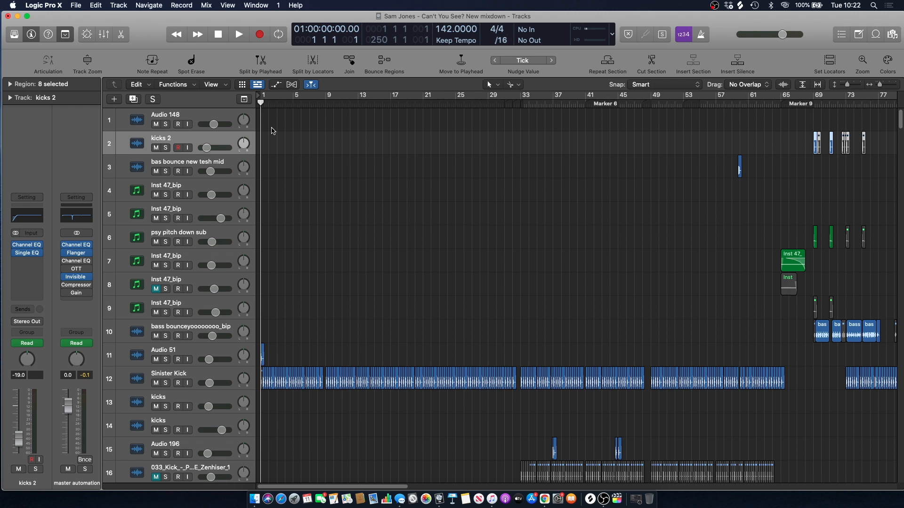
Deselect all regions, play the opening bars of the arrangement from bar 1, and return the playhead to bar 1
left_click(275, 131)
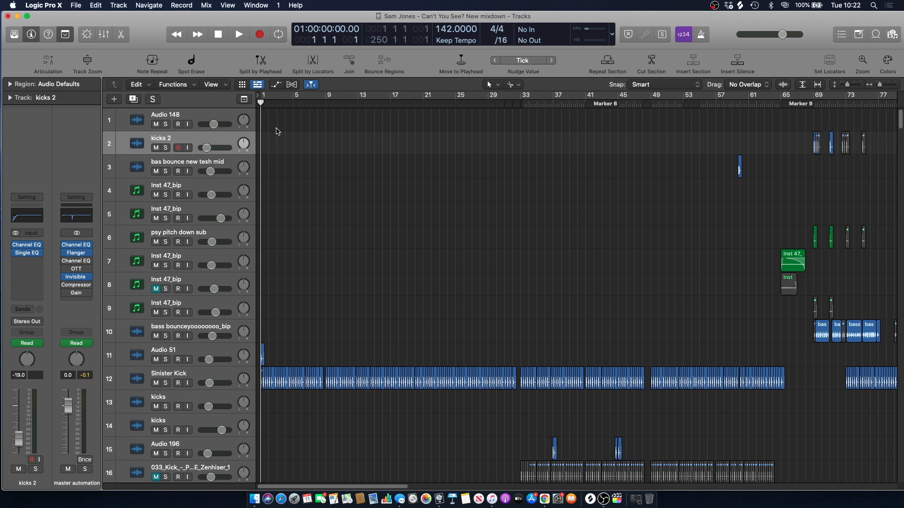
scroll(276, 131, "down", 3)
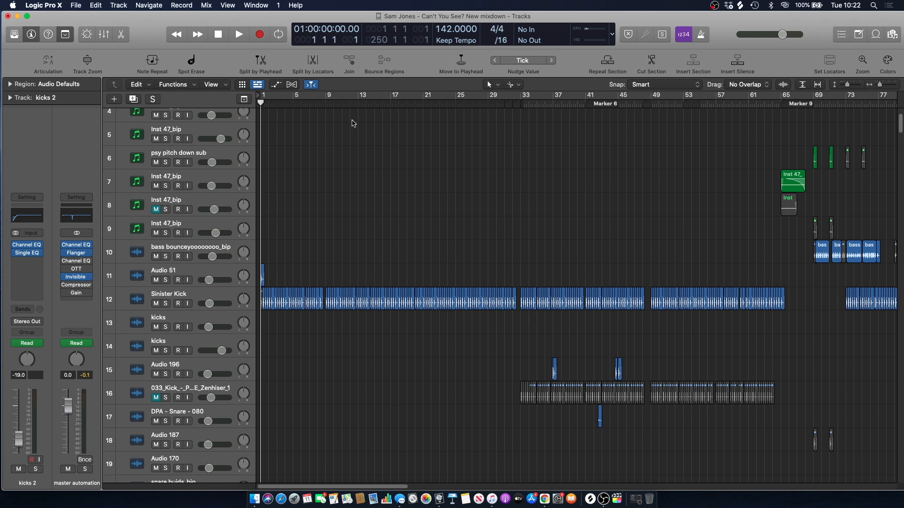
key("space")
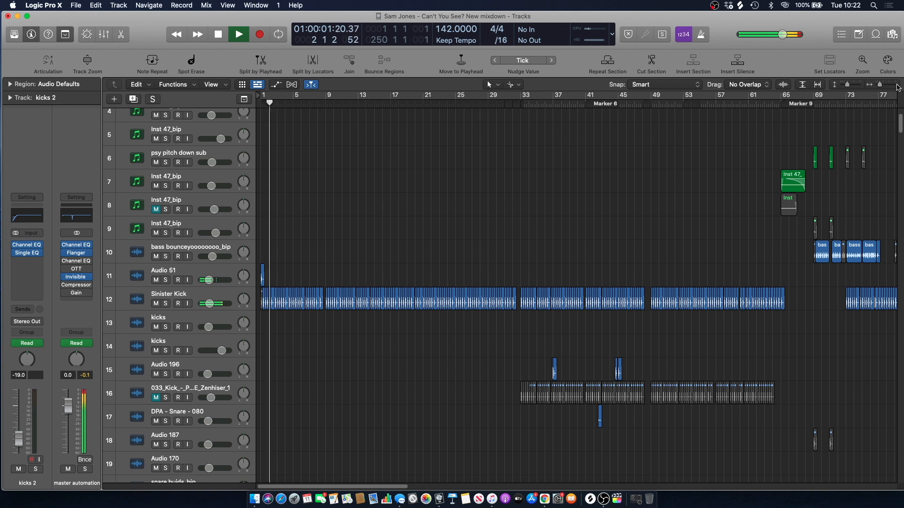
left_click_drag(879, 85, 882, 85)
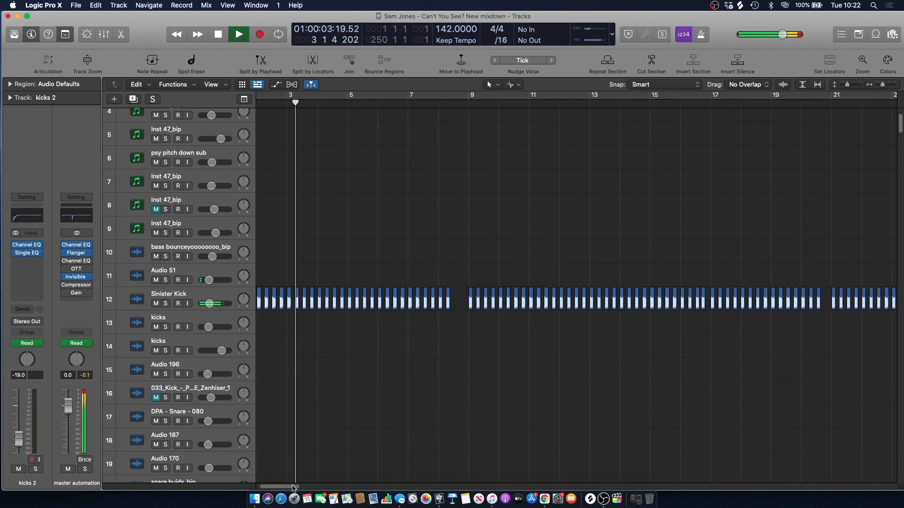
key("space")
left_click_drag(292, 486, 287, 487)
left_click(260, 102)
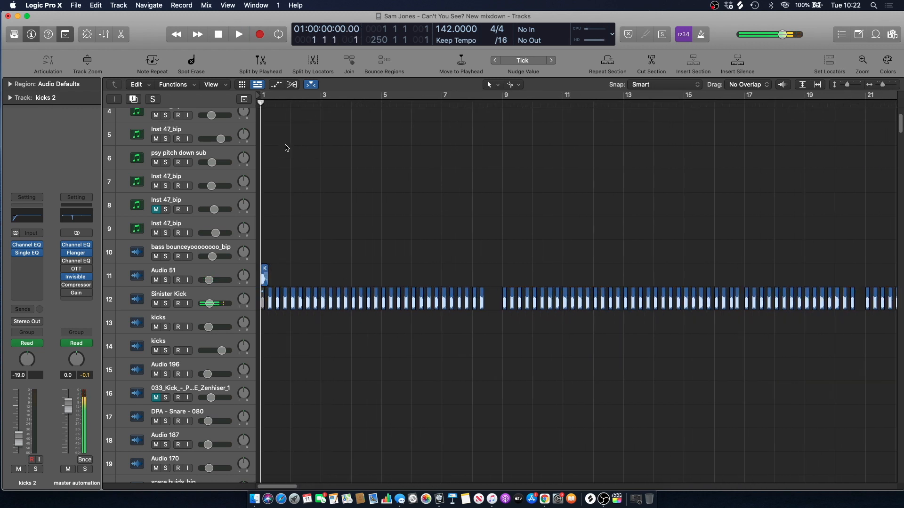
Solo the Audio 51 kick track and listen to its opening kick from bar 1
left_click_drag(883, 85, 885, 85)
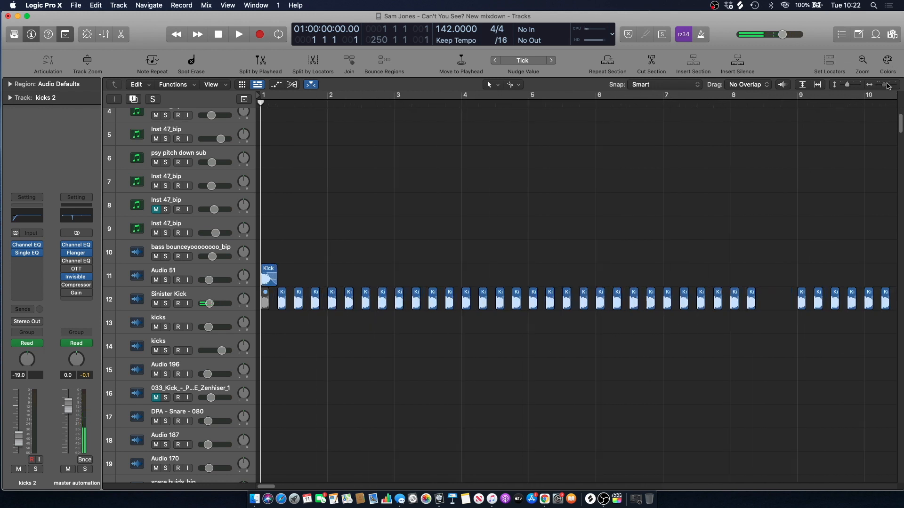
left_click(165, 280)
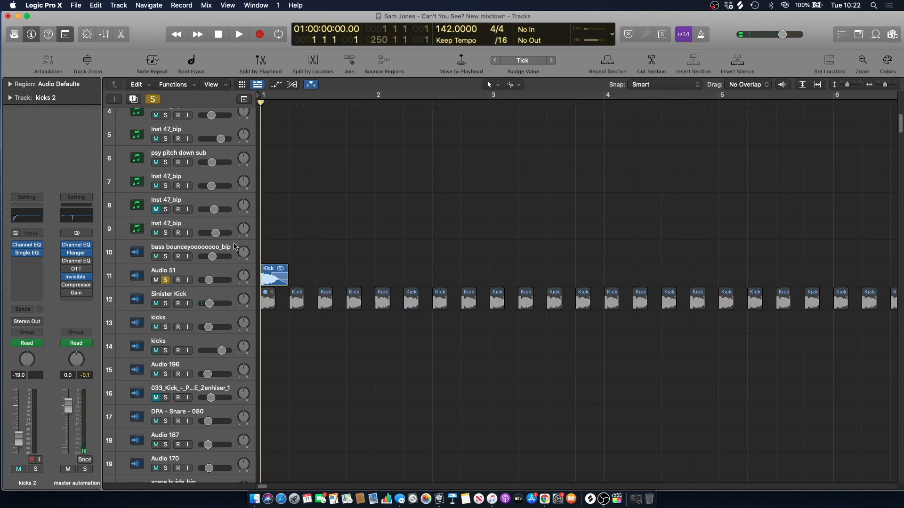
key("space")
key("space")
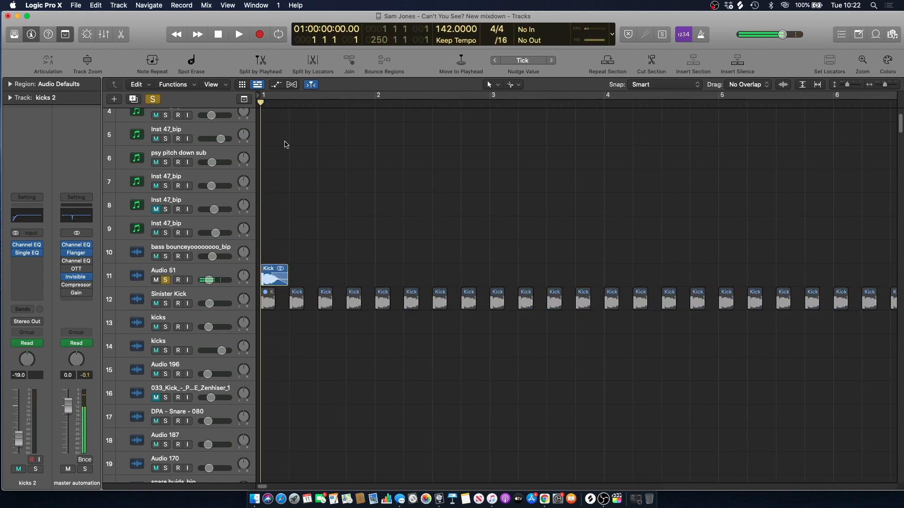
Also solo the DPA - Trance Kick - 024_bip track 25 and play it together with the Audio 51 kick
left_click_drag(900, 131, 893, 152)
scroll(517, 189, "up", 5)
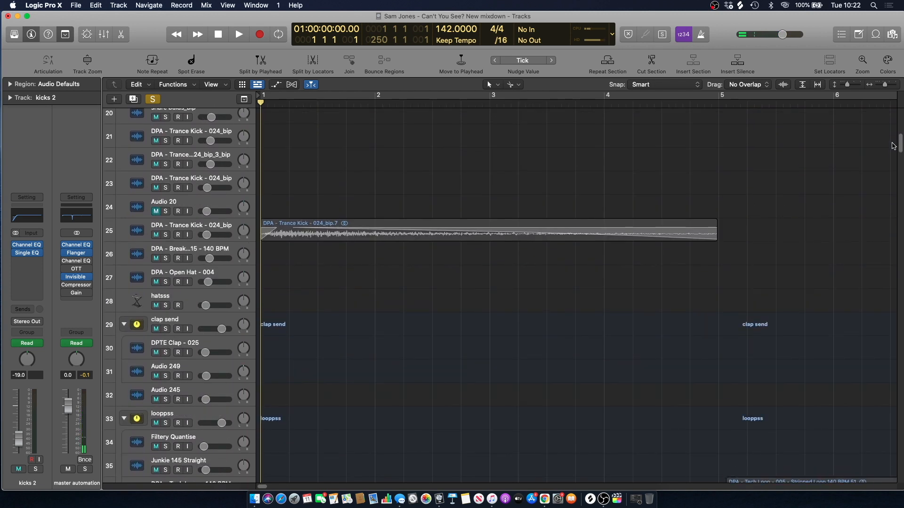
left_click(166, 234)
key("space")
scroll(298, 171, "up", 10)
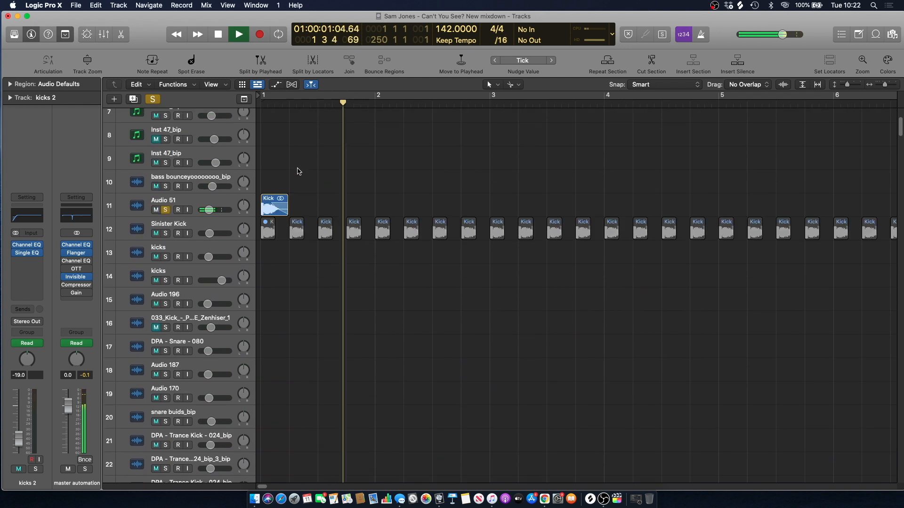
scroll(287, 141, "down", 2)
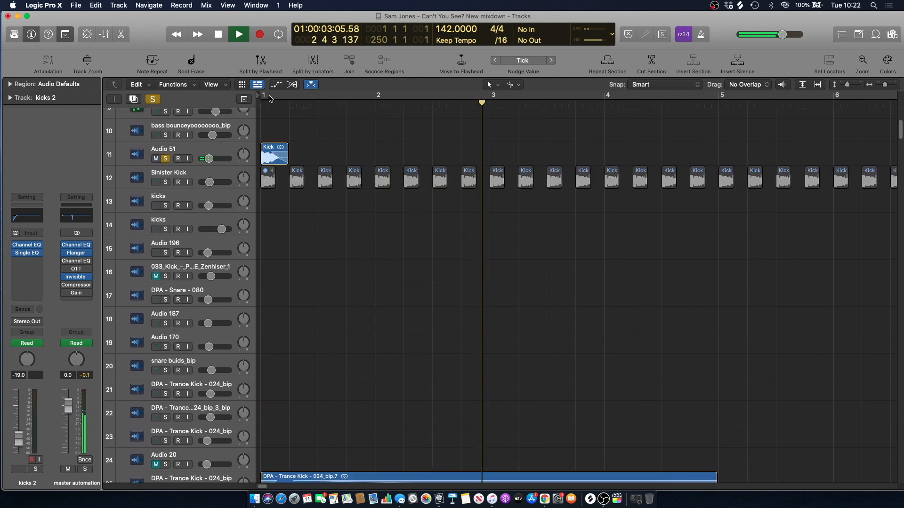
key("space")
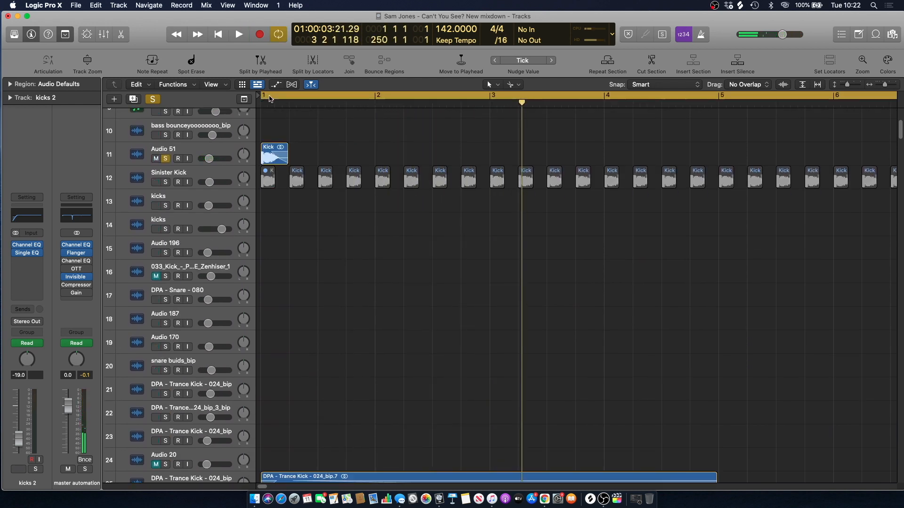
Select track 25, DPA - Trance Kick - 024_bip, and compare its long region with the opening kick on Audio 51
scroll(318, 122, "down", 2)
scroll(258, 291, "down", 3)
left_click(181, 361)
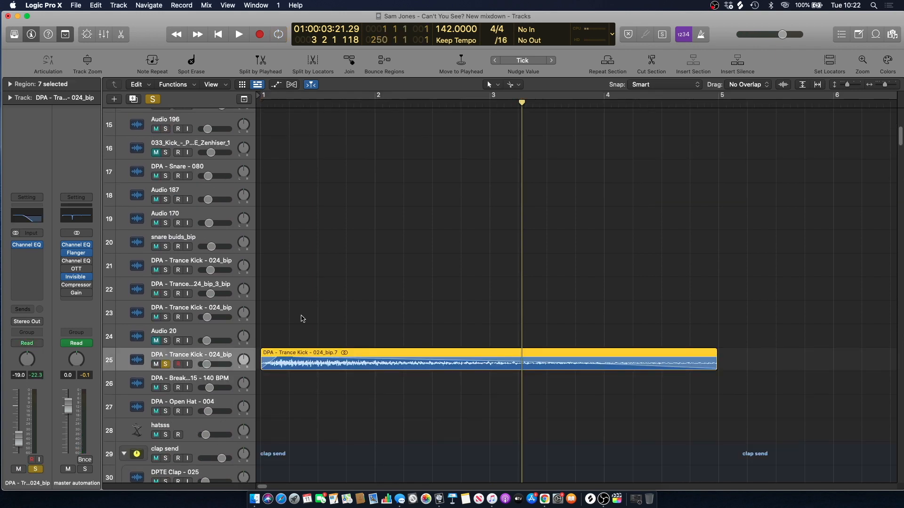
scroll(325, 334, "up", 7)
scroll(311, 194, "down", 4)
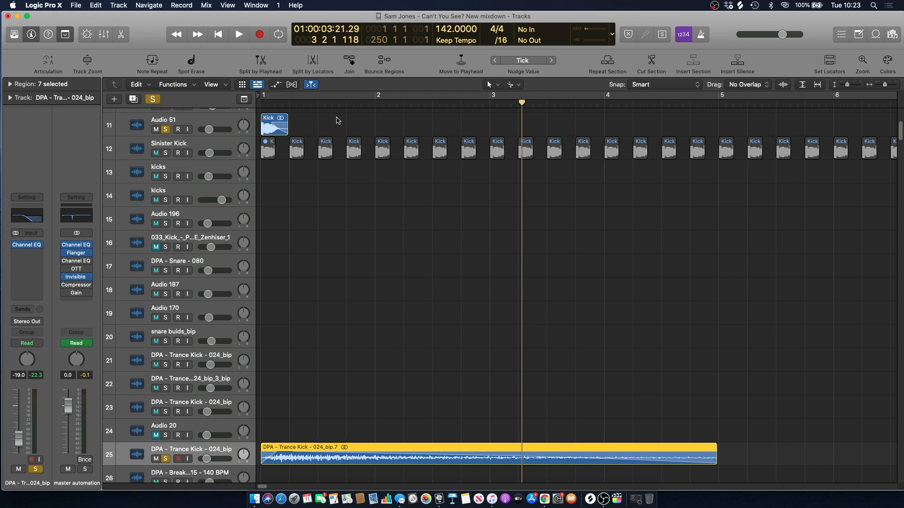
scroll(356, 236, "down", 2)
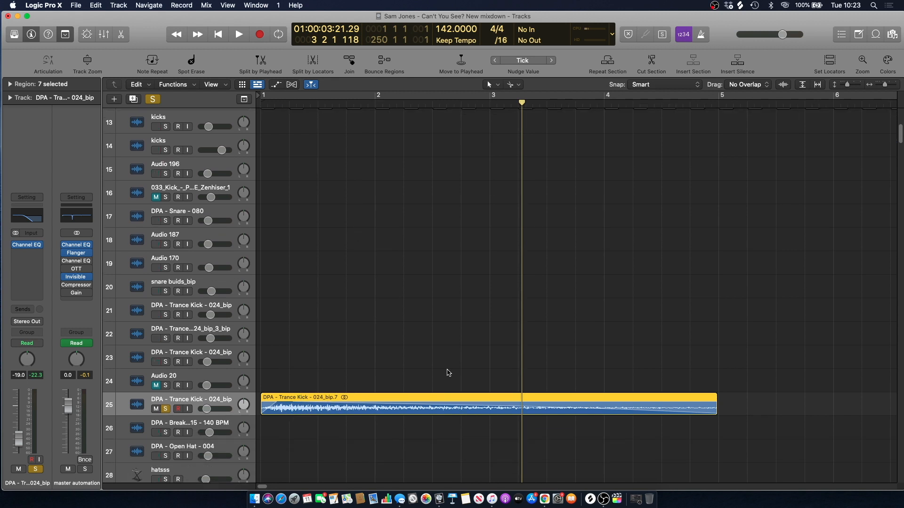
scroll(332, 320, "up", 3)
scroll(339, 294, "down", 3)
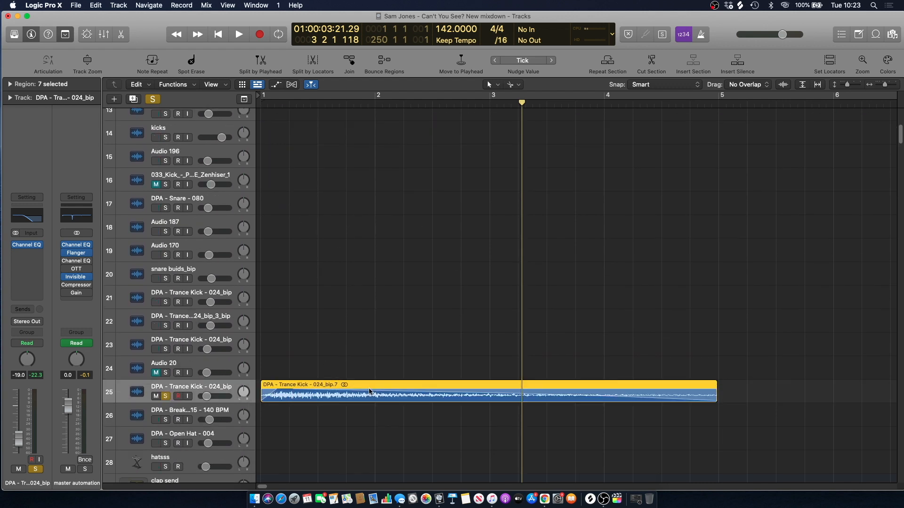
scroll(339, 390, "up", 5)
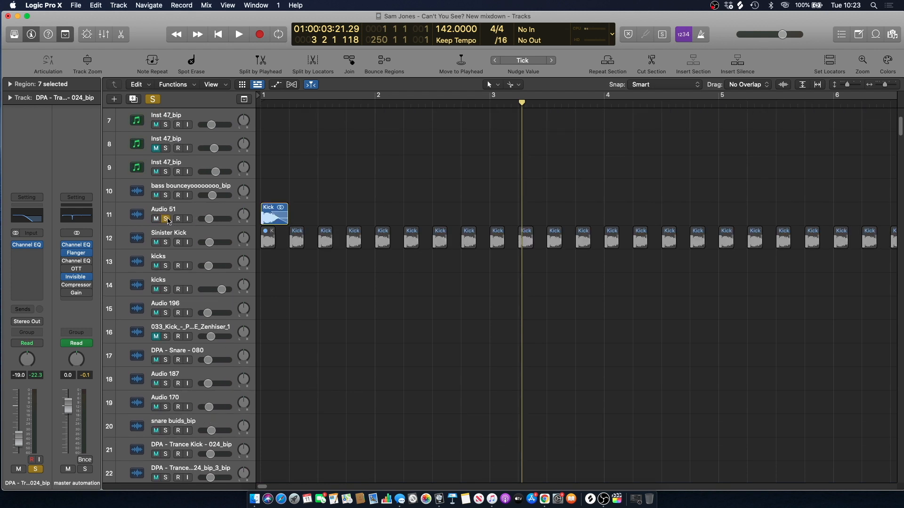
scroll(212, 235, "down", 8)
Turn on cycle mode and play the two soloed kick layers from bar 1
left_click(283, 98)
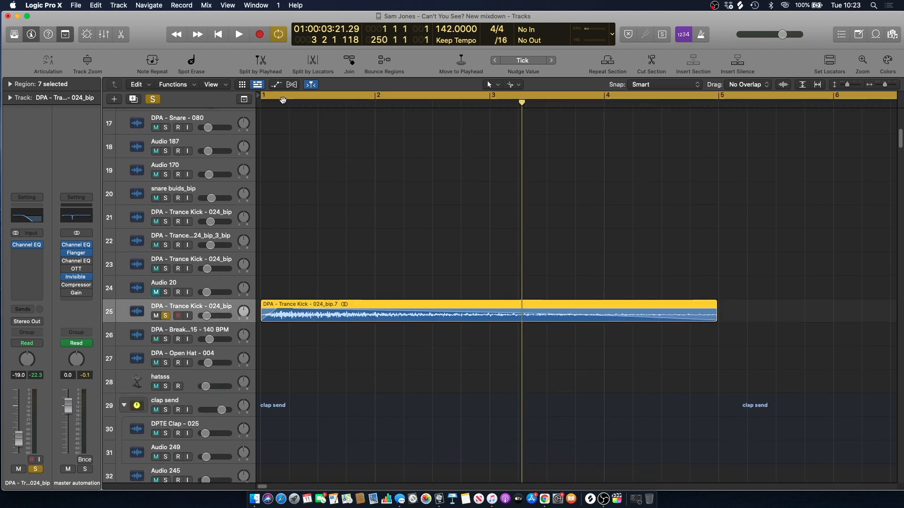
key("space")
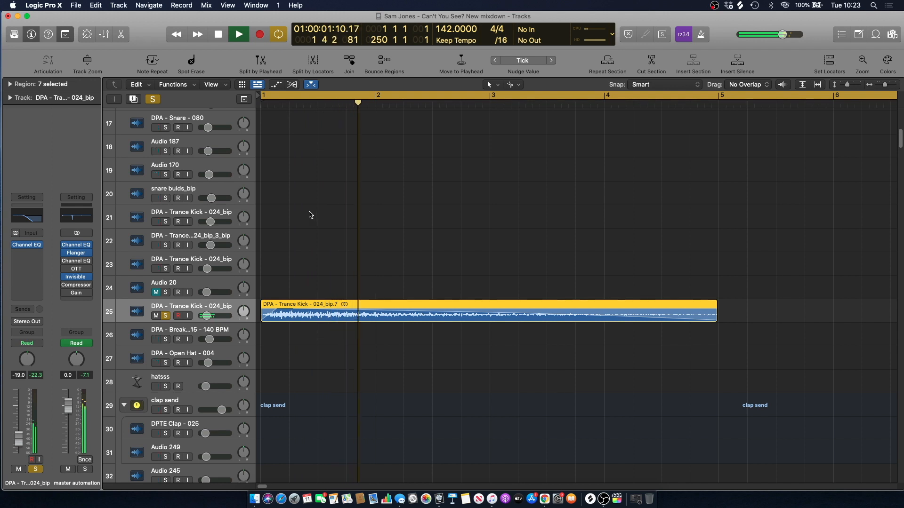
key("space")
scroll(310, 214, "up", 7)
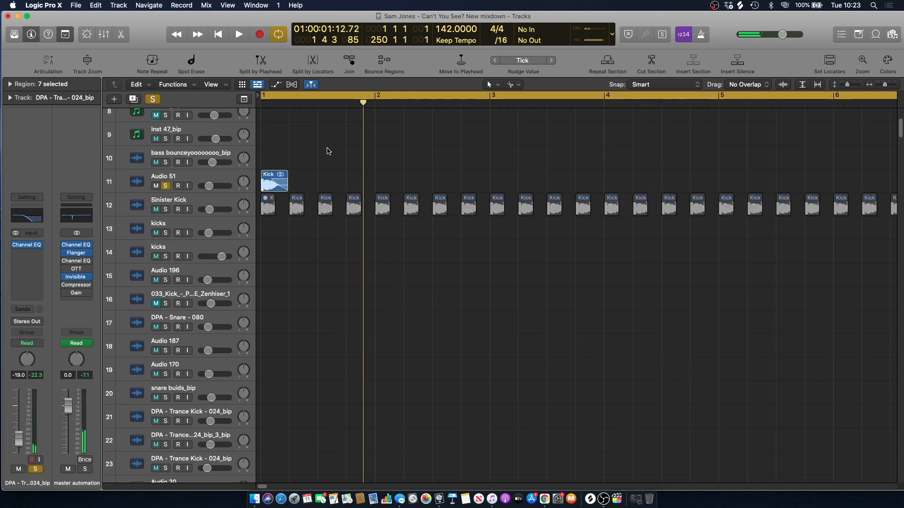
key("space")
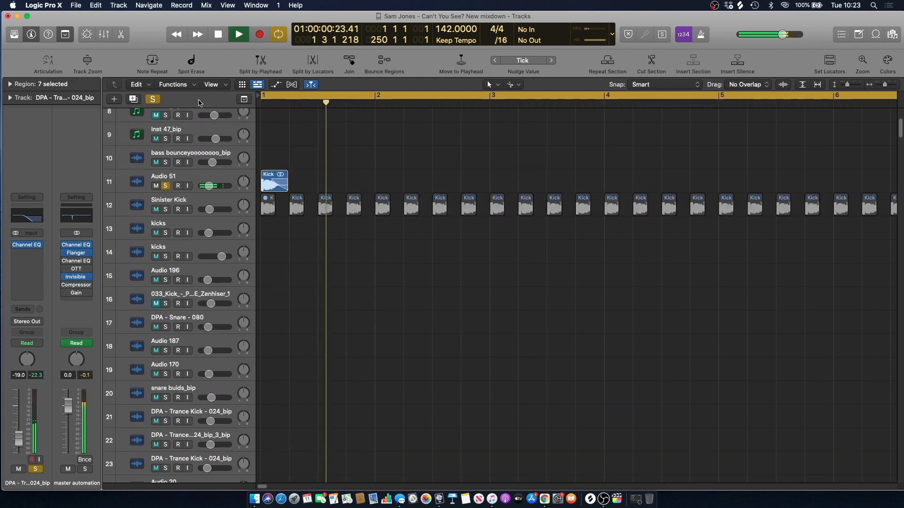
key("space")
Clear all track solos and play the full arrangement from bar 1
left_click(153, 99)
left_click(301, 137)
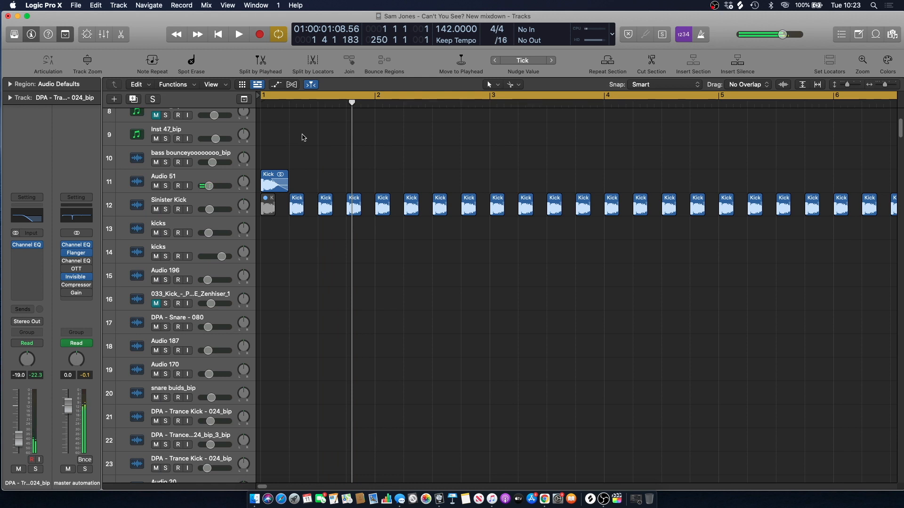
key("space")
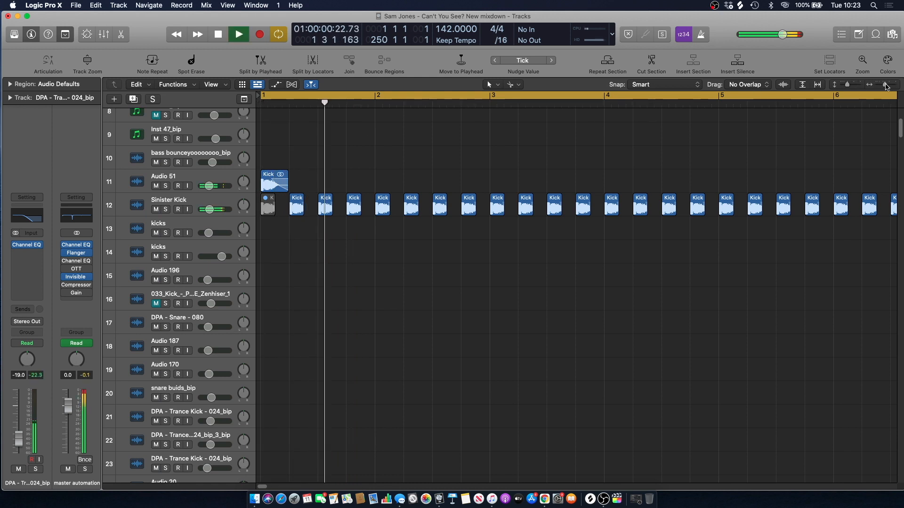
key("z")
Solo the Sinister Kick track, show its frequency automation, and stop with the playhead at bar 9
left_click(167, 210)
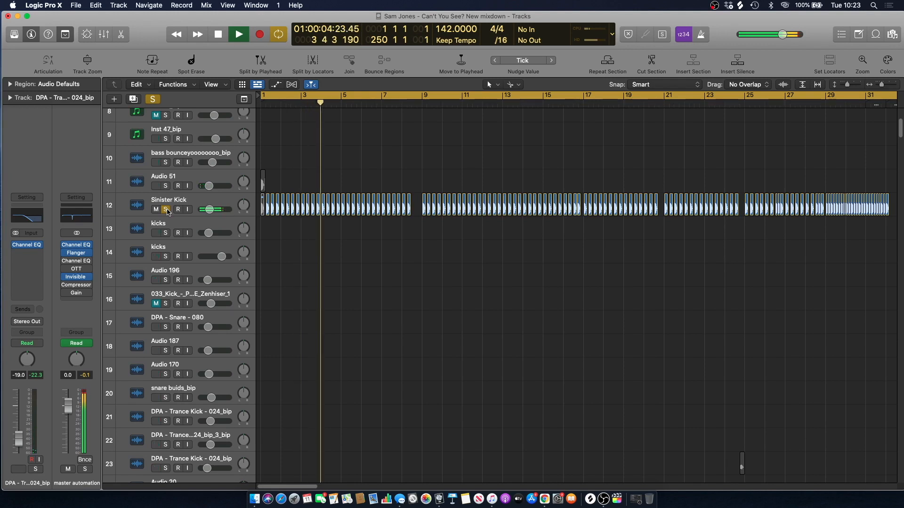
key("a")
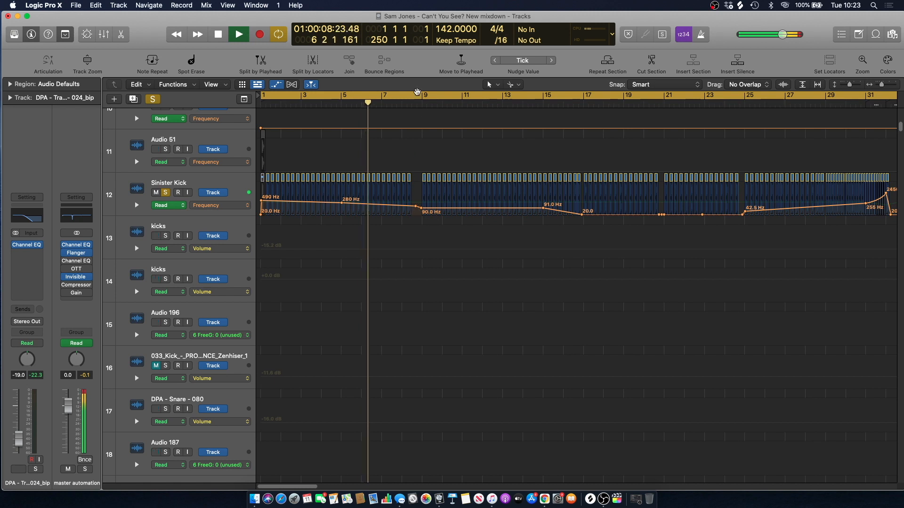
left_click(418, 97)
key("space")
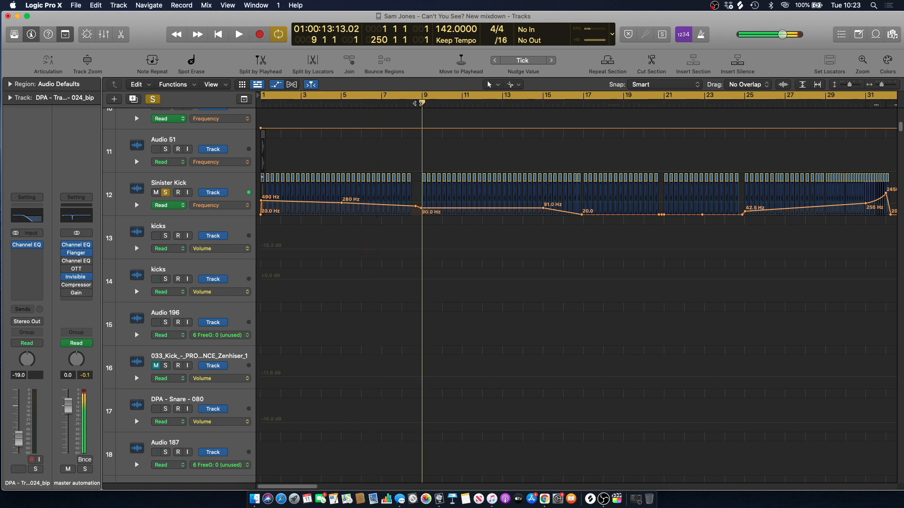
Unsolo the Sinister Kick track, hide the automation, and play the full mix from bar 1
key("s")
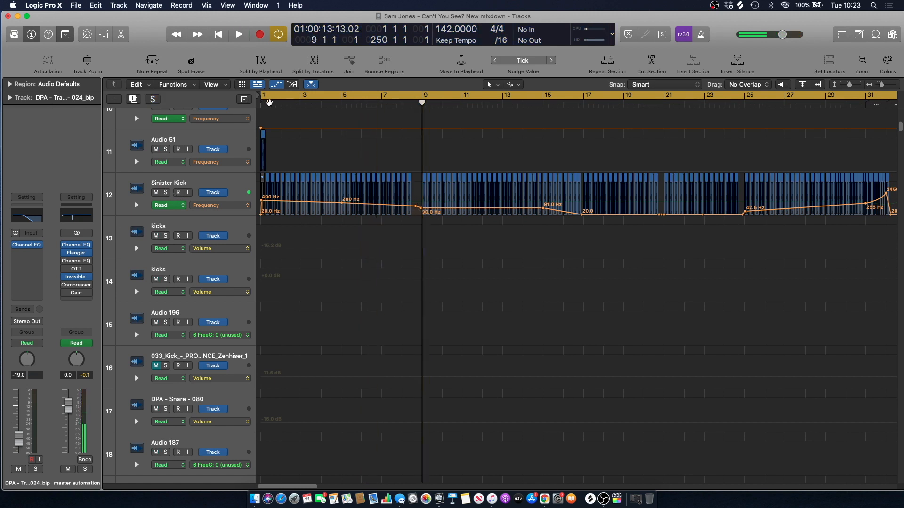
left_click(268, 97)
key("space")
key("a")
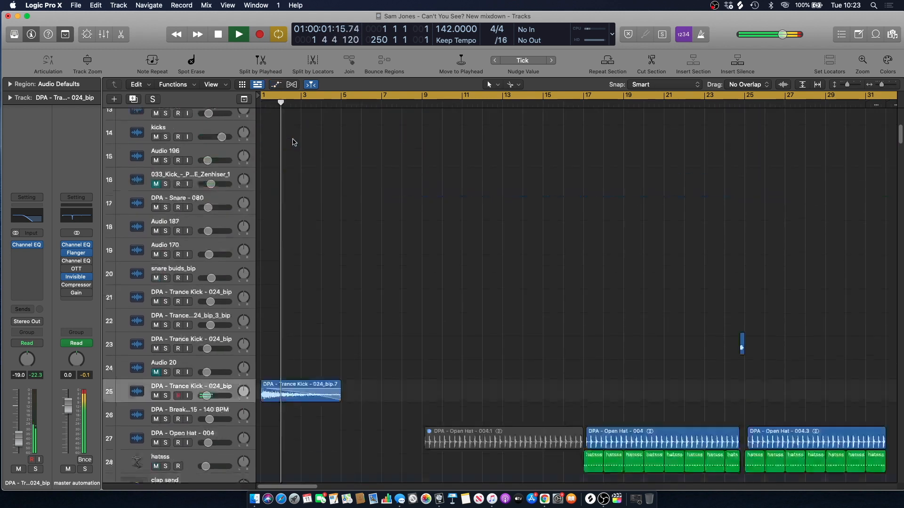
scroll(293, 142, "down", 10)
key("space")
Return the playhead to the project start, solo the 80s FM Bass Attack track 177, and deselect its regions
scroll(293, 142, "down", 15)
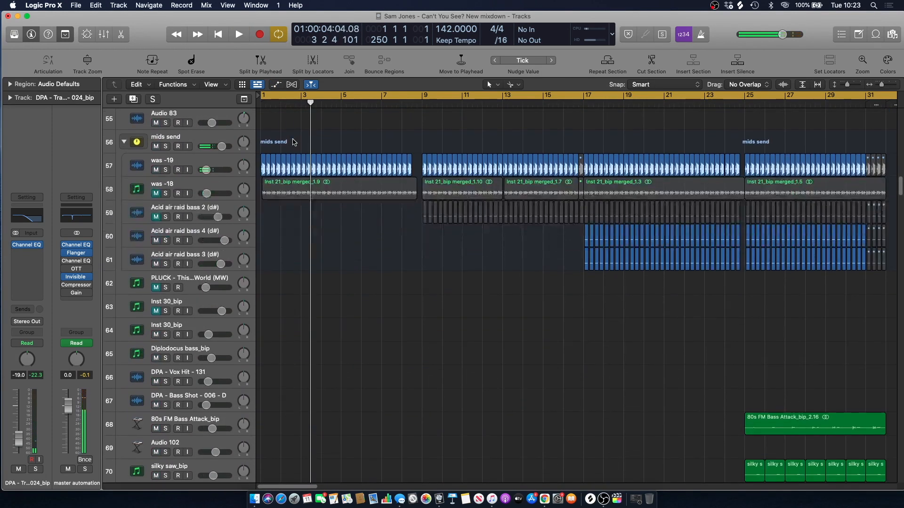
key("Return")
scroll(277, 126, "down", 15)
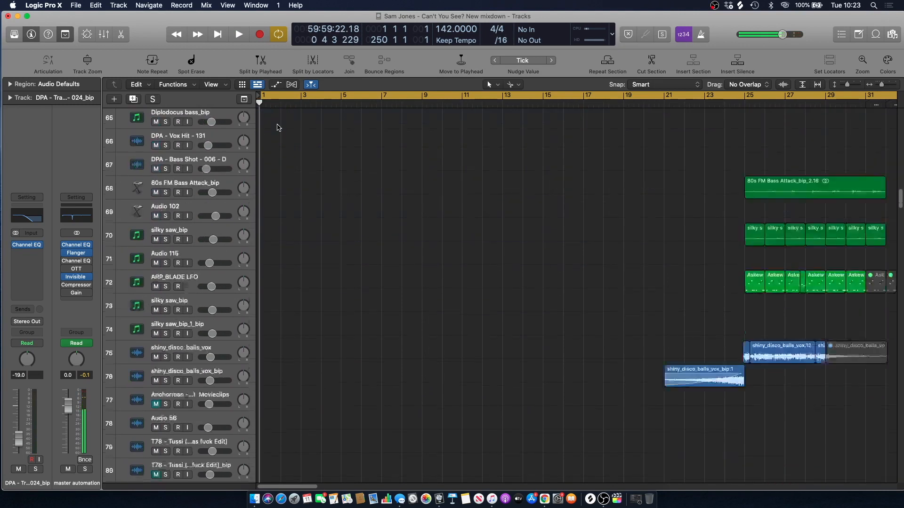
scroll(277, 126, "down", 20)
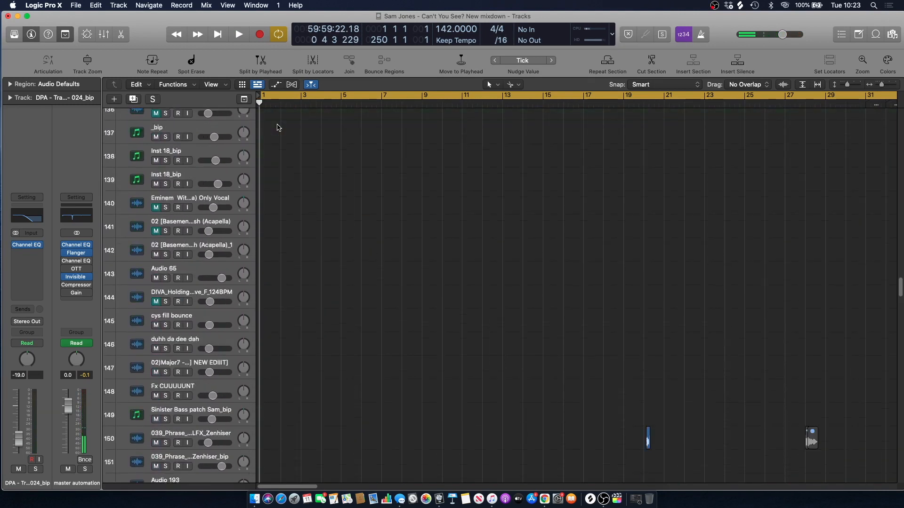
scroll(276, 126, "down", 10)
scroll(347, 212, "up", 8)
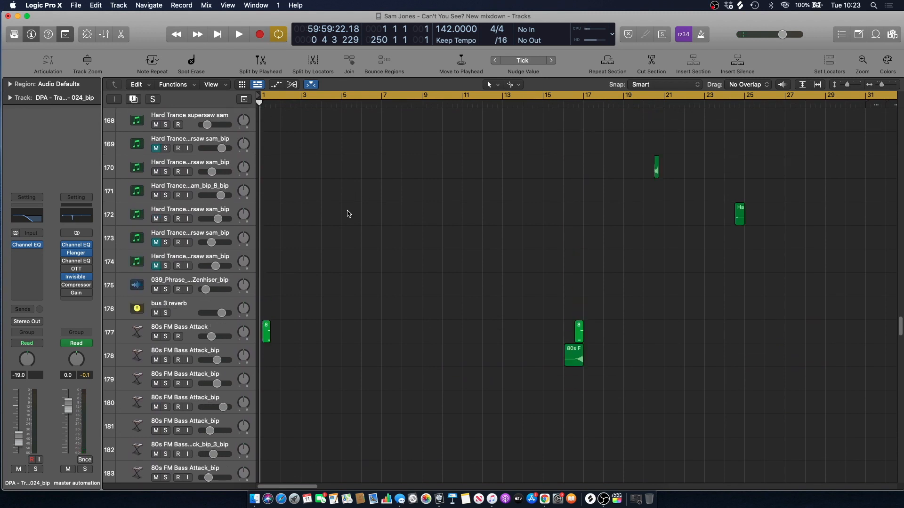
left_click(179, 352)
scroll(288, 201, "down", 3)
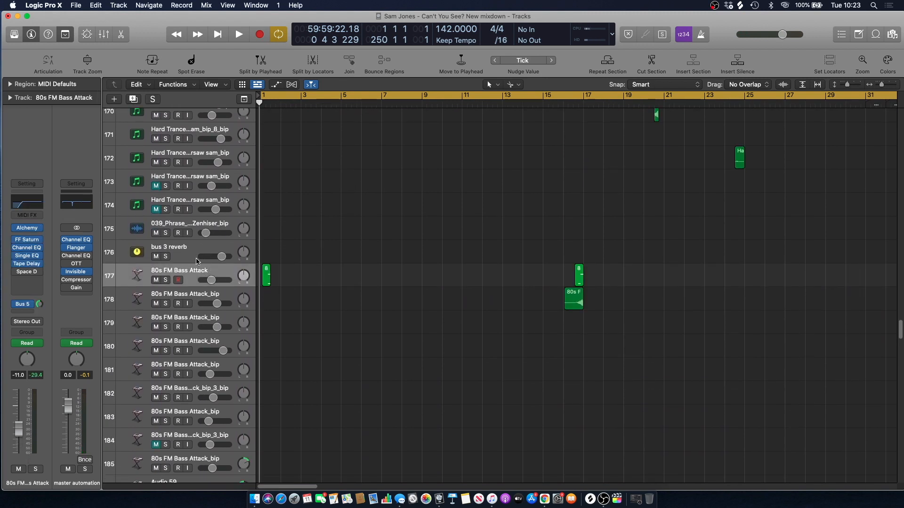
left_click(165, 280)
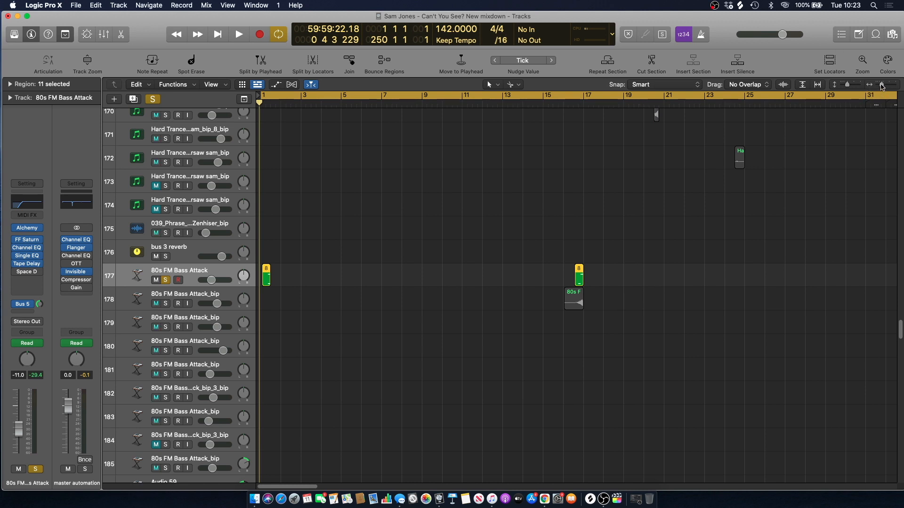
left_click_drag(882, 86, 884, 86)
left_click(278, 224)
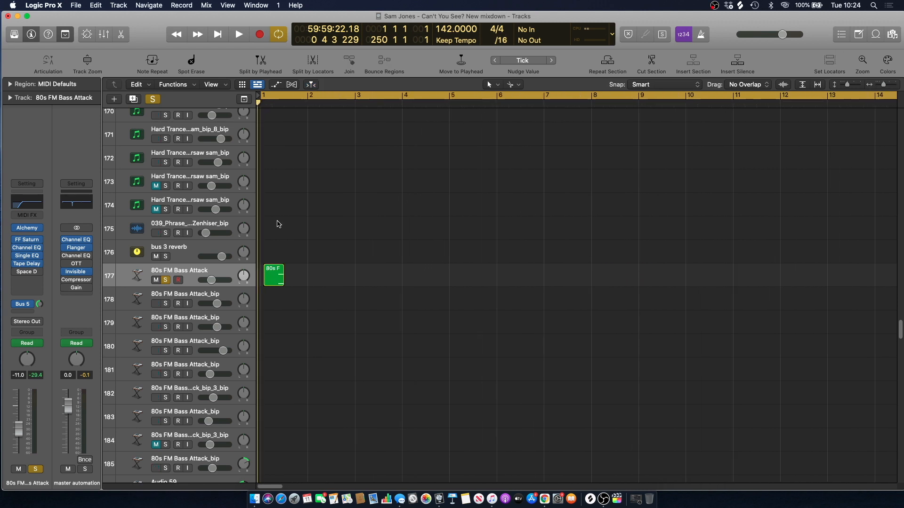
Play the soloed 80s FM Bass Attack track and examine its region's notes in the Piano Roll
key("space")
key("space")
double_click(275, 273)
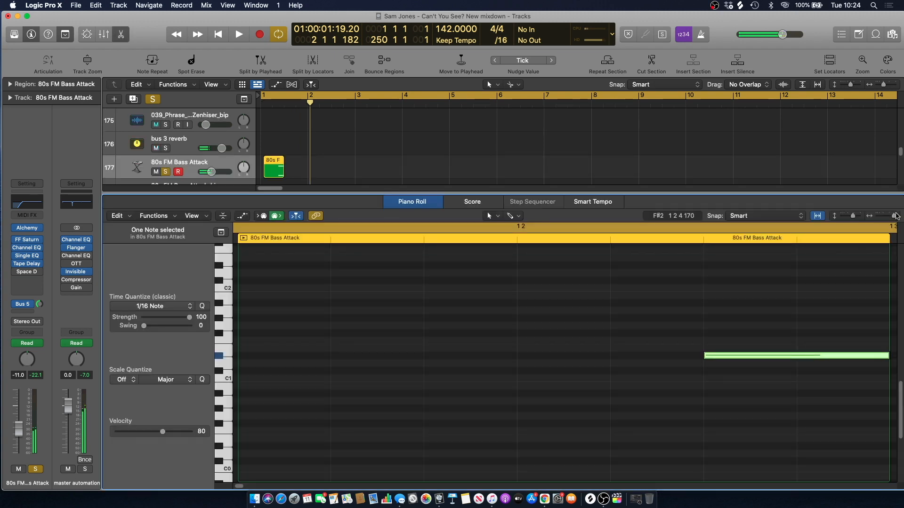
left_click_drag(896, 216, 889, 216)
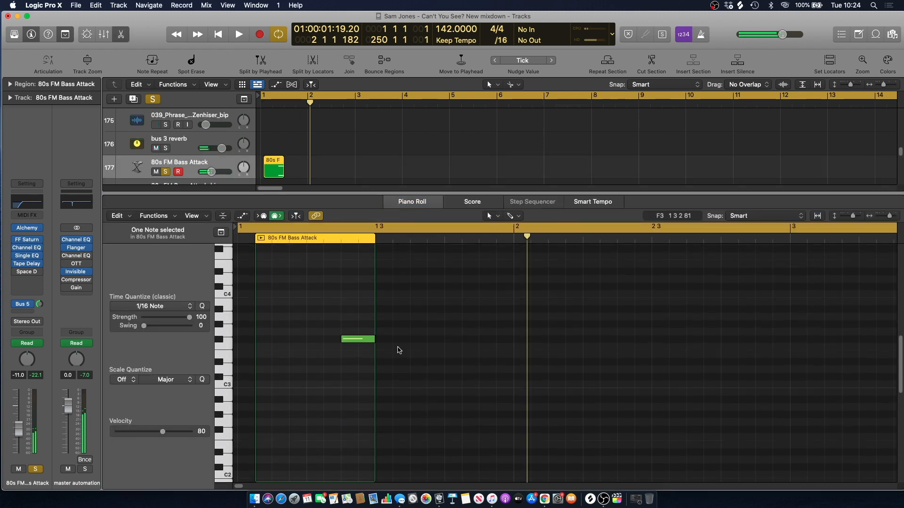
left_click_drag(360, 339, 360, 392)
key("space")
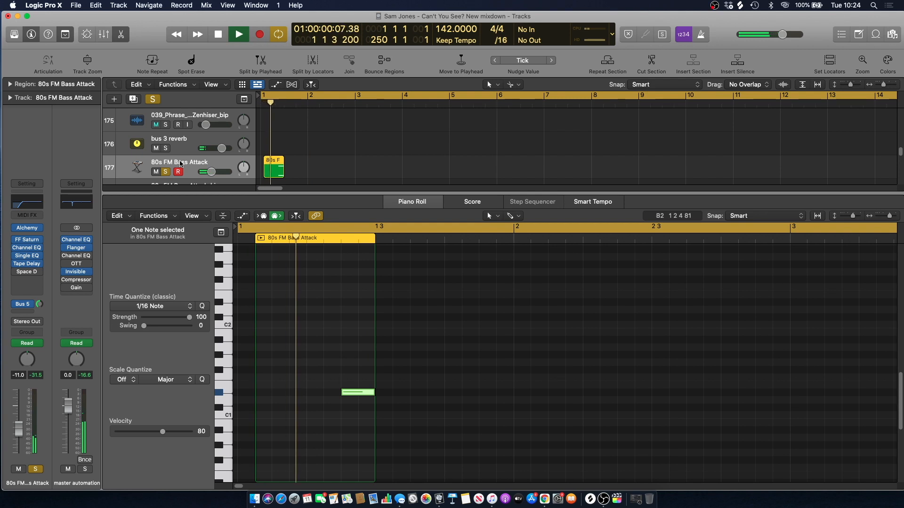
left_click(181, 162)
key("space")
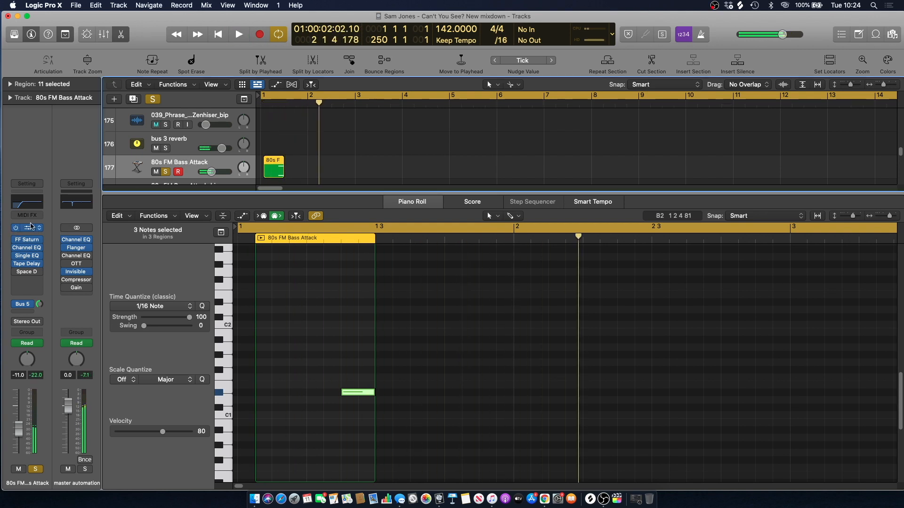
Show the track's Alchemy instrument with the Arctic Noise Lead preset and play the bass sound
left_click(32, 226)
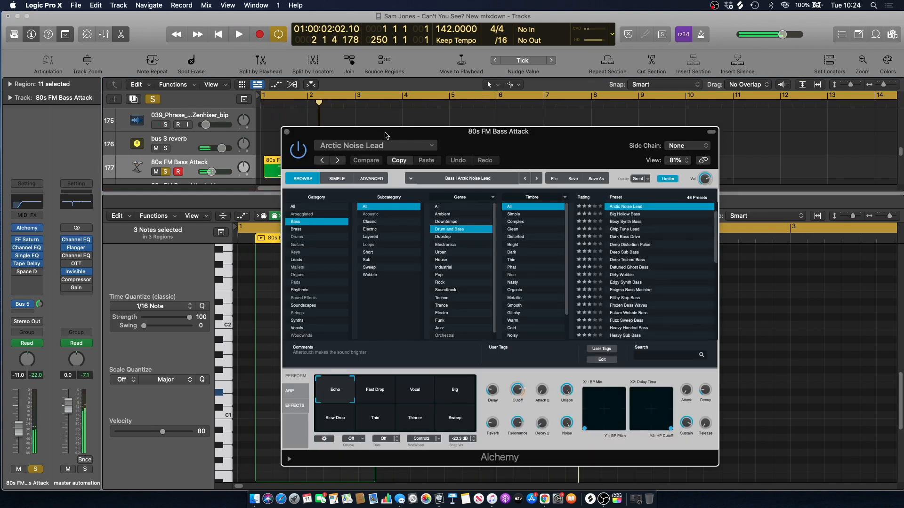
left_click_drag(385, 135, 317, 105)
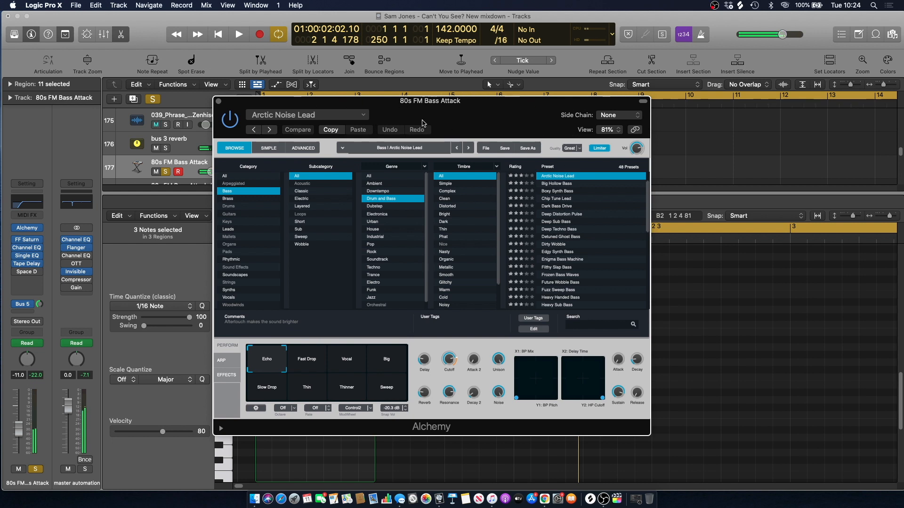
key("space")
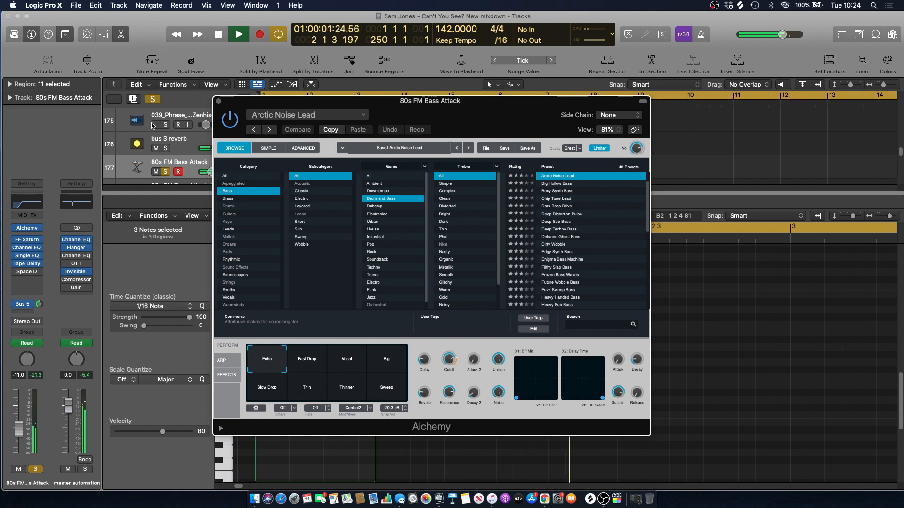
key("space")
Inspect the FF Saturn, Channel EQ and Single Band EQ settings on the bass track, and close all plug-in windows
left_click(28, 240)
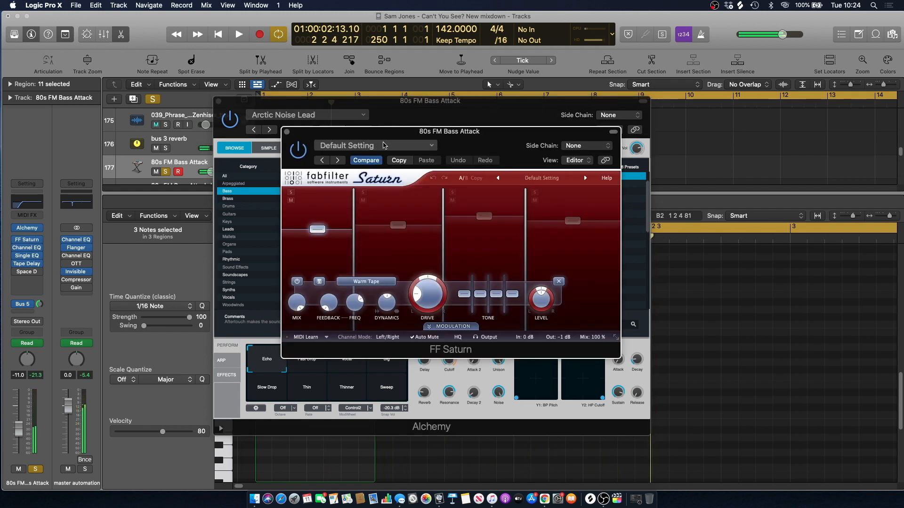
key("space")
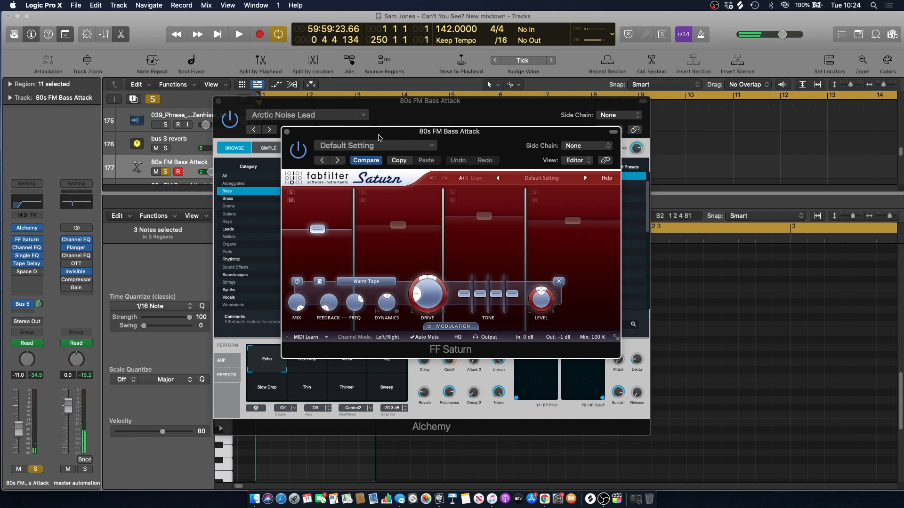
left_click(26, 248)
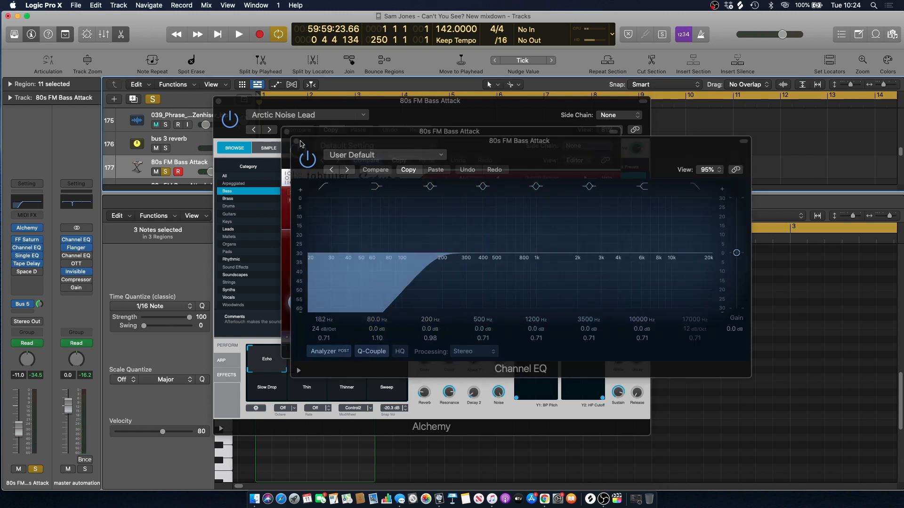
left_click(296, 140)
left_click(27, 259)
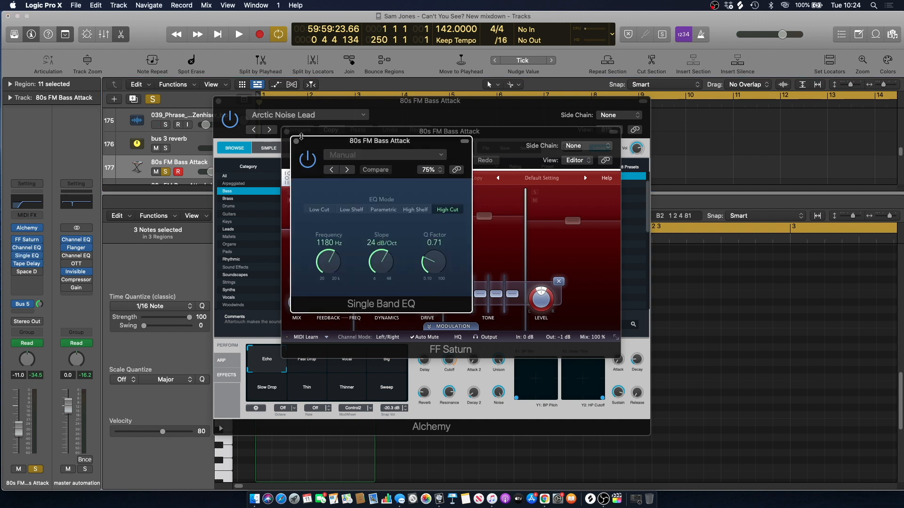
left_click(297, 142)
left_click(287, 133)
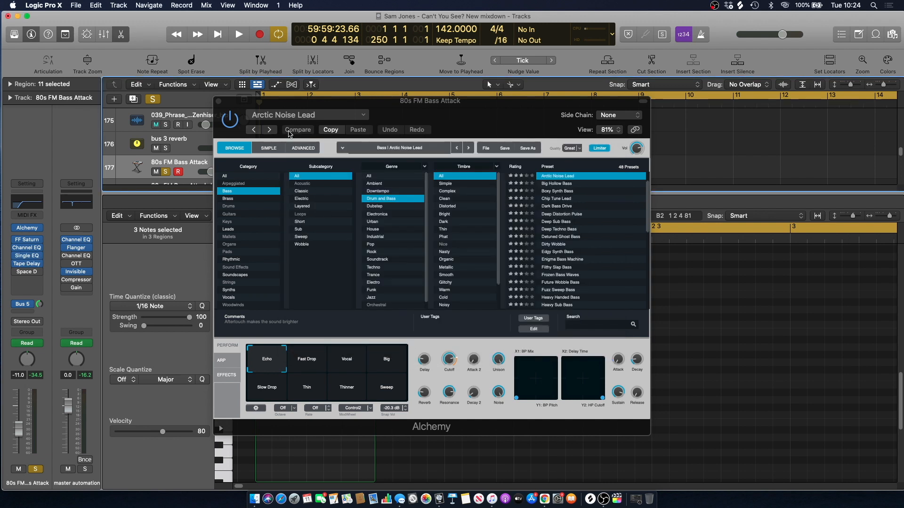
left_click(218, 101)
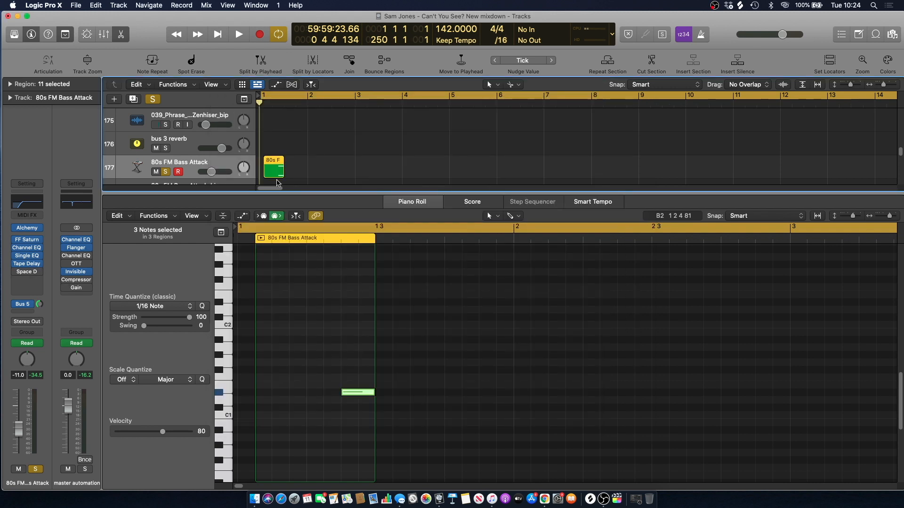
Replace the Piano Roll with the track automation across the arrangement, and play the soloed bass from about bar 16
left_click(116, 41)
key("a")
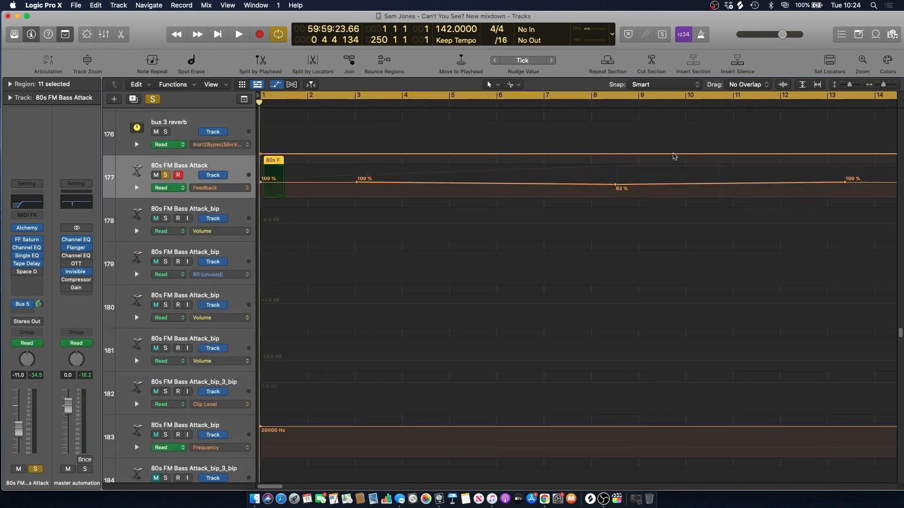
left_click_drag(885, 86, 879, 85)
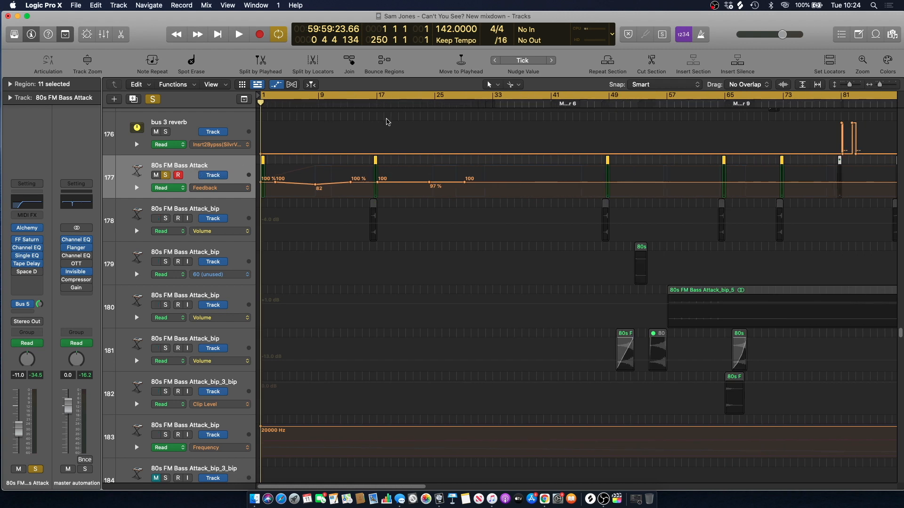
key("space")
left_click(370, 106)
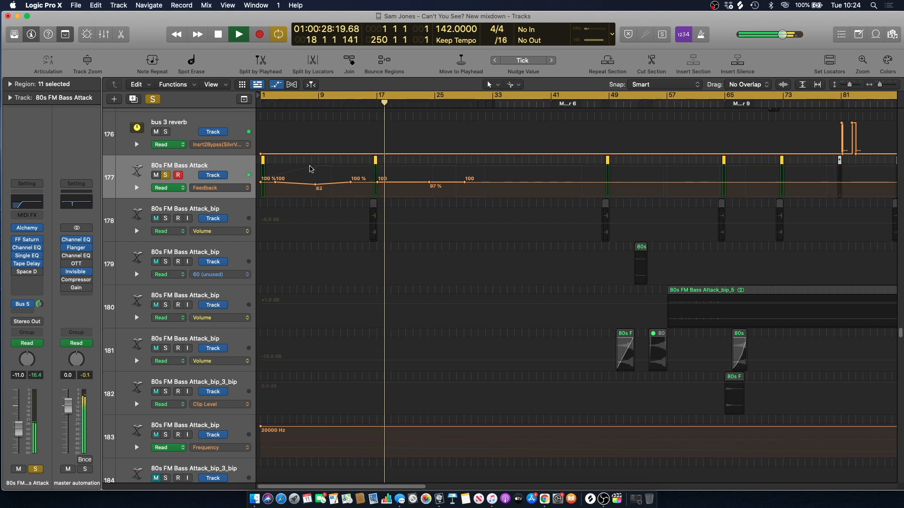
key("space")
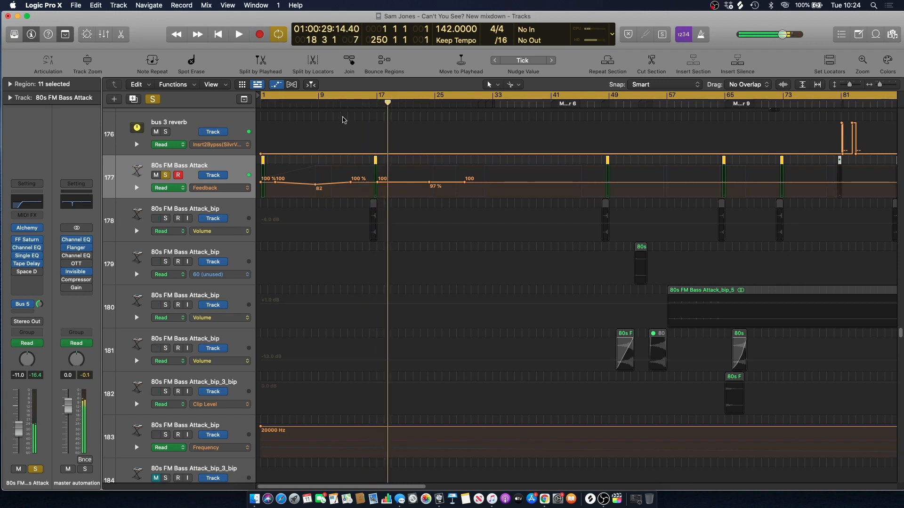
Place the playhead at bar 16 and display the Frequency automation on the 80s FM Bass Attack track
key("Return")
left_click(367, 105)
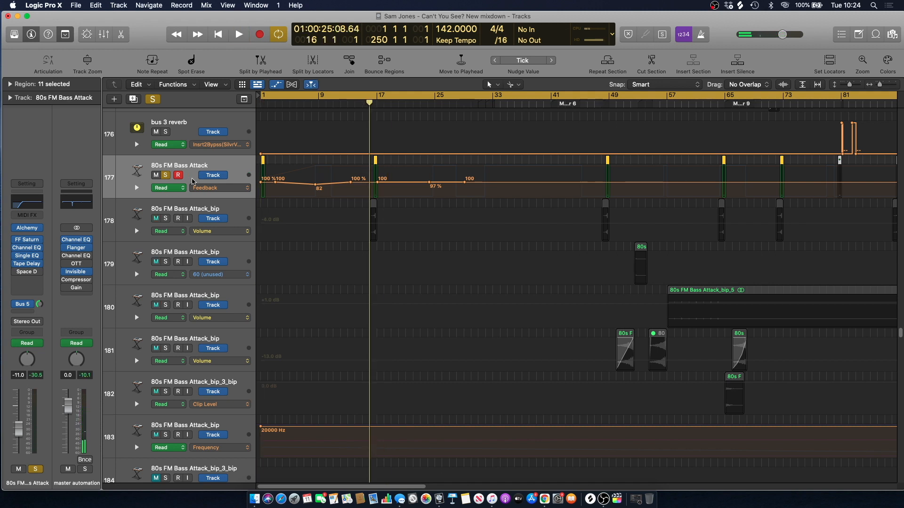
left_click(214, 188)
left_click(264, 177)
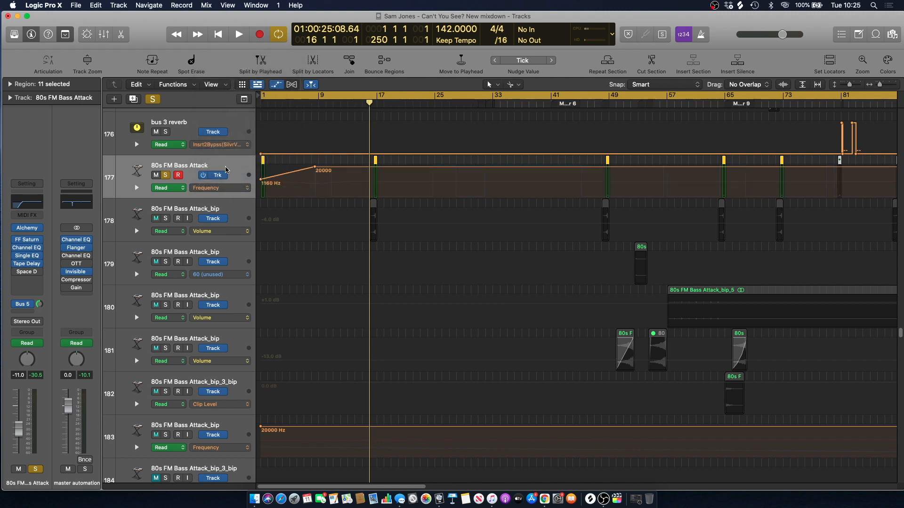
Unsolo the 80s FM Bass Attack track and check its Tape Delay settings
left_click(166, 175)
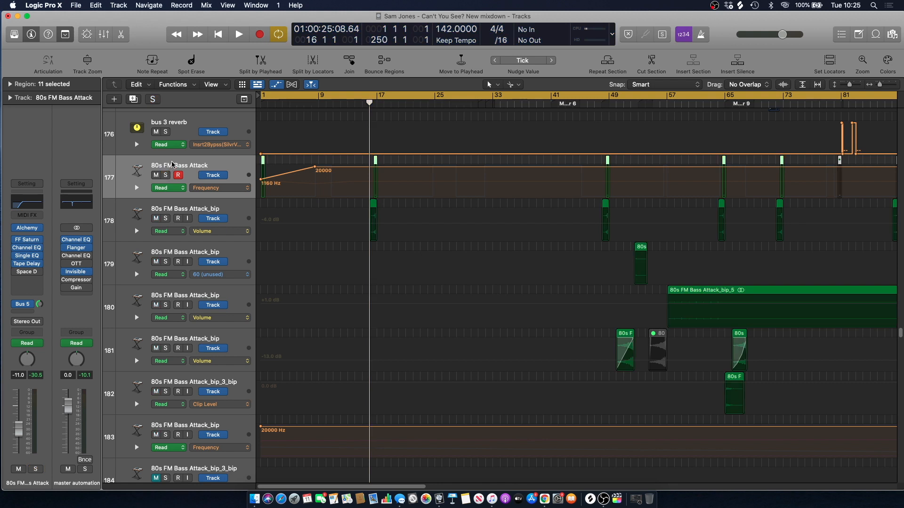
left_click(27, 264)
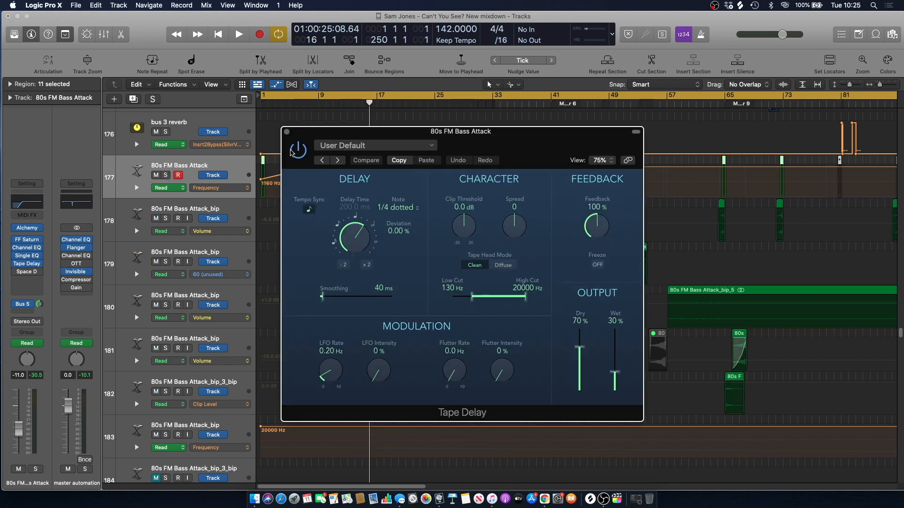
left_click(286, 132)
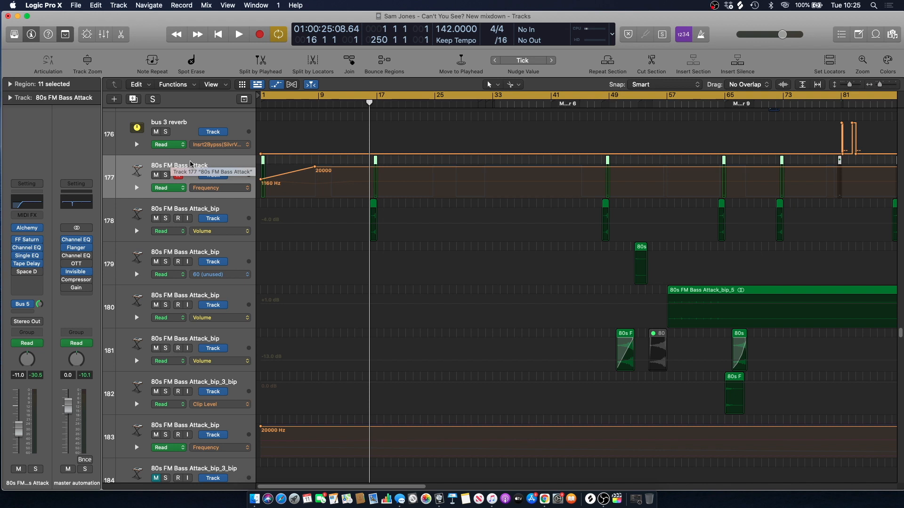
Turn off cycle mode, hide the automation, and play the full mix from bar 1
left_click(267, 99)
key("Return")
key("a")
left_click(291, 143)
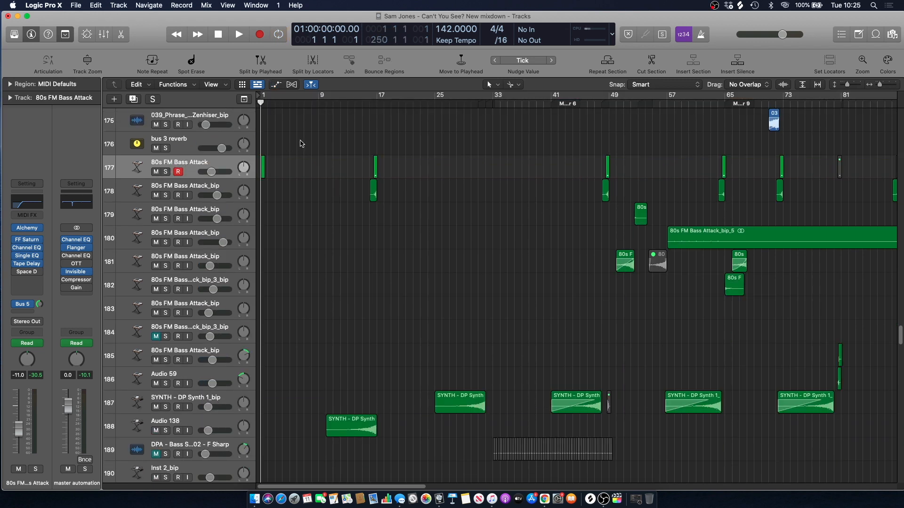
key("space")
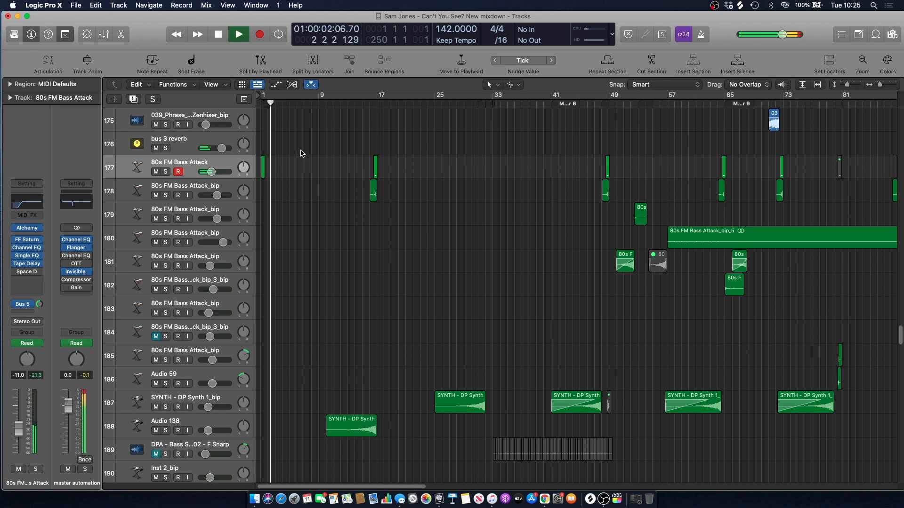
Look through the remaining lower tracks during playback, and stop with the playhead in bar 4
scroll(567, 176, "up", 5)
scroll(529, 187, "down", 15)
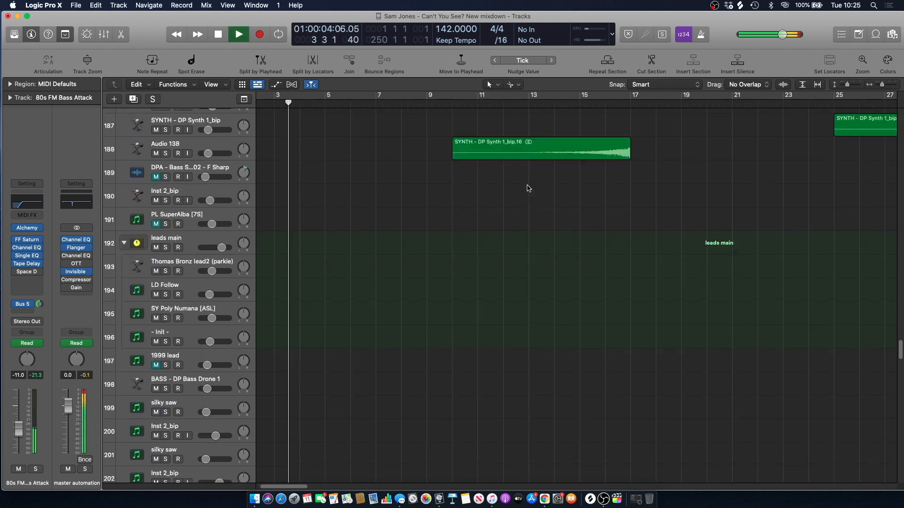
scroll(390, 296, "left", 2)
scroll(390, 296, "up", 7)
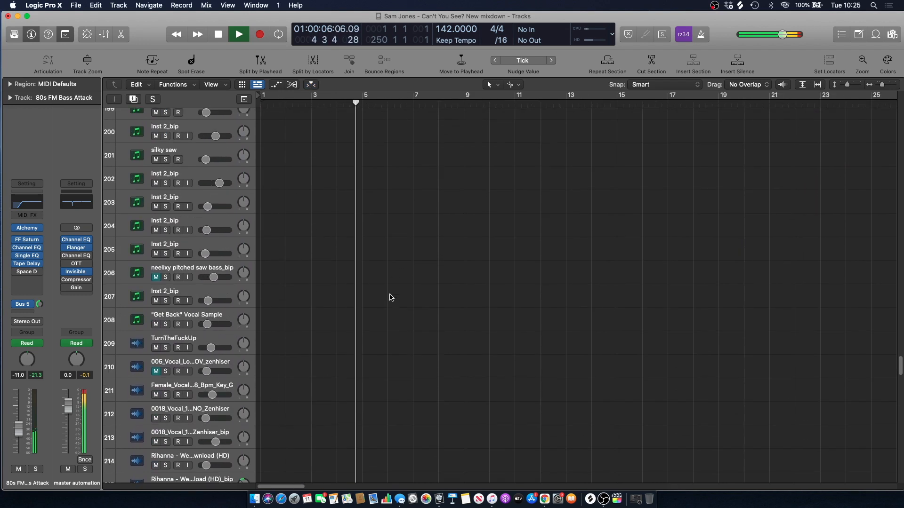
left_click_drag(900, 356, 880, 455)
key("space")
left_click(345, 101)
Solo the David Moleon - Hard Ribbon track 37 and set the cycle range from bar 1 to bar 5
left_click_drag(900, 464, 851, 155)
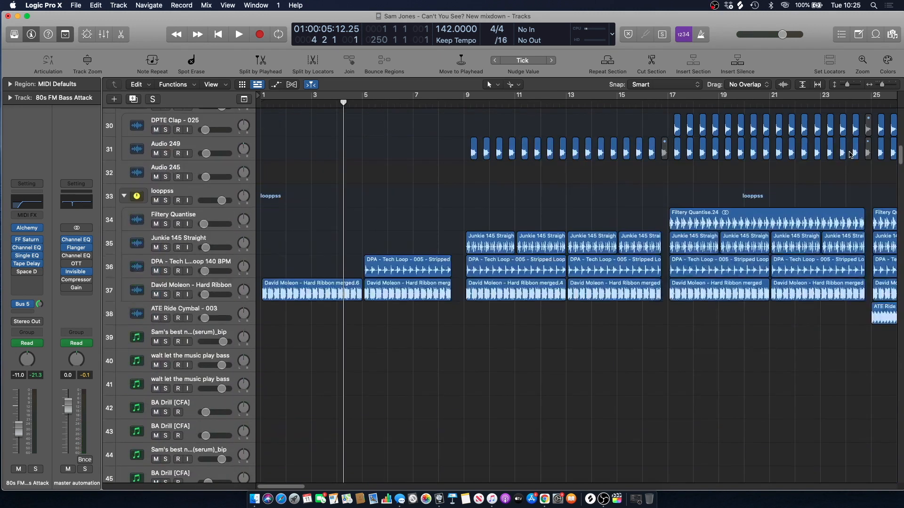
left_click(187, 291)
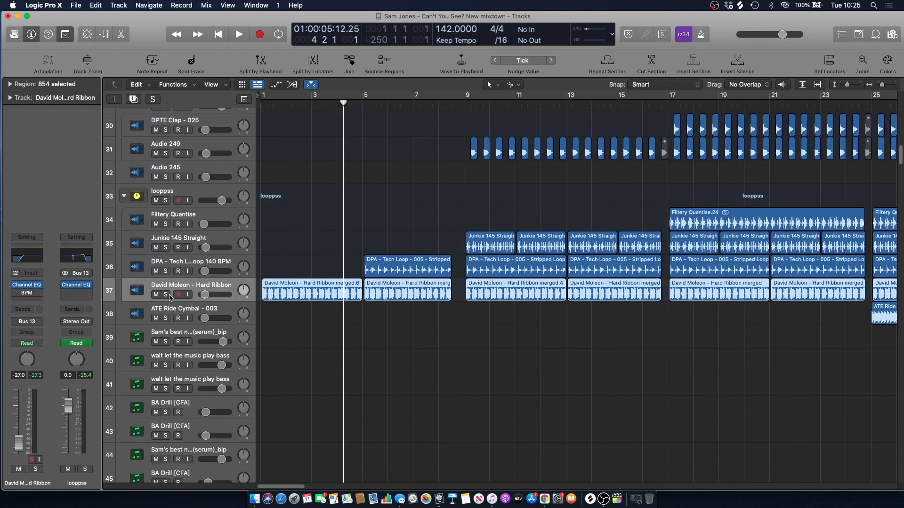
key("s")
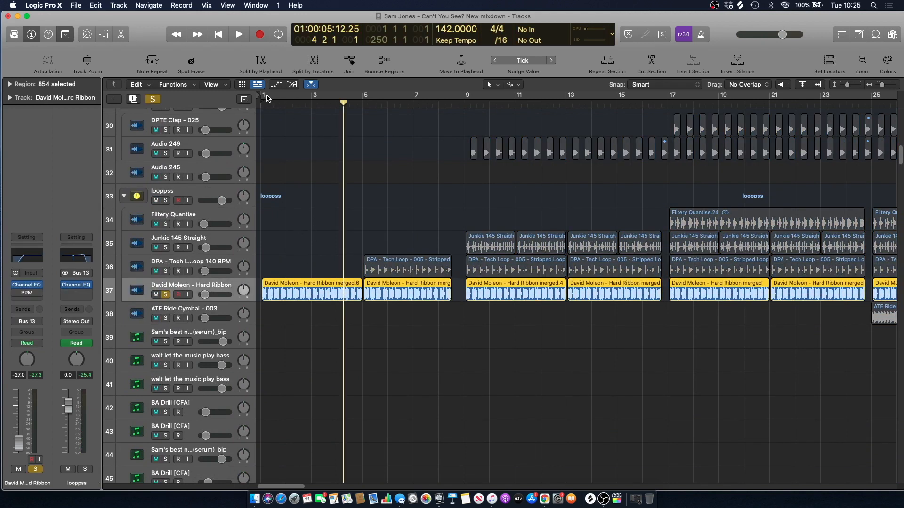
left_click_drag(265, 98, 362, 97)
left_click(280, 210)
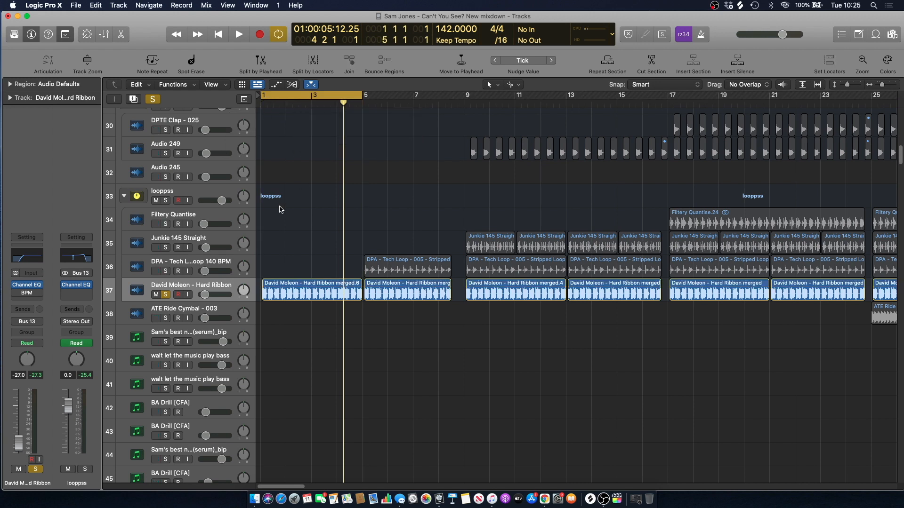
Play the soloed Hard Ribbon loop from bar 1 with cycle mode off, and jump ahead to bar 9
key("space")
key("c")
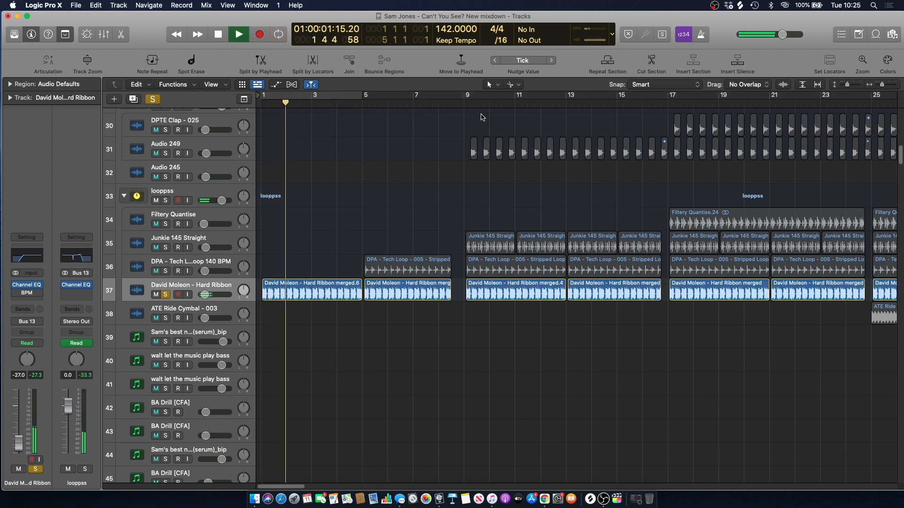
left_click(465, 100)
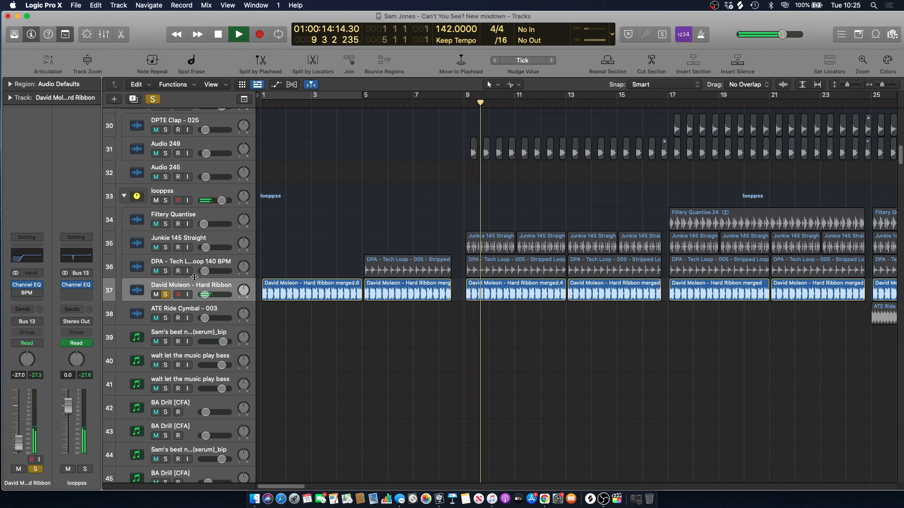
Stop playback with the playhead at bar 4 and unsolo the Hard Ribbon track
key("space")
left_click(338, 102)
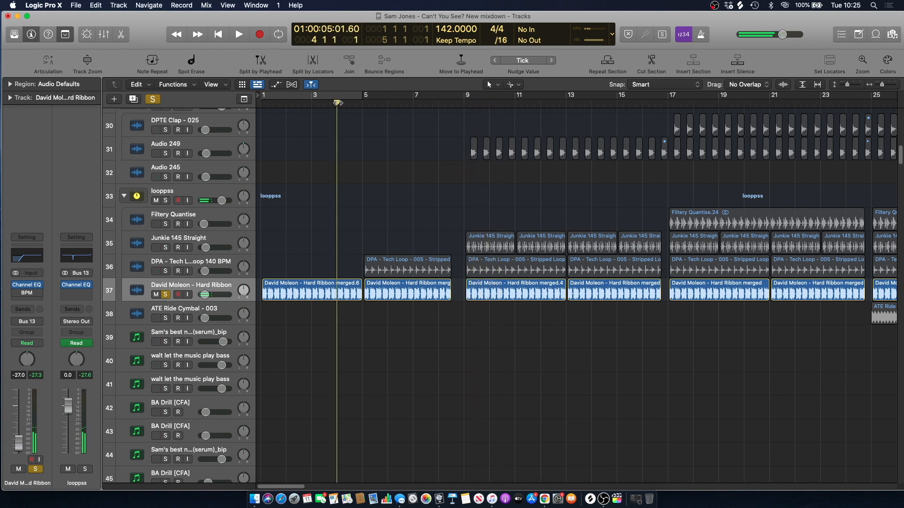
left_click(166, 294)
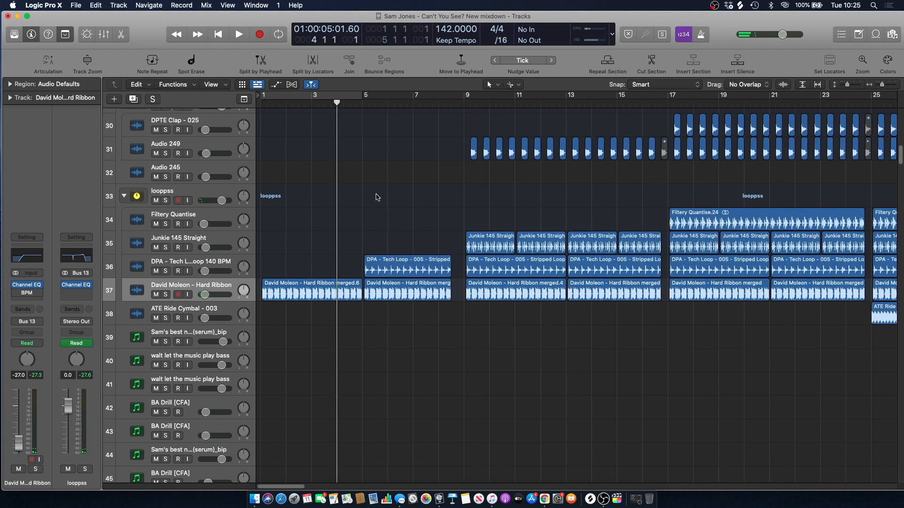
scroll(372, 212, "up", 8)
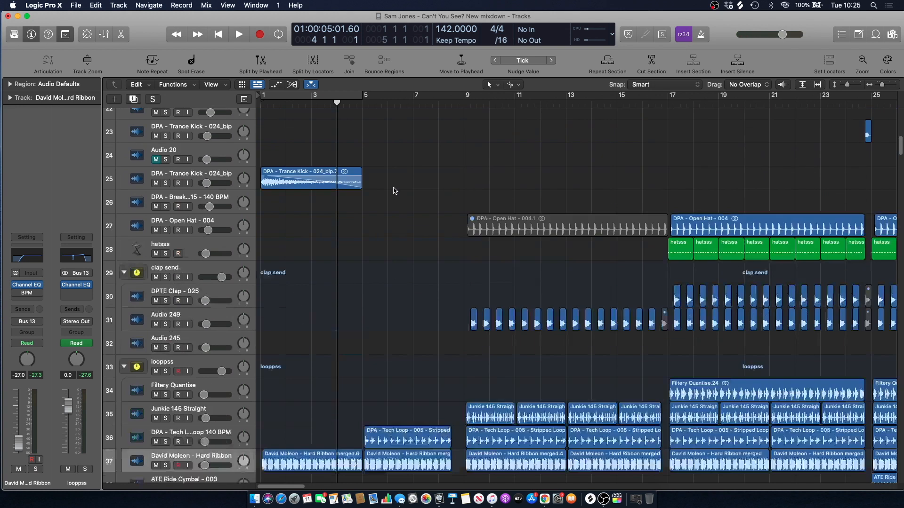
Solo the was -19 track 57 in the mids send stack and play it from bar 4
scroll(794, 213, "up", 8)
left_click_drag(900, 134, 893, 185)
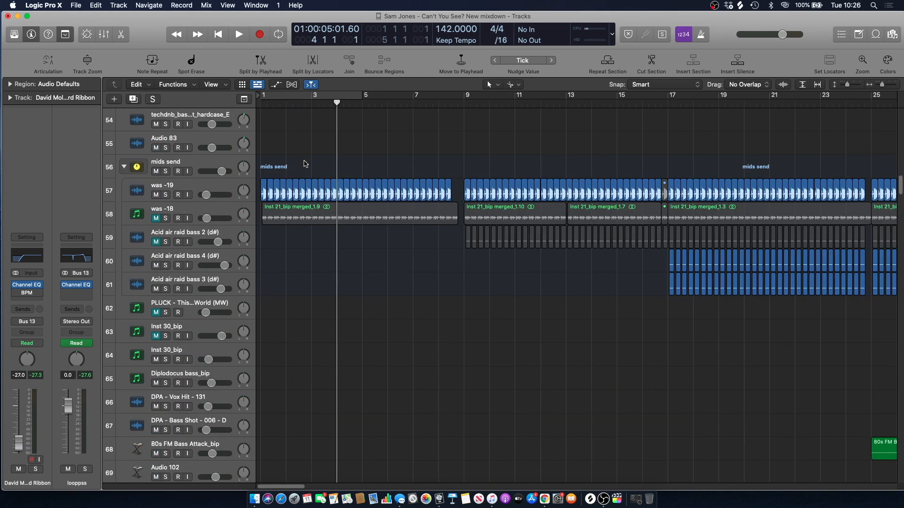
key("space")
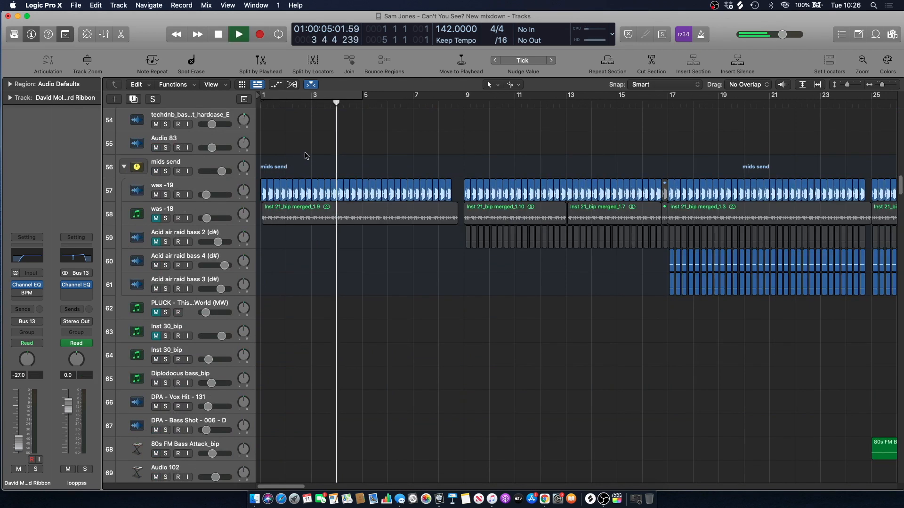
left_click(165, 194)
left_click(188, 183)
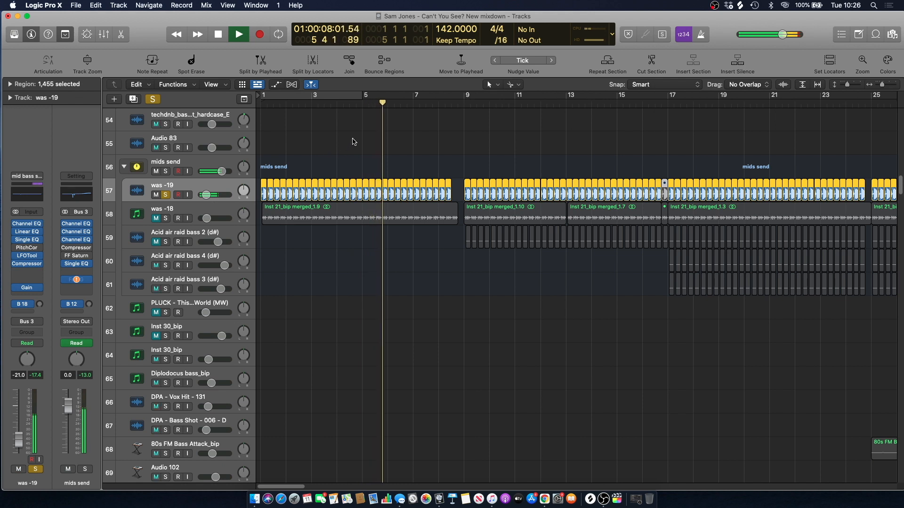
key("space")
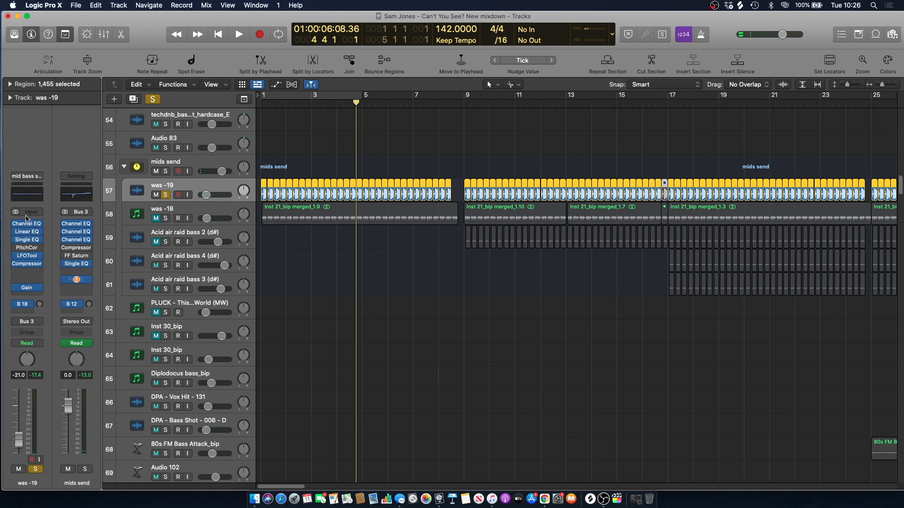
Inspect the Single EQ on was -19, and show the track automation with the mids send track selected
left_click(27, 240)
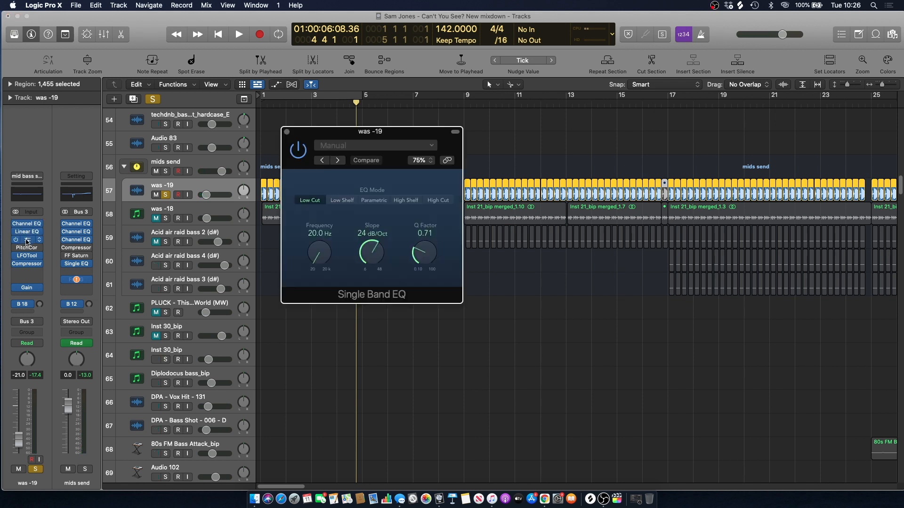
left_click(287, 132)
key("a")
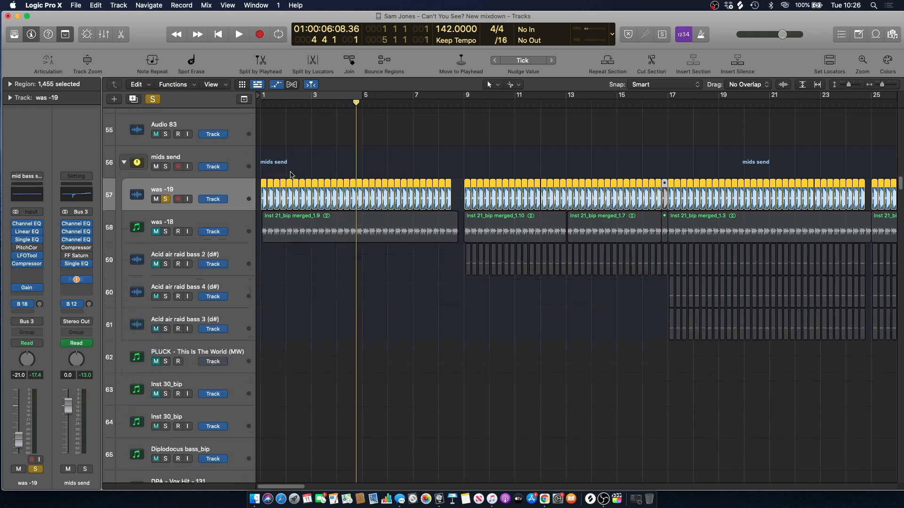
left_click(216, 211)
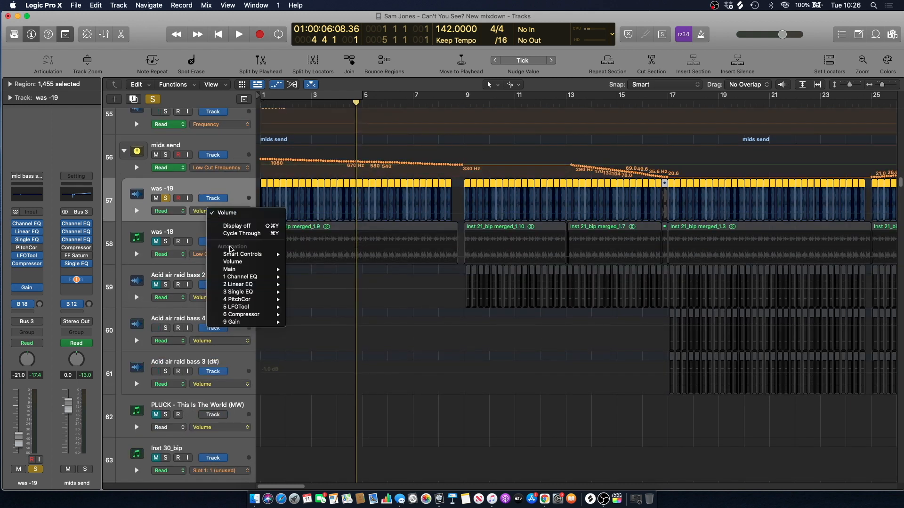
left_click(195, 188)
left_click(192, 145)
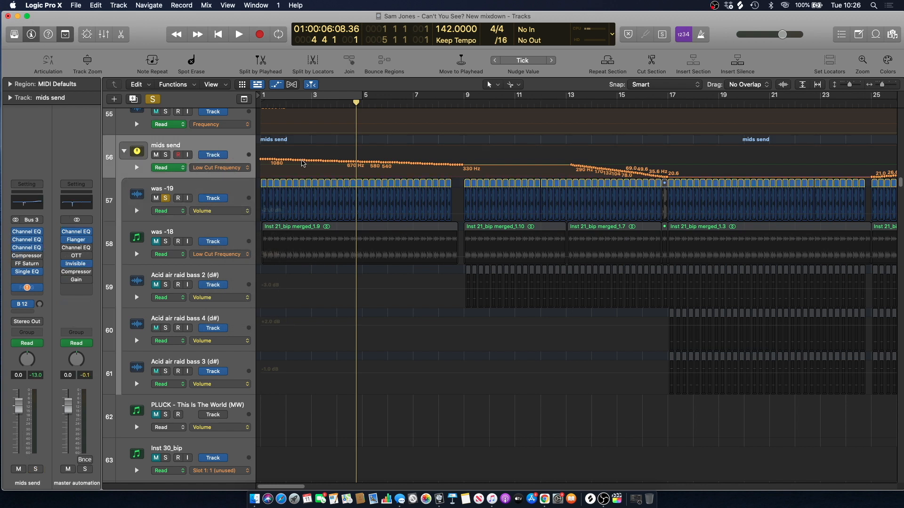
Inspect the mids send Channel EQ during playback, toggling its 260 Hz band off and on again, and close the plug-in
mouse_move(32, 248)
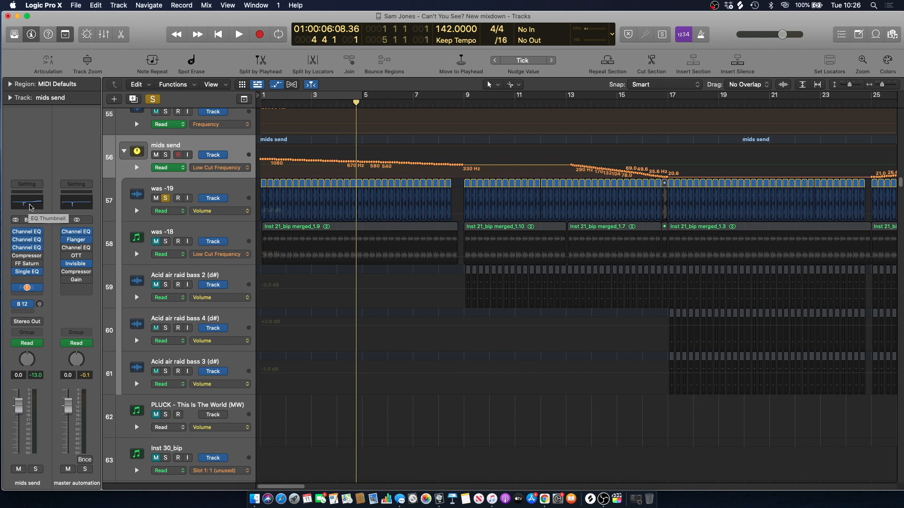
left_click(28, 205)
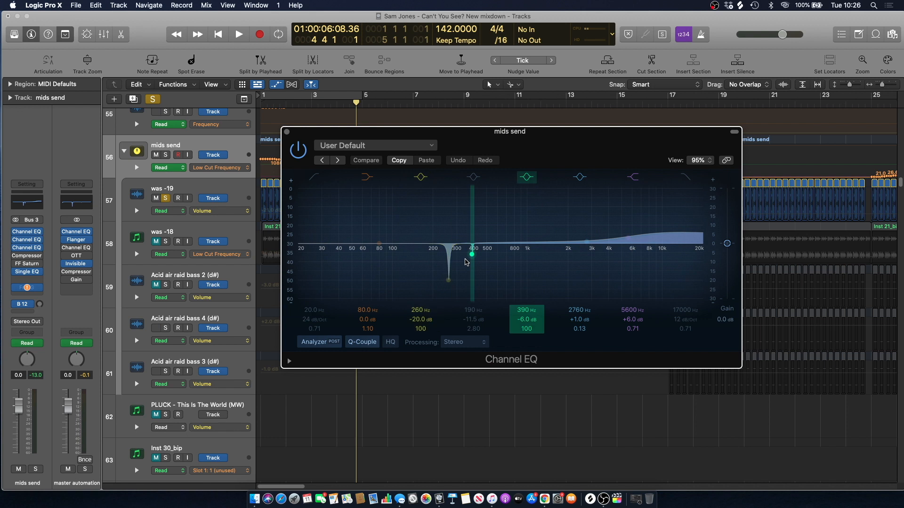
key("space")
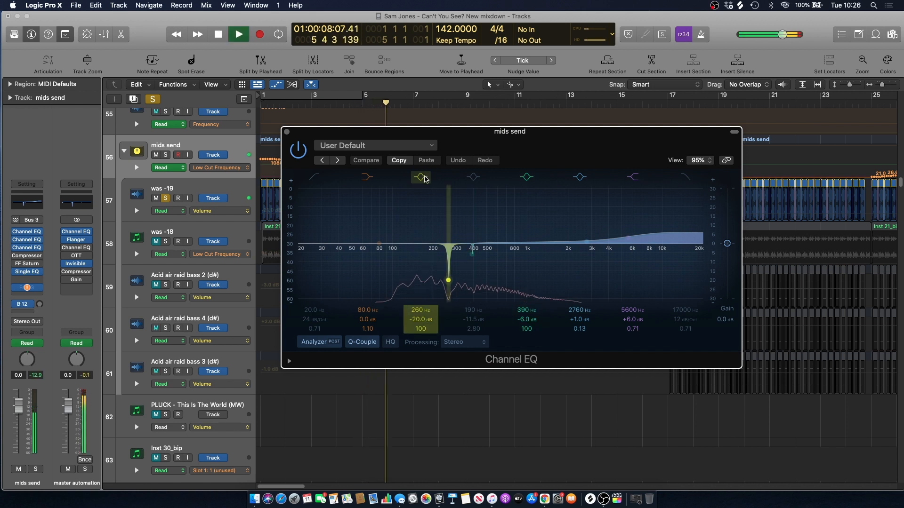
left_click(420, 177)
left_click(422, 178)
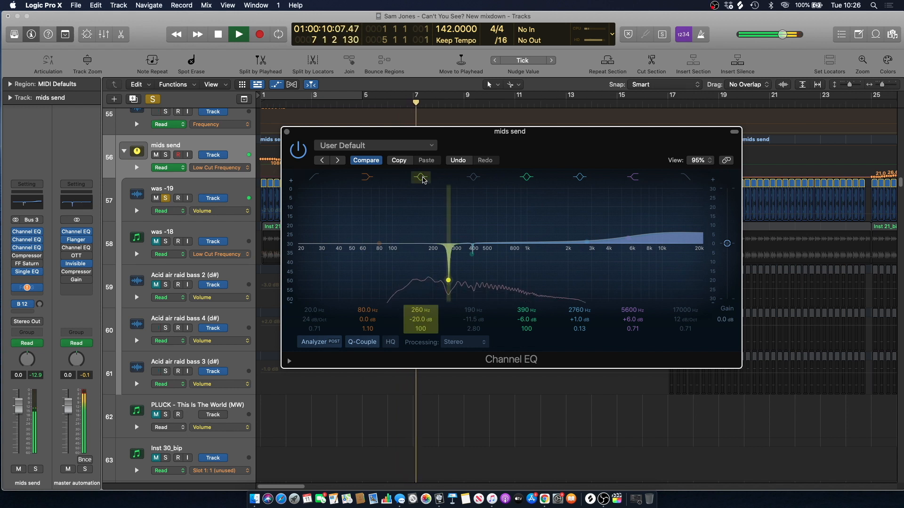
key("space")
left_click(286, 132)
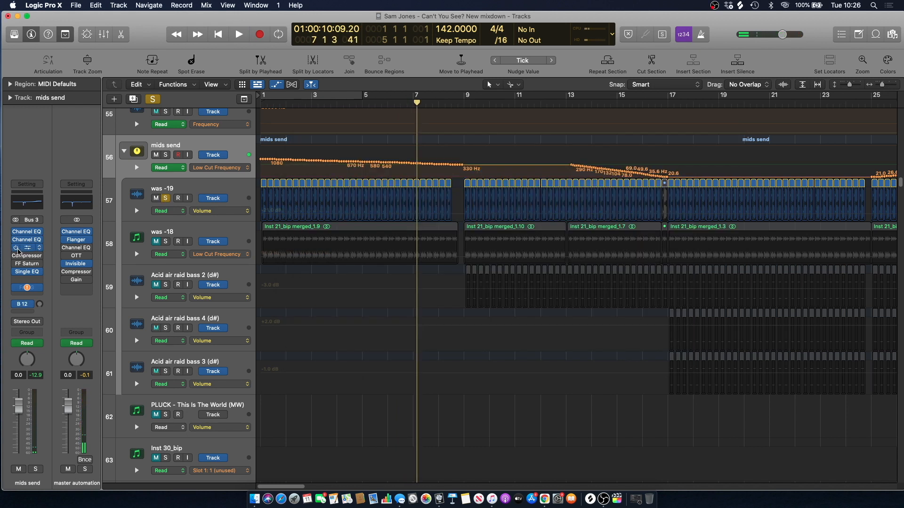
Unsolo was -19 and play the full mix from bar 8, hiding the track automation before stopping
left_click(166, 200)
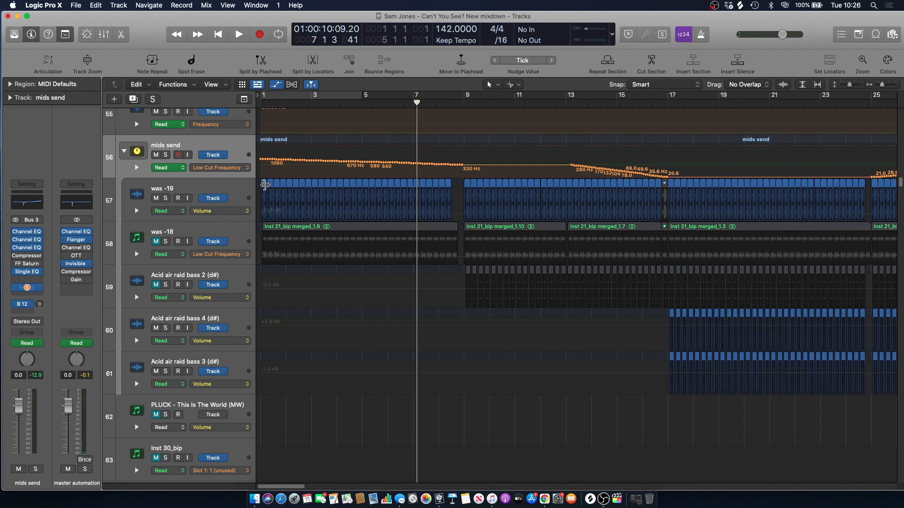
left_click(446, 105)
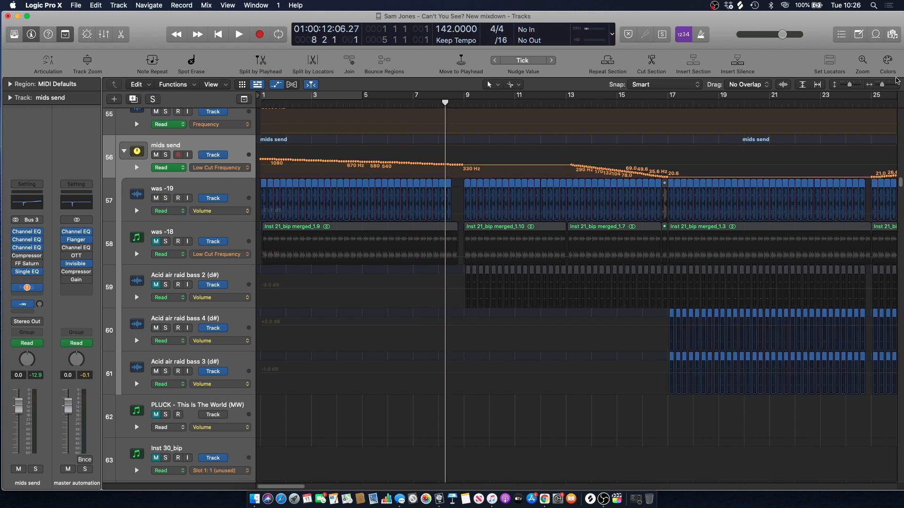
key("space")
key("super+Left")
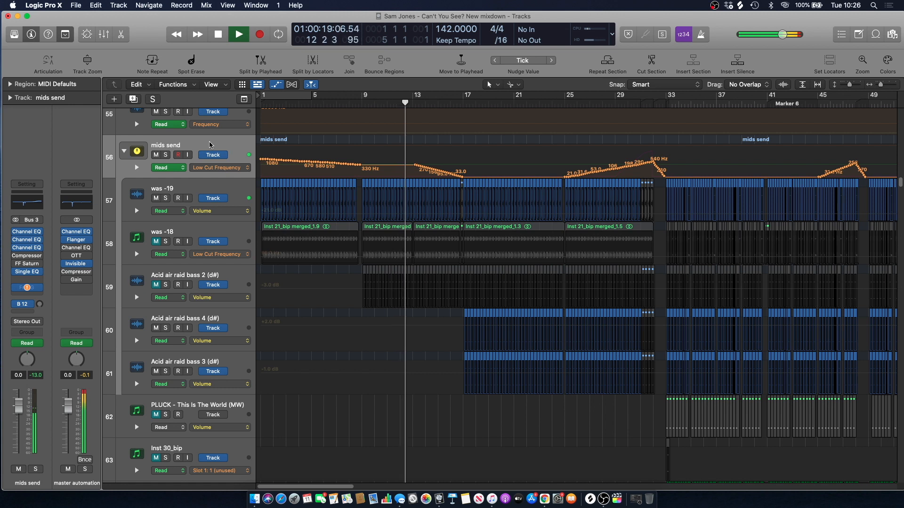
key("a")
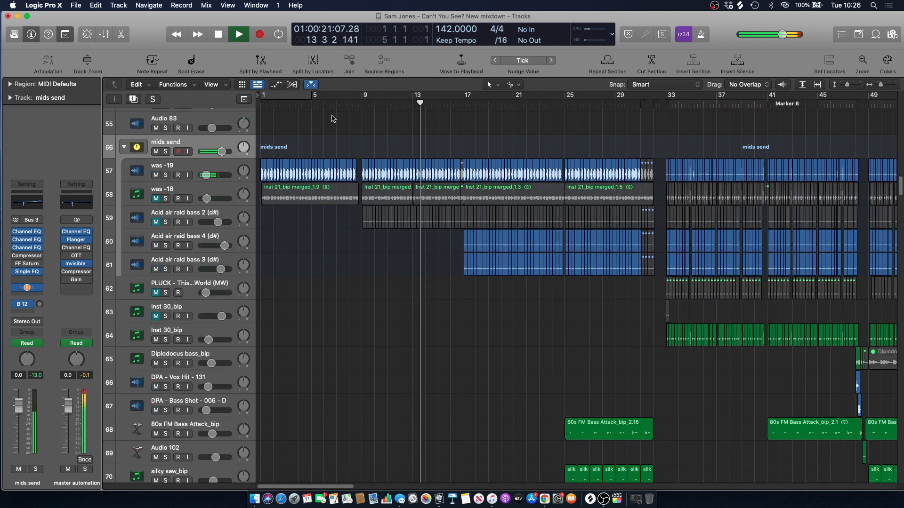
key("space")
Set the cycle range from bar 7 to bar 9 and play it with the Terminator C Down and Buzzing Metallic Lead tracks in view
left_click_drag(881, 85, 883, 85)
scroll(753, 185, "up", 15)
left_click_drag(901, 156, 888, 258)
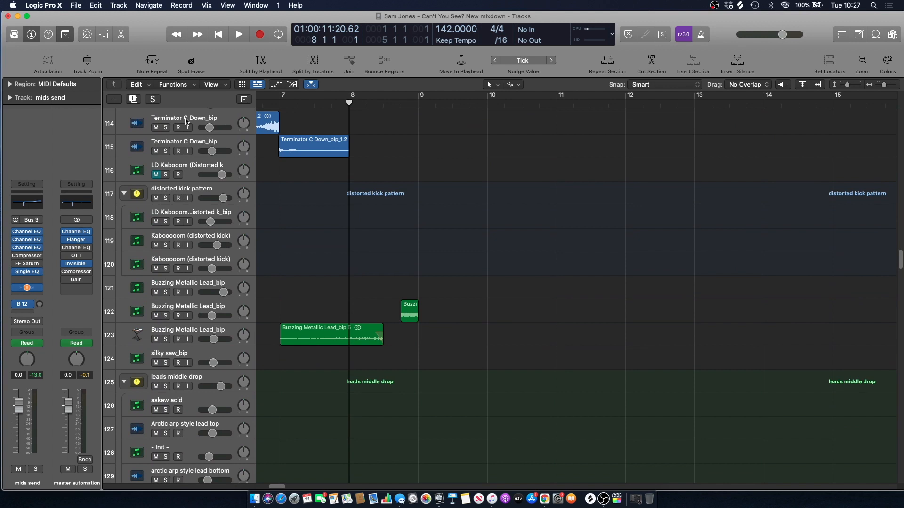
left_click_drag(280, 99, 418, 99)
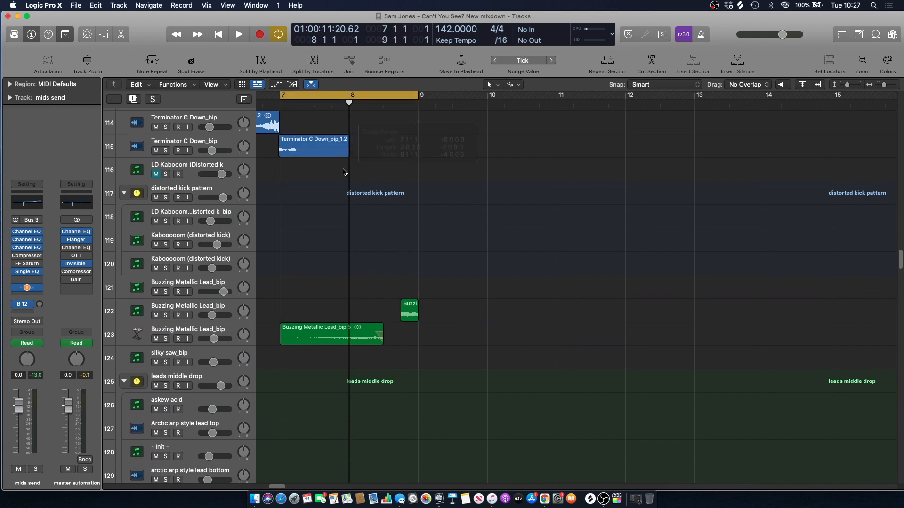
scroll(326, 167, "down", 3)
scroll(326, 166, "up", 5)
key("space")
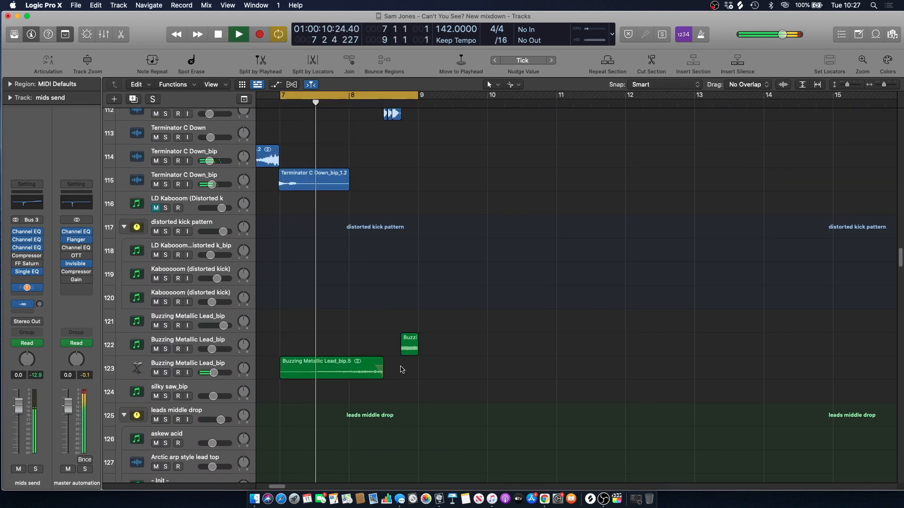
key("space")
With cycle mode off and the playhead in bar 6, solo the Terminator C Down_bip tracks 114 and 115
scroll(330, 283, "left", 3)
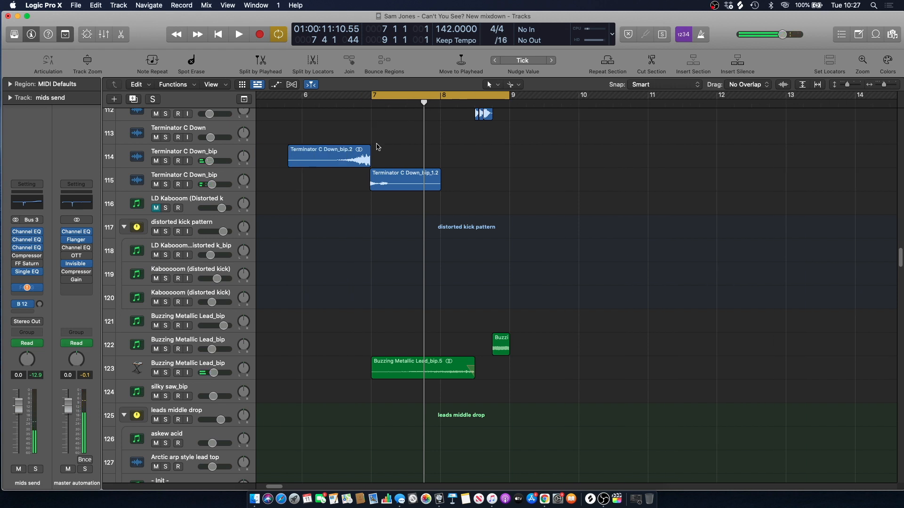
left_click(393, 96)
left_click(336, 104)
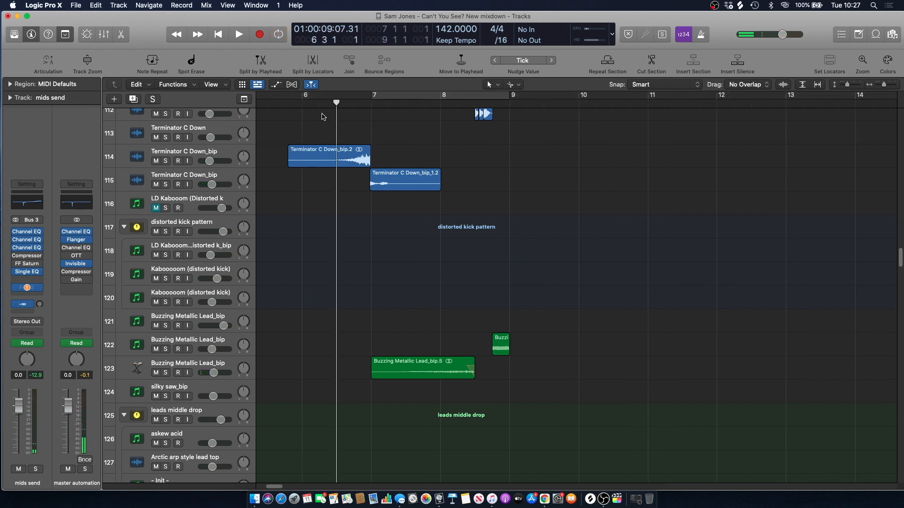
left_click(180, 157)
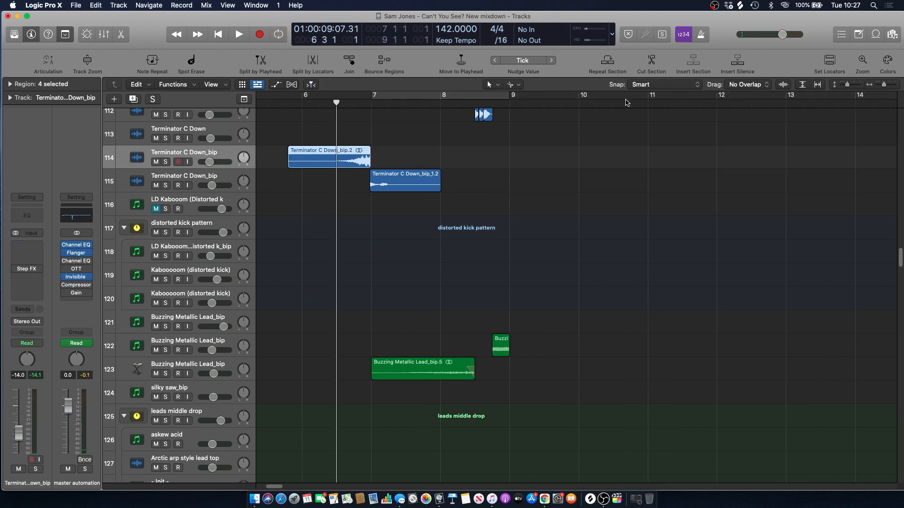
left_click_drag(885, 85, 888, 86)
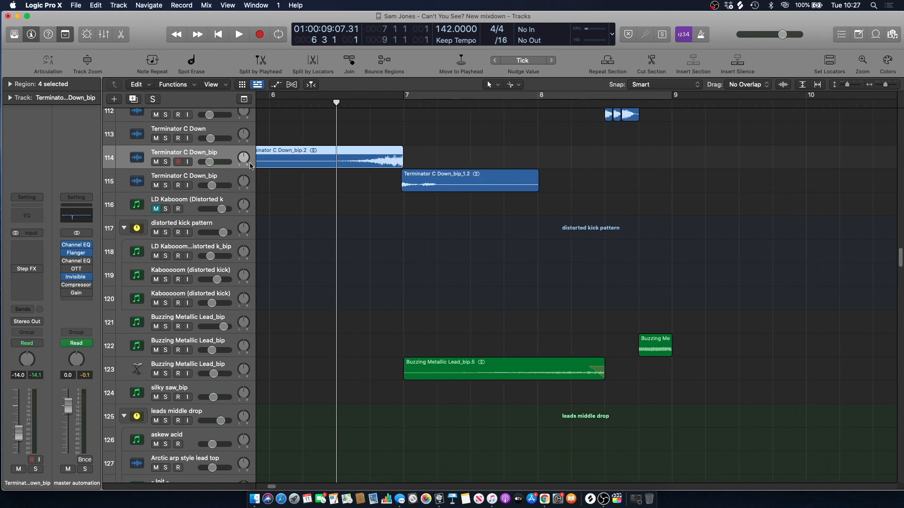
left_click(165, 162)
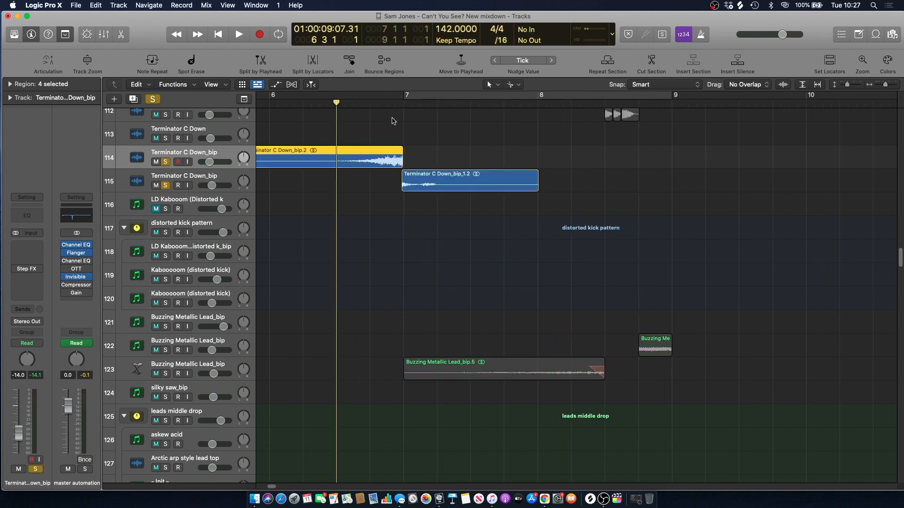
Turn cycle mode on and play the soloed Terminator C Down regions, jumping back to bar 6 to hear the rise
left_click(419, 96)
key("space")
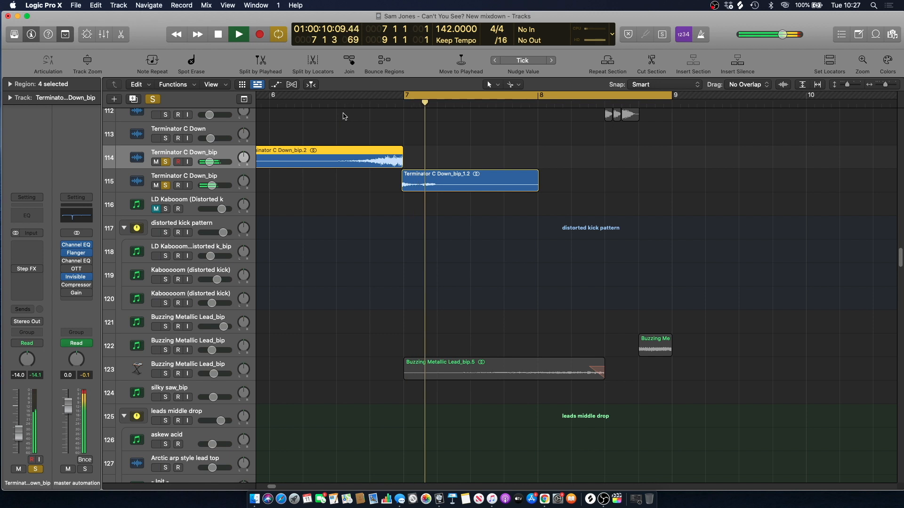
left_click(311, 97)
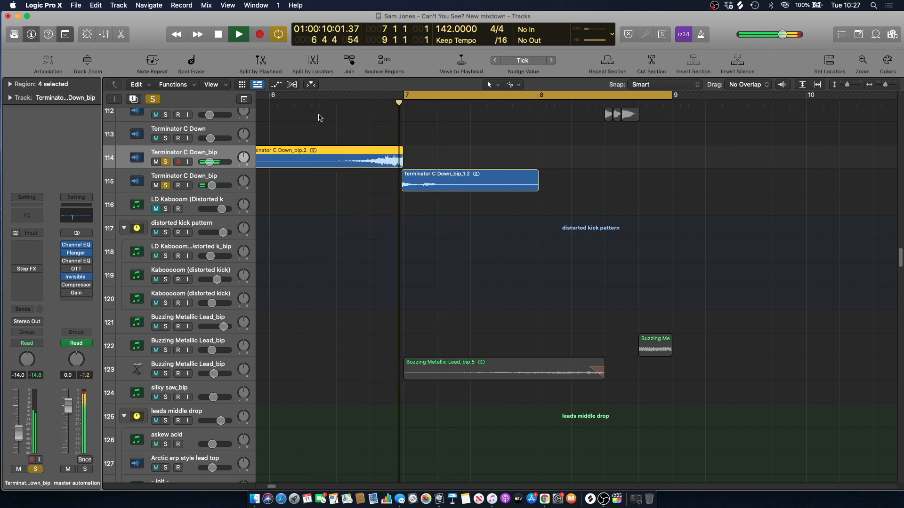
key("space")
left_click(318, 117)
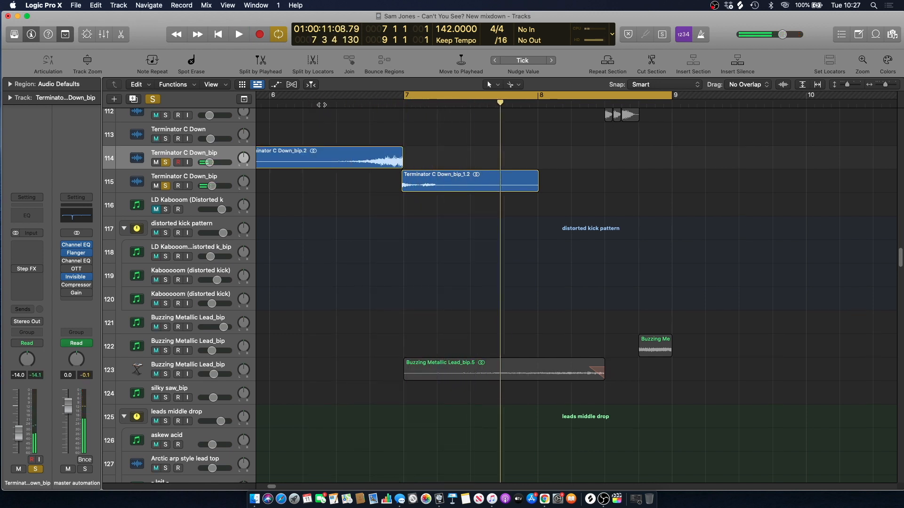
Check the channel strips of Terminator C Down_bip tracks 115 and 114, and clear all solos
left_click(187, 173)
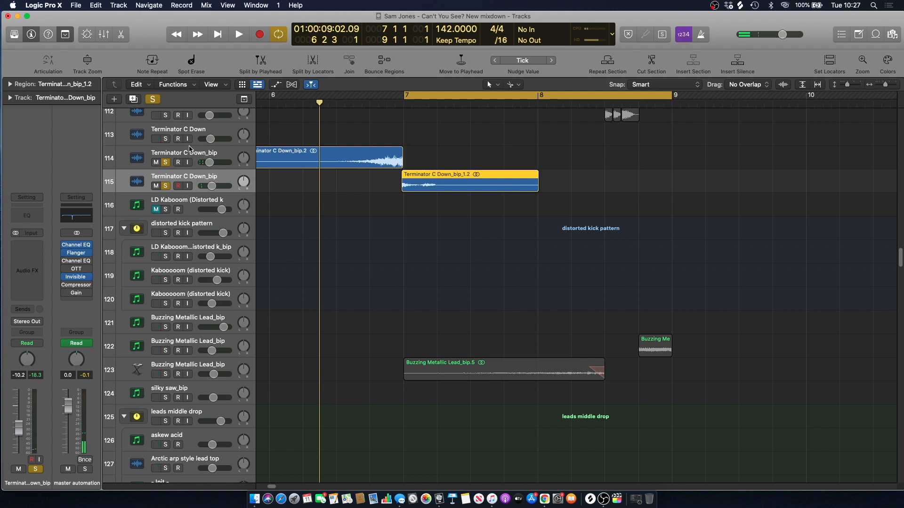
left_click(189, 149)
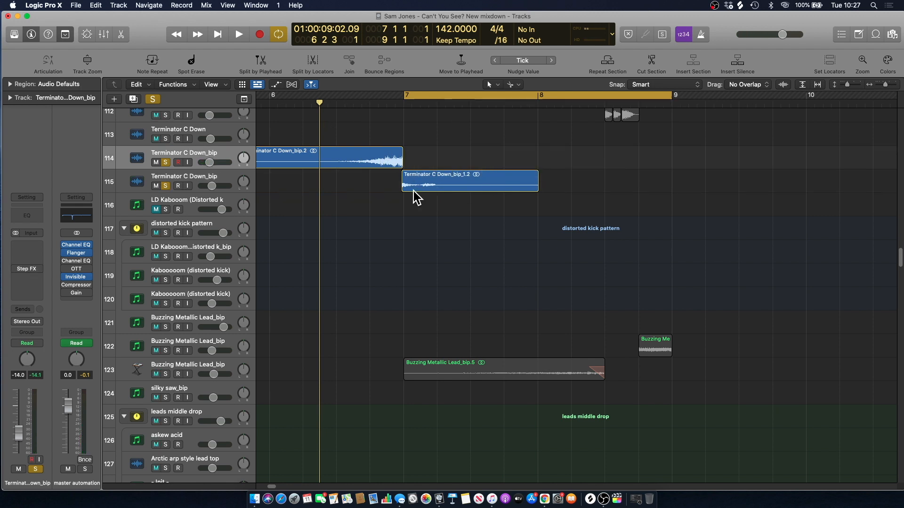
left_click_drag(886, 85, 883, 84)
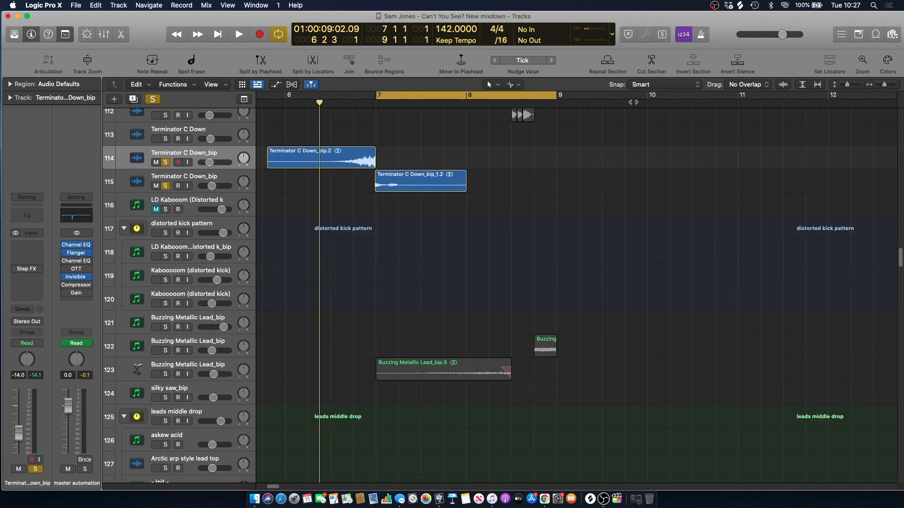
left_click(158, 98)
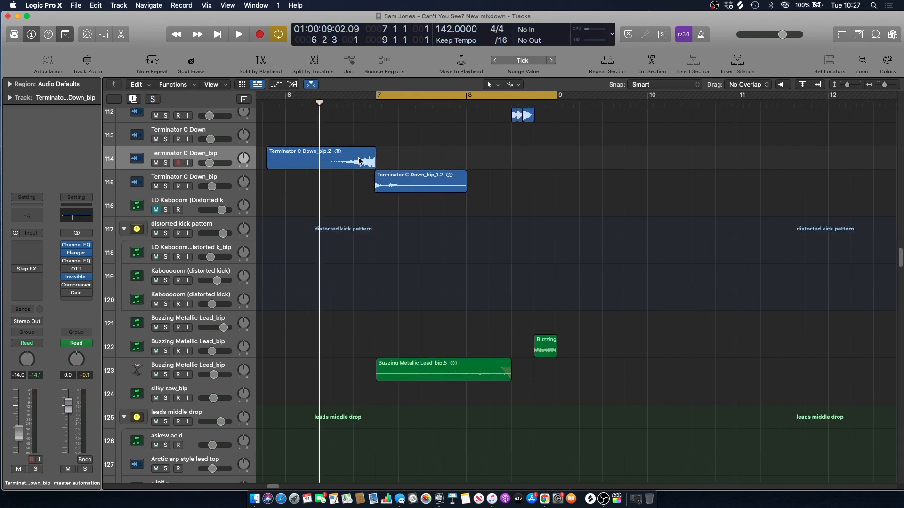
Solo the Buzzing Metallic Lead_bip track 123, play it in the bar 7 to 9 cycle, and stop at bar 7
scroll(369, 166, "up", 3)
scroll(364, 141, "down", 4)
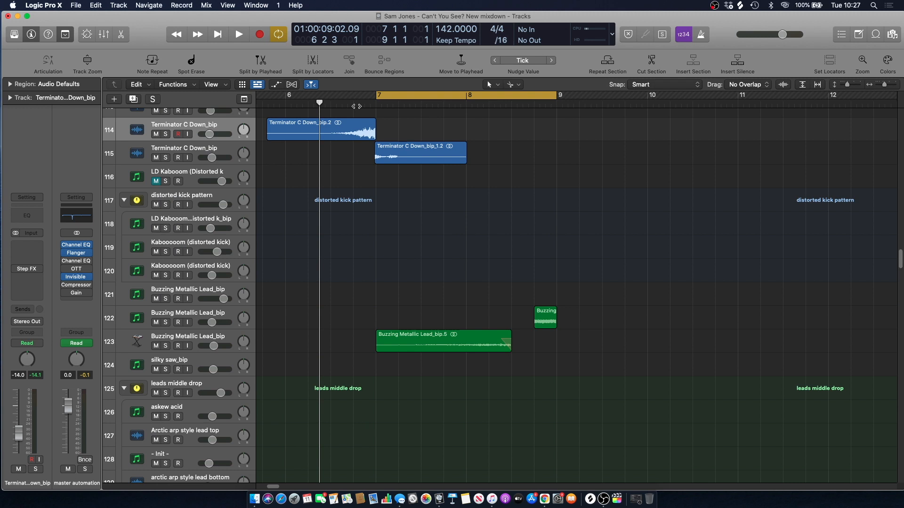
key("space")
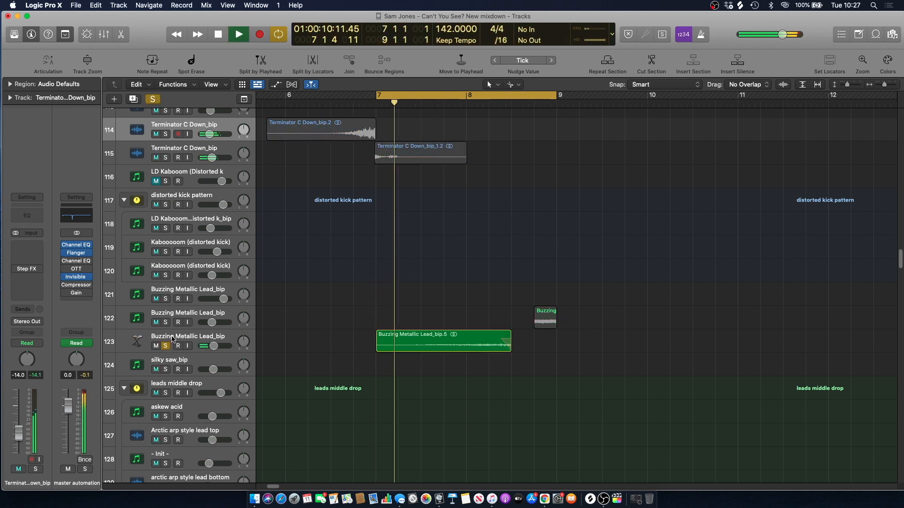
left_click(166, 347)
mouse_move(401, 95)
left_mouse_down()
mouse_move(402, 138)
mouse_move(410, 140)
mouse_move(392, 97)
left_mouse_up()
key("space")
scroll(347, 226, "down", 5)
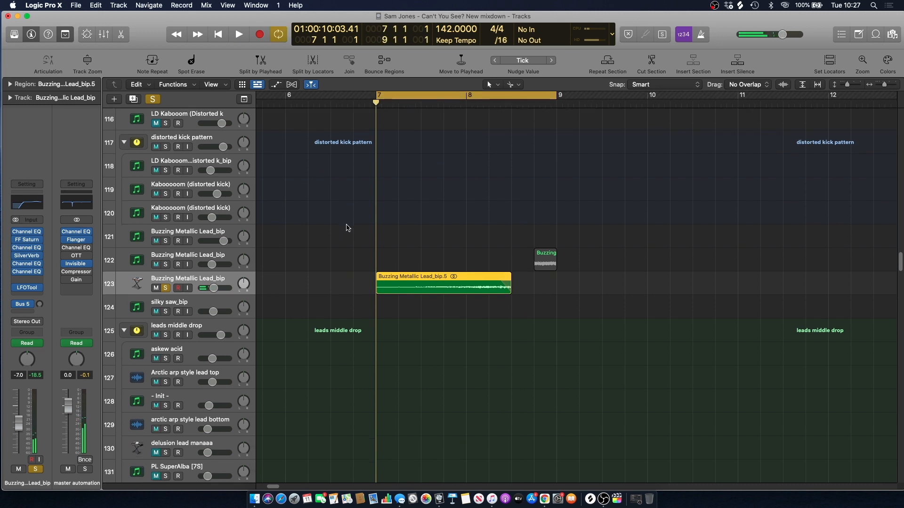
Play the soloed Buzzing Metallic Lead_bip track 123 within the cycle and show its low cut frequency automation
left_click(346, 227)
left_click(200, 223)
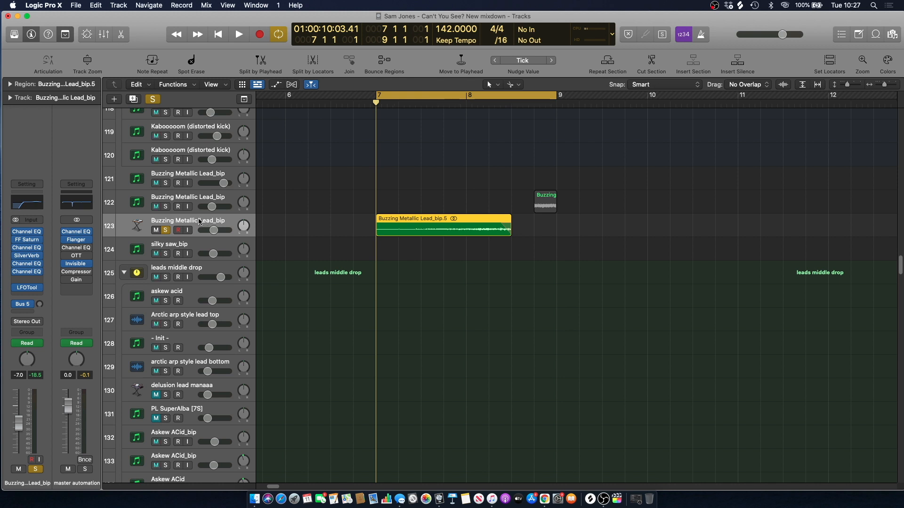
mouse_move(32, 241)
key("space")
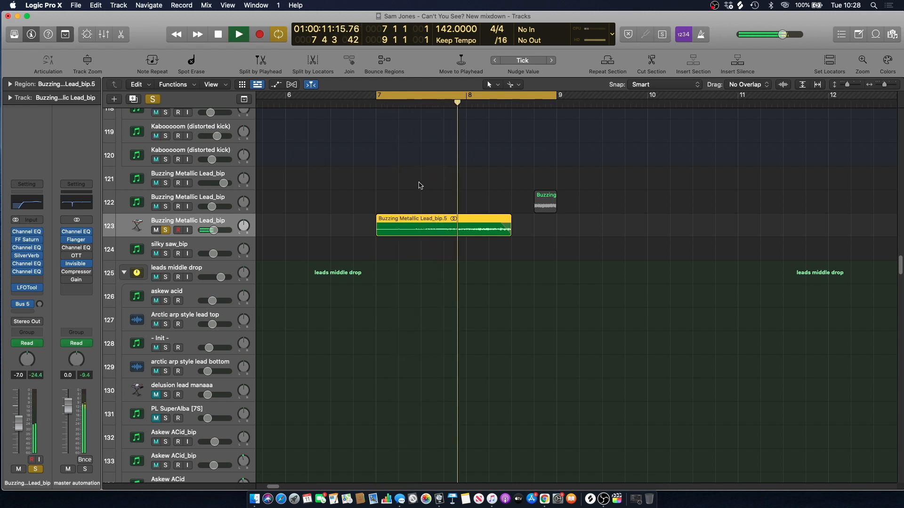
key("space")
key("a")
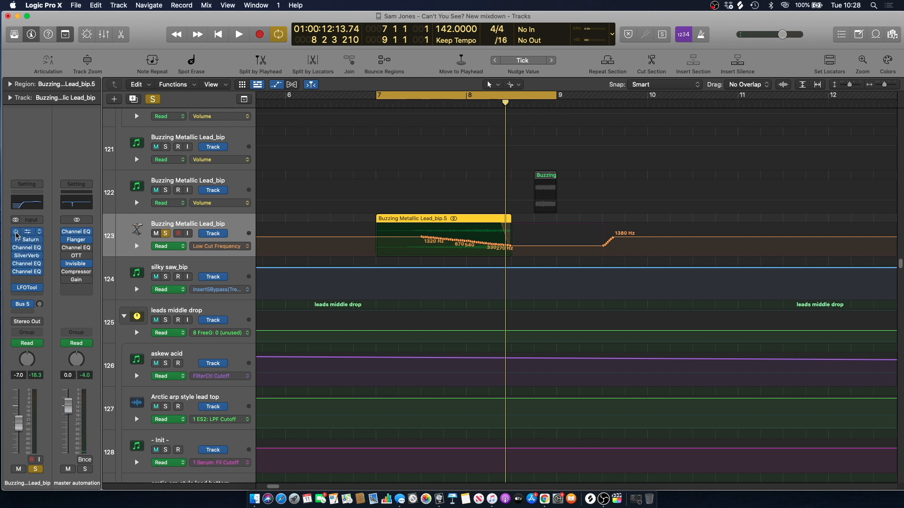
Inspect the last two Channel EQ inserts on Buzzing Metallic Lead_bip track 123 one after the other during playback
left_click(26, 266)
key("space")
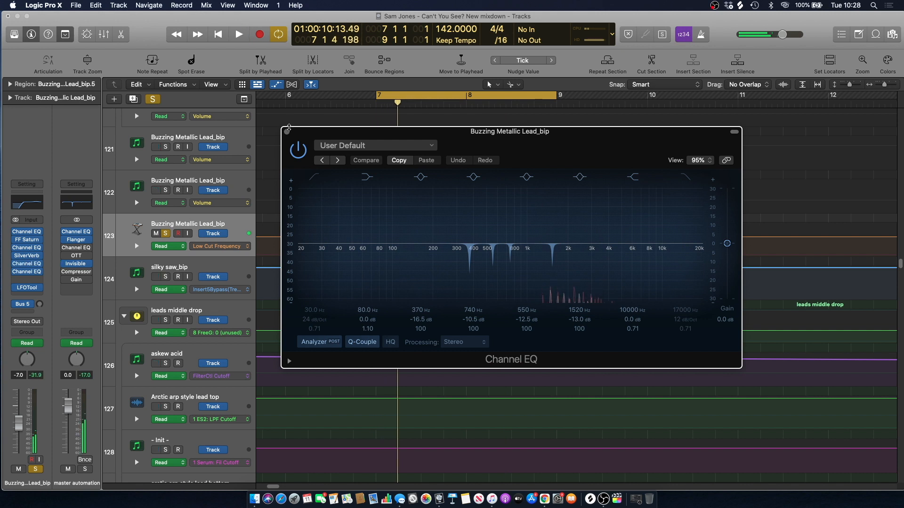
left_click(287, 131)
left_click(26, 272)
key("space")
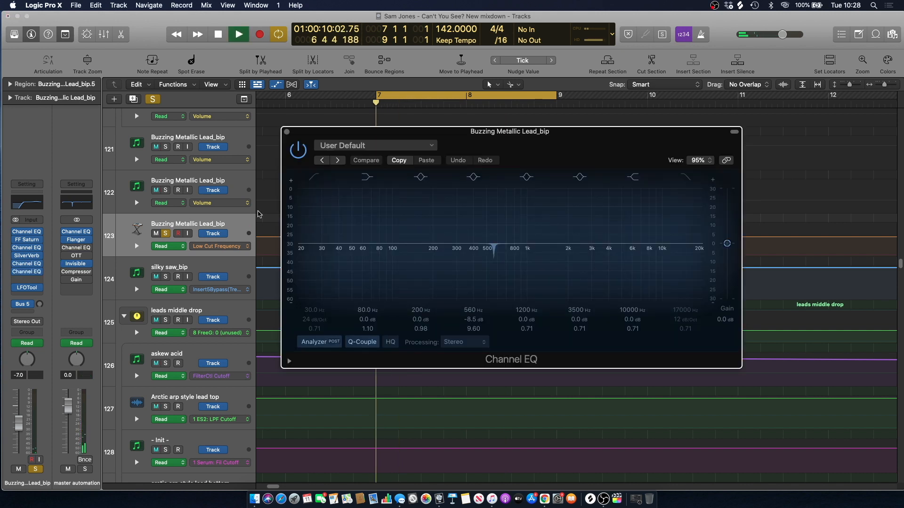
key("space")
left_click(287, 132)
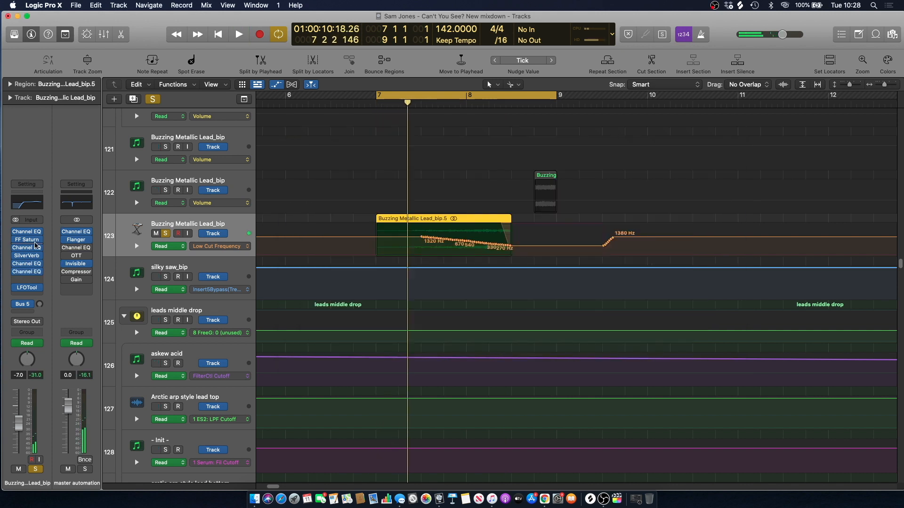
Play track 123 with its third-slot Channel EQ open to watch the automated low cut, then close it and replay
left_click(29, 248)
key("space")
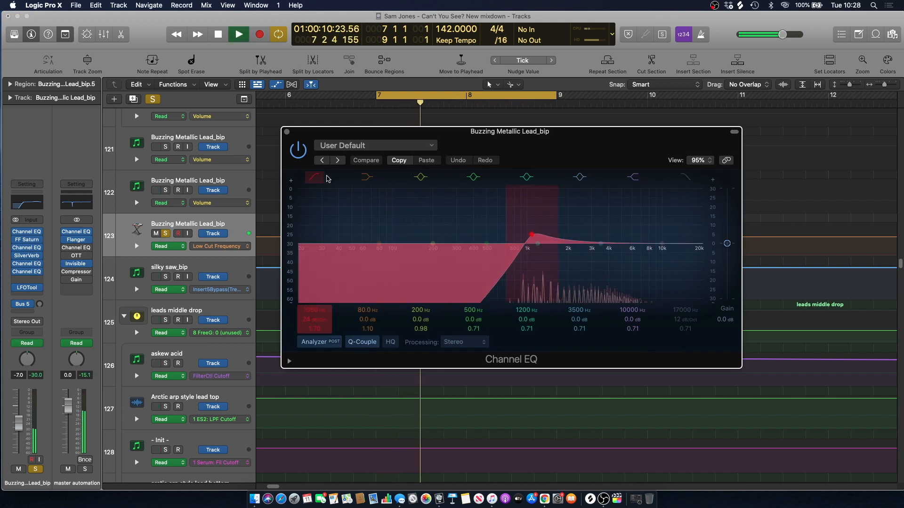
key("space")
left_click(287, 132)
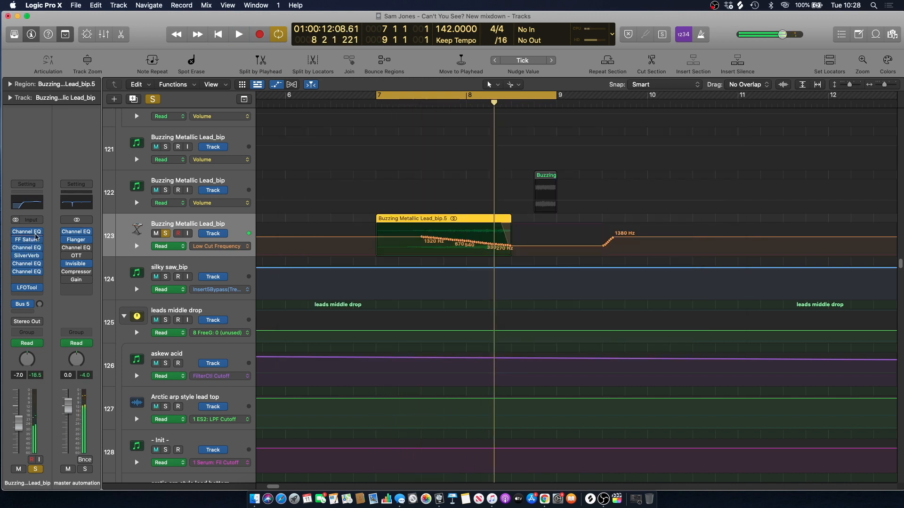
key("space")
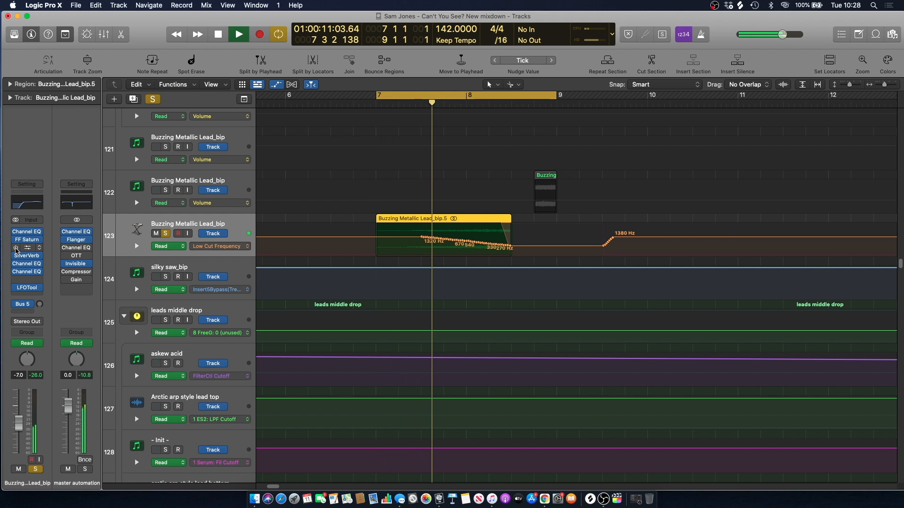
key("space")
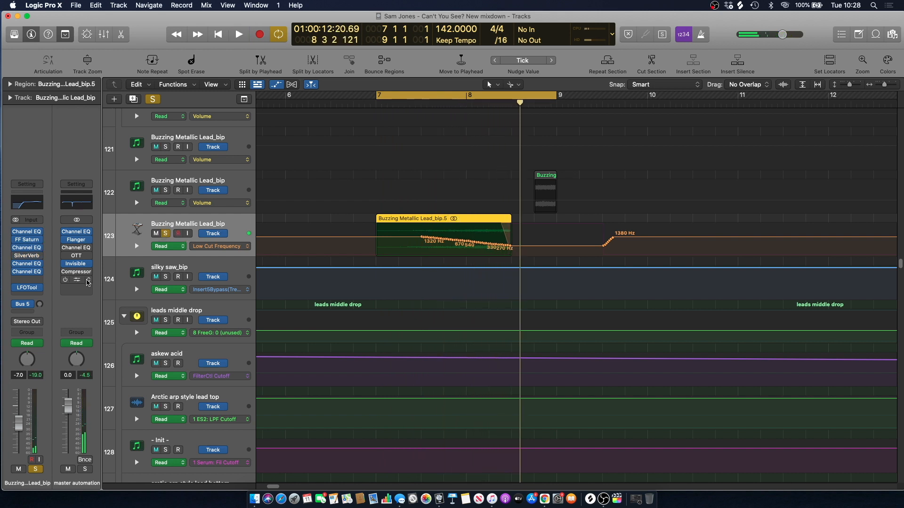
Bypass track 123's inserts from the first to the last Channel EQ and compare playback with them off and on
left_click_drag(13, 275, 16, 234)
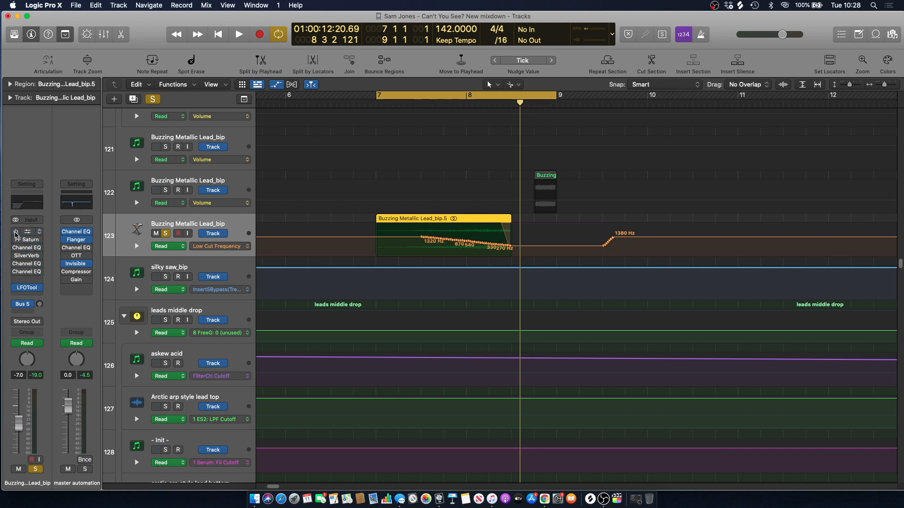
key("space")
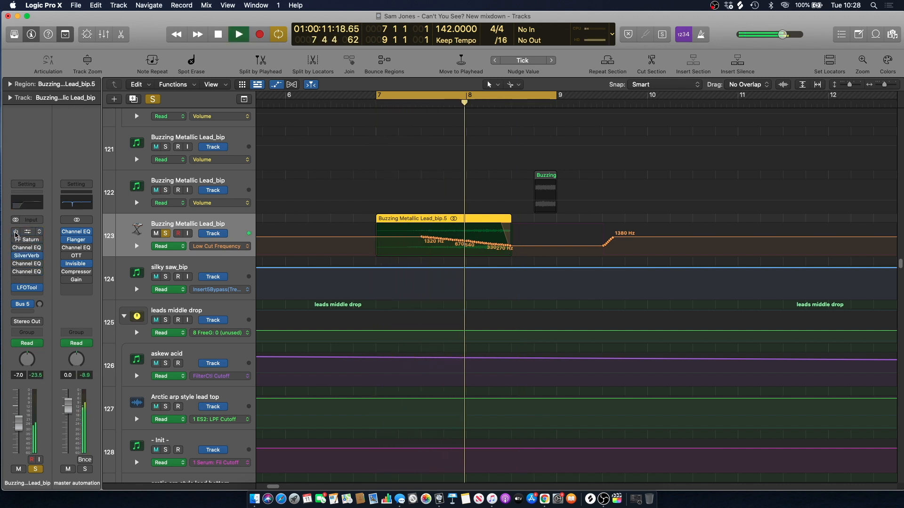
key("space")
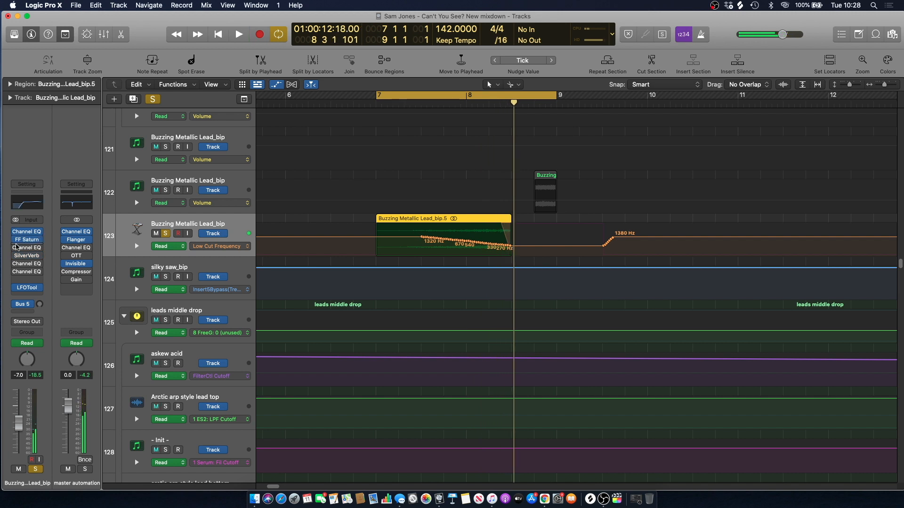
key("space")
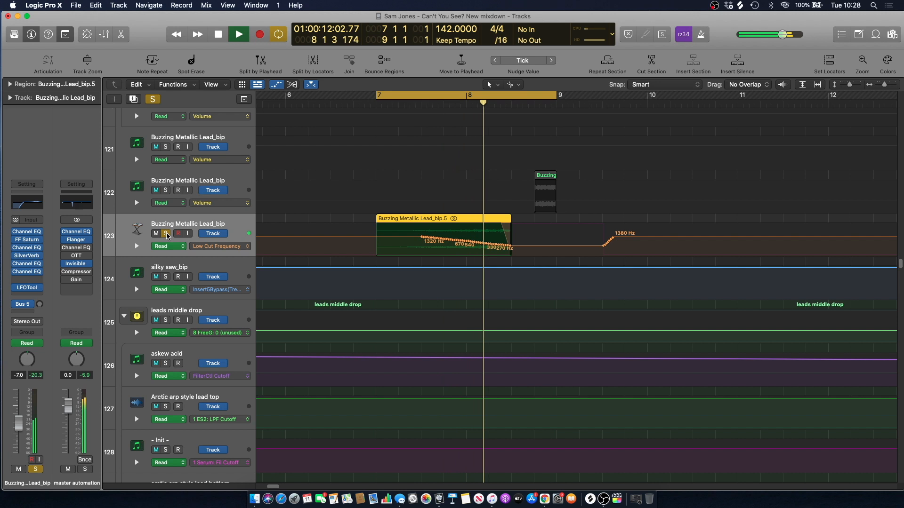
key("space")
With the track 123 solo and cycle mode off, play the full mix from bar 6 and hide the track automation
left_click(166, 234)
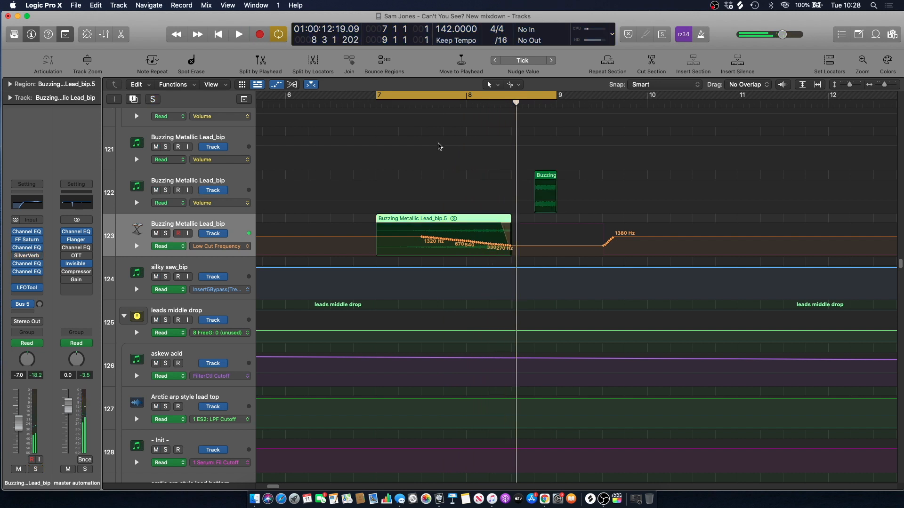
left_click(441, 96)
left_click(354, 103)
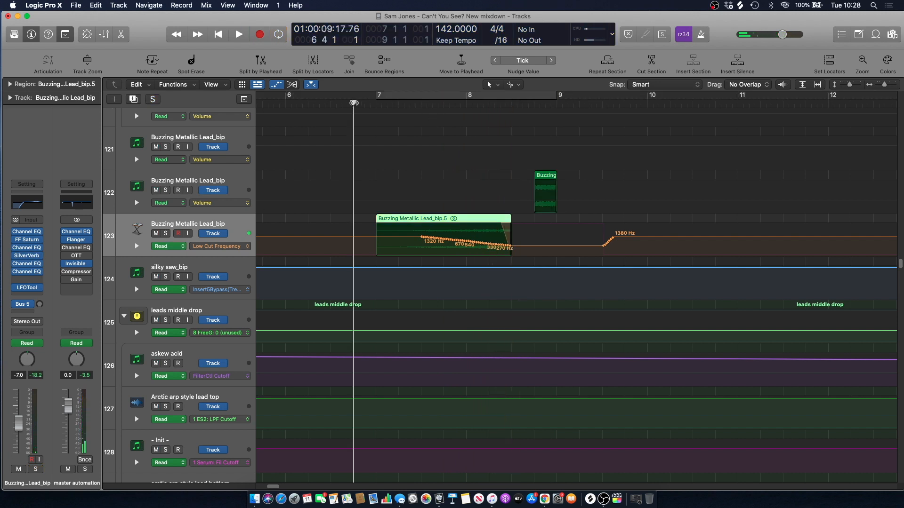
key("space")
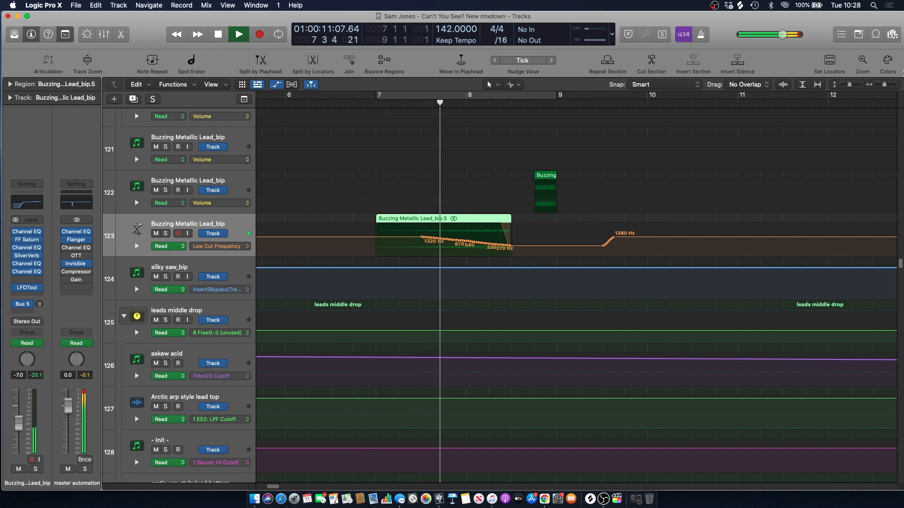
key("super+Left")
key("a")
scroll(518, 144, "up", 5)
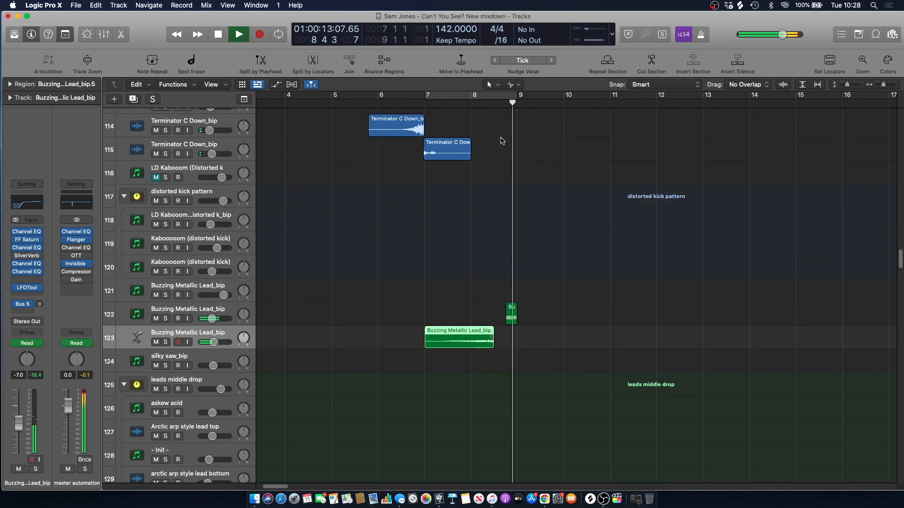
key("space")
Solo the Buzzing Metallic Lead_bip track 122, play its short region from bar 8, and clear the solo
left_click(483, 103)
left_click(426, 249)
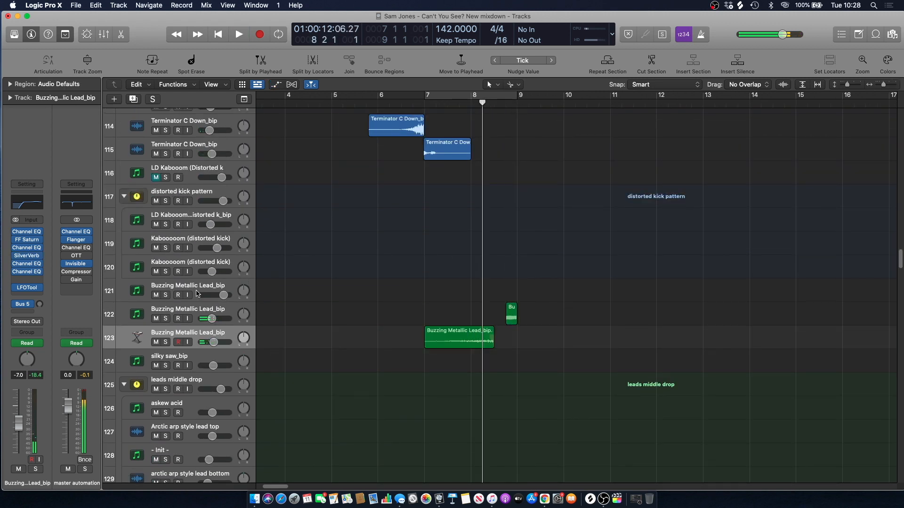
left_click(177, 307)
left_click(166, 319)
key("space")
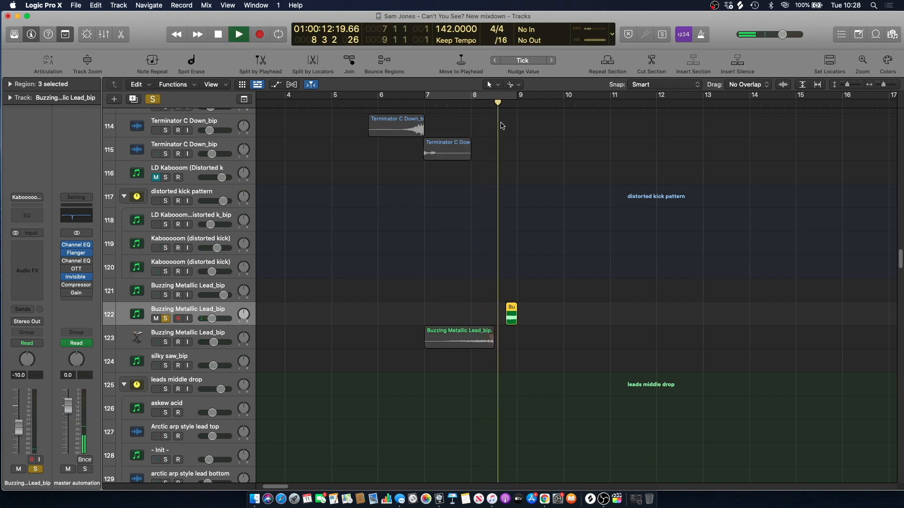
key("space")
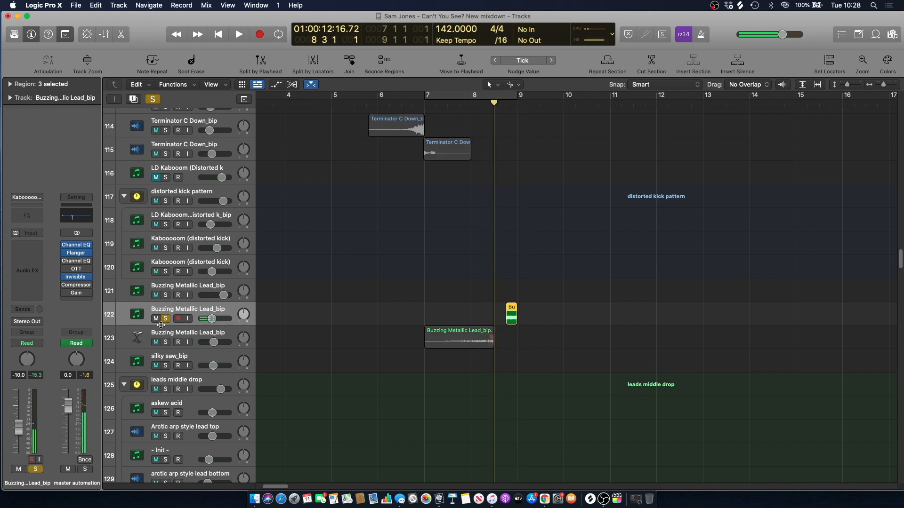
left_click(165, 319)
left_click(502, 303)
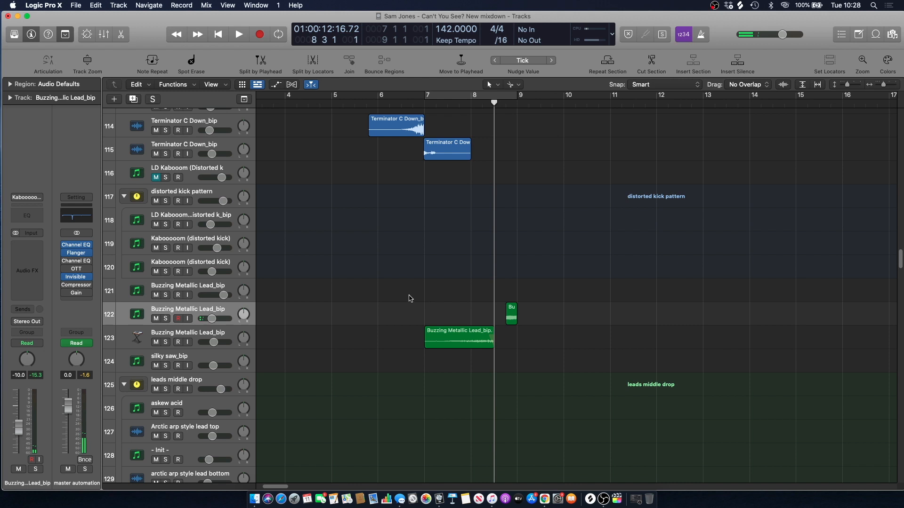
Solo Buzzing Metallic Lead_bip track 123, play the end of its region from bar 8, and clear the solo
left_click(438, 101)
left_click(447, 337)
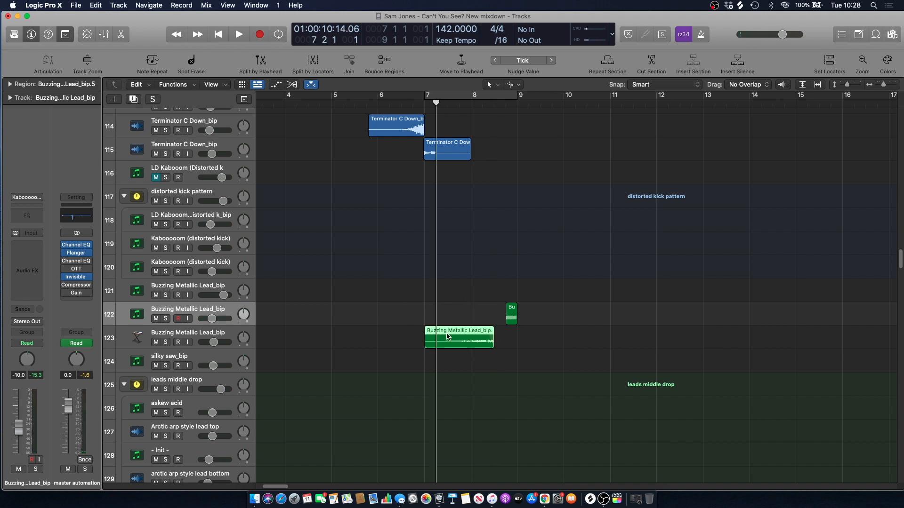
left_click(193, 338)
left_click(167, 343)
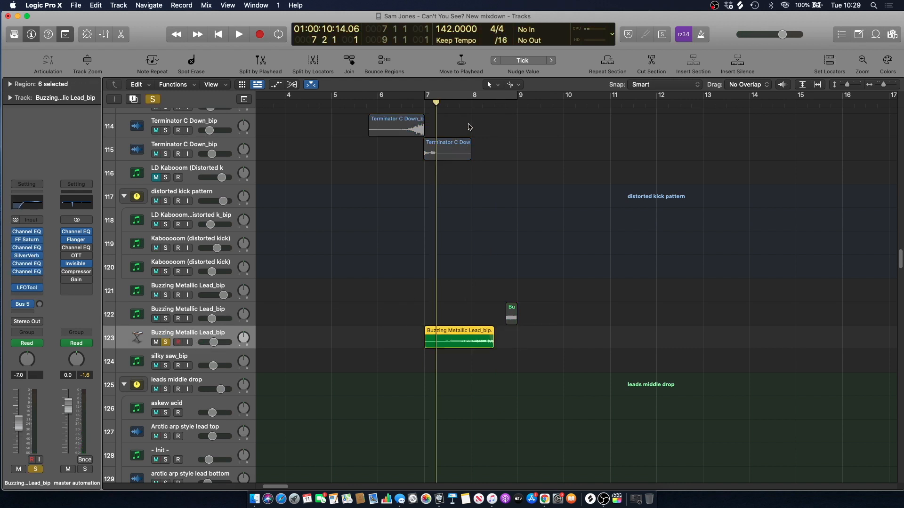
left_click(472, 105)
key("space")
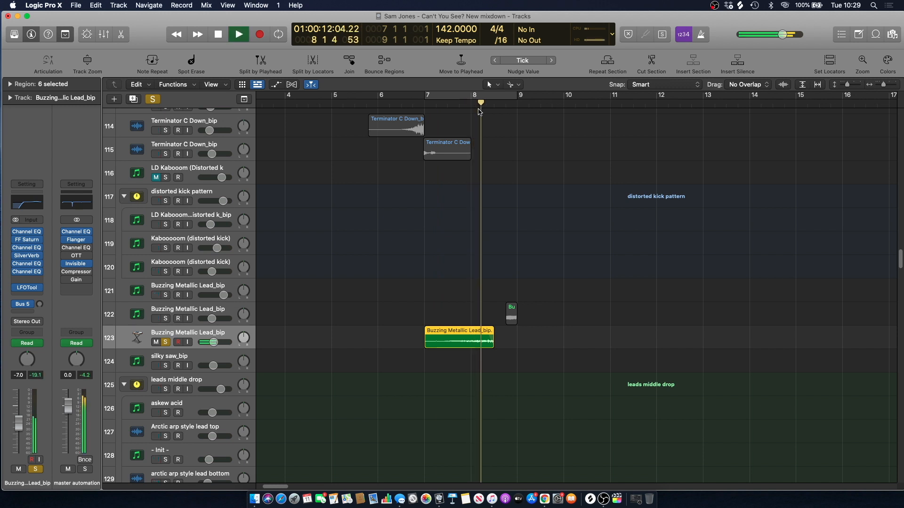
key("space")
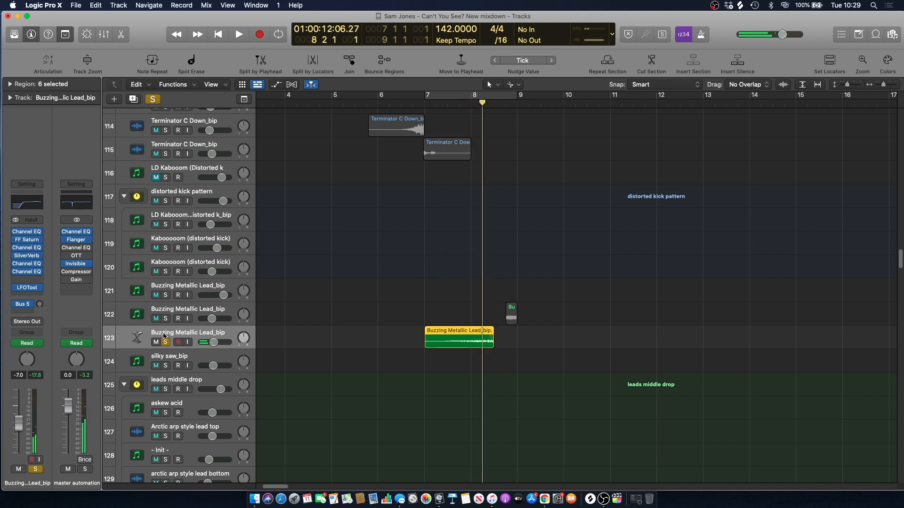
left_click(168, 343)
left_click(427, 226)
Solo the Audio 106 track 112, play its three Vox Hit regions in bar 8, and clear the solo
left_click(410, 101)
scroll(902, 270, "up", 6)
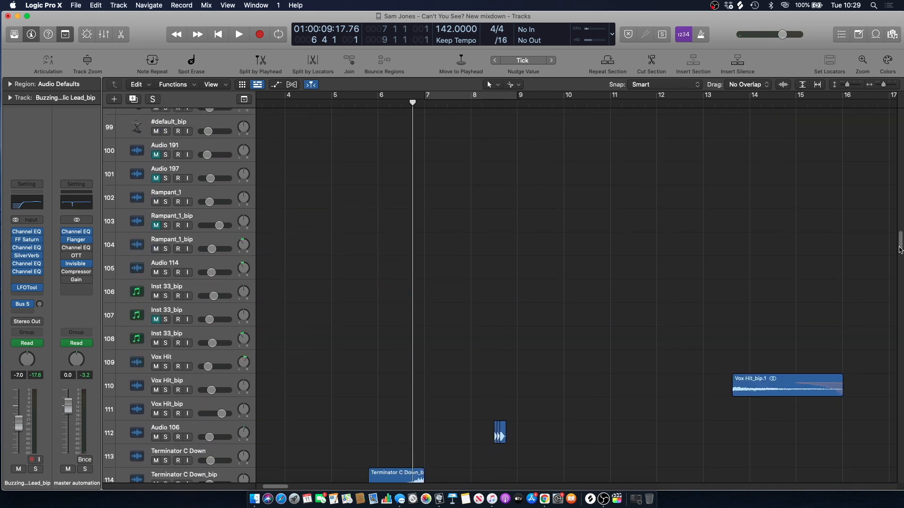
left_click(190, 205)
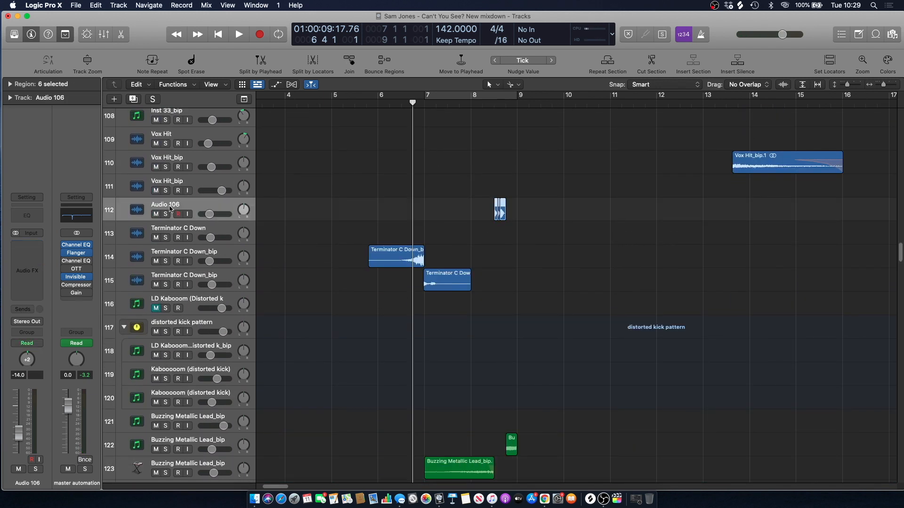
left_click(165, 214)
left_click(482, 101)
mouse_move(891, 81)
left_mouse_down()
mouse_move(898, 91)
mouse_move(887, 85)
left_mouse_up()
key("space")
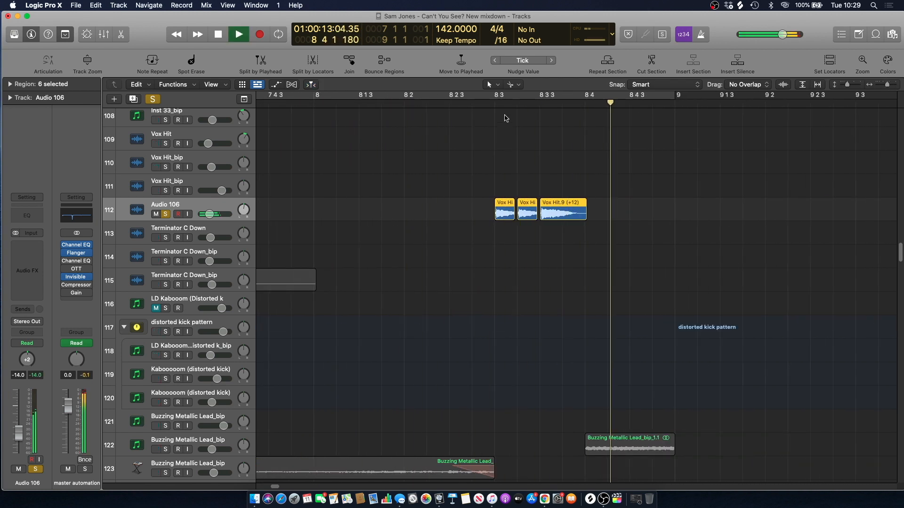
key("space")
left_click_drag(885, 90, 878, 91)
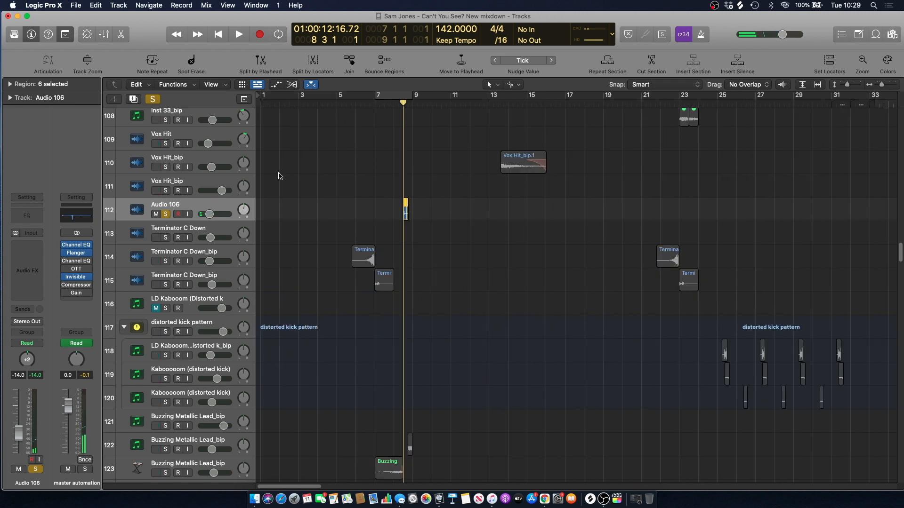
left_click(166, 215)
Play the full mix from bar 7 while looking through the tracks down to the ATE Crash Cymbal - 003 track
left_click(371, 106)
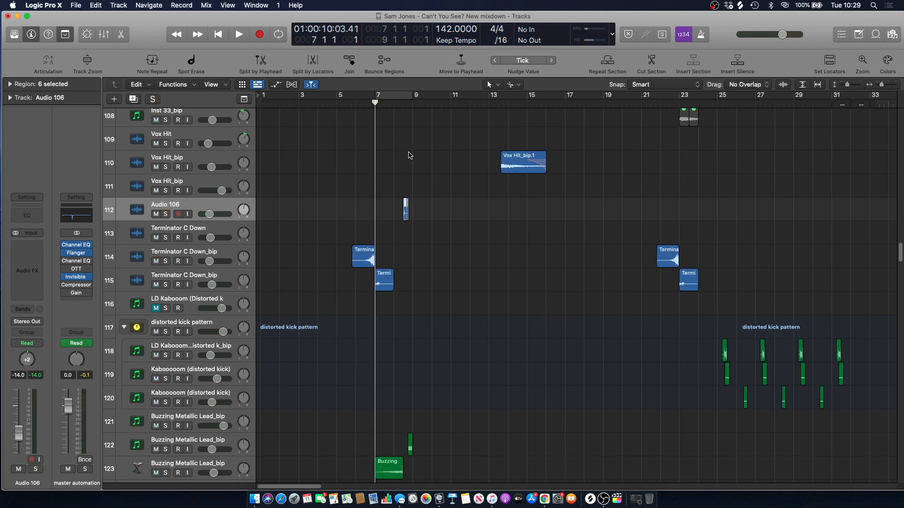
key("space")
left_click(407, 151)
scroll(406, 154, "down", 5)
scroll(404, 155, "down", 20)
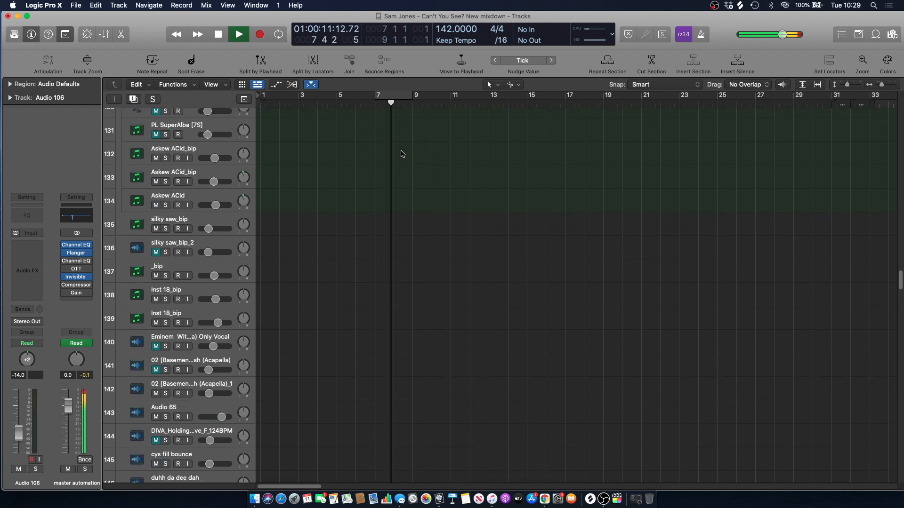
scroll(401, 157, "up", 7)
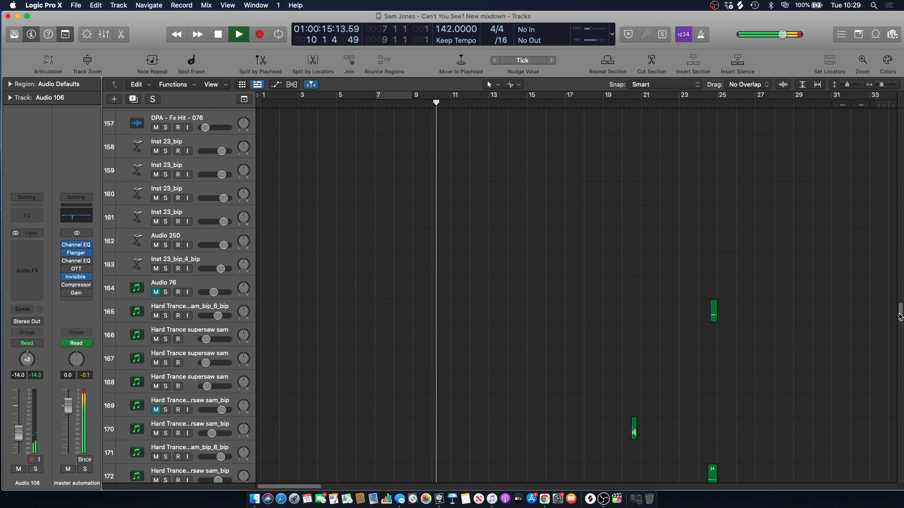
left_click_drag(899, 311, 900, 474)
key("space")
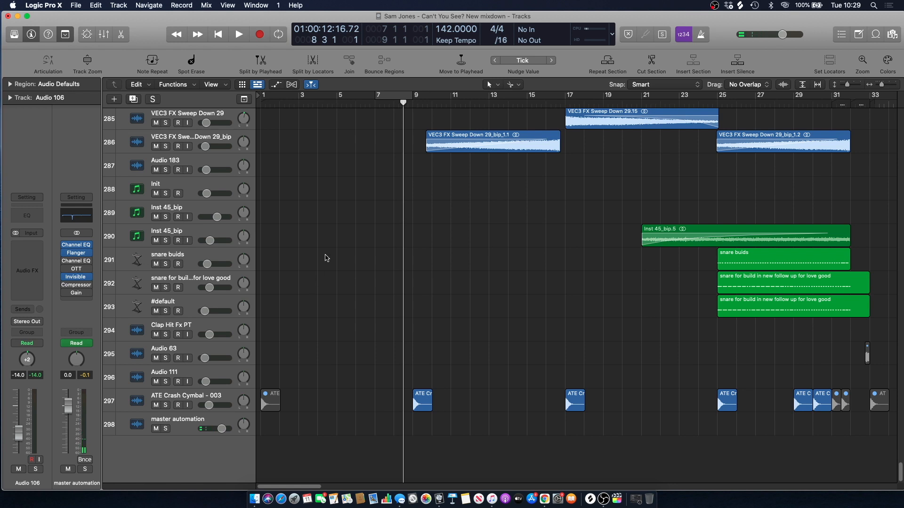
Solo the ATE Crash Cymbal - 003 track, open its Tape Delay plug-in, and play the crash at bar 9
left_click(165, 405)
key("space")
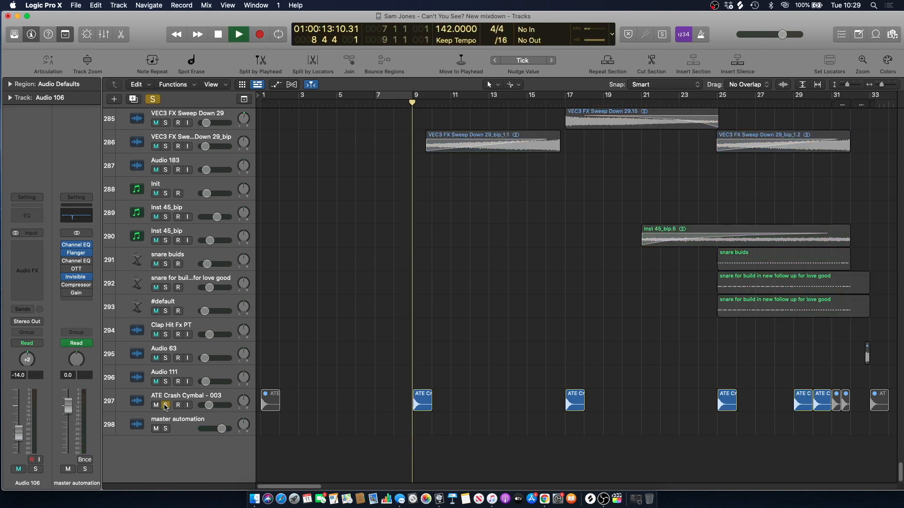
left_click(187, 398)
left_click(26, 254)
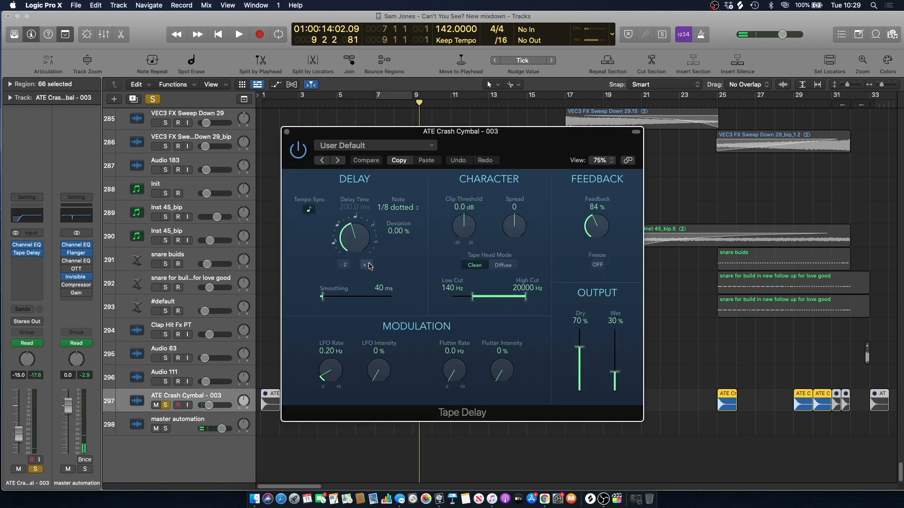
key("space")
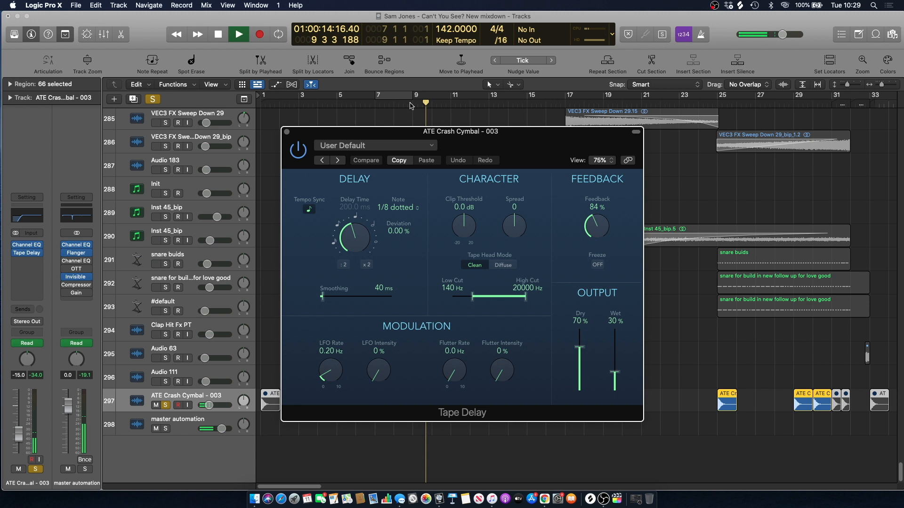
key("space")
Close the Tape Delay plug-in and clear the solo on the ATE Crash Cymbal - 003 track
left_click(286, 132)
left_click(301, 157)
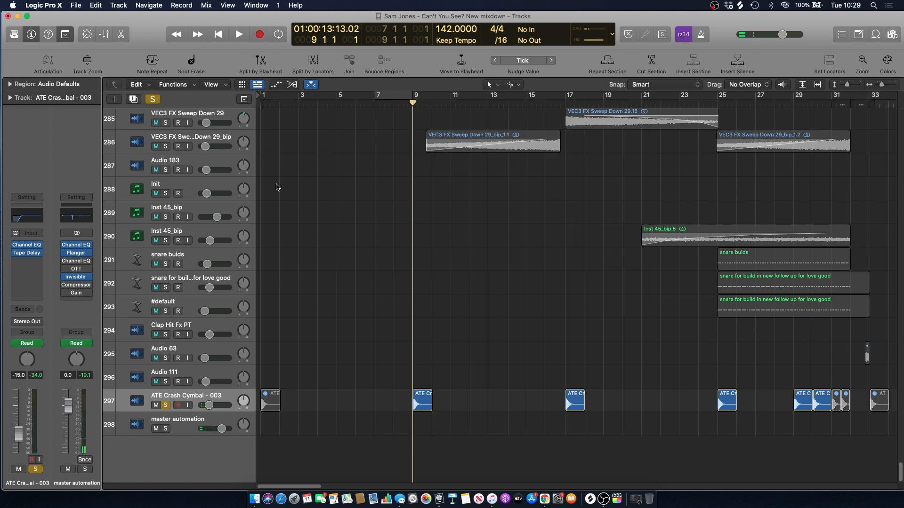
left_click(165, 406)
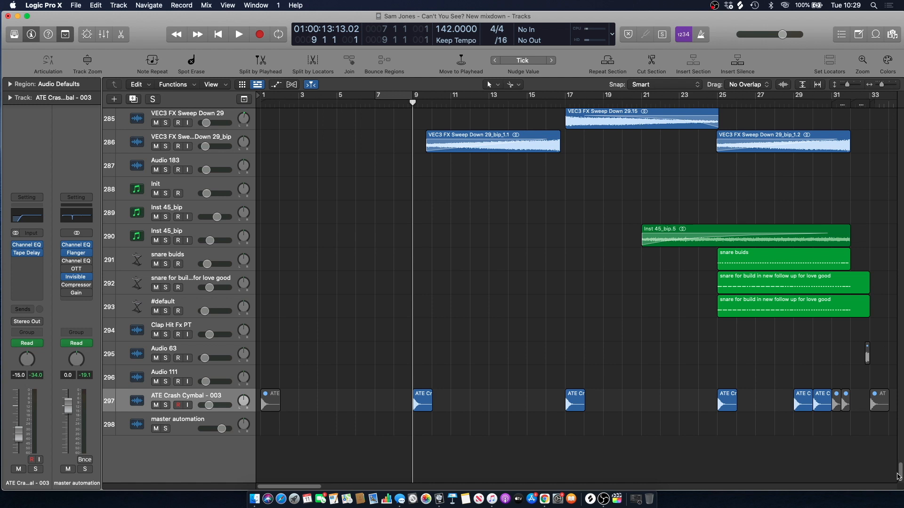
Play the full mix into bar 9 and set a cycle range from bar 9 to bar 17
left_click_drag(900, 473, 891, 151)
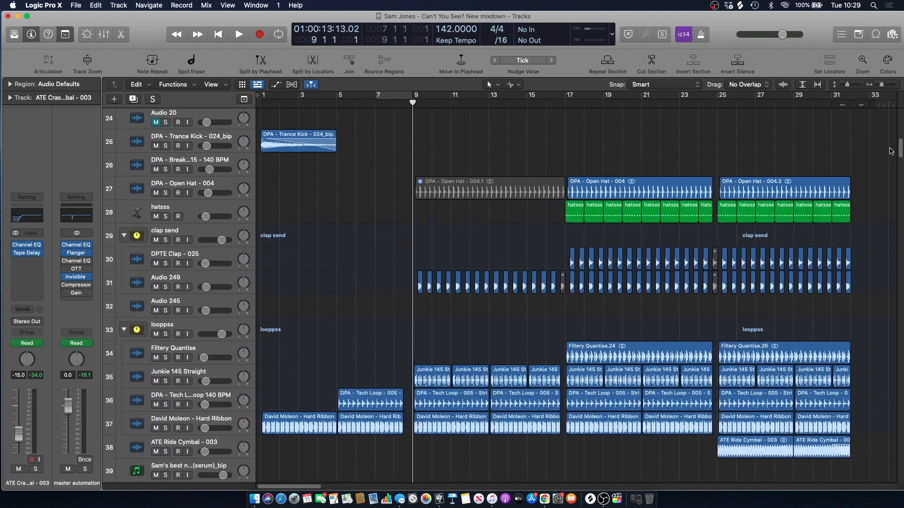
left_click(395, 103)
scroll(400, 158, "down", 5)
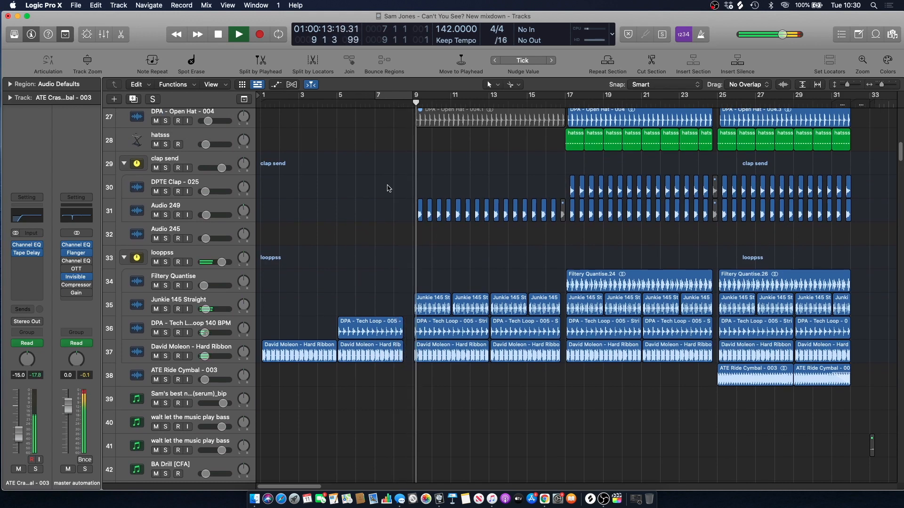
left_click_drag(416, 95, 565, 115)
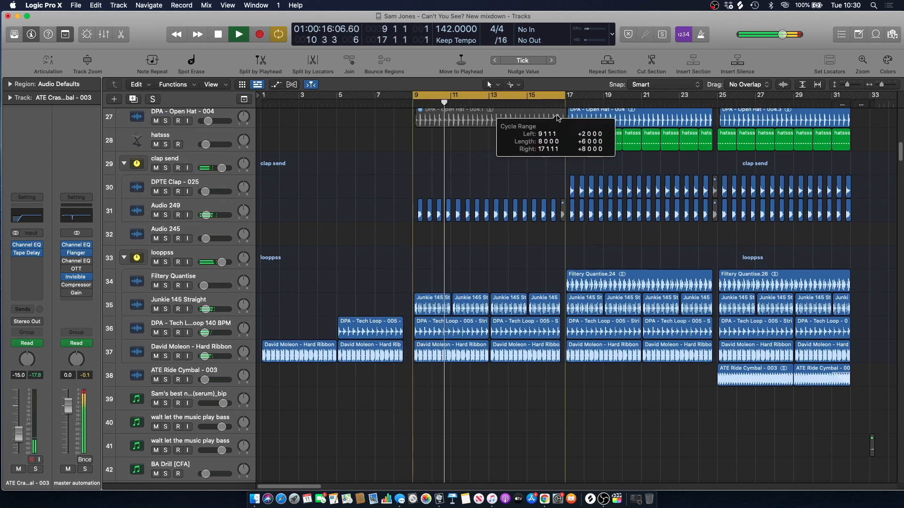
key("space")
Solo the Audio 249 clap track and play its regions within the cycle, skipping ahead to bar 15
left_click(201, 207)
left_click_drag(885, 84, 895, 87)
key("z")
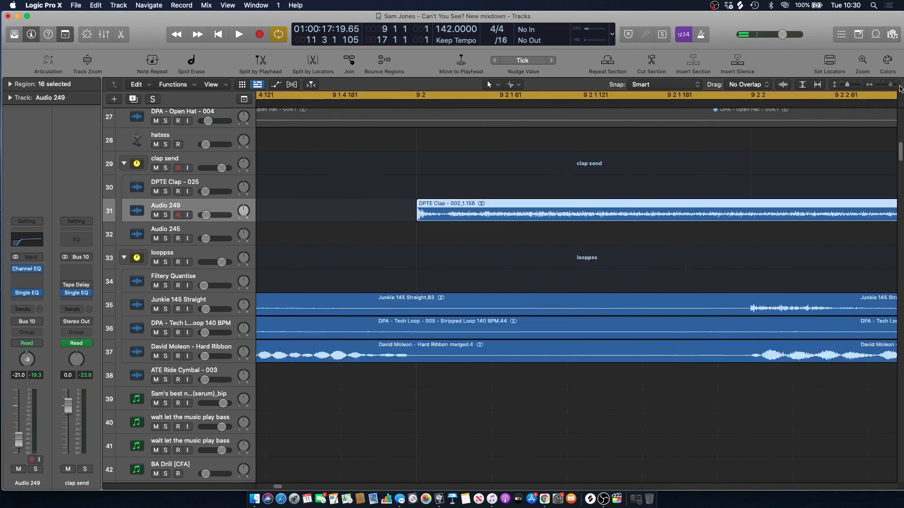
left_click(165, 215)
key("space")
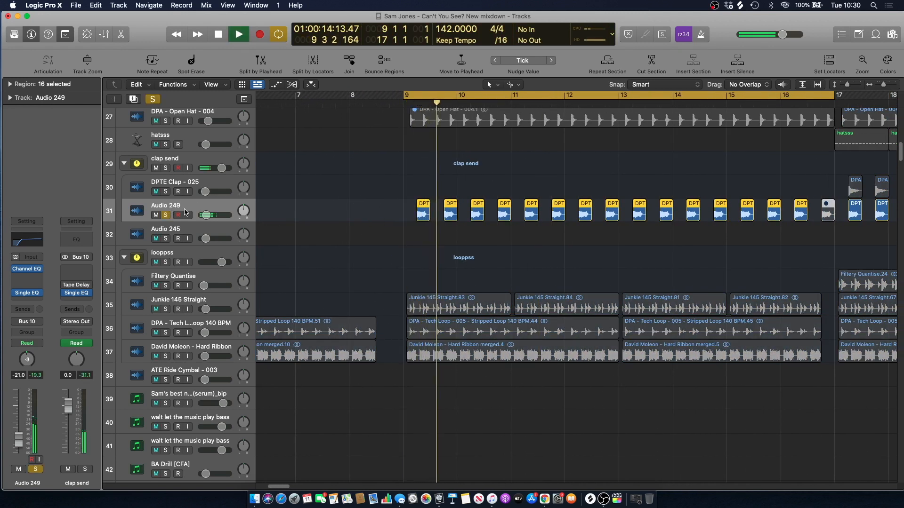
left_click(726, 103)
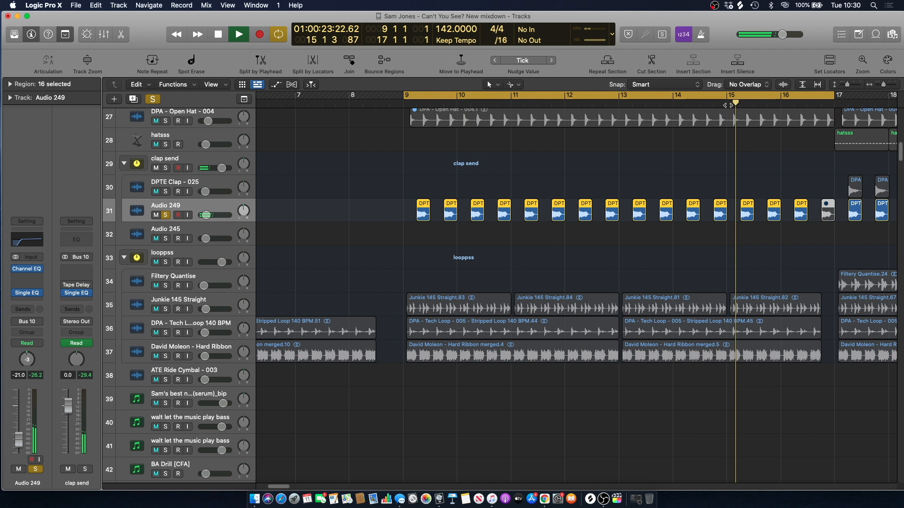
key("space")
Show the automation on the clap send tracks, hide it again, and clear the Audio 249 solo
key("a")
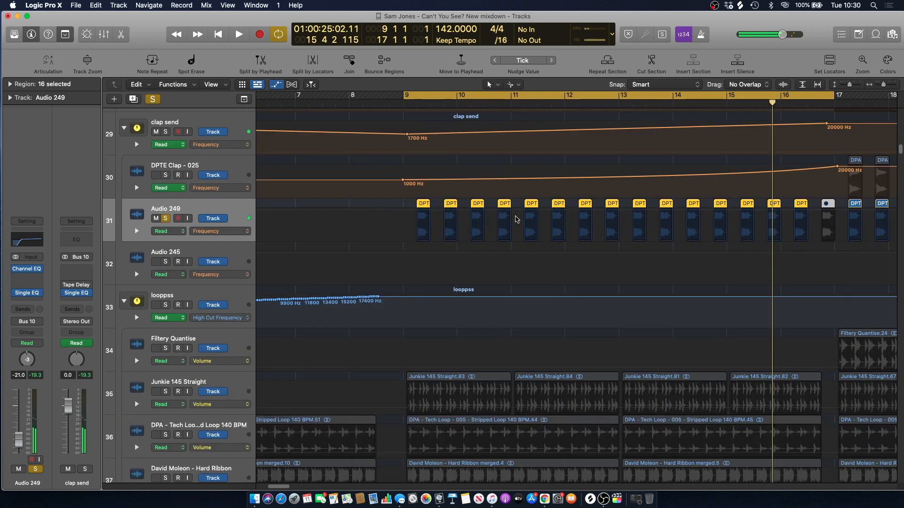
key("a")
key("ctrl+s")
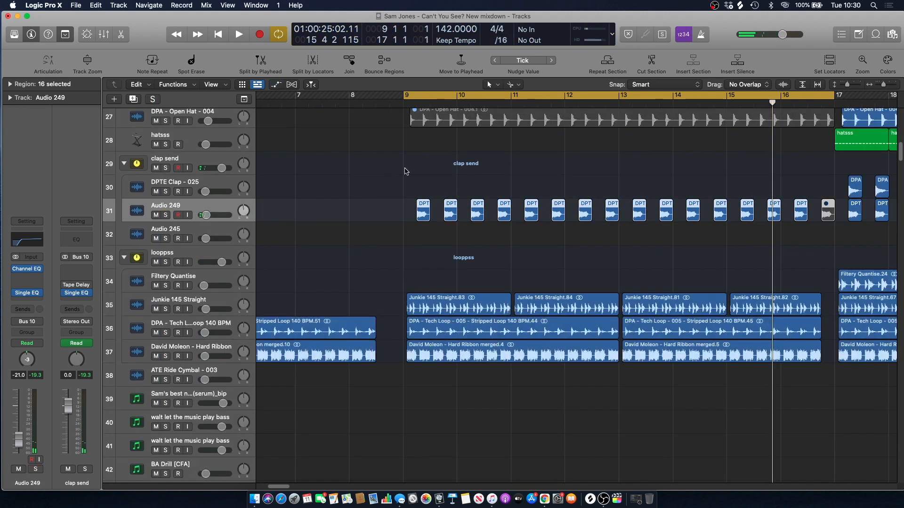
Solo the Junkie 145 Straight loop in the looppss stack, play it from bar 9, and clear the solo
left_click(175, 206)
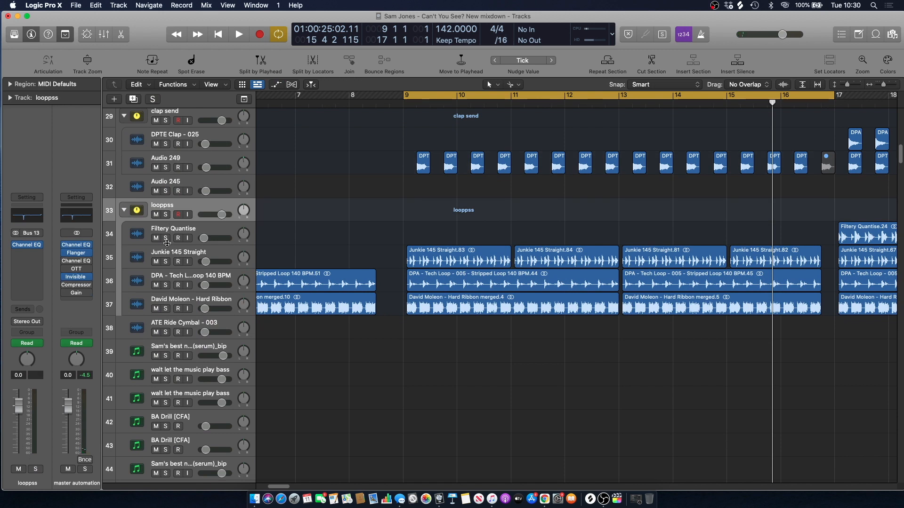
scroll(388, 133, "down", 1)
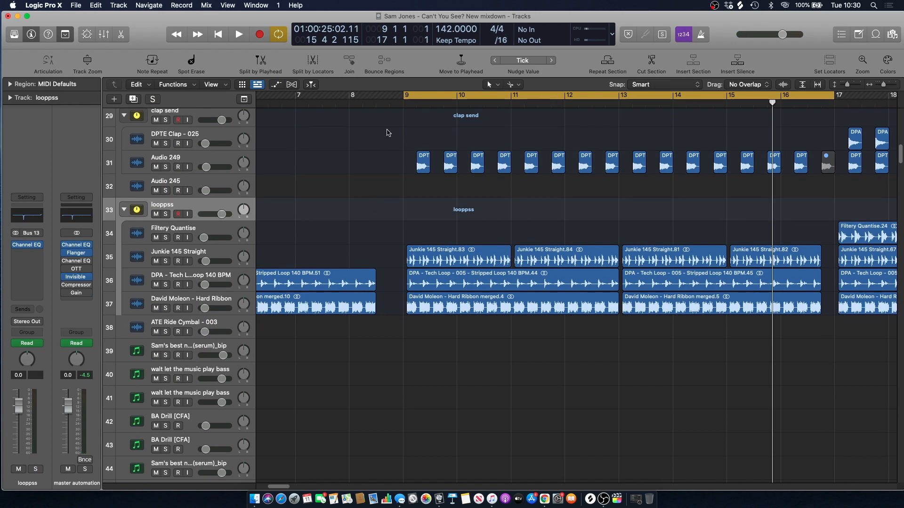
left_click(167, 261)
key("space")
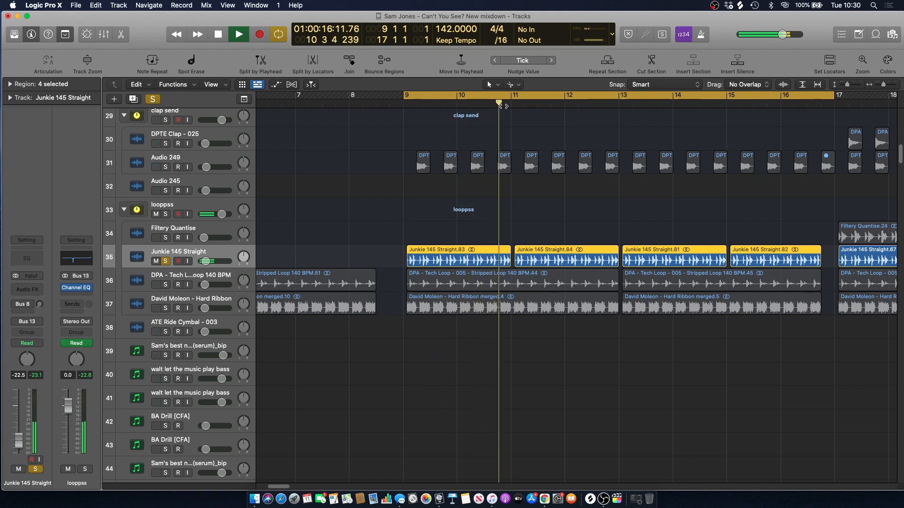
key("space")
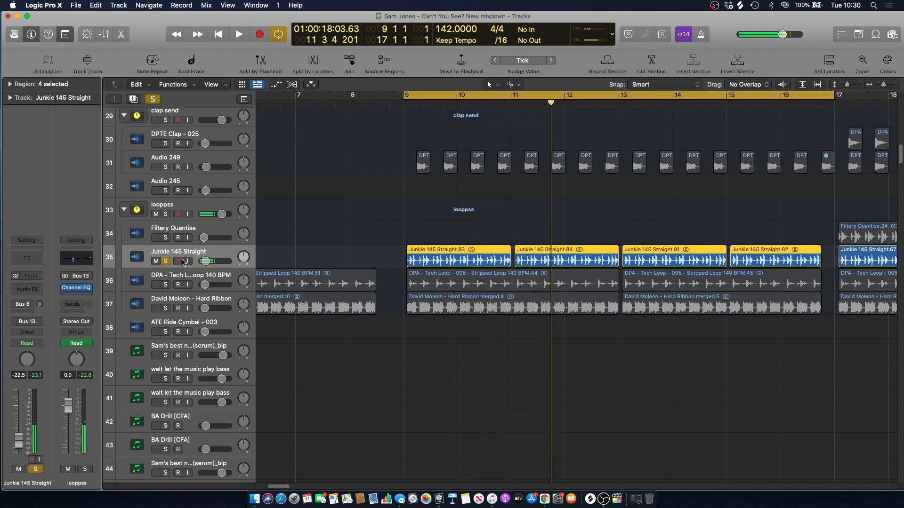
left_click(164, 261)
Solo the DPA - Tech Loop 140 BPM track and play its regions from bar 9
scroll(365, 176, "down", 3)
left_click(375, 154)
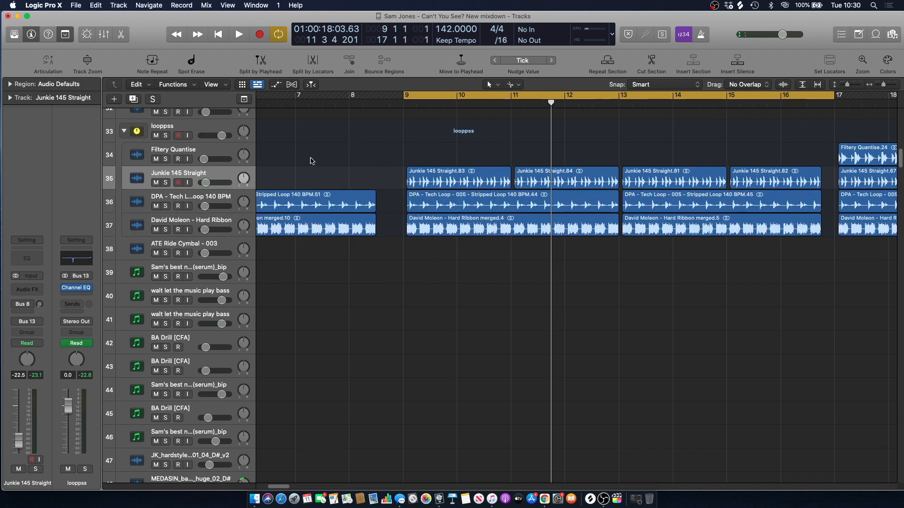
left_click(165, 206)
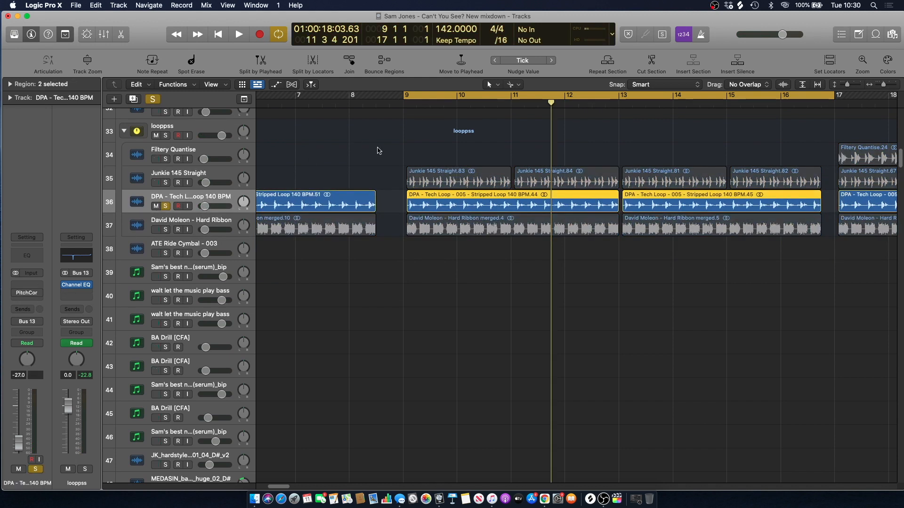
key("space")
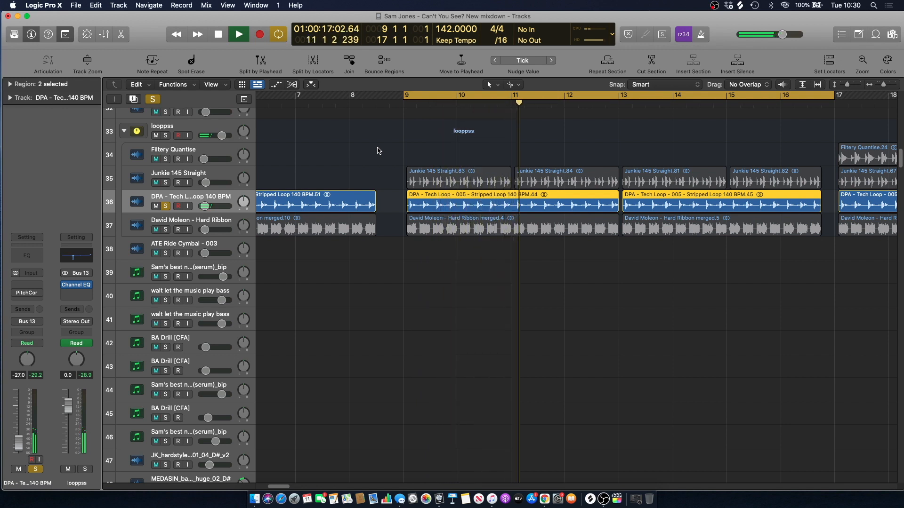
key("space")
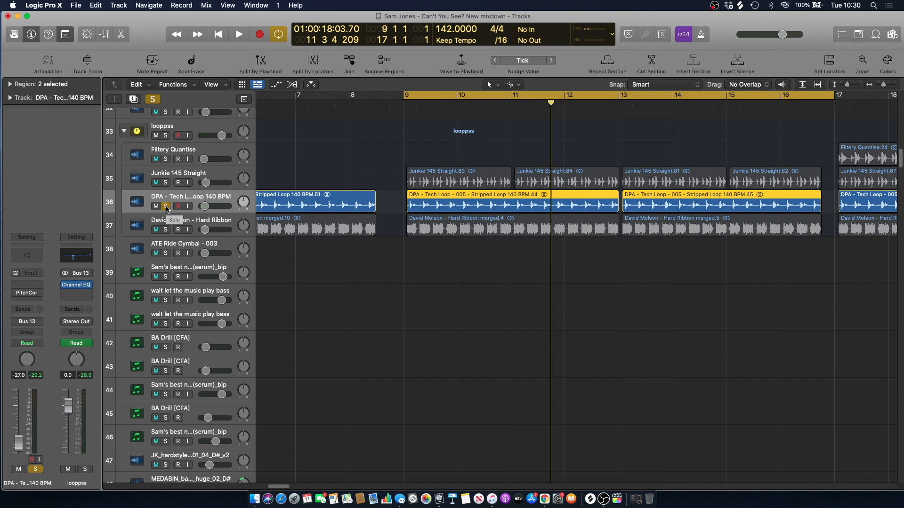
Add the Hard Ribbon and Junkie 145 Straight loops to the solo, play all three together, and clear all solos
left_click(166, 230)
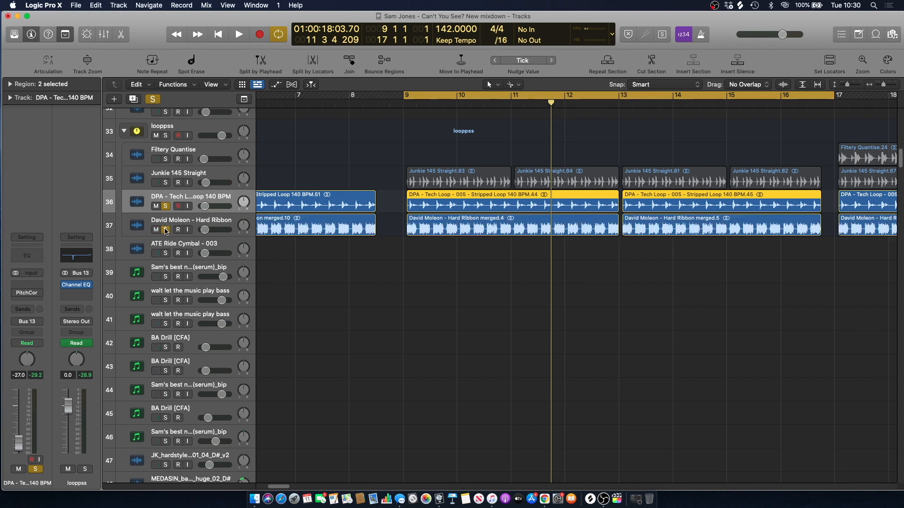
key("space")
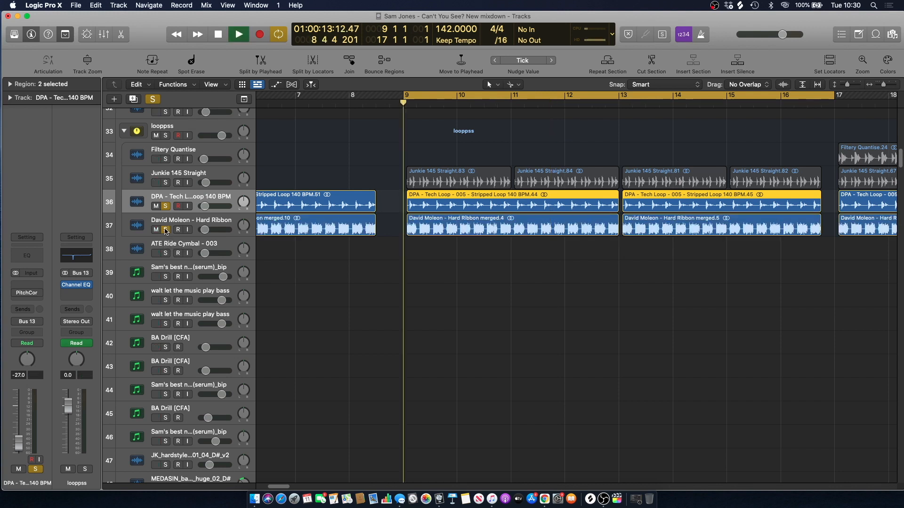
left_click(166, 183)
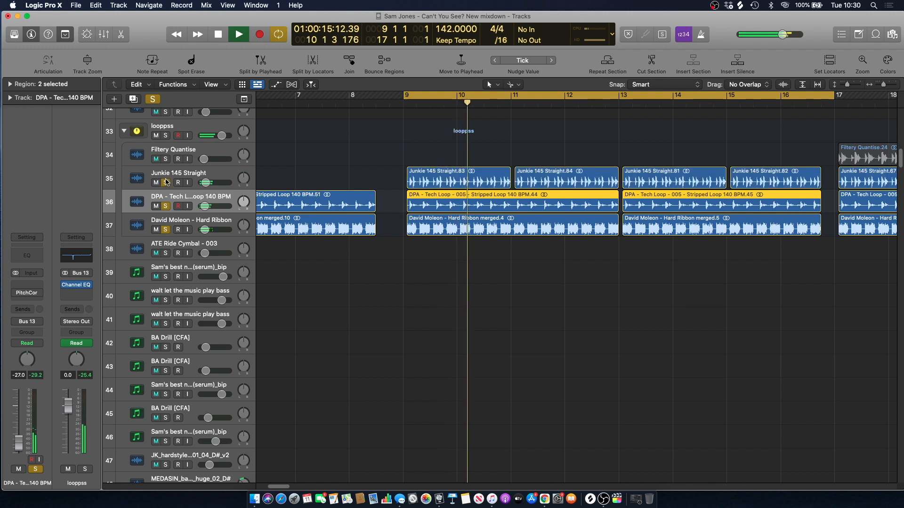
key("space")
left_click(154, 100)
Solo the clap send and looppss stacks and play them together from bar 9
scroll(404, 139, "up", 3)
scroll(403, 138, "up", 2)
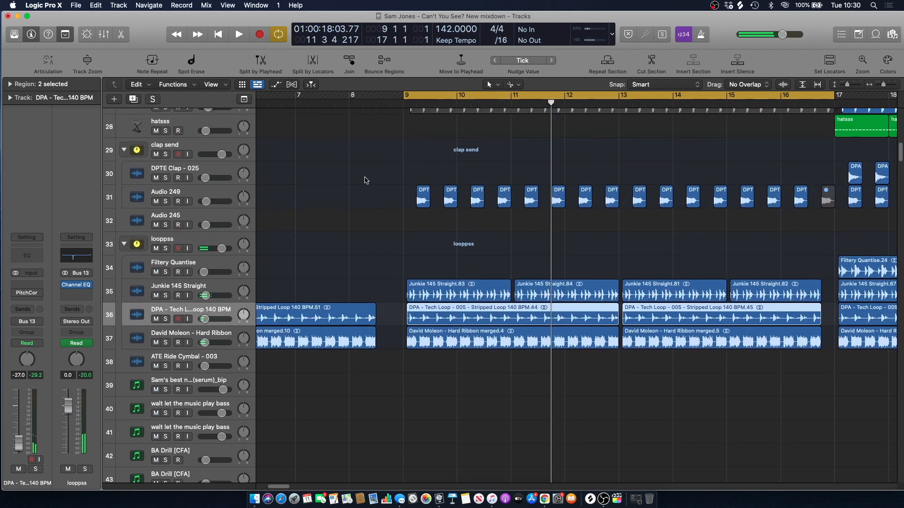
left_click(165, 154)
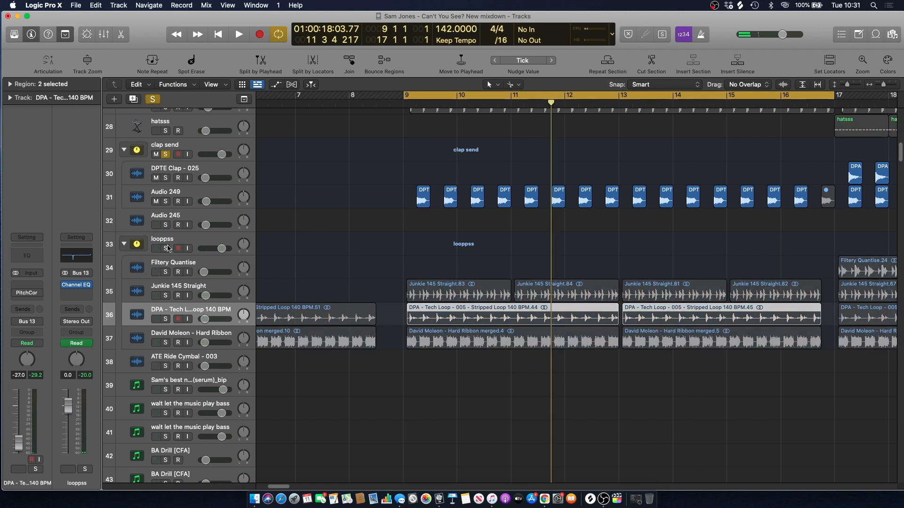
left_click(166, 248)
key("space")
scroll(902, 156, "up", 5)
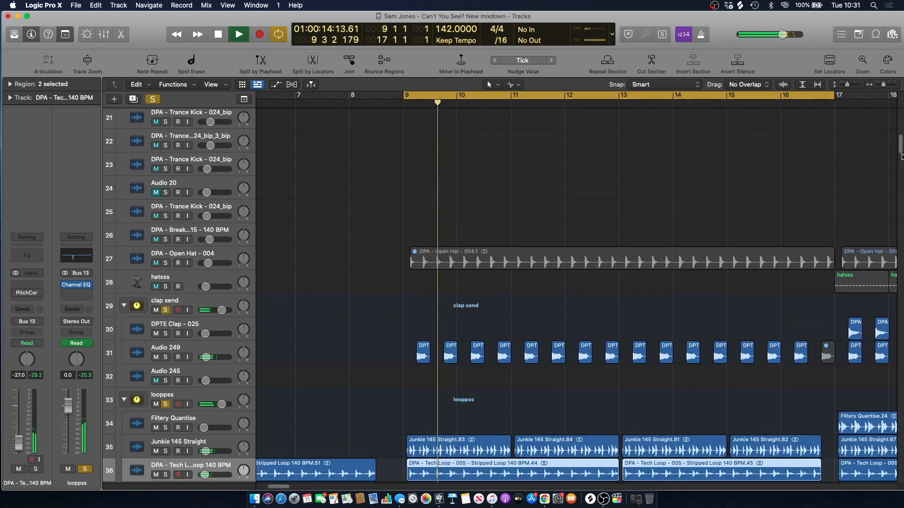
scroll(902, 157, "up", 10)
key("space")
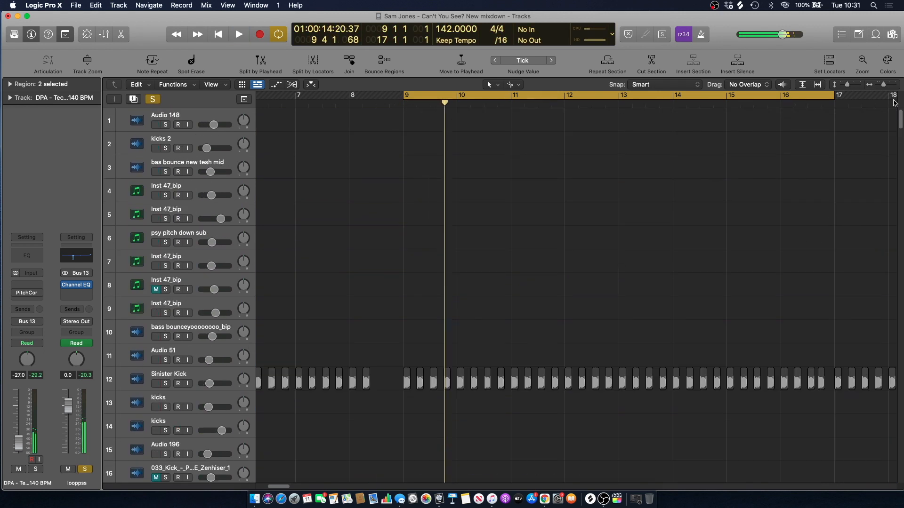
Add the Sinister Kick track to the soloed claps and loops, play them from bar 9, and clear all solos
left_click(163, 386)
key("space")
scroll(426, 250, "down", 5)
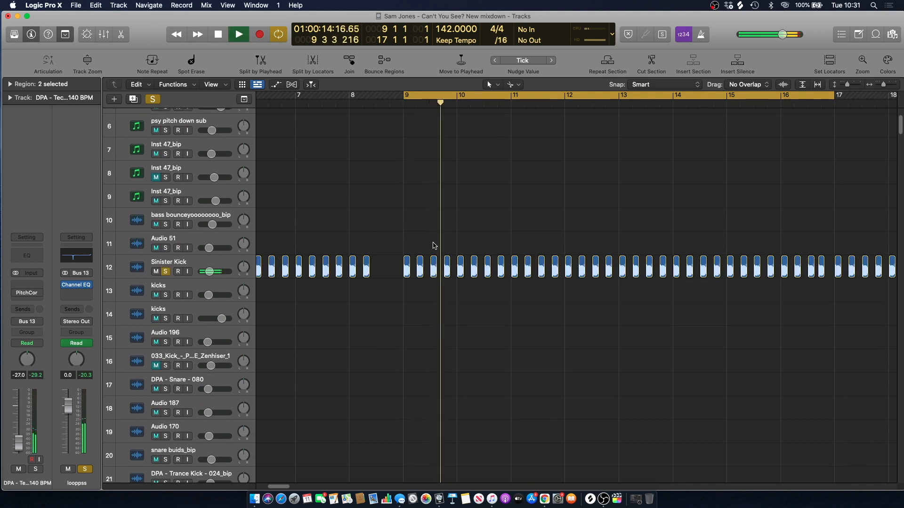
scroll(434, 246, "down", 4)
key("space")
left_click(153, 99)
Return to the clap and loop tracks with a wider timeline view and turn off the cycle range
scroll(481, 327, "down", 8)
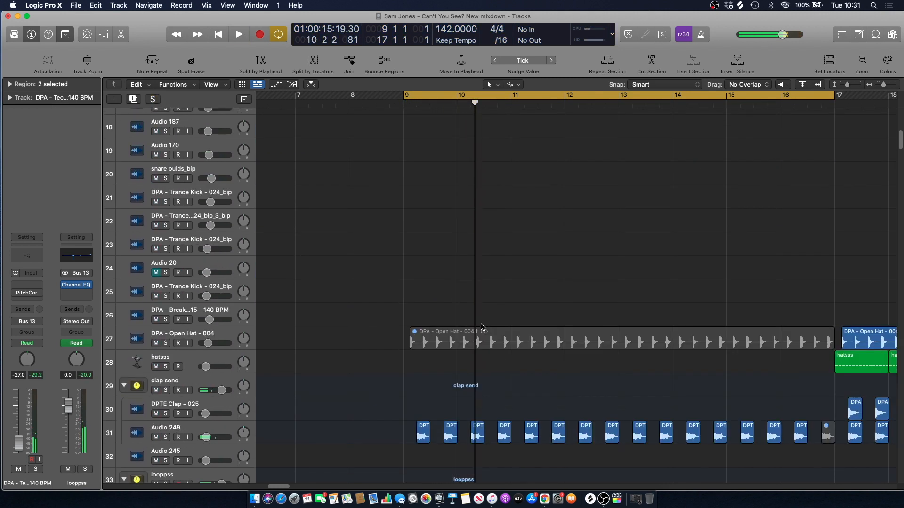
scroll(481, 327, "down", 8)
left_click(535, 197)
left_click_drag(881, 85, 876, 84)
left_click(543, 96)
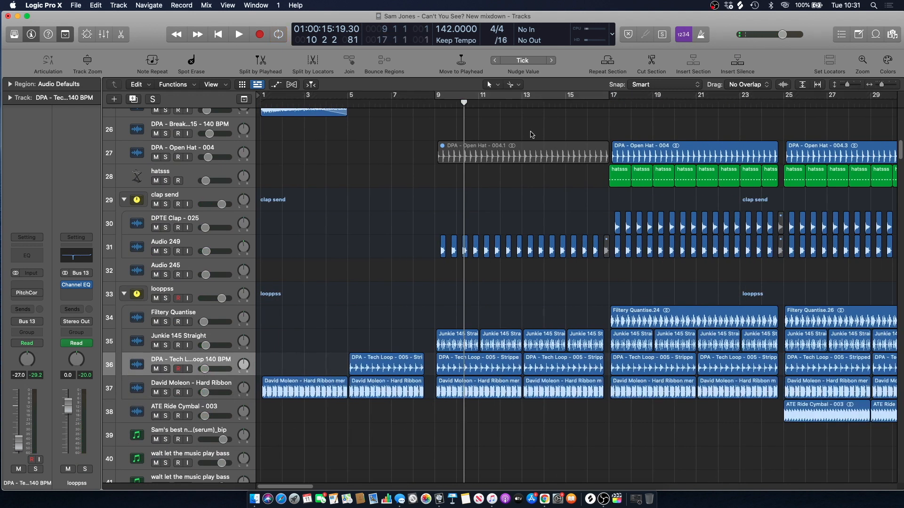
Play the full arrangement from bar 10 while browsing down the track list to the Vox Hit tracks, and stop playback
key("space")
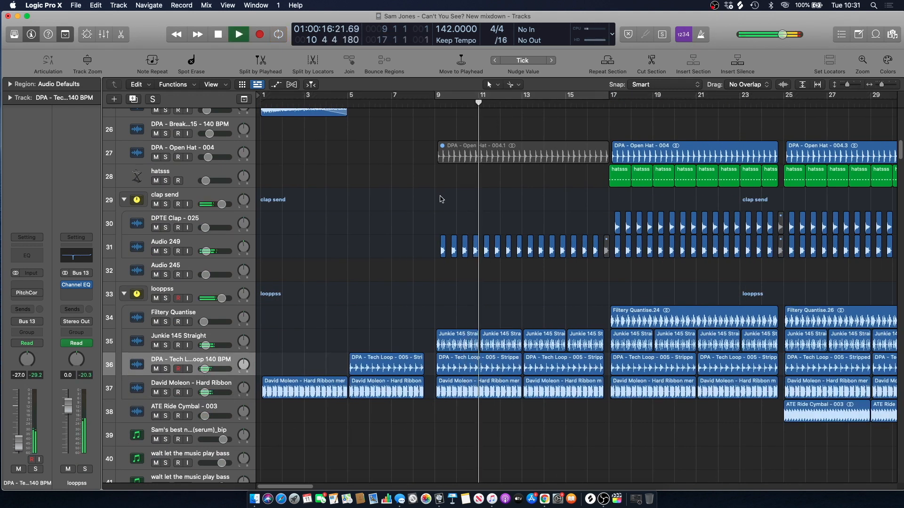
scroll(456, 287, "right", 5)
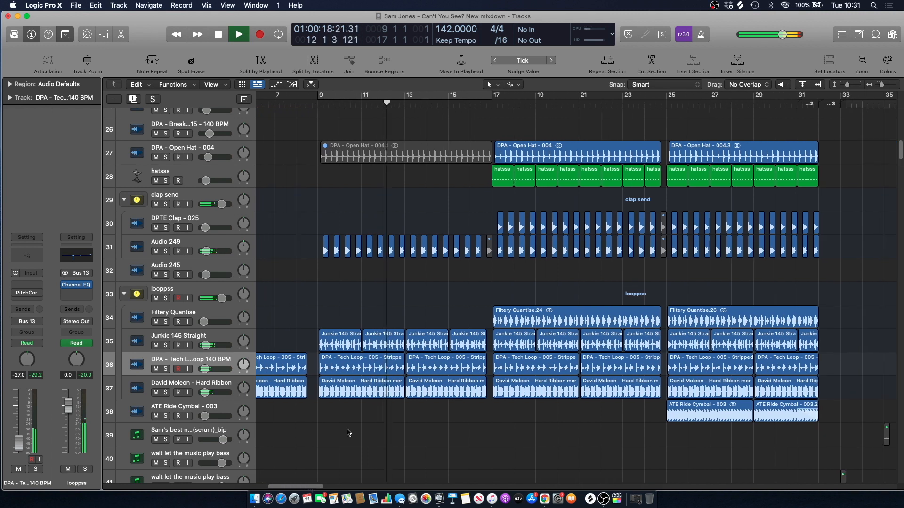
scroll(456, 265, "down", 6)
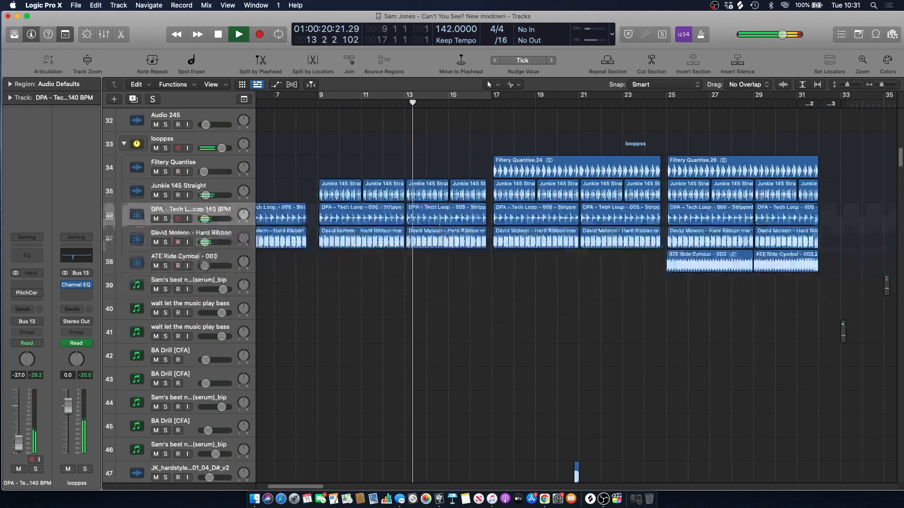
scroll(456, 264, "down", 10)
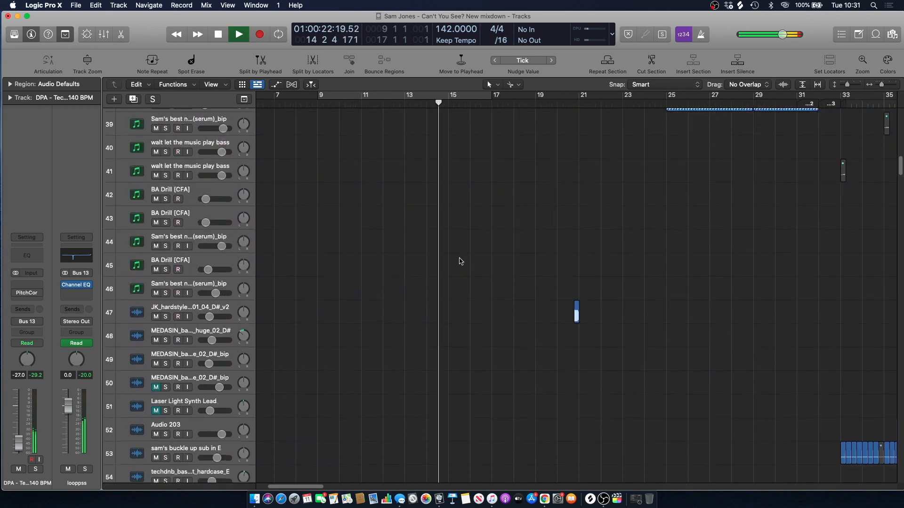
scroll(560, 273, "down", 20)
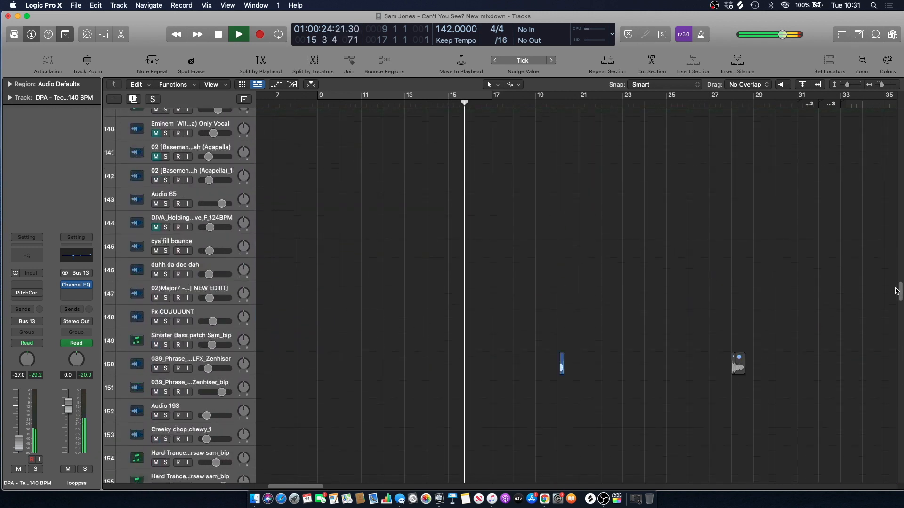
scroll(889, 261, "up", 5)
key("space")
Solo the Vox Hit_bip track that has a region at bar 13 and play it from bar 13
left_click(400, 106)
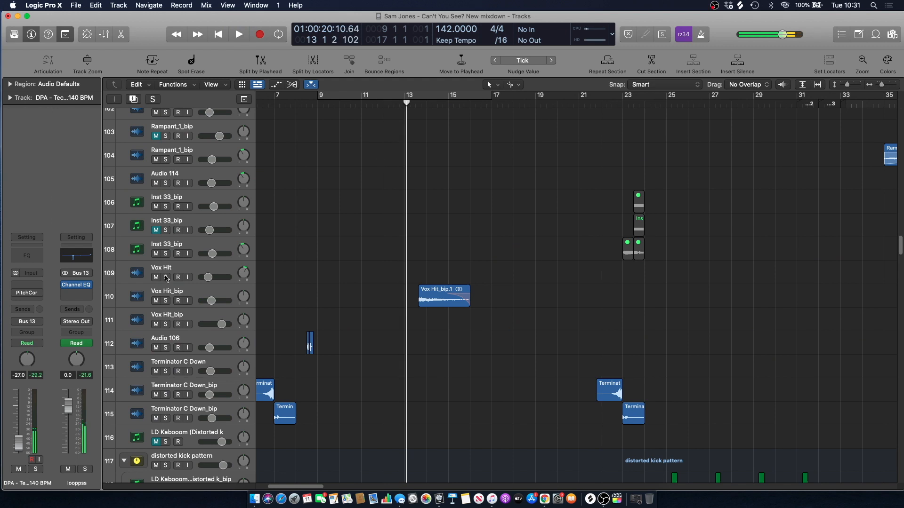
left_click(169, 291)
left_click(165, 300)
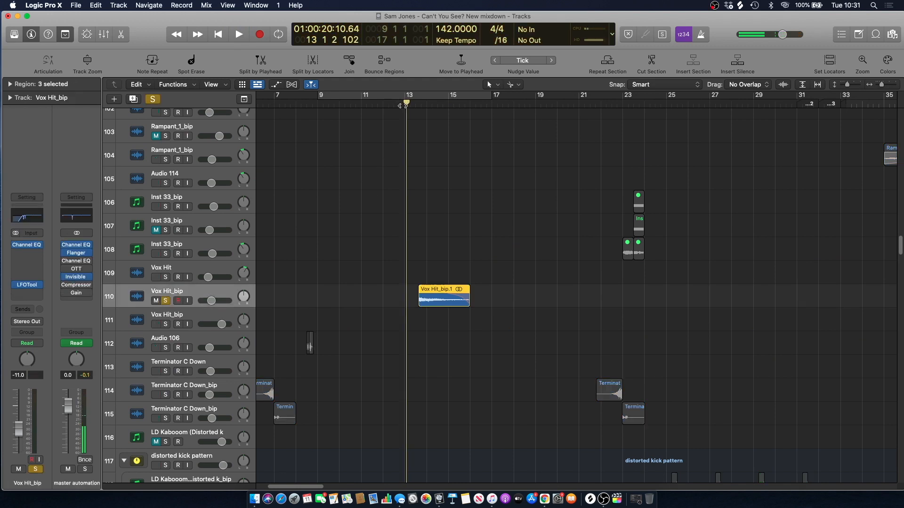
key("space")
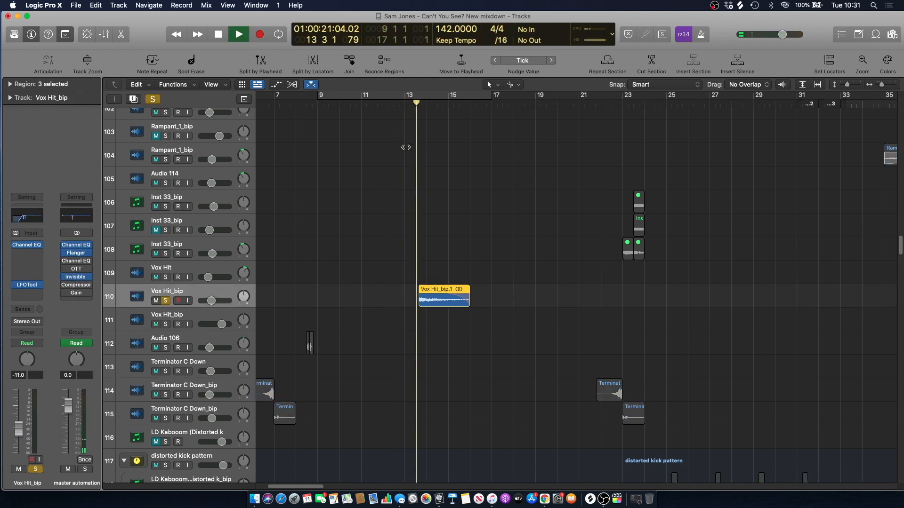
left_click(353, 274)
left_click(169, 292)
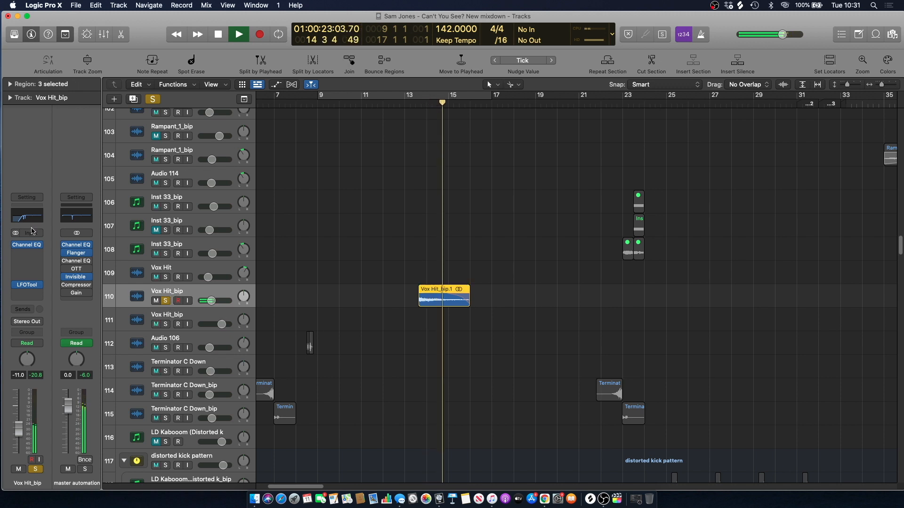
Examine the Channel EQ on the Vox Hit_bip track, and set a cycle range from bar 13 to 17
left_click(27, 216)
key("space")
left_click_drag(405, 94, 440, 111)
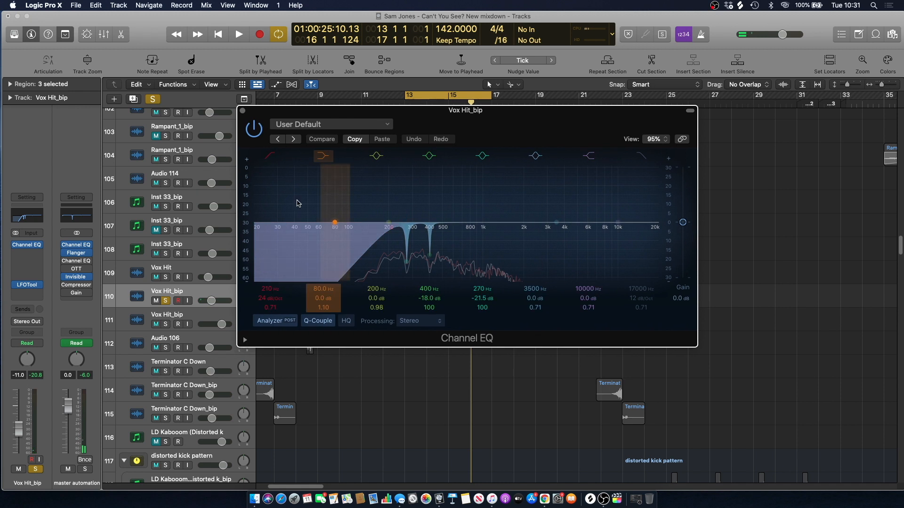
left_click(267, 159)
left_click(242, 110)
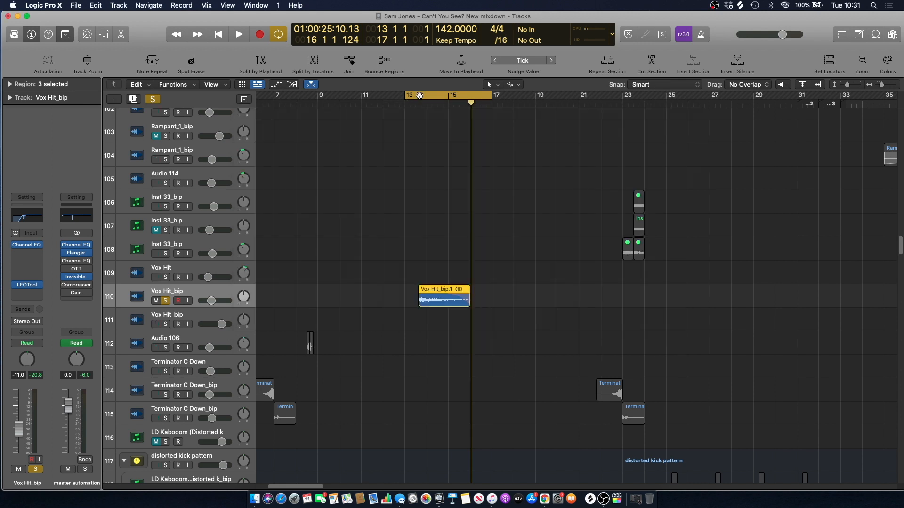
Clear all solos and play the full mix from bar 7 through the short Audio 106 region
left_click(290, 94)
left_click(151, 99)
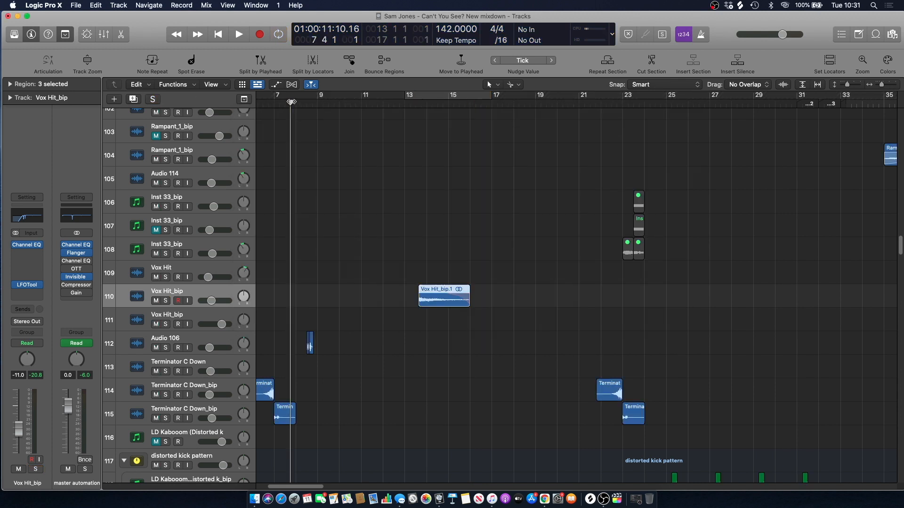
key("space")
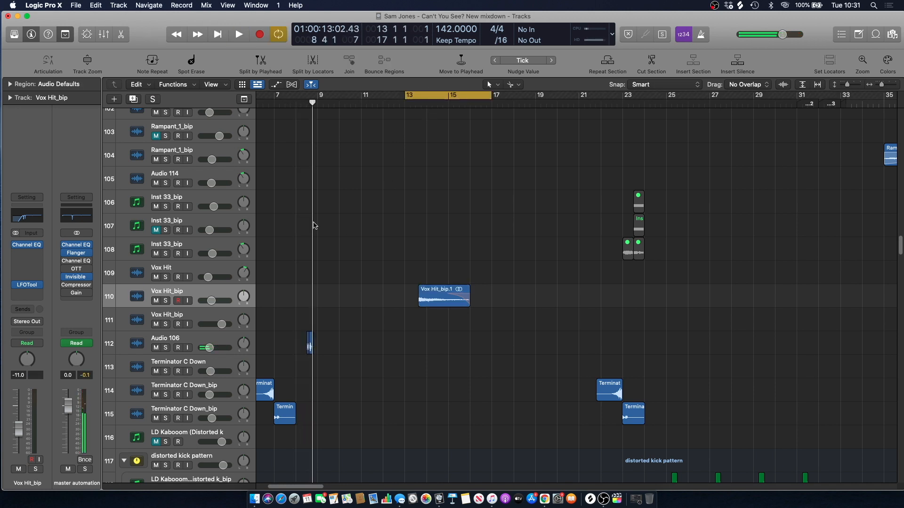
Compare the soloed Vox Hit_bip over bars 13 to 17 with its Channel EQ and LFOTool bypassed and active, and turn off the cycle range
left_click(167, 302)
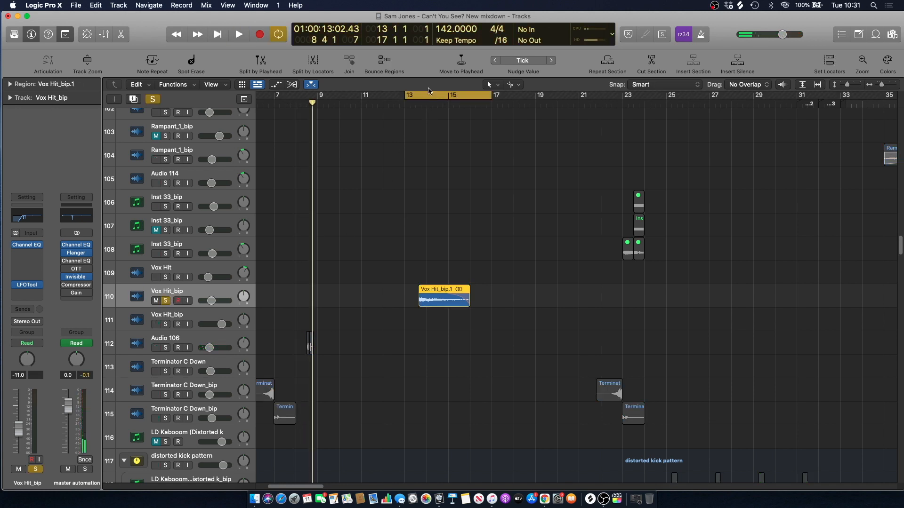
key("space")
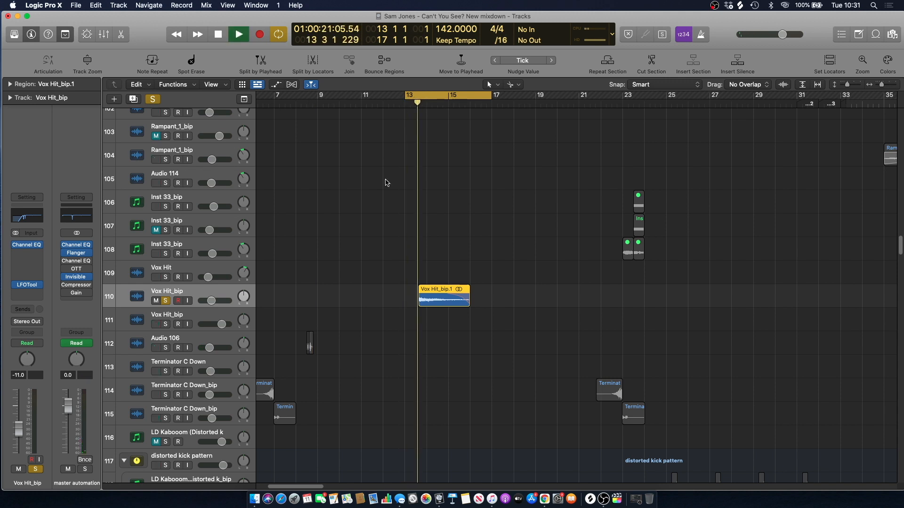
left_click(385, 182)
key("space")
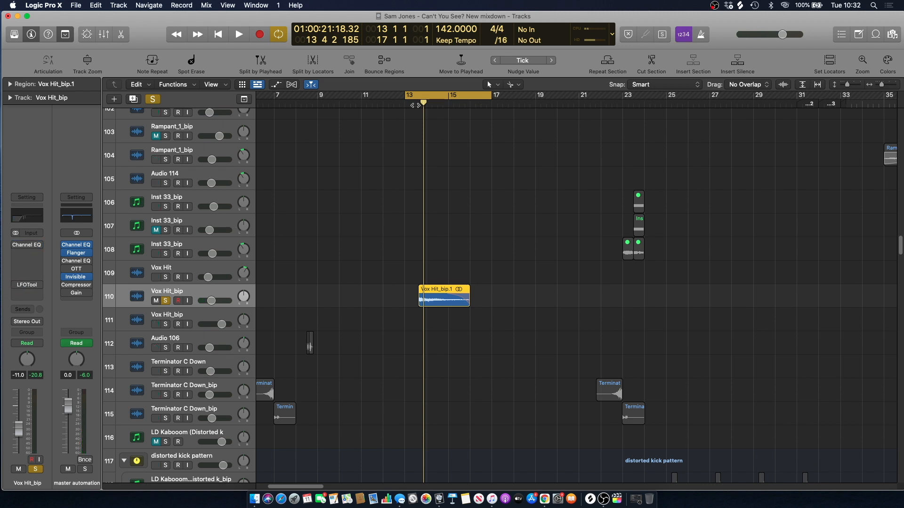
key("space")
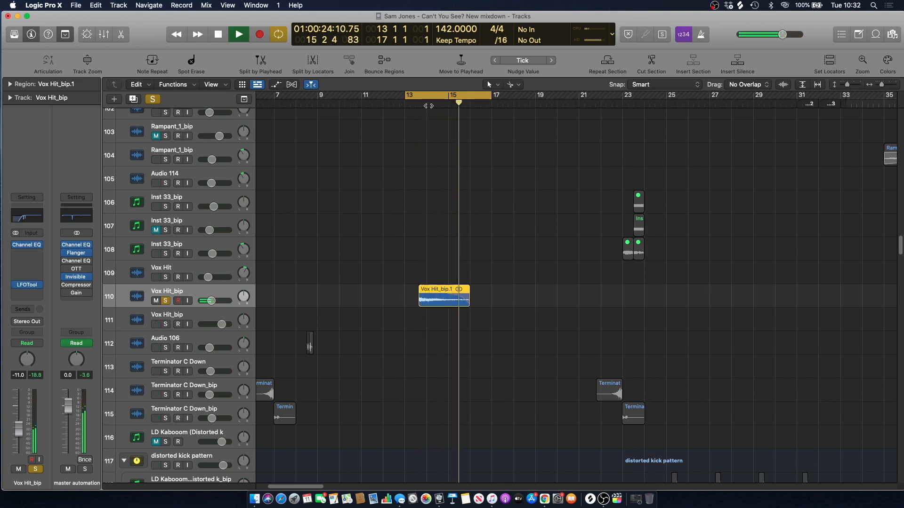
key("space")
key("c")
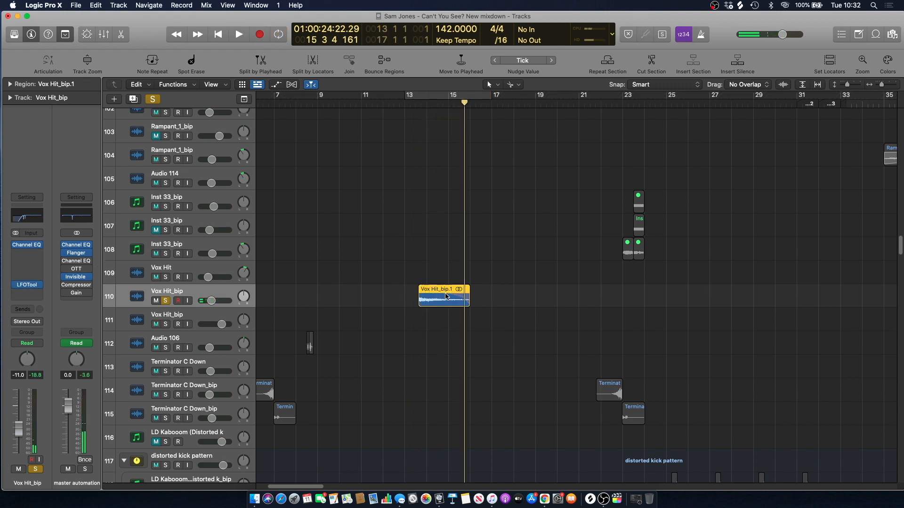
Remove the Vox Hit_bip solo and play the full mix from bar 13
left_click(400, 108)
left_click(164, 297)
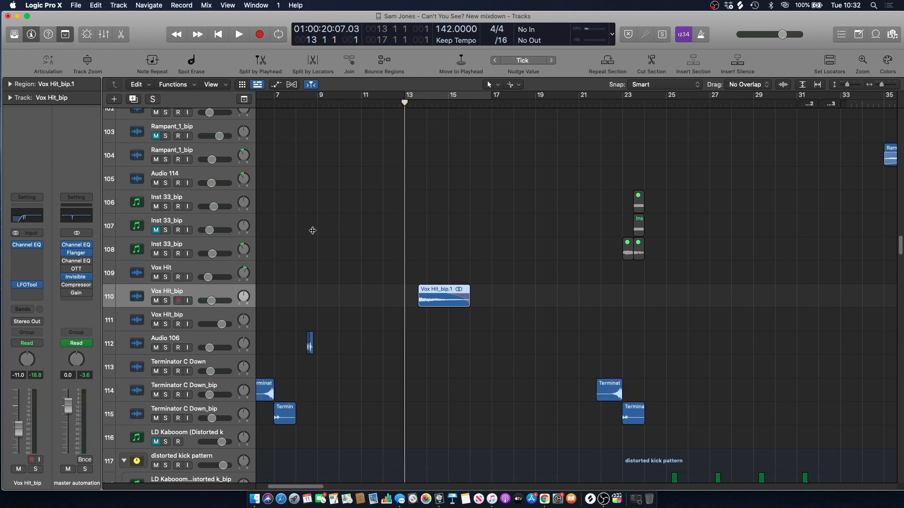
left_click(356, 189)
key("space")
scroll(387, 173, "up", 5)
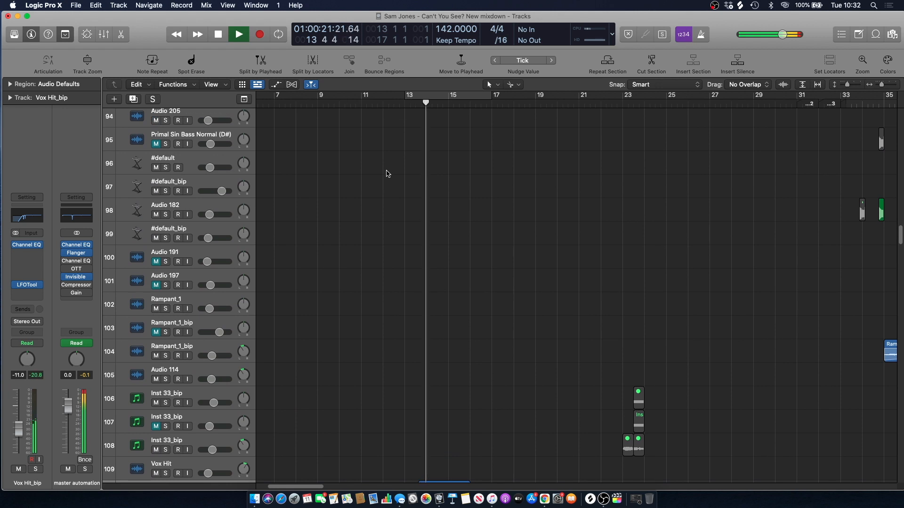
scroll(391, 173, "down", 15)
key("space")
Find the two DIVA vocal regions between bars 14 and 16 and solo their tracks, 262 and 263, with the playhead at bar 14
scroll(403, 170, "down", 15)
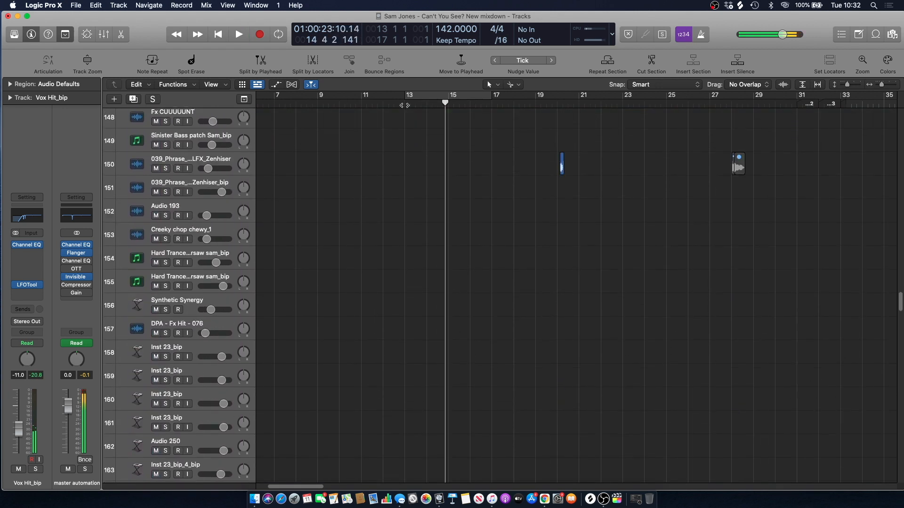
scroll(404, 120, "down", 14)
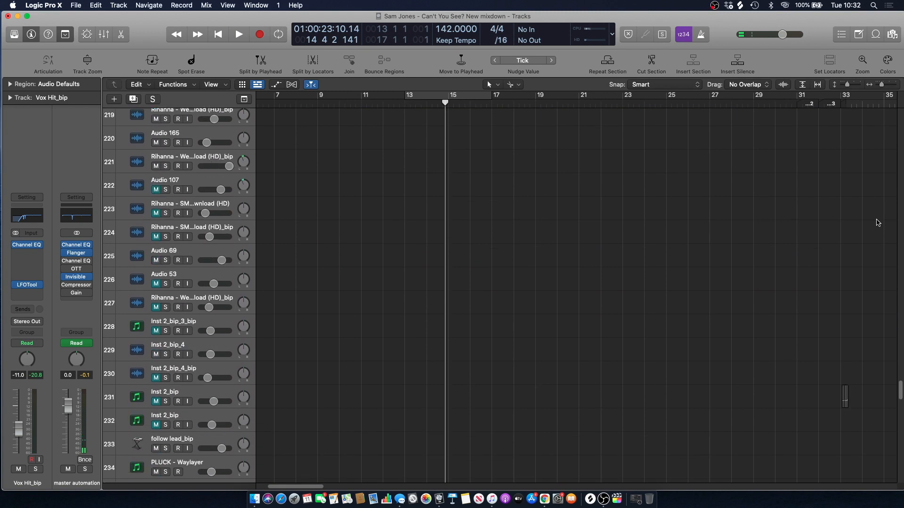
left_click_drag(899, 395, 902, 438)
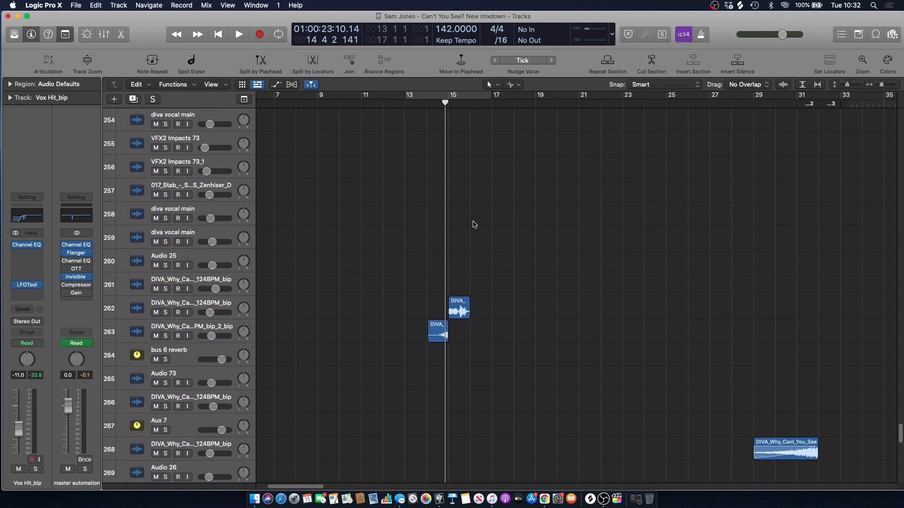
left_click(425, 105)
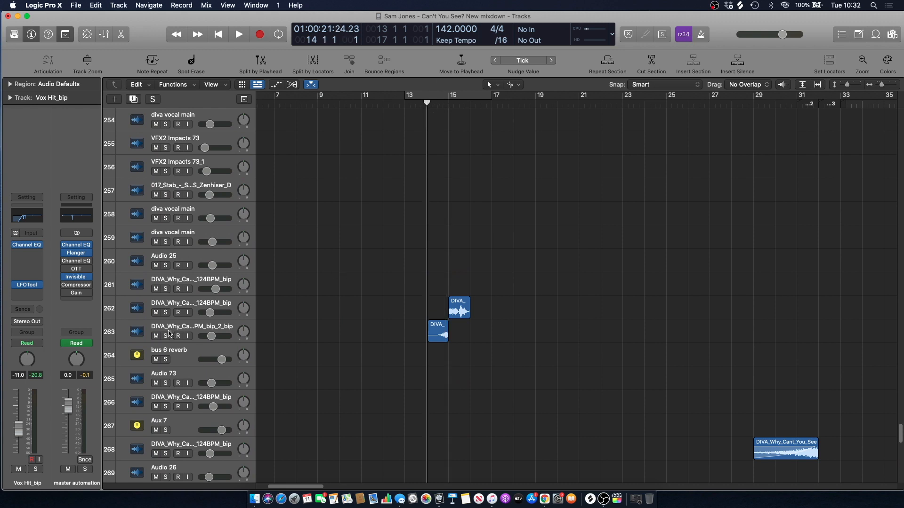
left_click(165, 335)
left_click(166, 313)
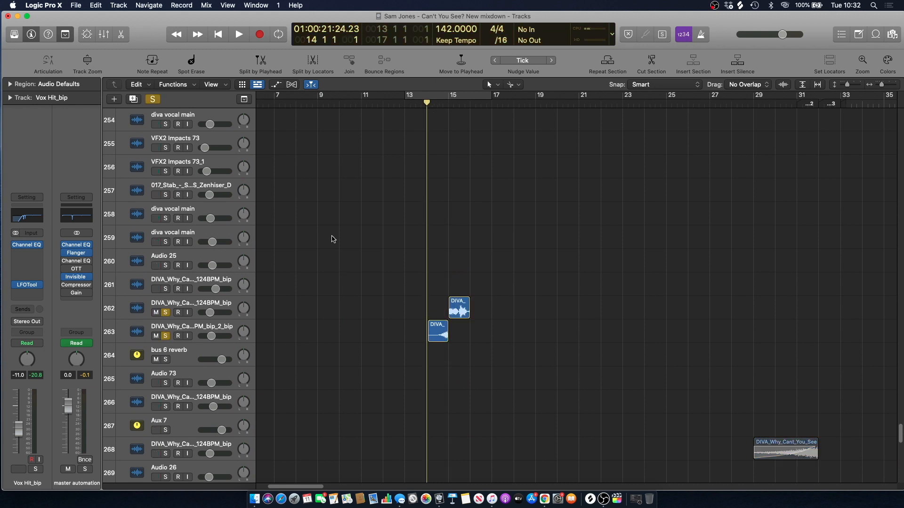
Magnify the timeline around bars 14 to 16, play both soloed DIVA vocals from late bar 14, and return the playhead to bar 14 beat 3
left_click(437, 106)
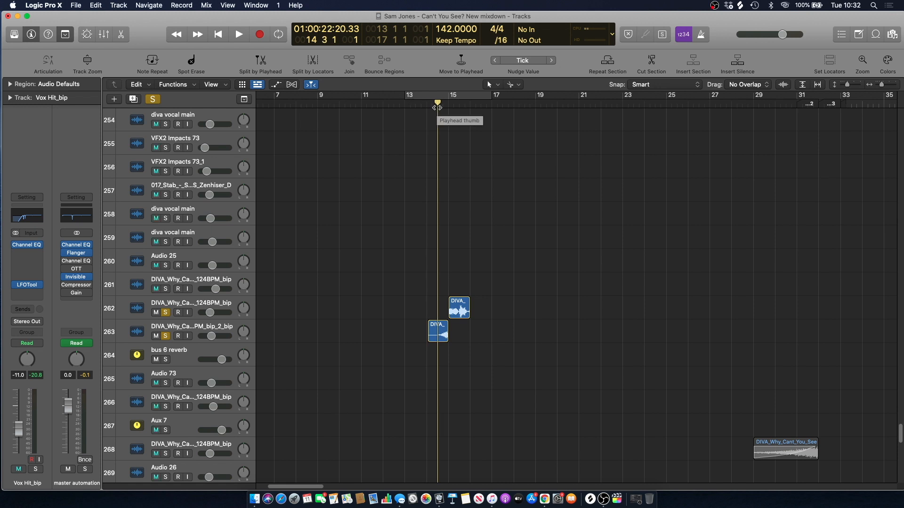
left_click_drag(877, 88, 882, 89)
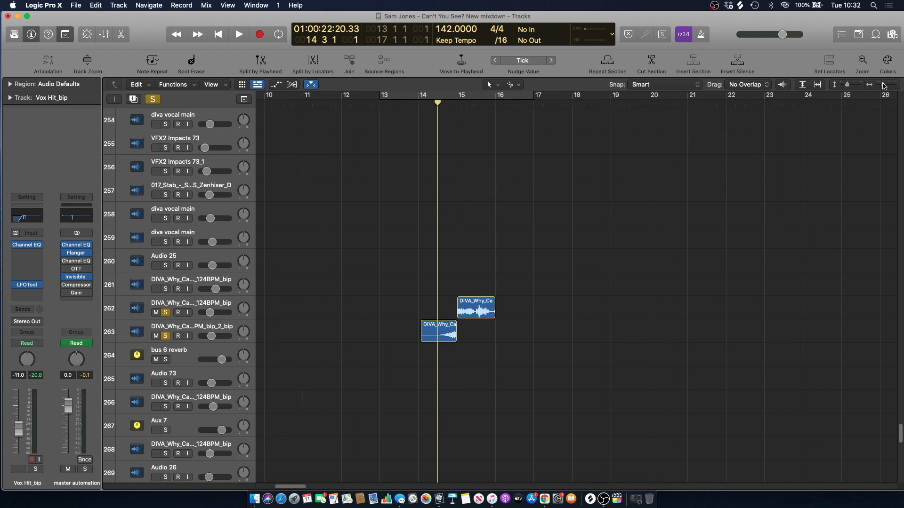
left_click(472, 104)
left_click(196, 331)
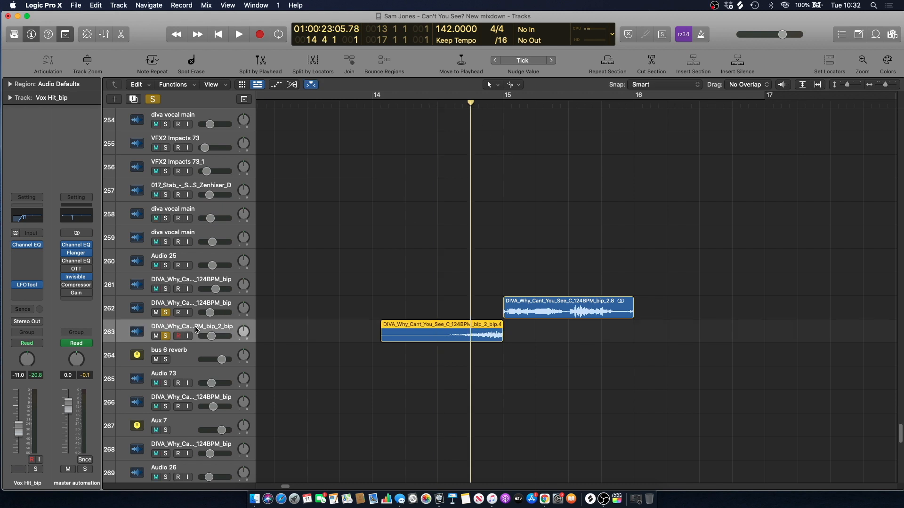
key("space")
key("space")
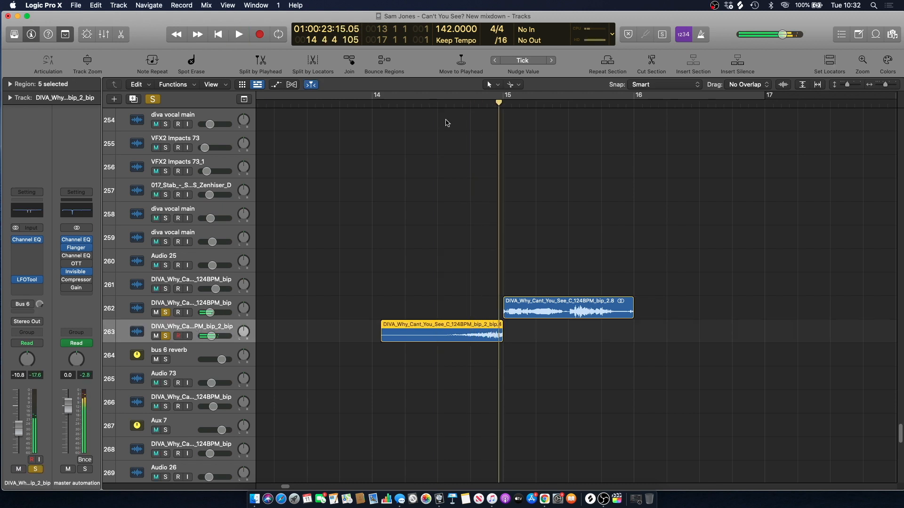
left_click(489, 103)
left_click(450, 164)
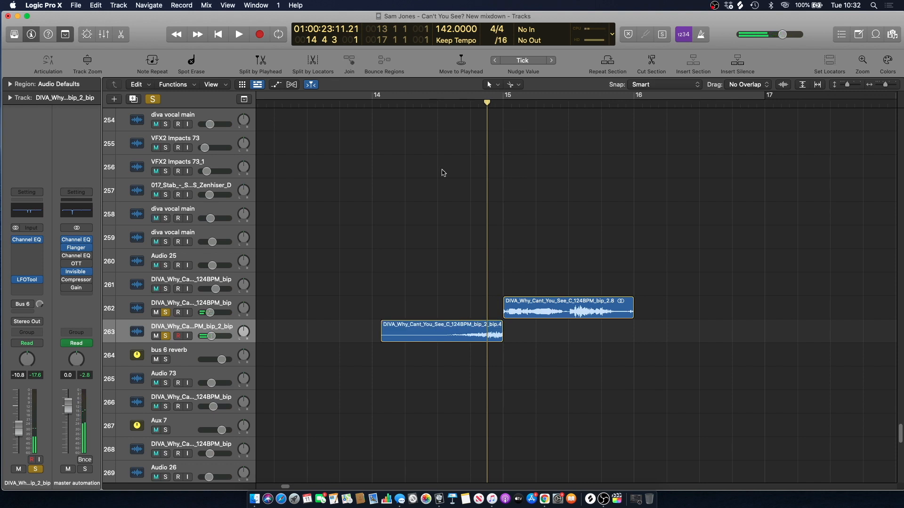
Solo only the DIVA vocal on track 262, play it through bar 15, and select its region
left_click(166, 312)
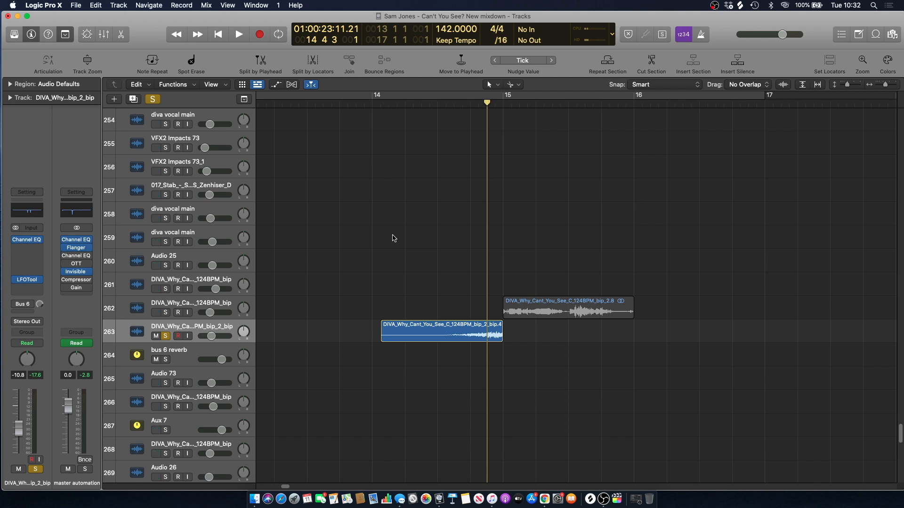
left_click(165, 337)
left_click(170, 301)
key("s")
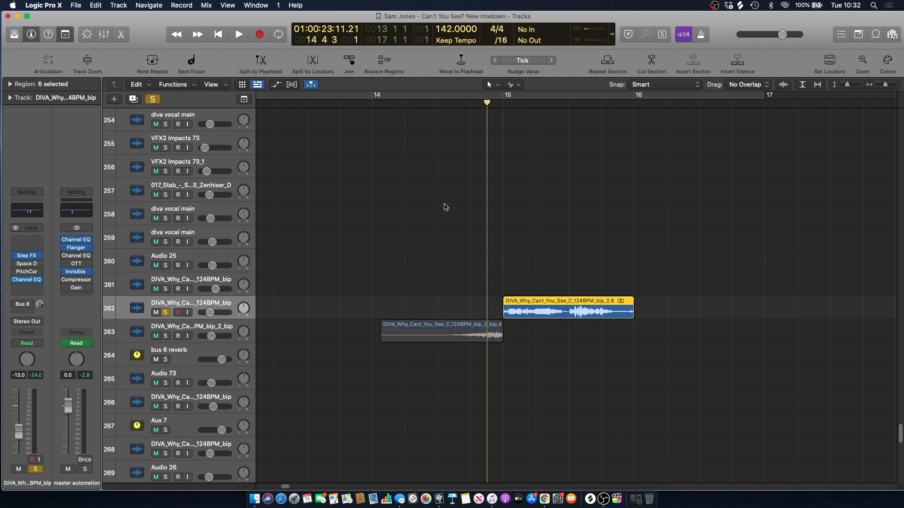
key("space")
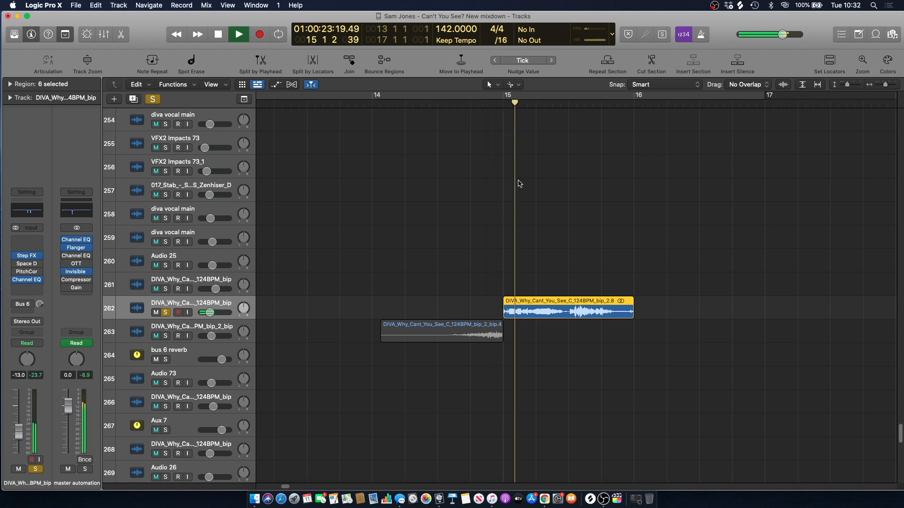
key("space")
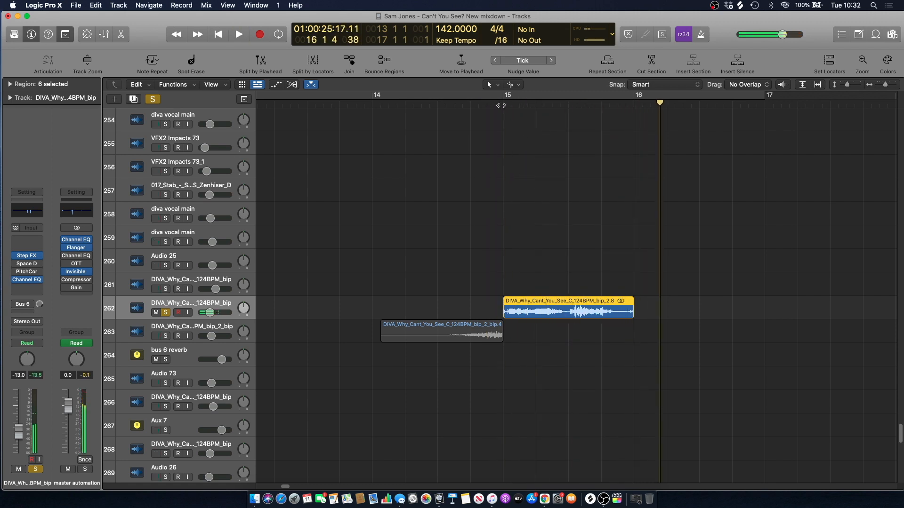
left_click(614, 308)
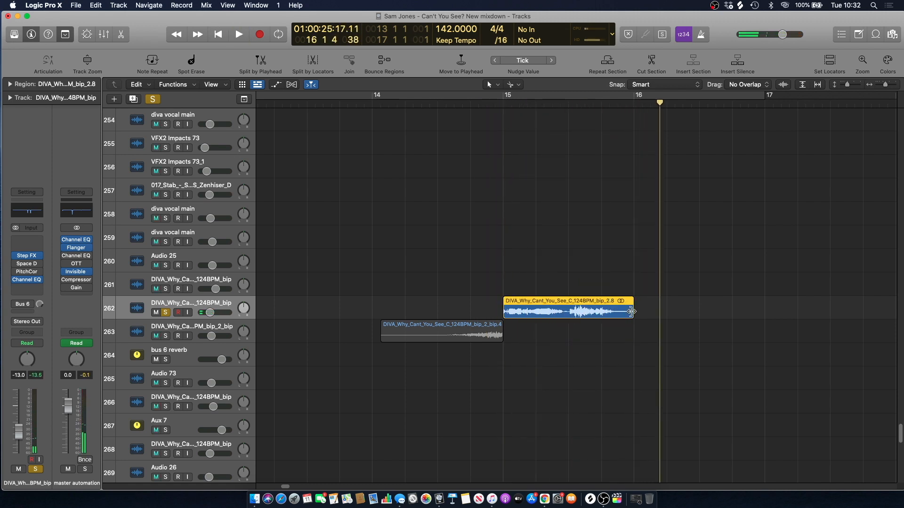
Try stretching the DIVA vocal region on track 262 to about bar 16 beat 3, play it from bar 15, and undo the stretch
left_click_drag(632, 312, 736, 313)
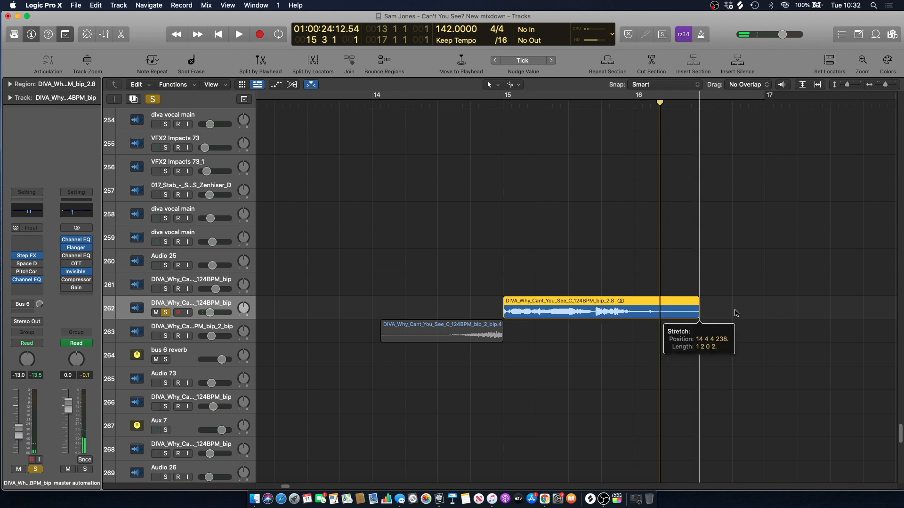
left_click(501, 107)
key("space")
key("space")
key("super+z")
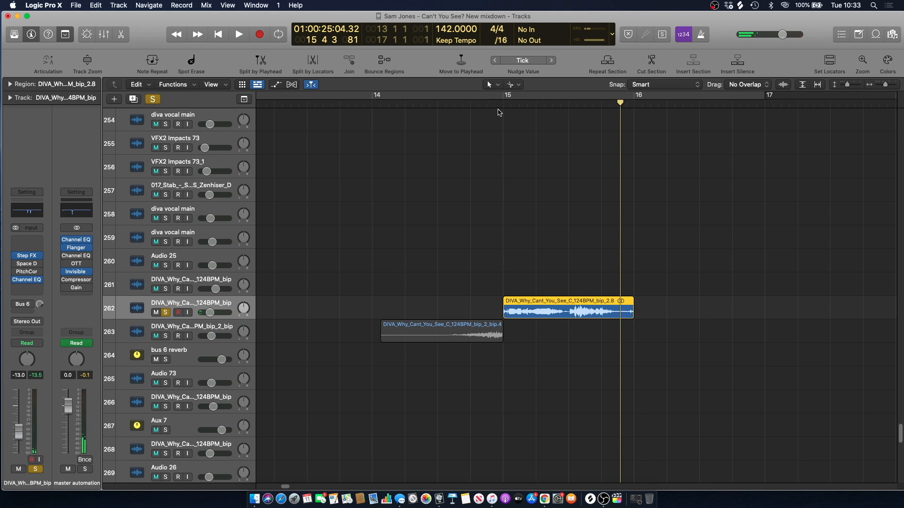
Clear the solo on the DIVA vocal and play the full mix from bar 14 beat 4 with more of the timeline shown
key("comma")
left_click(152, 99)
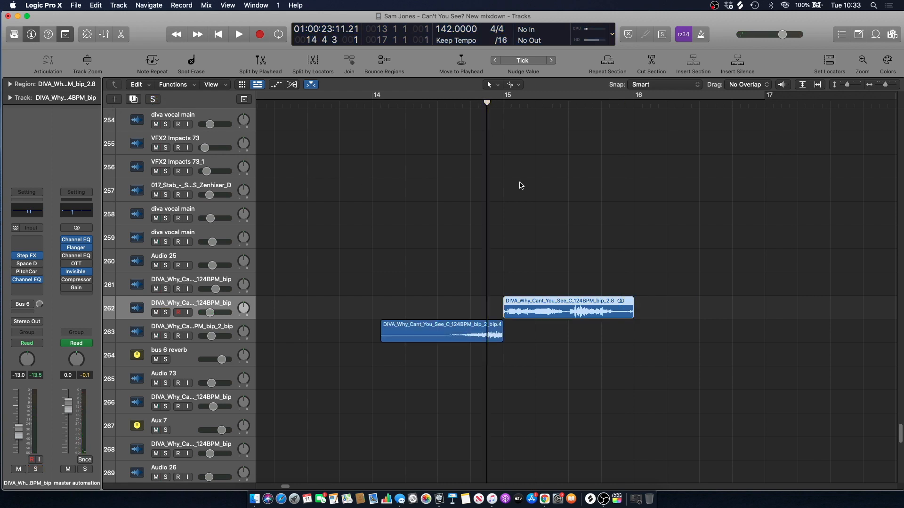
left_click(507, 180)
key("space")
key("super+Left")
key("super+Left")
key("super+Left")
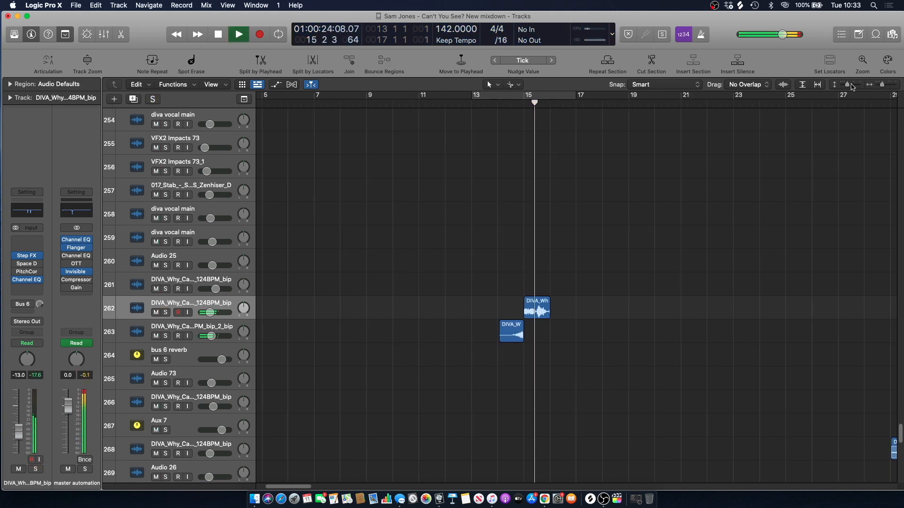
Find the bass hit regions on tracks 87, 89 and 91 and play the full mix over them from bar 13 beat 3
left_click(490, 105)
scroll(524, 182, "up", 15)
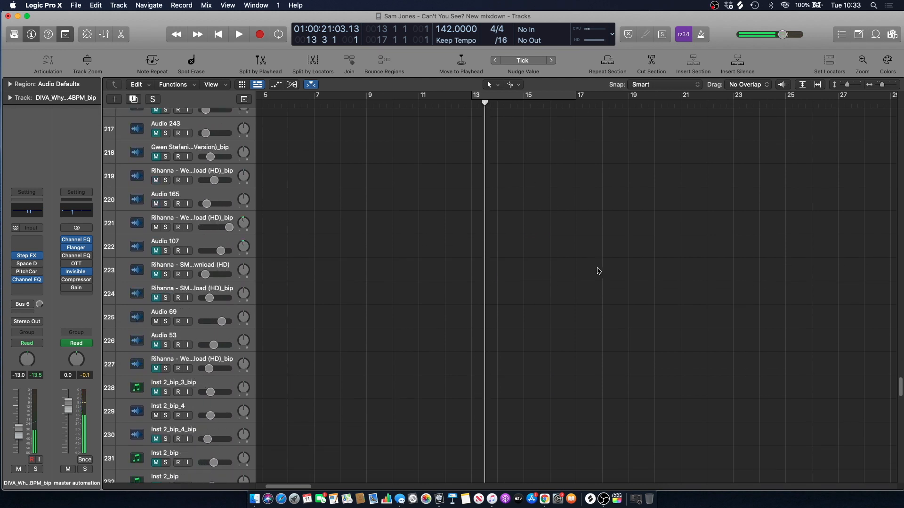
left_click_drag(898, 375, 895, 220)
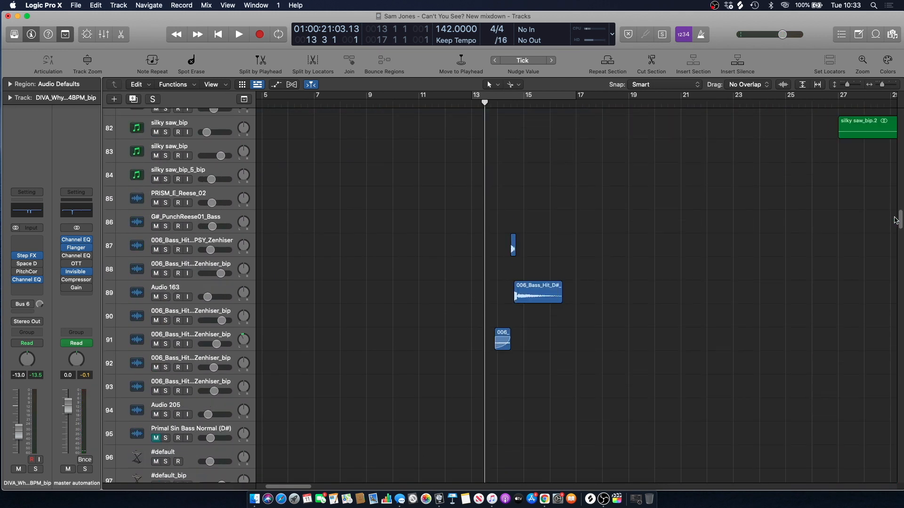
key("space")
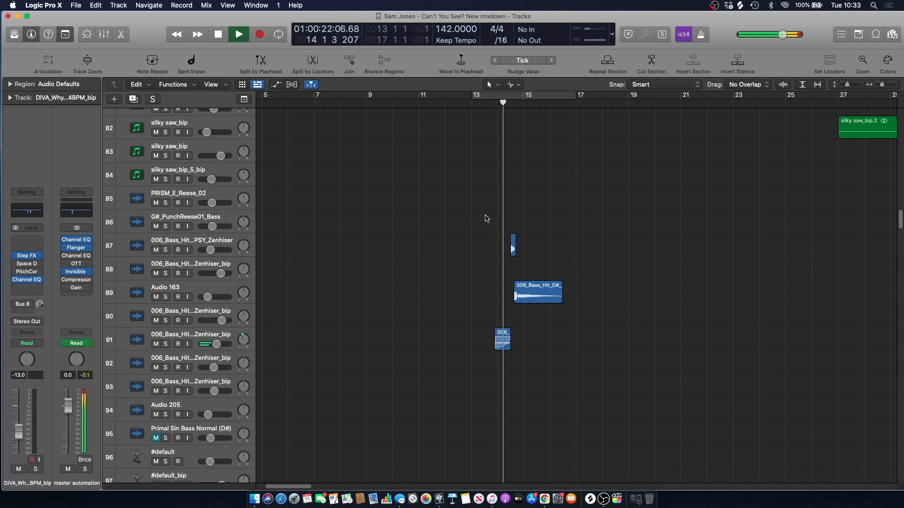
key("space")
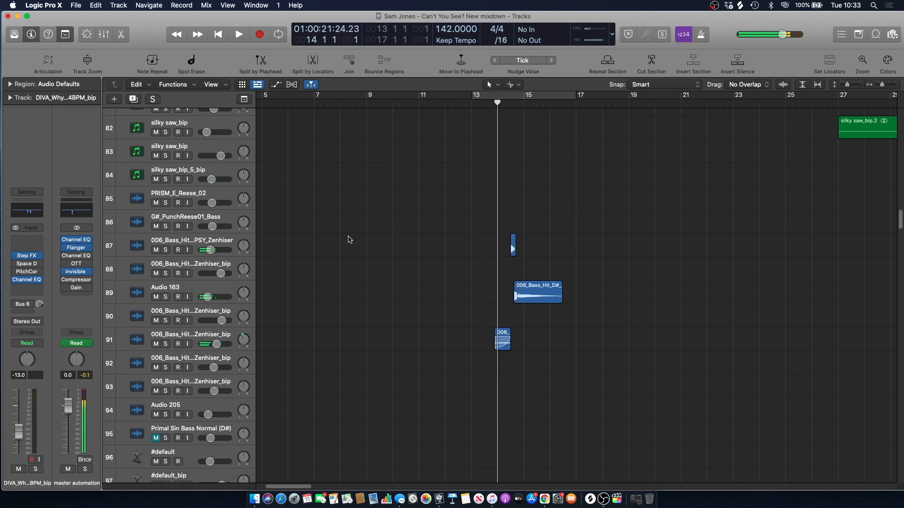
Solo the three bass hit tracks 87, 89 and 91
left_click(166, 249)
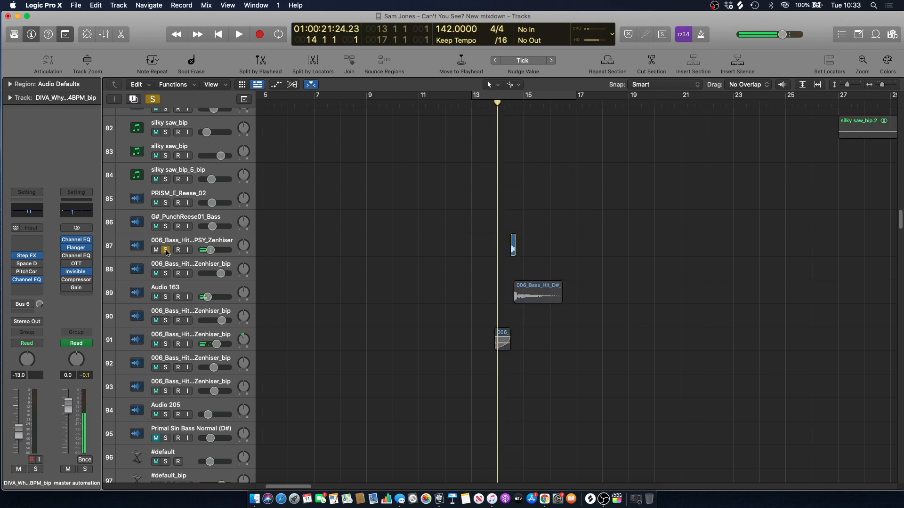
left_click(165, 296)
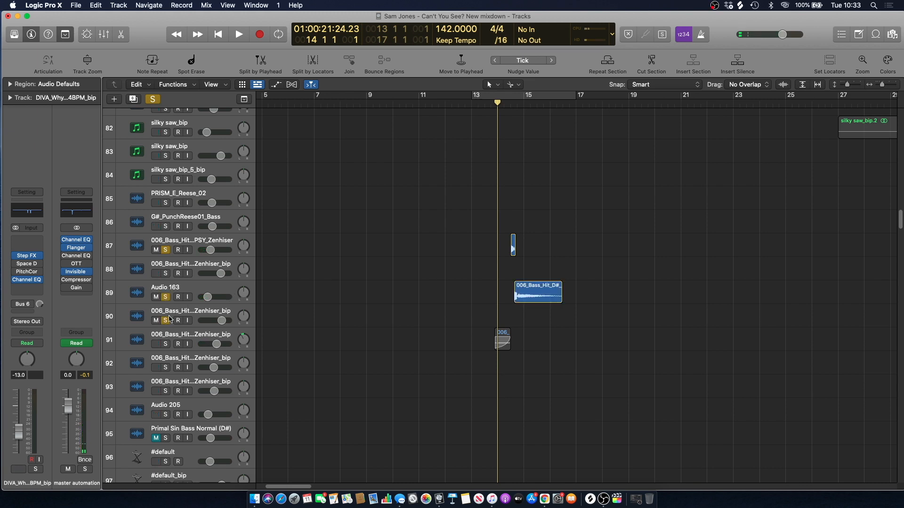
left_click(166, 344)
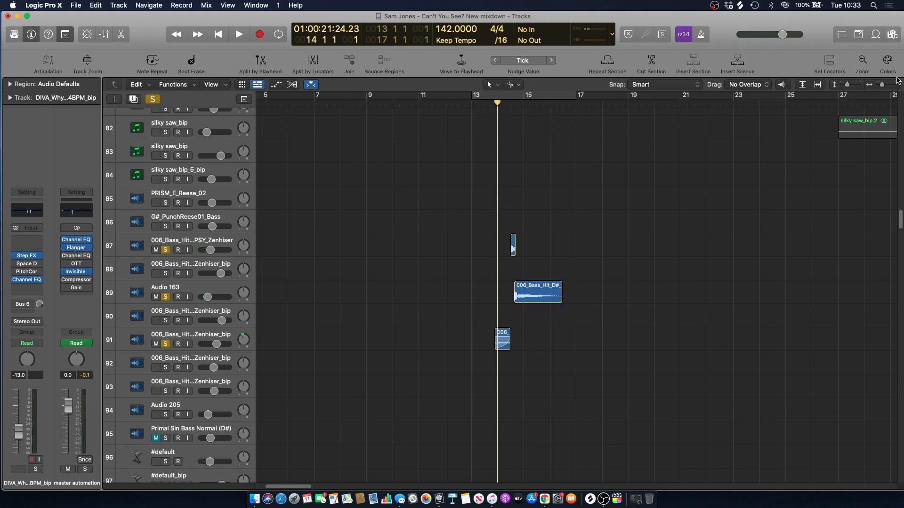
Magnify the timeline around bar 14 and play the three soloed bass hits from bar 14 beat 2
left_click_drag(882, 84, 886, 84)
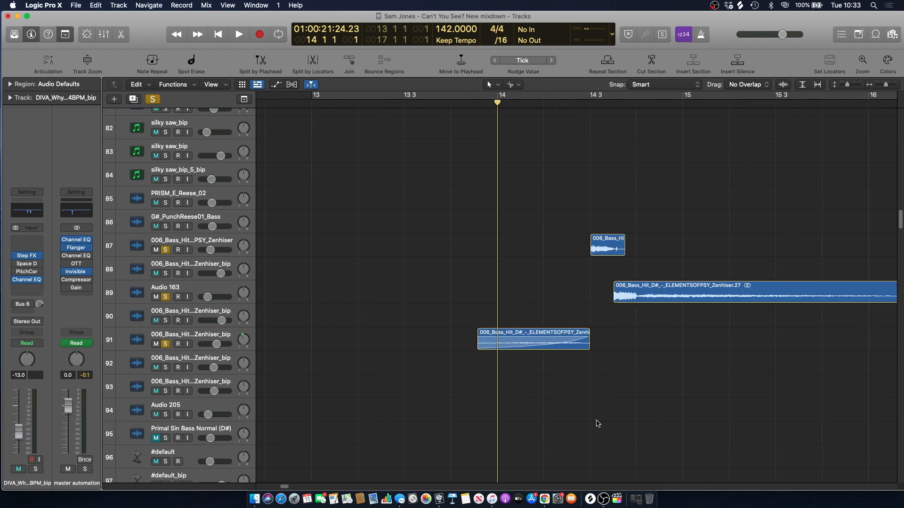
left_click(561, 108)
left_click(510, 106)
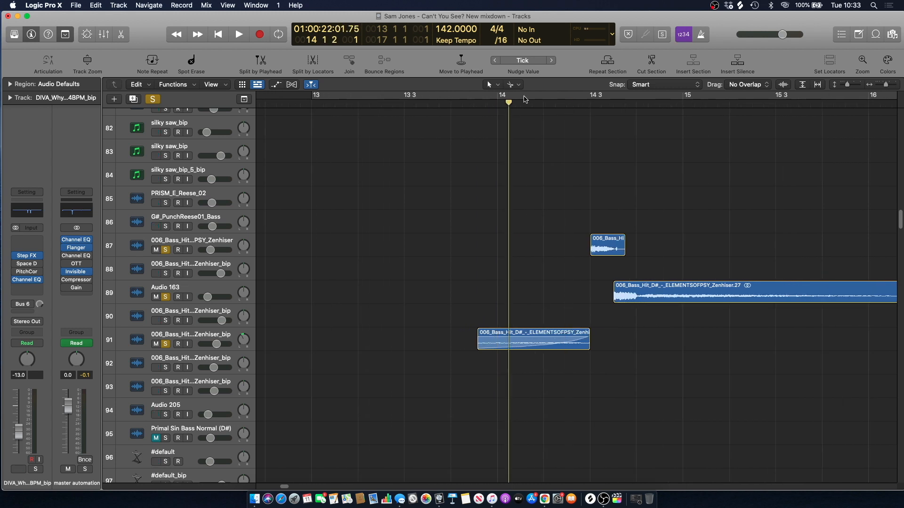
left_click(555, 107)
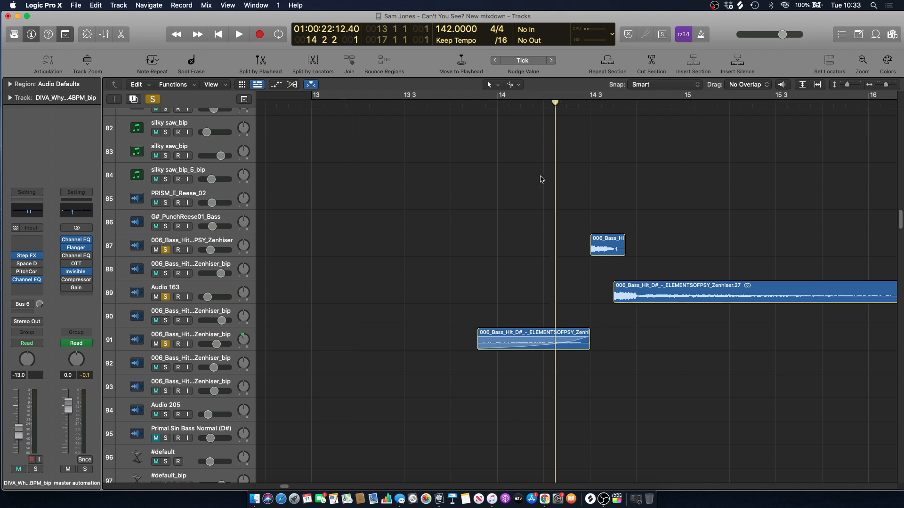
key("space")
key("space")
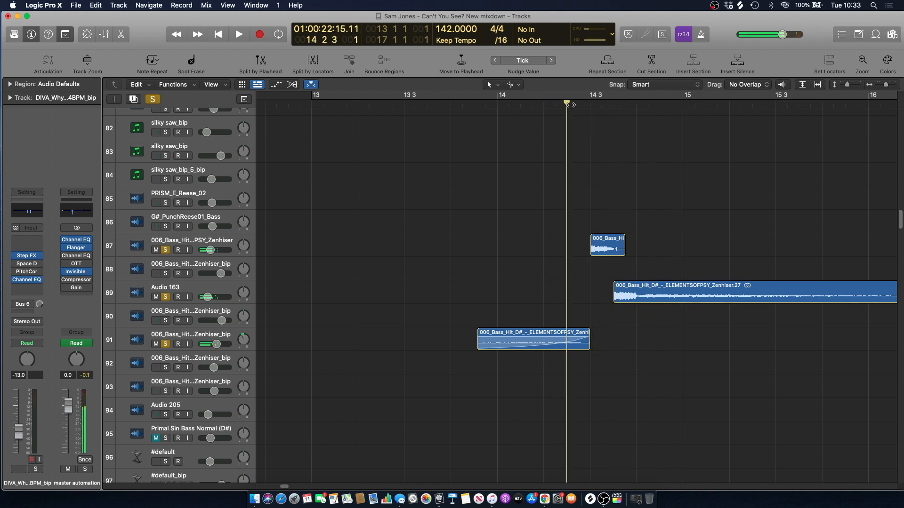
Remove the solos from tracks 87 and 89 and select the bass hit region on the still-soloed track 91
left_click(176, 242)
left_click(166, 250)
left_click(165, 297)
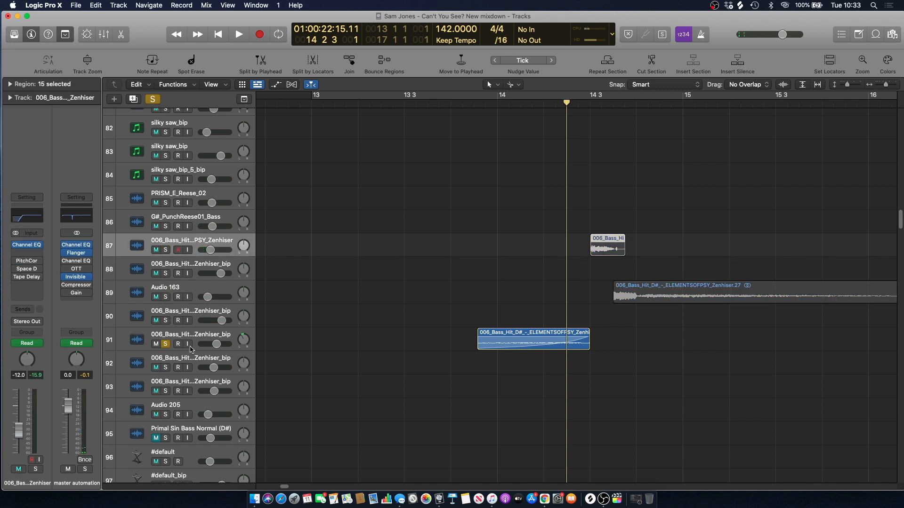
left_click(193, 335)
left_click(360, 313)
left_click_drag(379, 295, 520, 369)
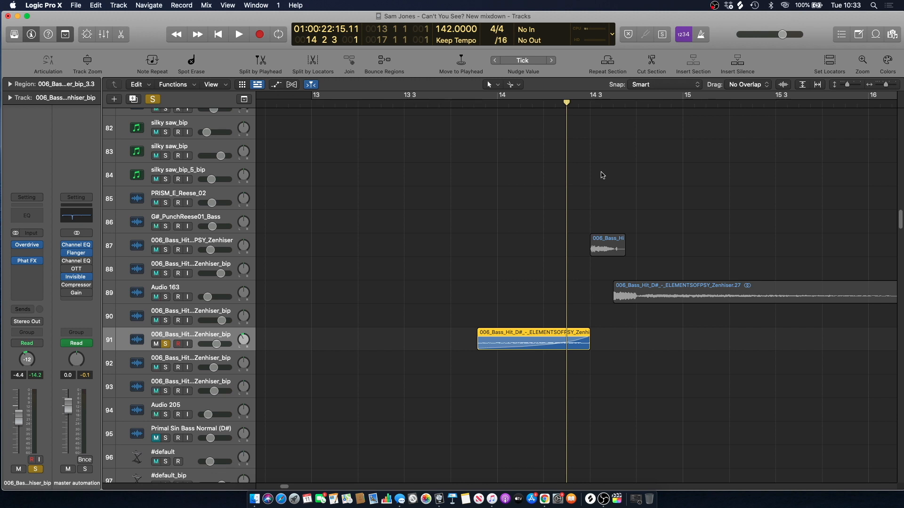
Place the playhead late in bar 14 beat 2, add track 87 to the solo, and play both bass hits
left_click(538, 183)
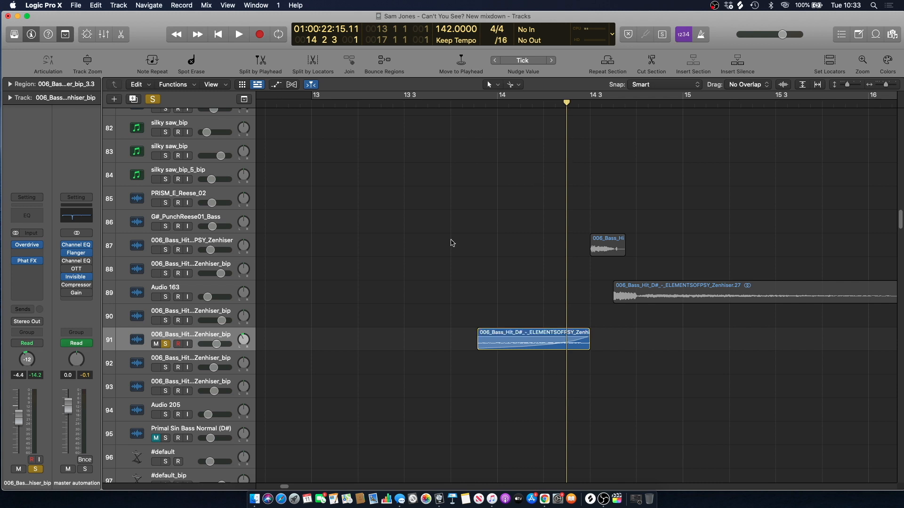
left_click(582, 107)
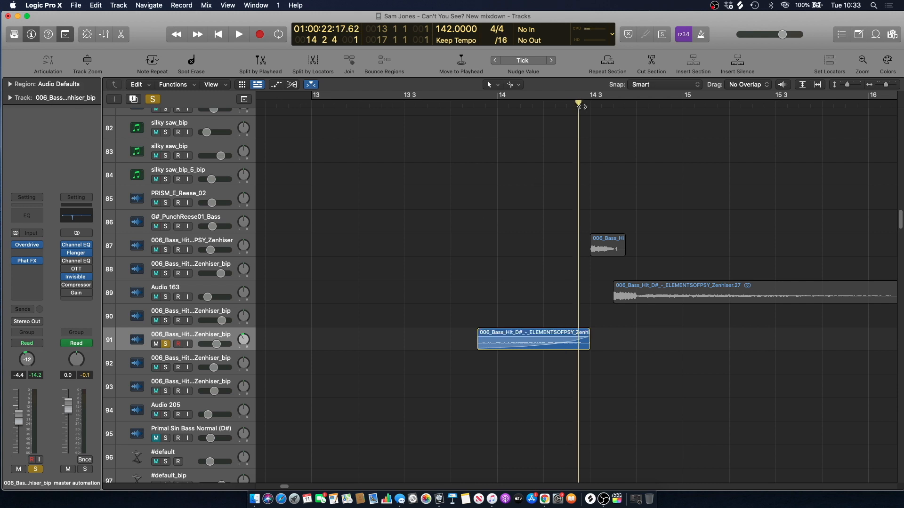
left_click(578, 103)
left_click(166, 250)
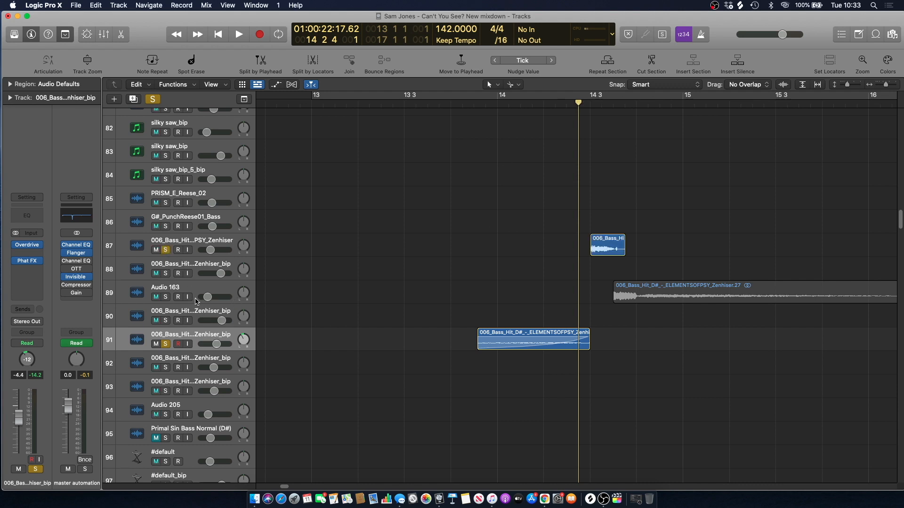
key("space")
key("space")
Solo only the Audio 163 bass hit on track 89 and play it from late bar 14 beat 2 with more of the timeline shown
left_click(166, 297)
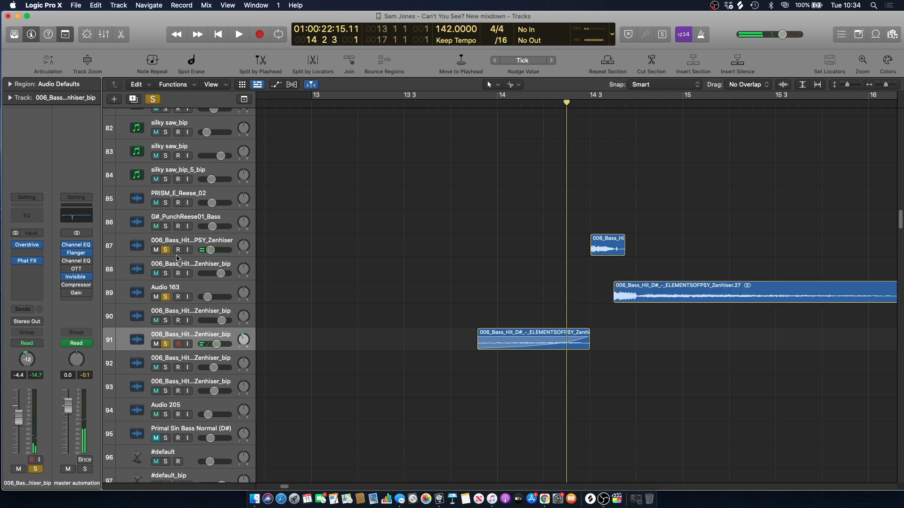
left_click(165, 250)
left_click(166, 344)
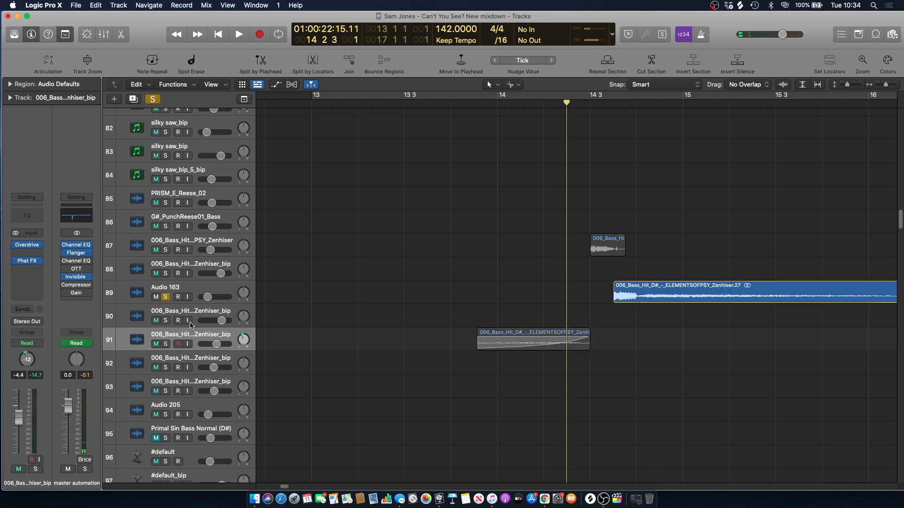
left_click(196, 286)
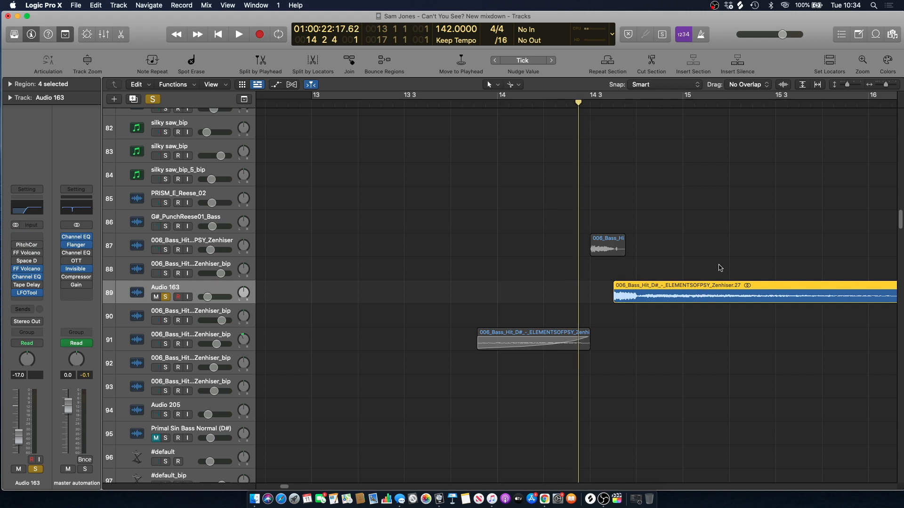
key("space")
key("super+Left")
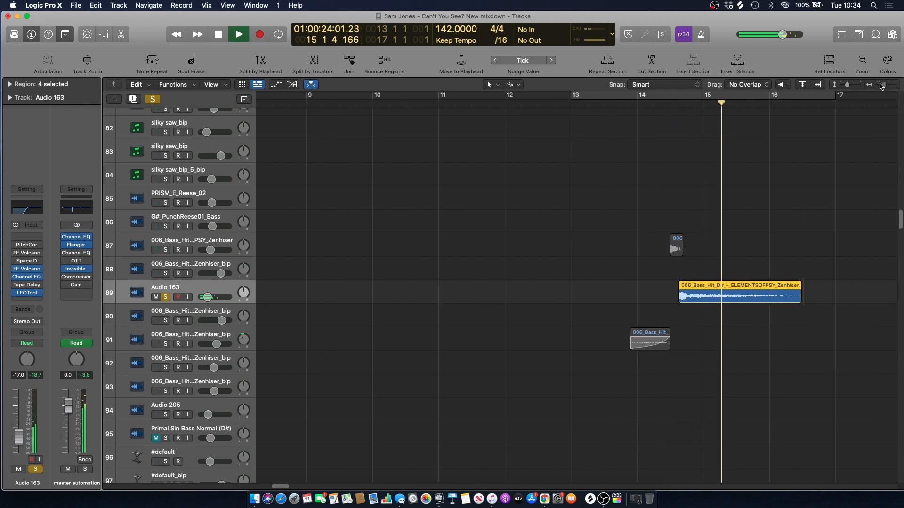
key("space")
Remove the Audio 163 solo and play the full mix from bar 14 beat 2 into bar 16
key("s")
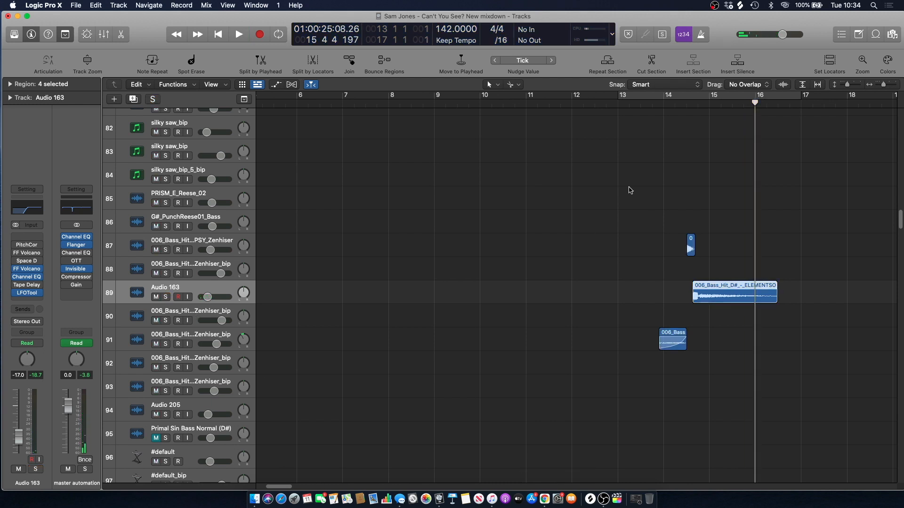
left_click(675, 98)
left_click(618, 212)
key("space")
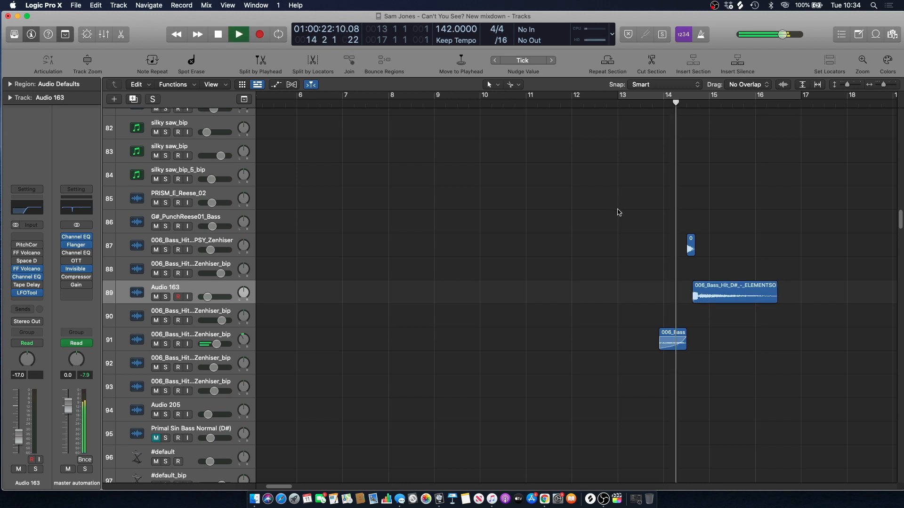
scroll(506, 178, "right", 10)
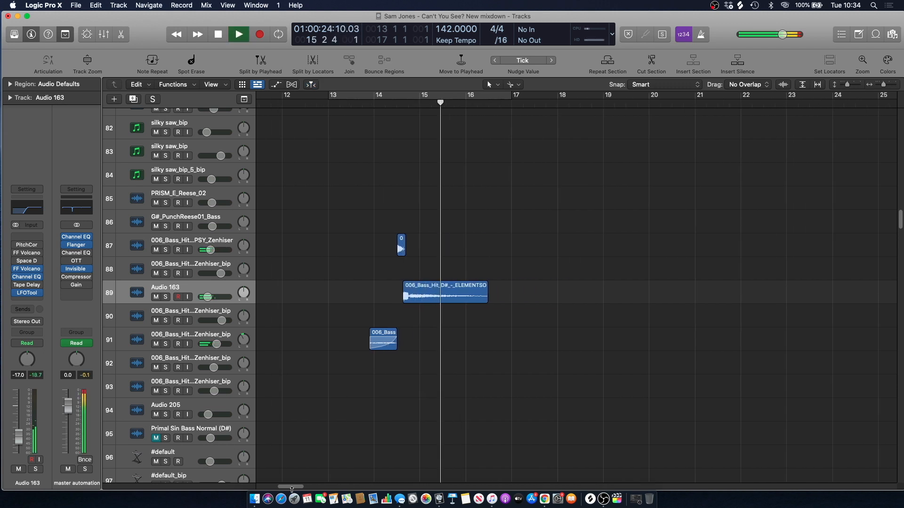
scroll(509, 155, "down", 7)
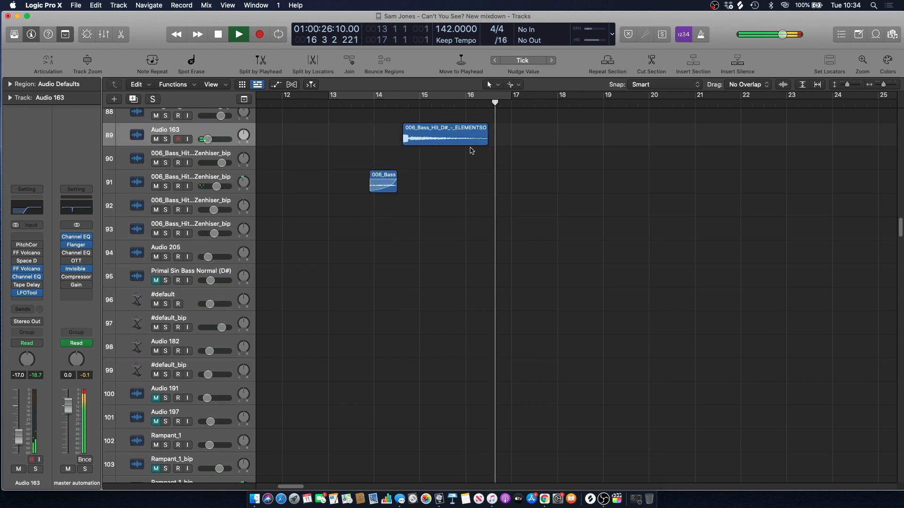
key("space")
Find the rising synth region on track 188, Audio 138, solo the track, and play it from late bar 15
scroll(777, 175, "down", 5)
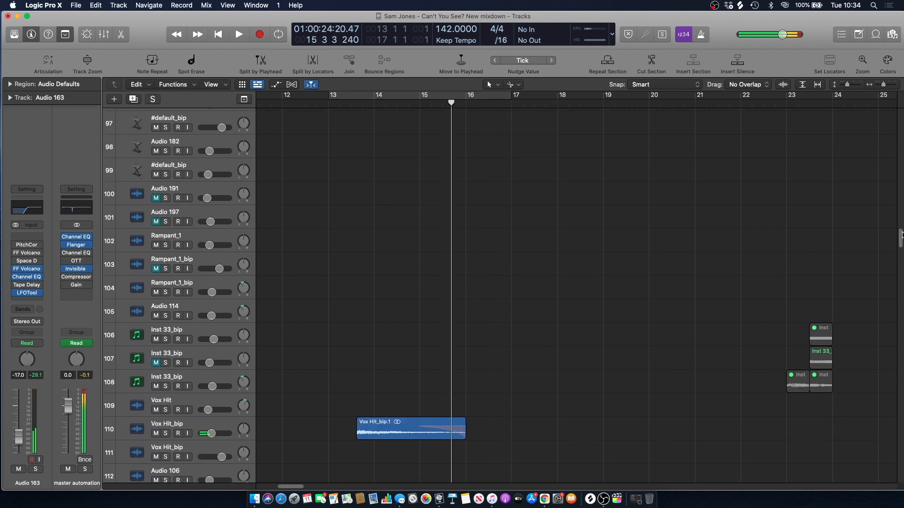
left_click_drag(899, 237, 887, 327)
scroll(376, 293, "down", 7)
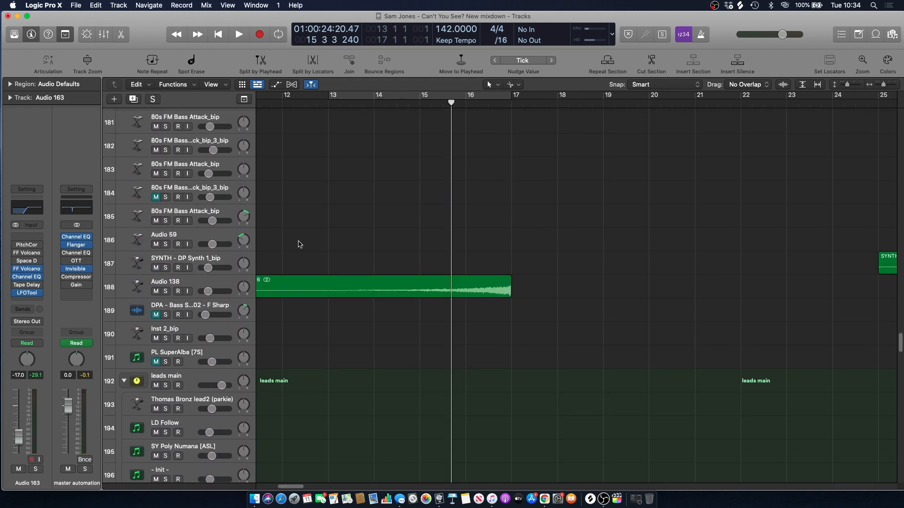
left_click(199, 285)
key("s")
key("space")
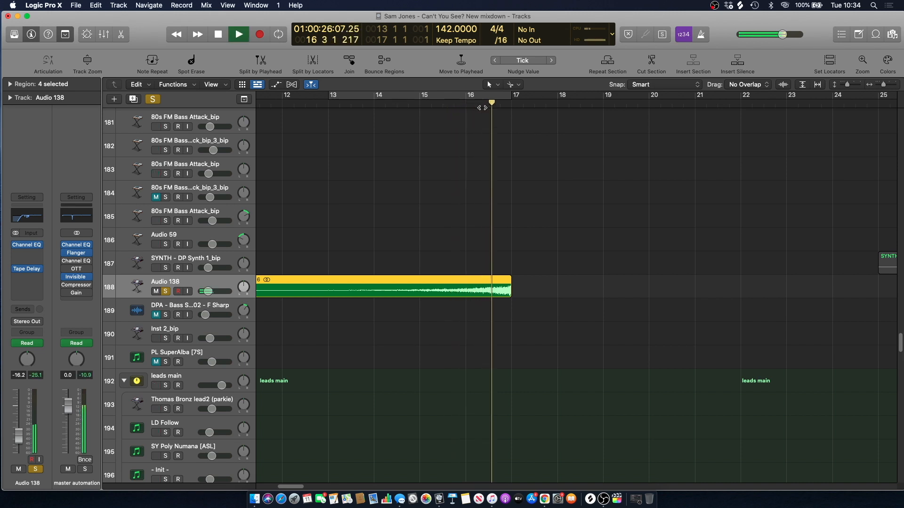
key("space")
Place the playhead at the end of bar 15 and set a cycle range from bar 16 to bar 17
left_click(466, 105)
left_click(460, 162)
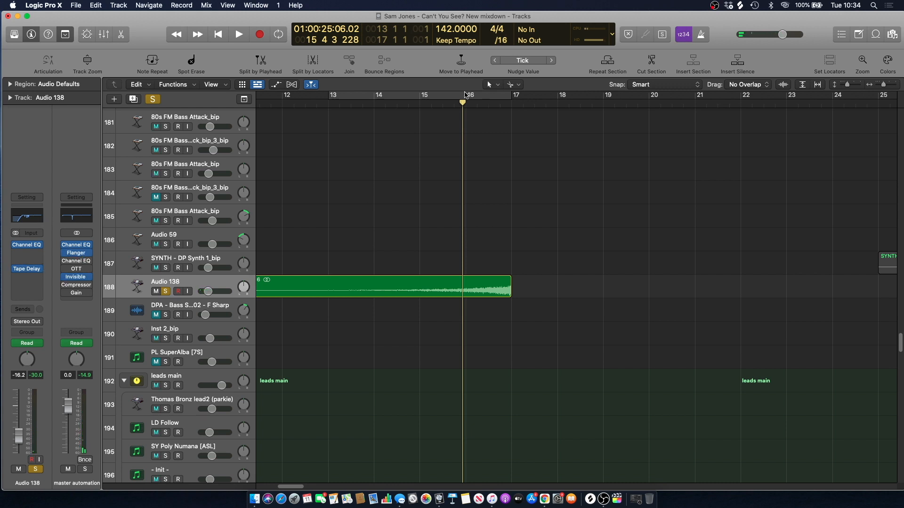
left_click_drag(467, 98, 511, 98)
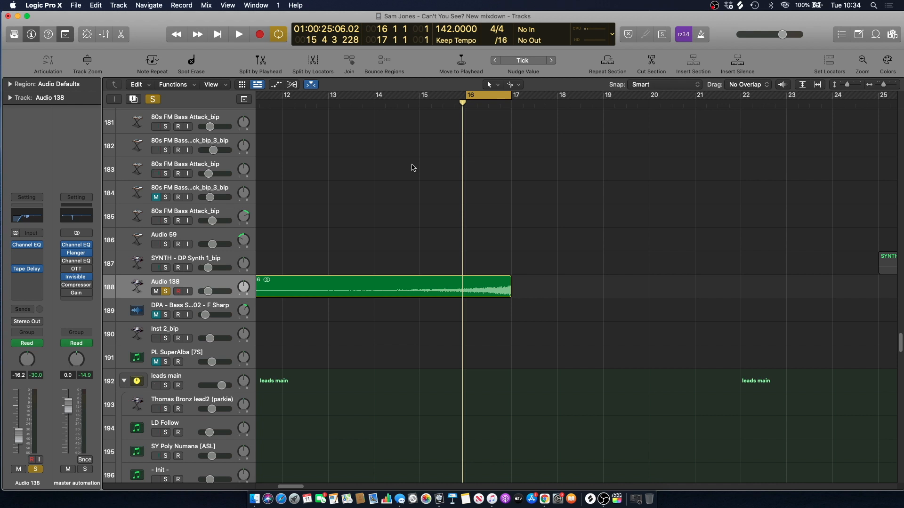
Select the Audio 138 region and bypass the track's Channel EQ and Tape Delay
left_click(193, 276)
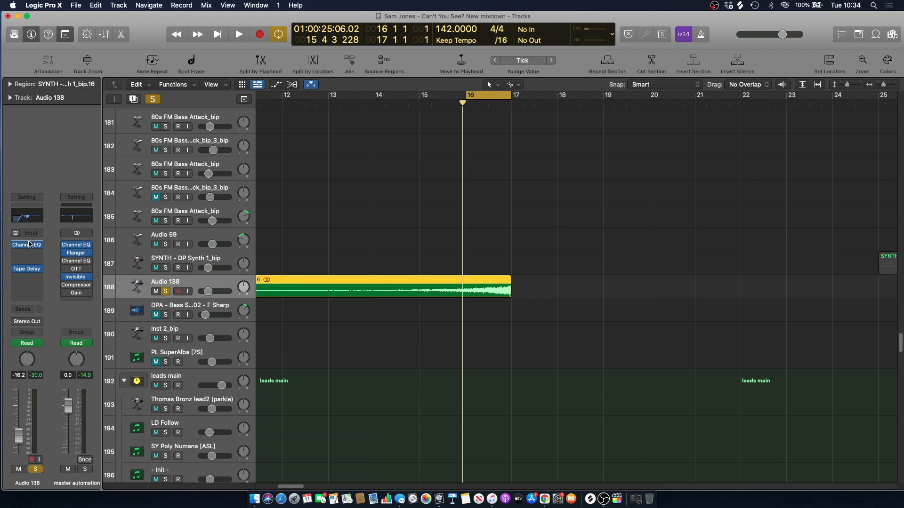
left_click(15, 245)
left_click(15, 269)
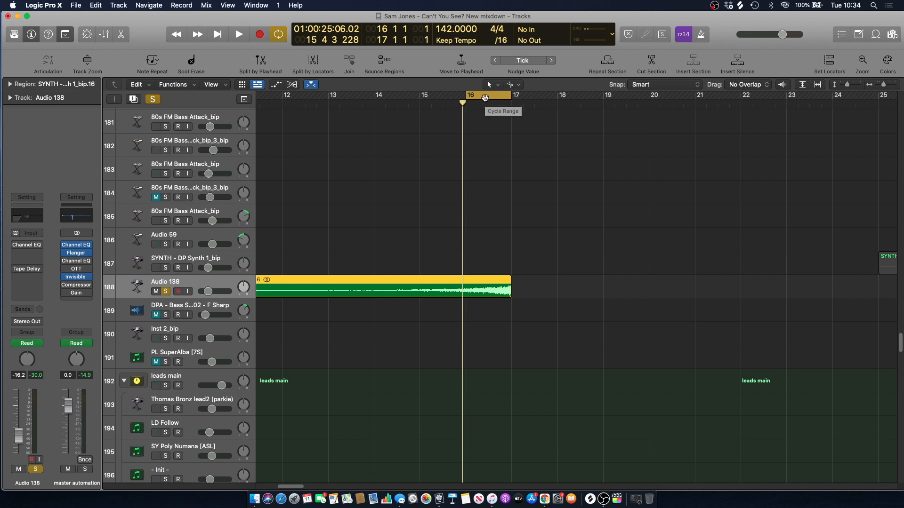
Re-enable the Tape Delay and Channel EQ on Audio 138, playing the soloed riser over the bar 16 cycle range each time
key("space")
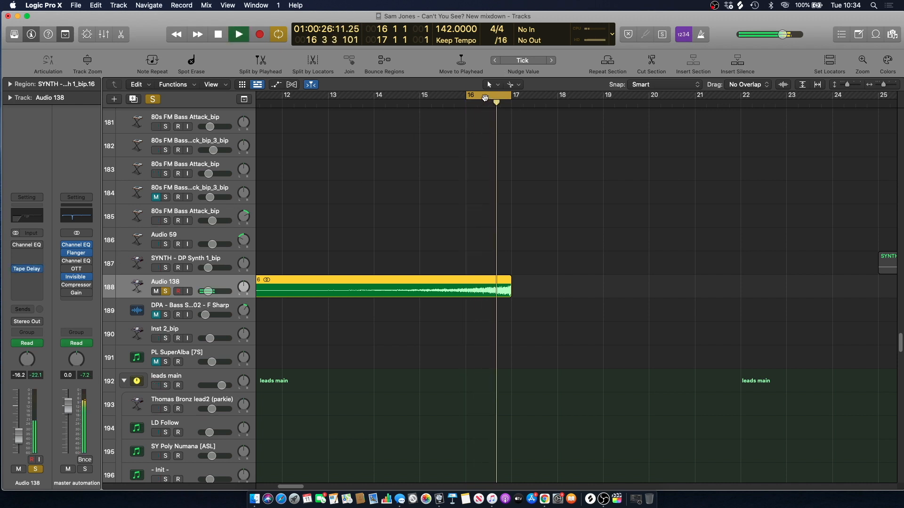
key("space")
left_click(16, 245)
key("space")
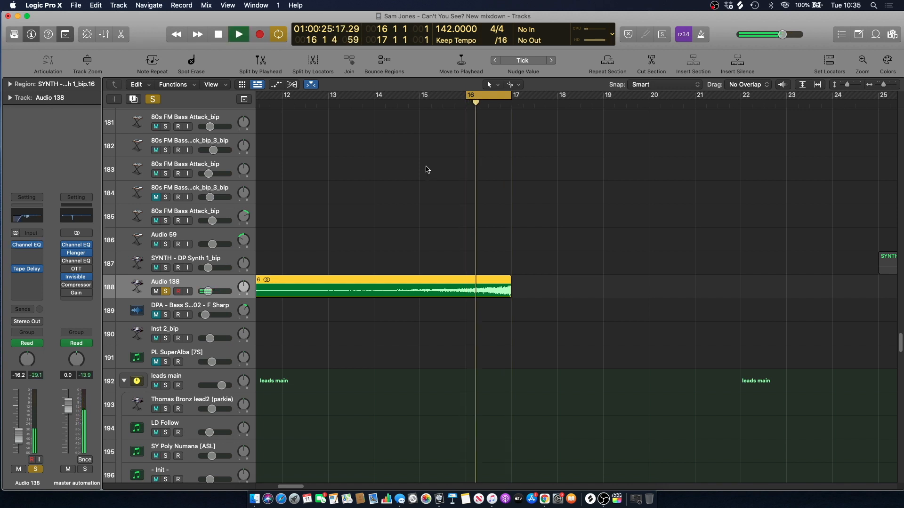
Stop playback, inspect the Channel EQ curve on Audio 138, close it and clear the solo
key("space")
key("Return")
left_click_drag(25, 216, 39, 216)
left_click(38, 216)
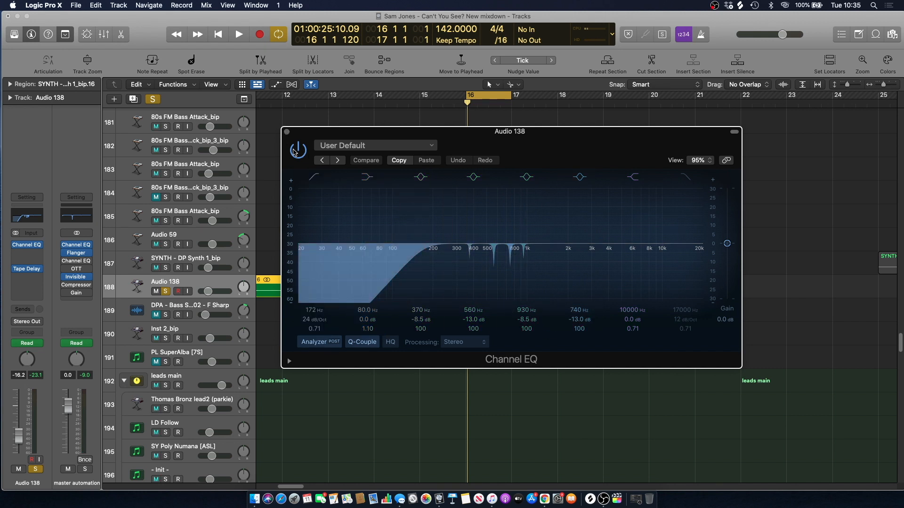
left_click(286, 132)
left_click(312, 167)
left_click(152, 98)
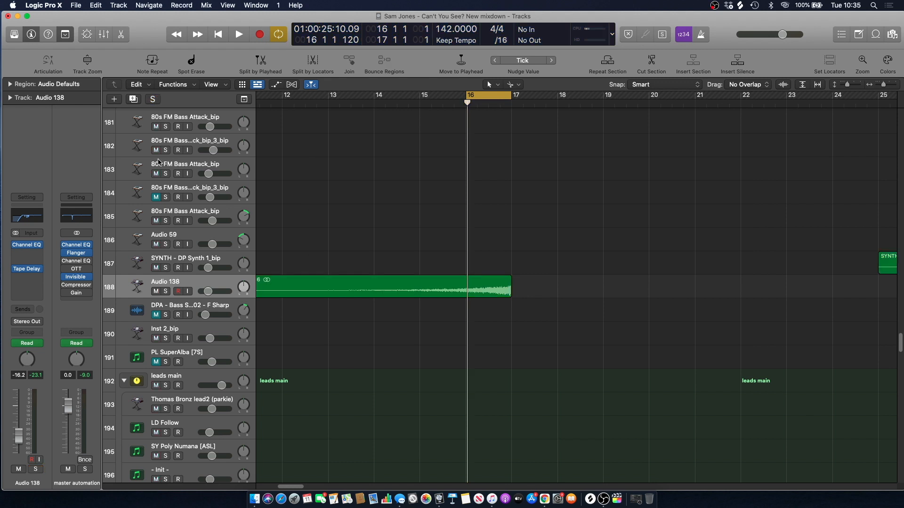
Inspect the Tape Delay settings on Audio 138, then turn off the cycle range and place the playhead at bar 16
left_click(29, 269)
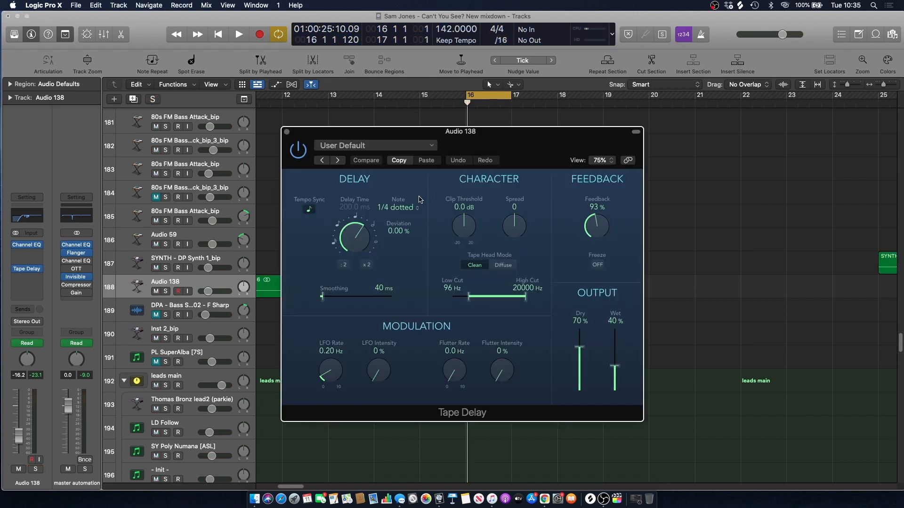
left_click_drag(386, 138, 379, 109)
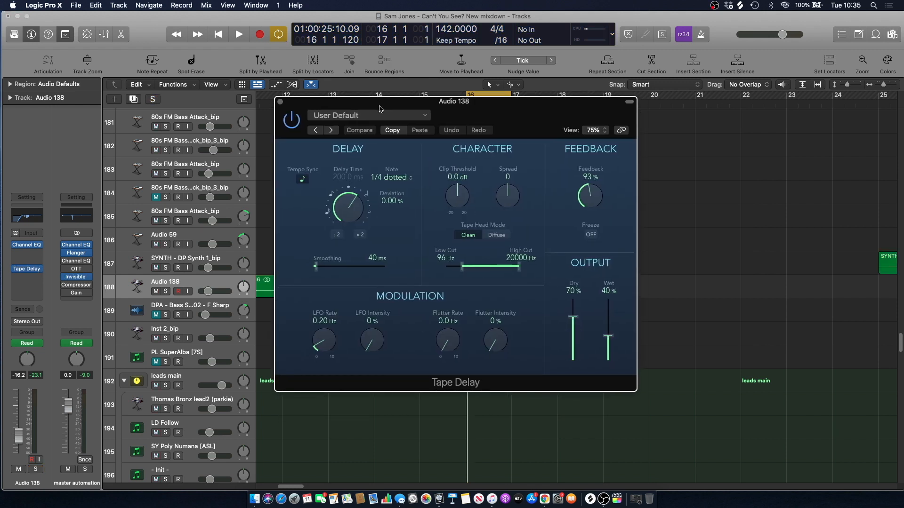
left_click(280, 103)
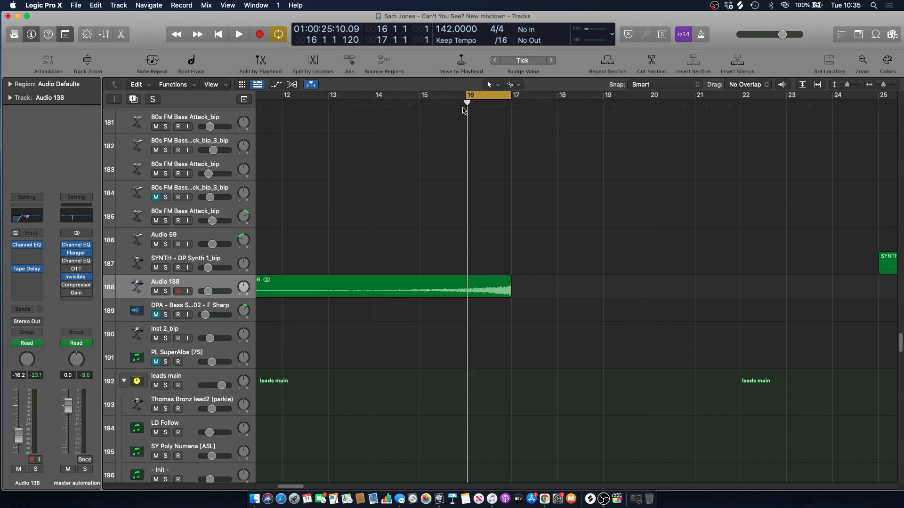
left_click(489, 96)
left_click(464, 101)
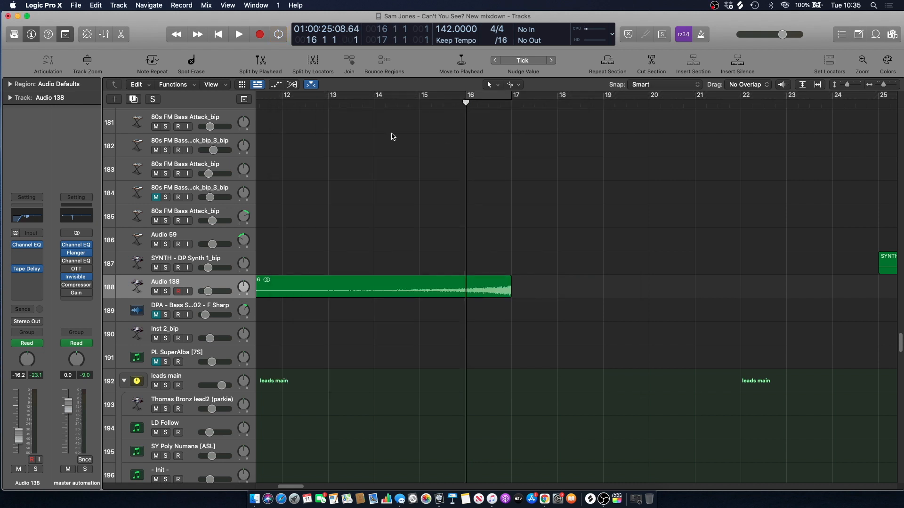
Set the Low Cut of Audio 138's Tape Delay to 100 Hz and close the plug-in
left_click_drag(885, 86, 881, 86)
left_click(28, 269)
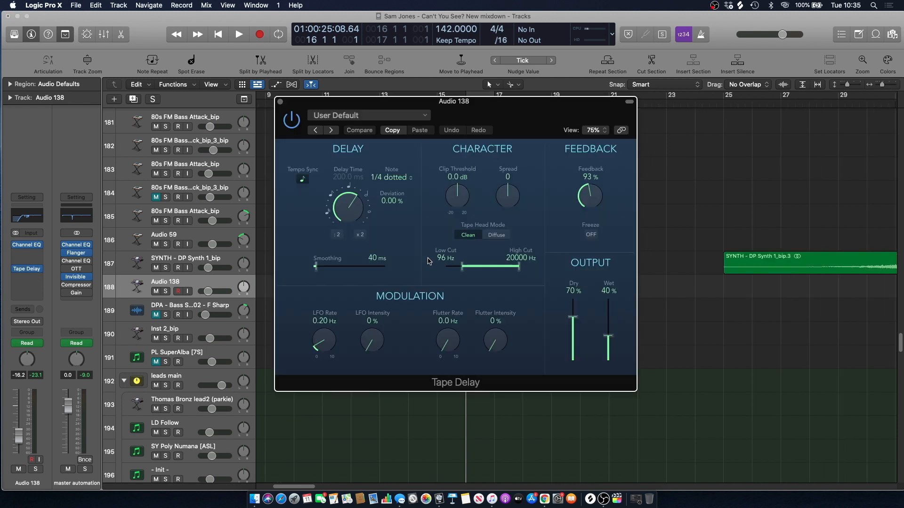
left_click(464, 270)
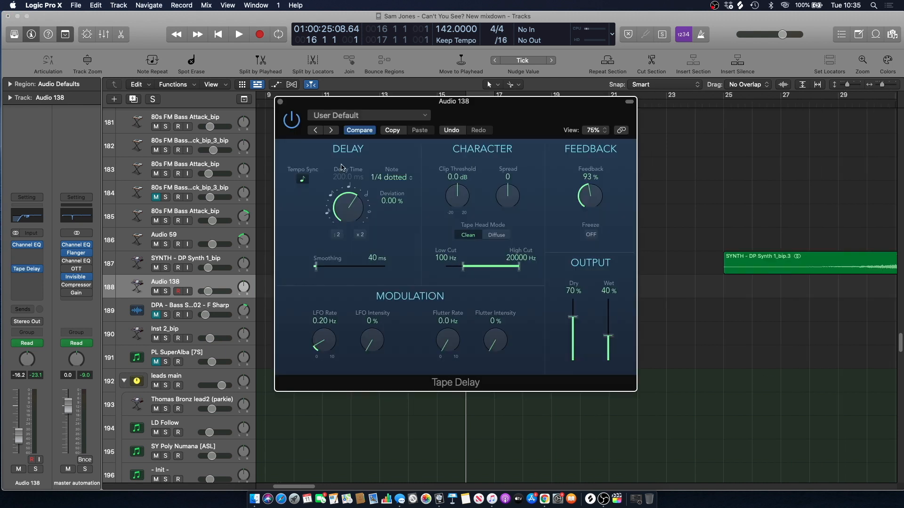
left_click(280, 102)
Play the full mix from bar 16 and find the 80s FM Bass Attack regions on tracks 177 and 178
key("space")
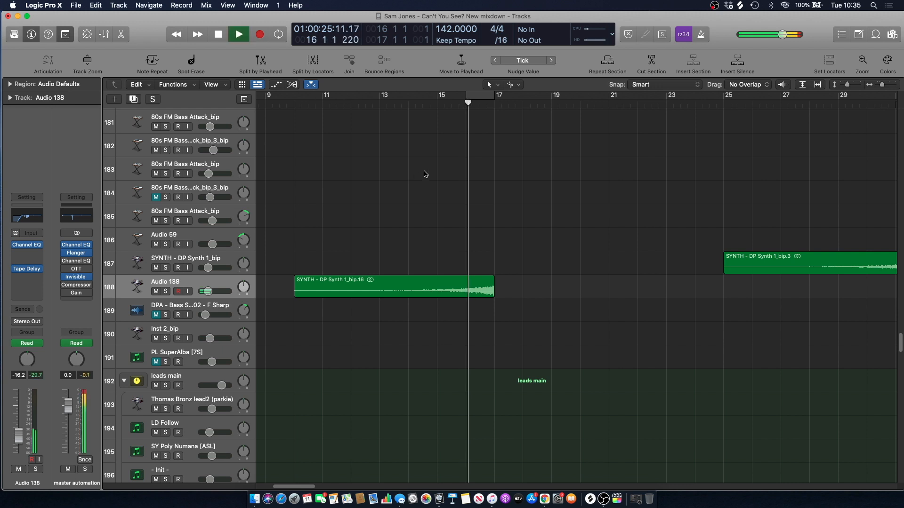
scroll(428, 183, "up", 5)
key("space")
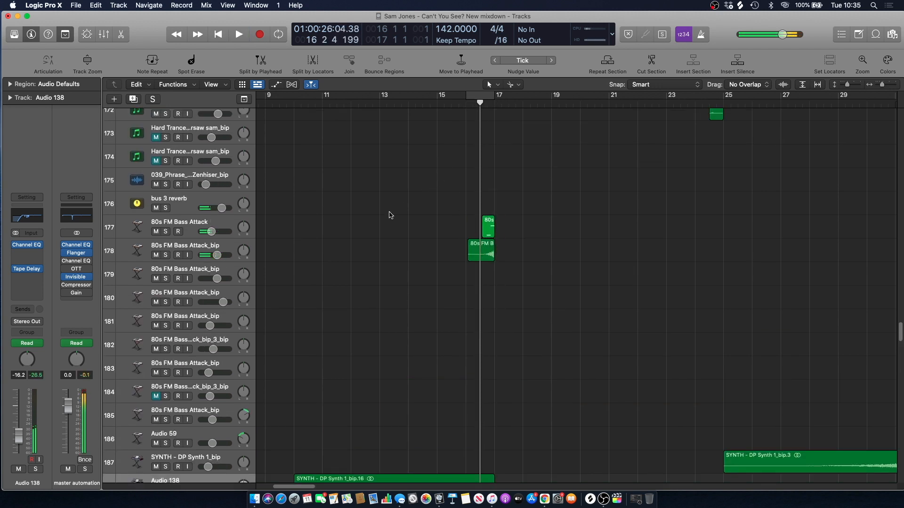
Solo both 80s FM Bass Attack tracks, 177 and 178, and play them together through the end of bar 16
left_click(204, 248)
left_click(166, 255)
left_click(165, 231)
key("space")
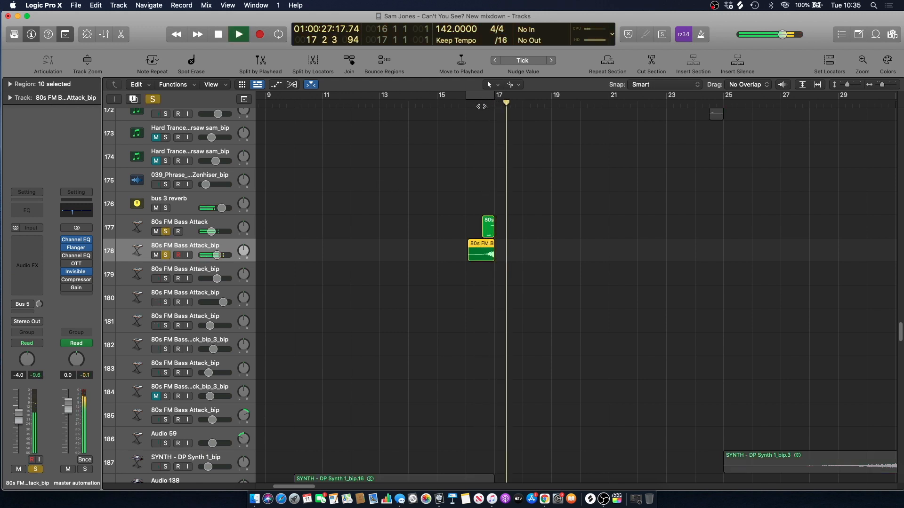
key("space")
Remove the solo from track 177 and play 80s FM Bass Attack_bip on track 178 alone
left_click(456, 161)
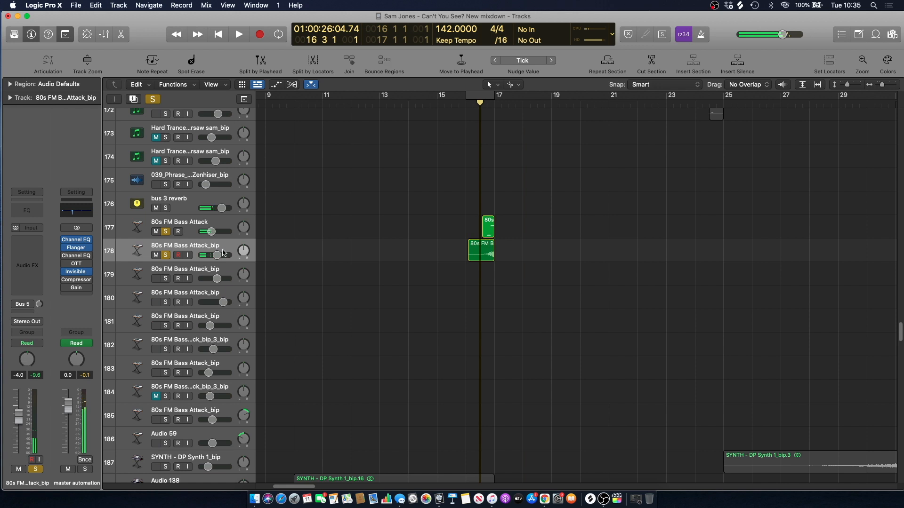
left_click(165, 232)
left_click(187, 252)
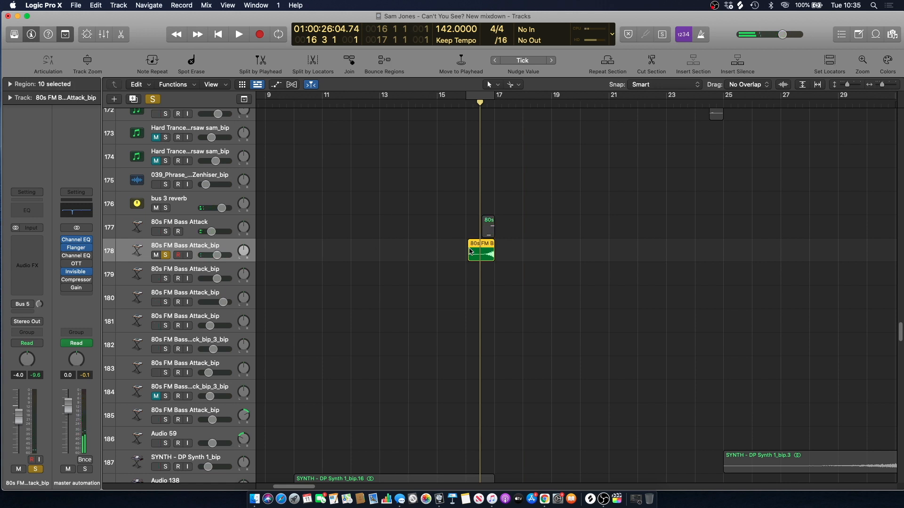
key("space")
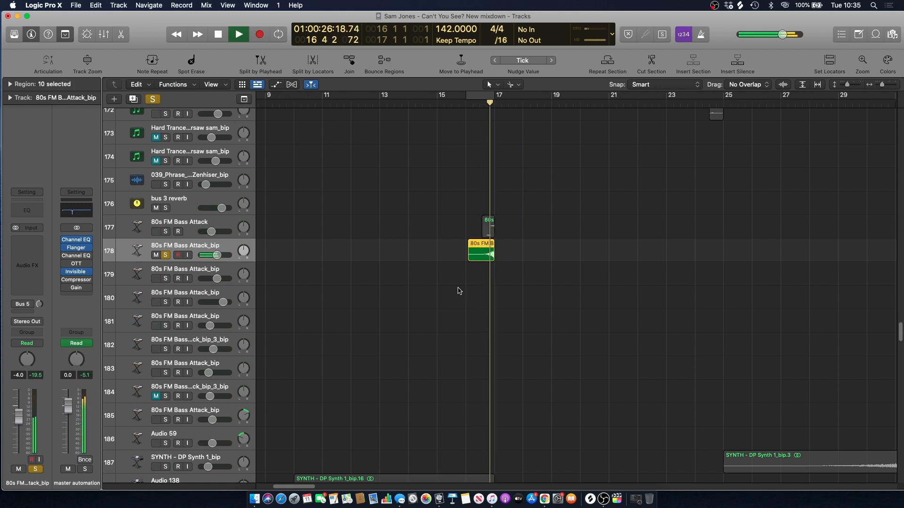
key("space")
Switch the solo from track 178 to 80s FM Bass Attack on track 177, play it and select its region
left_click(440, 188)
left_click(165, 255)
left_click(165, 232)
left_click(179, 223)
key("space")
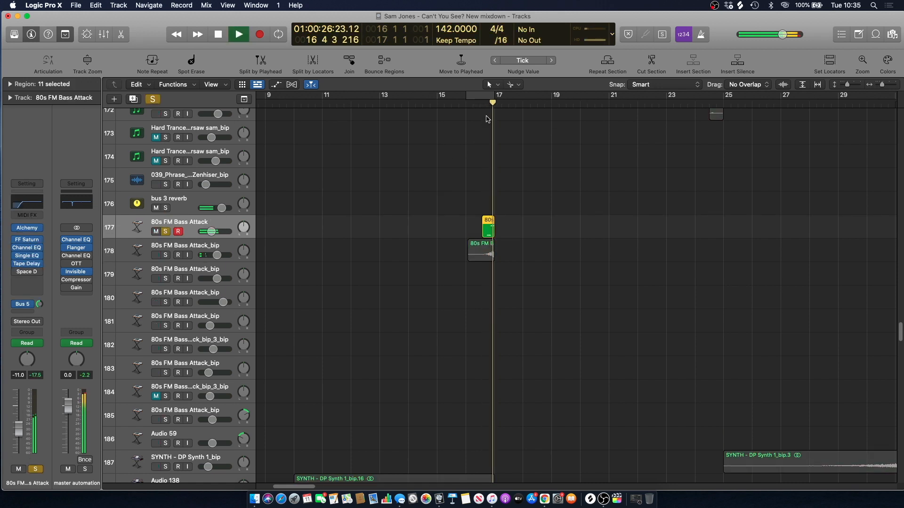
left_click(481, 190)
left_click(488, 222)
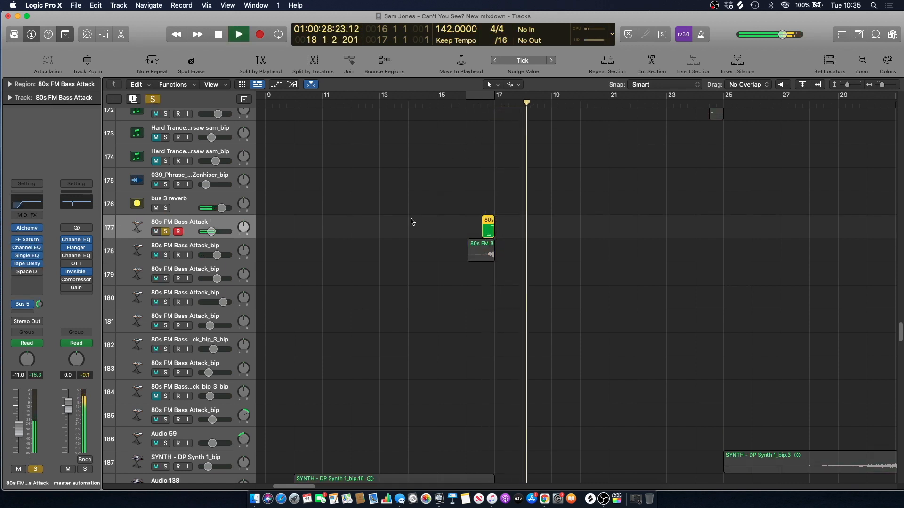
Inspect the Tape Delay settings on 80s FM Bass Attack, stop playback and clear the solo
left_click(26, 264)
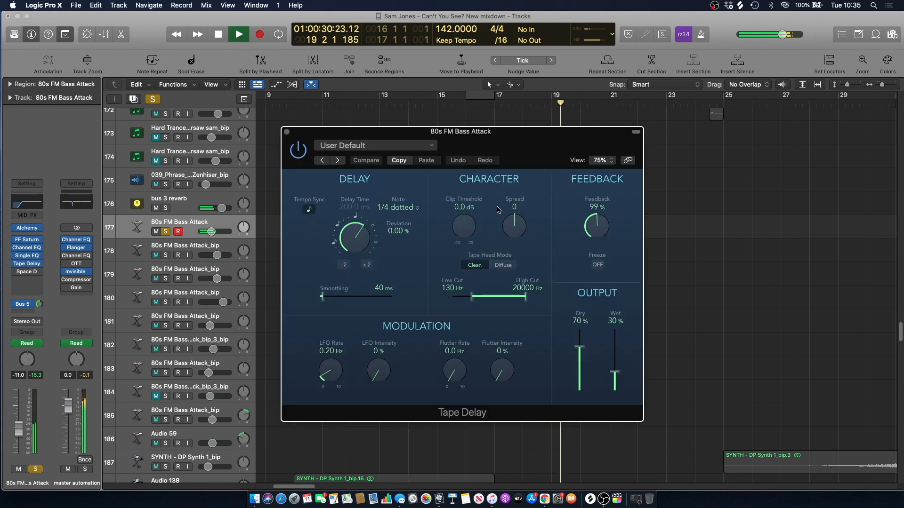
left_click(286, 132)
key("space")
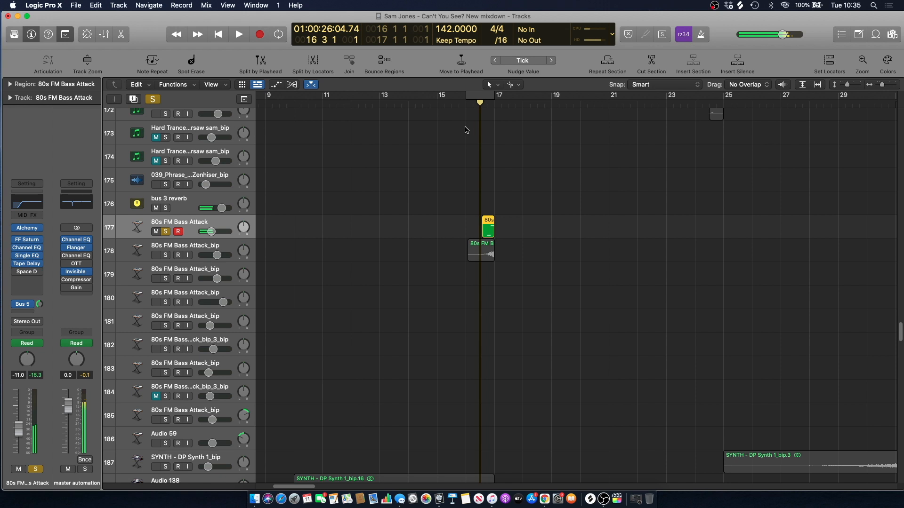
left_click(152, 99)
Play the full mix from bar 16 beat 3 into bar 20 while browsing the tracks for the next sounds
left_click(492, 103)
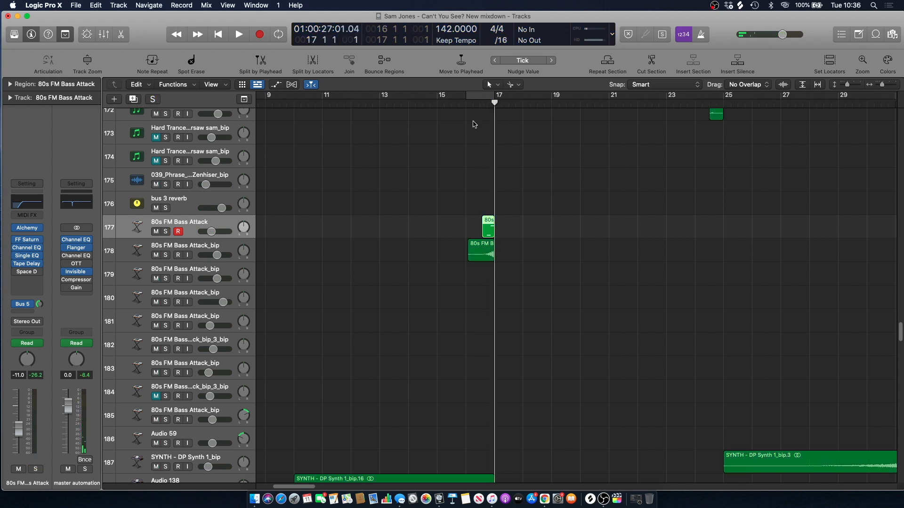
left_click(480, 106)
left_click(459, 139)
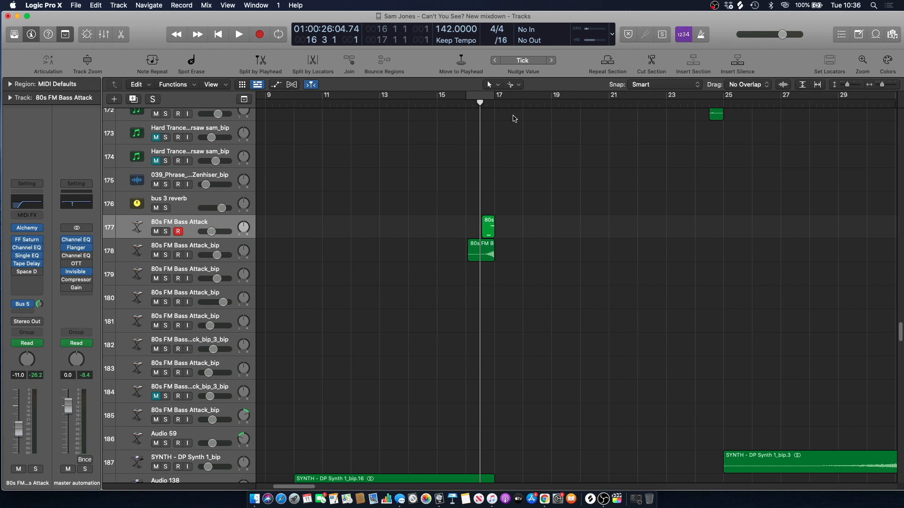
key("space")
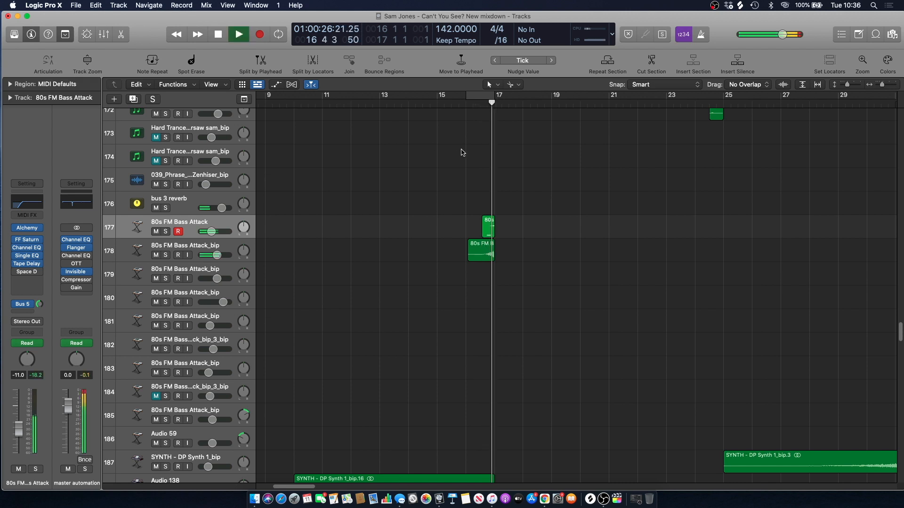
scroll(298, 486, "right", 5)
scroll(480, 232, "down", 10)
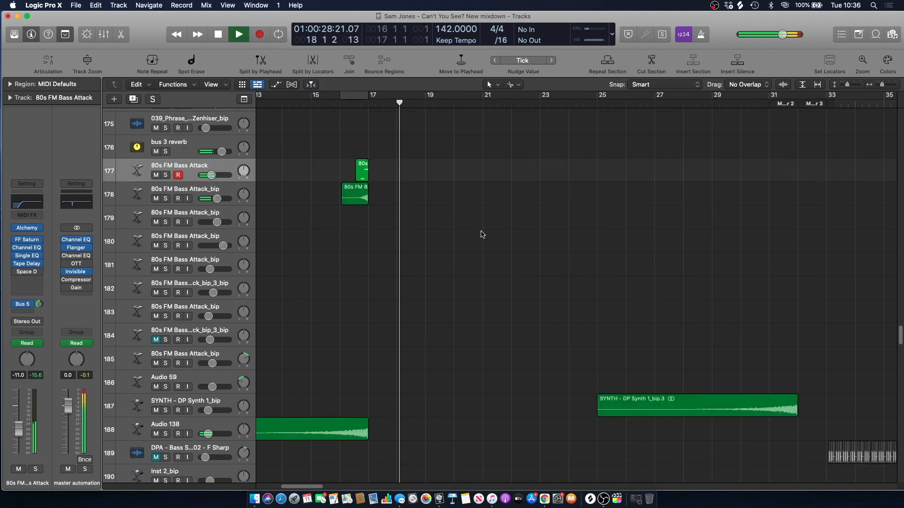
scroll(481, 233, "up", 20)
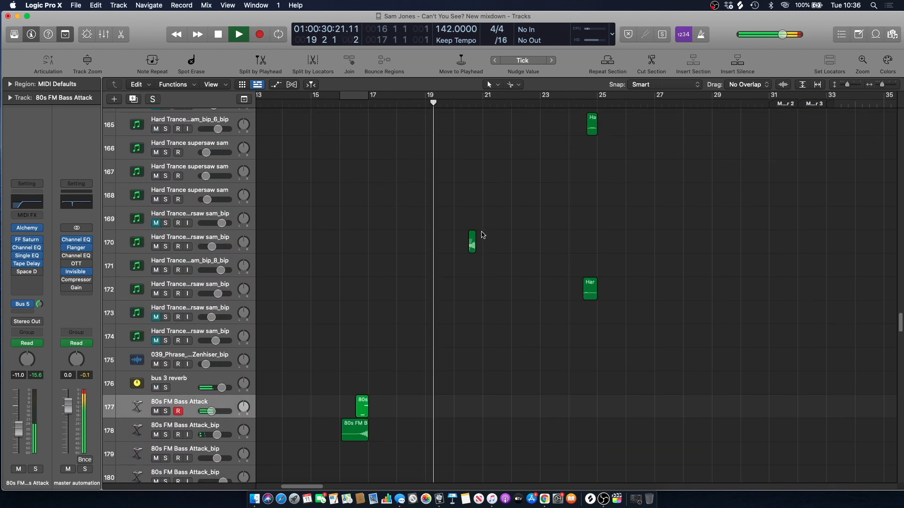
scroll(479, 230, "down", 4)
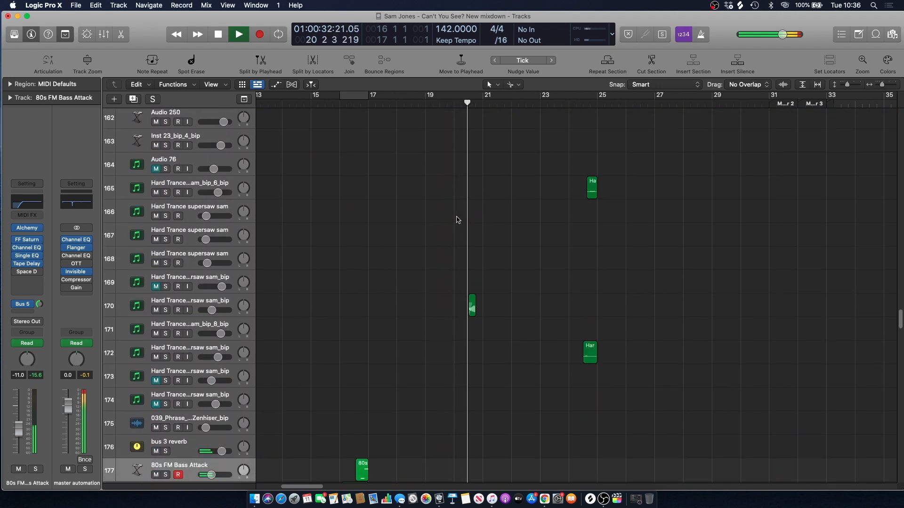
Replay the moment around bar 20, find the vocal effect region on track 150 and place the playhead at bar 19 beat 4
key("space")
key("space")
key("space")
scroll(799, 278, "up", 8)
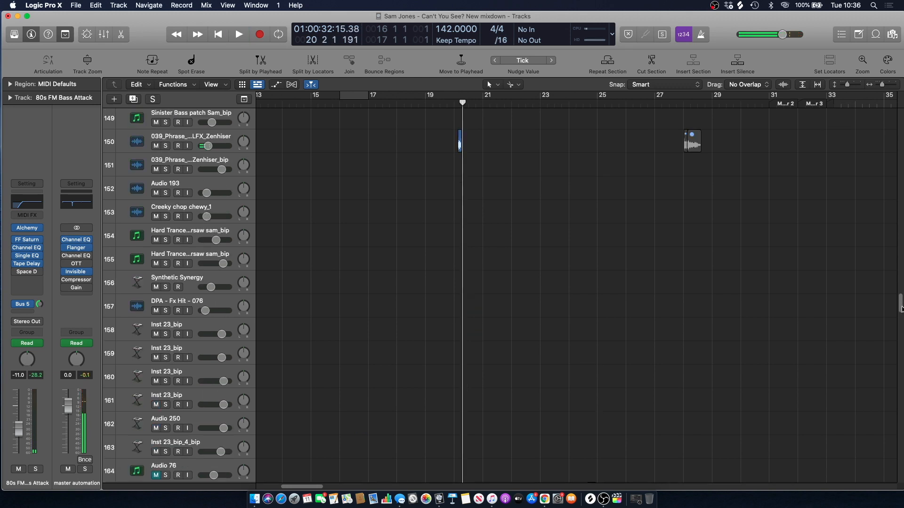
left_click_drag(461, 117, 445, 104)
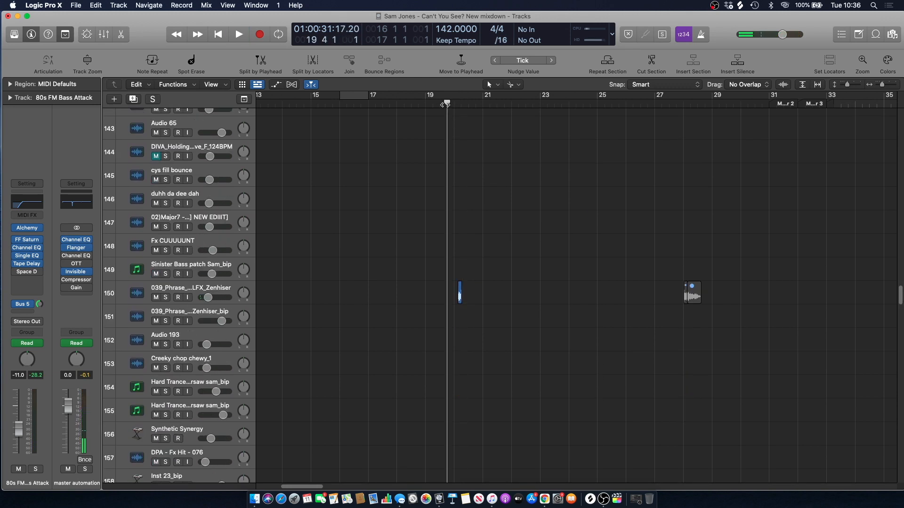
Solo the 039_Phrase vocal effect on track 150, play its region at bar 20 and remove the solo
left_click(165, 298)
key("space")
key("space")
left_click(166, 297)
left_click(178, 297)
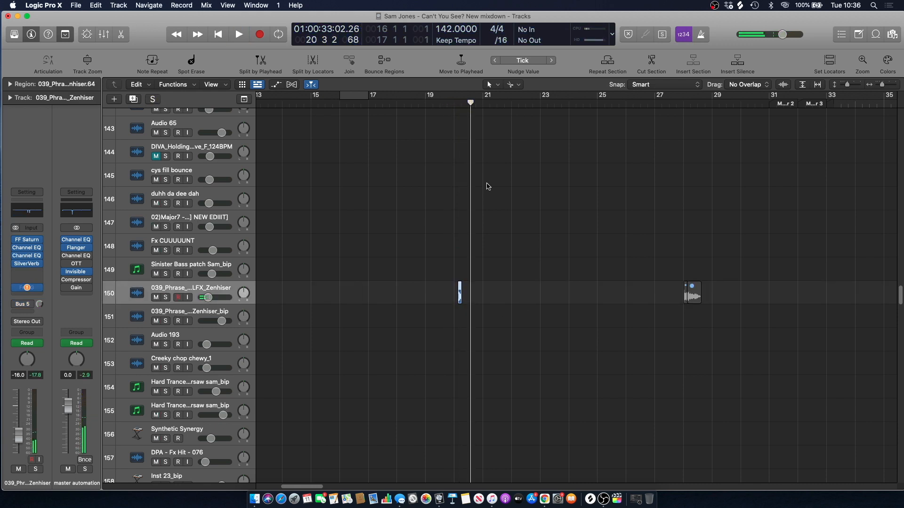
Place the playhead at the start of the vocal effect region on track 150, just after bar 20
left_click(464, 106)
mouse_move(882, 88)
left_mouse_down()
mouse_move(895, 89)
mouse_move(885, 88)
left_mouse_up()
left_click(447, 102)
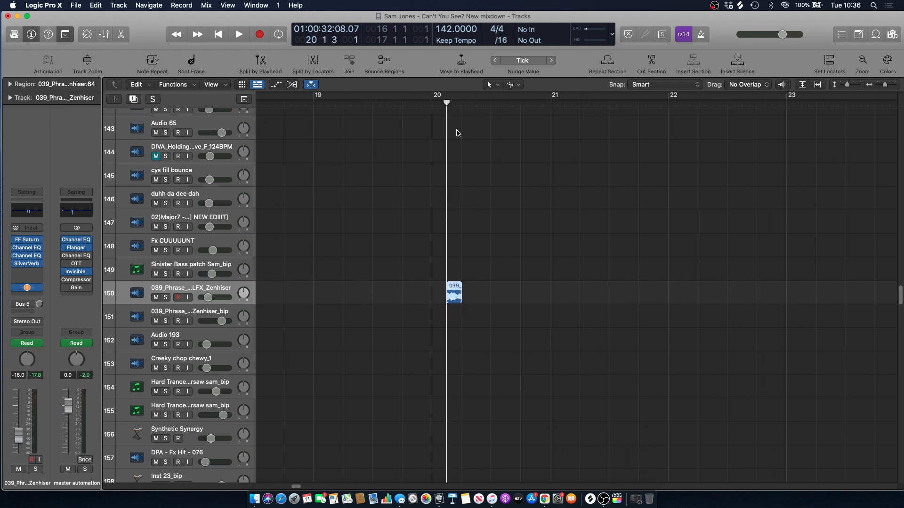
Inspect the FF Saturn, both Channel EQs and the SilverVerb on track 150, then play the full mix from bar 20
left_click(26, 240)
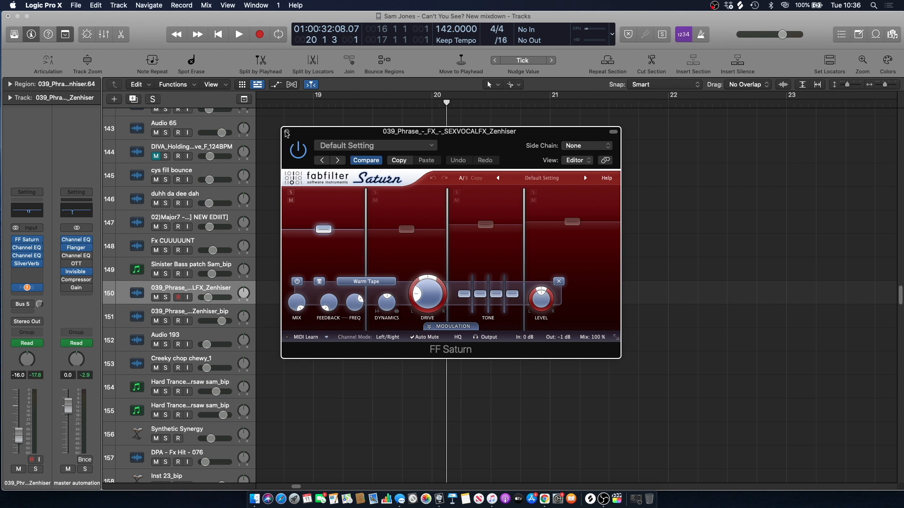
left_click(28, 249)
left_click(28, 249)
left_click(27, 257)
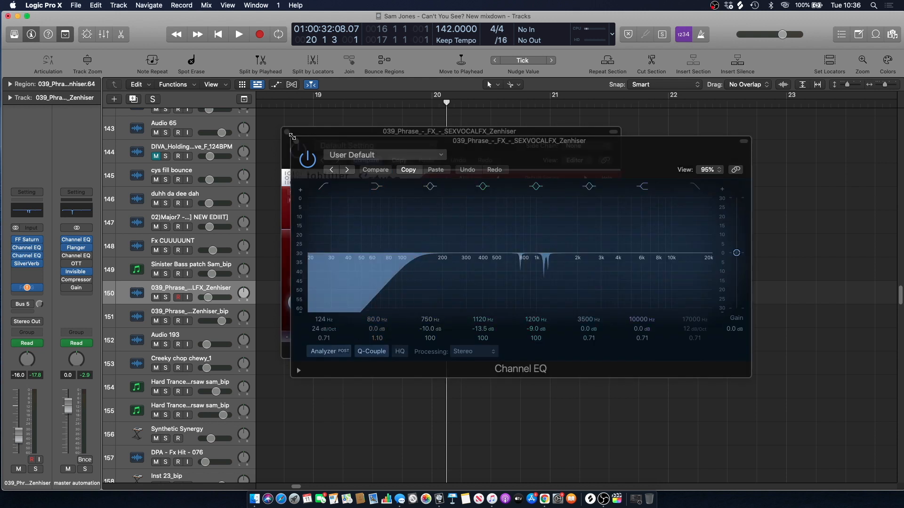
left_click(295, 141)
left_click(286, 131)
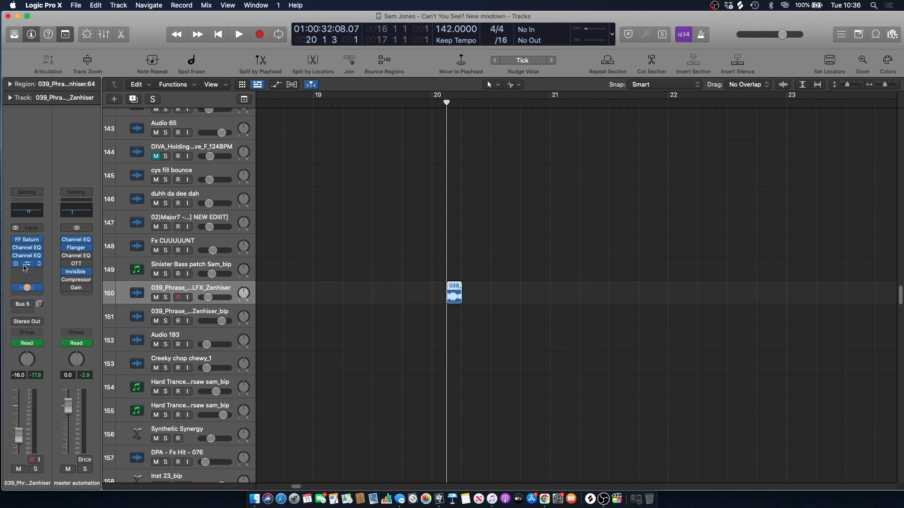
left_click(26, 265)
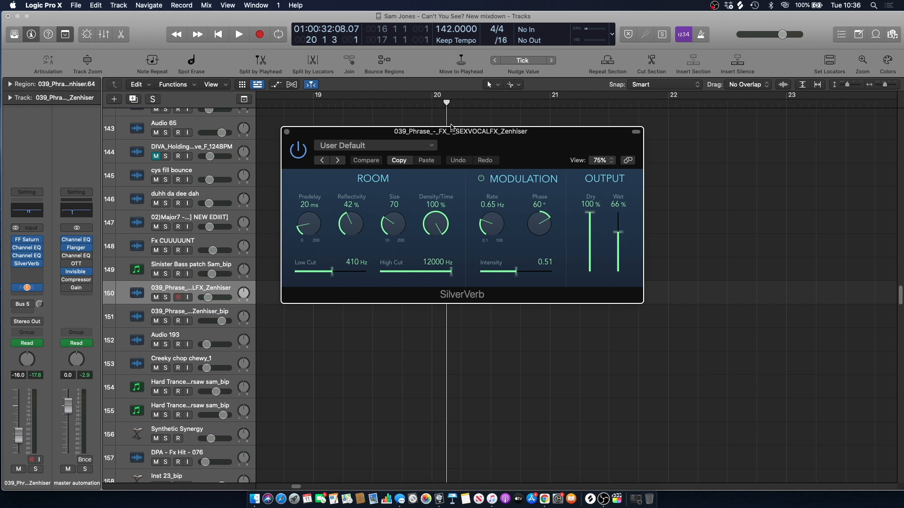
key("space")
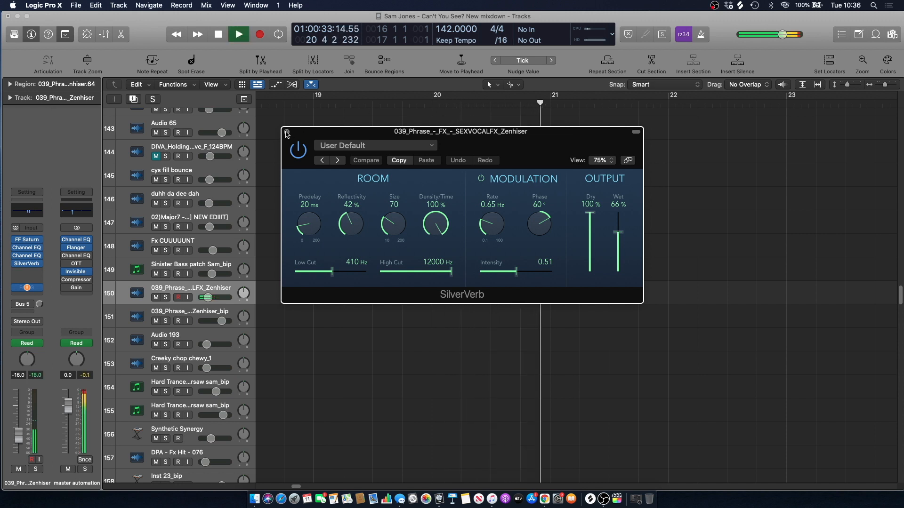
Play the mix from just before bar 20, find the supersaw region on track 170 and place the playhead just ahead of it
left_click(381, 148)
left_click(442, 103)
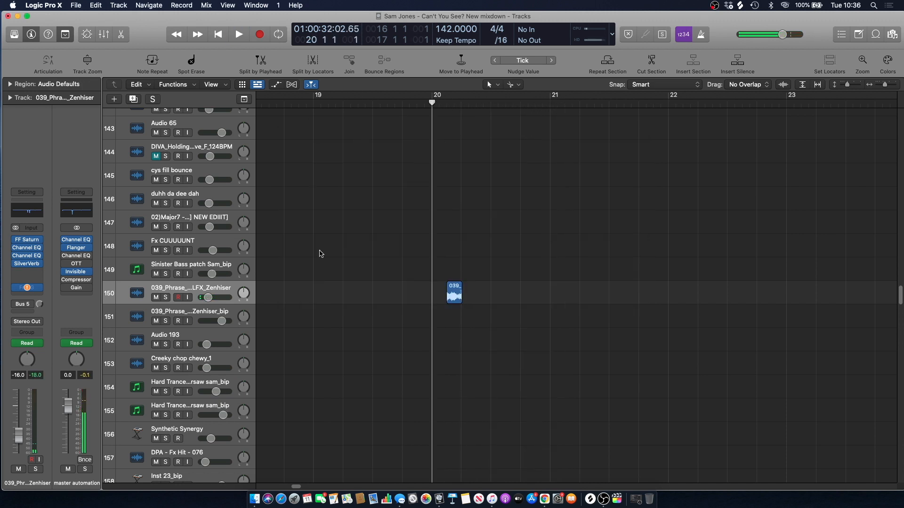
key("super+Left")
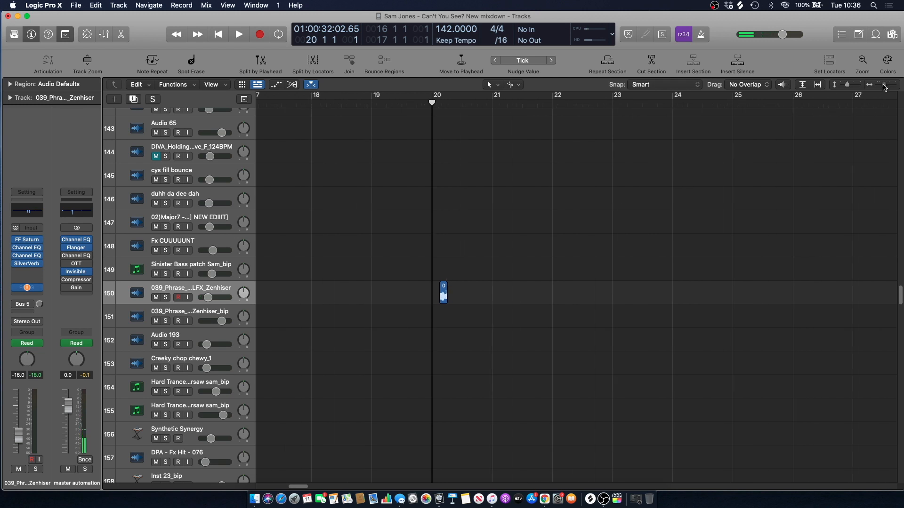
scroll(494, 179, "down", 5)
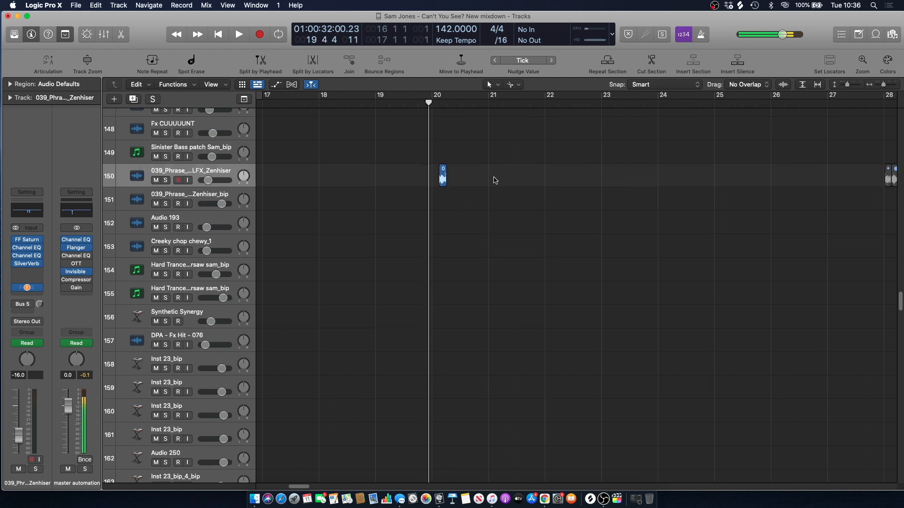
key("space")
scroll(495, 181, "down", 15)
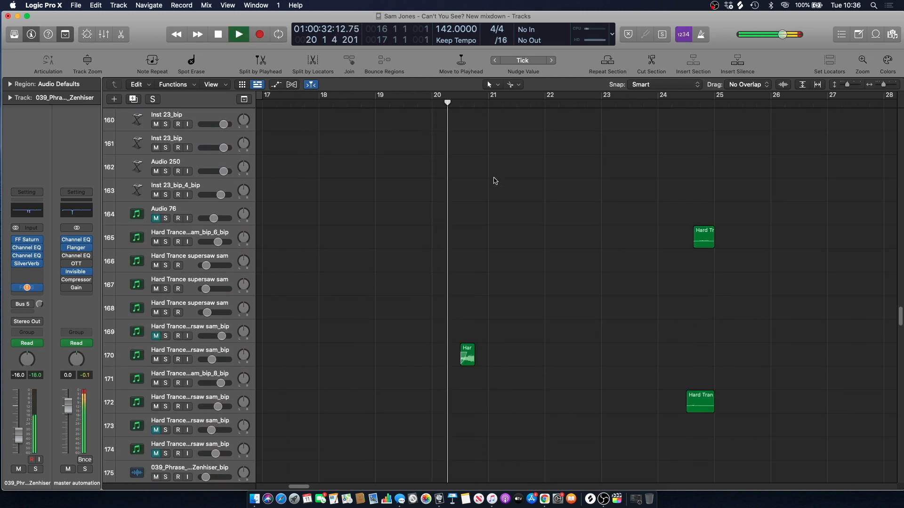
key("space")
left_click(453, 102)
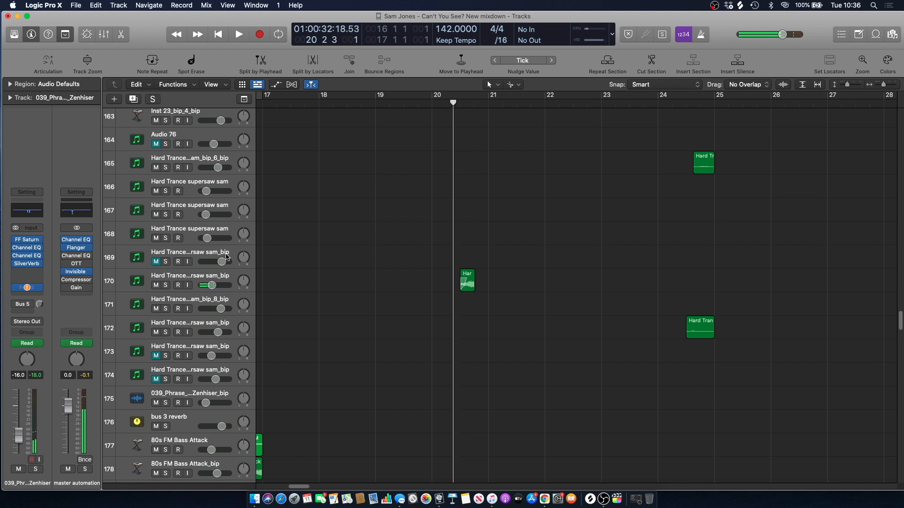
Solo the Hard Trance supersaw on track 170, play its region at bar 20 beat 3 and examine the region's waveform up close
left_click(192, 276)
key("s")
key("space")
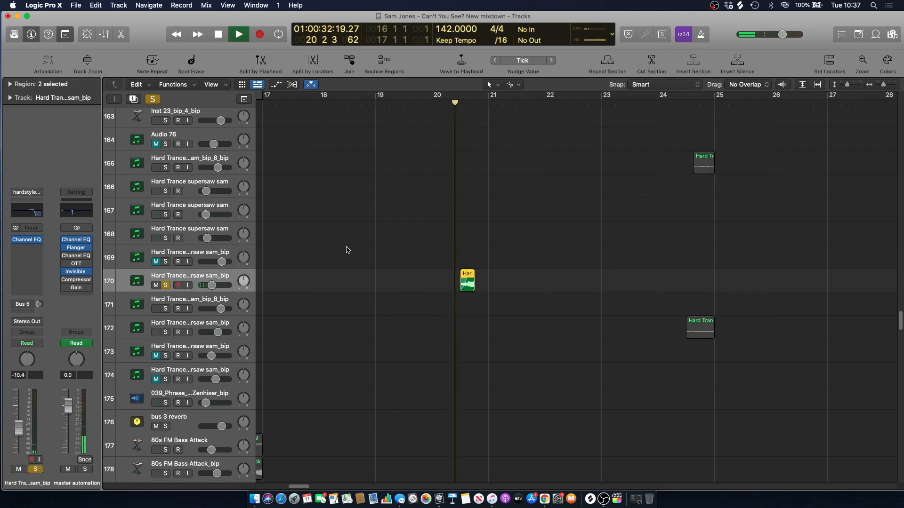
key("space")
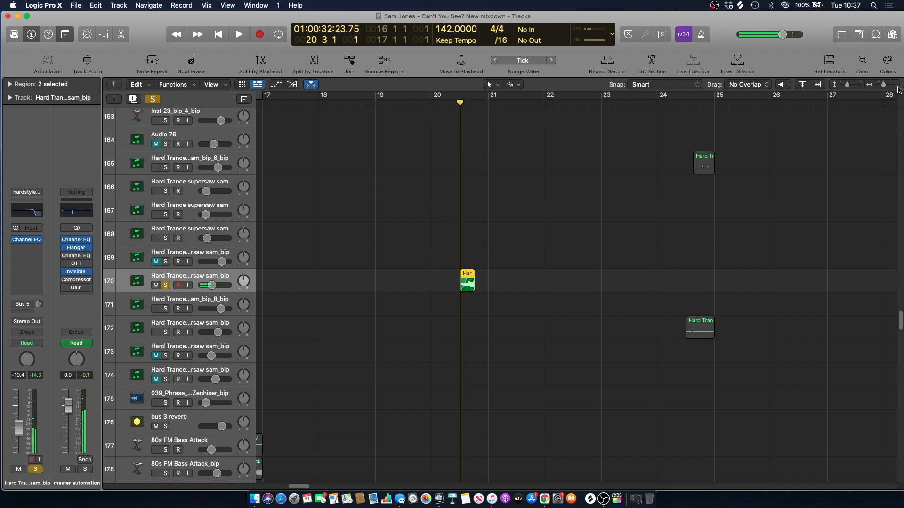
key("super+Right")
key("super+Right")
key("super+Right")
key("super+Right")
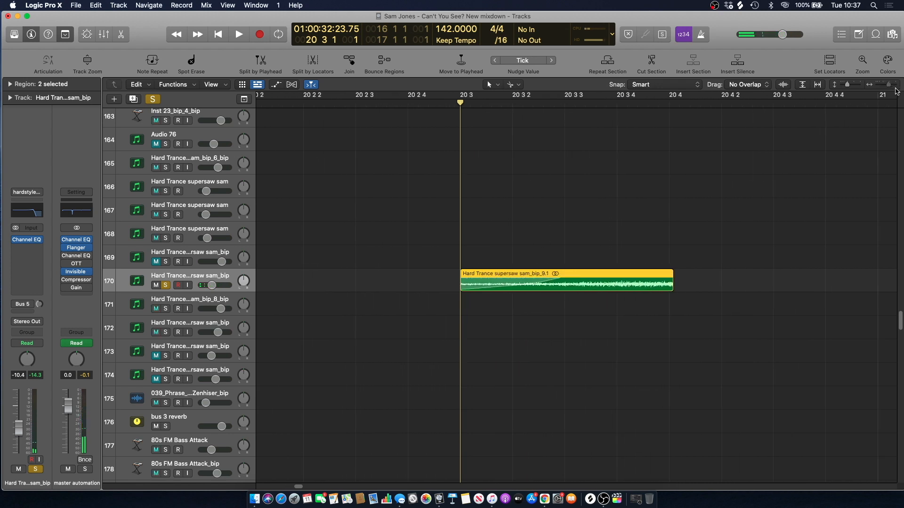
key("super+Left")
key("super+Left")
key("super+Left")
key("super+Left")
left_click(398, 256)
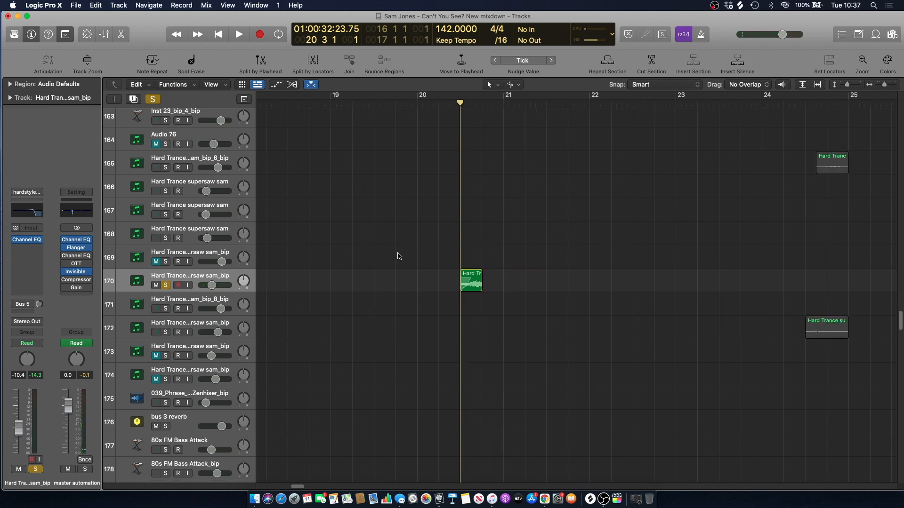
Inspect the Channel EQ on track 170, comparing the soloed sound with the high-cut band off and on
left_click(206, 279)
left_click(24, 212)
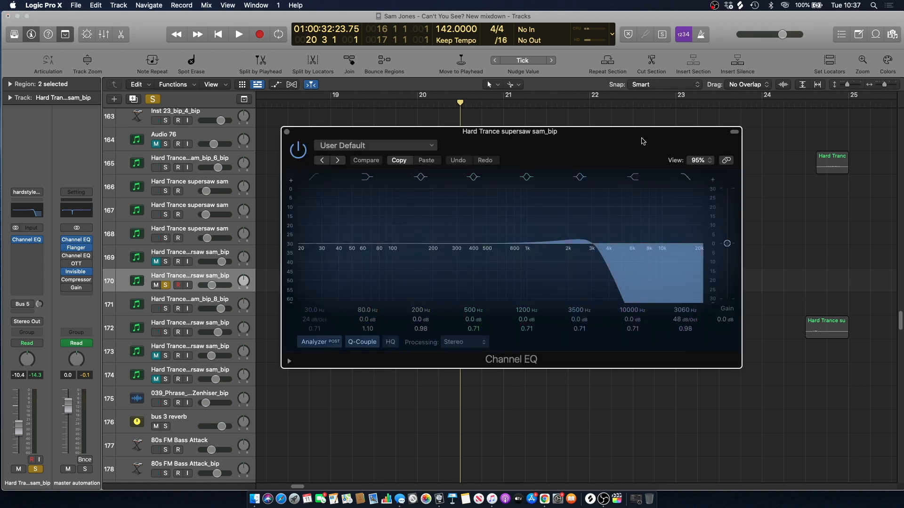
left_click(688, 177)
key("space")
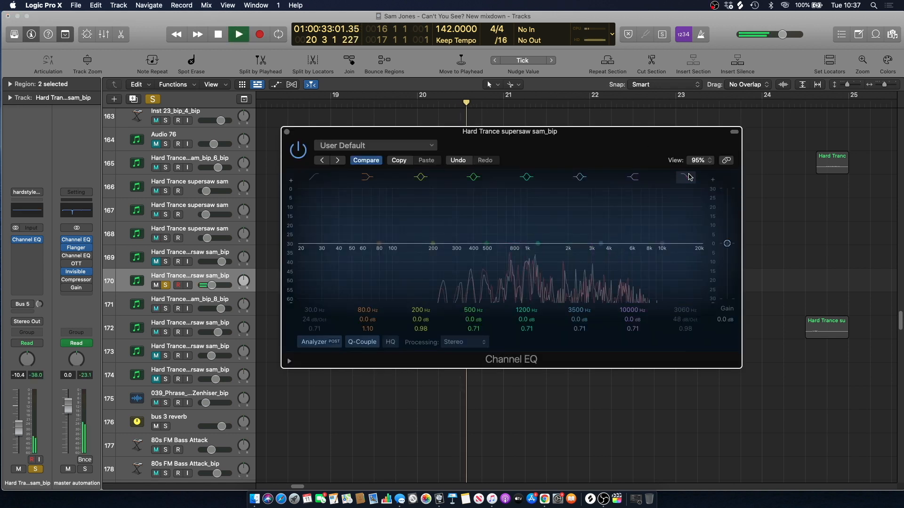
left_click(686, 177)
left_click(461, 109)
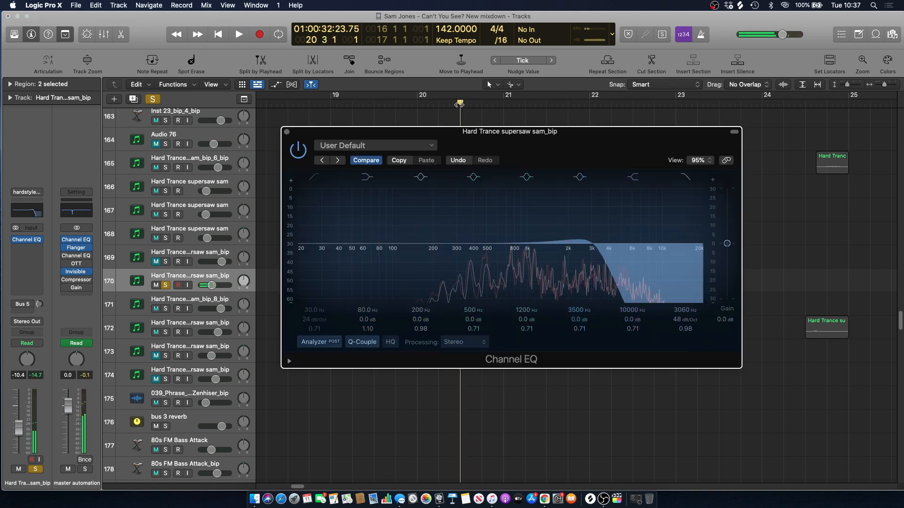
left_click(286, 132)
left_click(363, 159)
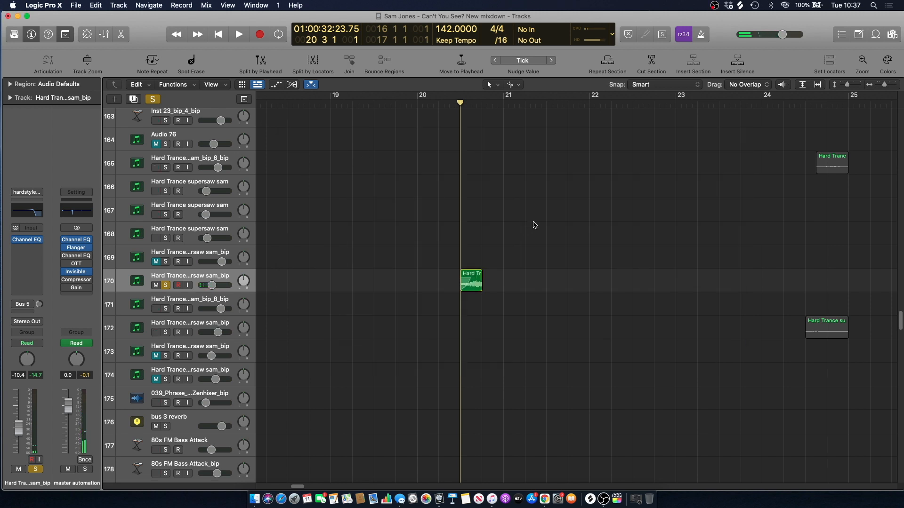
Replay the soloed region on track 170 and check its Channel EQ, channel strip setting and full track name
left_click_drag(884, 85, 886, 89)
key("space")
key("space")
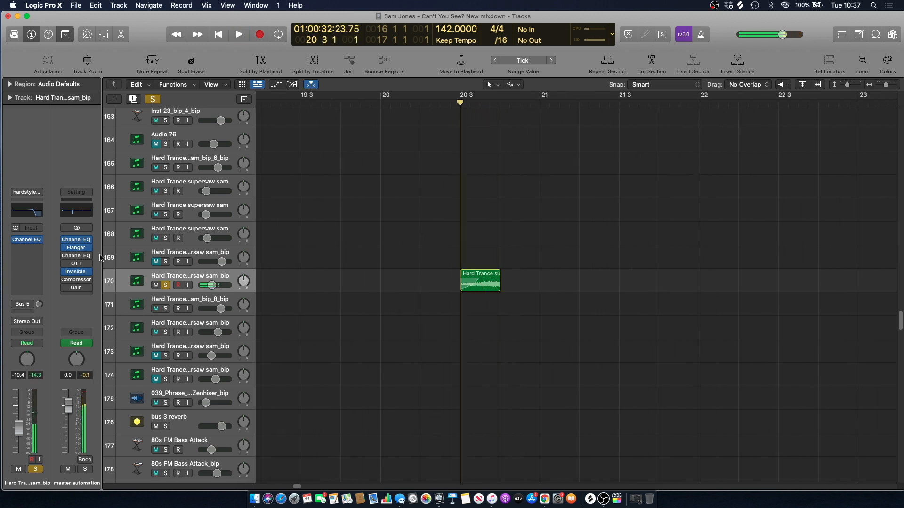
left_click(37, 213)
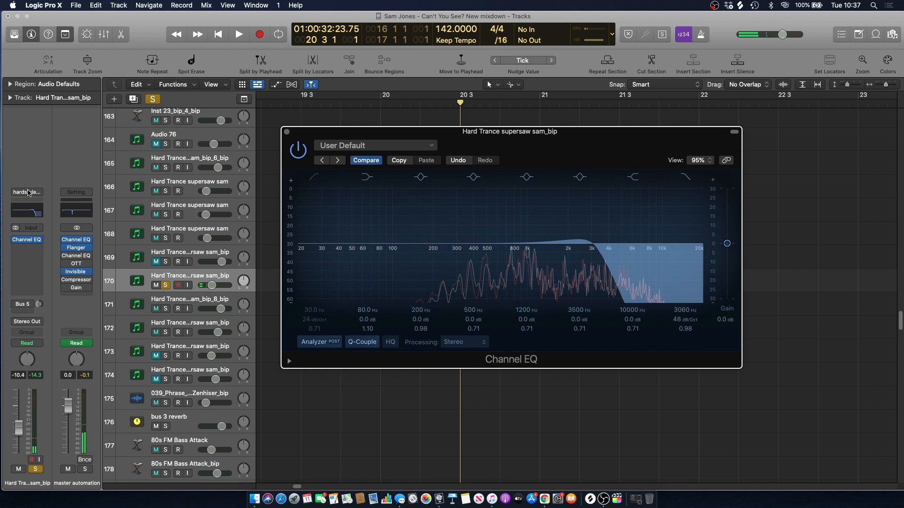
left_click(287, 132)
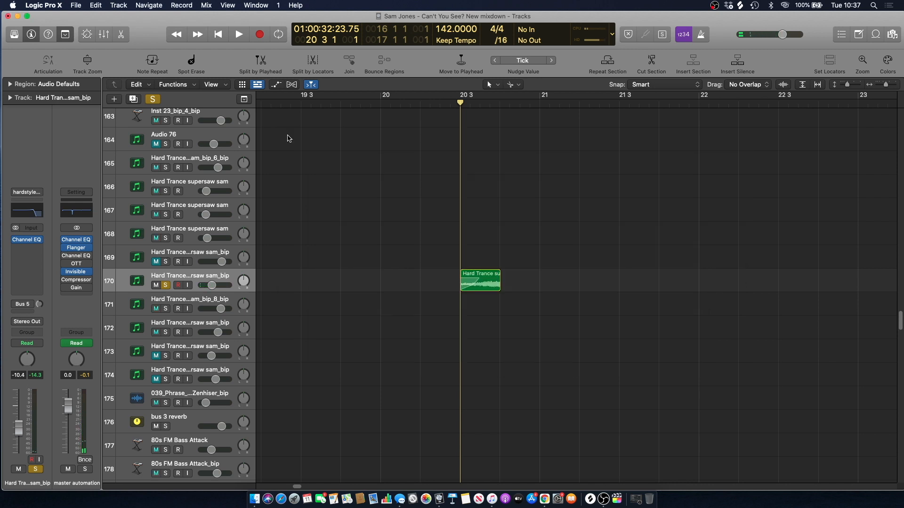
left_click(27, 192)
left_click(34, 176)
double_click(190, 276)
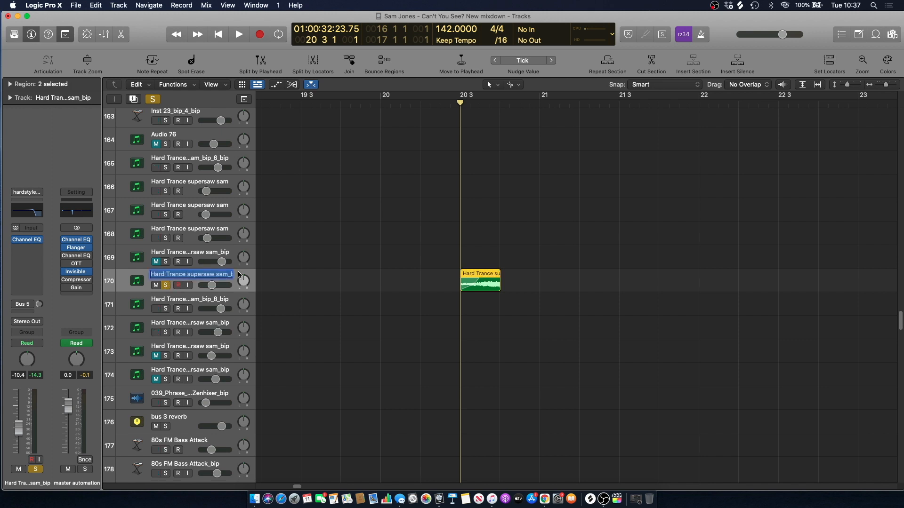
left_click(341, 262)
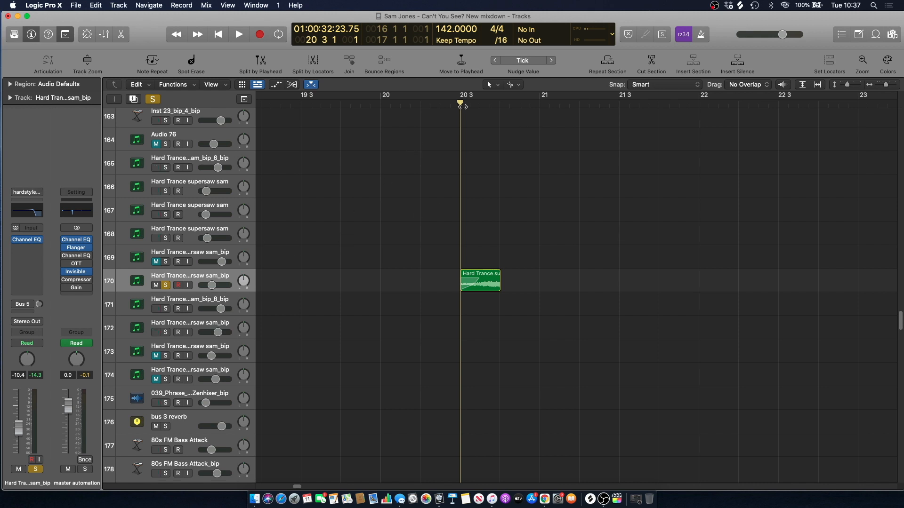
Remove the solo from track 170 and play the full mix from bar 20 beat 2, just before its region
left_click(450, 103)
key("super+Left")
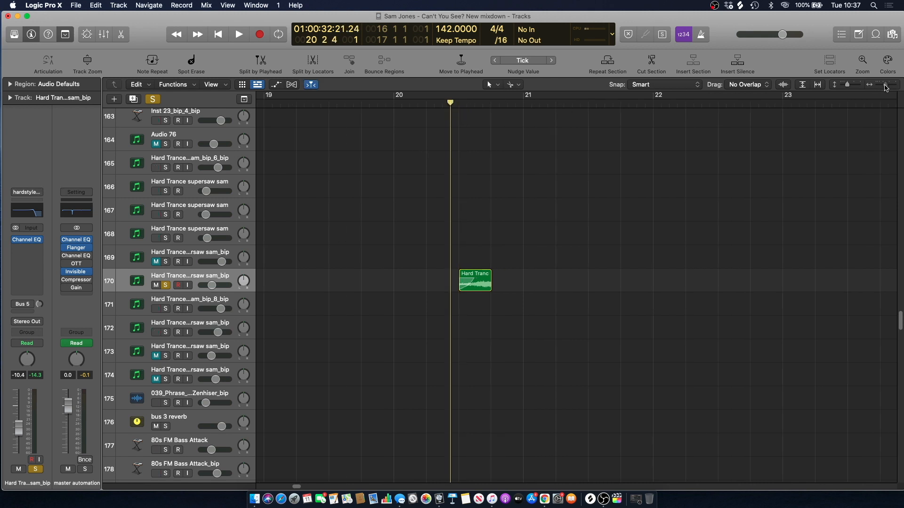
left_click(166, 285)
key("space")
key("space")
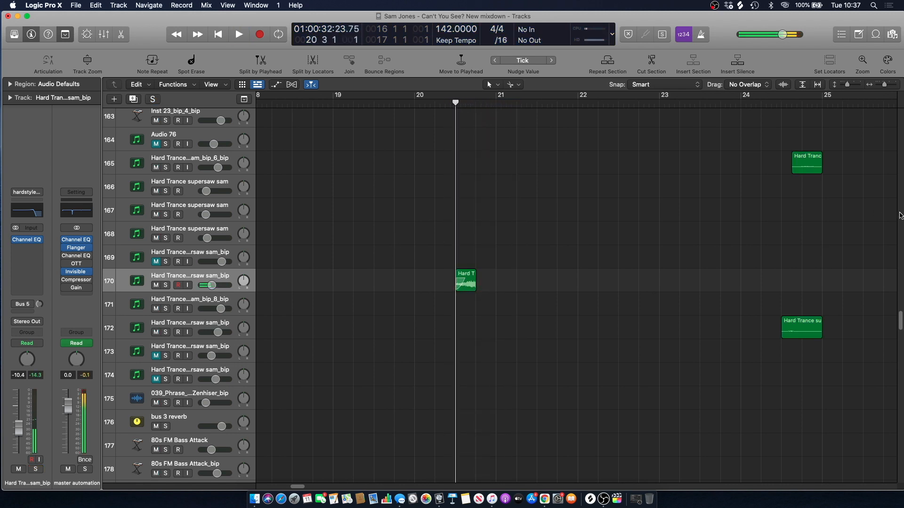
Solo the JK_hardstyle kick note on track 47, play its region at bar 20 beat 4 and remove the solo
left_click_drag(900, 314, 901, 165)
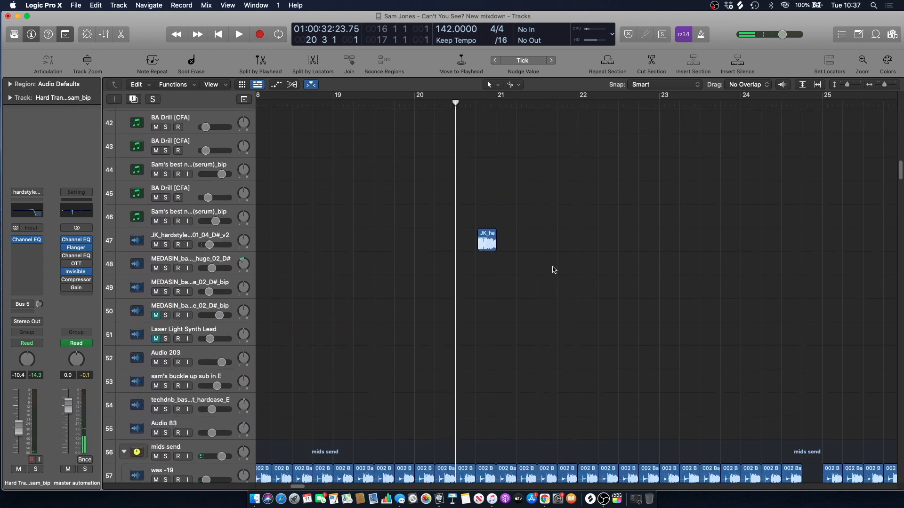
left_click(179, 237)
left_click(166, 245)
key("space")
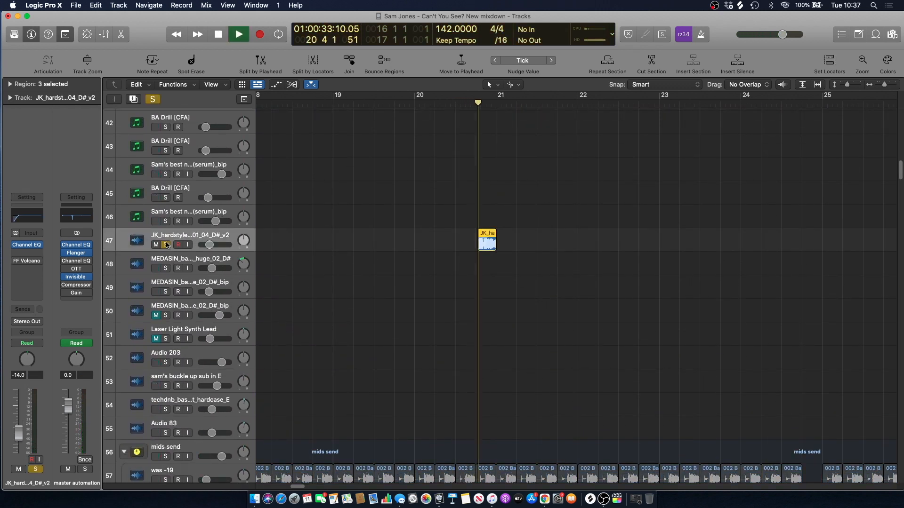
key("space")
left_click(848, 124)
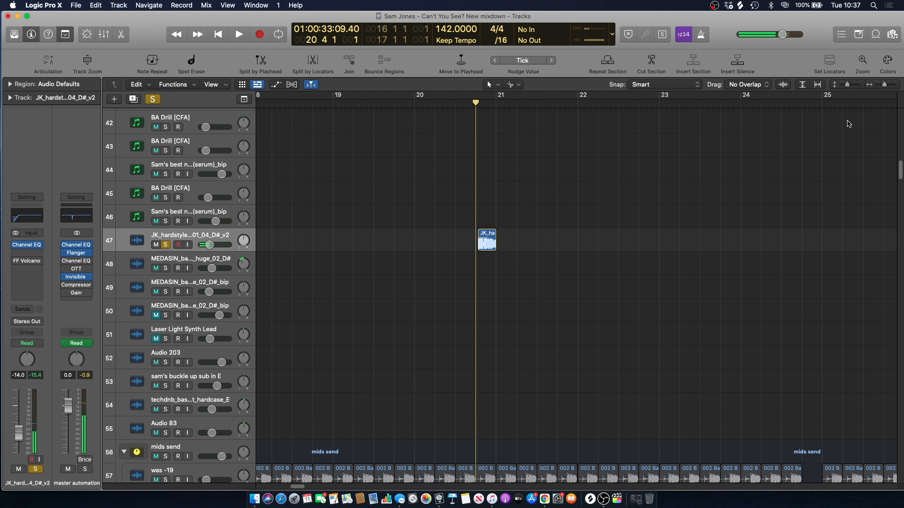
left_click_drag(887, 88, 888, 87)
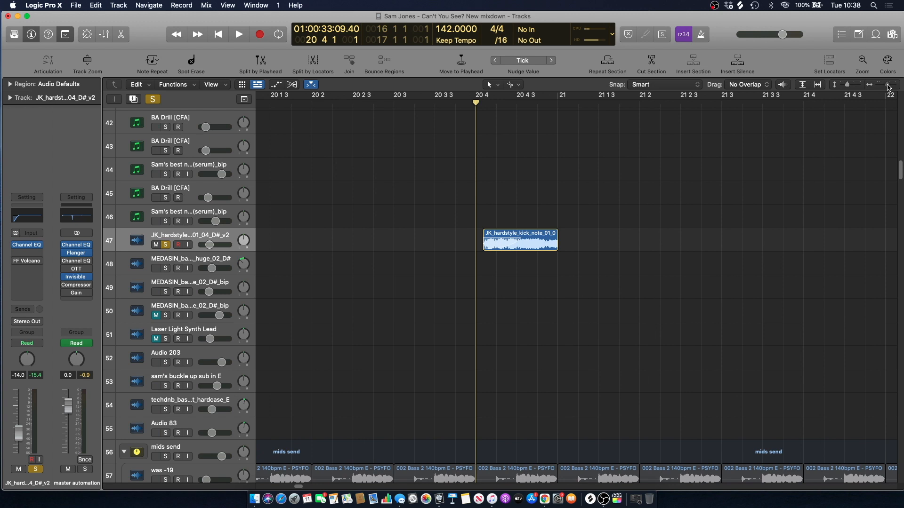
left_click(166, 246)
Solo the DPTE Clap - 025 and Audio 249 clap tracks, play them from bar 20 beat 4 and clear the solos
scroll(612, 128, "up", 5)
left_click_drag(900, 162, 887, 148)
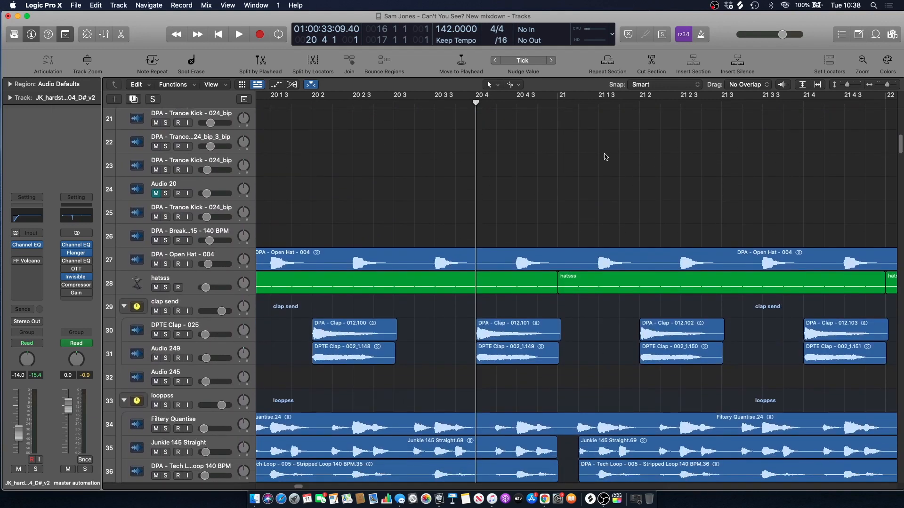
left_click_drag(886, 85, 883, 84)
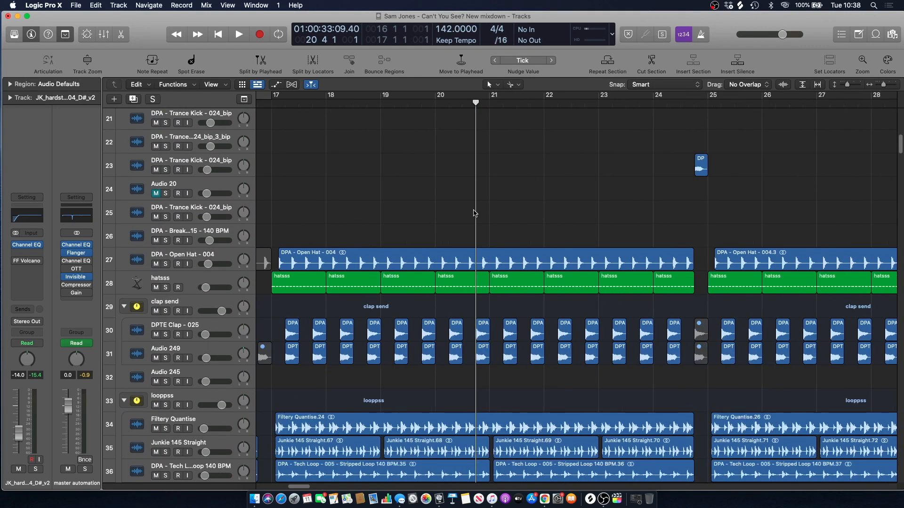
left_click(165, 334)
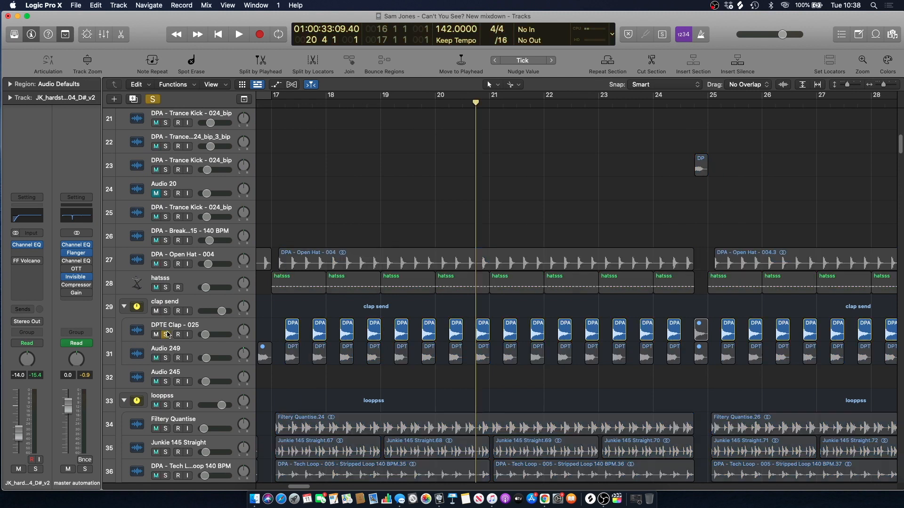
key("space")
left_click(165, 358)
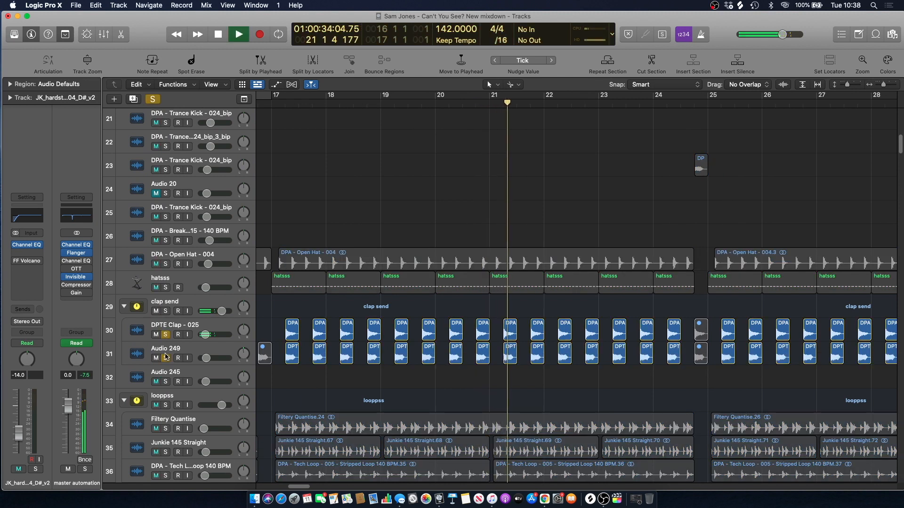
key("space")
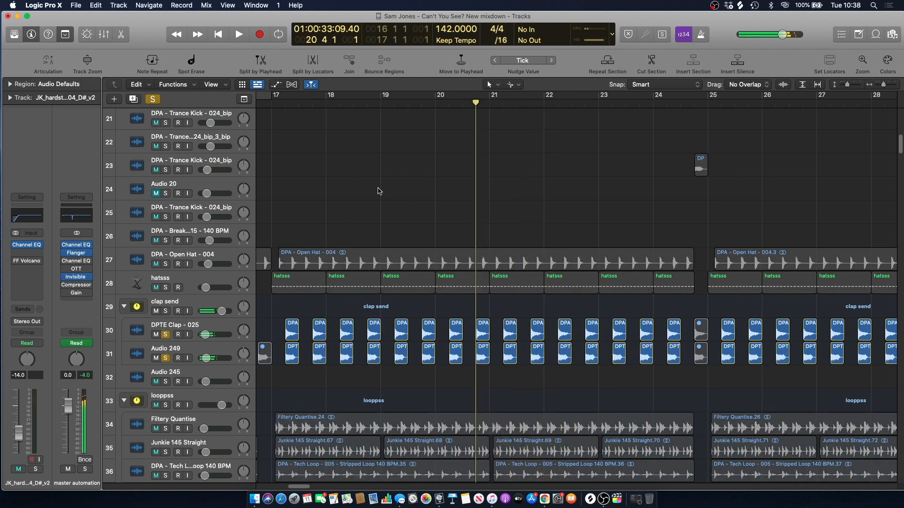
left_click(152, 99)
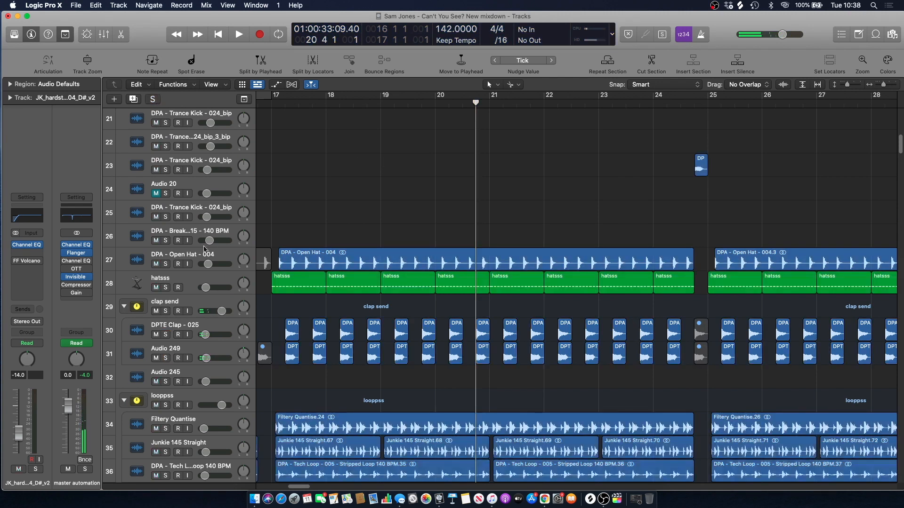
Solo the DPA - Open Hat - 004 on track 27, play it from bar 20 beat 4 and remove the solo
left_click(165, 264)
key("space")
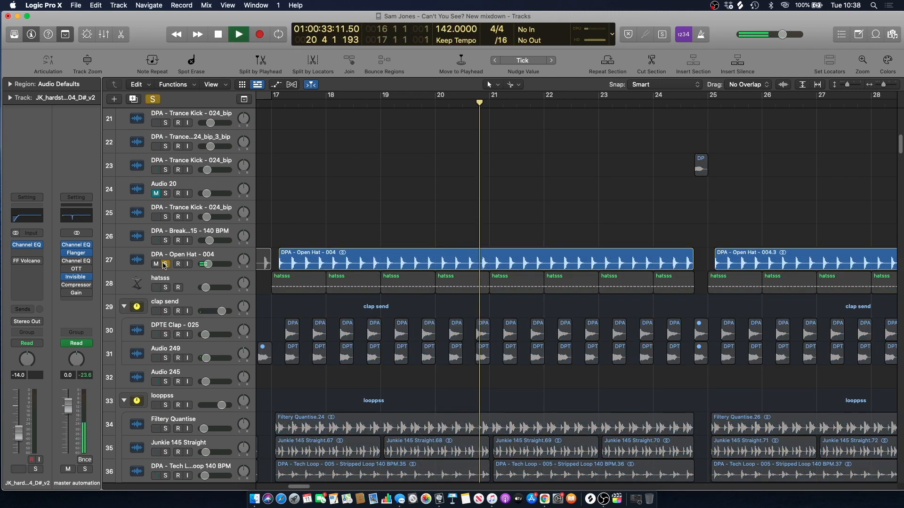
key("space")
left_click(165, 264)
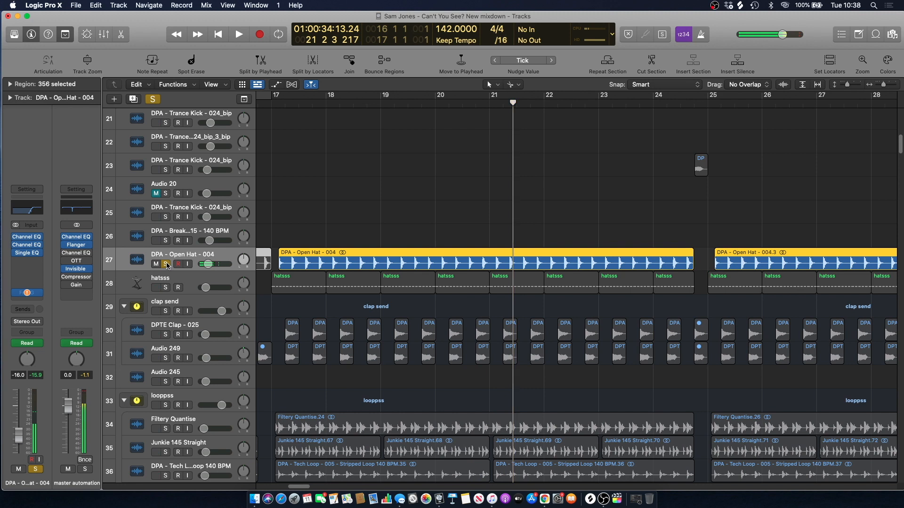
left_click(287, 190)
Set a cycle range from bar 17 to bar 20 beat 2 and start looping the full mix from bar 17
left_click(269, 100)
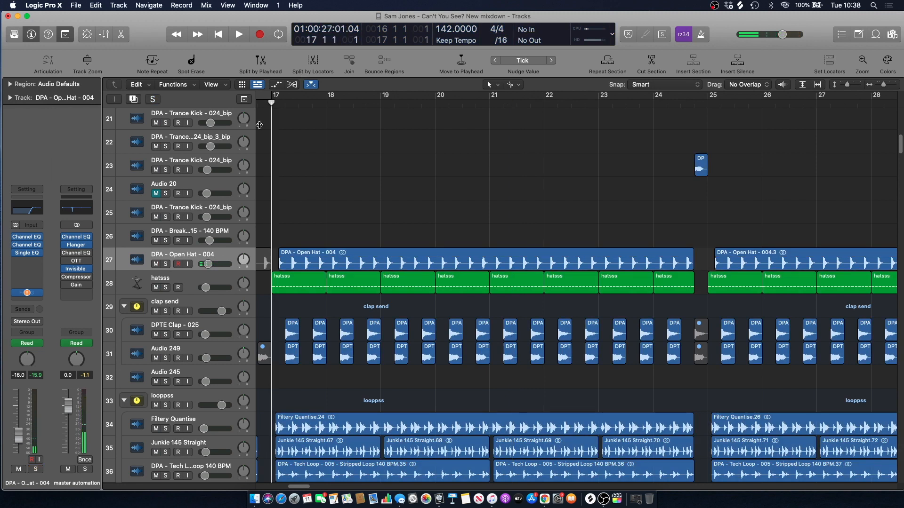
left_click_drag(272, 99, 455, 97)
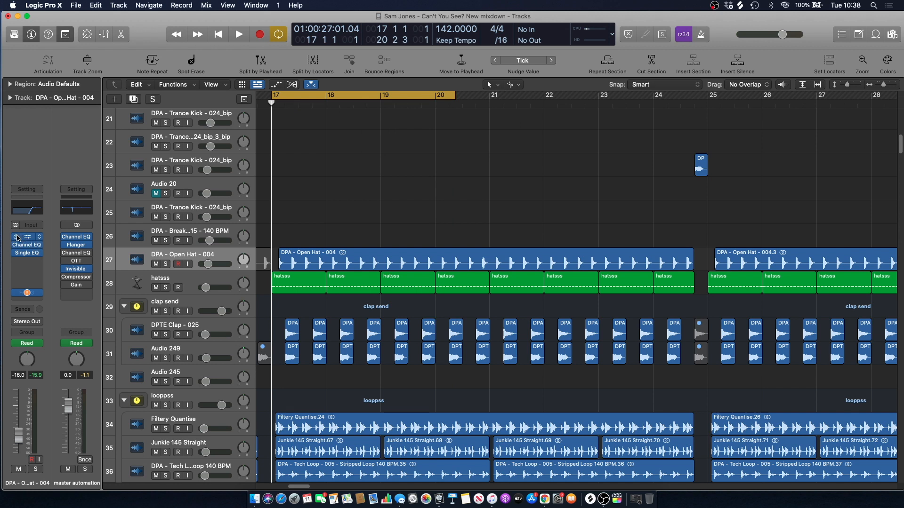
key("space")
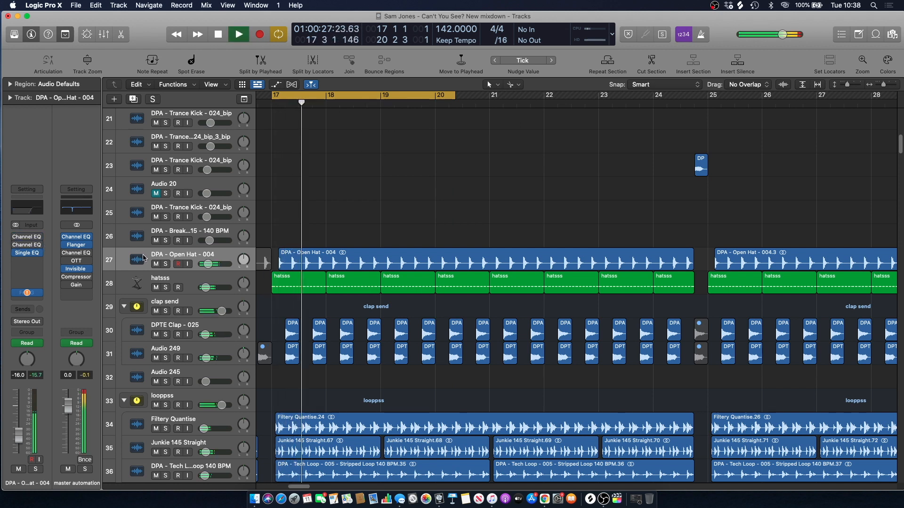
Solo the DPA - Open Hat - 004 track, stop playback and enable its two Channel EQ plug-ins
left_click(166, 264)
key("space")
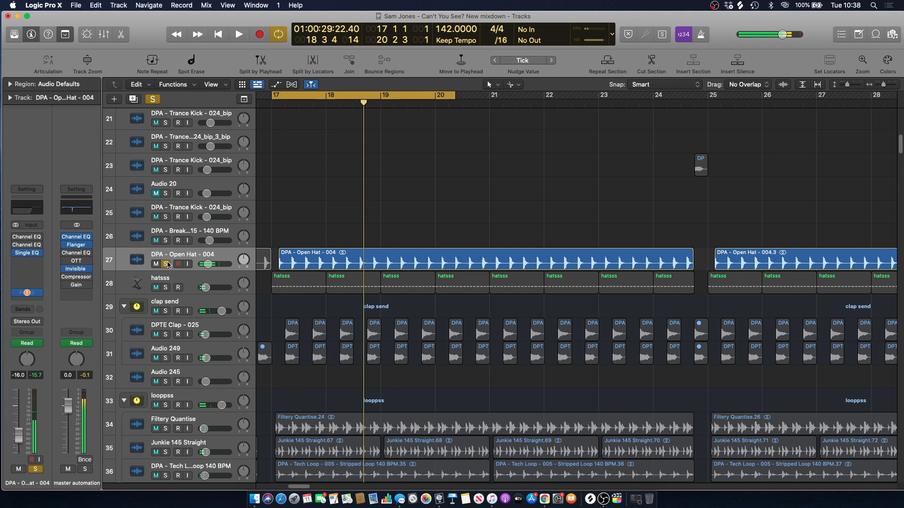
left_click(15, 236)
left_click(14, 245)
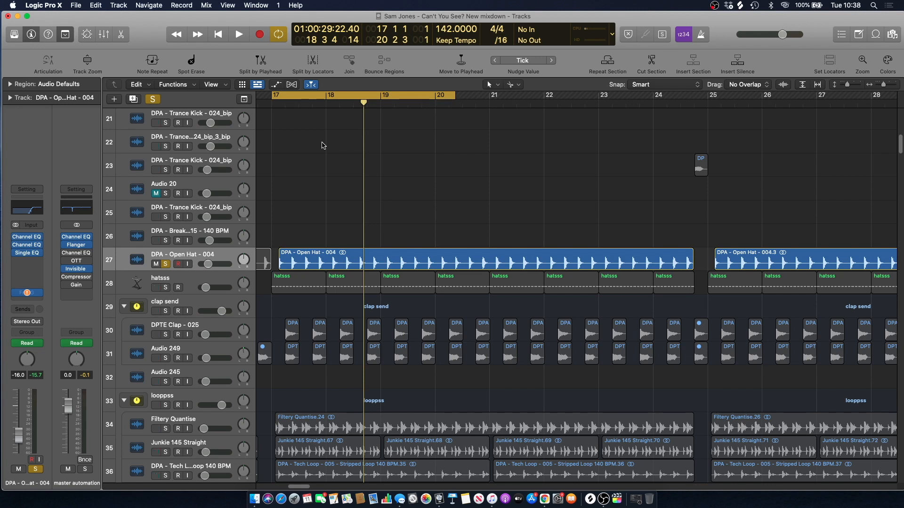
Open the open hat's Channel EQ, play the soloed track from bar 17, close the EQ and clear the solo
left_click(29, 202)
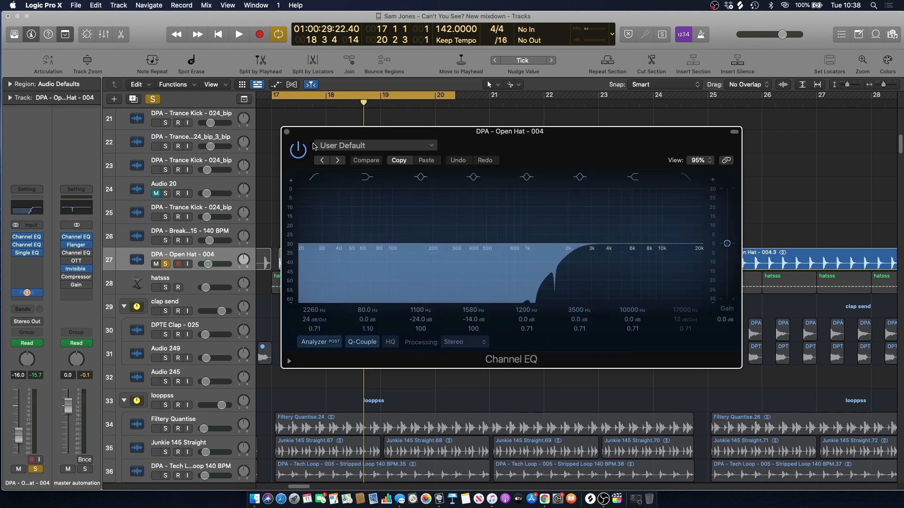
key("space")
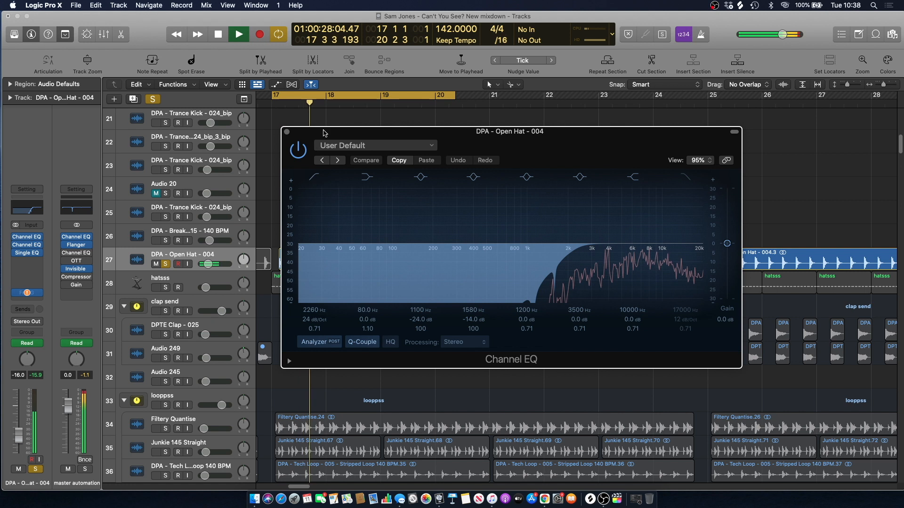
left_click(286, 133)
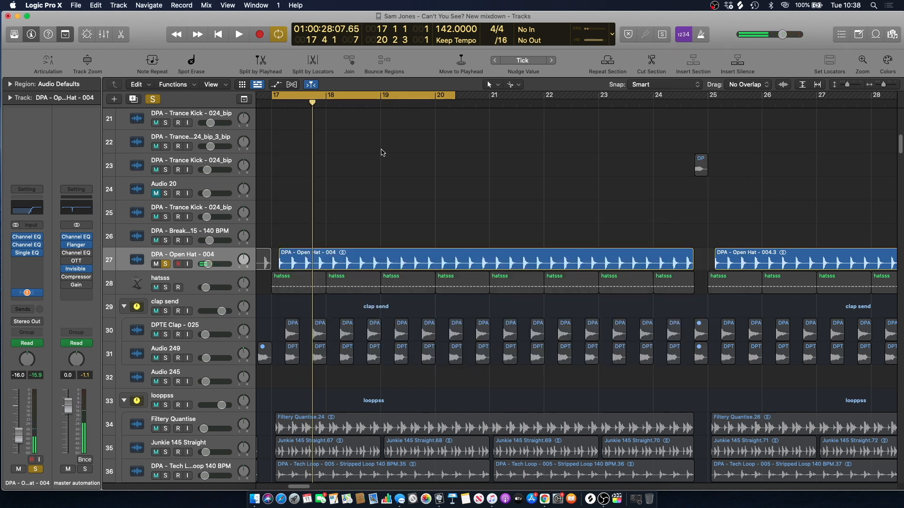
left_click(156, 99)
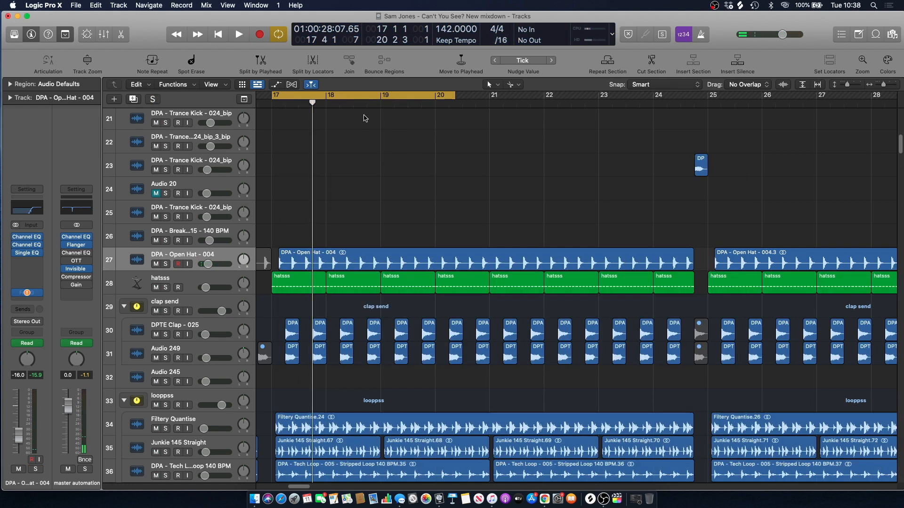
Turn off the cycle range, move the playhead to bar 16 beat 4 and review the open hat's Channel EQ curve once more
left_click(346, 96)
key("comma")
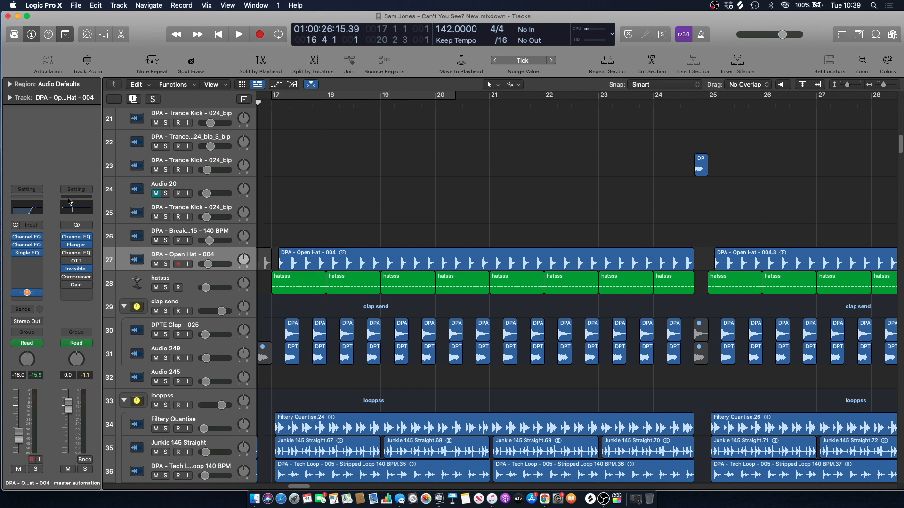
left_click(28, 208)
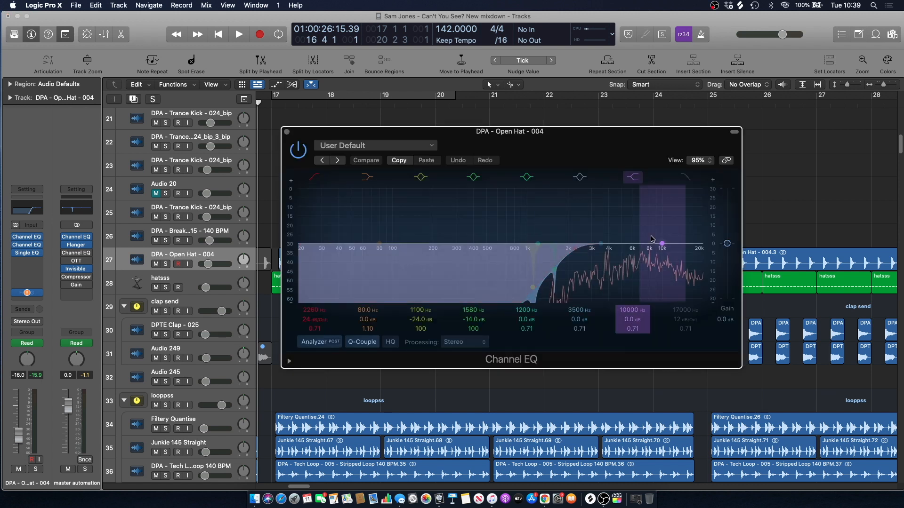
left_click(286, 132)
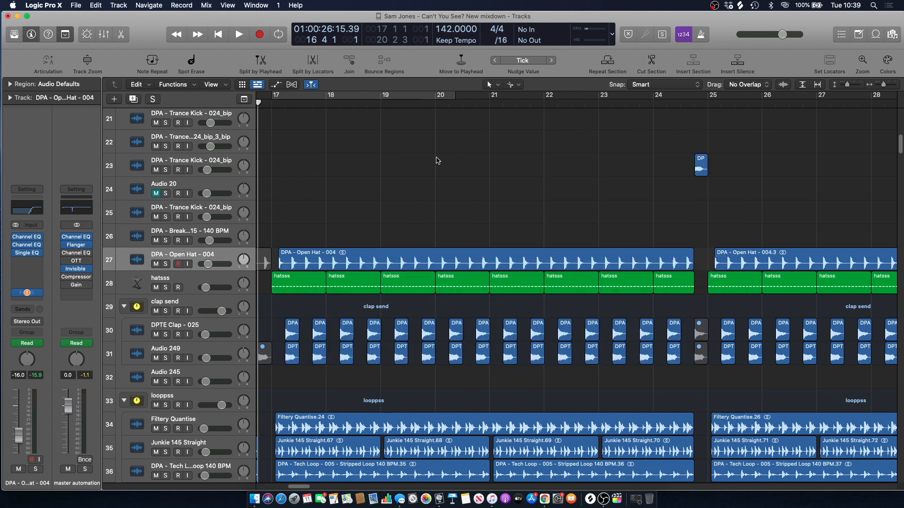
Play the full mix from bar 16 beat 4 to bar 25, following the drums, claps and loops
key("space")
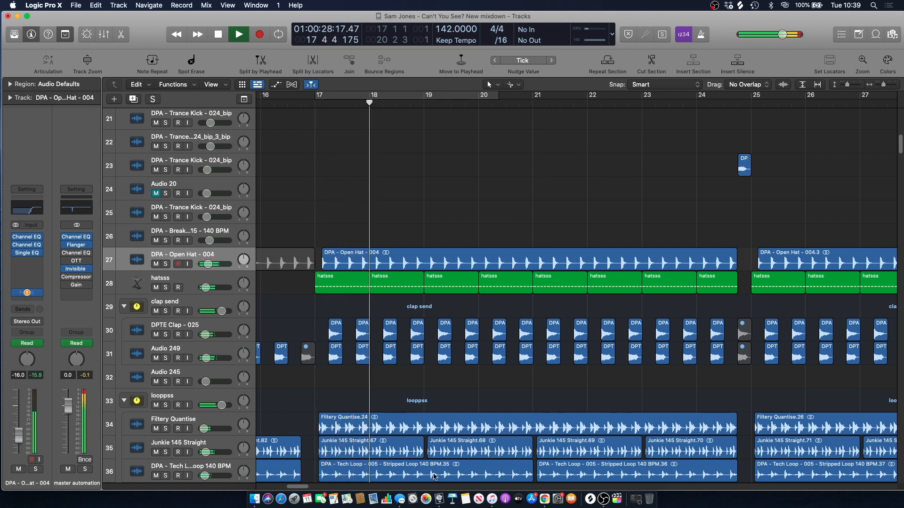
left_click_drag(301, 488, 308, 487)
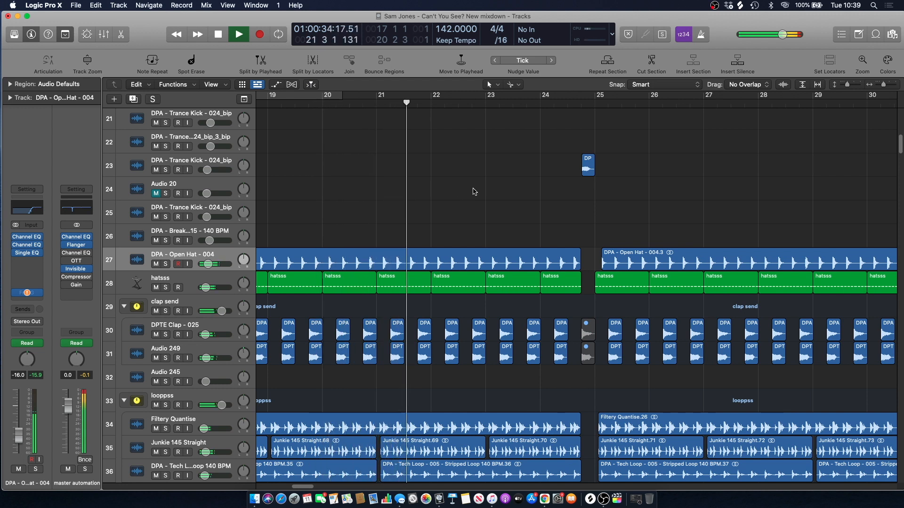
scroll(474, 191, "down", 3)
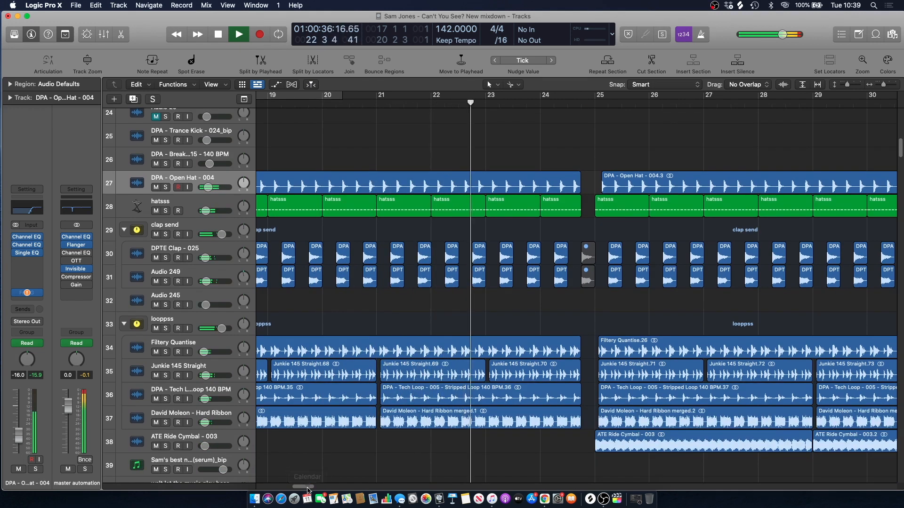
scroll(508, 179, "right", 3)
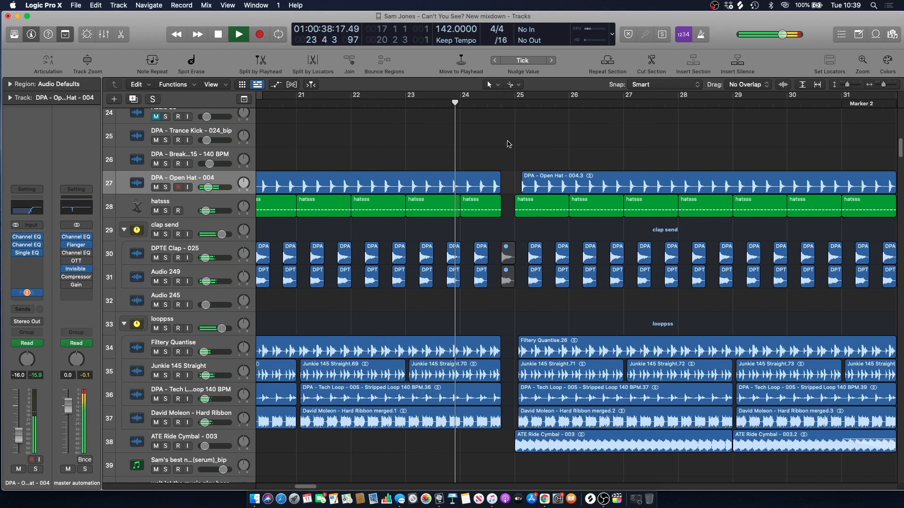
key("space")
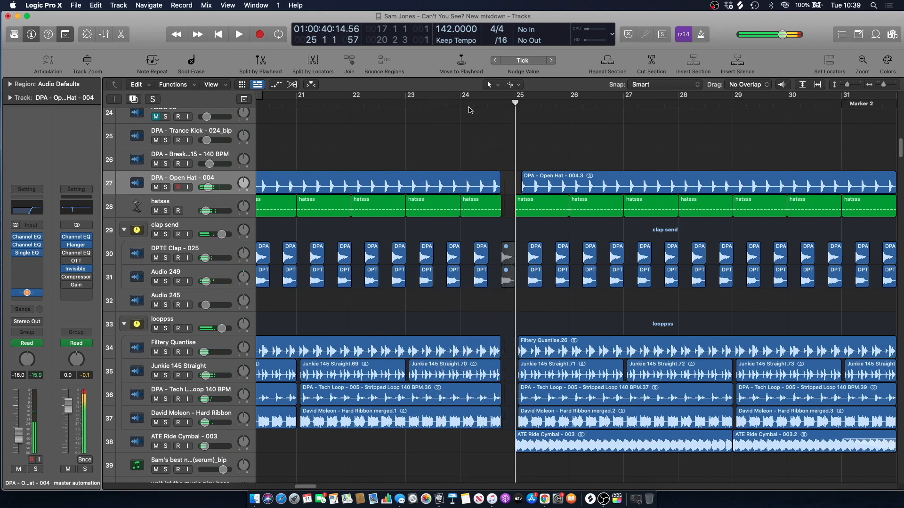
Solo the Hard Trance supersaw bounces on tracks 165 and 172 and play their regions from bar 24 beat 3
left_click_drag(899, 151, 900, 322)
scroll(607, 198, "up", 5)
left_click(482, 106)
left_click(166, 441)
left_click(166, 277)
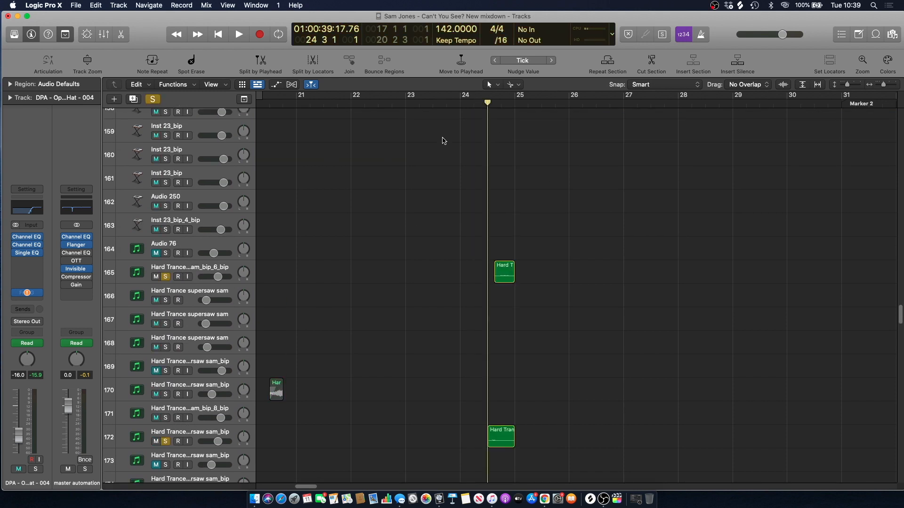
left_click(480, 106)
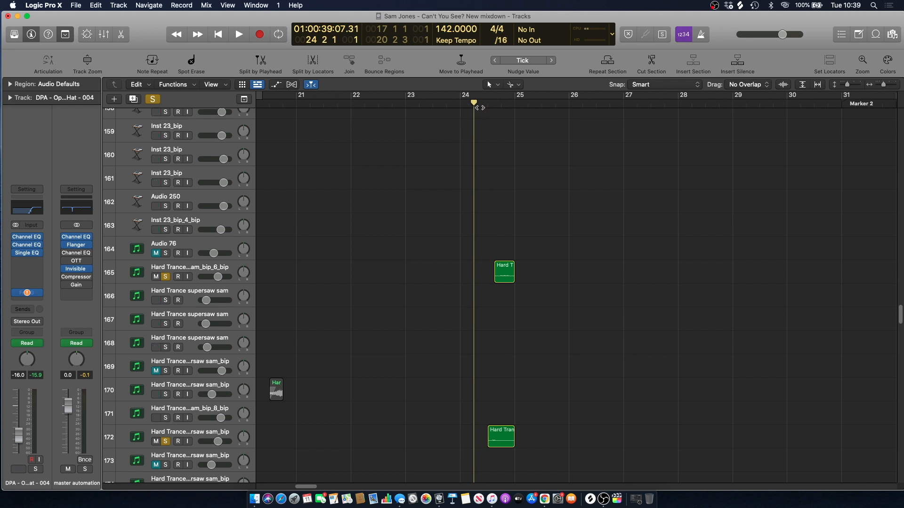
key("space")
key("space")
key("space")
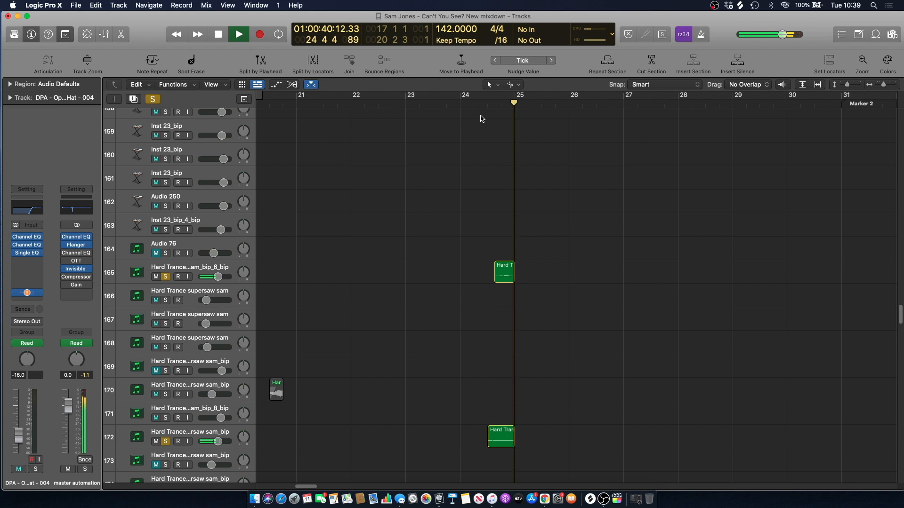
key("space")
Select the supersaw regions near bar 24 beat 3 and show track 172's channel strip
left_click(502, 435)
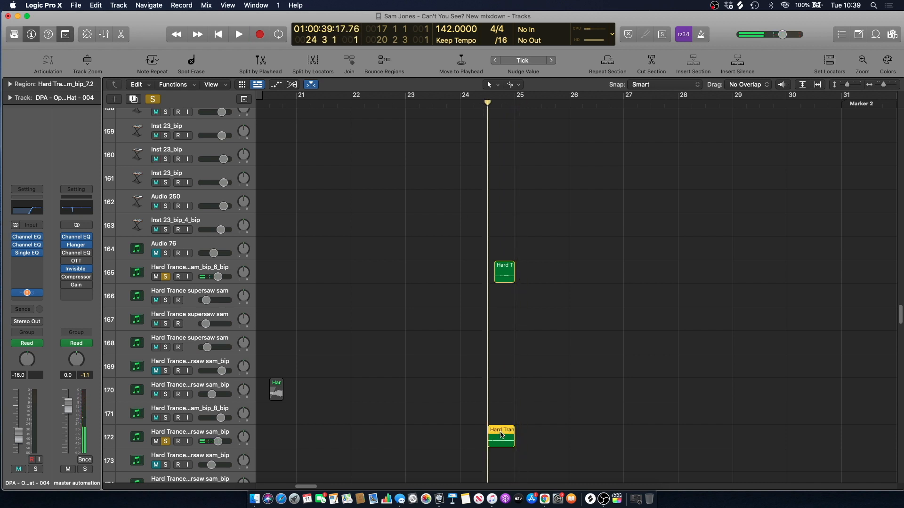
left_click(490, 222)
left_click(500, 273)
left_click(494, 440)
left_click(198, 437)
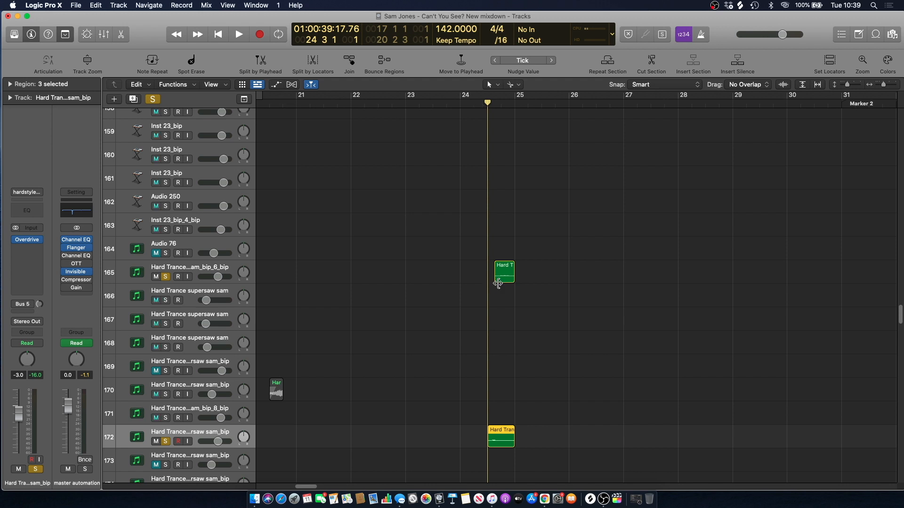
Select the region on track 172, replay both soloed supersaw hits from bar 24 beat 3 and clear the solos
scroll(478, 331, "down", 2)
left_click_drag(438, 347, 534, 407)
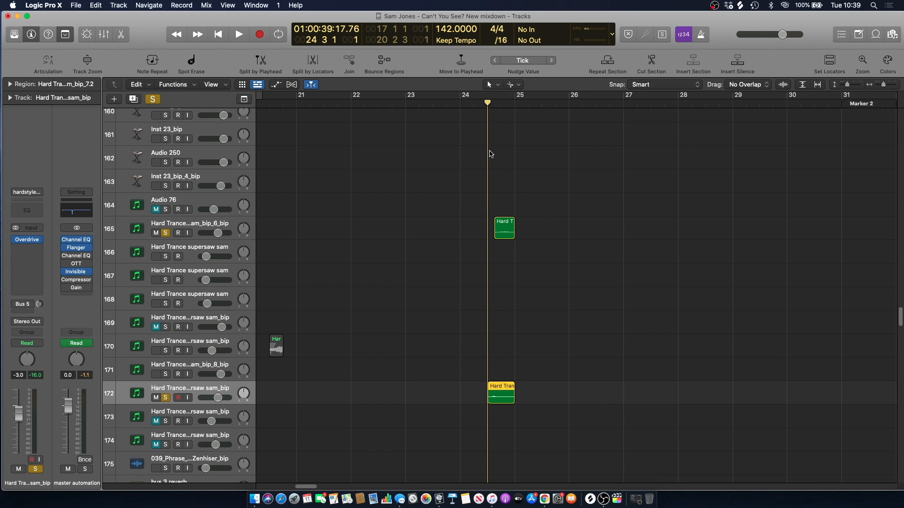
key("space")
key("space")
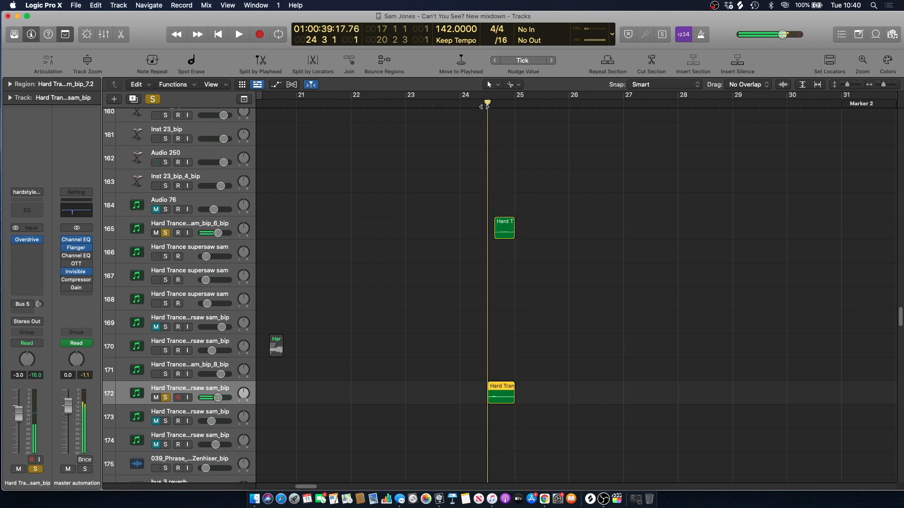
left_click(156, 99)
Play the full mix from bar 23 beat 3 into bar 24
left_click(433, 104)
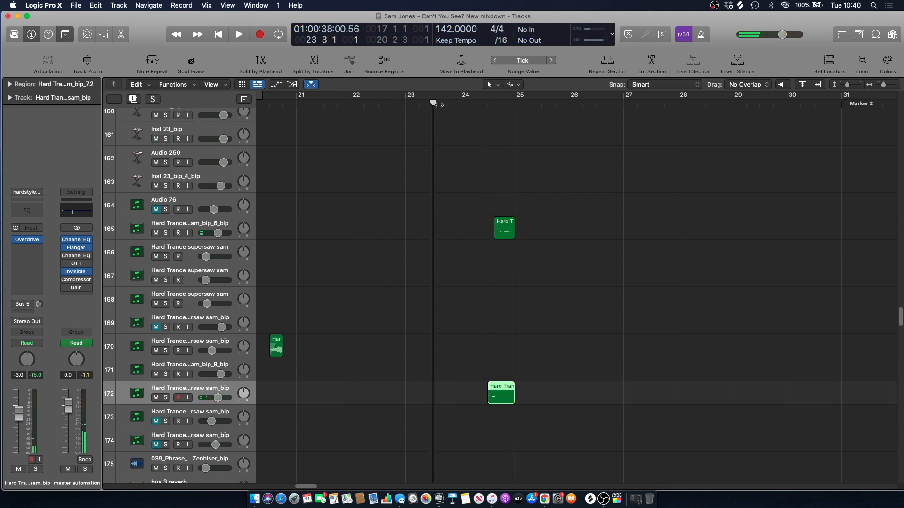
left_click_drag(900, 319, 893, 118)
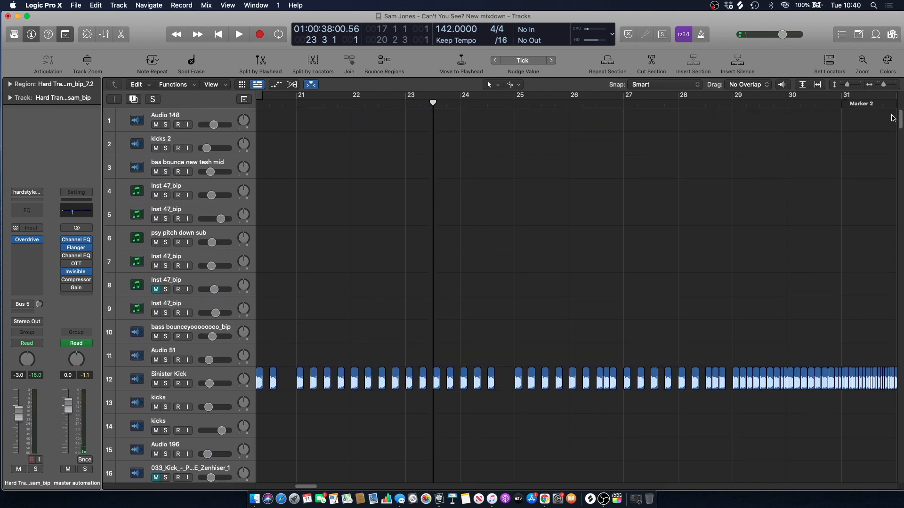
key("space")
scroll(509, 306, "down", 15)
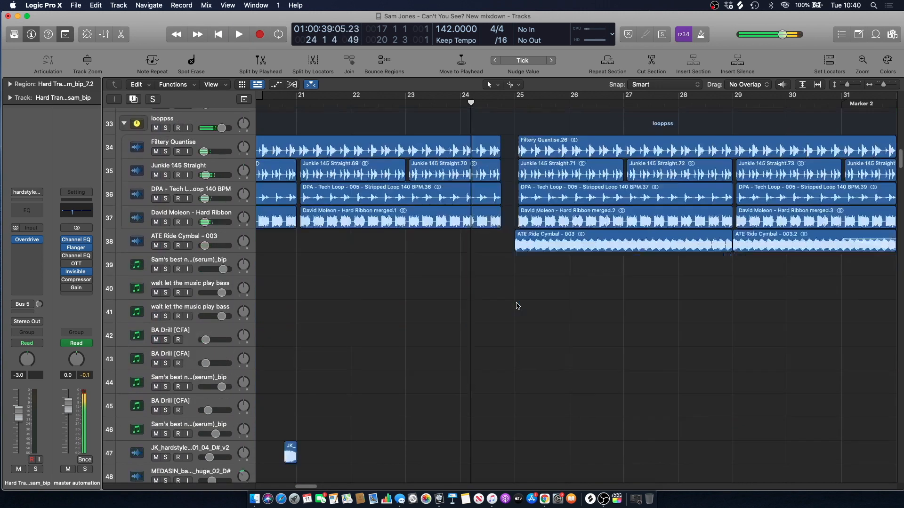
Solo the shiny_disco_balls_vox and shiny_disco_balls_vox_bip tracks and start playing them from bar 24 beat 1
scroll(518, 306, "down", 3)
left_click_drag(899, 164, 869, 205)
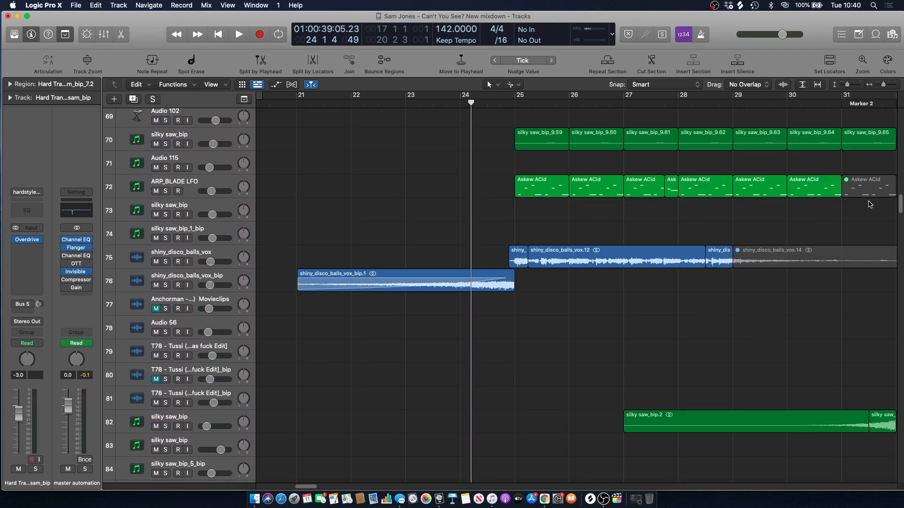
left_click(310, 230)
scroll(319, 229, "up", 3)
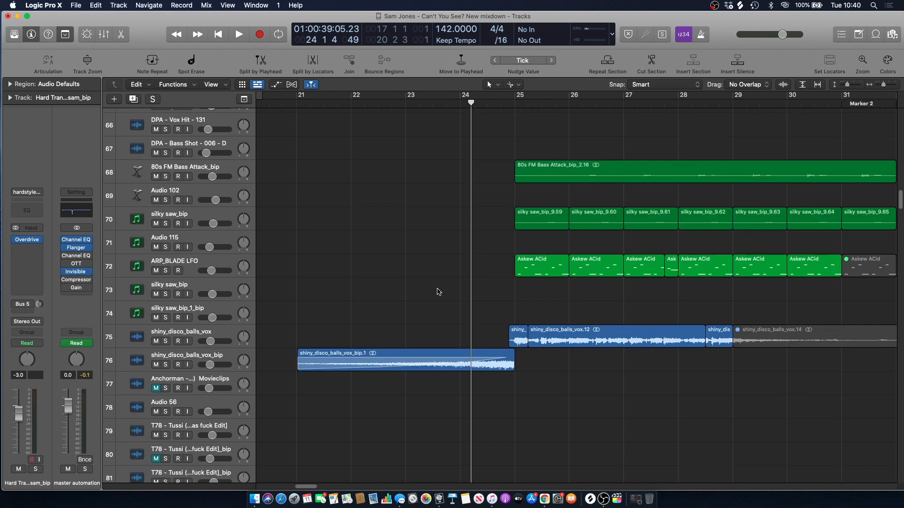
left_click(166, 365)
left_click(165, 341)
key("space")
Show the channel strips of the two soloed vocal tracks during playback, follow the vocals past bar 28 and stop
left_click(197, 360)
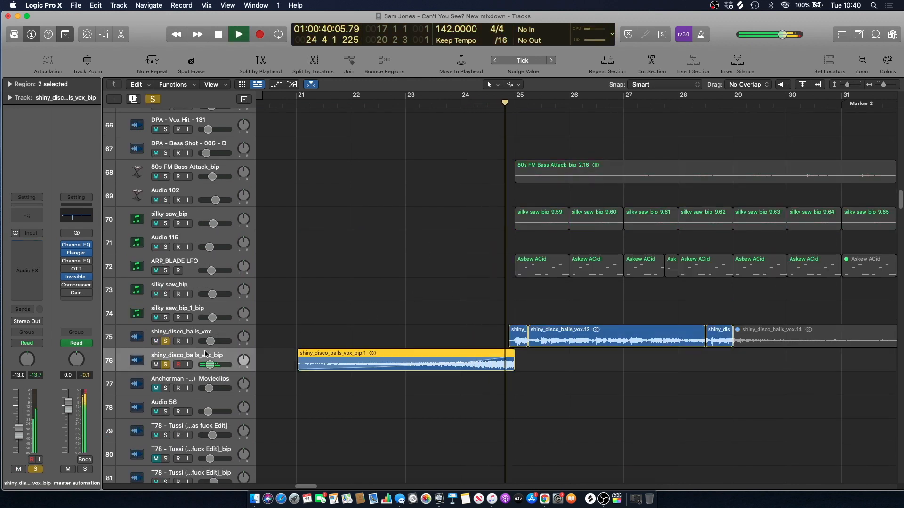
left_click(201, 335)
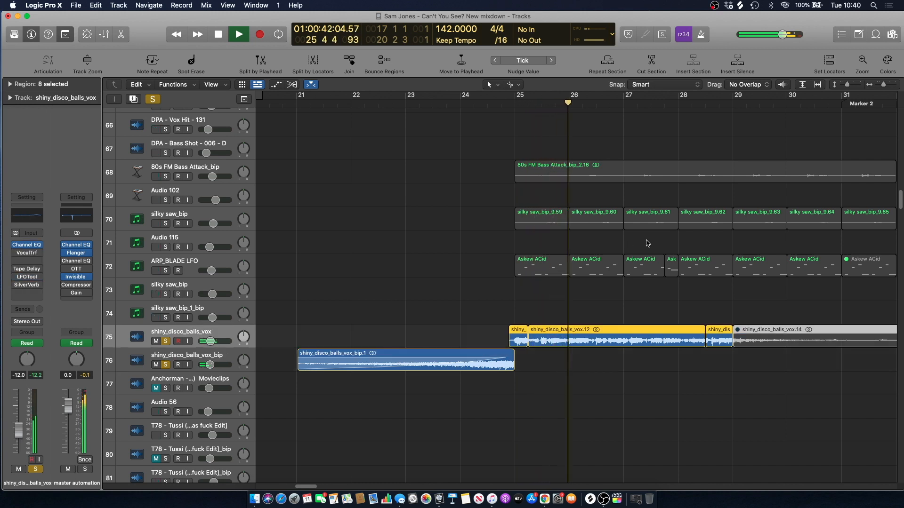
left_click_drag(884, 85, 881, 87)
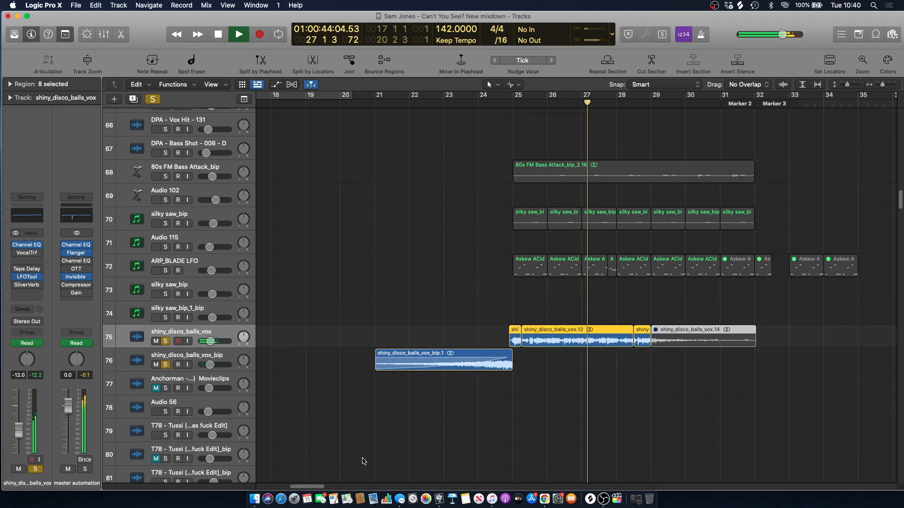
scroll(379, 252, "right", 3)
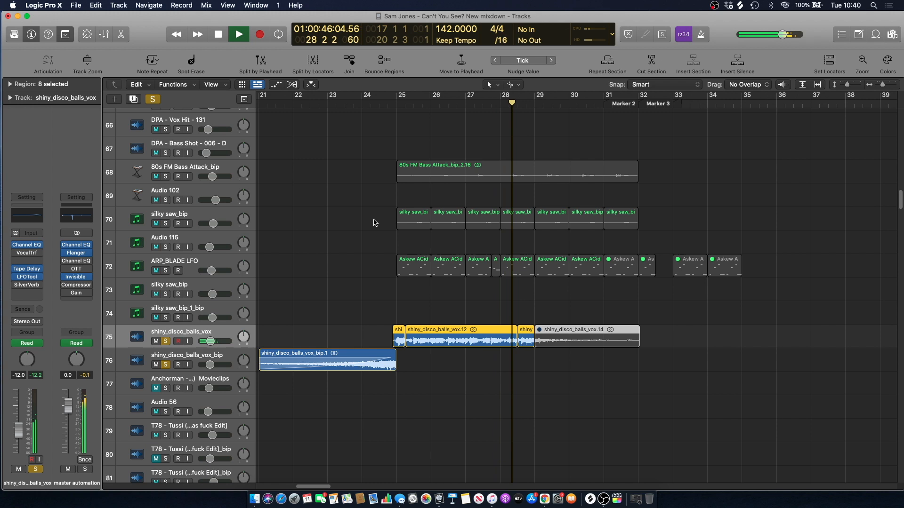
key("space")
Move the playhead to bar 24 beat 2, clear the solos and solo only shiny_disco_balls_vox on track 75
left_click(379, 104)
key("ctrl+alt+super+s")
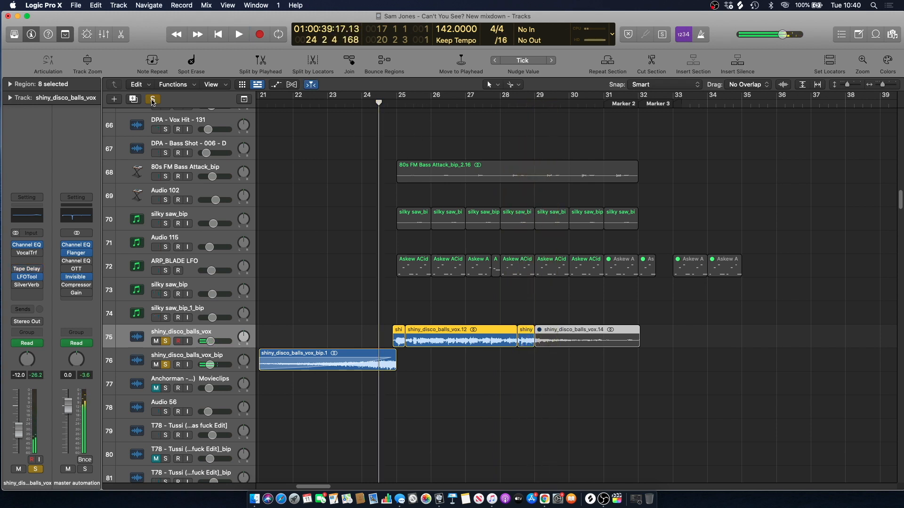
left_click(303, 167)
left_click(166, 341)
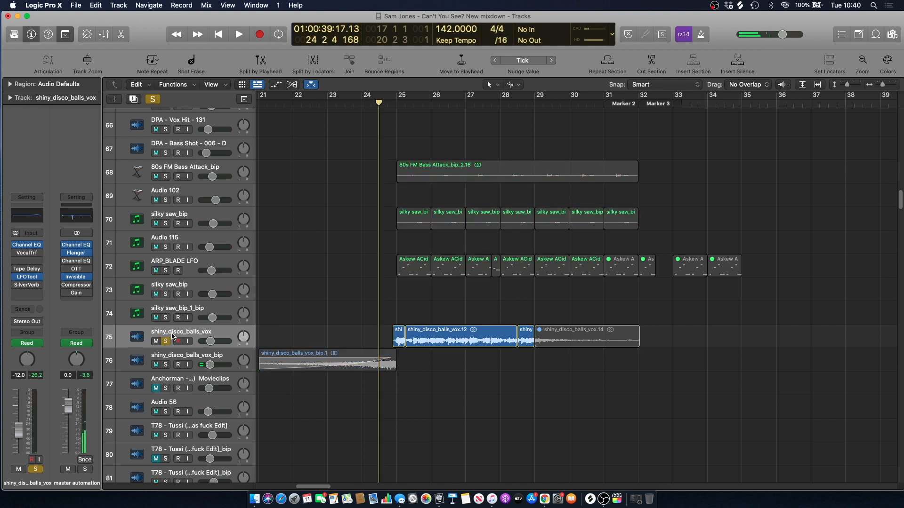
Set a cycle range from bar 25 to bar 30 and open the LFOTool plug-in on shiny_disco_balls_vox
left_click_drag(397, 101, 569, 101)
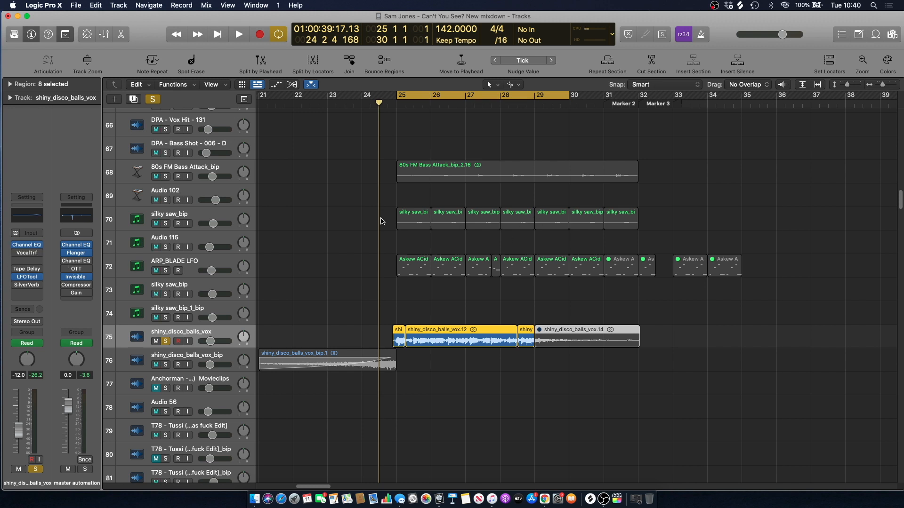
left_click(341, 215)
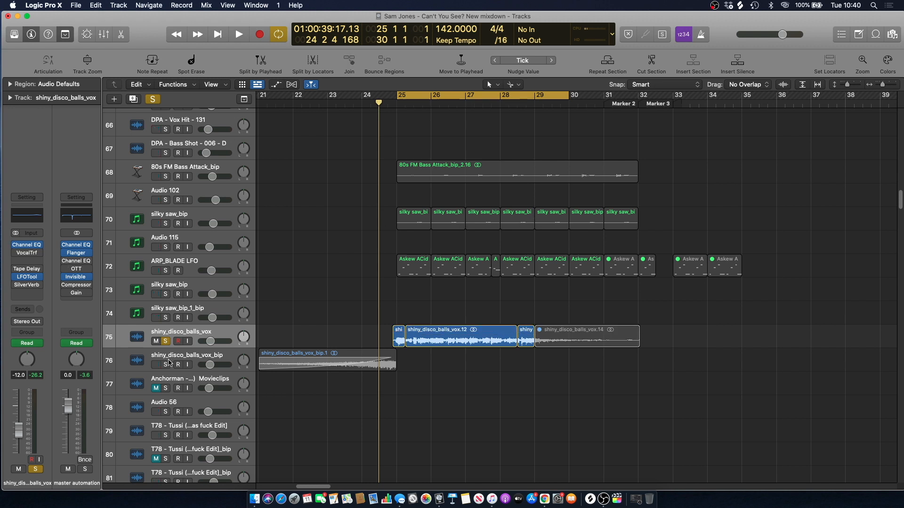
left_click(27, 277)
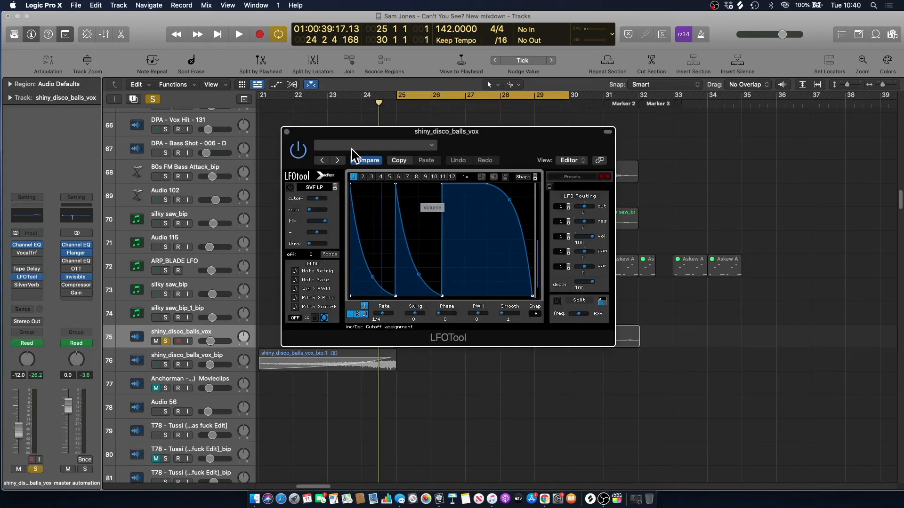
Show the track automation, play the soloed vocal through its bypass automation on shiny_disco_balls_vox and look at LFOTool again
left_click(287, 132)
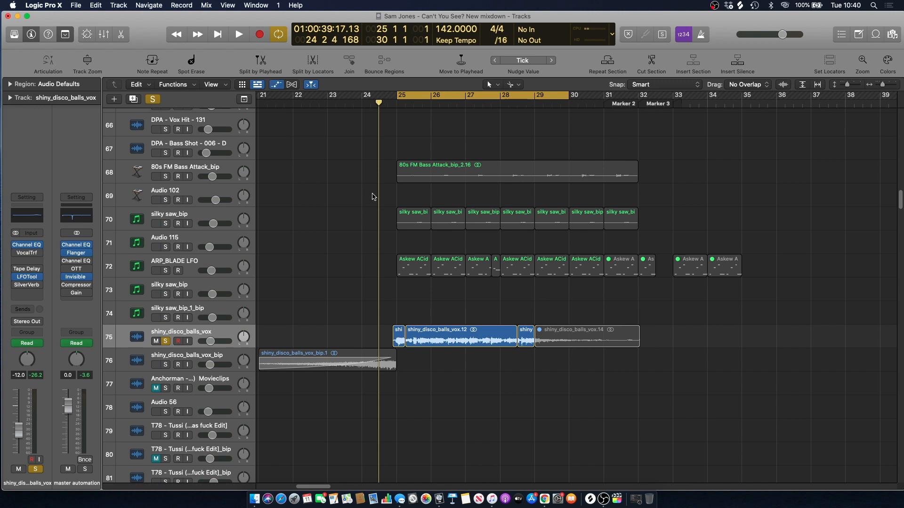
key("a")
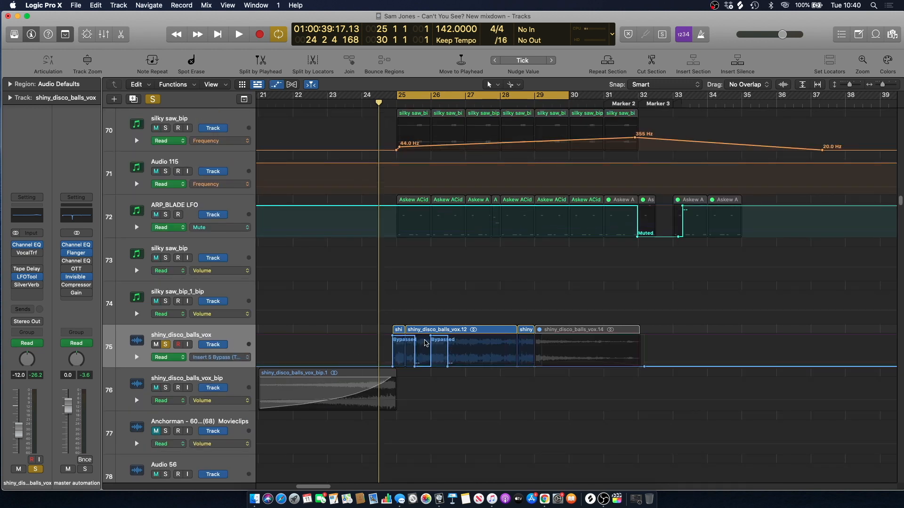
key("space")
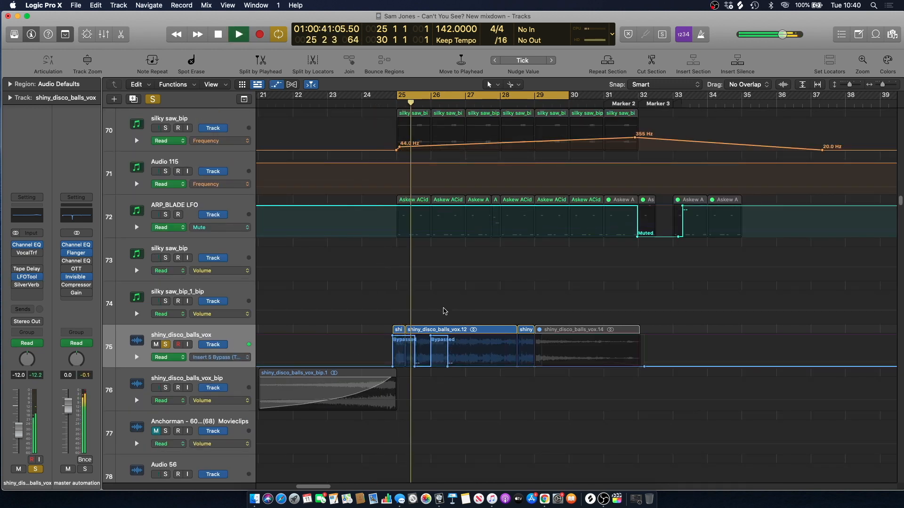
left_click(27, 277)
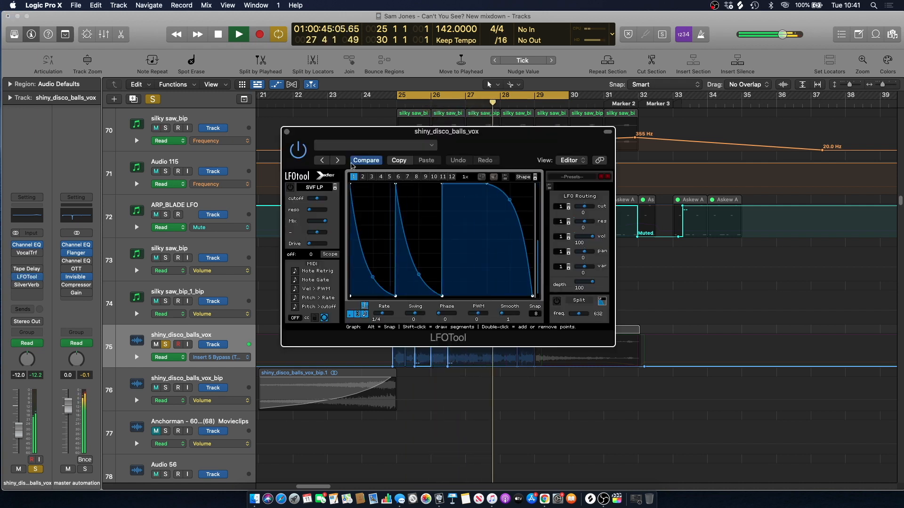
key("super+w")
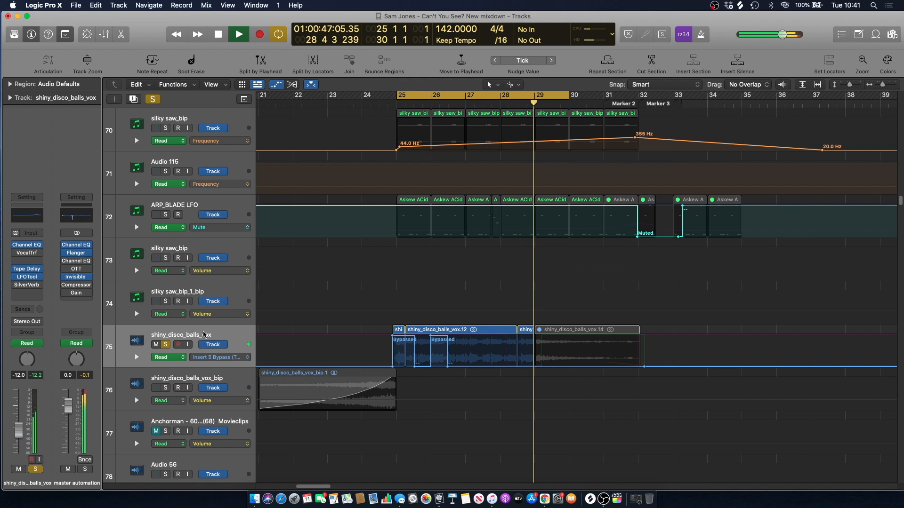
Look at the Tape Delay plug-in on shiny_disco_balls_vox, stop playback and close the plug-in window
left_click(32, 269)
key("space")
left_click(285, 133)
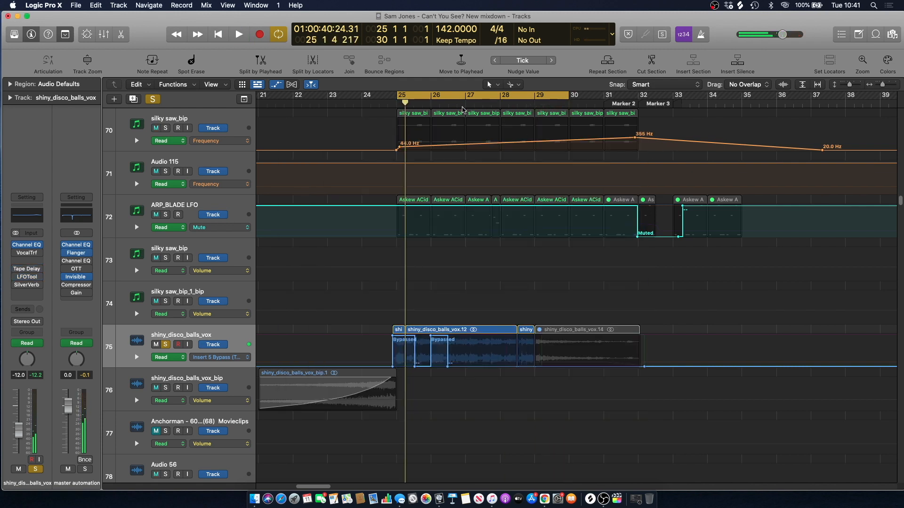
Hide the automation, turn off cycling, move the playhead to bar 24 beat 3 and clear the vocal solo
key("a")
key("super+Up")
left_click(380, 108)
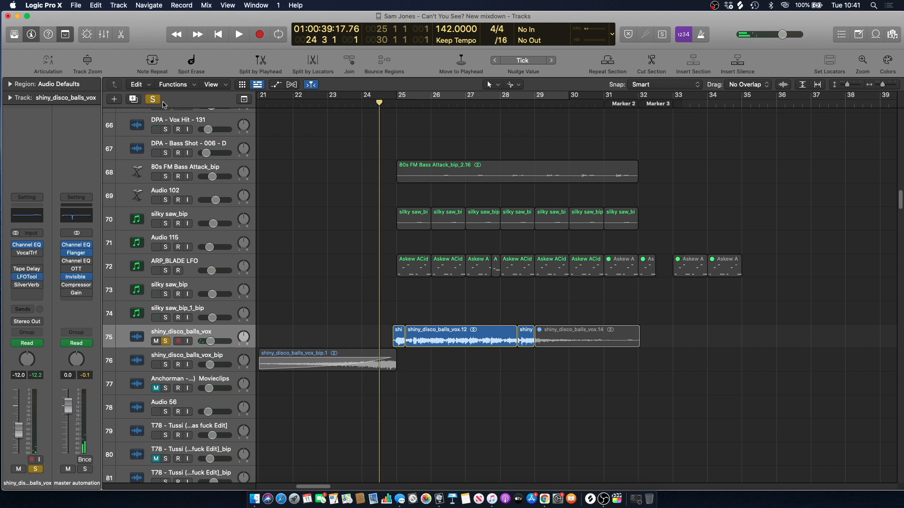
left_click(153, 100)
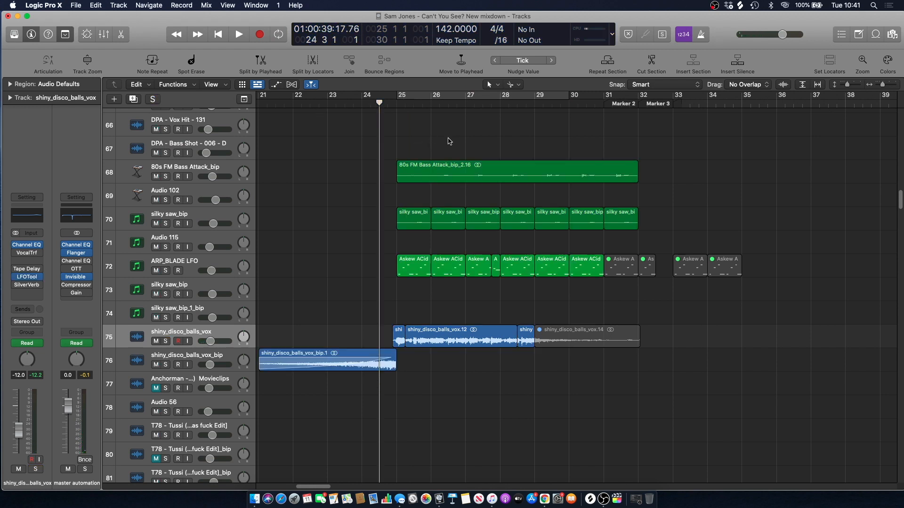
Play the full arrangement from bar 24 beat 3, turn the bar 25 to 30 cycle back on and stop
key("space")
scroll(390, 148, "up", 2)
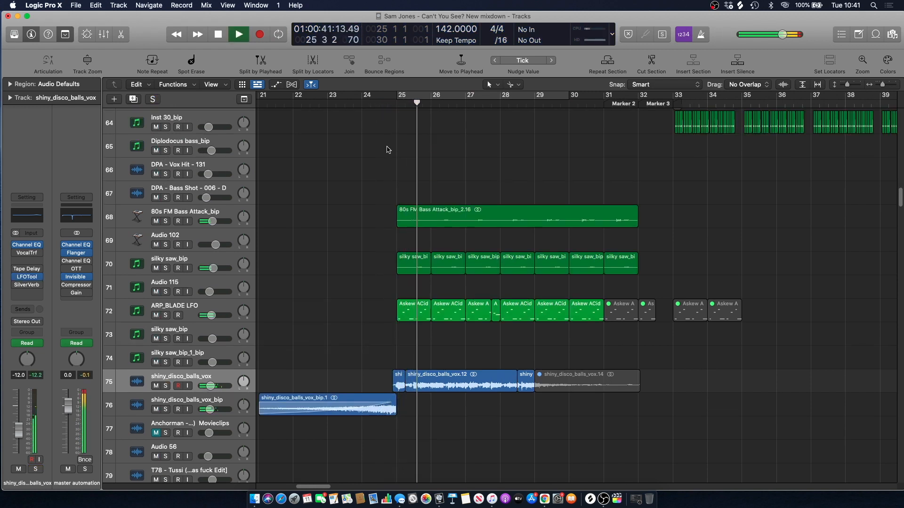
key("c")
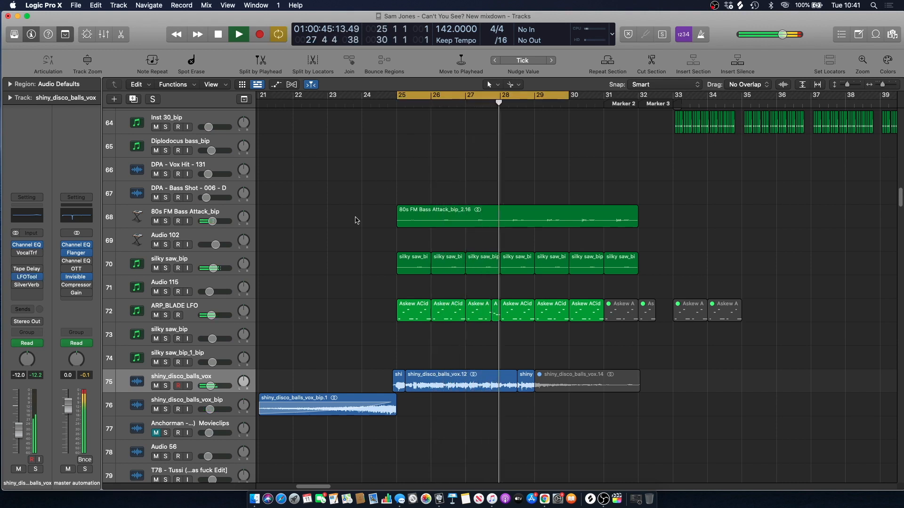
key("space")
Solo the ARP_BLADE LFO track on track 72 and play it in the cycle range
left_click(192, 305)
key("s")
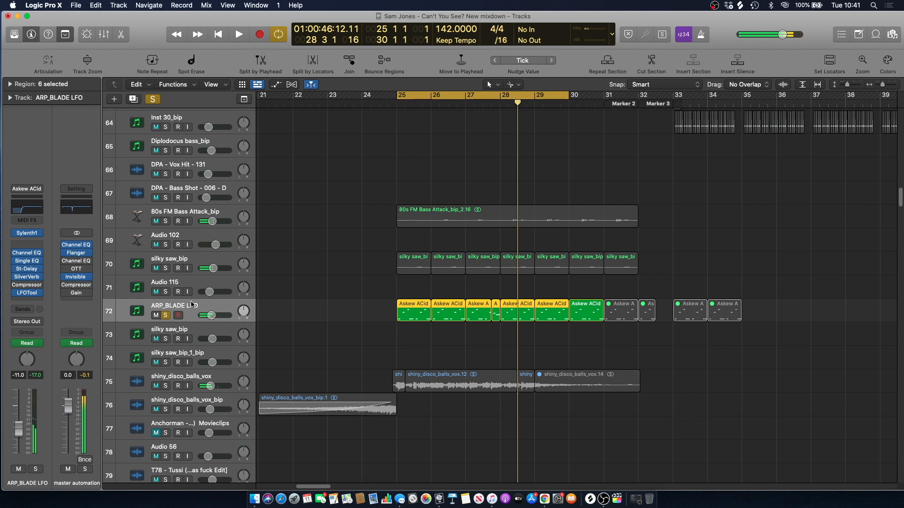
left_click(354, 230)
key("space")
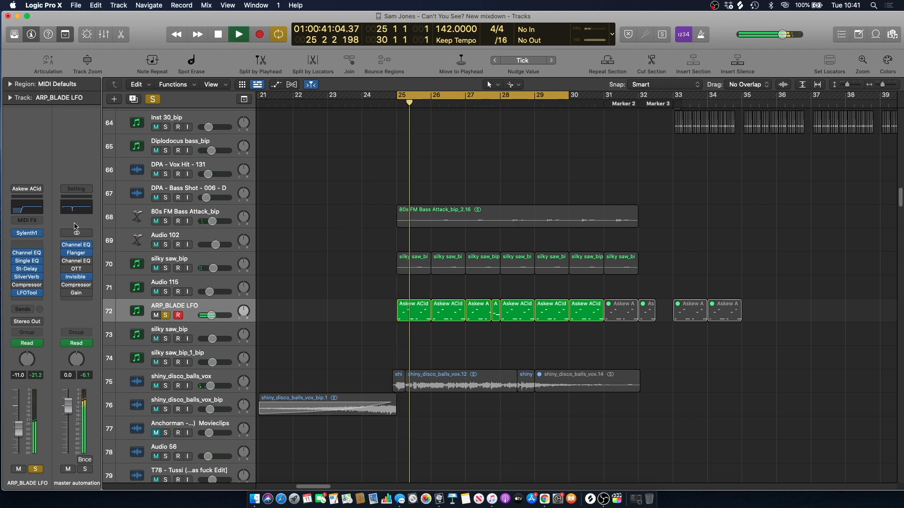
Inspect the Sylenth1 instrument on ARP_BLADE LFO while the arp plays, and close its window after stopping
mouse_move(29, 236)
key("space")
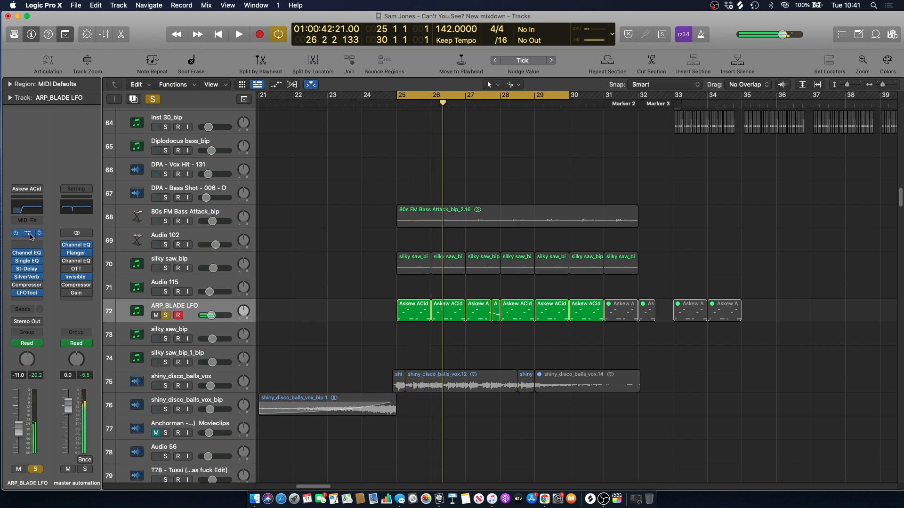
left_click(30, 237)
left_click_drag(473, 137, 374, 94)
key("space")
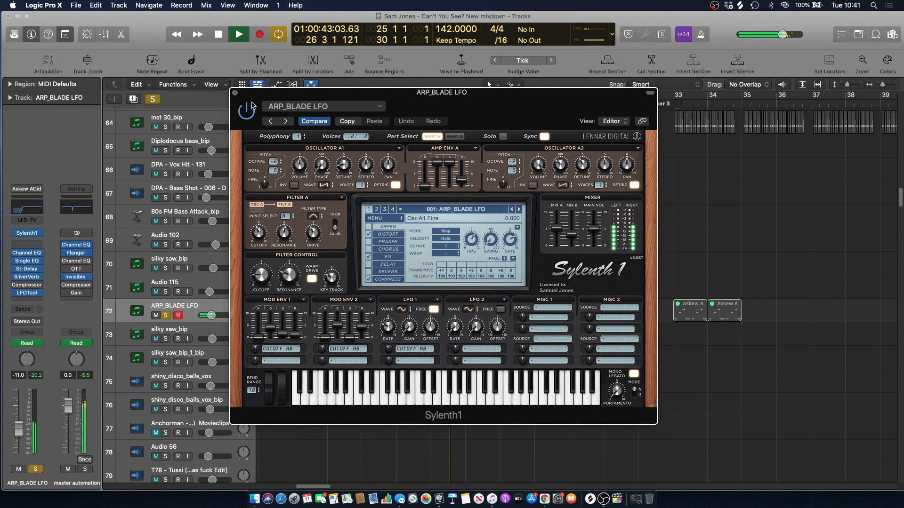
key("space")
left_click(235, 94)
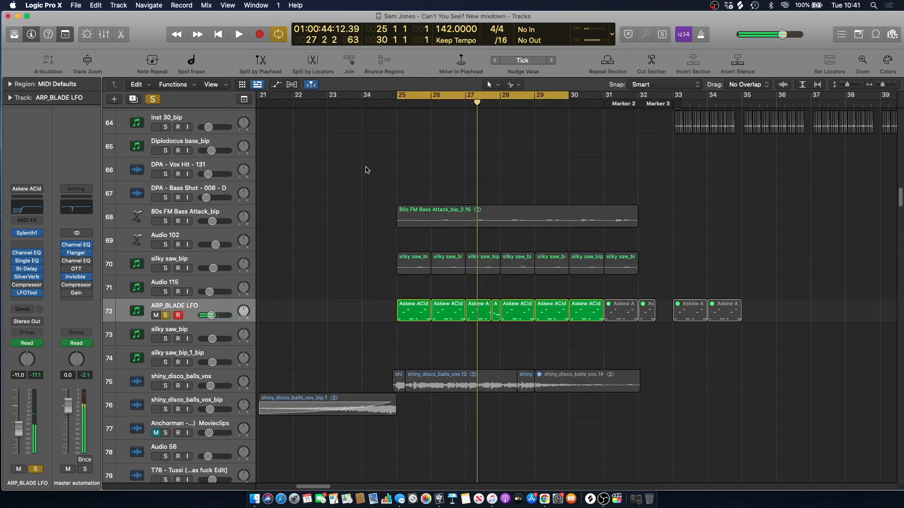
Show the automation and switch the ARP_BLADE LFO lane from Mute to FilterCtl Cutoff
key("Return")
left_click(205, 309)
key("a")
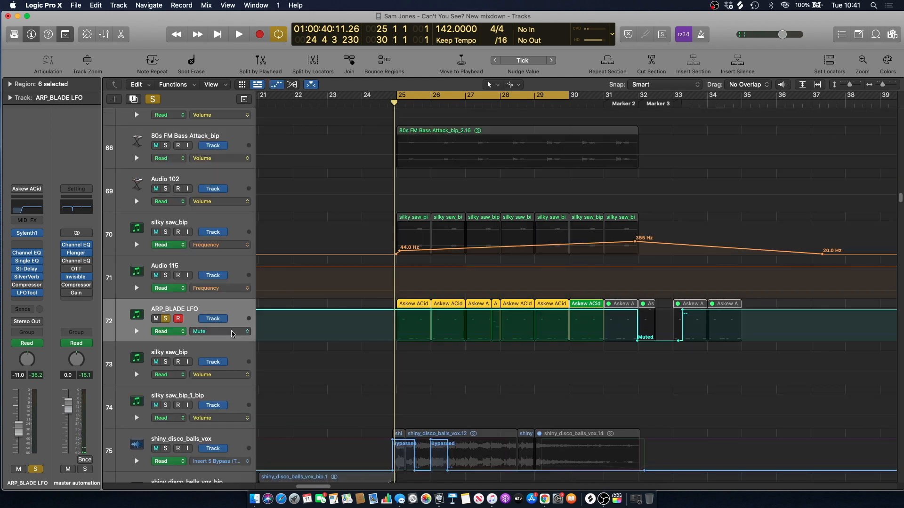
left_click(216, 333)
left_click(231, 344)
Play the arp with its cutoff automation, extend the cycle range to bar 32 and stop
key("space")
left_click_drag(568, 96, 635, 113)
key("space")
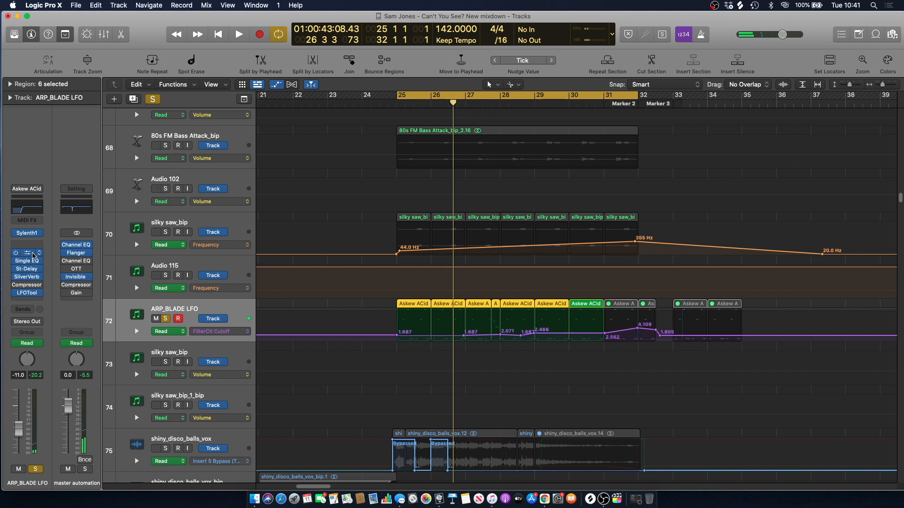
Review the Sylenth1 filter controls on ARP_BLADE LFO again and extend the region selection by the next two regions
mouse_move(32, 239)
left_click(30, 237)
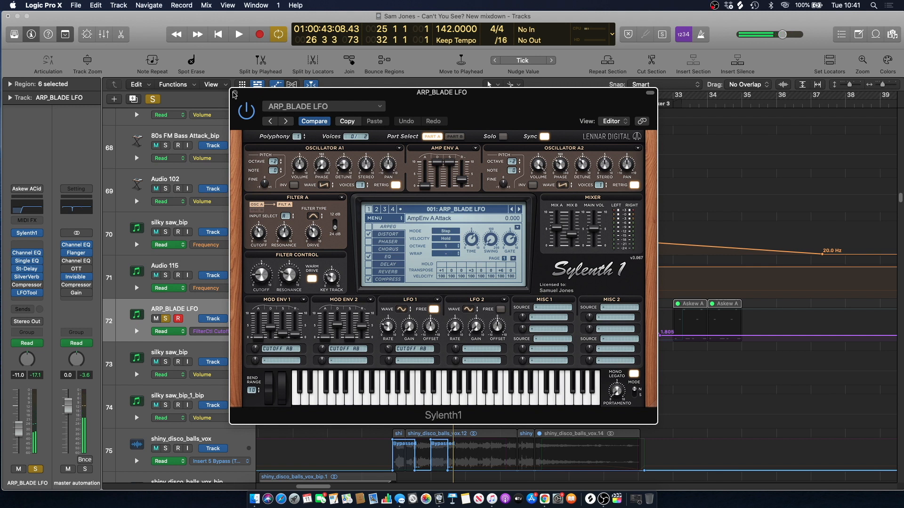
left_click(233, 92)
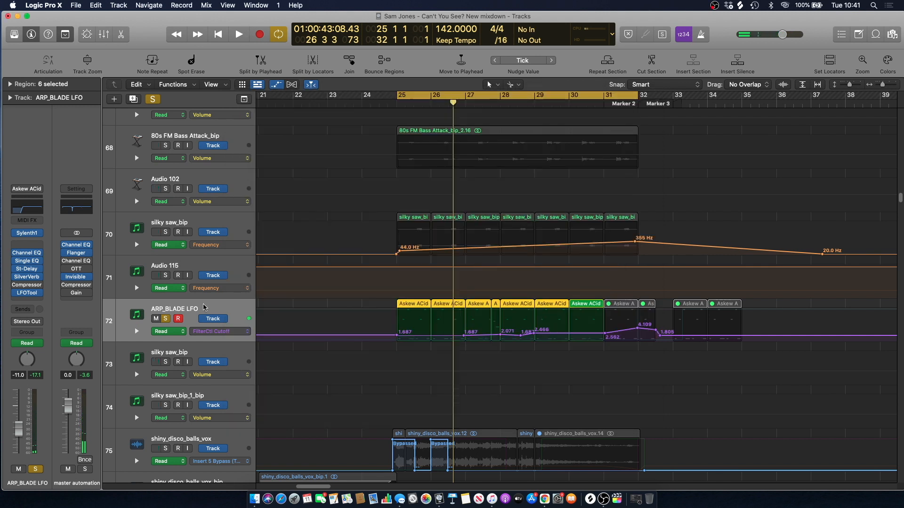
key("shift+Right")
key("shift+Right")
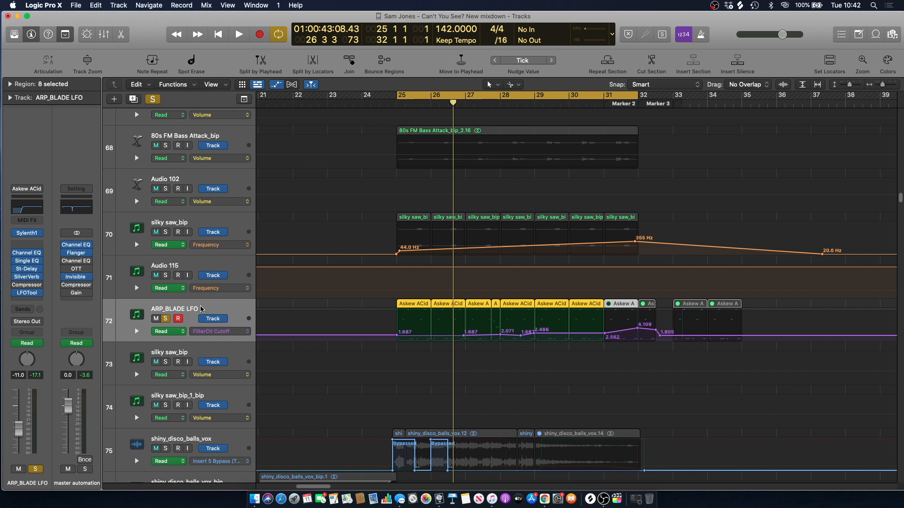
Inspect the Channel EQ, Single Band EQ and Stereo Delay settings on ARP_BLADE LFO and start playback
left_click(26, 253)
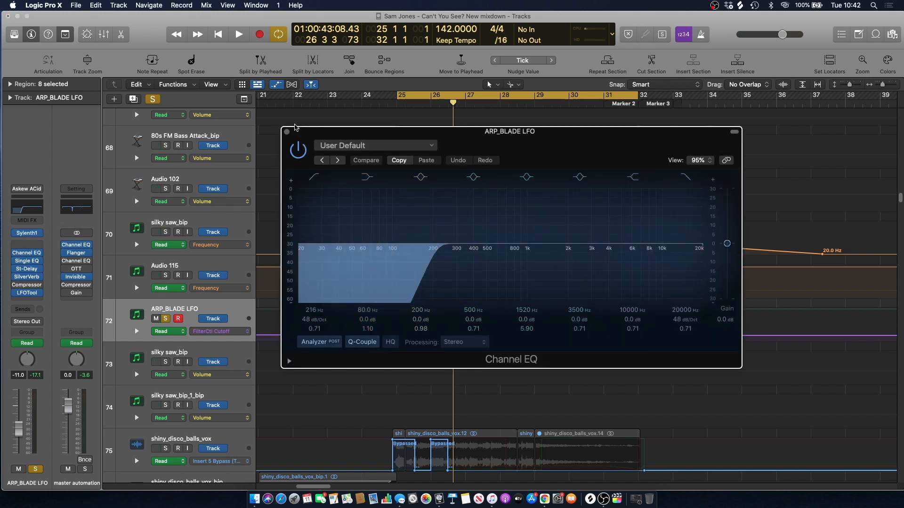
left_click(287, 132)
left_click(27, 261)
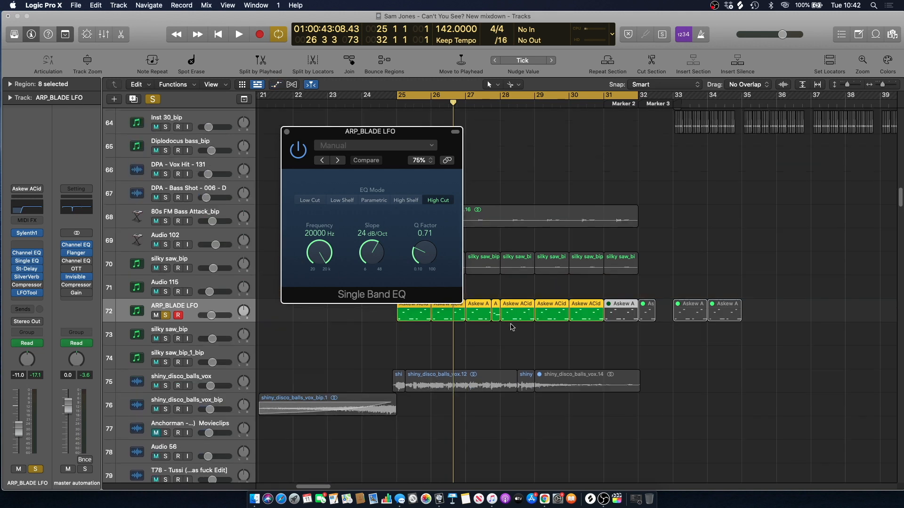
left_click(29, 270)
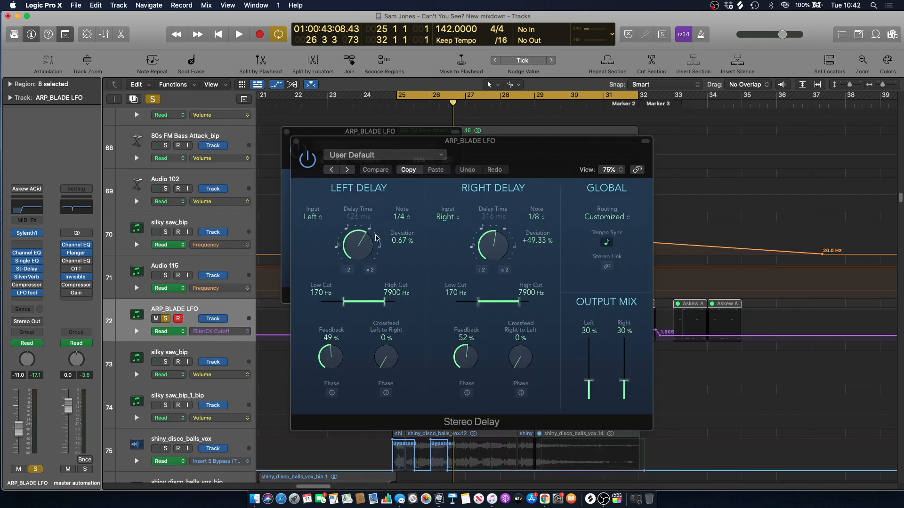
key("space")
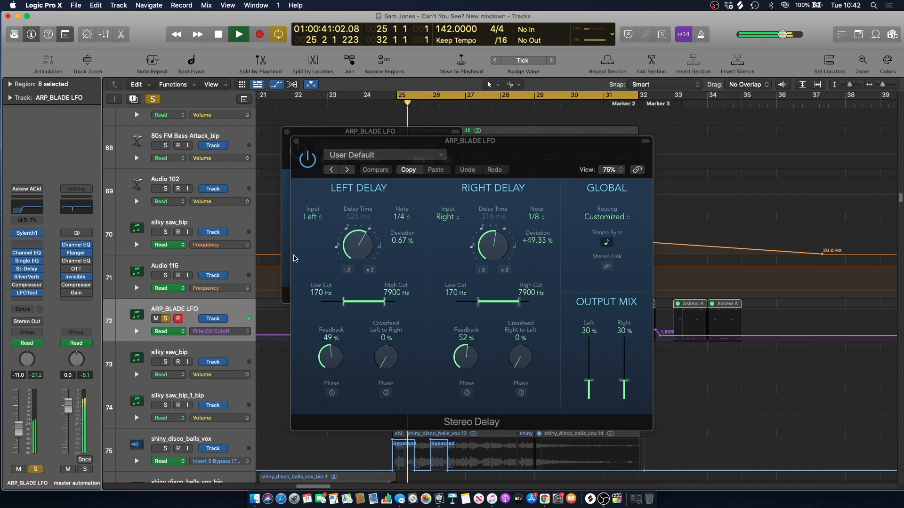
Inspect the SilverVerb settings on ARP_BLADE LFO and close the open reverb, delay and EQ windows
left_click(27, 276)
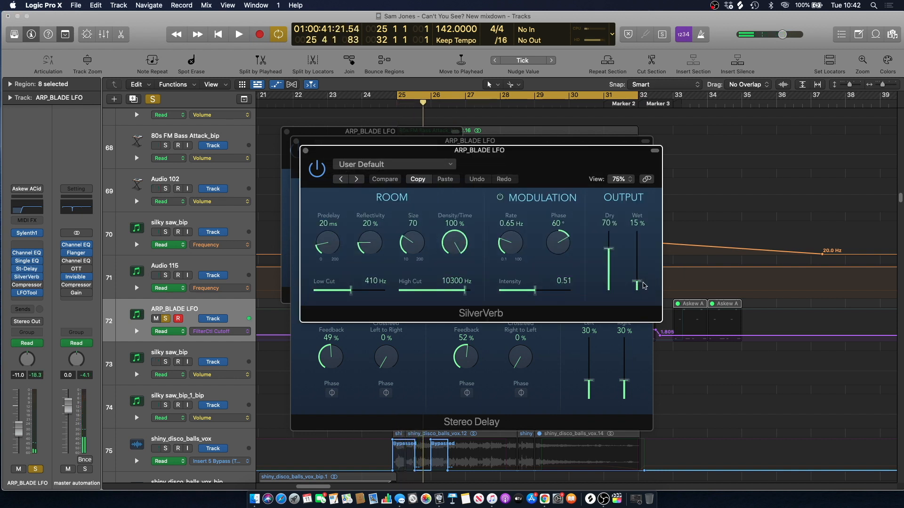
left_click(306, 150)
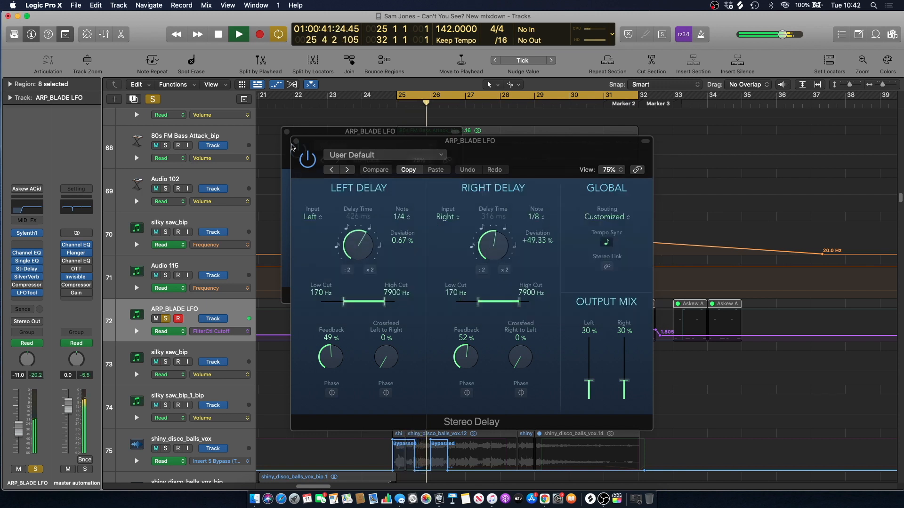
left_click(296, 141)
left_click(287, 132)
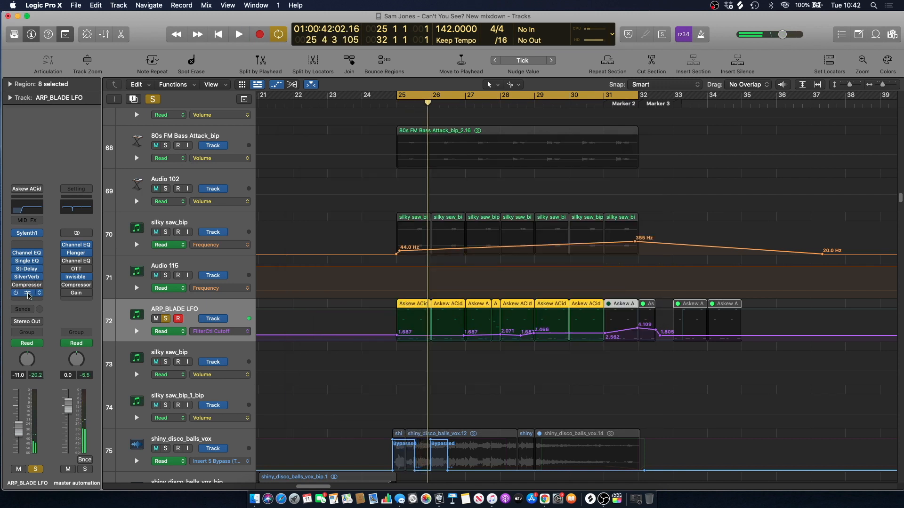
Look at the LFOTool volume curve on ARP_BLADE LFO, close it and listen to the arp up to about bar 31
left_click(27, 293)
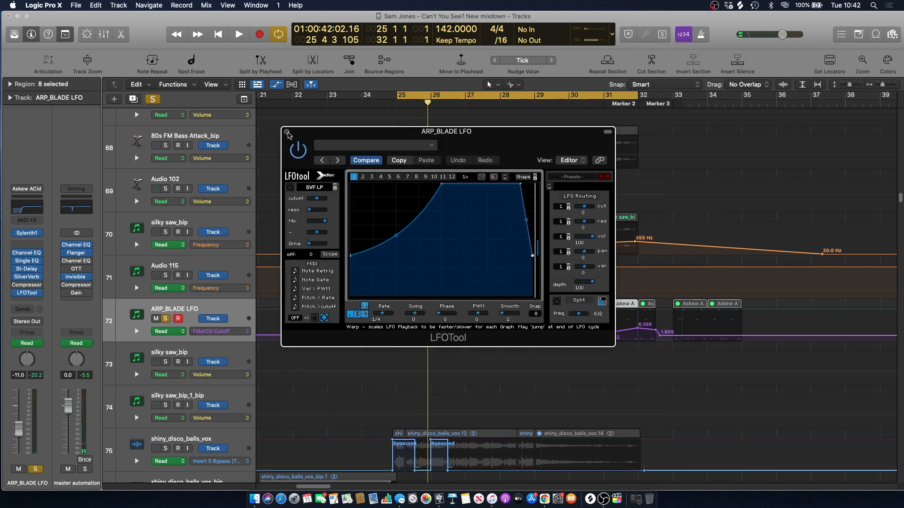
left_click(287, 132)
key("space")
left_click(507, 106)
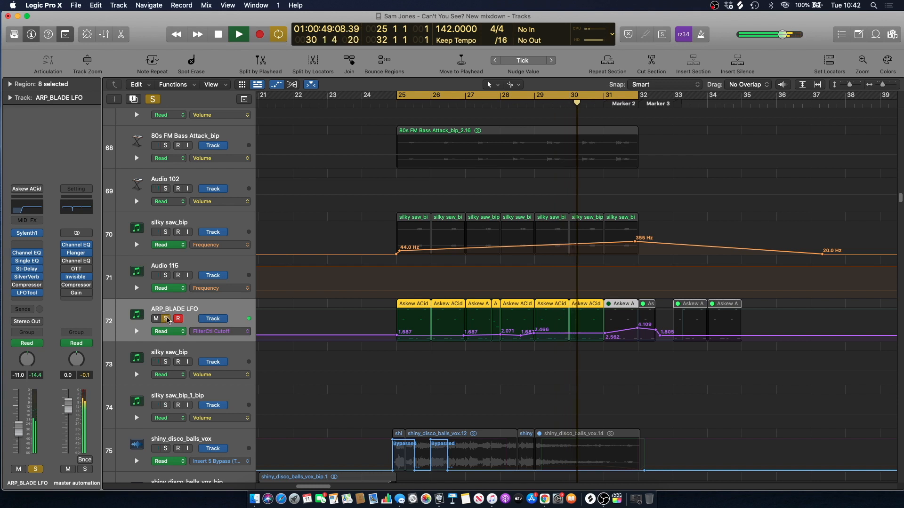
key("space")
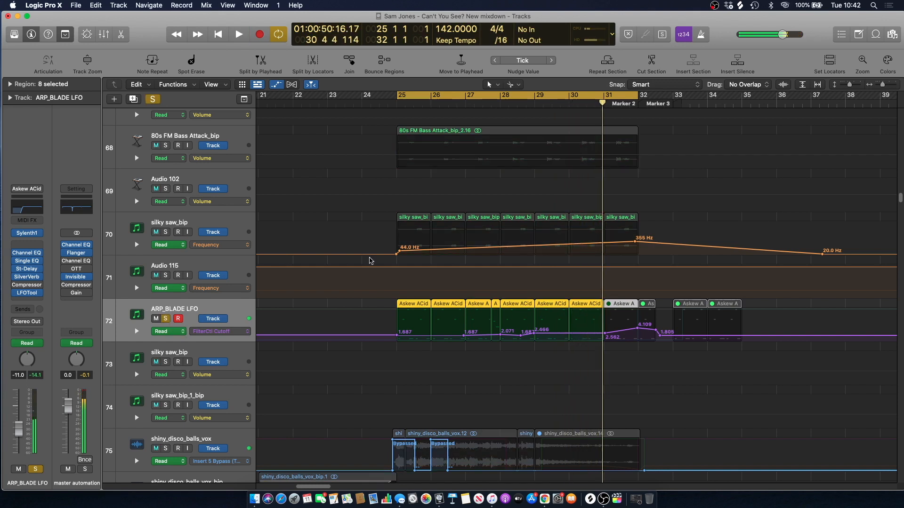
Restart playback, clear the solo, hide the automation, deselect the arp regions, stop and return the playhead to bar 25
key("space")
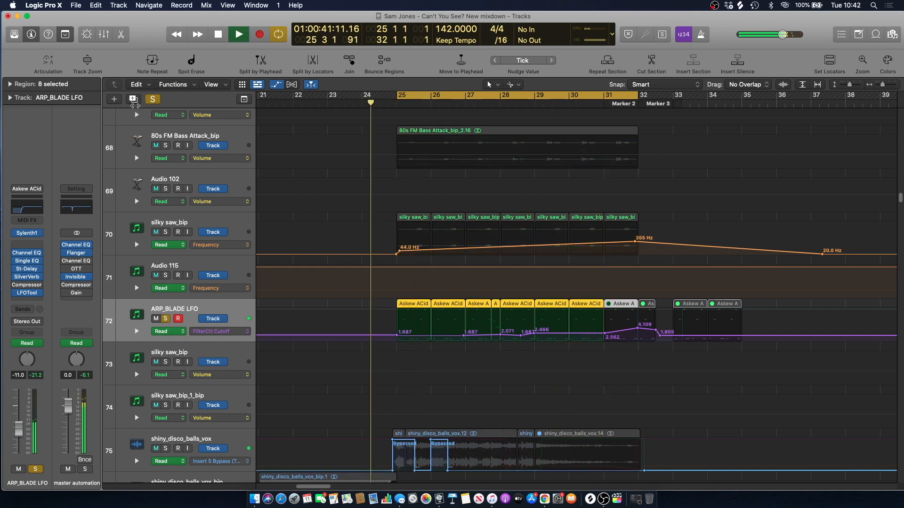
left_click(153, 99)
key("a")
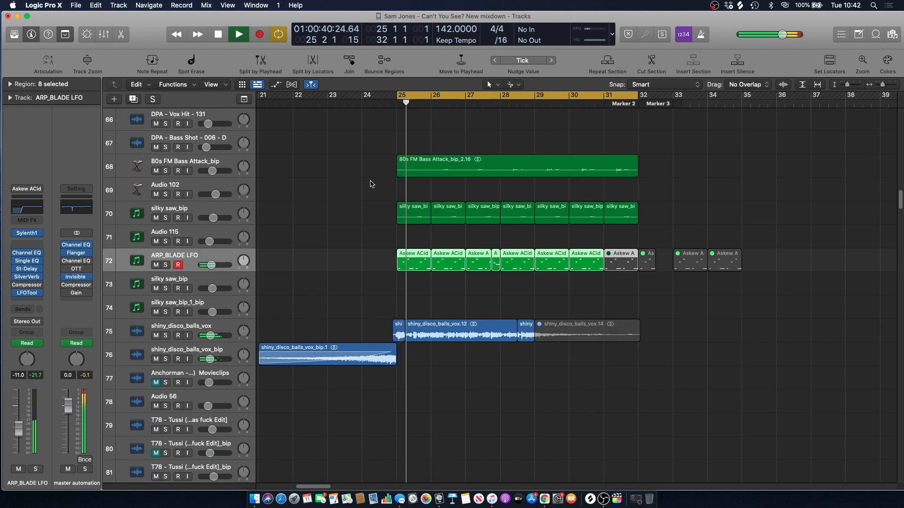
left_click(371, 180)
key("space")
key("Return")
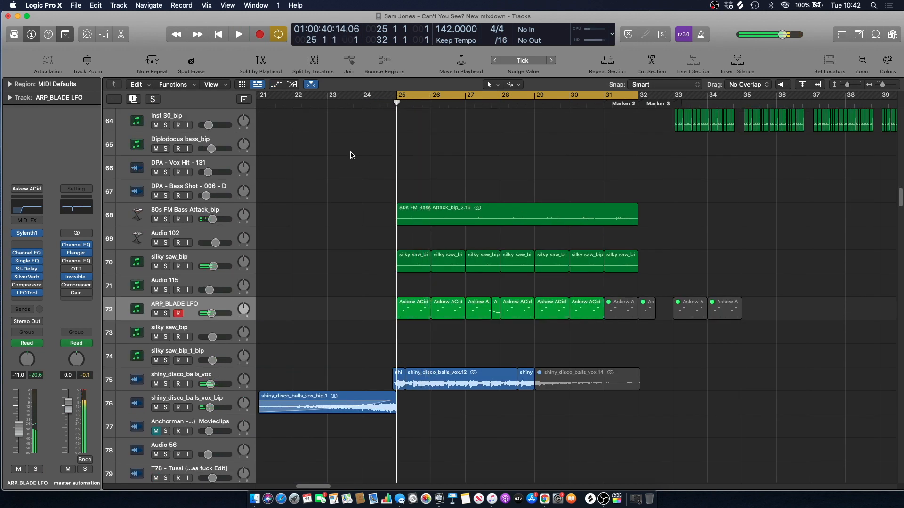
Solo the silky saw_bip track on track 70 and play it from bar 25
left_click(173, 264)
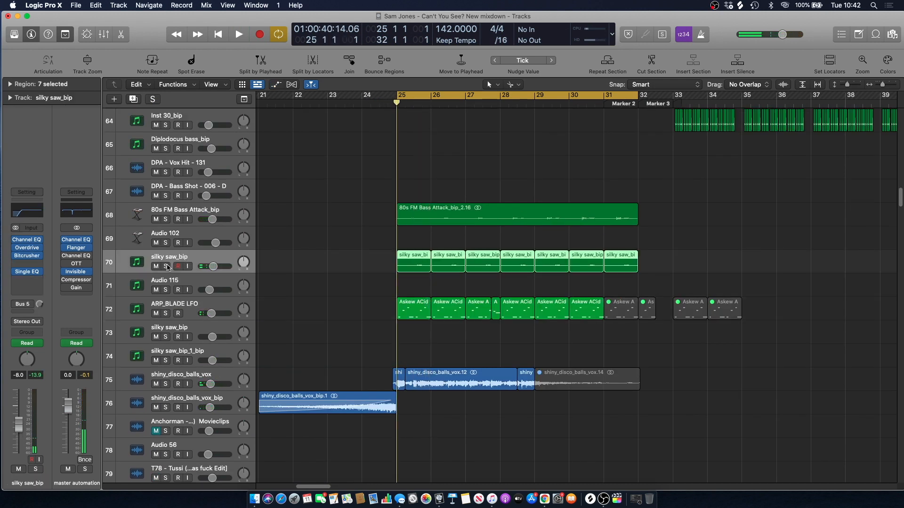
left_click(167, 267)
key("space")
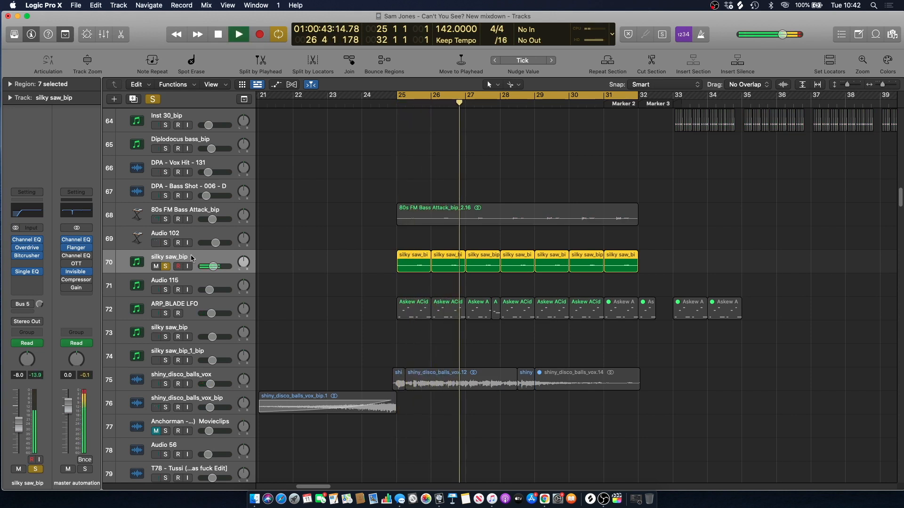
Stop playback, reselect the silky saw_bip track's regions, then inspect its Overdrive settings and close the plug-in
key("space")
mouse_move(27, 243)
left_click(319, 180)
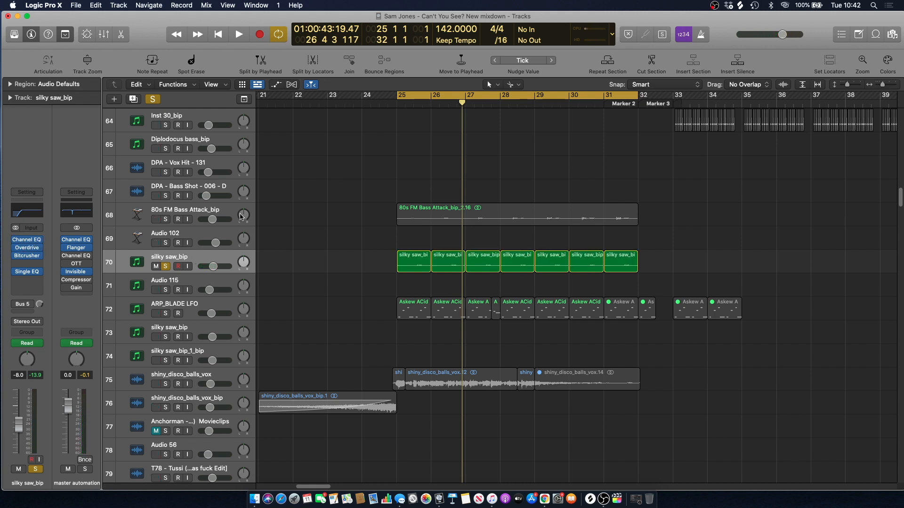
left_click(198, 262)
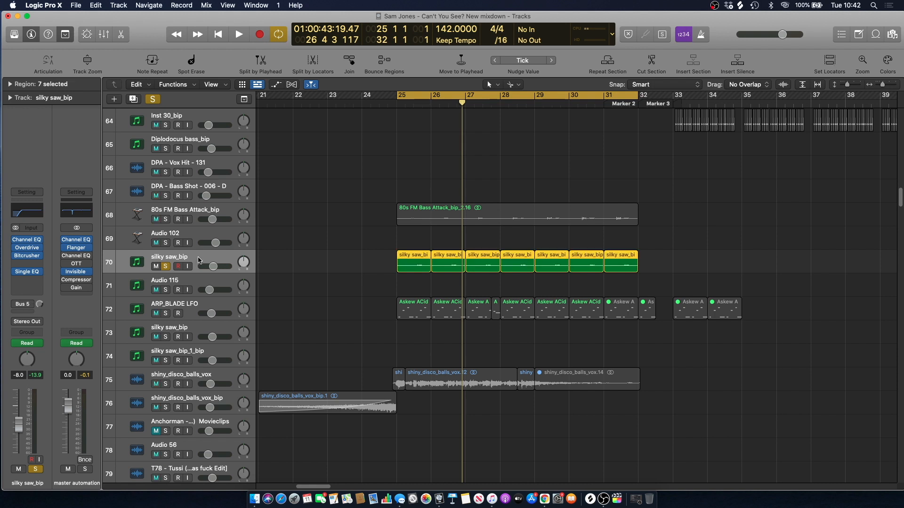
mouse_move(27, 241)
left_click(27, 248)
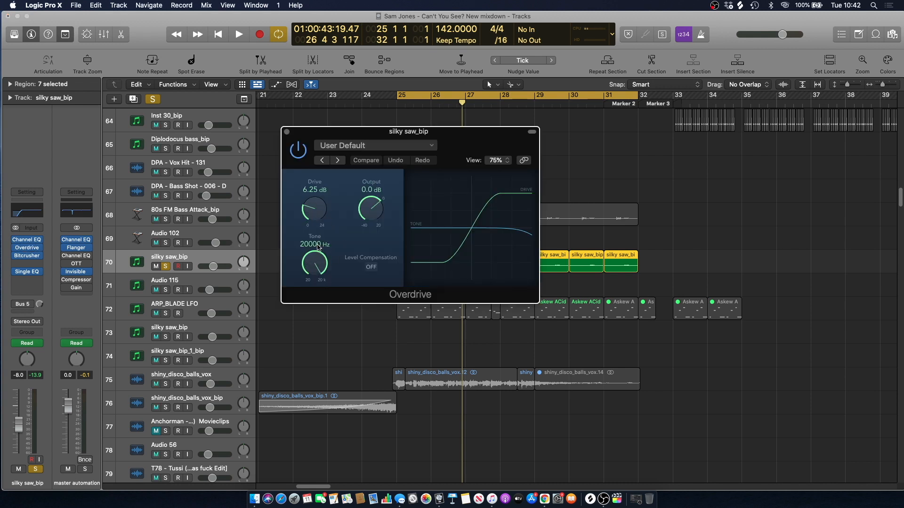
left_click(287, 133)
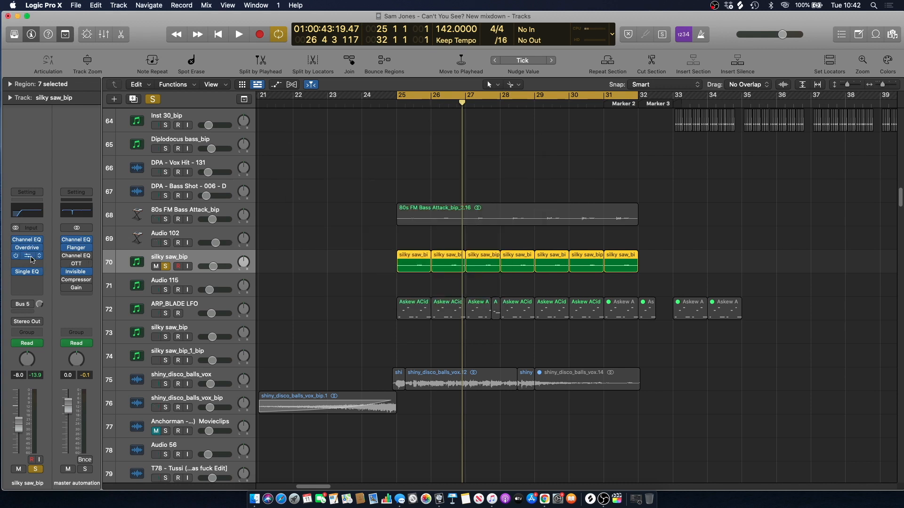
Inspect the Bitcrusher and Single Band EQ settings on silky saw_bip, closing each plug-in window
left_click(27, 255)
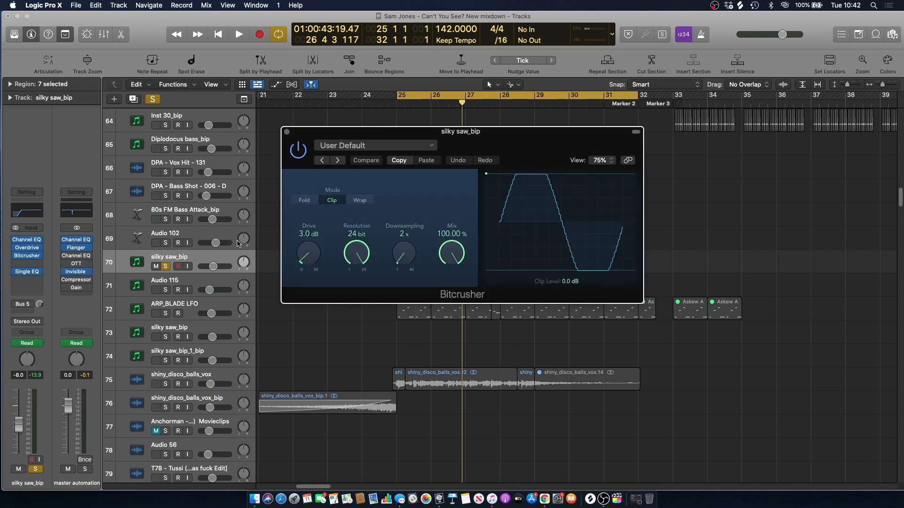
left_click(286, 132)
left_click(309, 147)
left_click(27, 272)
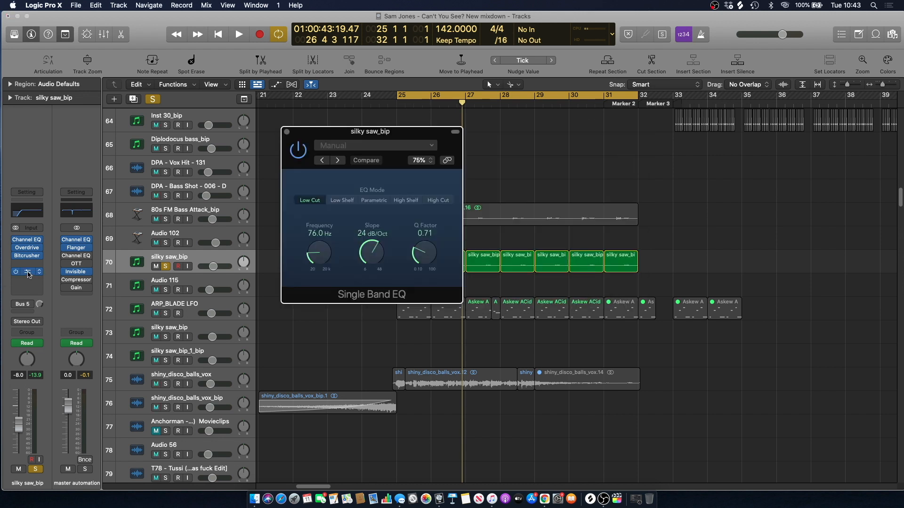
left_click(287, 132)
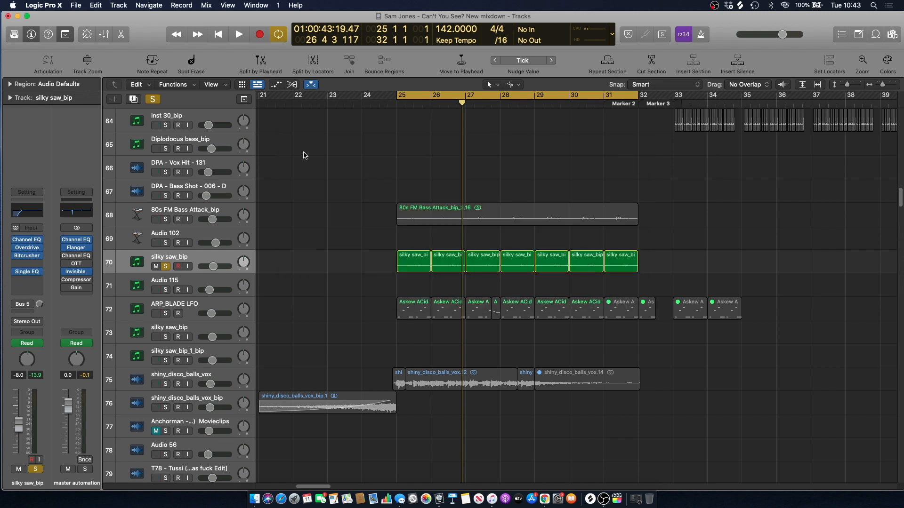
Show the track automation and listen to silky saw_bip's rising Frequency curve from about bar 30 with cycle off
key("a")
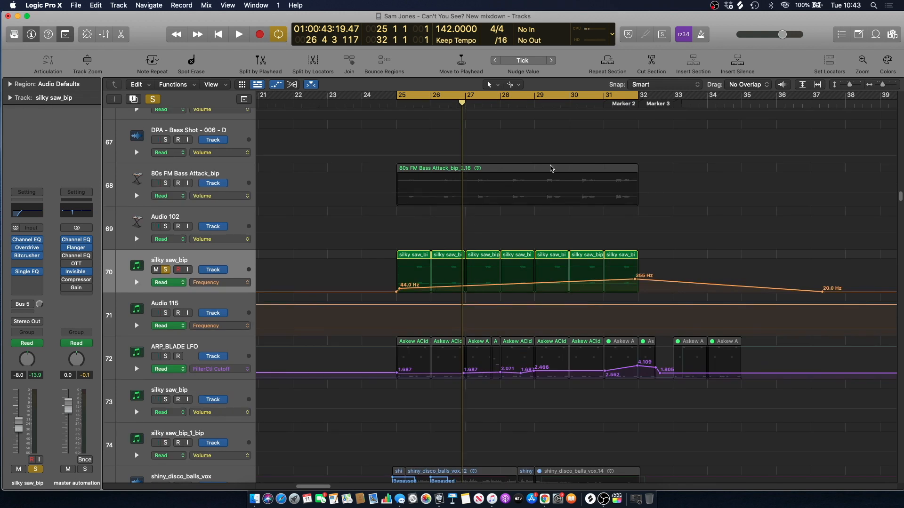
left_click(583, 105)
key("space")
key("space")
left_click(547, 102)
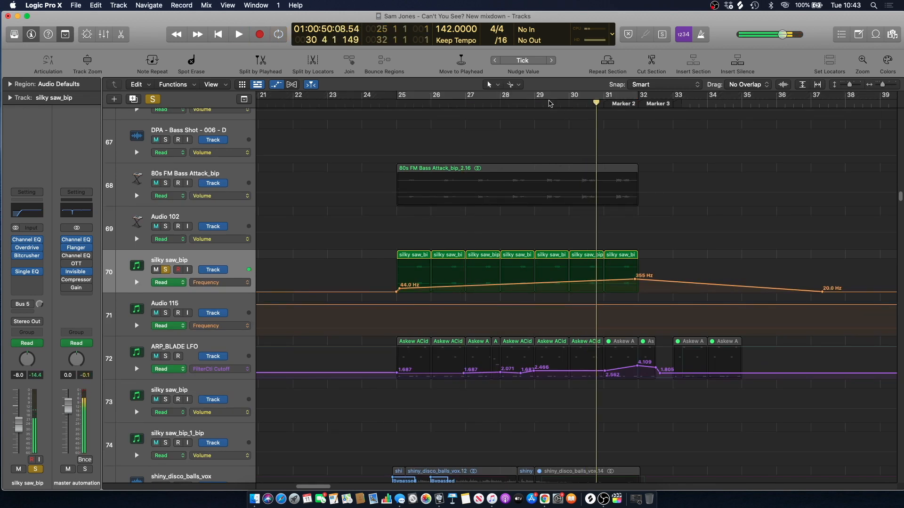
Clear the silky saw_bip solo, hide the automation and play the full mix from just before bar 25
left_click(382, 104)
key("s")
key("space")
key("a")
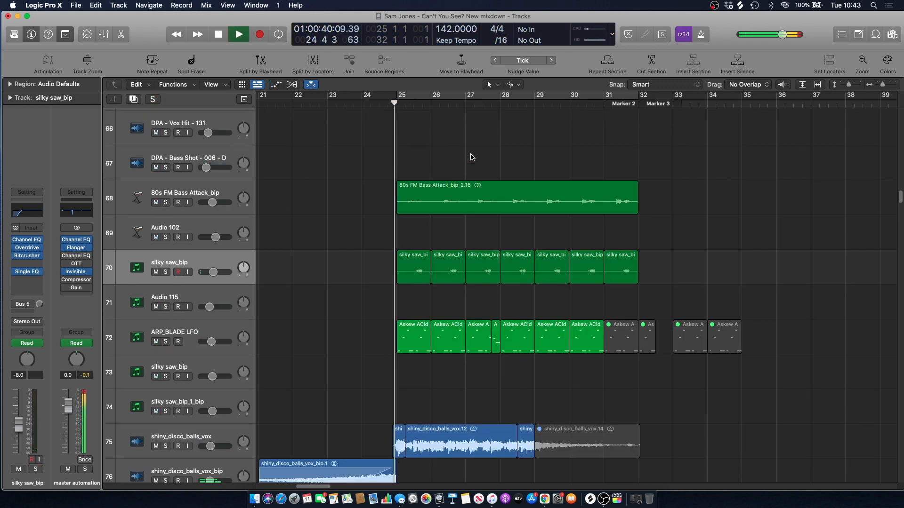
Turn on the cycle over bars 25 to 32 and audition the 80s FM Bass Attack_bip track in solo
key("super+Up")
key("space")
key("c")
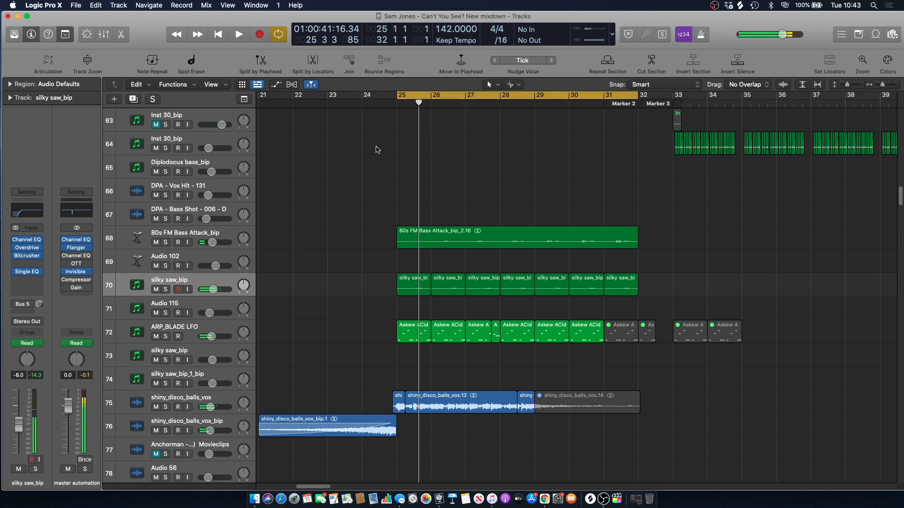
left_click(166, 243)
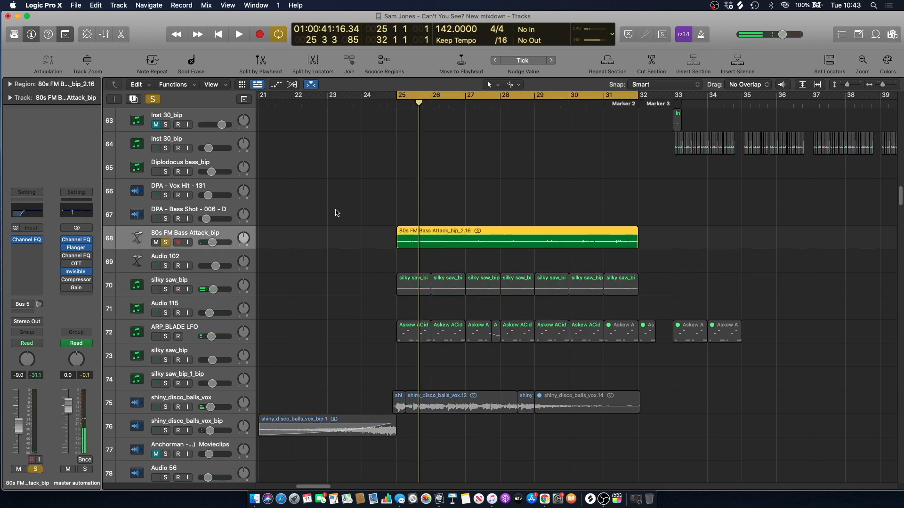
left_click_drag(317, 223, 471, 233)
left_click_drag(381, 199, 445, 231)
key("space")
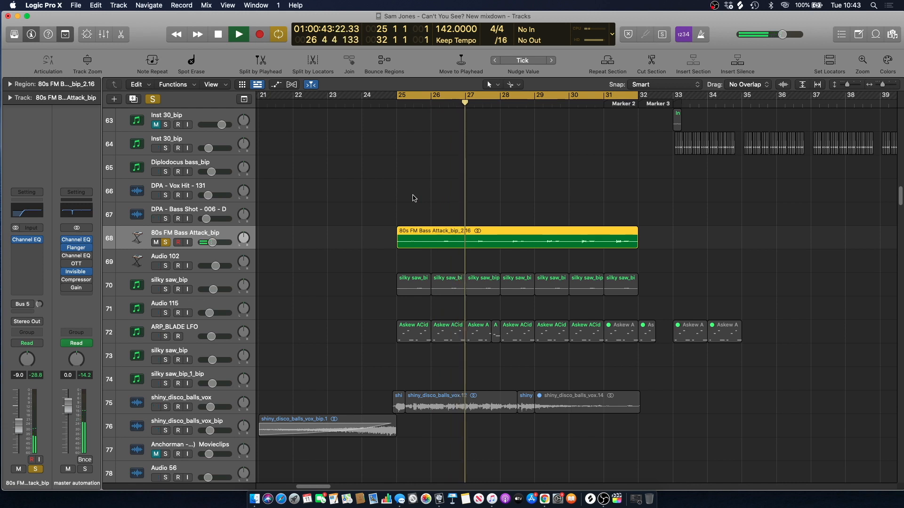
key("space")
left_click(414, 198)
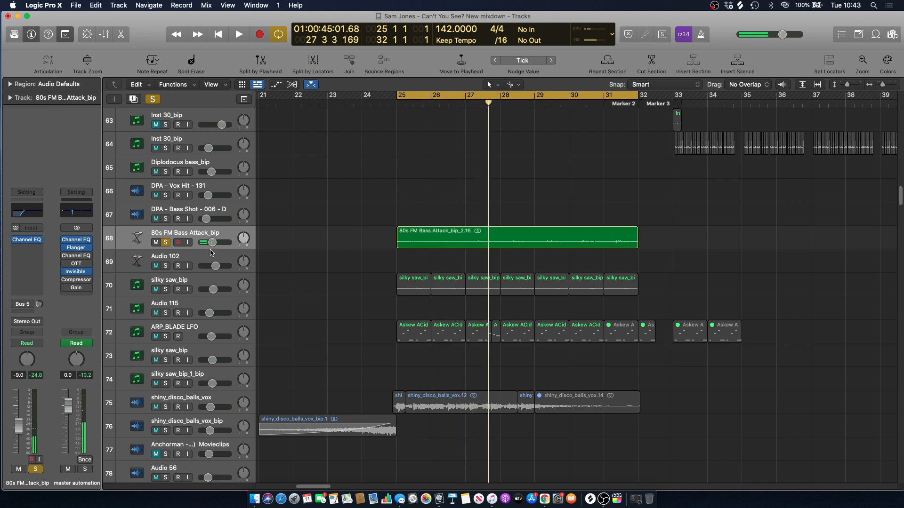
left_click(165, 242)
Audition the distorted kick pattern track stack in solo, and remove the solo after listening
left_click_drag(897, 203, 899, 258)
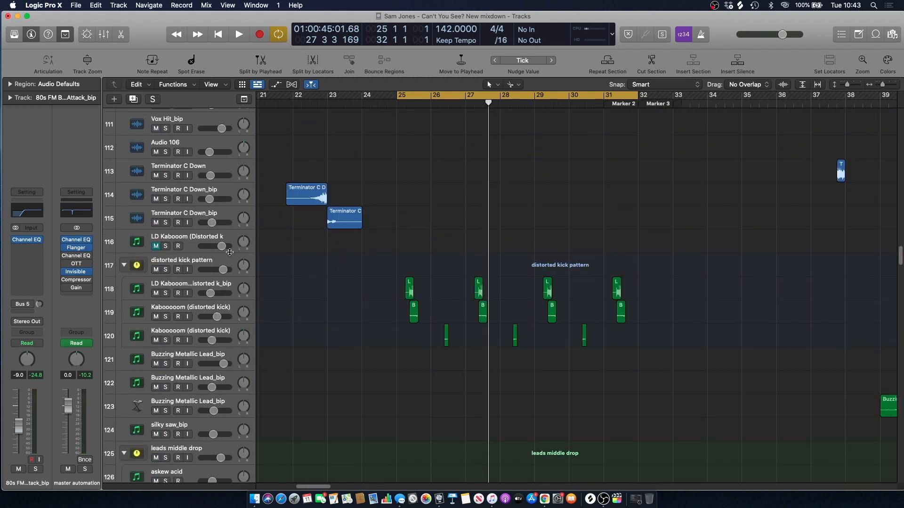
left_click(165, 270)
key("space")
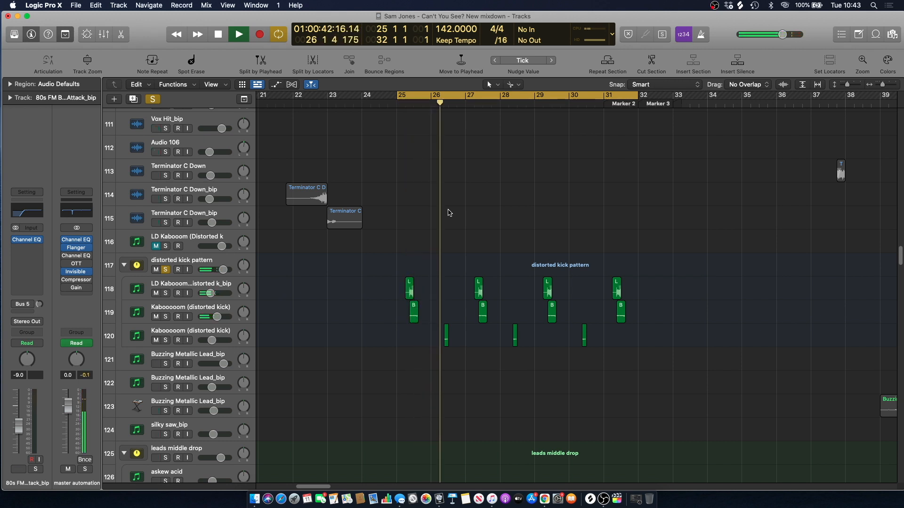
key("space")
left_click(165, 271)
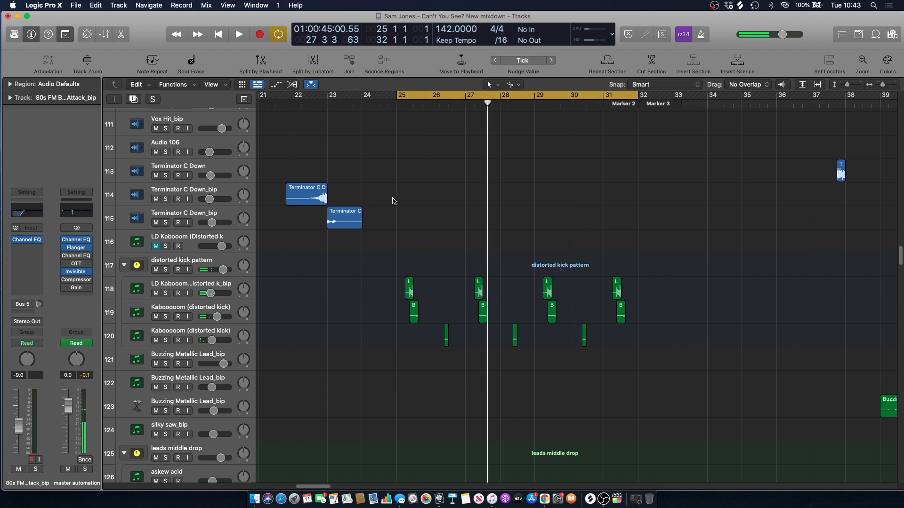
Audition the ATE Ride Cymbal - 003 track in solo and view the LFO shape in its LFOTool plug-in
left_click_drag(900, 252, 884, 157)
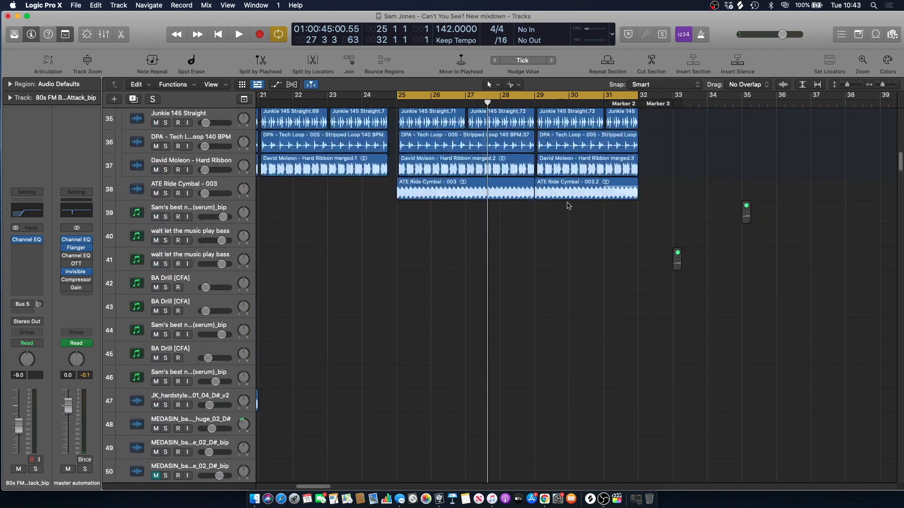
key("space")
key("space")
left_click(175, 189)
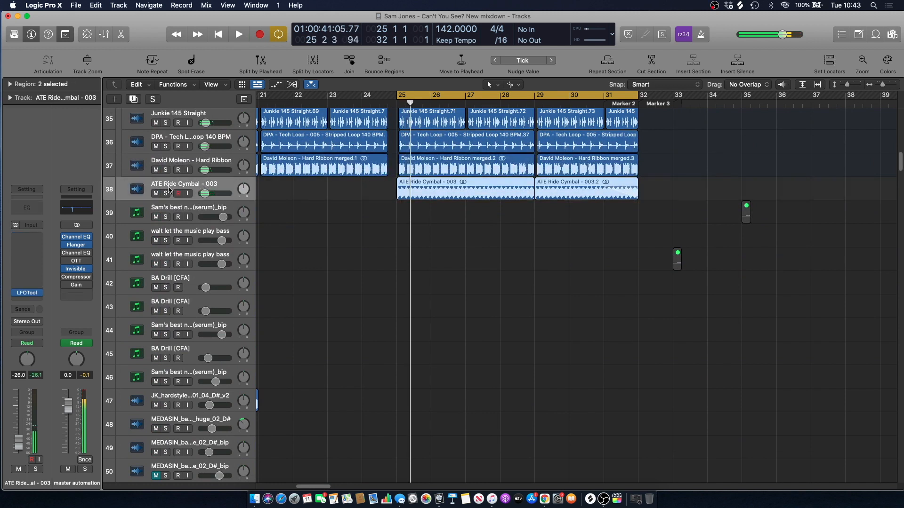
left_click(165, 194)
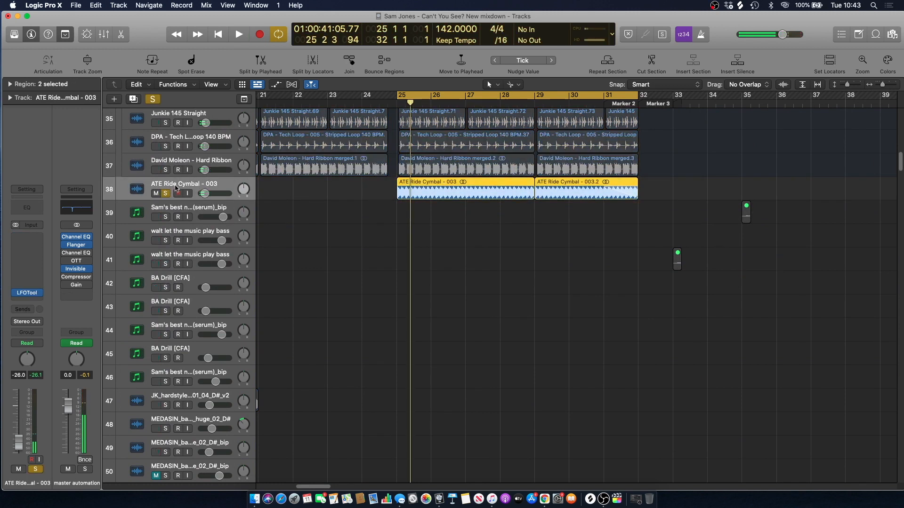
key("space")
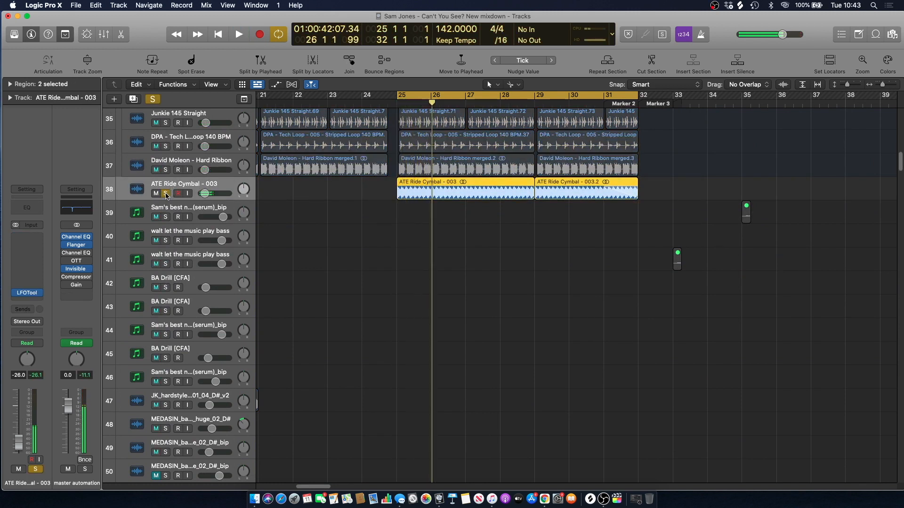
left_click(166, 194)
left_click(27, 293)
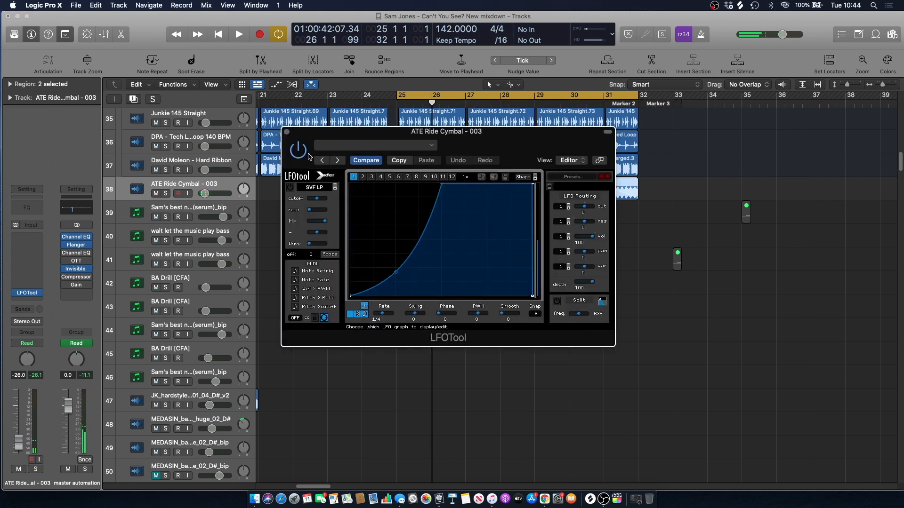
left_click(287, 132)
Play the snare buids track in solo, adding the two snare-for-build tracks below it to the solo
left_click_drag(900, 162, 895, 399)
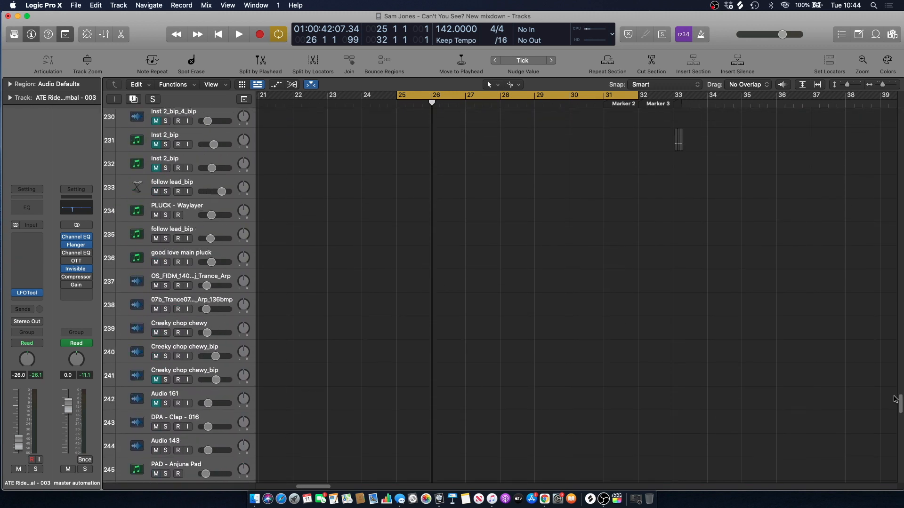
key("space")
left_click_drag(899, 404, 900, 471)
key("space")
left_click(166, 300)
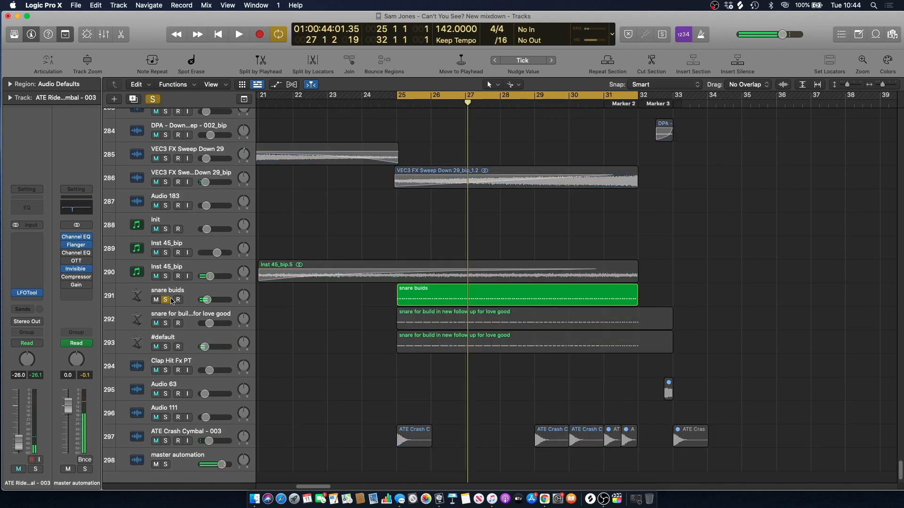
key("space")
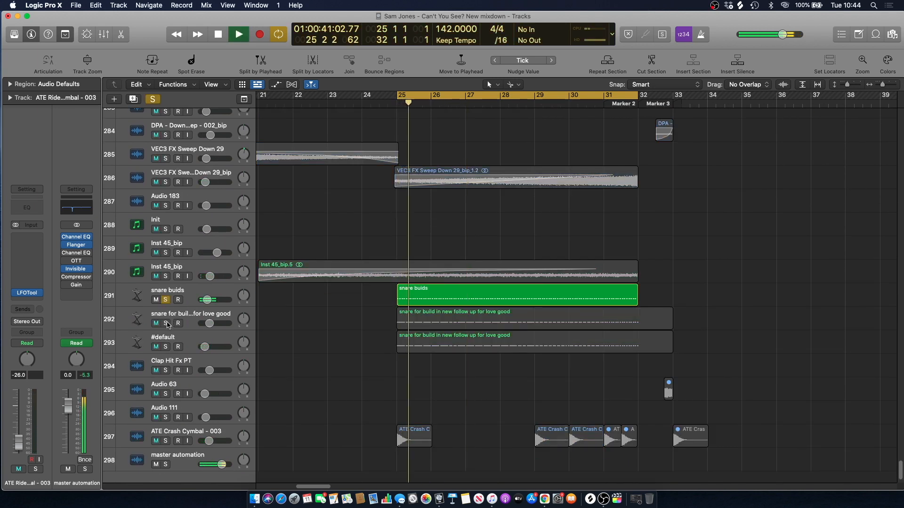
left_click(165, 323)
left_click(165, 349)
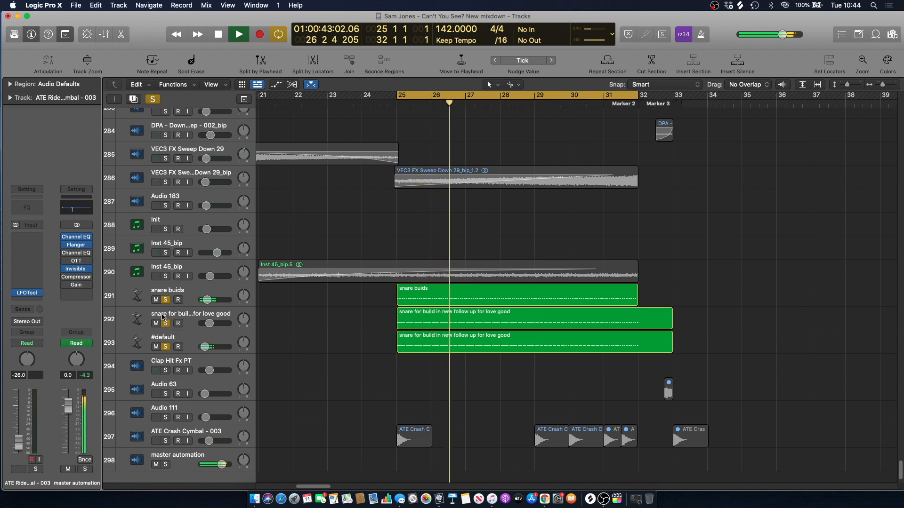
Isolate the #default snare track, listen to it with its Sampler instrument open, and clear the solo
left_click(166, 323)
left_click(166, 299)
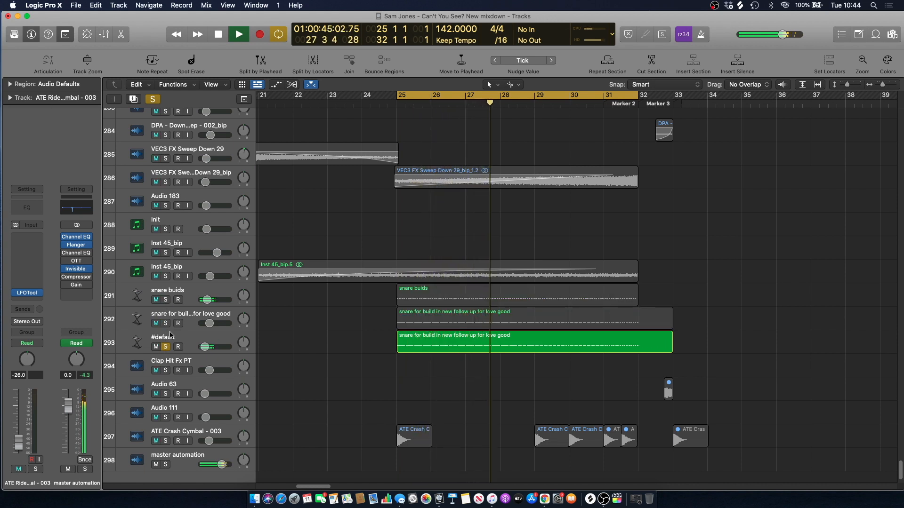
key("space")
left_click(183, 338)
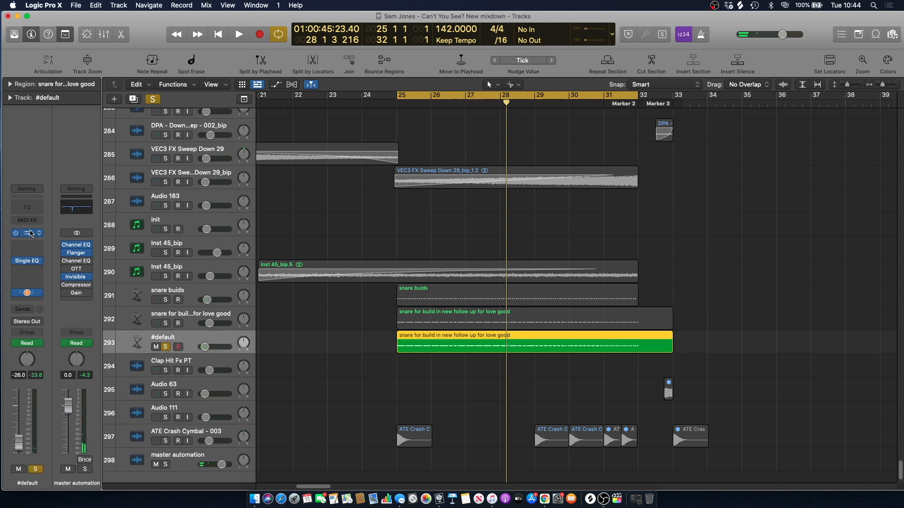
left_click(30, 234)
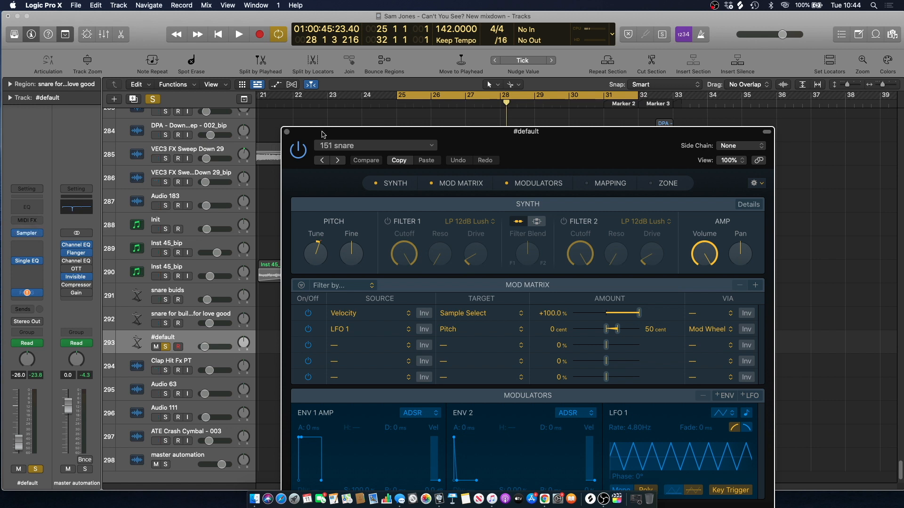
key("space")
key("space")
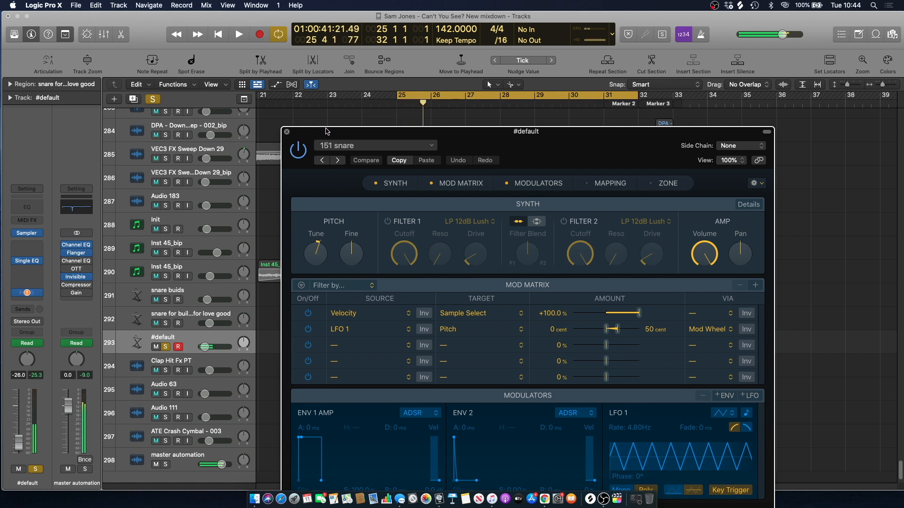
left_click(287, 132)
left_click(152, 99)
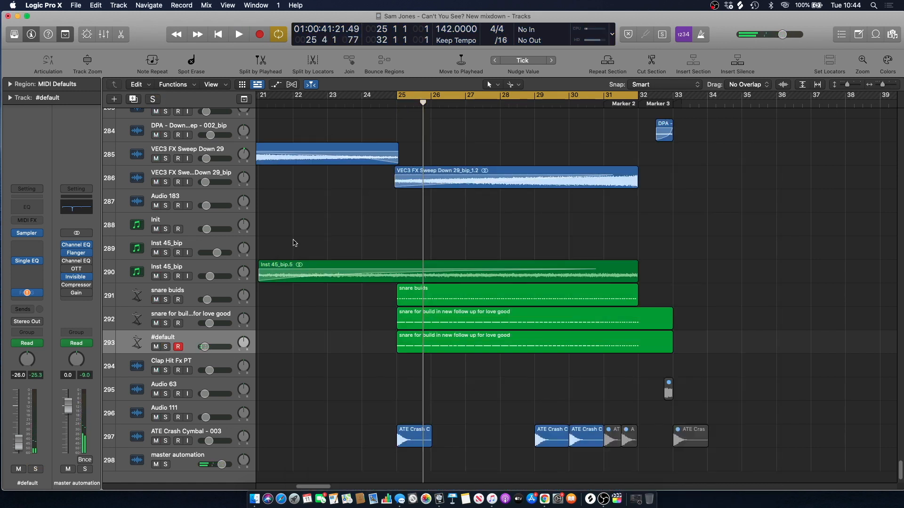
Audition the snare buids track alone in solo and remove the solo after listening
left_click(166, 300)
left_click(187, 291)
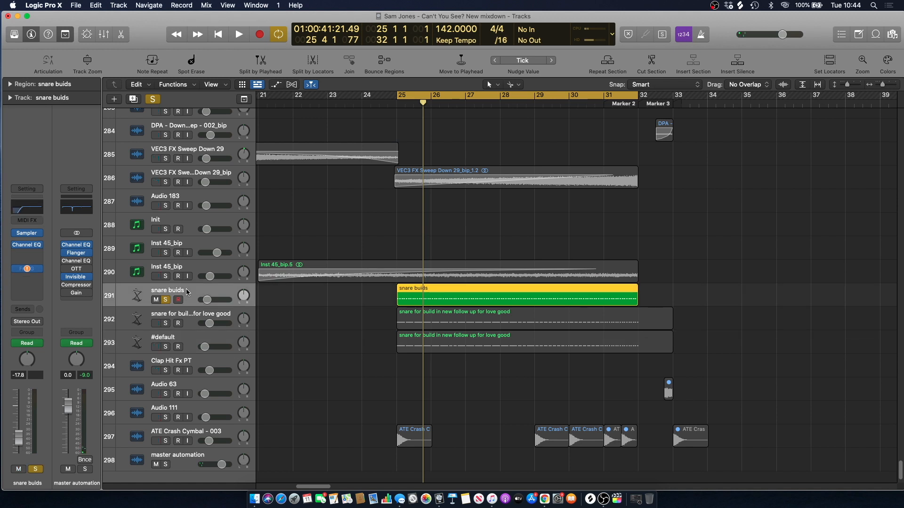
key("space")
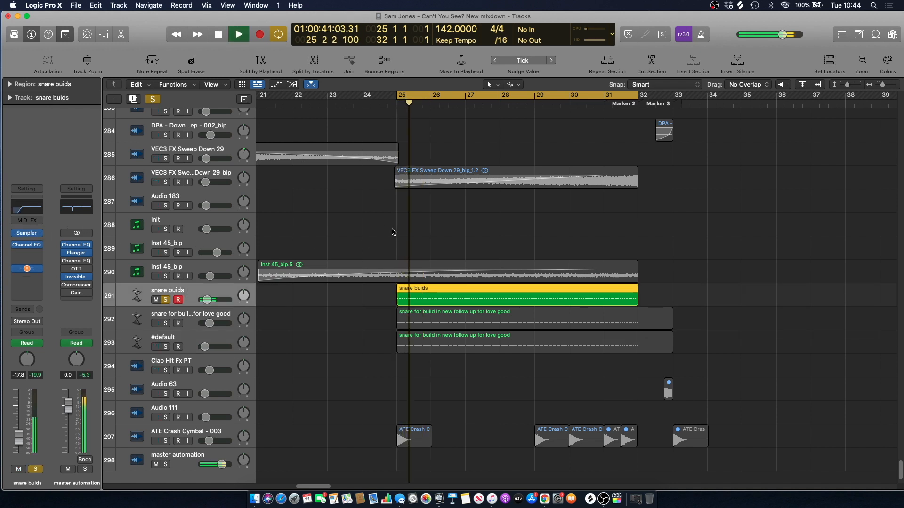
key("space")
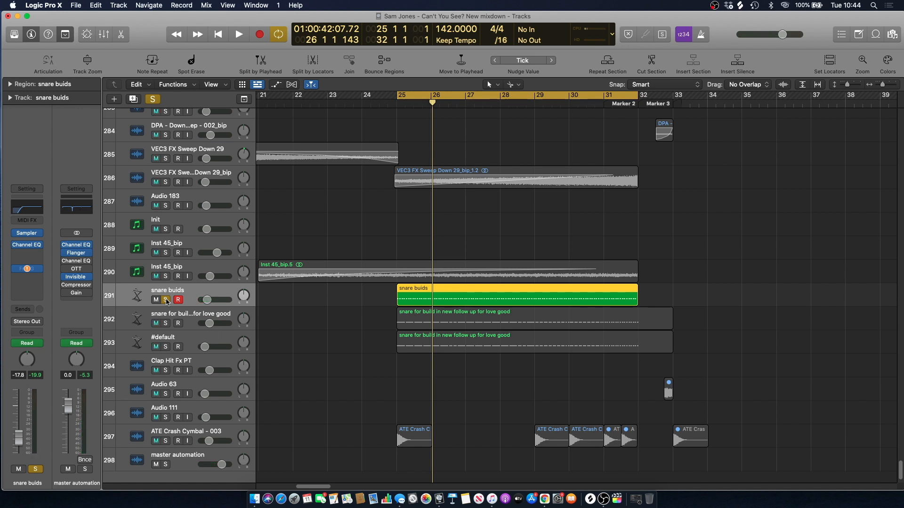
mouse_move(32, 270)
left_click(166, 300)
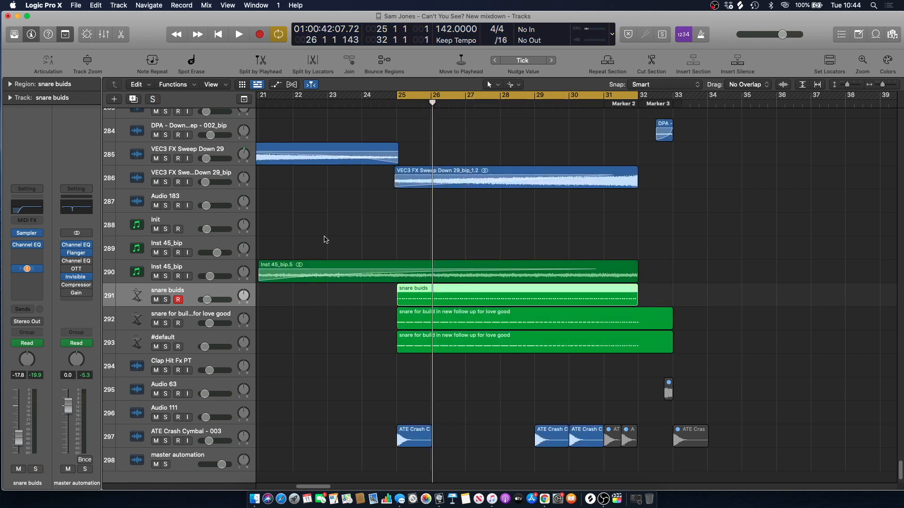
Save the project and play the full build-up from just before bar 25 with the cycle turned off
left_click(332, 230)
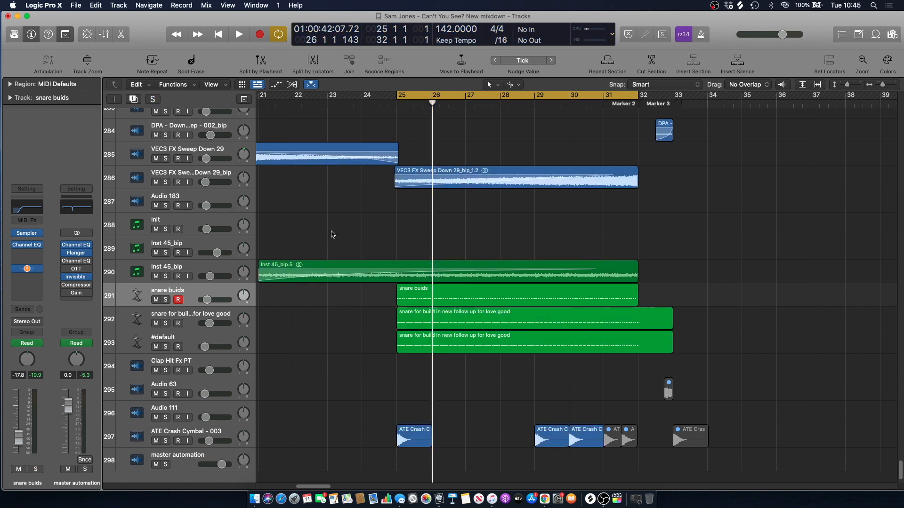
key("super+s")
key("c")
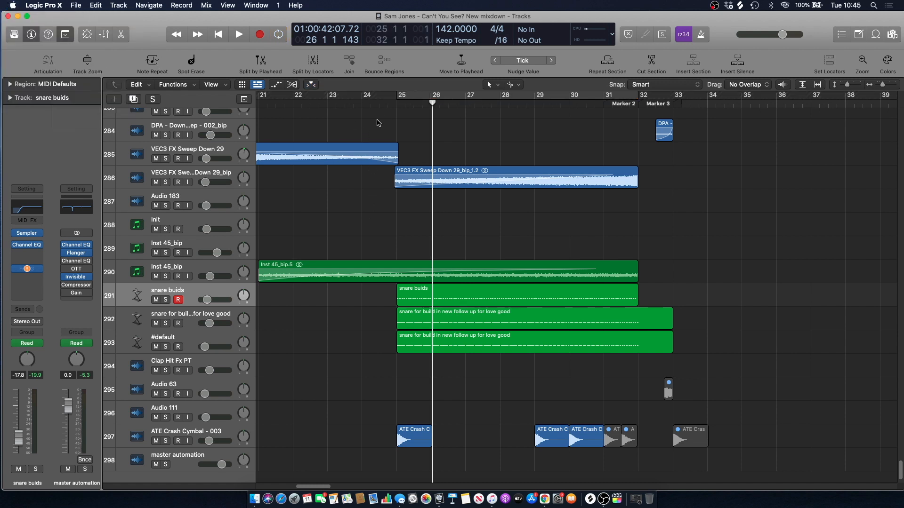
left_click(386, 107)
key("space")
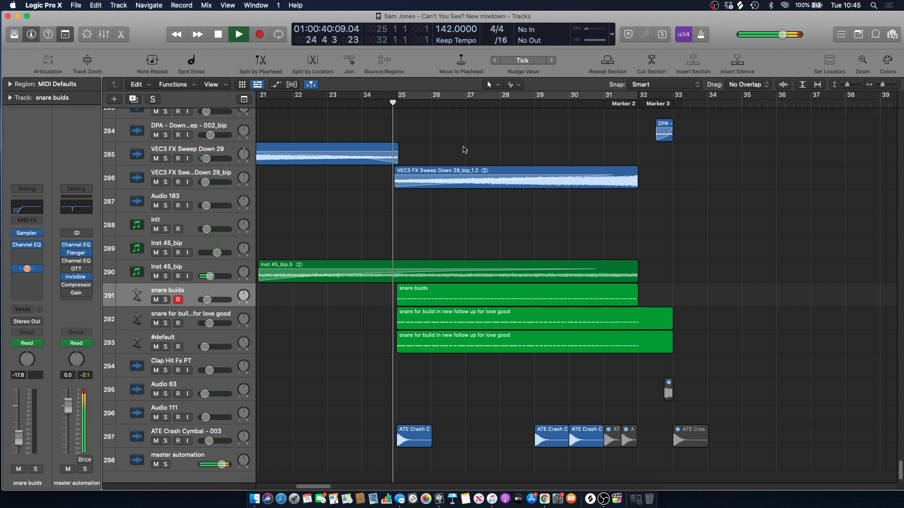
Solo the Sinister Kick track and play its accelerating kick pattern from bar 29
left_click_drag(899, 457, 886, 176)
left_click_drag(899, 210, 900, 185)
left_click_drag(898, 179, 889, 102)
key("space")
left_click(535, 118)
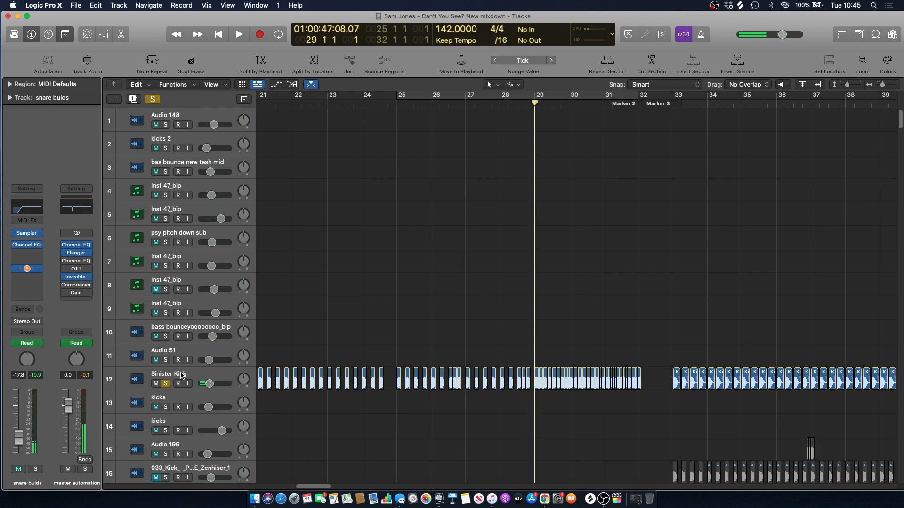
left_click(166, 383)
key("space")
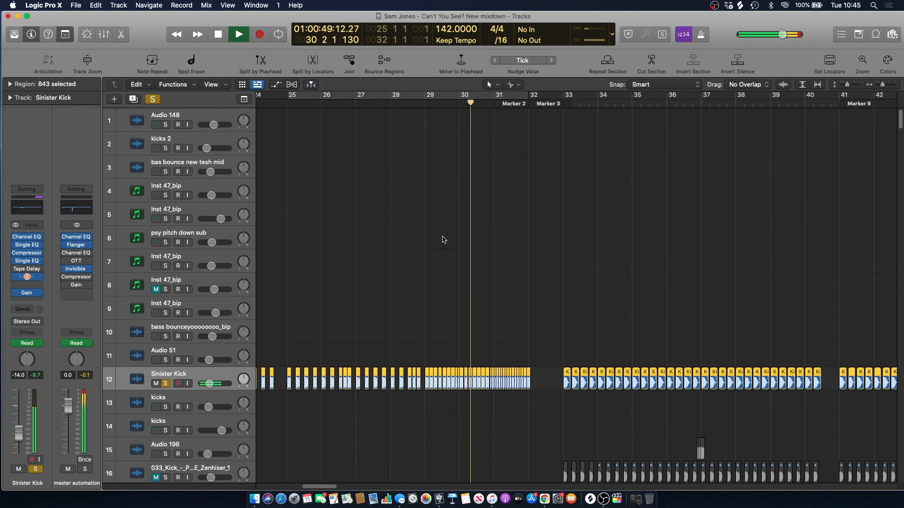
Examine the Sinister Kick track's Frequency automation over the build-up, then hide automation and clear the solo
key("a")
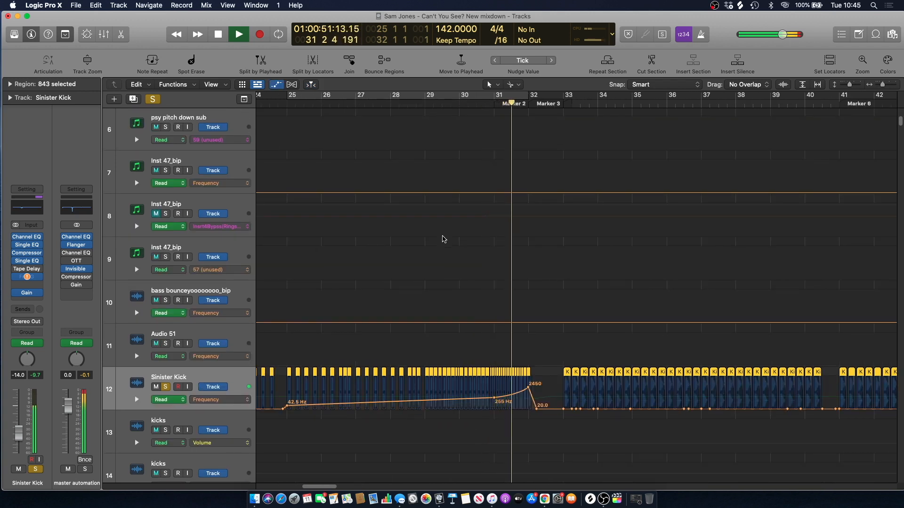
key("space")
left_click(477, 104)
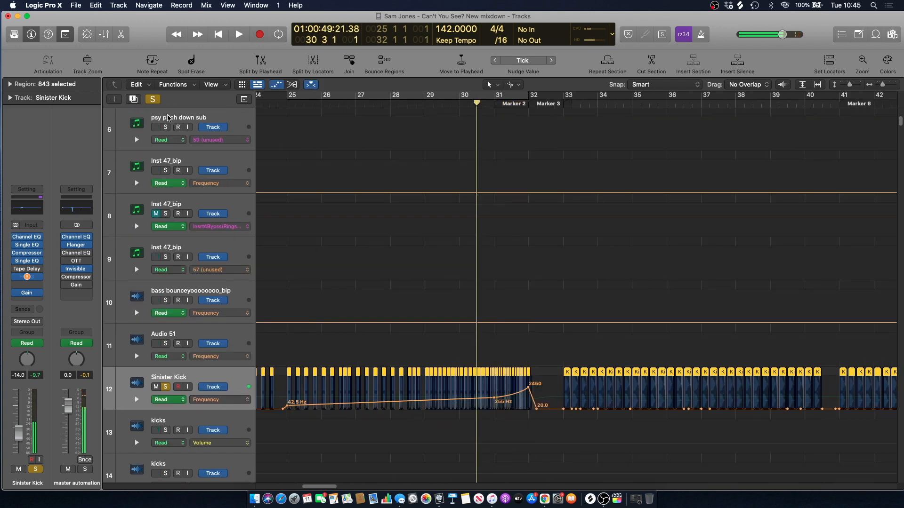
left_click(158, 101)
key("a")
left_click(445, 182)
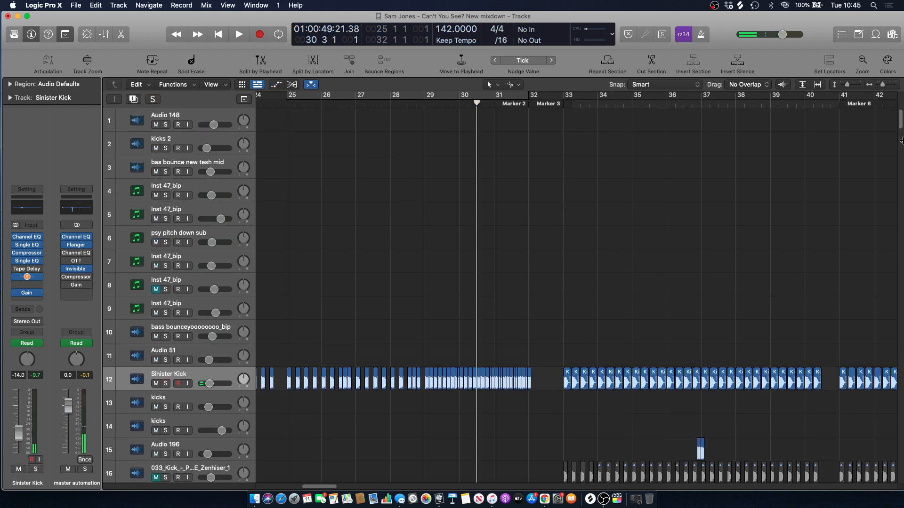
Show track automation to examine the Flanger Mix curve on the master automation track before Marker 3
scroll(706, 261, "down", 20)
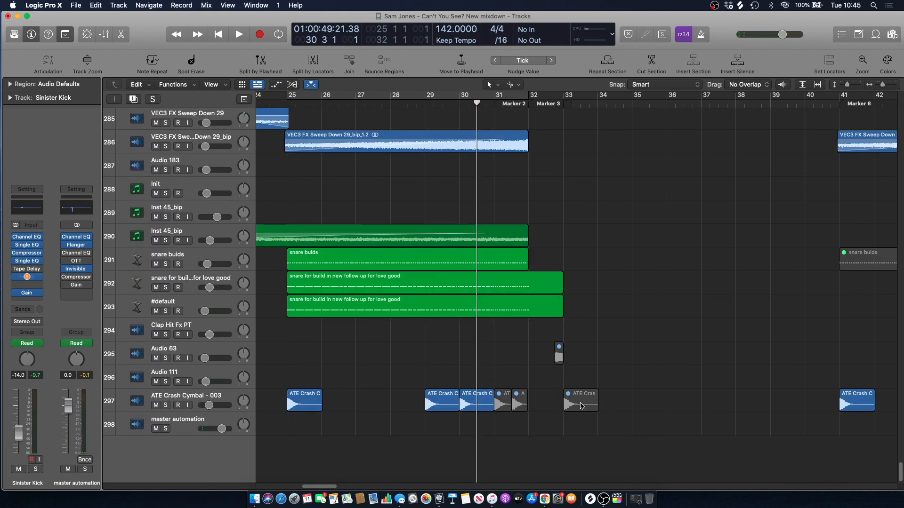
key("a")
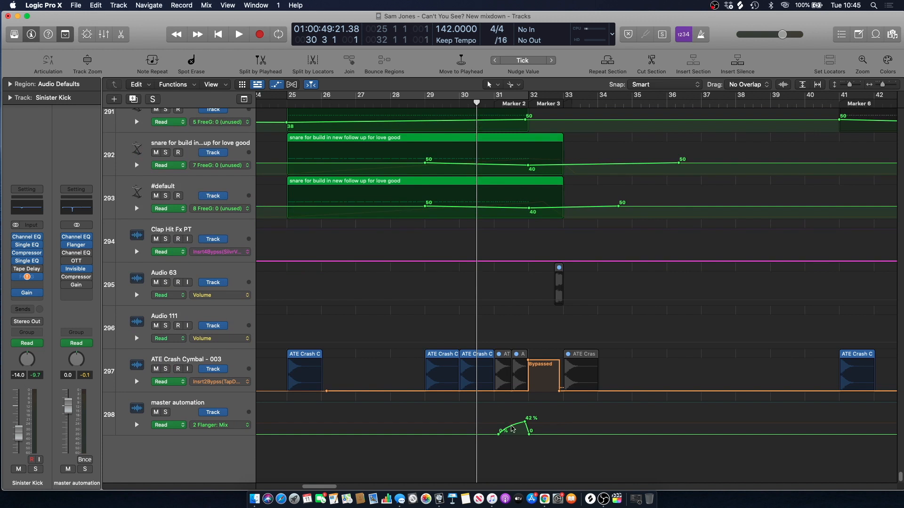
Play the master Flanger Mix sweep through Marker 3, and hide the track automation
key("space")
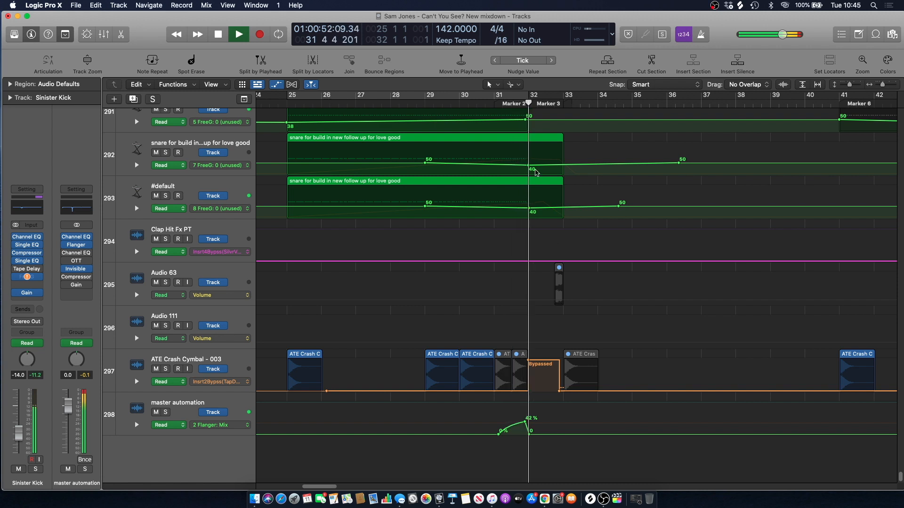
key("a")
scroll(530, 226, "up", 10)
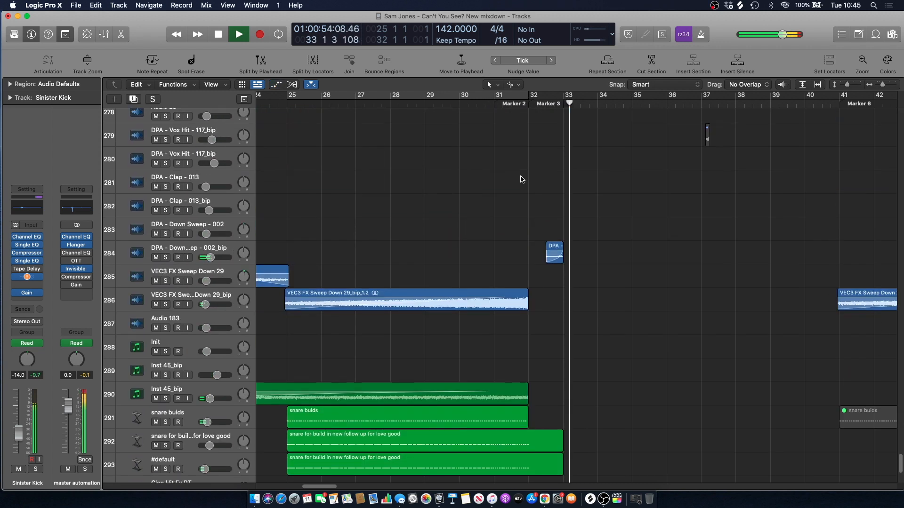
key("space")
Place the playhead at bar 32, then find and solo the diva vocal main track with chops at Marker 3 and play it
left_click_drag(900, 453, 901, 215)
left_click(541, 91)
scroll(473, 234, "right", 3)
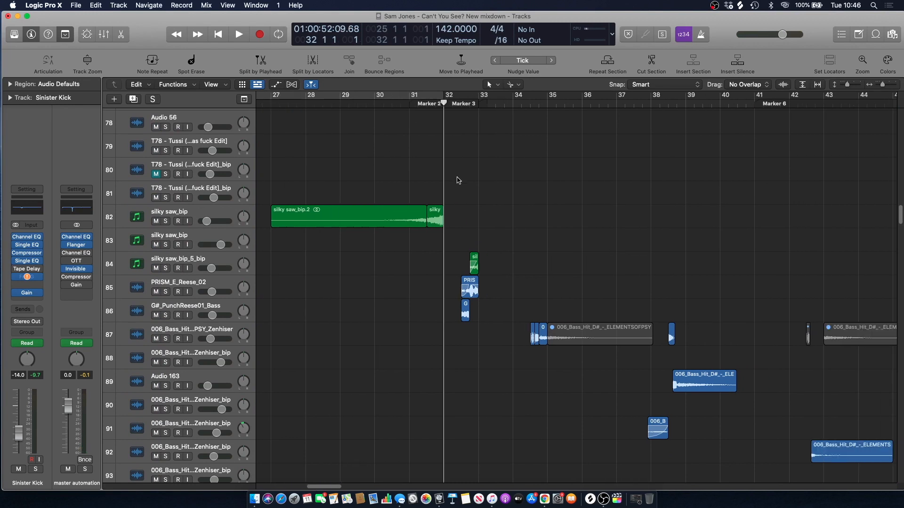
scroll(459, 181, "down", 1)
scroll(459, 180, "down", 6)
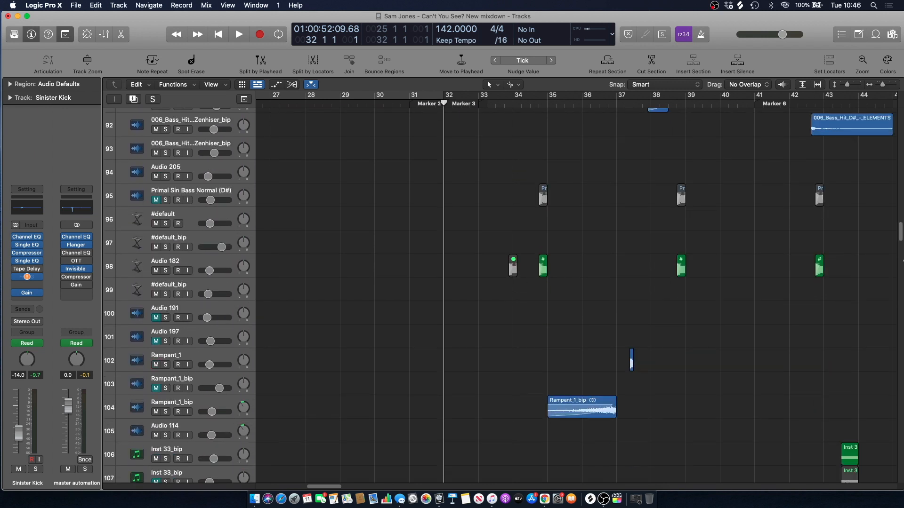
left_click_drag(899, 231, 897, 418)
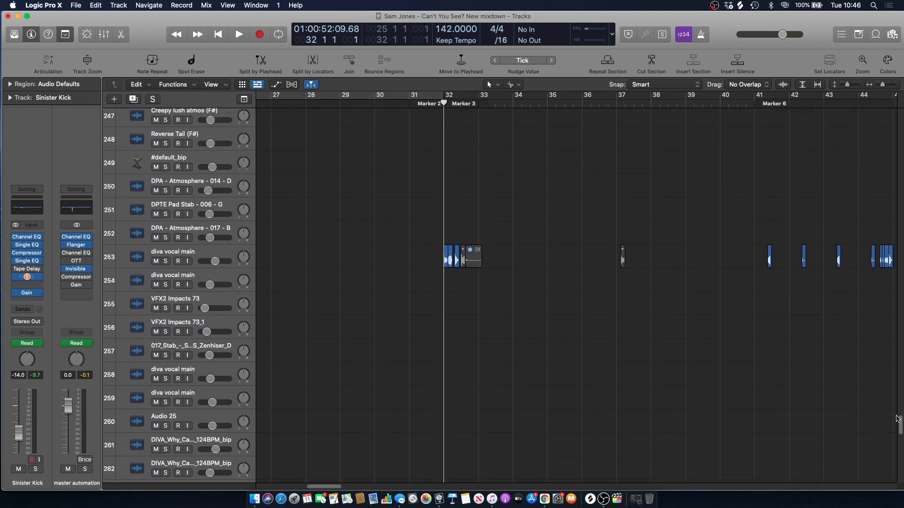
left_click(167, 261)
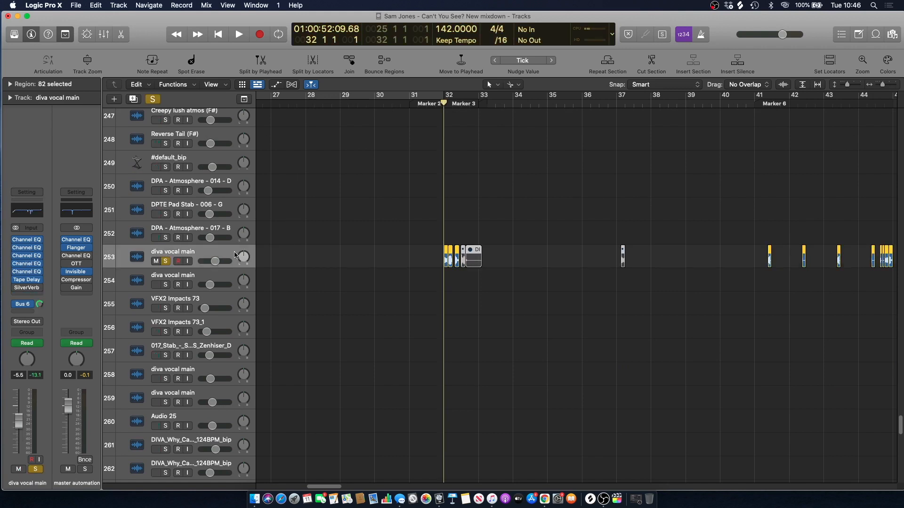
key("space")
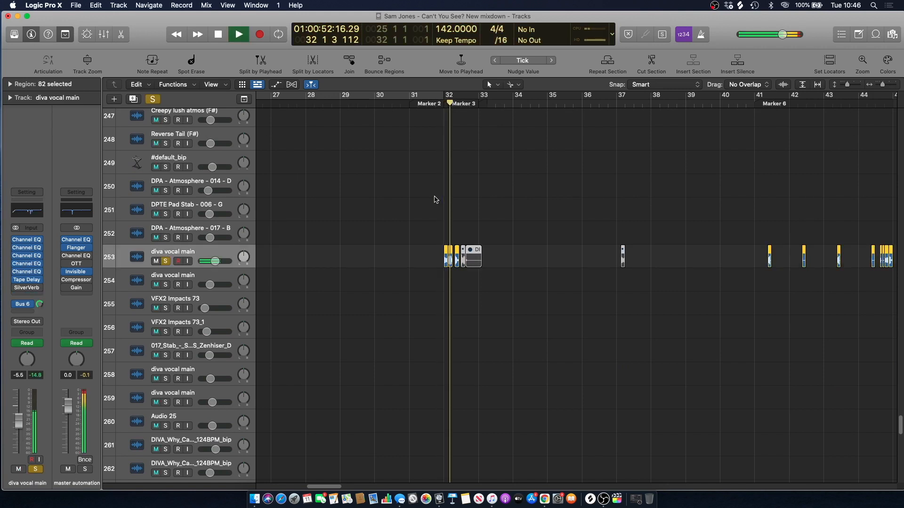
Cycle bars 32 to 34 and select the third vocal chop on the soloed diva vocal main track
left_click(469, 107)
left_click_drag(469, 106, 512, 106)
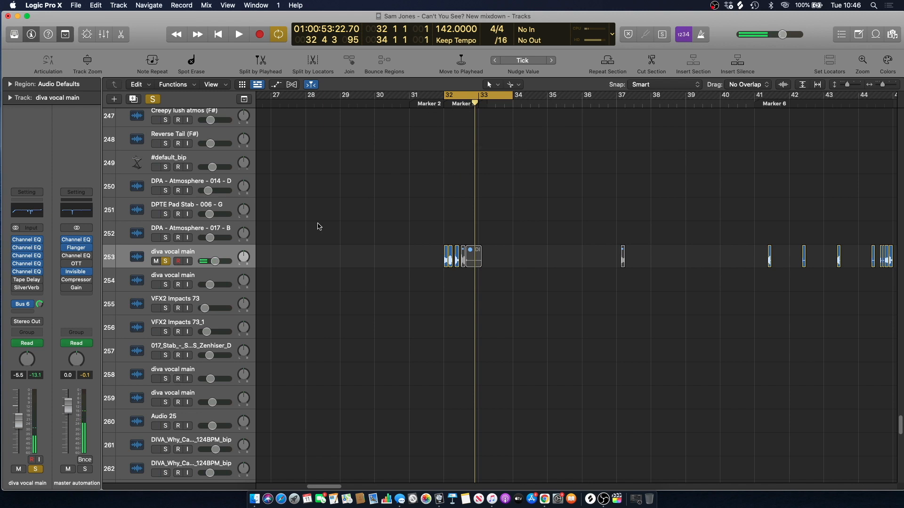
left_click(192, 252)
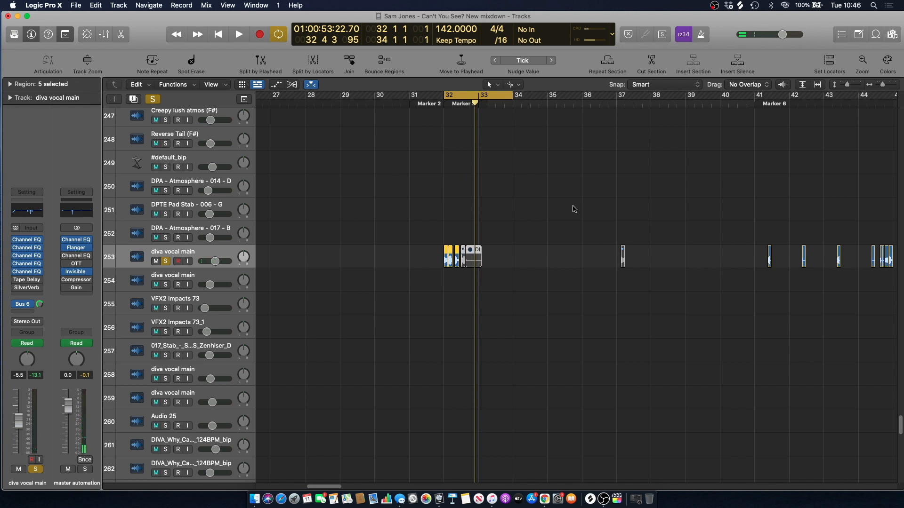
mouse_move(882, 89)
left_mouse_down()
mouse_move(895, 87)
mouse_move(885, 87)
left_mouse_up()
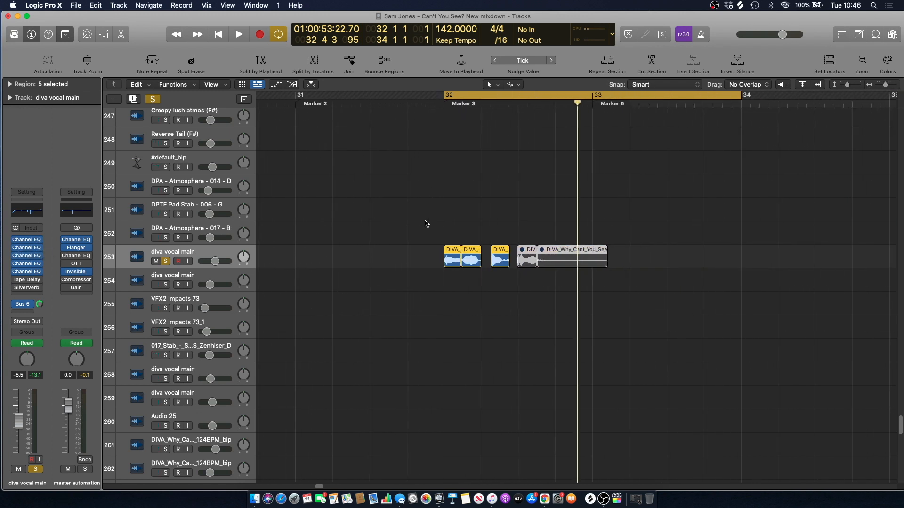
left_click(446, 200)
left_click(502, 254)
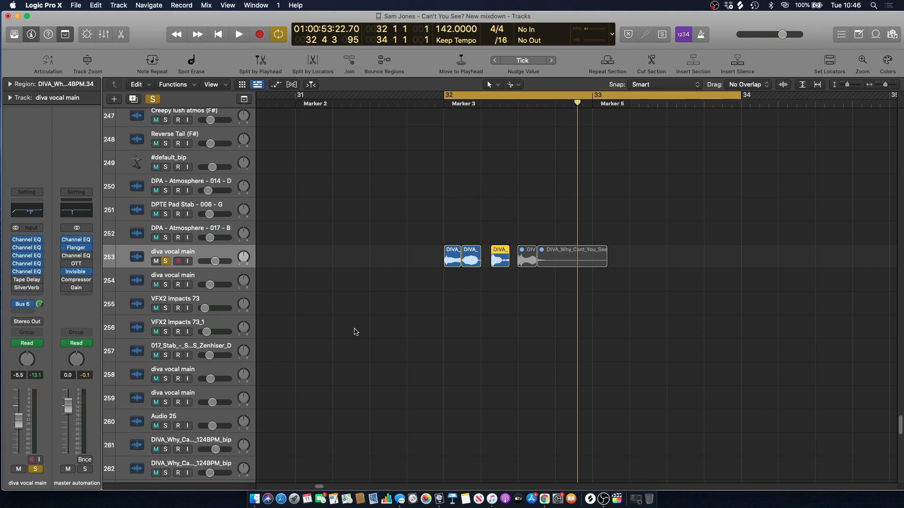
Switch to Finder and search this Mac for "can't you see" to look for the original vocal sample
left_click(254, 499)
left_click(576, 89)
type("can")
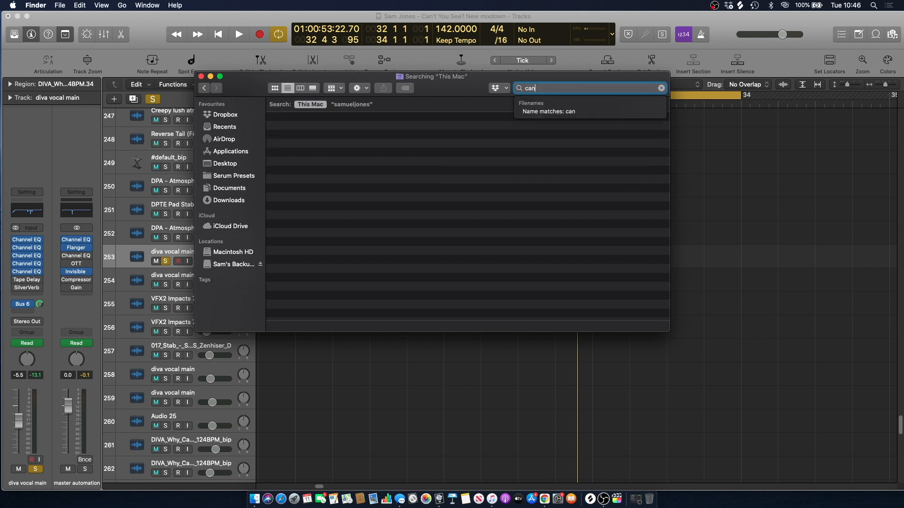
type("'t you see")
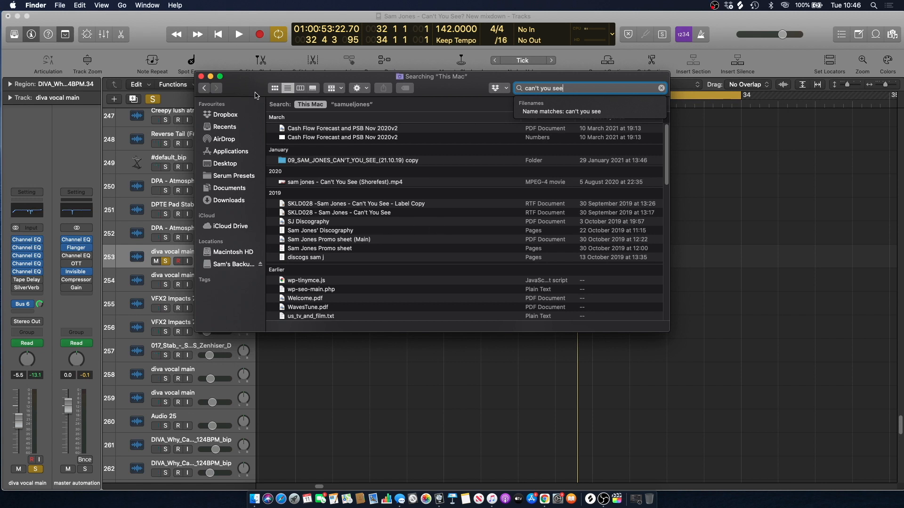
left_click_drag(255, 92, 345, 123)
mouse_move(762, 198)
left_mouse_down()
mouse_move(759, 244)
mouse_move(762, 185)
left_mouse_up()
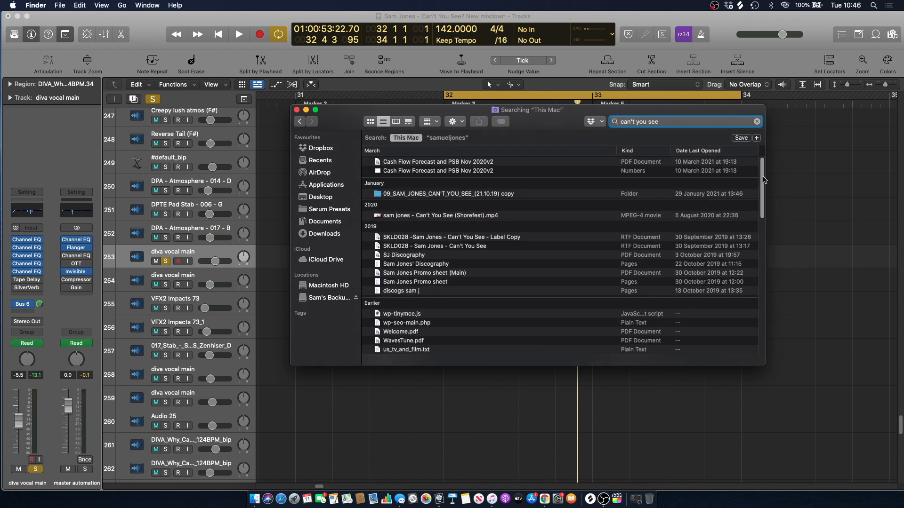
left_click(819, 215)
left_click_drag(885, 88, 885, 88)
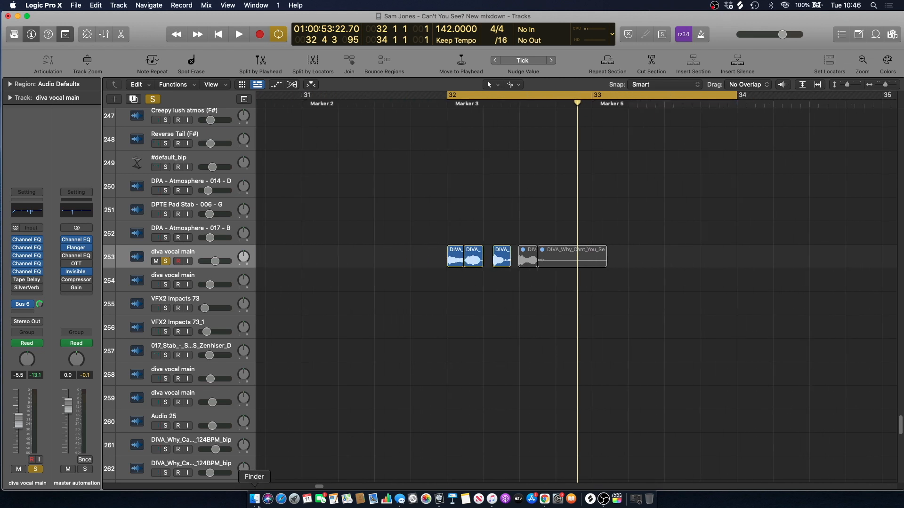
Search Finder for "cant you see" and preview the audio of DIVA_Why_Cant_You_See_C_124BPM.wav
left_click(254, 499)
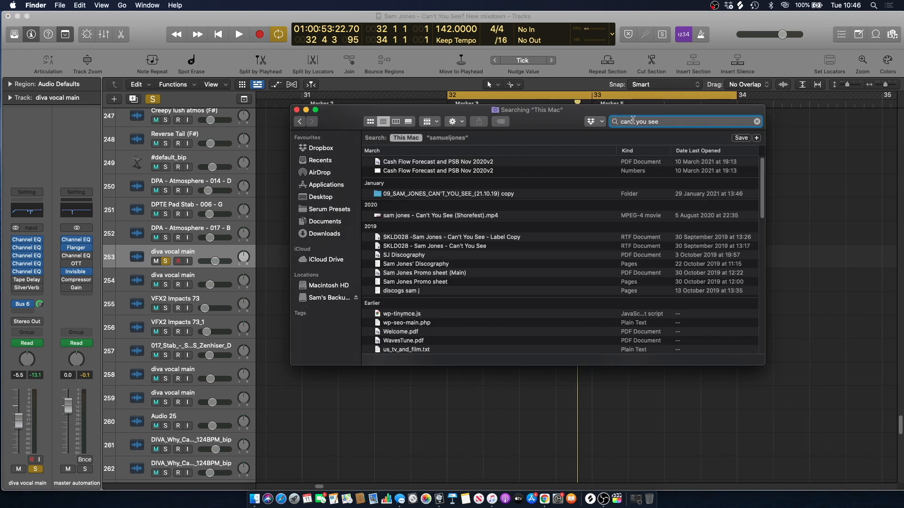
key("BackSpace")
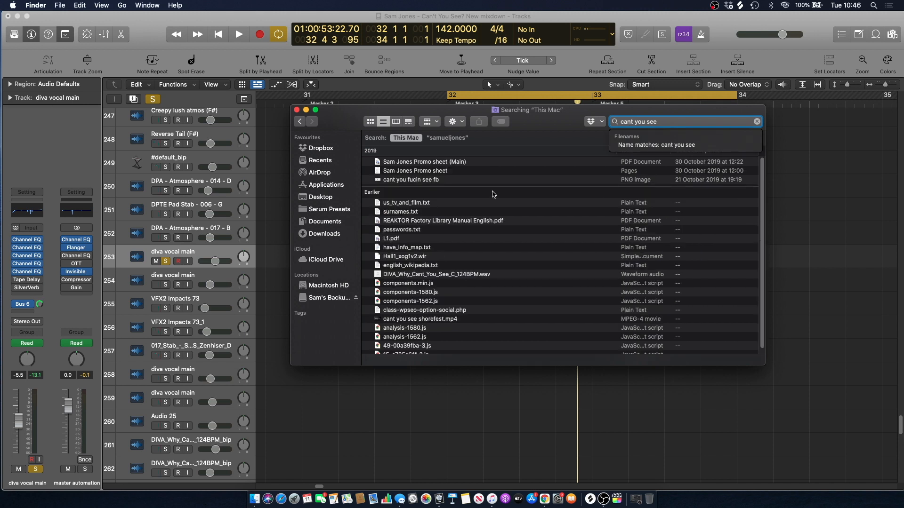
left_click(490, 274)
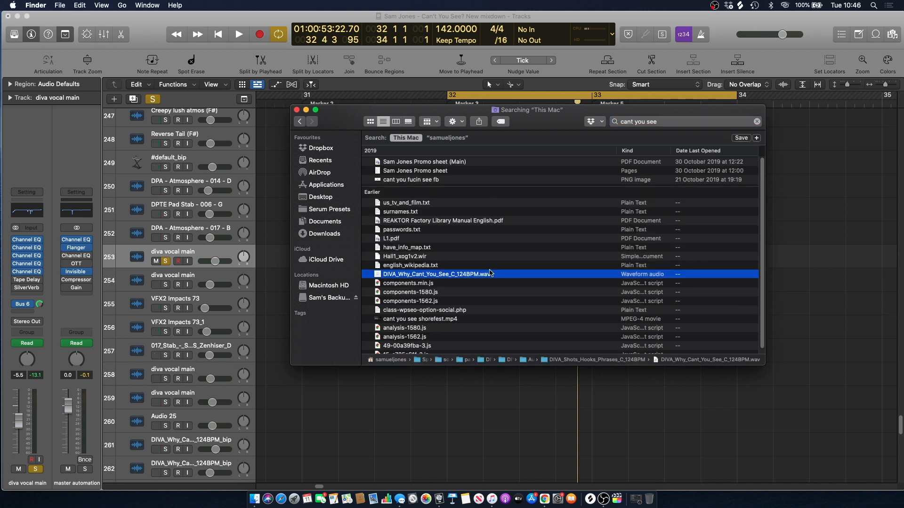
key("space")
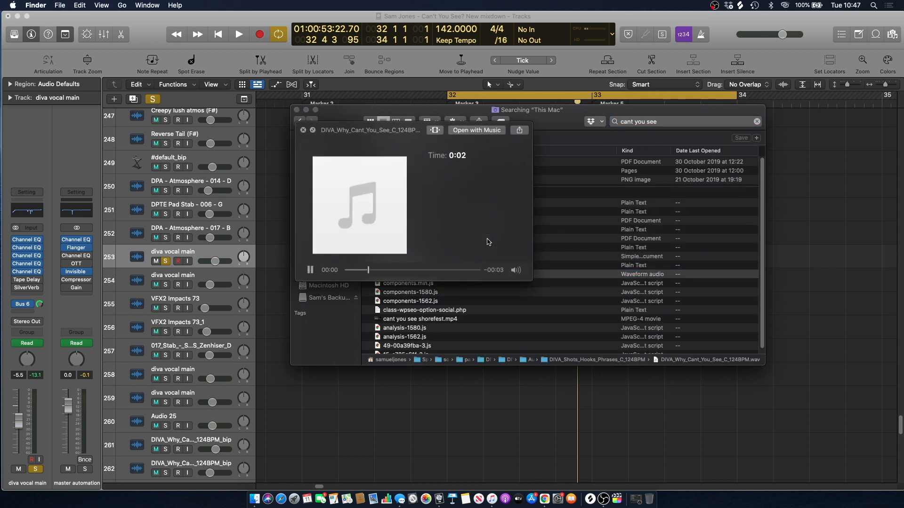
key("space")
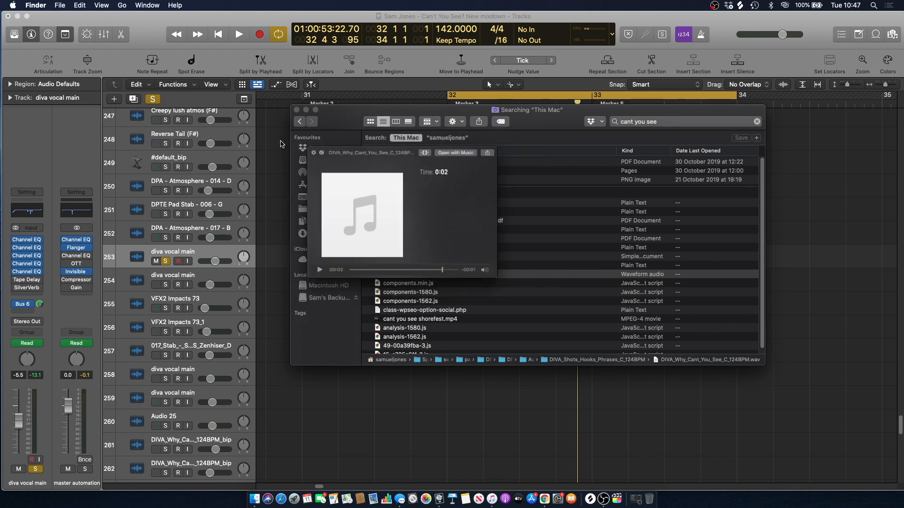
Return to Logic Pro and play the chopped vocal from bar 32 for comparison with the original sample
key("super+Tab")
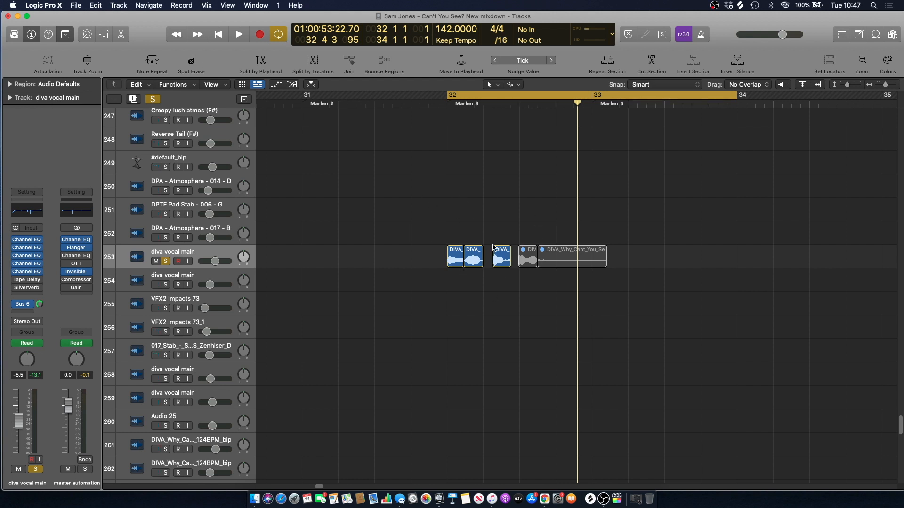
key("space")
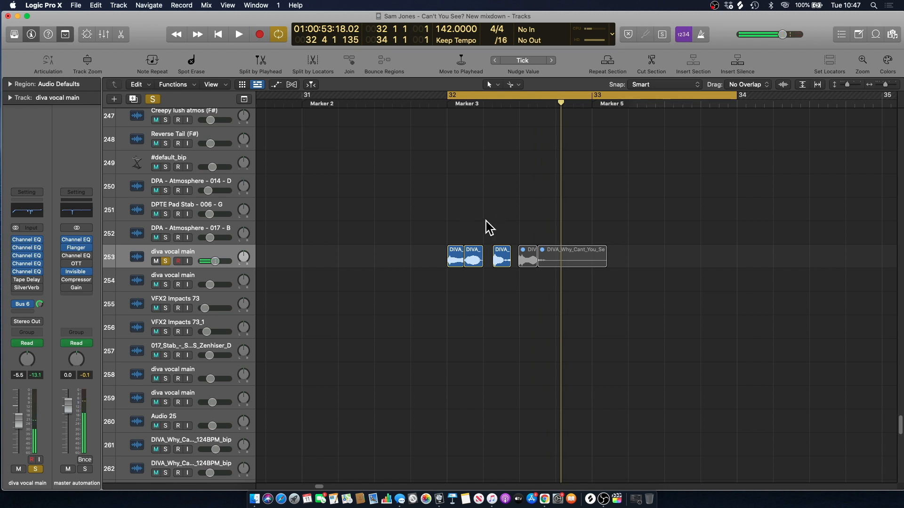
key("space")
key("space")
key("space")
Show the region parameters and compare the Transpose settings of the three vocal chops after bar 32, auditioning them
left_click(473, 258)
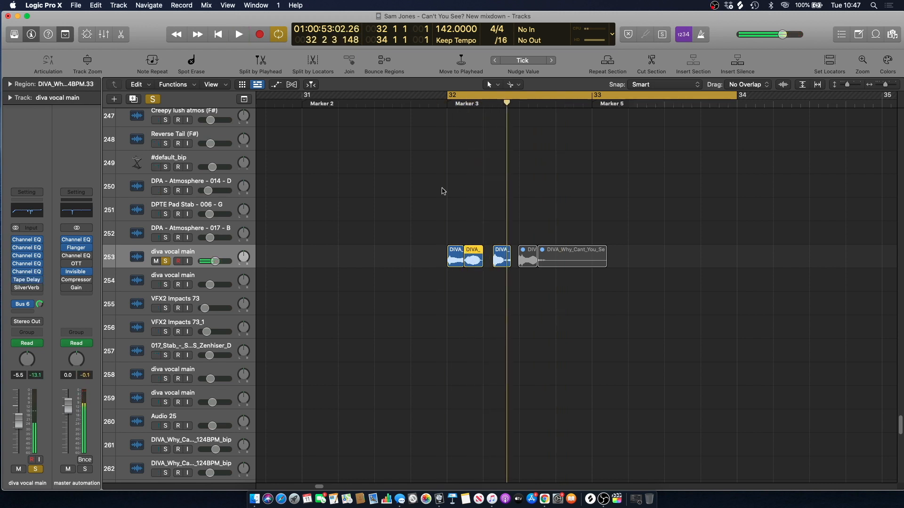
left_click(9, 84)
left_click_drag(398, 206, 459, 298)
left_click_drag(426, 196, 452, 272)
key("space")
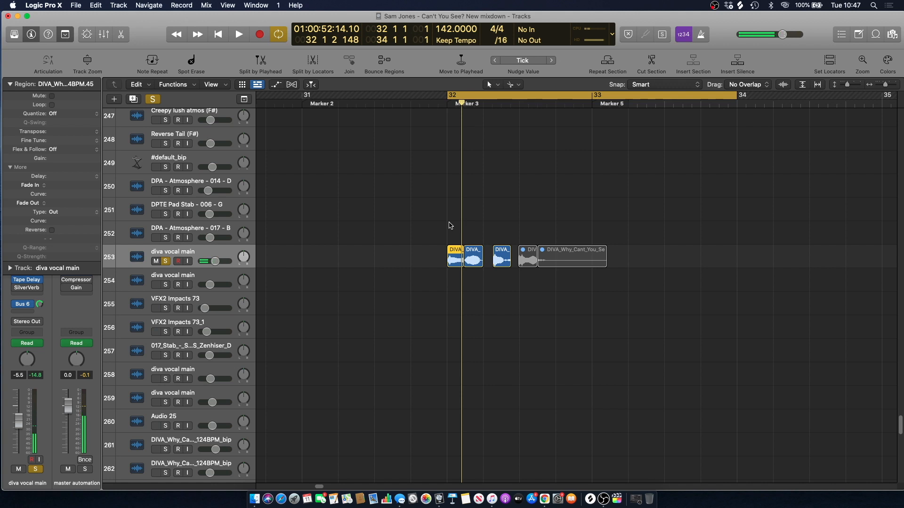
left_click(479, 252)
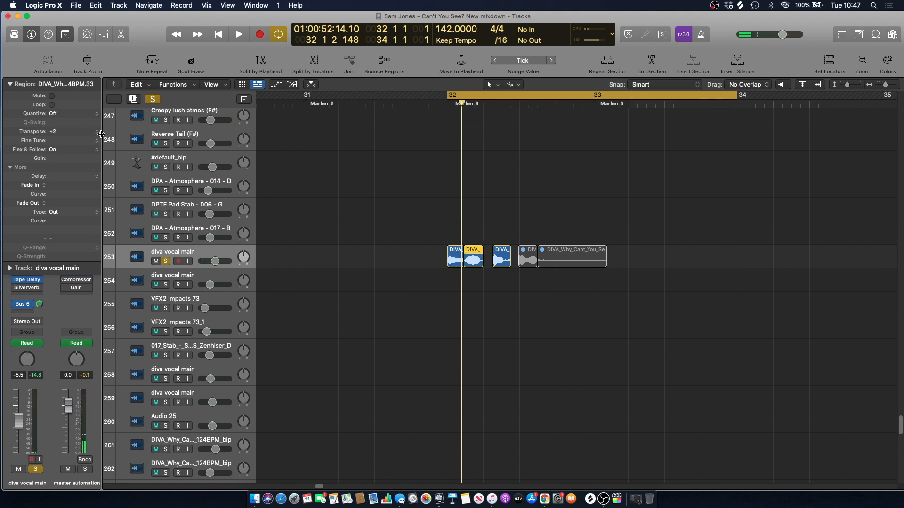
left_click(507, 263)
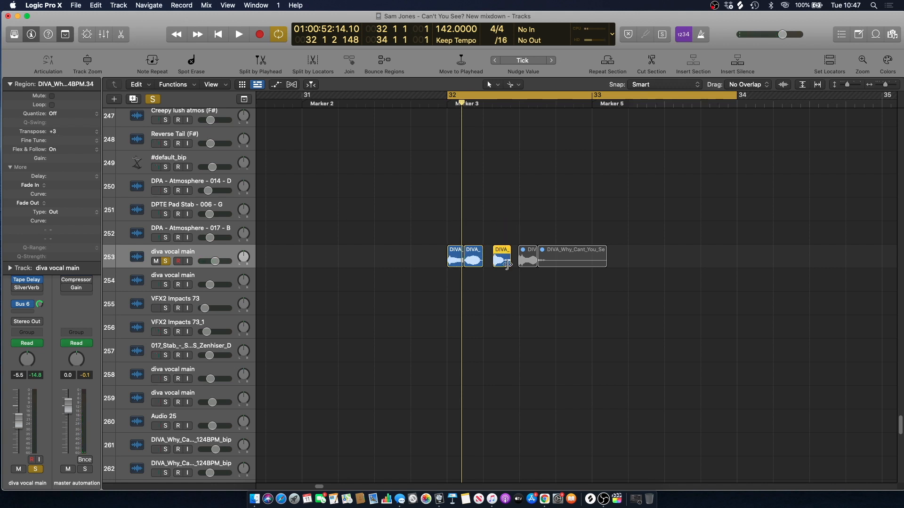
key("space")
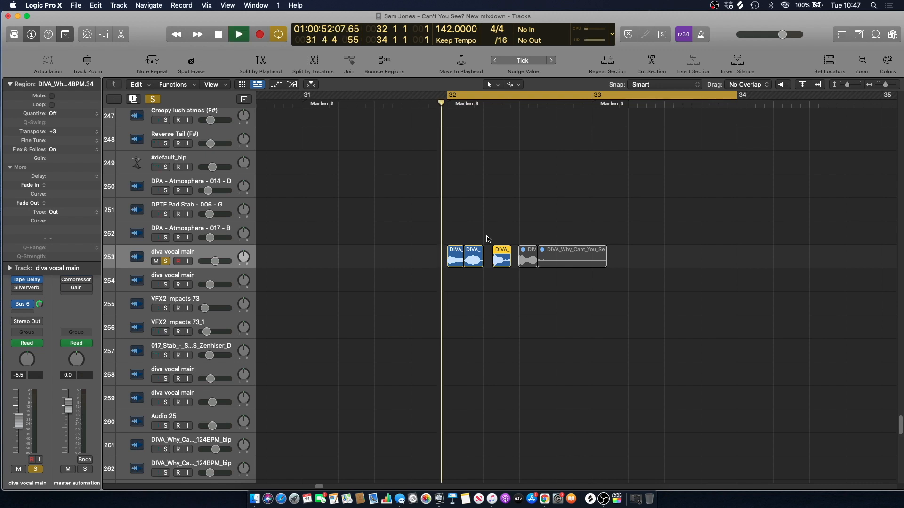
left_click(487, 209)
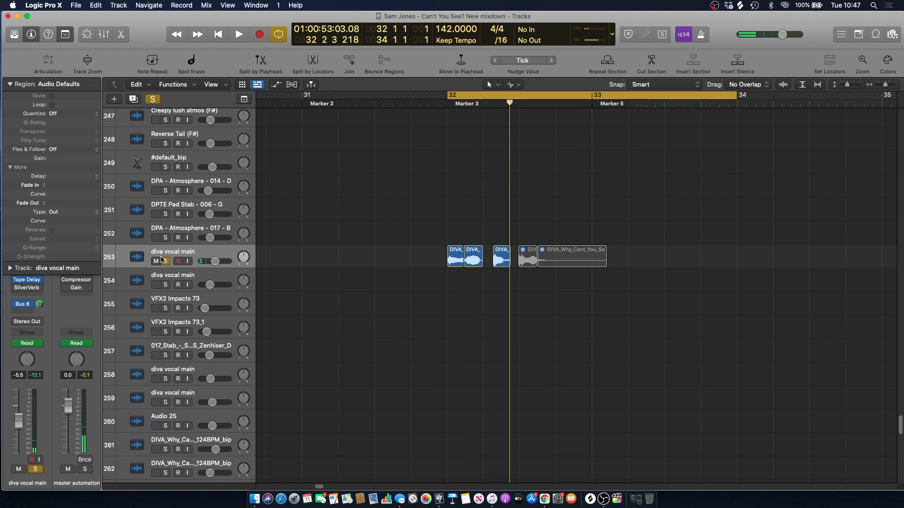
Hide the region parameters, shorten the cycle to bars 32 to 33, and review the fifth Channel EQ on the vocal channel
left_click(10, 84)
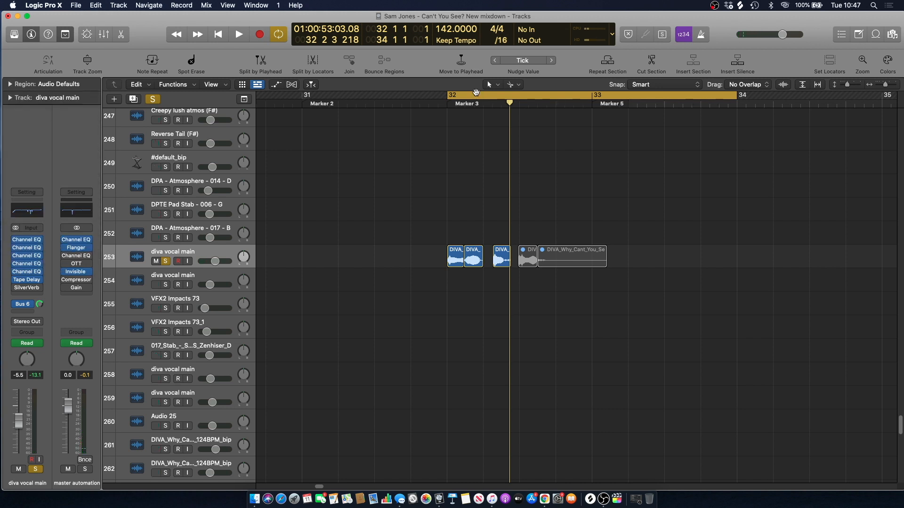
left_click(476, 92)
left_click_drag(453, 98, 592, 95)
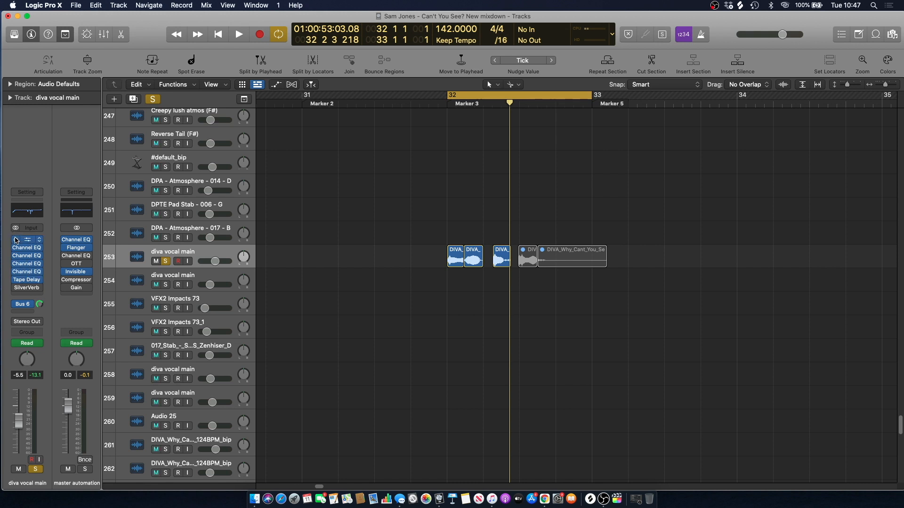
left_click(26, 272)
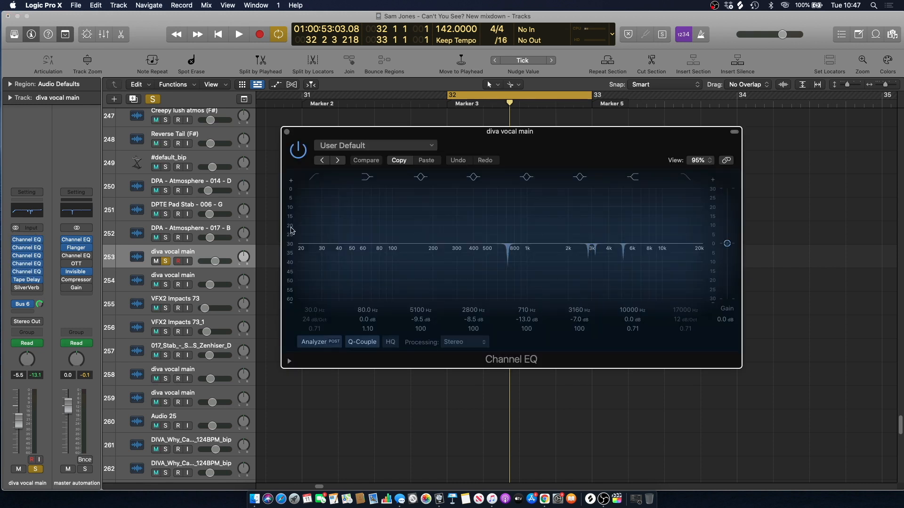
left_click(285, 129)
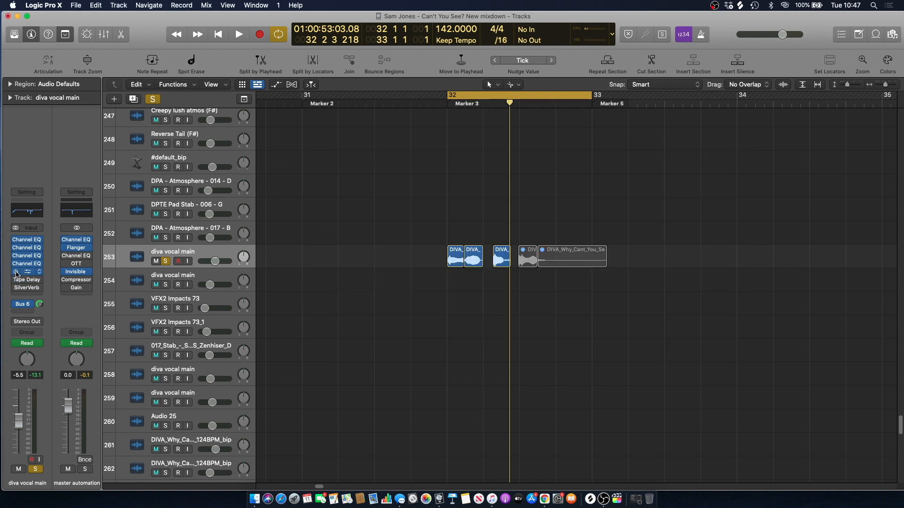
Bypass the insert plug-ins on the diva vocal main channel and play the chops without their EQ processing
left_click(16, 247)
left_click(15, 240)
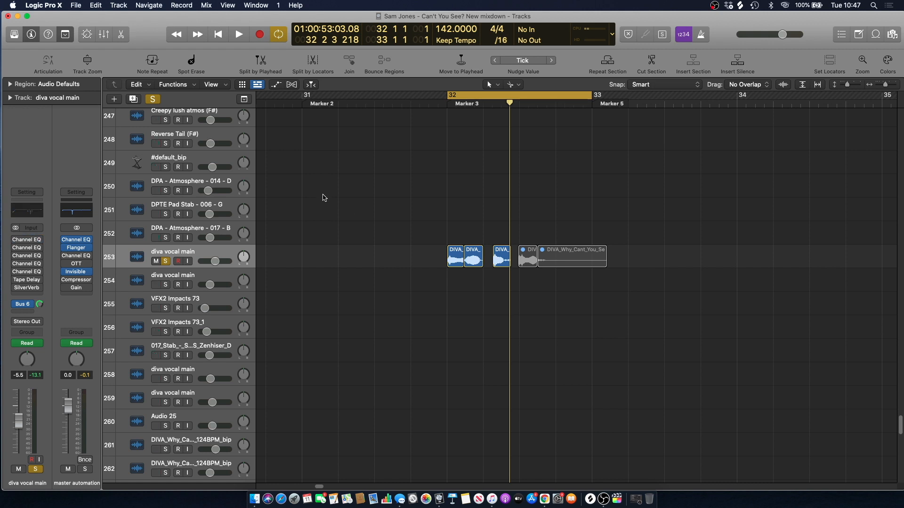
key("space")
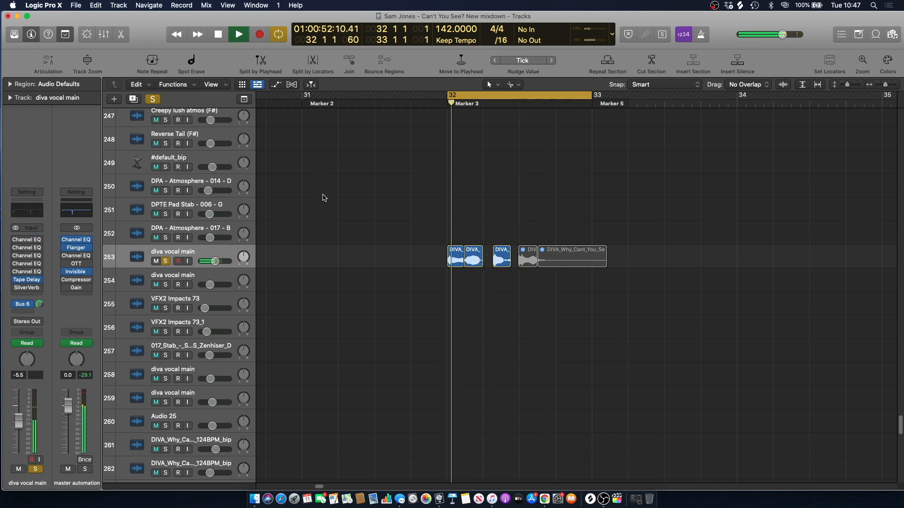
key("space")
mouse_move(16, 281)
mouse_move(22, 240)
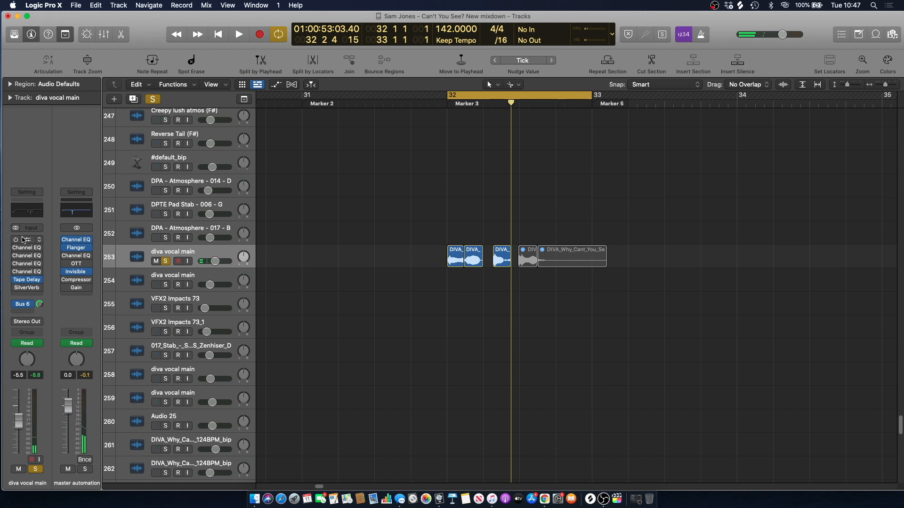
Re-enable the first two Channel EQs on the diva vocal main channel one at a time, playing the chops after each
left_click(26, 240)
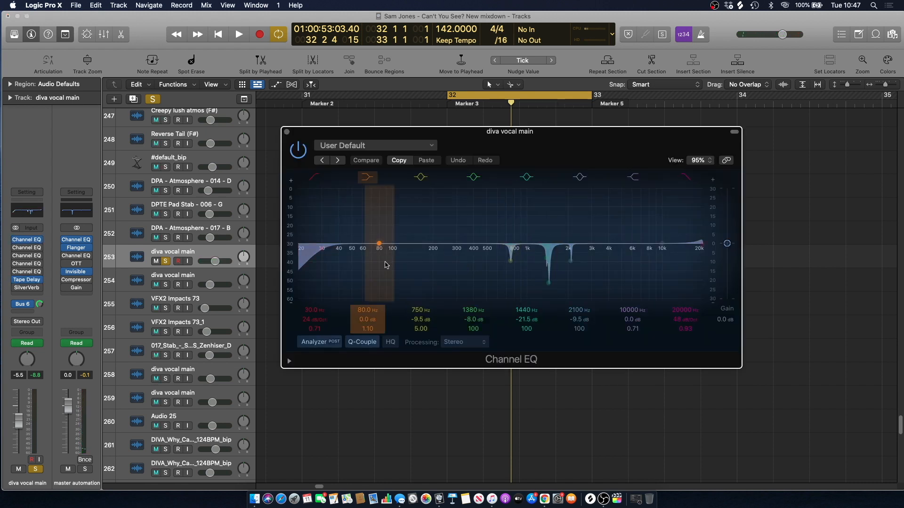
key("space")
key("space")
left_click(286, 132)
left_click(25, 249)
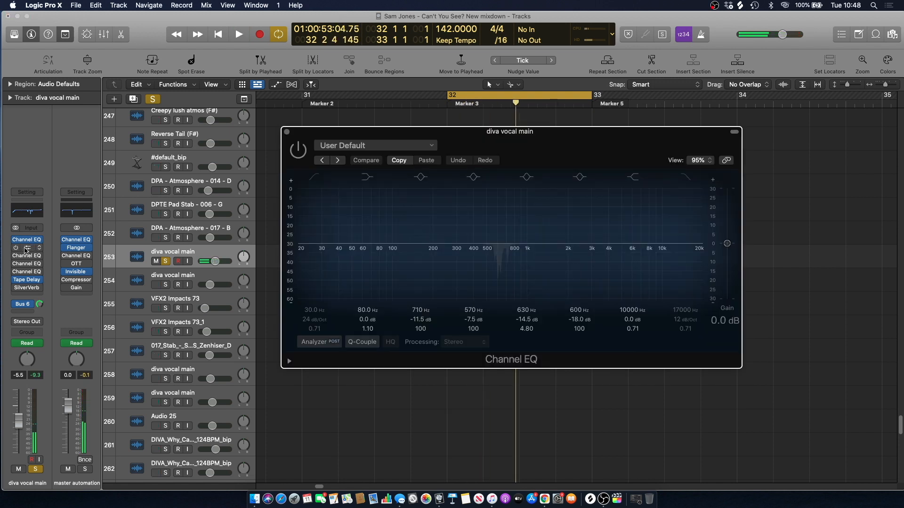
key("space")
key("space")
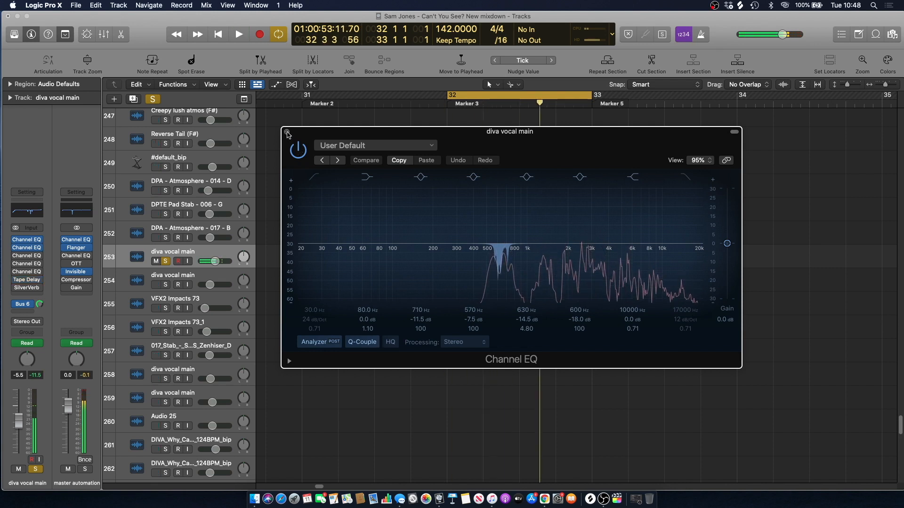
left_click(287, 133)
Re-enable the third and fourth Channel EQs on the vocal channel in turn, reviewing each curve during playback
left_click(32, 257)
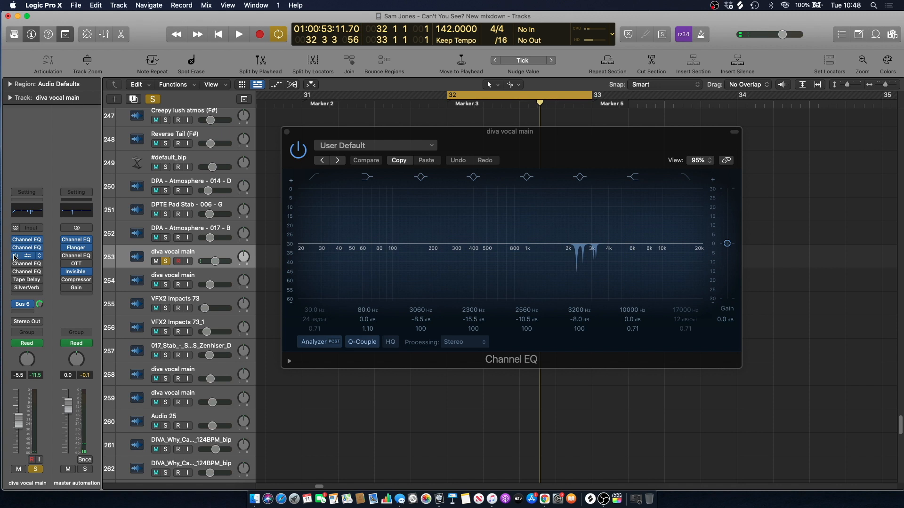
key("space")
key("space")
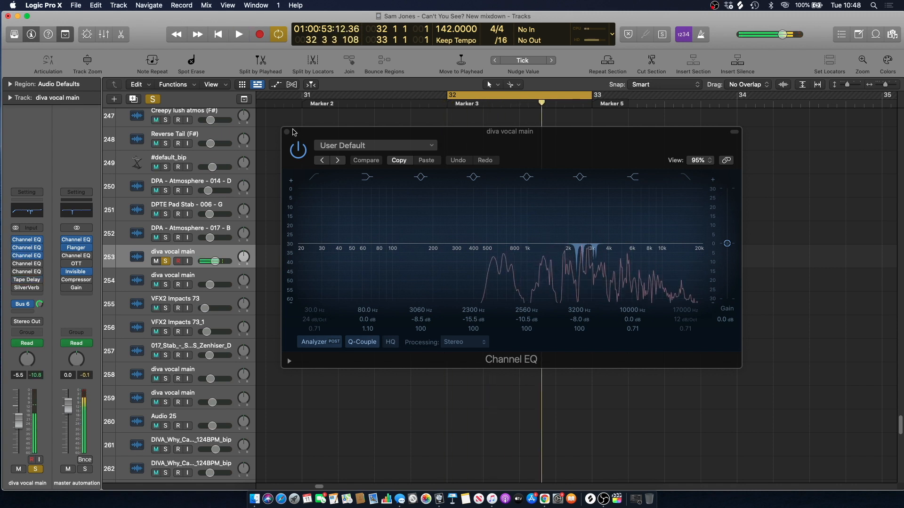
key("super+w")
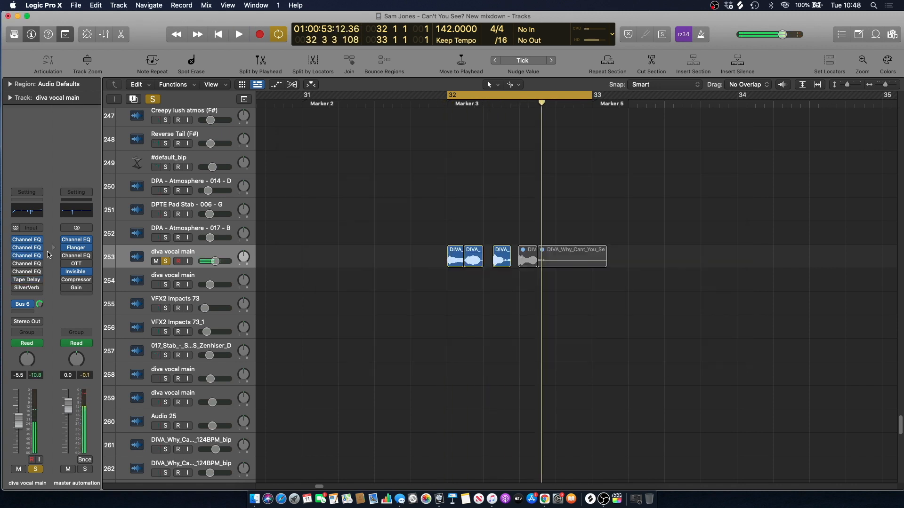
left_click(28, 266)
key("space")
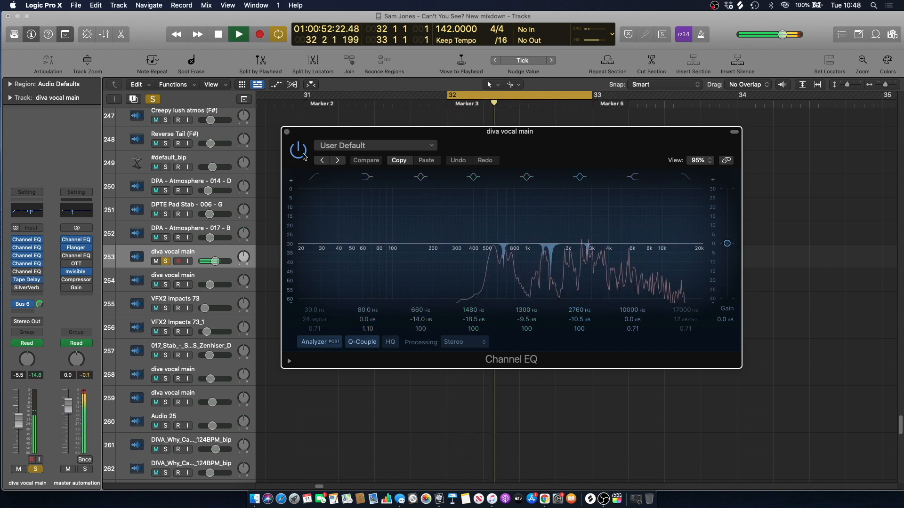
key("space")
key("super+w")
Re-enable the fifth Channel EQ on the vocal channel and play the chops with its cuts applied
mouse_move(15, 272)
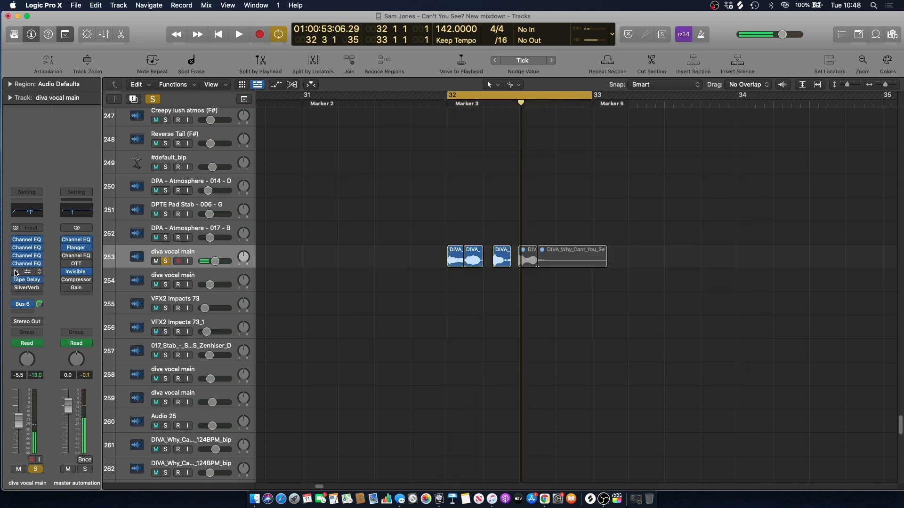
left_click(27, 272)
key("space")
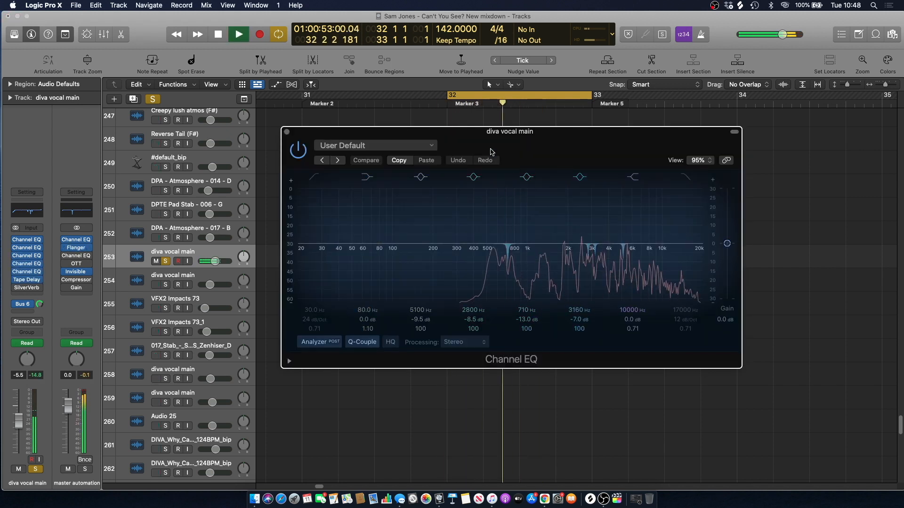
key("space")
key("super+w")
mouse_move(17, 281)
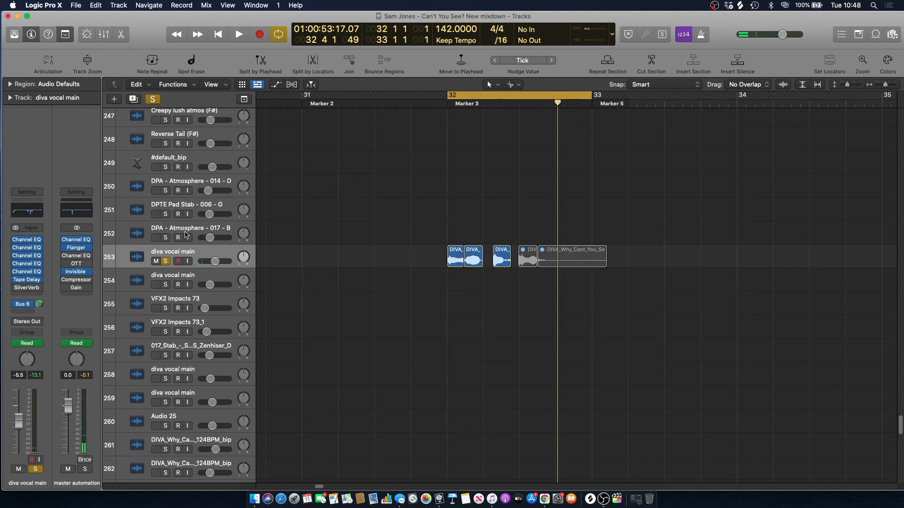
Show the vocal's Bus 6 reverb channel, play the chops through it, and review its Channel EQ curve
left_click(26, 305)
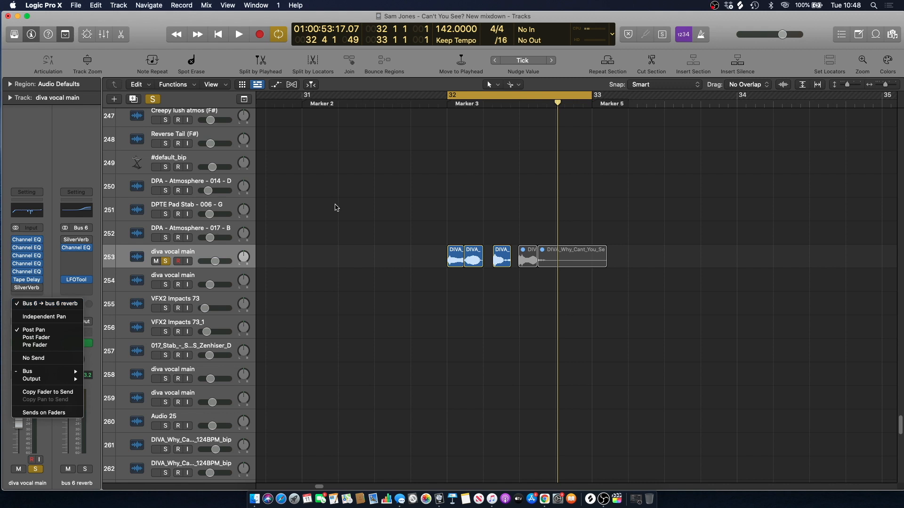
left_click(375, 204)
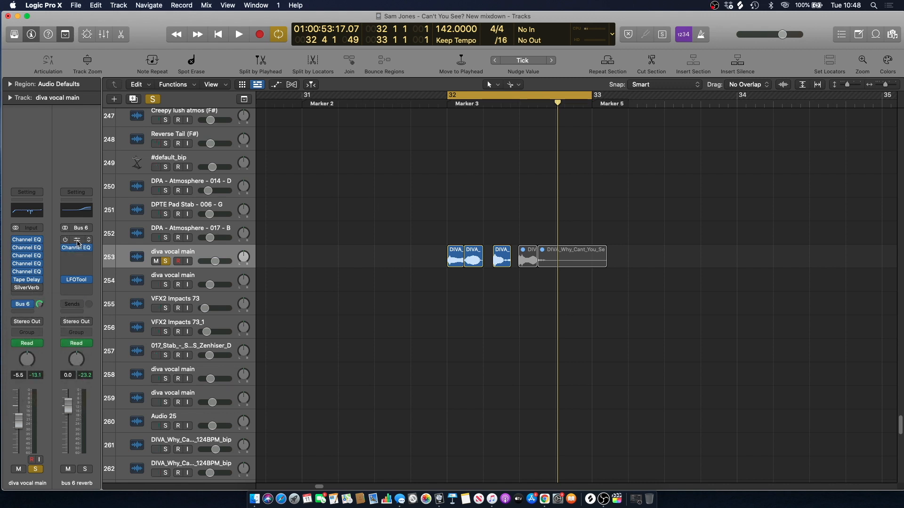
key("space")
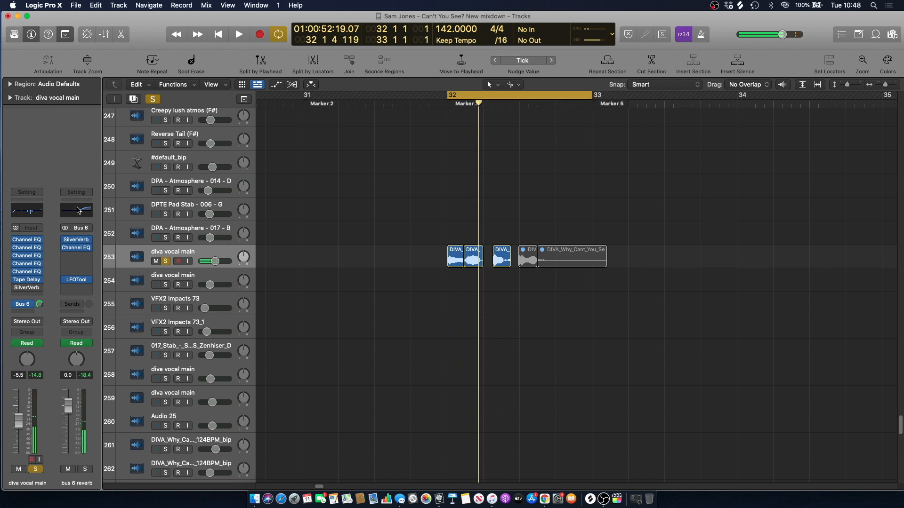
left_click(78, 211)
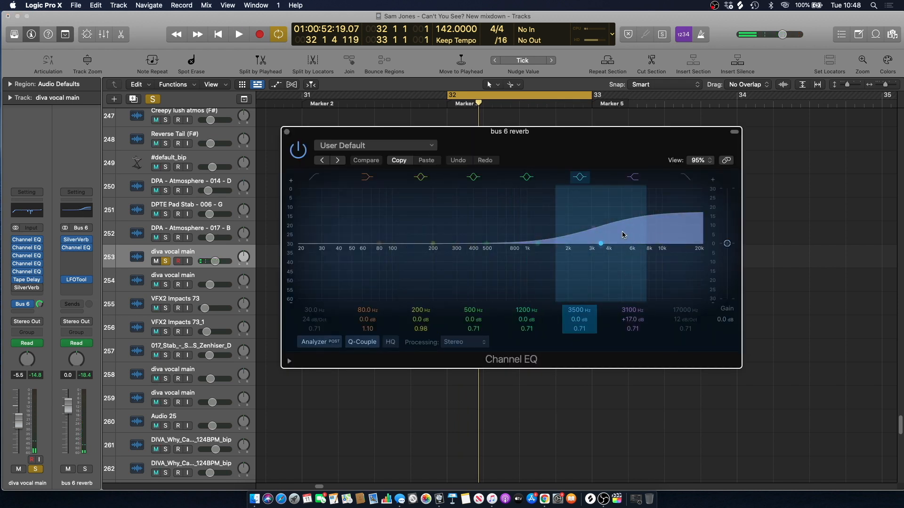
left_click(287, 132)
Review the LFOTool volume shape on the bus 6 reverb channel while playing the vocal chops
mouse_move(77, 252)
left_click(76, 280)
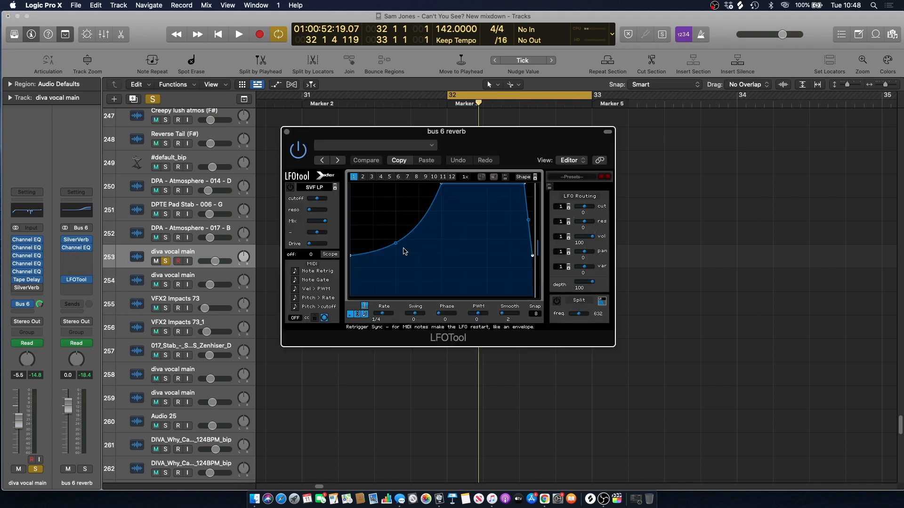
key("space")
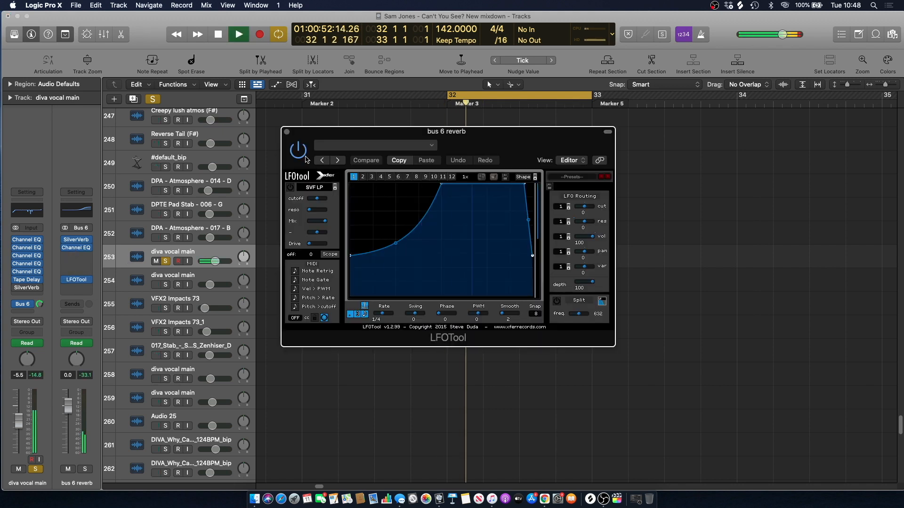
key("space")
left_click(287, 132)
Clear the vocal solo, turn off the cycle, and play the full mix from just before bar 32
left_click(153, 102)
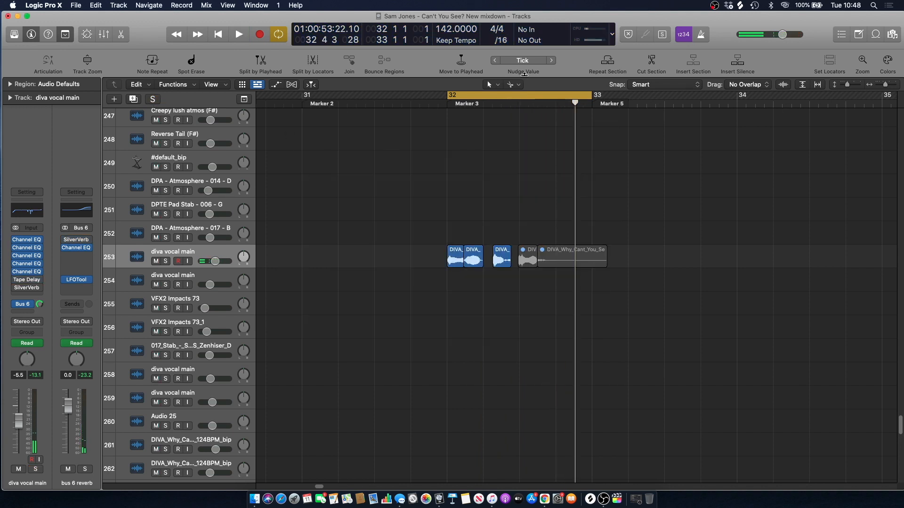
left_click(522, 93)
left_click(429, 113)
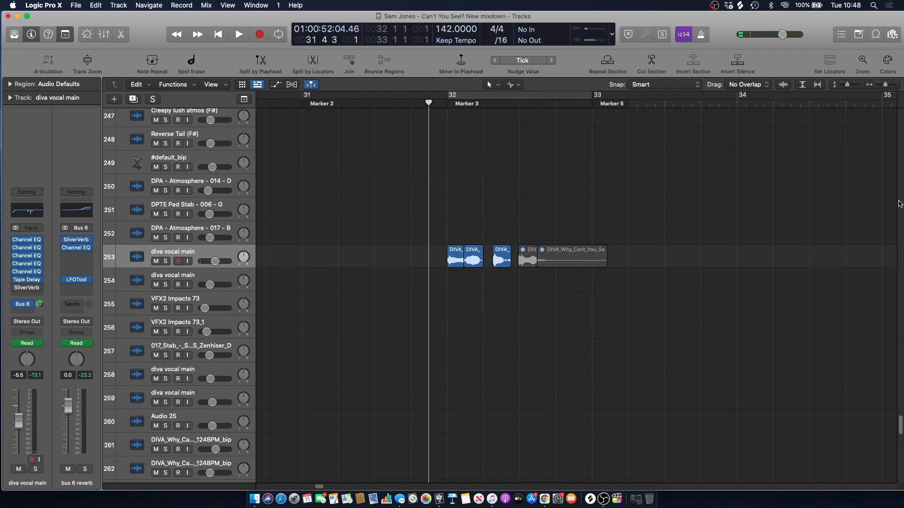
key("space")
key("super+Left")
key("super+Left")
key("super+Left")
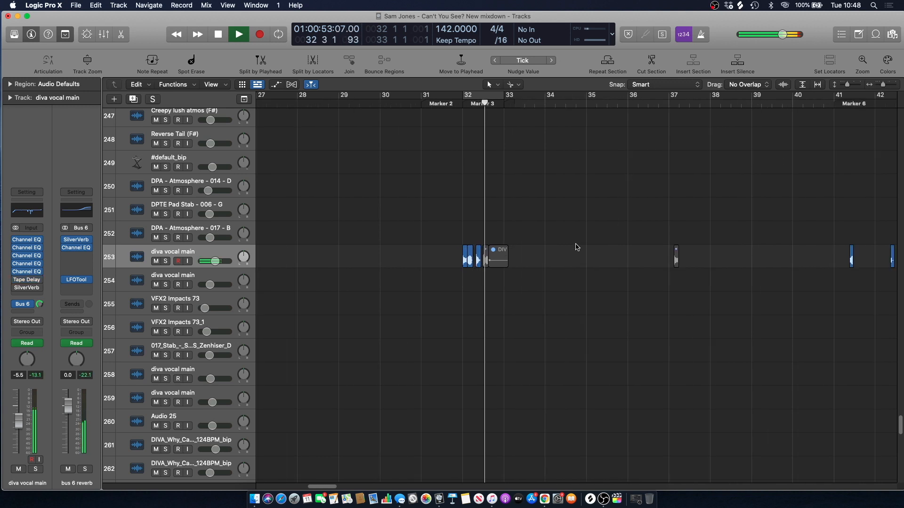
key("space")
Solo the G#_PunchReese01_Bass track and play its region in the second half of bar 32
left_click_drag(900, 417, 884, 215)
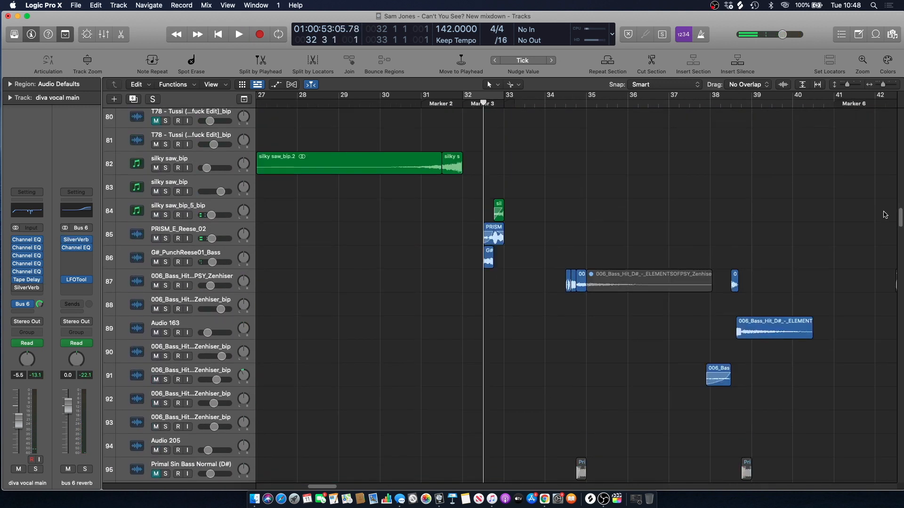
scroll(885, 215, "up", 1)
left_click(166, 289)
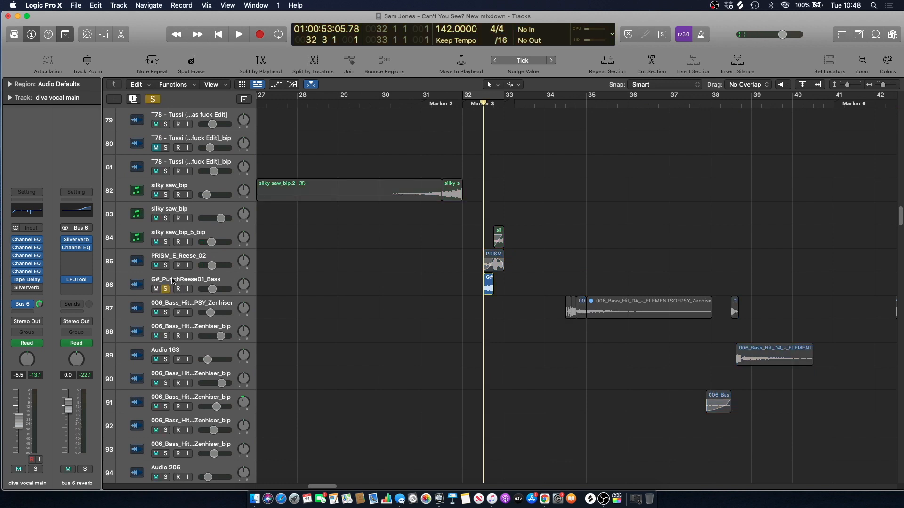
key("space")
key("space")
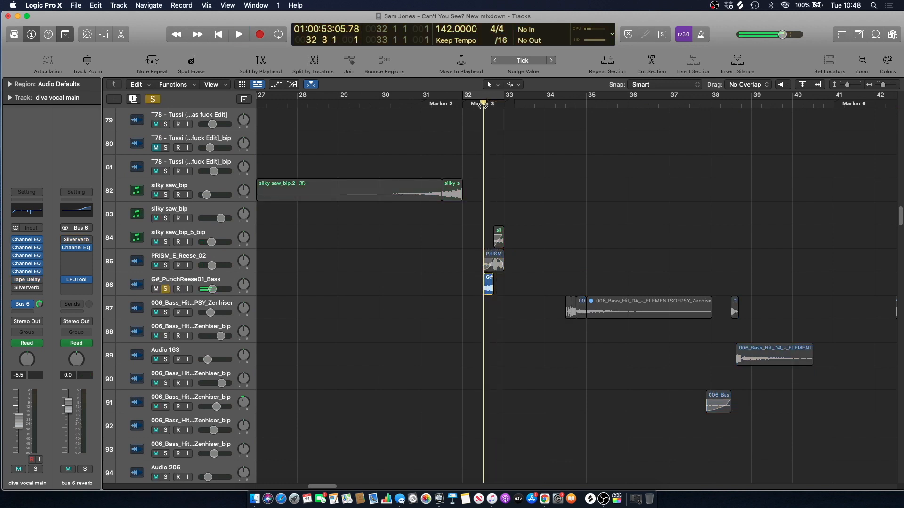
Add PRISM_E_Reese_02 and silky saw_bip_5_bip to the solo one by one, playing the layered bass after each
left_click(165, 266)
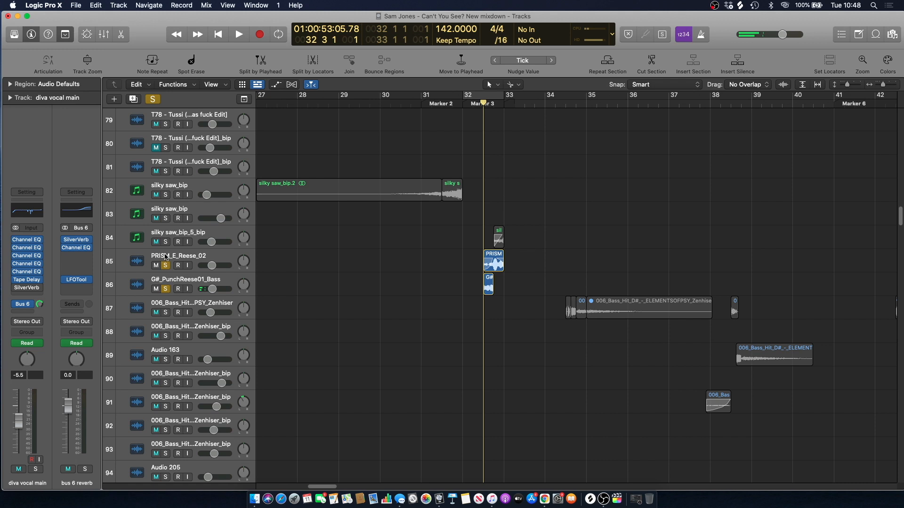
key("space")
key("space")
left_click(166, 242)
key("space")
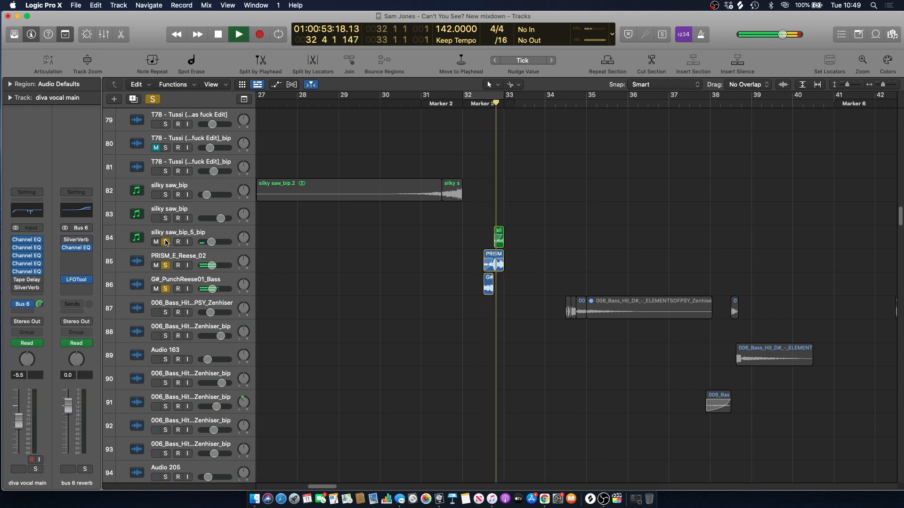
key("space")
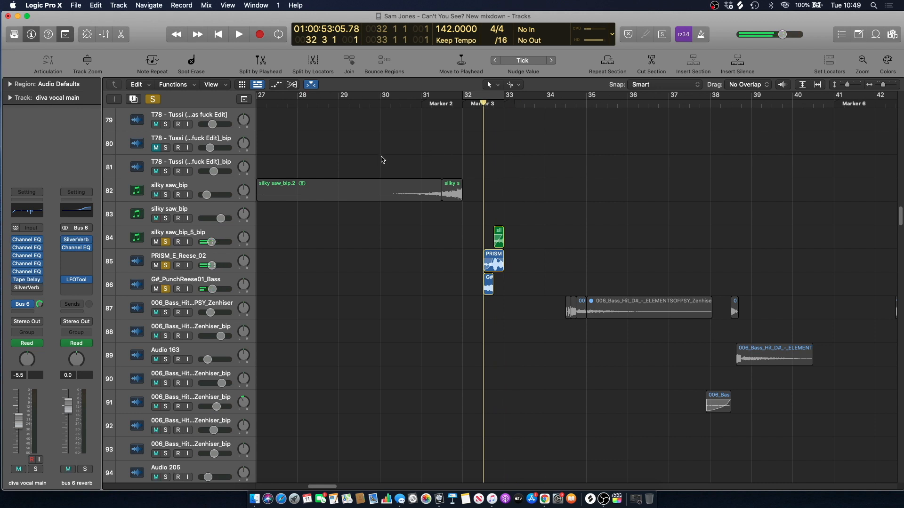
Audition G#_PunchReese01_Bass alone by unsoloing the other two layers, and switch the solo to PRISM_E_Reese_02
left_click(166, 242)
left_click(166, 265)
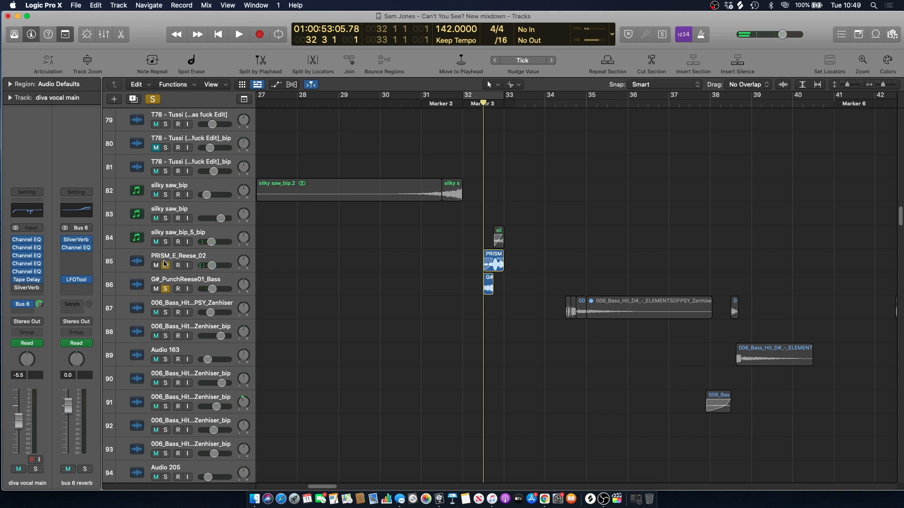
key("space")
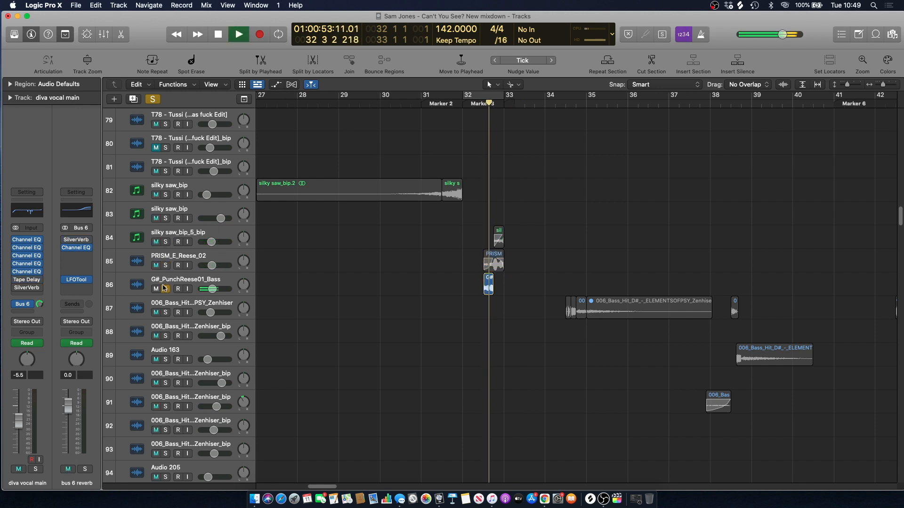
left_click(166, 265)
left_click(166, 289)
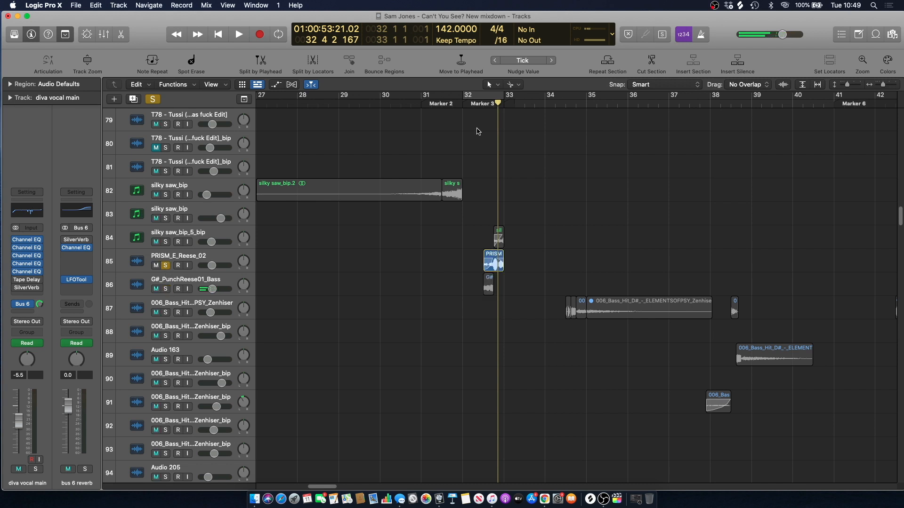
Play PRISM_E_Reese_02 alone from 32 3 1 1 with its channel strip shown, and unsolo it
left_click(481, 108)
key("space")
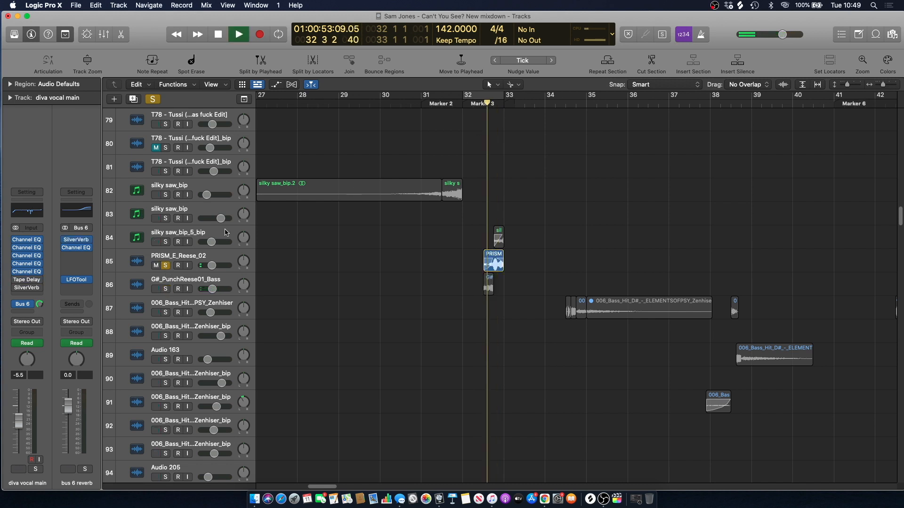
key("space")
left_click(191, 258)
key("space")
key("space")
left_click(166, 266)
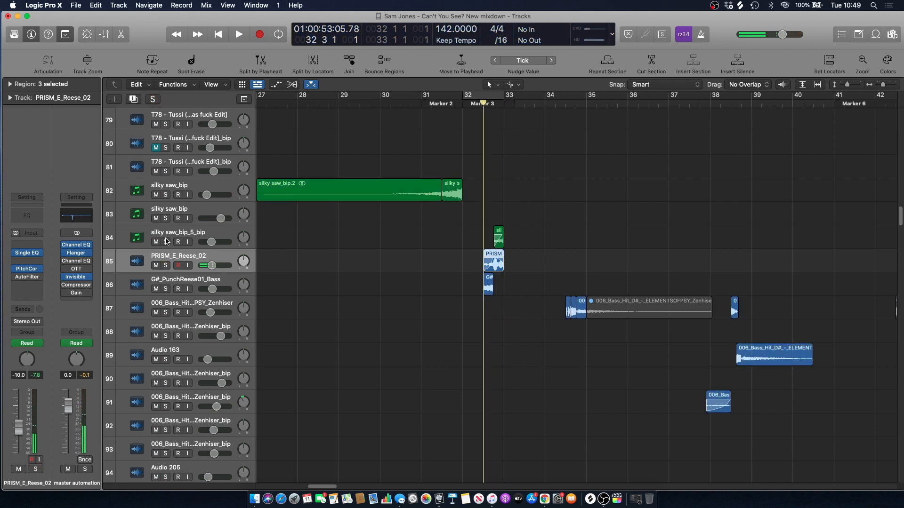
Solo silky saw_bip_5_bip and play it with its channel strip shown, clearing the solo at the end
left_click(165, 242)
left_click(176, 233)
key("space")
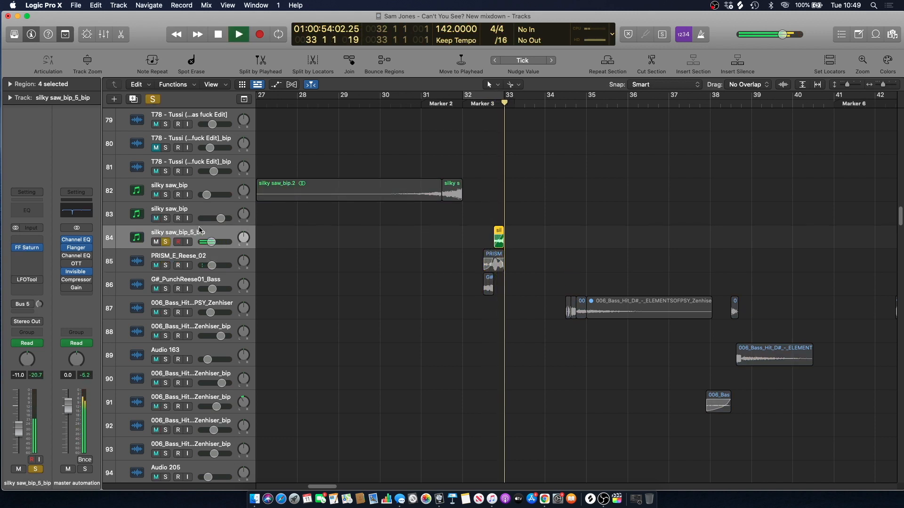
key("space")
left_click(152, 99)
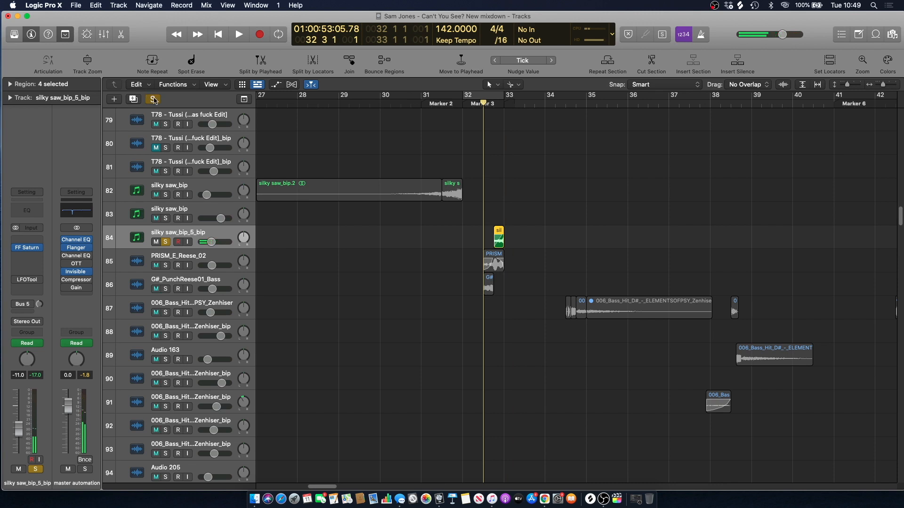
Save the project and place the playhead at the second beat of bar 32
mouse_move(468, 106)
left_mouse_down()
mouse_move(437, 106)
mouse_move(462, 104)
left_mouse_up()
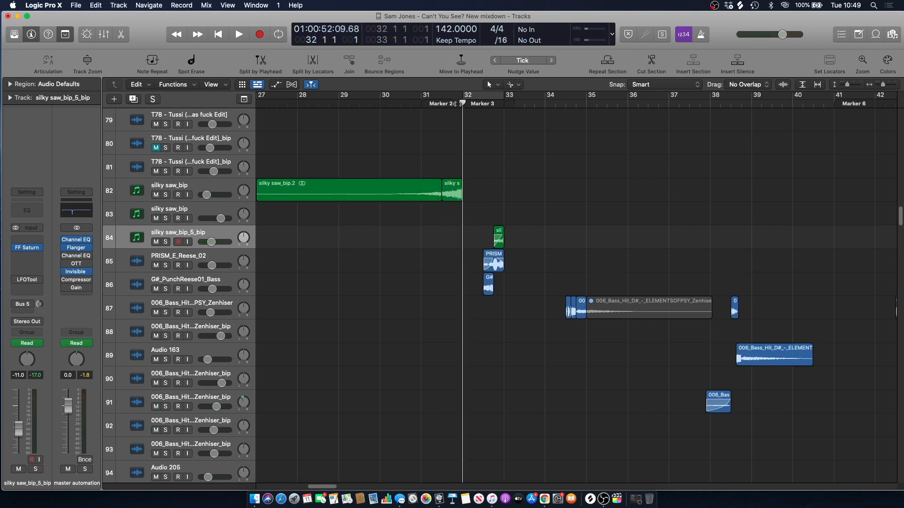
key("super+s")
left_click(441, 103)
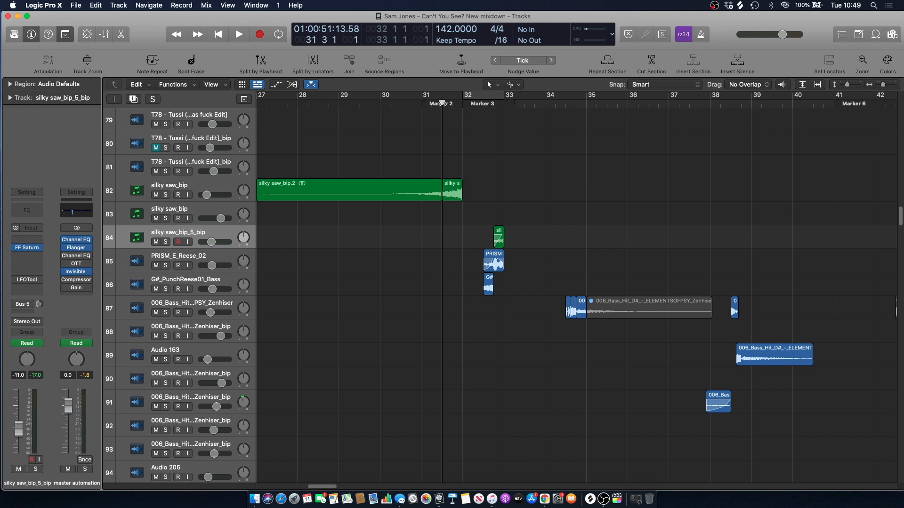
left_click(472, 106)
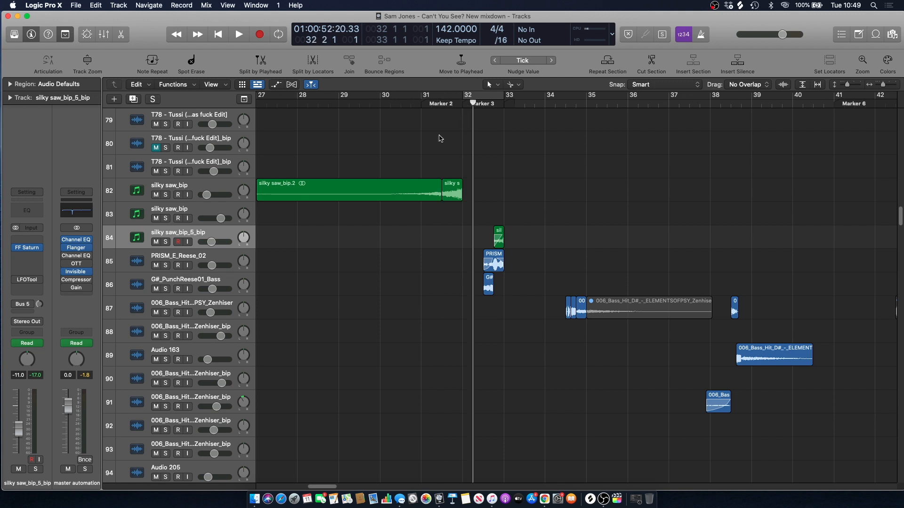
Play the transition from the middle of bar 32 into bar 35 while bringing the mids send tracks into view
left_click(443, 106)
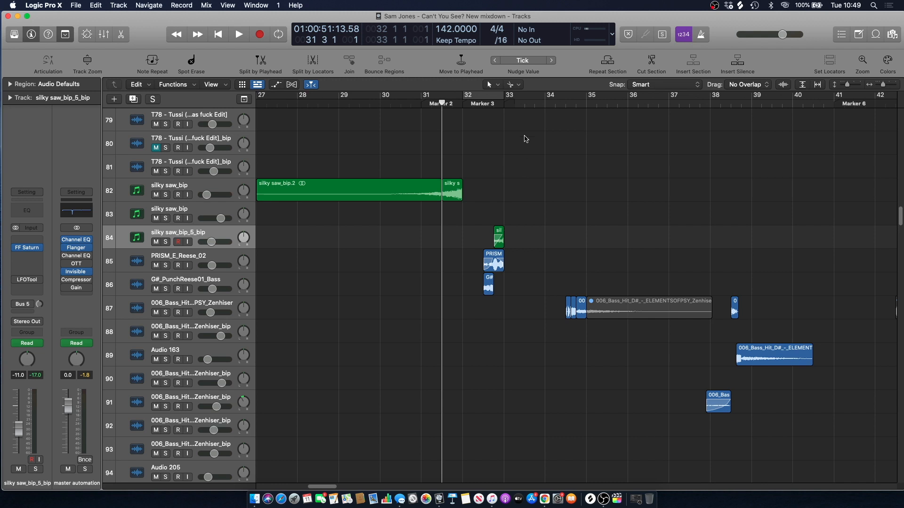
left_click(483, 104)
key("space")
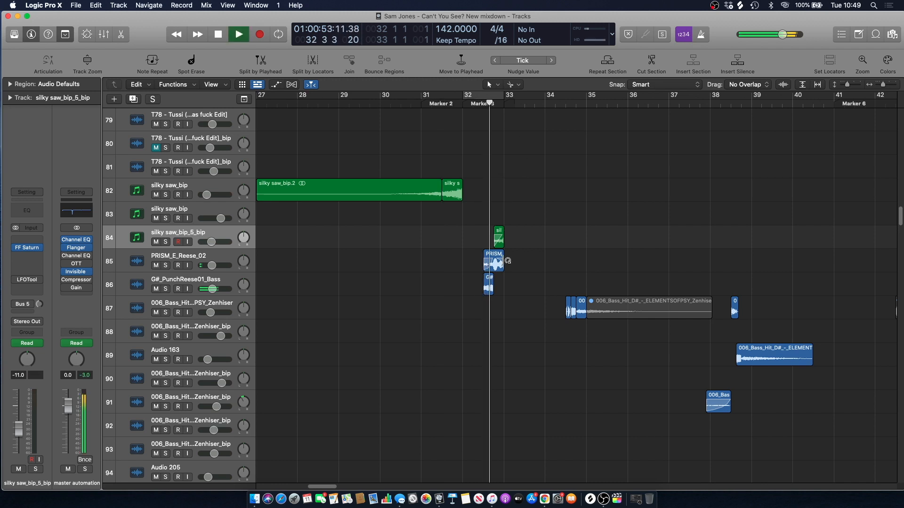
scroll(414, 353, "right", 5)
scroll(483, 228, "up", 10)
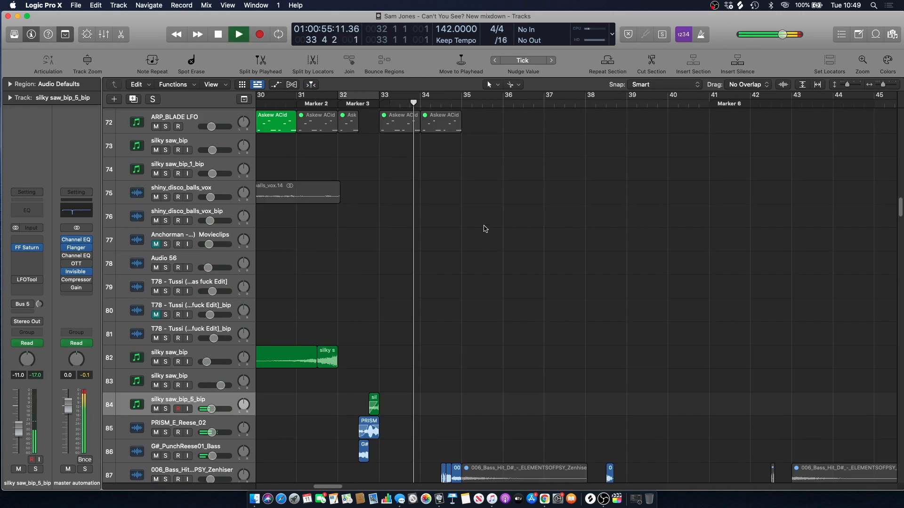
scroll(490, 242, "up", 10)
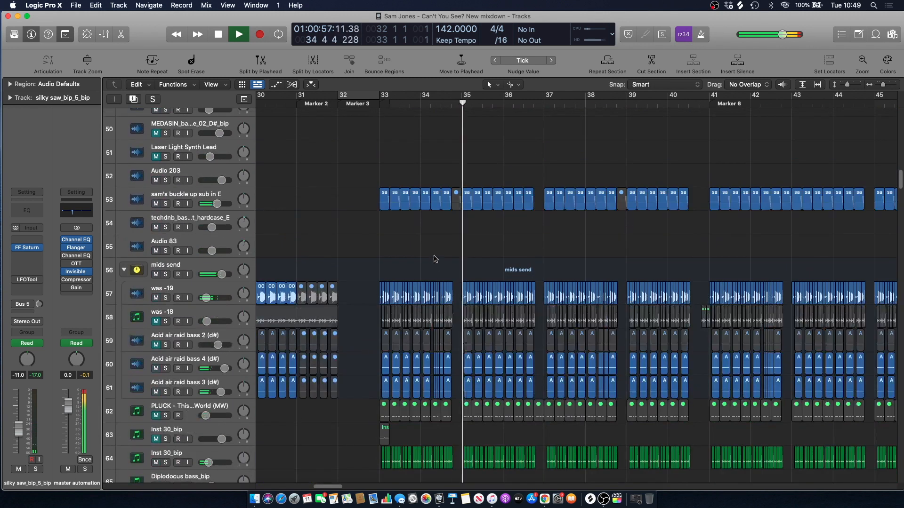
key("space")
Set the cycle range to bars 33 to 35 and solo mids send, Sinister Kick and sam's buckle up sub in E
left_click_drag(382, 97, 462, 97)
scroll(423, 172, "down", 3)
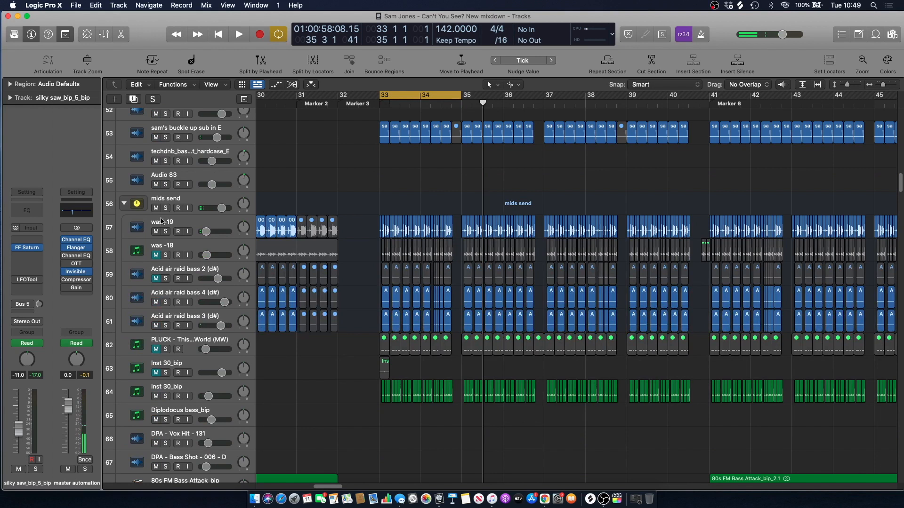
left_click(165, 208)
scroll(361, 160, "up", 12)
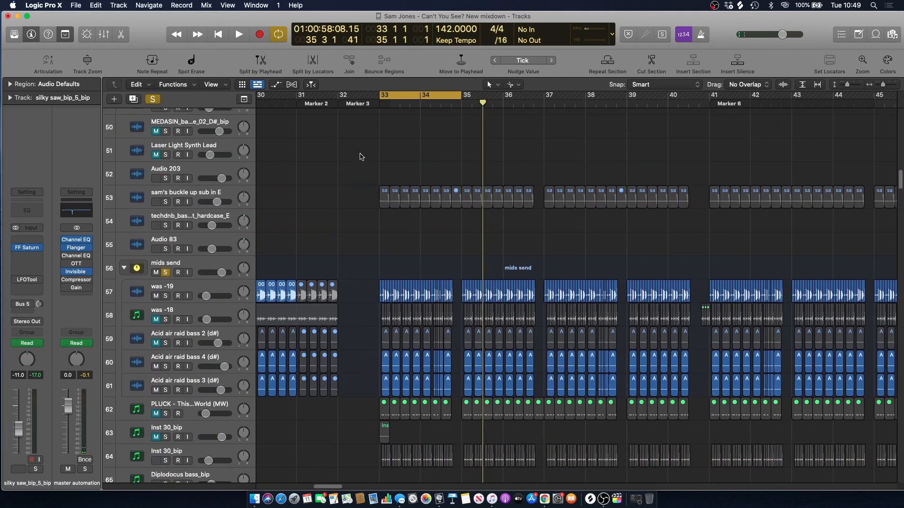
scroll(361, 168, "up", 15)
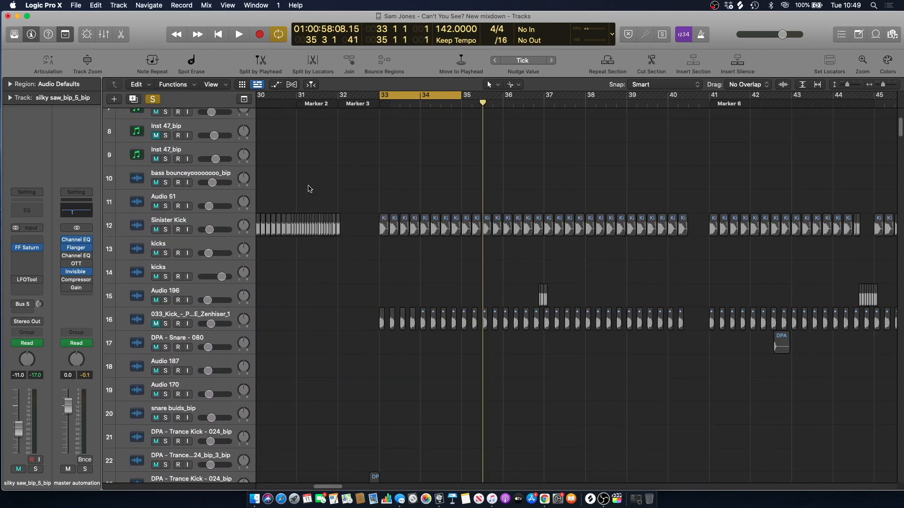
left_click(168, 229)
scroll(348, 176, "down", 20)
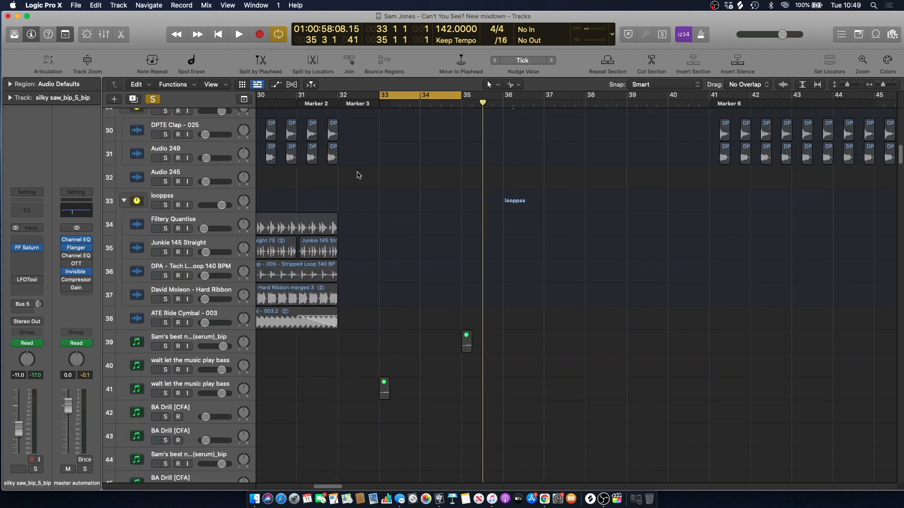
left_click(168, 322)
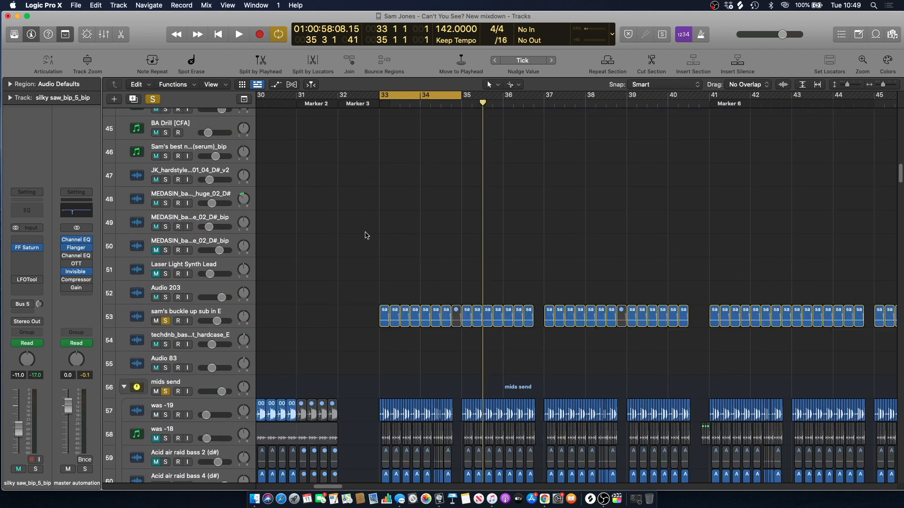
Play the soloed kick, sub and mids together over the cycle range and clear all solos
key("space")
scroll(373, 217, "down", 5)
left_click(153, 98)
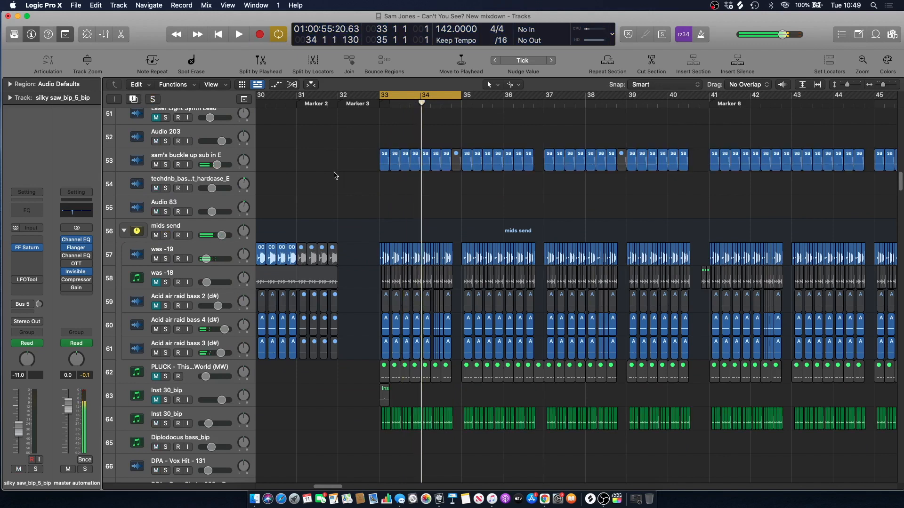
Solo sam's buckle up sub in E with its channel strip shown and zoom in on its regions from bar 33
left_click(165, 164)
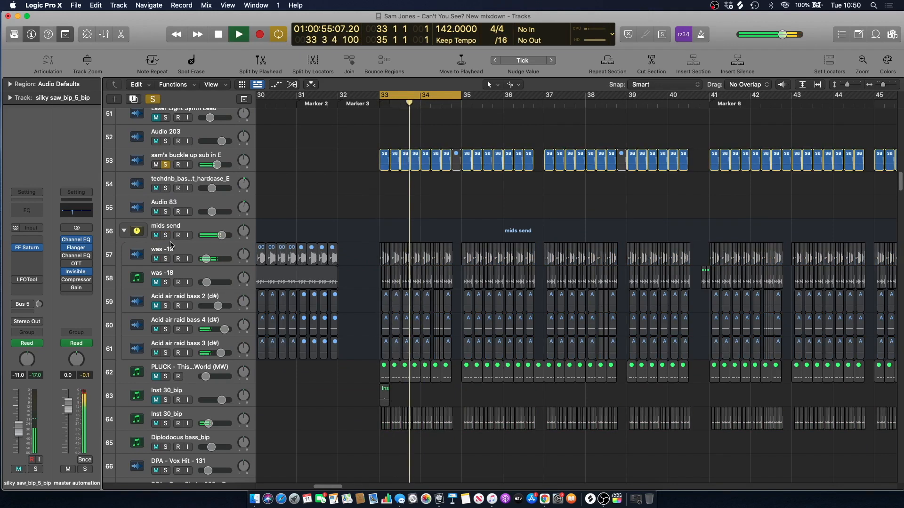
left_click(200, 156)
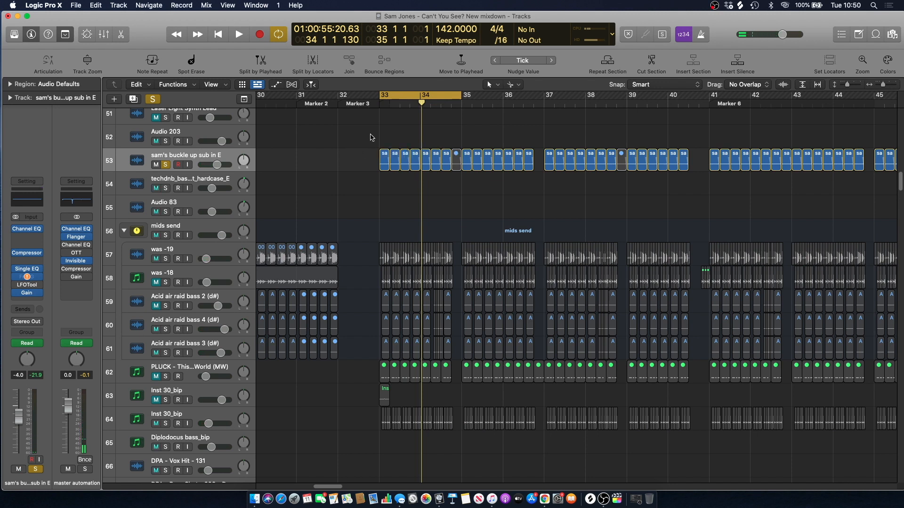
left_click(384, 156)
left_click_drag(886, 81, 885, 87)
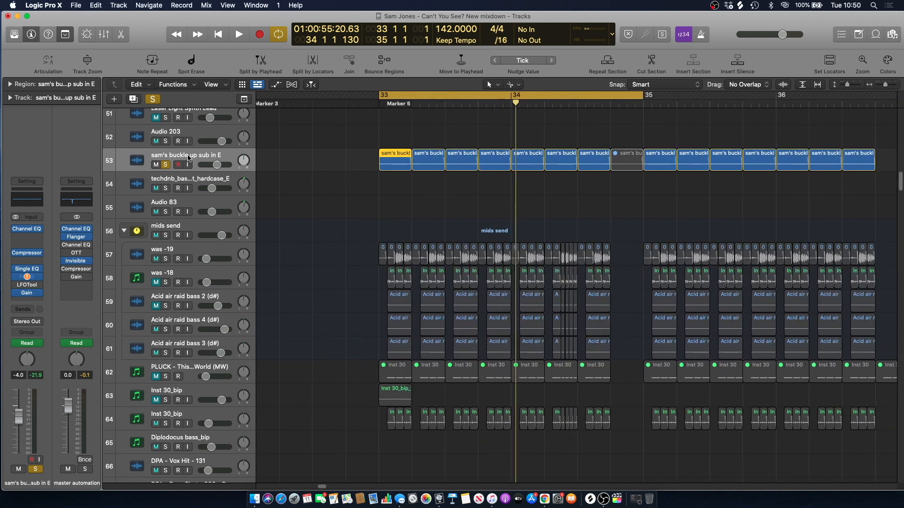
Select the sub track's regions within the cycle range and play the sub on its own
left_click(190, 156)
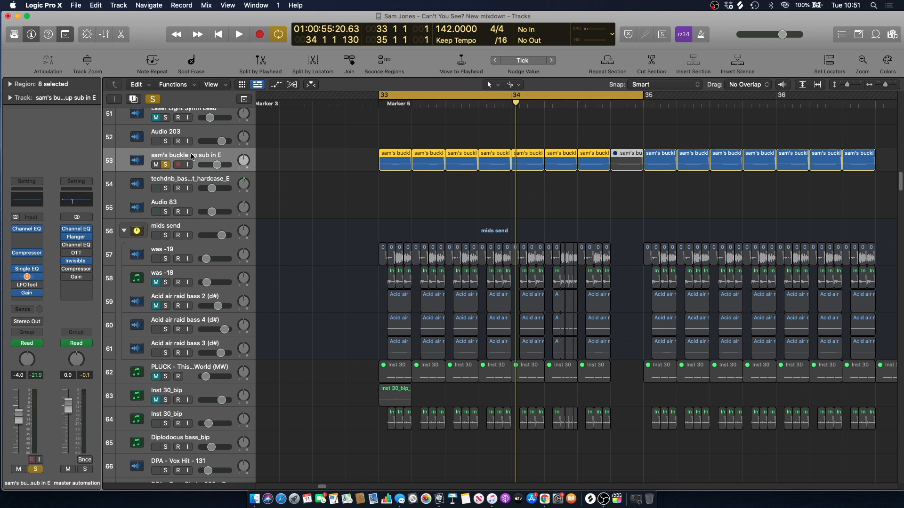
key("space")
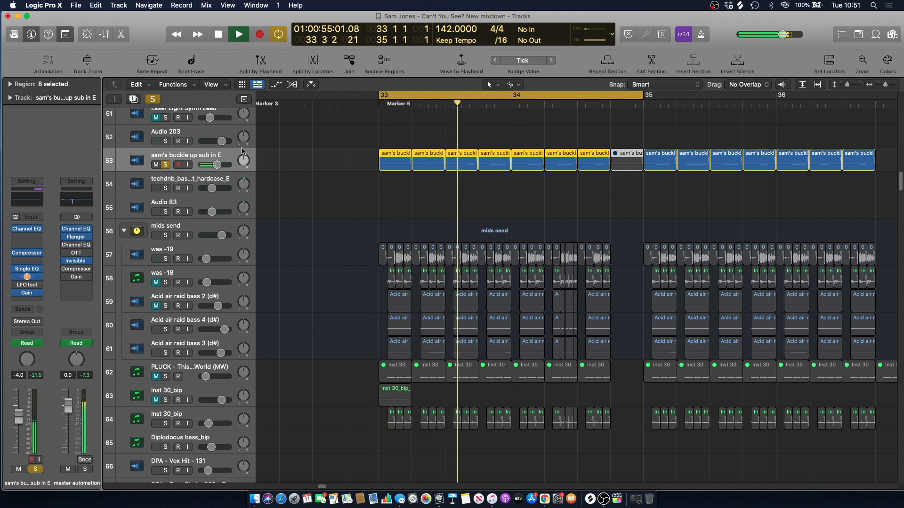
key("space")
Add Sinister Kick to the solo and play it together with the sub
scroll(315, 180, "up", 10)
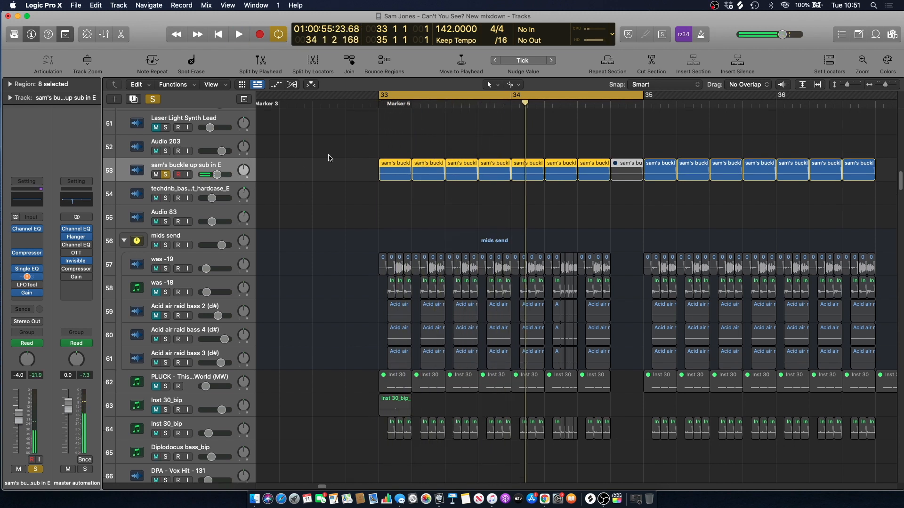
scroll(315, 179, "up", 12)
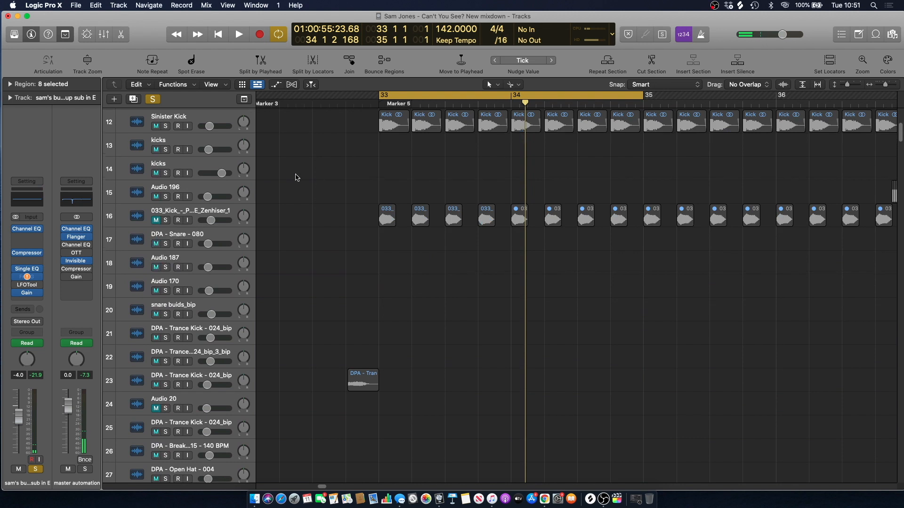
left_click(165, 127)
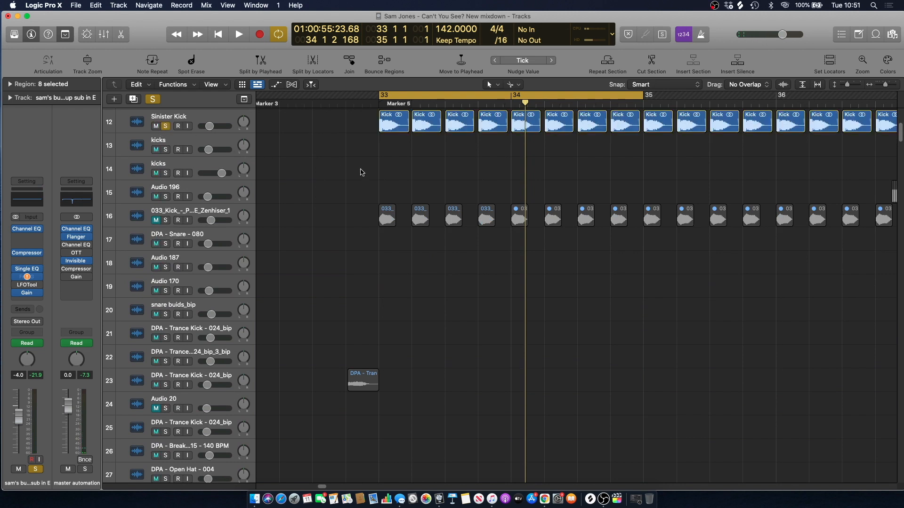
key("space")
scroll(361, 172, "down", 20)
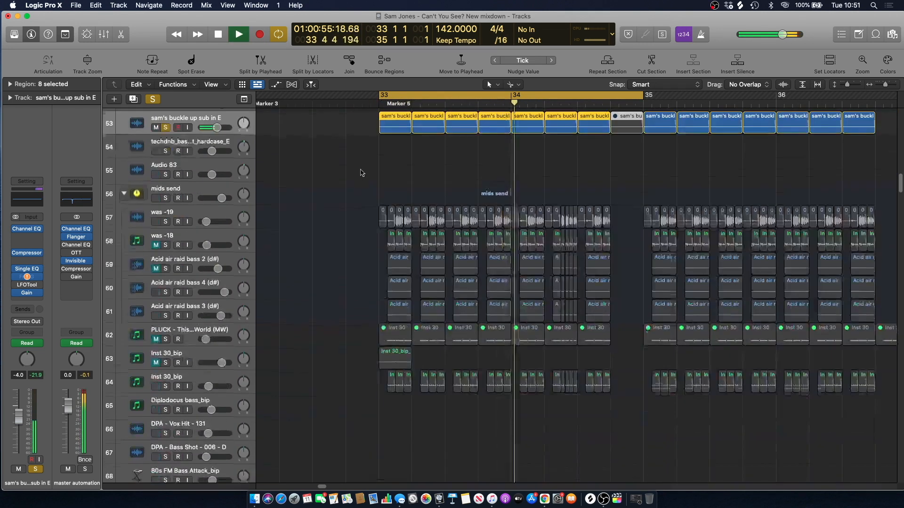
scroll(361, 172, "up", 5)
key("space")
Add mids send to the solo, play it with the kick and sub, and clear all solos
left_click(165, 318)
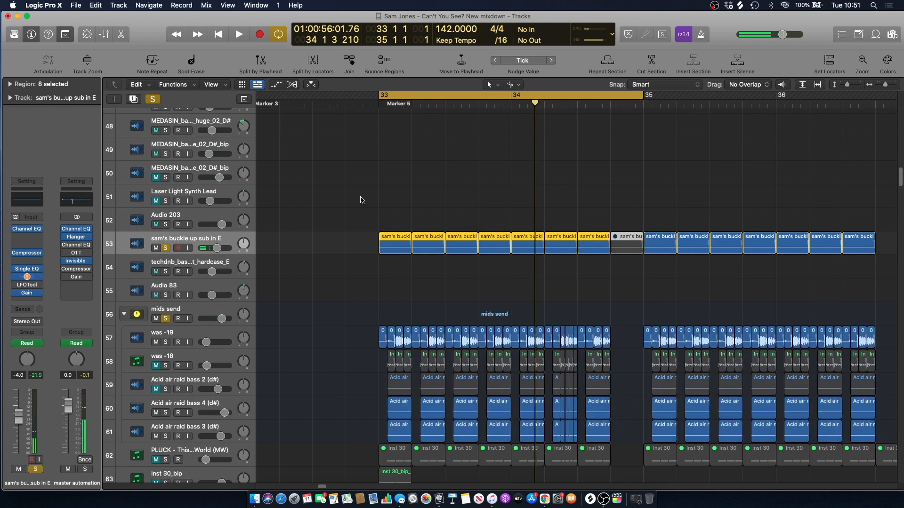
key("space")
scroll(361, 200, "down", 5)
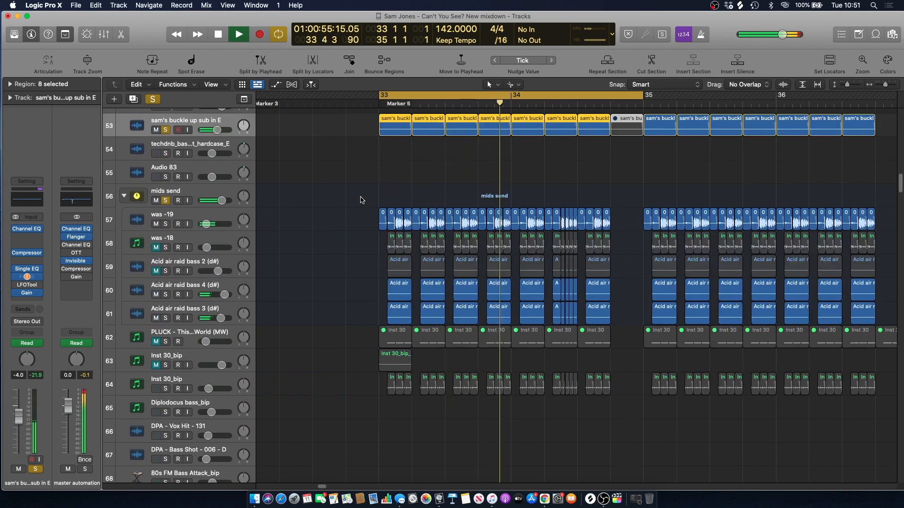
key("space")
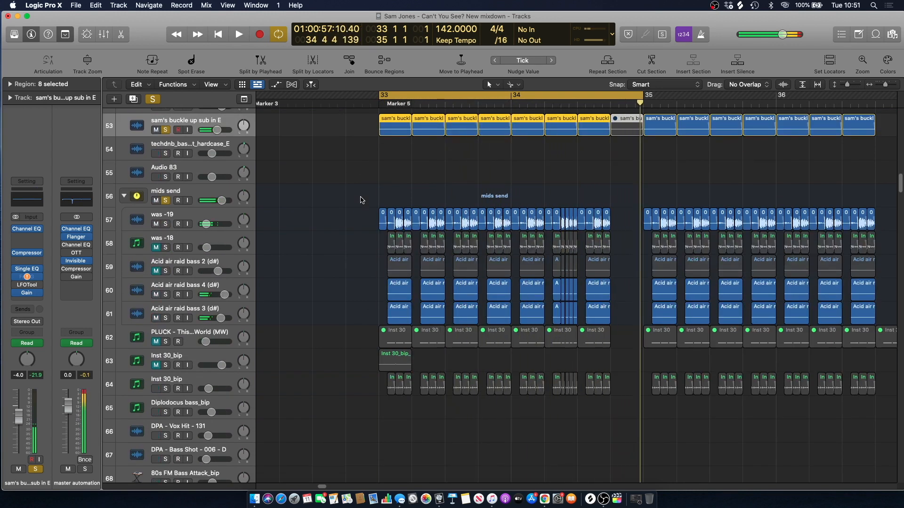
left_click(362, 200)
key("ctrl+alt+super+s")
Solo Acid air raid bass 4 (d#) and Acid air raid bass 3 (d#), showing the bass 4 channel strip
scroll(334, 193, "down", 2)
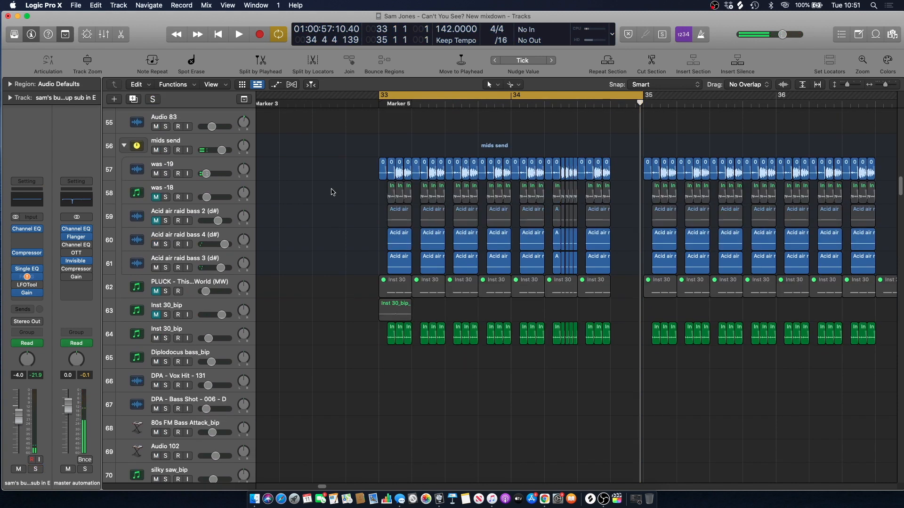
left_click(187, 234)
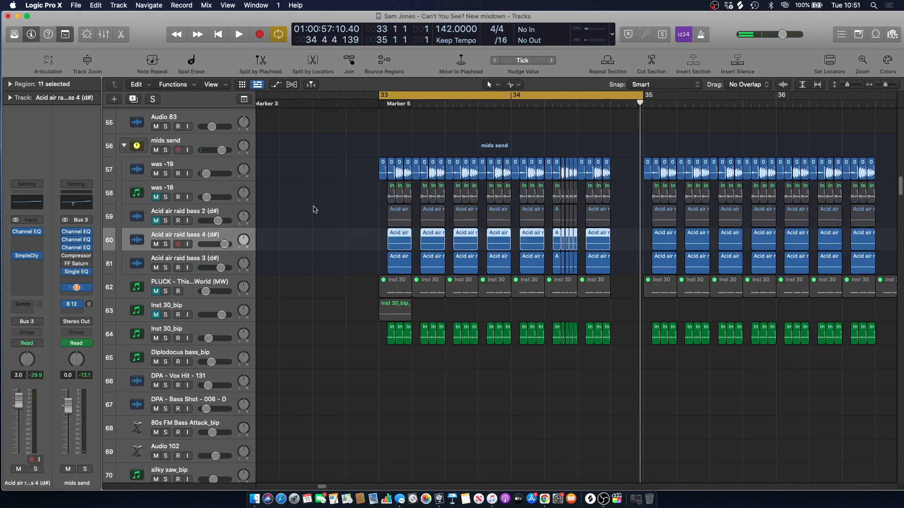
left_click(166, 244)
left_click(188, 230)
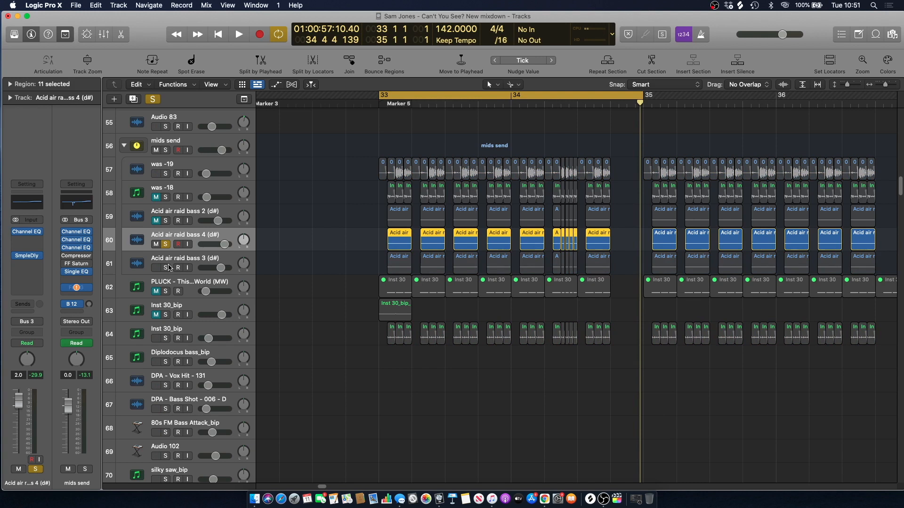
left_click(165, 268)
Shorten the cycle range to bar 33 only and deselect all regions
left_click(384, 97)
left_click(383, 97)
left_click(384, 98)
left_click_drag(383, 97, 507, 119)
left_click(316, 202)
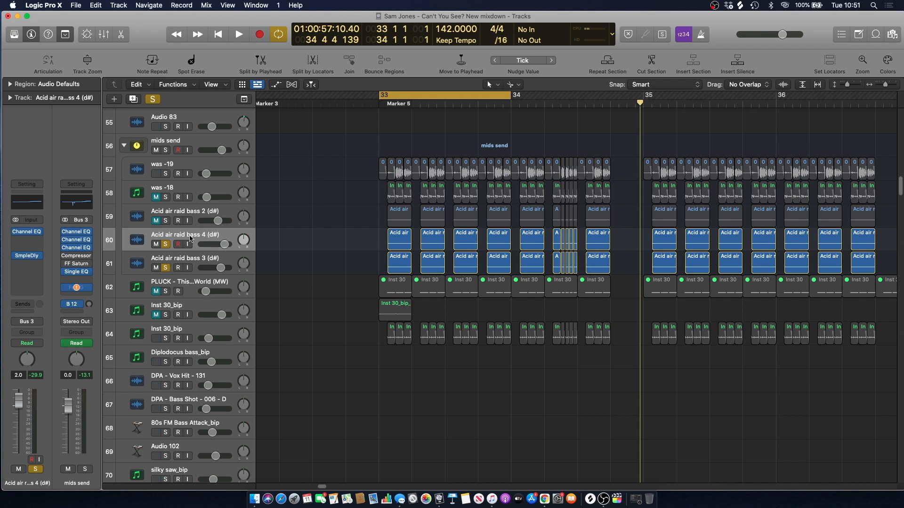
Unsolo Acid air raid bass 3 (d#) and play Acid air raid bass 4 (d#) alone over the cycled bar
left_click(165, 268)
left_click(175, 237)
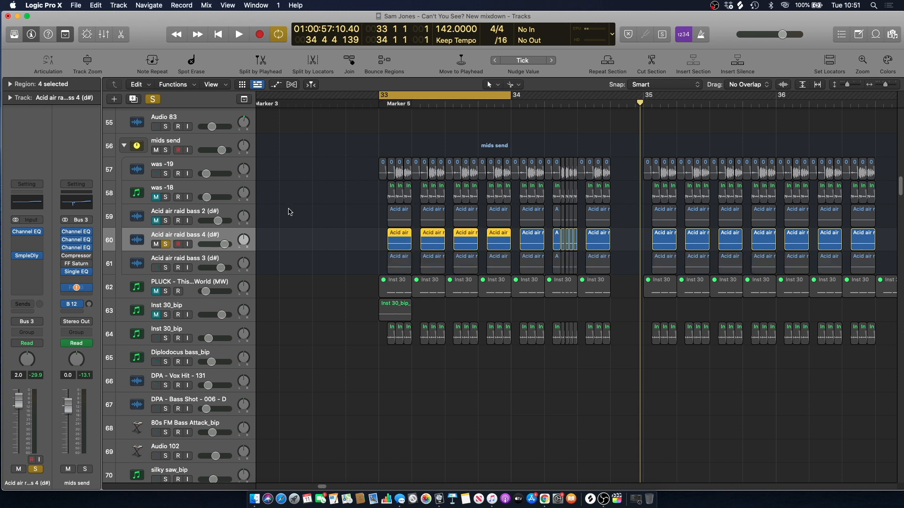
key("space")
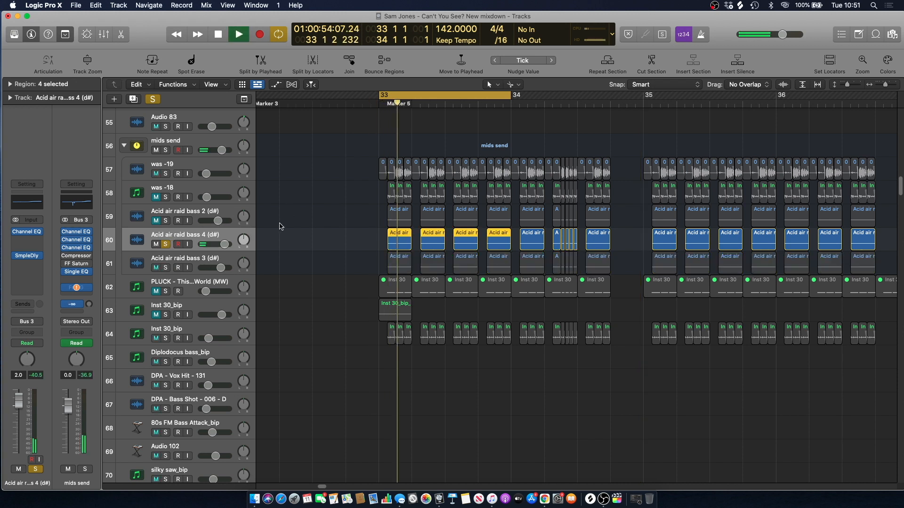
key("space")
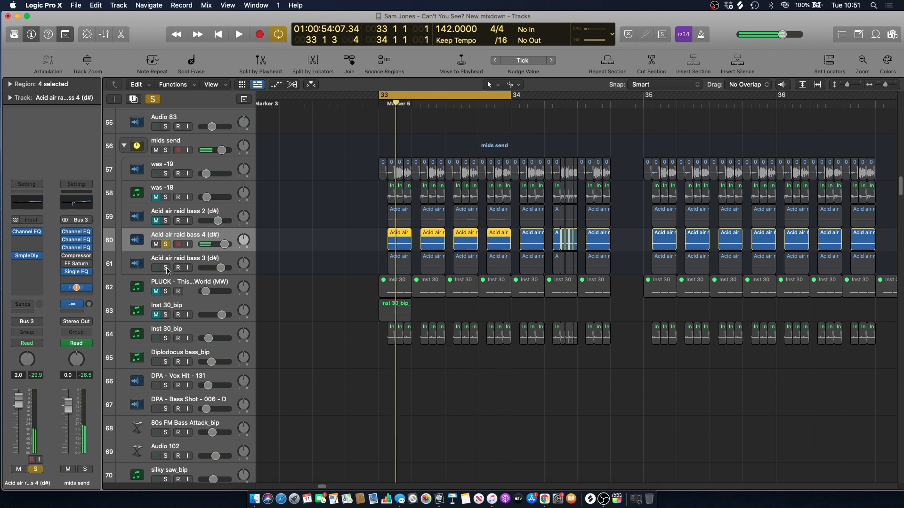
Switch the solo to Acid air raid bass 3 (d#) and play it alone with its channel strip shown
left_click(166, 268)
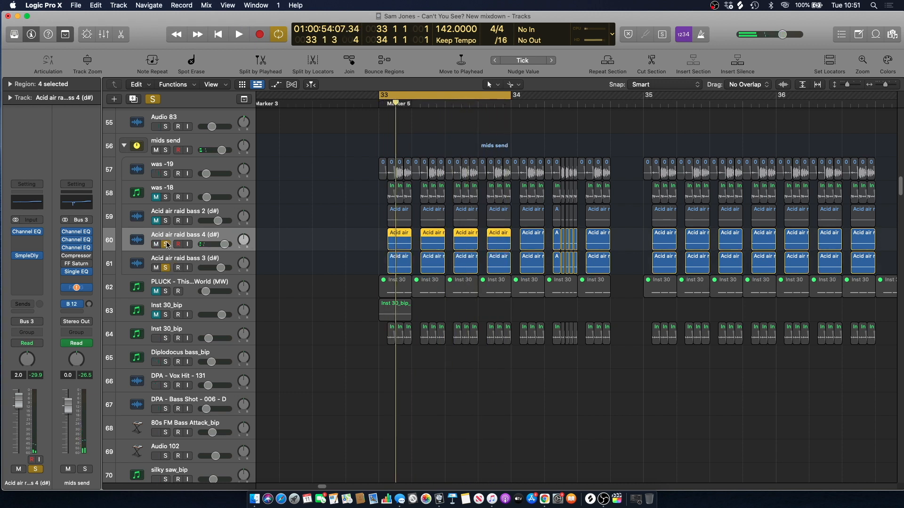
left_click(165, 245)
left_click(189, 256)
key("space")
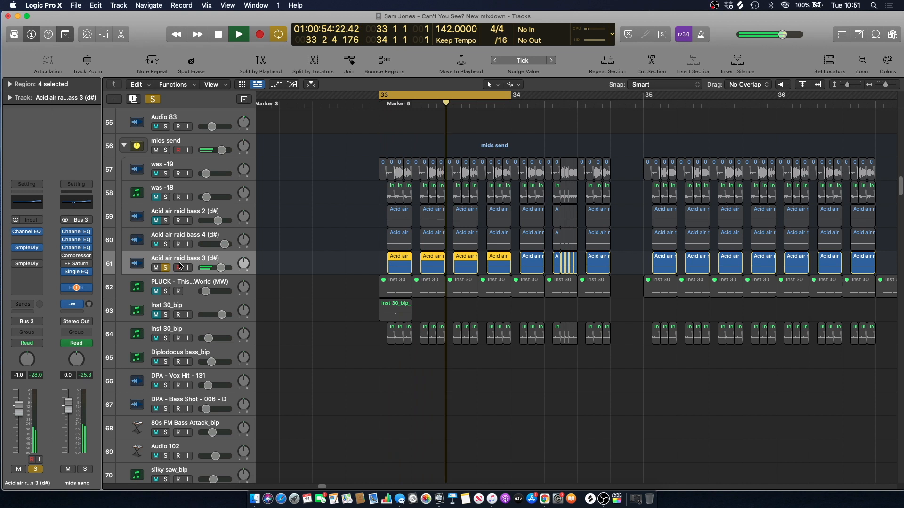
key("space")
Add was -19 to the solo and play it, and repeat with Acid air raid bass 4 (d#) also soloed
left_click(166, 174)
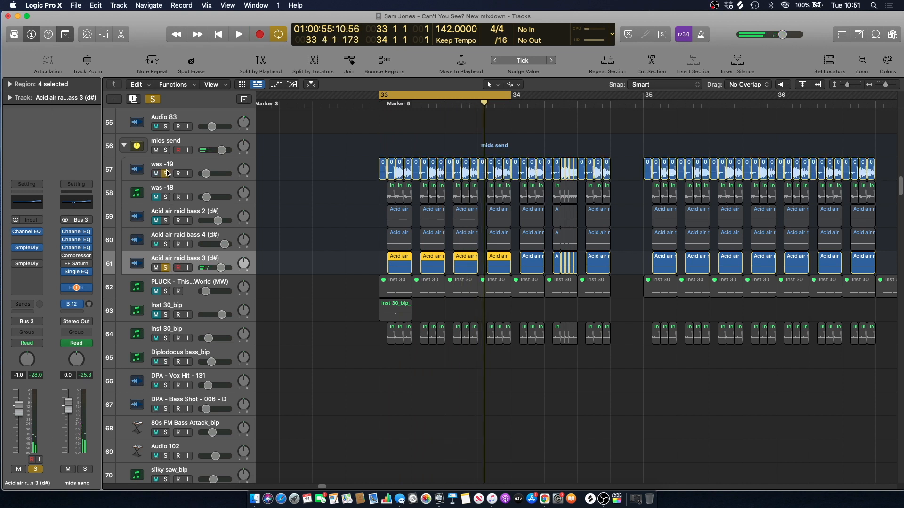
key("space")
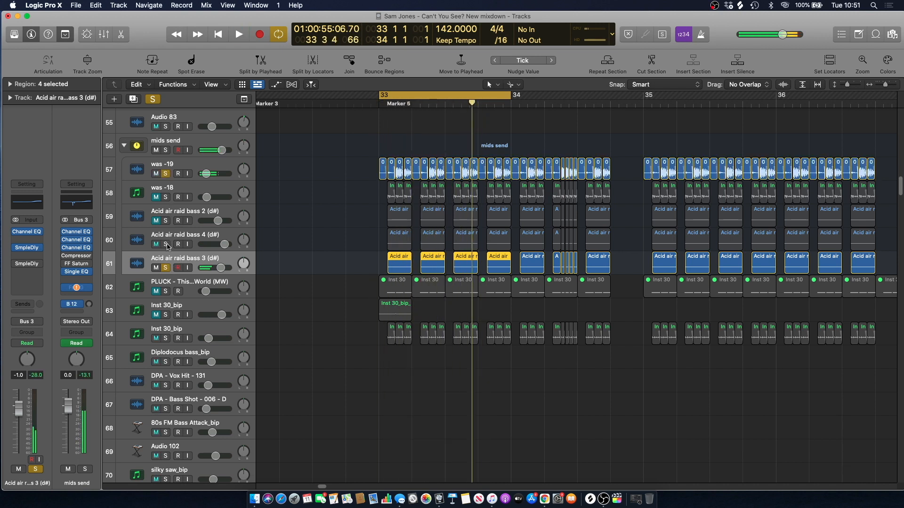
left_click(166, 244)
key("space")
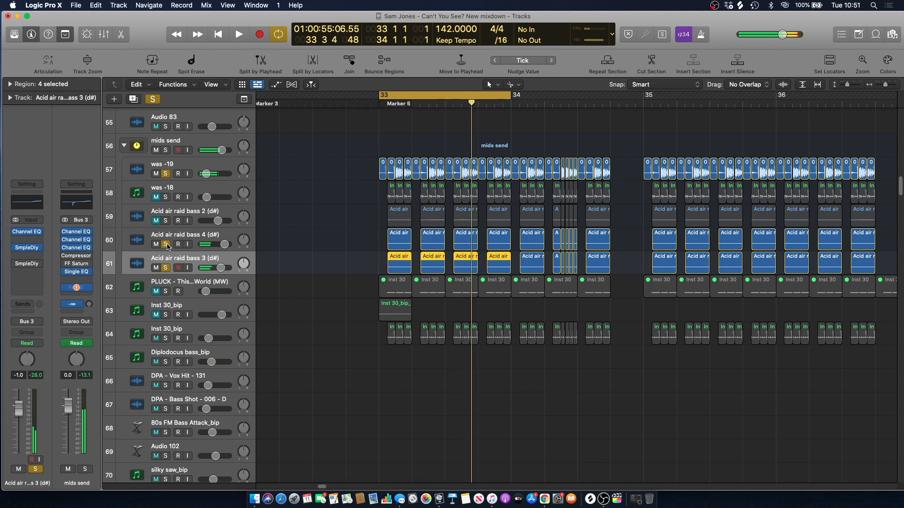
Unsolo Acid air raid bass 4 (d#) and Acid air raid bass 3 (d#), and play was -19 alone
left_click(165, 244)
left_click(166, 268)
key("space")
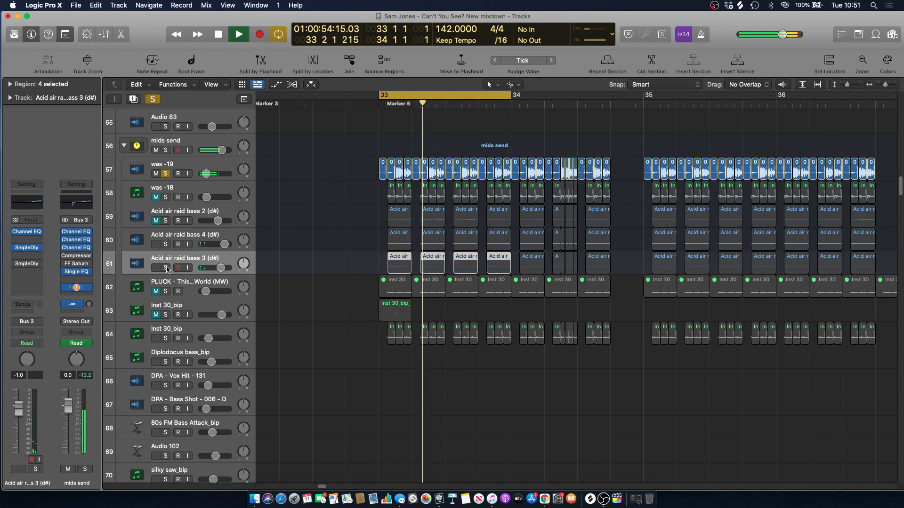
Stop playback, clear every active track solo and deselect the regions
key("space")
left_click(153, 99)
left_click(153, 98)
left_click(284, 182)
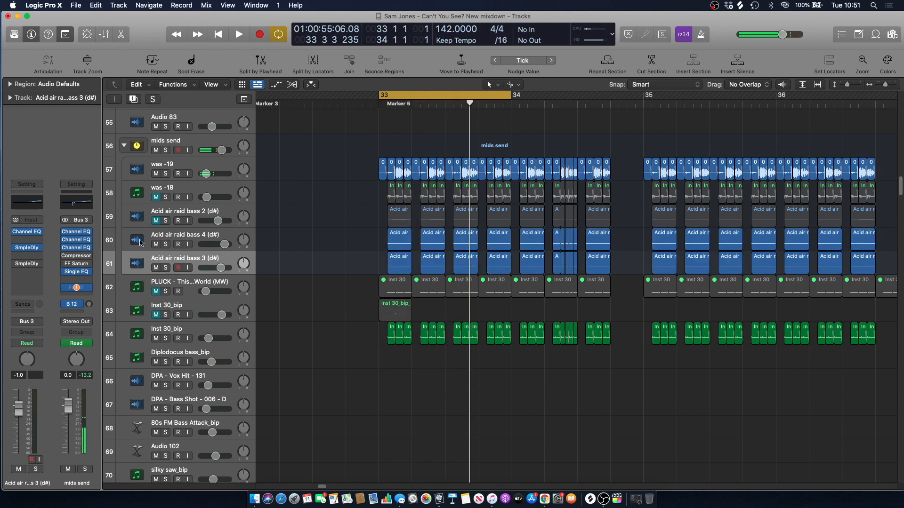
Mute Acid air raid bass 4 (d#) and Acid air raid bass 3 (d#), and play the cycled bar without them
left_click(156, 245)
left_click(156, 268)
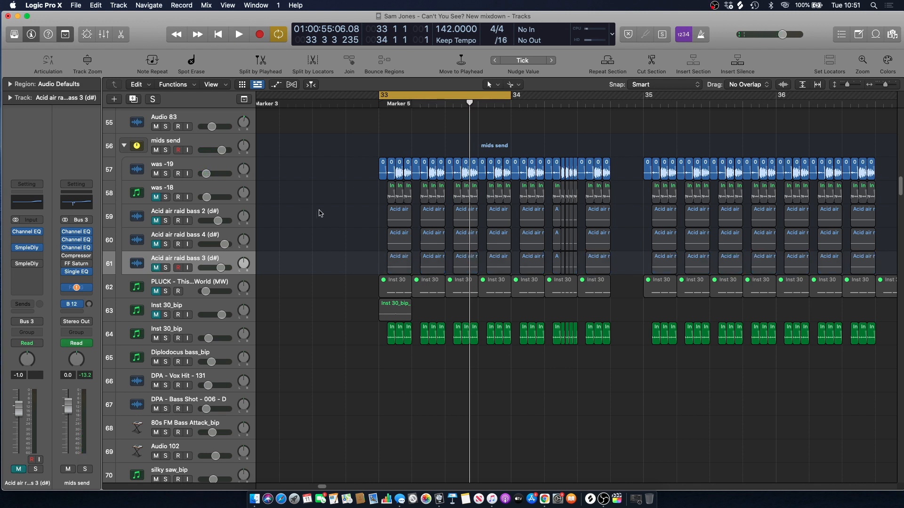
key("space")
key("space")
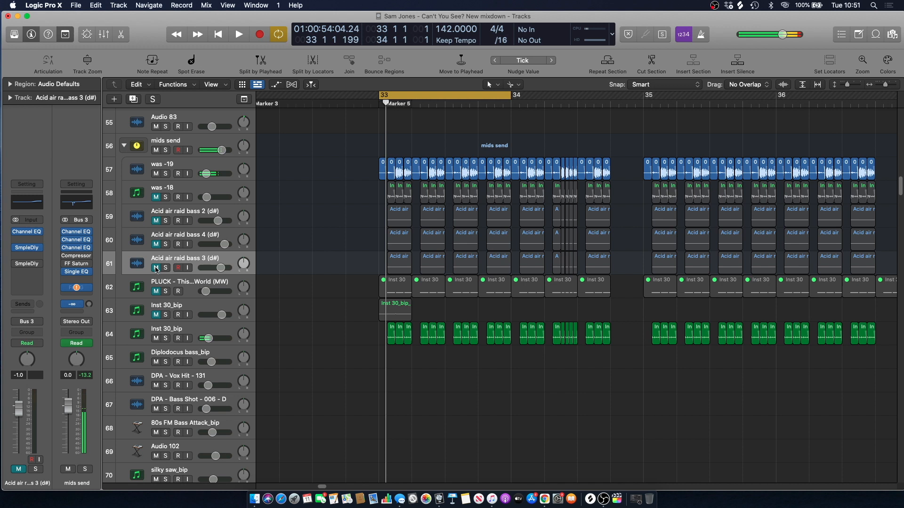
Unmute Acid air raid bass 3 (d#) and Acid air raid bass 4 (d#), and play the cycled bar with both
left_click(156, 269)
left_click(156, 244)
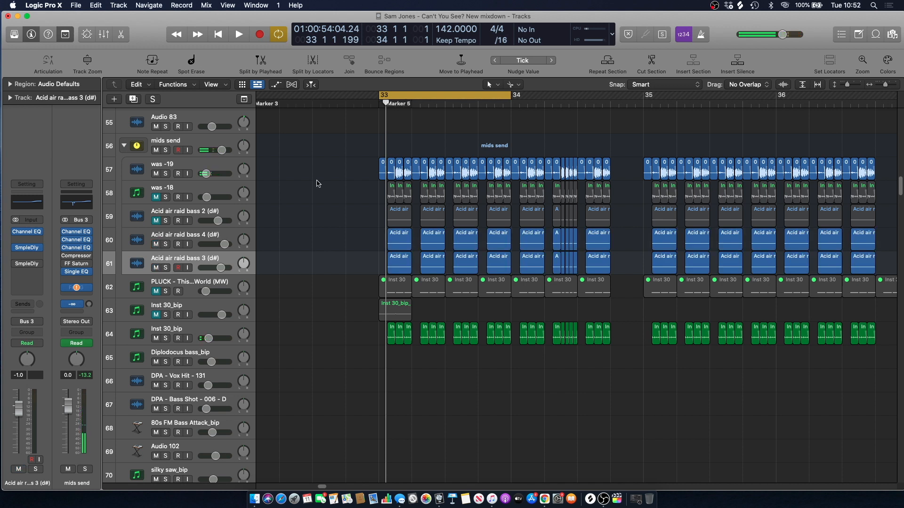
key("space")
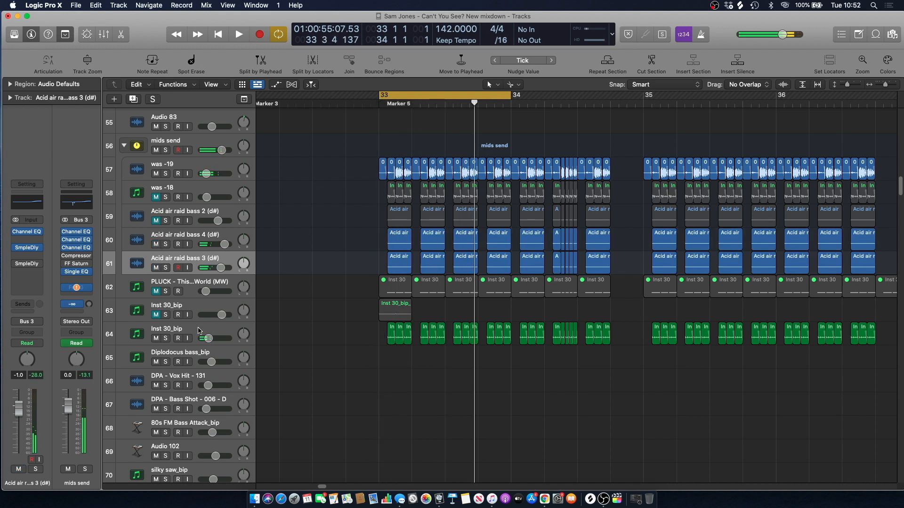
Solo Inst 30_bip on track 64, play it alone with its channel strip shown, and unsolo it
left_click(188, 328)
key("s")
key("space")
key("space")
left_click(165, 338)
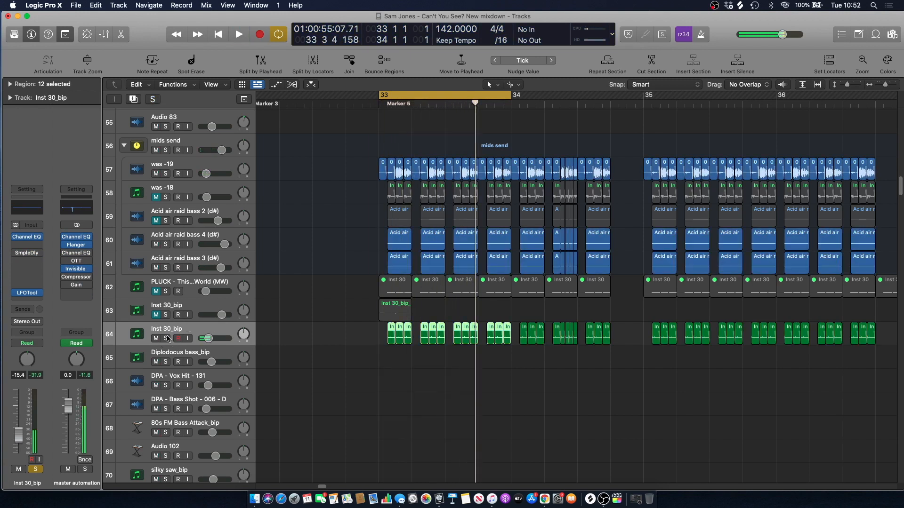
left_click(297, 273)
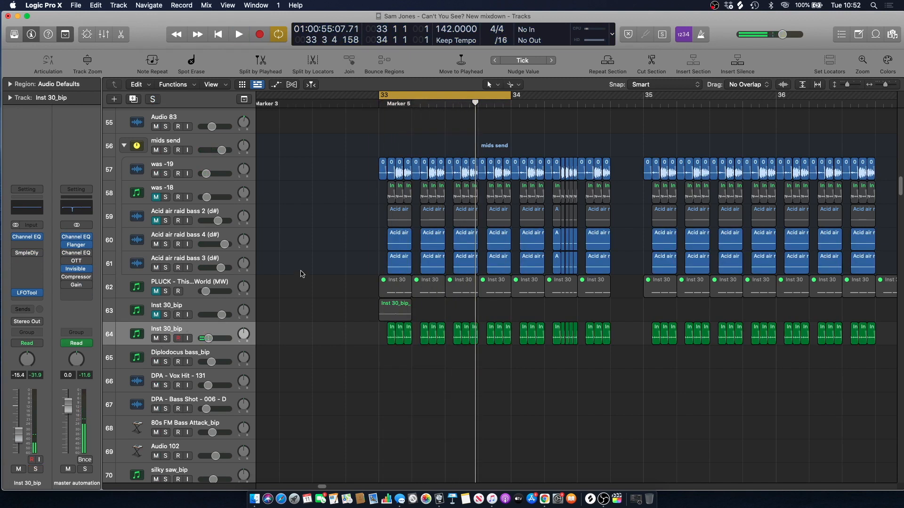
Turn off the cycle and play the full mix from bar 33 into bar 34
left_click(406, 98)
left_click(357, 104)
scroll(407, 141, "up", 3)
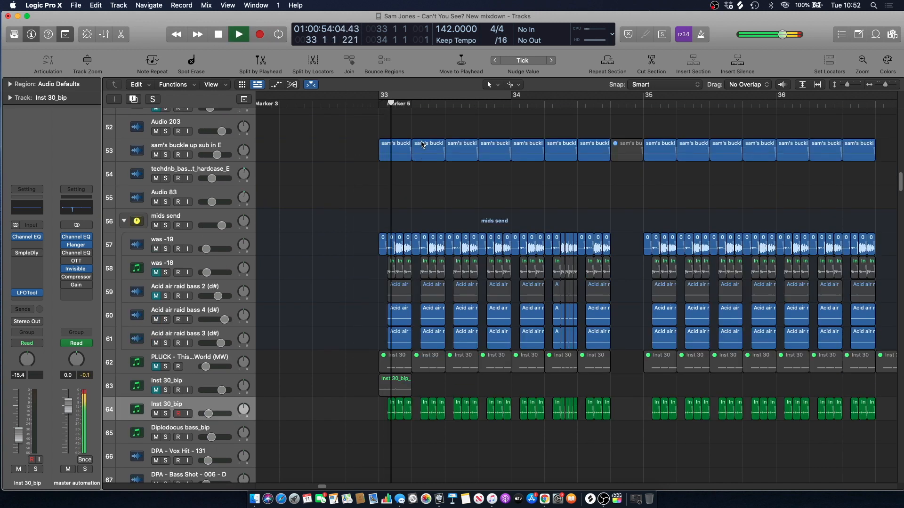
left_click_drag(887, 84, 883, 84)
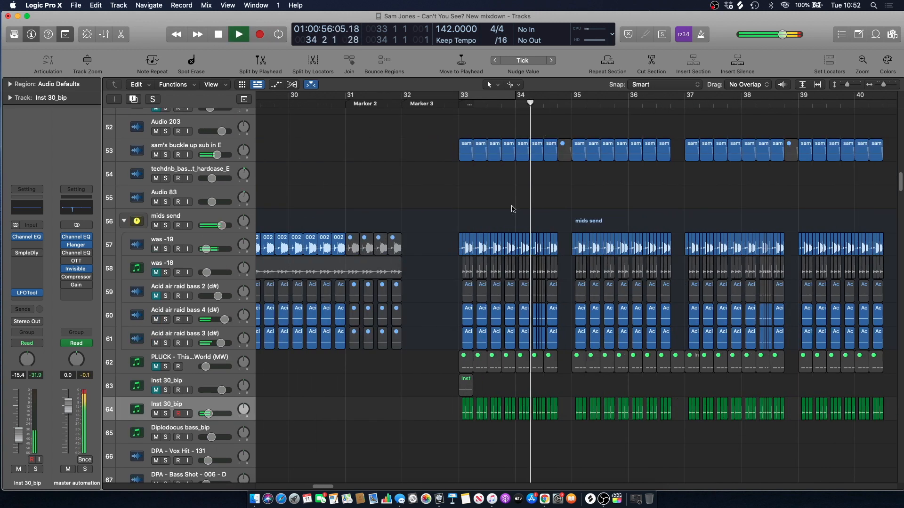
key("space")
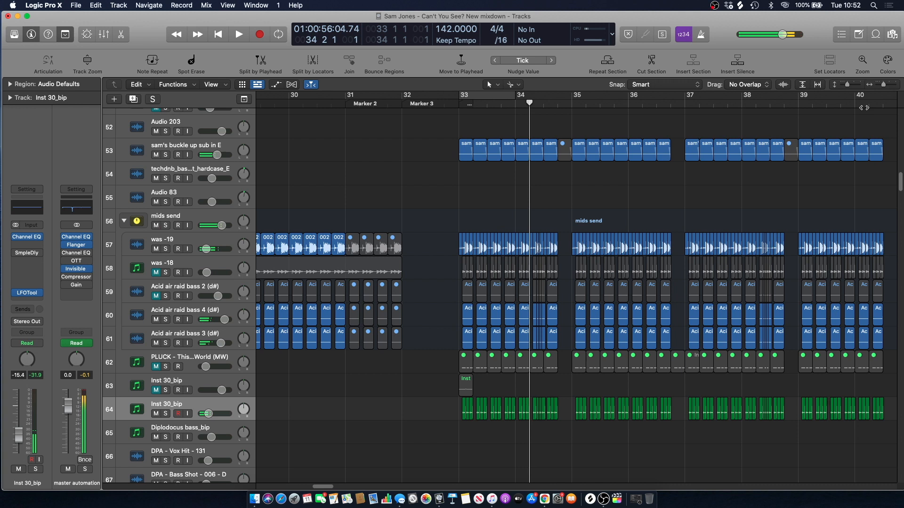
Solo the 006_Bass_Hit PSY_Zenhiser track 87, play its hits leading into bar 35, unsolo it and show its channel strip
left_click_drag(899, 181, 878, 214)
left_click_drag(884, 84, 886, 85)
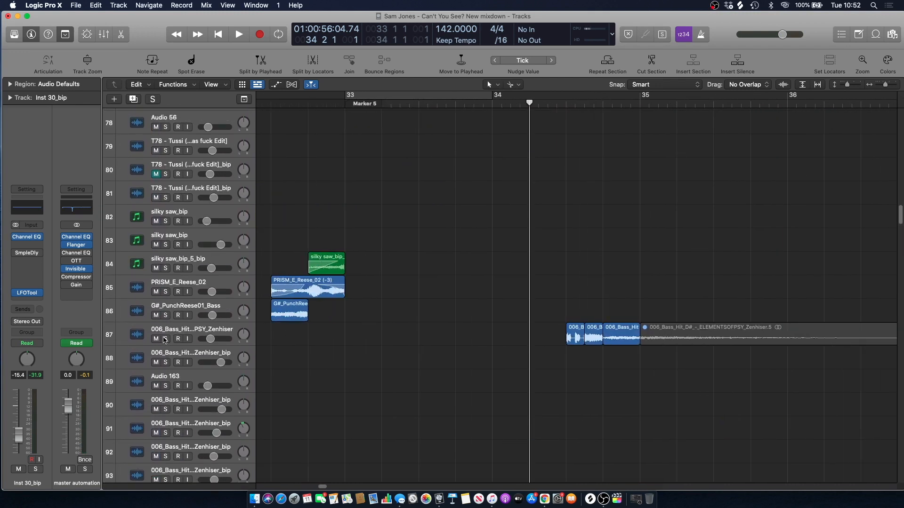
left_click(165, 339)
key("space")
key("space")
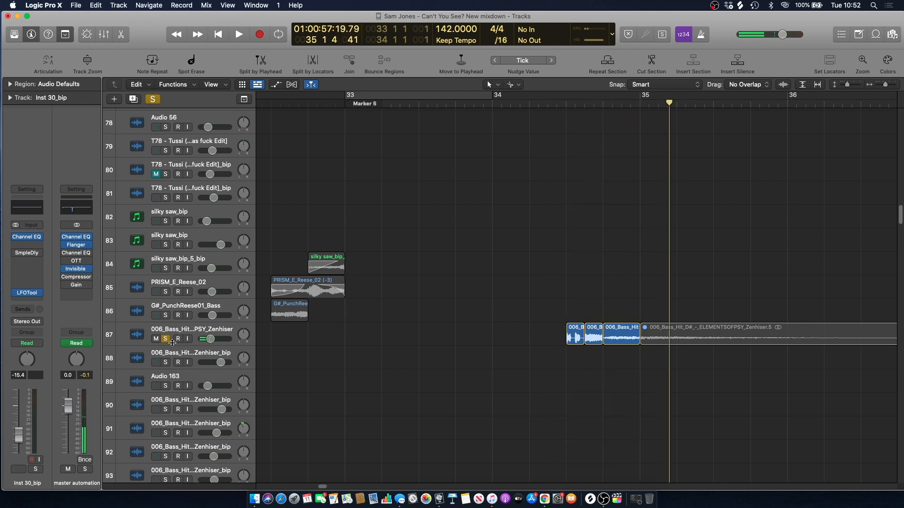
left_click(168, 339)
left_click(171, 347)
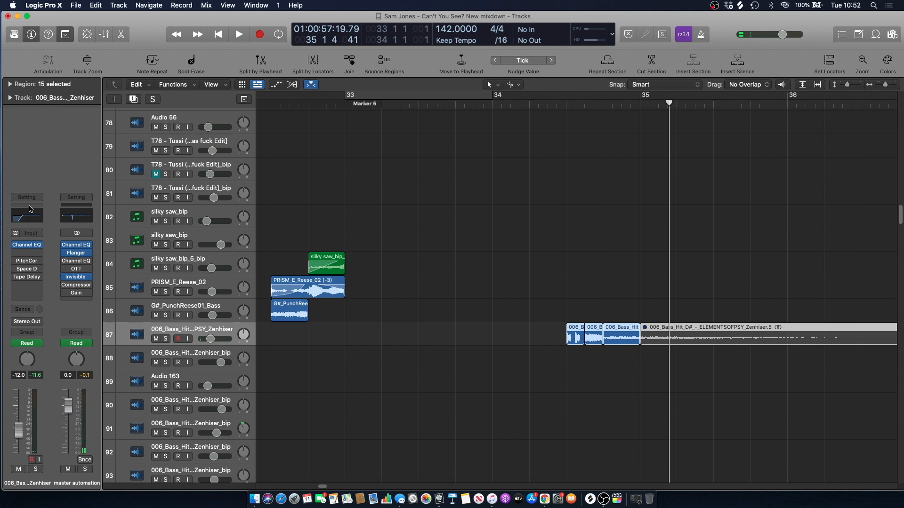
Solo Audio 182 and play it from beat 2 of bar 34 into bar 35, and unsolo it
left_click(547, 104)
mouse_move(900, 214)
left_mouse_down()
mouse_move(900, 236)
mouse_move(897, 169)
mouse_move(895, 231)
left_mouse_up()
left_click(164, 317)
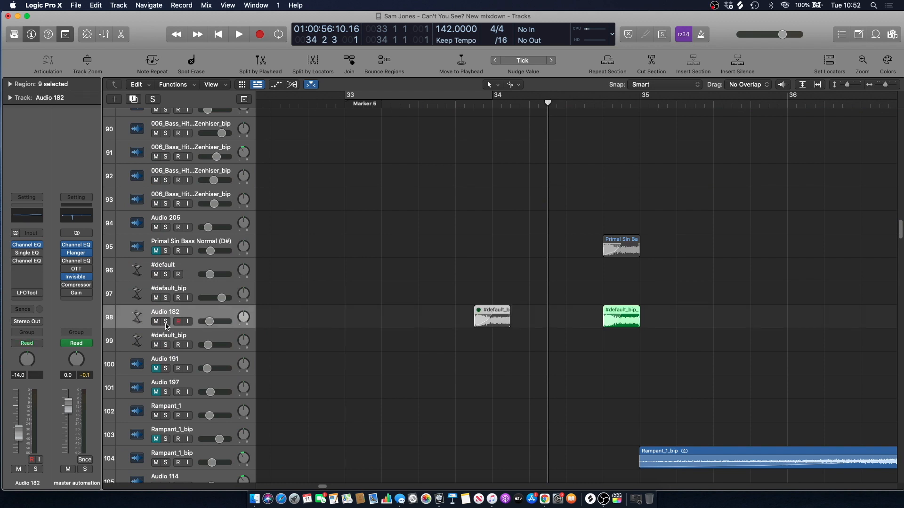
left_click(166, 321)
key("space")
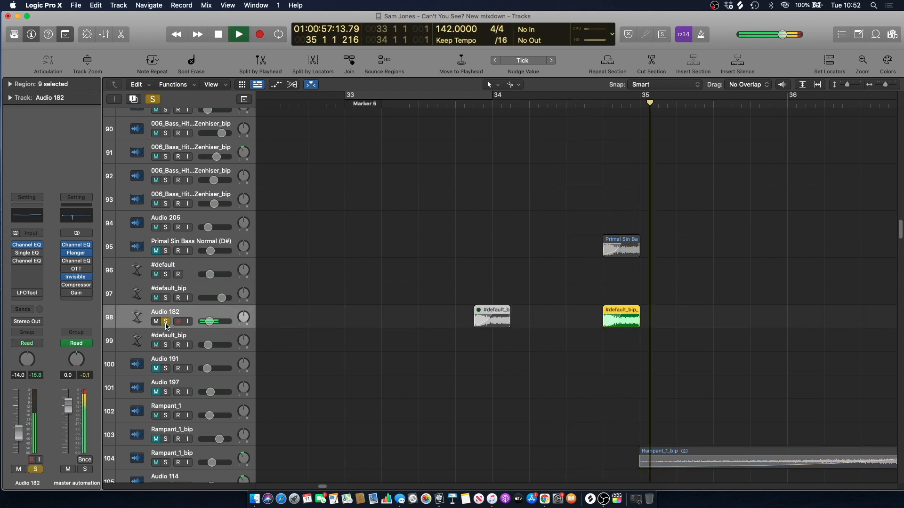
key("space")
left_click(166, 322)
left_click(650, 155)
Examine the Primal Sin Bass Normal (D#) and Audio 182 regions on beat 4 of bar 34 up close
left_click(597, 107)
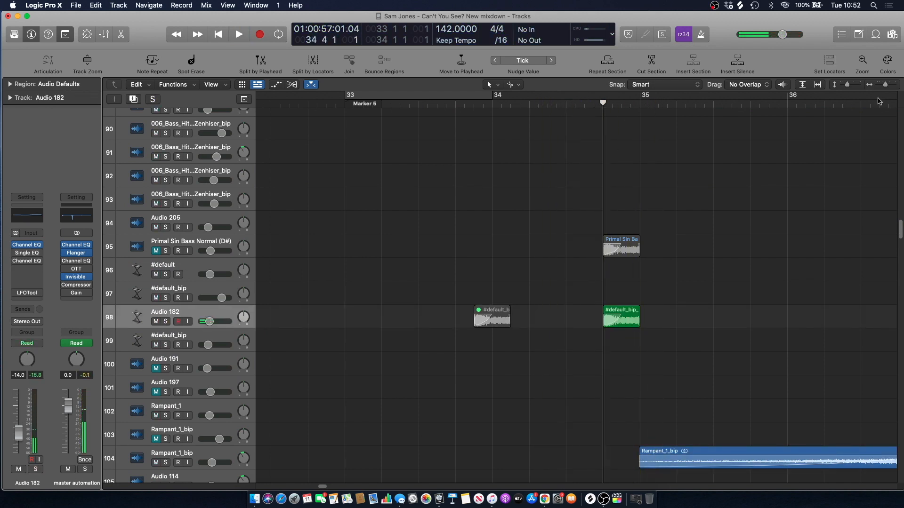
left_click_drag(885, 85, 889, 85)
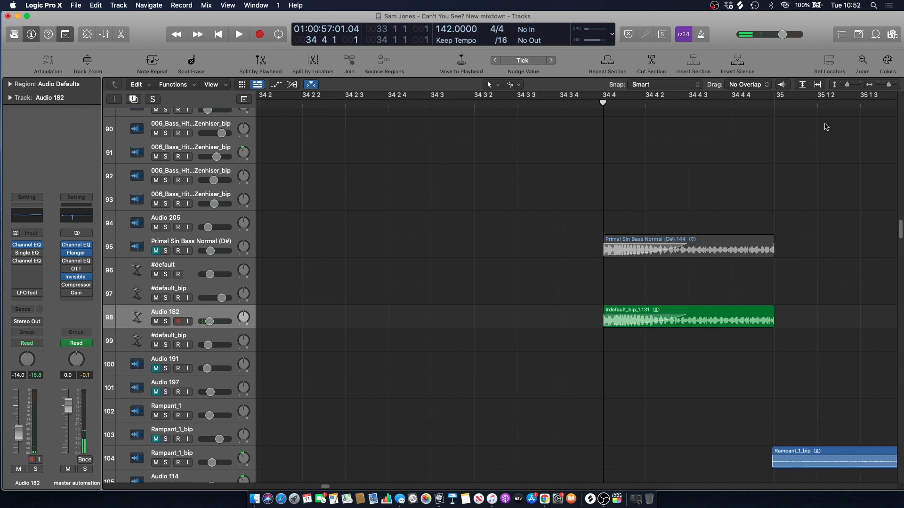
left_click(668, 238)
left_click_drag(887, 87, 885, 88)
Replay Audio 182 soloed from beat 4 of bar 34, and unsolo it
left_click(163, 321)
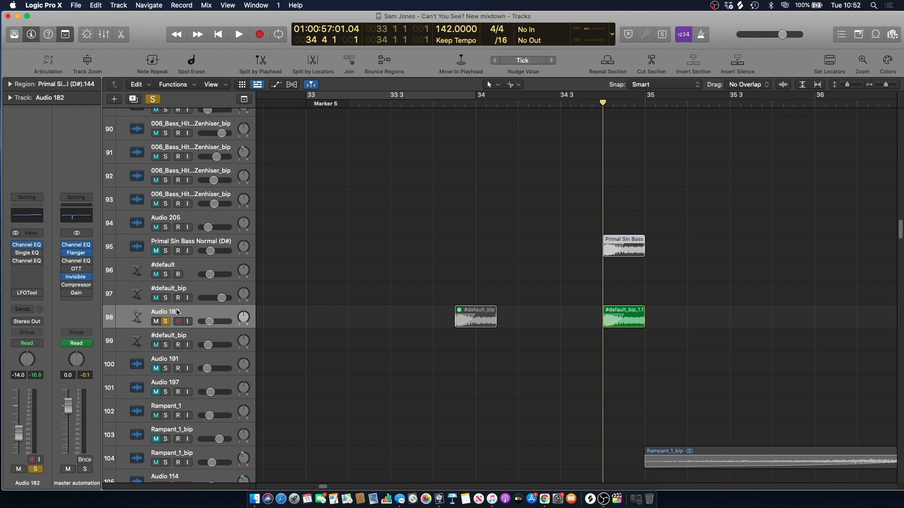
key("space")
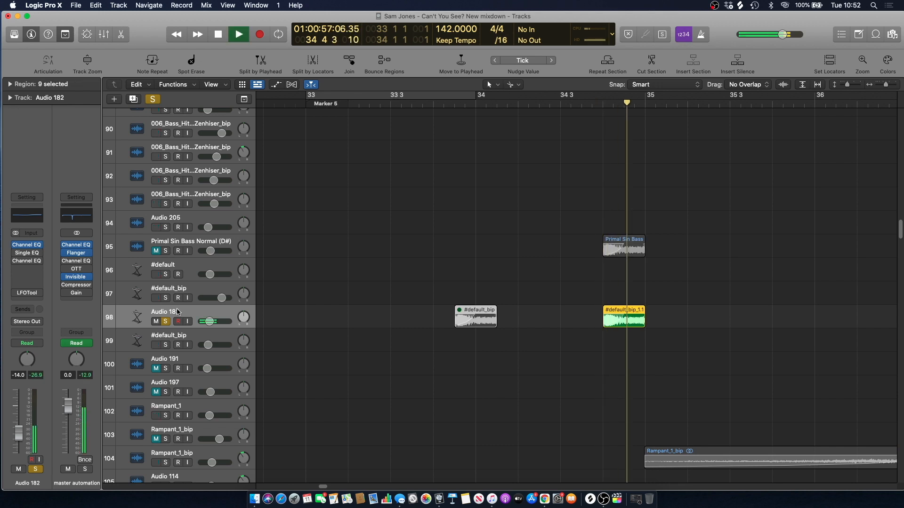
key("space")
left_click(694, 325)
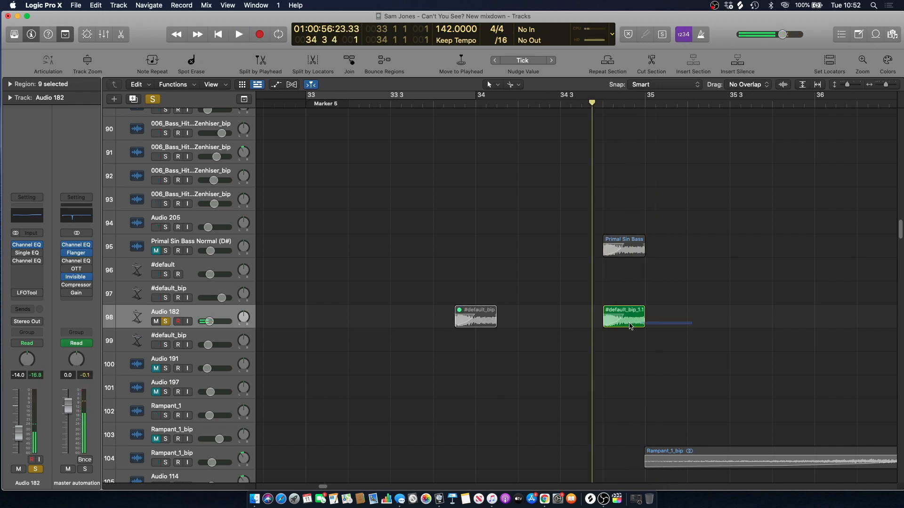
left_click(165, 321)
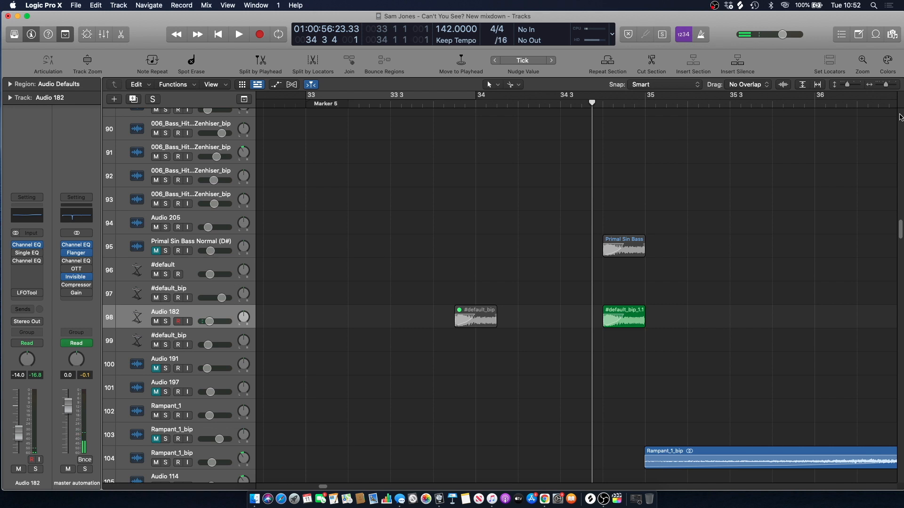
Play the full mix from just before bar 35 up to bar 37 while following the fill tracks
key("super+Left")
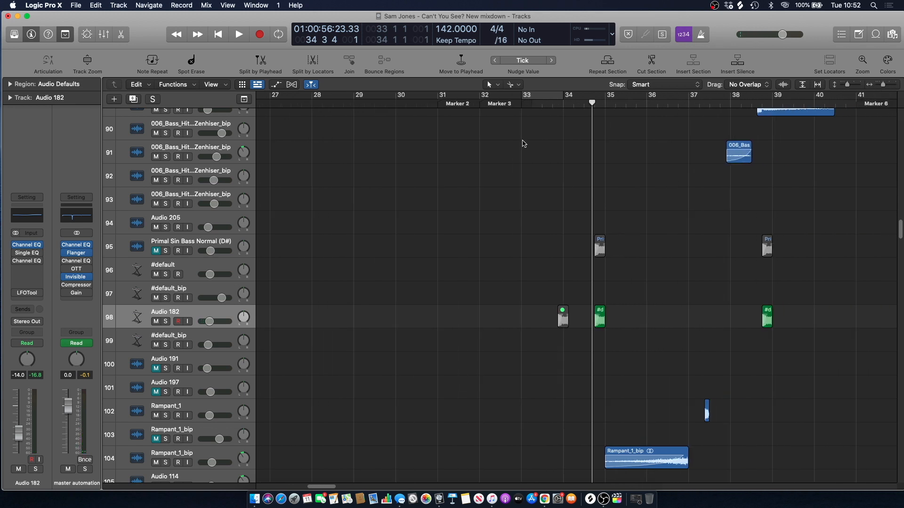
left_click_drag(331, 486, 344, 490)
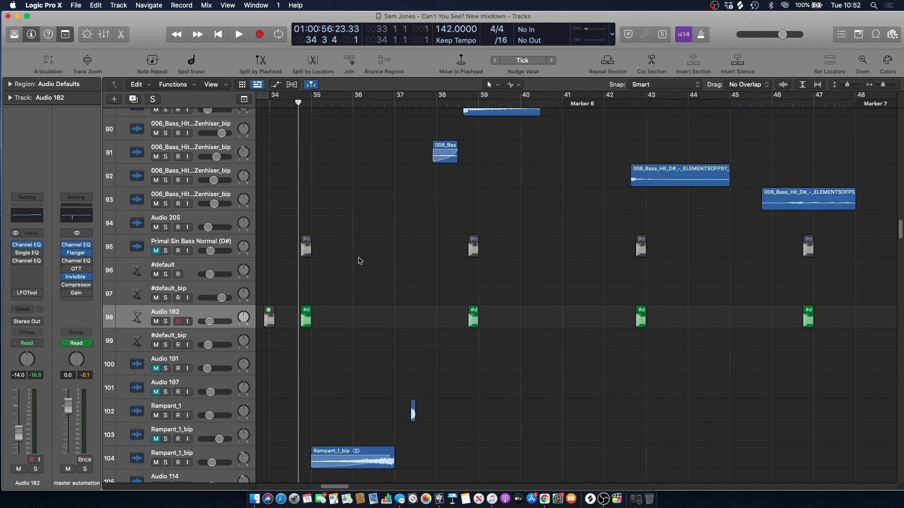
key("space")
scroll(369, 222, "up", 5)
scroll(369, 222, "down", 15)
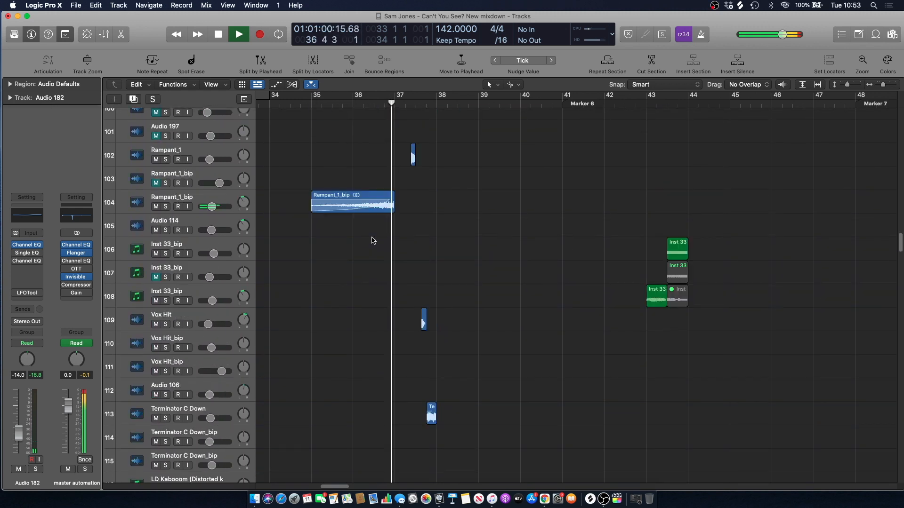
scroll(369, 221, "up", 6)
key("space")
Set the cycle range from bar 35 to 38 3 2 1 and select the Rampant_1_bip track 104
left_click_drag(310, 97, 460, 98)
left_click(178, 305)
left_click(361, 203)
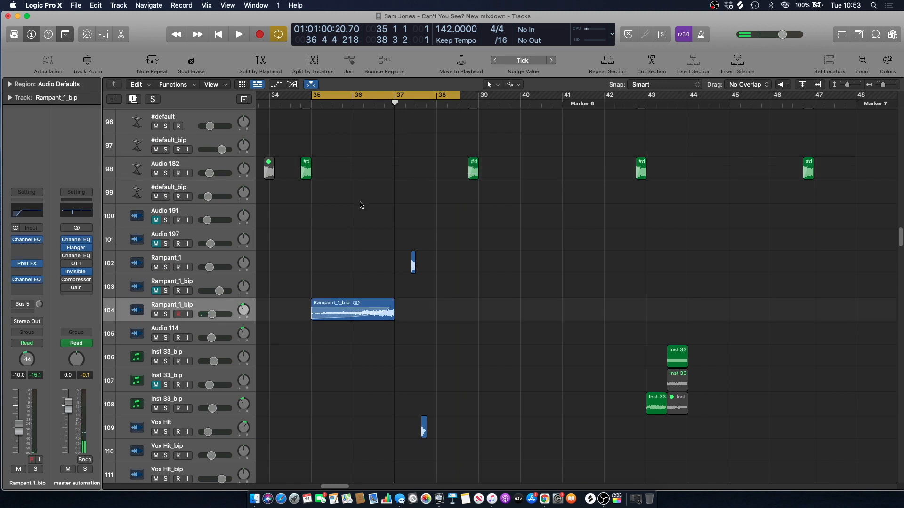
left_click_drag(879, 85, 884, 86)
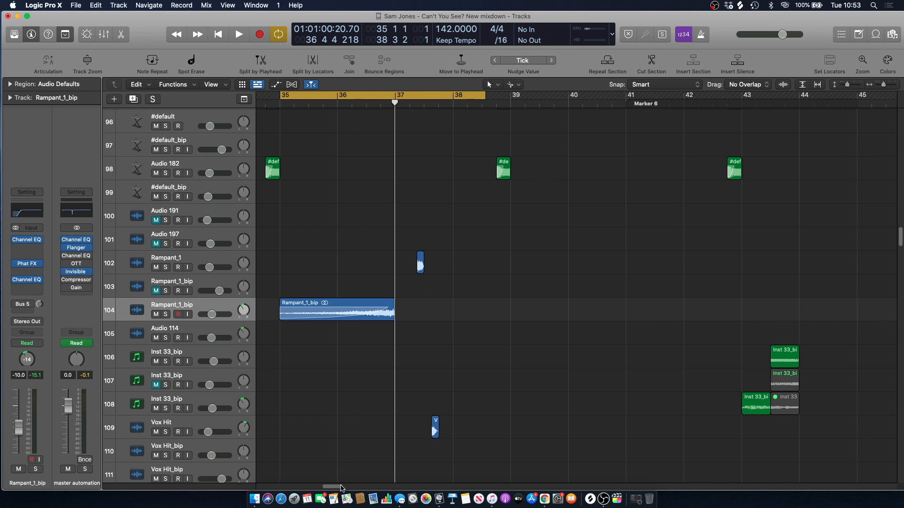
scroll(342, 489, "left", 5)
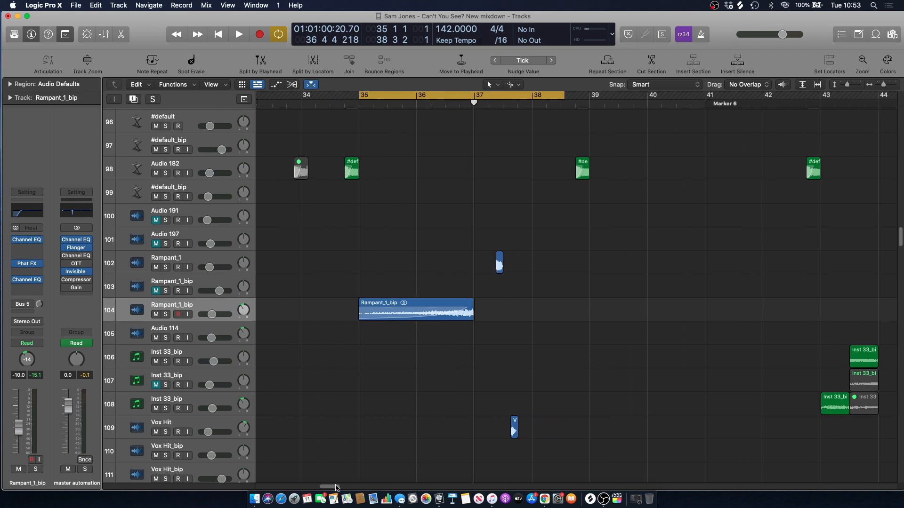
Solo Rampant_1_bip on track 104 and play it with its first Channel EQ and Phat FX bypassed
left_click(166, 314)
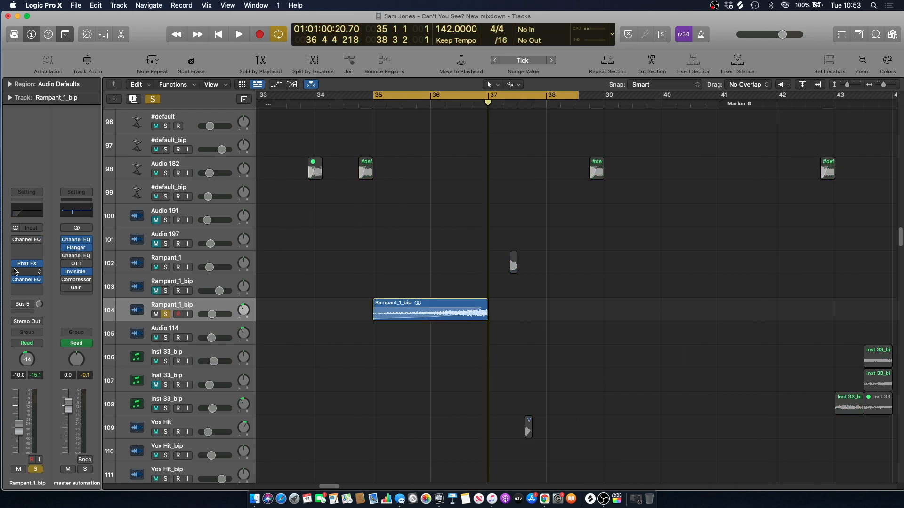
key("space")
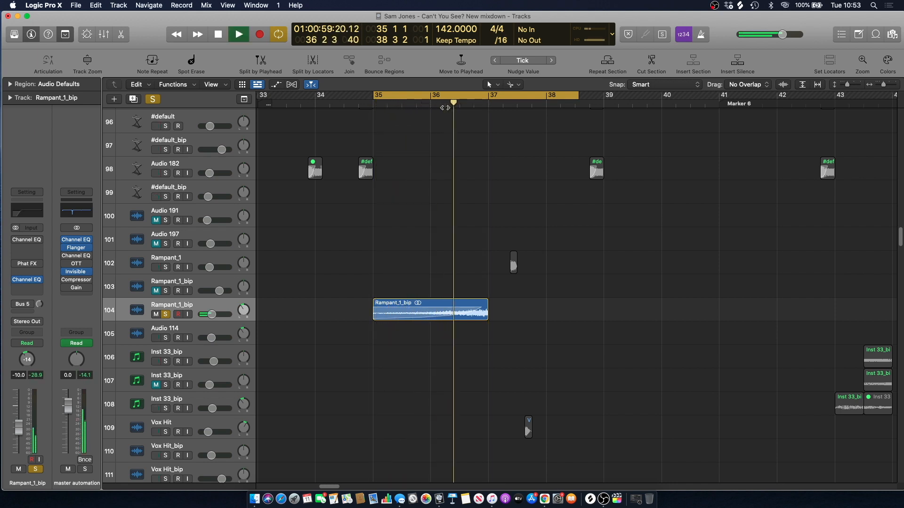
key("space")
left_click(394, 308)
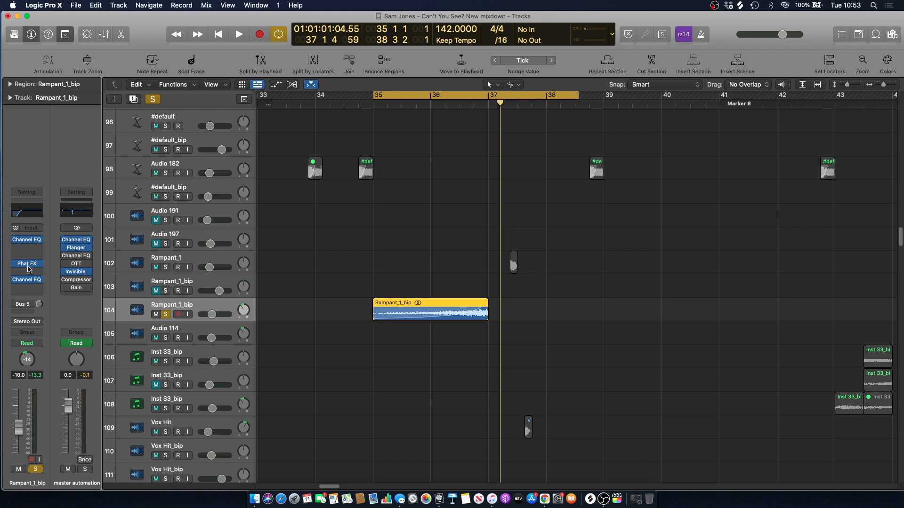
Open Phat FX on Rampant_1_bip, play the soloed region through its Dirty Tube Wobble preset, close the plug-in and unsolo the track
left_click(29, 266)
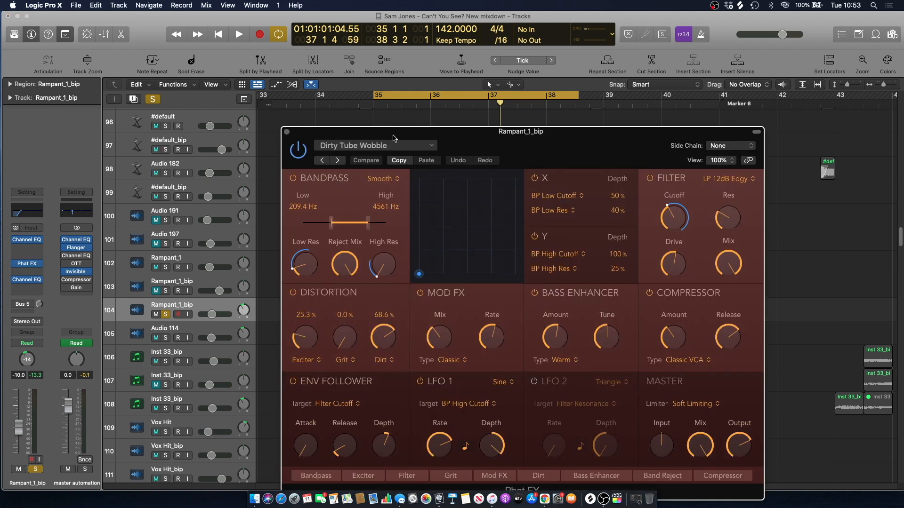
left_click_drag(361, 134, 309, 132)
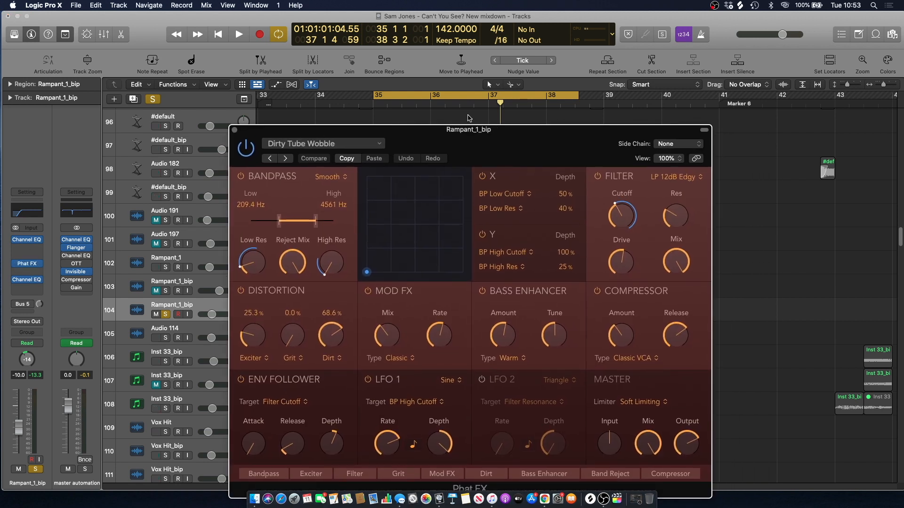
key("space")
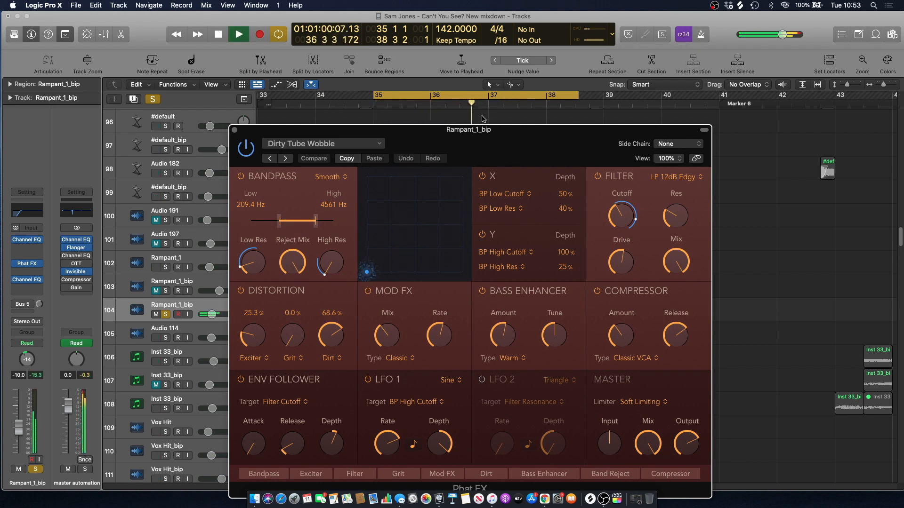
key("space")
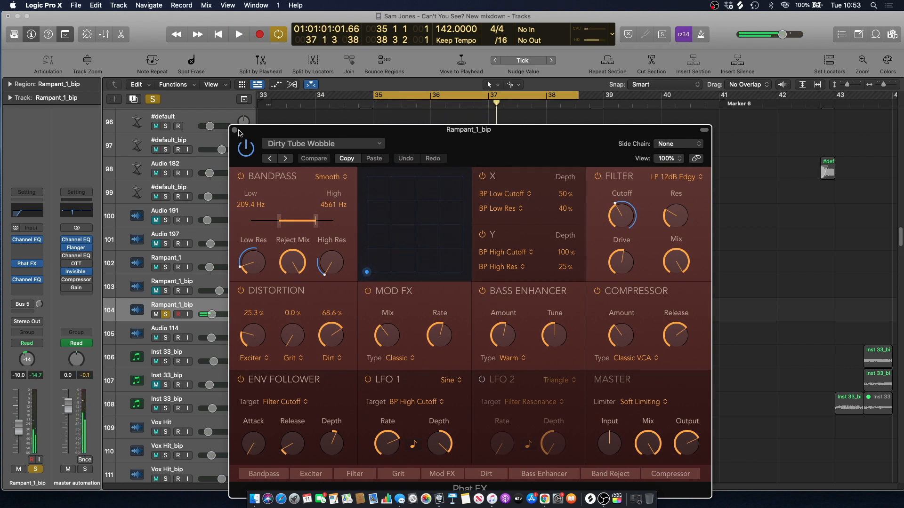
key("super+w")
key("s")
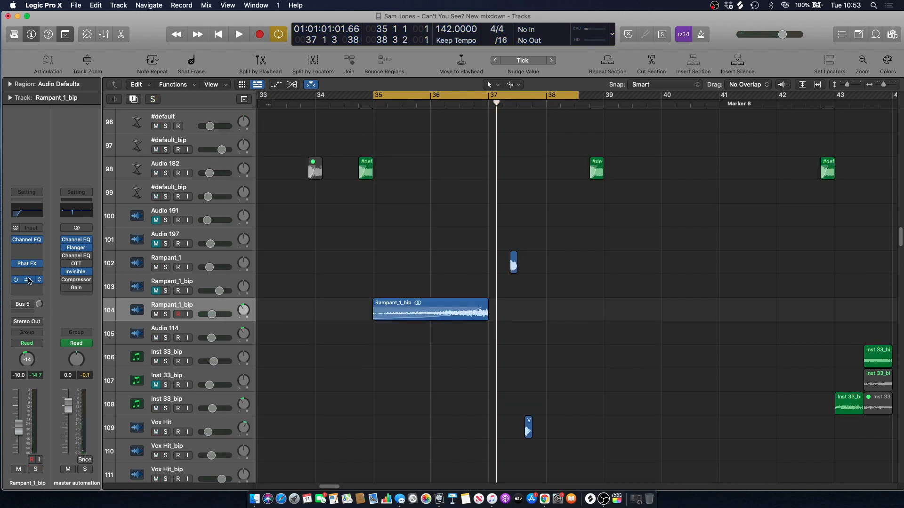
Check the second Channel EQ on Rampant_1_bip, turn off the cycle range and play the full mix from bar 37
left_click(28, 281)
left_click(287, 131)
left_click(418, 96)
left_click(446, 104)
key("space")
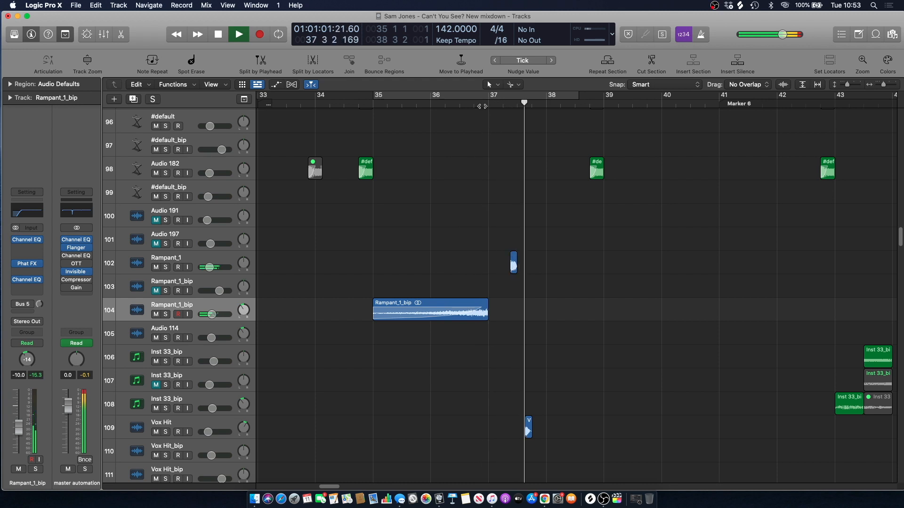
key("space")
Select and solo Rampant_1 on track 102 and play its short region from 37 2 1 twice
left_click(178, 264)
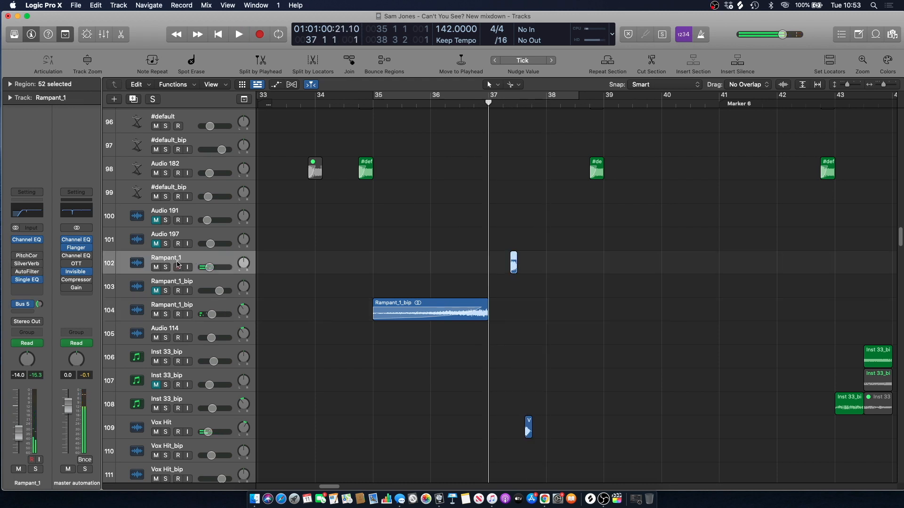
left_click(165, 267)
left_click(507, 106)
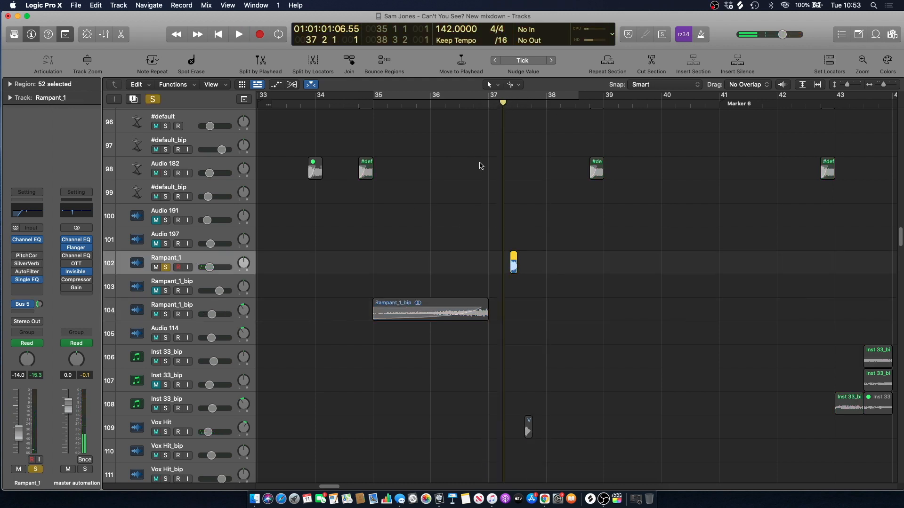
key("space")
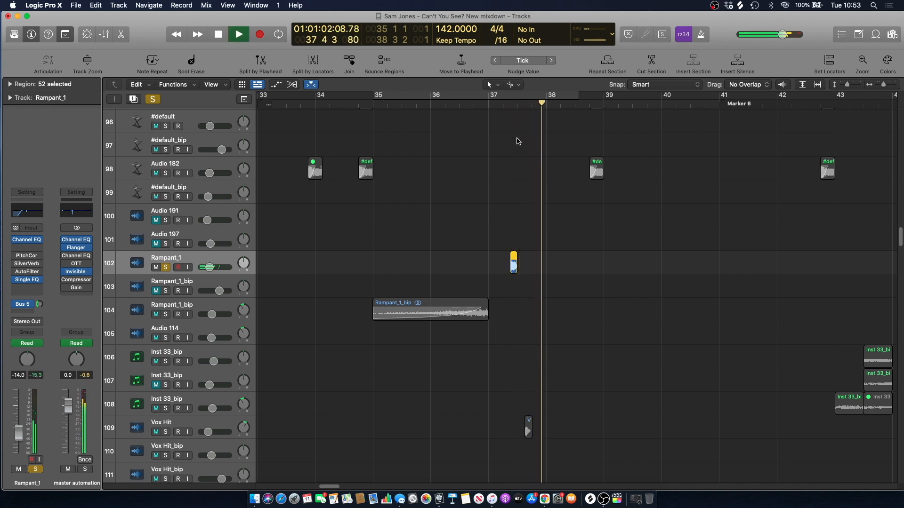
key("space")
left_click(290, 257)
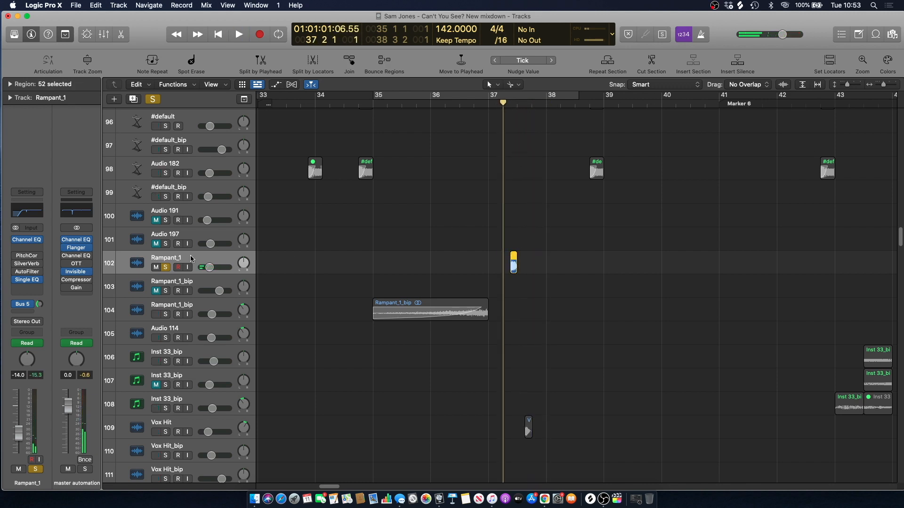
key("space")
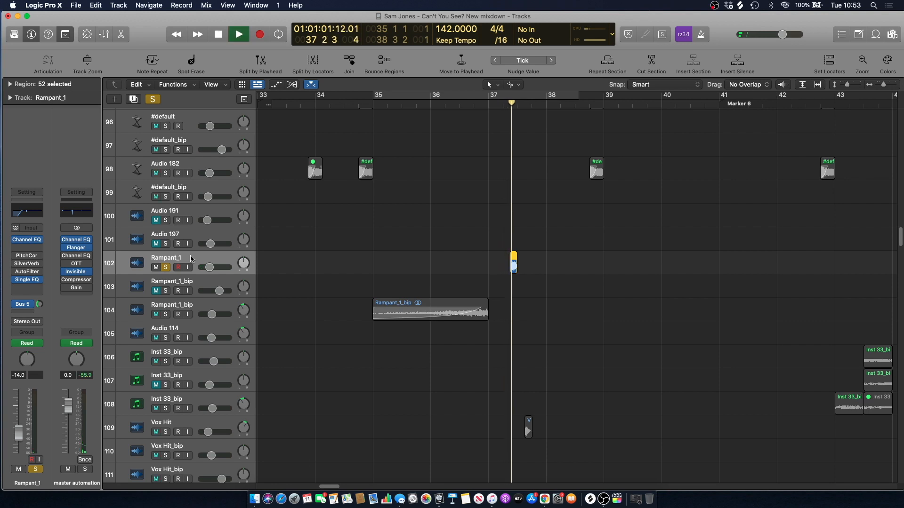
key("space")
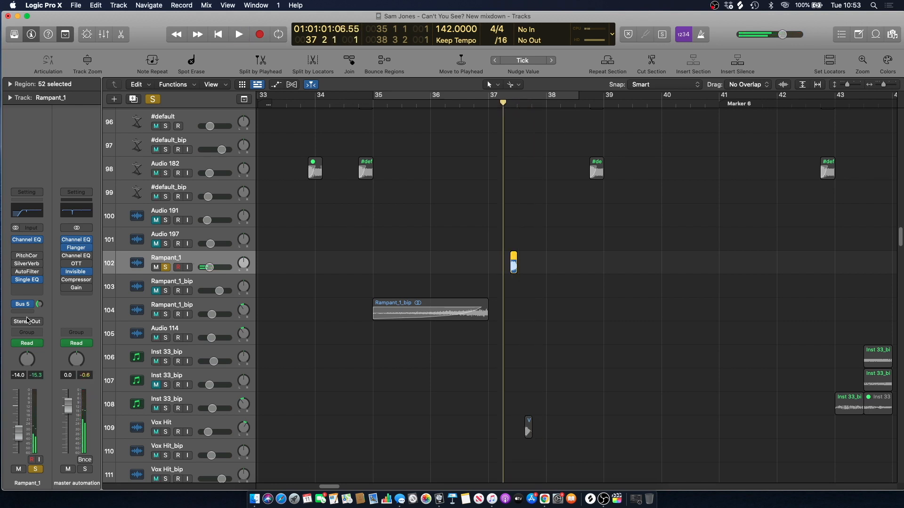
View the Bus 5 reverb send options on Rampant_1 and dismiss them without changes
left_click(26, 305)
left_click(28, 299)
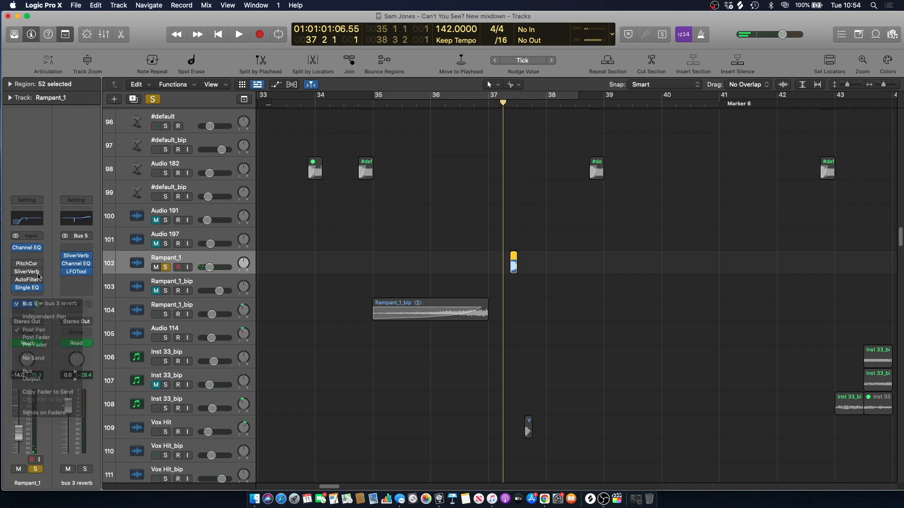
left_click(271, 279)
Unsolo Rampant_1 and play the full mix from 37 2 1 to hear it in context
left_click(165, 267)
key("space")
scroll(409, 183, "down", 5)
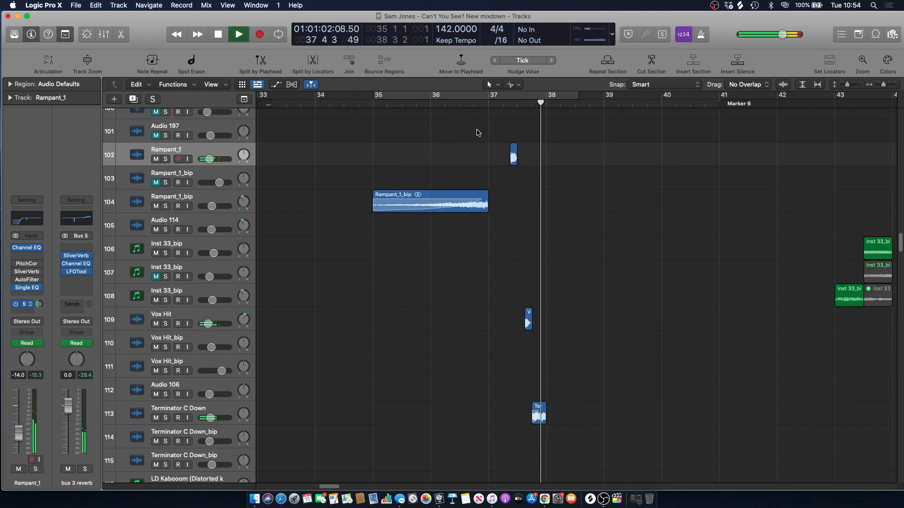
key("space")
Solo Vox Hit on track 109 with Terminator C Down on track 113, play both hits and clear the solos
scroll(444, 280, "down", 4)
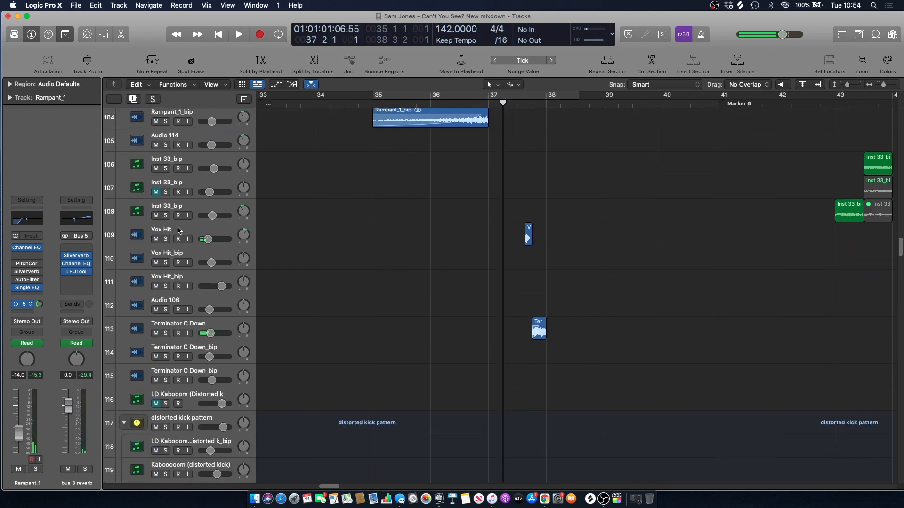
left_click(178, 230)
left_click(165, 239)
key("space")
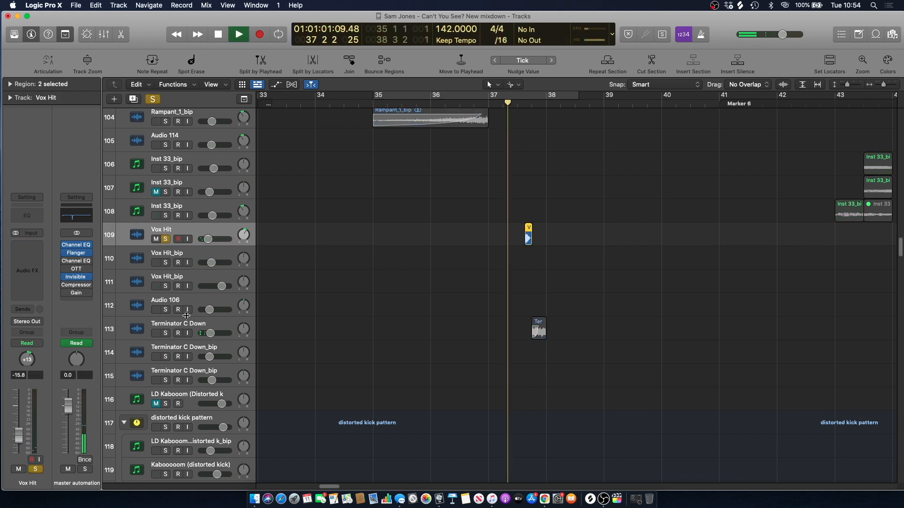
left_click(165, 333)
key("space")
key("space")
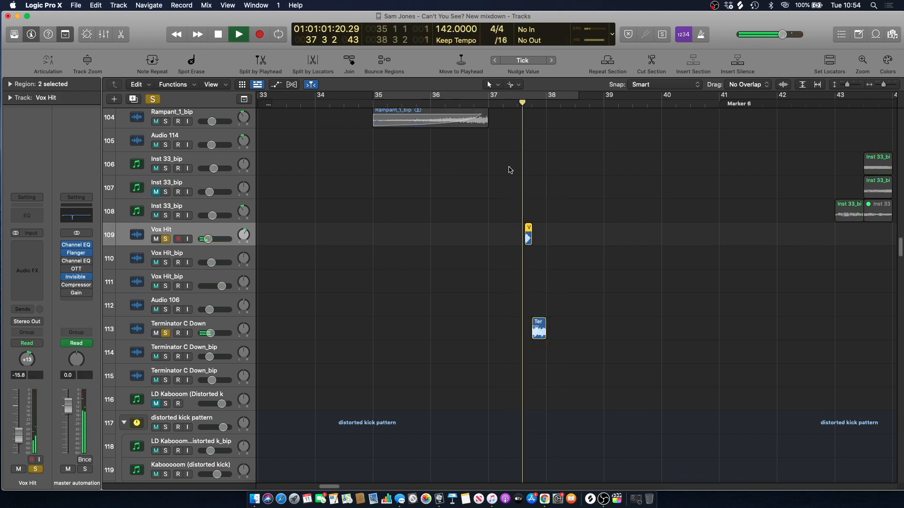
key("space")
scroll(145, 119, "up", 3)
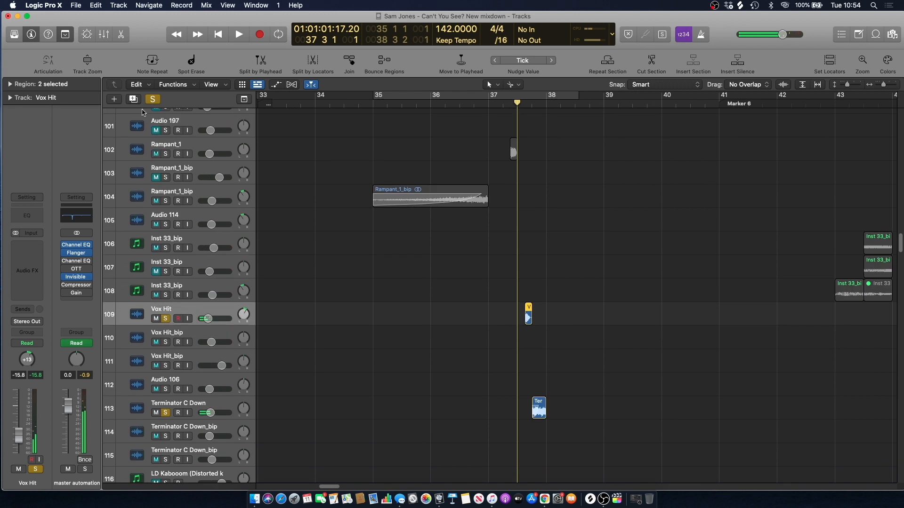
left_click(153, 99)
left_click(402, 337)
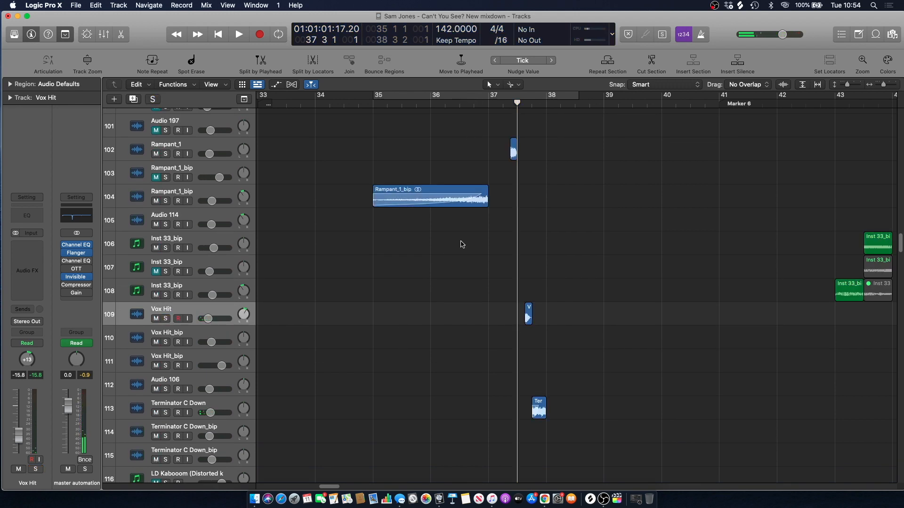
Solo Terminator C Down, play it alone from 37 3 1, select the track and unsolo it
left_click(166, 413)
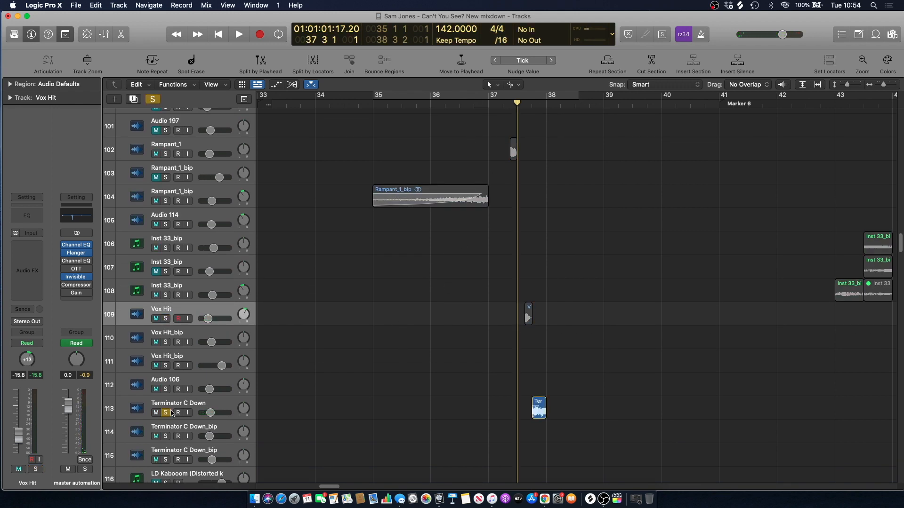
key("space")
key("space")
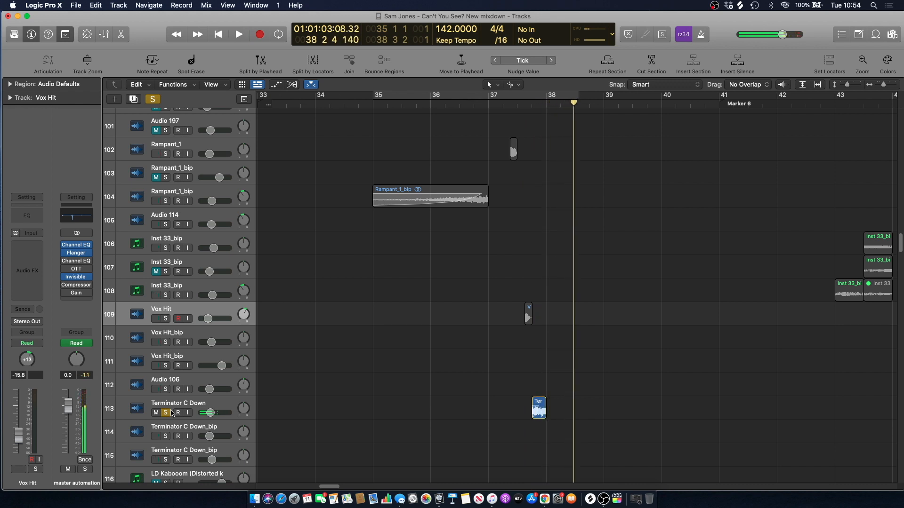
left_click(192, 404)
left_click(166, 413)
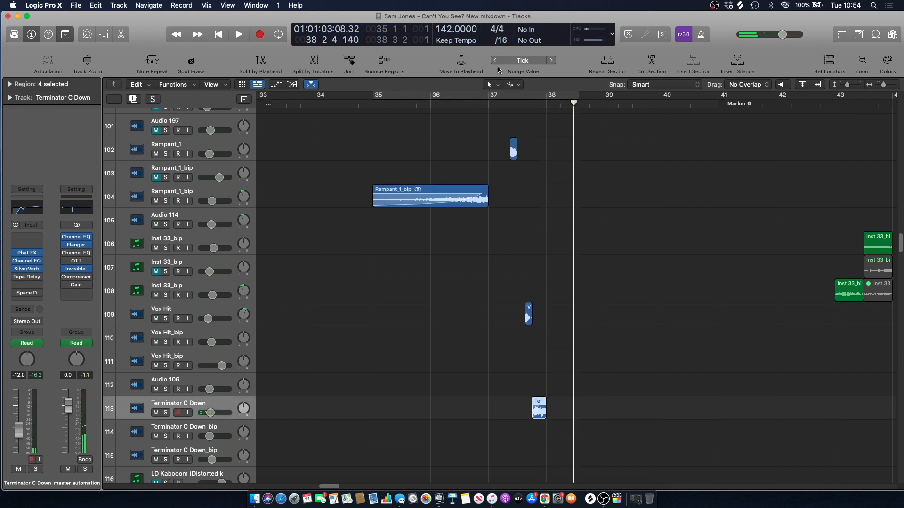
Play the soloed Terminator C Down region from 37 3 1 with its Phat FX bypassed
left_click(515, 102)
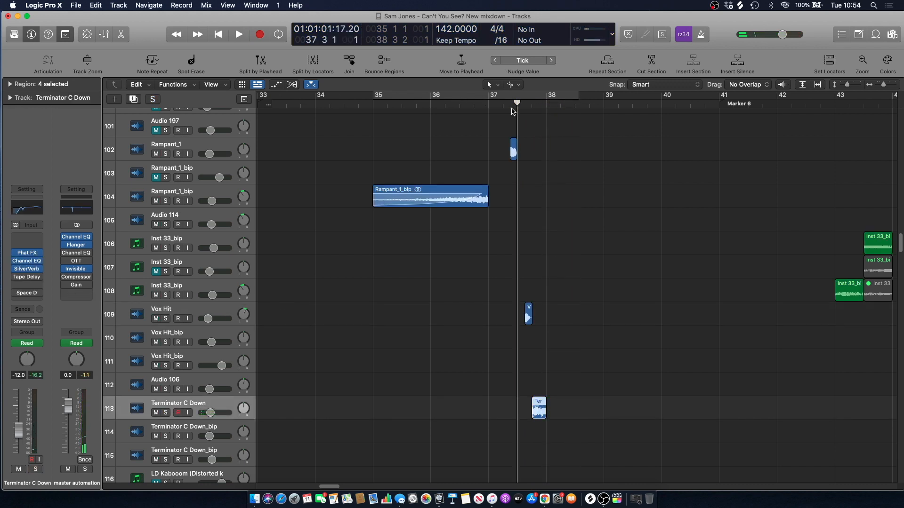
left_click(166, 413)
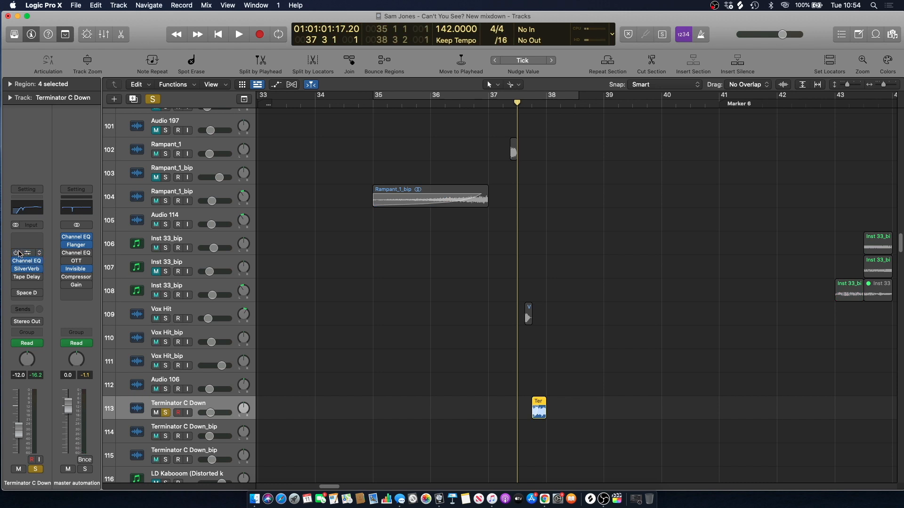
key("space")
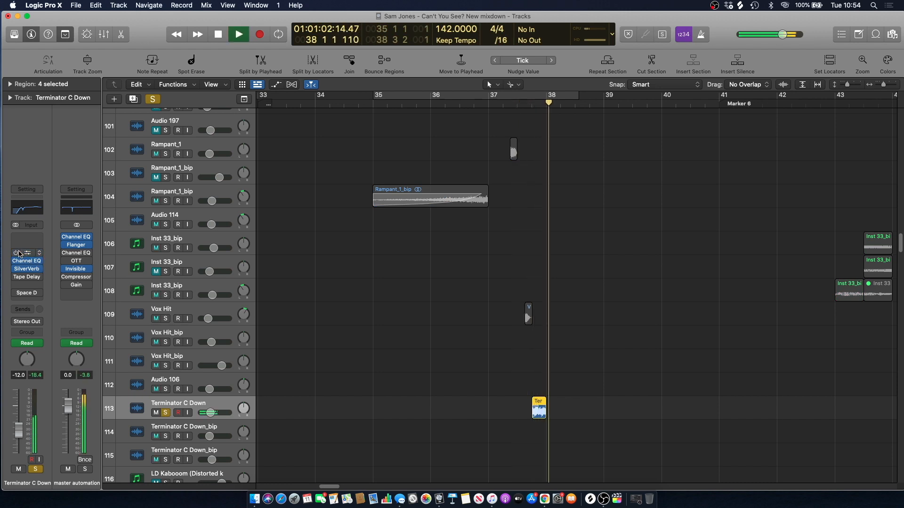
key("space")
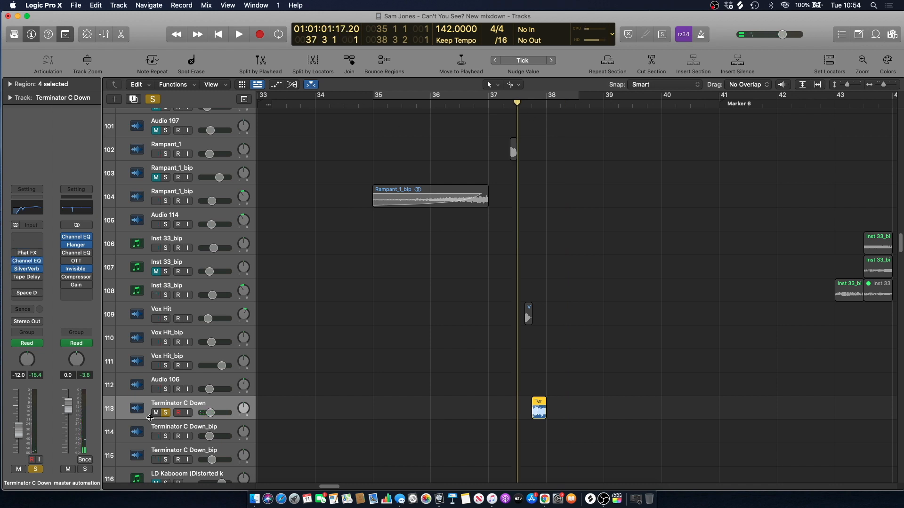
Unsolo Terminator C Down and play the full mix around bar 37, comparing it with Phat FX off and on
left_click(166, 413)
key("space")
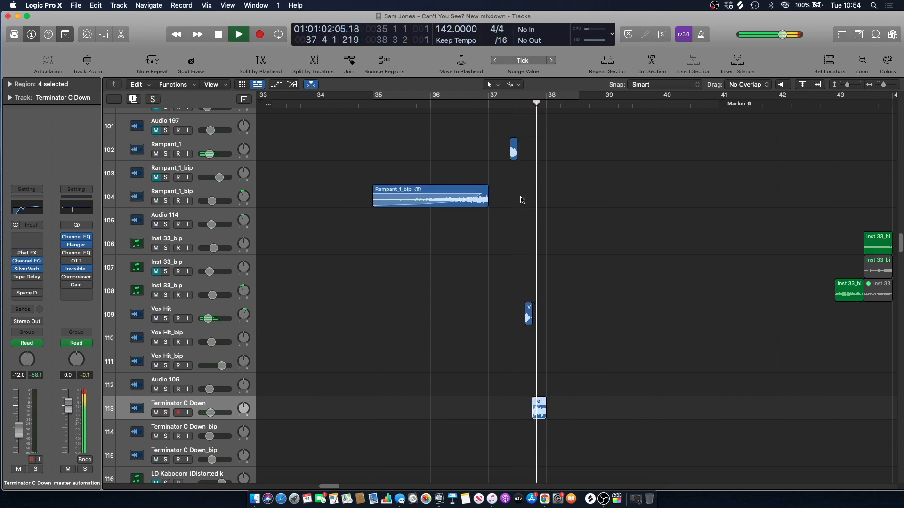
key("space")
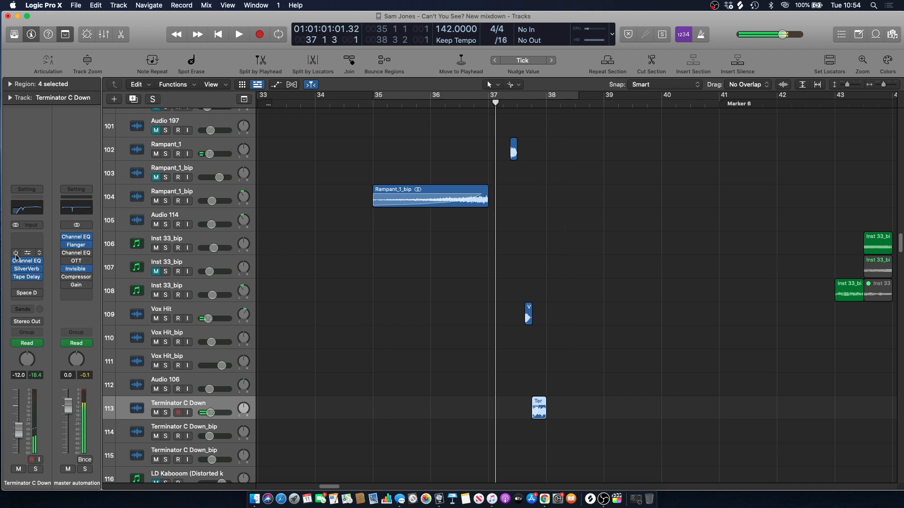
key("space")
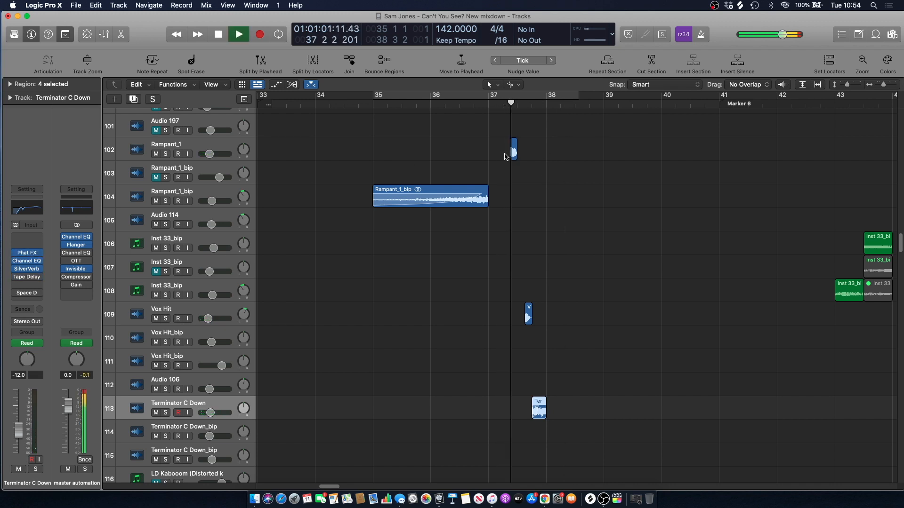
key("space")
Play from 36 3 1 with the DIVA_Why_Ca vocal on track 266 soloed, and unsolo it
key("shift+super+a")
left_click_drag(899, 246, 887, 439)
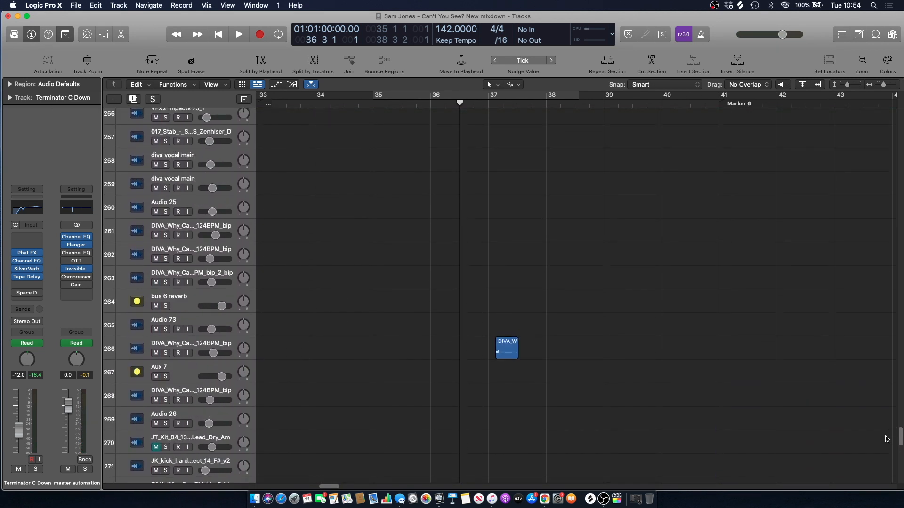
key("space")
left_click(165, 353)
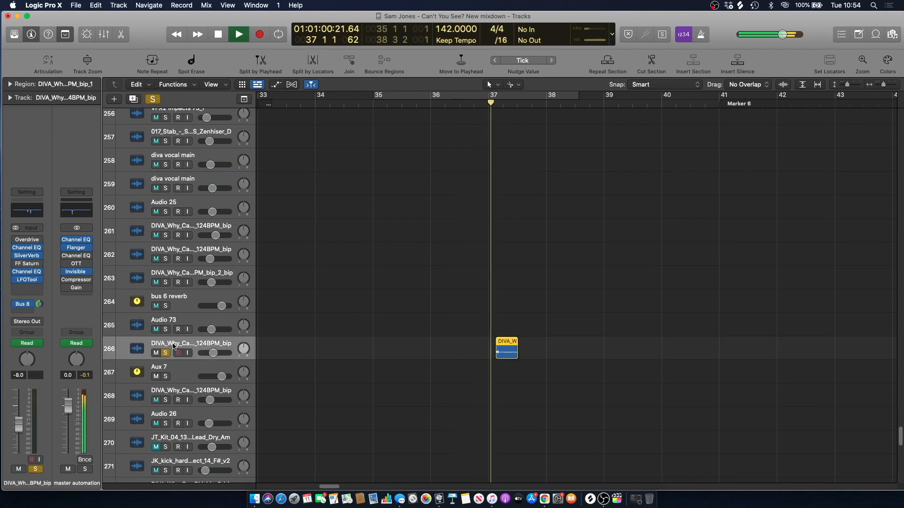
left_click(165, 353)
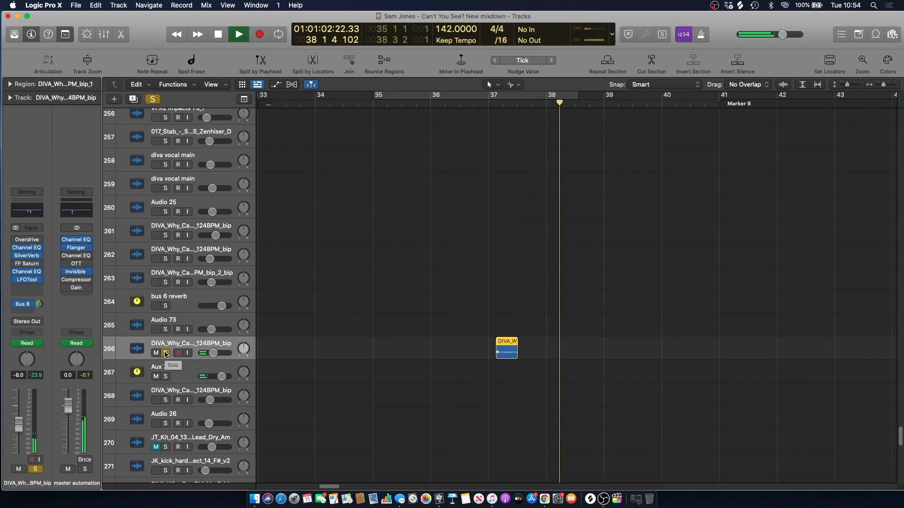
key("space")
Play the full mix up to bar 39 while going back to the kick, hat and clap tracks
key("space")
key("super+Left")
scroll(652, 214, "up", 15)
left_click_drag(900, 393, 900, 141)
key("space")
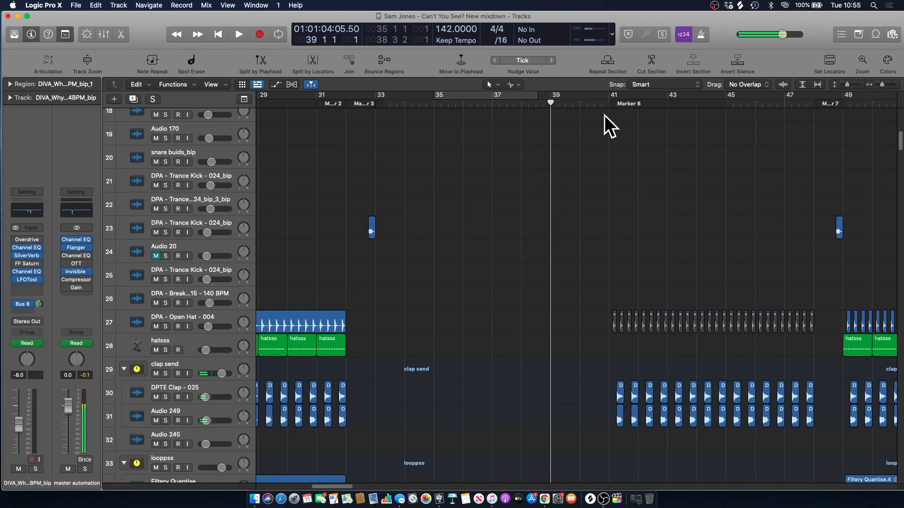
Solo the Buzzing Metallic Lead_bip tracks 121 and 122, play their fill before Marker 6 and clear the solos
left_click_drag(900, 145, 900, 265)
key("space")
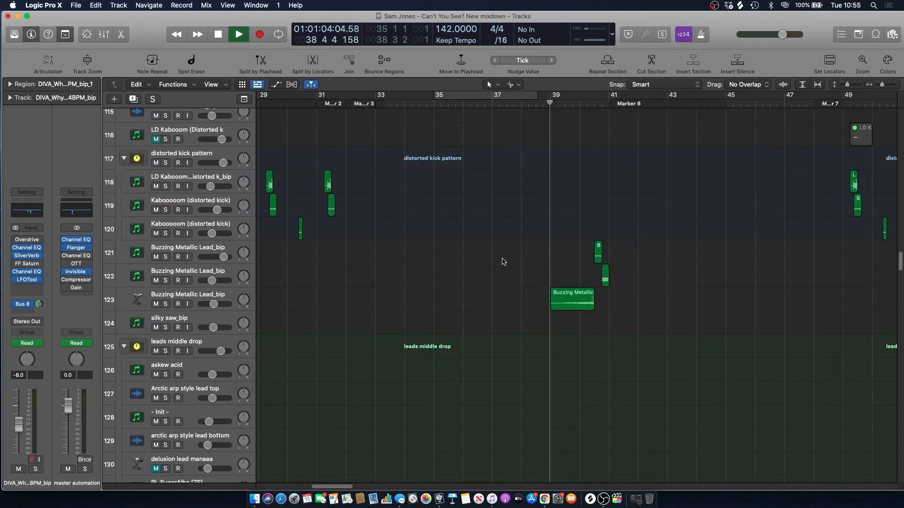
left_click(165, 257)
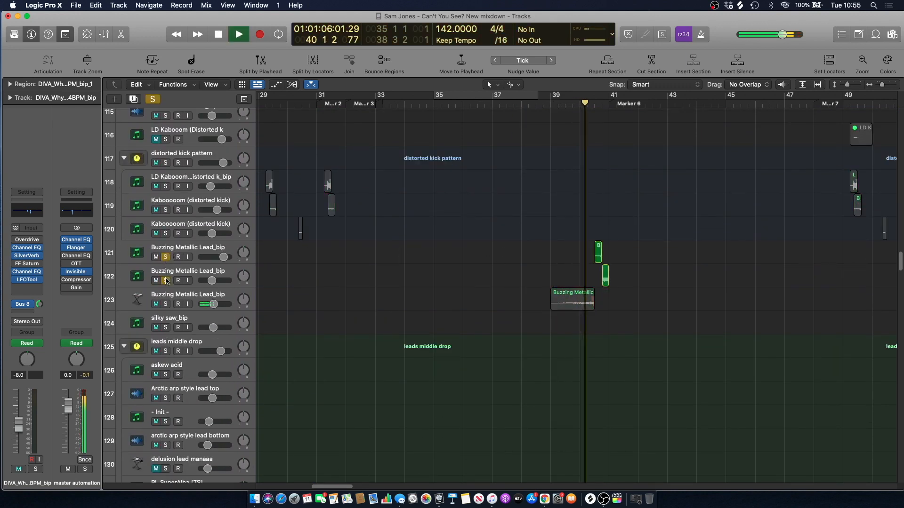
key("space")
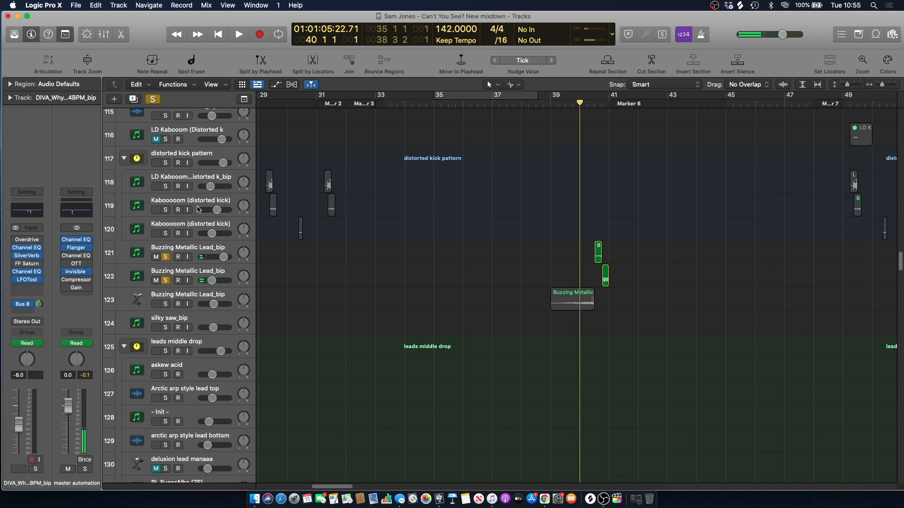
left_click(153, 99)
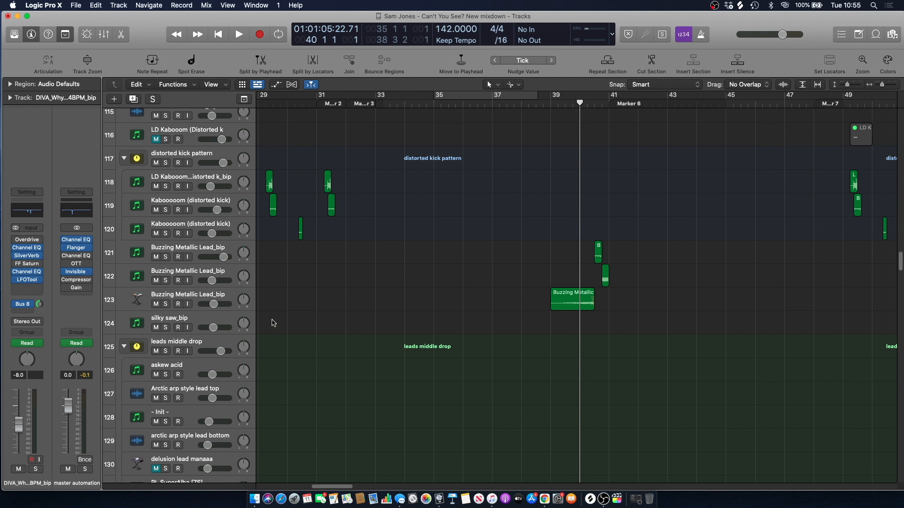
Play the full mix from shortly before Marker 6 past bar 45 while locating the diva vocal main track 253
left_click_drag(336, 488, 349, 491)
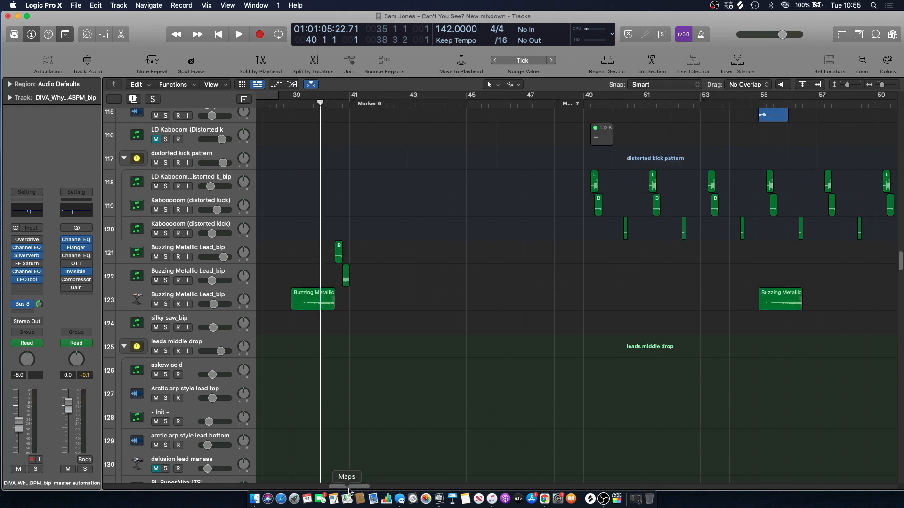
left_click(334, 103)
key("space")
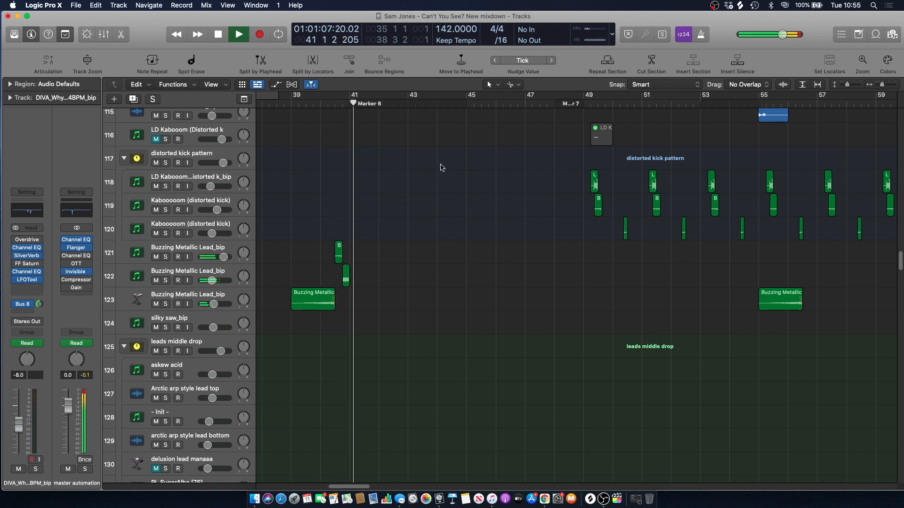
scroll(438, 171, "down", 10)
left_click_drag(901, 280, 897, 141)
left_click_drag(896, 189, 883, 424)
scroll(420, 242, "up", 2)
key("space")
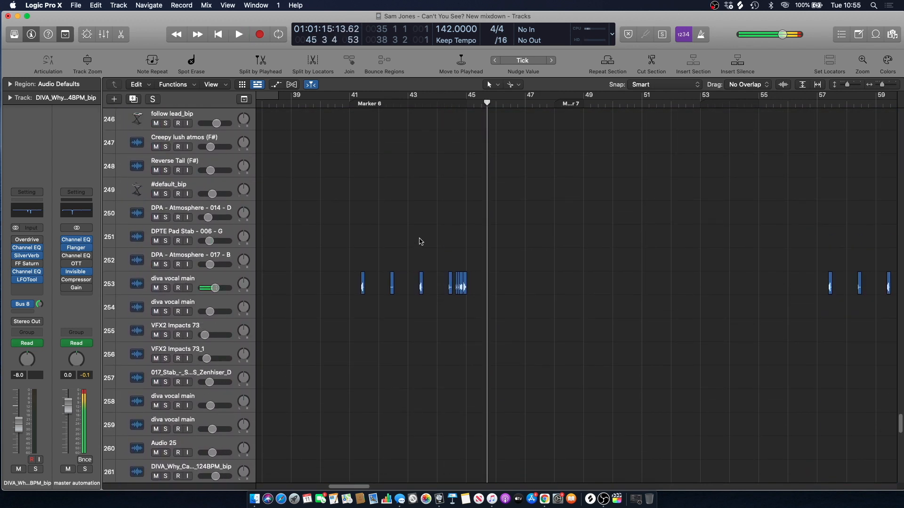
Solo the diva vocal main track 253, cycle bars 41 to 46, play its vocal chops and unsolo it
left_click(341, 113)
left_click(166, 288)
left_click_drag(346, 98, 496, 123)
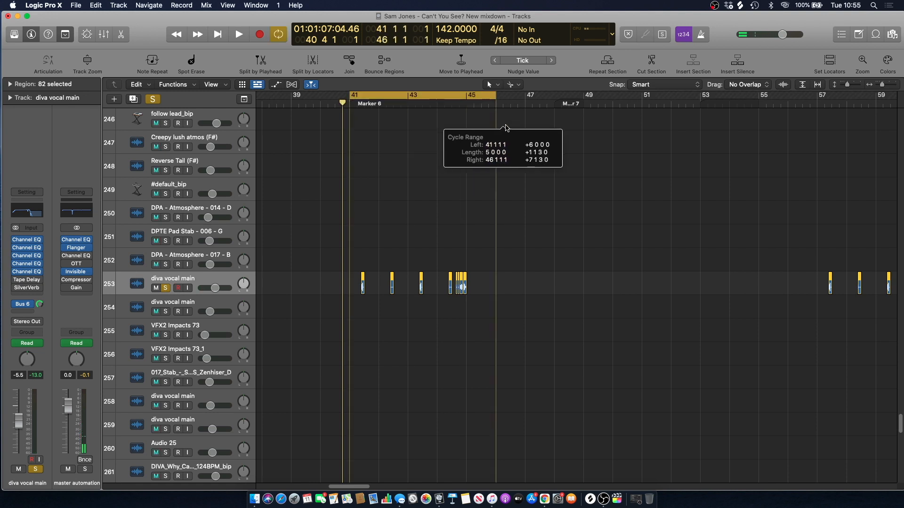
left_click(275, 243)
left_click(190, 283)
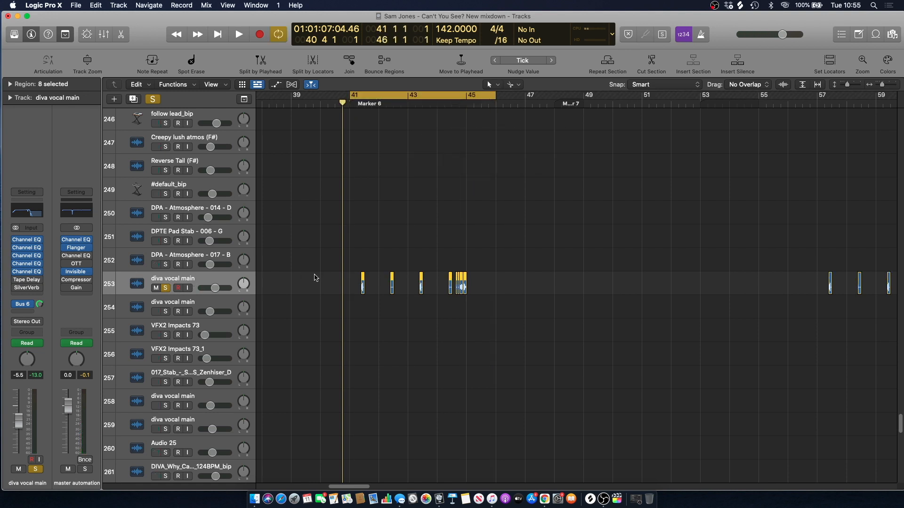
key("space")
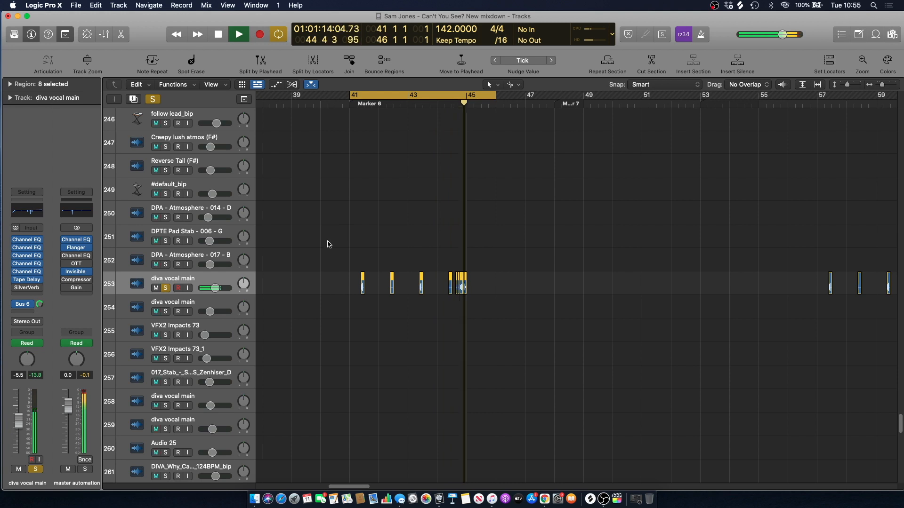
key("space")
left_click(166, 288)
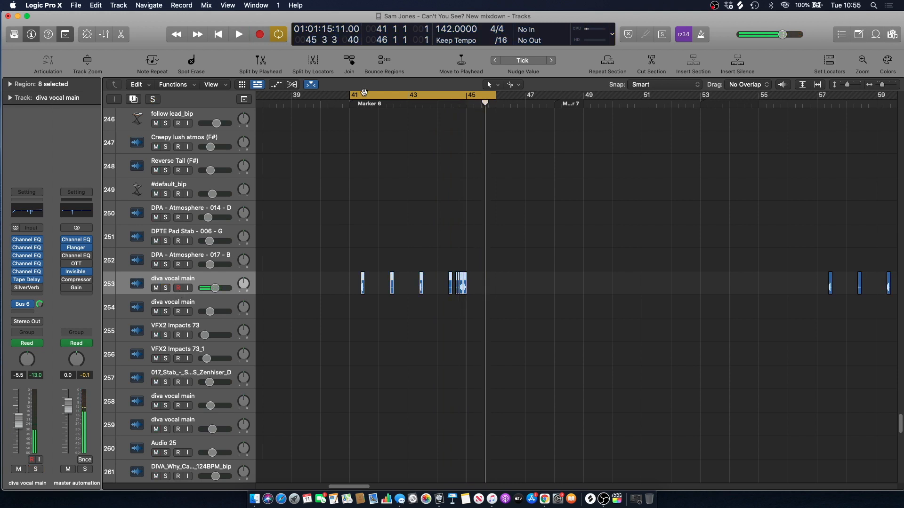
Turn off the cycle and play the full mix from bar 41 while going through the bass tracks to the Inst 33_bip tracks
left_click(365, 94)
left_click(356, 104)
left_click(357, 123)
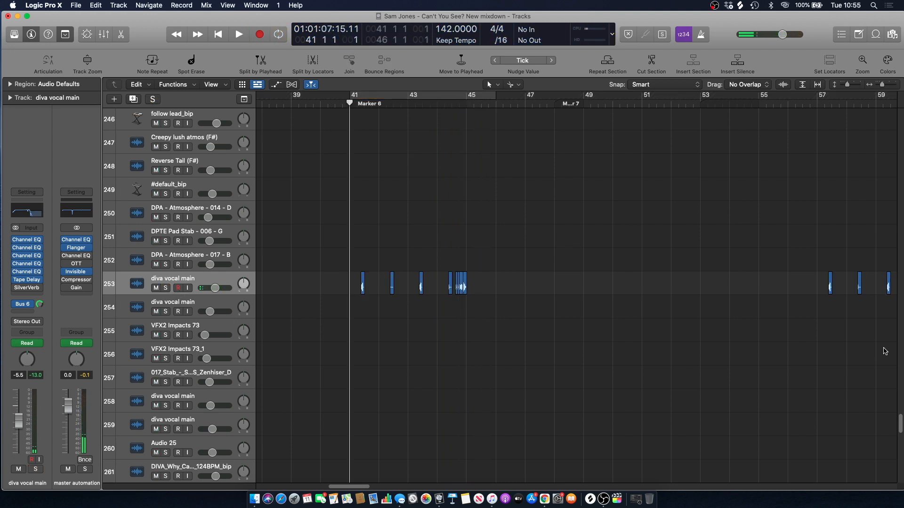
left_click_drag(900, 415, 878, 155)
scroll(547, 227, "down", 5)
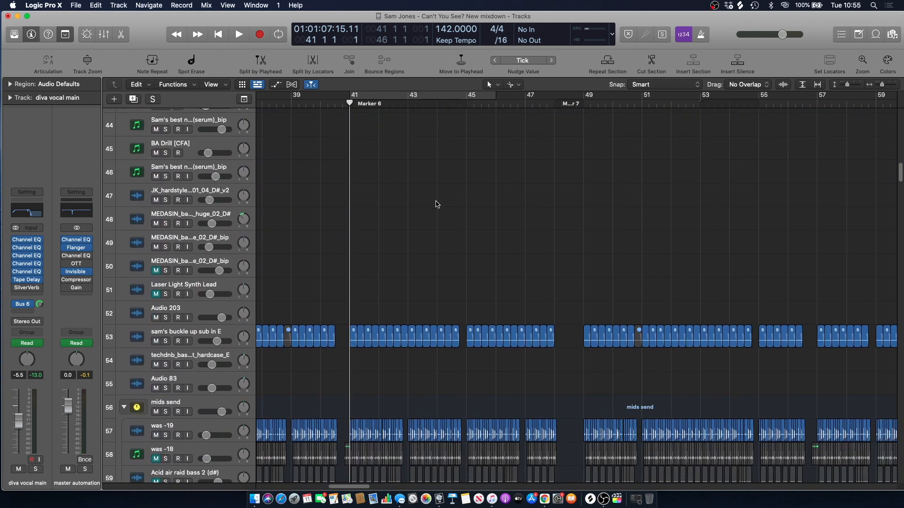
key("space")
mouse_move(900, 173)
left_mouse_down()
mouse_move(900, 128)
mouse_move(896, 249)
left_mouse_up()
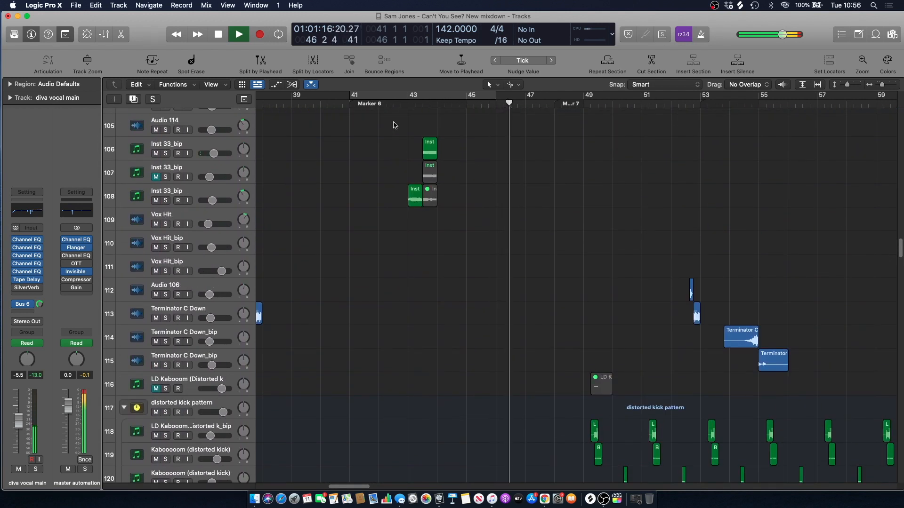
Cycle bars 43 to 47, solo the Inst 33_bip tracks 106 and 108 and play their fill
left_click(394, 106)
scroll(380, 157, "up", 4)
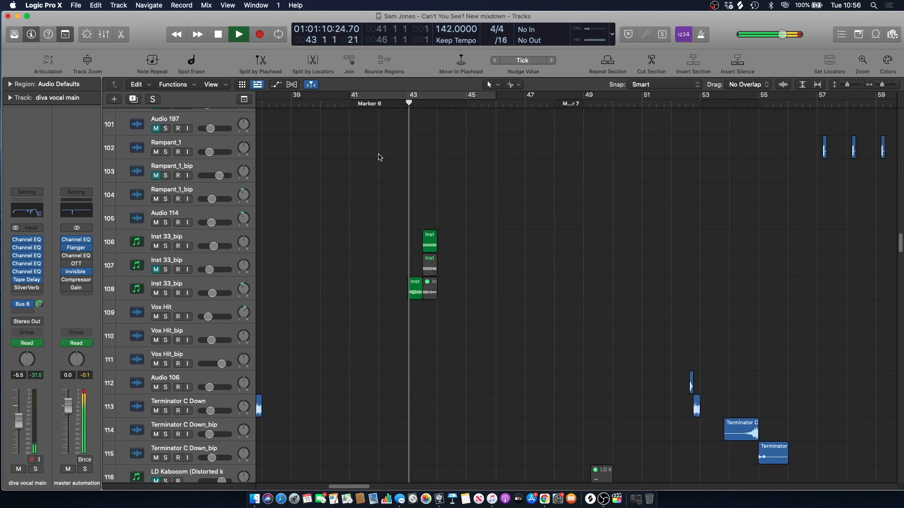
left_click_drag(410, 96, 525, 95)
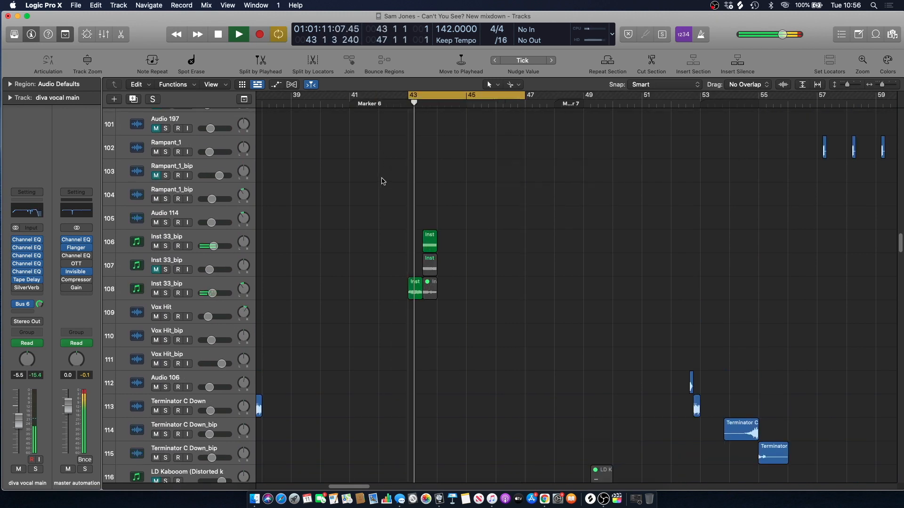
key("space")
left_click(165, 293)
left_click(165, 247)
key("space")
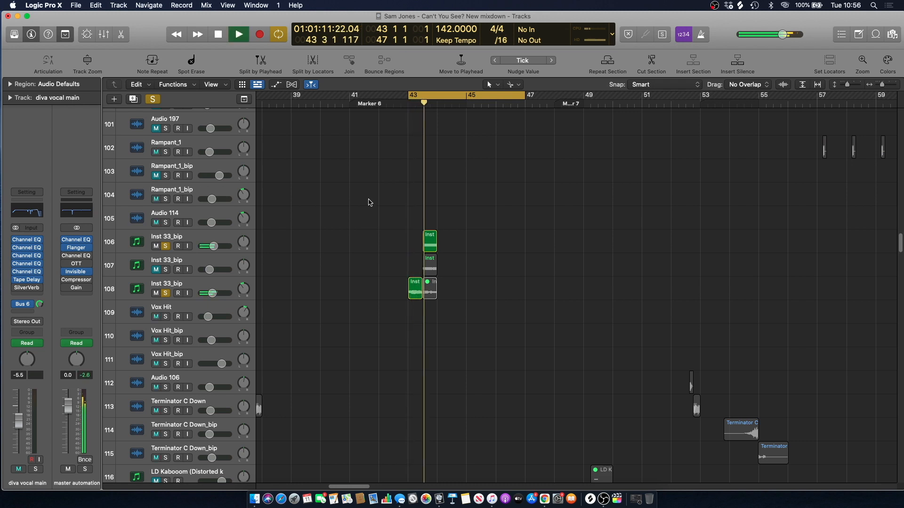
key("space")
Compare the channel strips of Inst 33_bip tracks 106 and 108 and replay their soloed fill from bar 43
left_click(197, 237)
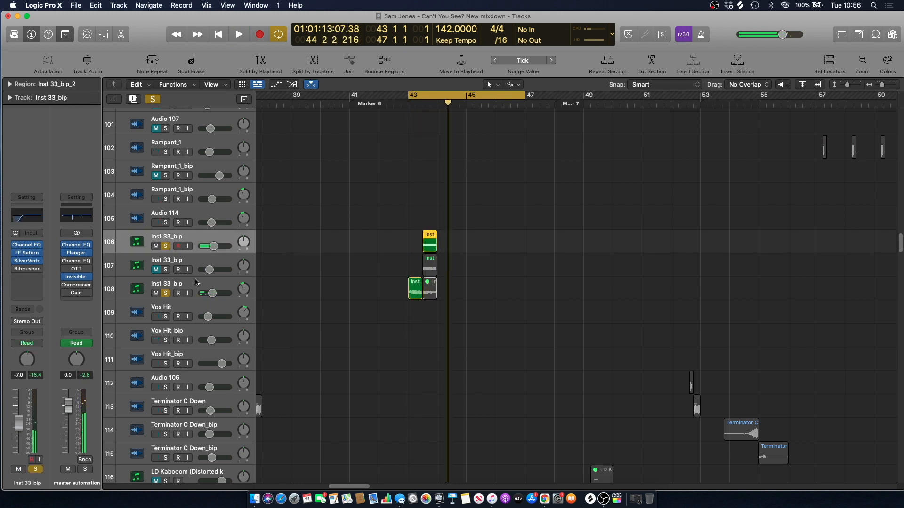
left_click(195, 283)
left_click(190, 239)
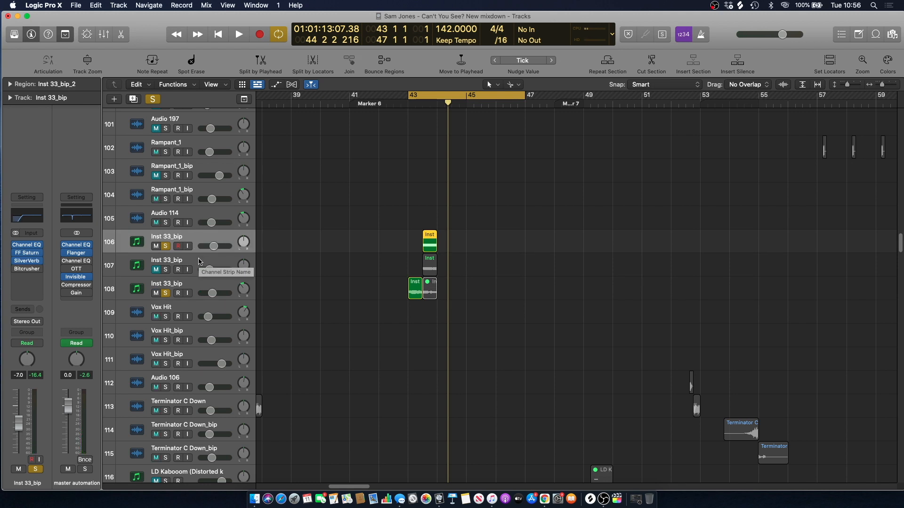
key("space")
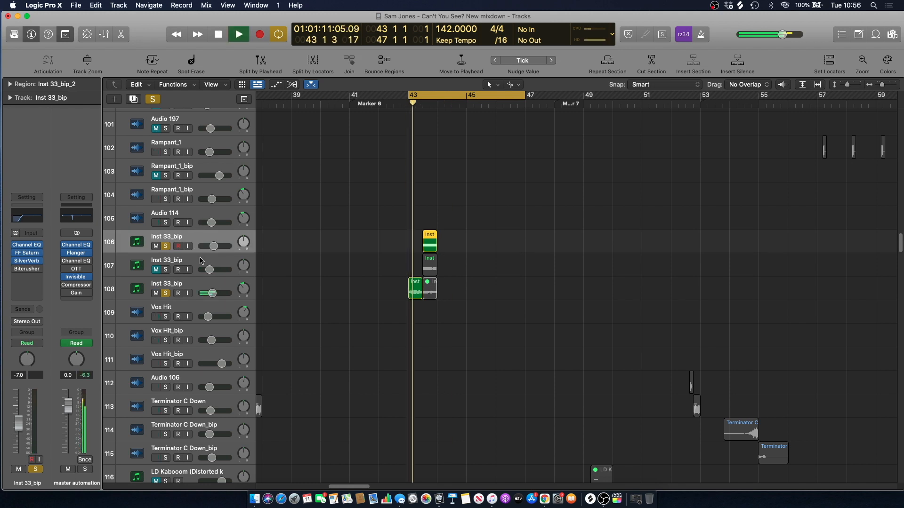
key("space")
left_click(412, 176)
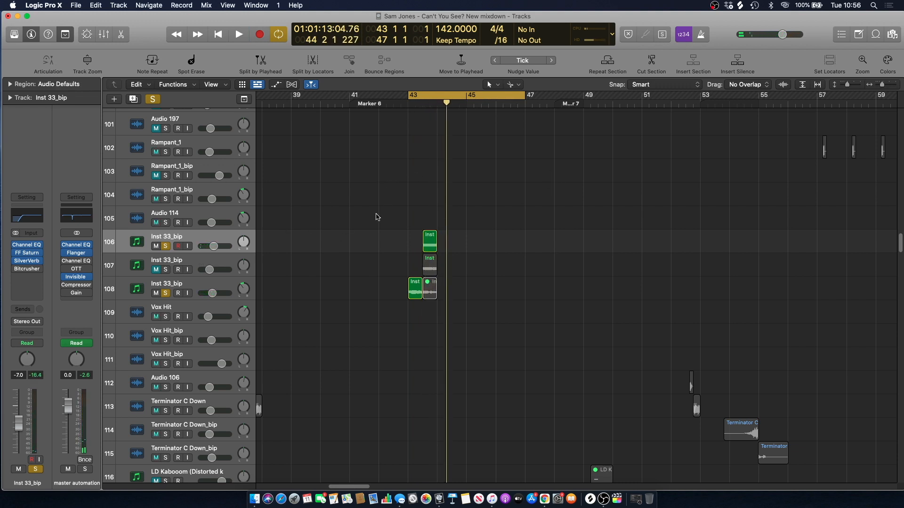
key("space")
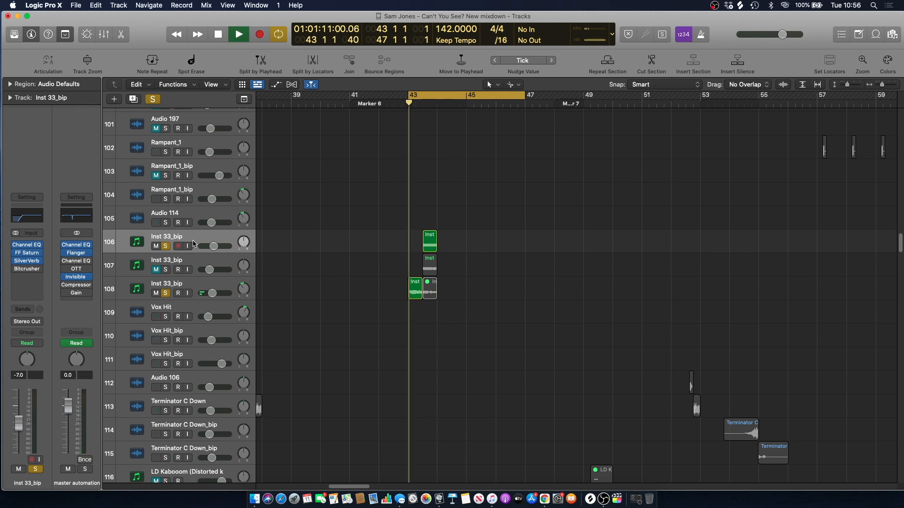
left_click(193, 235)
key("space")
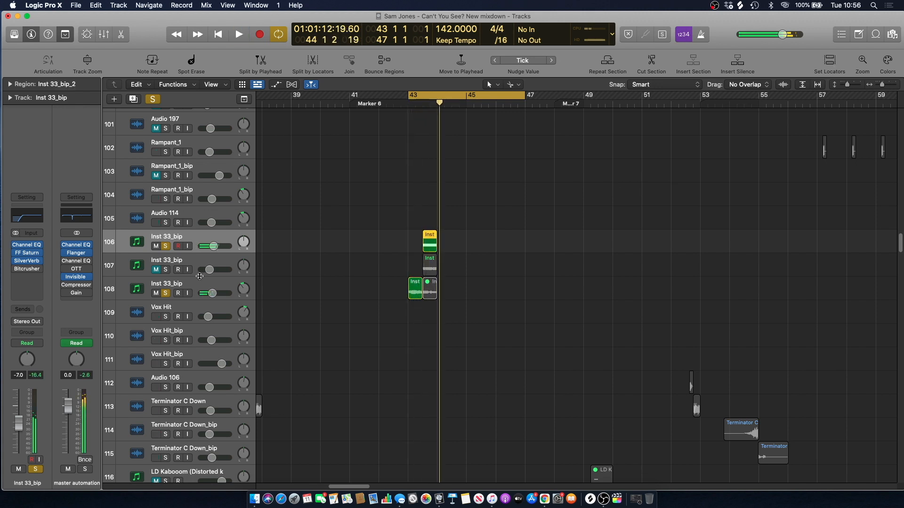
Check the channel strips of both soloed Inst 33_bip tracks, then view and close the FF Saturn plug-in on track 106
left_click(187, 284)
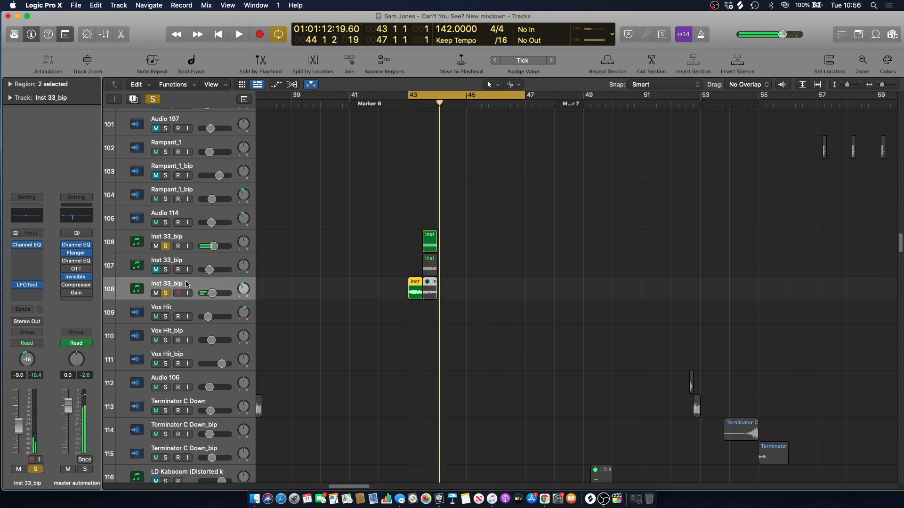
left_click(193, 241)
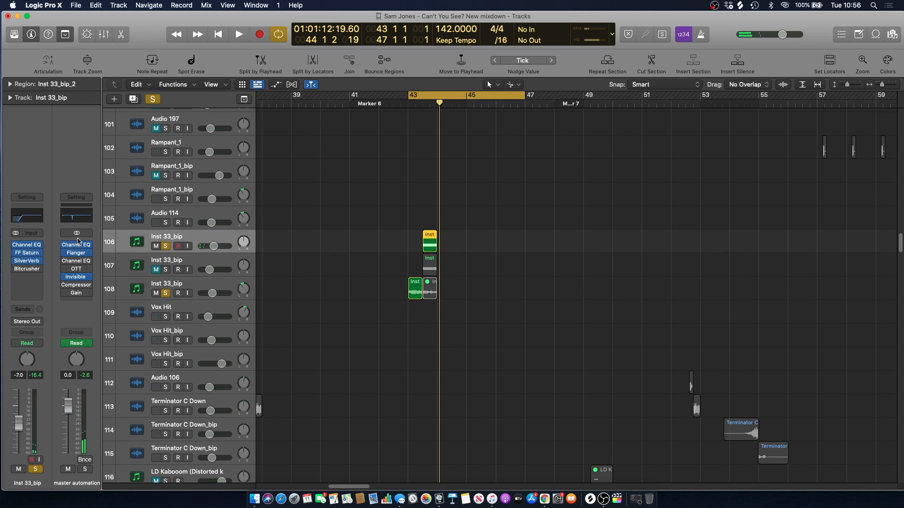
left_click(29, 254)
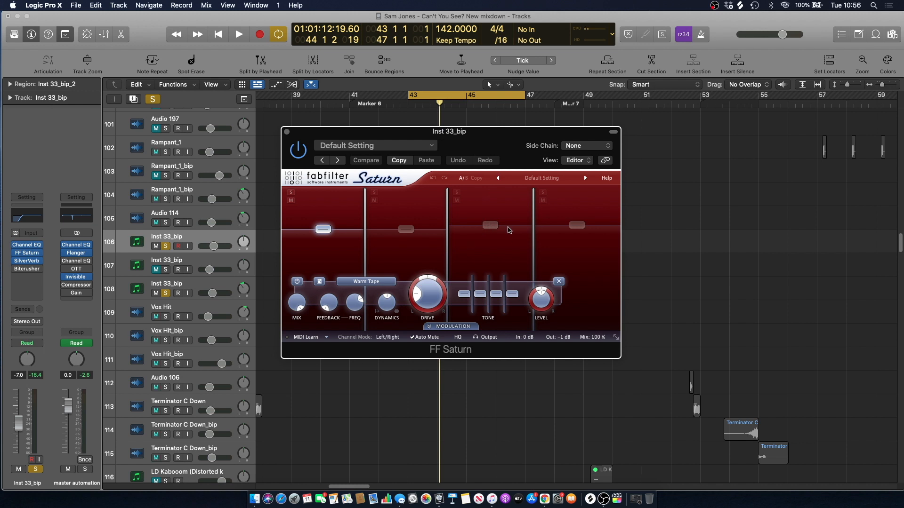
left_click(287, 133)
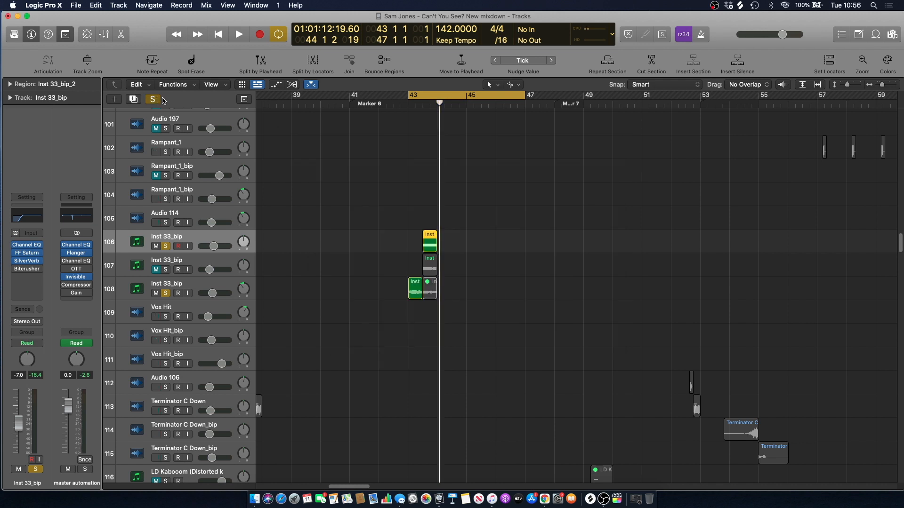
Clear the solos, turn off the cycle and play the full mix past bar 47 while searching the track list
left_click(154, 99)
key("space")
key("c")
scroll(468, 208, "down", 5)
scroll(468, 208, "down", 15)
scroll(465, 206, "down", 7)
scroll(454, 204, "up", 4)
scroll(450, 226, "up", 20)
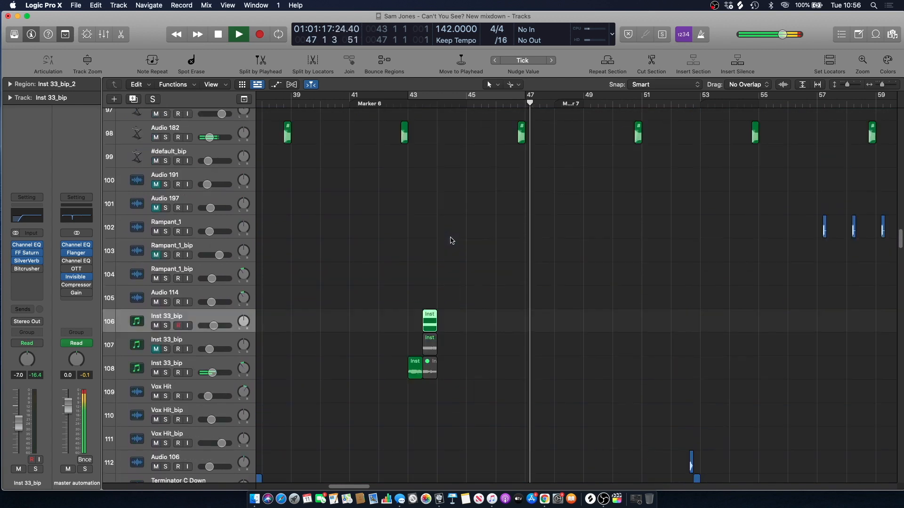
scroll(466, 217, "up", 2)
key("space")
Solo the DIVA_Why_Ca vocal tracks 262 and 263 and play them from 46 3 1
left_click(511, 104)
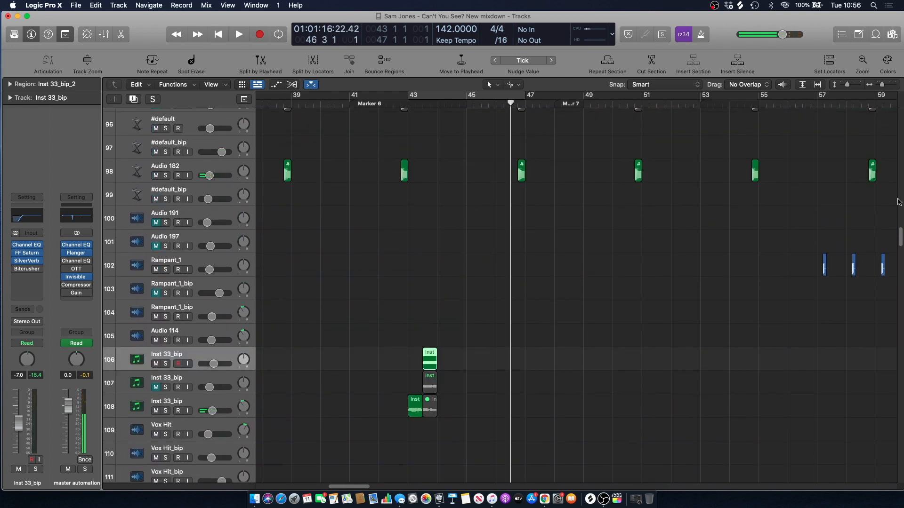
left_click_drag(899, 239, 891, 440)
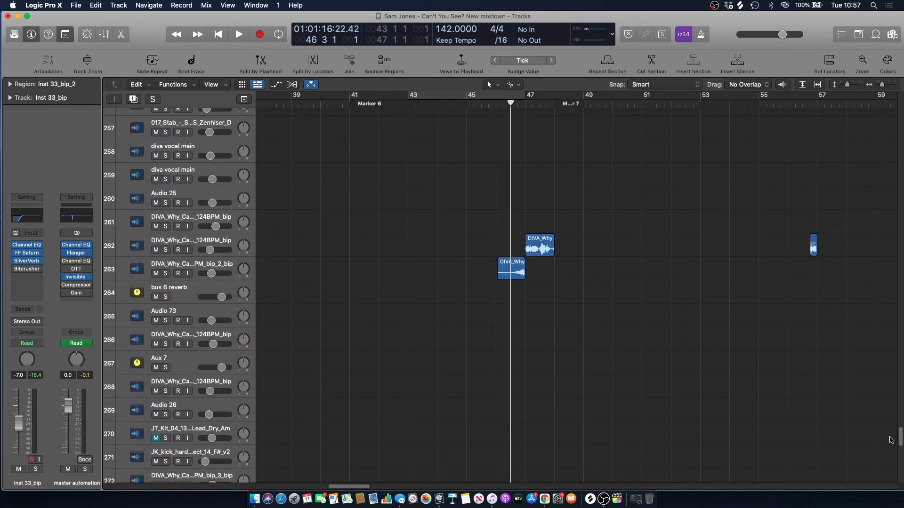
left_click(166, 273)
left_click(166, 249)
key("space")
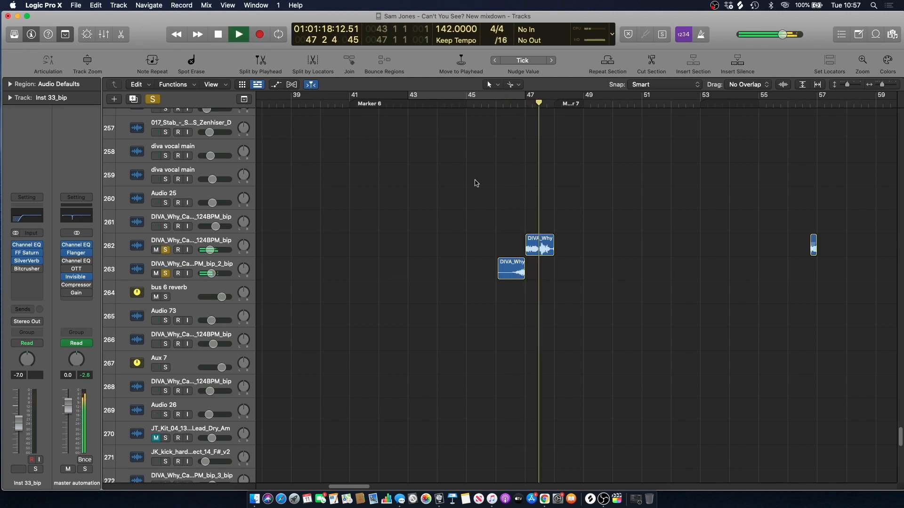
key("space")
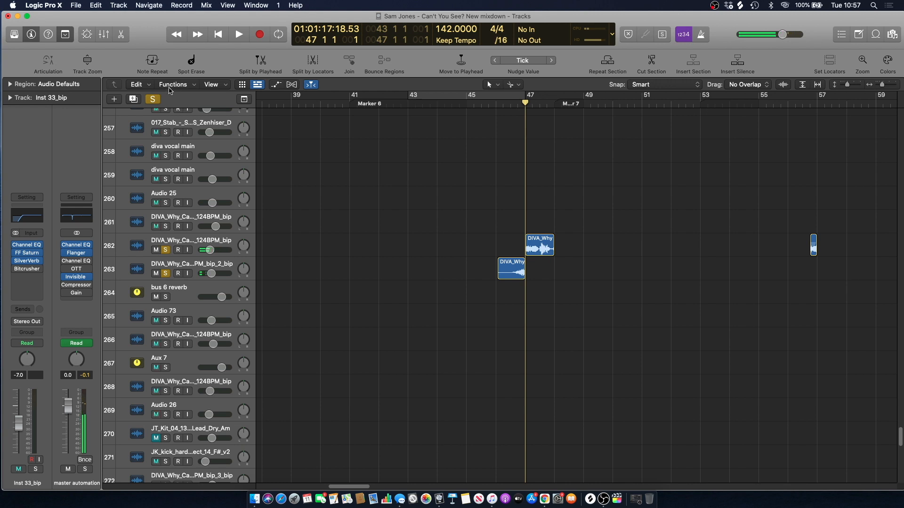
Clear the vocal solos and play the full mix from bar 47 past Marker 7 while going back to the 80s FM Bass Attack tracks
left_click(155, 99)
key("space")
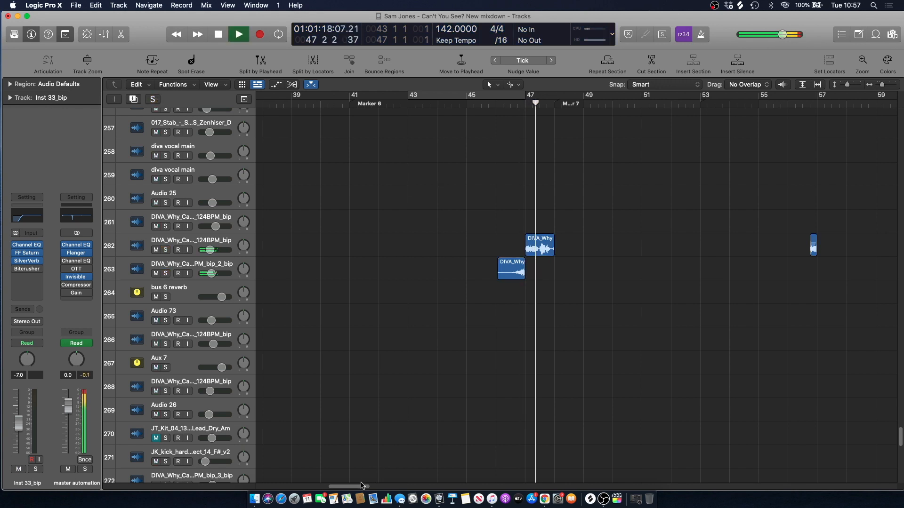
left_click_drag(363, 487, 374, 486)
scroll(369, 209, "up", 15)
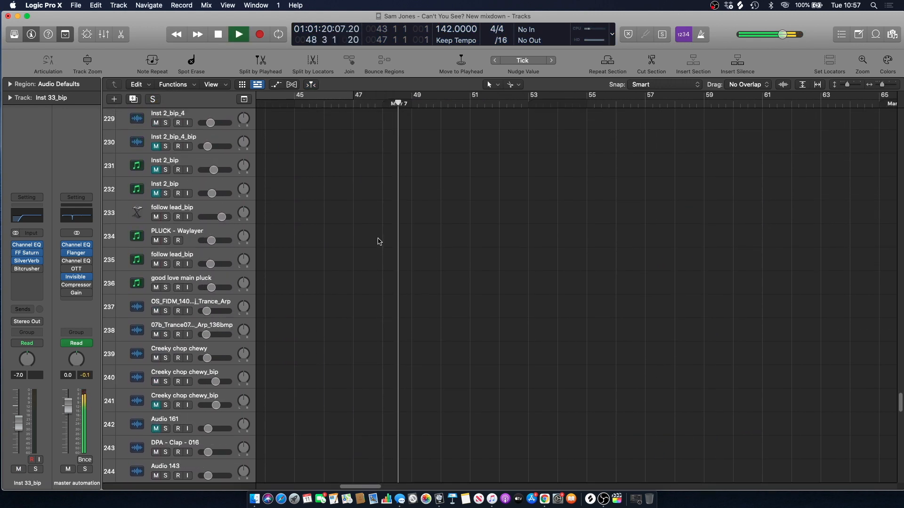
scroll(377, 243, "up", 12)
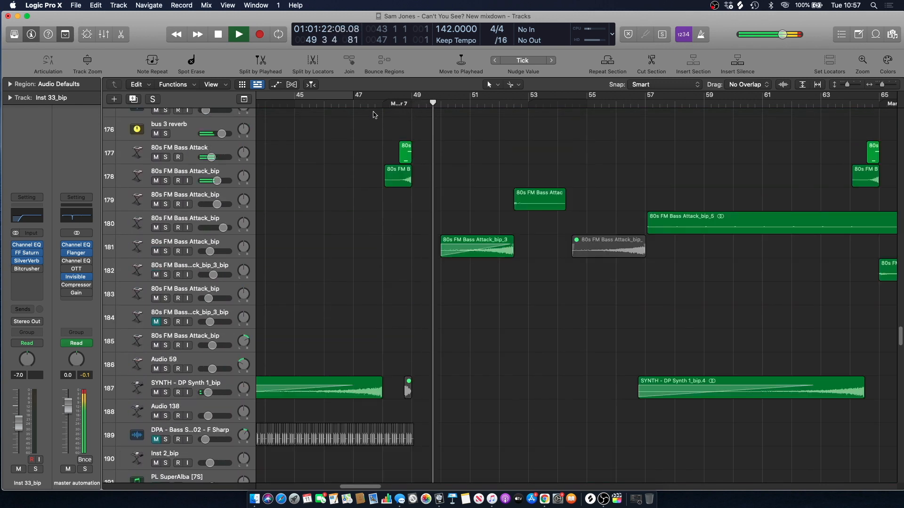
key("space")
left_click(371, 114)
key("space")
key("space")
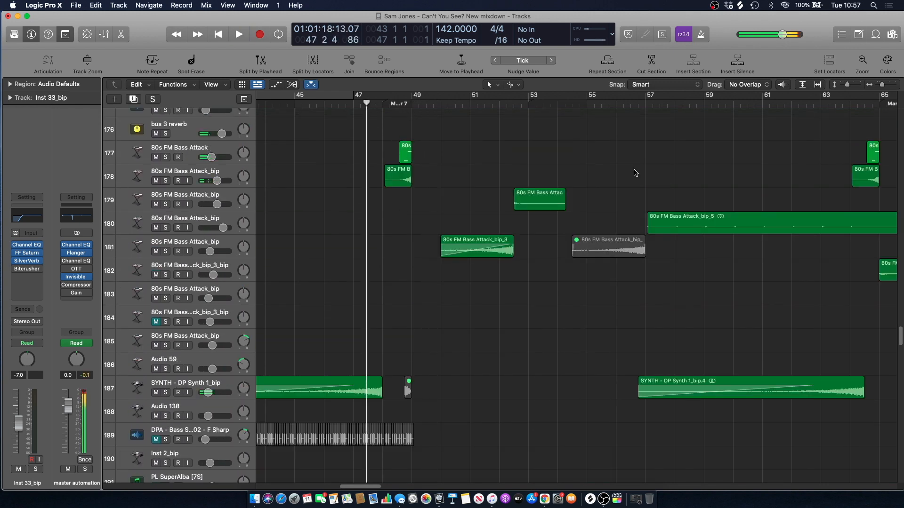
Cycle bars 48 to 49 at Marker 7, solo the Diplodocus bass_bip track 65 and play its fill
left_click_drag(900, 337, 874, 193)
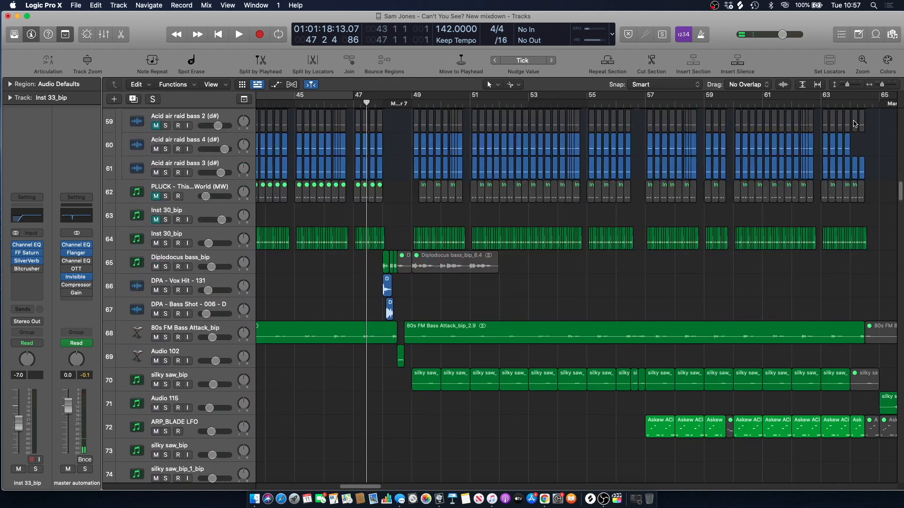
left_click(883, 85)
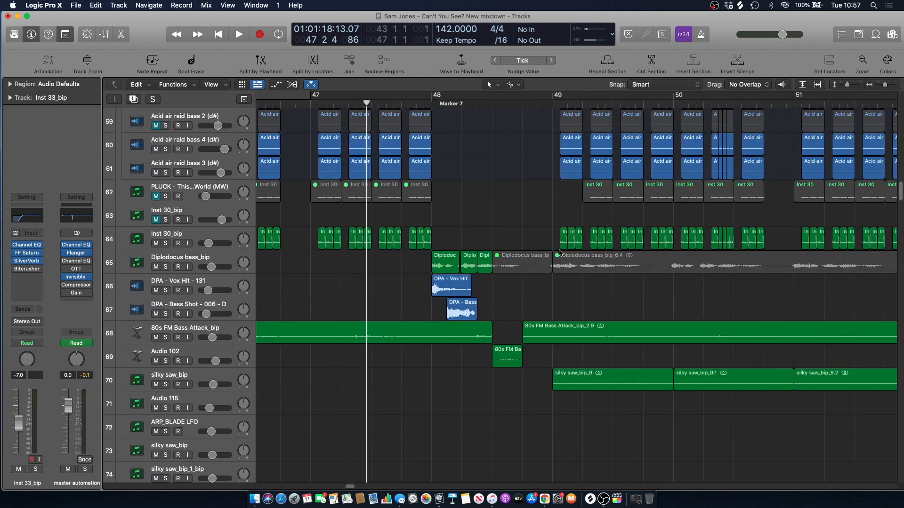
left_click_drag(436, 92, 553, 93)
left_click(187, 257)
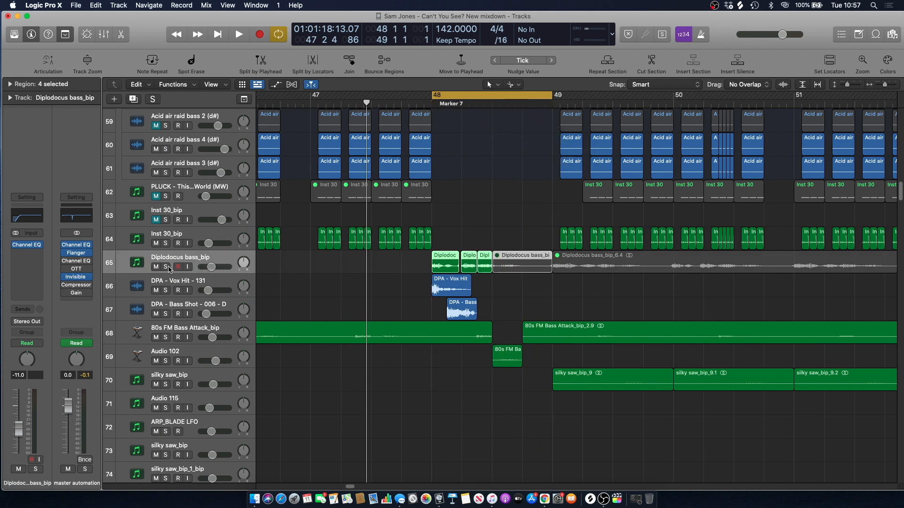
key("s")
key("space")
key("space")
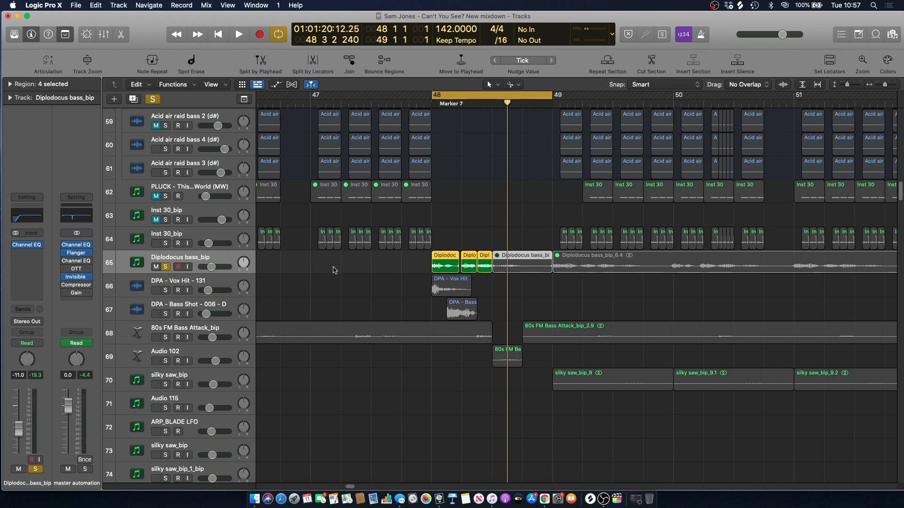
Add DPA - Vox Hit - 131 and DPA - Bass Shot - 006 - D to the solo and play the layered fill
left_click(166, 291)
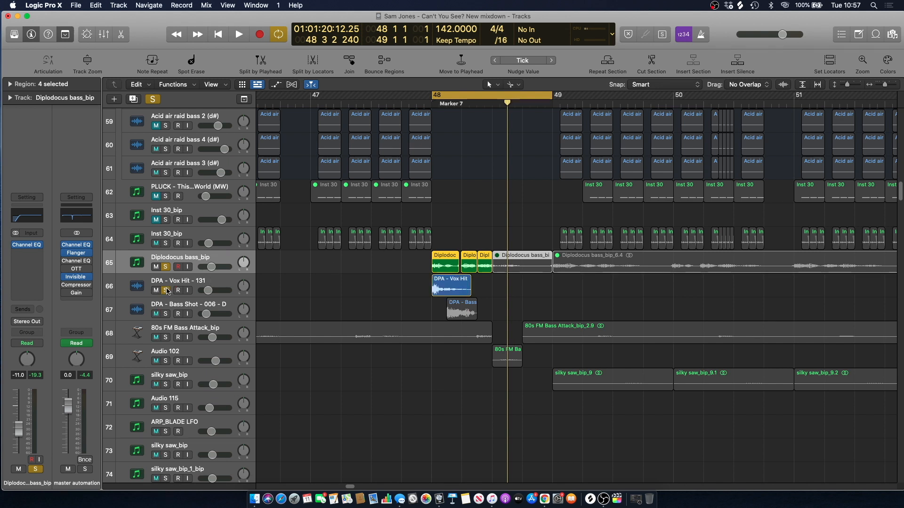
left_click(165, 314)
key("space")
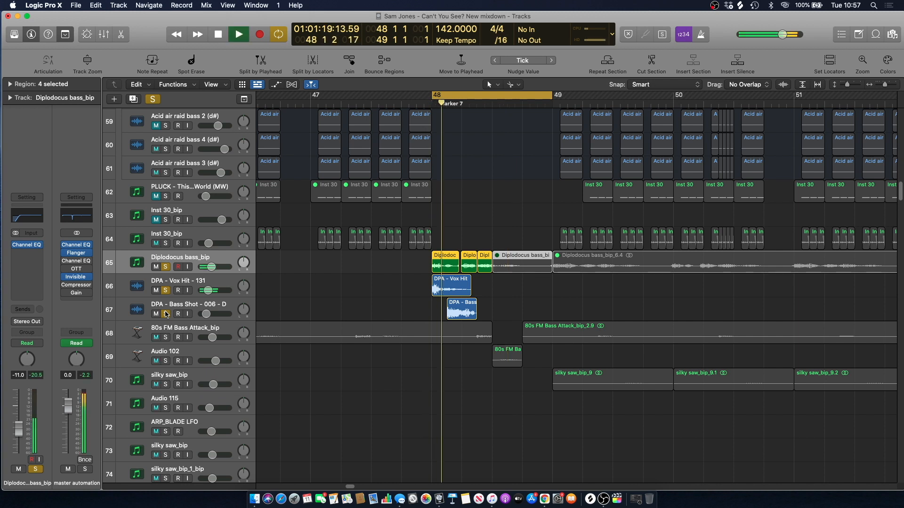
Take the Diplodocus bass_bip track 65 out of the solo and play the two remaining DPA hits at Marker 7
key("space")
left_click(166, 267)
key("space")
key("space")
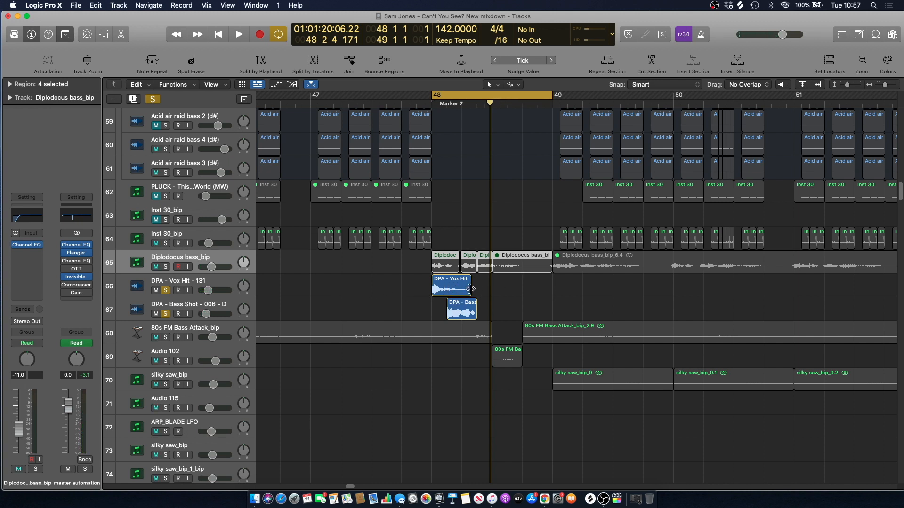
Isolate the DPA - Vox Hit - 131 track 66 in solo and play it from bar 48
left_click(181, 281)
key("space")
left_click(166, 314)
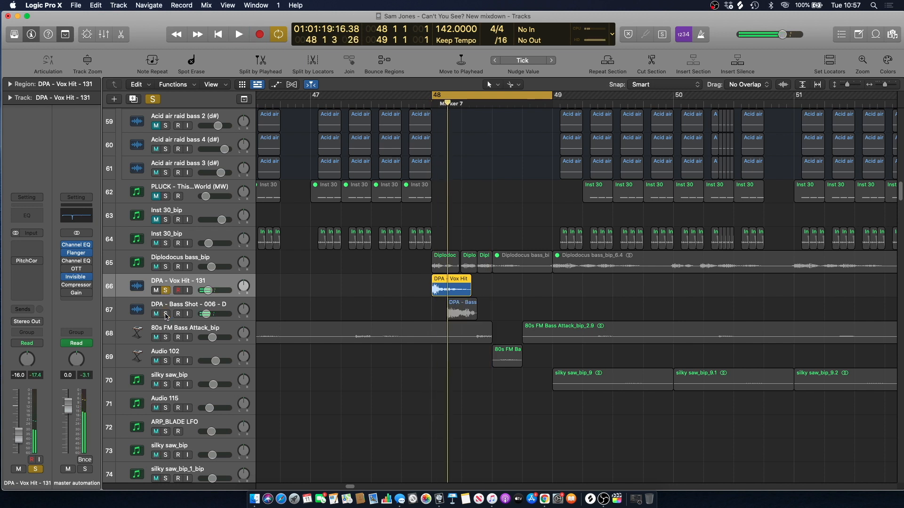
key("space")
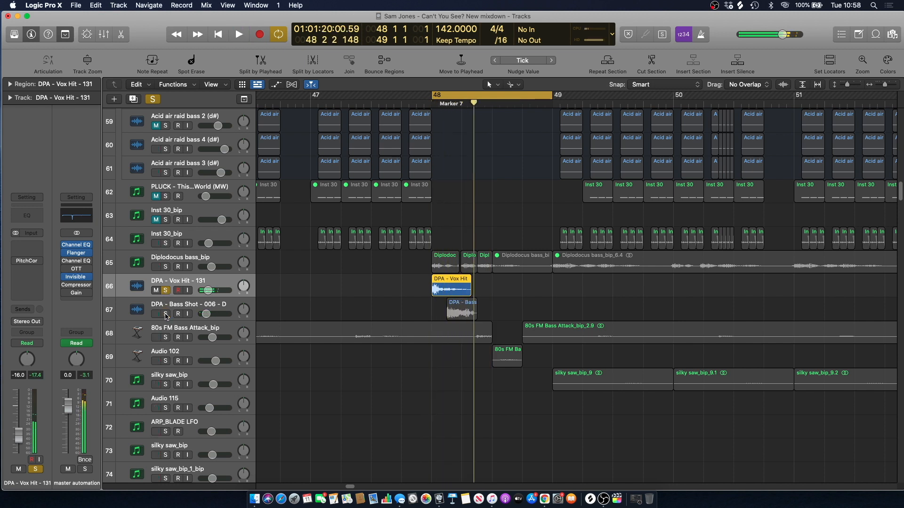
Move the solo to the DPA - Bass Shot - 006 - D track 67 and play it from bar 48
left_click(165, 313)
left_click(166, 289)
left_click(167, 302)
key("space")
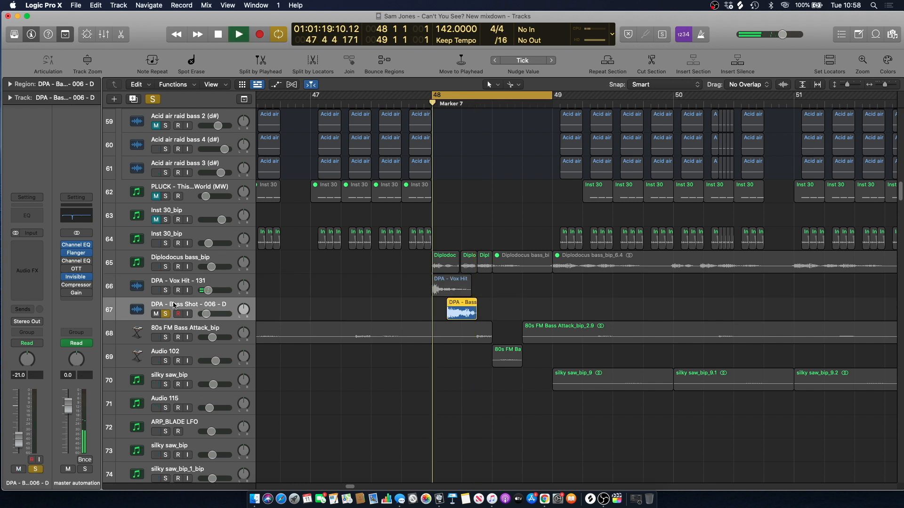
key("space")
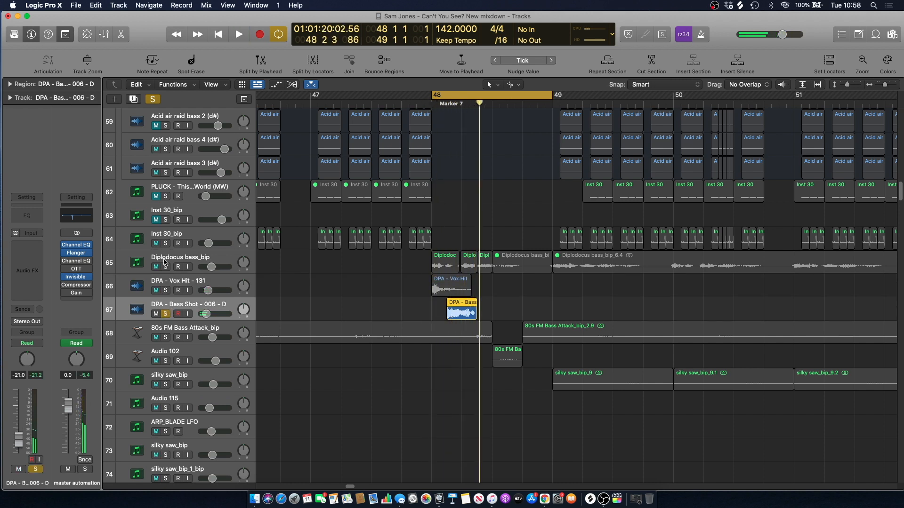
Solo tracks 65 to 67 together again and play the combined fill
left_click(173, 279)
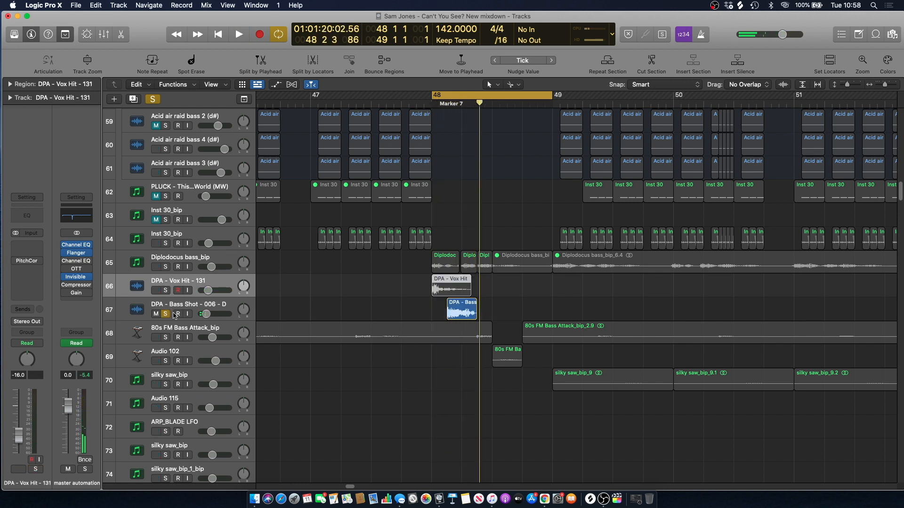
left_click(163, 265)
left_click(166, 266)
left_click(165, 291)
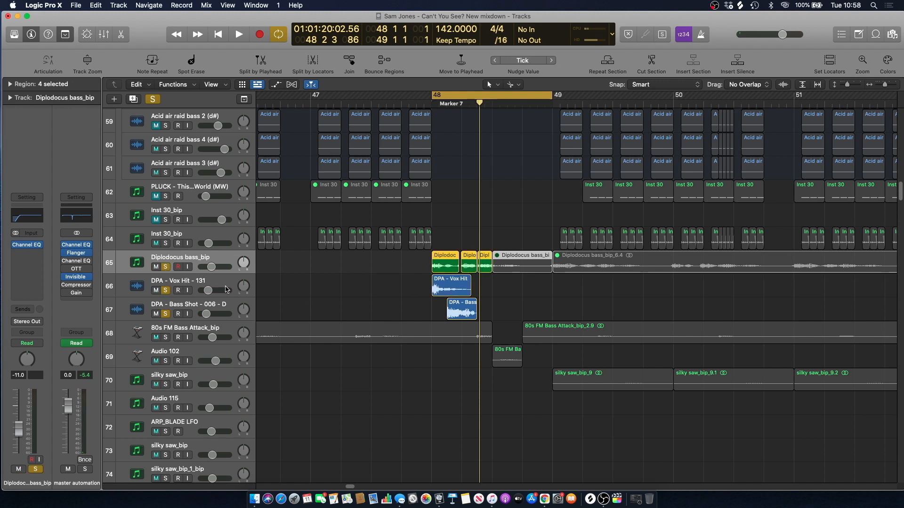
key("space")
key("space")
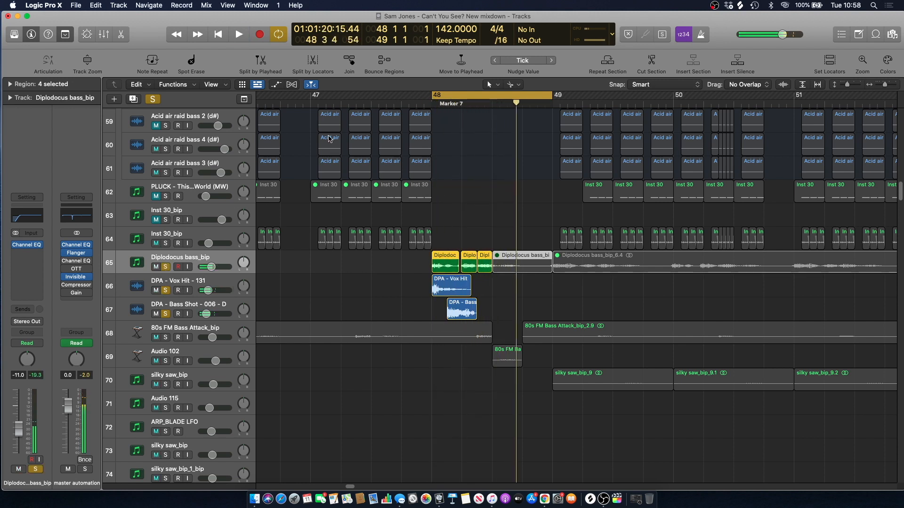
Clear all solos and play the bar 48 fill in the full mix
left_click(152, 99)
left_click(459, 184)
key("space")
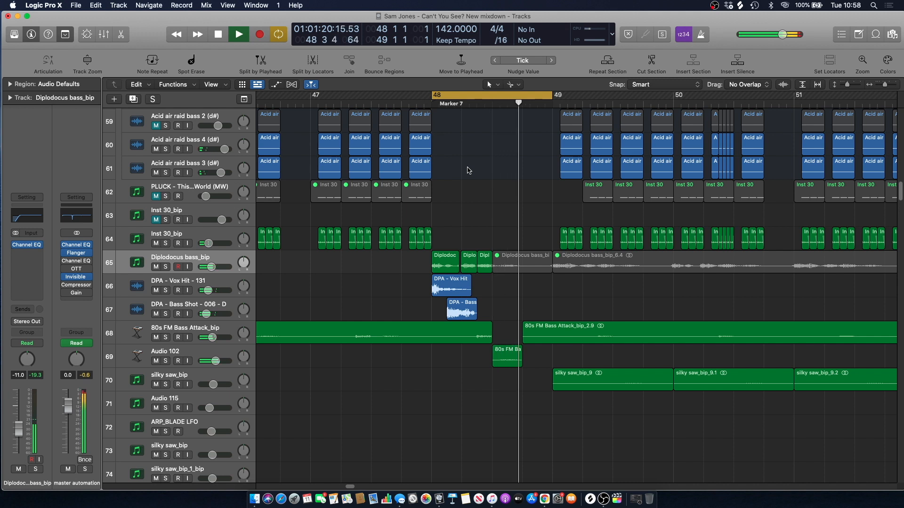
key("space")
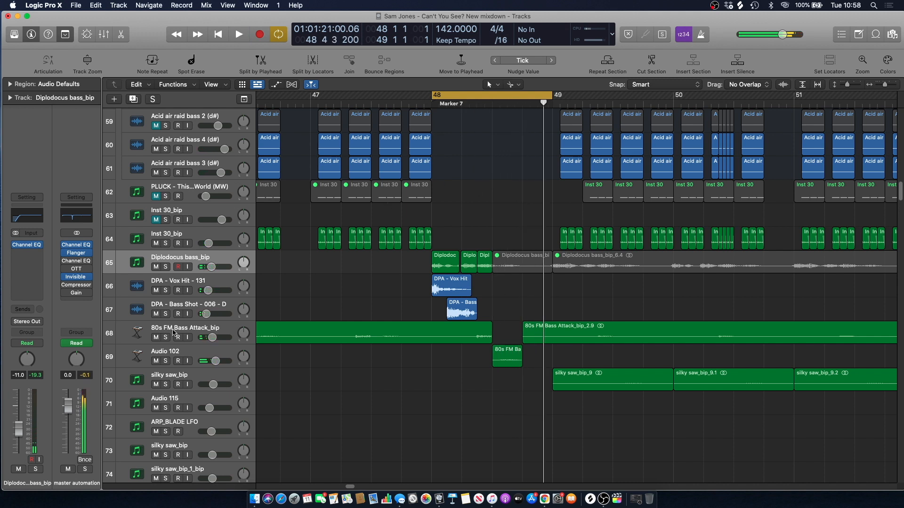
Solo the 80s FM Bass Attack_bip track 68, Audio 102 and tracks 65 to 67, and play them across bar 48
left_click_drag(165, 337, 166, 361)
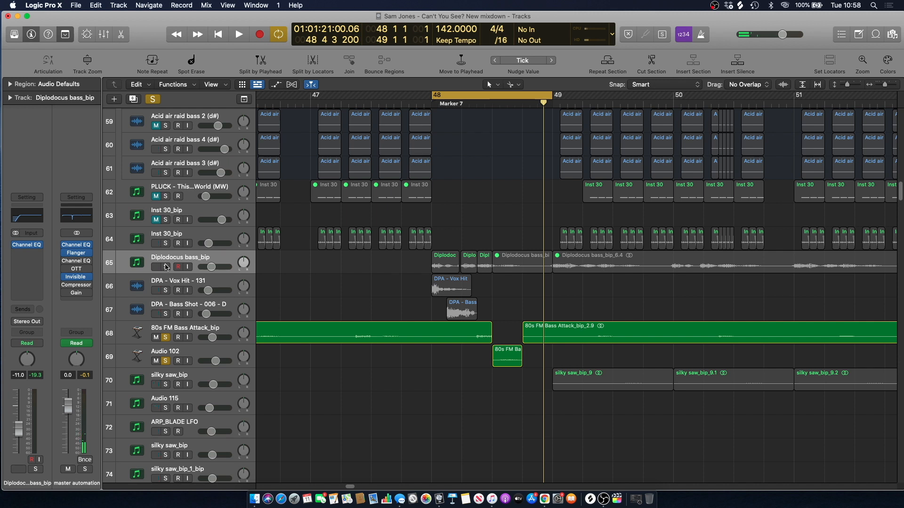
left_click_drag(165, 267, 165, 314)
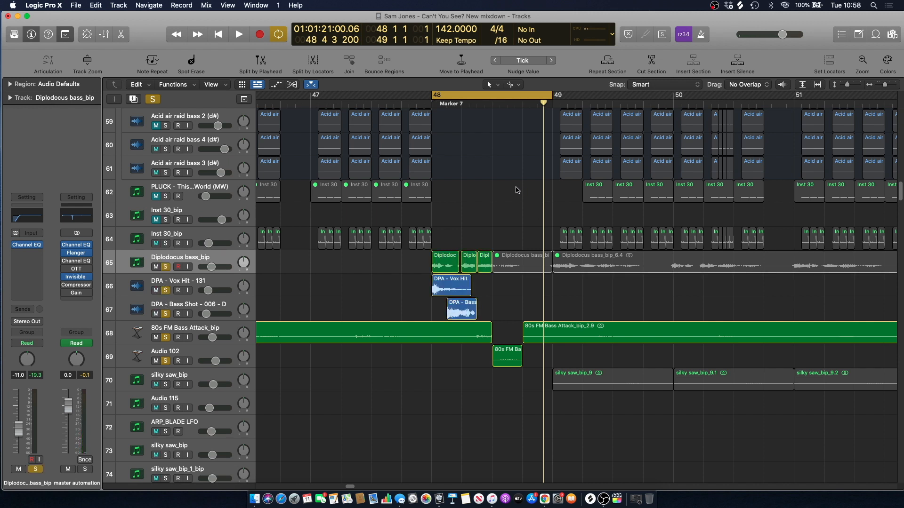
key("space")
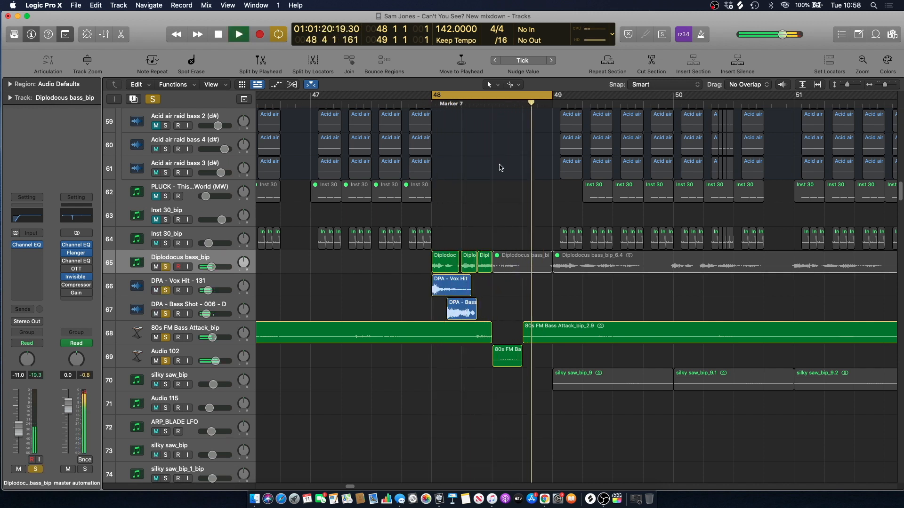
key("space")
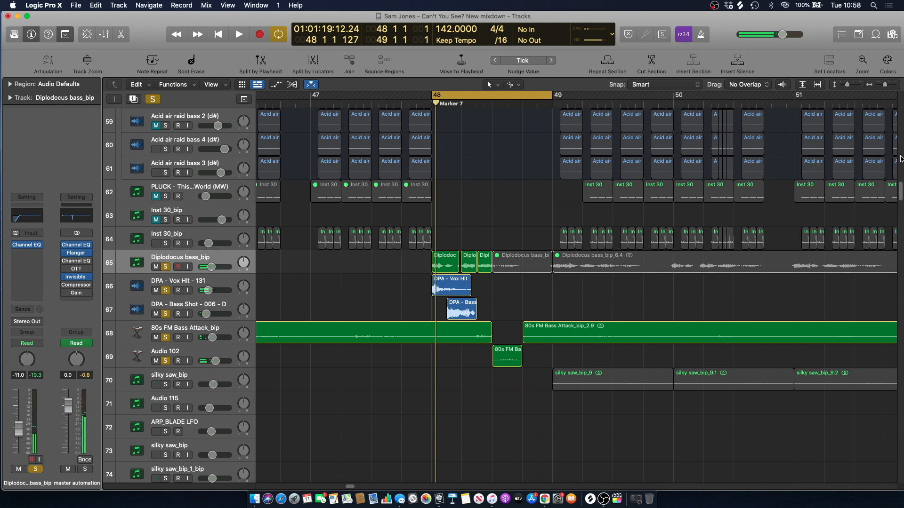
Add the 80s FM Bass Attack tracks 177 and 178 to the solo and play them with the fill
left_click_drag(901, 191, 892, 331)
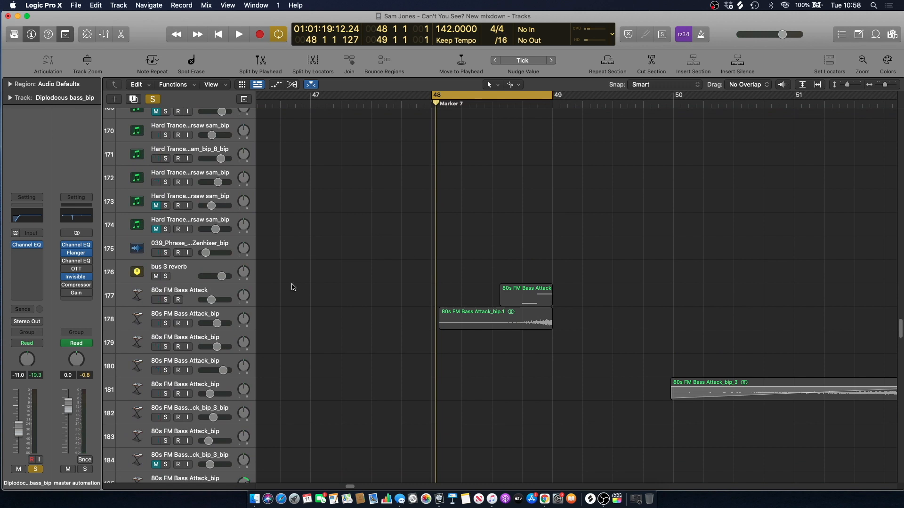
left_click(168, 324)
left_click(165, 300)
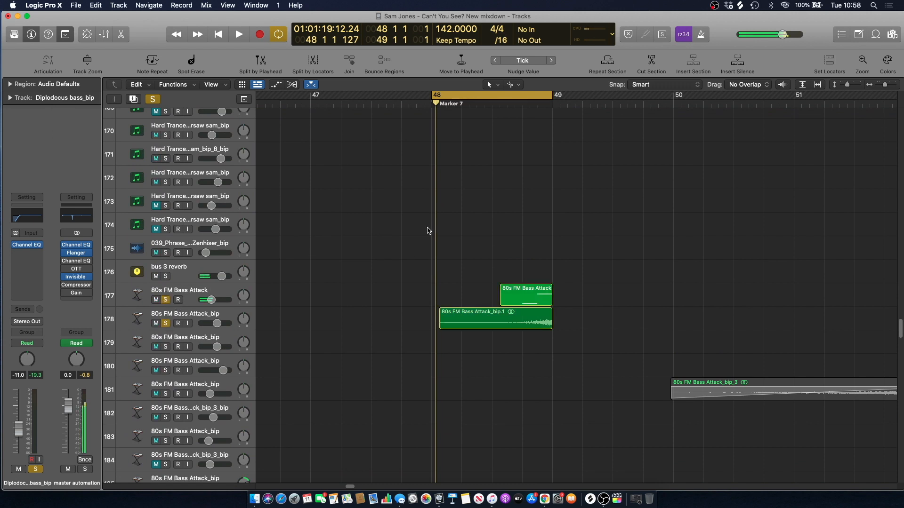
key("space")
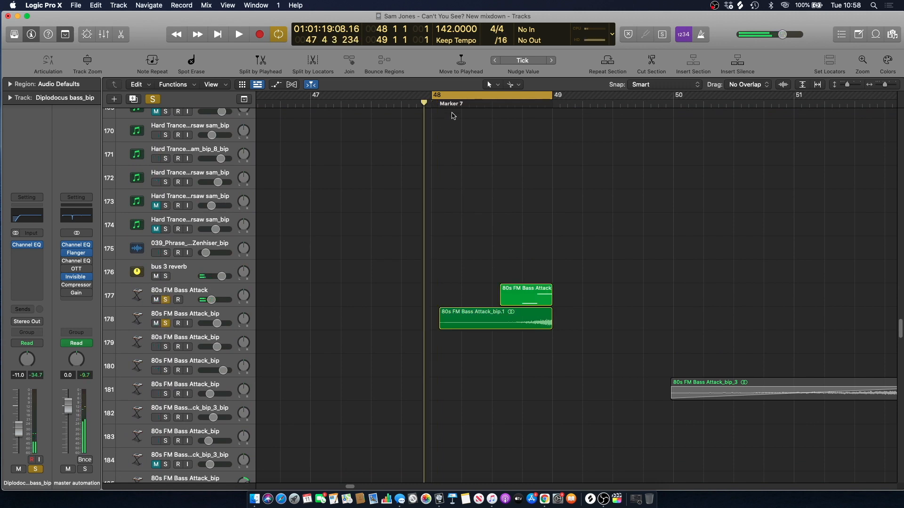
Extend the cycle range to 51 3 1 and play the soloed fill layers through it
left_click_drag(552, 96, 854, 96)
key("space")
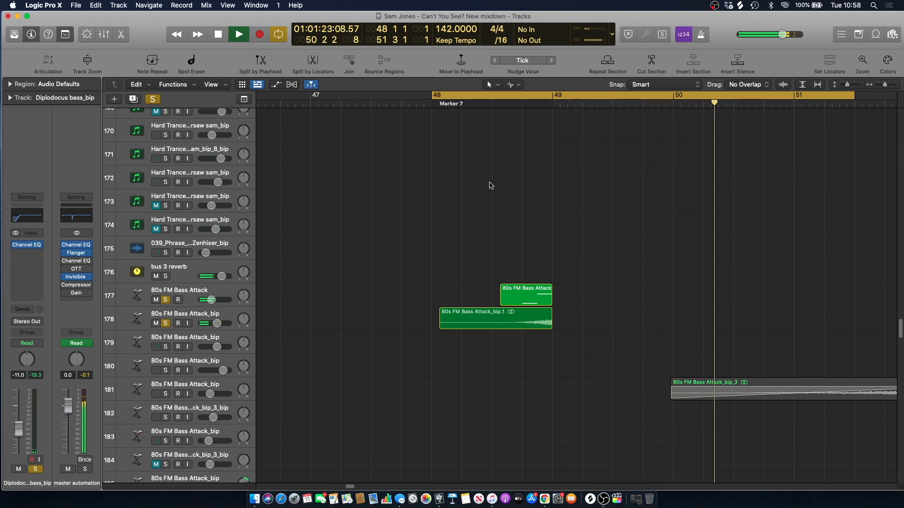
key("space")
key("space")
key("space")
Clear the solos, turn off cycling and play the full mix through Marker 7
left_click(156, 100)
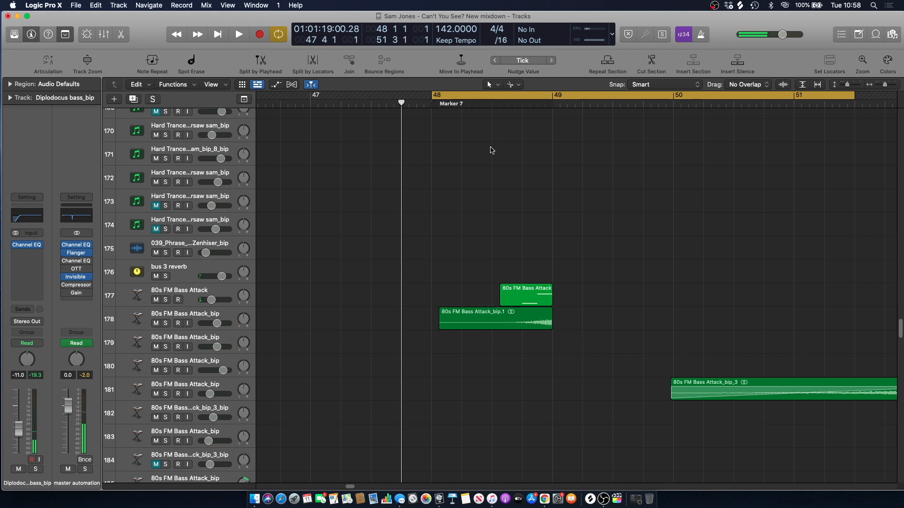
left_click(497, 91)
key("space")
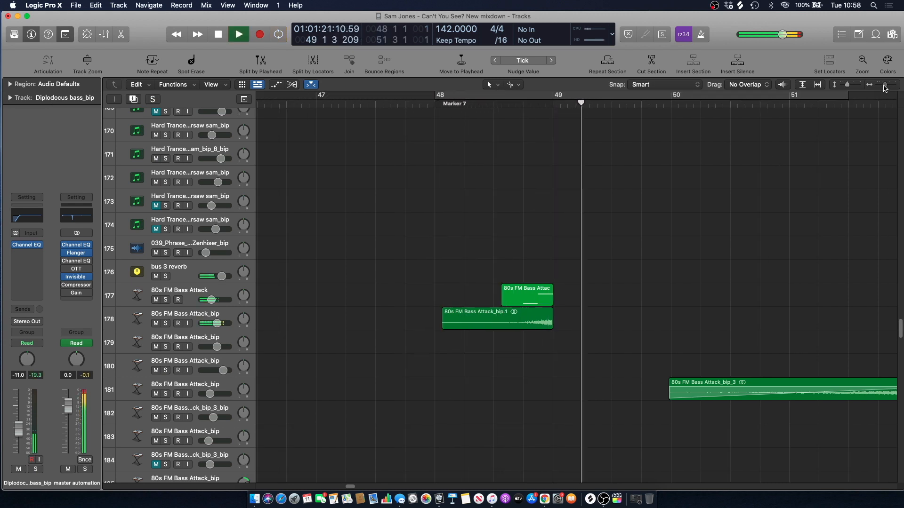
Play the full mix on to bar 56 while reviewing the arrangement from the 80s FM Bass Attack tracks up to the distorted kick pattern
key("super+Left")
key("super+Left")
key("super+Left")
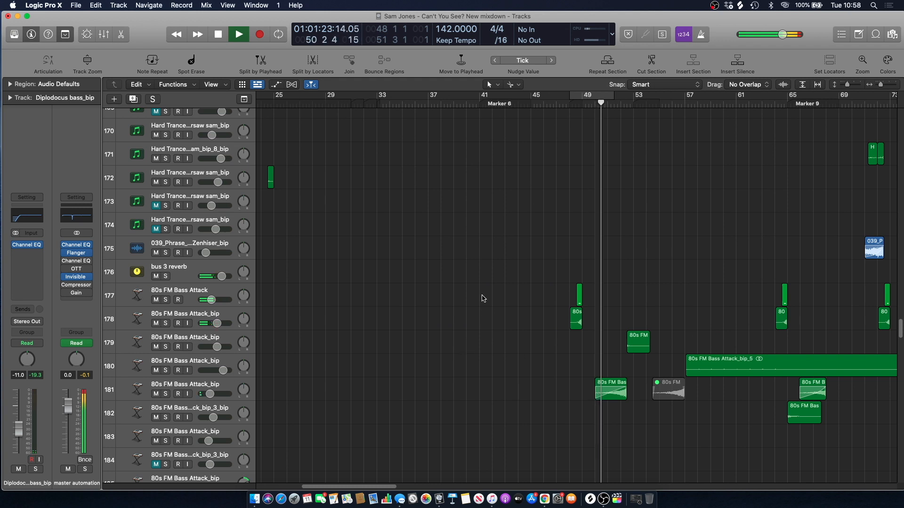
left_click_drag(360, 486, 391, 490)
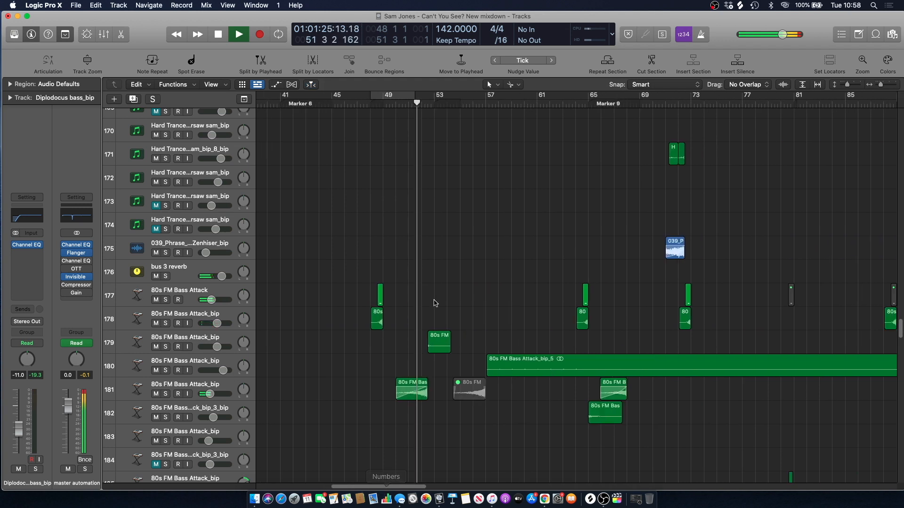
scroll(394, 141, "down", 4)
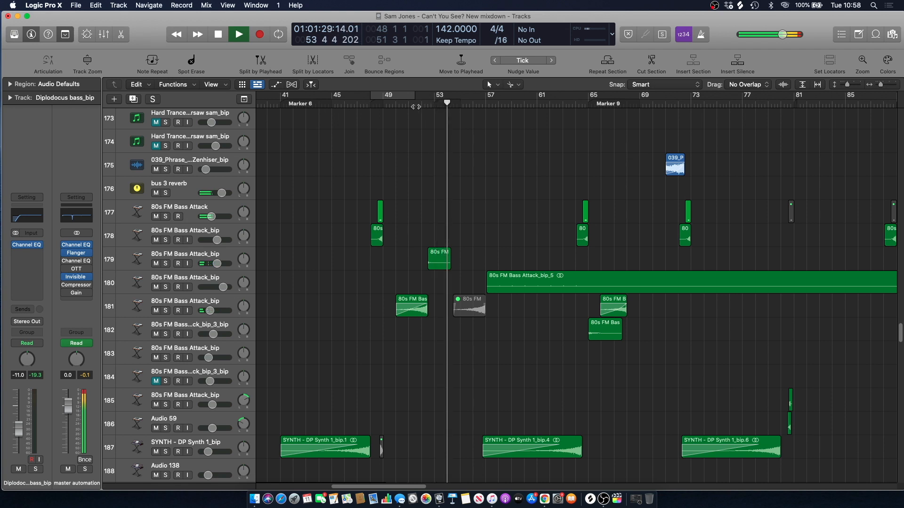
scroll(416, 107, "up", 10)
scroll(416, 108, "up", 20)
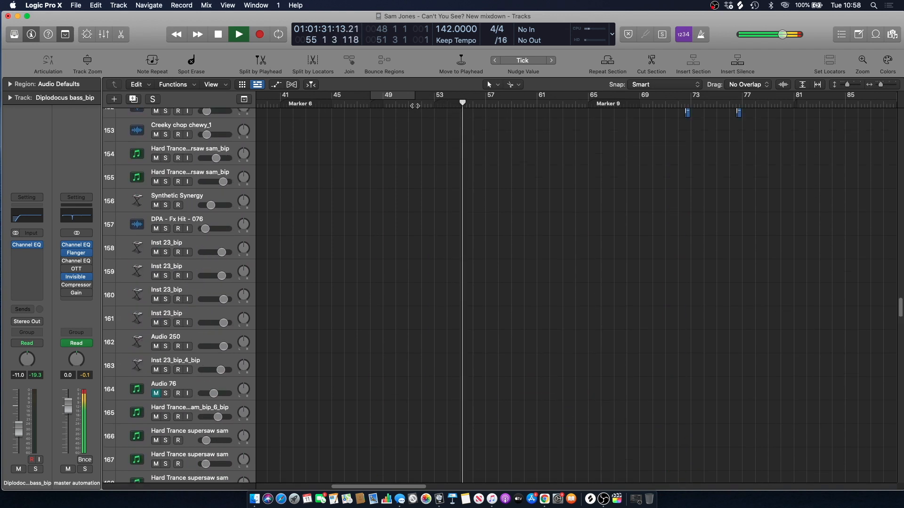
scroll(421, 119, "up", 2)
key("space")
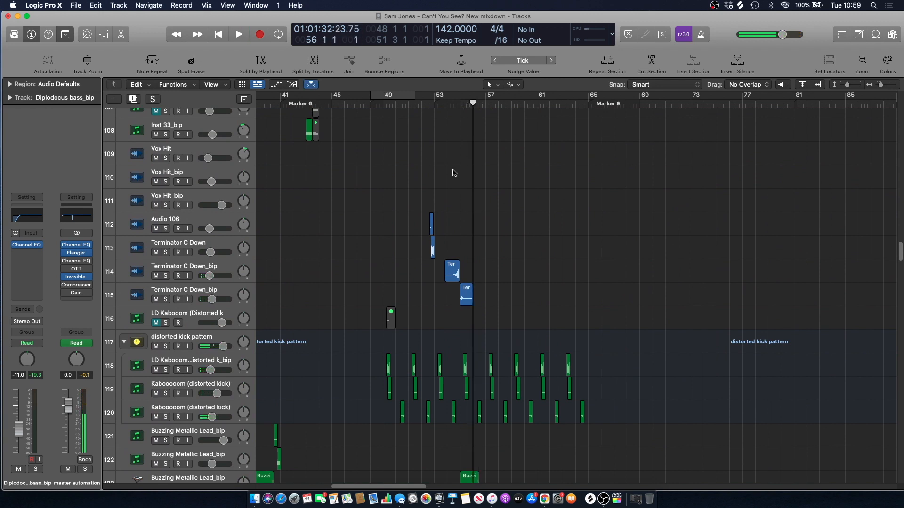
Return to bar 49 and audition the hatsss track 28 in solo, clearing its solo when done
left_click(377, 105)
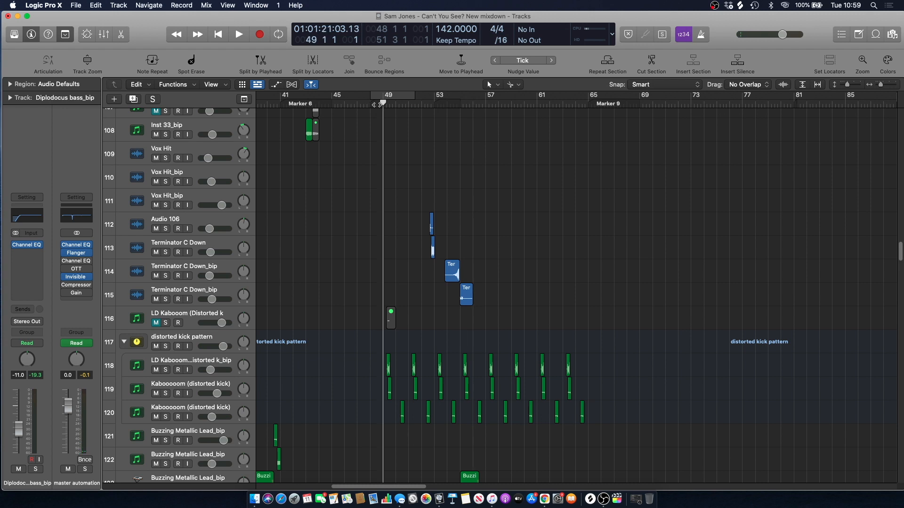
scroll(900, 254, "up", 20)
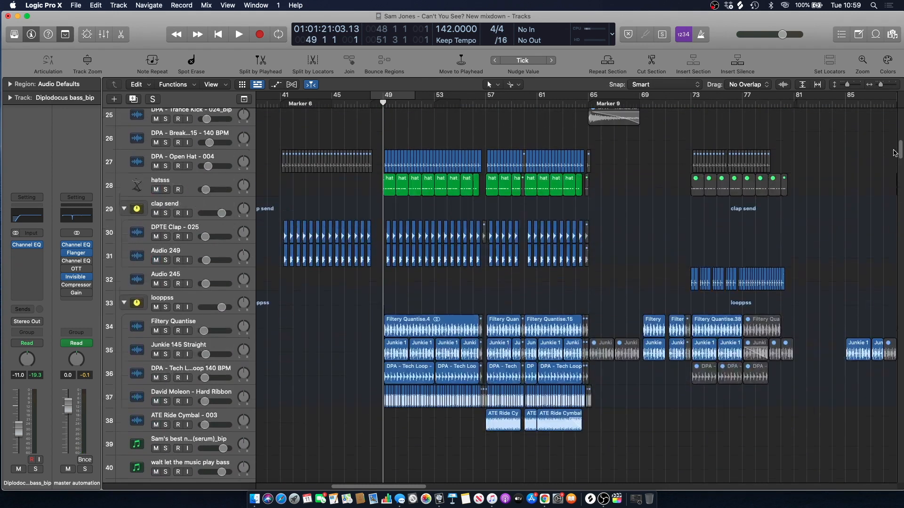
key("space")
left_click(166, 190)
key("space")
left_click(165, 189)
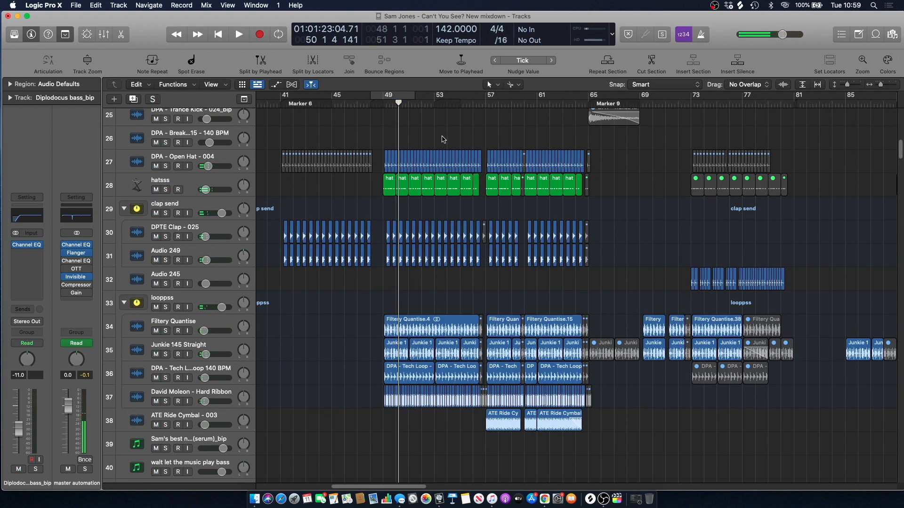
Play the full mix from bar 56 repeatedly and examine the gap in the drum and loop regions before bar 57
key("space")
left_click(473, 104)
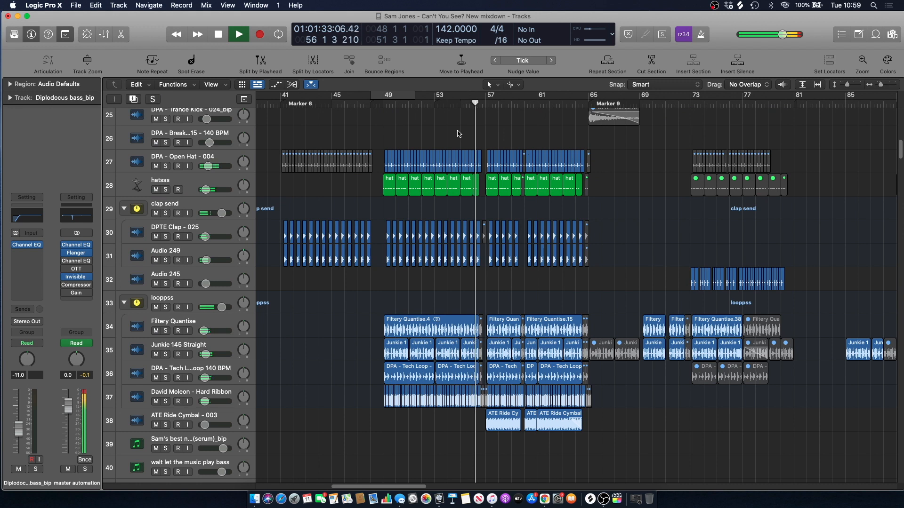
left_click(473, 104)
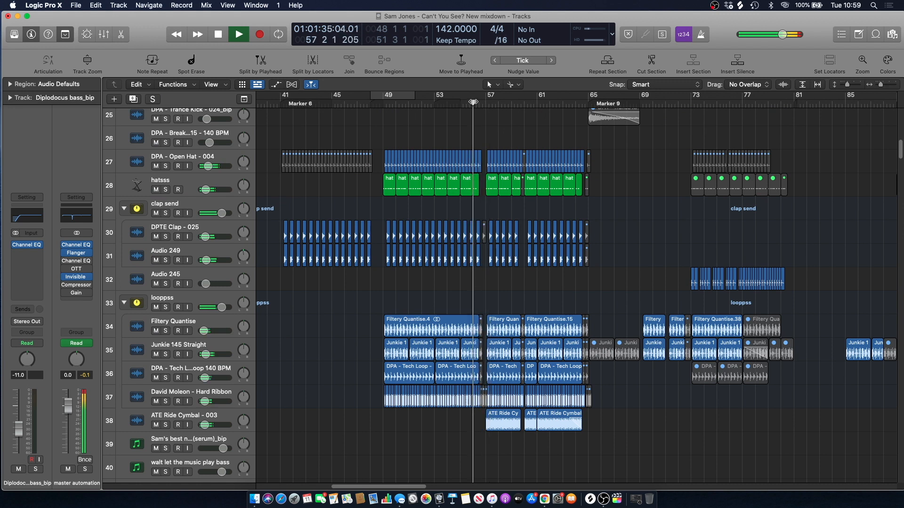
left_click_drag(880, 84, 886, 88)
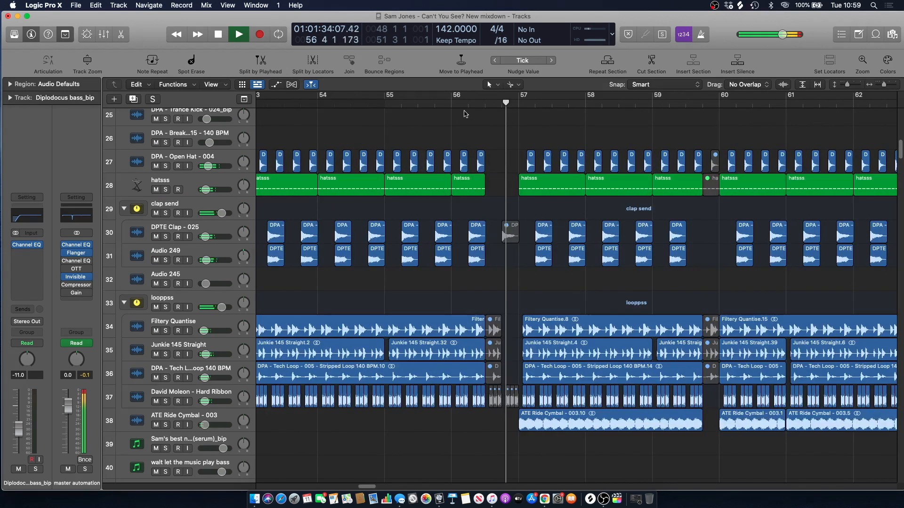
left_click(449, 102)
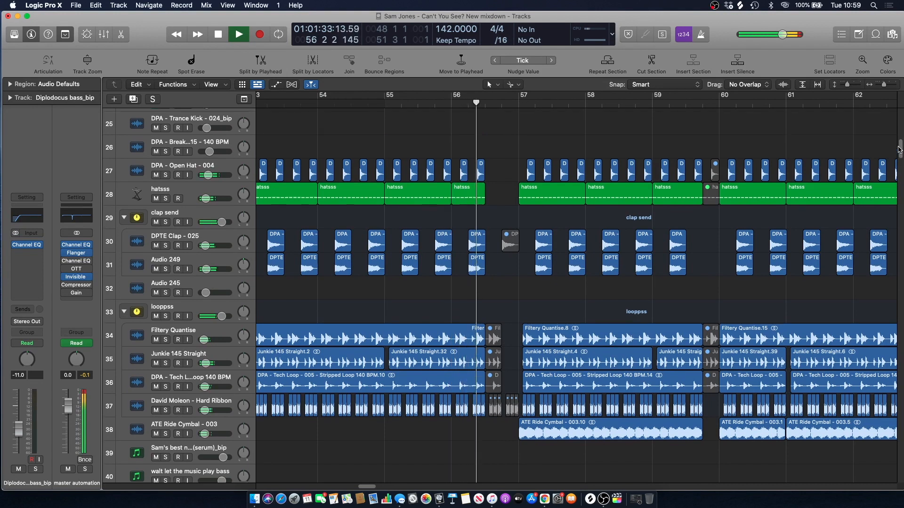
Solo the Sinister Kick track, play its fill around bar 56, and clear the solo
scroll(706, 235, "up", 20)
left_click(469, 102)
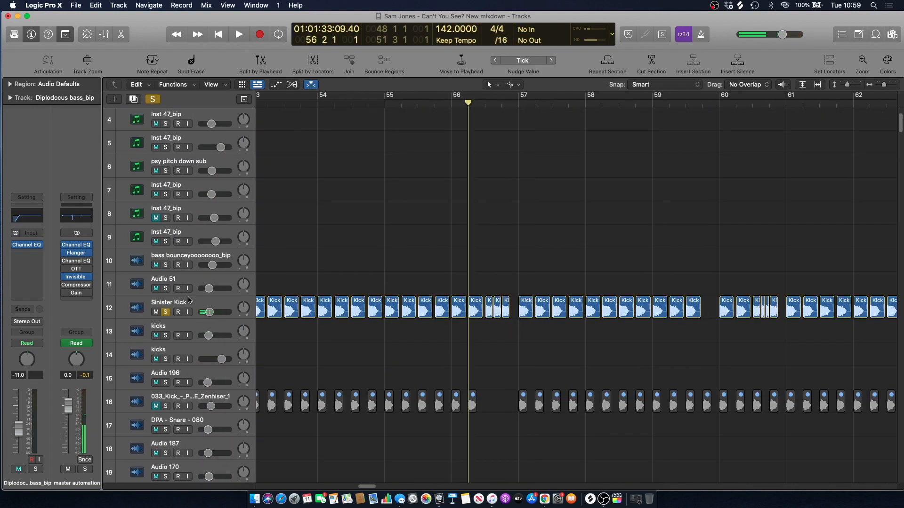
left_click(165, 312)
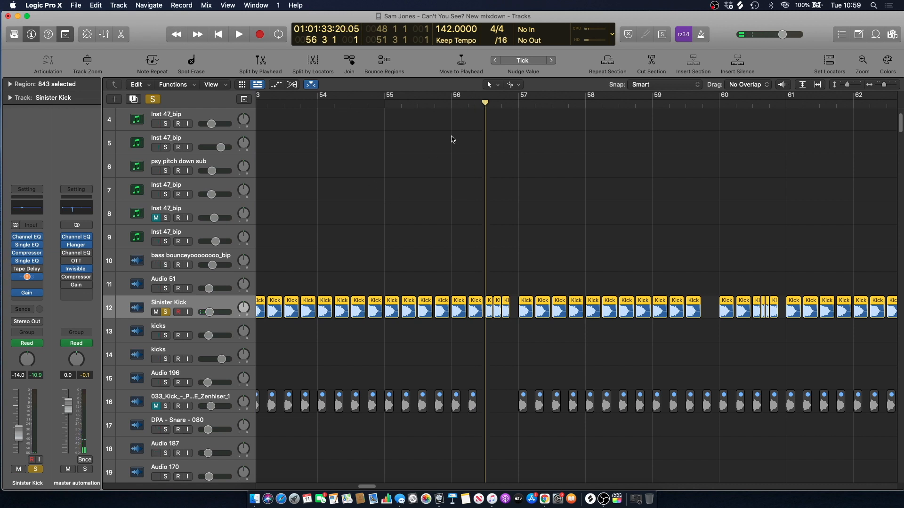
left_click(440, 112)
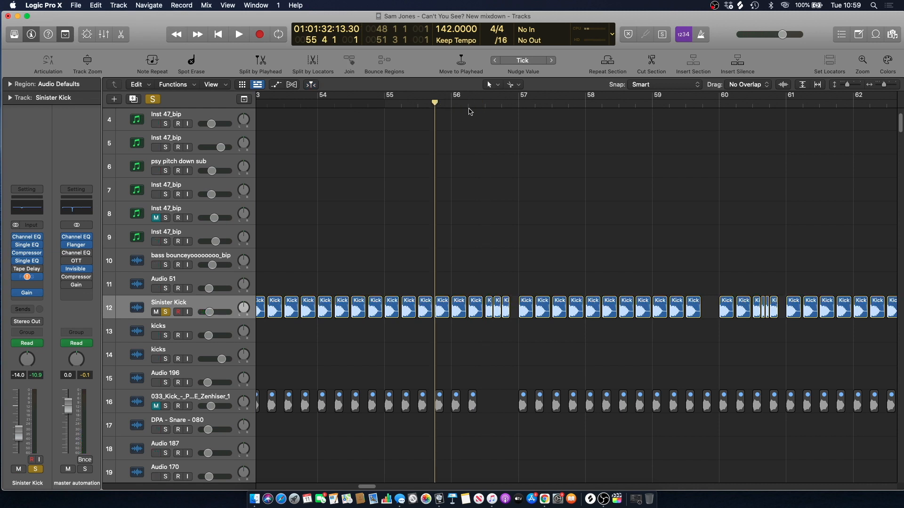
key("space")
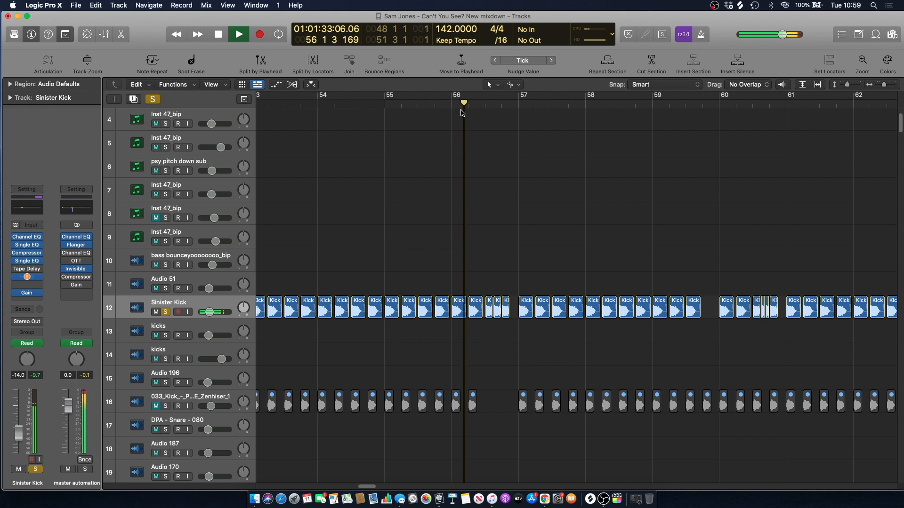
key("space")
left_click(467, 112)
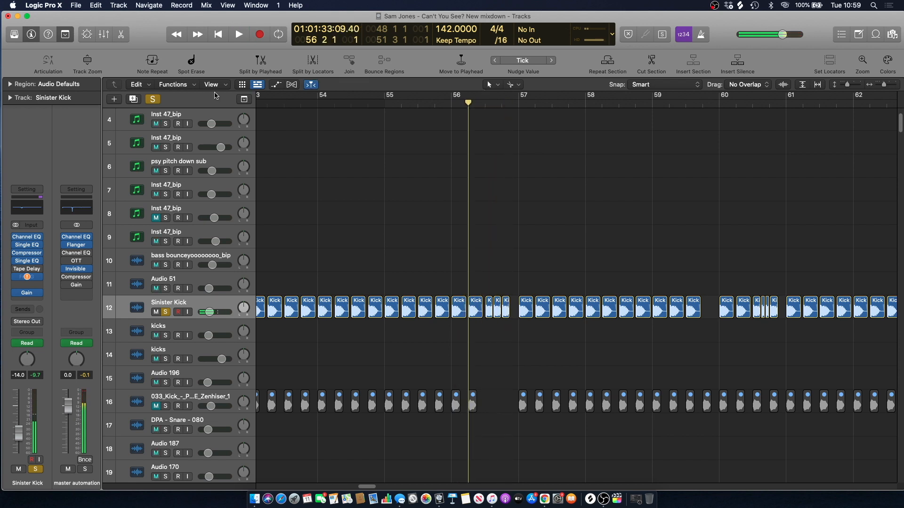
key("s")
Play the full mix from bar 56 beat 2 while viewing the bass and silky saw tracks
left_click_drag(900, 129, 872, 137)
scroll(872, 137, "up", 15)
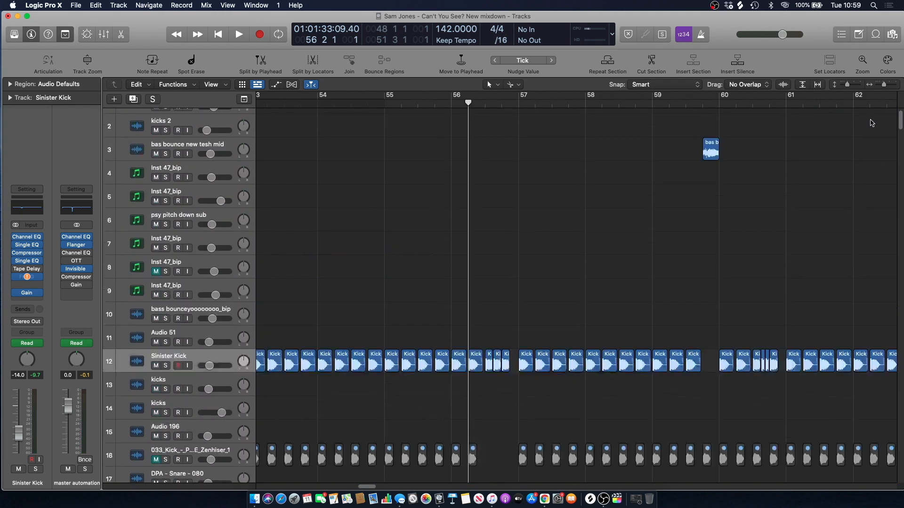
scroll(873, 191, "down", 6)
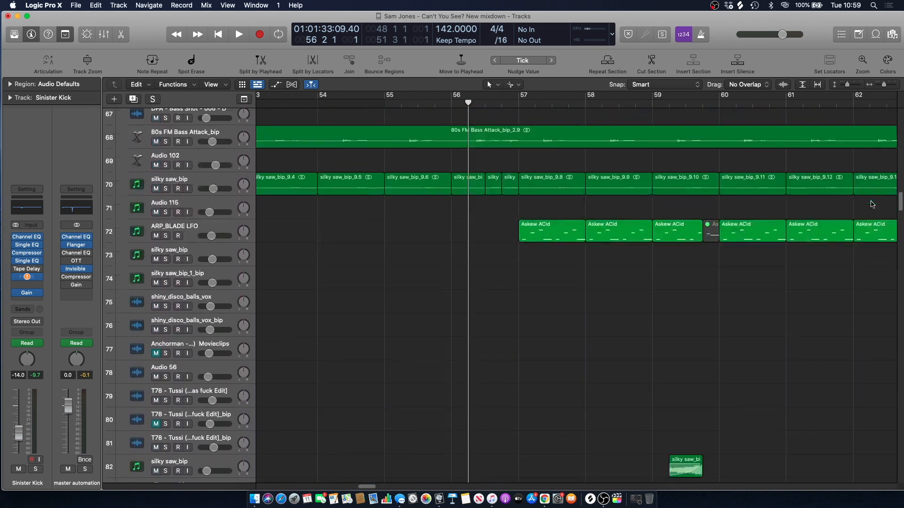
key("space")
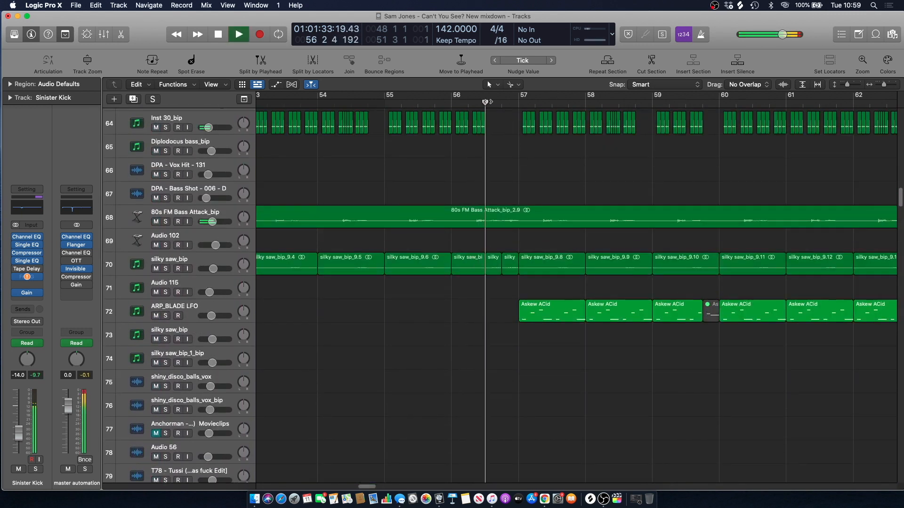
key("space")
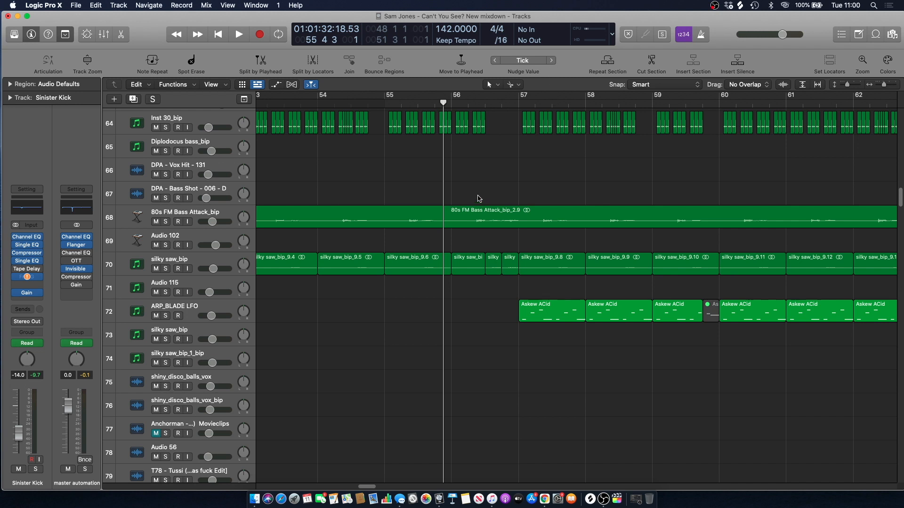
Replay the full mix from bar 56 beat 2 through the gap and on into bar 58
left_click(459, 102)
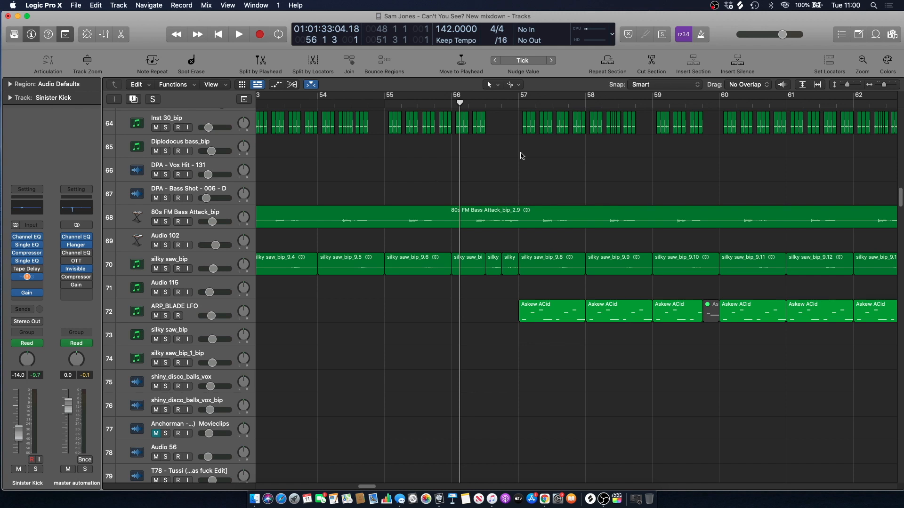
key("comma")
left_click(489, 104)
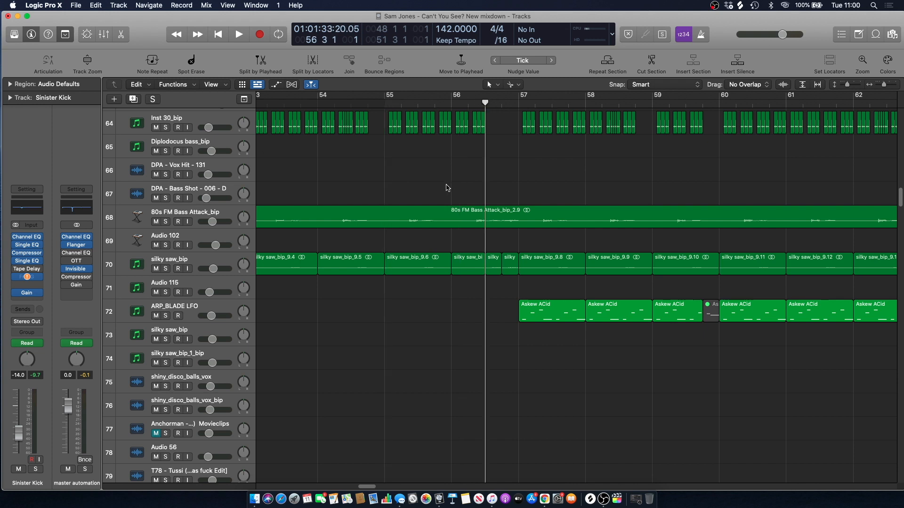
left_click(466, 105)
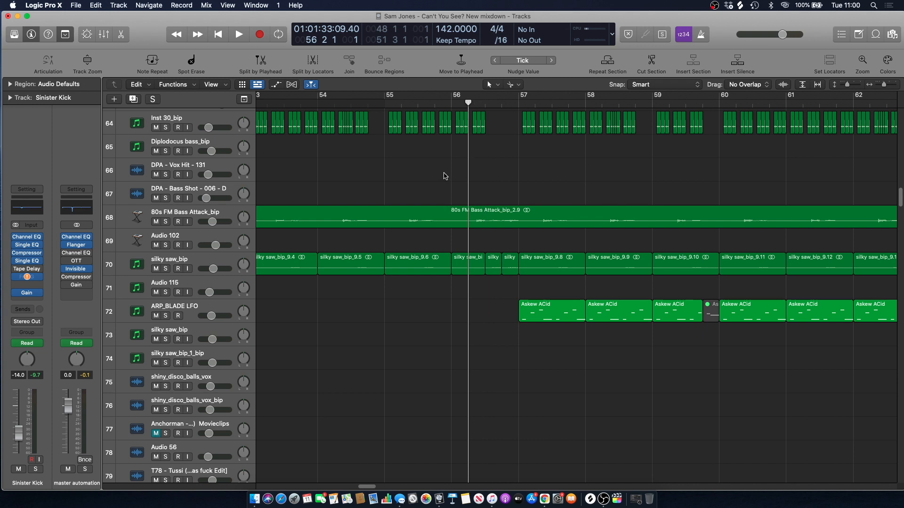
key("space")
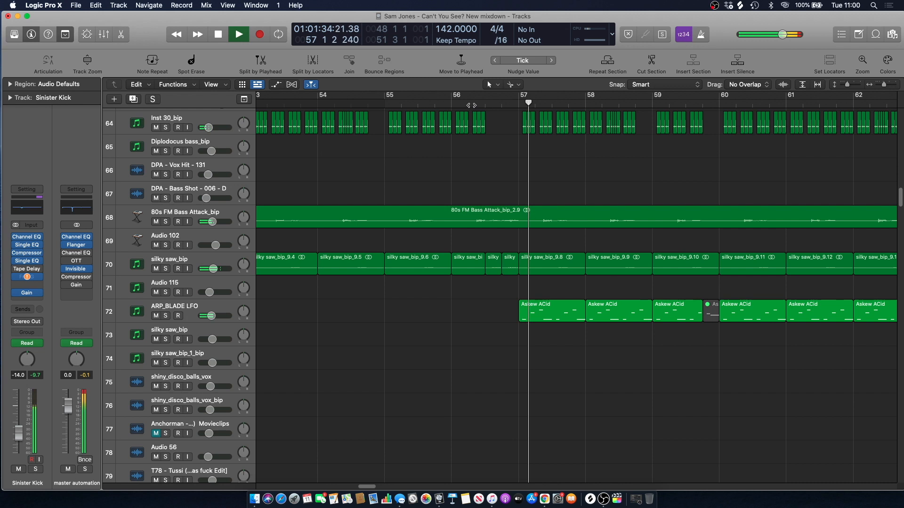
scroll(577, 301, "down", 5)
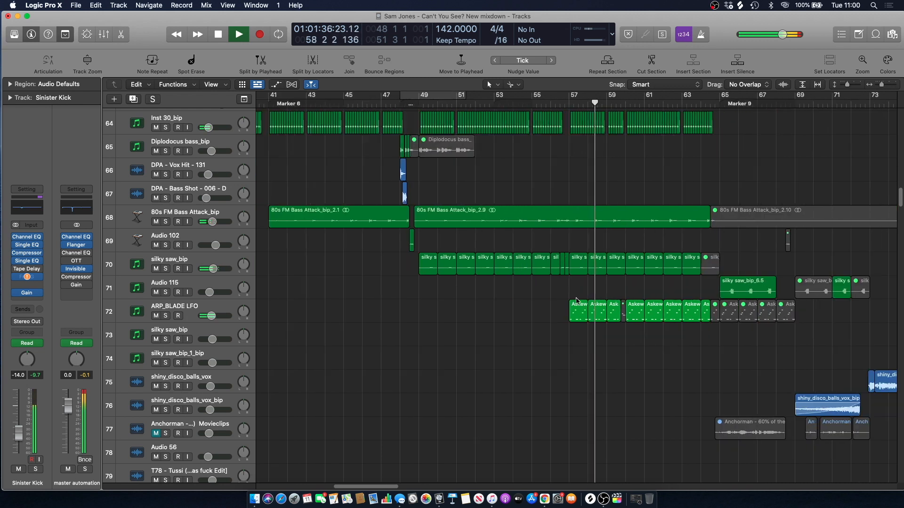
key("space")
Play the full mix from bar 61 towards Marker 9 while reviewing the tracks down to the sweeps and snare builds
scroll(381, 231, "right", 5)
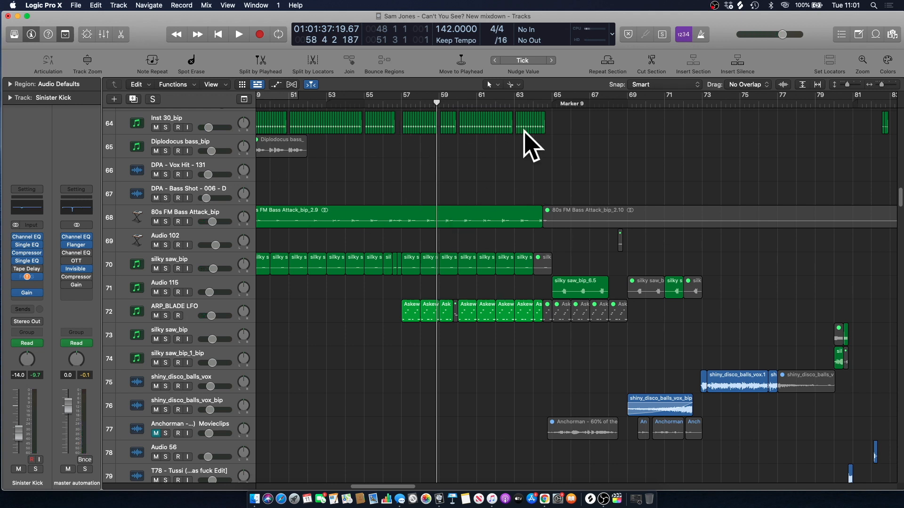
left_click(476, 103)
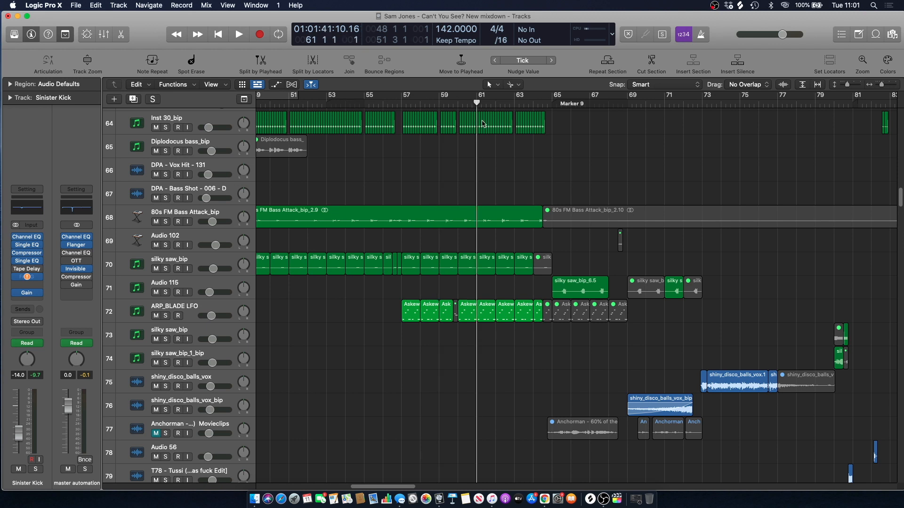
key("space")
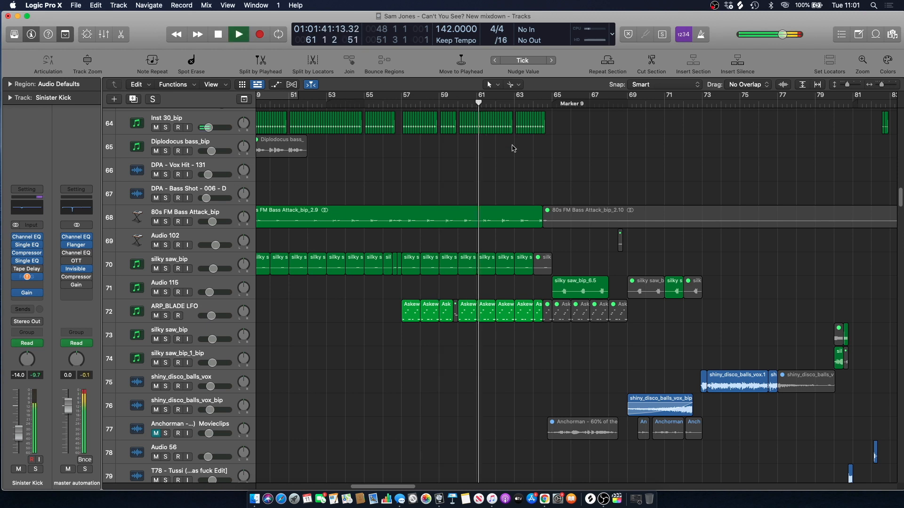
scroll(511, 147, "up", 8)
scroll(509, 149, "up", 15)
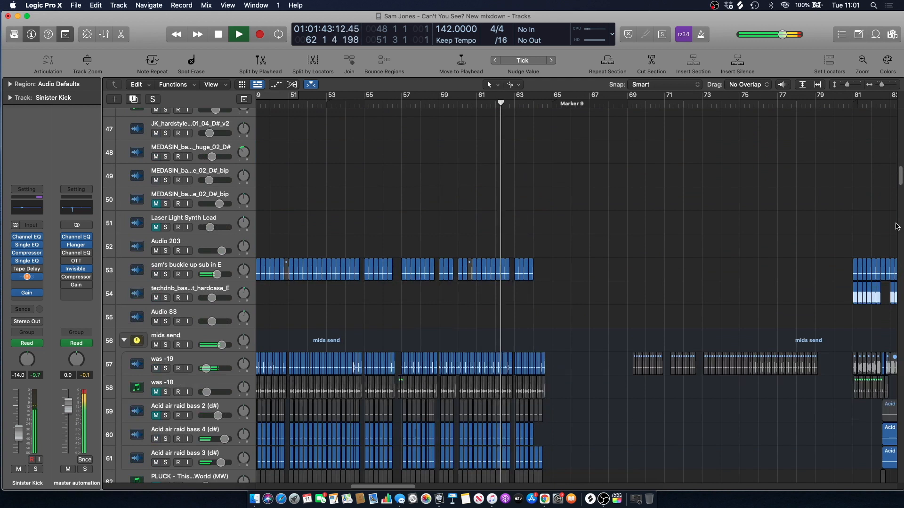
scroll(508, 149, "up", 15)
scroll(902, 137, "down", 20)
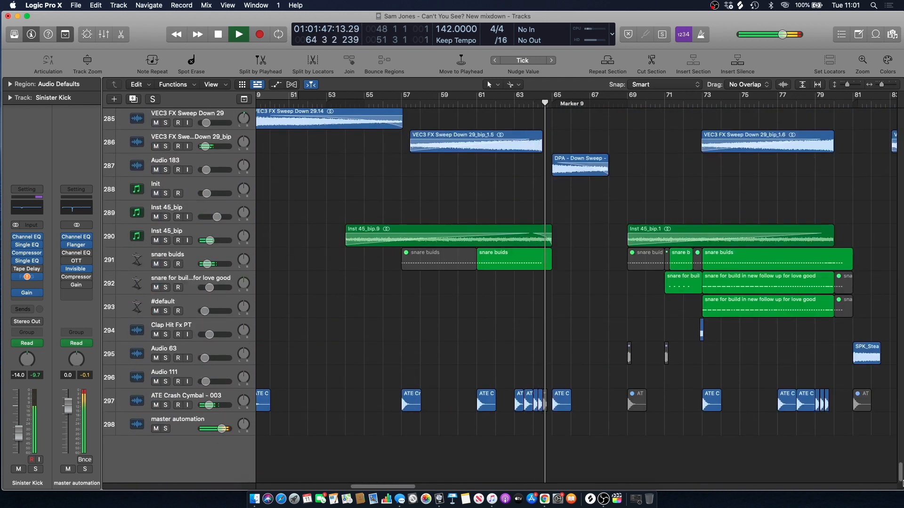
scroll(520, 189, "up", 5)
key("space")
Audition the Inst 45_bip track 290 in solo up to bar 64, clearing its solo and region selection when done
left_click(495, 99)
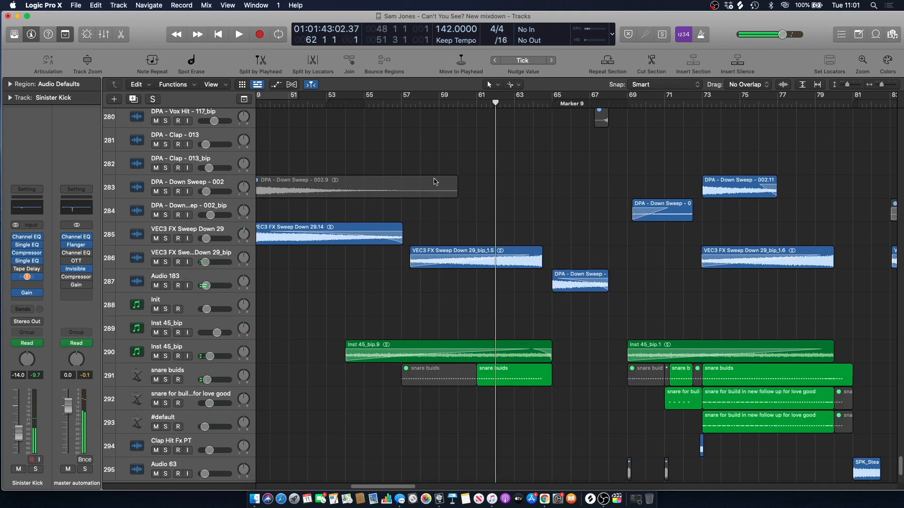
left_click(165, 357)
left_click(193, 351)
key("space")
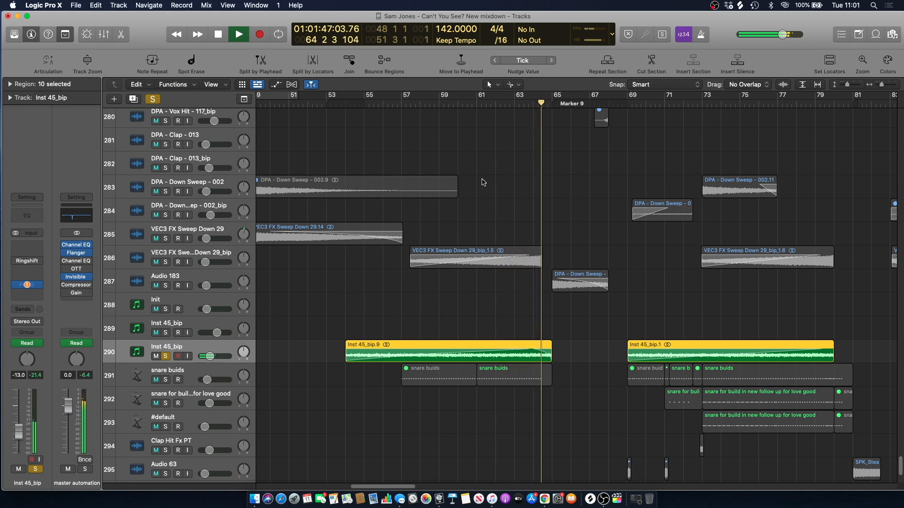
key("space")
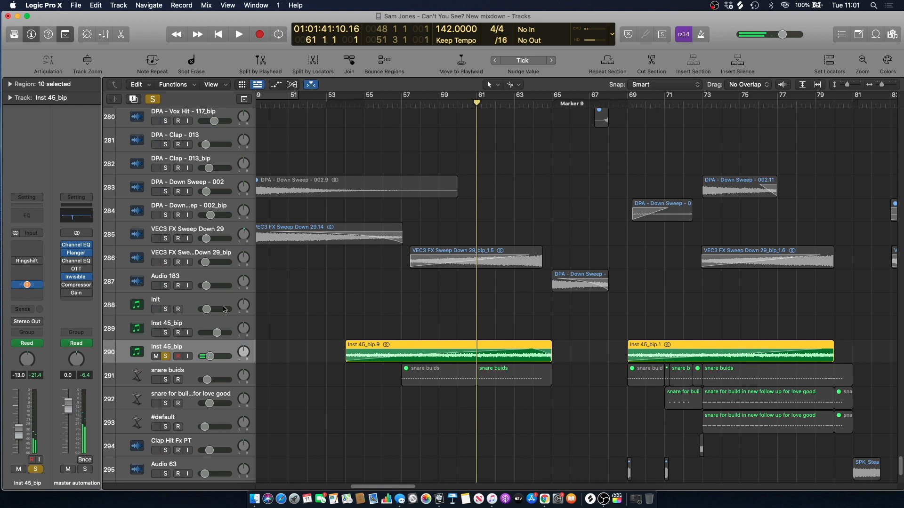
left_click(166, 357)
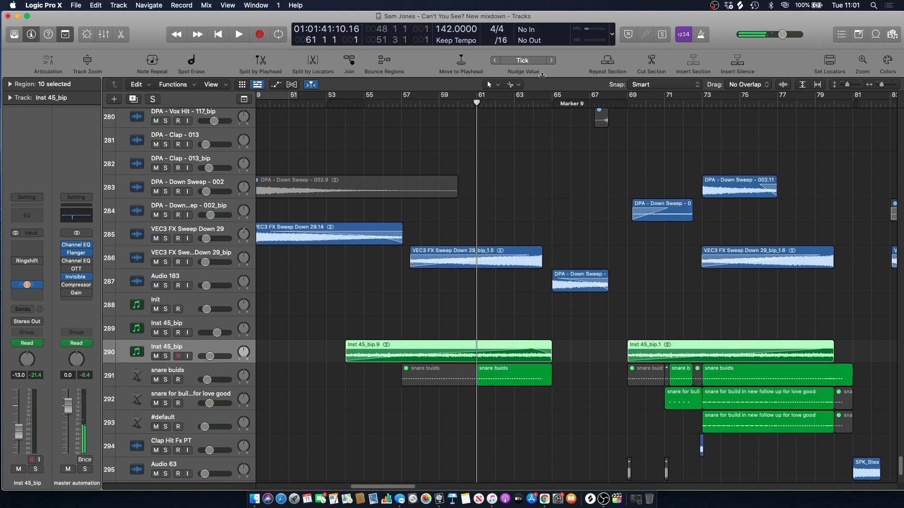
key("comma")
left_click(384, 150)
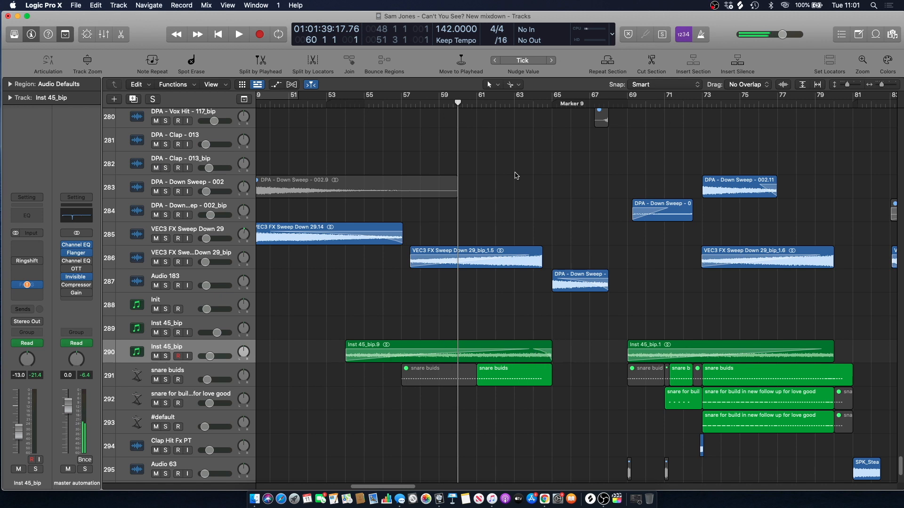
Audition the two VEC3 FX Sweep Down 29 tracks together in solo from bar 63, clearing the solos when done
left_click(524, 101)
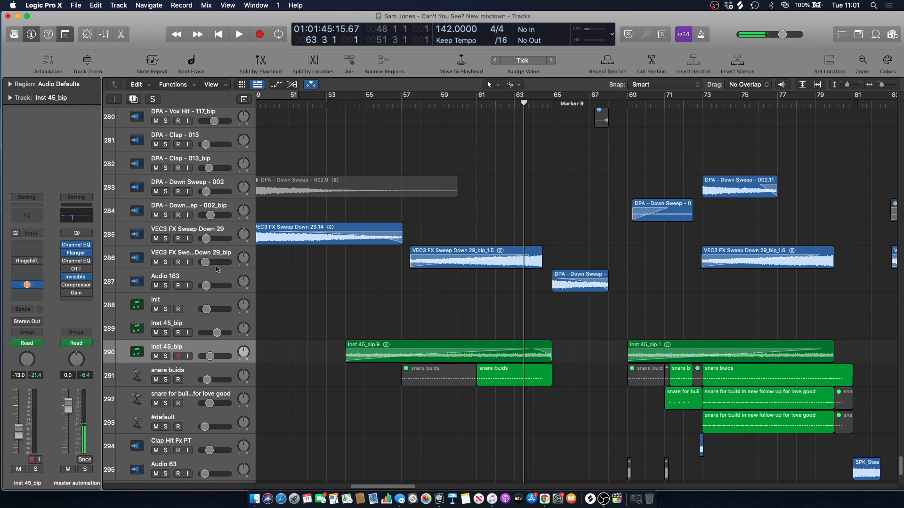
left_click(166, 263)
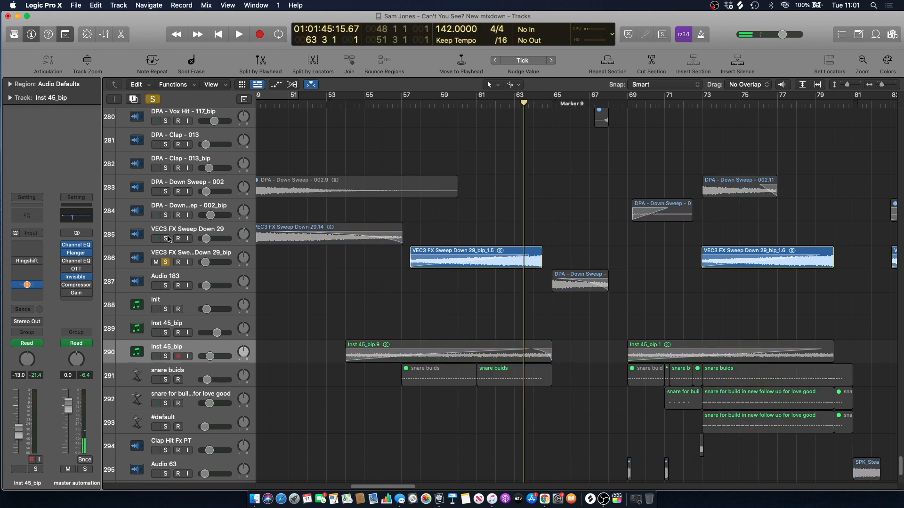
left_click(165, 238)
key("space")
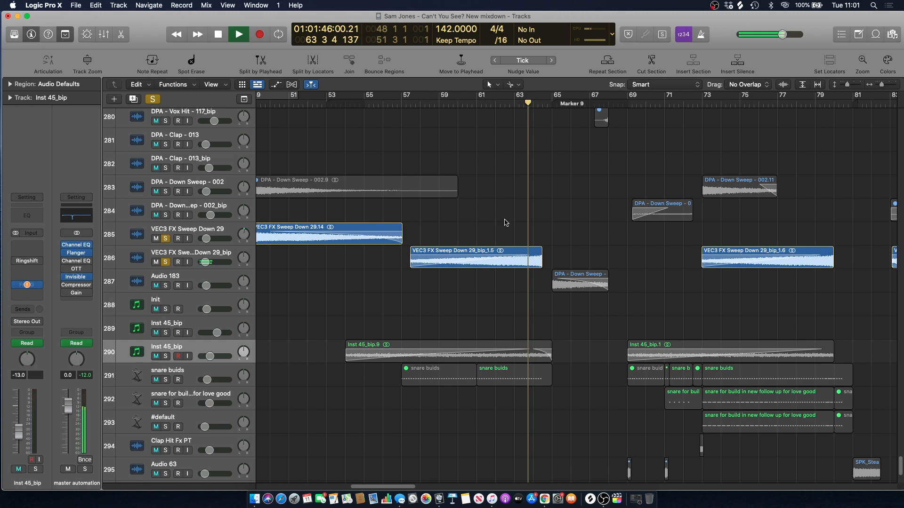
key("space")
left_click(153, 99)
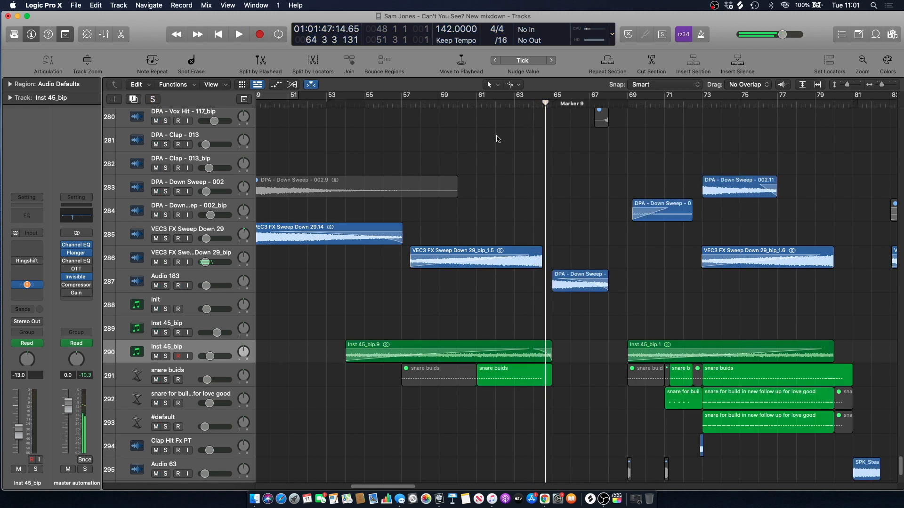
Play the full mix from bar 63 through Marker 9 to bar 68 while reviewing the tracks up to the kicks
left_click(526, 103)
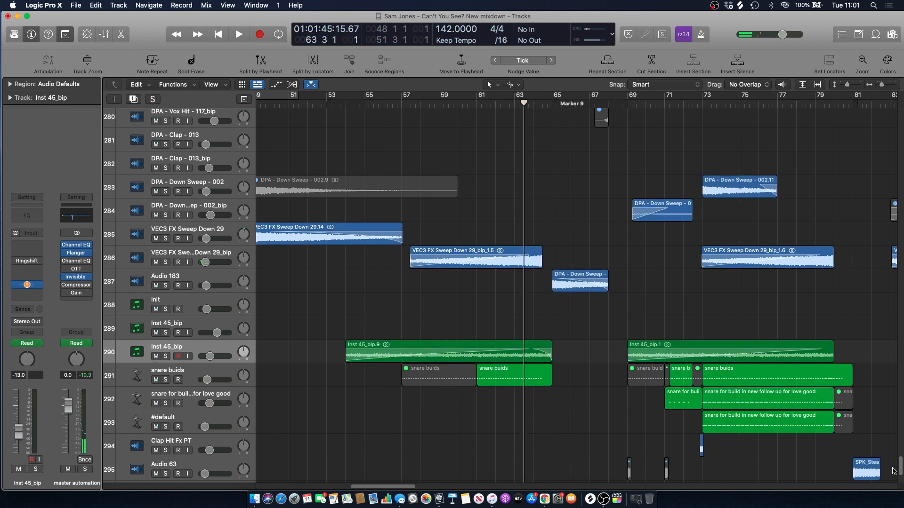
left_click_drag(901, 465, 899, 295)
scroll(838, 280, "down", 6)
key("space")
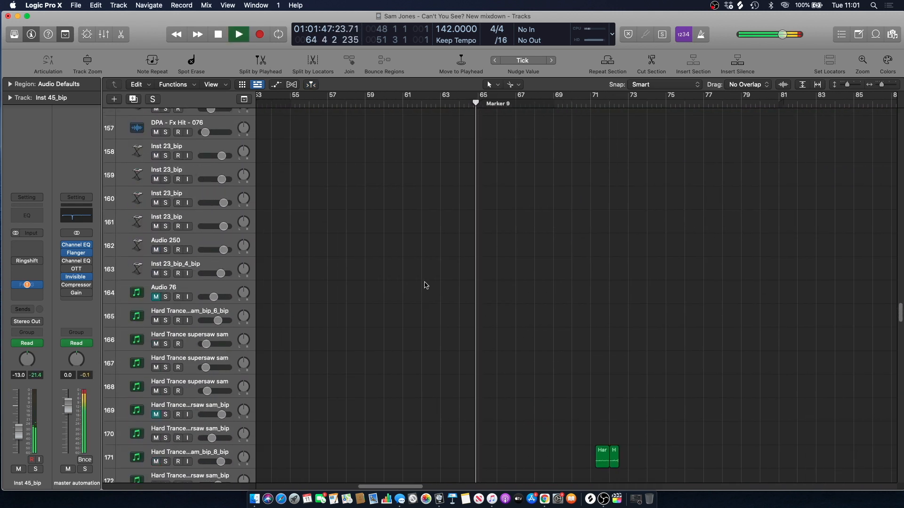
scroll(419, 292, "down", 4)
scroll(417, 289, "up", 20)
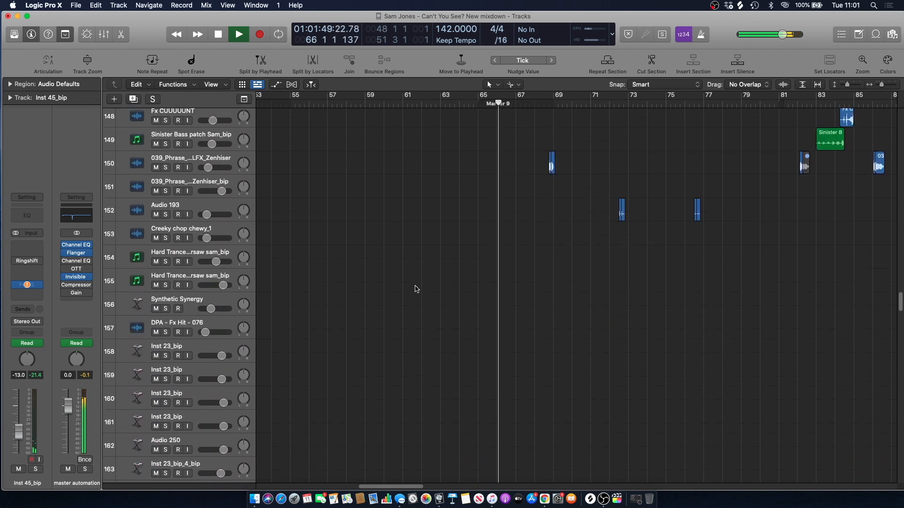
scroll(417, 308, "up", 20)
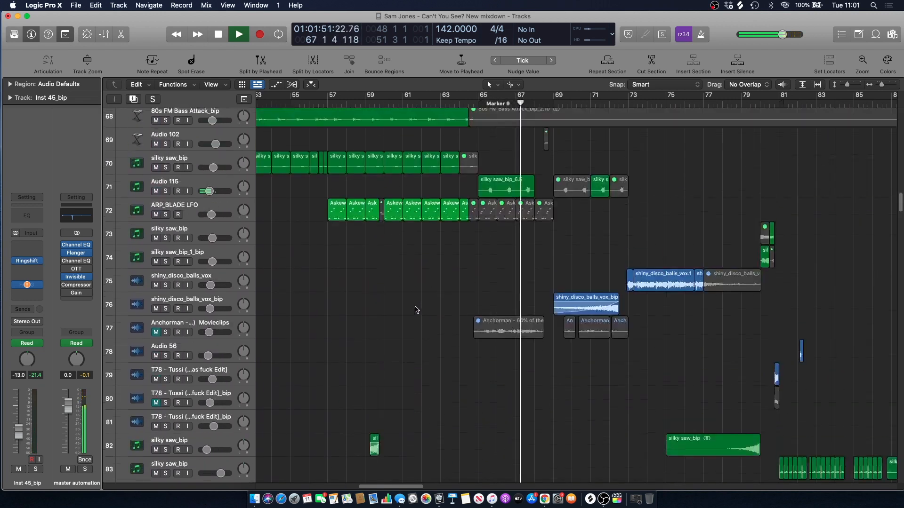
scroll(416, 312, "up", 5)
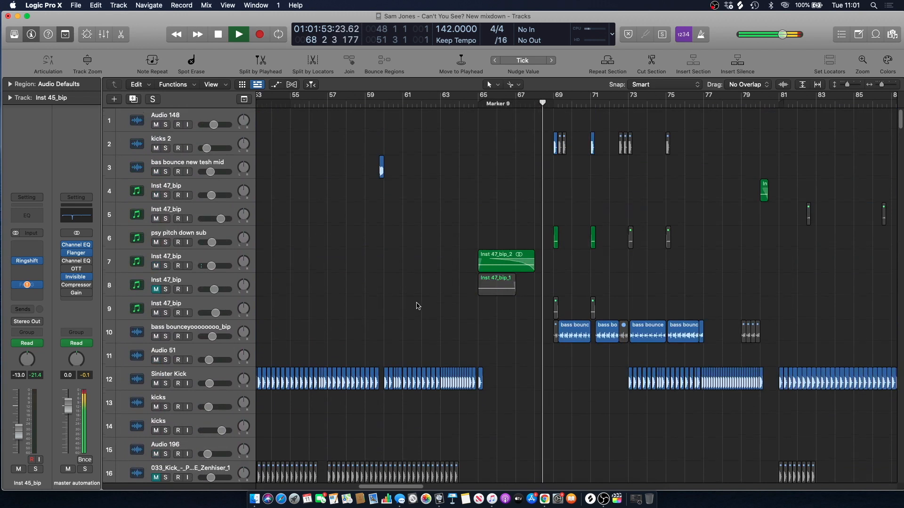
key("space")
Audition the Inst 47_bip track 7 in solo twice from Marker 9 at bar 65, clearing its solo when done
left_click(473, 105)
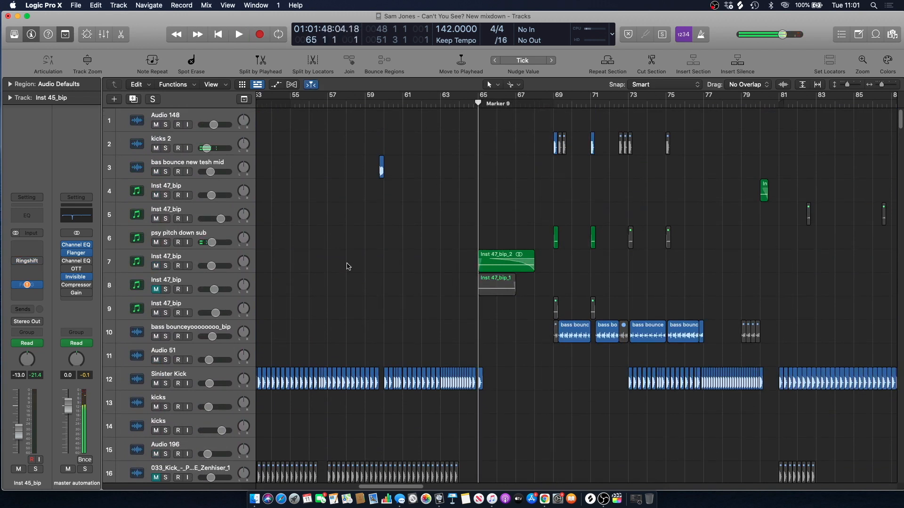
left_click(166, 266)
left_click(177, 258)
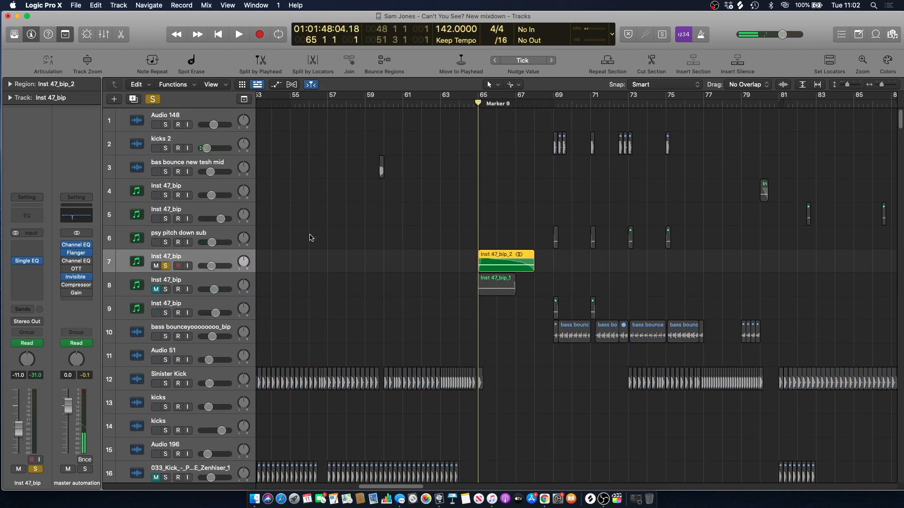
key("space")
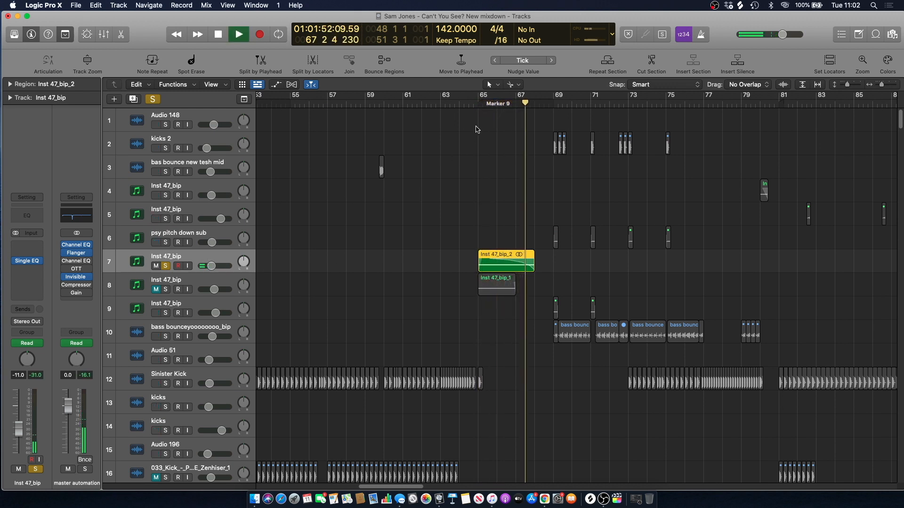
key("space")
left_click(446, 180)
left_click(165, 266)
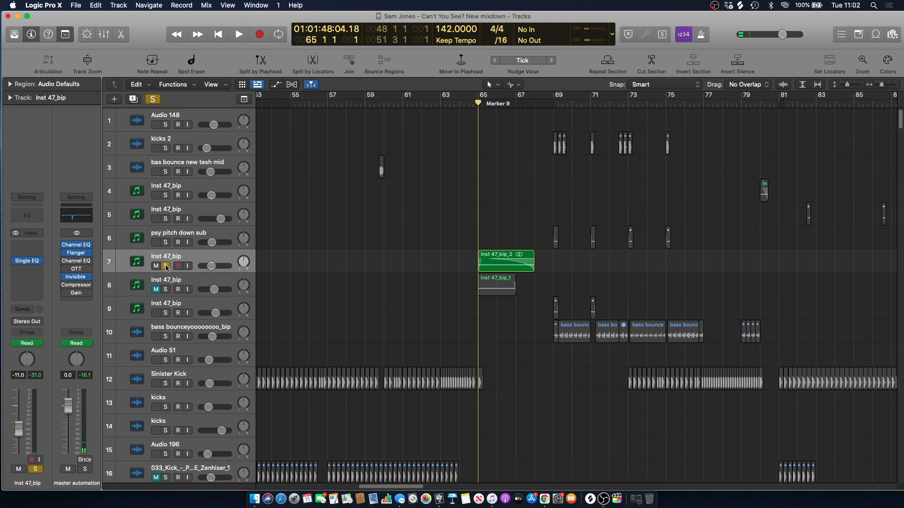
left_click(174, 266)
left_click(165, 266)
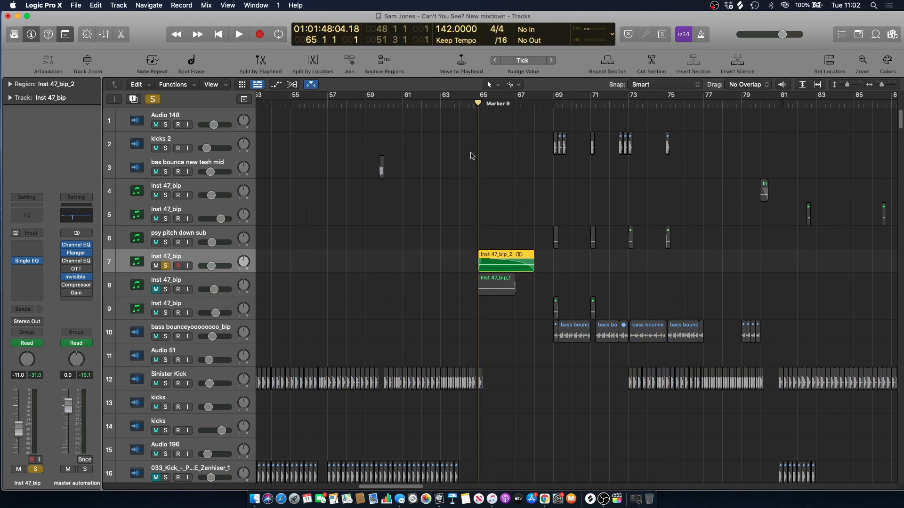
key("space")
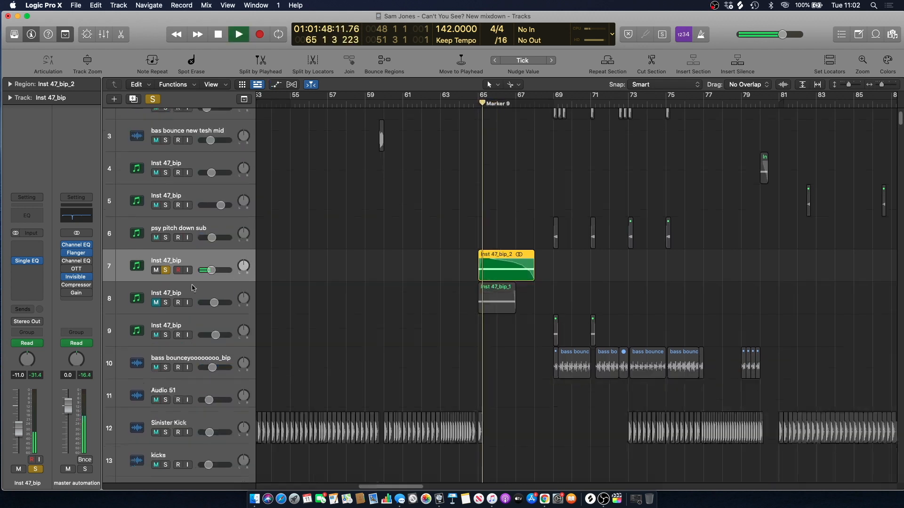
key("space")
key("s")
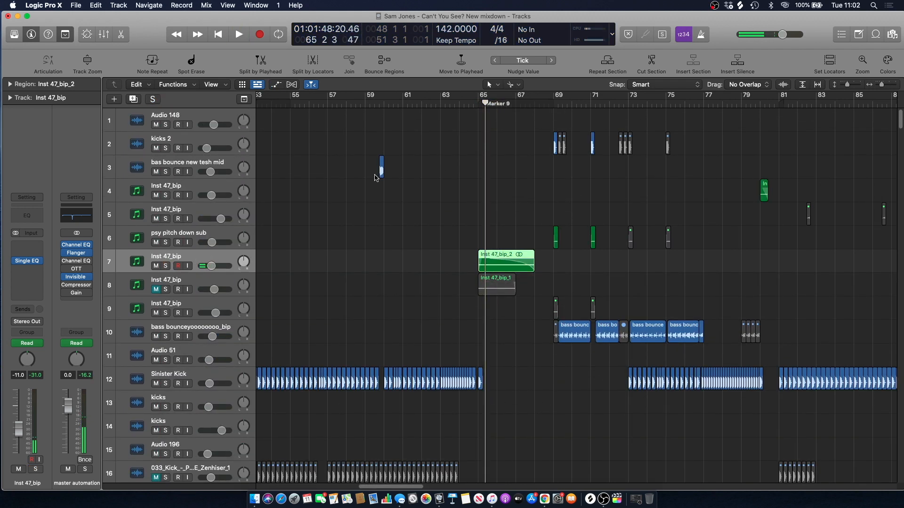
Play the full mix from just before Marker 9 while reviewing the tracks down to the silky saw and vocal layers
left_click(471, 104)
key("space")
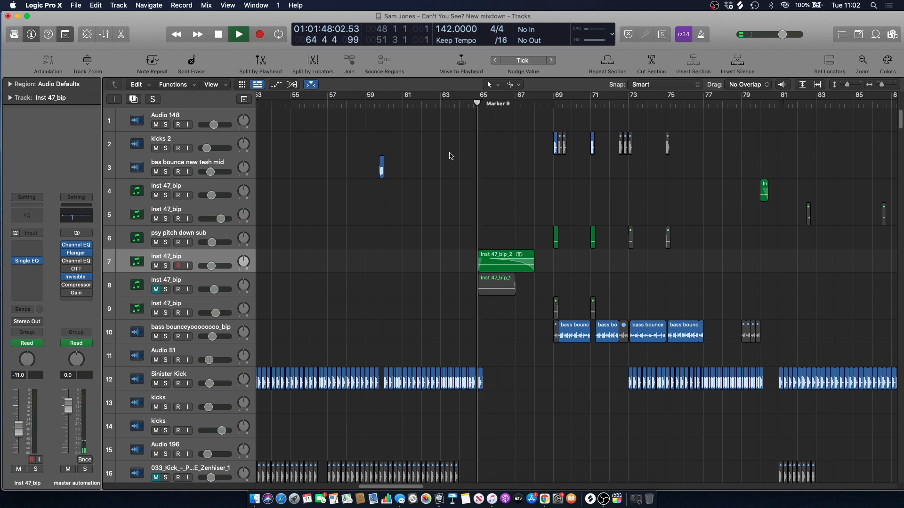
scroll(449, 156, "down", 20)
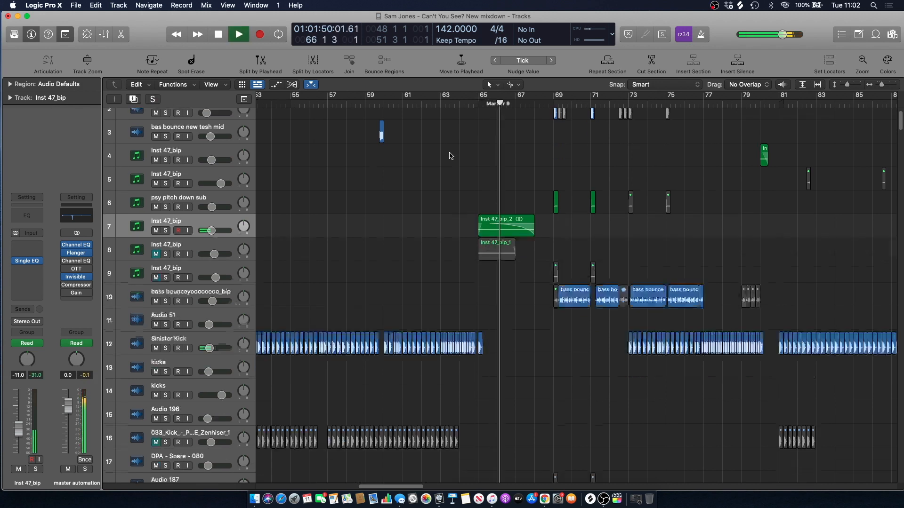
scroll(474, 160, "down", 20)
key("space")
scroll(469, 208, "up", 8)
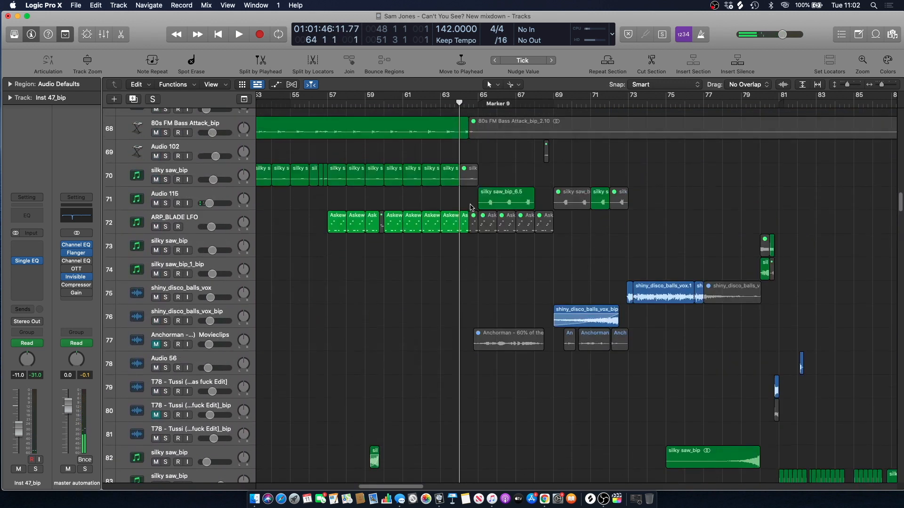
Play the full mix from bar 64 through Marker 9 while viewing the automation around the 80s FM Bass Attack tracks
left_click_drag(899, 197, 900, 329)
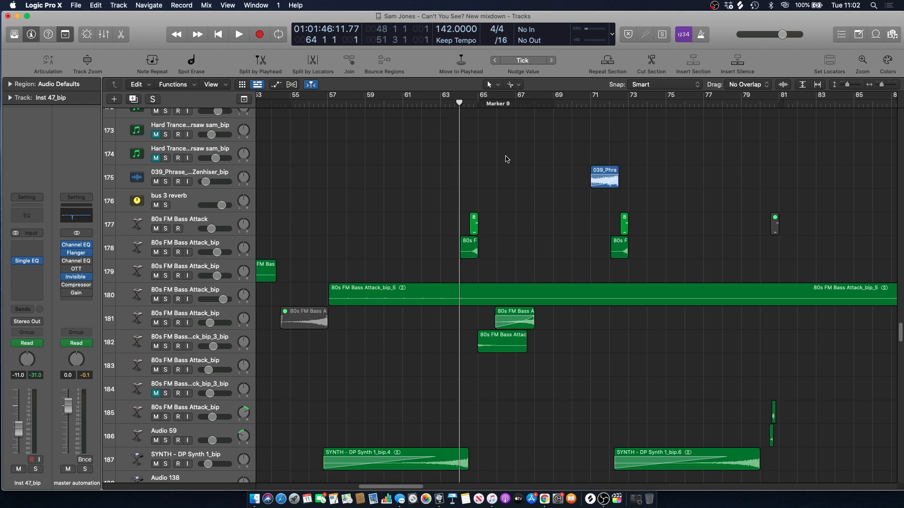
scroll(513, 184, "up", 6)
scroll(489, 175, "down", 5)
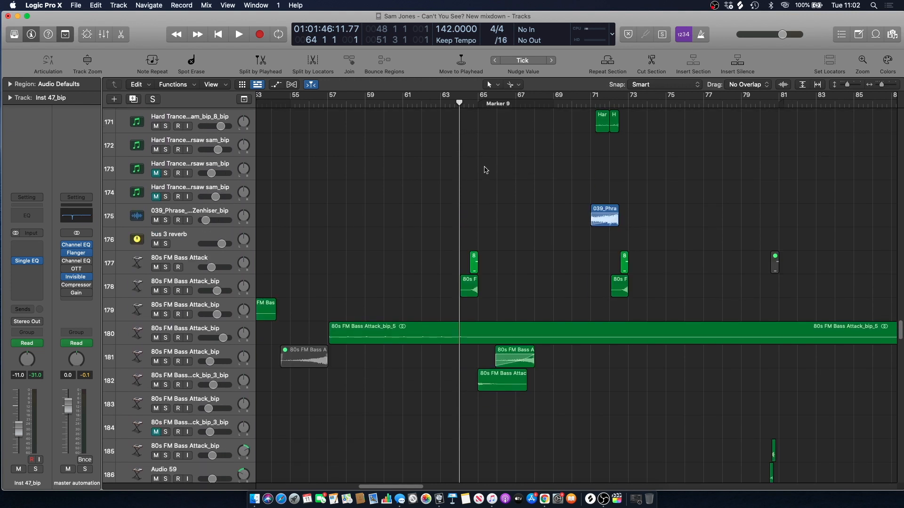
key("a")
key("space")
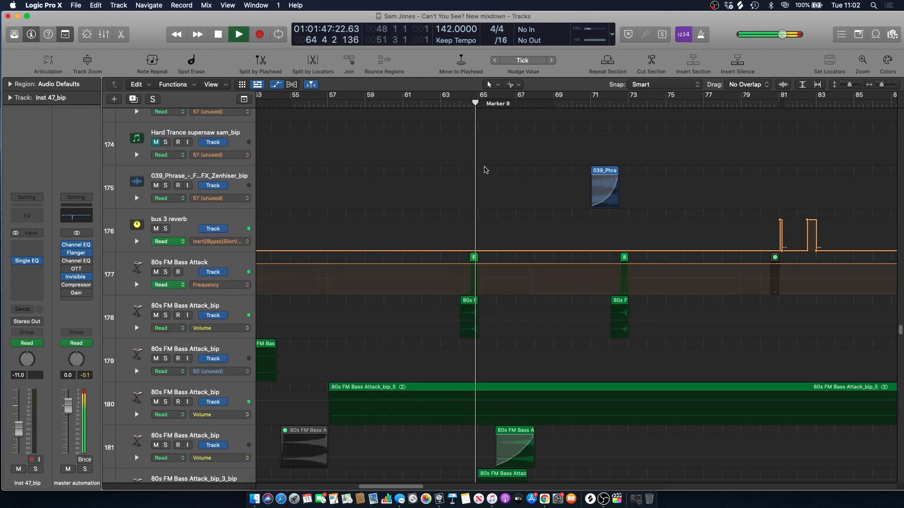
left_click(178, 262)
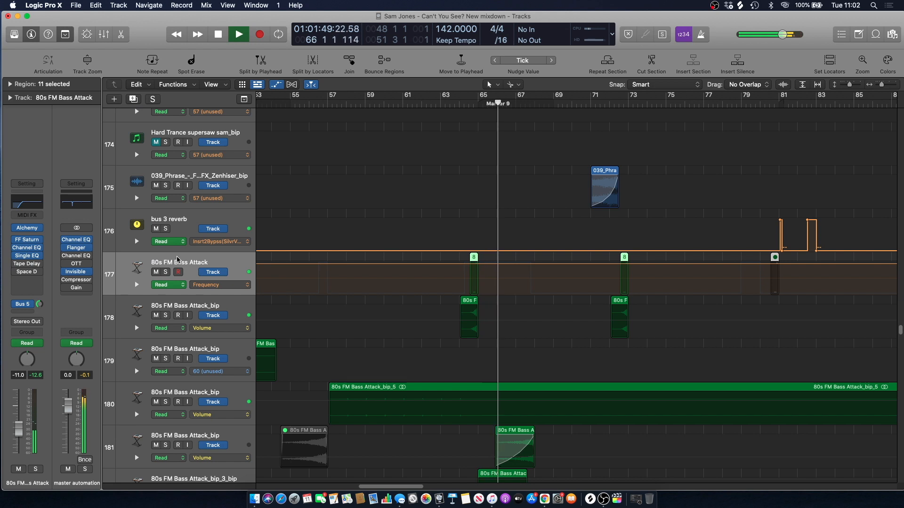
key("a")
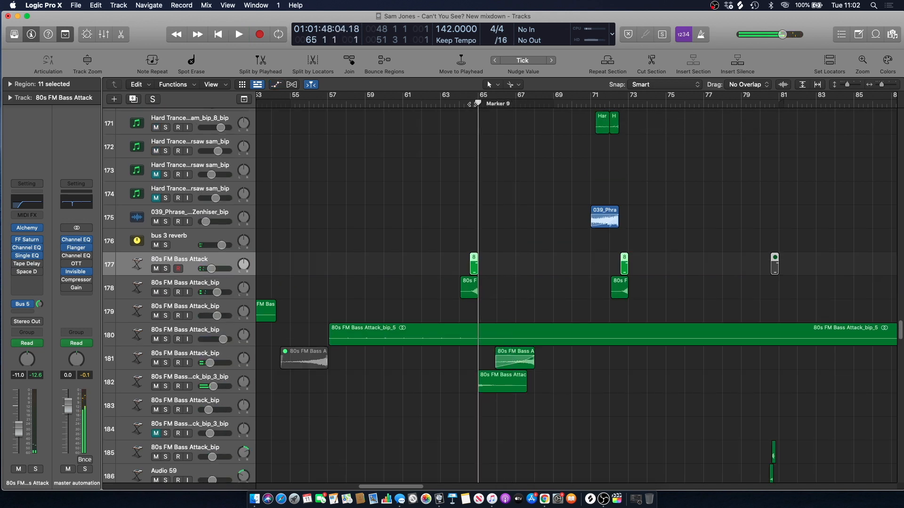
Audition the silky saw_bip_6.5 region on the Audio 115 track in solo from bar 65 to bar 68
left_click_drag(900, 330, 890, 115)
left_click_drag(880, 85, 884, 85)
left_click_drag(899, 116, 901, 196)
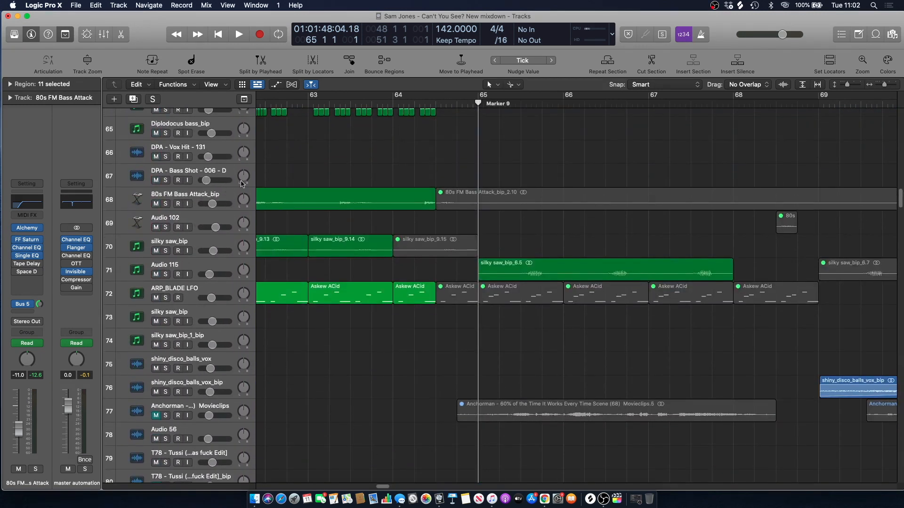
left_click(171, 267)
left_click(165, 274)
key("space")
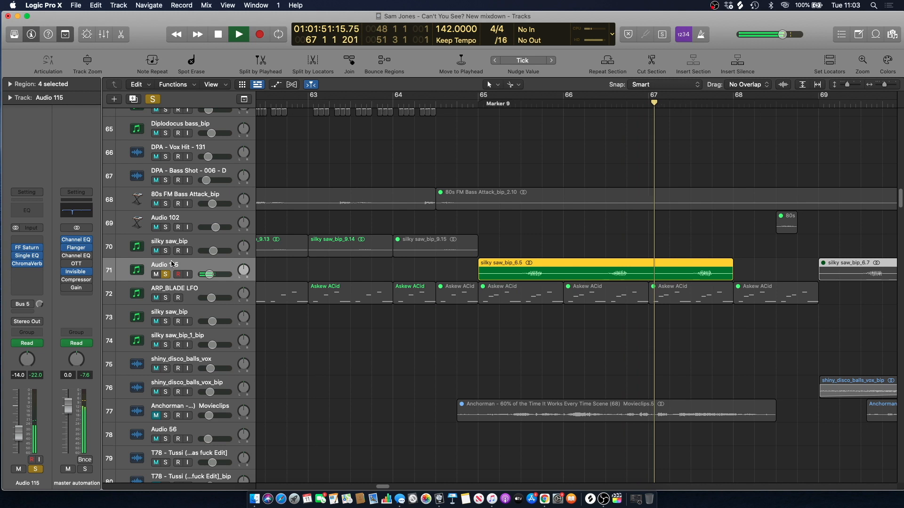
key("space")
Raise the wet level of Audio 115's ChromaVerb while replaying it in solo from bar 65, closing the plug-in and clearing the solo
left_click(31, 267)
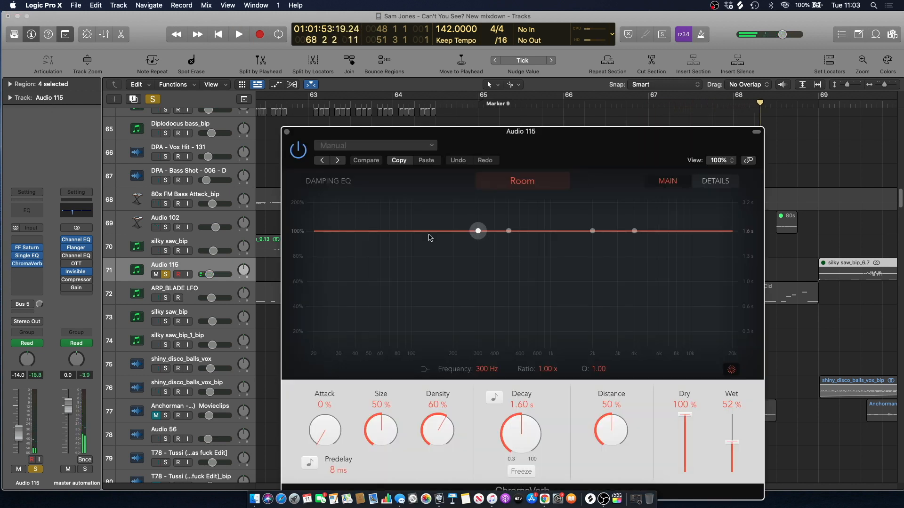
key("space")
left_click(544, 104)
left_click_drag(731, 446, 731, 431)
key("space")
left_click(287, 132)
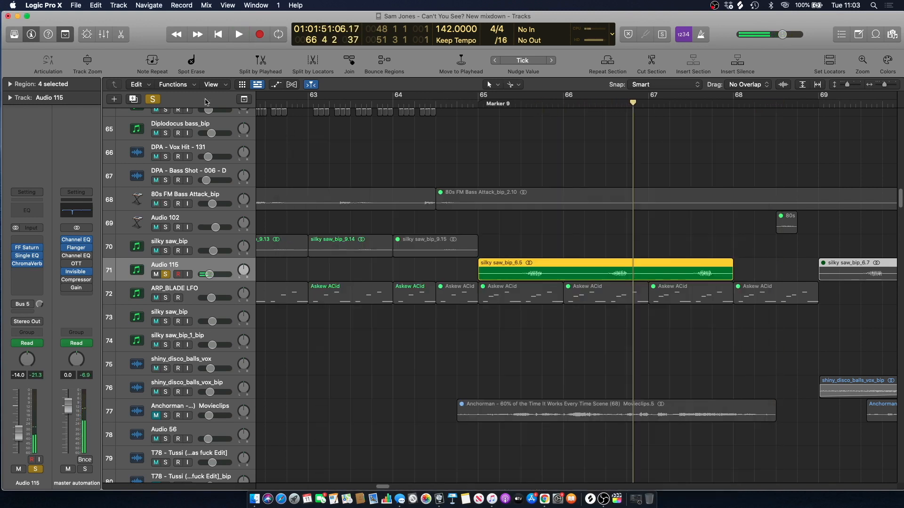
left_click(158, 99)
Play the full mix from bar 64 up to Marker 9 while reviewing the tracks down to the 80s FM Bass Attack layers
left_click(429, 102)
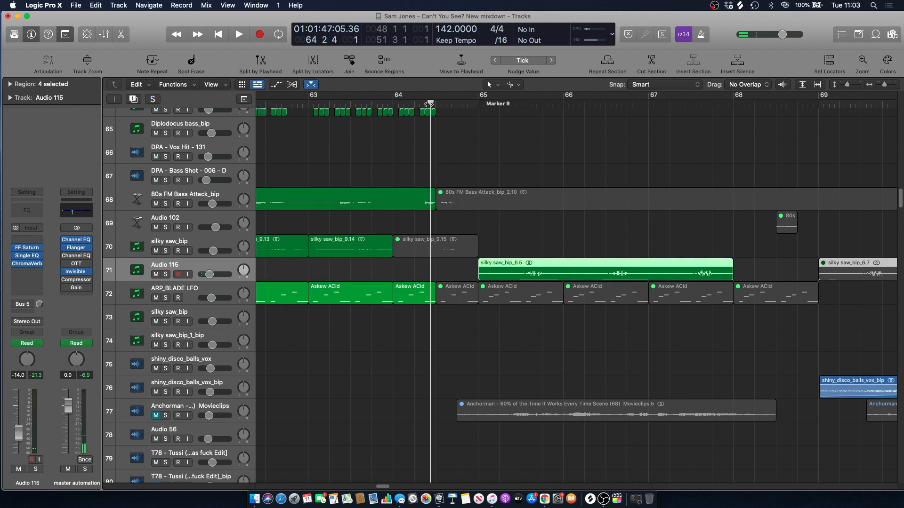
left_click_drag(899, 208, 900, 241)
key("space")
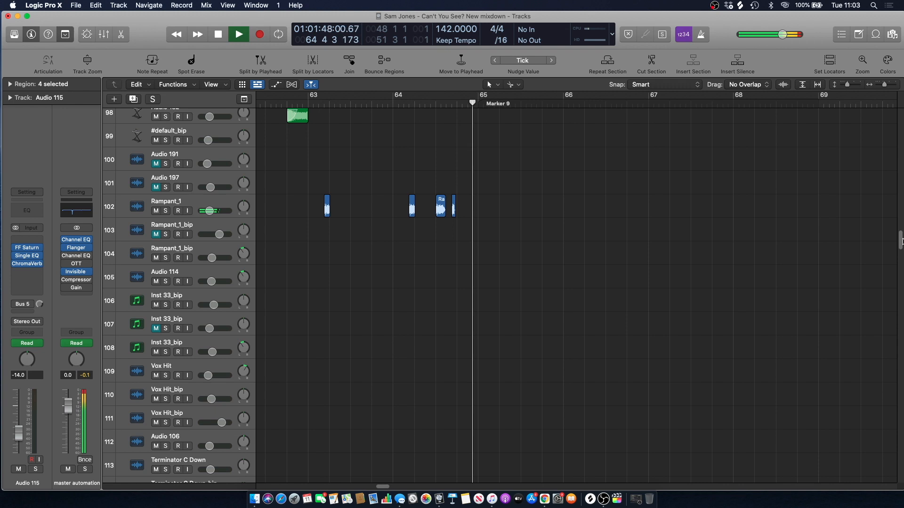
key("space")
left_click_drag(901, 241, 900, 331)
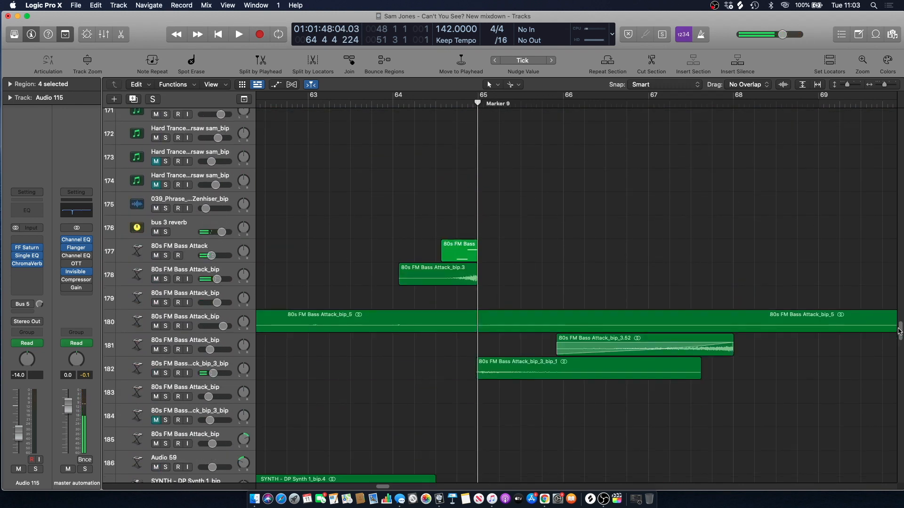
Audition the 80s FM Bass Attack tracks 177 and 178 together in solo from bar 64, clearing the solos when done
left_click(409, 111)
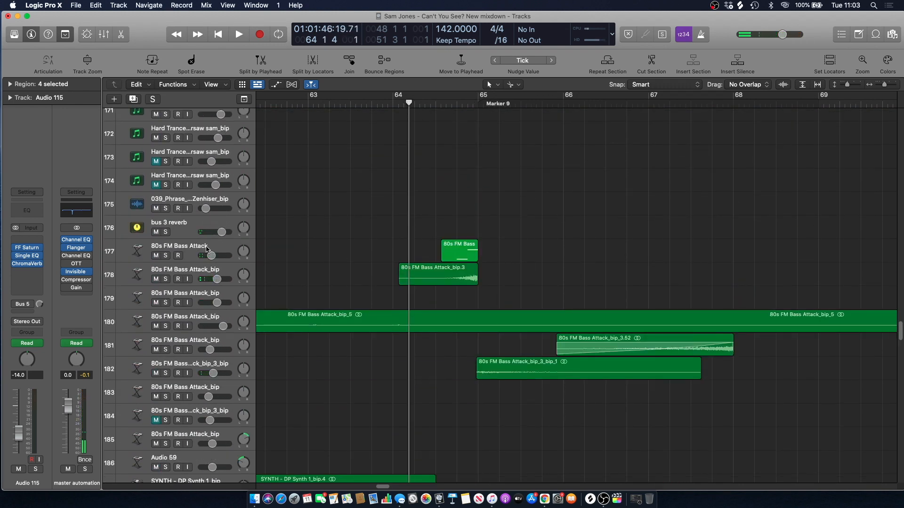
left_click(166, 279)
left_click(165, 255)
key("space")
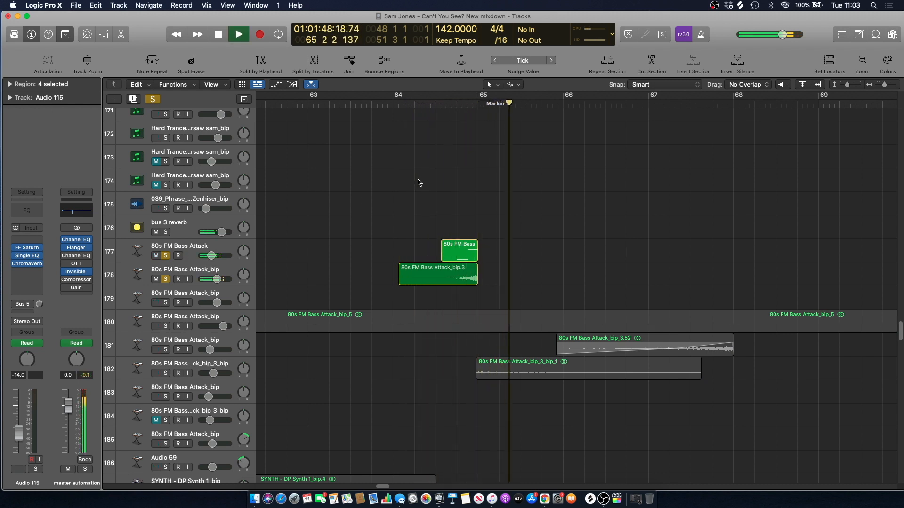
left_click(153, 99)
Audition the 80s FM Bass Attack_bip_3_bip track 182 in solo from bar 64 into bar 67
left_click(457, 107)
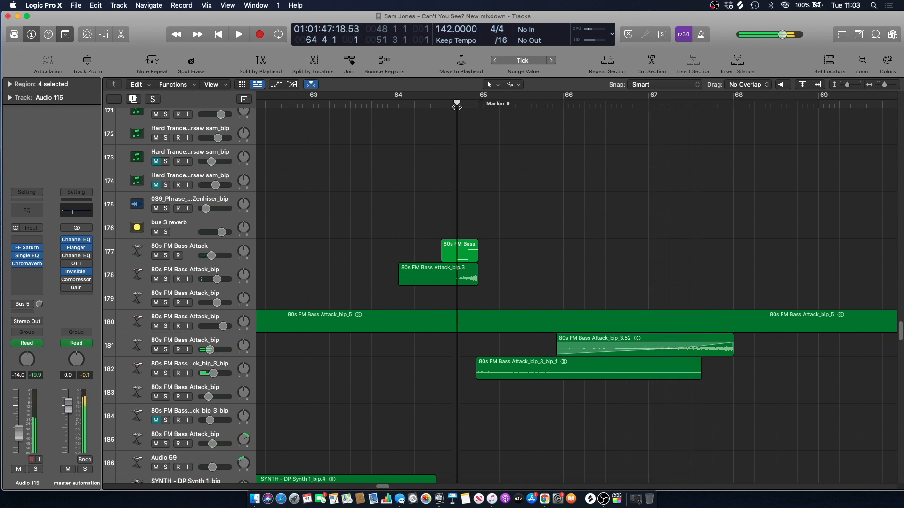
left_click(223, 363)
left_click(156, 373)
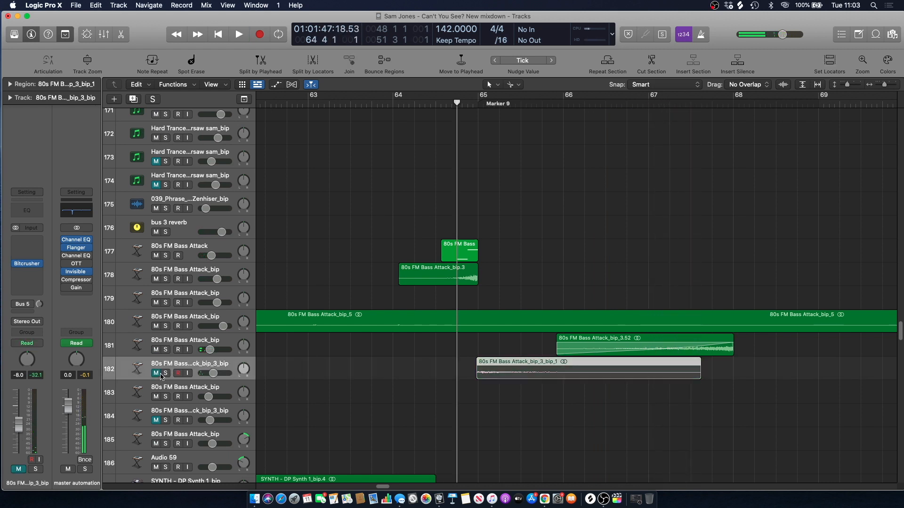
left_click(166, 373)
key("space")
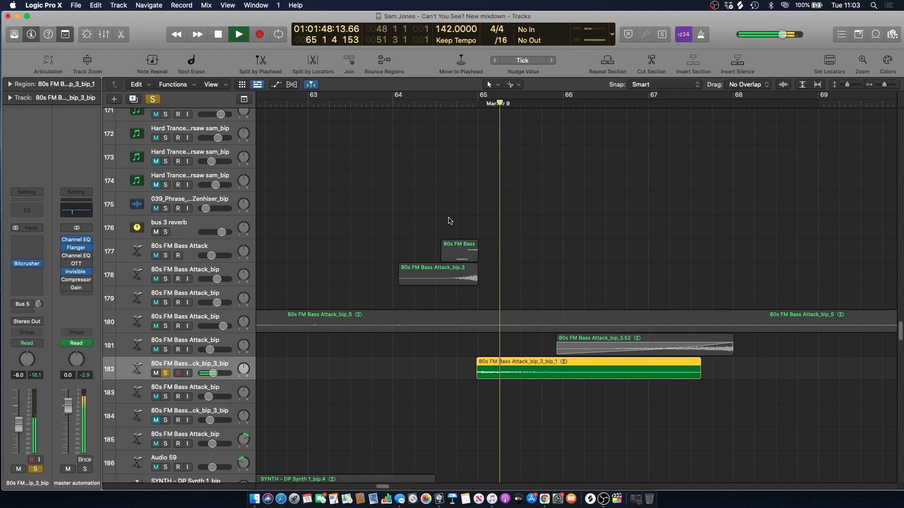
left_click(518, 265)
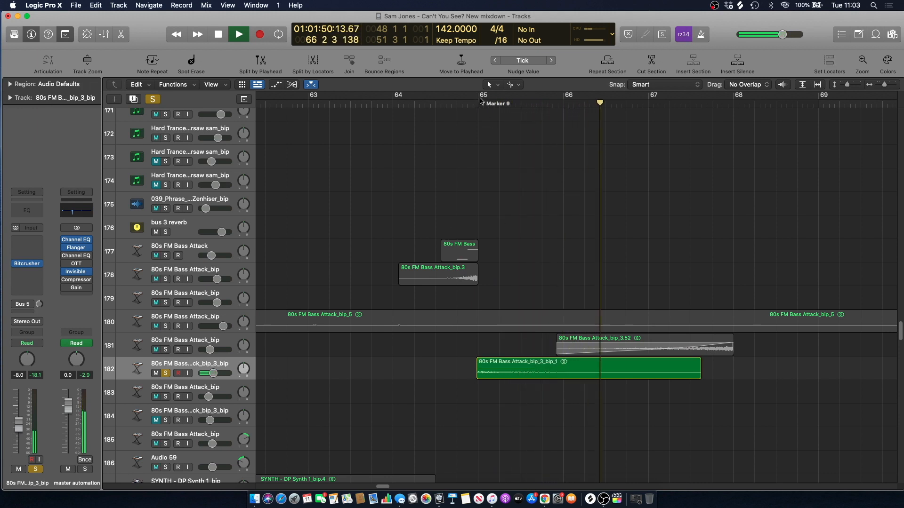
key("space")
Set a cycle range from bar 65 to bar 68 and review track 182's Bitcrusher settings while auditioning it in solo
left_click_drag(480, 100, 748, 100)
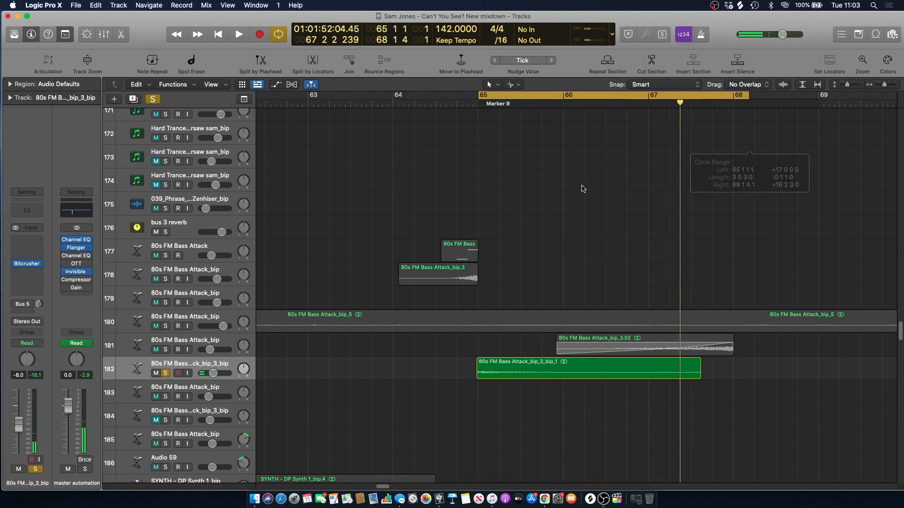
left_click(198, 363)
left_click(24, 265)
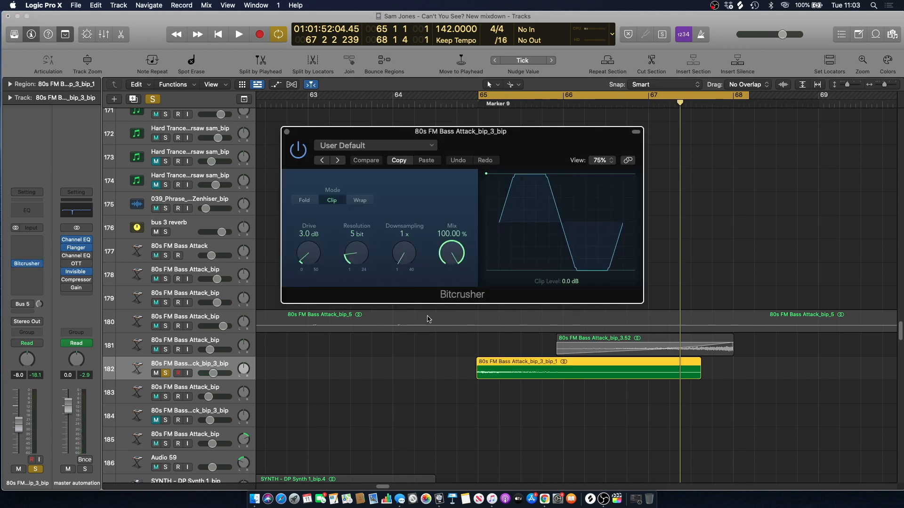
key("space")
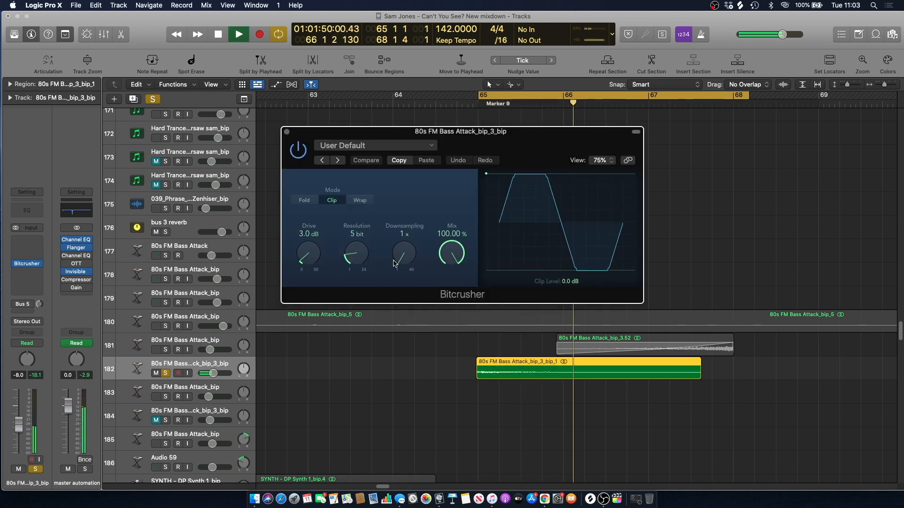
key("space")
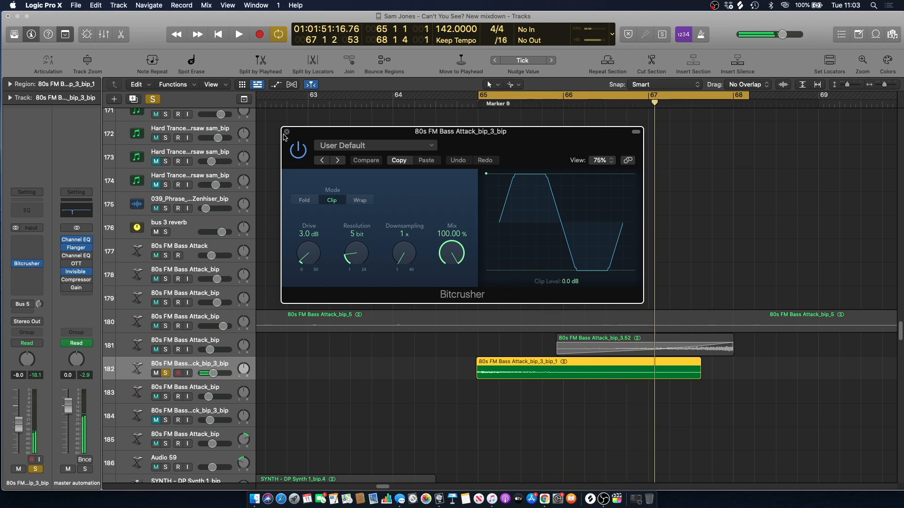
left_click(286, 132)
Close the Bitcrusher, clear the solo and cycle range, and play the full mix from bar 67 into bar 69
left_click(353, 172)
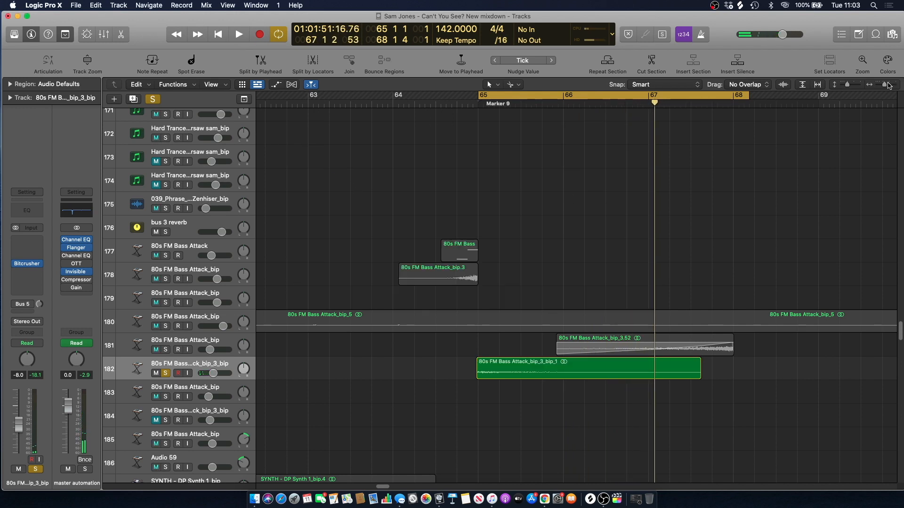
left_click_drag(888, 85, 885, 85)
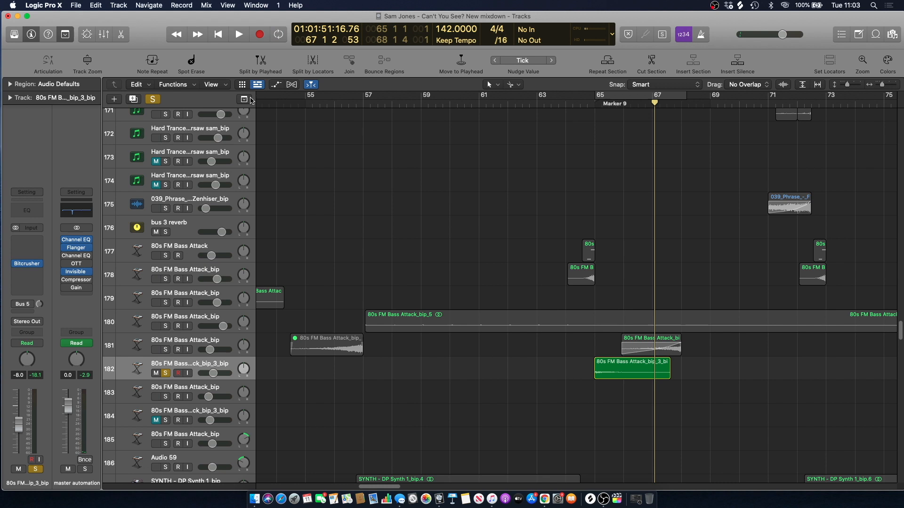
left_click(154, 99)
key("space")
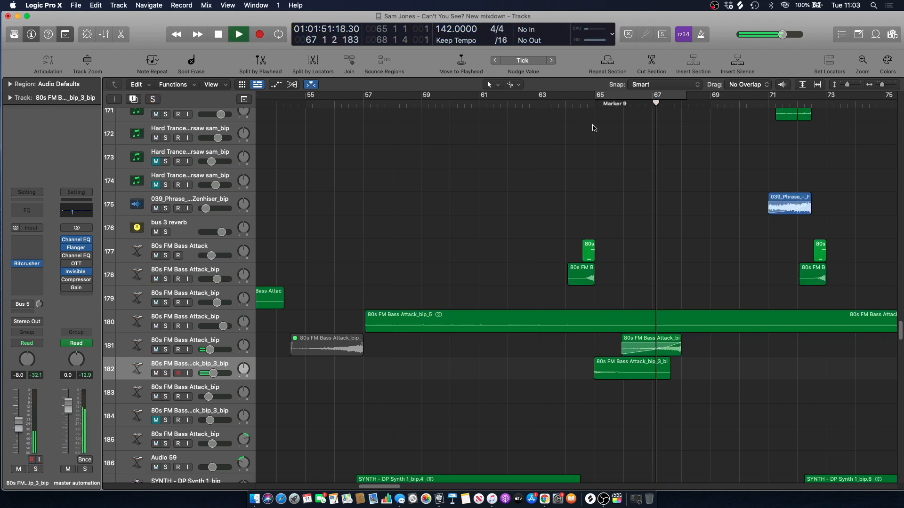
left_click_drag(387, 487, 397, 490)
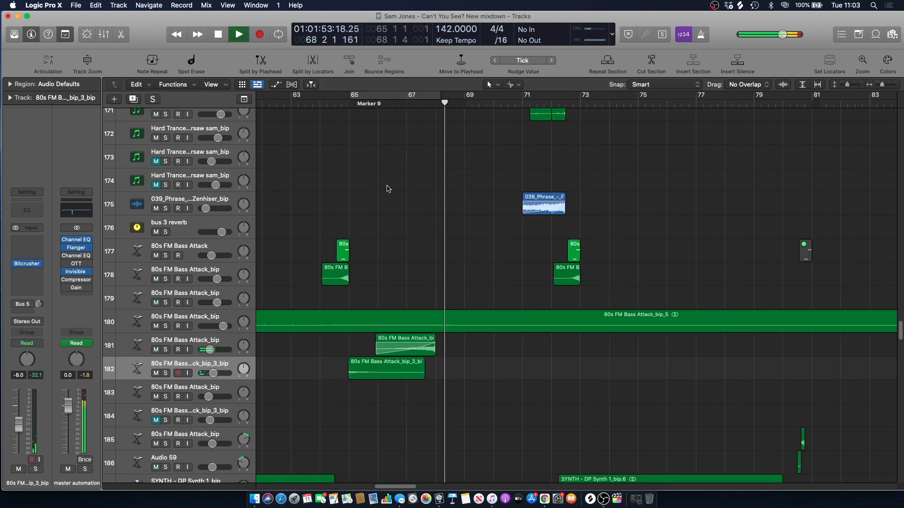
scroll(423, 225, "up", 15)
scroll(429, 254, "up", 8)
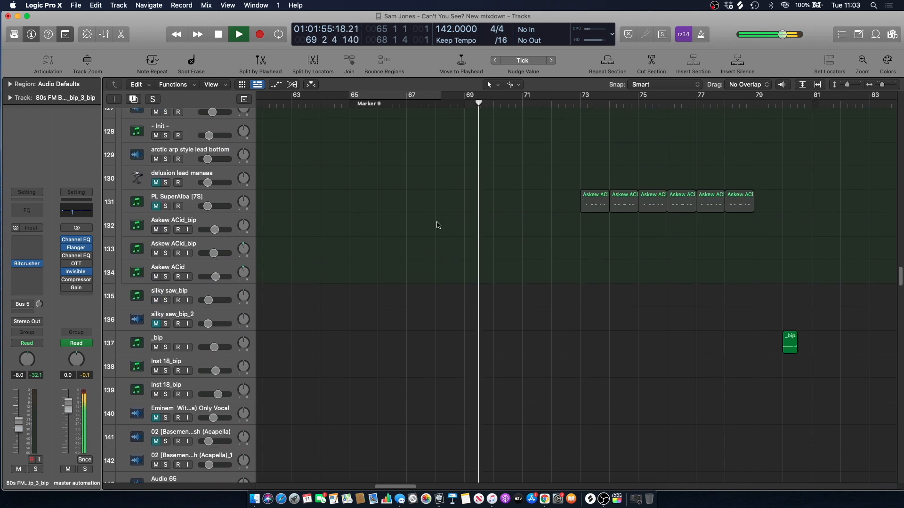
key("space")
Play the mix from late bar 67 into bar 71, reviewing the duhh da dee dah and 039_Phrase fills on tracks 146 and 150
left_click(428, 107)
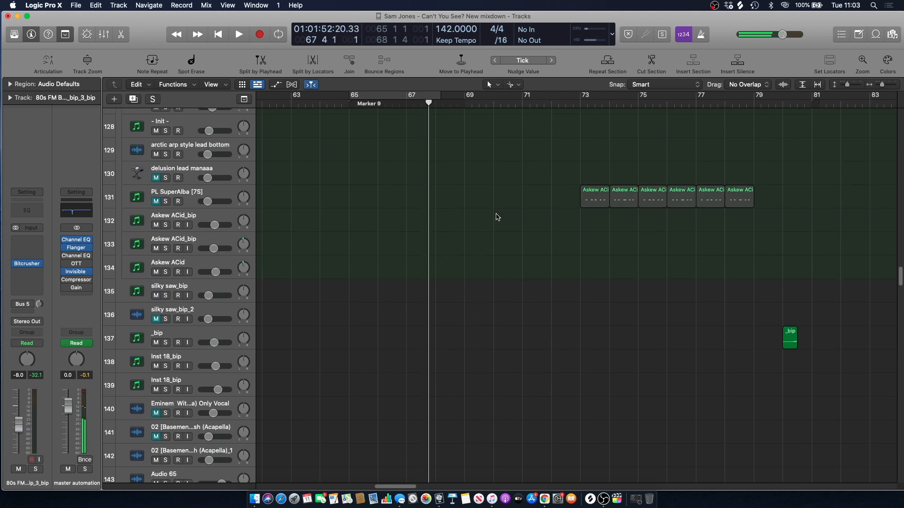
scroll(494, 217, "down", 5)
left_click(205, 359)
left_click_drag(882, 85, 886, 86)
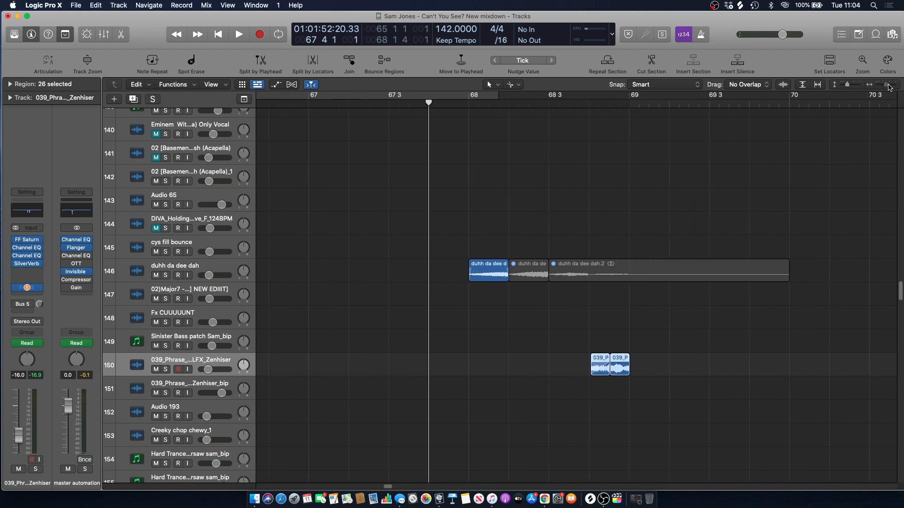
key("space")
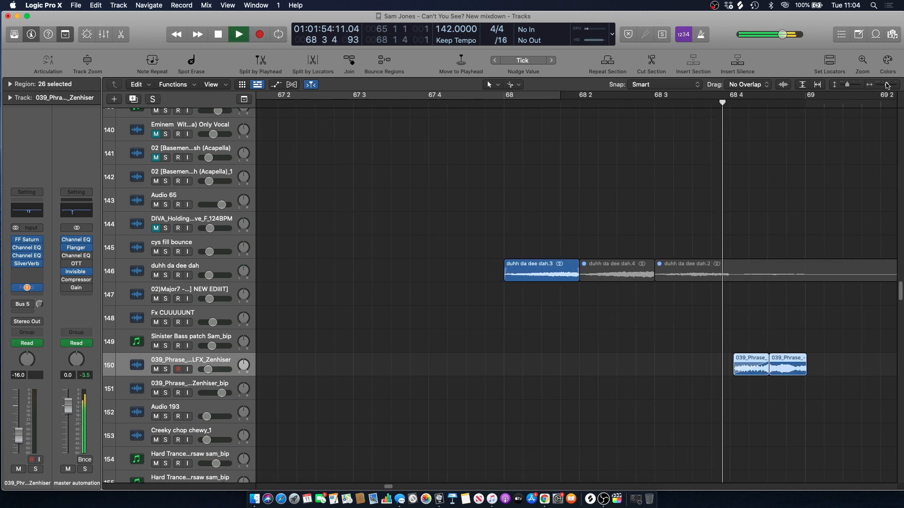
scroll(401, 398, "down", 5)
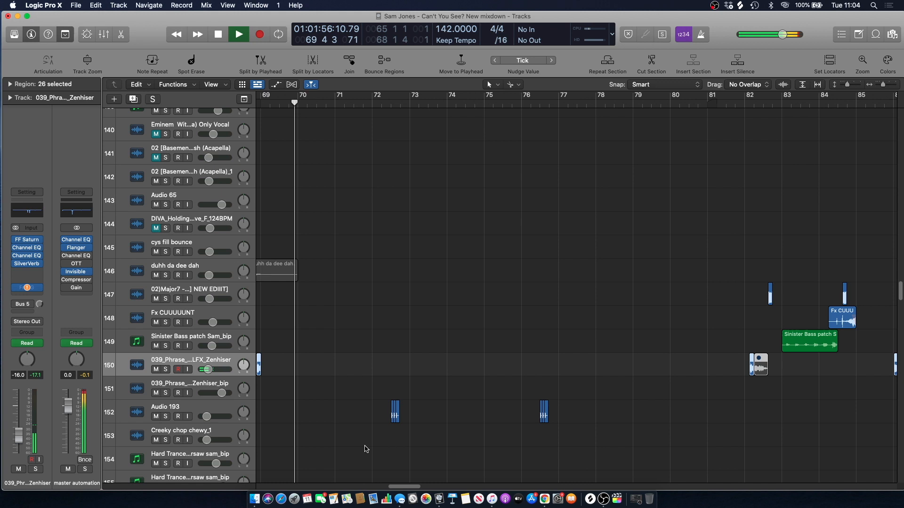
scroll(397, 232, "up", 15)
scroll(398, 232, "left", 3)
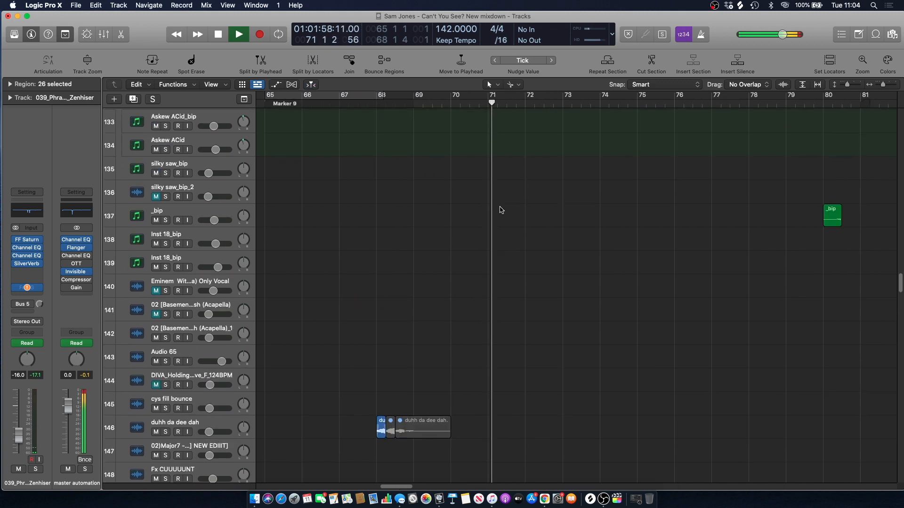
scroll(494, 226, "up", 8)
key("space")
Play the full mix from bar 70 to bar 75 with the kick and bass tracks in view, and briefly replay from bar 68
key("space")
left_click_drag(900, 226, 900, 118)
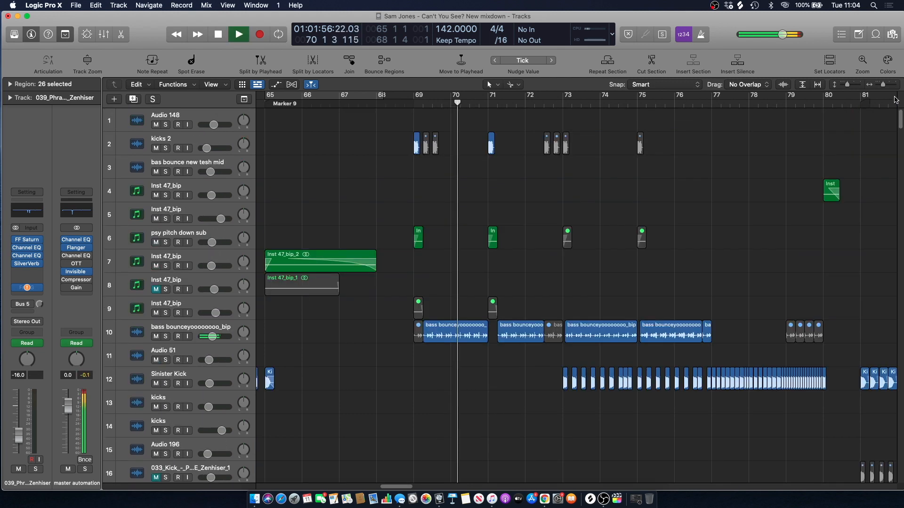
left_click(473, 205)
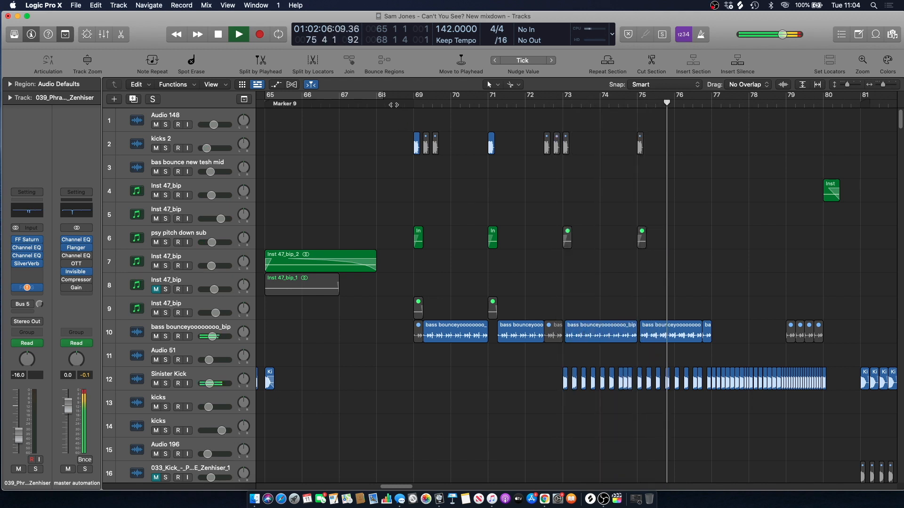
key("space")
key("space")
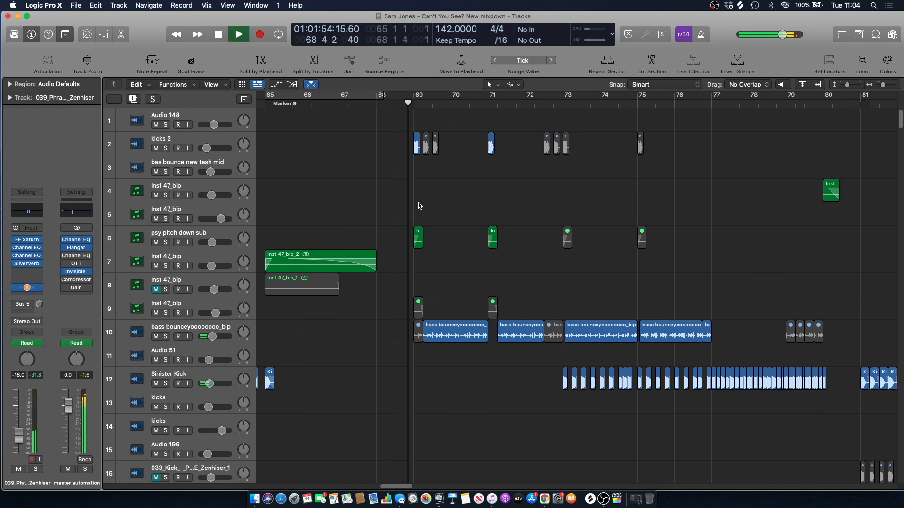
key("space")
Audition the psy pitch down sub in solo from bar 69, adding the kicks 2 track to the solo
left_click(168, 243)
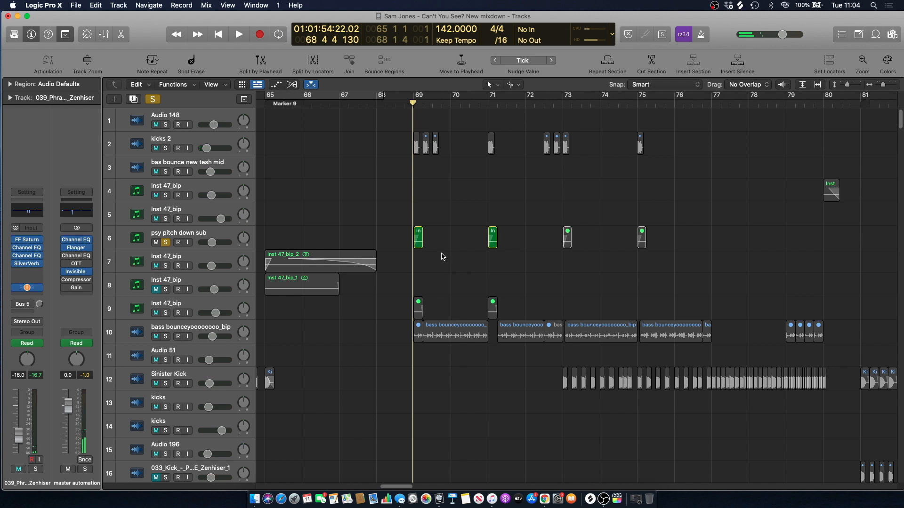
key("space")
key("space")
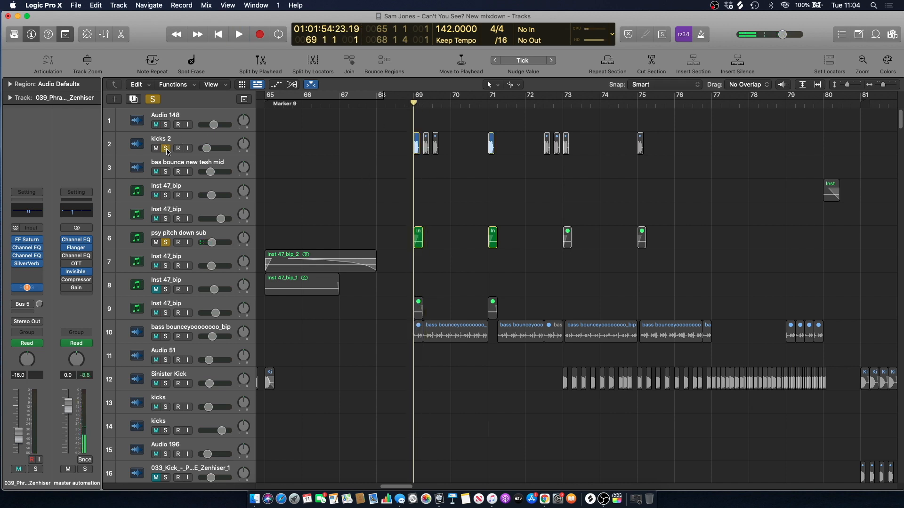
key("space")
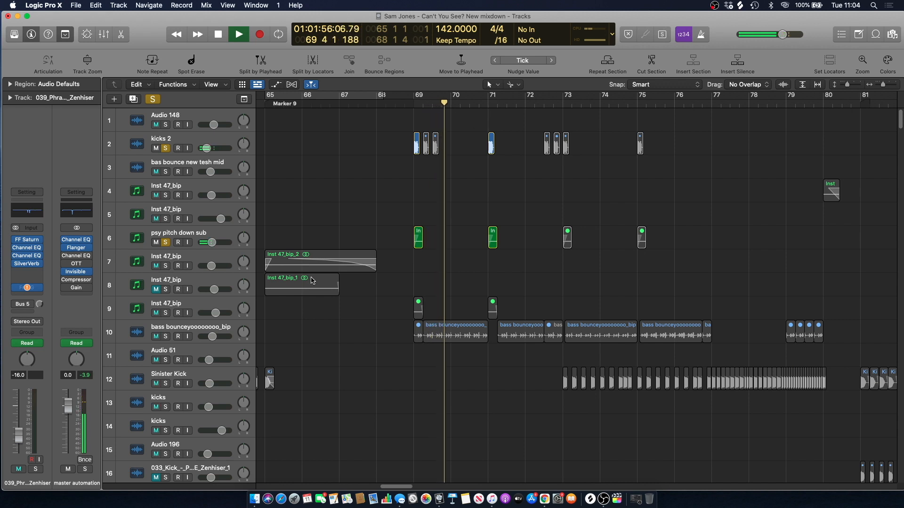
key("space")
Add bass bounce track 10 to the solo, set a cycle range from bar 69 to bar 77, and play the soloed tracks together
left_click(166, 337)
left_click(183, 326)
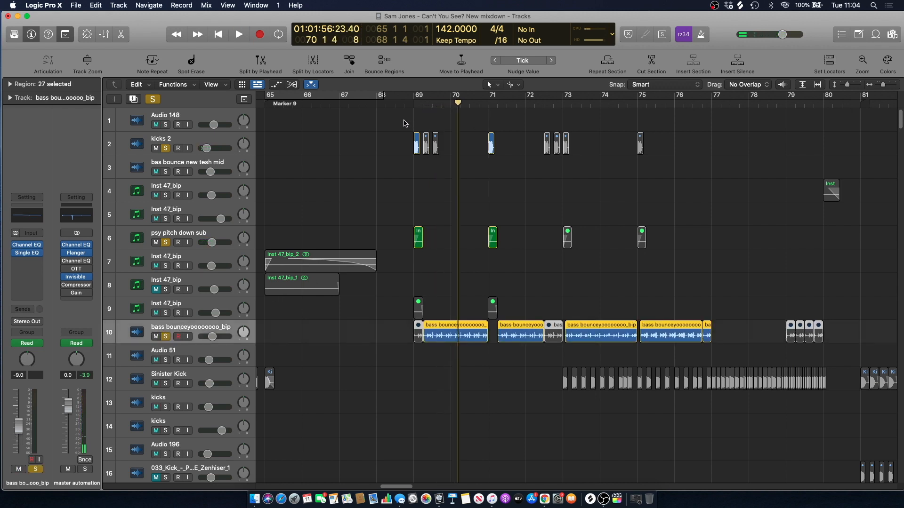
left_click_drag(413, 101, 712, 127)
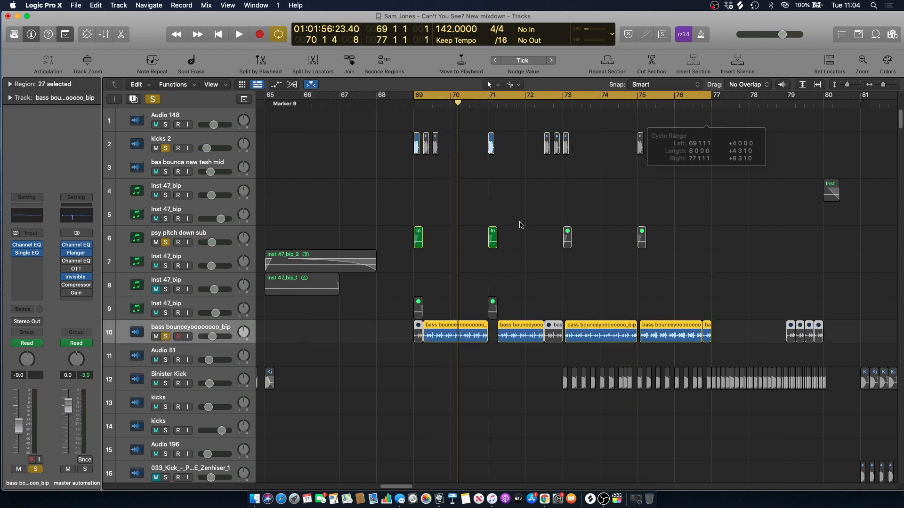
left_click(357, 215)
key("space")
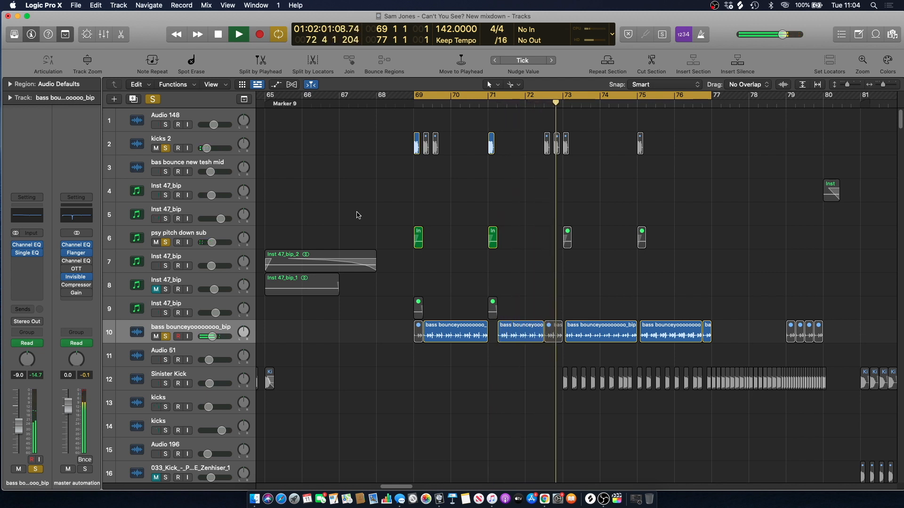
Show the track automation to review track 10's Frequency curve, clear the solos, stop playback and hide the automation
key("a")
left_click(165, 340)
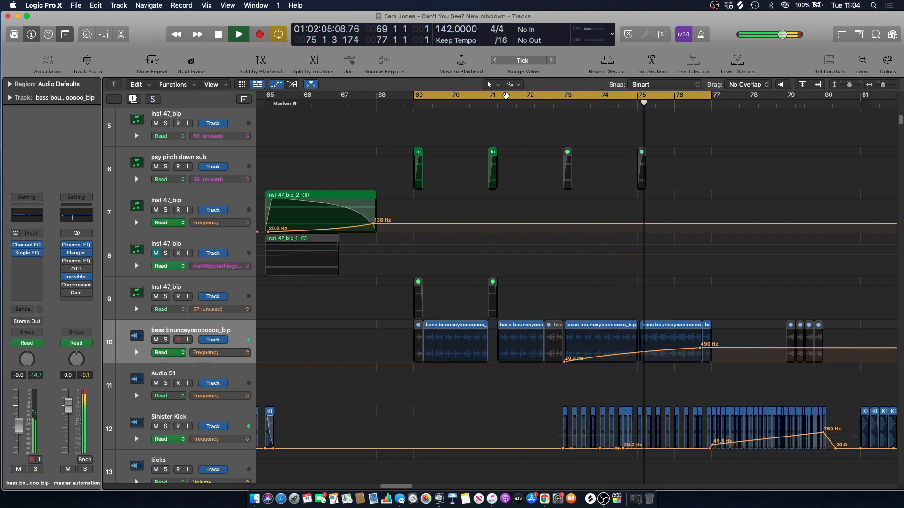
key("space")
key("a")
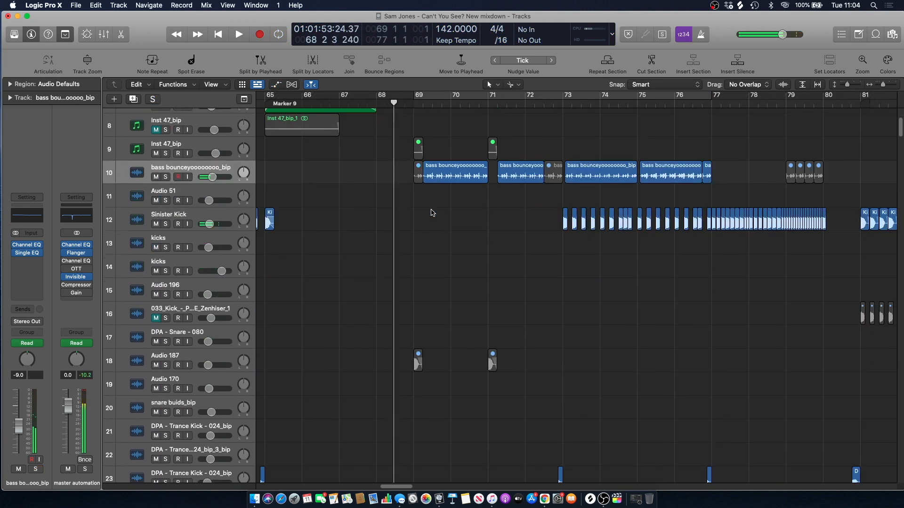
Play the full mix from bar 68 through bar 69 while reviewing the kick, sub and bass tracks
key("space")
scroll(432, 212, "down", 3)
scroll(432, 218, "up", 10)
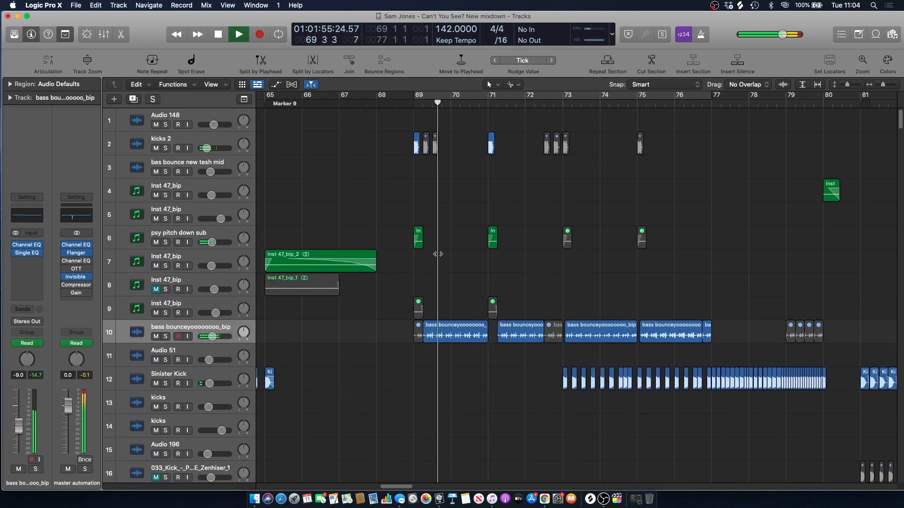
left_click_drag(398, 488, 403, 488)
key("space")
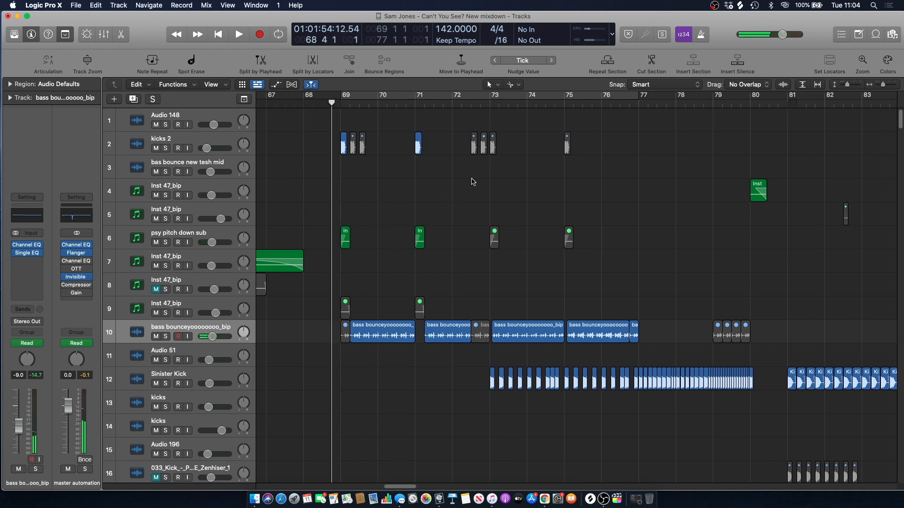
Play the full mix from bar 68 to bar 76 while reviewing the loop layers down to the fill tracks around Audio 193
key("space")
scroll(466, 200, "down", 15)
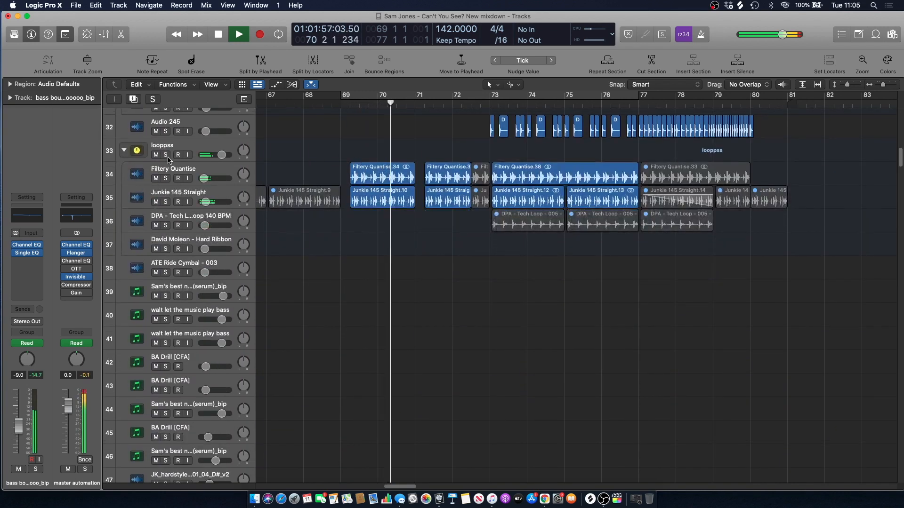
scroll(489, 173, "up", 1)
scroll(489, 172, "up", 15)
scroll(486, 192, "down", 20)
scroll(487, 192, "down", 20)
scroll(486, 192, "down", 10)
key("space")
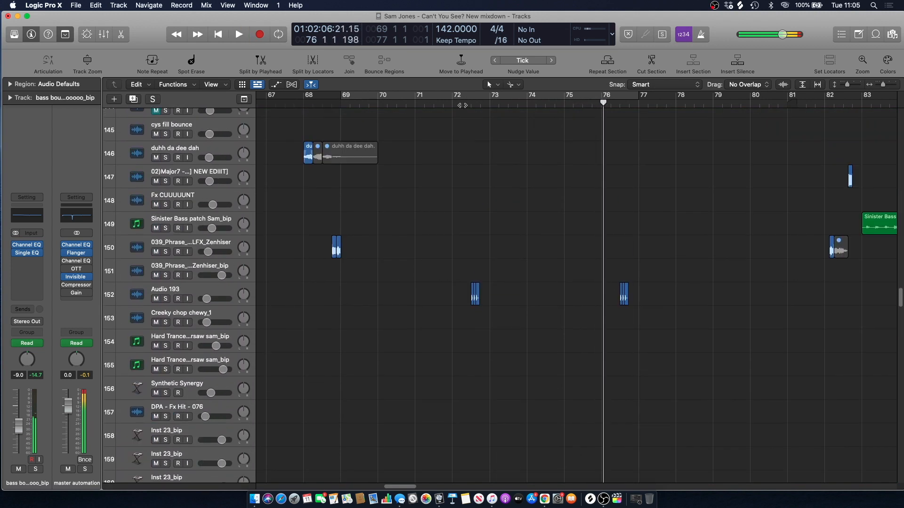
Audition the Audio 193 fill on track 152 in solo from bar 72
left_click(192, 295)
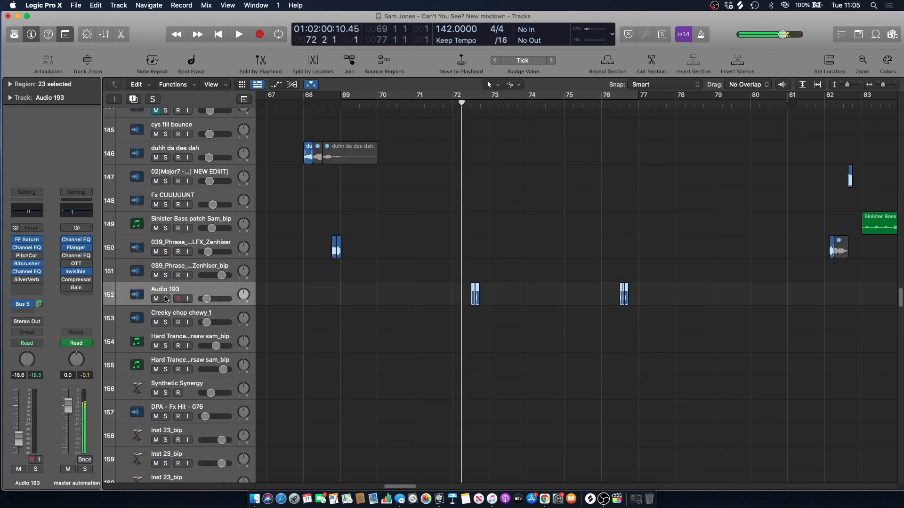
left_click(166, 298)
key("space")
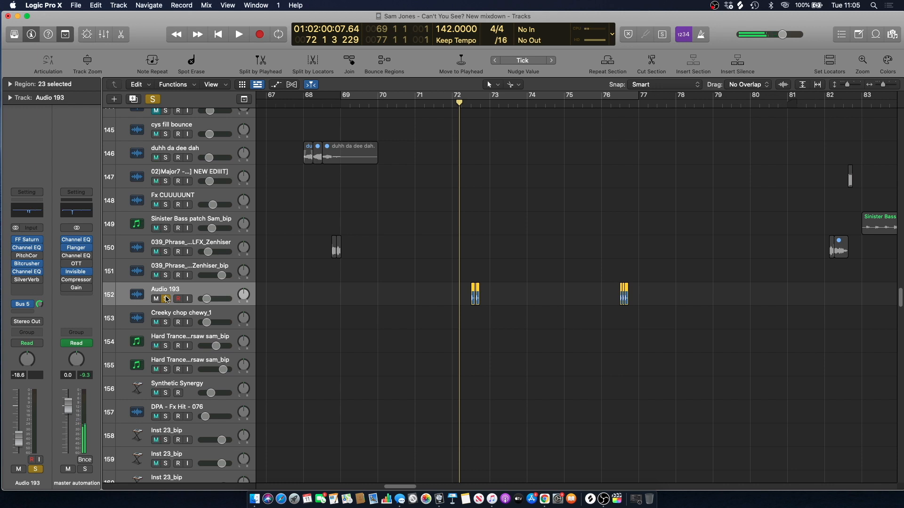
key("space")
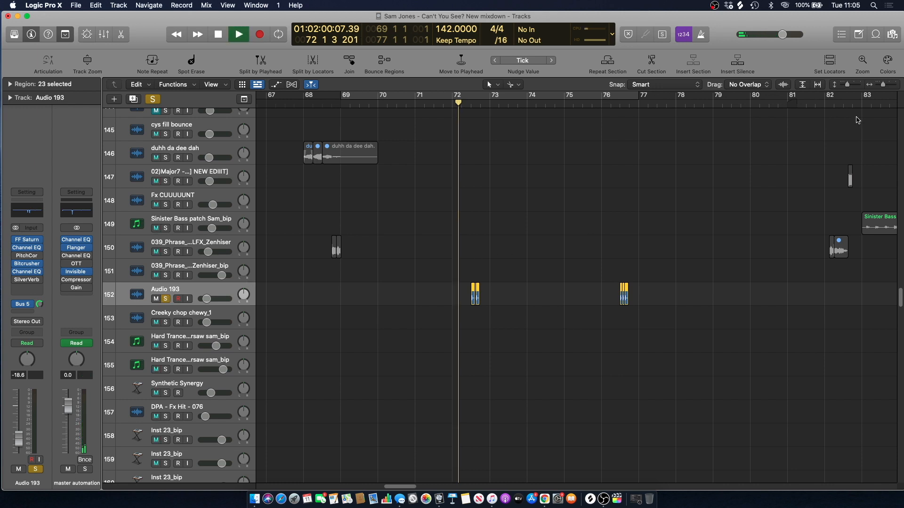
key("space")
mouse_move(883, 89)
left_mouse_down()
mouse_move(894, 90)
mouse_move(881, 95)
left_mouse_up()
left_click(465, 103)
key("space")
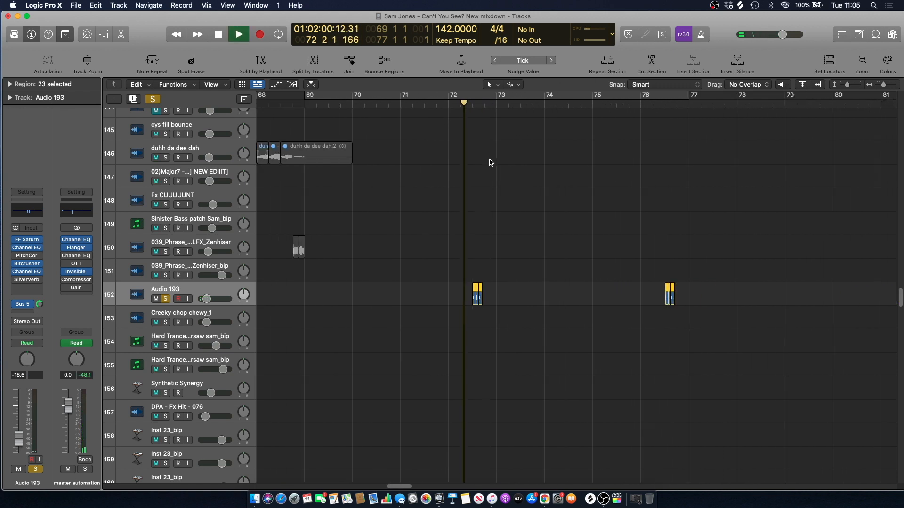
Clear the Audio 193 solo, hear the fill in the full mix through bar 74, and stop playback
left_click(167, 299)
left_click(433, 212)
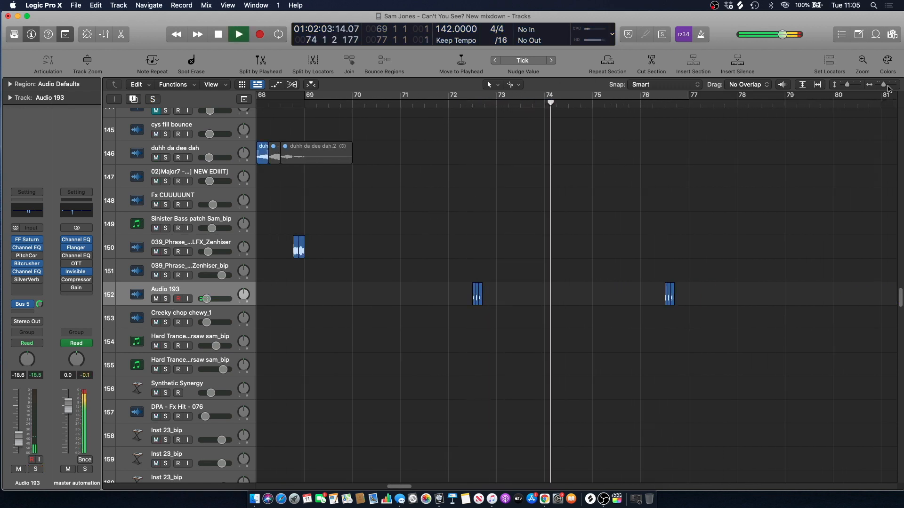
key("super+Left")
key("space")
scroll(887, 212, "up", 20)
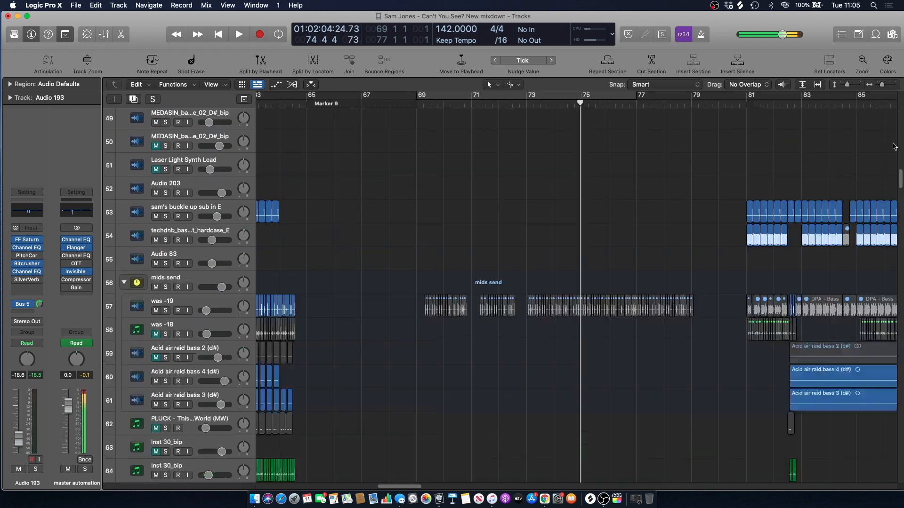
Place the playhead at bar 72 and review the whole track list, returning to the first tracks
left_click(507, 104)
key("space")
key("space")
left_click_drag(901, 120, 846, 68)
left_click_drag(900, 115, 897, 367)
left_click_drag(898, 403, 877, 104)
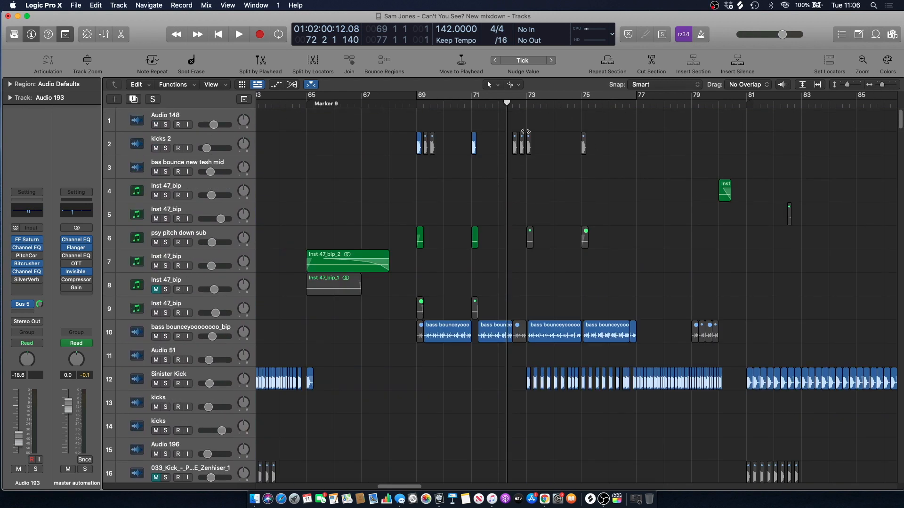
Play the full mix from bar 72 to bar 78 while reviewing the layers from the kicks down to Inst 2_bip track 200
key("space")
scroll(534, 121, "down", 15)
scroll(599, 183, "down", 20)
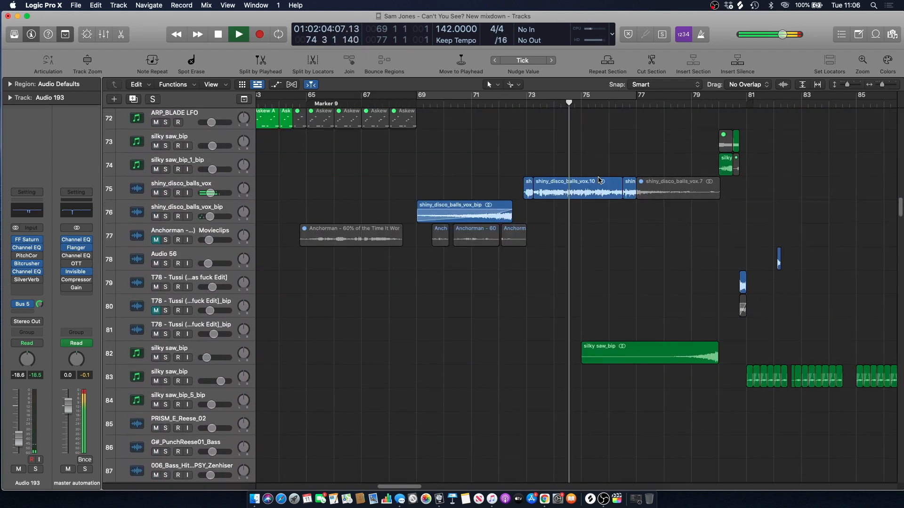
scroll(599, 181, "down", 20)
scroll(598, 182, "down", 20)
scroll(597, 177, "down", 7)
scroll(598, 212, "down", 11)
key("space")
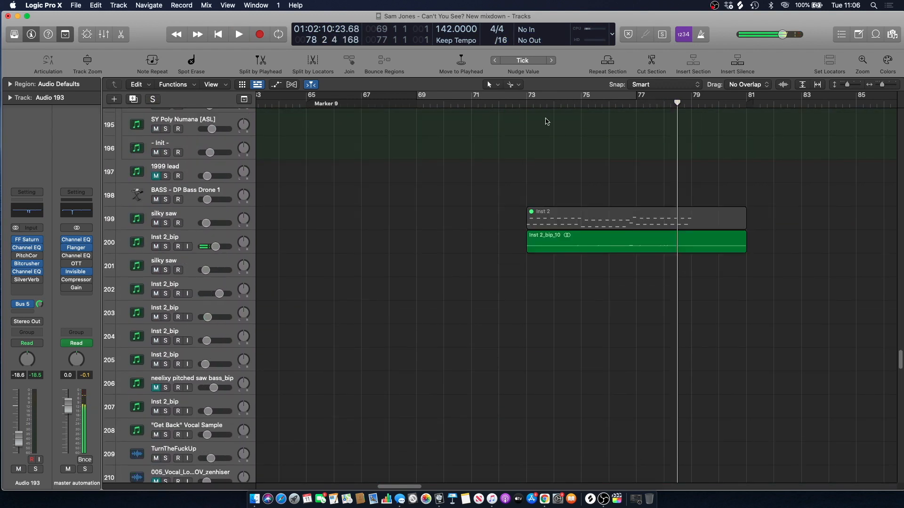
Audition the Inst 2_bip part on track 200 in solo from bar 73 to bar 76
key("space")
left_click(166, 247)
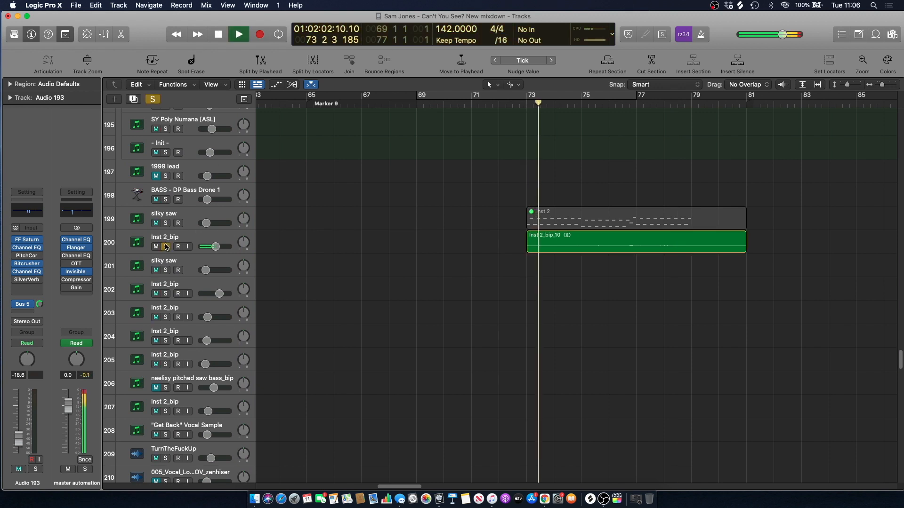
key("space")
left_click(170, 237)
left_click(518, 105)
left_click(505, 167)
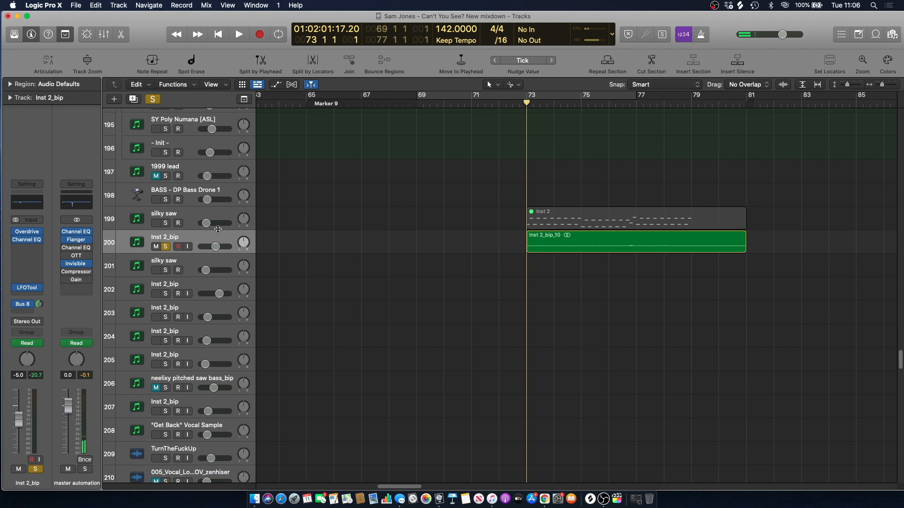
key("space")
left_click(204, 240)
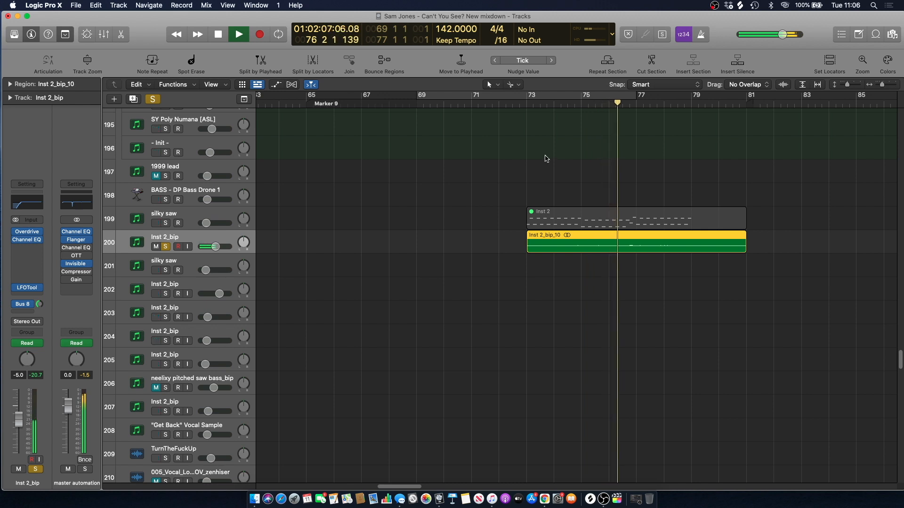
key("space")
Clear the Inst 2_bip solo and play the full mix from just before bar 73 to bar 77, reviewing layers up to the leads middle drop group
left_click(523, 106)
left_click(337, 138)
left_click(152, 98)
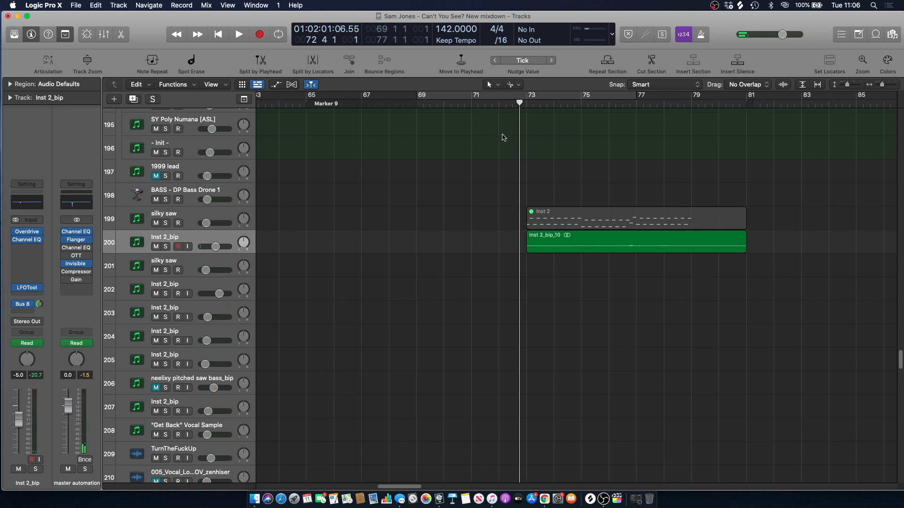
key("space")
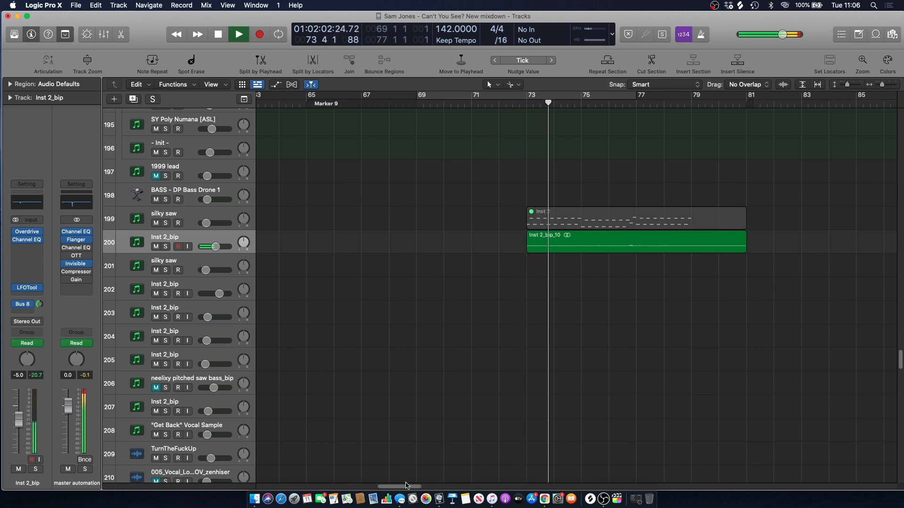
scroll(443, 306, "right", 5)
scroll(475, 198, "up", 5)
scroll(479, 188, "up", 20)
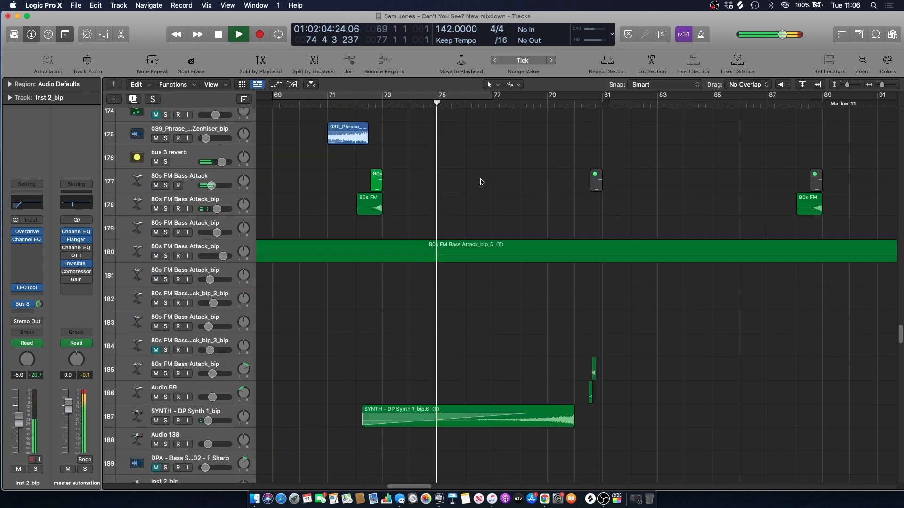
scroll(476, 207, "up", 10)
scroll(474, 205, "down", 10)
key("space")
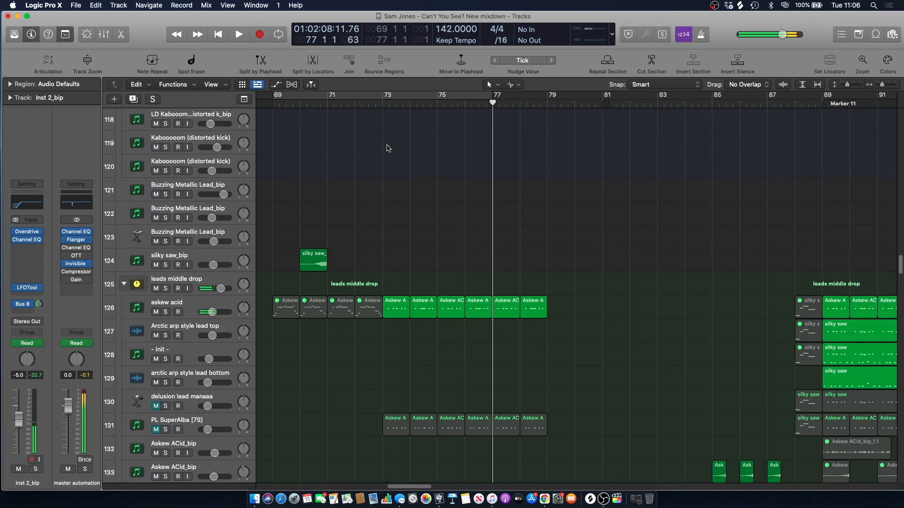
Audition the askew acid lead on track 126 in solo from bar 73 with its filter cutoff automation displayed
left_click(383, 105)
key("space")
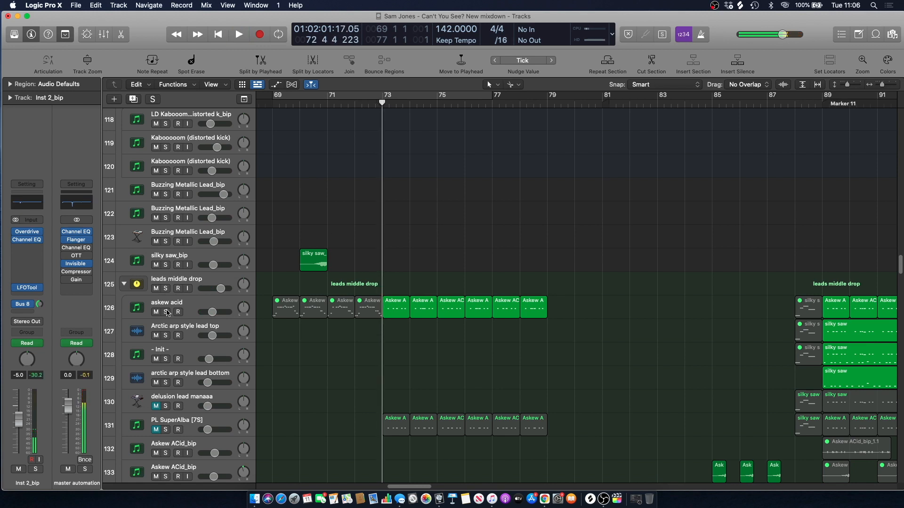
left_click(166, 312)
key("space")
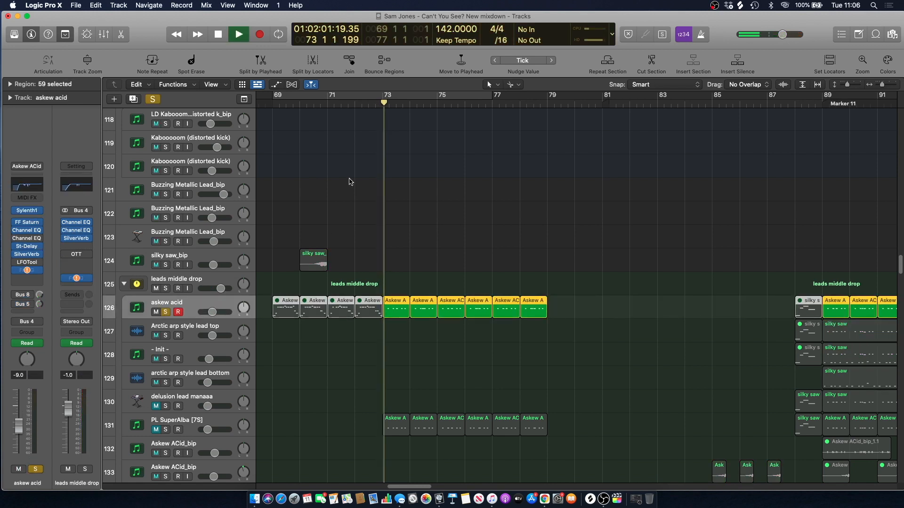
key("a")
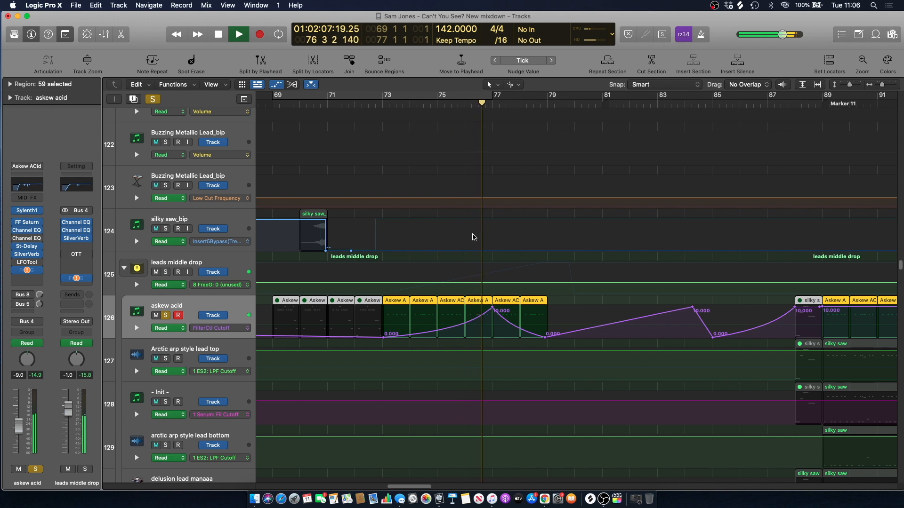
Clear the askew acid solo, hear the lead in the full mix through bar 80, hide the automation and stop playback
left_click(165, 315)
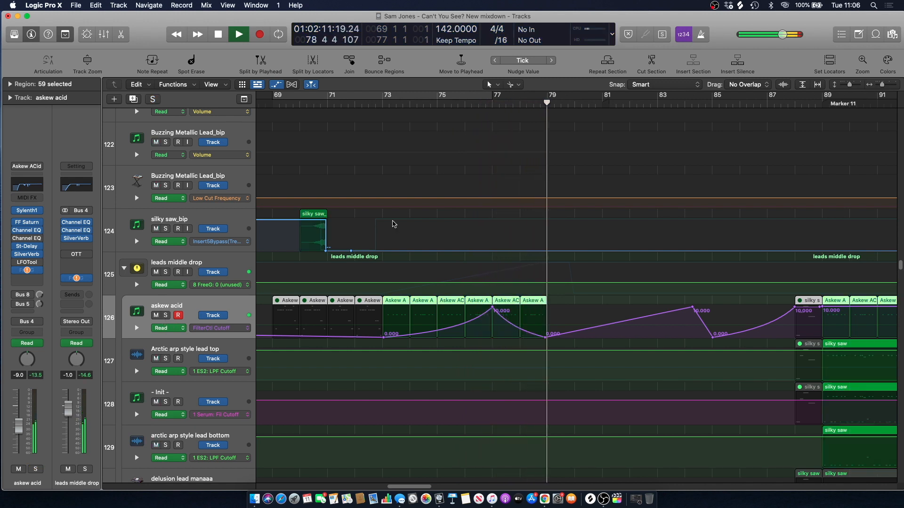
key("a")
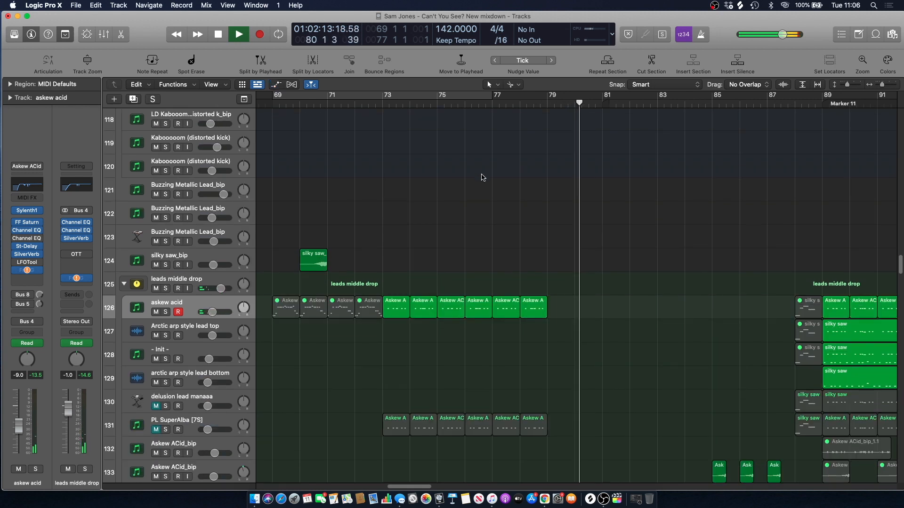
key("space")
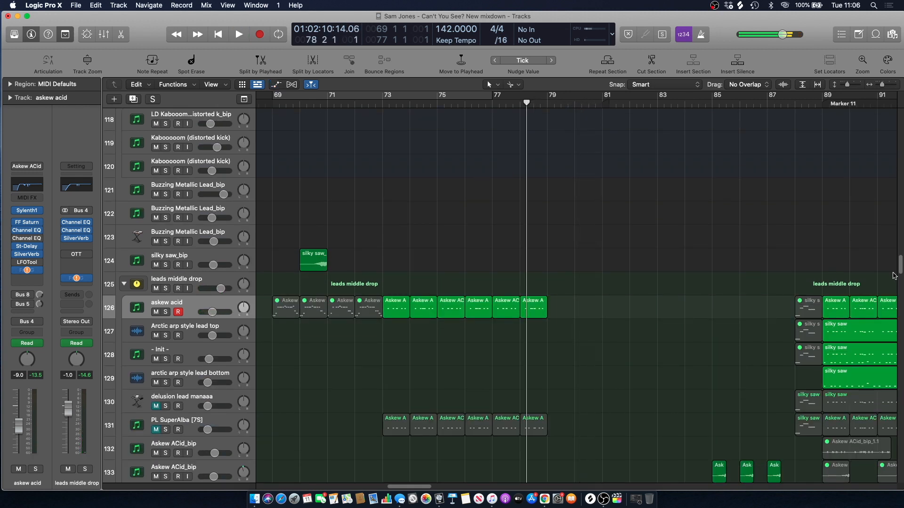
Place the playhead at bar 79, near the end of the SYNTH - DP Synth 1_bip region on track 187
left_click_drag(897, 270, 890, 348)
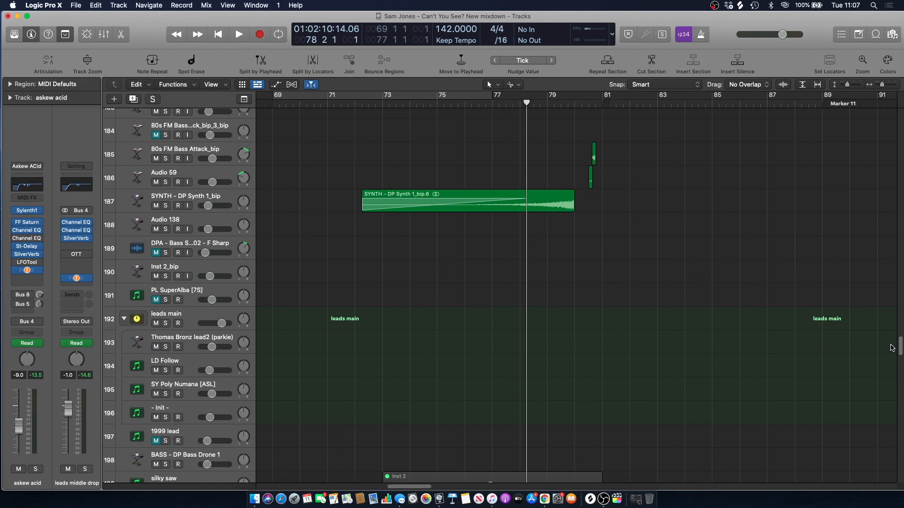
left_click(561, 105)
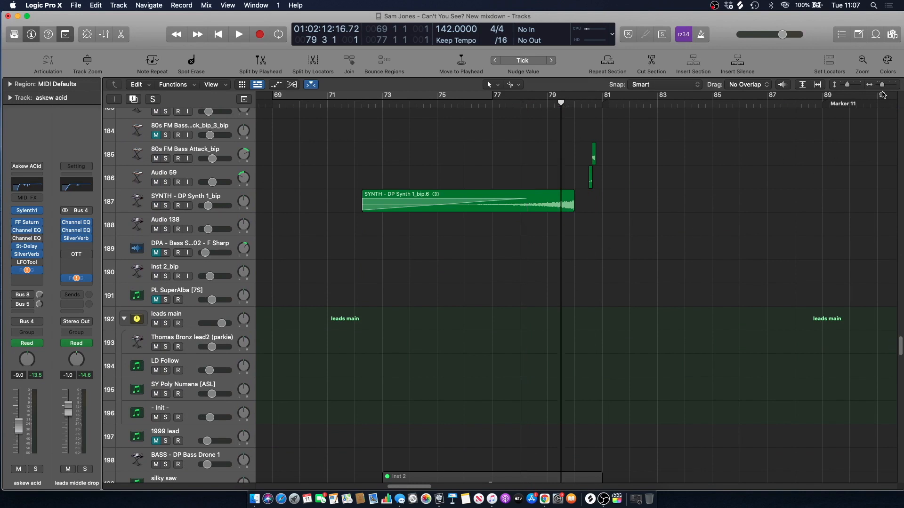
Play the arrangement from bar 79 to hear the end of the synth riser
key("space")
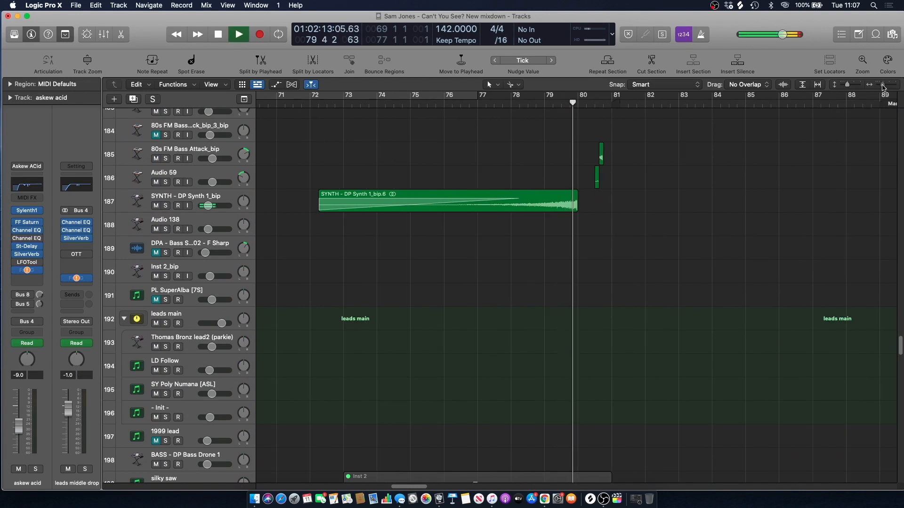
key("super+Right")
key("space")
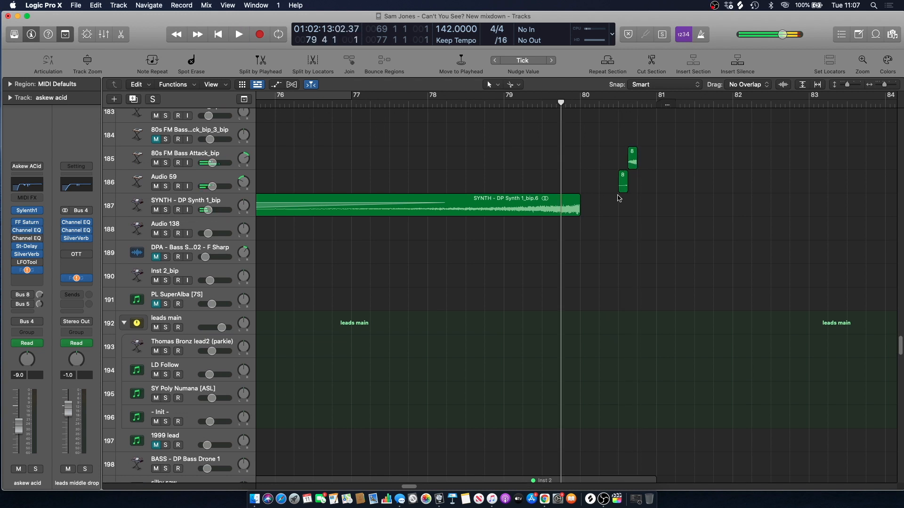
Set a cycle range covering bar 80, from 80 1 1 1 to 81 1 1 1
scroll(637, 279, "up", 10)
left_click_drag(894, 327, 896, 204)
scroll(414, 479, "down", 1)
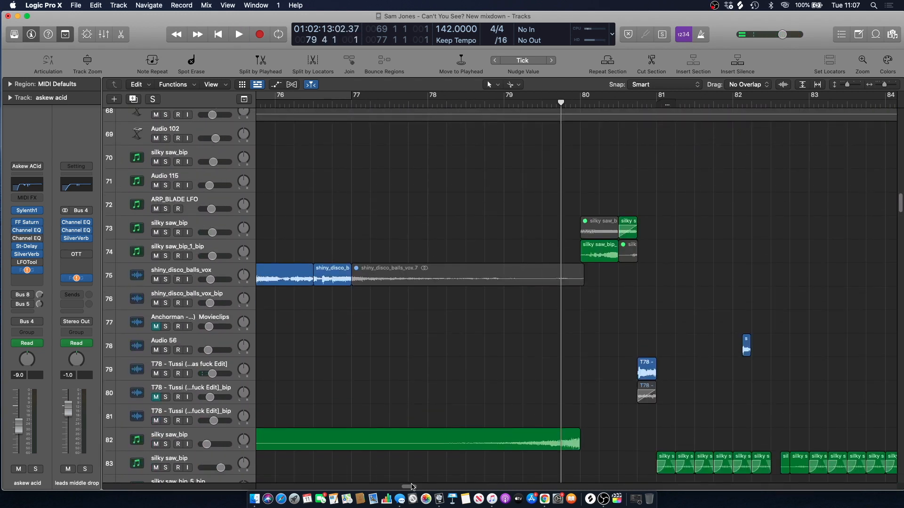
left_click_drag(411, 486, 414, 486)
left_click_drag(468, 94, 540, 95)
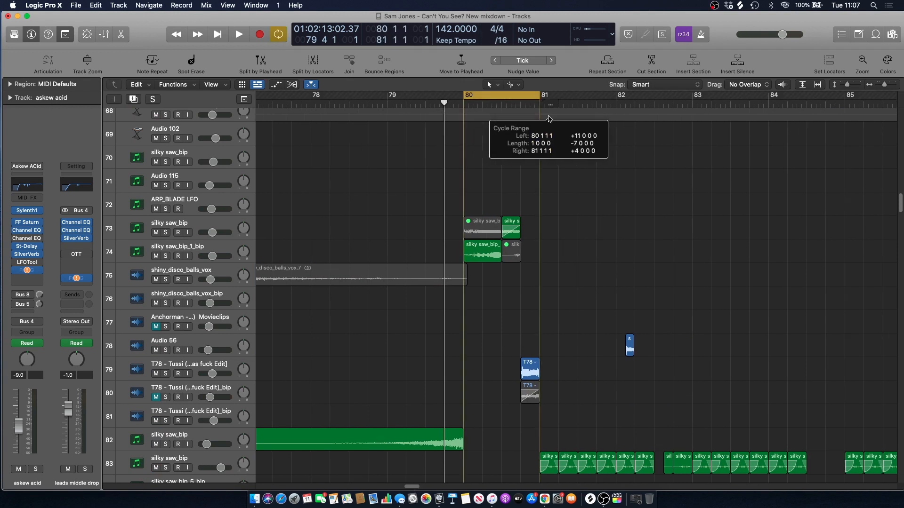
Audition silky saw_bip (track 73) and silky saw_bip_1_bip (track 74) soloed within the cycle range, then clear the solos
left_click(165, 255)
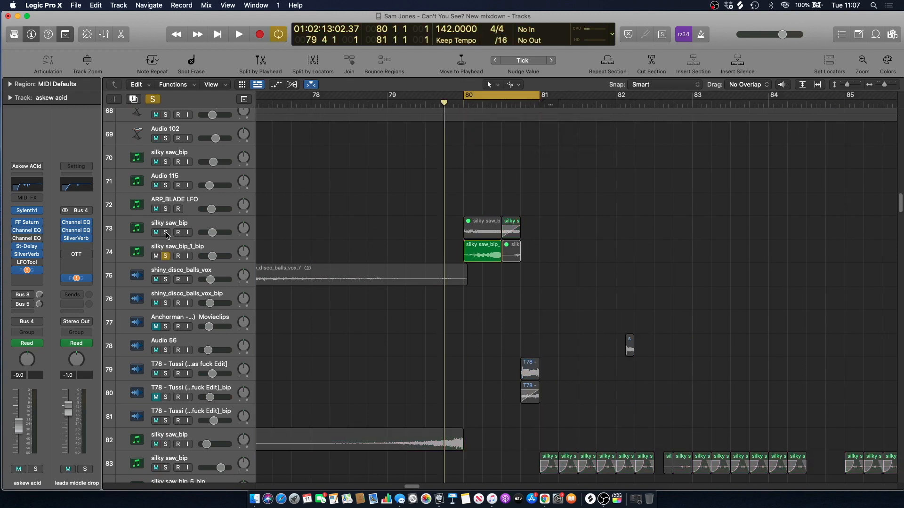
key("space")
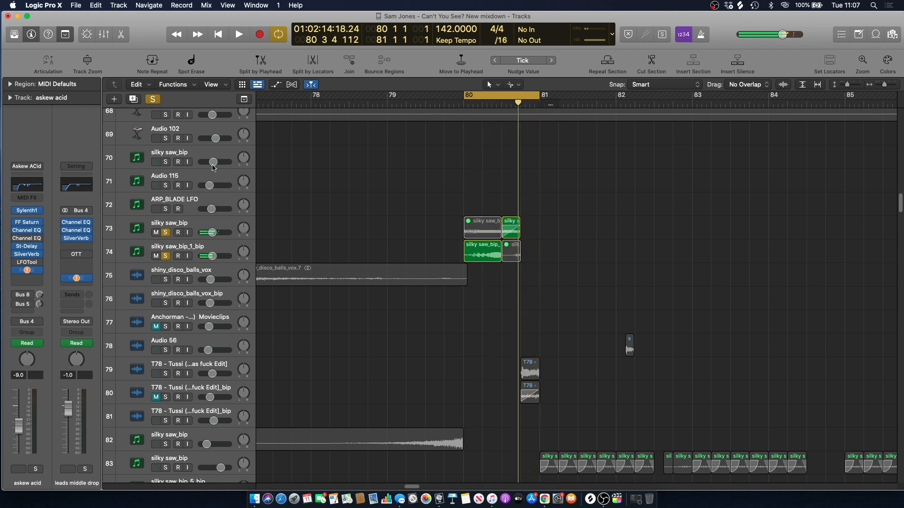
left_click(159, 99)
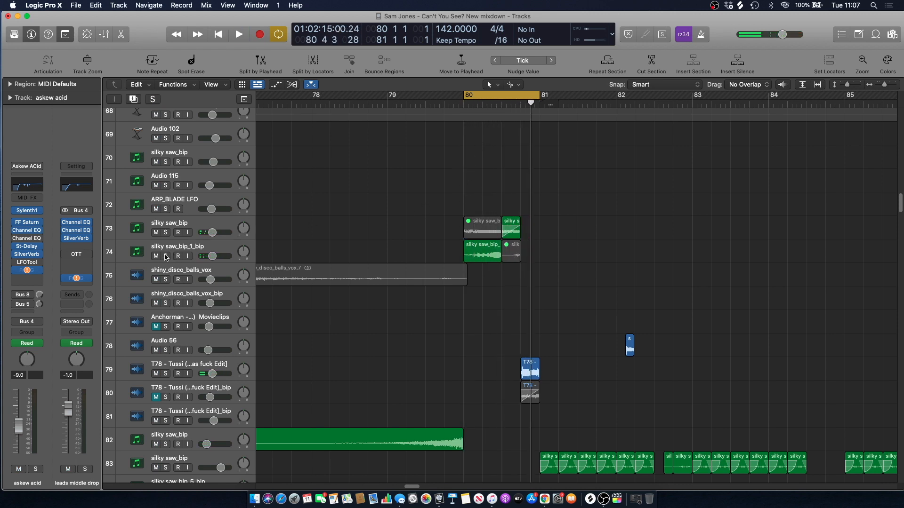
Audition the T78 - Tussi vocal region on track 79 in solo at the end of bar 80, then unsolo it
scroll(530, 286, "down", 5)
left_click_drag(884, 85, 888, 86)
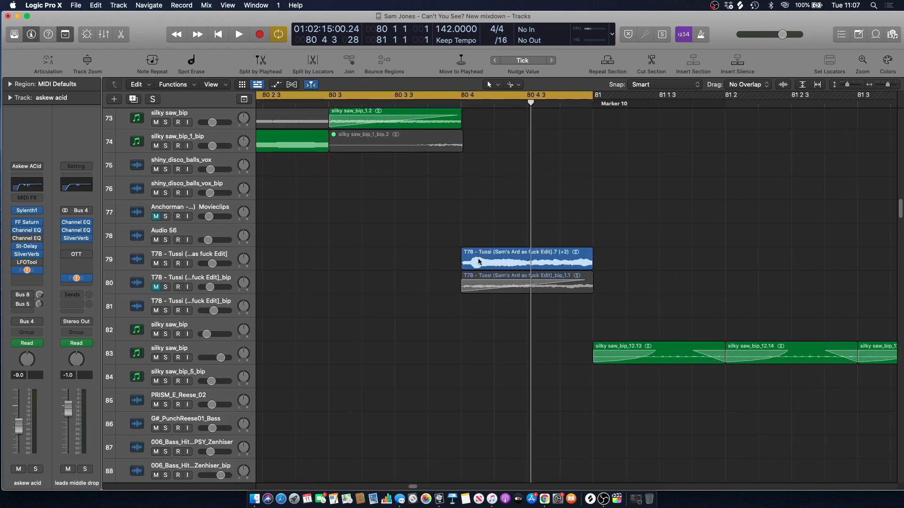
left_click(191, 250)
left_click(165, 263)
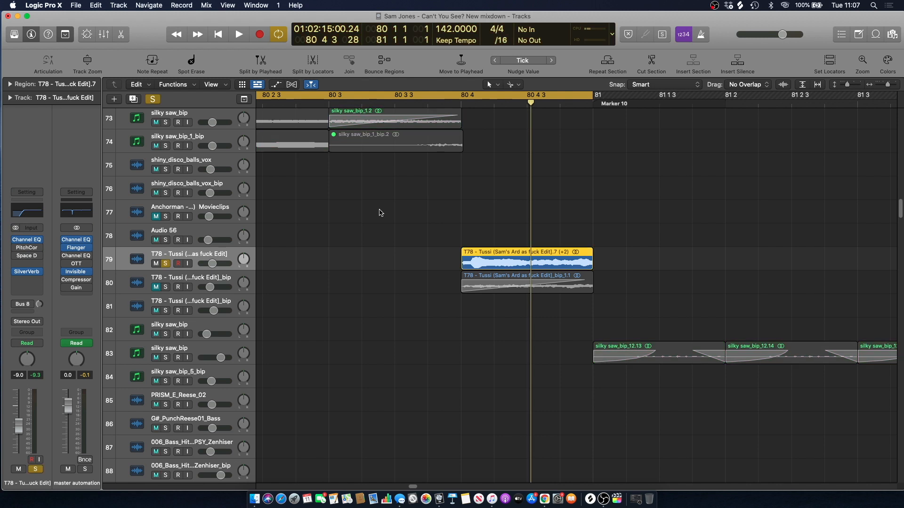
key("space")
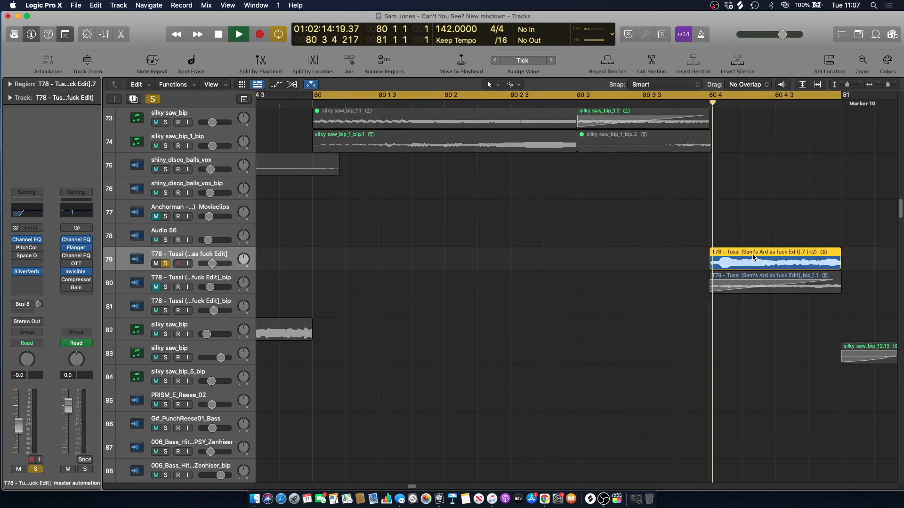
key("space")
left_click(165, 263)
left_click(767, 151)
Solo silky saw_bip_1_bip (track 74) and play its bar 80 regions
left_click_drag(888, 85, 884, 84)
scroll(369, 157, "up", 5)
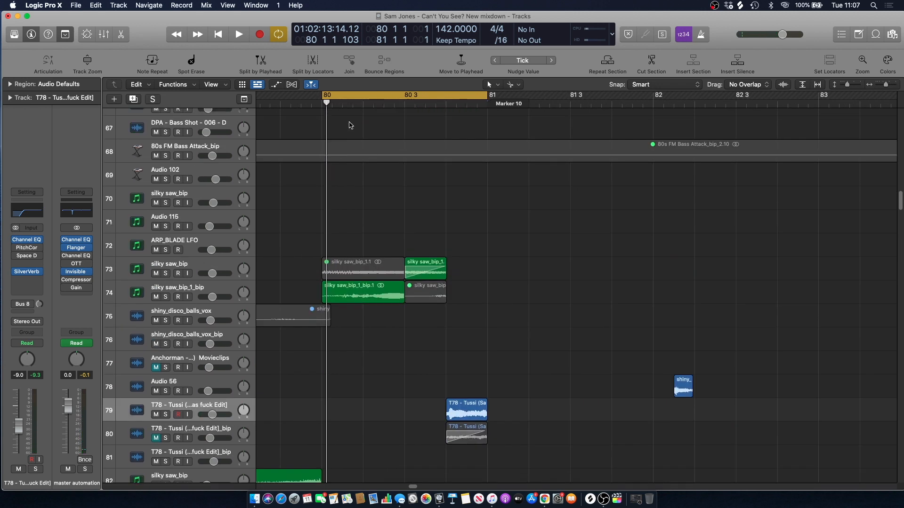
scroll(364, 169, "down", 3)
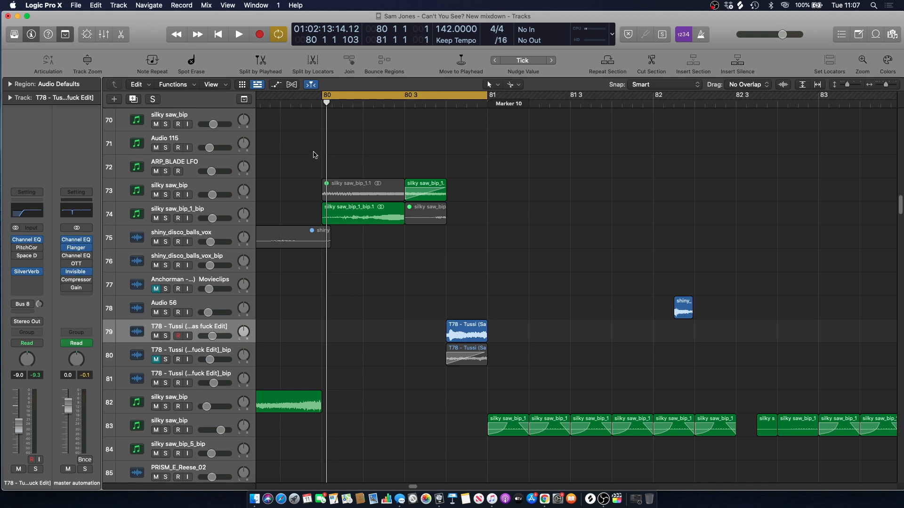
left_click(166, 218)
left_click(165, 194)
left_click(166, 194)
left_click(177, 210)
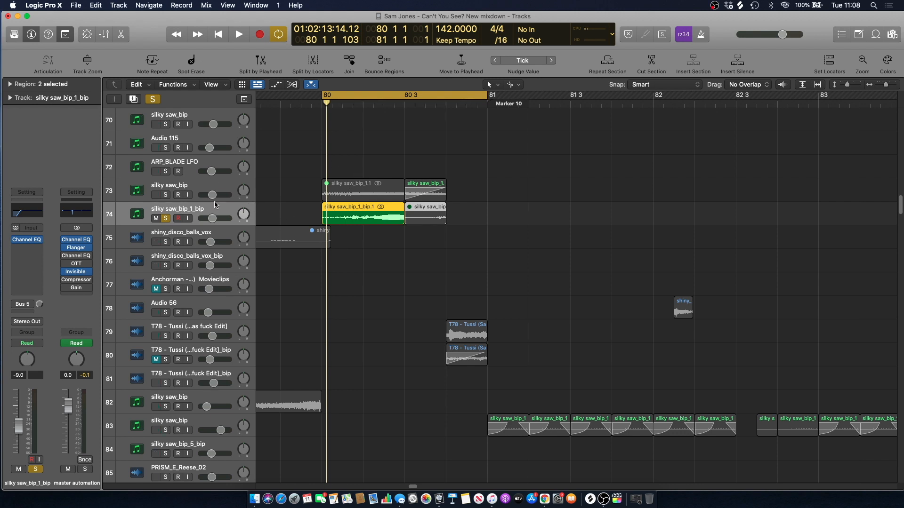
key("space")
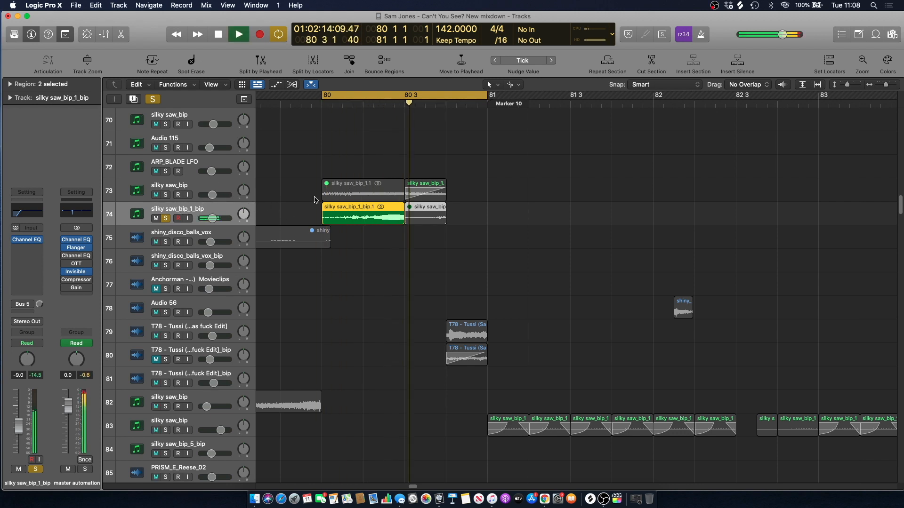
key("space")
Toggle solo on silky saw_bip (track 73) alongside the soloed silky saw_bip_1_bip to compare the two
left_click(166, 195)
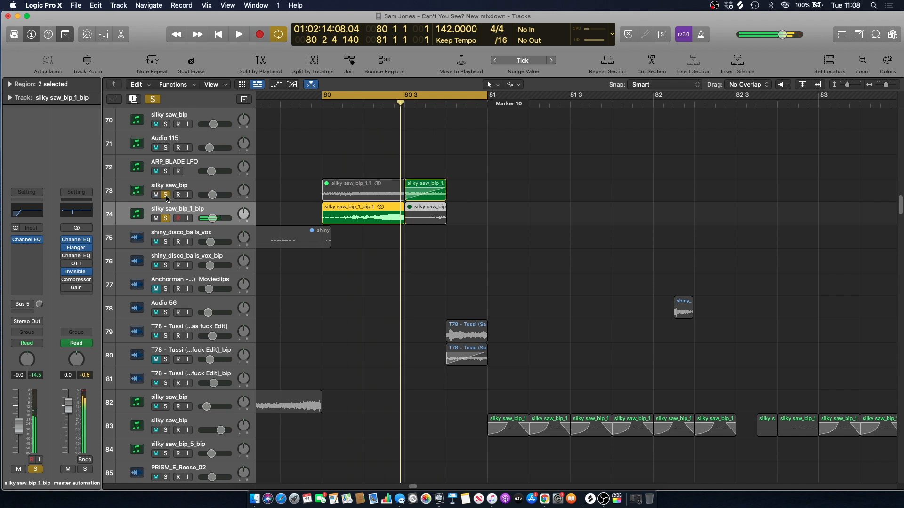
left_click(166, 194)
left_click(487, 201)
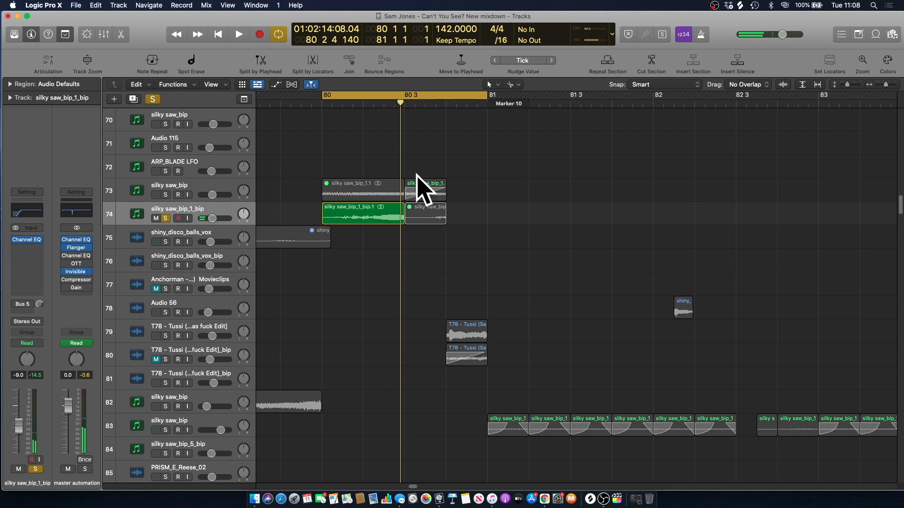
left_click(166, 195)
Audition 80s FM Bass Attack_bip (track 185) and Audio 59 (track 186) soloed in bar 80, then clear the solos
left_click_drag(901, 201, 897, 335)
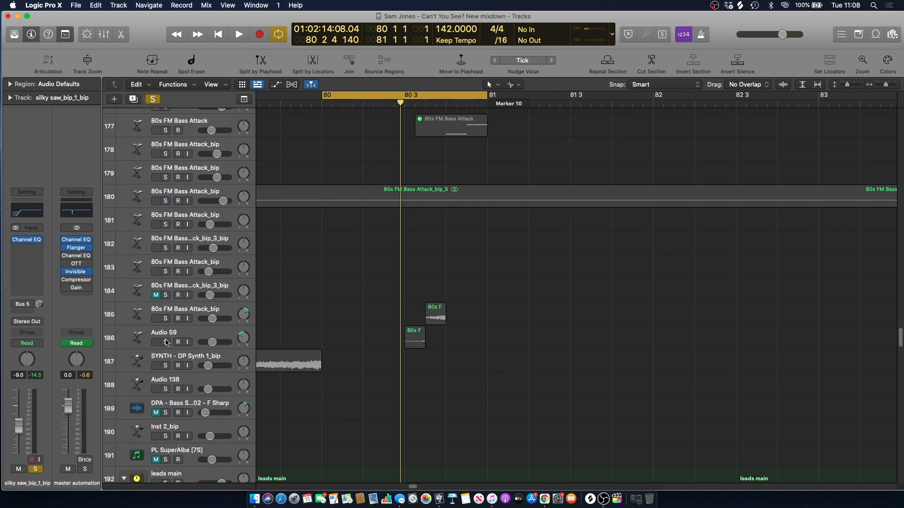
left_click(164, 314)
left_click(165, 318)
key("space")
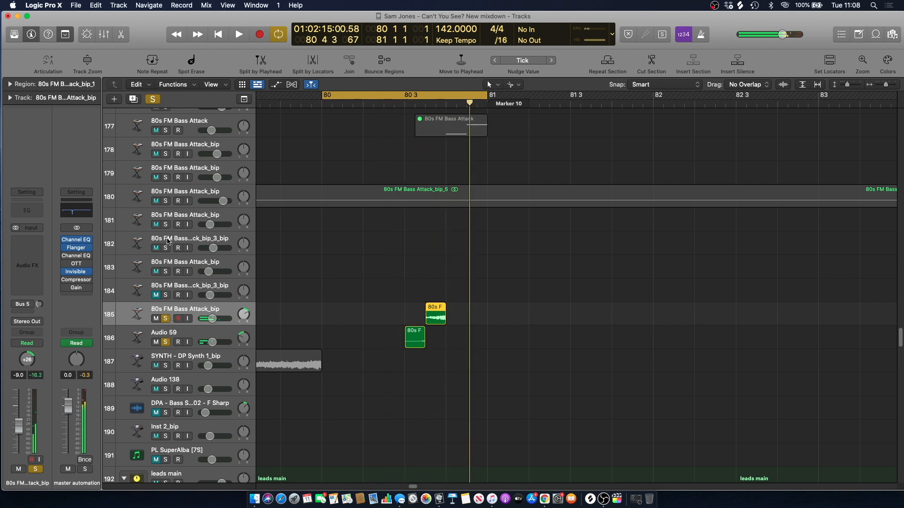
left_click(153, 98)
Turn off the cycle range and play the full mix from bar 79 through the bar 80 fill
left_click(420, 94)
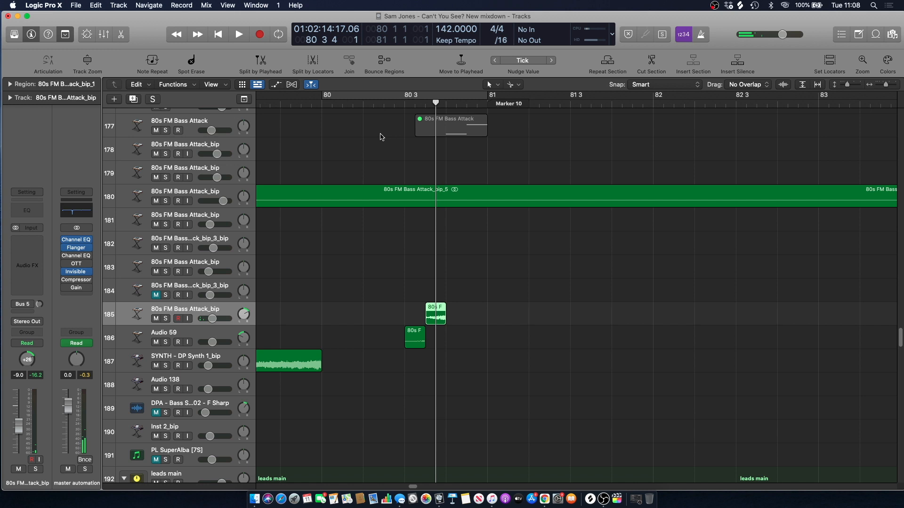
key("space")
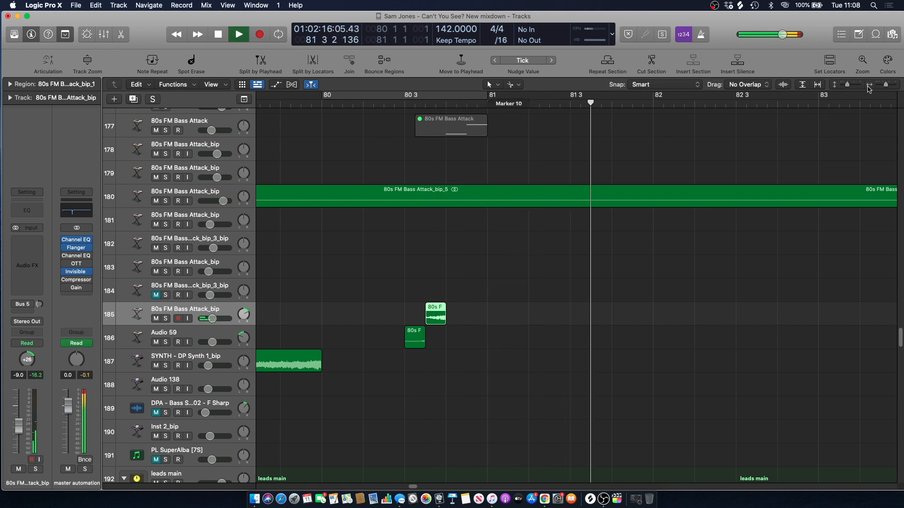
key("space")
key("super+Left")
key("super+Left")
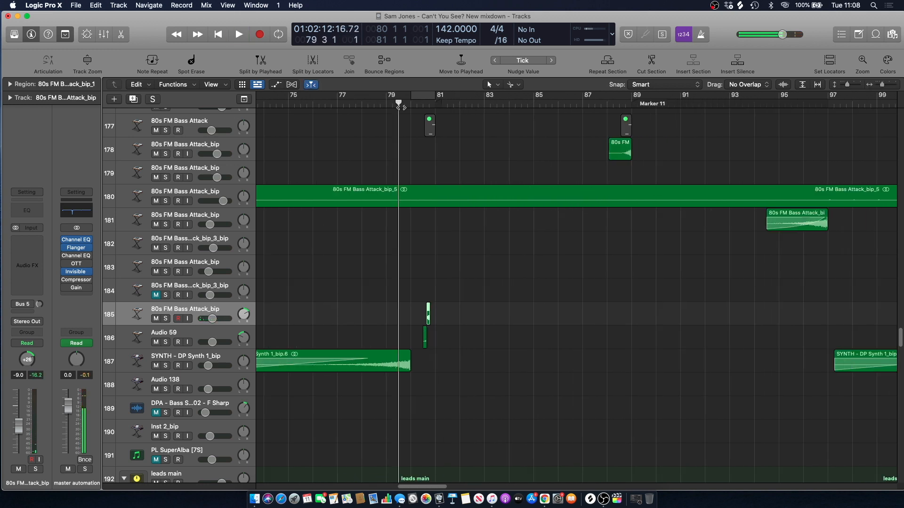
key("space")
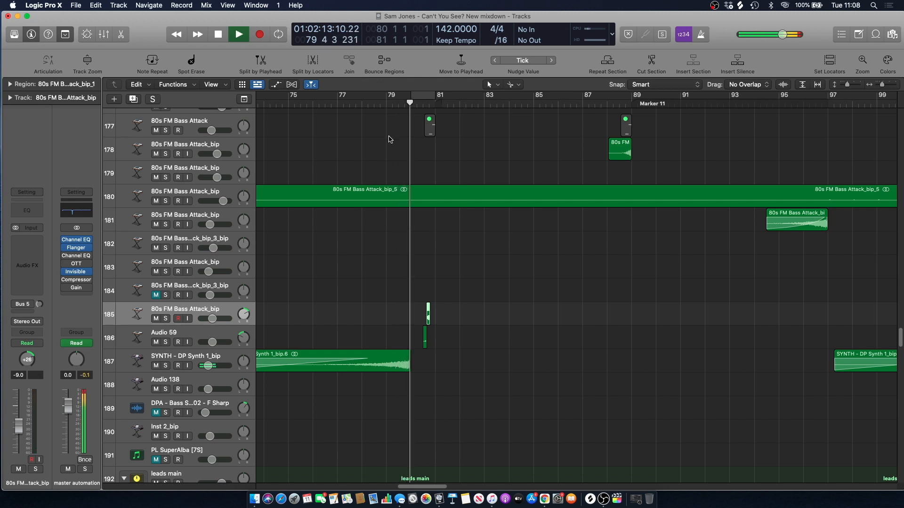
scroll(426, 490, "right", 3)
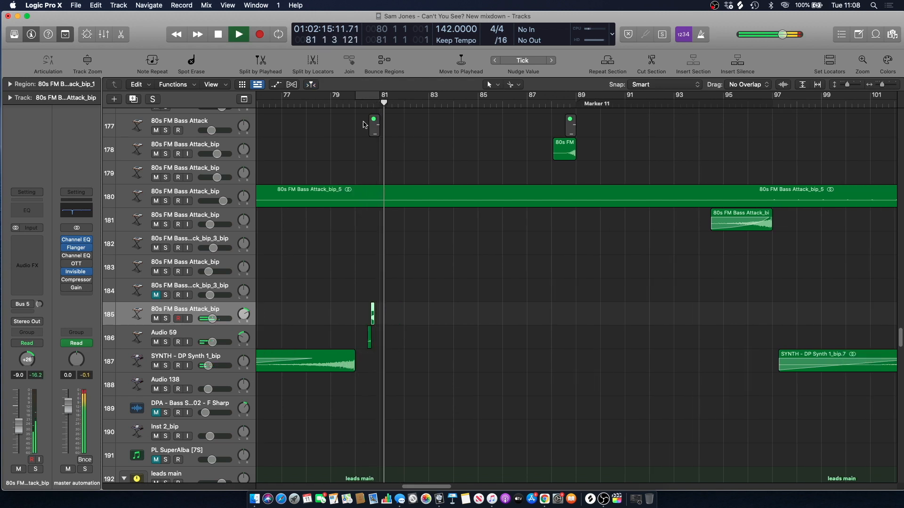
key("space")
Audition the Inst 47_bip region on track 4 at bar 80 in solo, then unsolo the track
left_click_drag(900, 341, 798, 71)
left_click(166, 195)
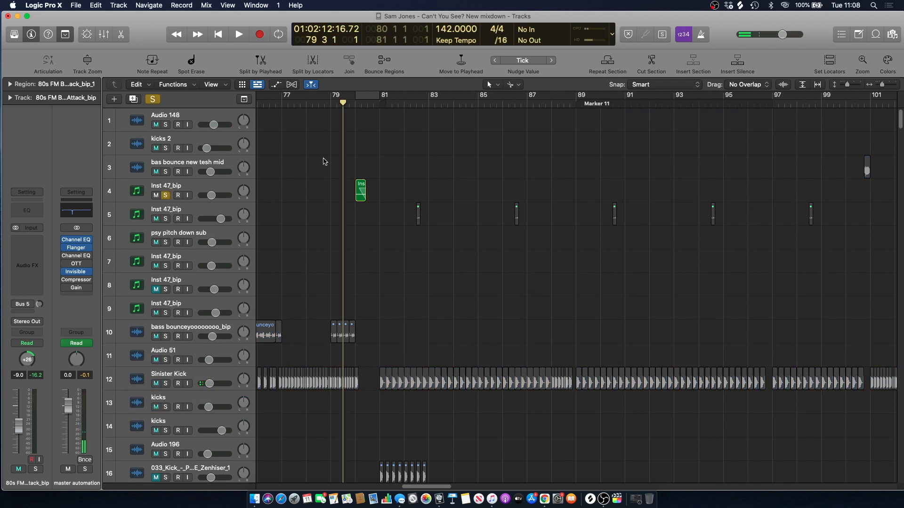
key("space")
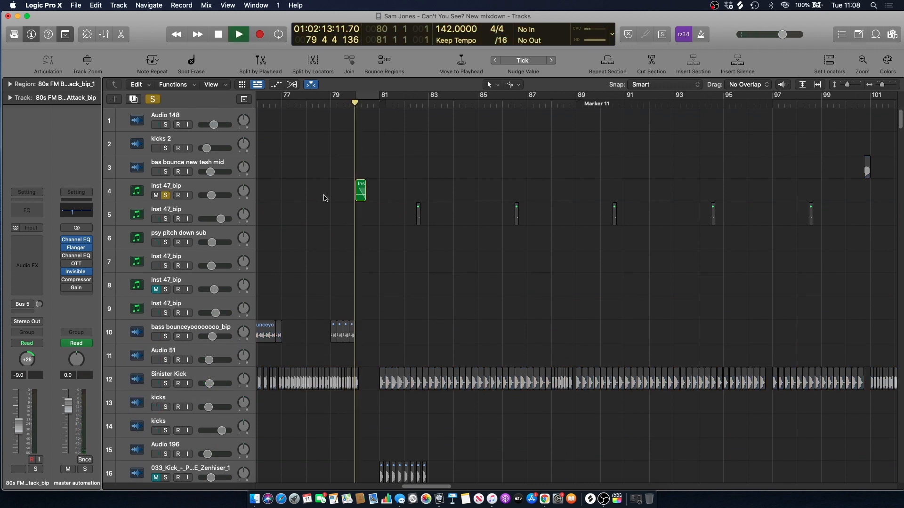
key("space")
left_click(168, 195)
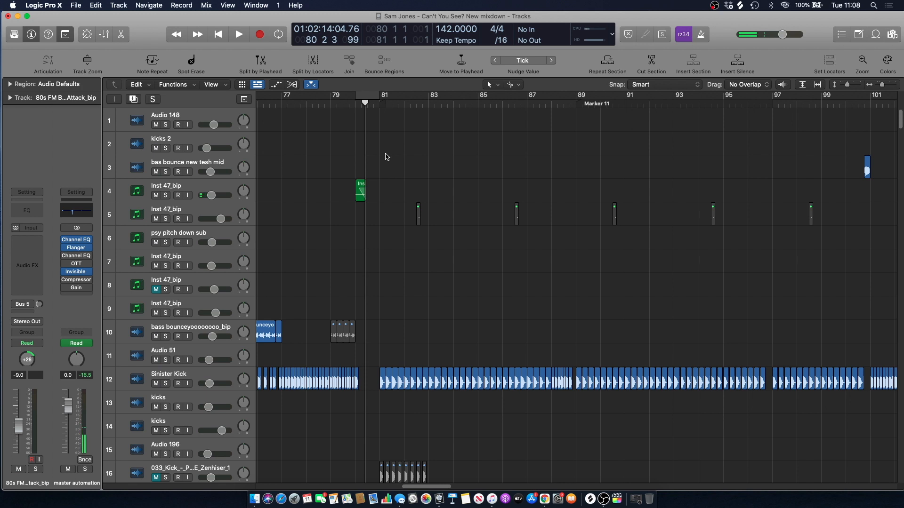
Solo DPA - Trance Kick - 024_bip (track 23) and play its region just before bar 81
scroll(387, 157, "down", 10)
scroll(388, 310, "down", 2)
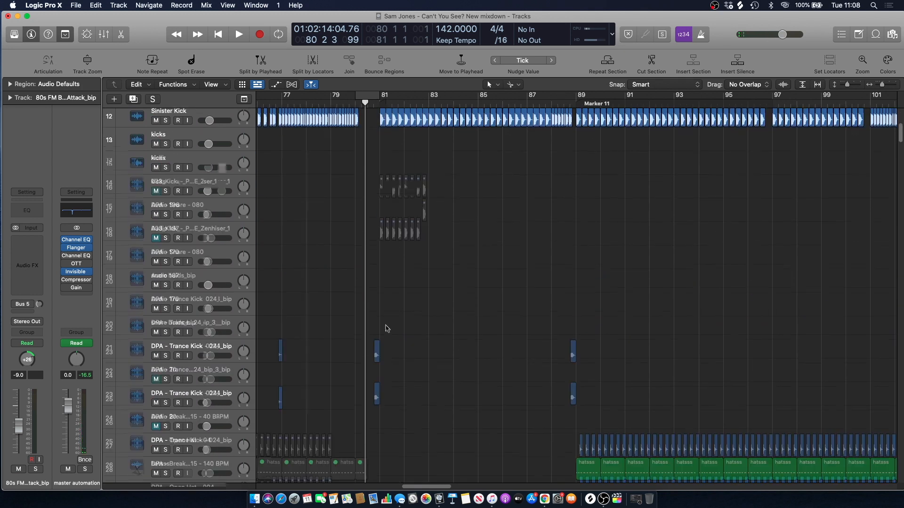
left_click(165, 355)
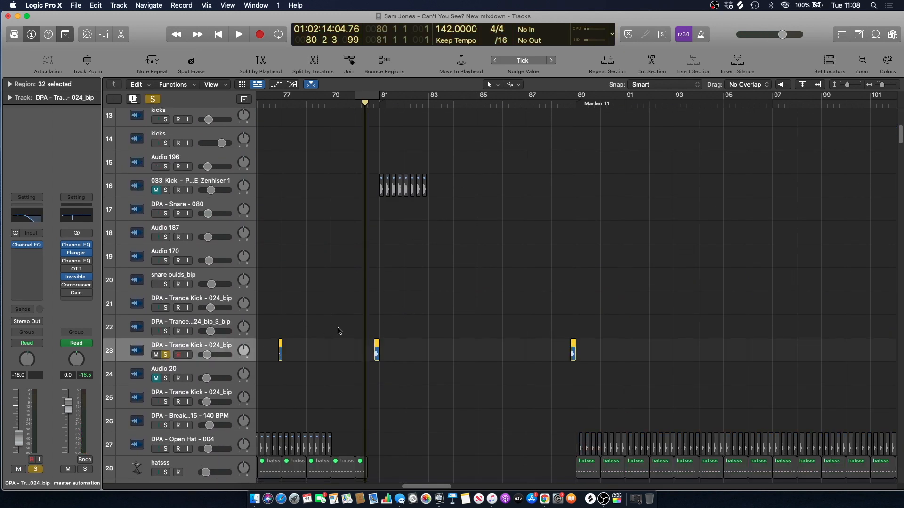
scroll(363, 228, "up", 8)
scroll(349, 272, "down", 7)
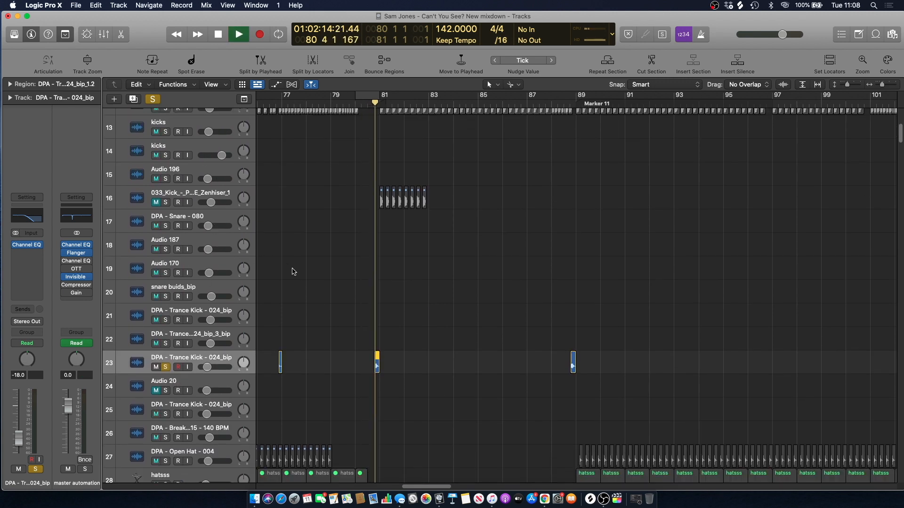
key("space")
Solo Sinister Kick as well, play both kicks from 80 3 1 into bar 81, then clear the solos
scroll(352, 159, "up", 5)
left_click(368, 100)
left_click(166, 226)
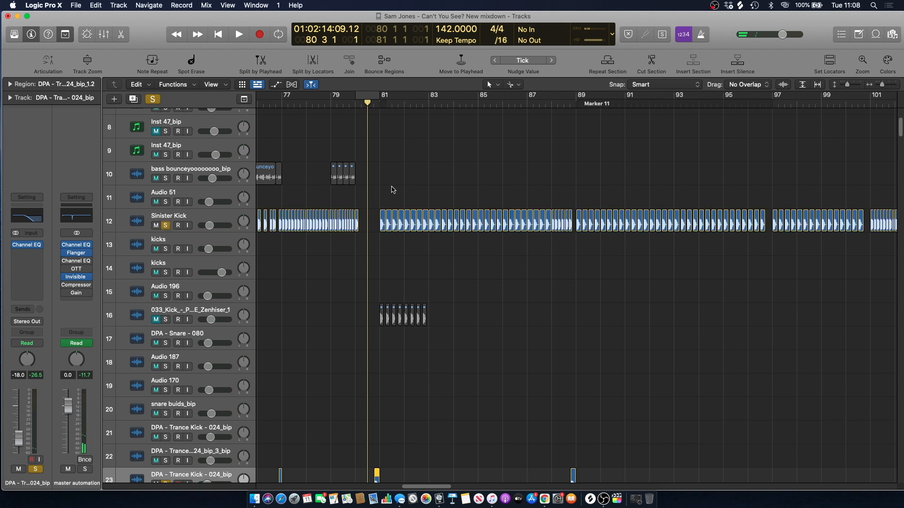
scroll(381, 186, "down", 5)
key("space")
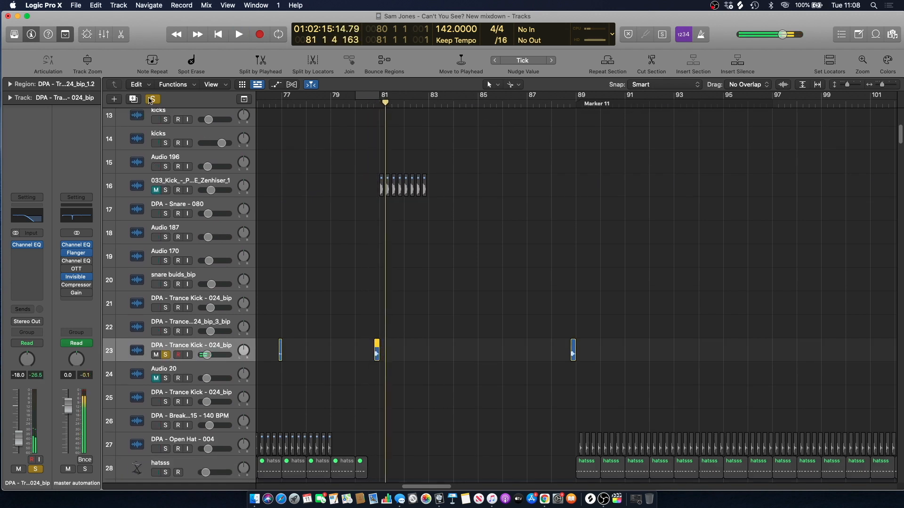
left_click(152, 99)
Mute DPA - Trance Kick - 024_bip (track 23) and play the full mix into bar 81 without it
key("space")
left_click(156, 354)
key("space")
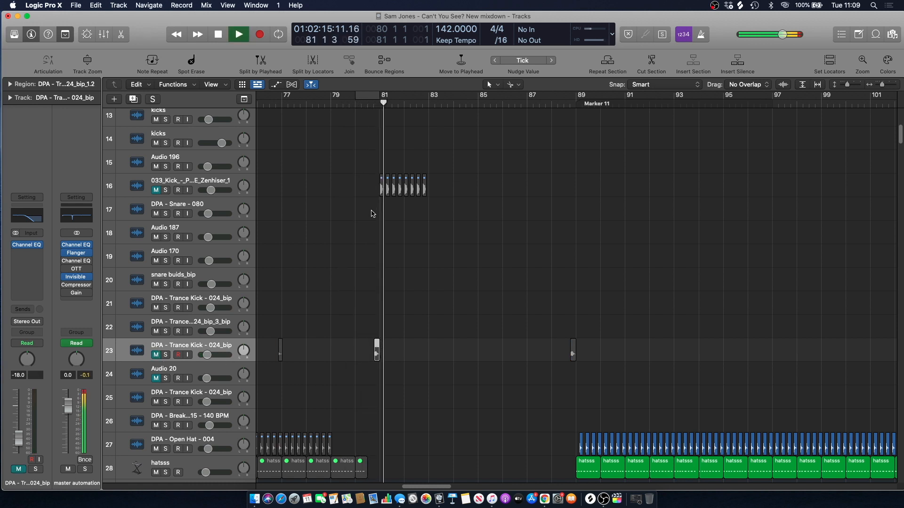
Unmute DPA - Trance Kick - 024_bip, replay the mix from bar 80, and save the project
left_click(354, 104)
left_click(157, 356)
key("space")
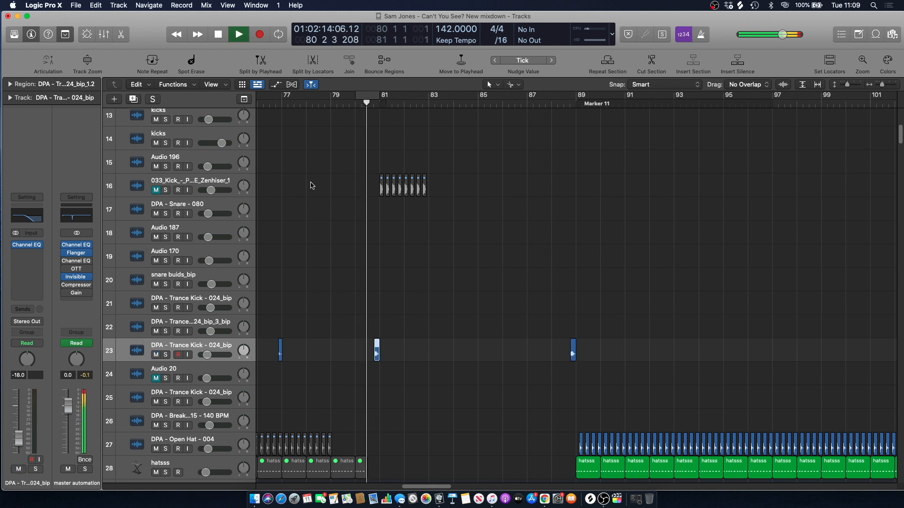
key("space")
left_click(357, 191)
key("super+s")
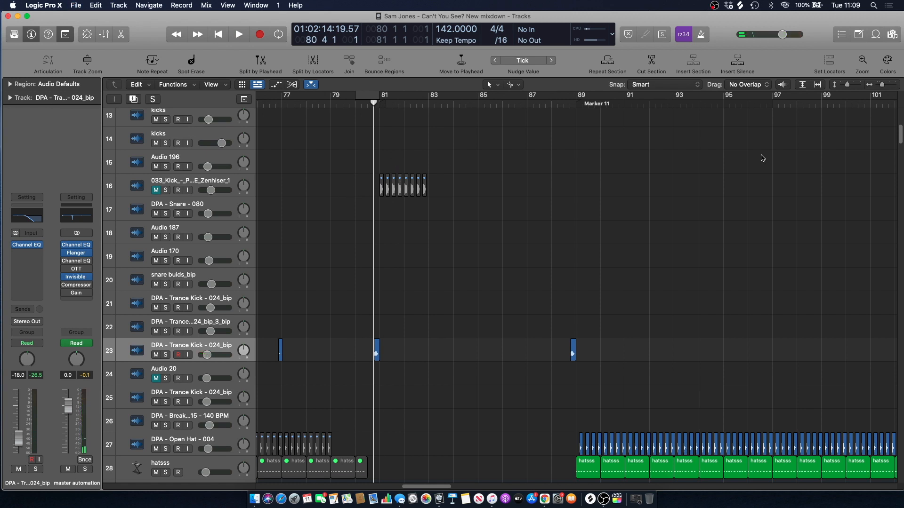
Find the silky saw_bip tracks in the arrangement and set the cycle range from bar 81 to bar 83
left_click_drag(900, 133, 898, 160)
left_click(895, 160)
left_click(447, 198)
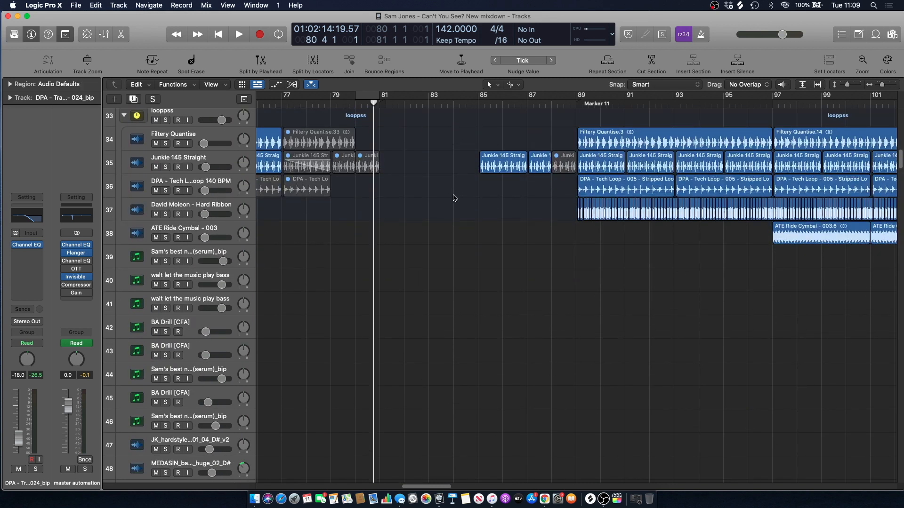
left_click_drag(900, 158, 900, 179)
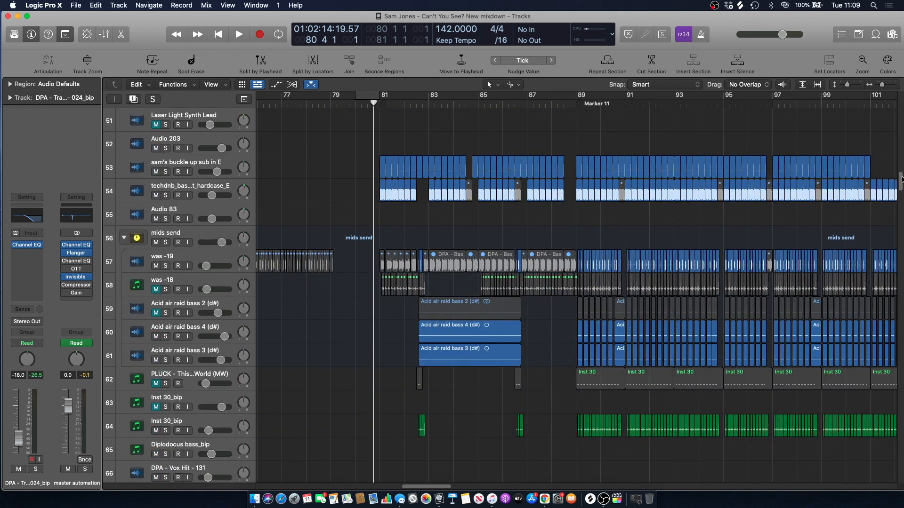
left_click_drag(901, 179, 901, 210)
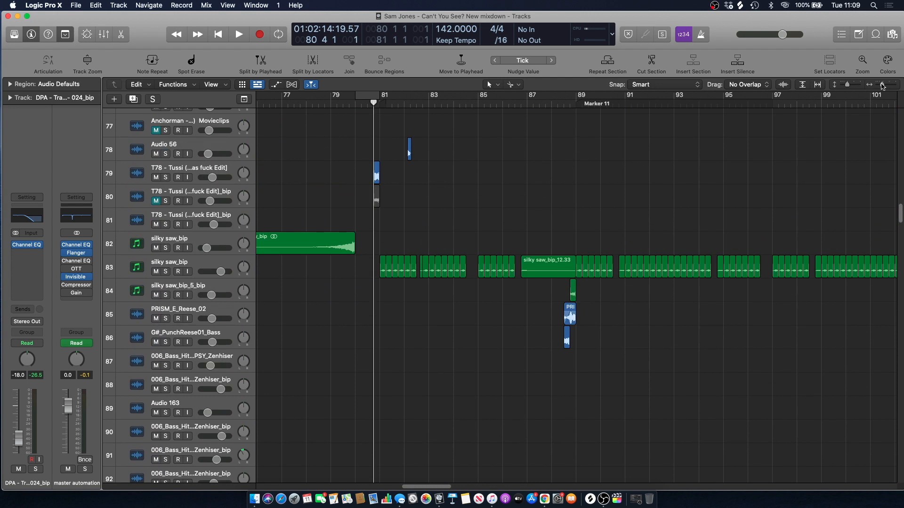
left_click_drag(881, 86, 884, 85)
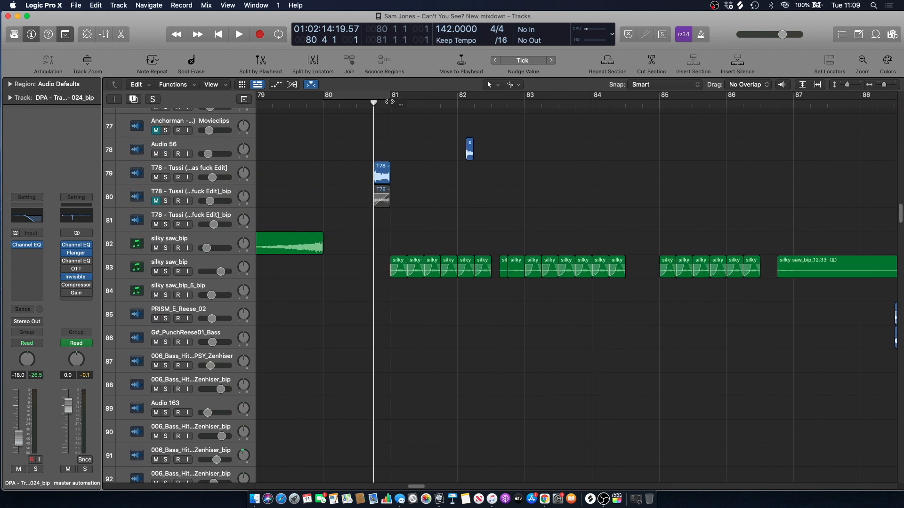
left_click_drag(391, 100, 490, 131)
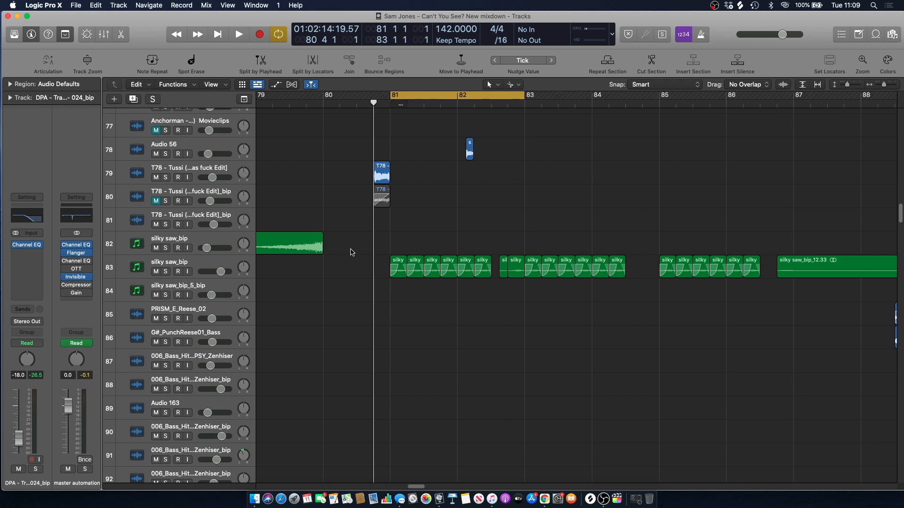
Solo silky saw_bip (track 83) and play its regions from bar 81
left_click(184, 261)
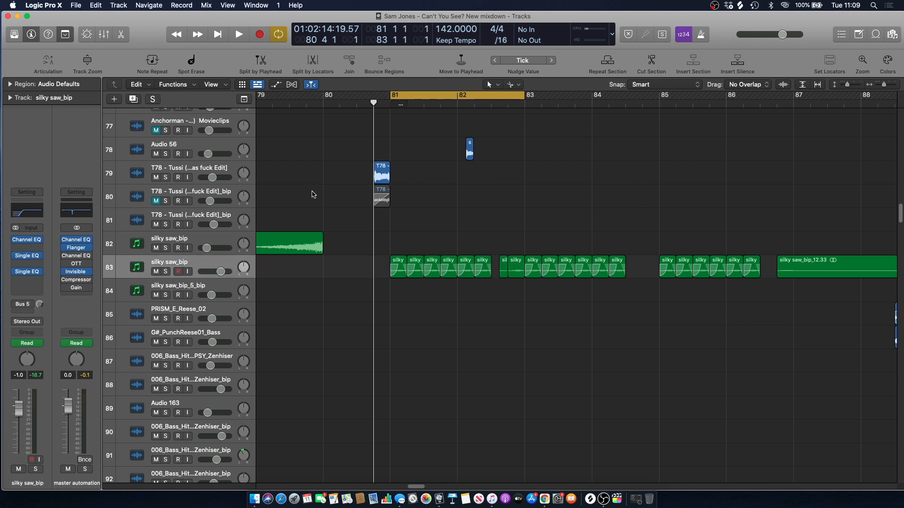
left_click(187, 262)
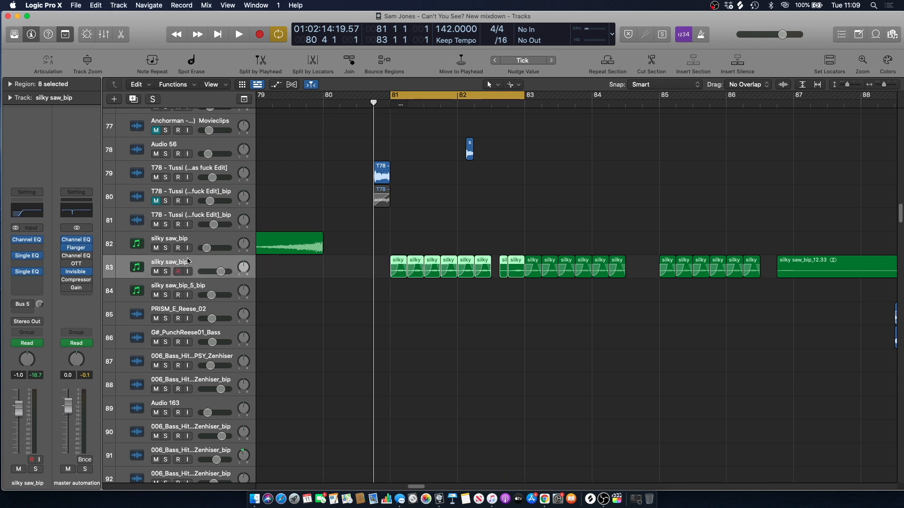
left_click(166, 271)
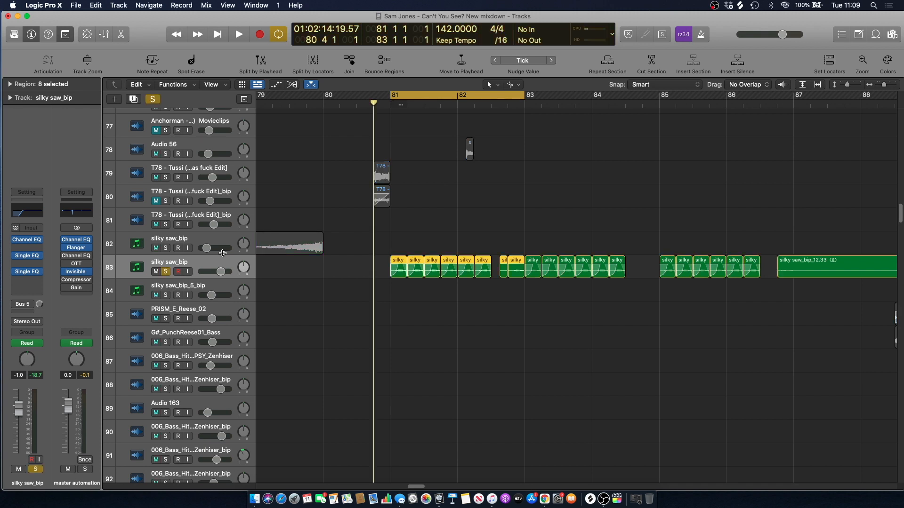
left_click(322, 179)
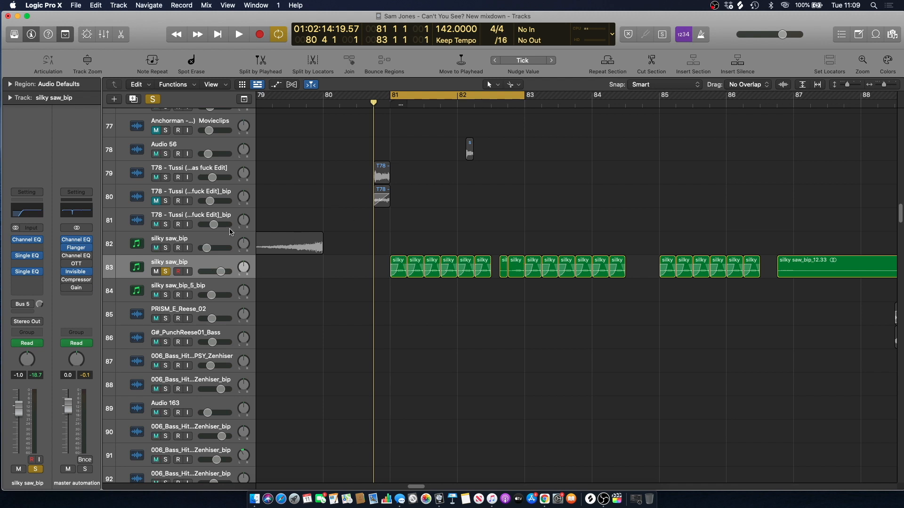
left_click(192, 263)
key("space")
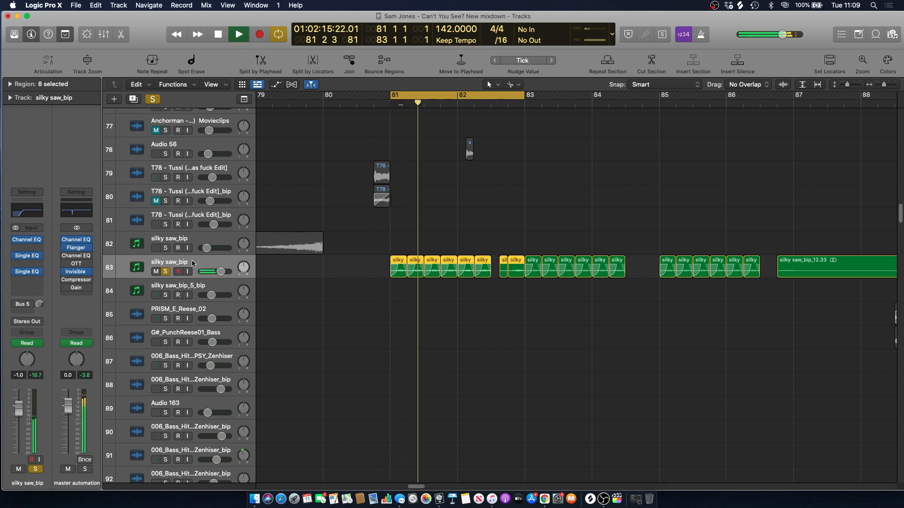
Add sam's buckle up sub in E (track 53) to the solo and play it together with the silky saw
scroll(379, 207, "up", 6)
scroll(380, 207, "up", 12)
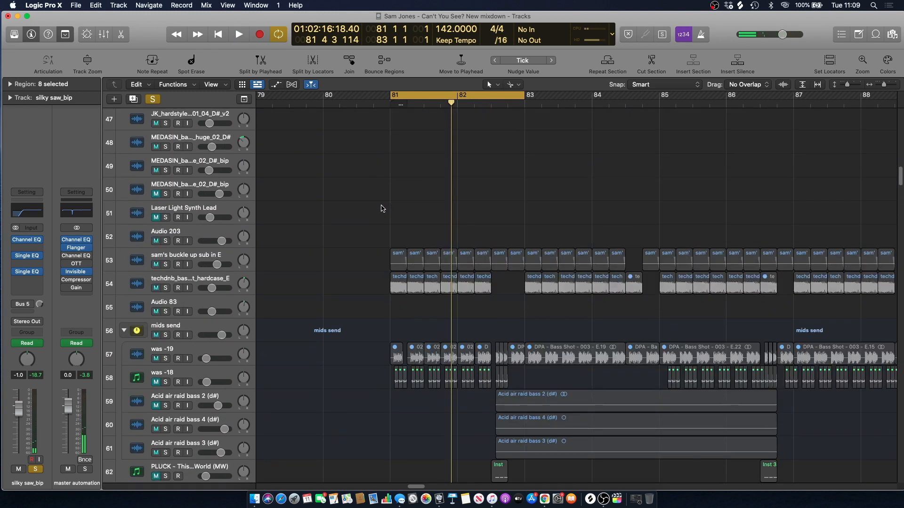
scroll(381, 210, "down", 3)
left_click(363, 210)
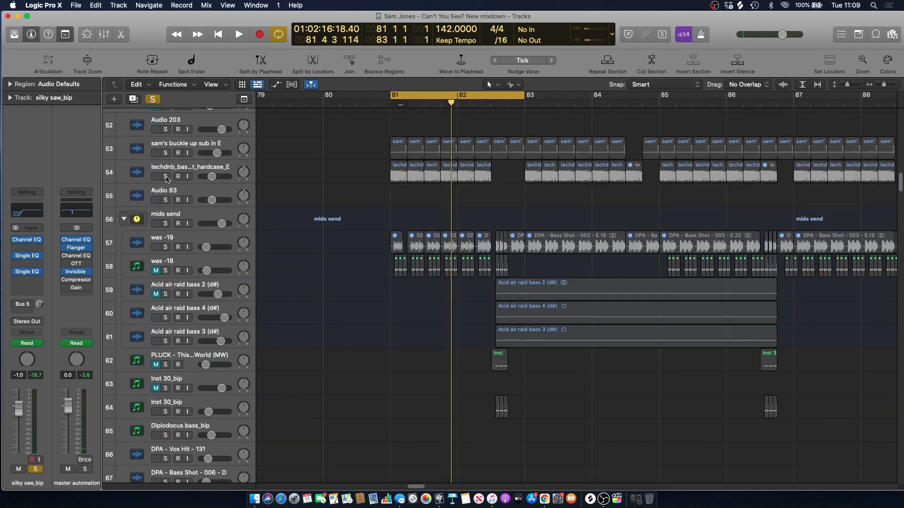
scroll(284, 203, "up", 2)
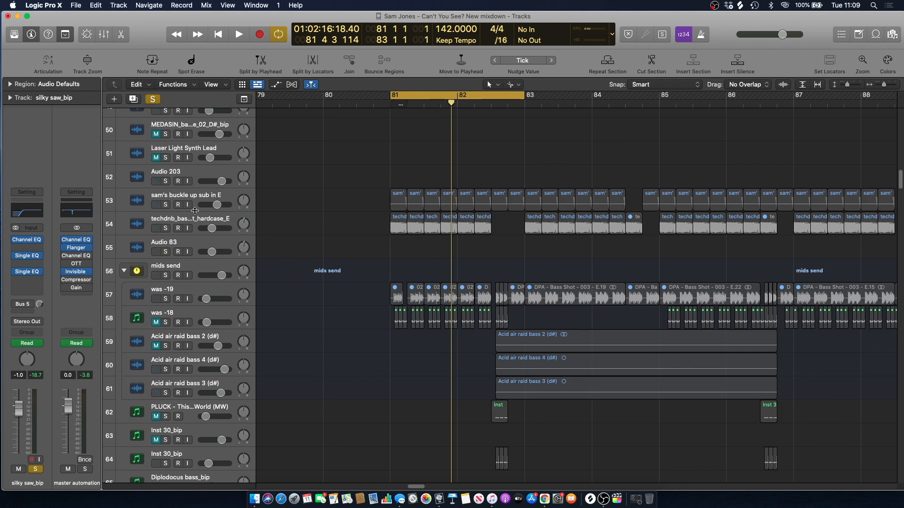
left_click(167, 206)
key("space")
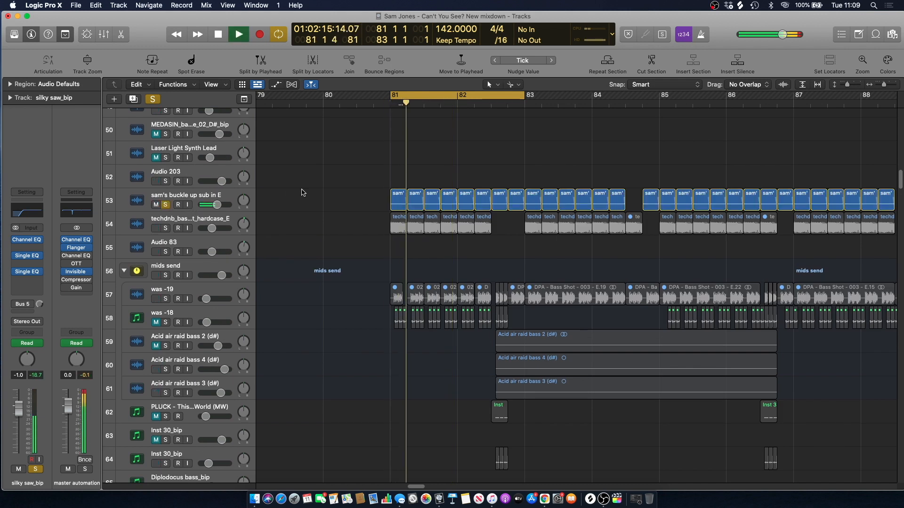
Solo techdnb_bassinst_hardcase_E (track 54) as well and play it with the saw and sub from bar 81
left_click(169, 229)
left_click(190, 219)
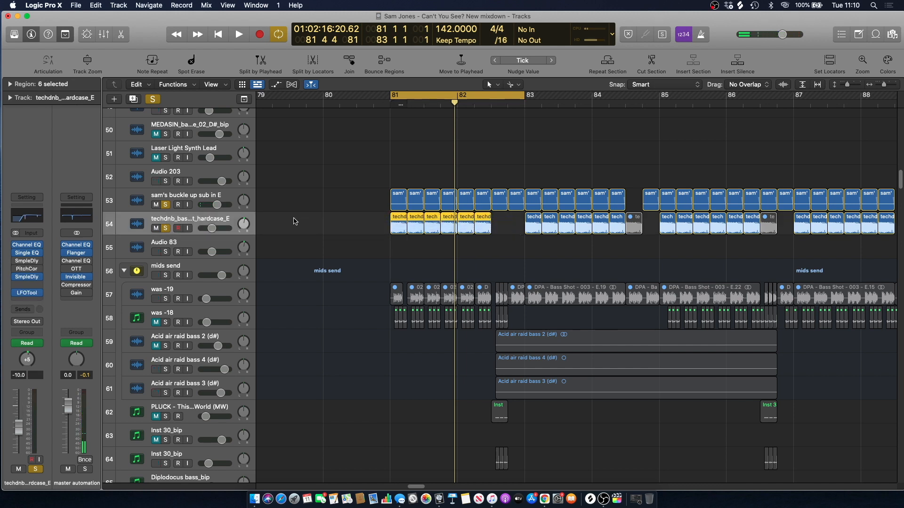
key("space")
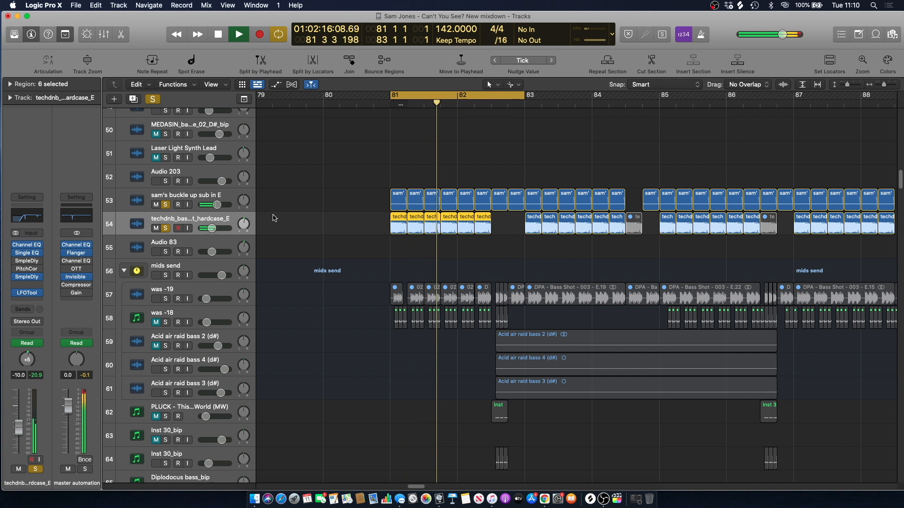
Solo only techdnb_bassinst_hardcase_E (track 54), play it from bar 81, then clear the solo
left_click(152, 99)
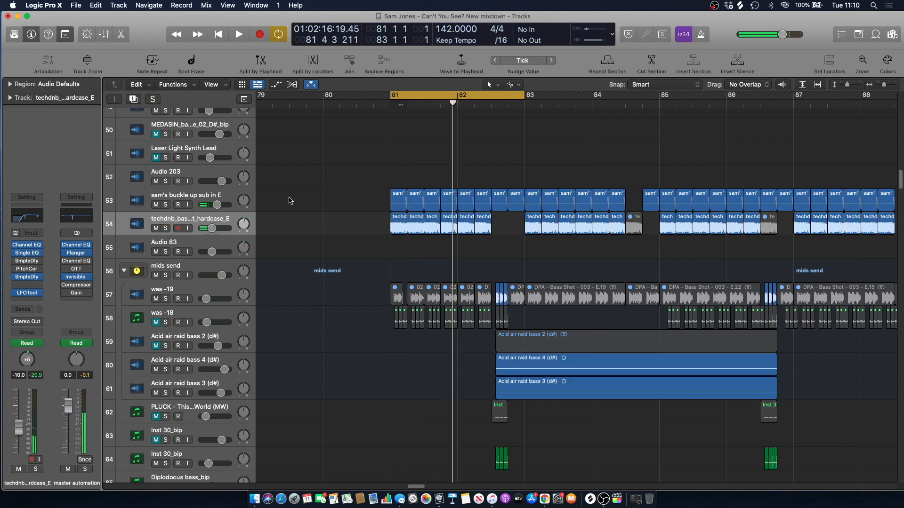
left_click(166, 228)
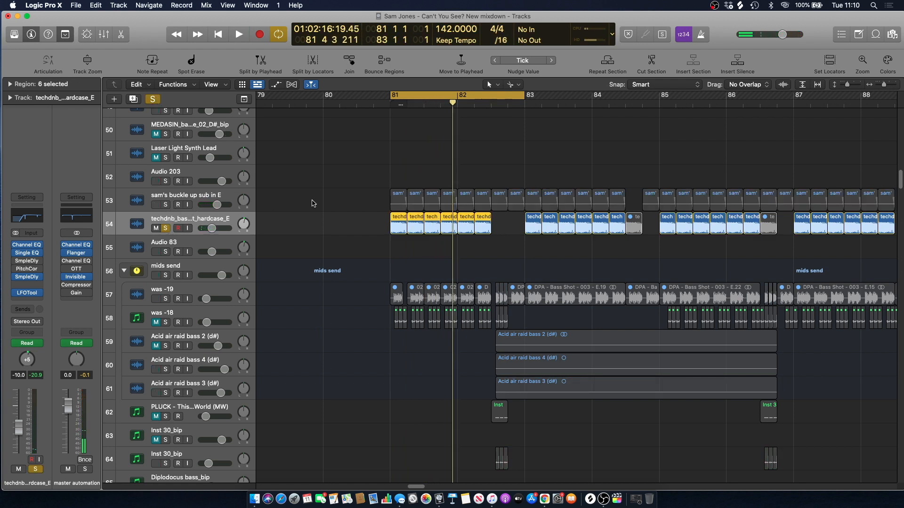
key("space")
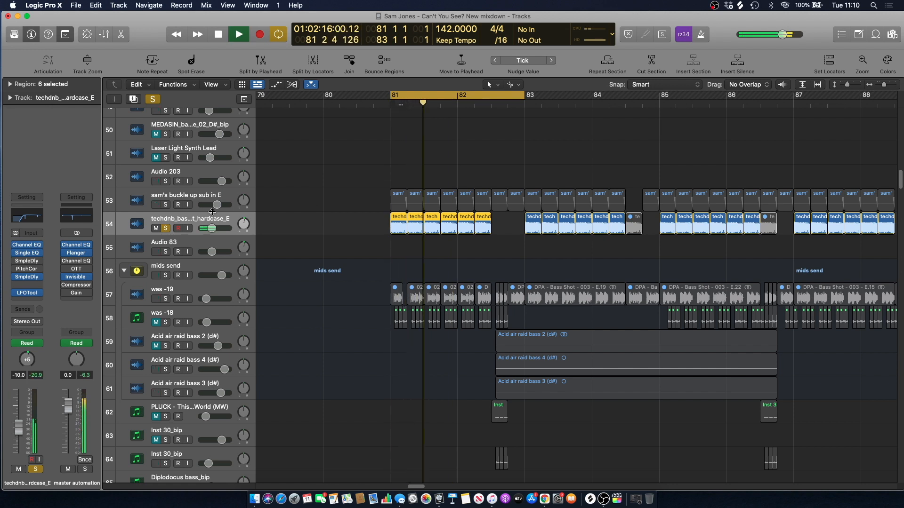
key("space")
left_click(153, 99)
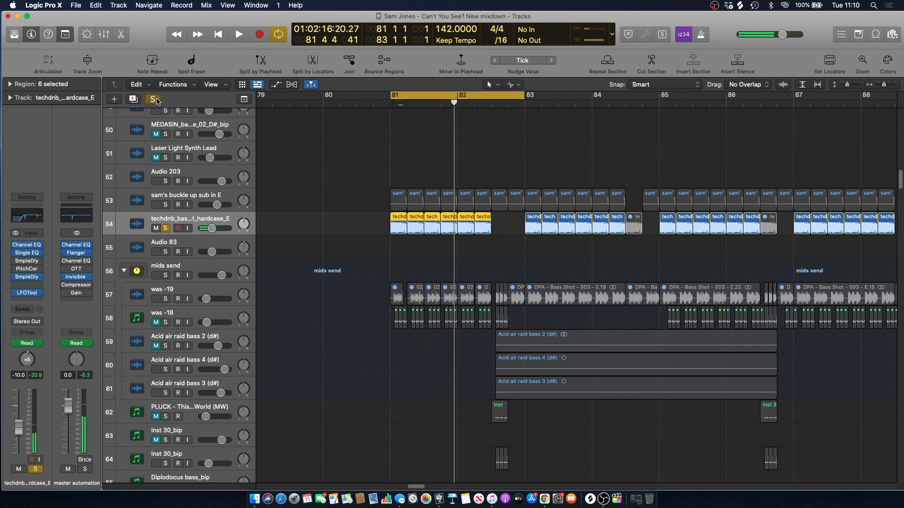
Open the active Sample Delay plug-in on techdnb_bassinst_hardcase_E (track 54)
left_click(359, 162)
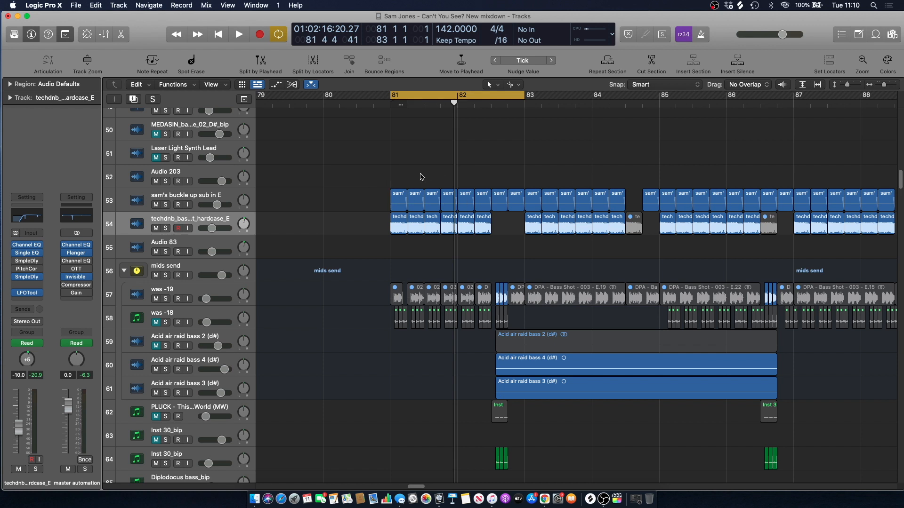
scroll(440, 256, "down", 10)
scroll(443, 261, "up", 10)
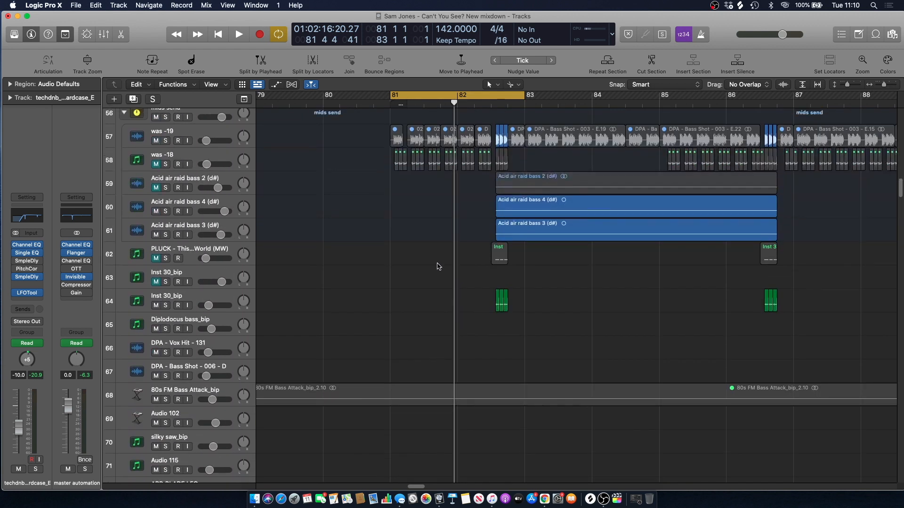
left_click(207, 177)
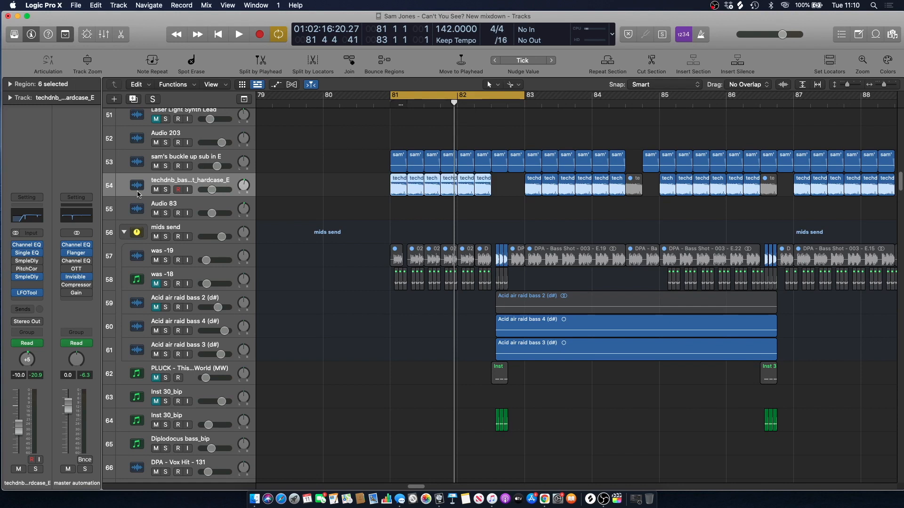
left_click(27, 277)
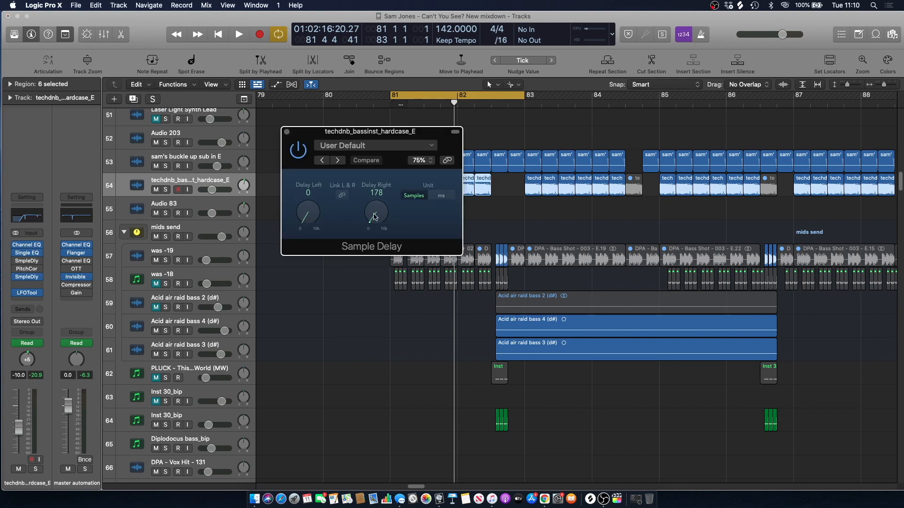
Play the unsoloed mix repeatedly from bar 81 while checking the Sample Delay, then close the plug-in
key("space")
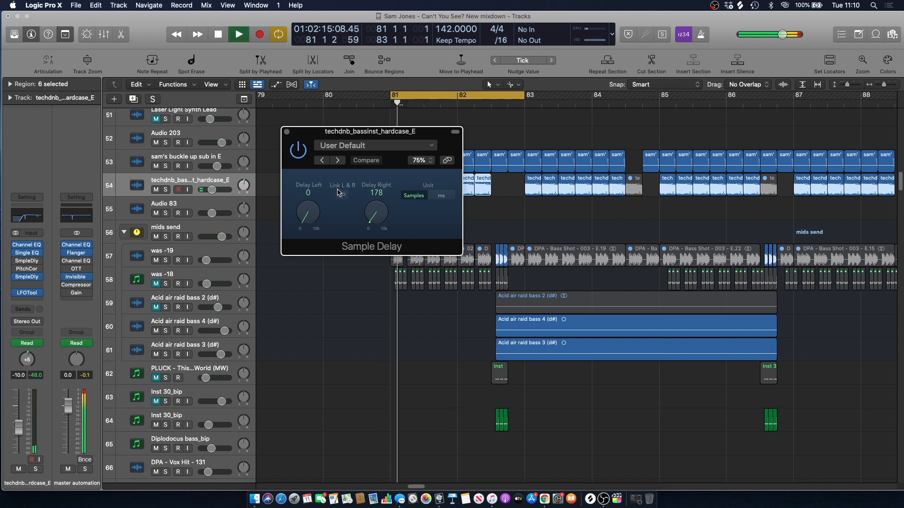
key("space")
key("space")
key("space")
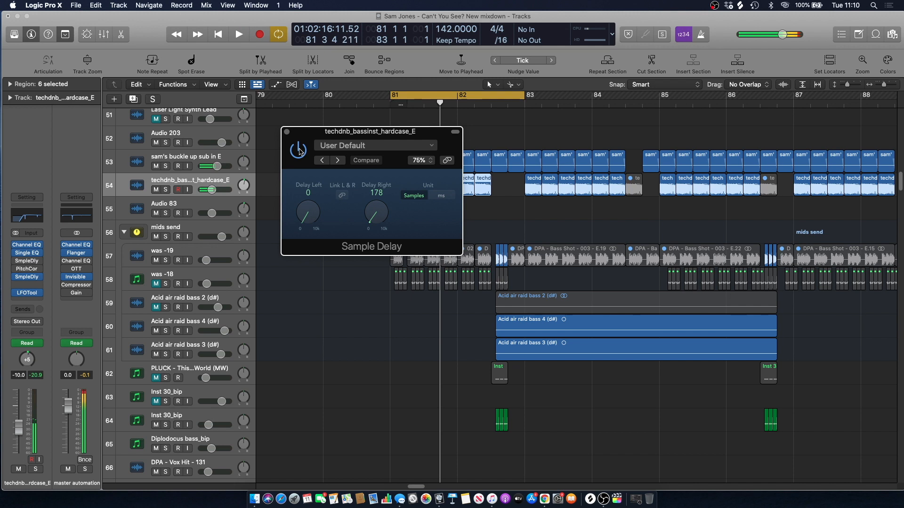
left_click(299, 150)
key("space")
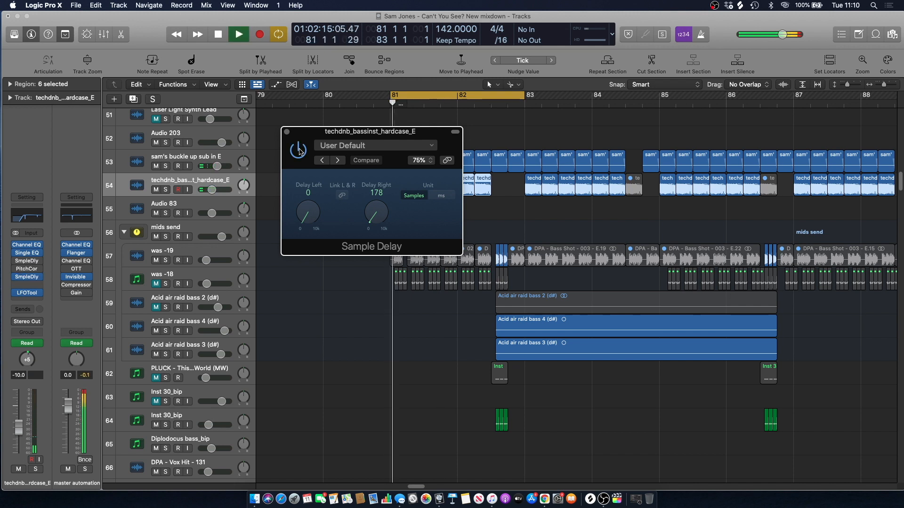
key("space")
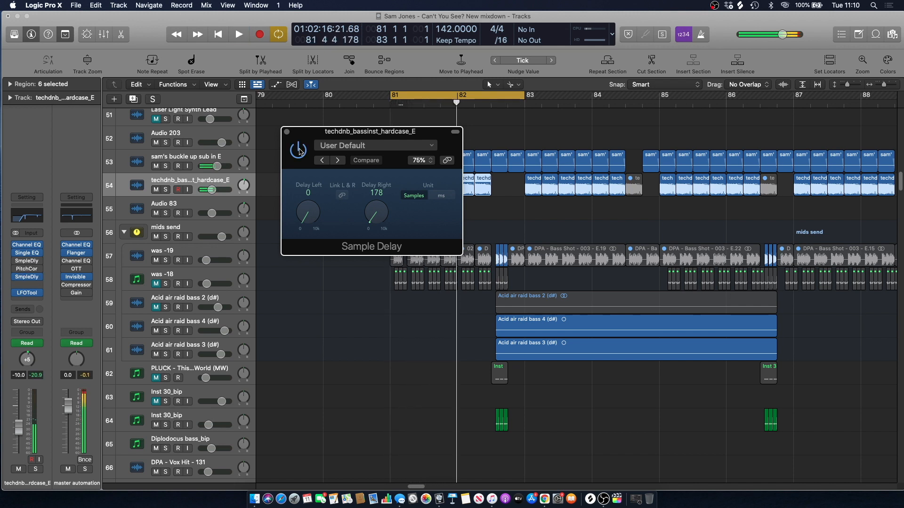
left_click(287, 131)
Turn off the cycle range and play the full mix from 80 4 1 into bar 82
left_click(409, 123)
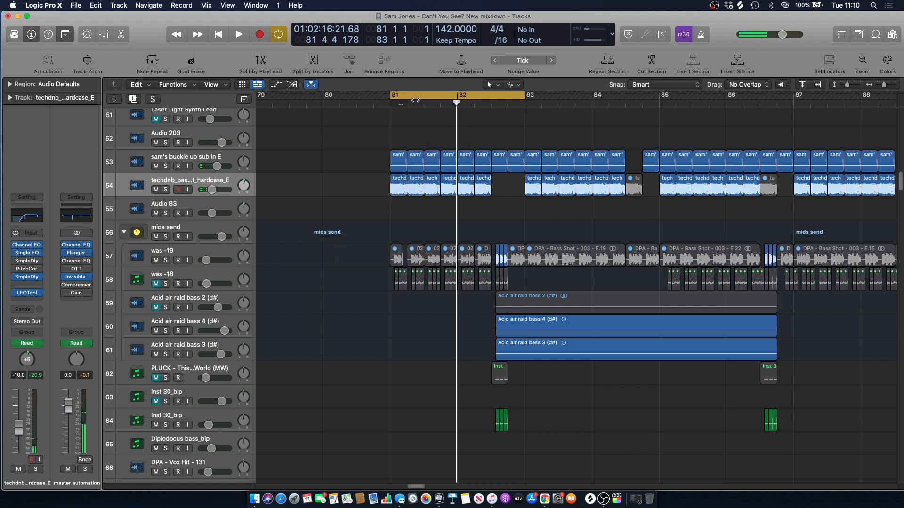
left_click(414, 96)
left_click(367, 104)
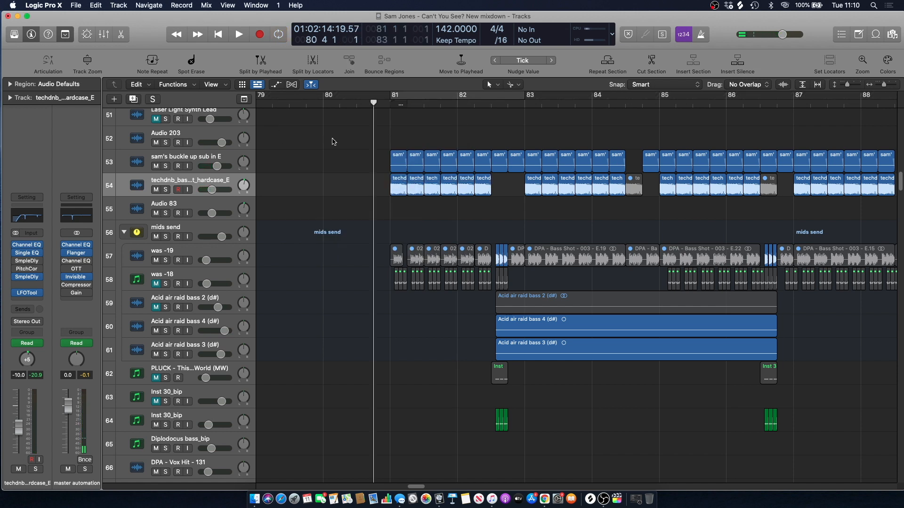
key("space")
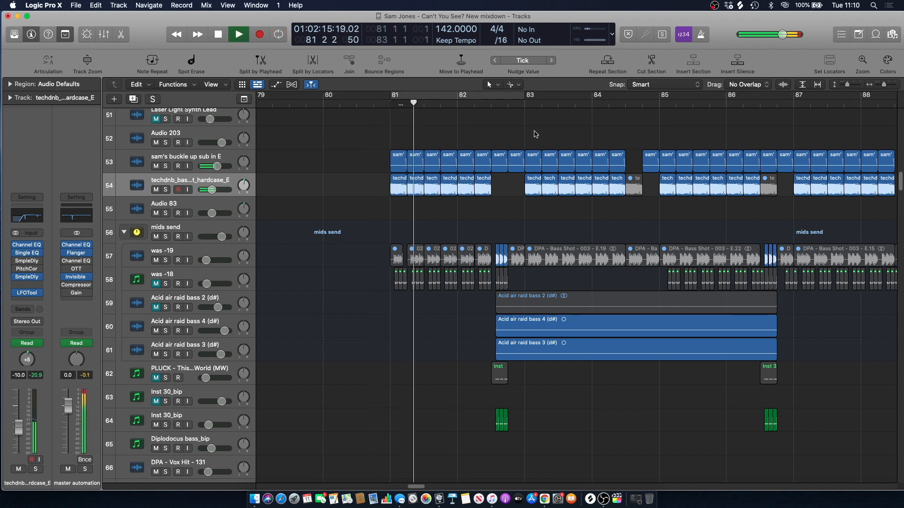
scroll(579, 111, "down", 6)
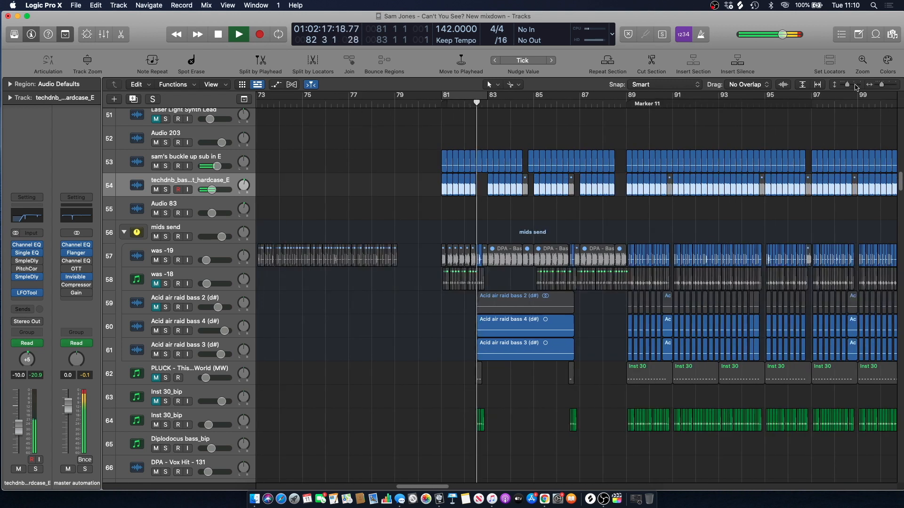
key("space")
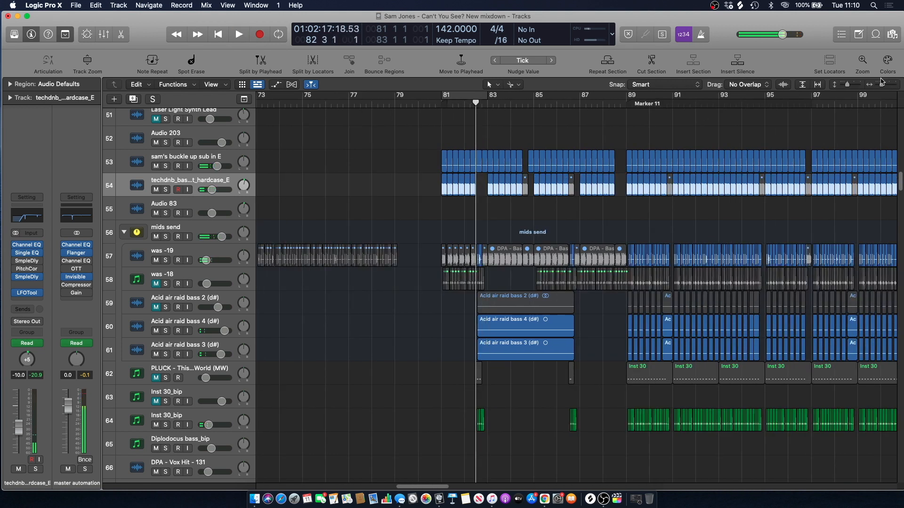
Solo only Inst 30_bip (track 64), play it from 82 2 3, and clear the solo
left_click_drag(881, 87, 884, 87)
key("space")
key("space")
left_click_drag(491, 118, 468, 124)
scroll(452, 210, "down", 5)
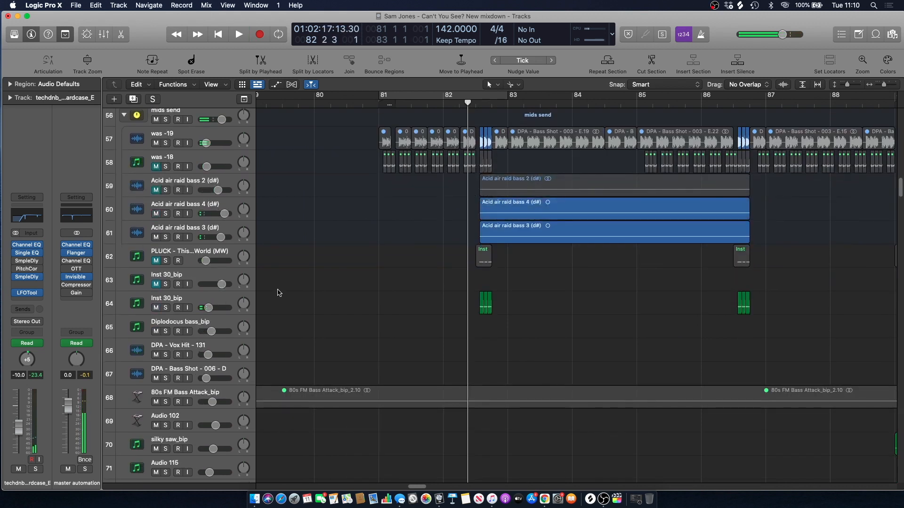
left_click(165, 308)
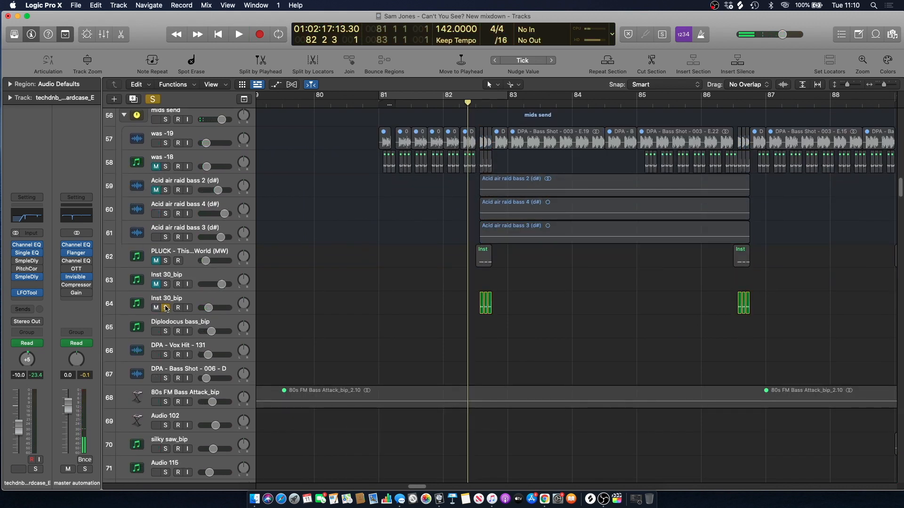
key("space")
key("space")
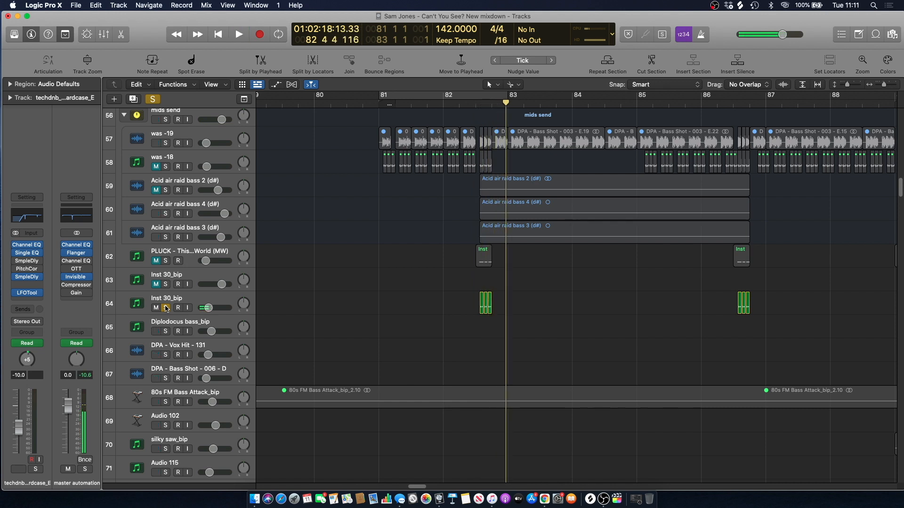
left_click(165, 308)
Play the full mix from 82 2 3, and again from 82 4 1 into bar 83
scroll(464, 151, "up", 5)
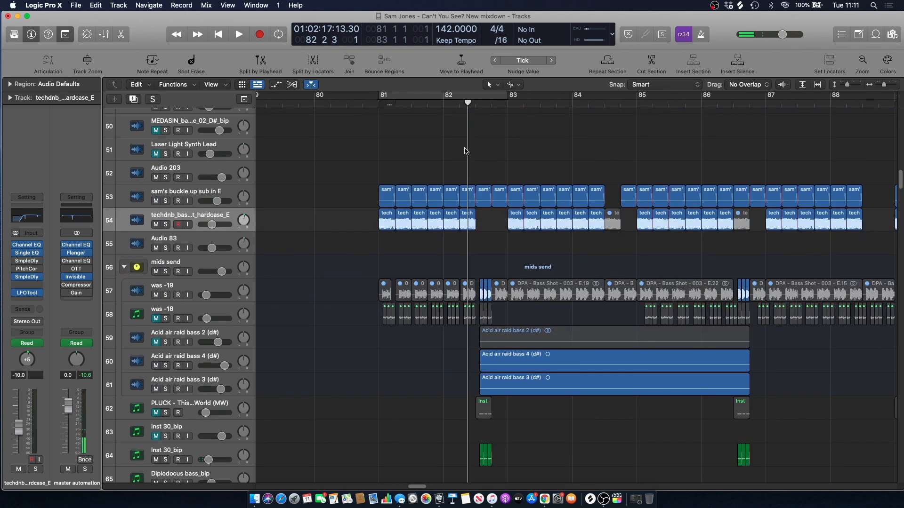
key("space")
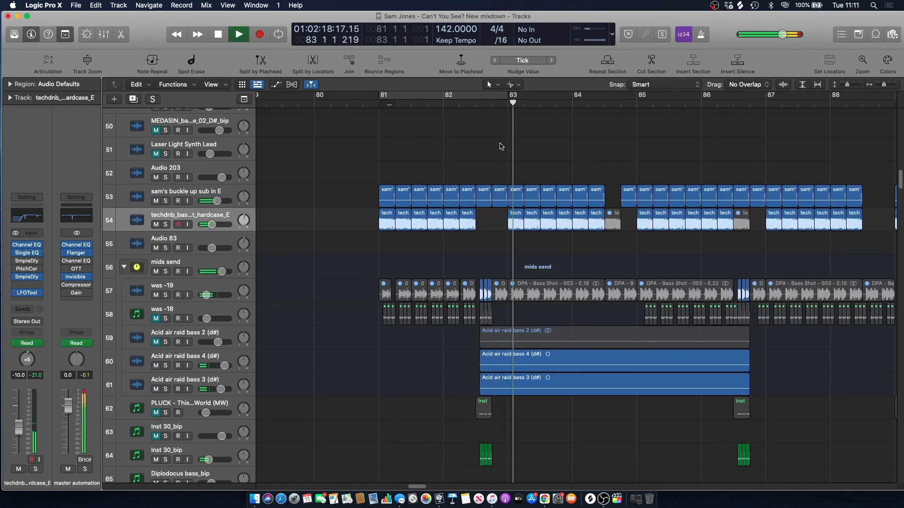
key("space")
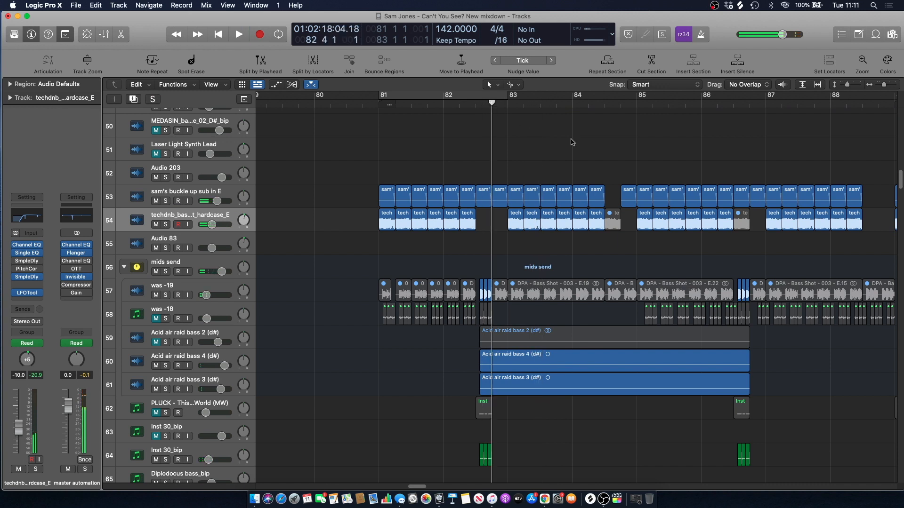
key("space")
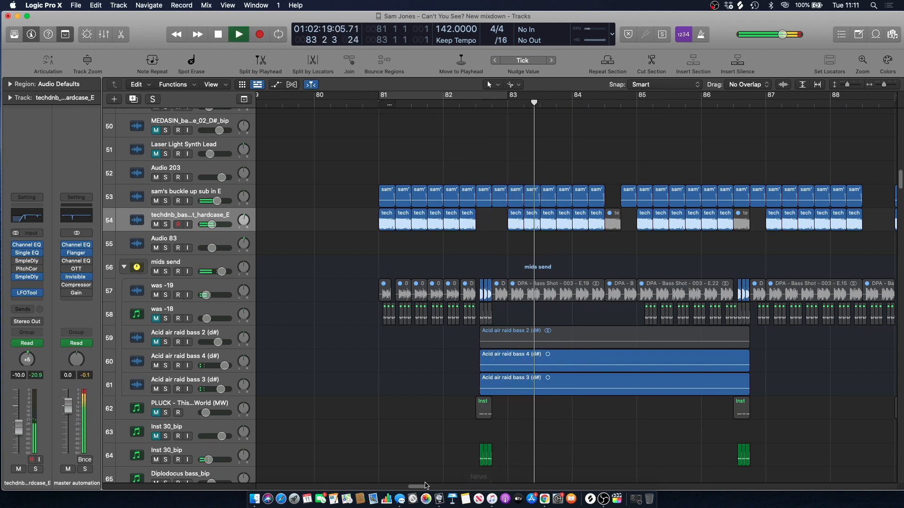
left_click_drag(421, 487, 427, 488)
key("space")
Solo only Sinister Bass patch Sam_bip (track 149), play it through bar 83 into bar 84, and clear the solo
scroll(459, 193, "up", 5)
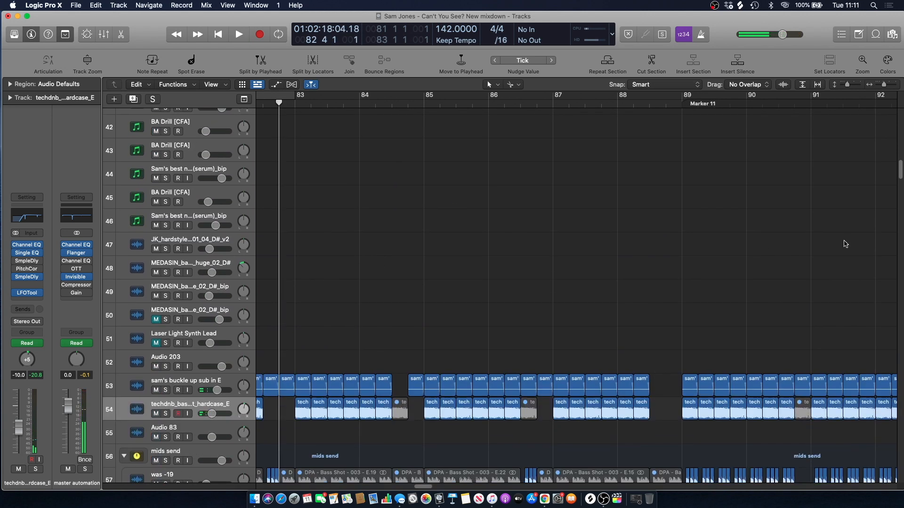
left_click_drag(900, 167, 878, 292)
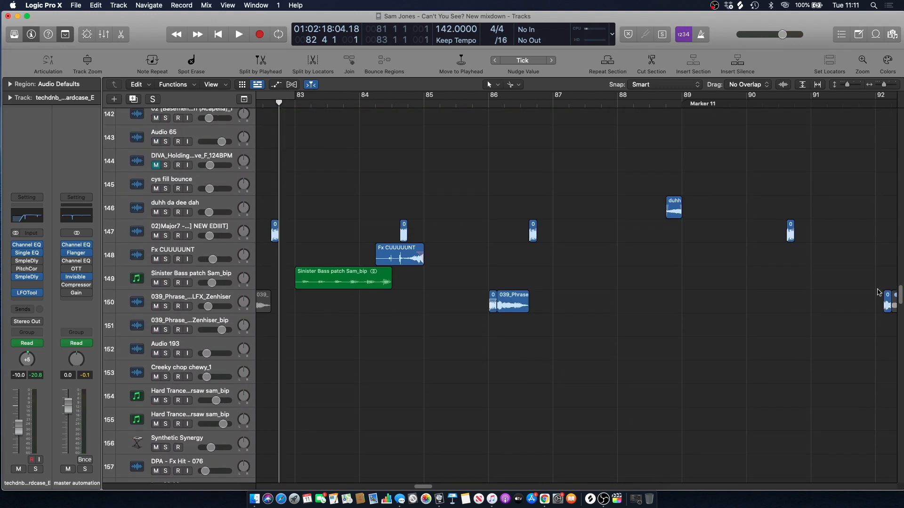
left_click(165, 283)
key("space")
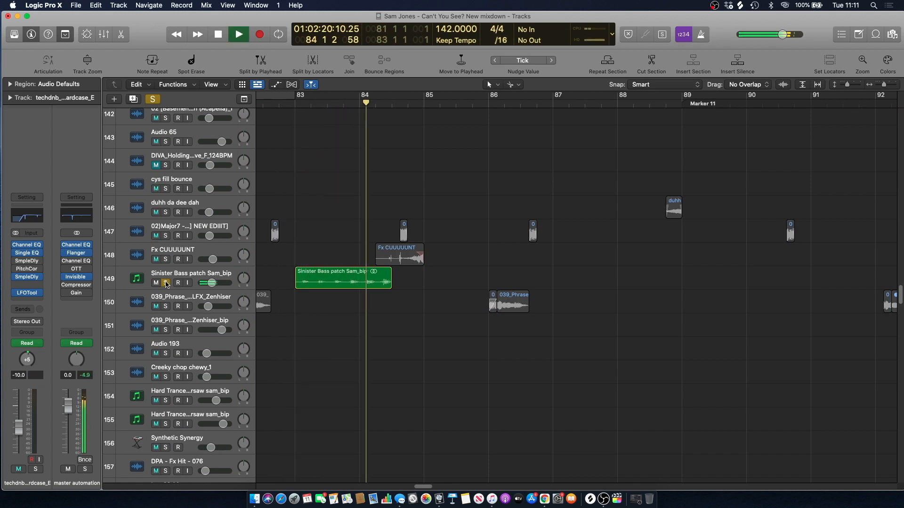
key("space")
left_click(165, 283)
Select Sinister Bass patch Sam_bip (track 149), play it within the unsoloed mix, and deselect its regions
left_click(180, 273)
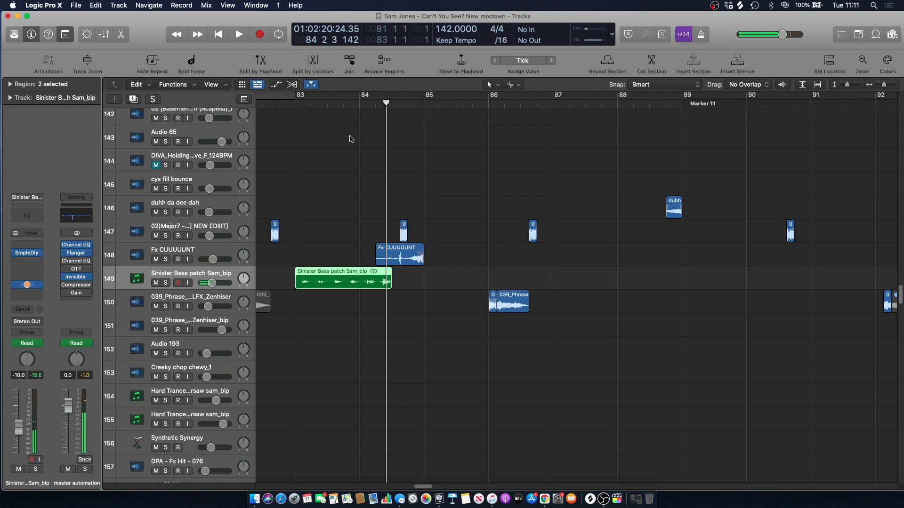
key("space")
key("space")
scroll(347, 193, "down", 1)
left_click(345, 179)
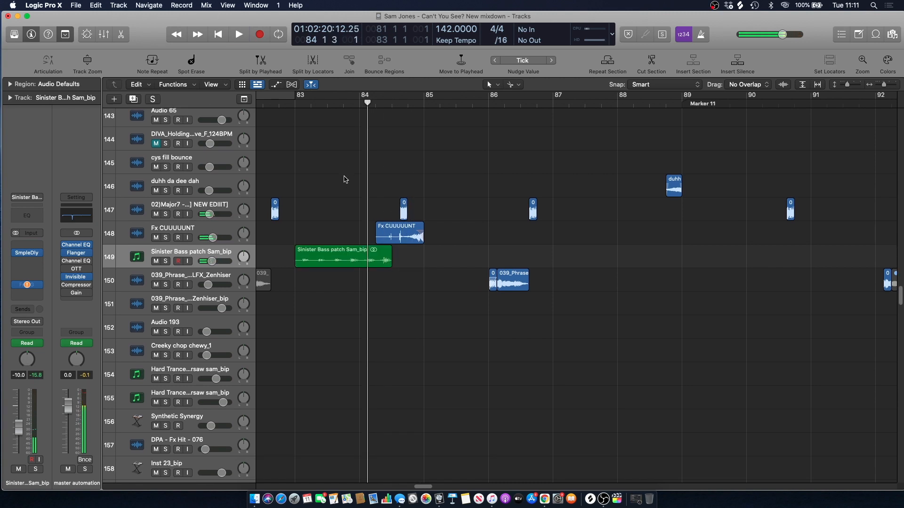
Select and solo the Fx audio track (track 148), and play its region from just before 84 2 1
left_click(182, 229)
key("s")
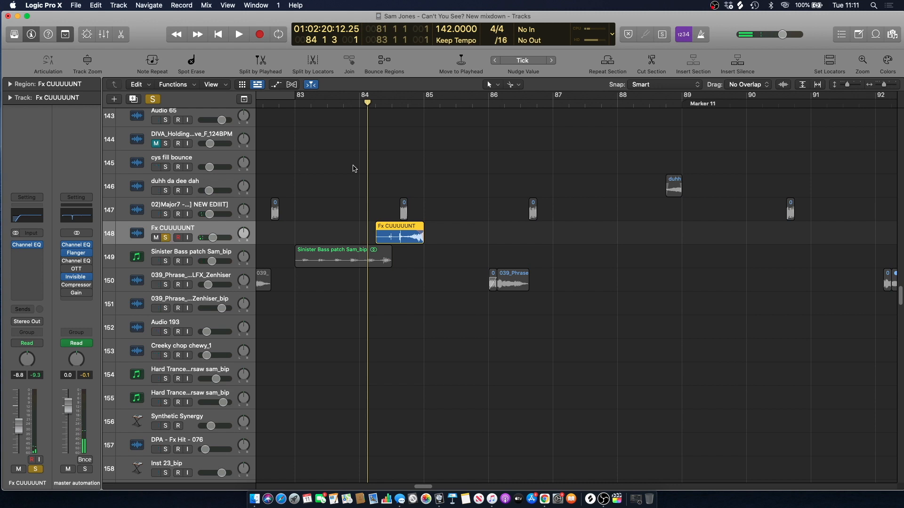
left_click(354, 169)
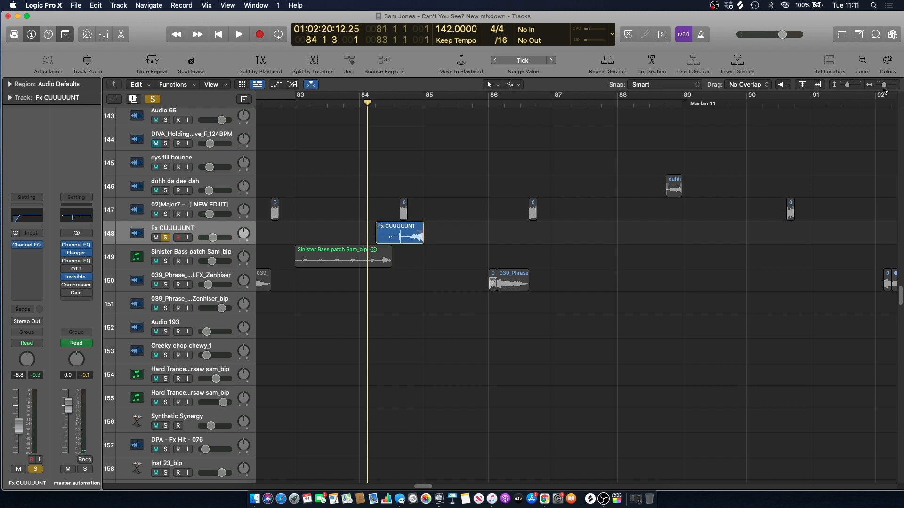
left_click_drag(885, 84, 887, 85)
key("space")
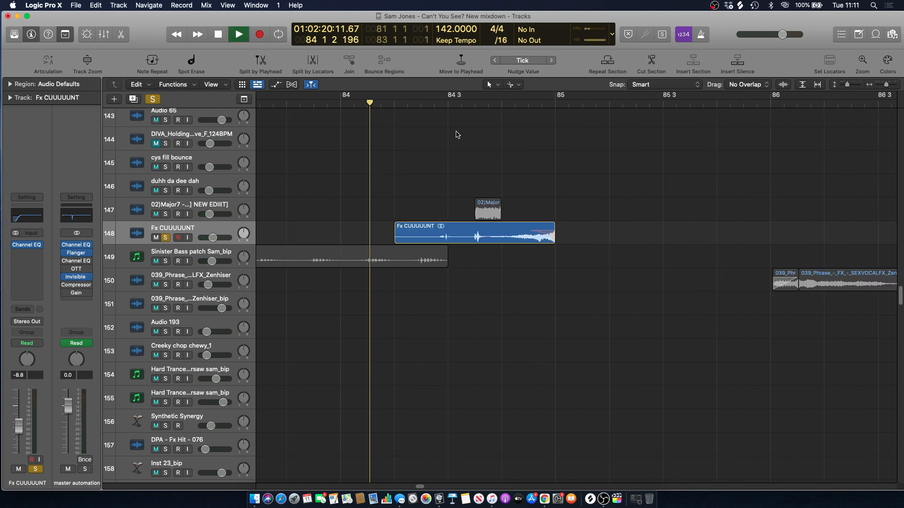
key("space")
Replay the soloed Fx region on track 148, return the playhead to 84 2 1, and clear the solo
left_click_drag(885, 85, 884, 85)
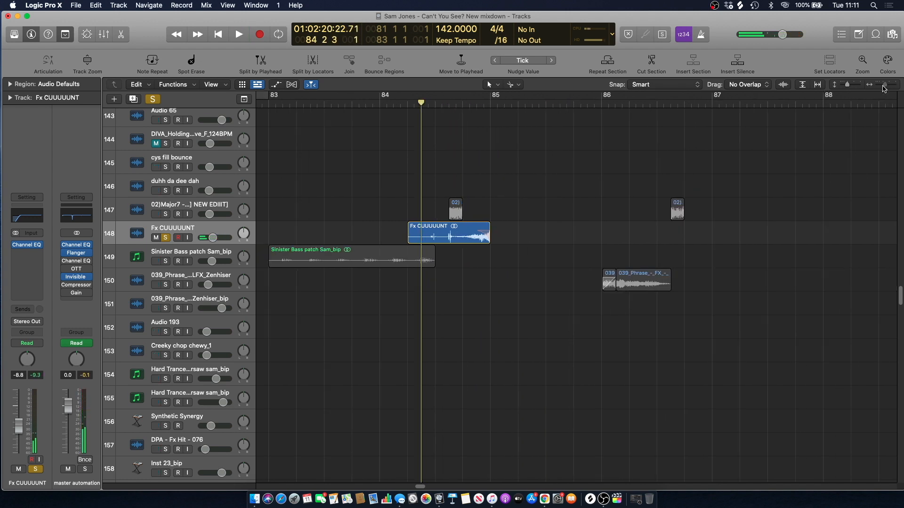
key("space")
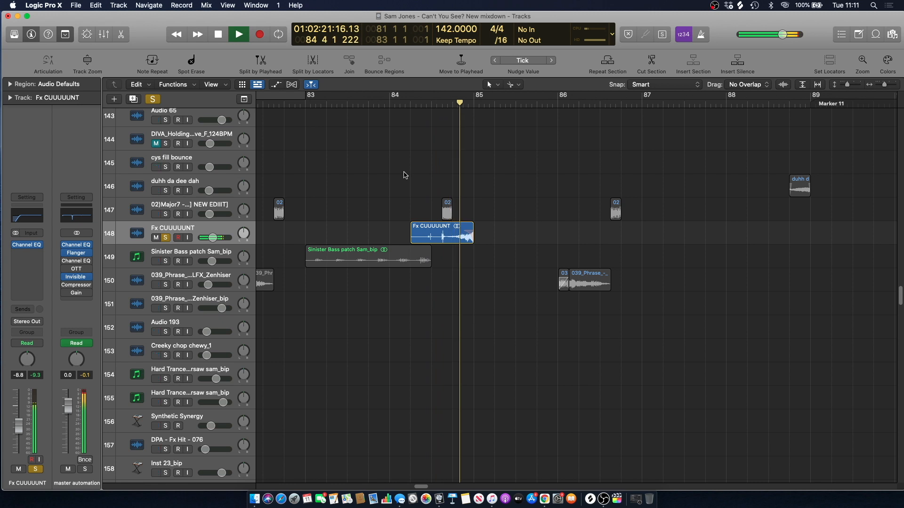
key("space")
left_click(410, 103)
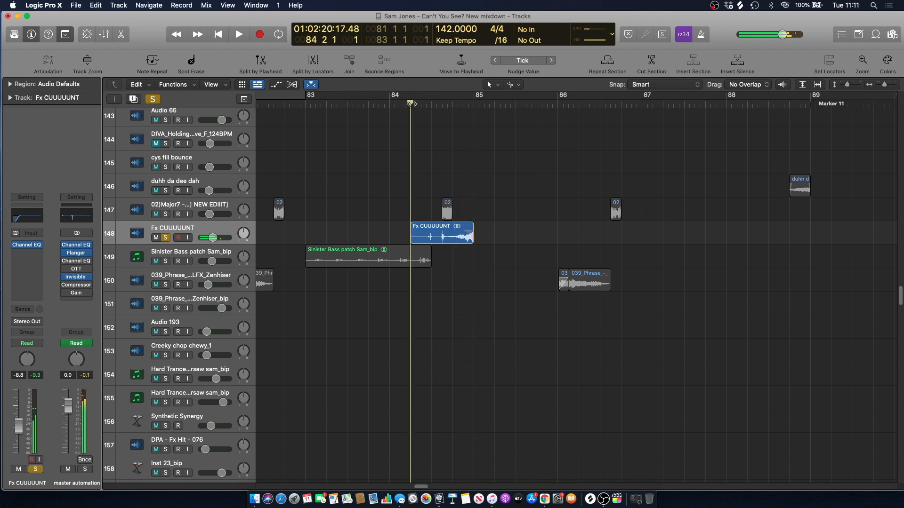
left_click(165, 237)
left_click(182, 225)
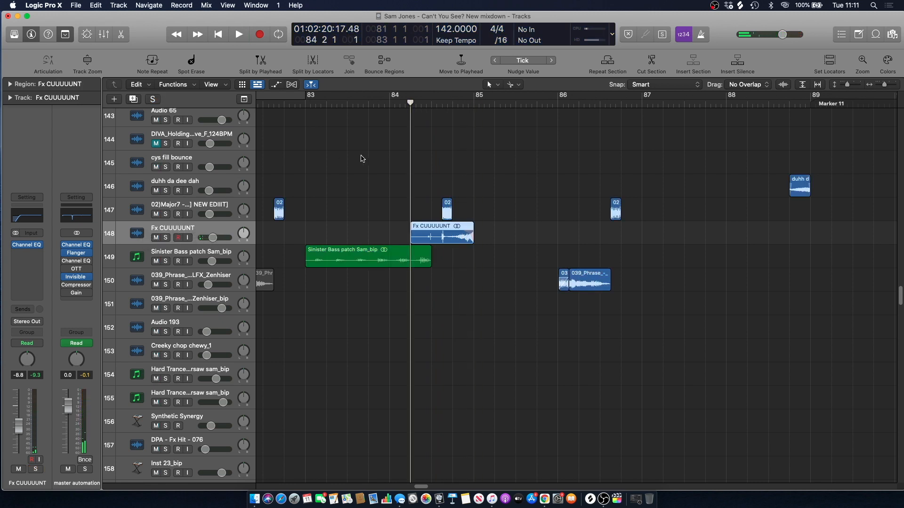
Solo the Fx track (track 148) again and expand the Region inspector to examine its region's fade-out settings
scroll(360, 158, "up", 2)
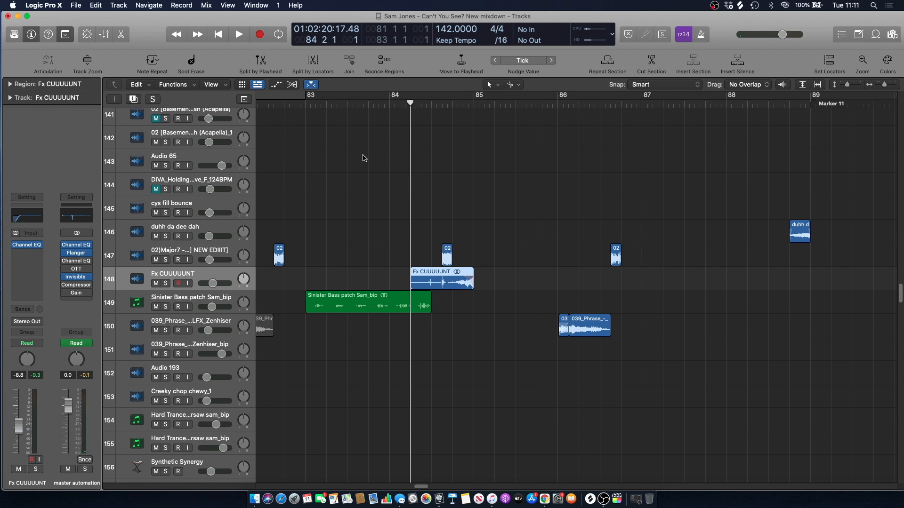
scroll(364, 159, "up", 8)
scroll(365, 159, "down", 12)
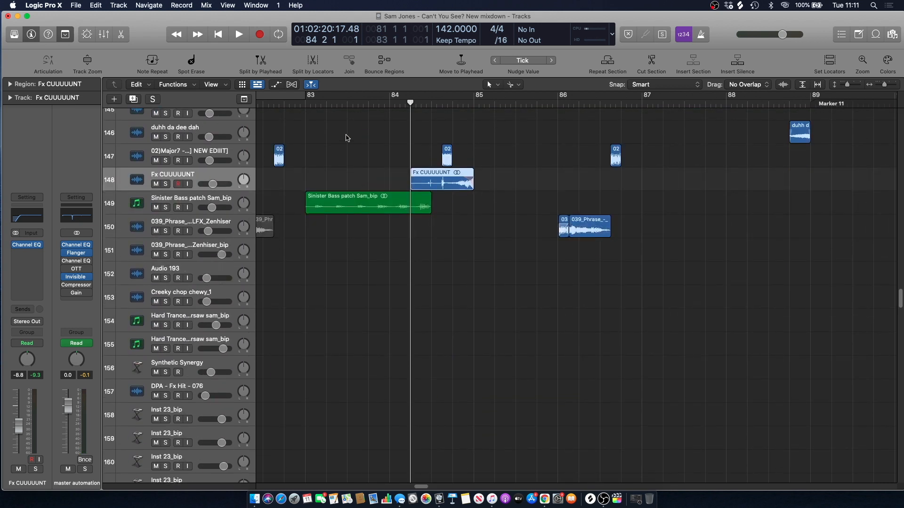
left_click(367, 148)
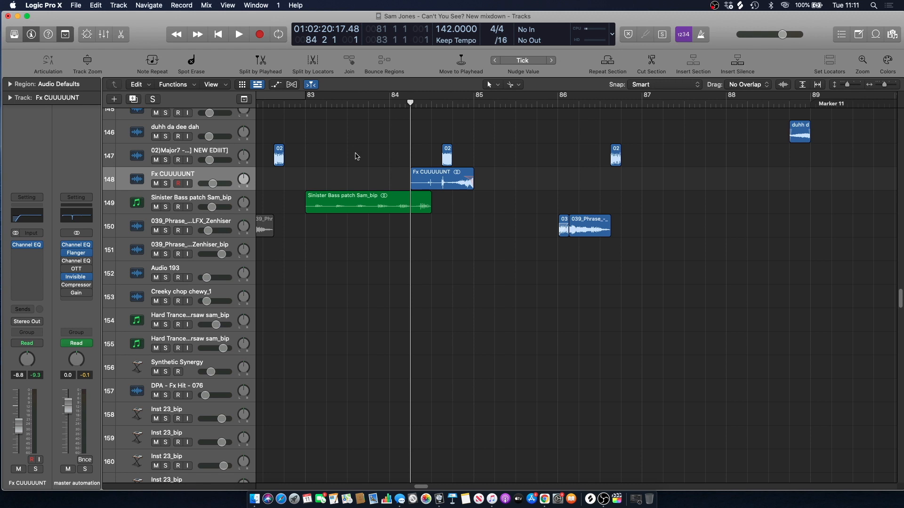
left_click(166, 184)
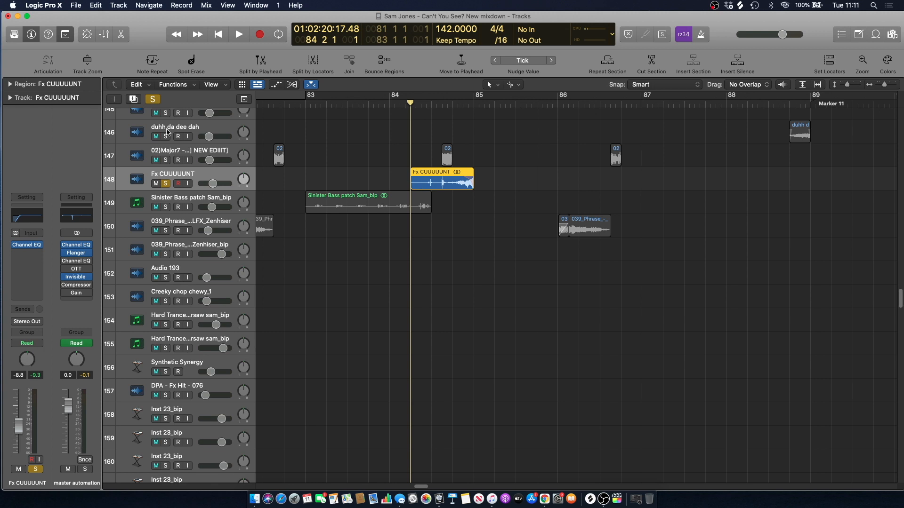
left_click(17, 83)
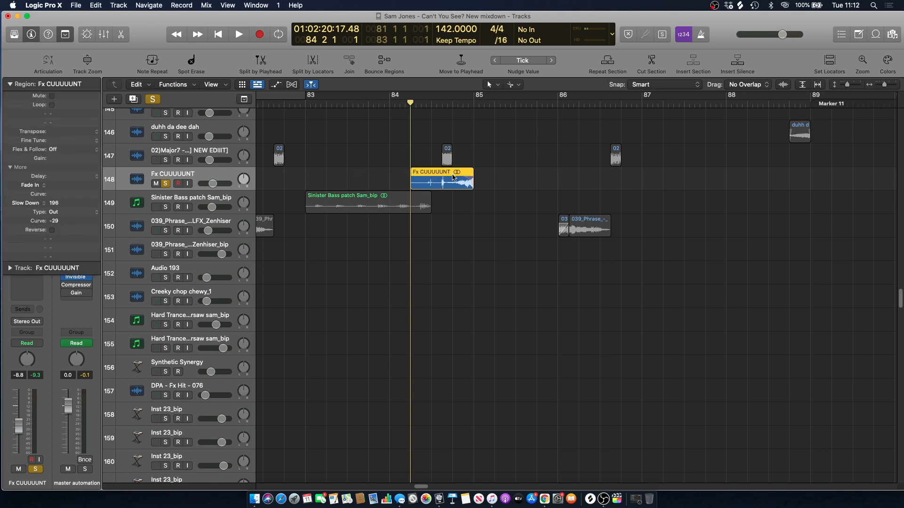
Clear the solo and play the full mix from 84 2 1 into bar 86
left_click(151, 98)
left_click(408, 152)
key("space")
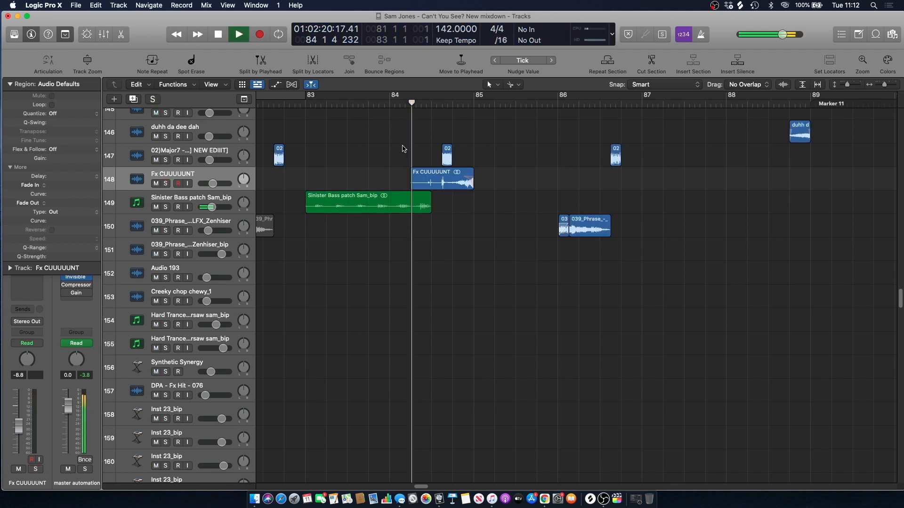
key("super+Left")
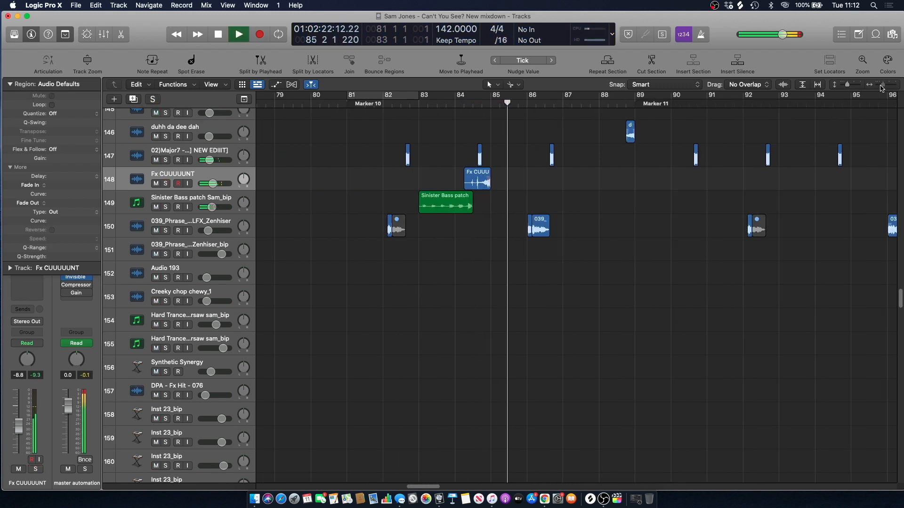
scroll(532, 100, "up", 5)
key("space")
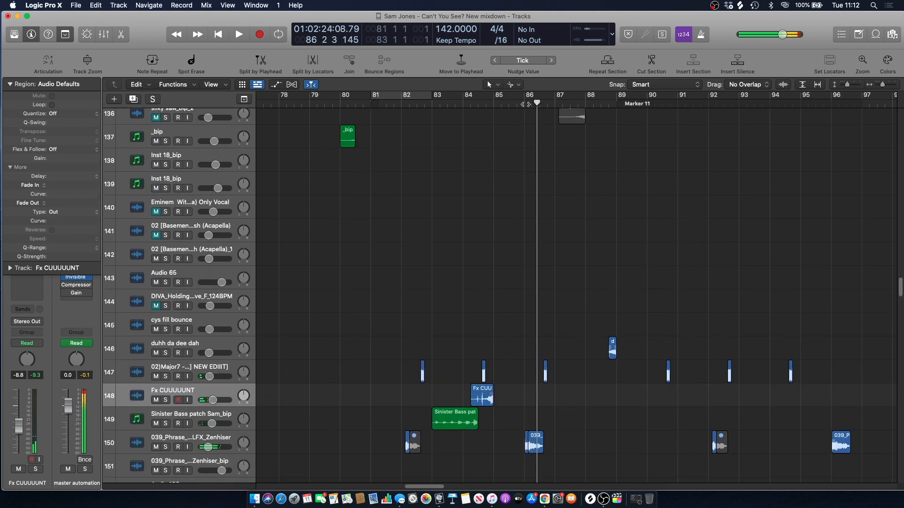
Solo only the 039_Phrase Zenhiser vocal FX track (track 150) and play it from bar 86 into bar 87
scroll(517, 113, "down", 4)
left_click(165, 294)
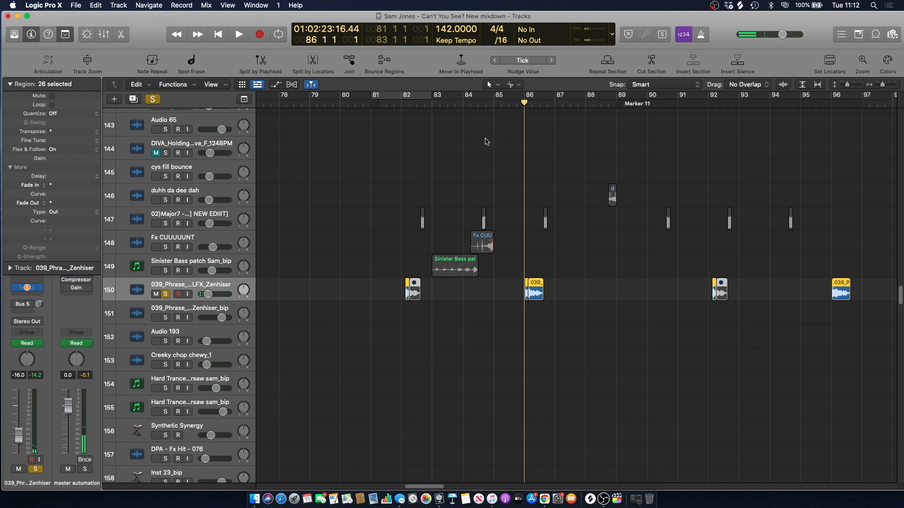
key("space")
key("space")
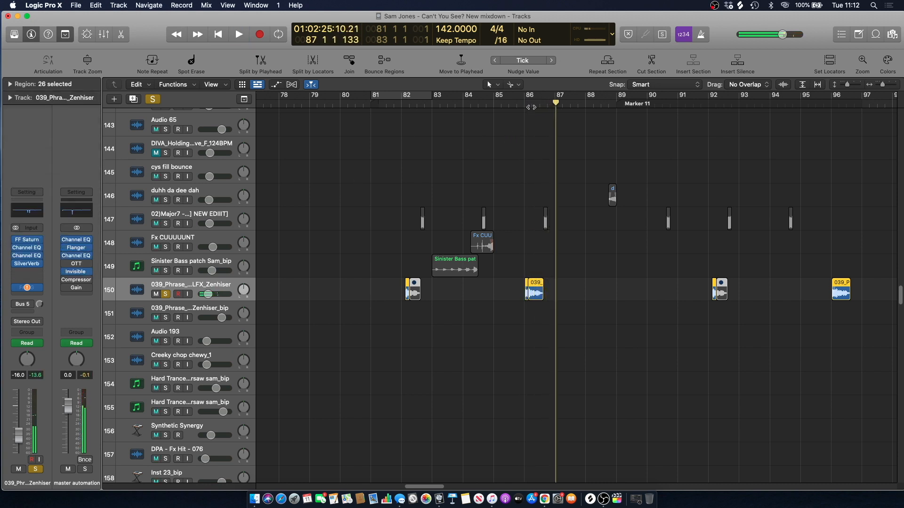
Set the cycle range to bars 86–88, clear the track 150 solo, and turn cycling off
left_click_drag(529, 99, 586, 100)
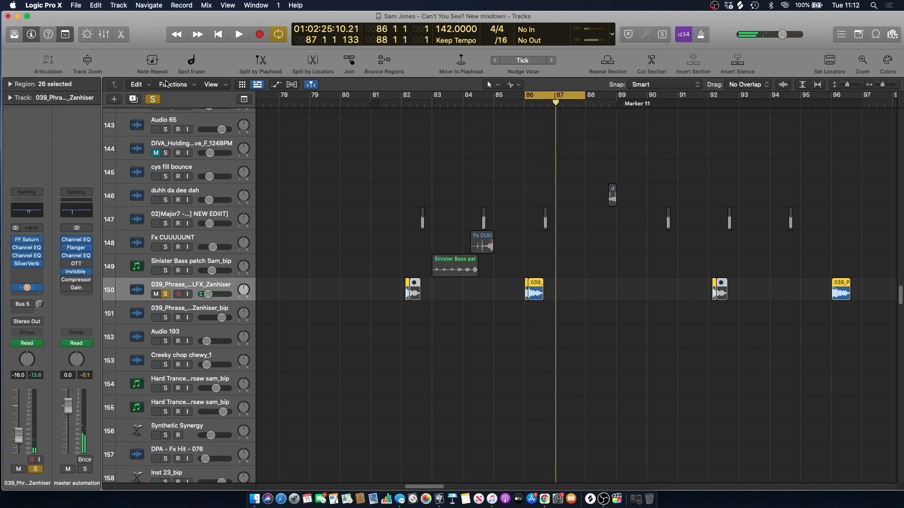
left_click(155, 99)
left_click(548, 96)
Play the full mix from bar 86 through Marker 11 into bar 90, examining the leads middle drop tracks
left_click(524, 103)
key("space")
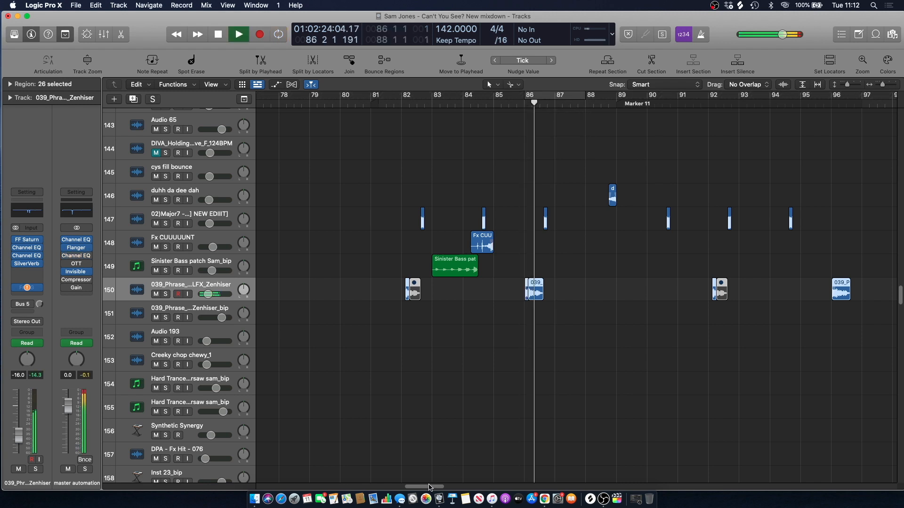
scroll(429, 290, "up", 10)
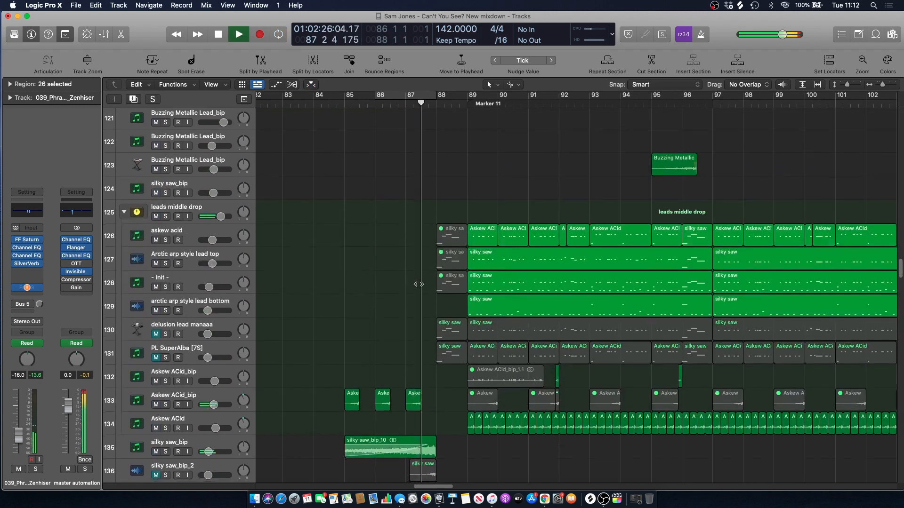
scroll(418, 224, "down", 8)
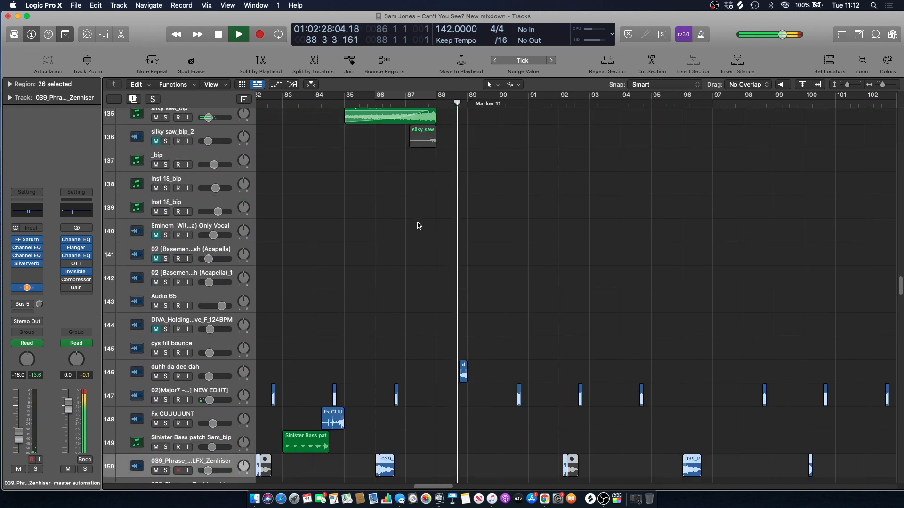
scroll(419, 227, "up", 15)
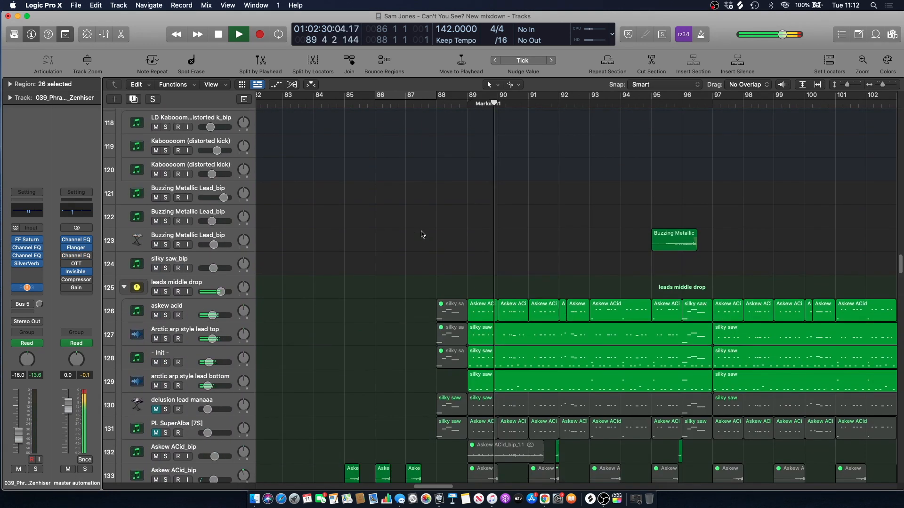
scroll(422, 232, "down", 5)
scroll(422, 234, "up", 5)
left_click(423, 232)
key("space")
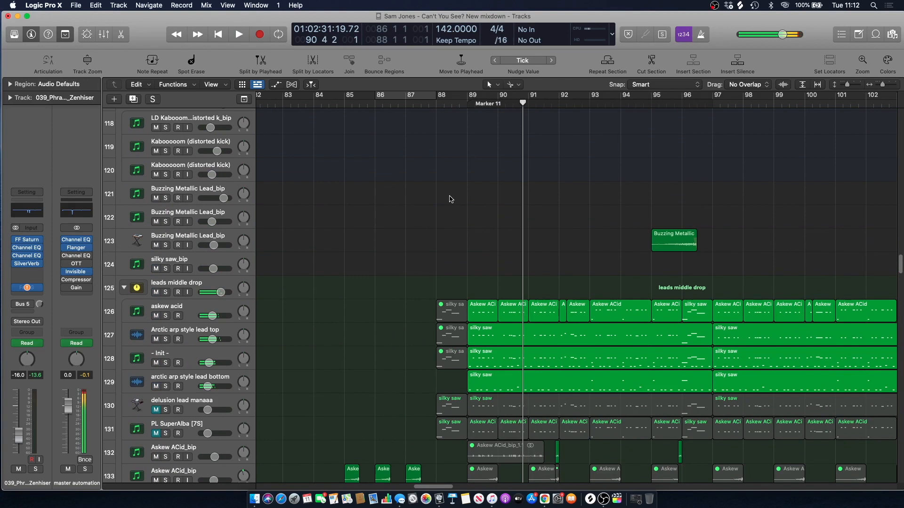
Set the cycle range to bars 89–97 and briefly play the full mix around Marker 11
left_click_drag(469, 99, 713, 99)
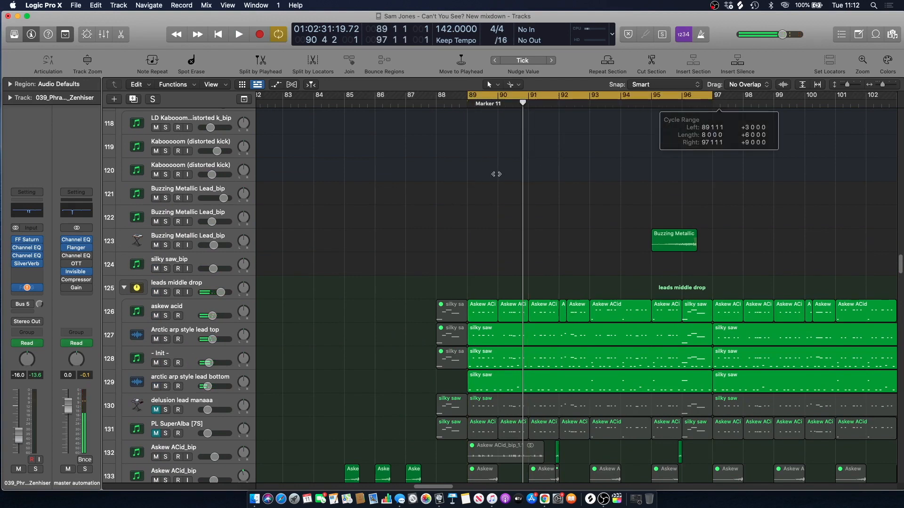
key("space")
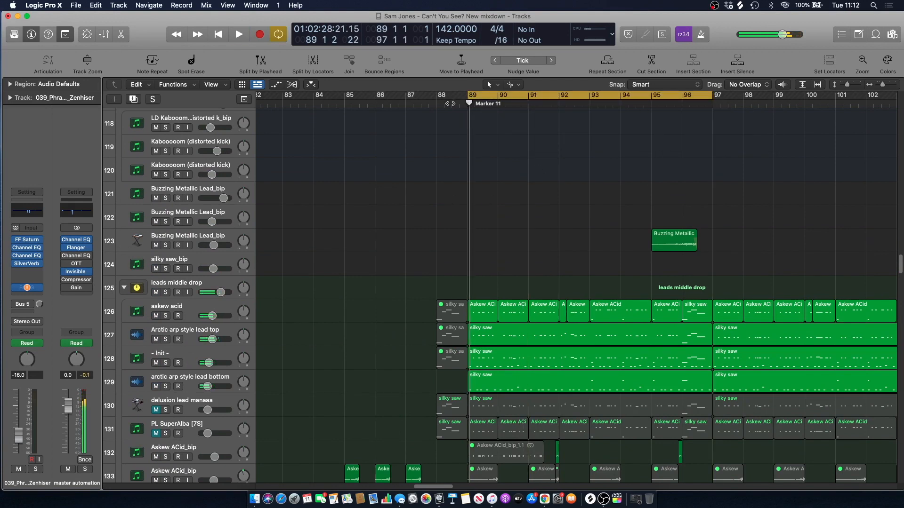
left_click(439, 105)
key("space")
key("space")
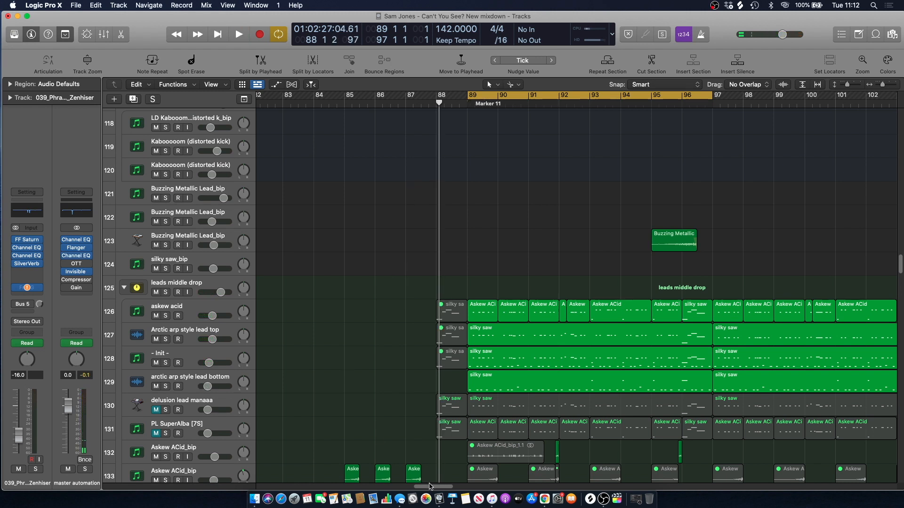
Solo the askew acid track (126) in the leads middle drop stack and play it from bar 89
scroll(438, 476, "right", 5)
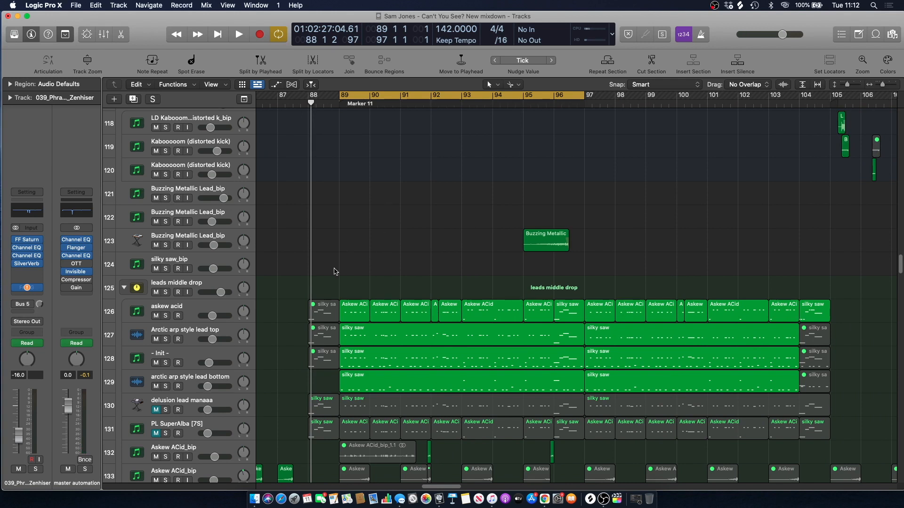
scroll(334, 271, "down", 2)
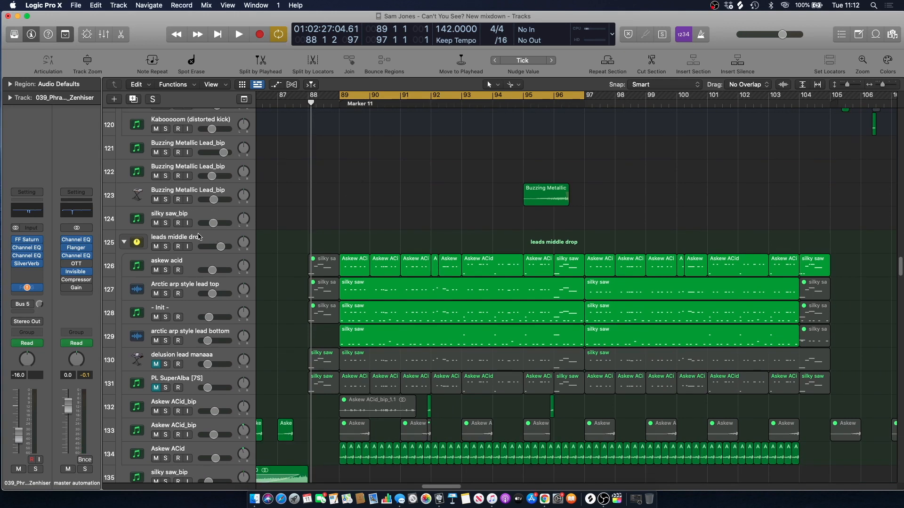
left_click(199, 237)
left_click(356, 263)
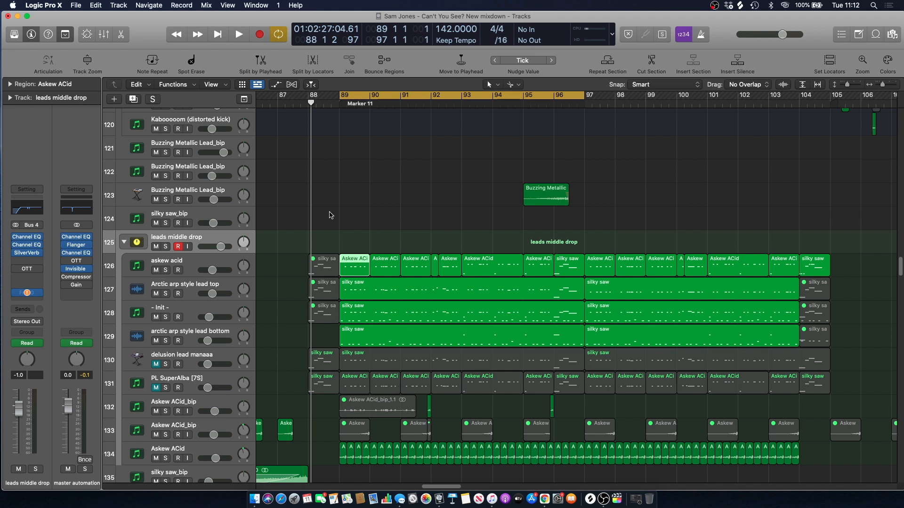
left_click(165, 270)
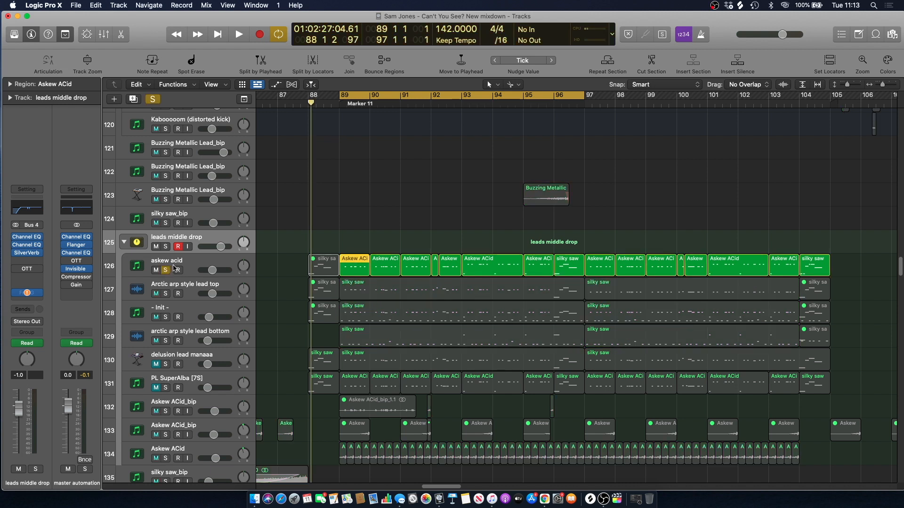
key("space")
key("space")
Open the askew acid track's Sylenth1 instrument and play the soloed line while examining the Part A oscillator settings
left_click(172, 262)
left_click(359, 259)
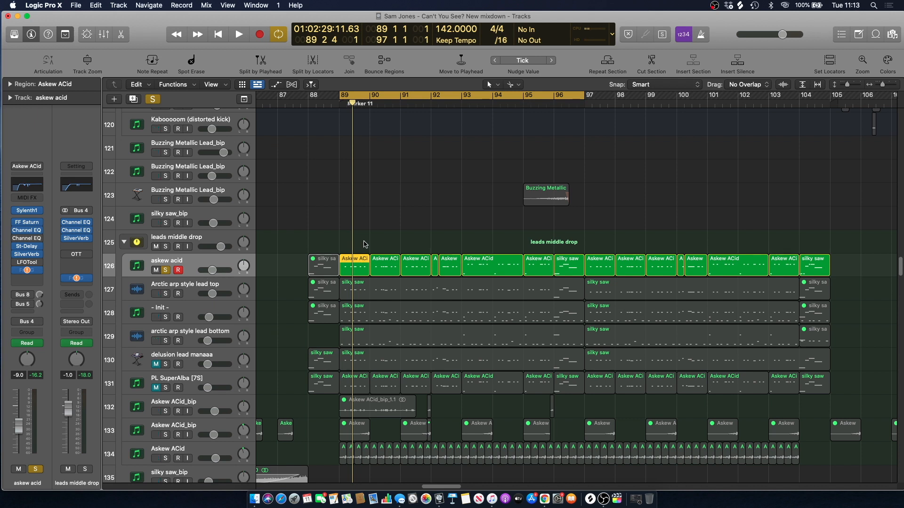
left_click(186, 262)
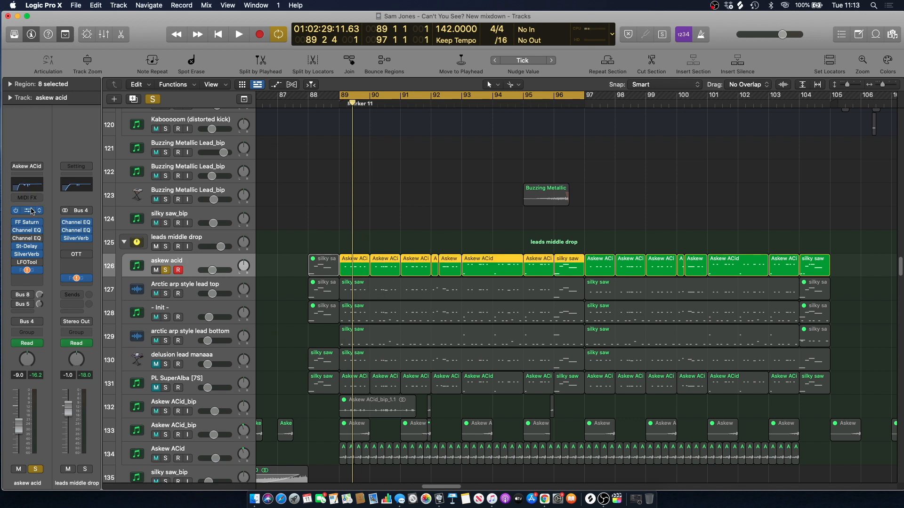
left_click(32, 211)
left_click_drag(419, 131, 363, 87)
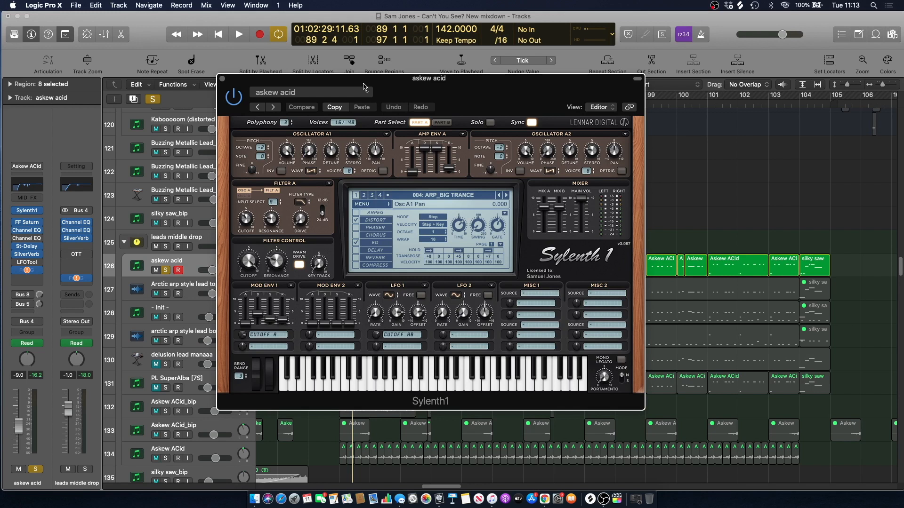
key("space")
key("space")
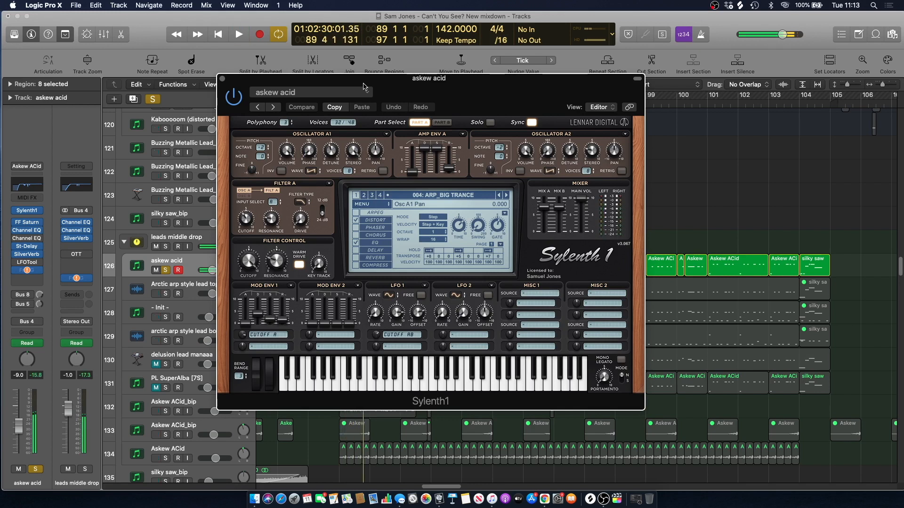
left_click_drag(364, 87, 353, 80)
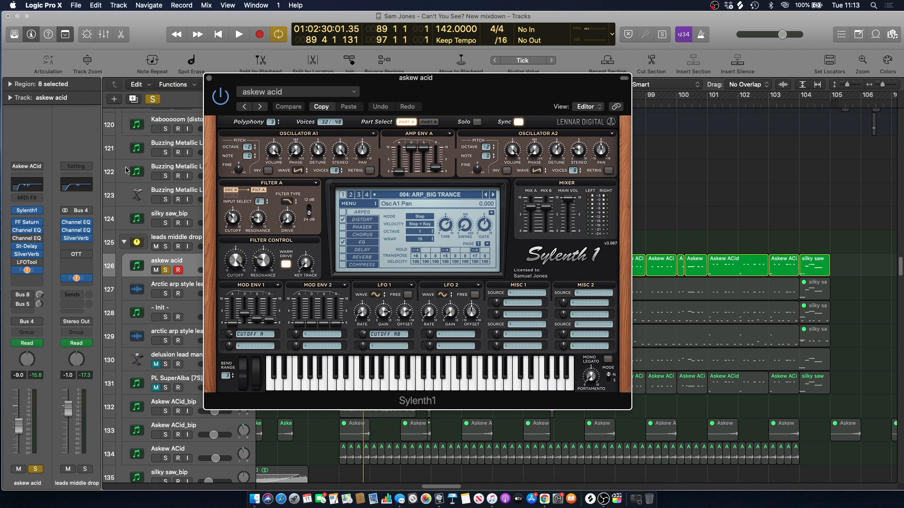
key("space")
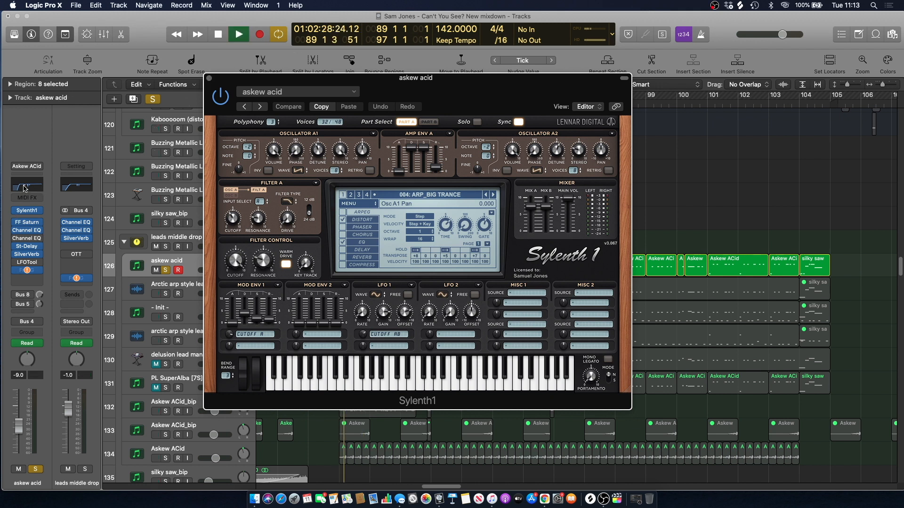
key("space")
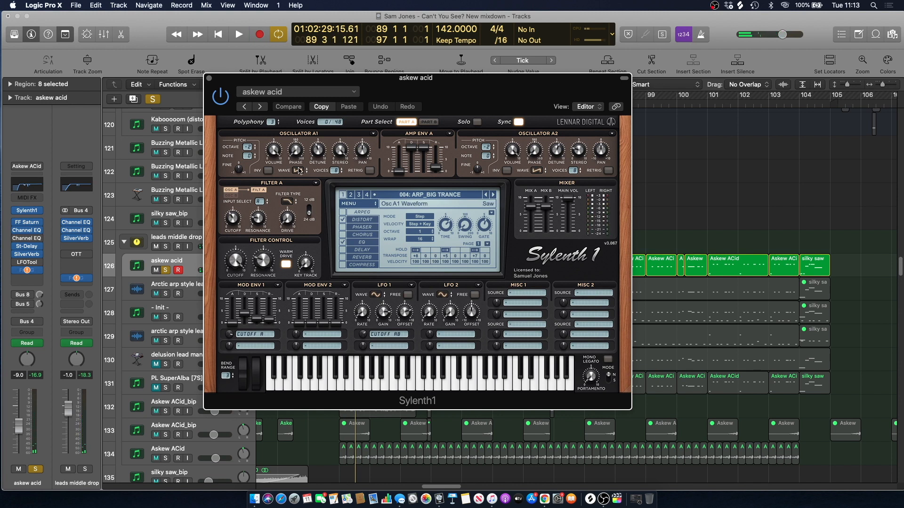
Examine the askew acid sound's Part B oscillators, Channel EQ and FF Saturn settings, and close the plug-in windows
left_click(428, 122)
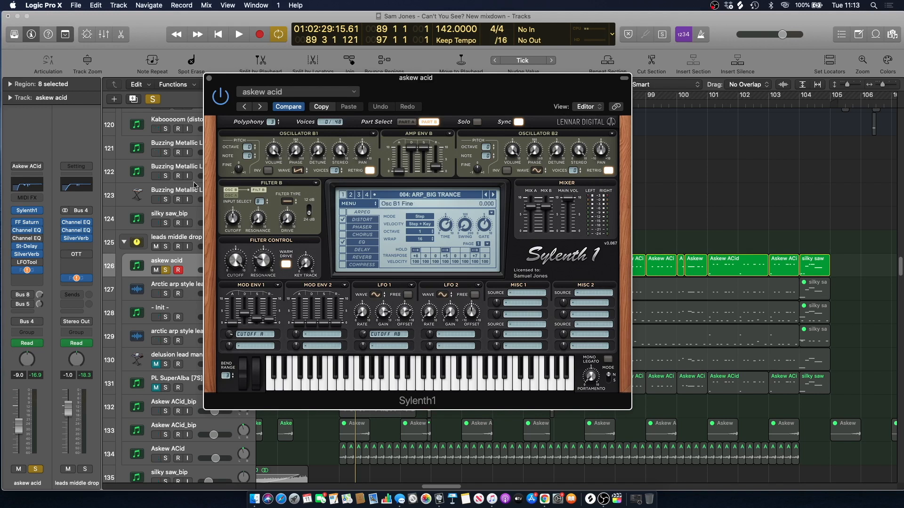
left_click(29, 186)
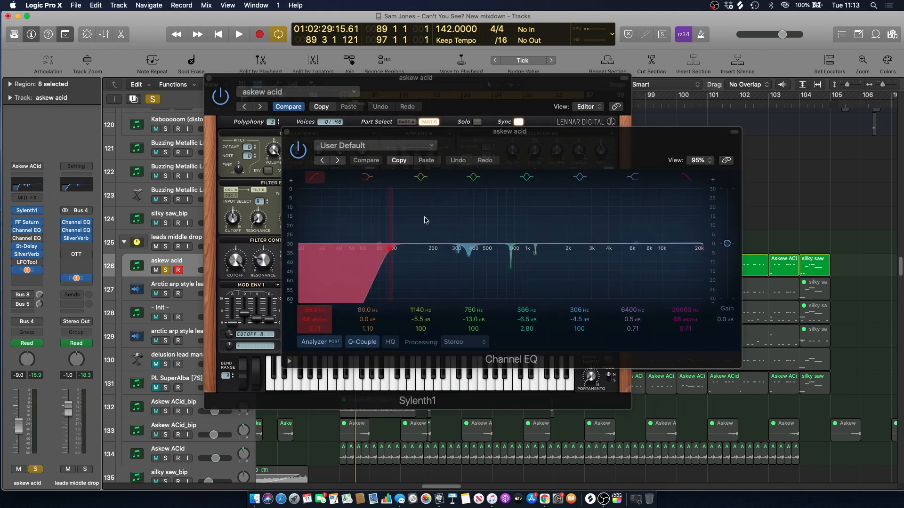
left_click(287, 133)
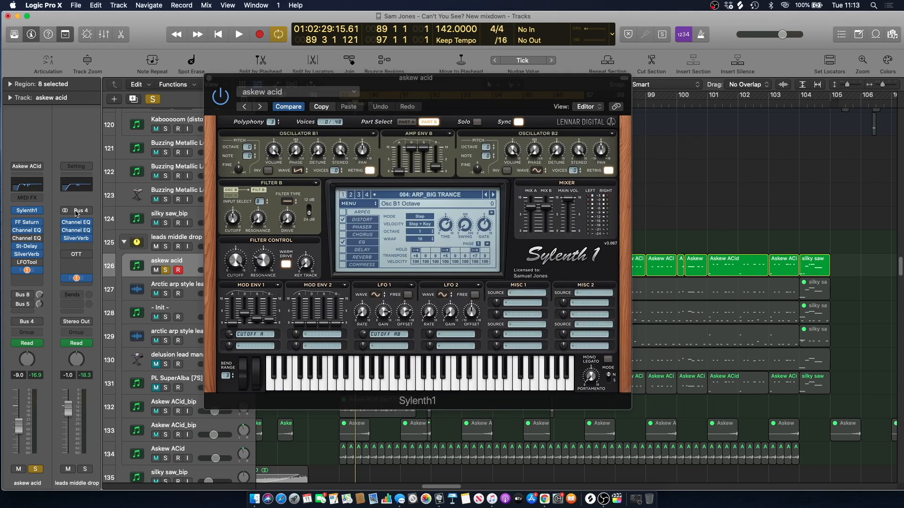
left_click(26, 222)
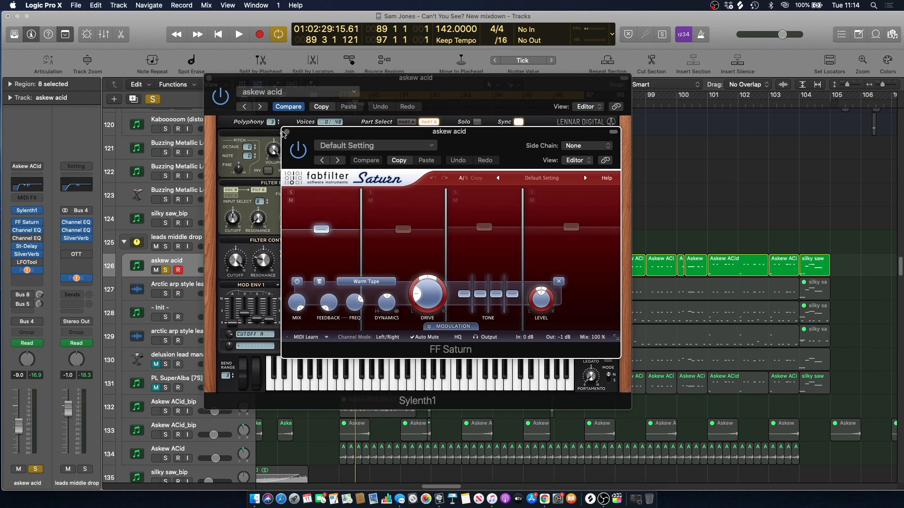
left_click(286, 132)
left_click(210, 79)
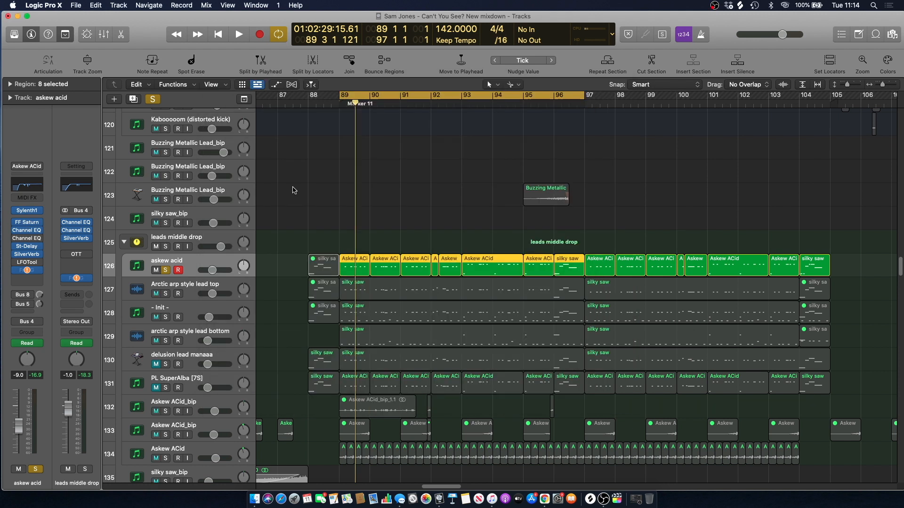
Open the bar 89 Askew ACid region in the Piano Roll and play it while examining its notes
double_click(354, 269)
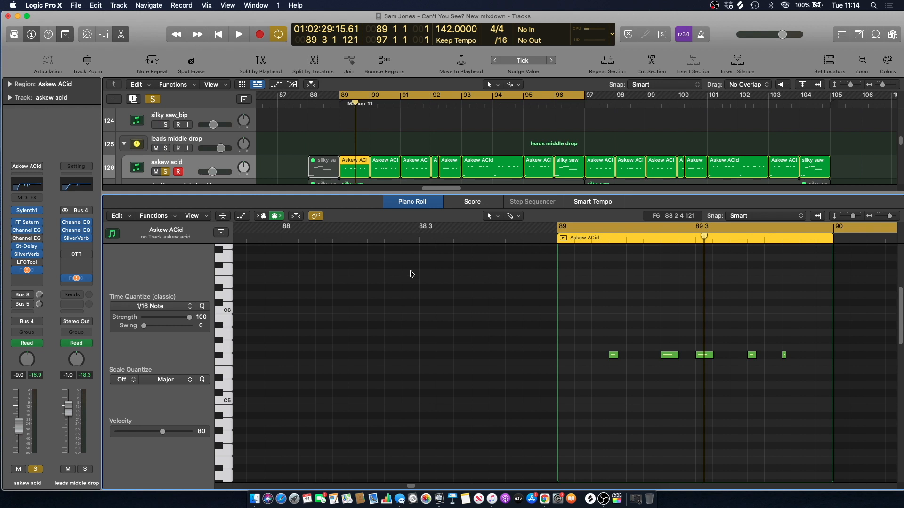
key("space")
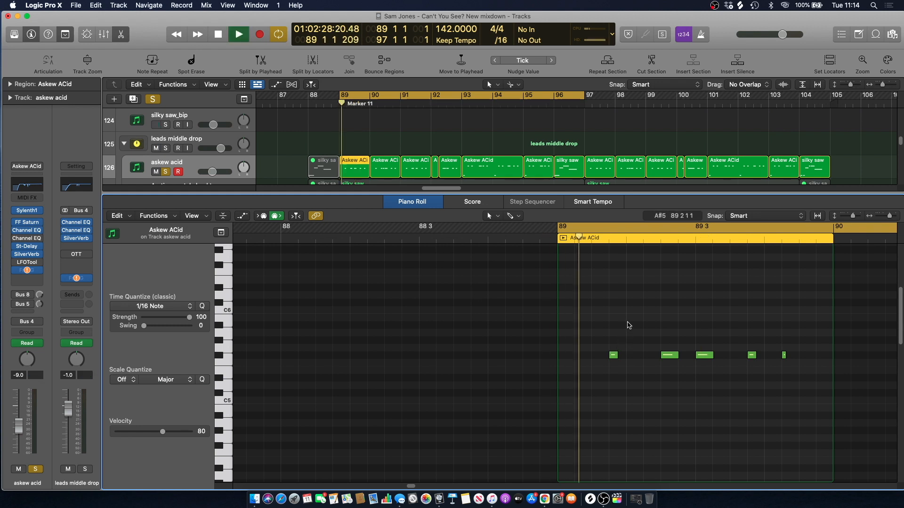
scroll(629, 325, "down", 2)
key("space")
scroll(616, 318, "up", 2)
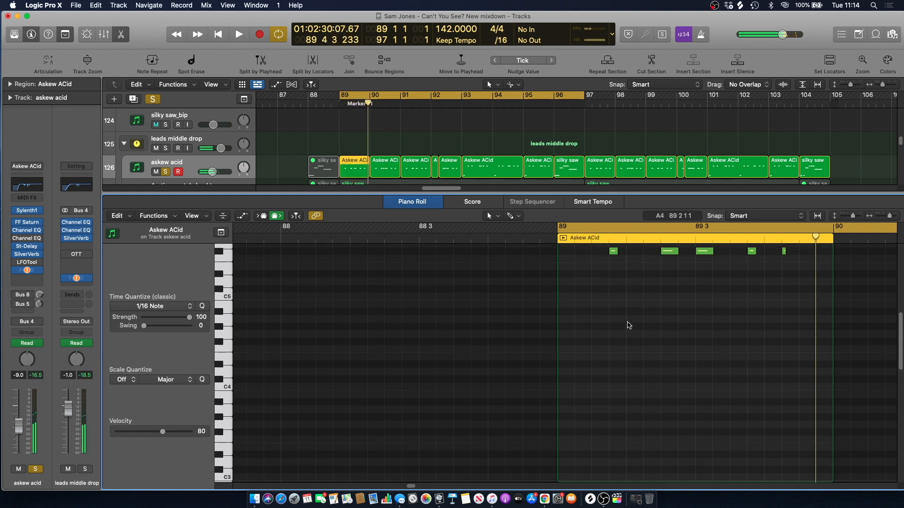
Try shifting the selected group of notes in the bar 89 Askew ACid region to lower pitches during playback
left_click_drag(605, 315, 790, 386)
scroll(614, 287, "down", 7)
left_click_drag(614, 277, 614, 389)
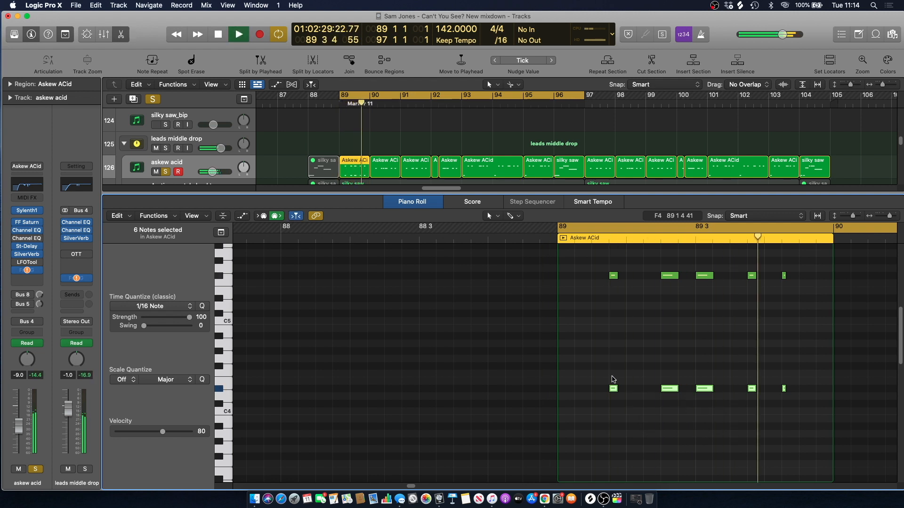
scroll(613, 380, "down", 2)
scroll(613, 379, "down", 1)
left_click_drag(614, 340, 614, 426)
key("space")
scroll(607, 365, "up", 4)
key("space")
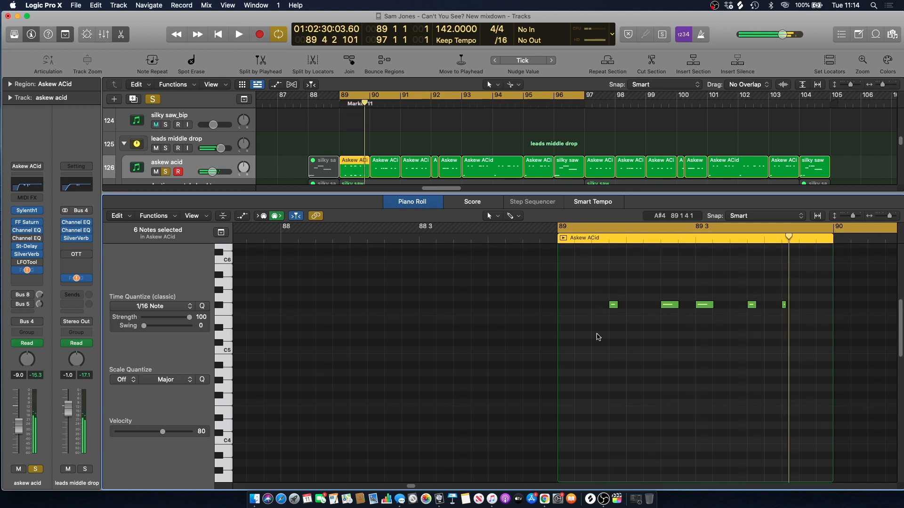
Undo the last note changes in the Askew ACid region and deselect it
key("super+z")
scroll(599, 337, "down", 1)
key("super+z")
left_click(327, 131)
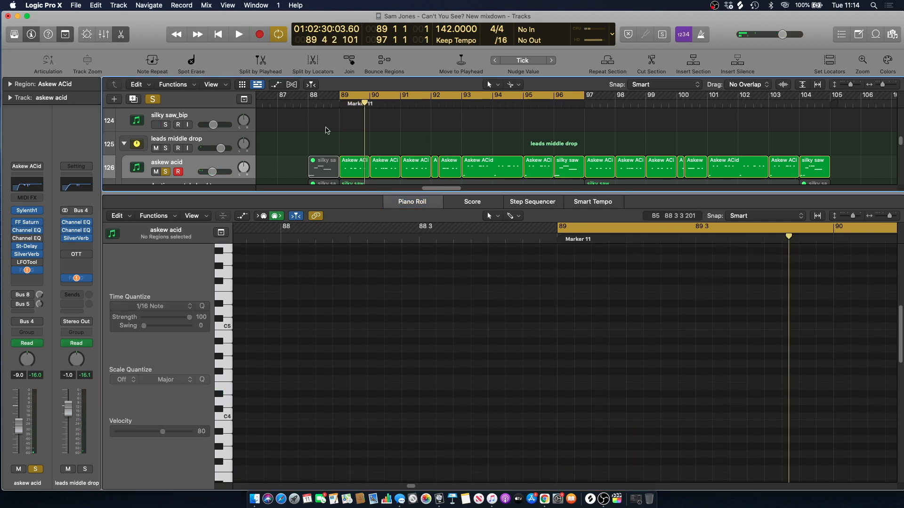
Replay the soloed askew acid line from bar 89 and close the Piano Roll
key("space")
key("space")
key("e")
scroll(251, 190, "up", 1)
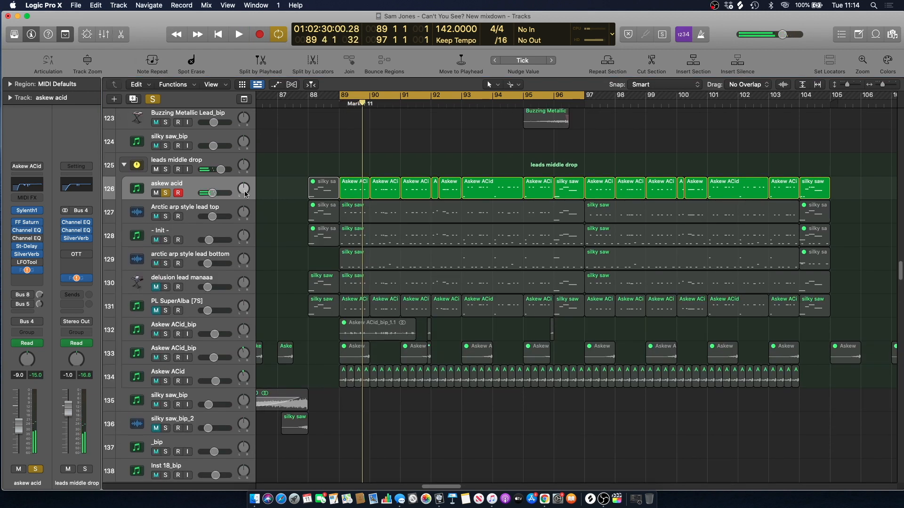
Solo Arctic arp style lead top (track 127), play it with askew acid, and clear askew acid's solo during playback
left_click(166, 216)
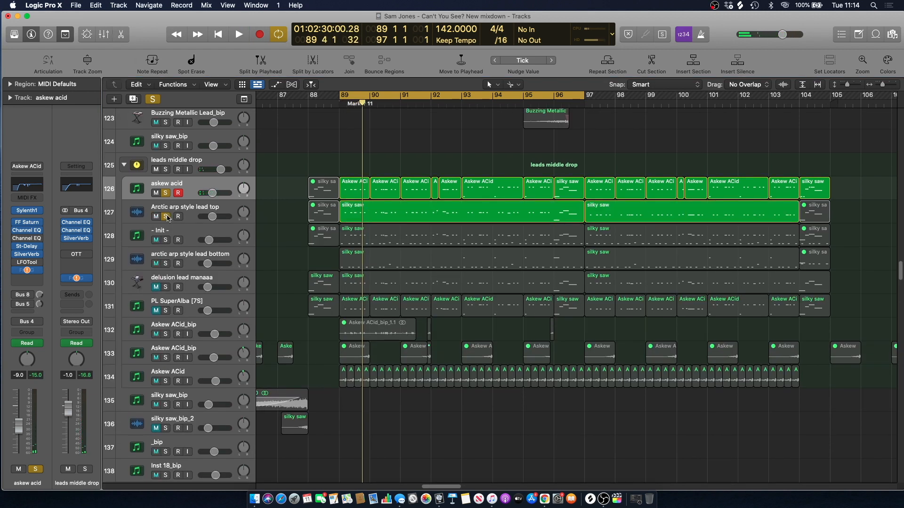
left_click(191, 213)
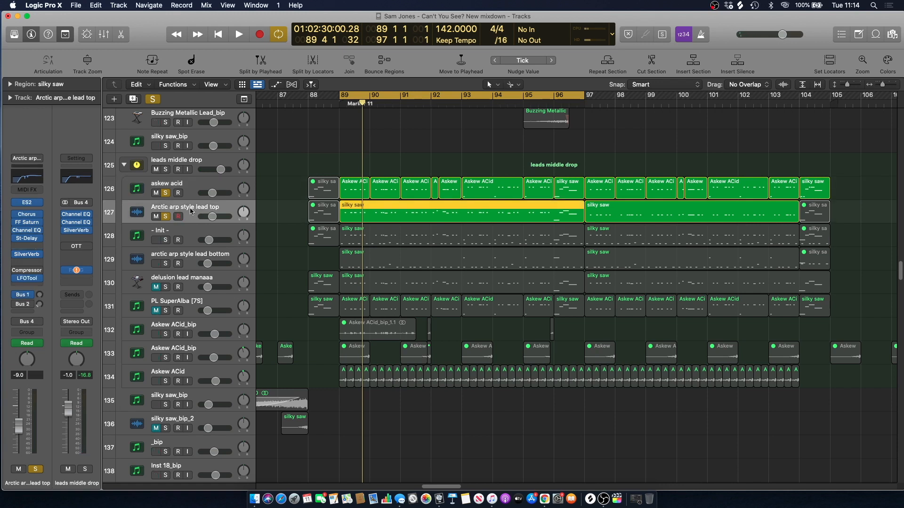
key("space")
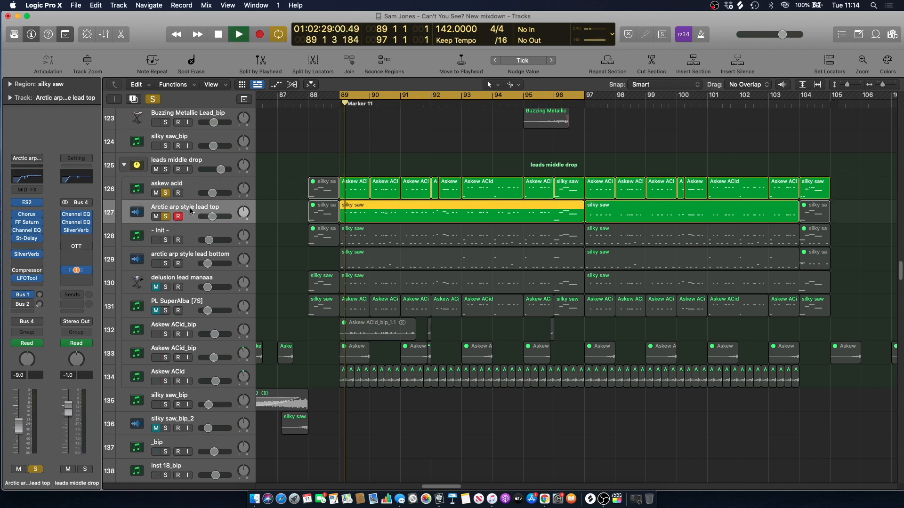
left_click(166, 193)
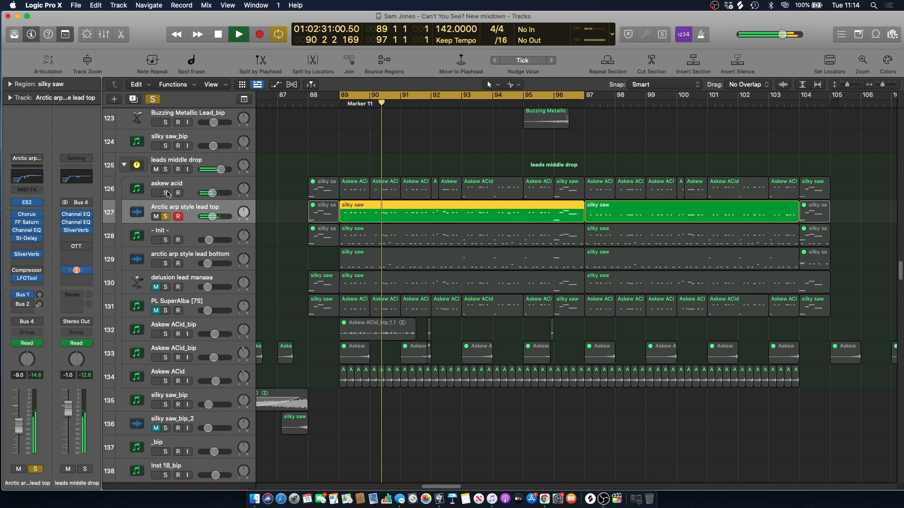
key("space")
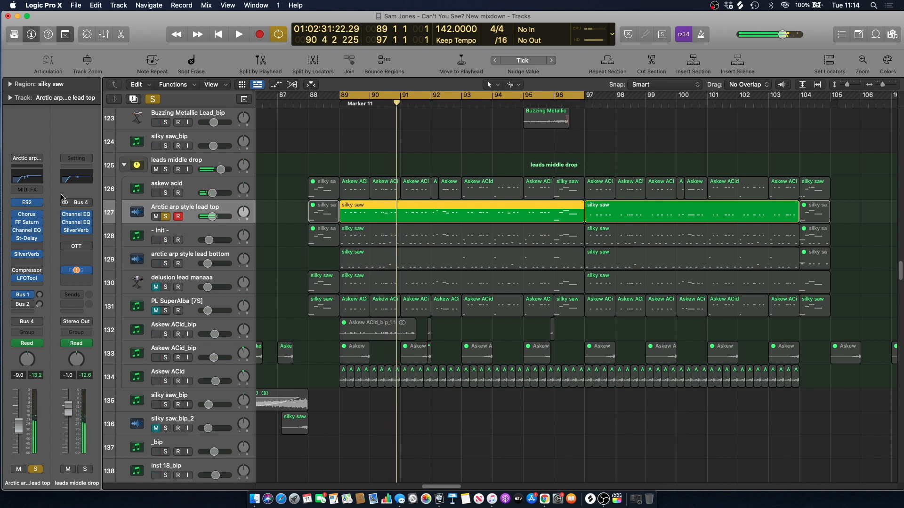
Open Arctic arp style lead top's ES2 instrument, play the soloed lead while examining its settings, and close it
left_click(28, 203)
left_click_drag(314, 135, 310, 116)
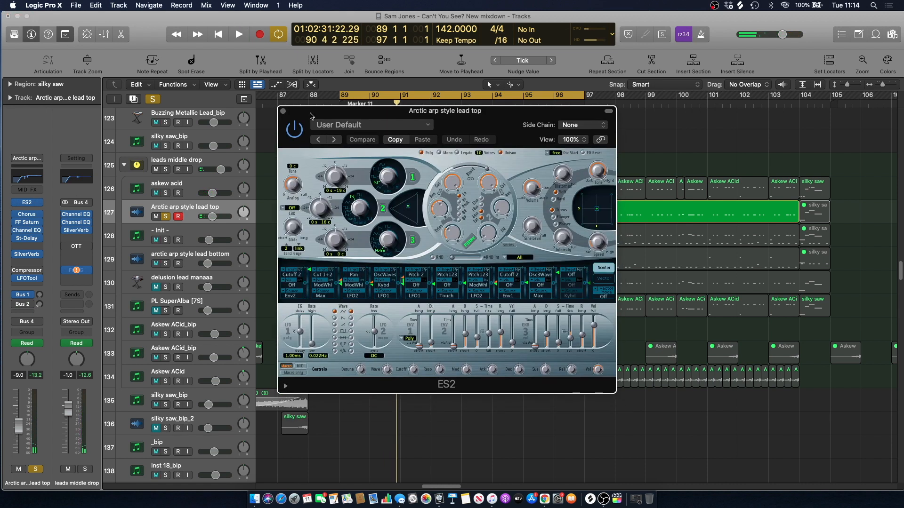
key("space")
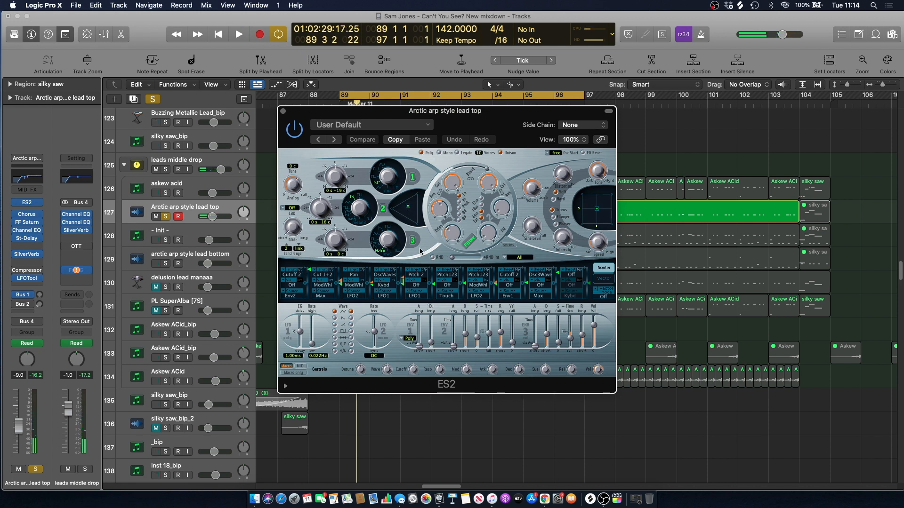
left_click(283, 112)
Add the - Init - track (128) and askew acid to the solo and play the three leads together
left_click(167, 240)
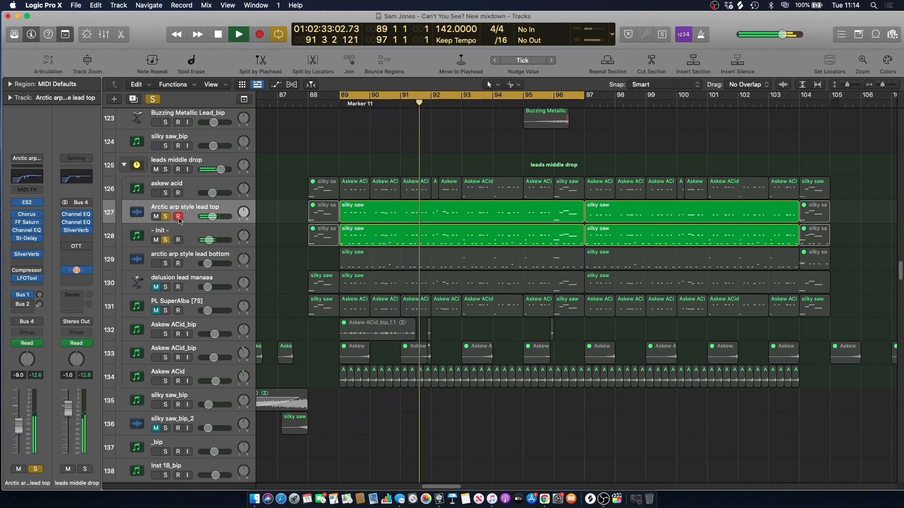
left_click(167, 193)
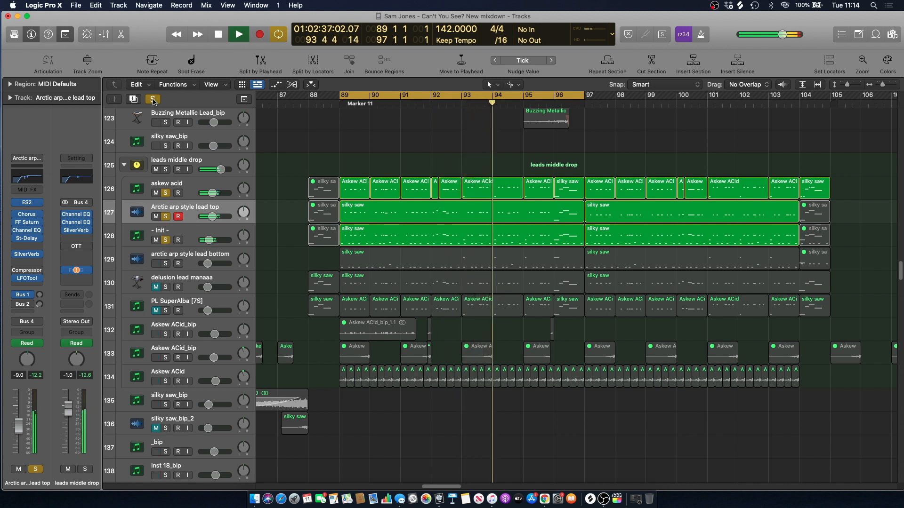
Stop playback, clear the lead solos, and solo and play only the - Init - track (128)
key("space")
key("ctrl+alt+super+s")
left_click(168, 263)
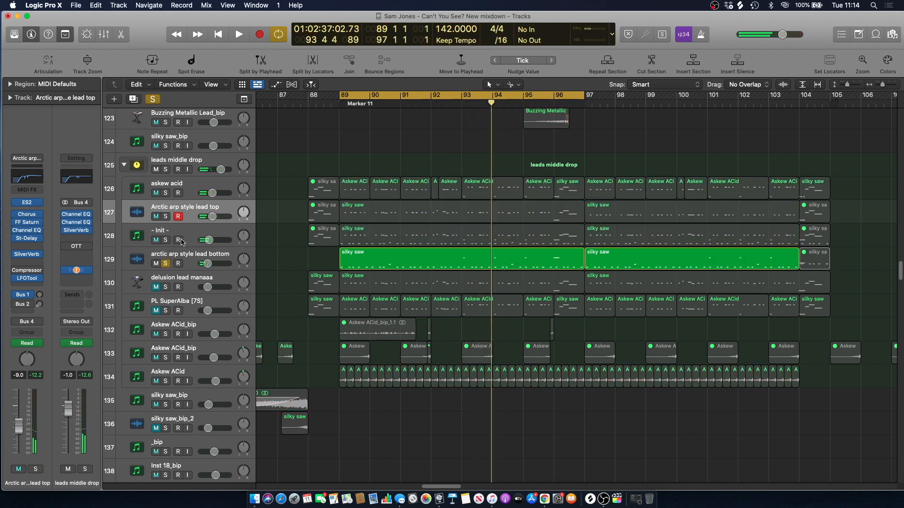
left_click(187, 238)
left_click(165, 263)
left_click(166, 240)
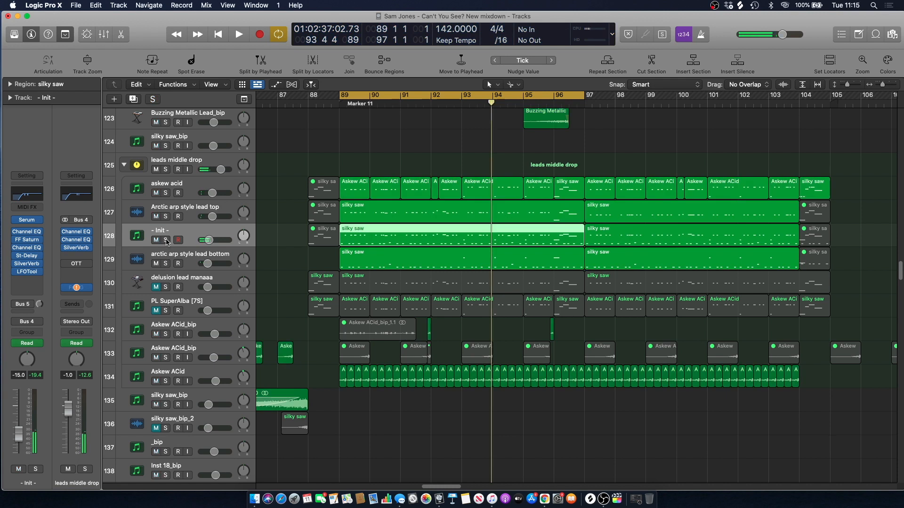
left_click(178, 240)
key("space")
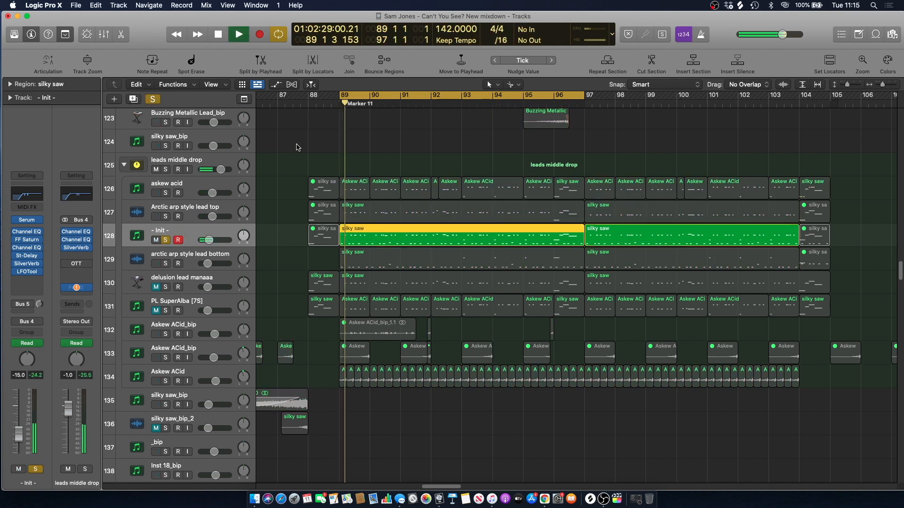
Open the - Init - track's Serum instrument, examine its settings during playback, close it and stop playback
left_click(28, 220)
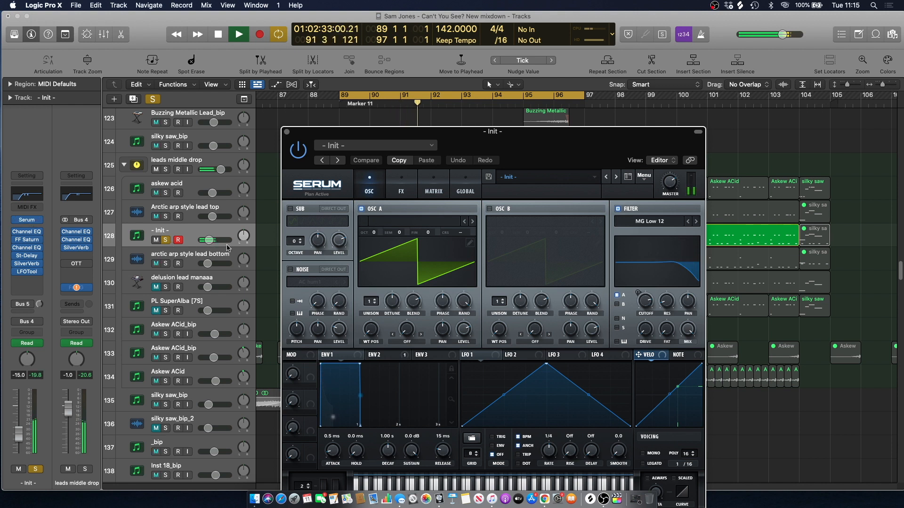
left_click(287, 132)
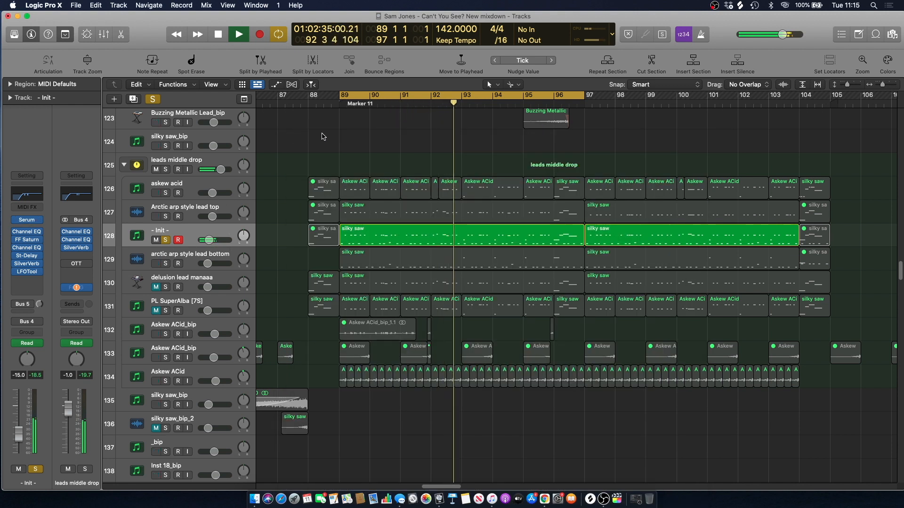
key("space")
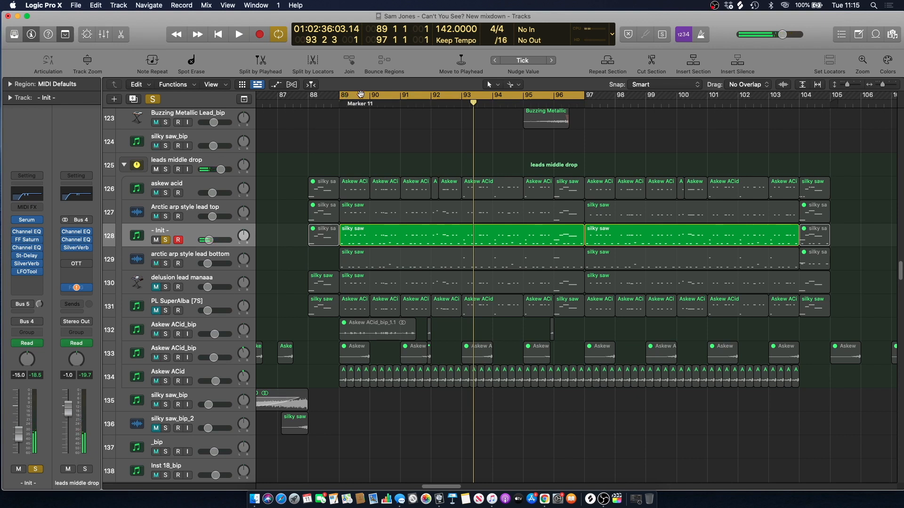
Play the soloed - Init - track briefly from around bar 88 with cycling off, and turn cycling back on
left_click(360, 94)
key("space")
key("space")
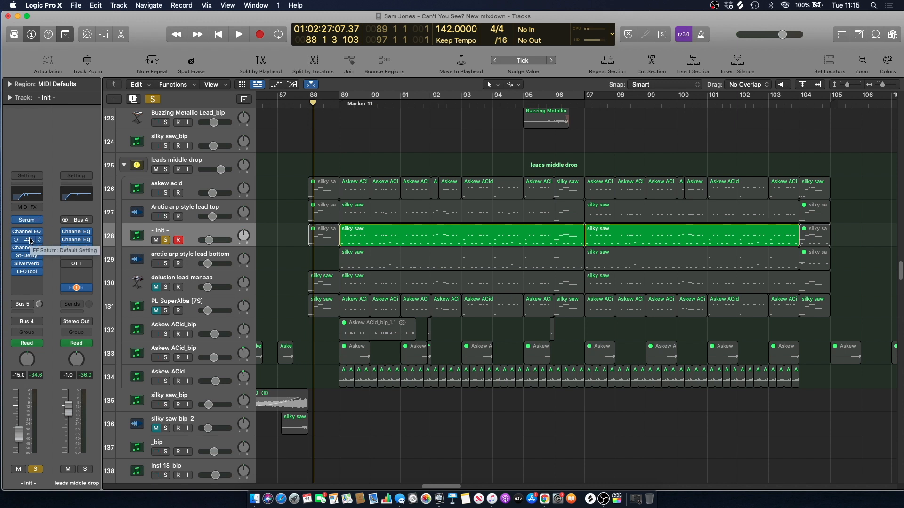
left_click(356, 98)
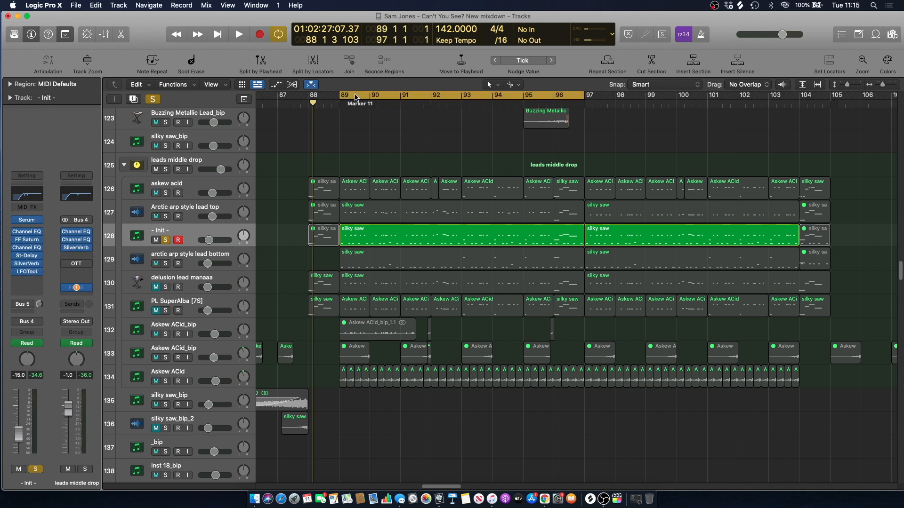
Switch the solo from the - Init - track to arctic arp style lead bottom (track 129) and play it alone
left_click(190, 250, "shift")
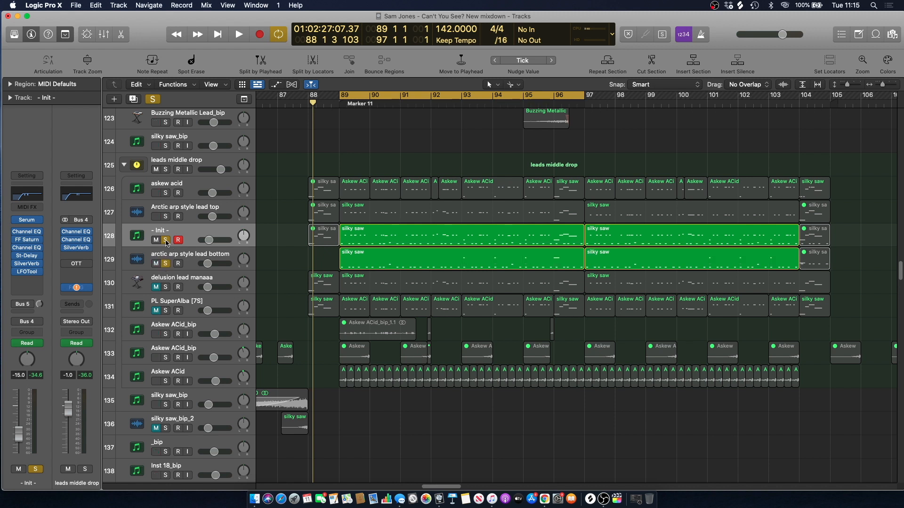
left_click(166, 241)
left_click(193, 257)
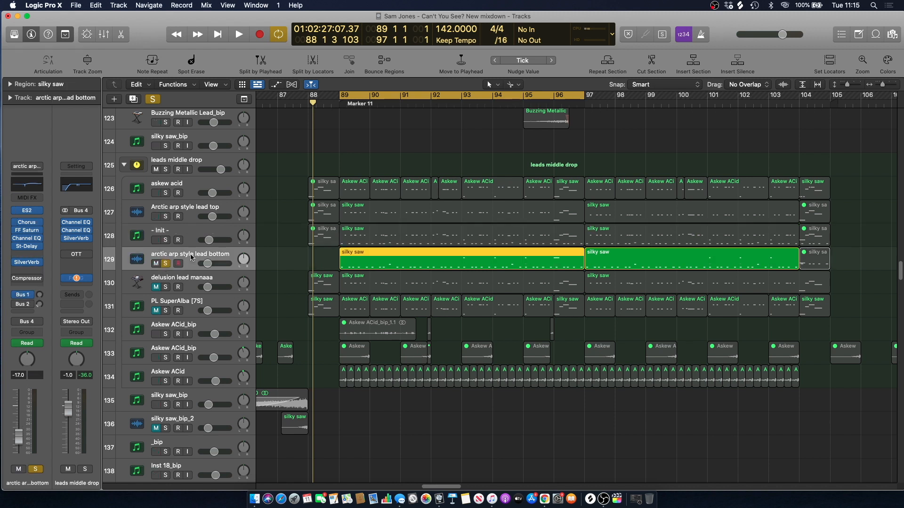
key("space")
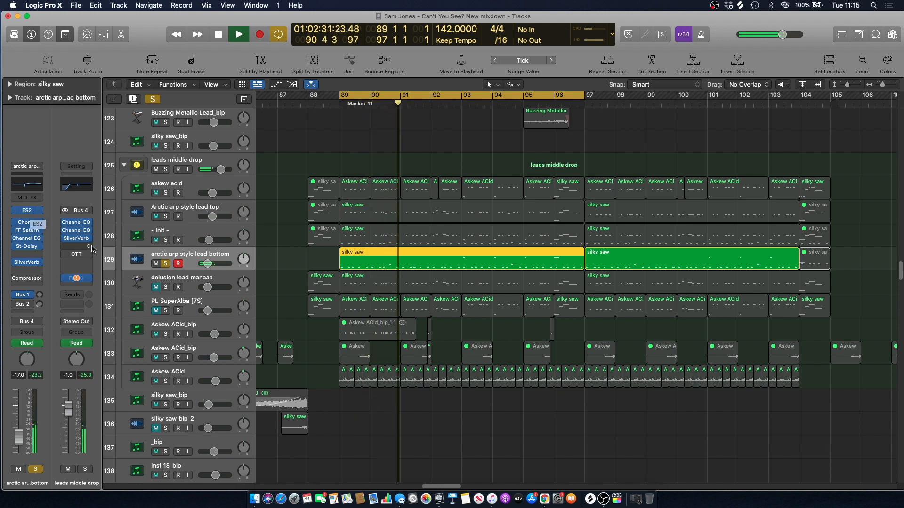
key("space")
left_click(318, 160)
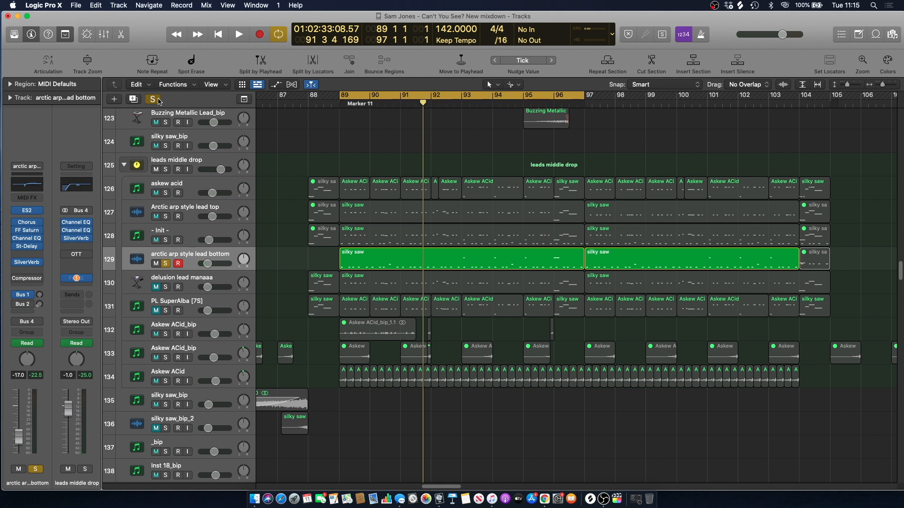
Add askew acid and Arctic arp style lead top to the lead bottom solo and play the three together
left_click(158, 100)
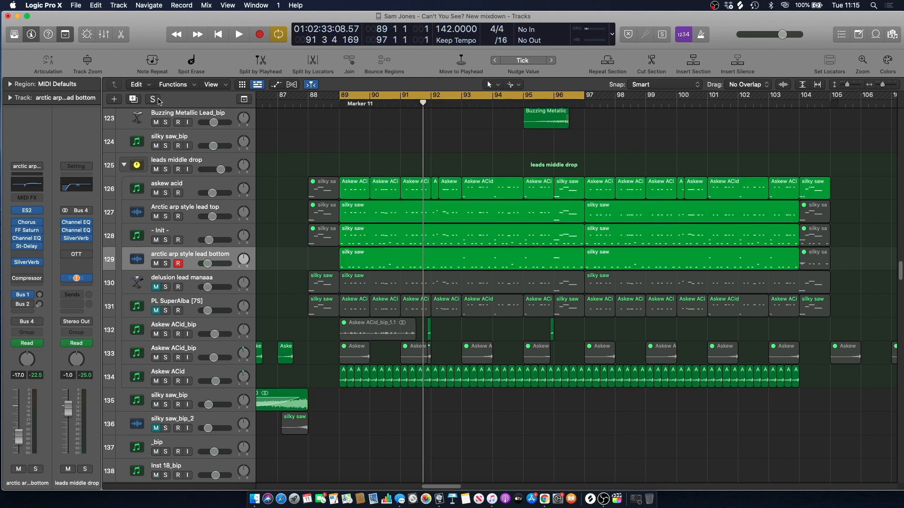
left_click(158, 101)
left_click(166, 193)
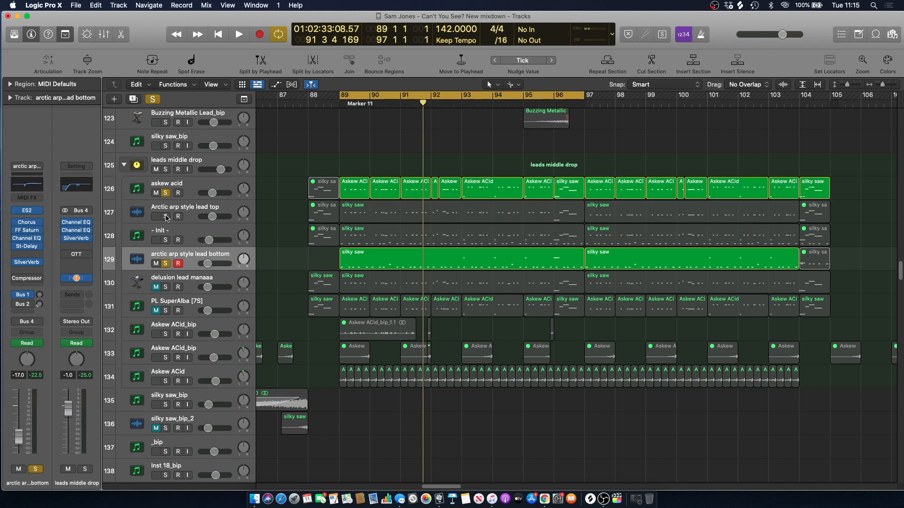
left_click(166, 217)
key("space")
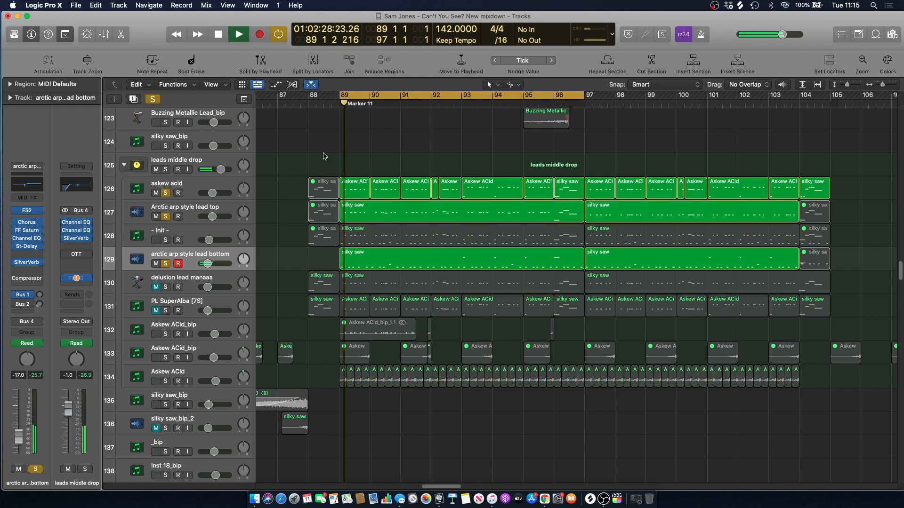
key("space")
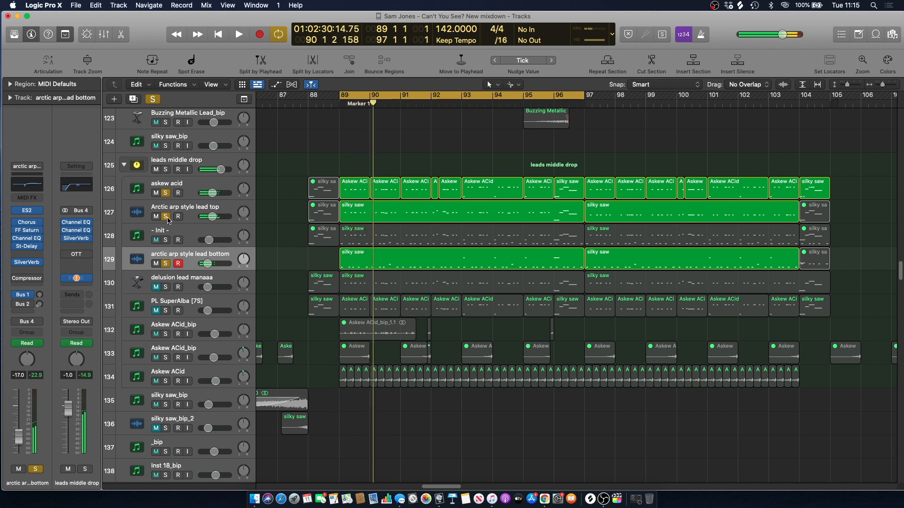
Replay the three soloed leads and add the - Init - track to the solo during playback to hear all four together
left_click(165, 217)
left_click(183, 183)
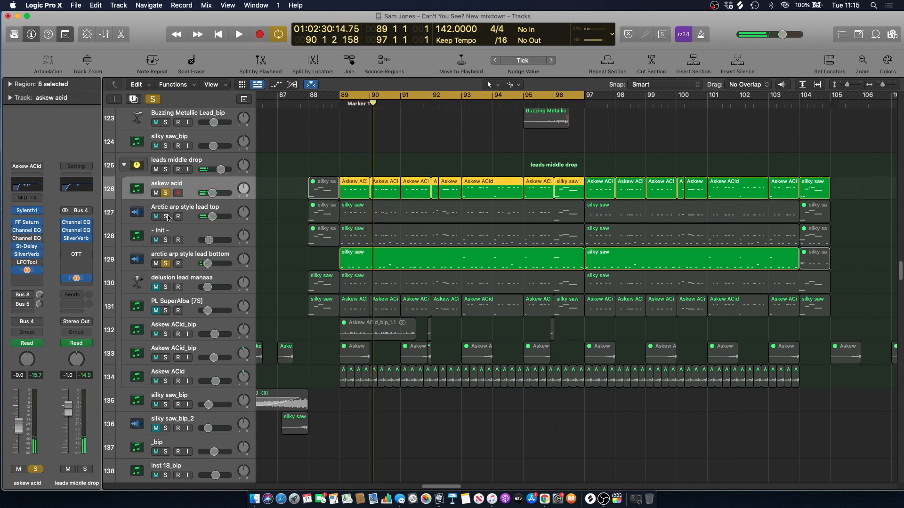
left_click(167, 216)
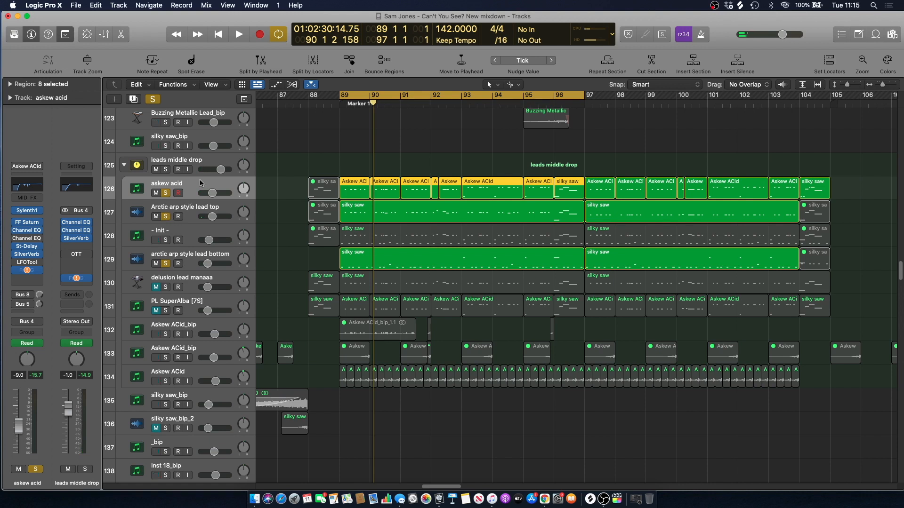
key("space")
left_click(166, 239)
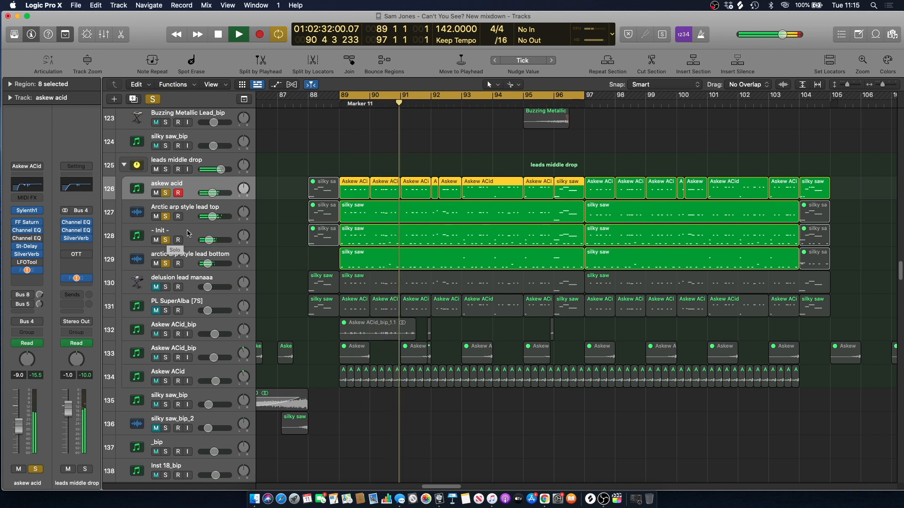
left_click(285, 169)
left_click(377, 259)
left_click(316, 137)
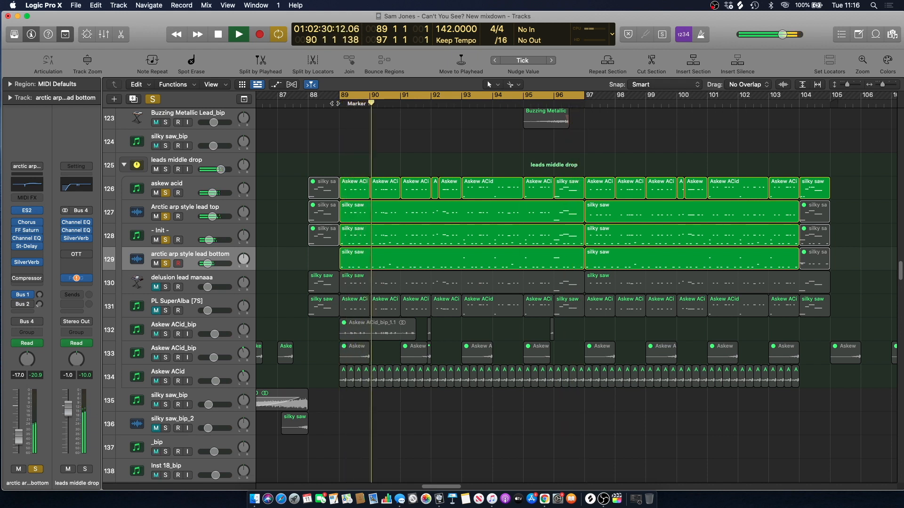
key("space")
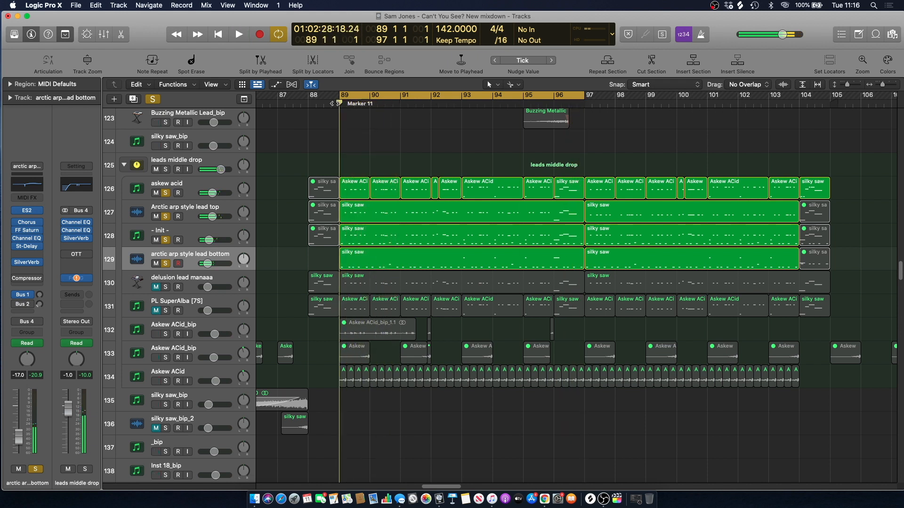
Compare the first silky saw regions of arctic arp style lead bottom and - Init - in the Piano Roll and close the editor
left_click_drag(329, 107, 316, 106)
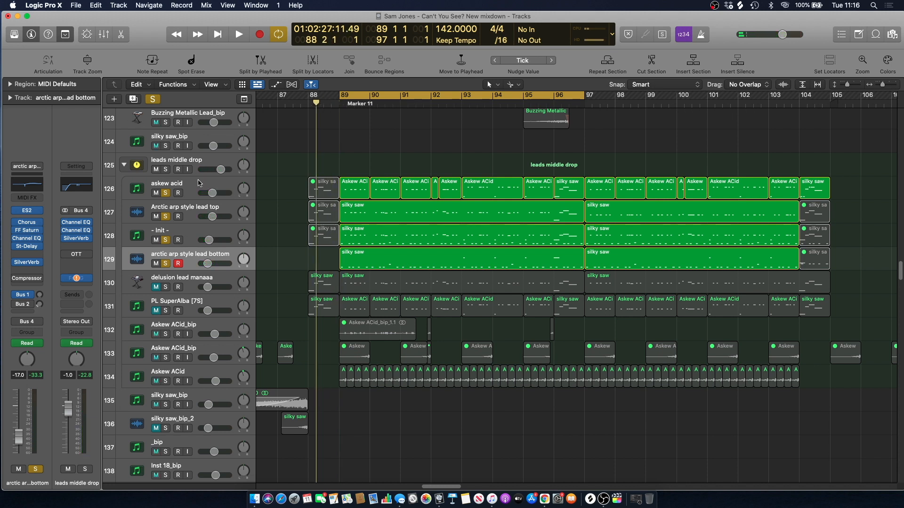
left_click(206, 185)
left_click(358, 137)
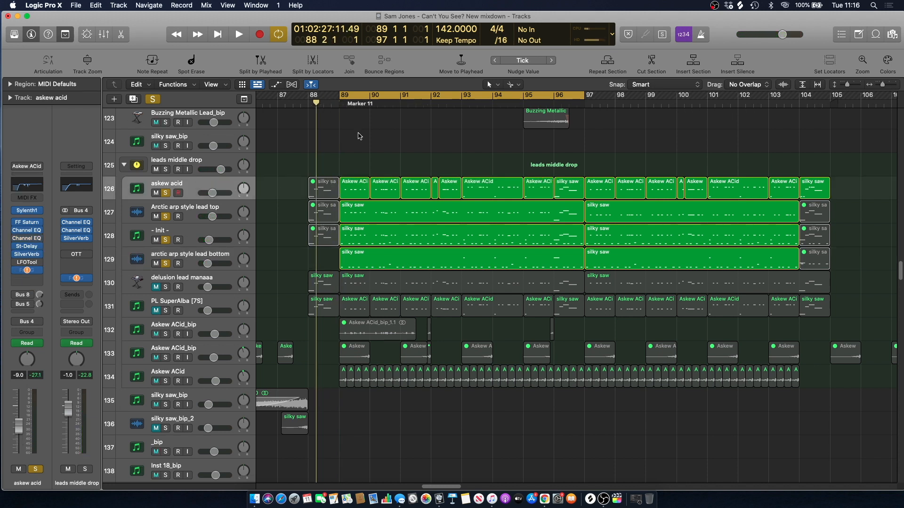
left_click(357, 186)
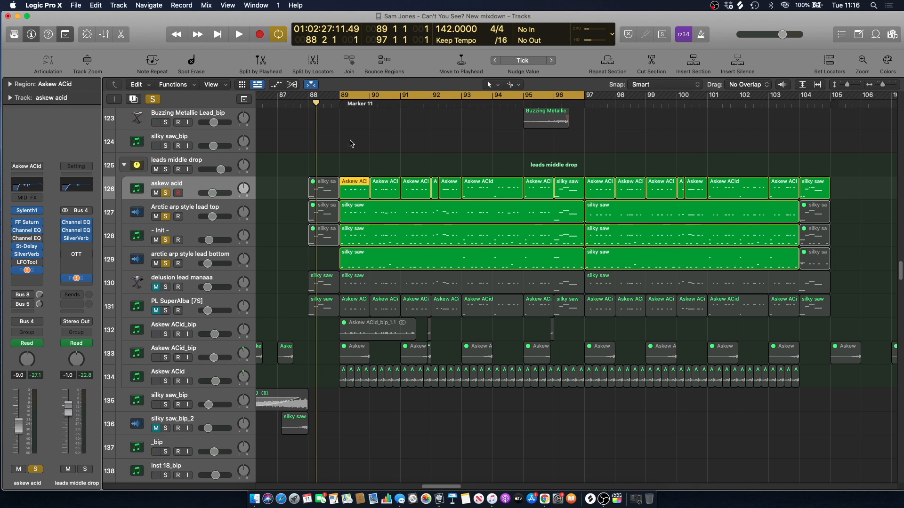
double_click(362, 257)
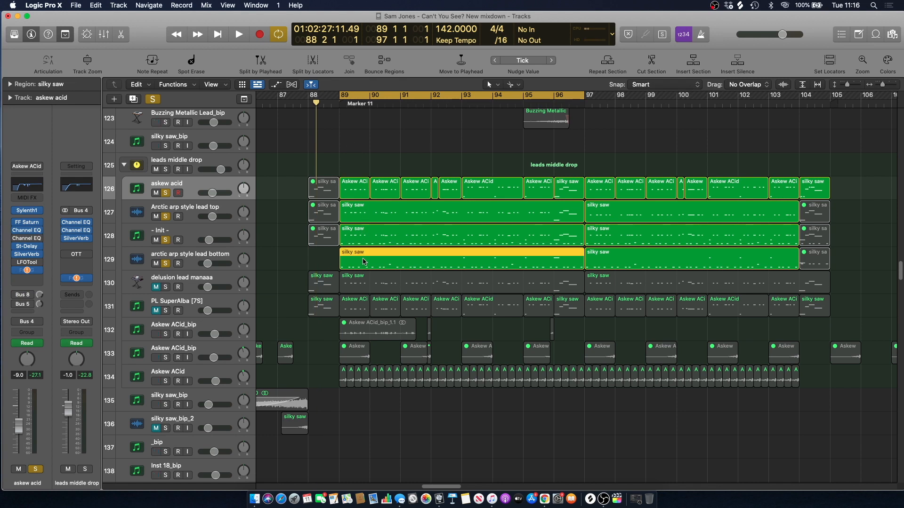
left_click(371, 142)
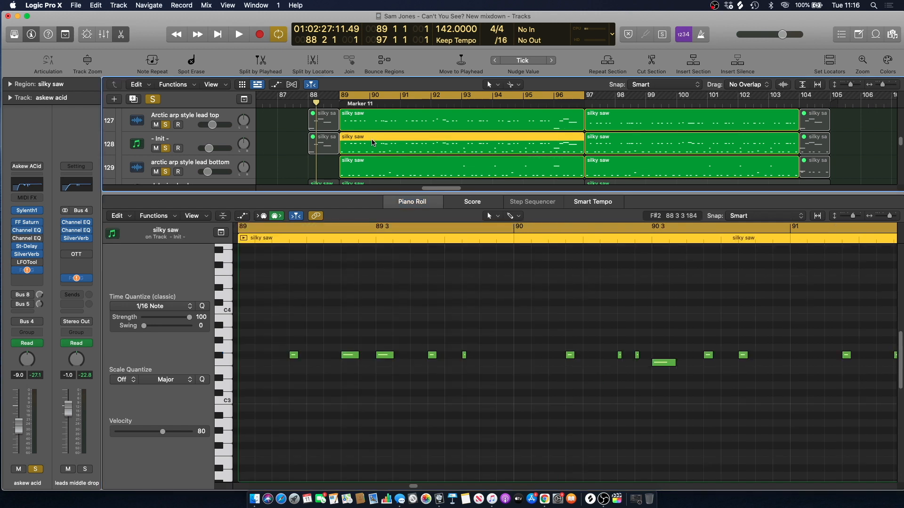
left_click(121, 34)
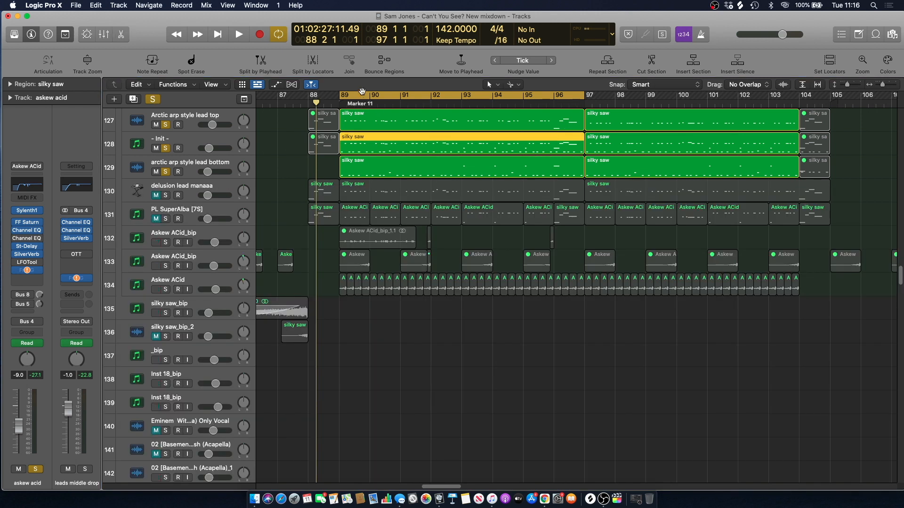
Turn off cycling, clear the lead solos, play Askew ACid (track 134) soloed from bar 89, and clear its solo
left_click(362, 96)
scroll(329, 188, "up", 1)
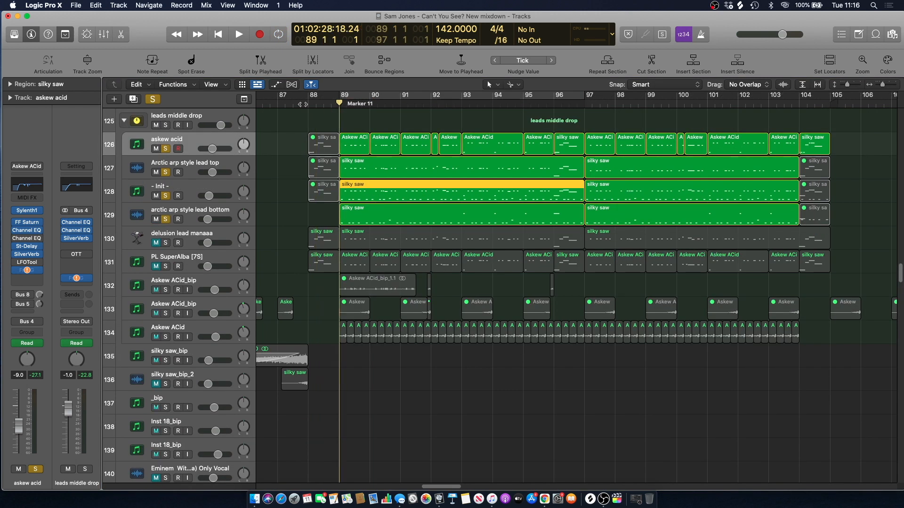
left_click(152, 100)
scroll(298, 218, "down", 1)
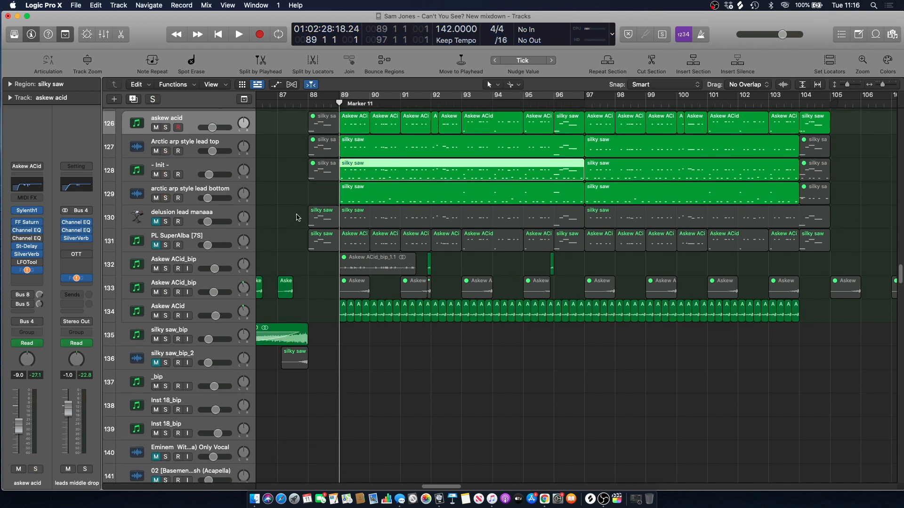
left_click(165, 315)
key("space")
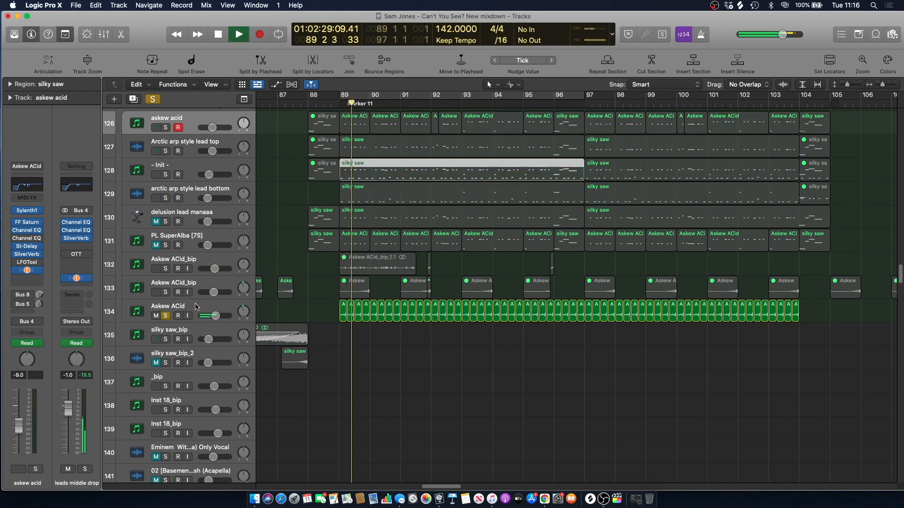
left_click(177, 314)
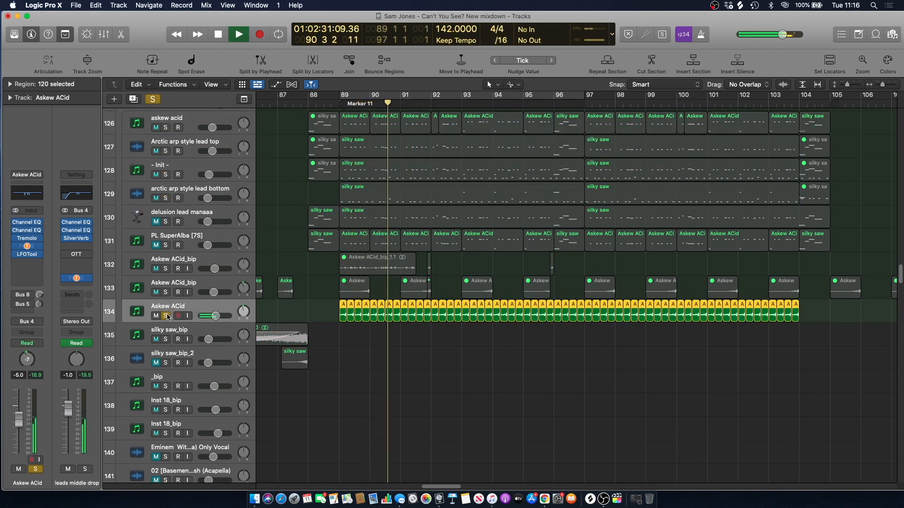
left_click(166, 316)
key("space")
Play the full mix from around bar 88 with nothing soloed and look over the tracks below the leads
scroll(356, 158, "up", 5)
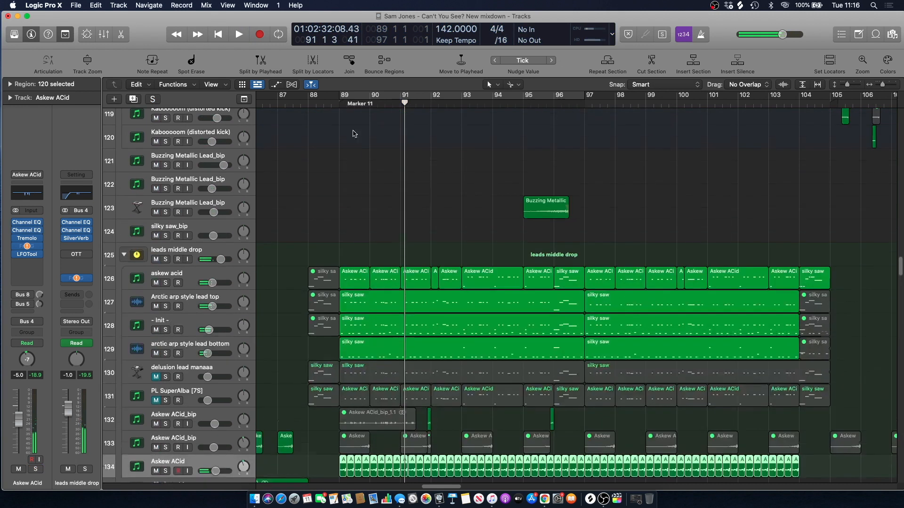
left_click(356, 159)
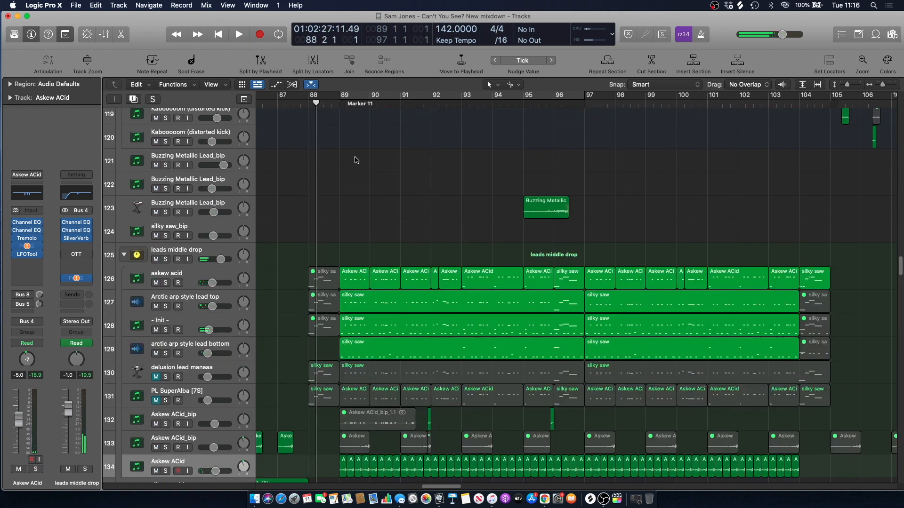
key("space")
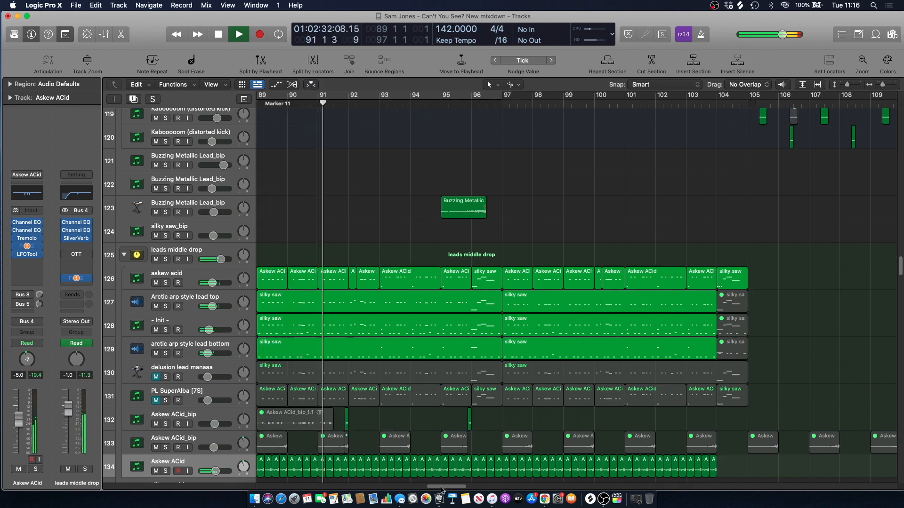
scroll(409, 188, "down", 5)
scroll(414, 198, "down", 10)
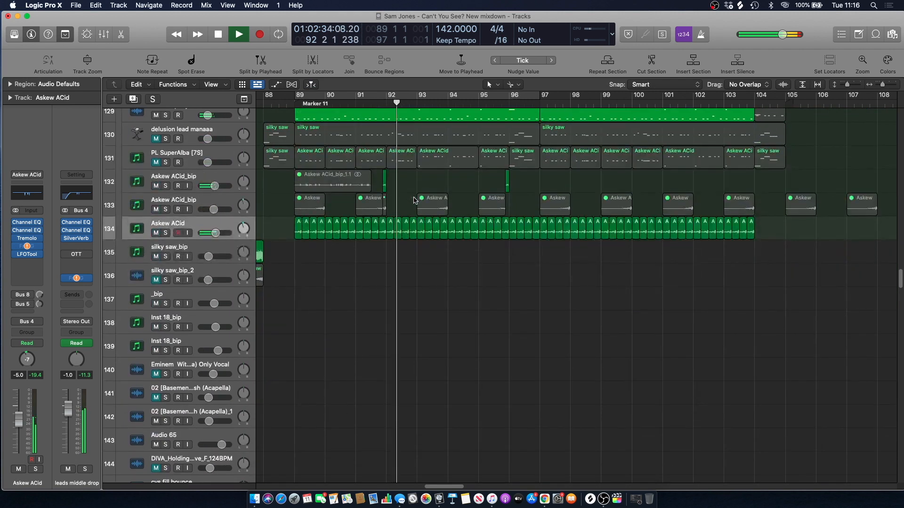
Keep the full mix playing from bar 92 to 97 and look over the FX tracks above the leads
scroll(414, 205, "up", 20)
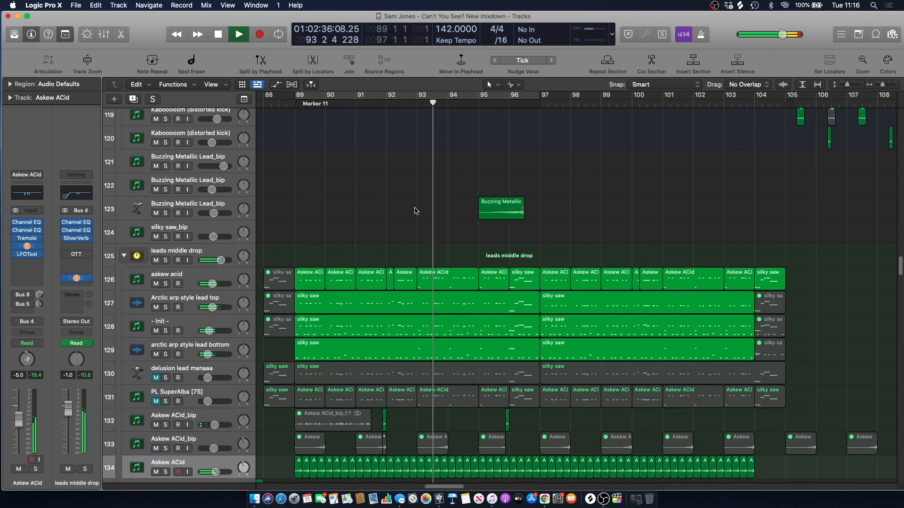
scroll(417, 214, "up", 9)
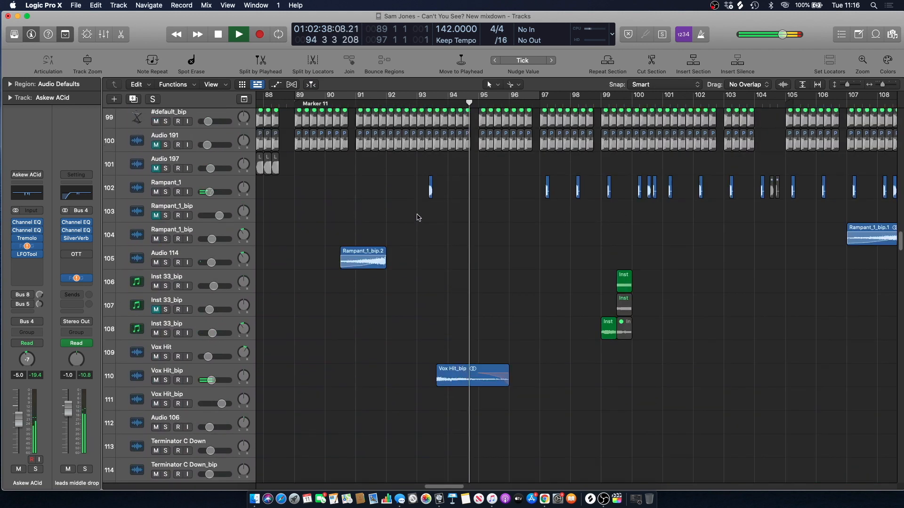
scroll(418, 217, "down", 12)
scroll(419, 218, "down", 8)
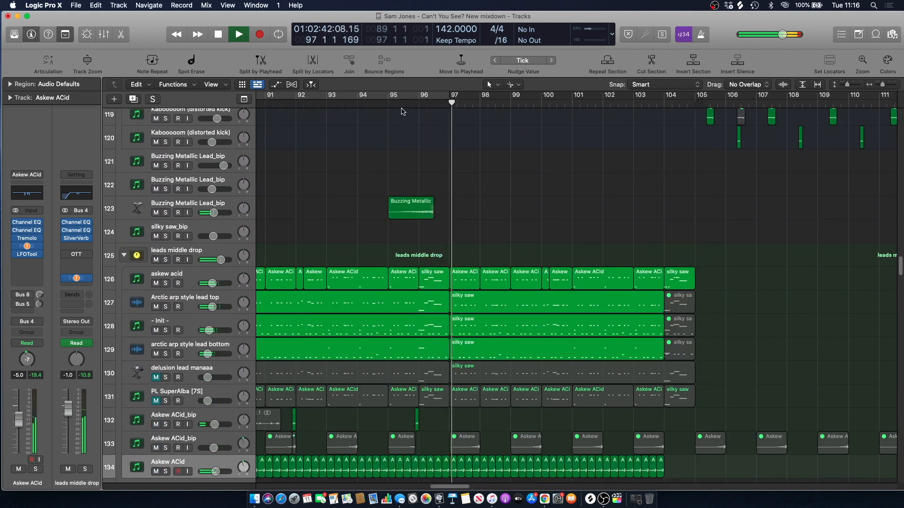
Solo the askew acid lead (track 126) and play it from around bar 95
scroll(378, 222, "up", 1)
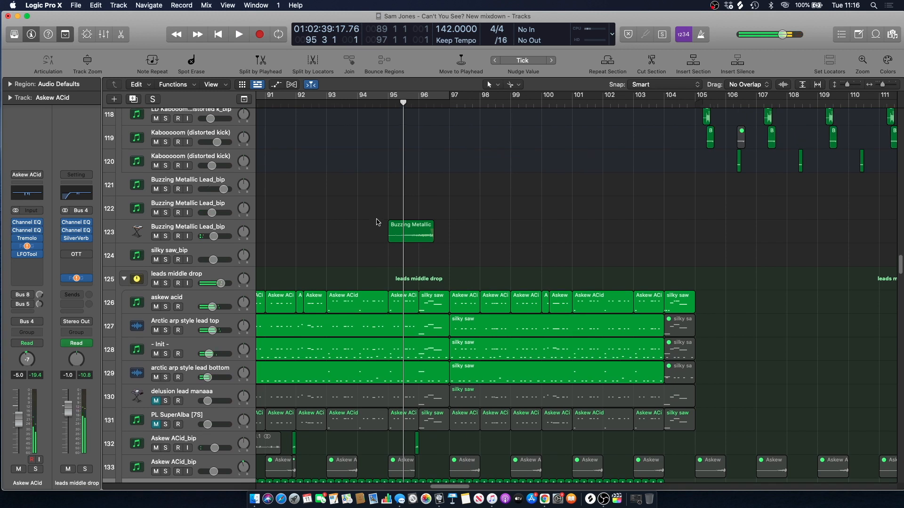
left_click(166, 307)
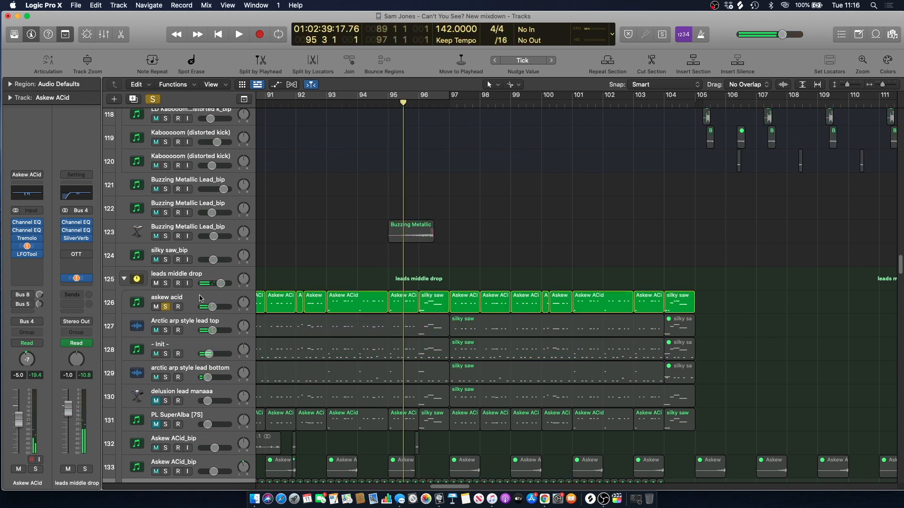
key("space")
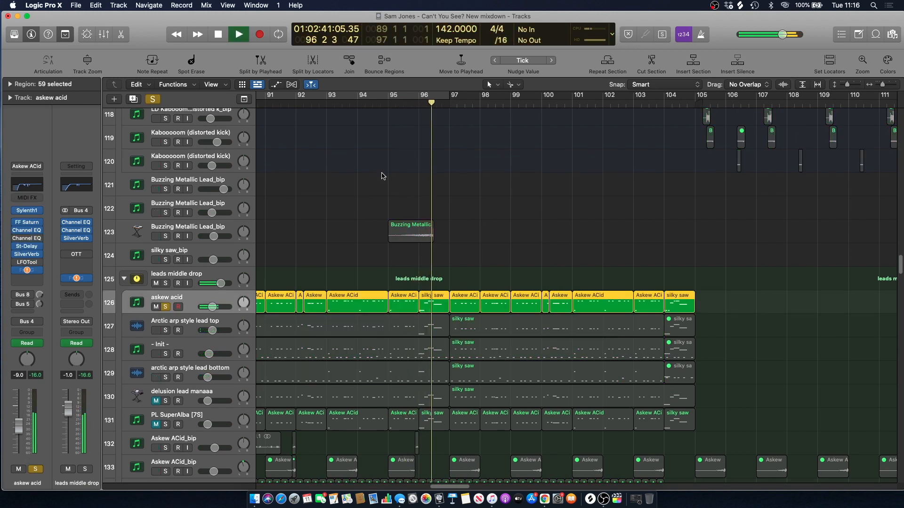
key("space")
left_click(378, 177)
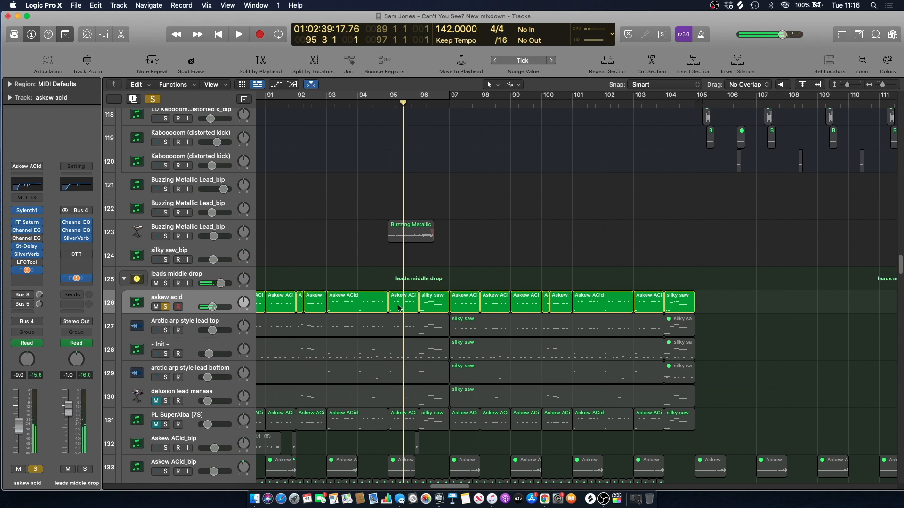
Examine the silky saw region's notes at bar 96 on askew acid in the Piano Roll, clear the solo and close the editor
double_click(436, 309)
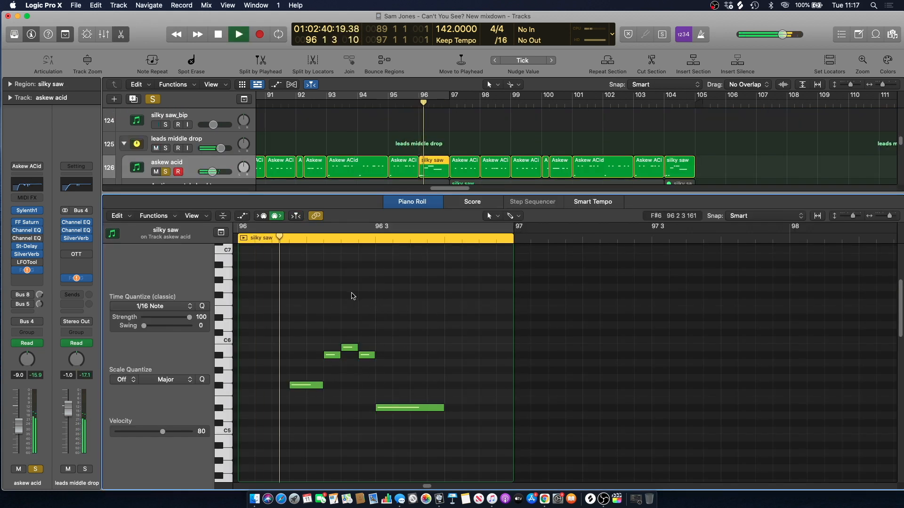
key("space")
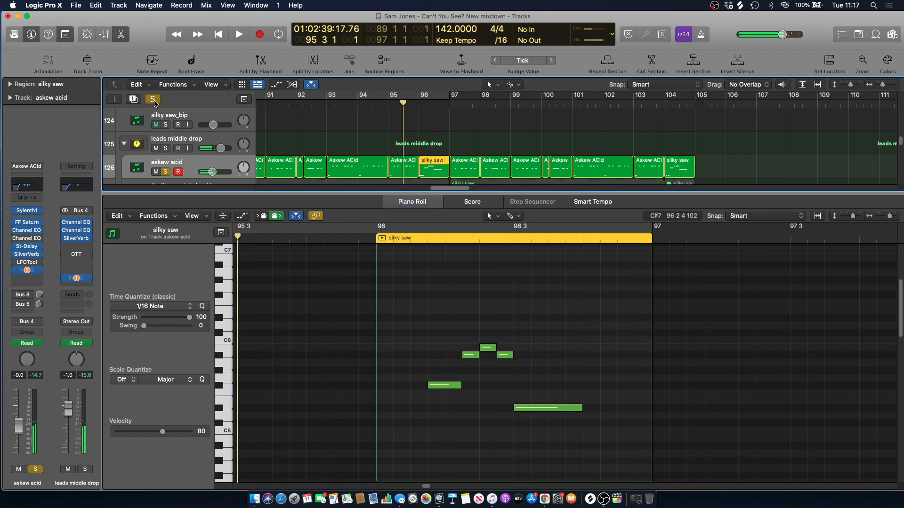
left_click(154, 102)
left_click(369, 133)
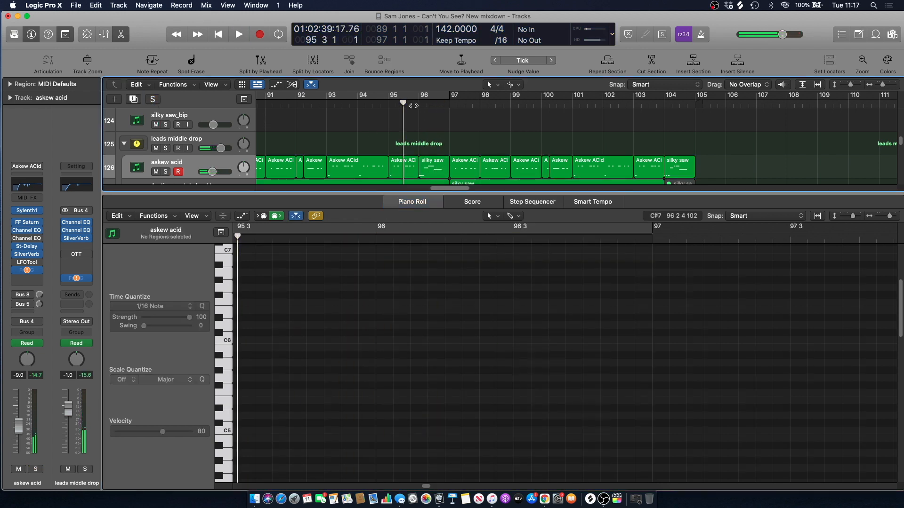
left_click(124, 36)
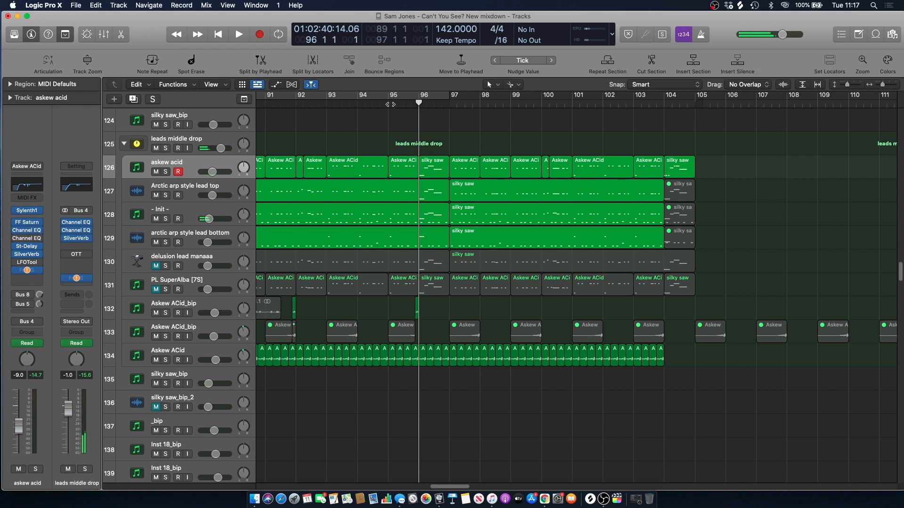
Play the full mix from around bar 95 with nothing soloed and look through the FX tracks above the leads
key("comma")
key("space")
scroll(423, 137, "up", 15)
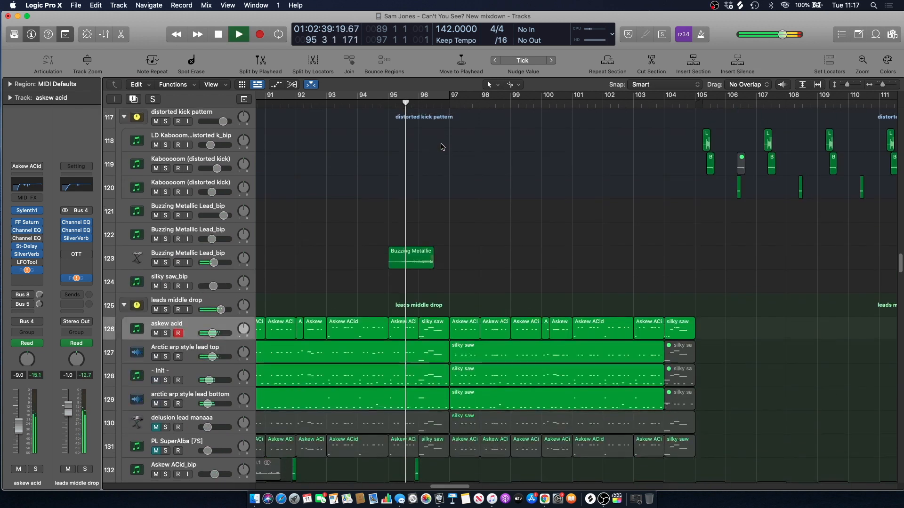
scroll(440, 153, "up", 13)
scroll(440, 154, "down", 15)
scroll(439, 159, "up", 4)
scroll(439, 158, "down", 5)
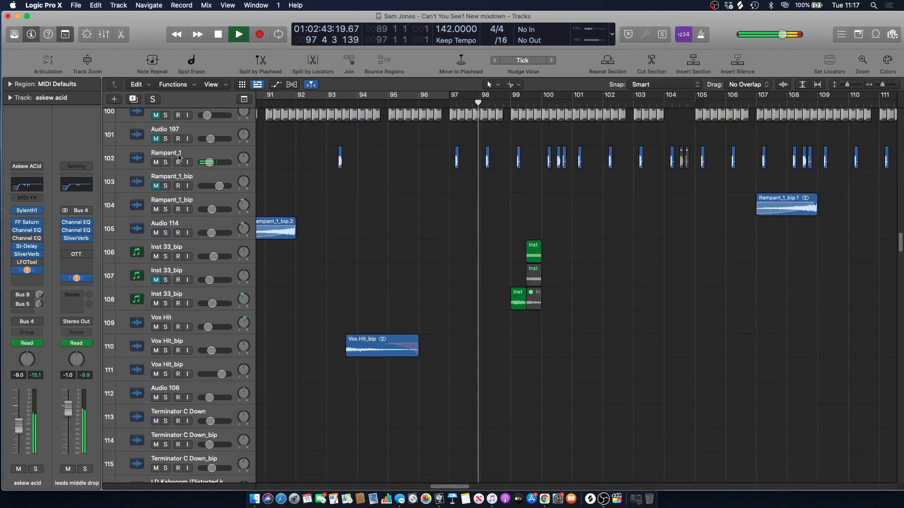
Solo the Rampant_1 track (102) around bar 98 to hear its hits, clear the solo and stop playback
left_click(166, 162)
key("space")
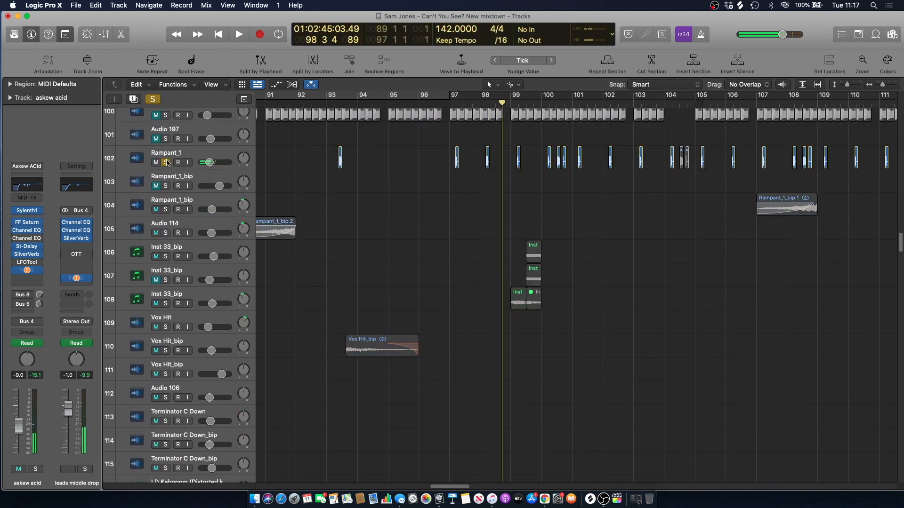
key("space")
left_click(166, 162)
left_click(166, 162)
key("space")
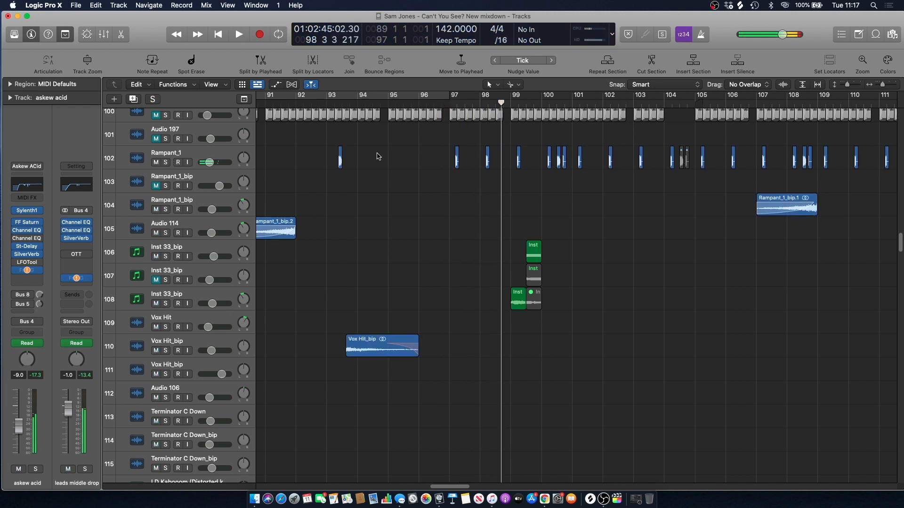
Play the full mix from bar 97 and look over the percussion, FX, bass and mid tracks up to bar 104
left_click(446, 99)
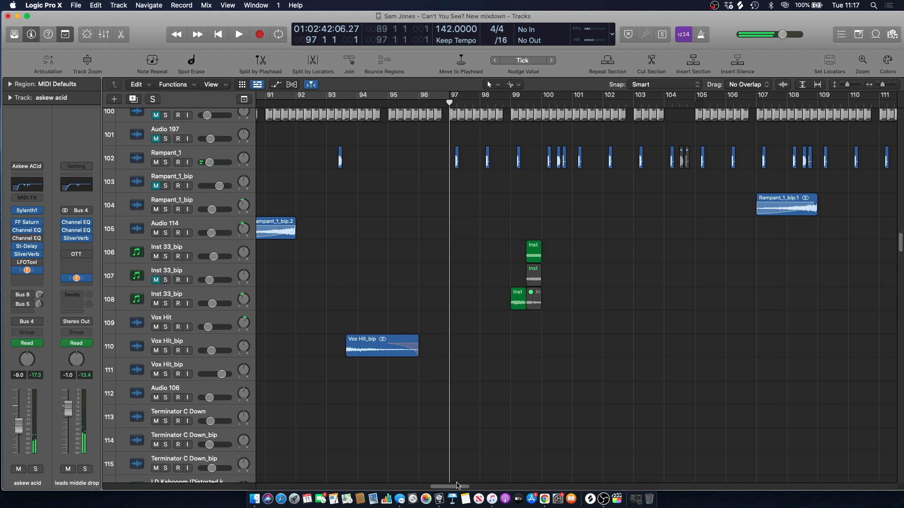
scroll(454, 414, "right", 5)
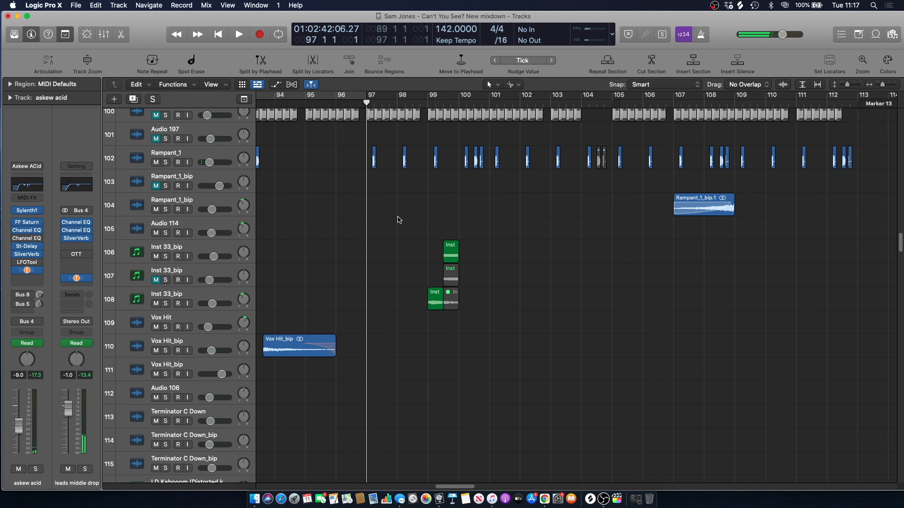
key("space")
scroll(397, 219, "up", 5)
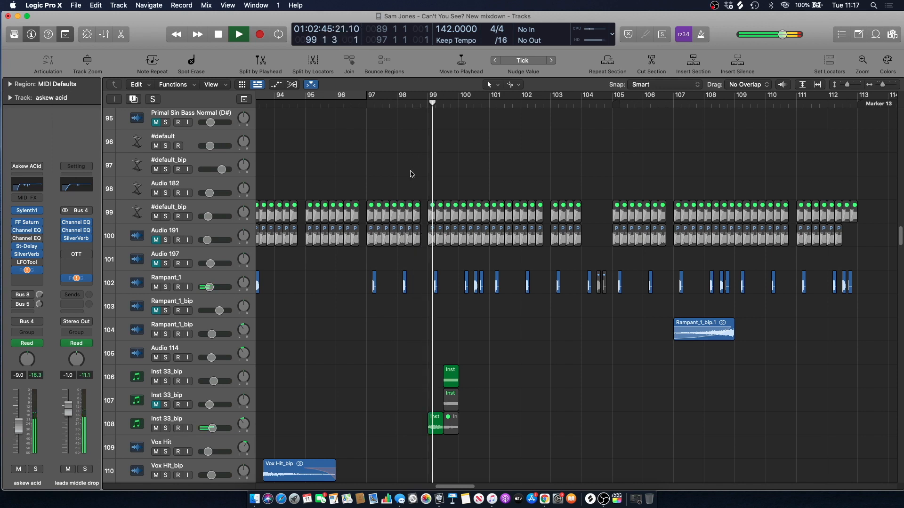
scroll(411, 171, "down", 2)
scroll(420, 163, "up", 20)
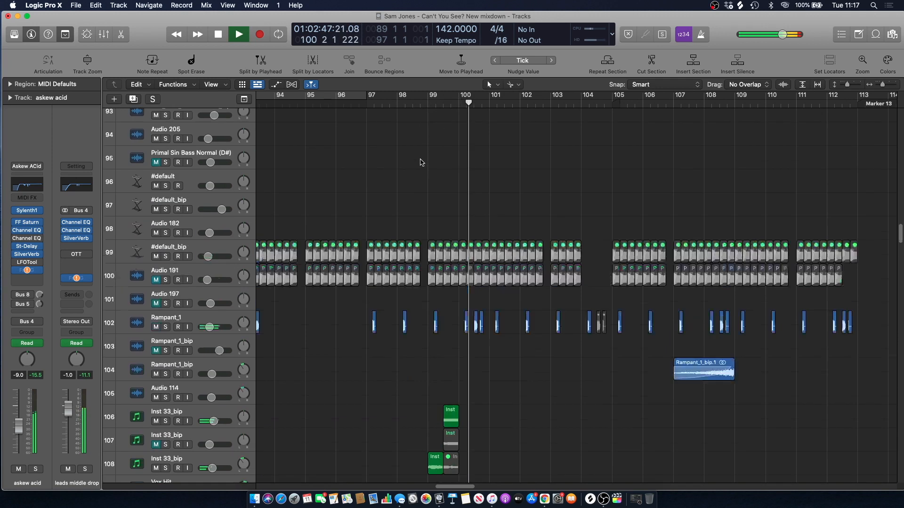
scroll(428, 203, "down", 8)
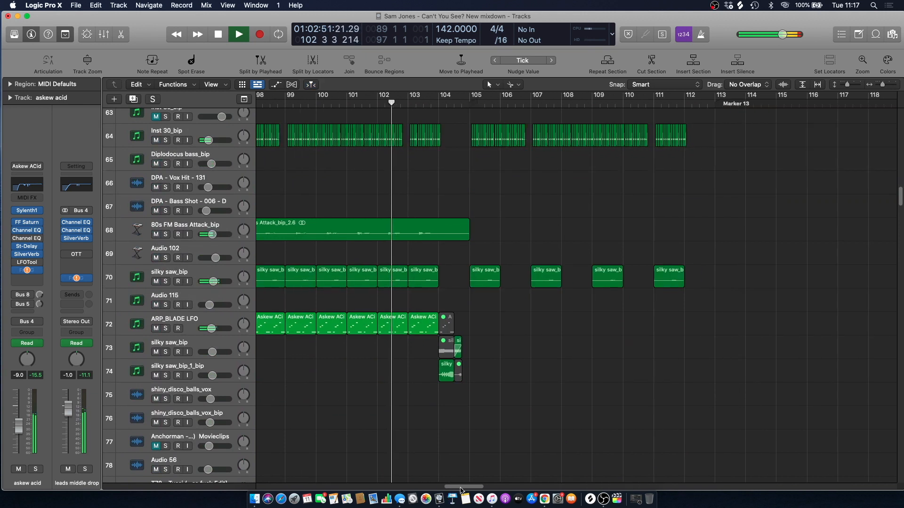
scroll(428, 269, "up", 15)
scroll(428, 269, "down", 20)
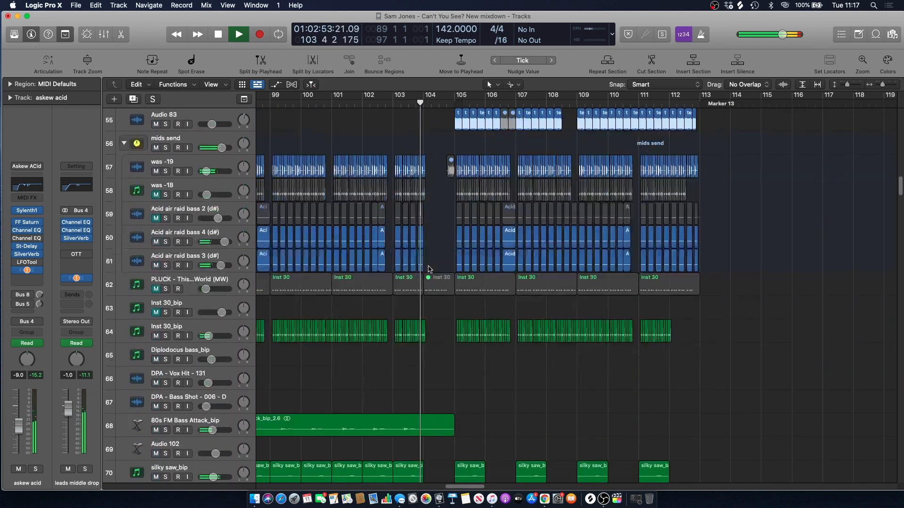
Replay the fill from just before bar 104 and stop at bar 105 with the middle drop leads in view
key("space")
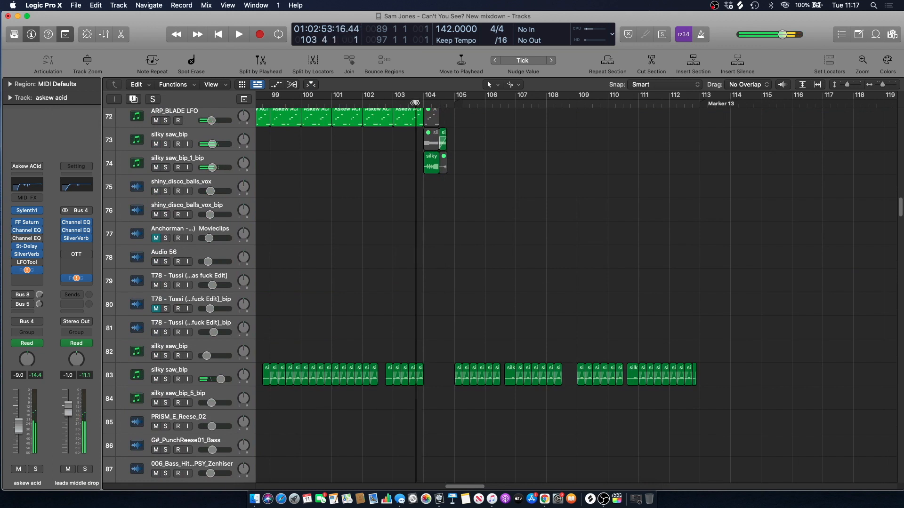
scroll(397, 230, "up", 12)
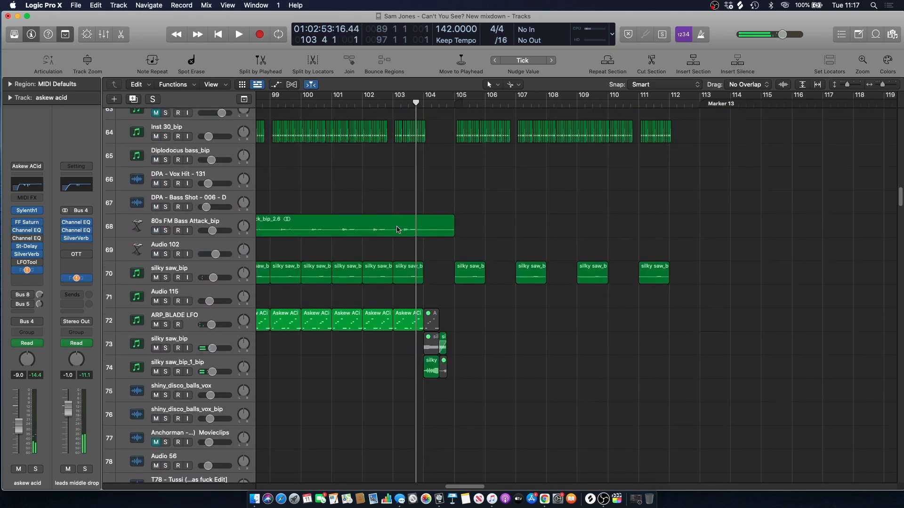
key("space")
scroll(398, 229, "down", 20)
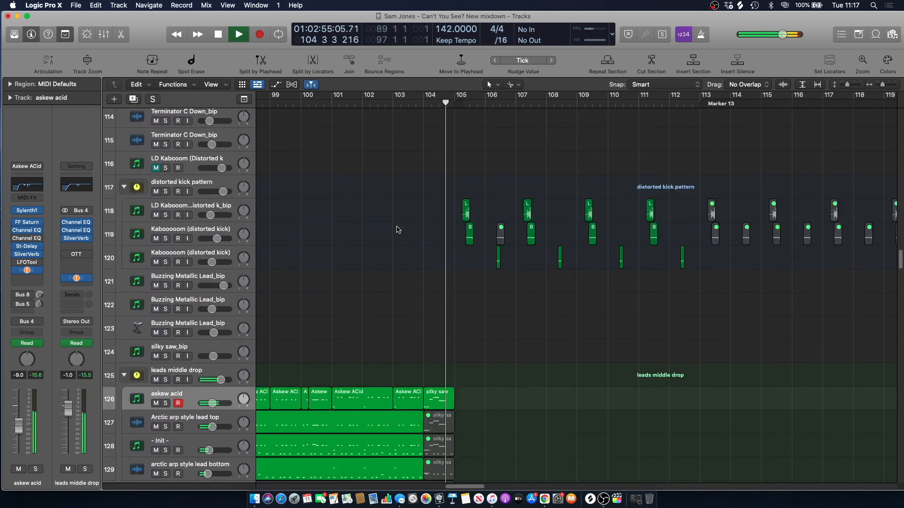
scroll(398, 230, "down", 6)
key("space")
Mute the silky saw region at bar 104 on askew acid and play from bar 103 to hear the fill without it
right_click(438, 225)
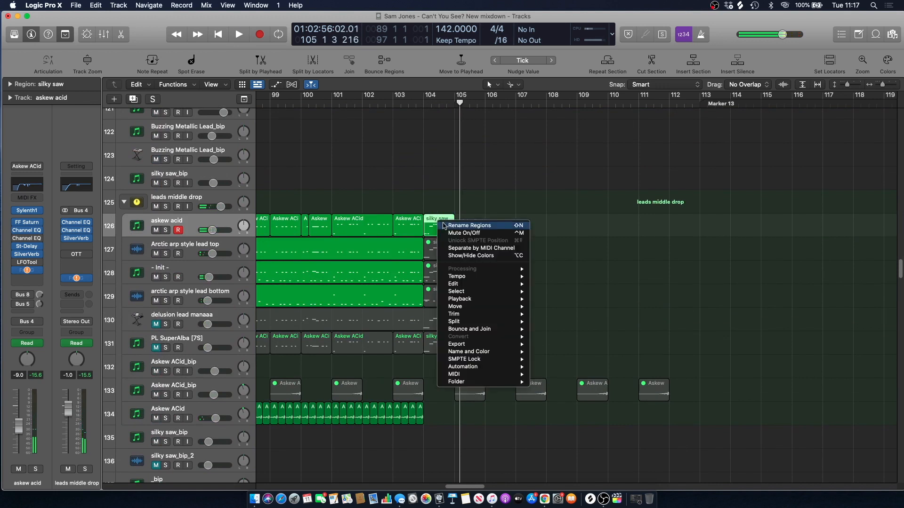
left_click(424, 188)
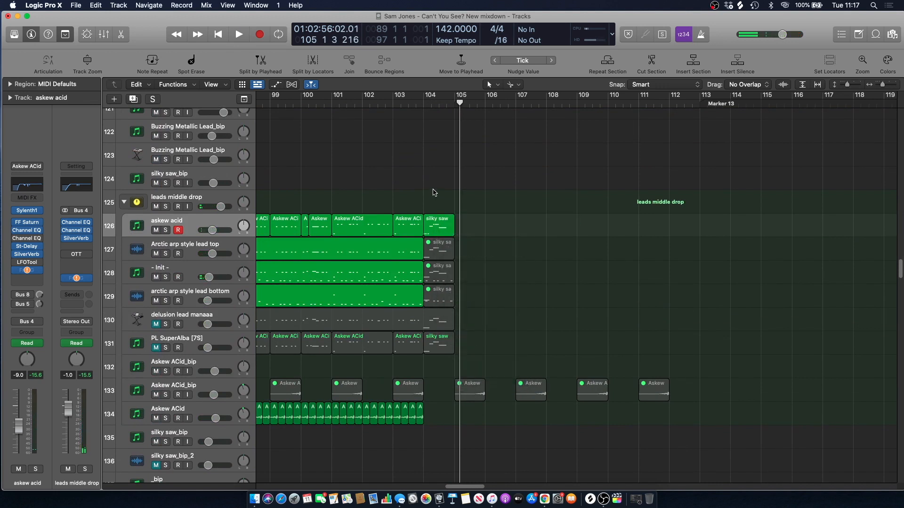
right_click(438, 231)
left_click(466, 329)
left_click(408, 103)
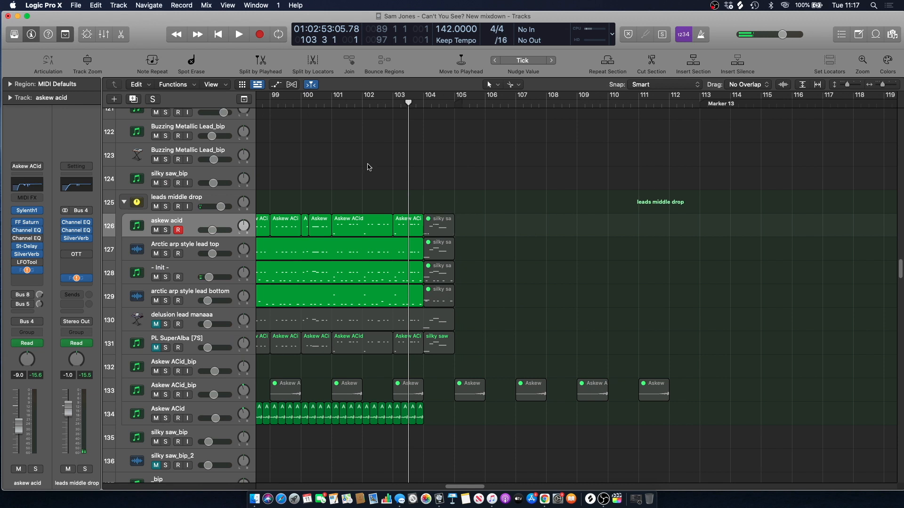
key("space")
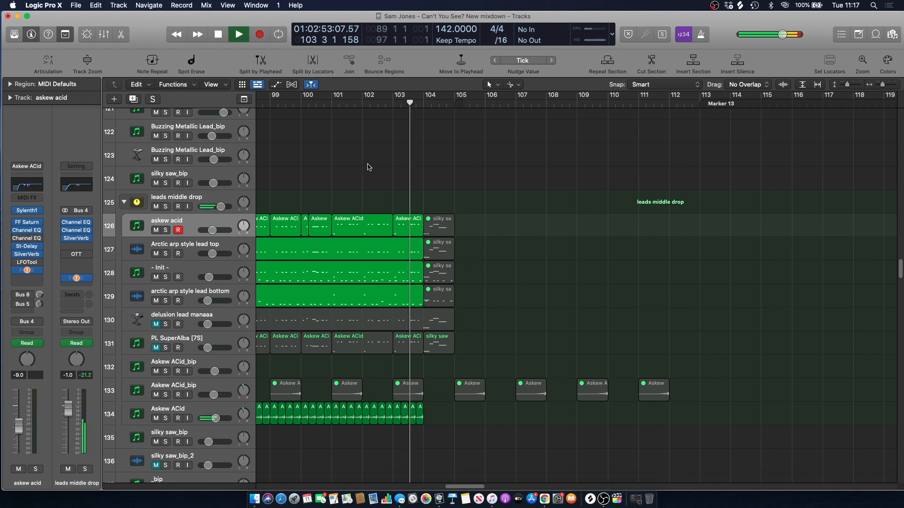
key("space")
Unmute the silky saw region at bar 104 on the askew acid track
left_click(414, 104)
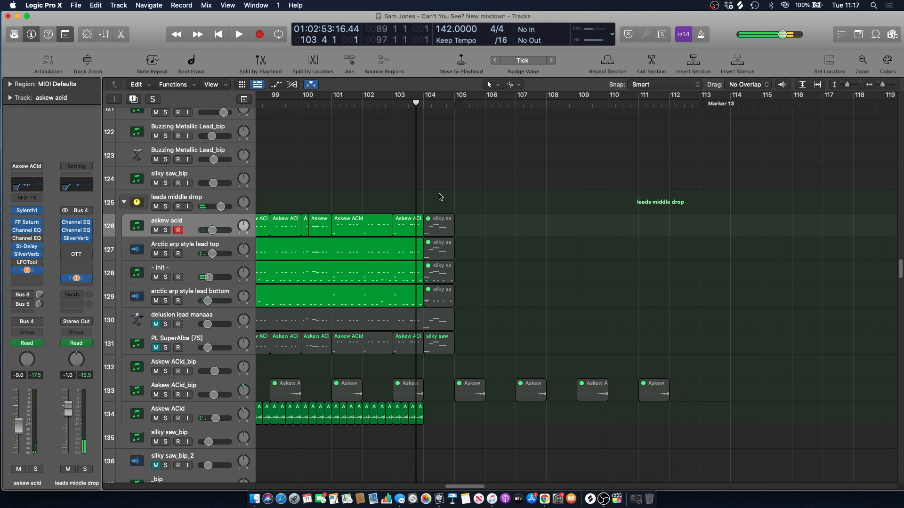
right_click(440, 225)
left_click(463, 232)
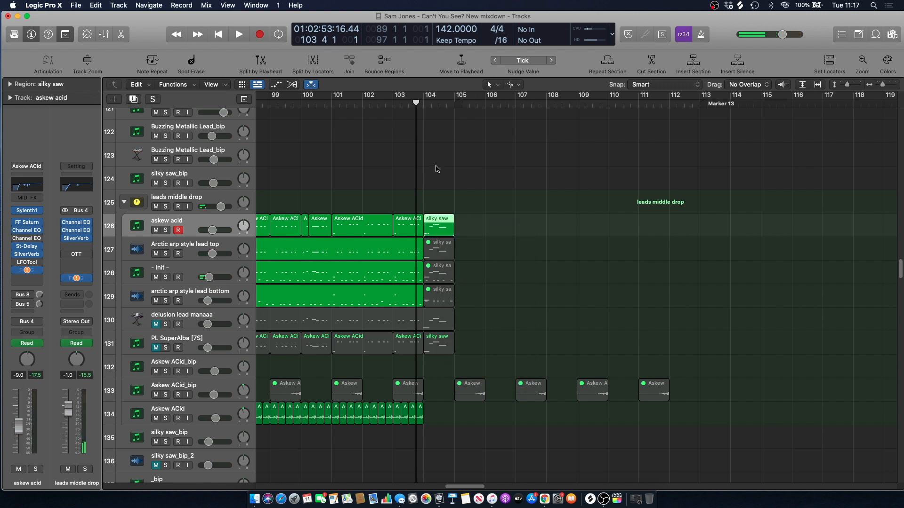
left_click_drag(416, 104, 423, 104)
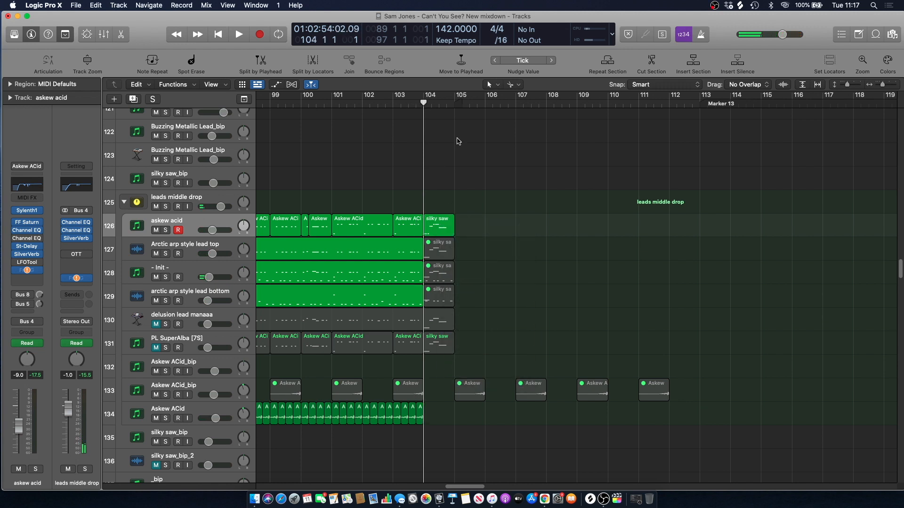
Play the full mix from just before bar 104 through the fill into bar 107 and look over the bass and mid tracks
left_click(886, 86)
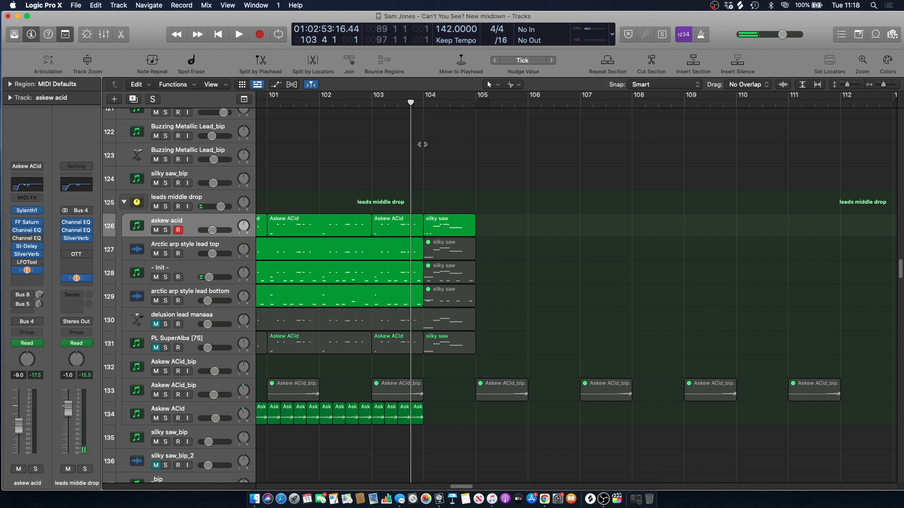
key("space")
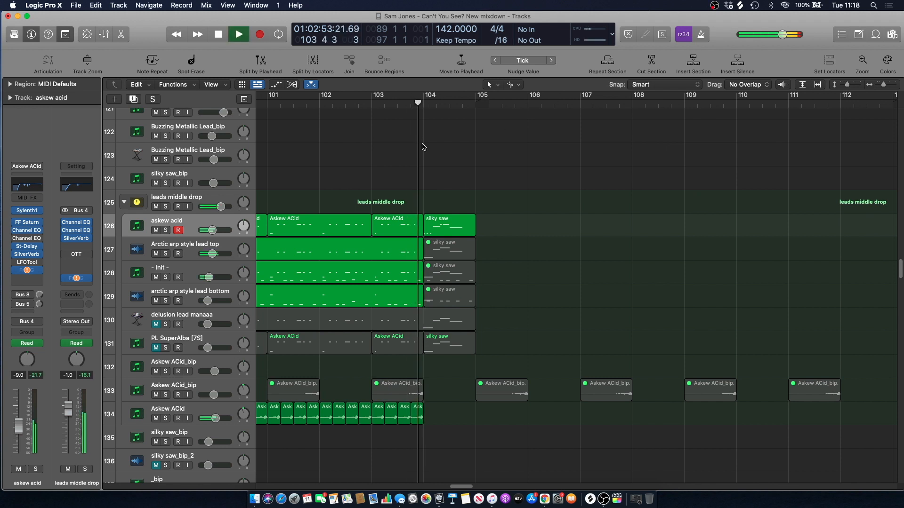
left_click(410, 106)
key("space")
key("space")
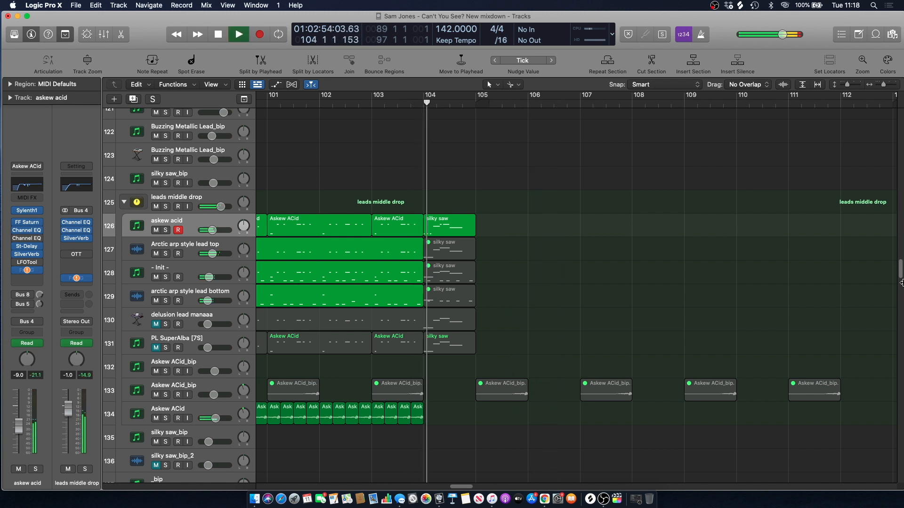
left_click_drag(899, 270, 894, 201)
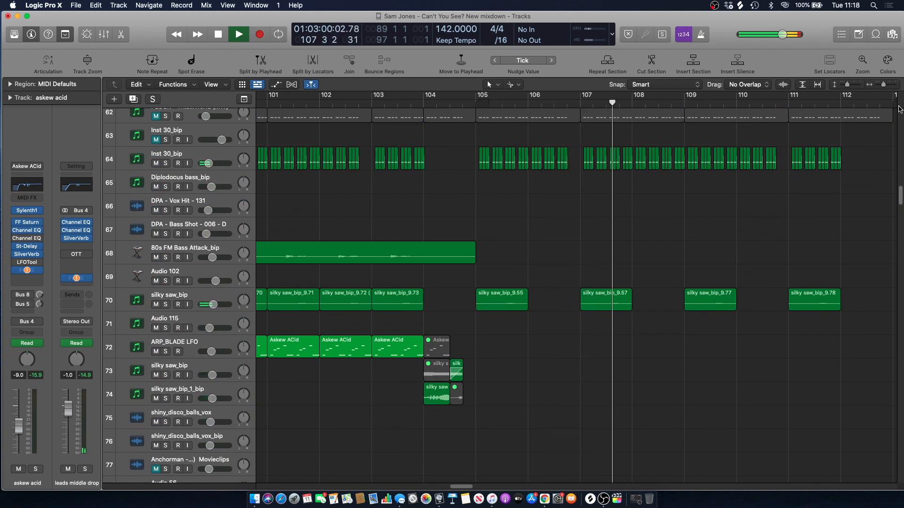
Mute the snare buids track and play from bar 104 to hear the transition without it
left_click_drag(884, 85, 880, 85)
key("space")
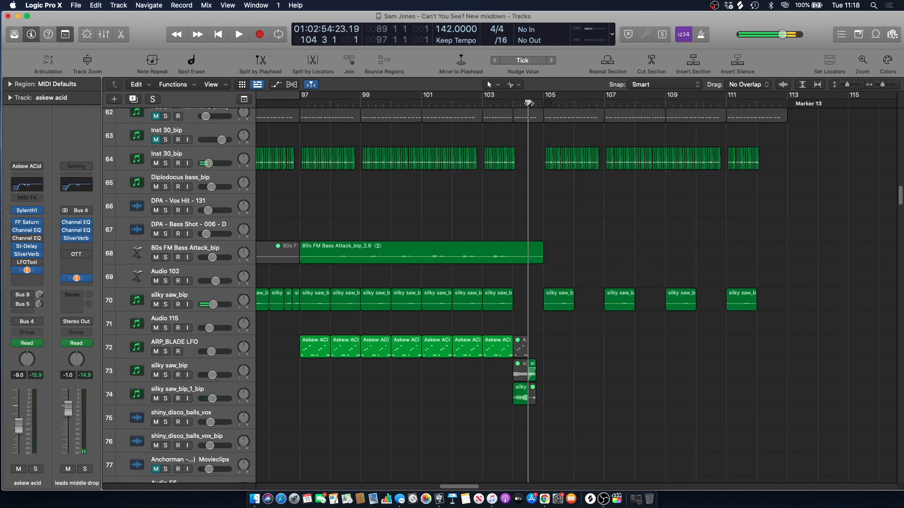
left_click_drag(899, 197, 899, 471)
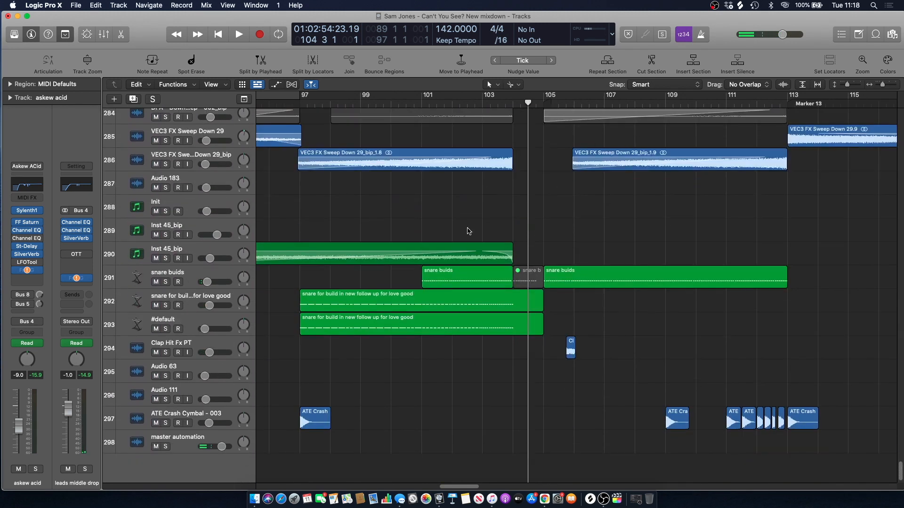
left_click(156, 282)
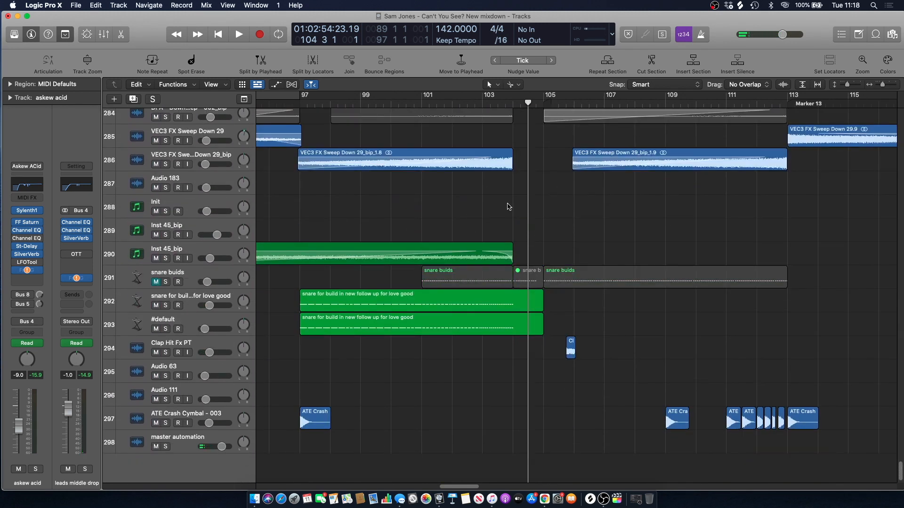
key("space")
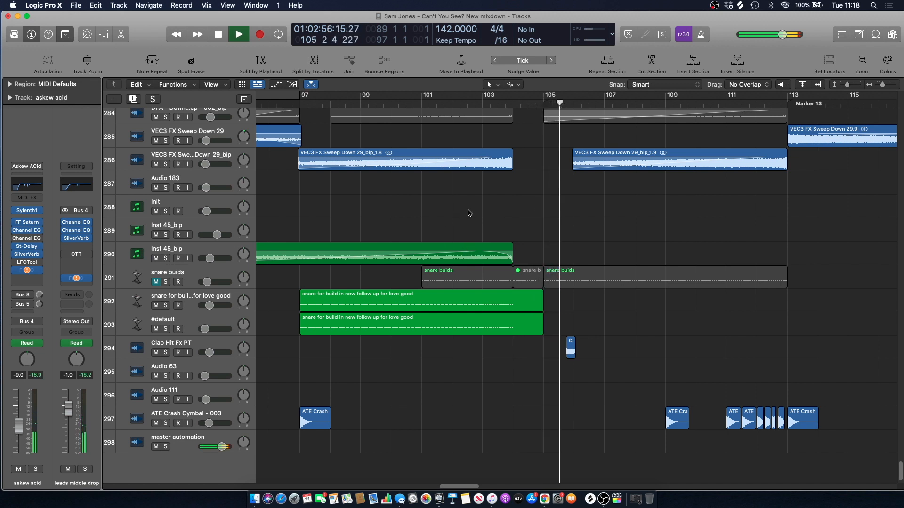
Unmute the snare buids track and briefly solo it during playback up to bar 107
left_click(156, 282)
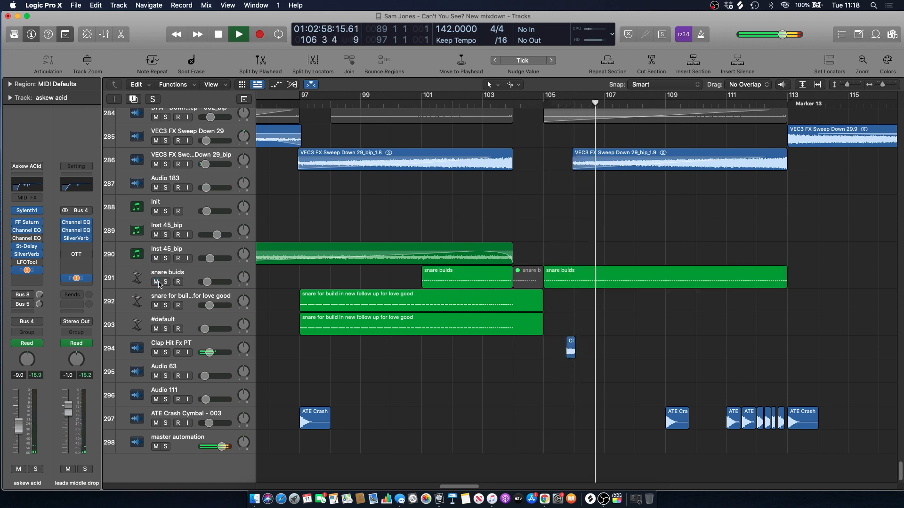
left_click(166, 282)
key("space")
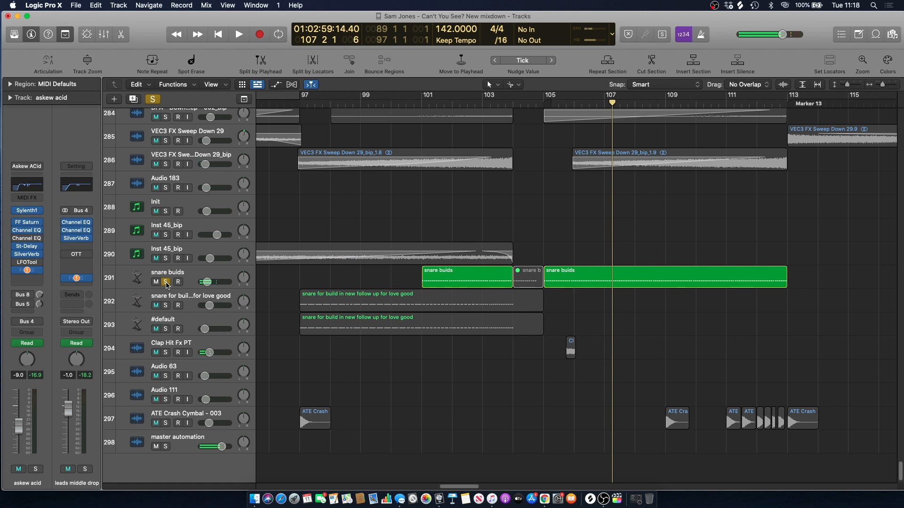
left_click(166, 283)
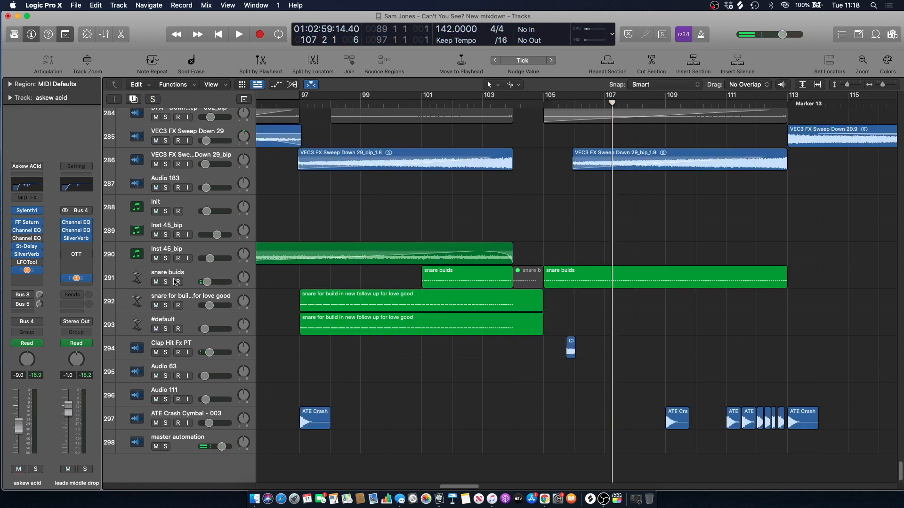
Select the snare buids track and play the full mix from bar 107 into bar 109 while looking over the tracks up to leads main
left_click(127, 278)
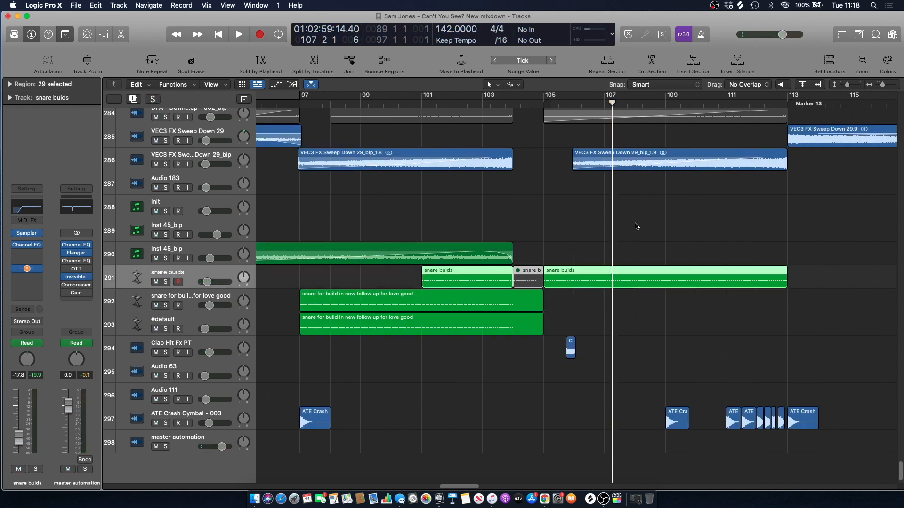
left_click(554, 156)
key("space")
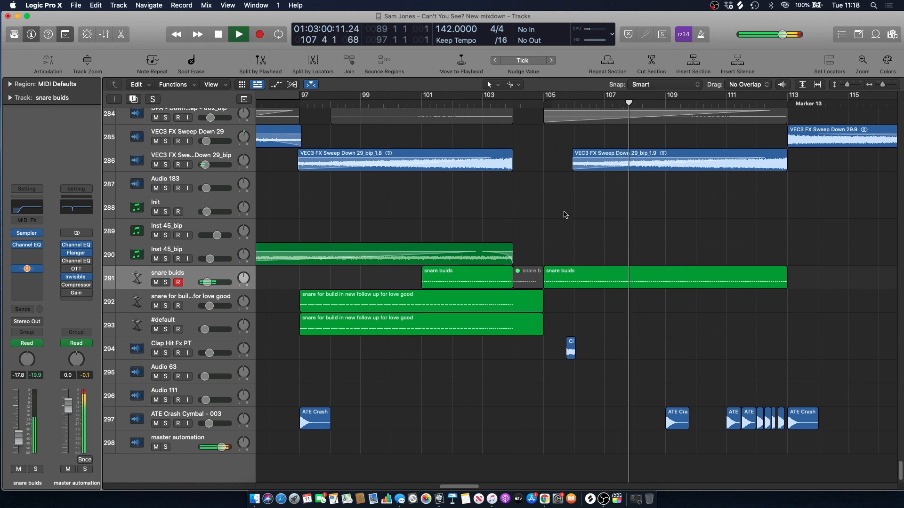
scroll(542, 196, "up", 10)
scroll(542, 196, "up", 20)
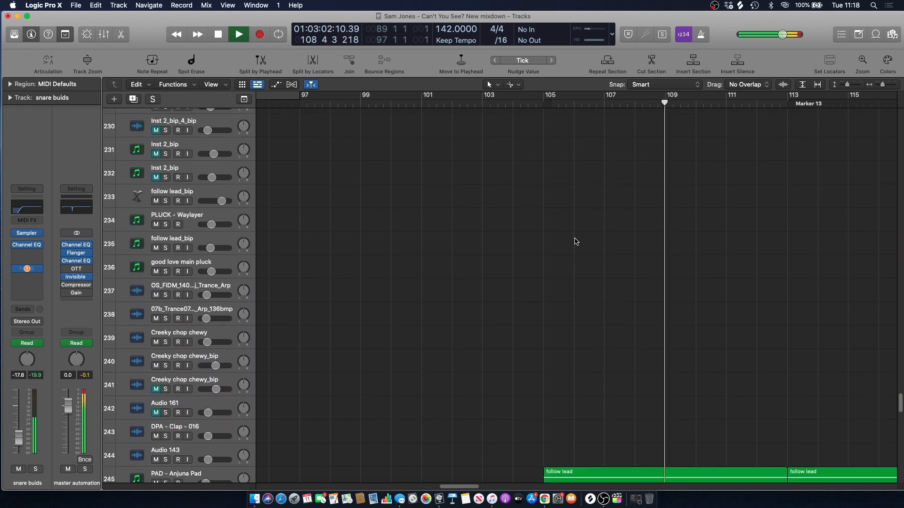
scroll(528, 278, "up", 1)
key("space")
scroll(424, 194, "right", 3)
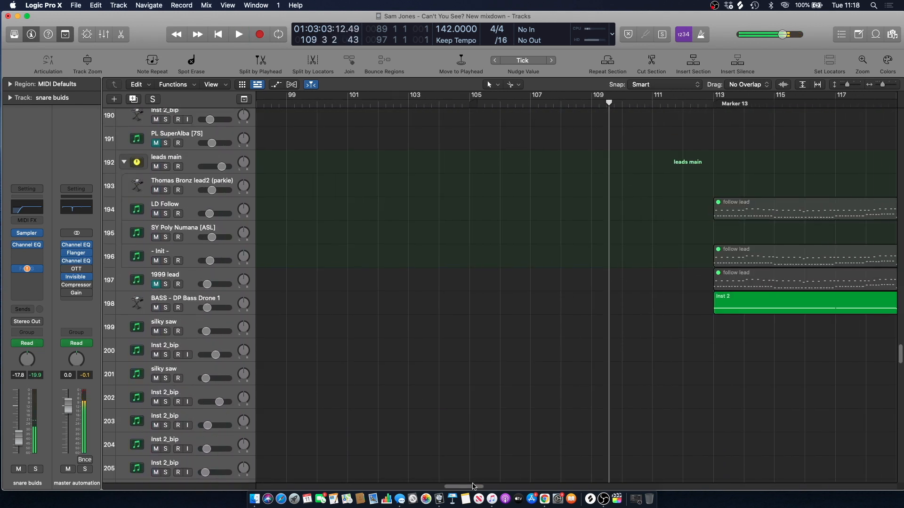
Bring the kick and bass tracks into view and play the full mix from the last beat of bar 104
left_click(402, 104)
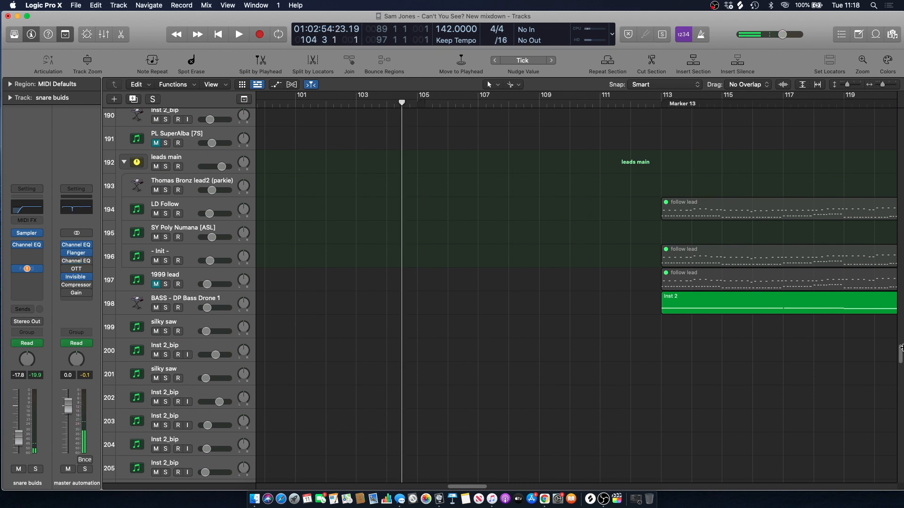
left_click_drag(901, 352, 901, 108)
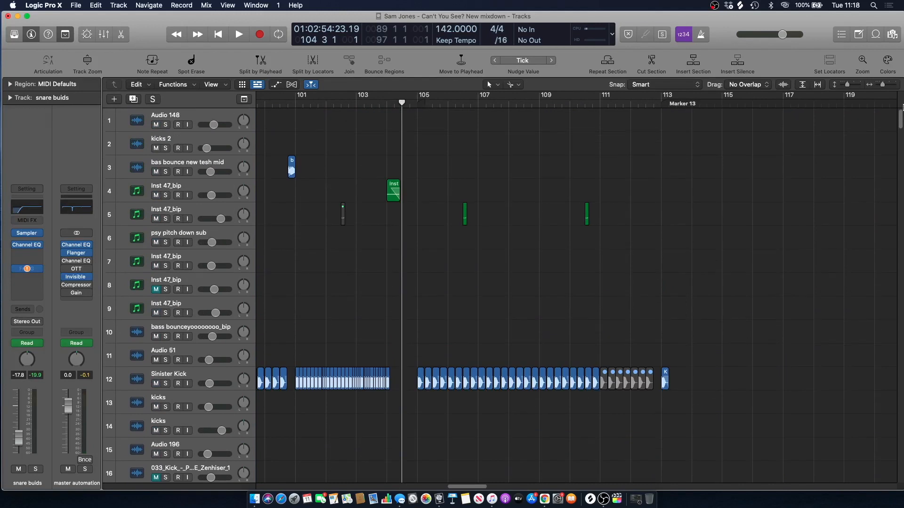
left_click(389, 102)
left_click(399, 104)
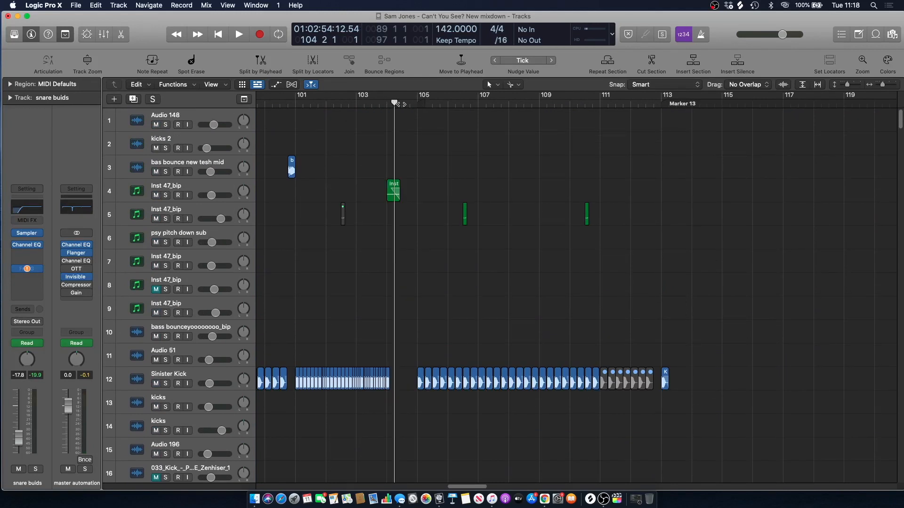
left_click(408, 103)
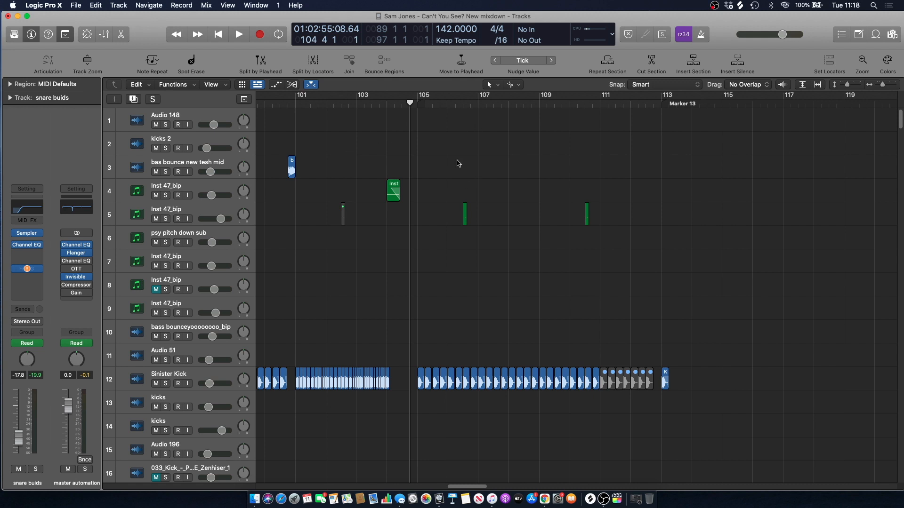
key("space")
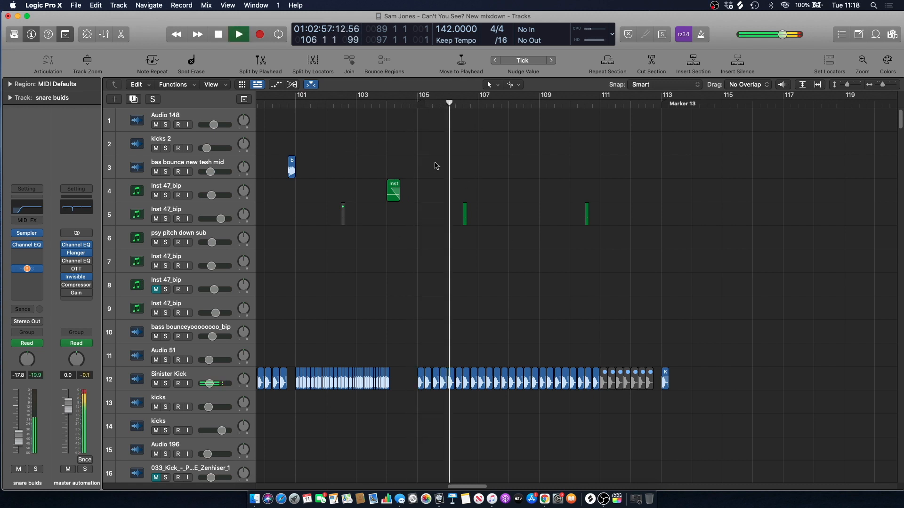
Look over the sweep, snare, crash, vocal and pad tracks as the mix plays into Marker 13, and stop playback at bar 113
left_click_drag(899, 120, 899, 503)
scroll(445, 236, "up", 5)
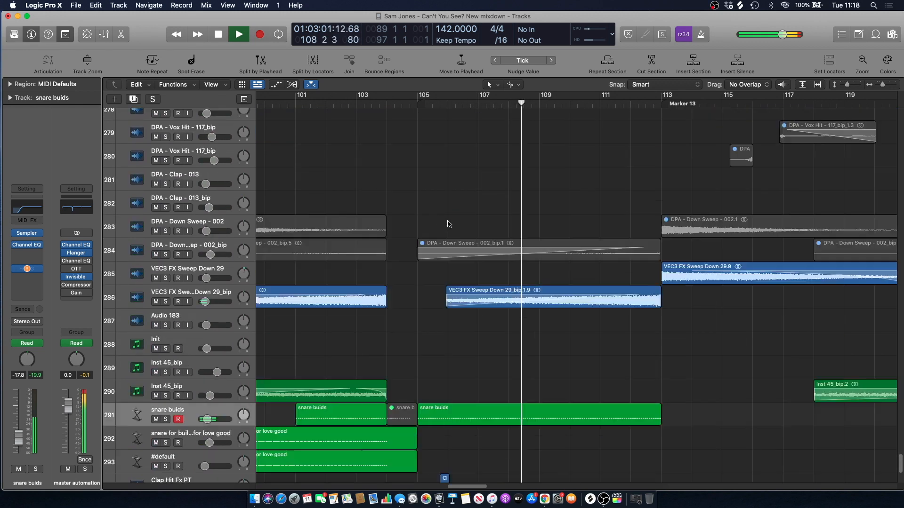
scroll(448, 225, "down", 4)
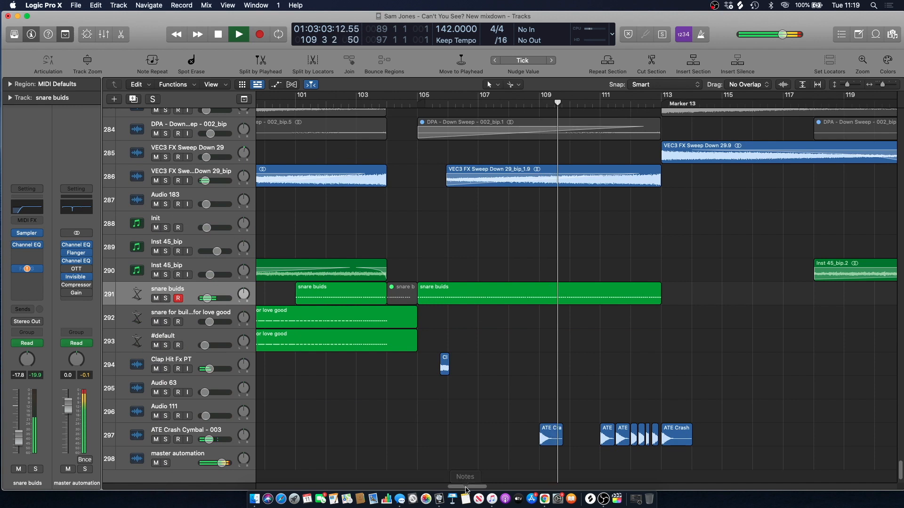
scroll(447, 263, "right", 5)
scroll(437, 259, "up", 5)
scroll(436, 259, "up", 8)
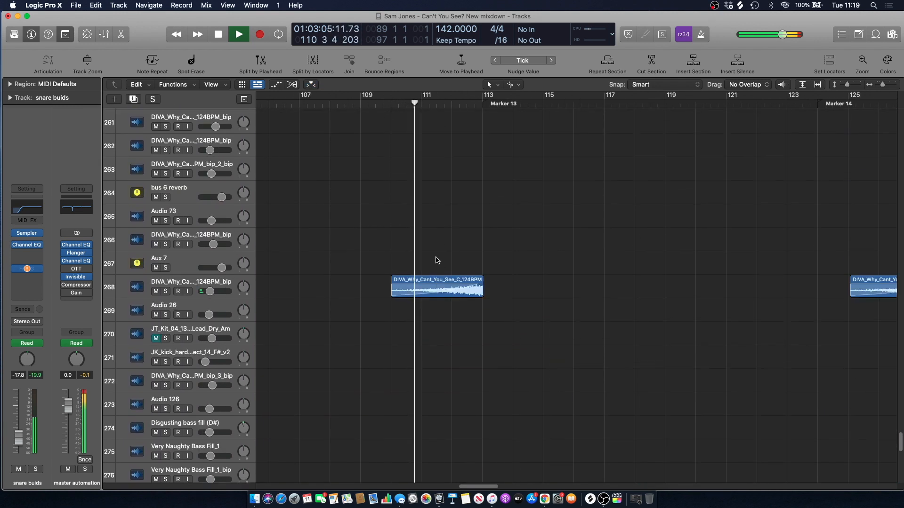
scroll(438, 261, "up", 10)
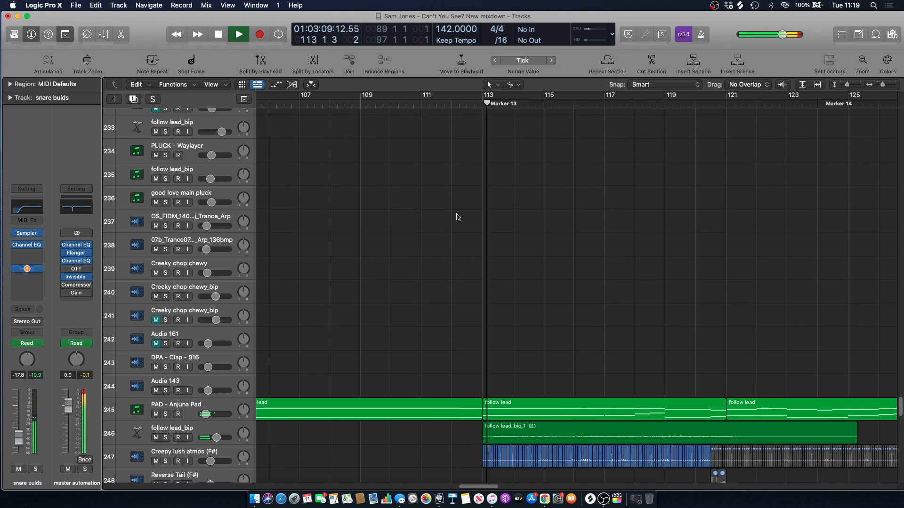
scroll(449, 198, "down", 3)
key("space")
Cycle bars 105 to 129 and play the PAD - Anjuna Pad track soloed, comparing it with the full mix
left_click_drag(883, 85, 877, 88)
left_click_drag(404, 97, 625, 143)
left_click(175, 254)
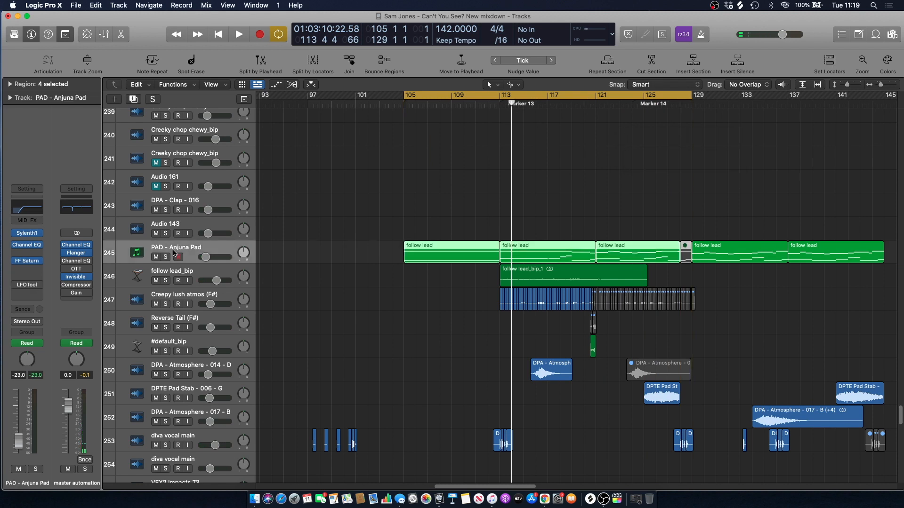
key("s")
left_click(407, 187)
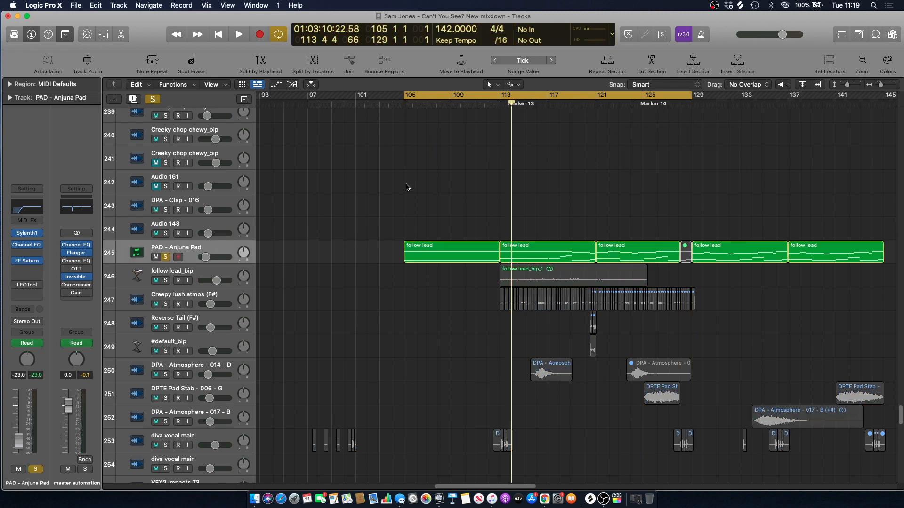
key("space")
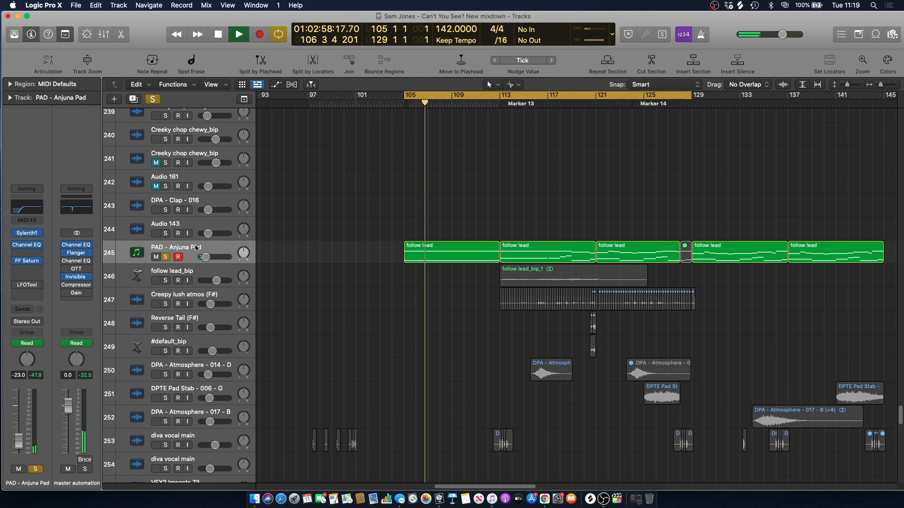
left_click(165, 257)
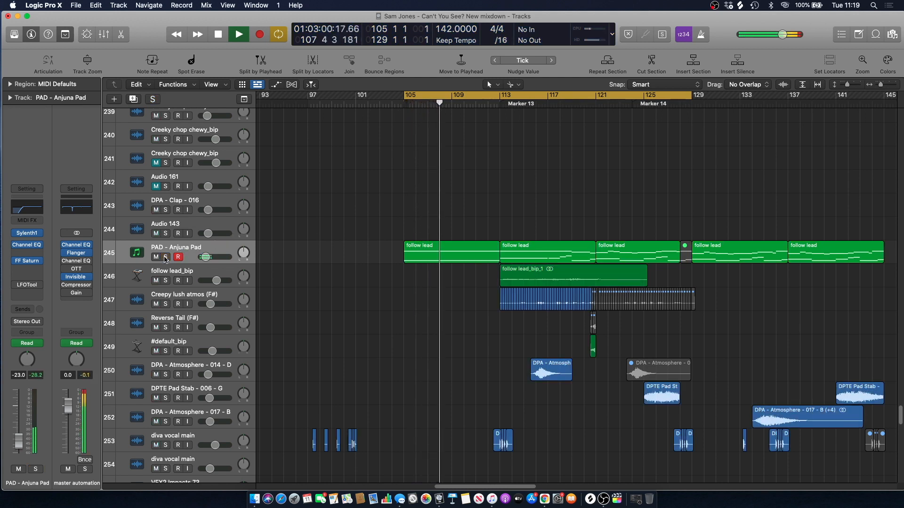
left_click(166, 257)
Examine the Anjuna Pad's filter cutoff automation and its Sylenth1 settings, and hide the automation again
key("a")
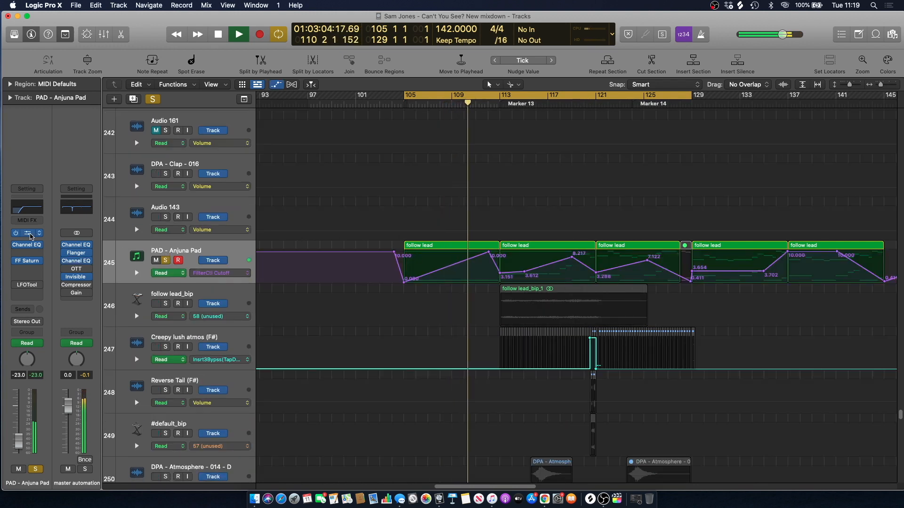
left_click(26, 234)
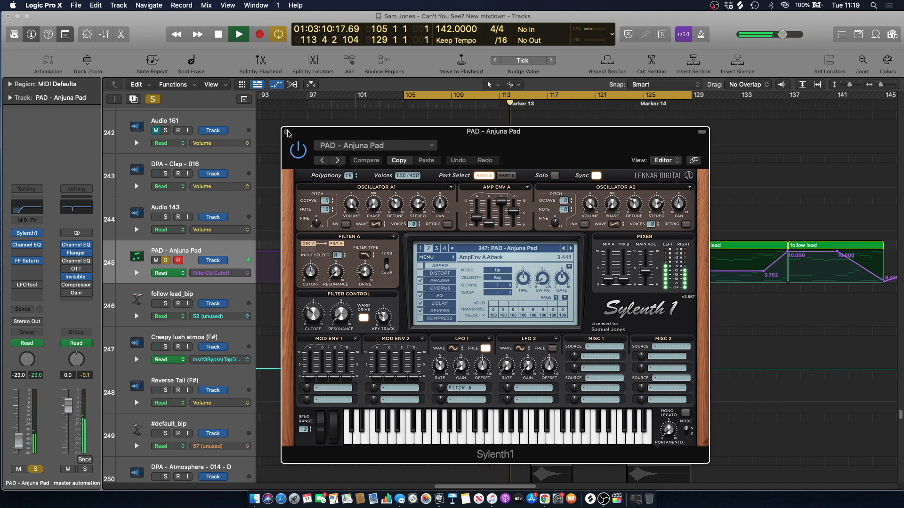
left_click(287, 132)
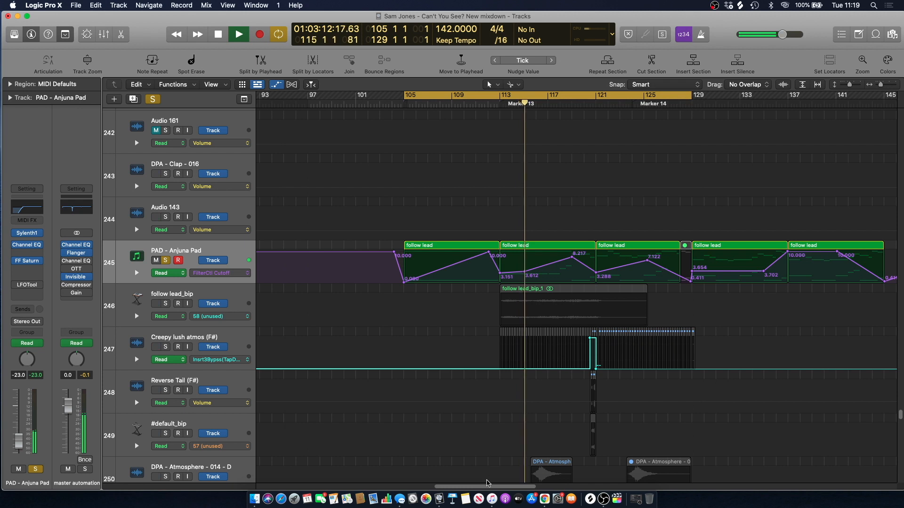
scroll(449, 217, "right", 5)
key("a")
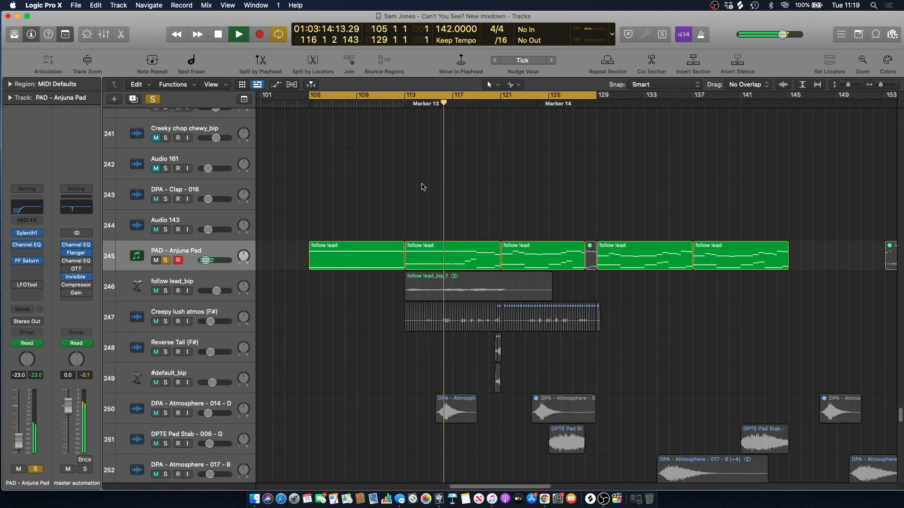
Examine the notes of the Anjuna Pad's follow lead regions at bars 113 and 121 in the Piano Roll
double_click(452, 245)
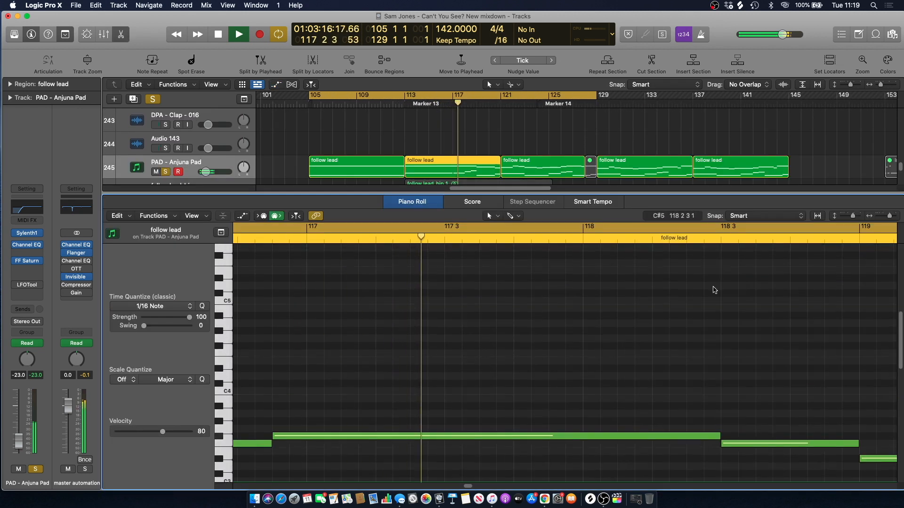
left_click_drag(889, 216, 880, 219)
scroll(682, 283, "down", 5)
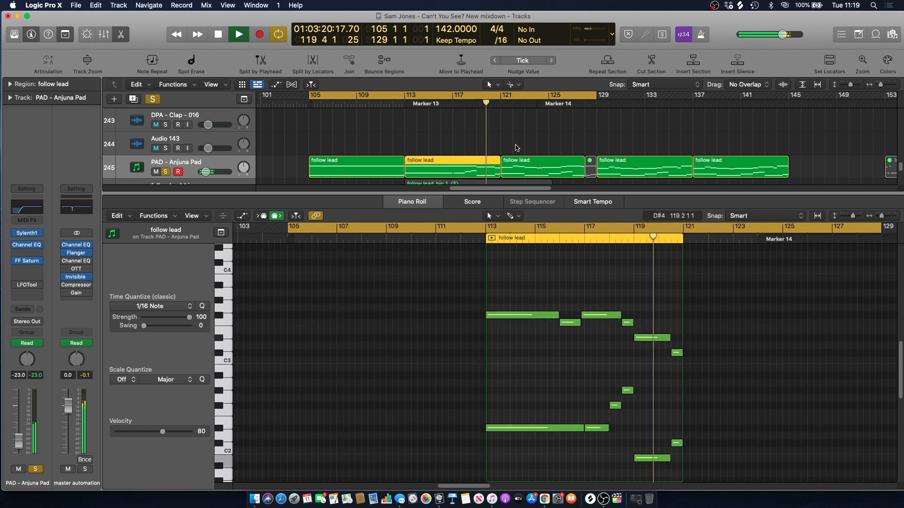
left_click_drag(466, 486, 480, 490)
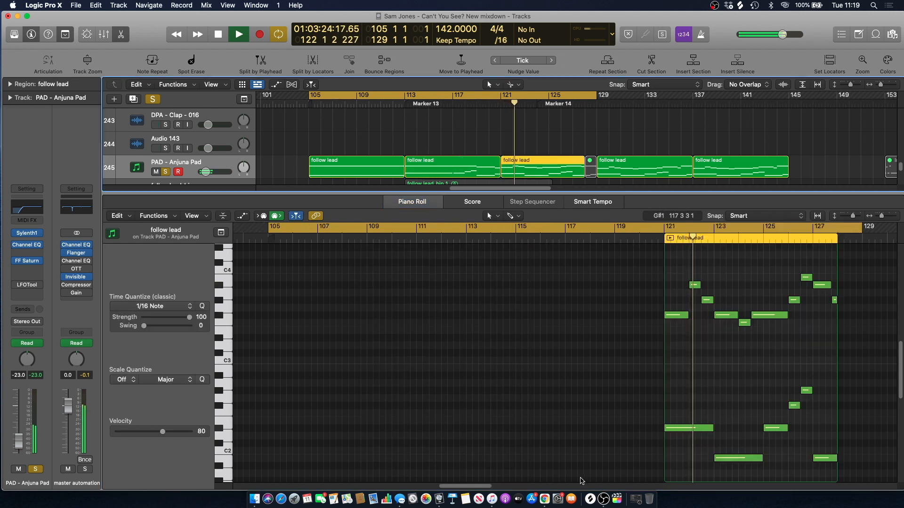
scroll(583, 273, "right", 8)
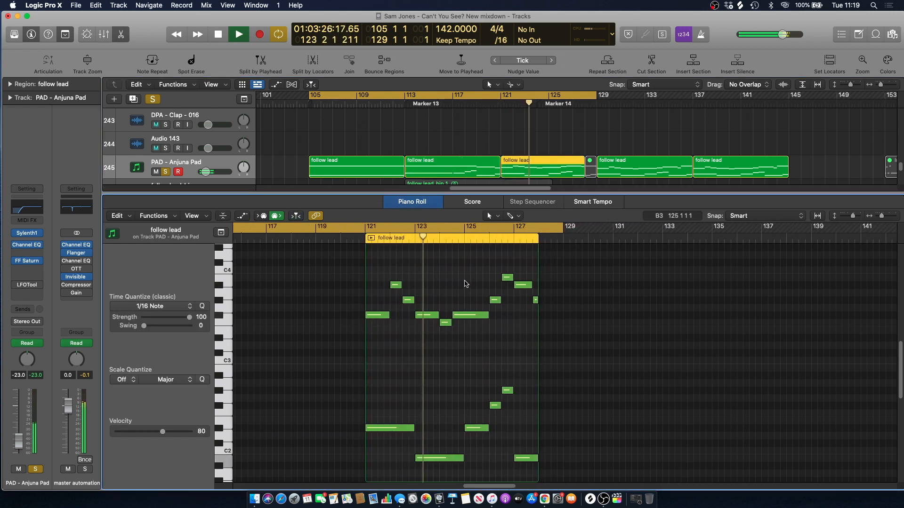
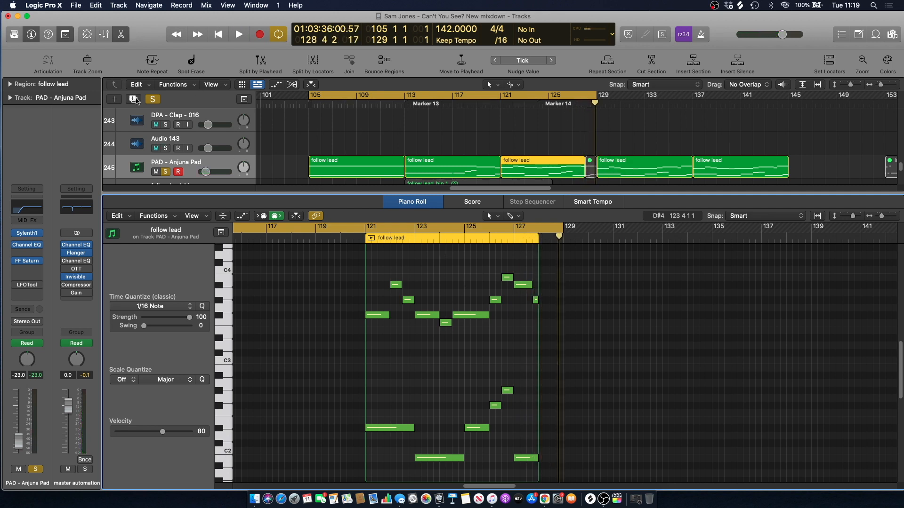
Return to the full arrangement with solo, note editor and cycle off, and place the playhead at bar 113
left_click(153, 99)
left_click(124, 35)
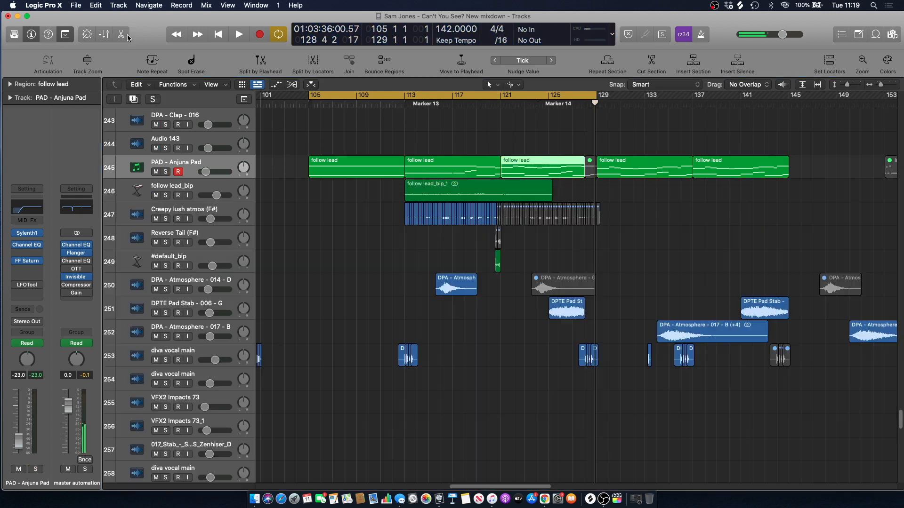
left_click(407, 97)
left_click(393, 104)
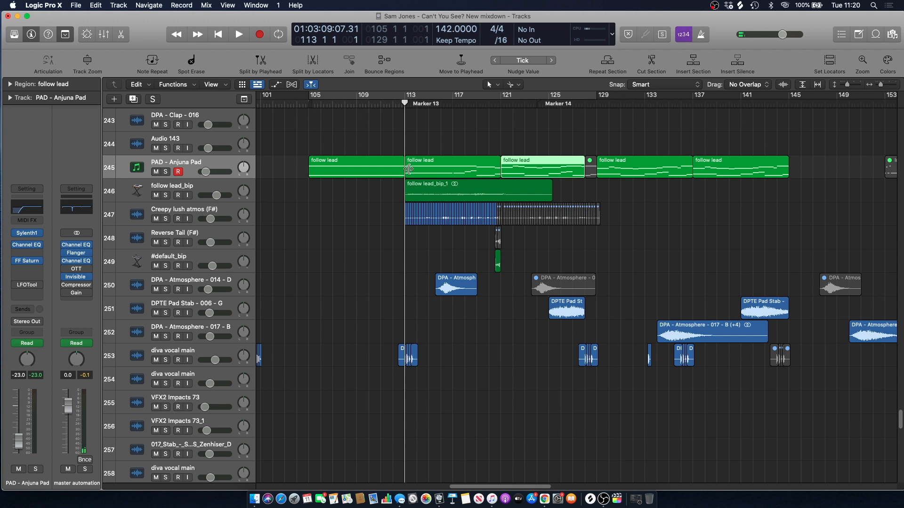
Solo the follow lead_bip track during playback, cycle bars 113 to 121, and enlarge the track height to inspect its waveform
key("space")
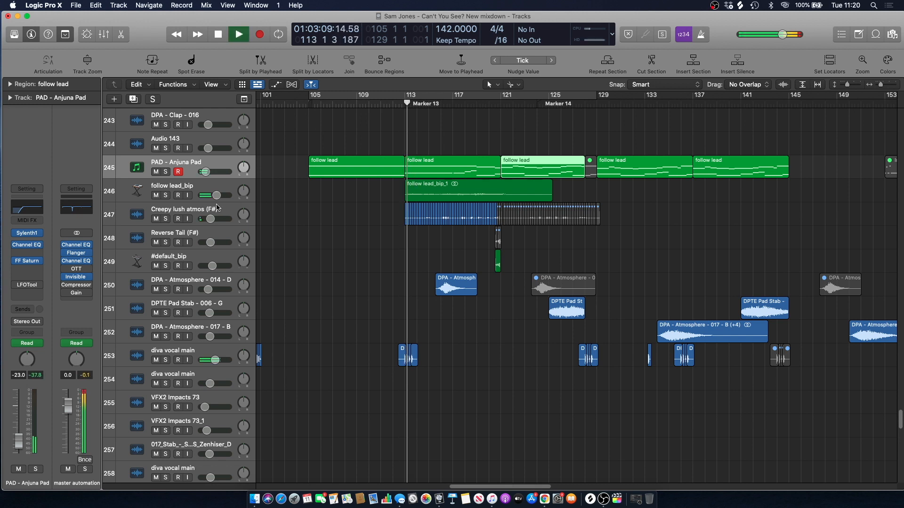
left_click(165, 195)
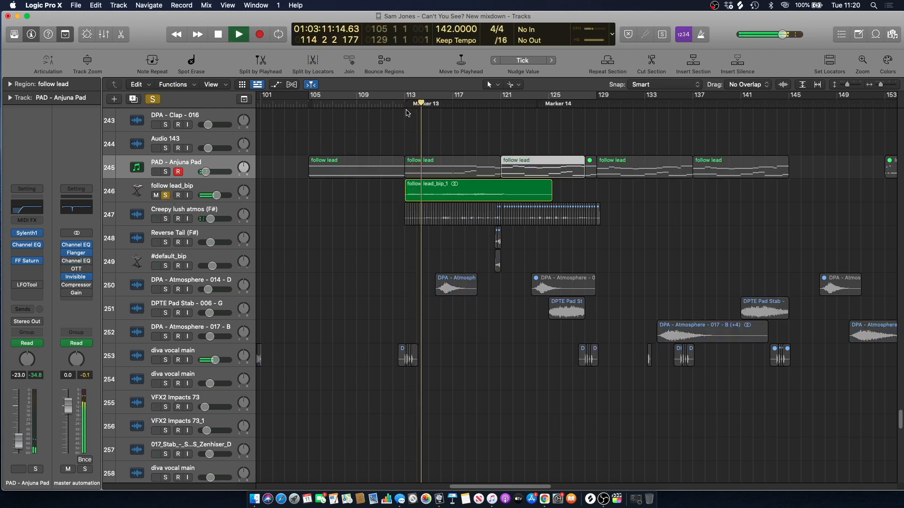
left_click_drag(406, 97, 501, 97)
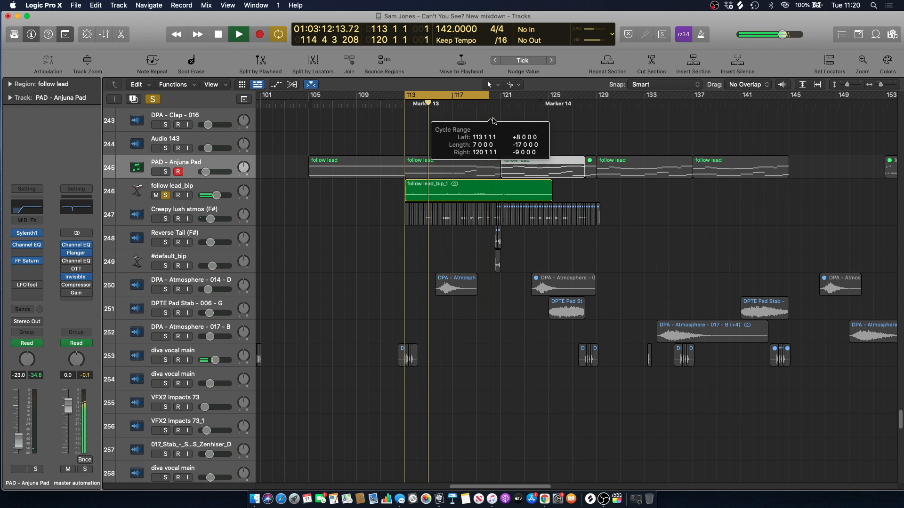
left_click(852, 88)
left_click(852, 88)
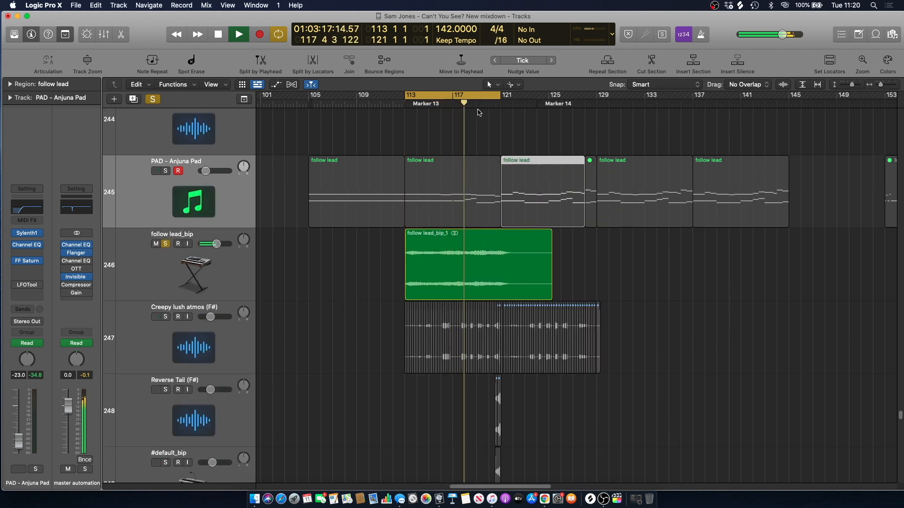
Extend the cycle to bar 128, stop playback, and take follow lead_bip out of solo with its region deselected
left_click_drag(500, 96, 590, 115)
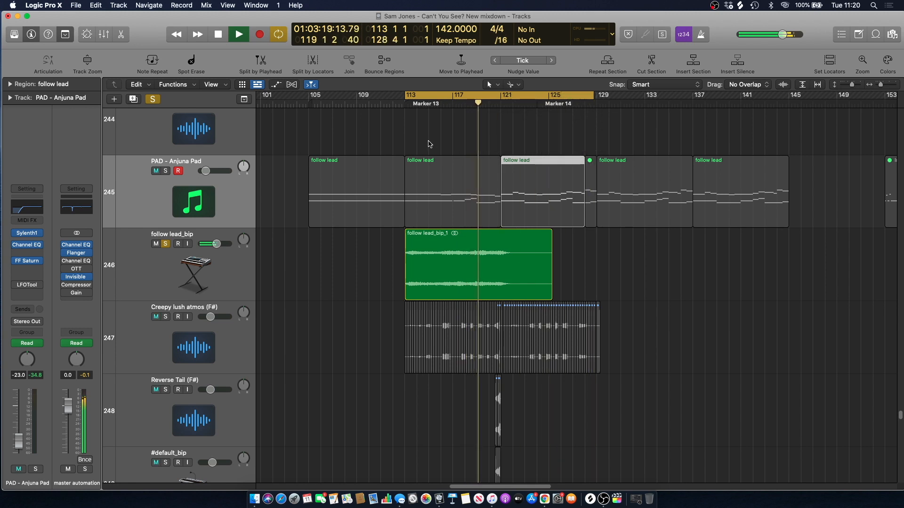
key("space")
left_click(170, 265)
key("s")
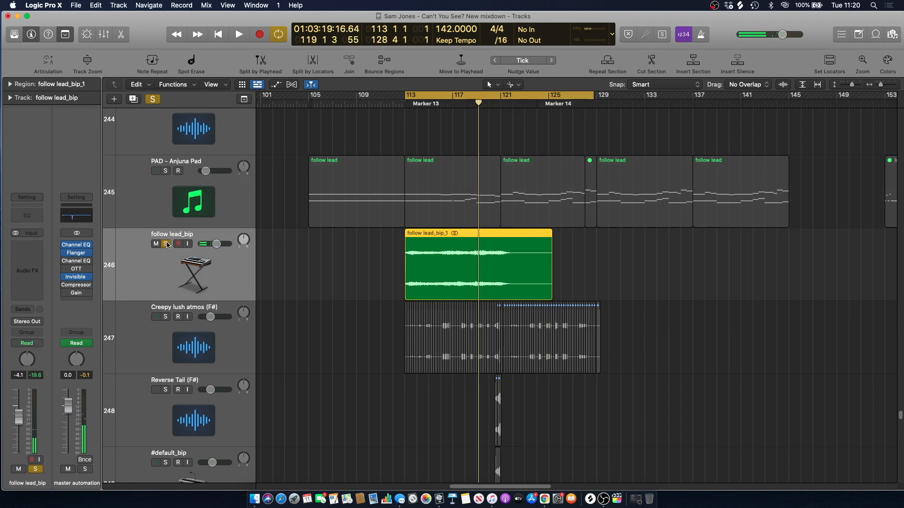
left_click(382, 152)
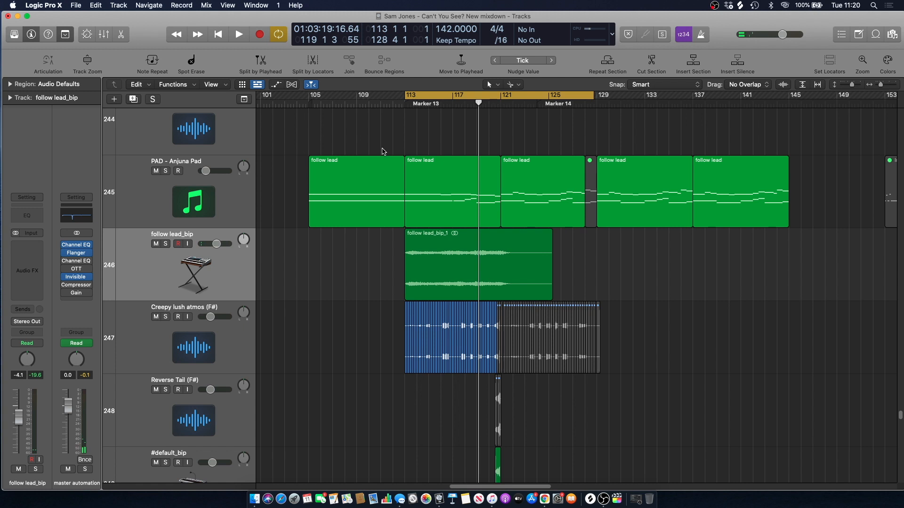
Solo the Creepy lush atmos (F#) track and listen to its chopped regions from bar 113
left_click(167, 317)
left_click(222, 330)
key("shift+space")
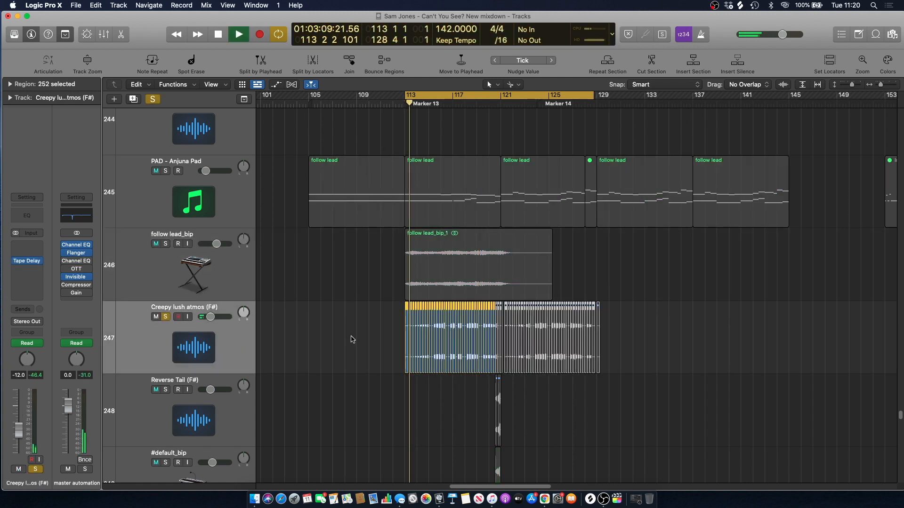
left_click(323, 311)
scroll(329, 264, "down", 3)
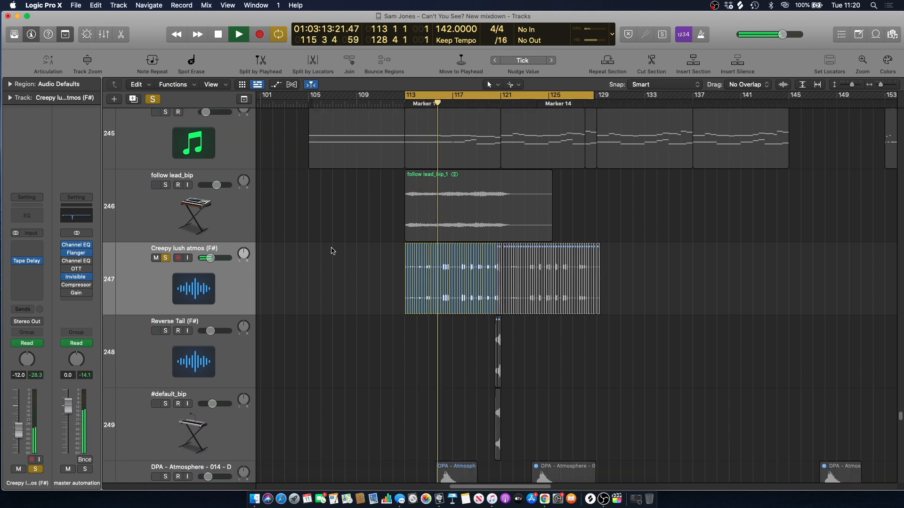
left_click(192, 289)
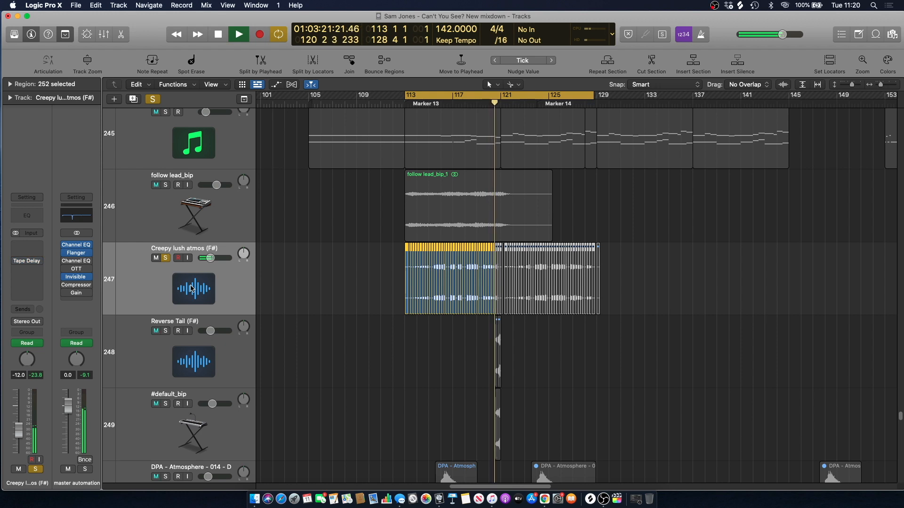
key("space")
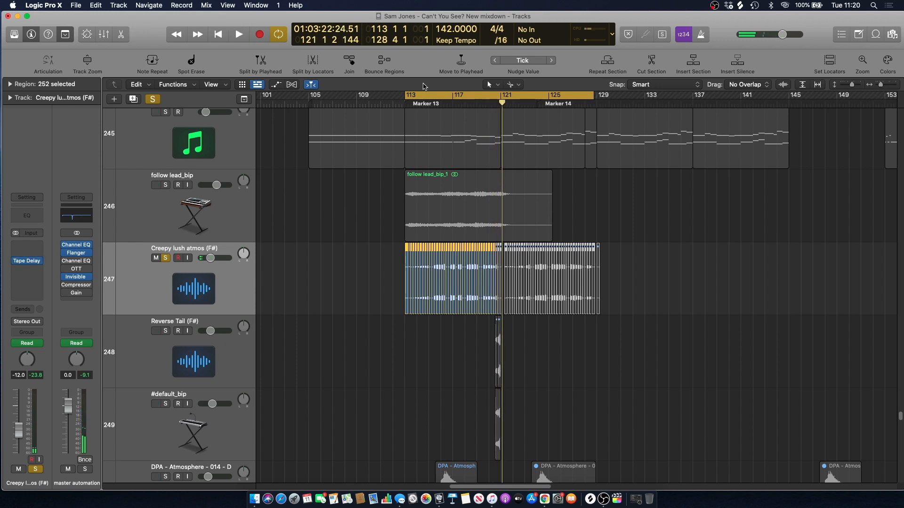
Replay the soloed Creepy lush atmos (F#) track, examine its Tape Delay settings, and compare it with the full mix
left_click_drag(881, 88, 875, 107)
key("space")
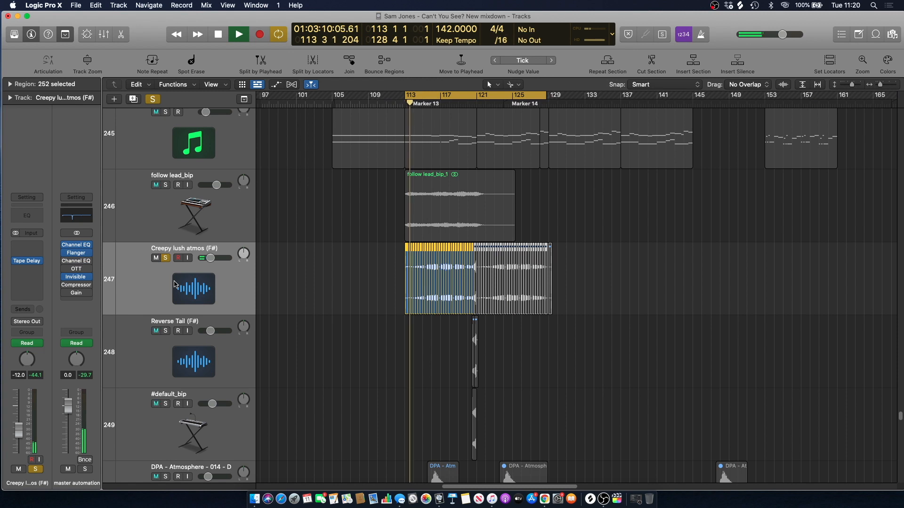
left_click(29, 261)
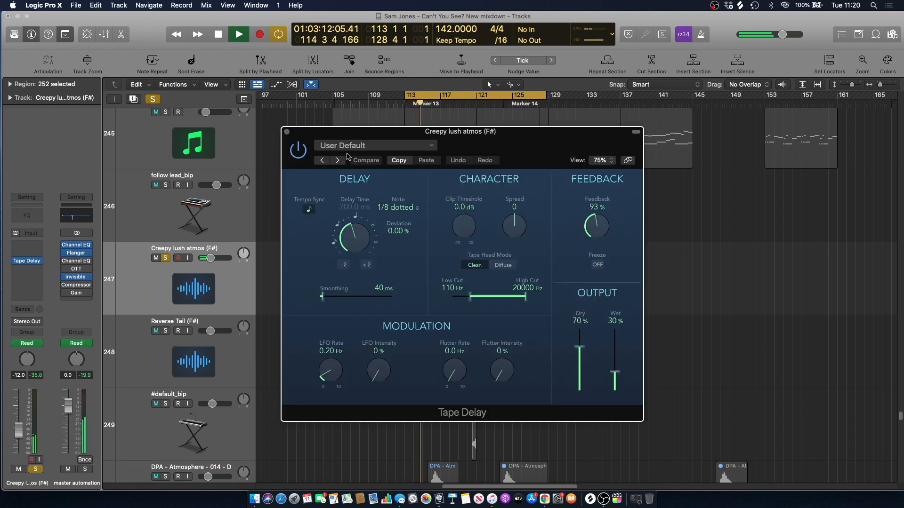
left_click(286, 132)
key("s")
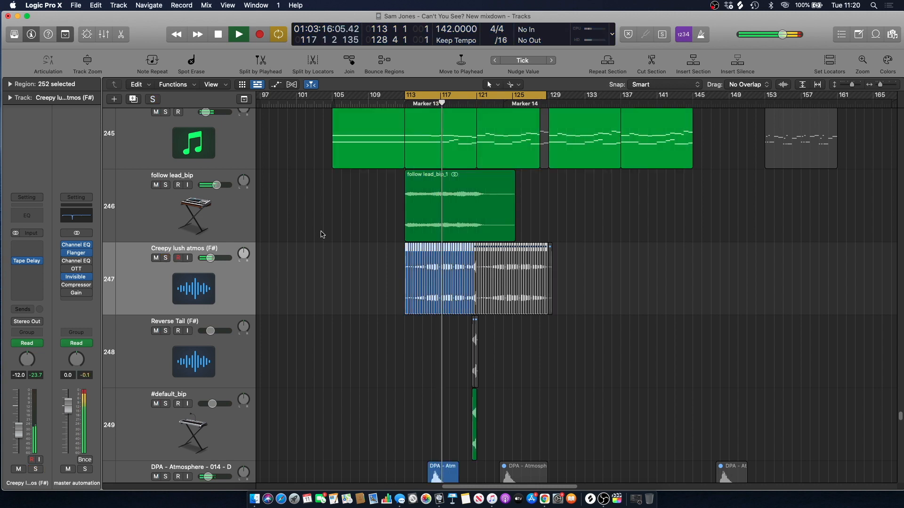
left_click(390, 231)
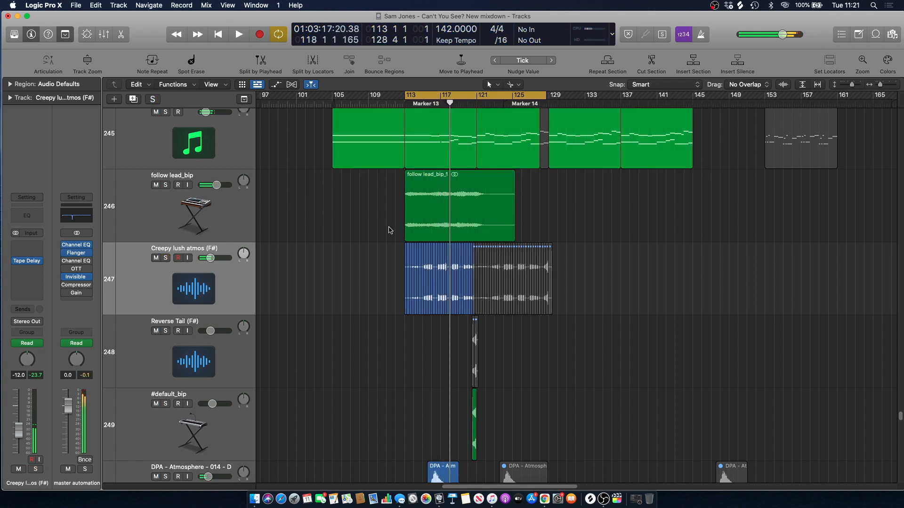
Play from bar 113 and solo the DPA - Atmosphere - 014 - D track, with its regions zoomed in horizontally
scroll(390, 230, "down", 3)
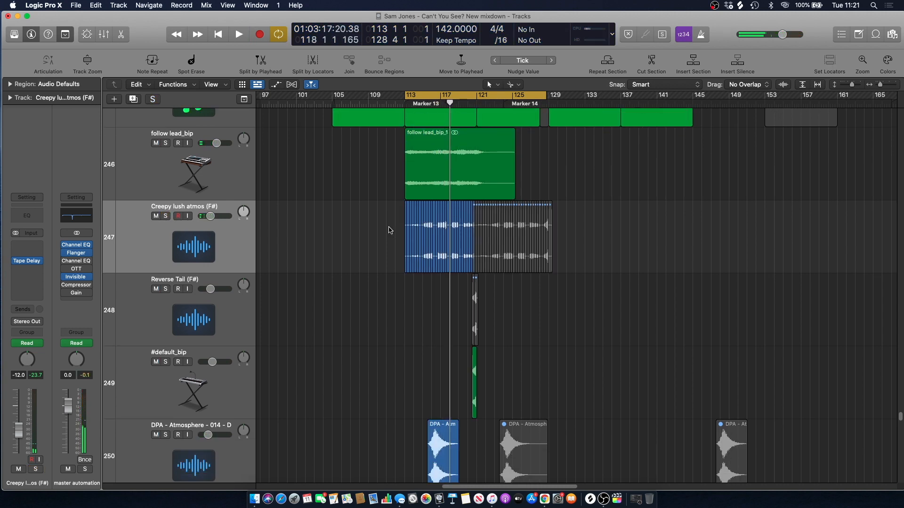
scroll(389, 230, "down", 3)
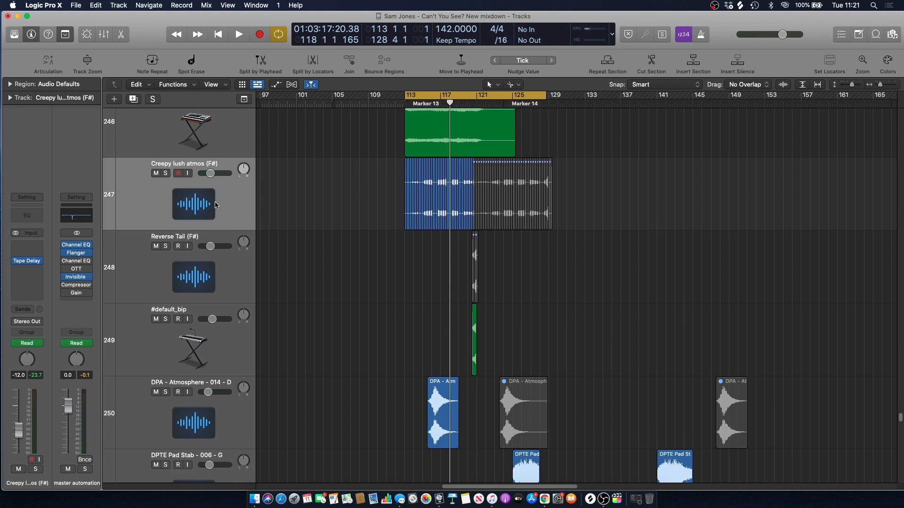
scroll(339, 181, "down", 14)
scroll(354, 182, "up", 13)
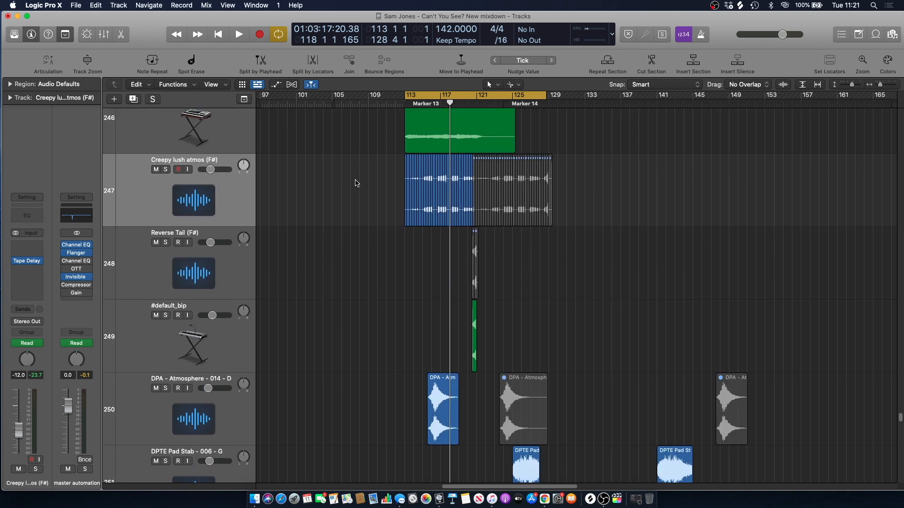
key("space")
scroll(367, 196, "down", 15)
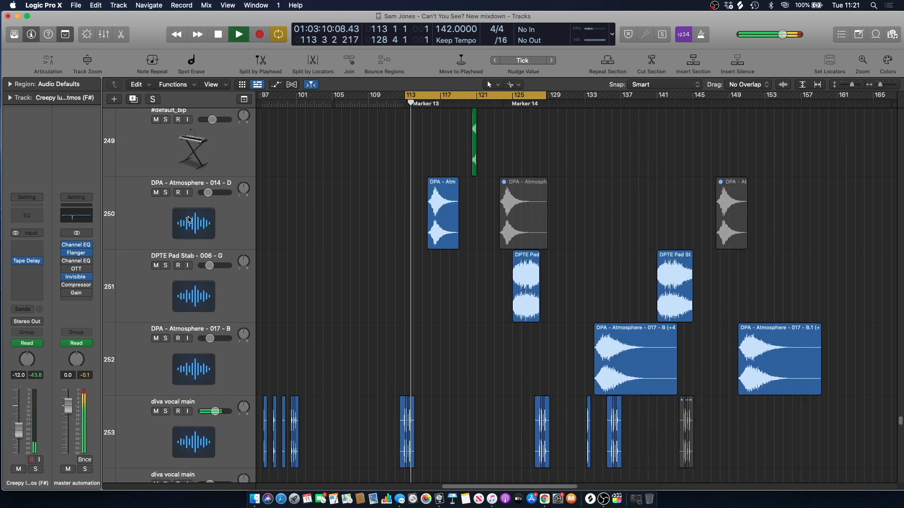
left_click(336, 200)
left_click_drag(881, 85, 884, 85)
left_click(165, 193)
left_click(313, 202)
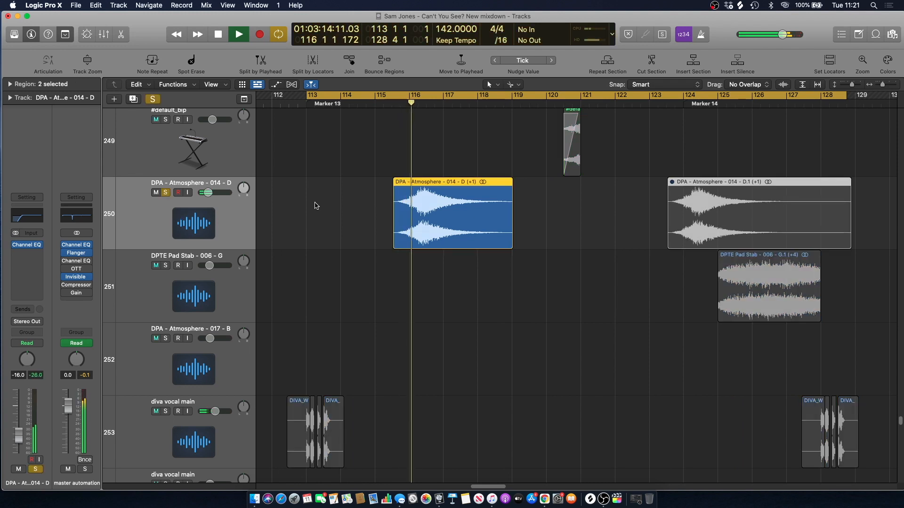
Show the region parameters of the first DPA - Atmosphere - 014 - D region and place the playhead just before it
key("space")
left_click(10, 84)
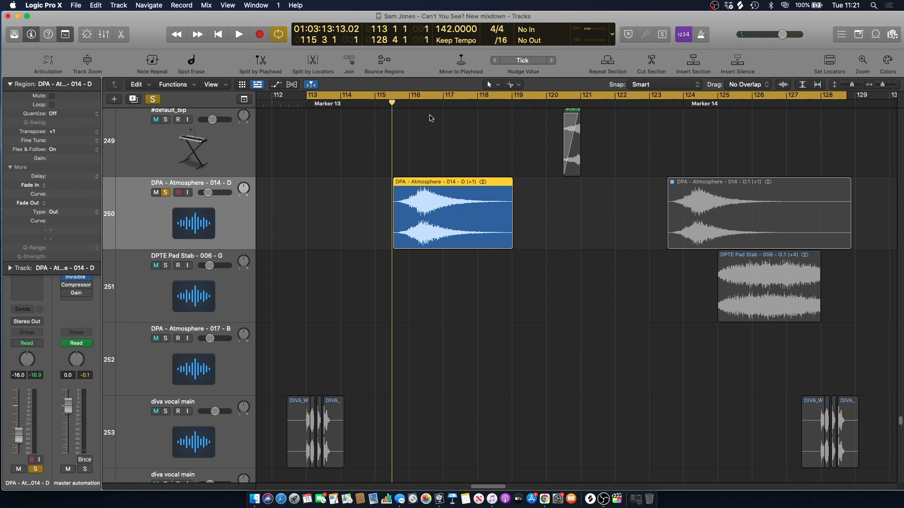
key("space")
left_click(384, 95)
left_click(384, 103)
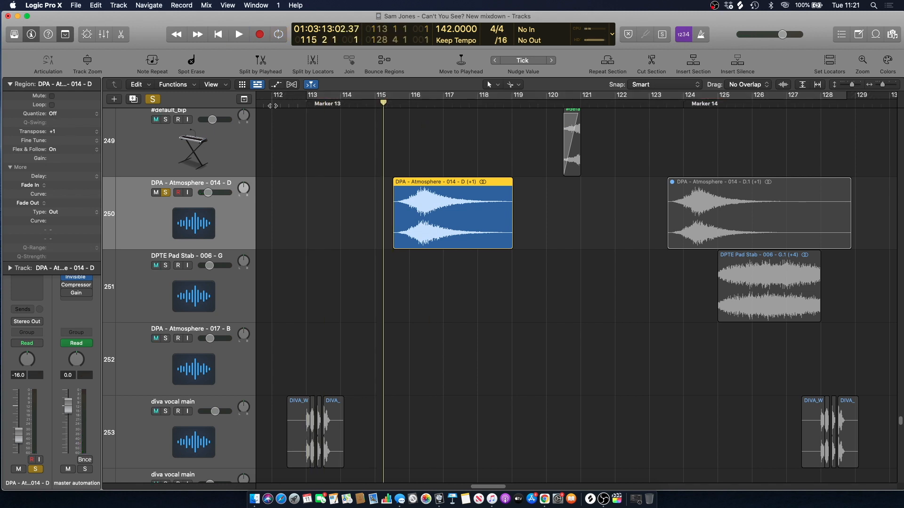
Play the full mix from bar 115 with solo and cycle off, looking over the tracks at a reduced track height
left_click(159, 100)
key("space")
scroll(375, 207, "up", 10)
scroll(375, 216, "up", 20)
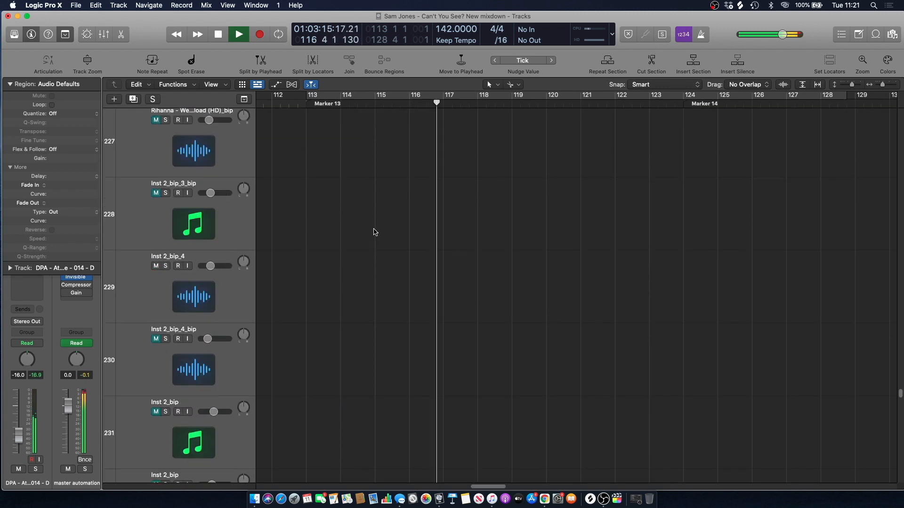
scroll(371, 243, "up", 11)
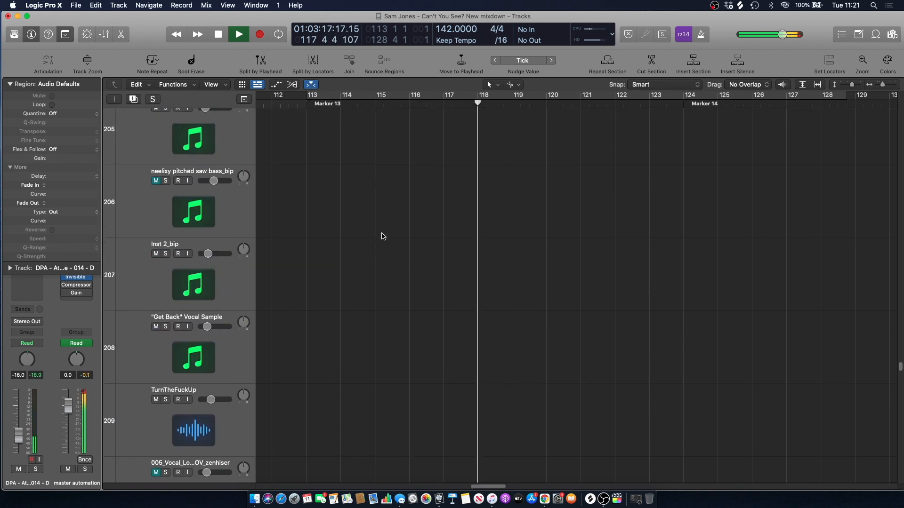
left_click_drag(901, 368, 896, 420)
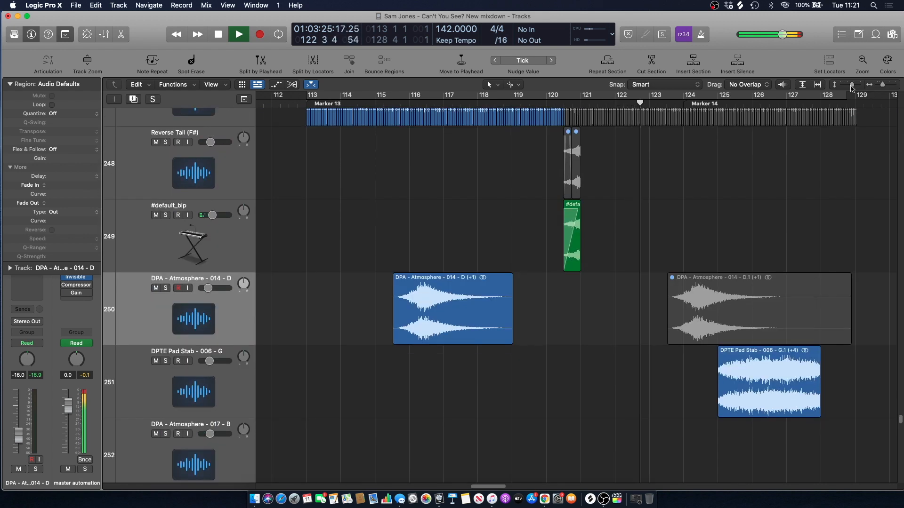
left_click_drag(853, 85, 847, 85)
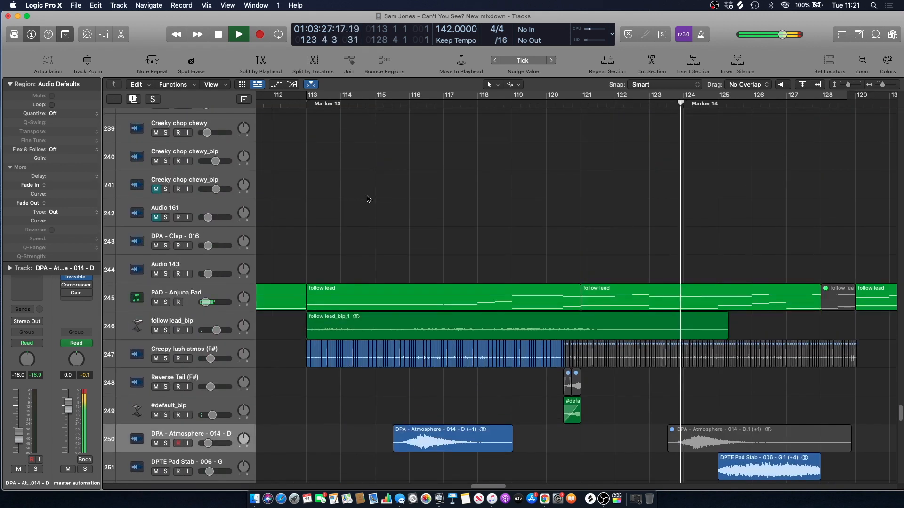
key("super+Left")
key("space")
left_click_drag(900, 416, 898, 426)
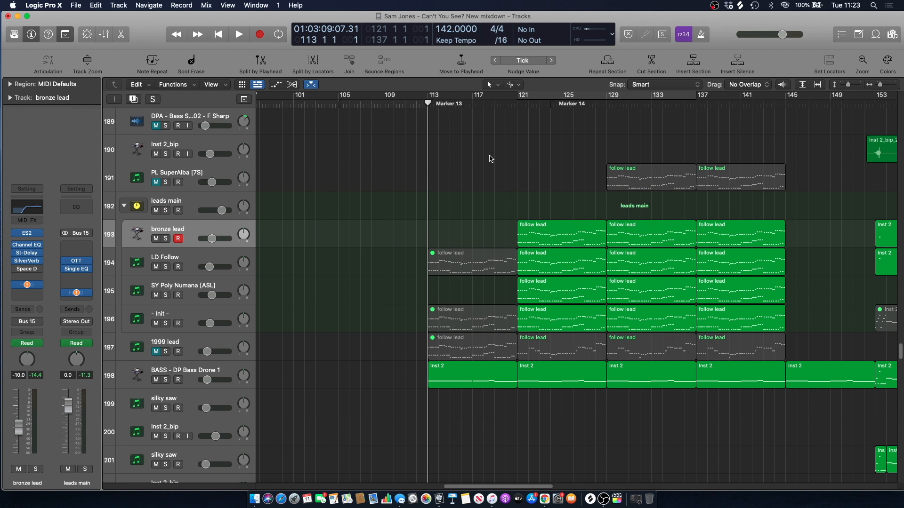
Cycle bars 121 to 145 and play the leads main stack soloed, comparing it with the full mix
key("alt+period")
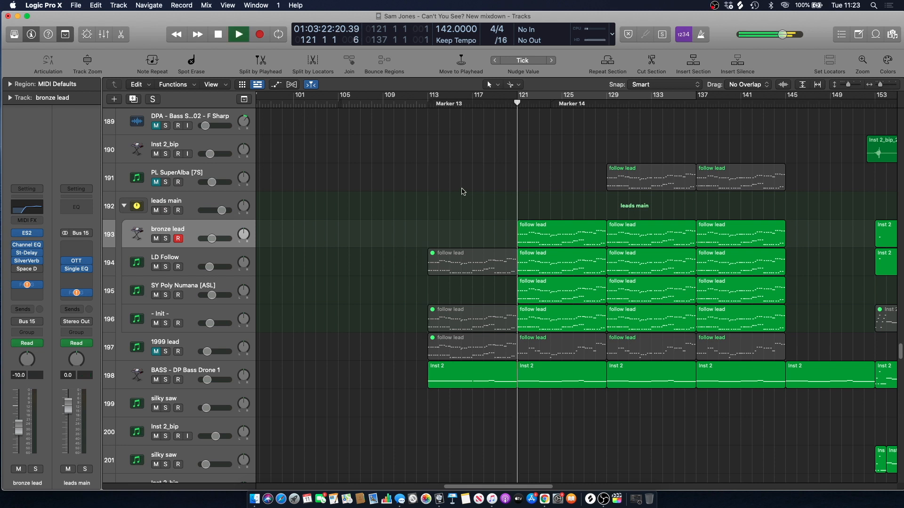
left_click_drag(520, 96, 606, 96)
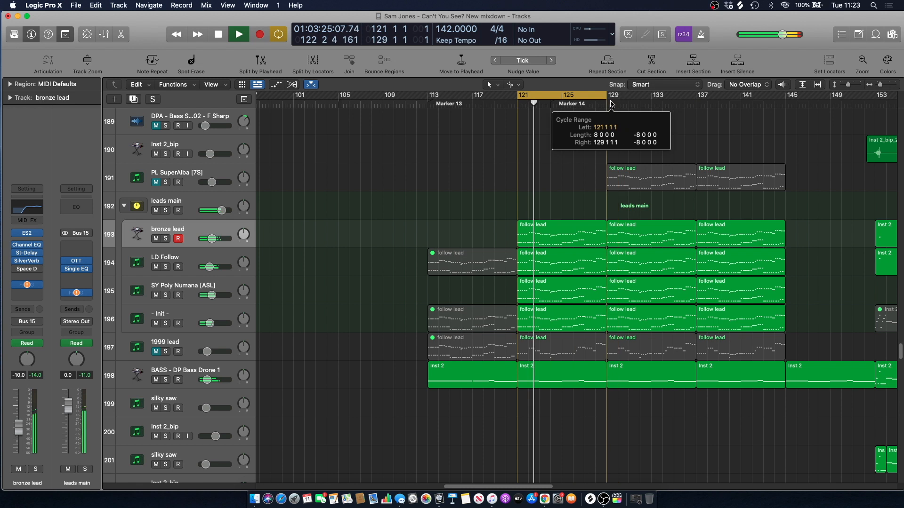
left_click(165, 211)
left_click_drag(606, 96, 785, 96)
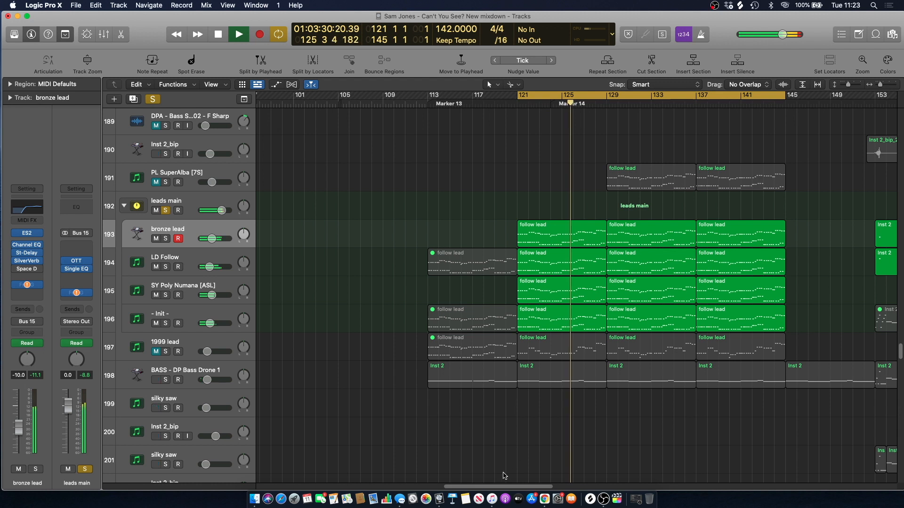
scroll(503, 475, "right", 5)
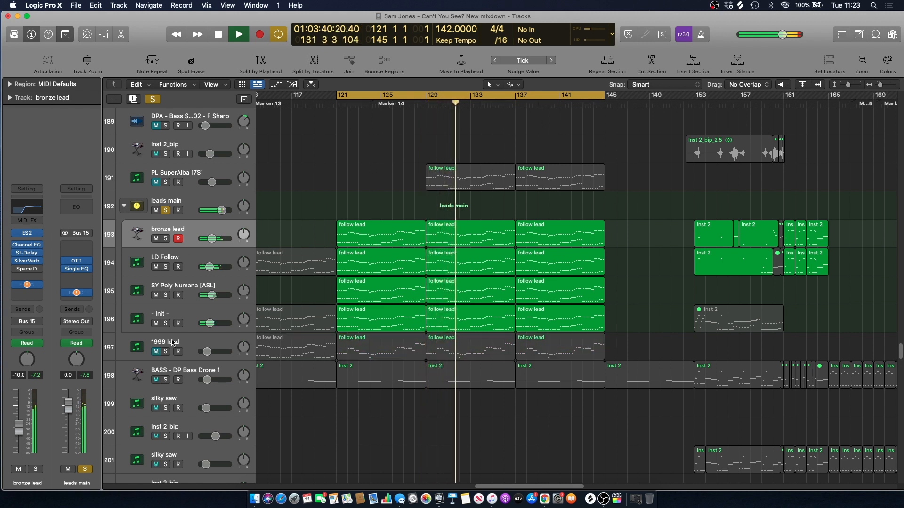
left_click(153, 99)
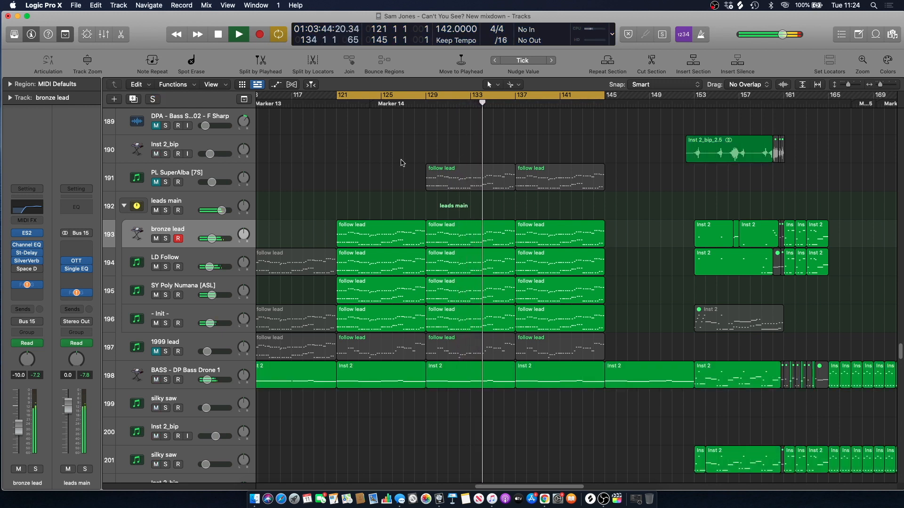
Stop playback and bring the PAD - Anjuna Pad track and the atmosphere tracks below it into view
scroll(401, 162, "down", 5)
key("space")
scroll(401, 163, "up", 5)
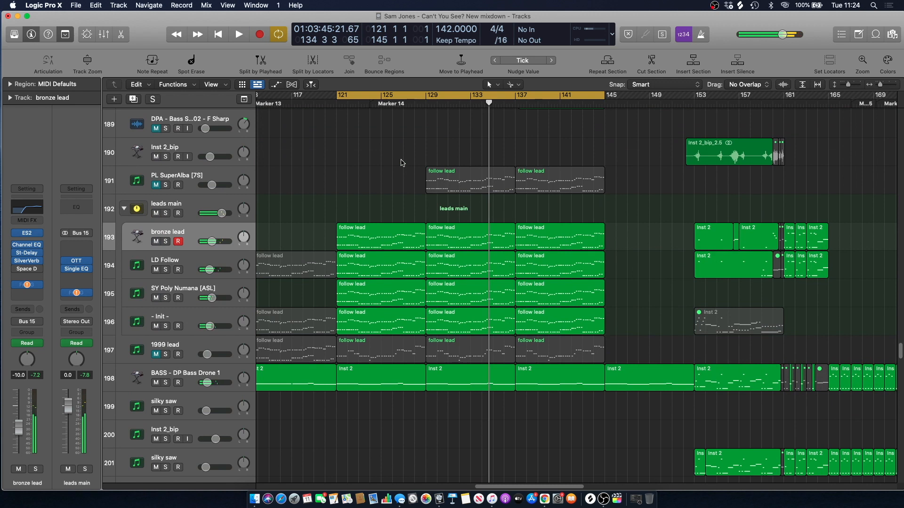
scroll(401, 163, "up", 14)
scroll(410, 199, "down", 15)
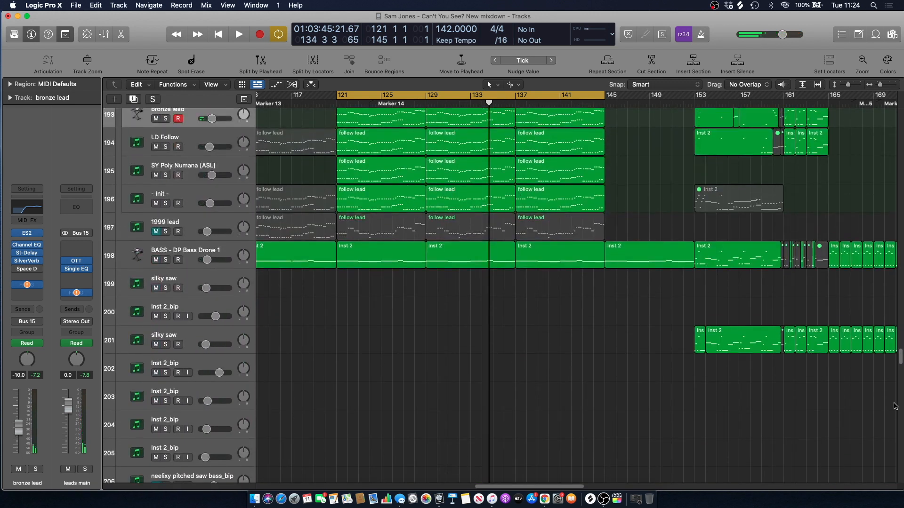
left_click_drag(900, 360, 896, 466)
scroll(227, 307, "up", 20)
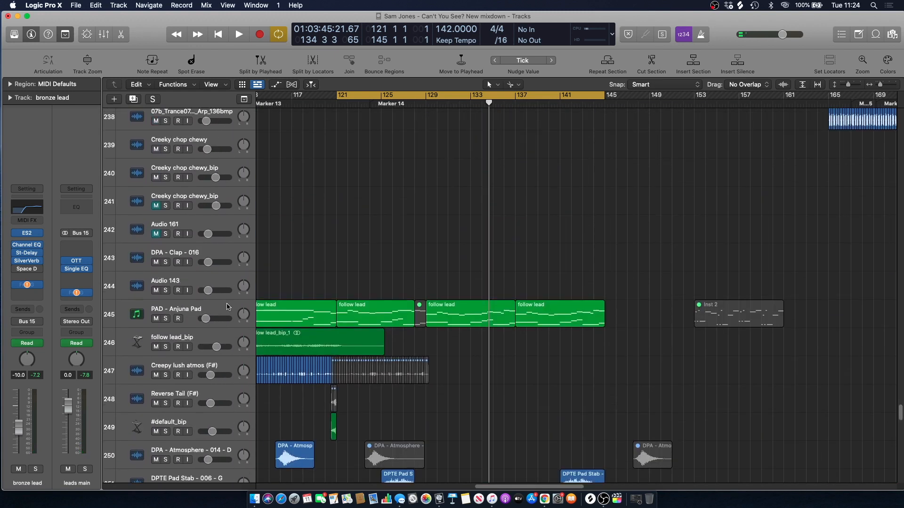
Solo the PAD - Anjuna Pad track, play it from bar 129, and stop and clear the solo
left_click(165, 319)
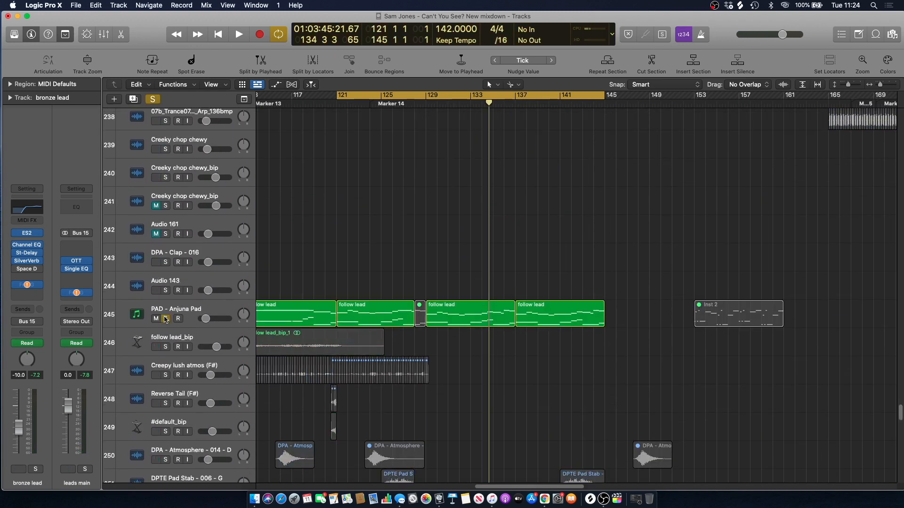
key("space")
left_click(426, 104)
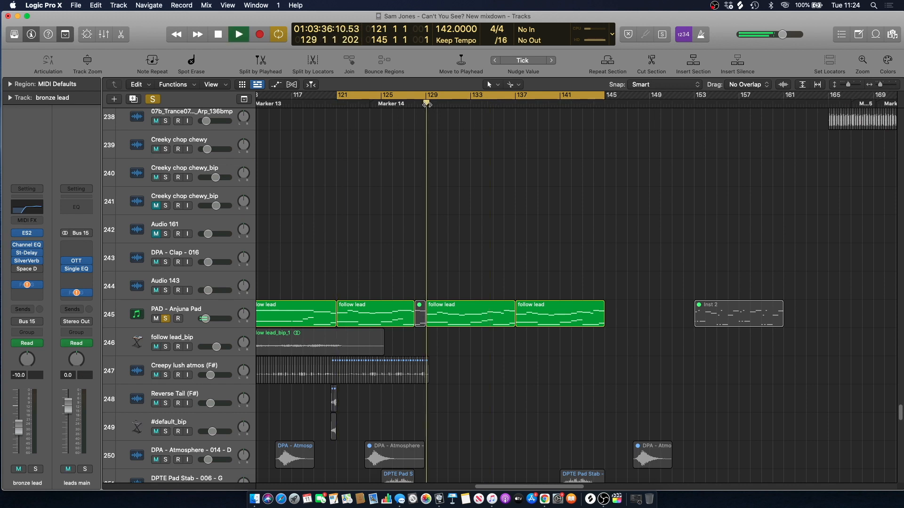
key("space")
key("s")
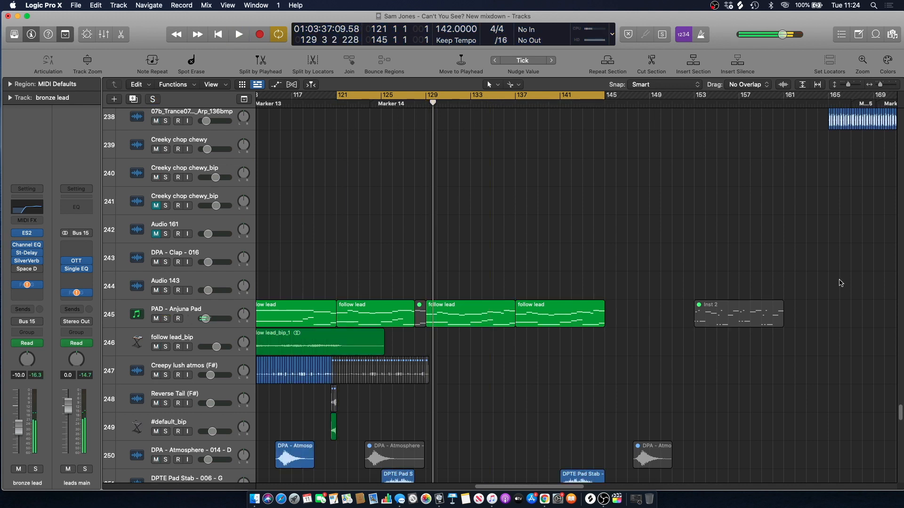
Find the leads middle drop stack and play the mix while muting and unmuting the Arctic arp style lead top track
left_click_drag(900, 414, 884, 268)
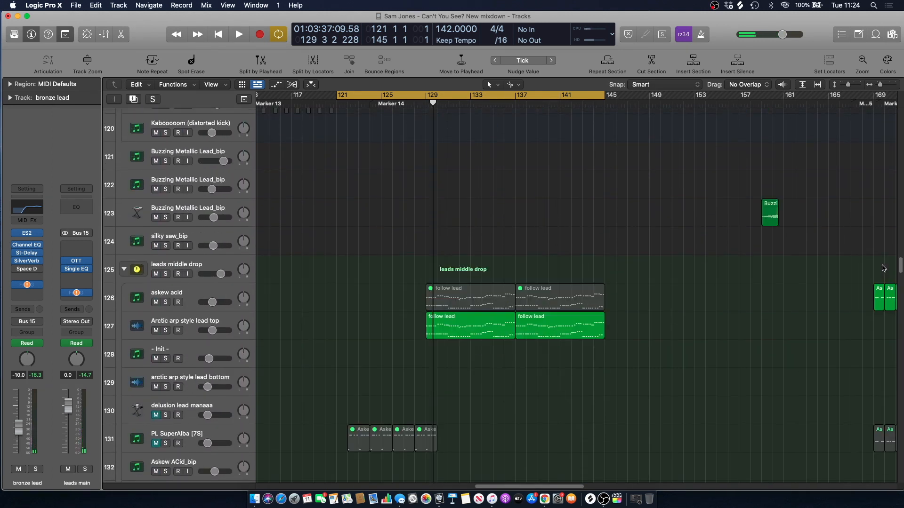
left_click(184, 321)
key("s")
left_click(165, 330)
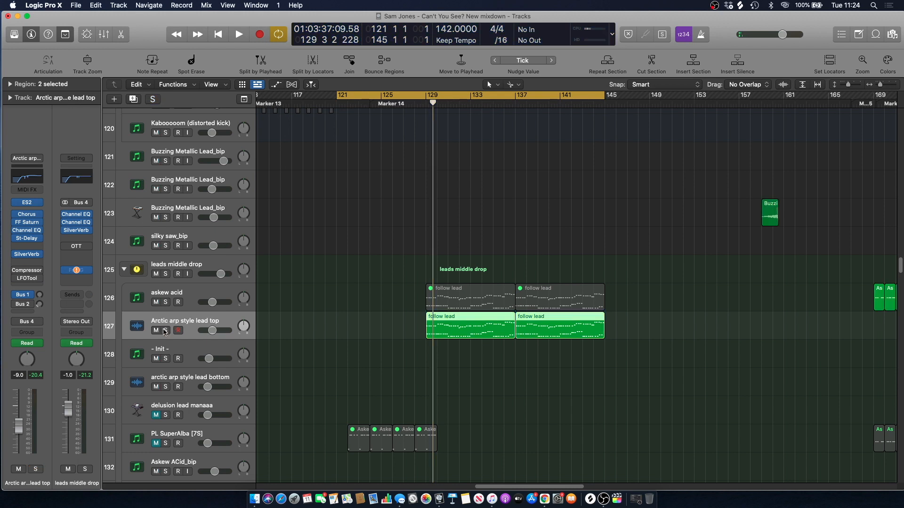
left_click(157, 331)
key("space")
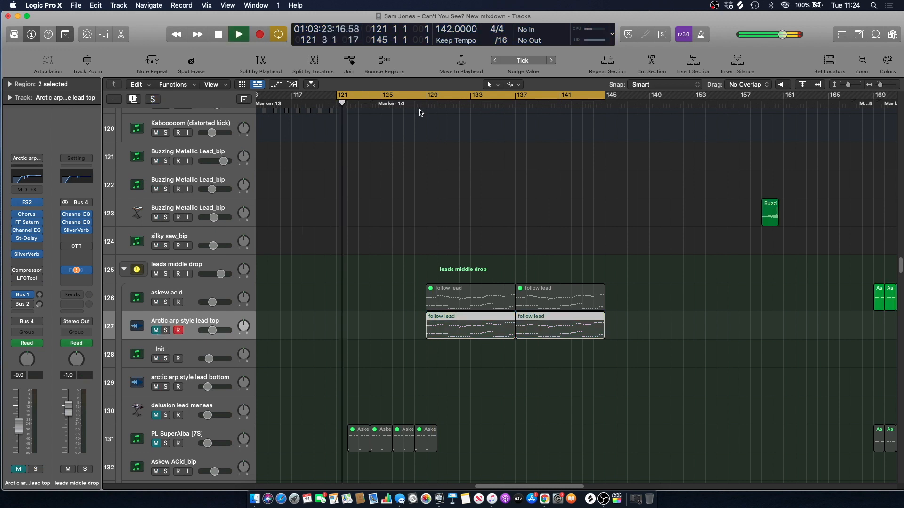
left_click(156, 331)
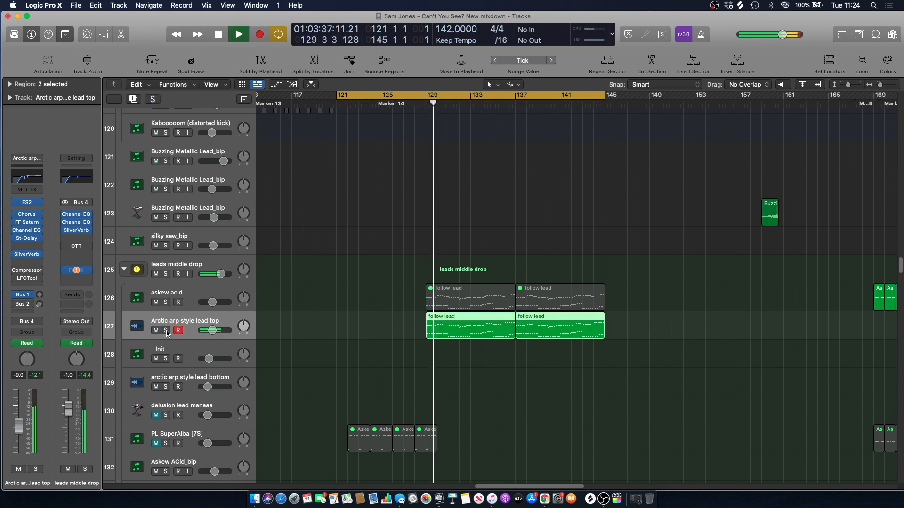
Listen to the Arctic arp style lead top track soloed, and stop playback and clear its solo
left_click(166, 332)
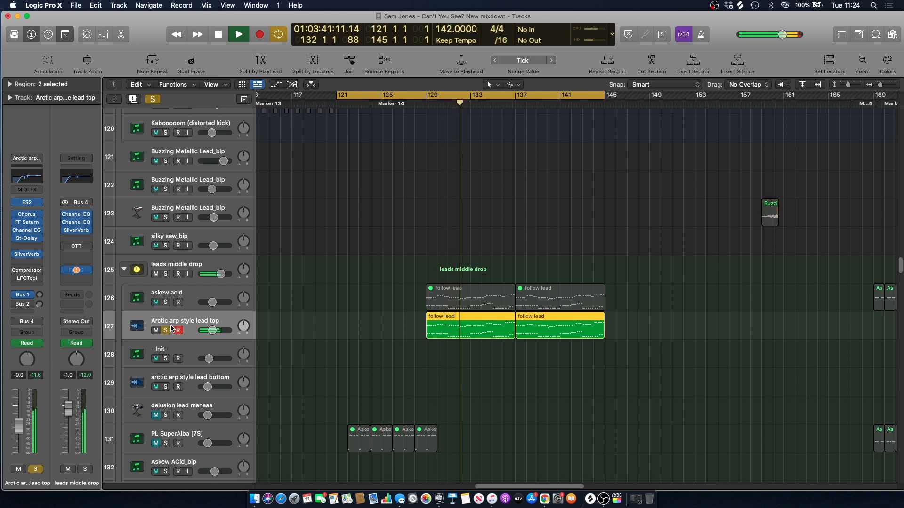
key("space")
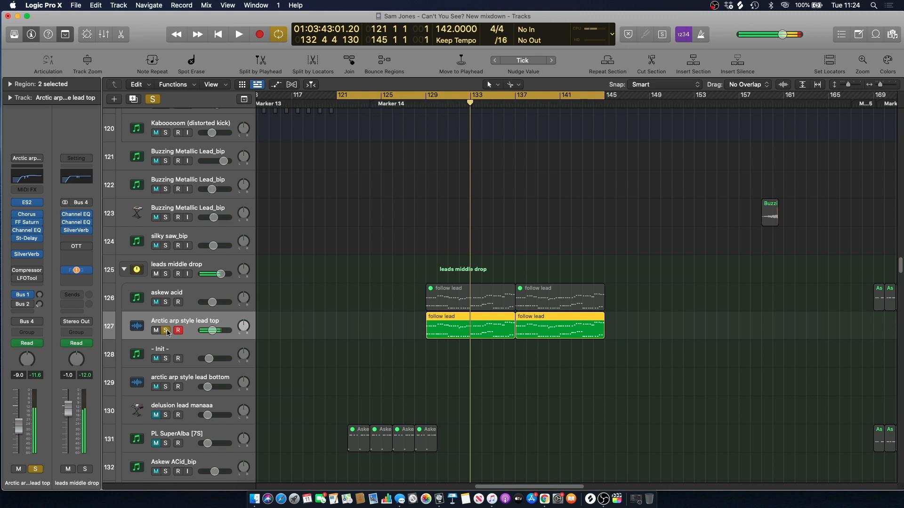
left_click(166, 331)
Set the cycle range to bars 129 to 138 and bring the leads main stack back into view
left_click(429, 122)
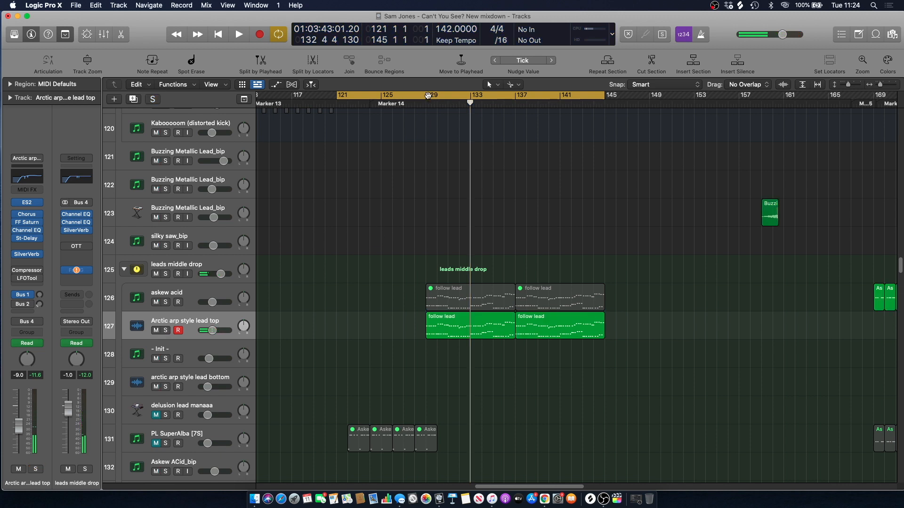
left_click(429, 97)
scroll(421, 132, "up", 20)
scroll(421, 139, "up", 20)
scroll(420, 164, "up", 10)
left_click_drag(900, 108, 900, 348)
right_click(495, 279)
left_click(464, 151)
left_click_drag(426, 98, 516, 144)
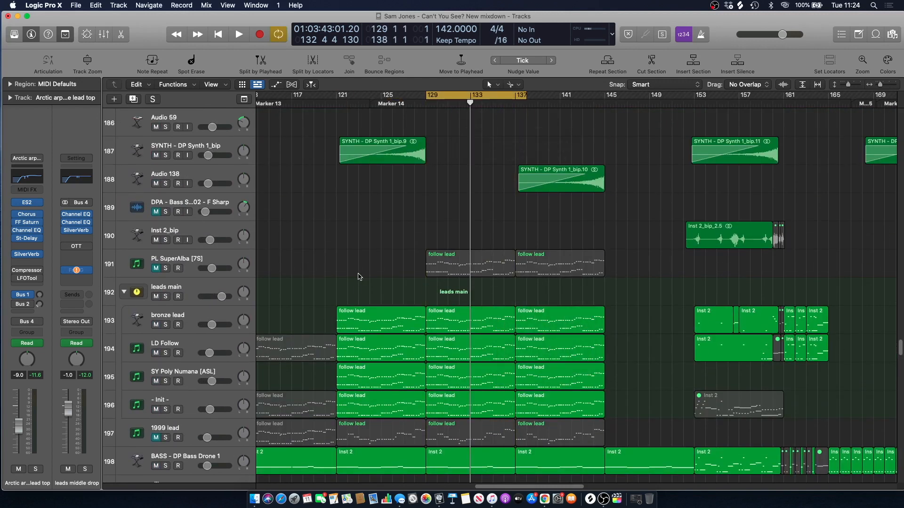
Solo the bronze lead, LD Follow, SY Poly Numana [ASL] and - Init - tracks together and play the cycled section
left_click(165, 325)
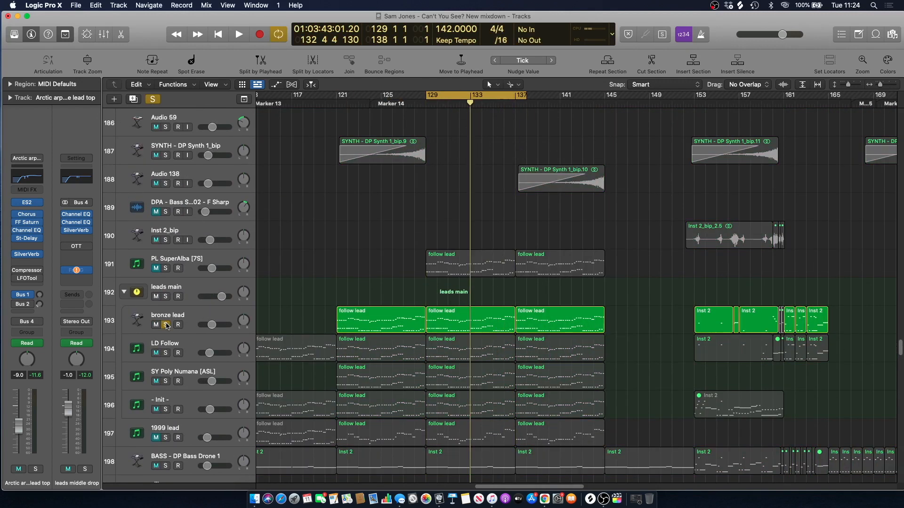
left_click(165, 353)
left_click(165, 381)
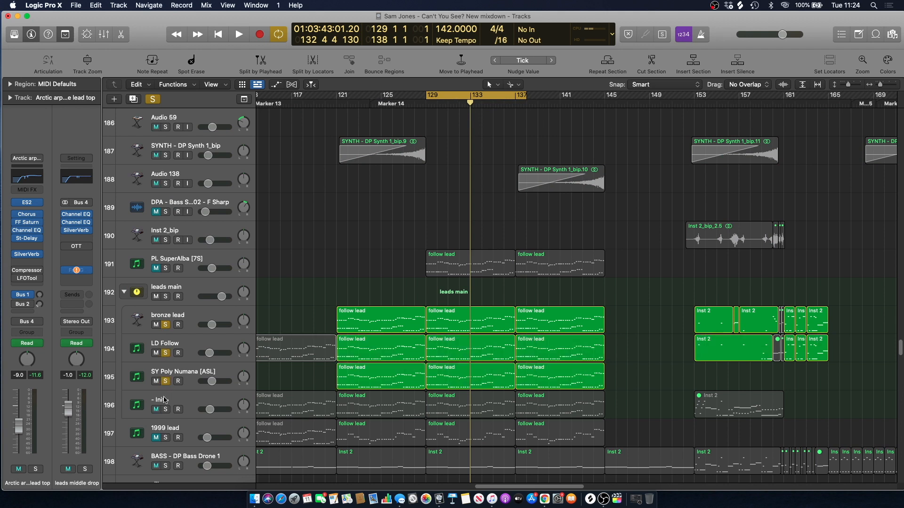
left_click(166, 410)
key("space")
scroll(183, 317, "down", 1)
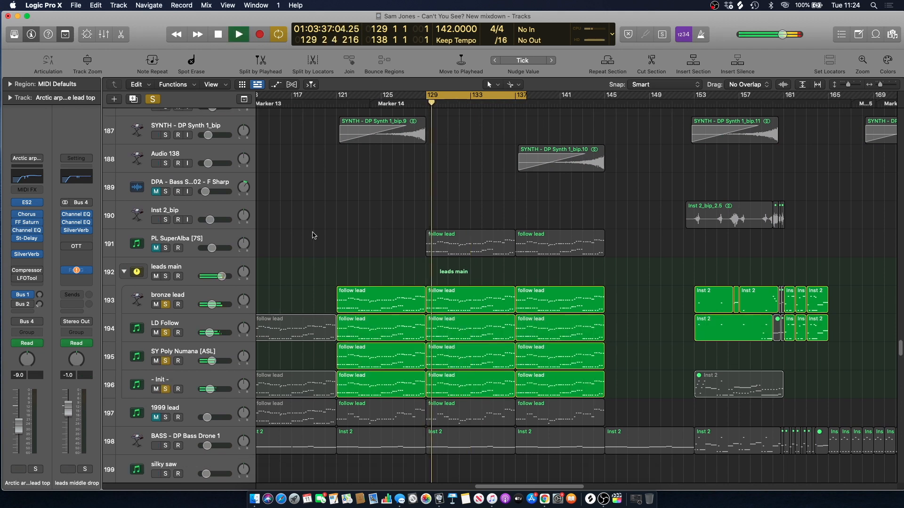
Narrow the solo to the LD Follow track alone and play it from bar 121
left_click(165, 304)
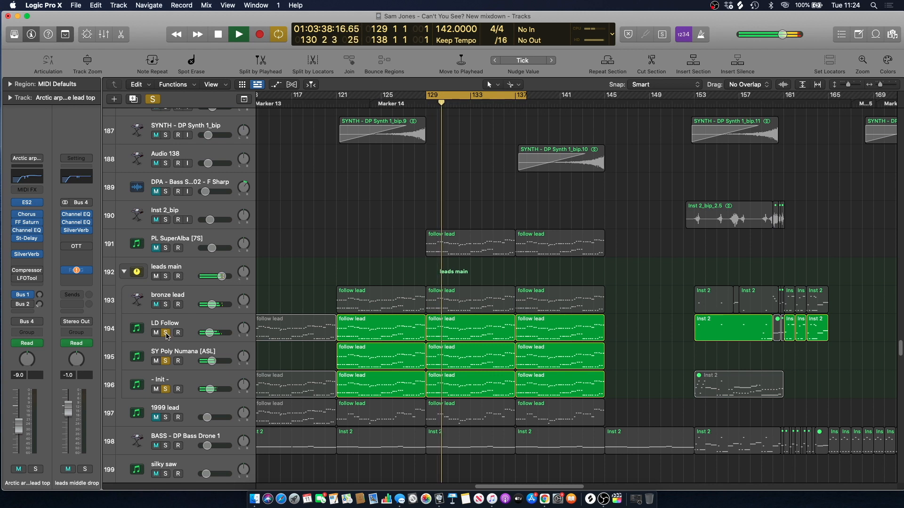
left_click(165, 361)
left_click(165, 389)
left_click(198, 328)
left_click(336, 102)
left_click(369, 337)
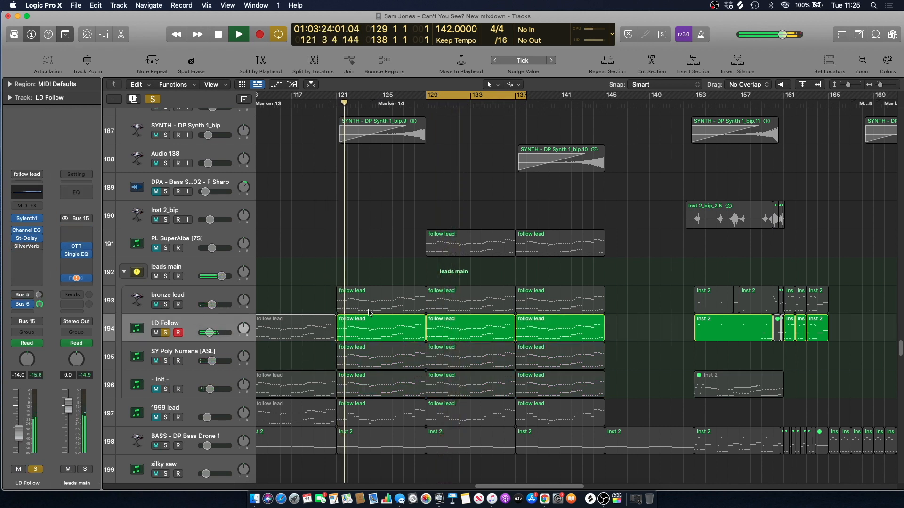
Examine the notes of the LD Follow region at bar 121 in the Piano Roll during playback, and stop and clear the solo
double_click(368, 337)
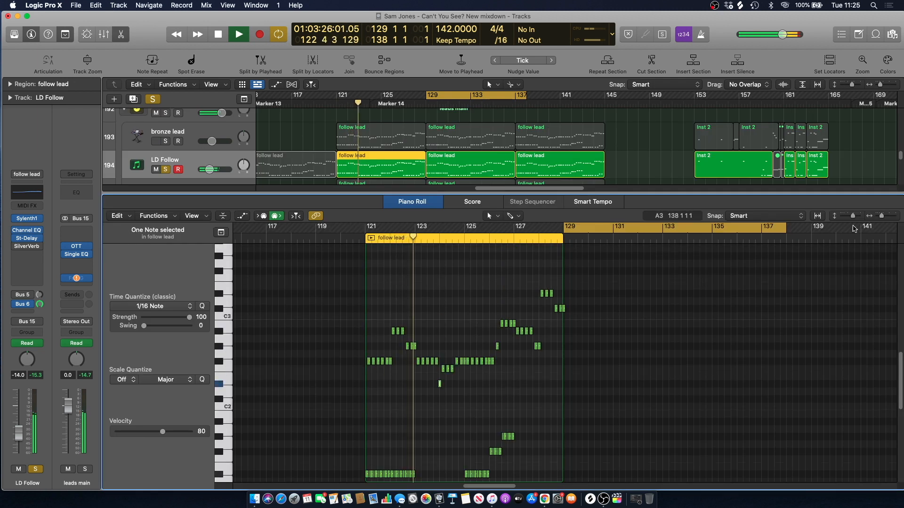
left_click_drag(882, 218, 885, 217)
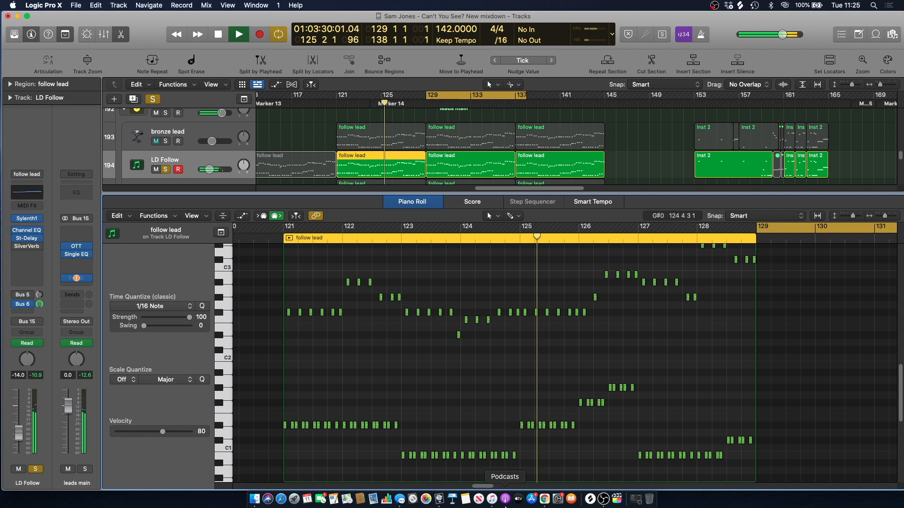
scroll(502, 289, "right", 5)
scroll(503, 289, "up", 4)
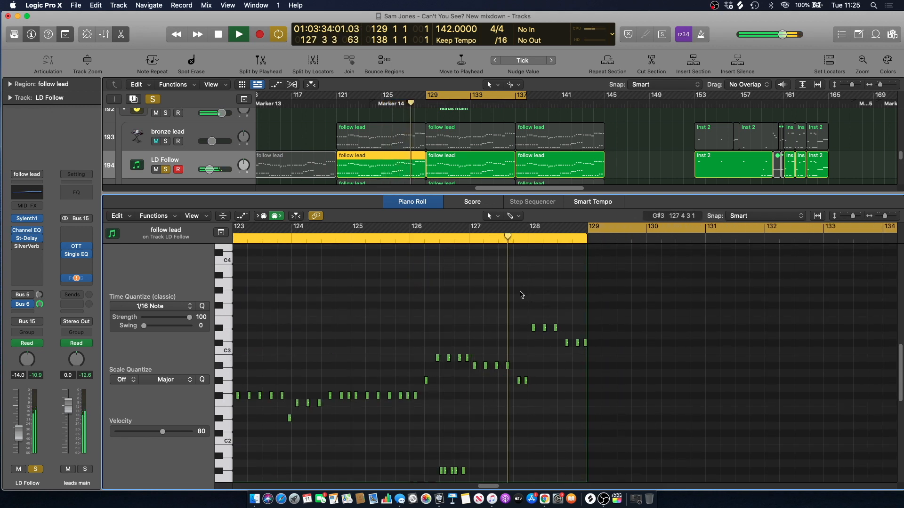
key("p")
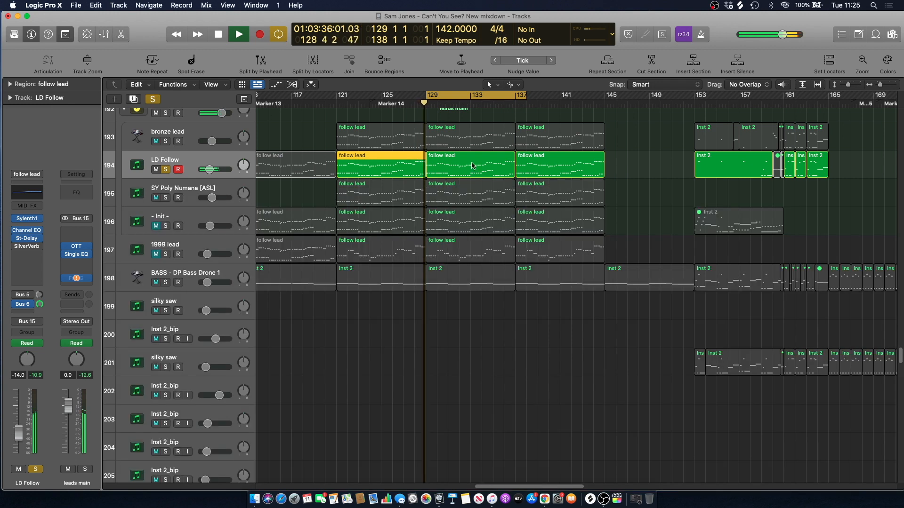
key("space")
left_click(395, 113)
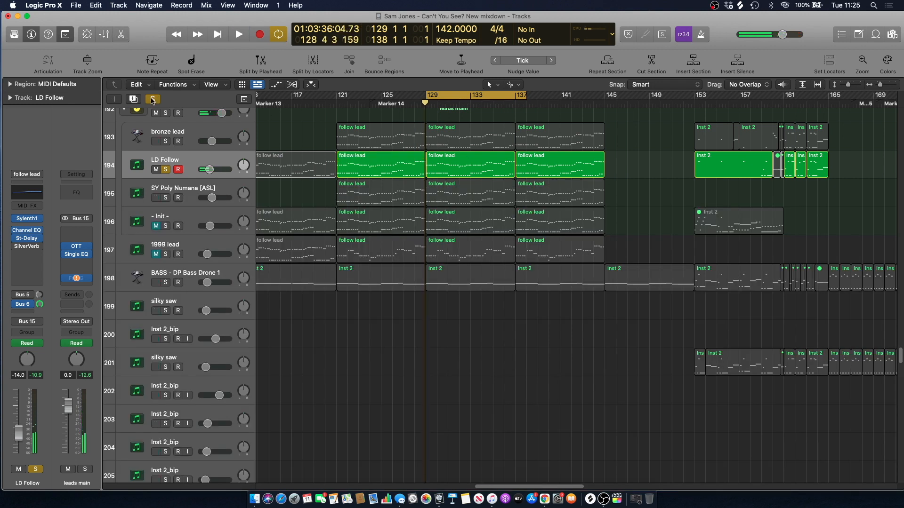
left_click(152, 100)
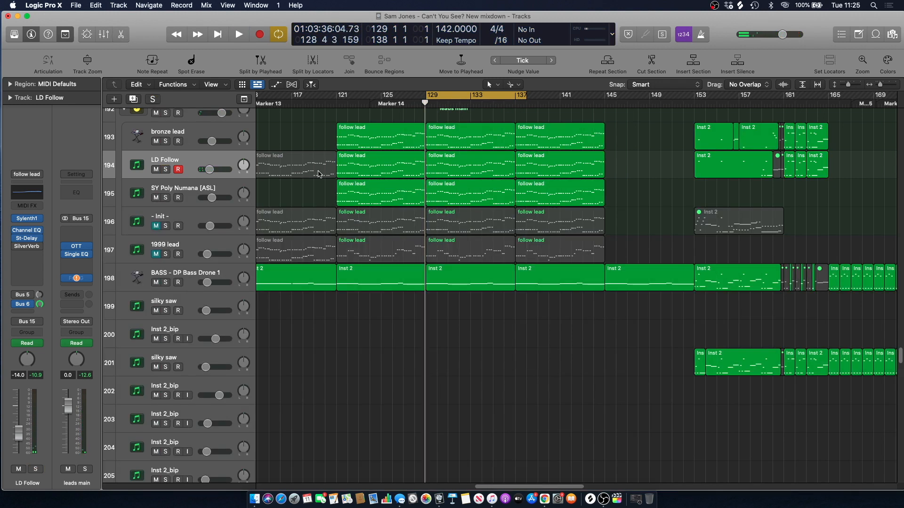
Examine the full note pattern of the LD Follow region at bar 129 in an enlarged Piano Roll and close the editor
scroll(329, 156, "up", 2)
double_click(449, 209)
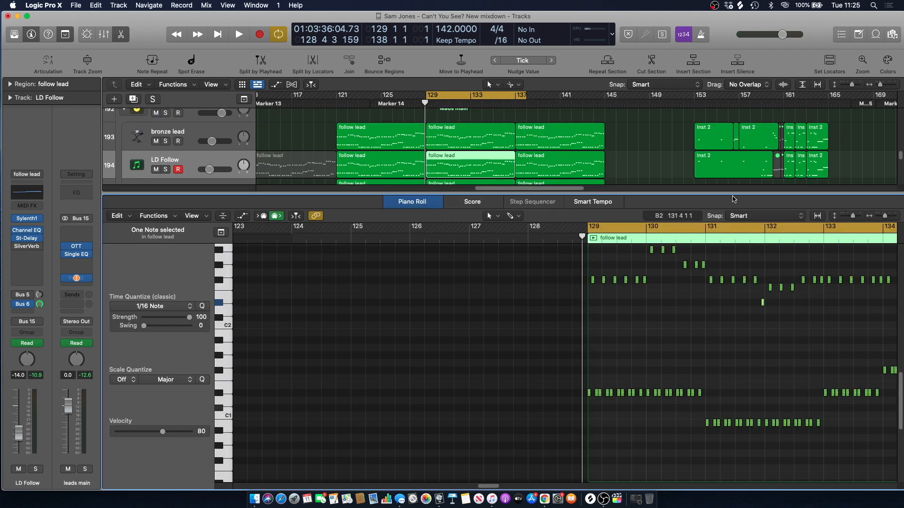
left_click_drag(733, 198, 727, 124)
left_click_drag(493, 490, 503, 489)
scroll(481, 237, "up", 3)
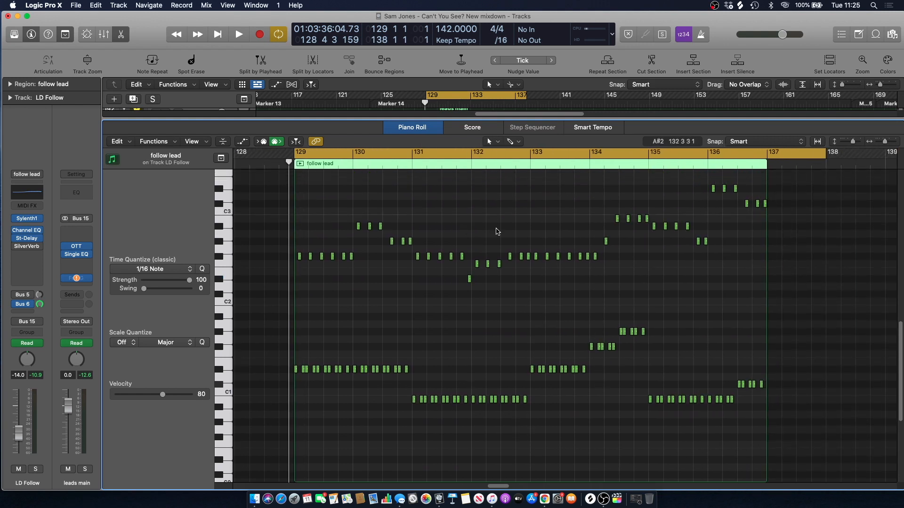
key("super+Left")
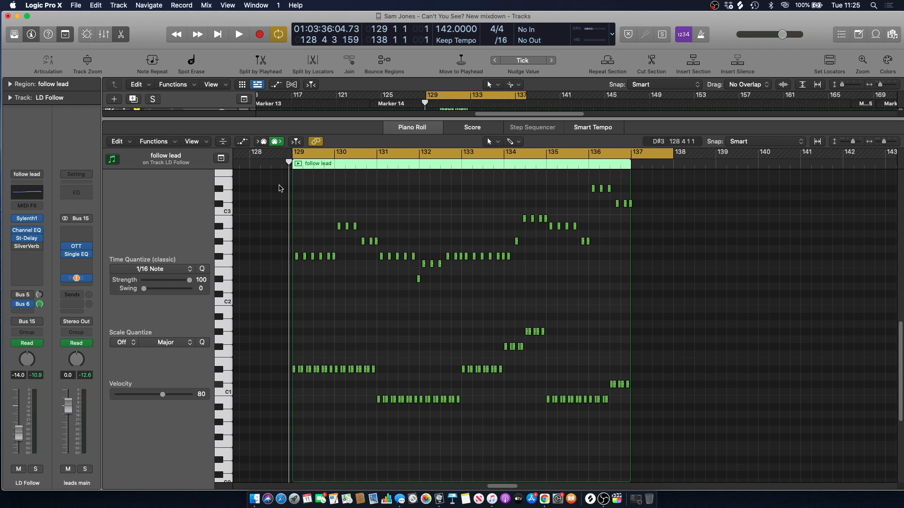
left_click(119, 34)
left_click(281, 267)
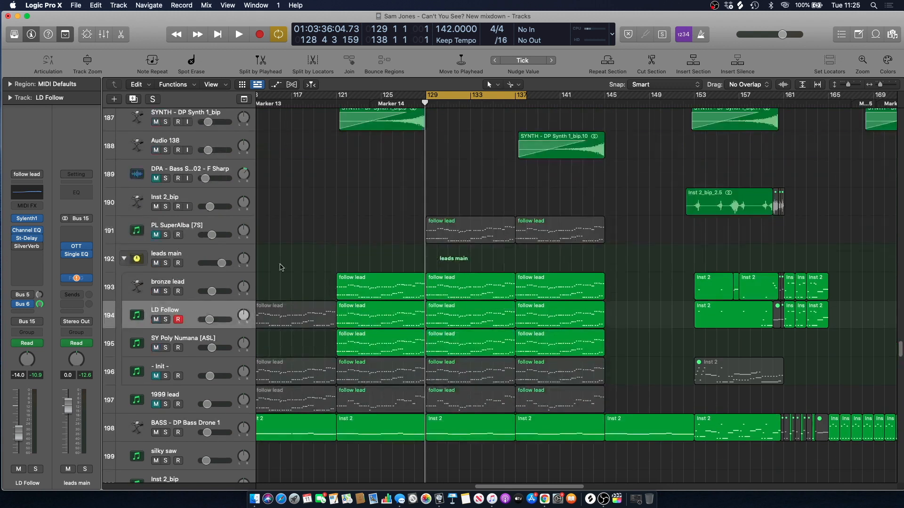
View the LD Follow track's Sylenth1 synth settings and close the plug-in window
left_click(27, 220)
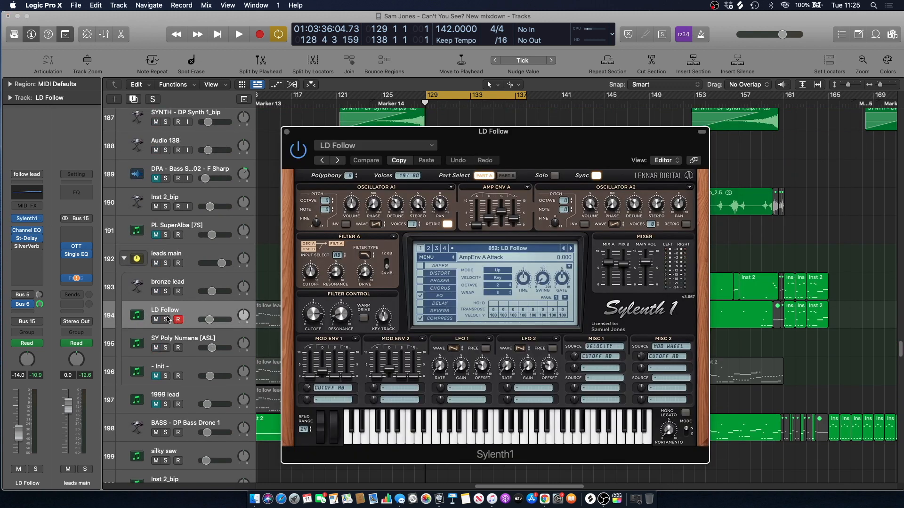
left_click(287, 132)
Play bronze lead soloed, add SY Poly Numana [ASL] and LD Follow, and leave only SY Poly Numana [ASL] soloed
left_click(176, 281)
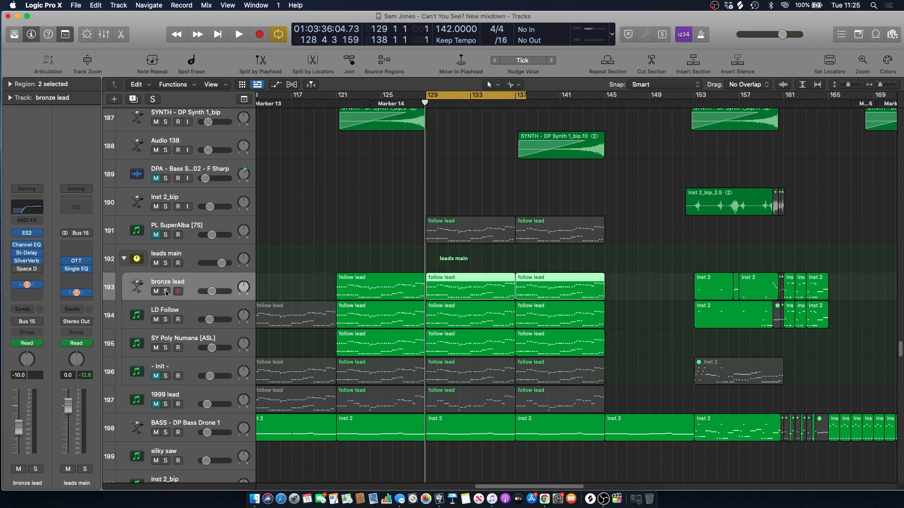
key("space")
left_click(166, 292)
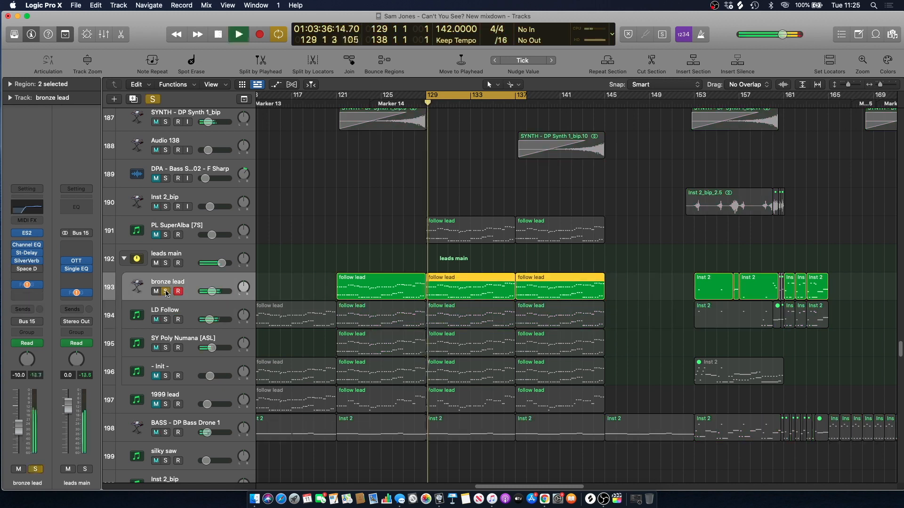
left_click(165, 348)
left_click(165, 319)
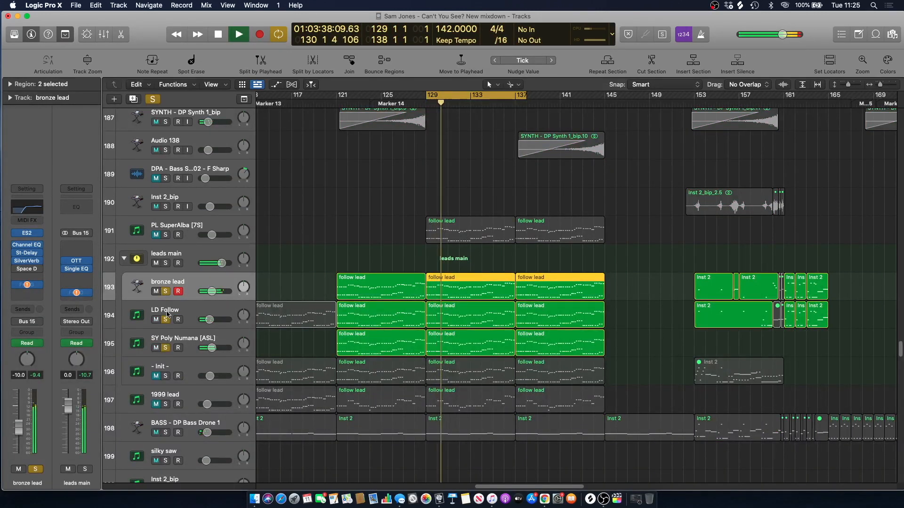
left_click(165, 291)
key("space")
left_click(167, 321)
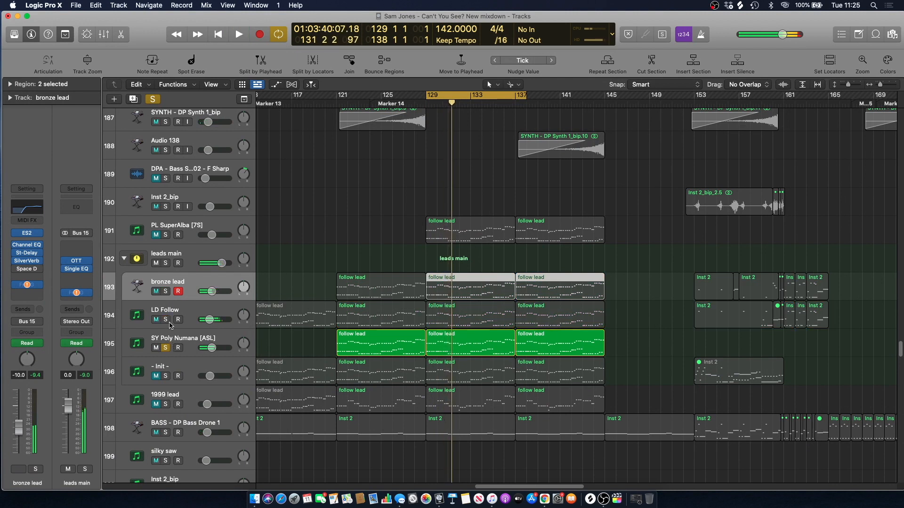
Play the soloed SY Poly Numana [ASL] track, view its Serum synth settings and close the plug-in window
left_click(185, 339)
key("space")
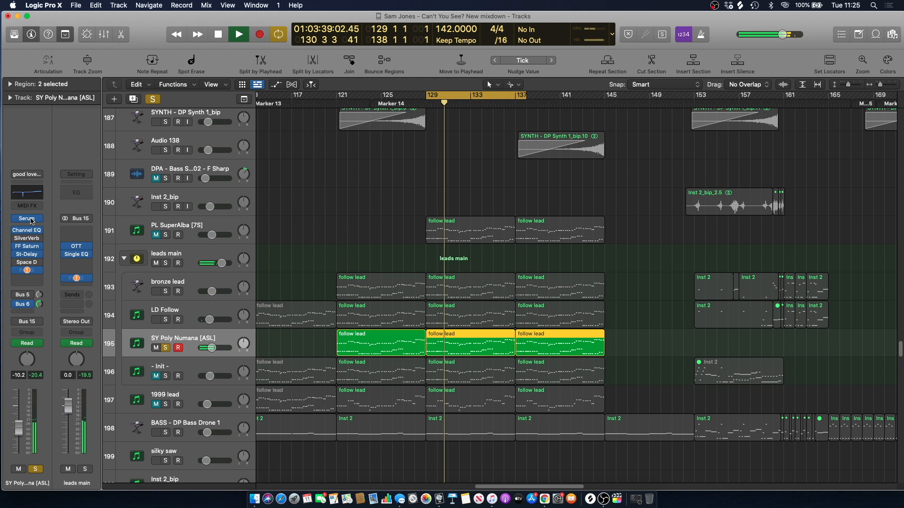
key("space")
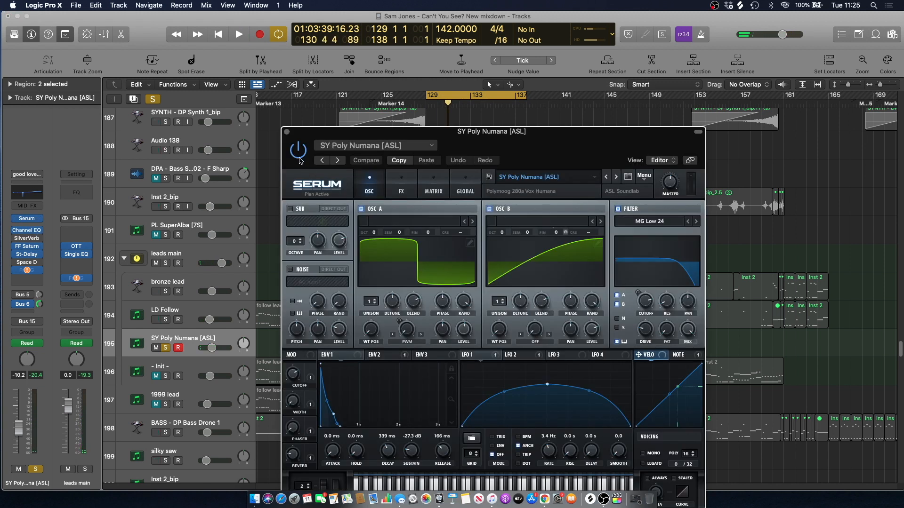
left_click(285, 133)
Play the cycled section again and add the - Init - track to the soloed SY Poly Numana [ASL] layer
key("space")
scroll(275, 269, "down", 2)
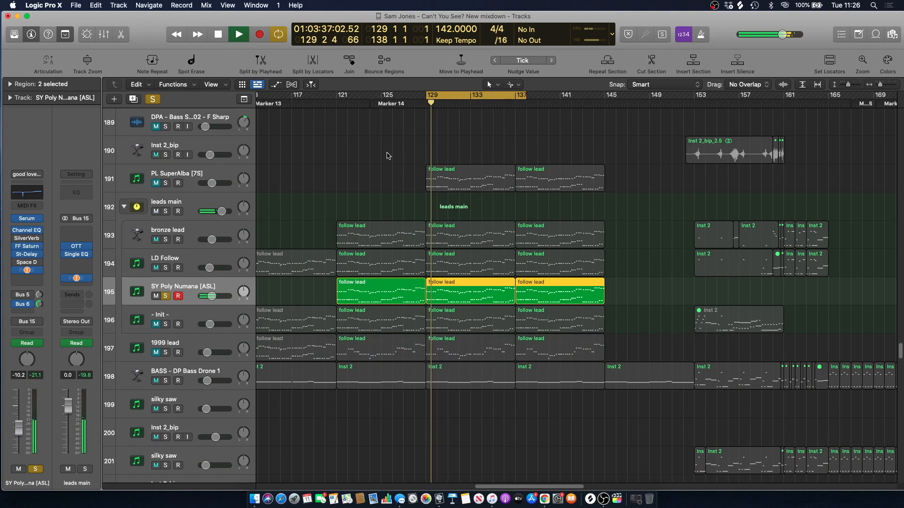
left_click(165, 324)
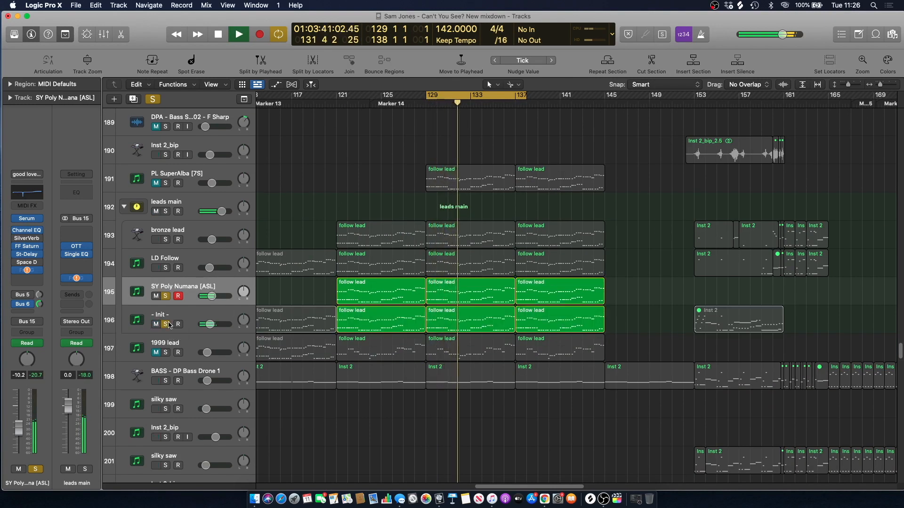
Clear the current solos, leave only the - Init - track soloed and play the cycled section
left_click(156, 98)
left_click(166, 324)
left_click(191, 319)
key("space")
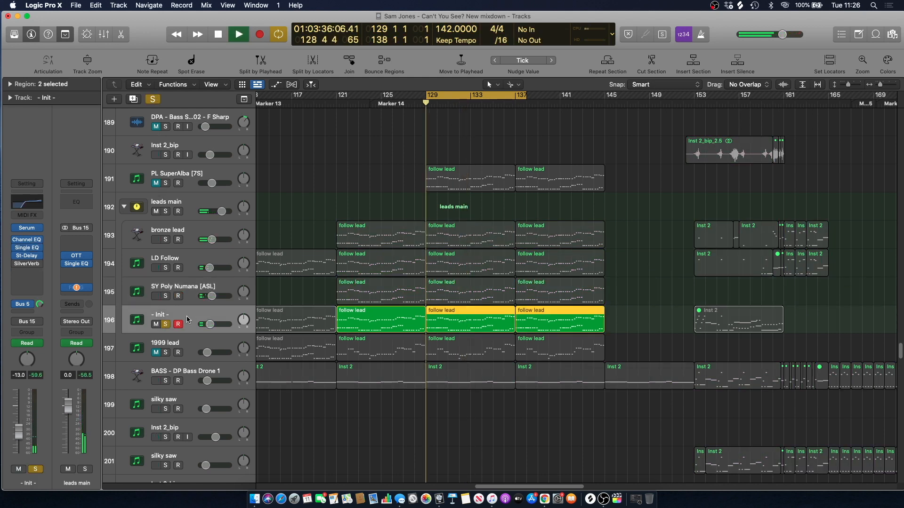
View the - Init - track's Serum synth settings during playback, close the plug-in window and clear the solo
left_click(29, 230)
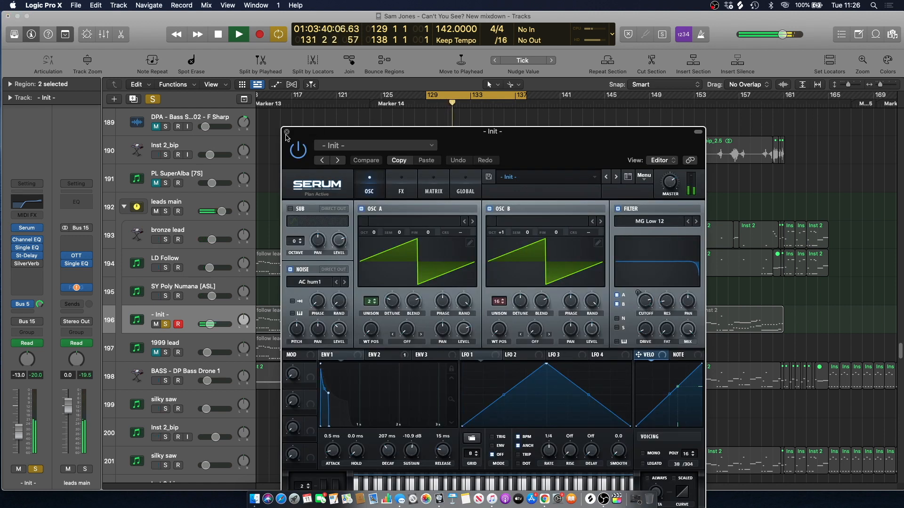
key("space")
left_click(286, 132)
left_click(346, 142)
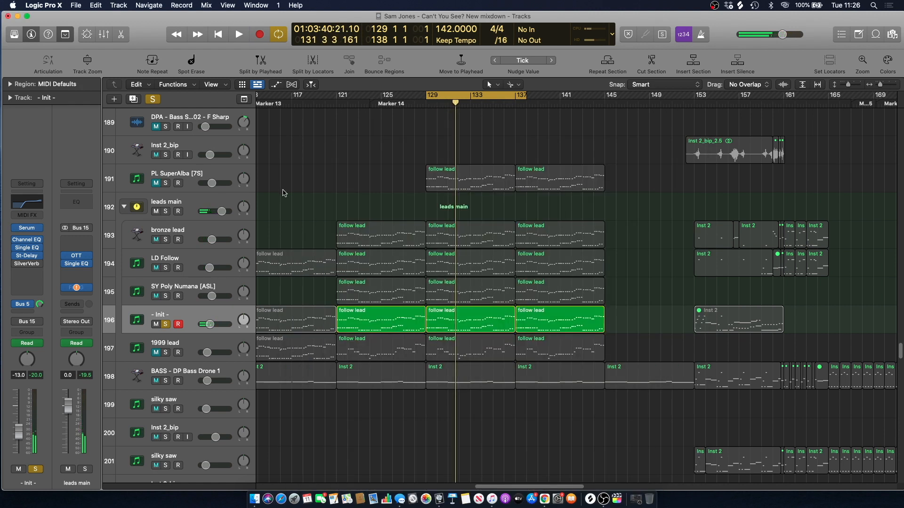
left_click(166, 325)
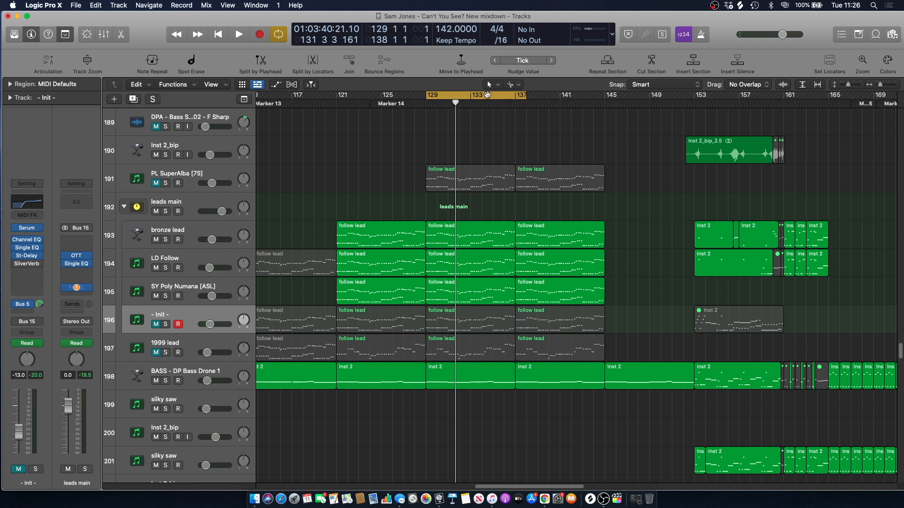
Turn off the cycle and solo the Arctic arp style lead top track in the leads middle drop group
left_click(487, 94)
scroll(409, 173, "down", 4)
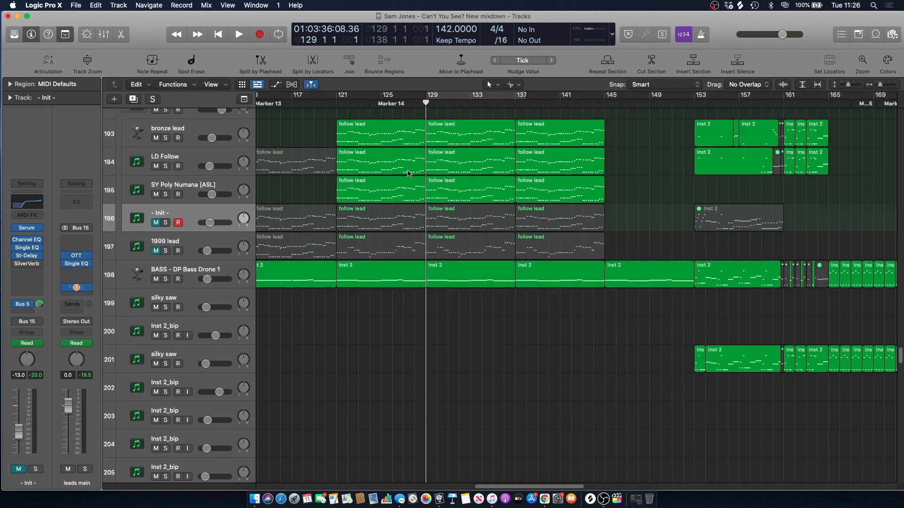
scroll(409, 173, "down", 4)
left_click_drag(899, 358, 899, 265)
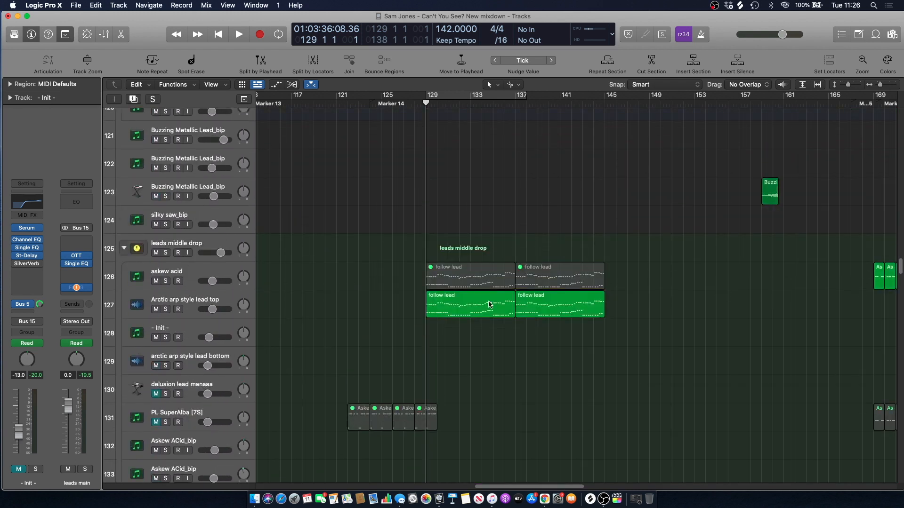
left_click(169, 309)
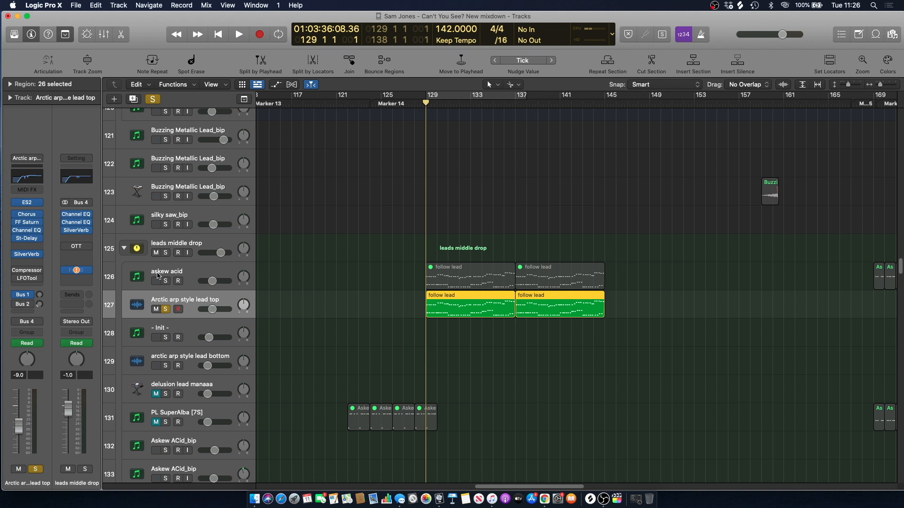
View the Arctic arp style lead top track's ES2 synth settings during playback and look through its preset list
left_click(28, 203)
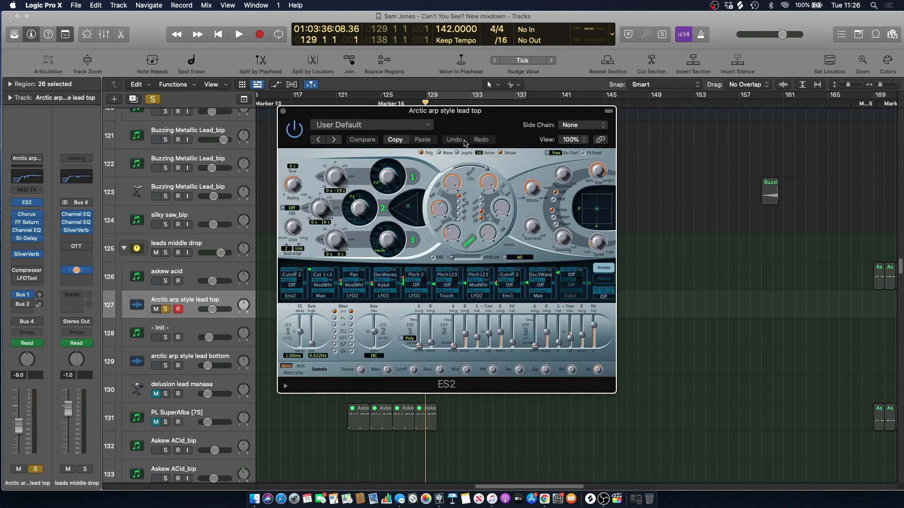
key("space")
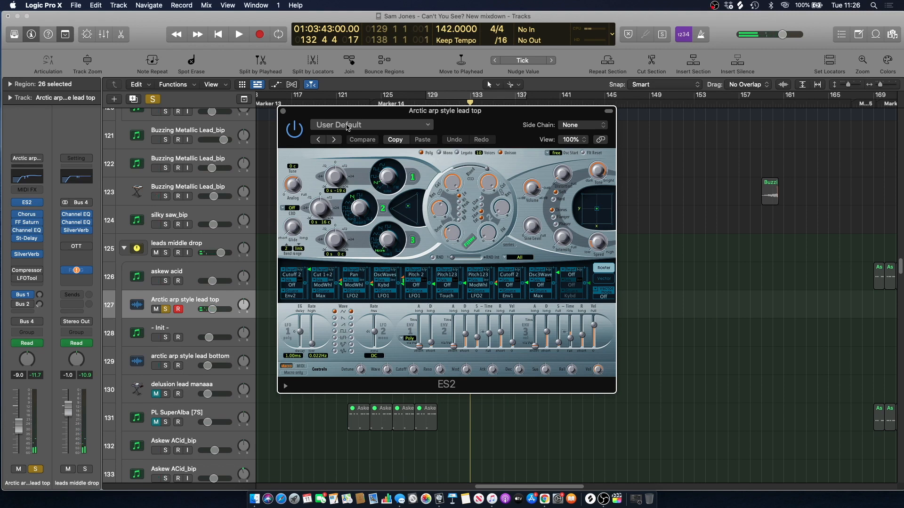
left_click(347, 126)
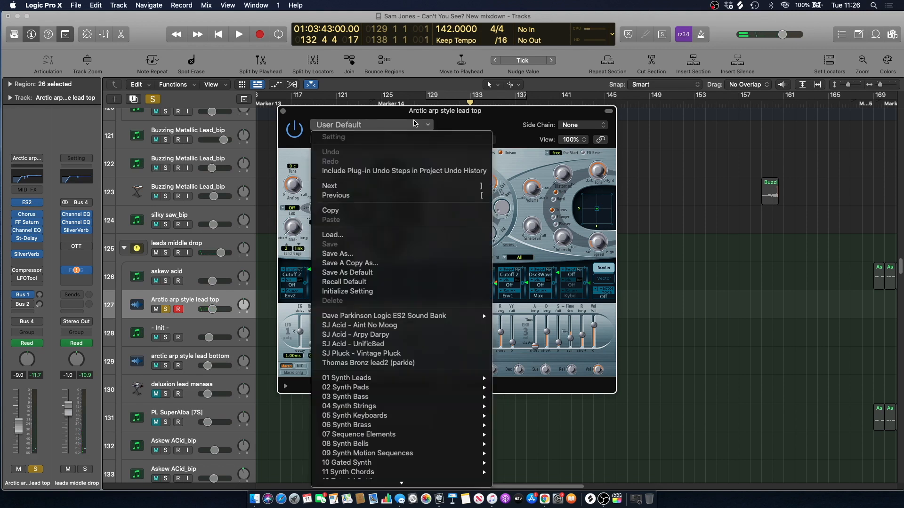
left_click(475, 122)
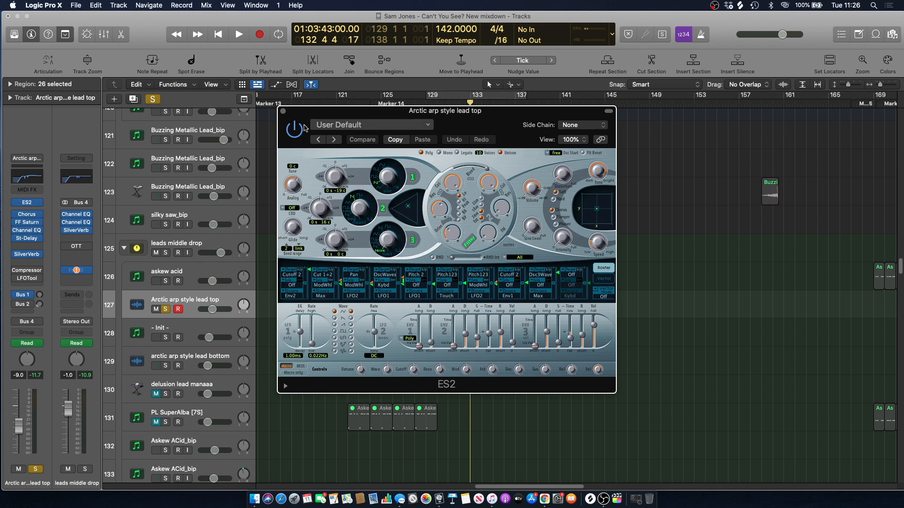
Play the soloed Arctic arp style lead top track again, close the ES2 window and clear the solo
key("space")
left_click(283, 111)
left_click(357, 206)
key("space")
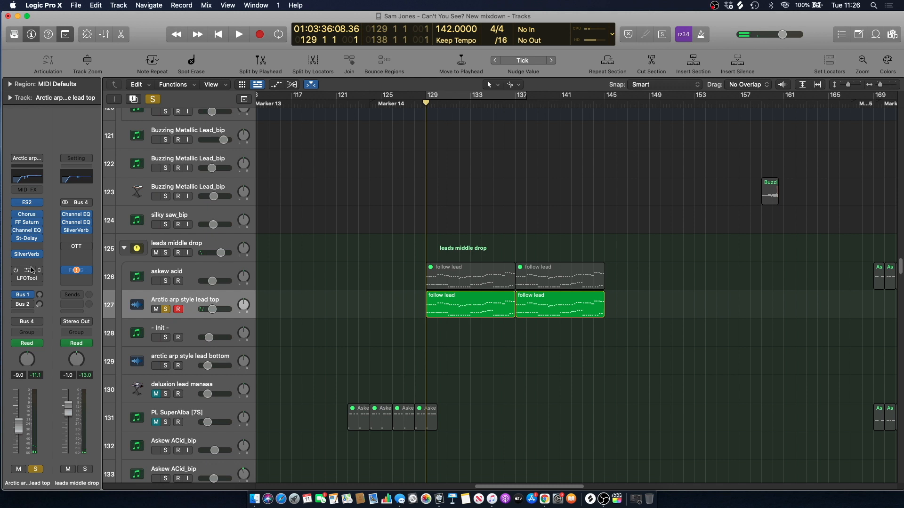
left_click(152, 98)
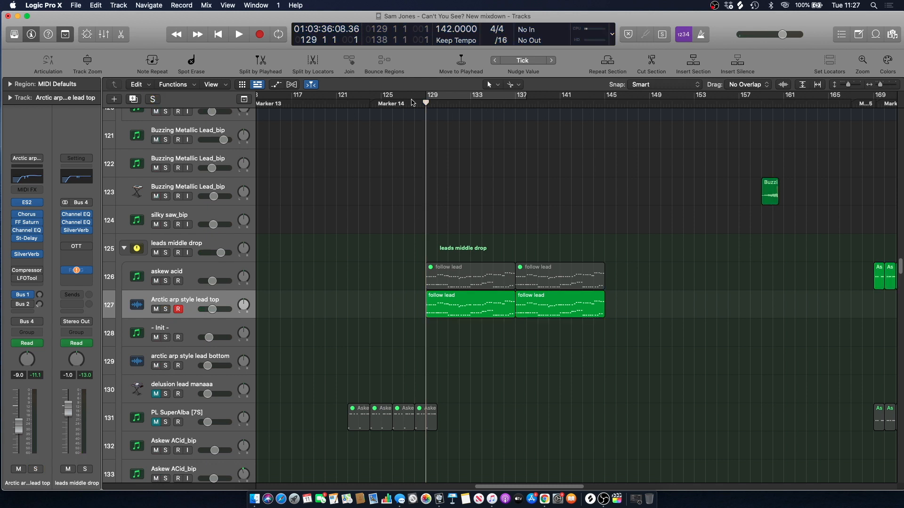
Play the full mix from around bar 120 while looking over the pad, atmosphere, vocal and leads middle drop tracks
left_click(335, 105)
key("space")
left_click_drag(899, 271, 886, 428)
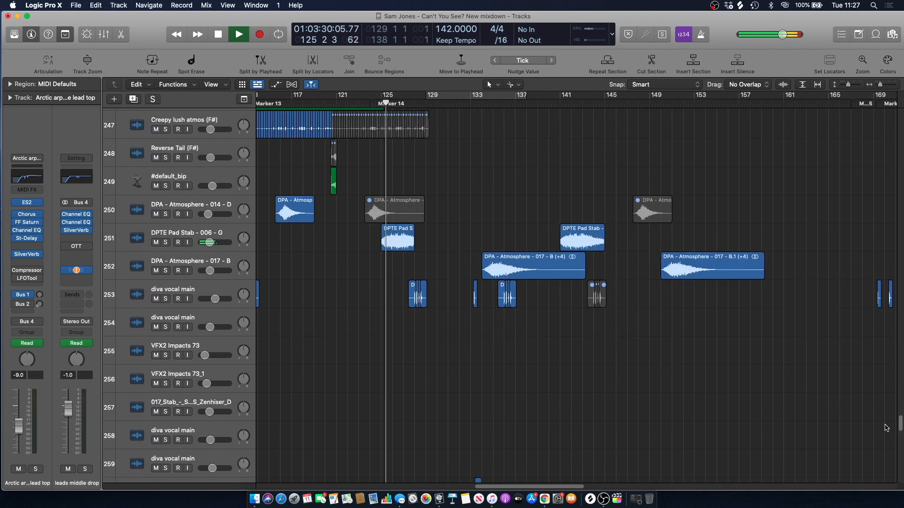
mouse_move(900, 426)
left_mouse_down()
mouse_move(897, 451)
mouse_move(891, 422)
left_mouse_up()
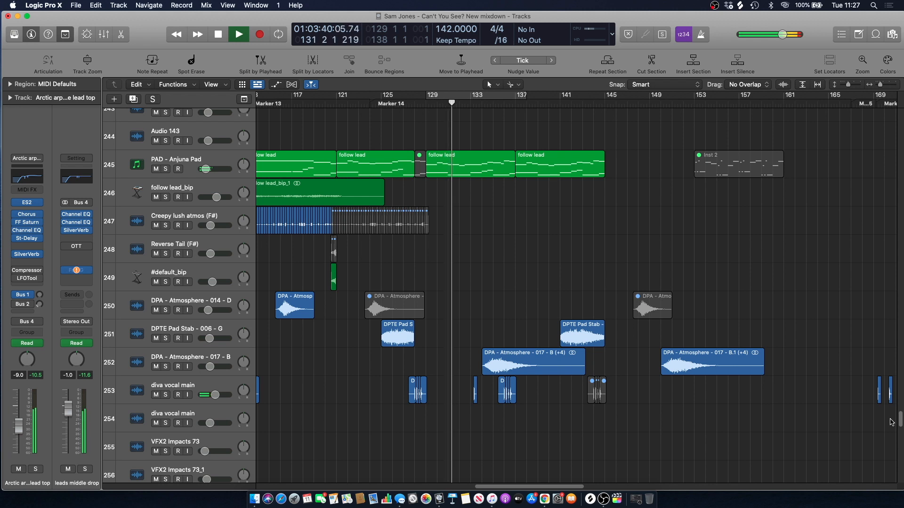
scroll(891, 423, "down", 1)
scroll(891, 422, "down", 5)
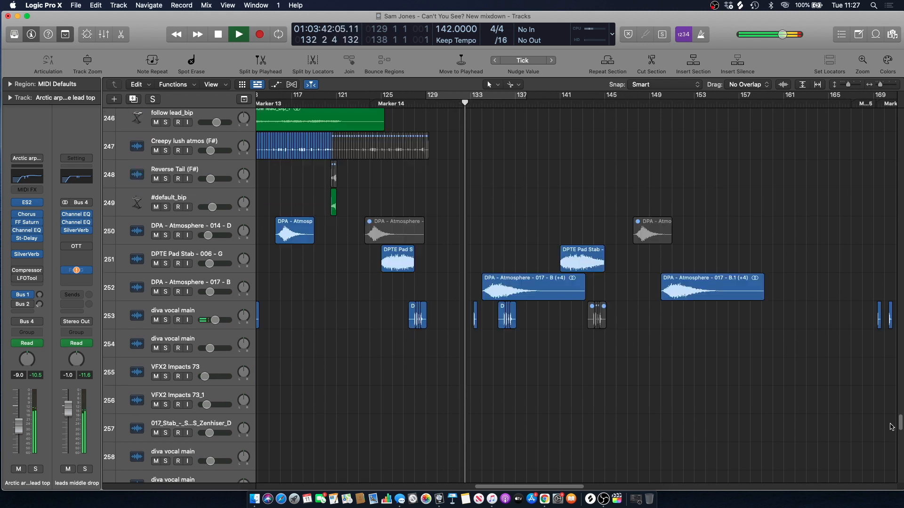
left_click_drag(885, 408, 879, 160)
scroll(879, 159, "down", 20)
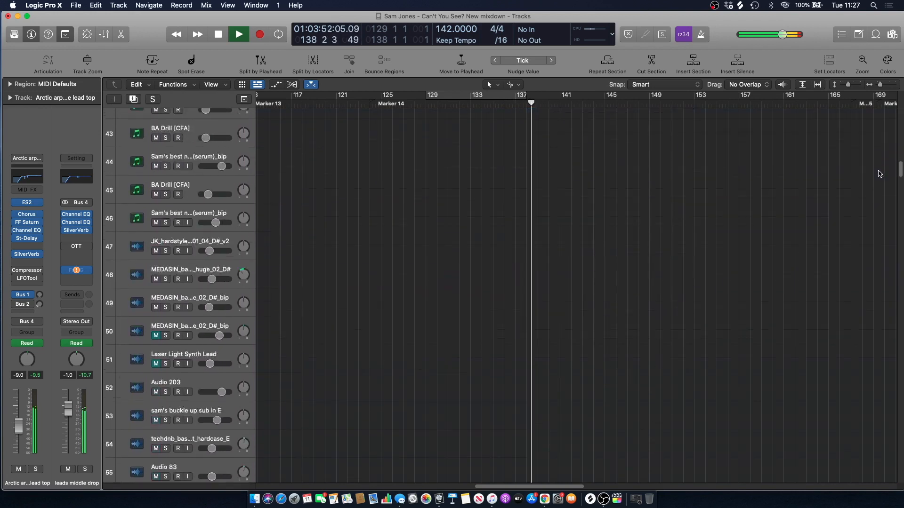
key("space")
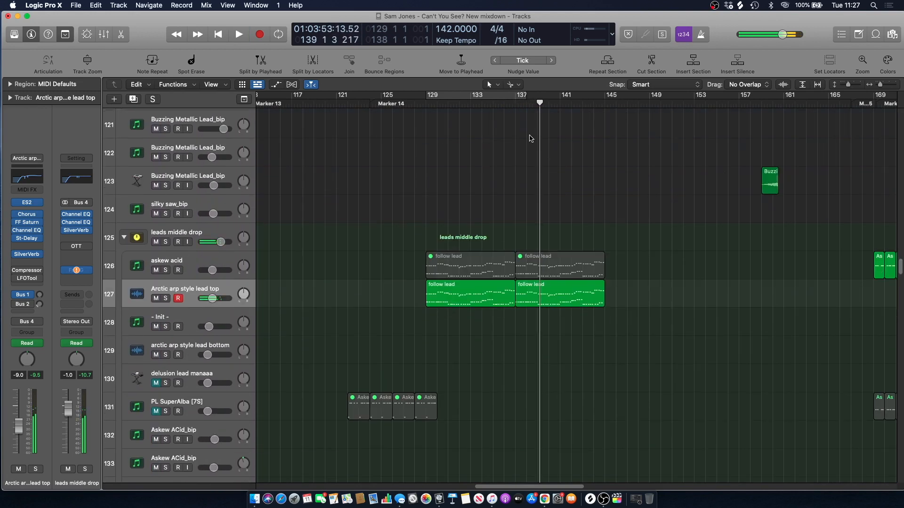
Cycle bars 137 to 145 and play PLUCK - Waylayer soloed with the follow lead_bip track below it
left_click(507, 105)
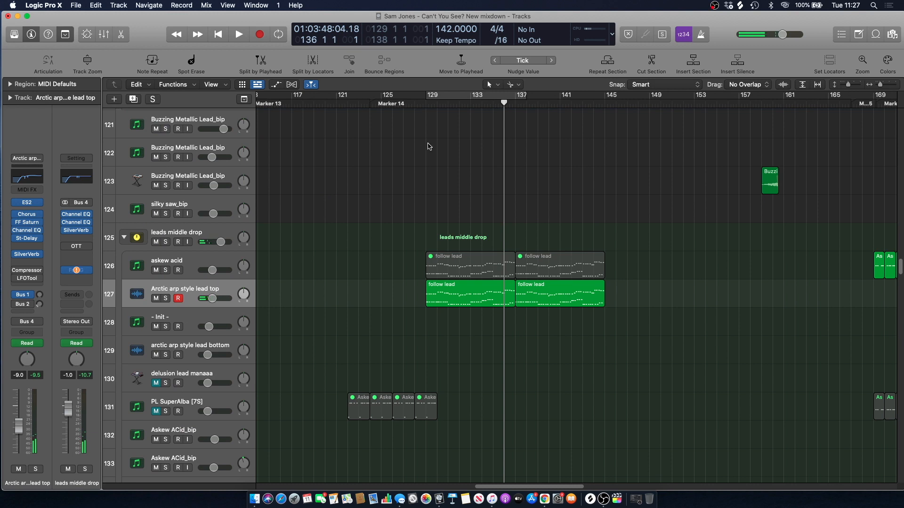
scroll(490, 214, "right", 5)
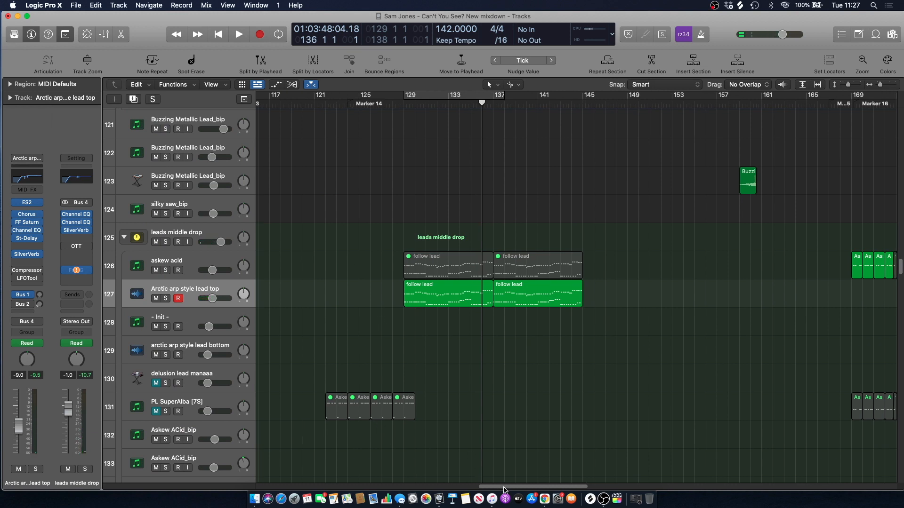
scroll(484, 192, "down", 2)
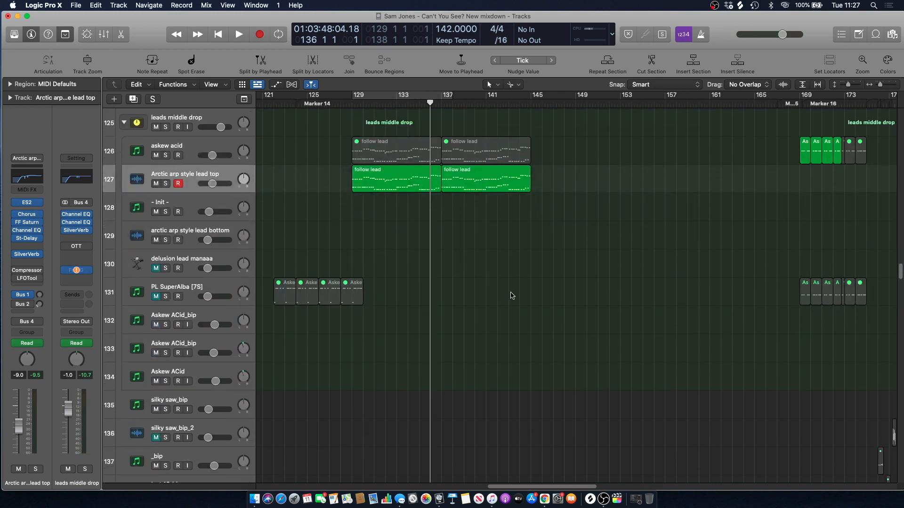
left_click_drag(899, 273, 900, 400)
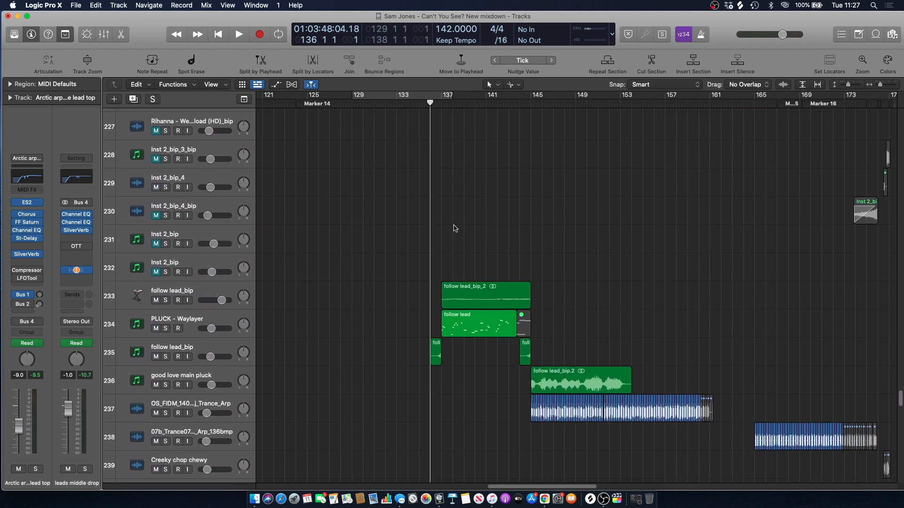
left_click_drag(447, 101, 531, 101)
key("space")
key("s")
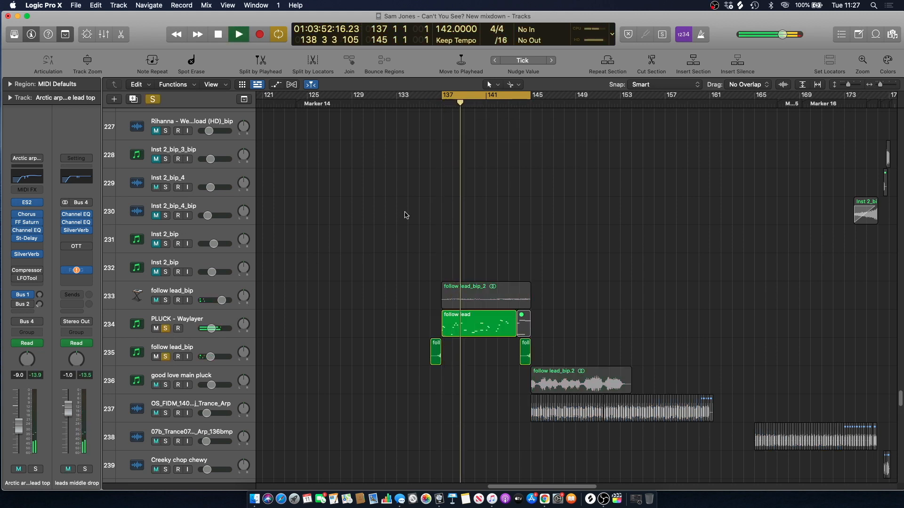
Add the follow lead_bip track above PLUCK - Waylayer to the solo, play it, and leave only PLUCK - Waylayer soloed
key("s")
scroll(412, 202, "down", 2)
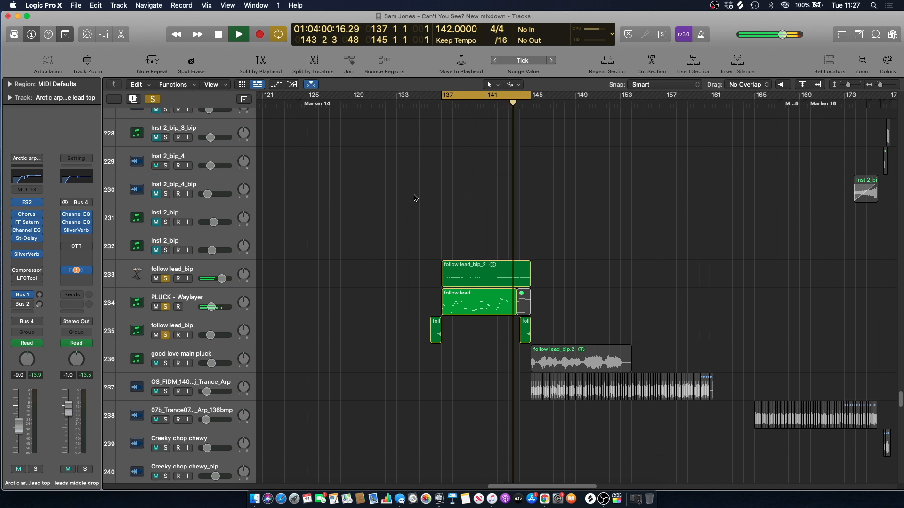
left_click(165, 278)
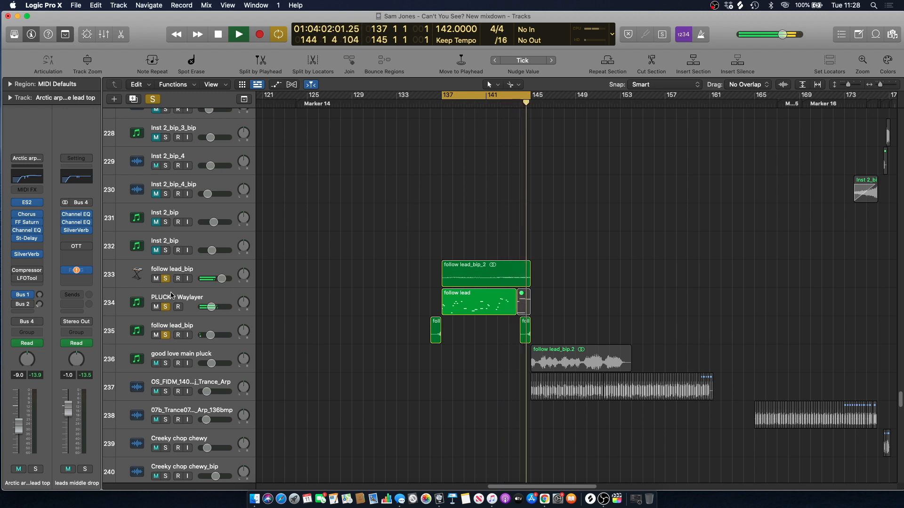
key("space")
left_click(123, 303)
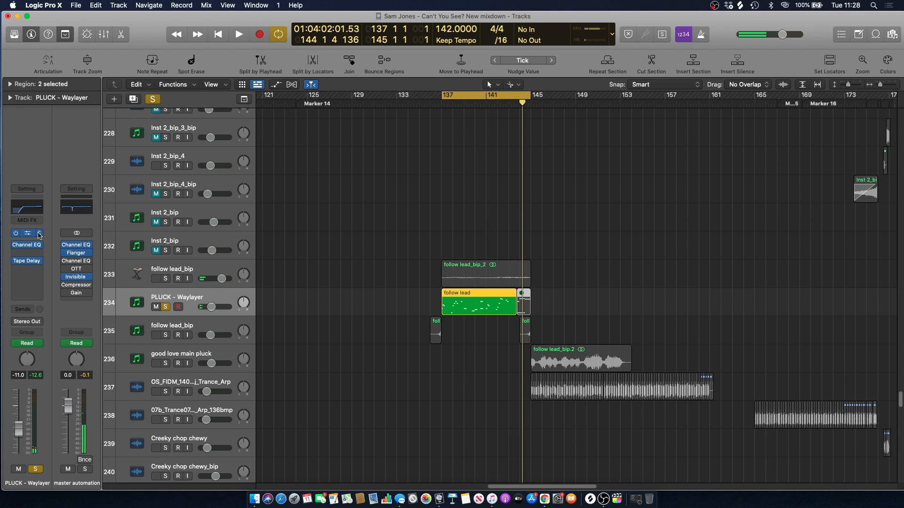
View the PLUCK - Waylayer track's Serum synth settings while it plays and close the plug-in window
key("v")
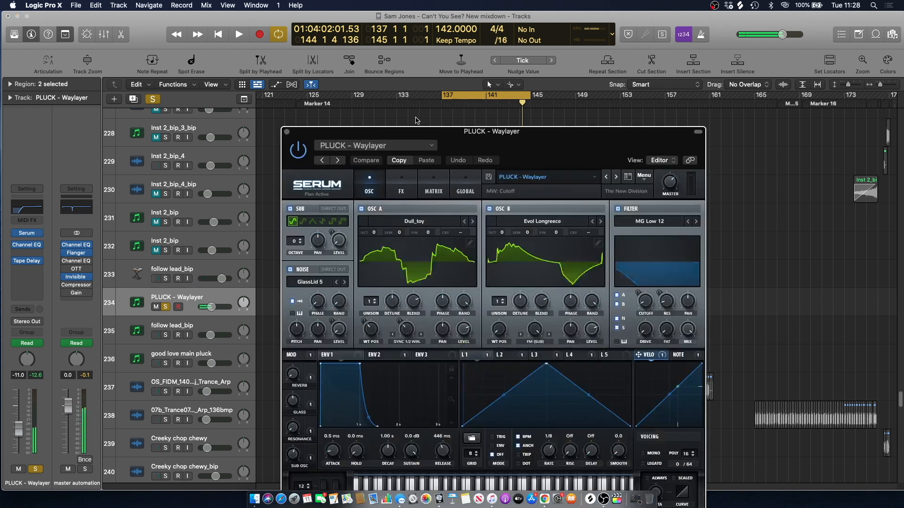
left_click_drag(376, 135, 346, 90)
key("space")
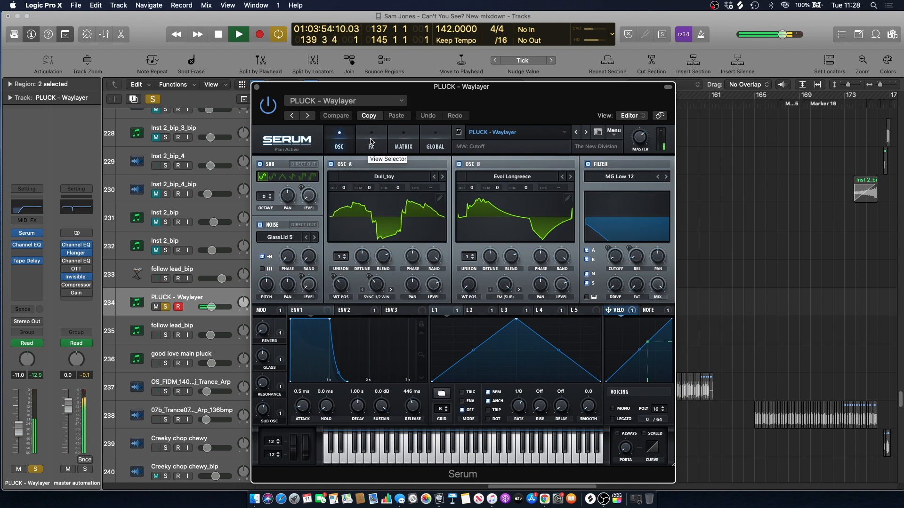
key("super+w")
Examine the notes of PLUCK - Waylayer's follow lead region in the Piano Roll, close the editor and stop playback
left_click(461, 289)
double_click(460, 290)
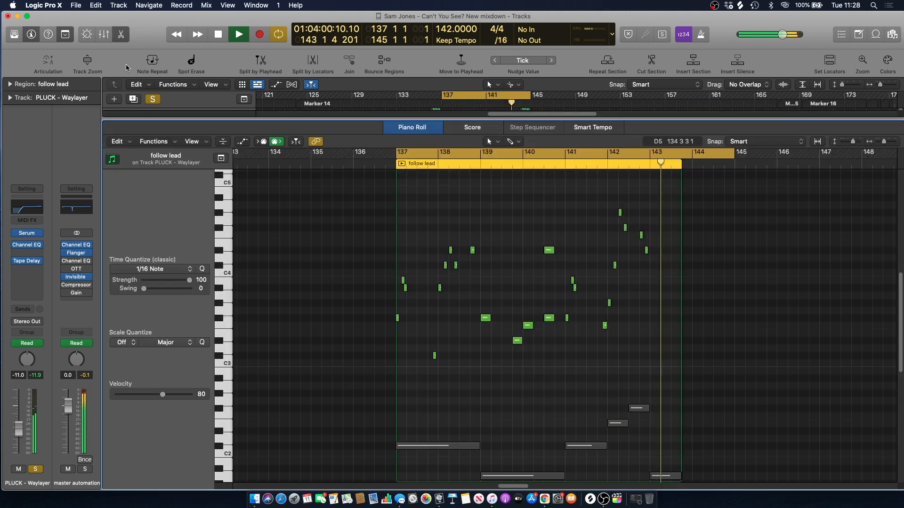
left_click(121, 35)
key("space")
key("Return")
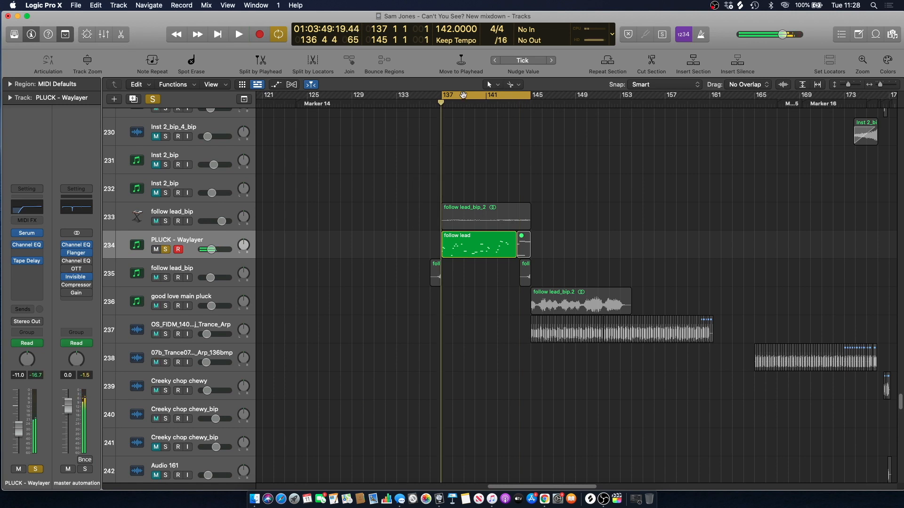
Turn off the cycle, place the playhead near the end of bar 134 and clear the PLUCK - Waylayer solo
left_click(452, 97)
left_click(418, 104)
left_click(418, 108)
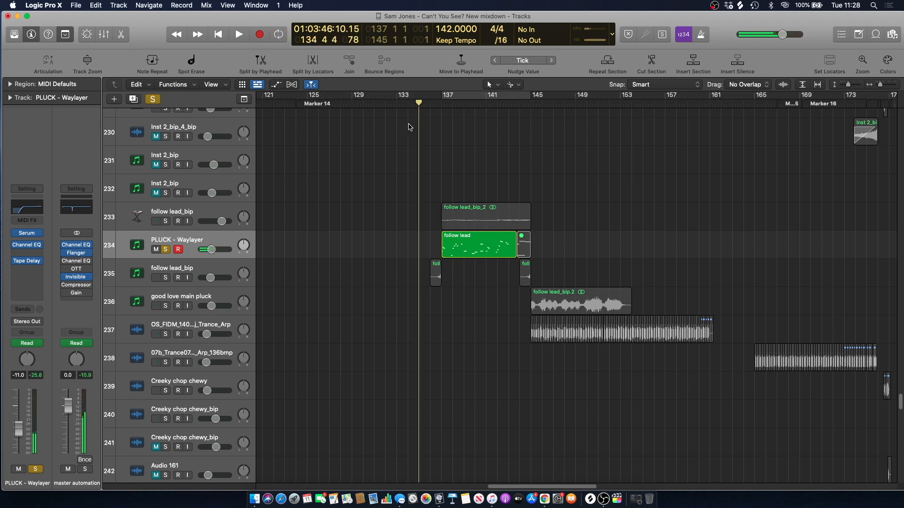
left_click(156, 99)
left_click(202, 240)
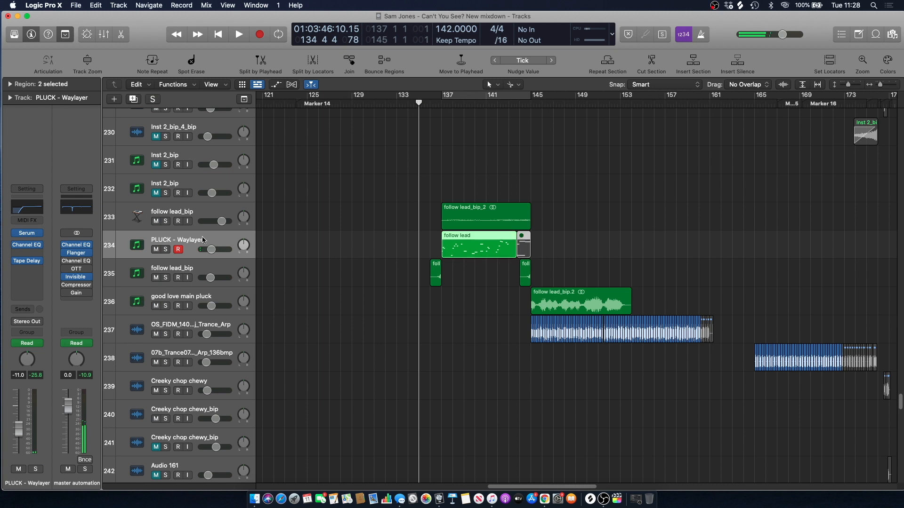
left_click(352, 208)
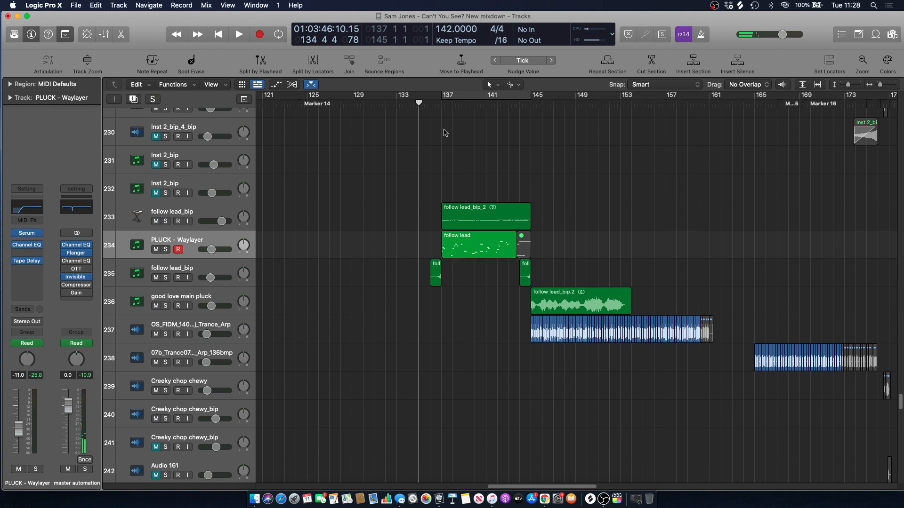
Solo the follow lead_bip track above PLUCK - Waylayer and play its follow lead_bip_2 region
left_click(165, 222)
key("space")
left_click(202, 214)
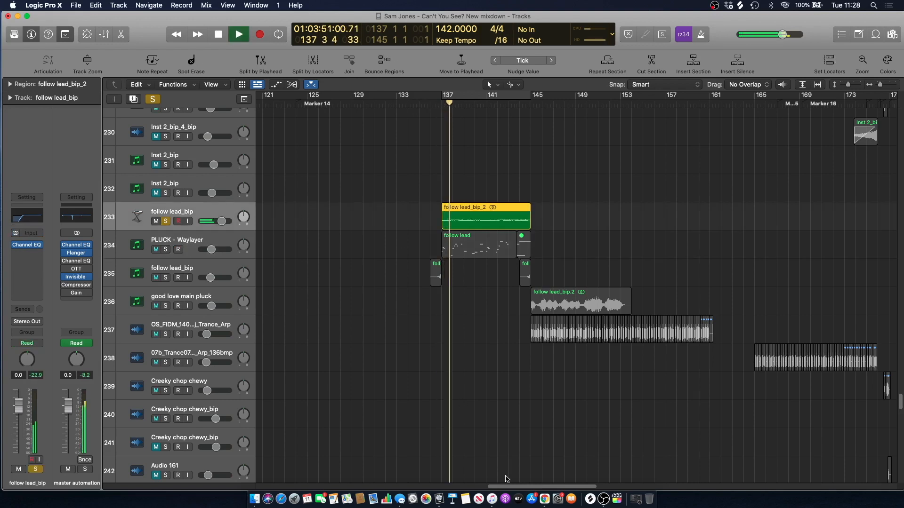
scroll(506, 479, "right", 3)
left_click(365, 149)
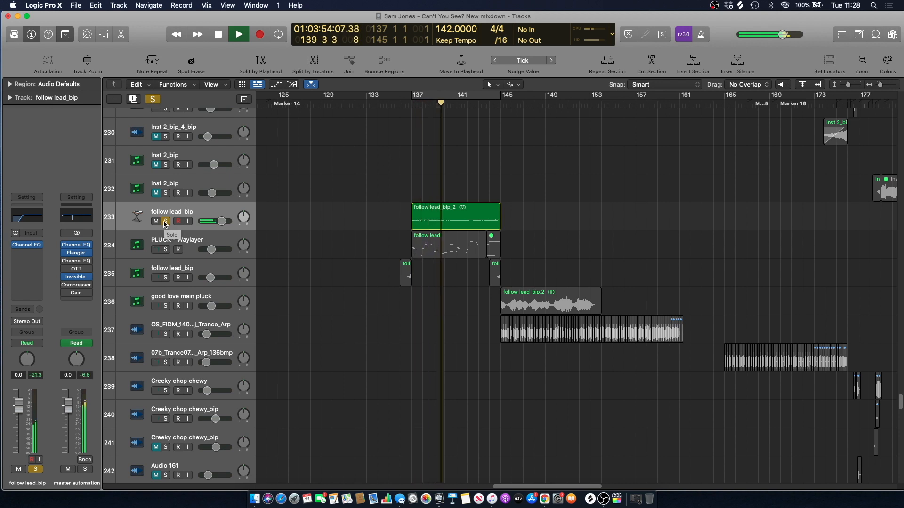
Stop playback, clear the follow lead_bip solo and play the full mix from bar 135
key("space")
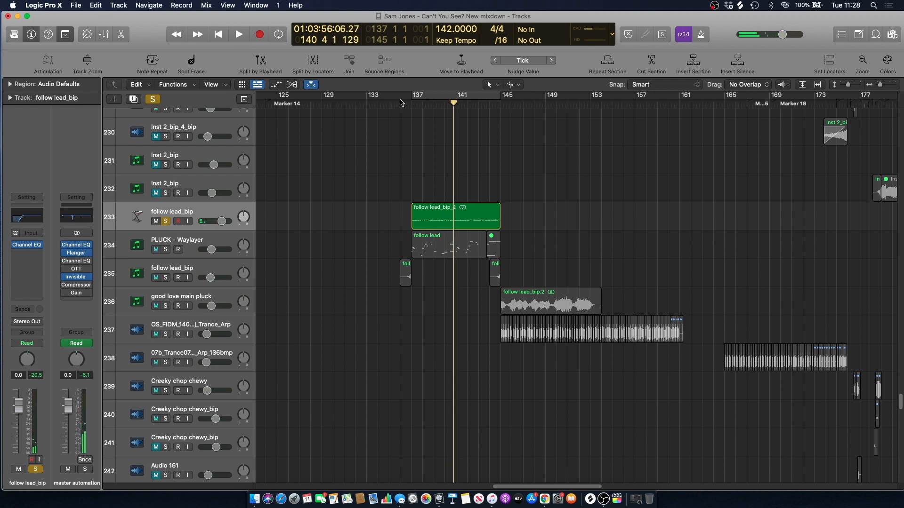
key("shift+Return")
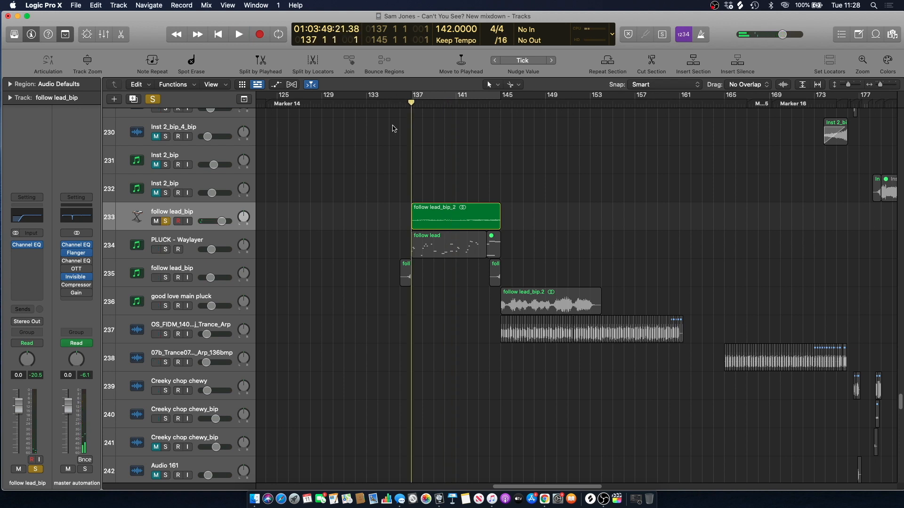
left_click(157, 99)
key("comma")
key("comma")
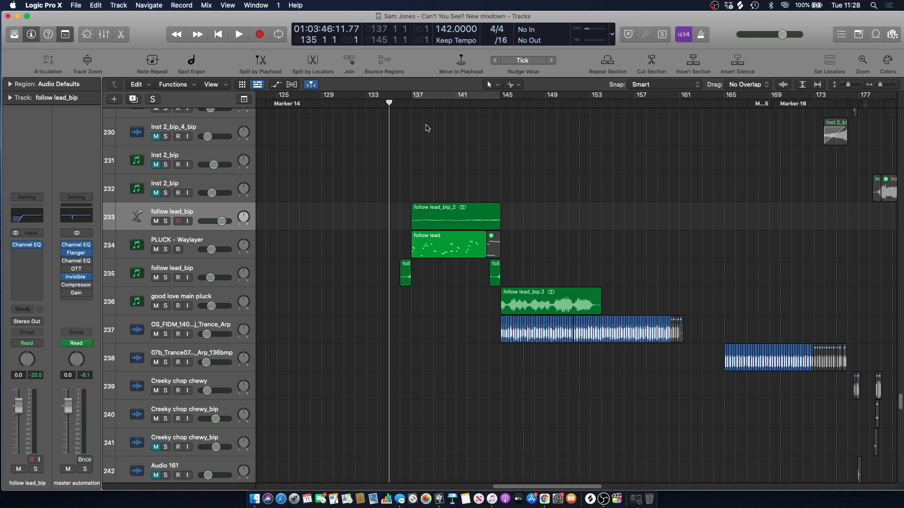
key("space")
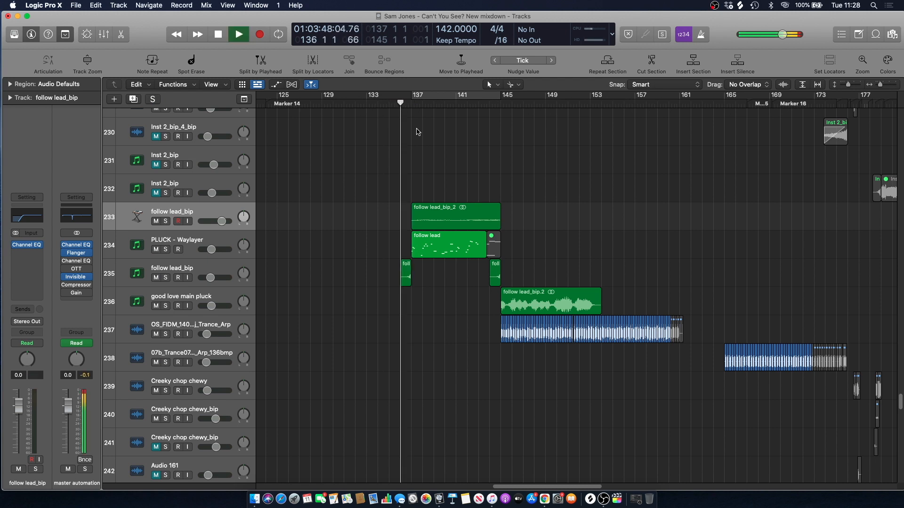
Solo the DPA 140 BPM break, DPA - Open Hat - 004 and hatsss tracks and play them with bars 137 to 145 cycled
scroll(416, 132, "up", 20)
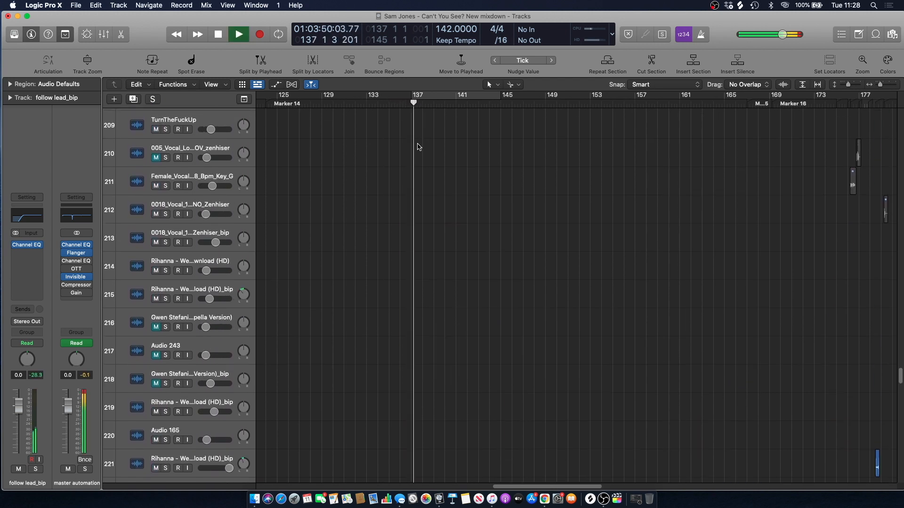
scroll(420, 160, "up", 20)
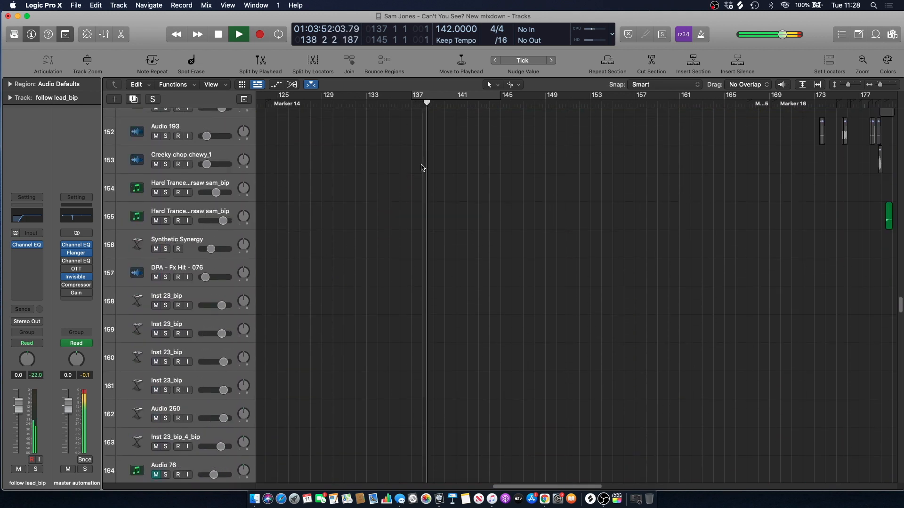
scroll(419, 181, "up", 20)
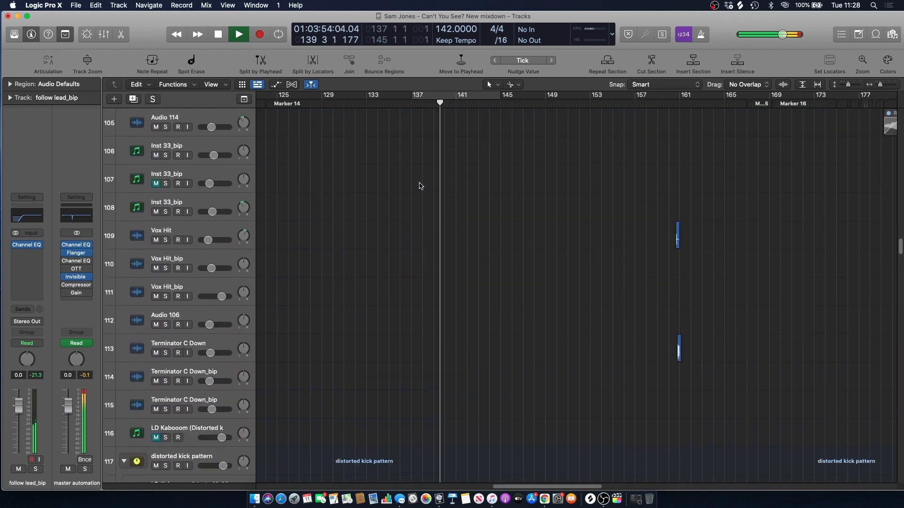
left_click_drag(900, 221, 900, 118)
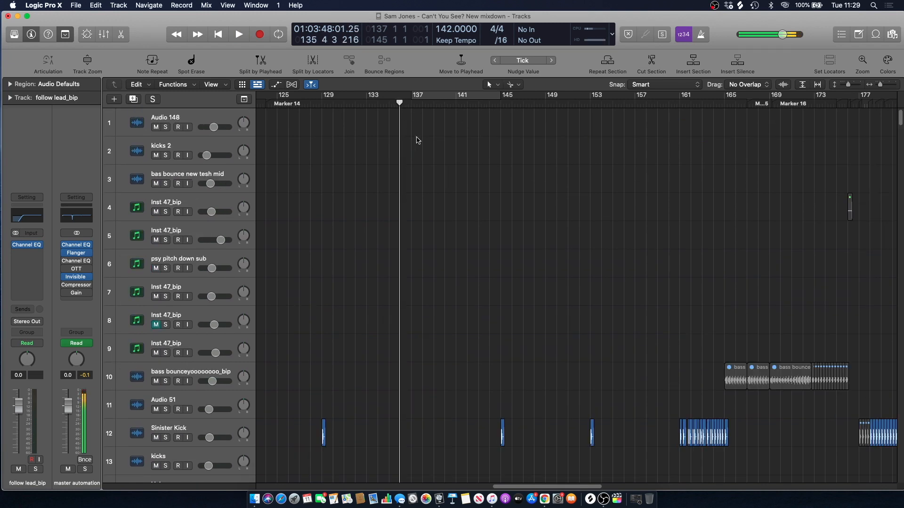
scroll(417, 140, "down", 10)
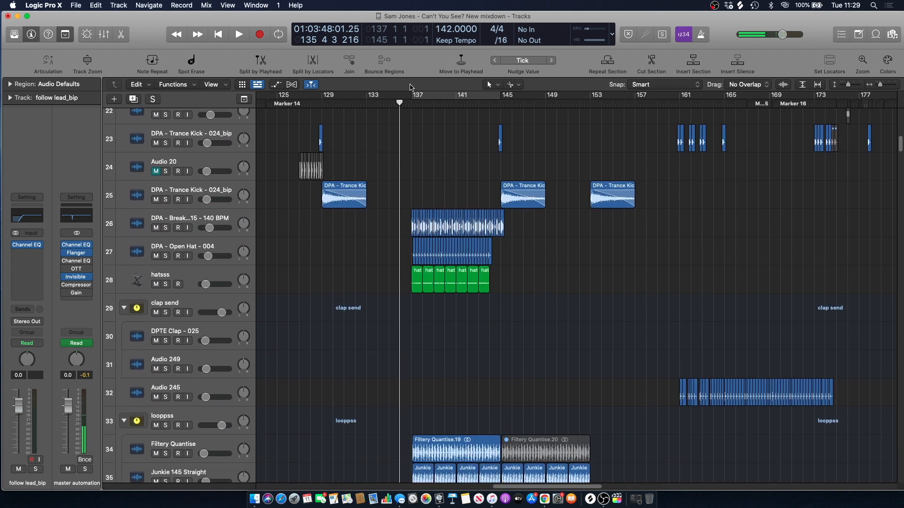
left_click(166, 228)
left_click(164, 256)
left_click(165, 286)
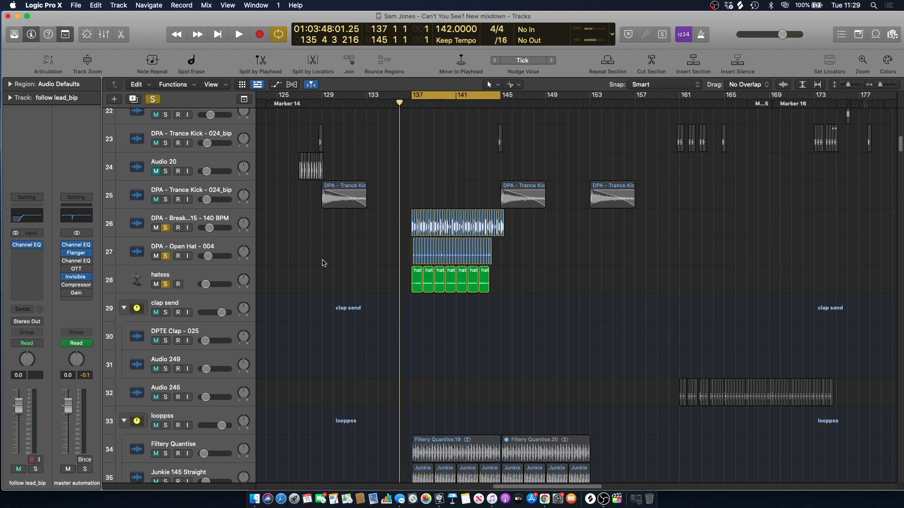
key("space")
scroll(358, 250, "down", 4)
scroll(376, 221, "up", 4)
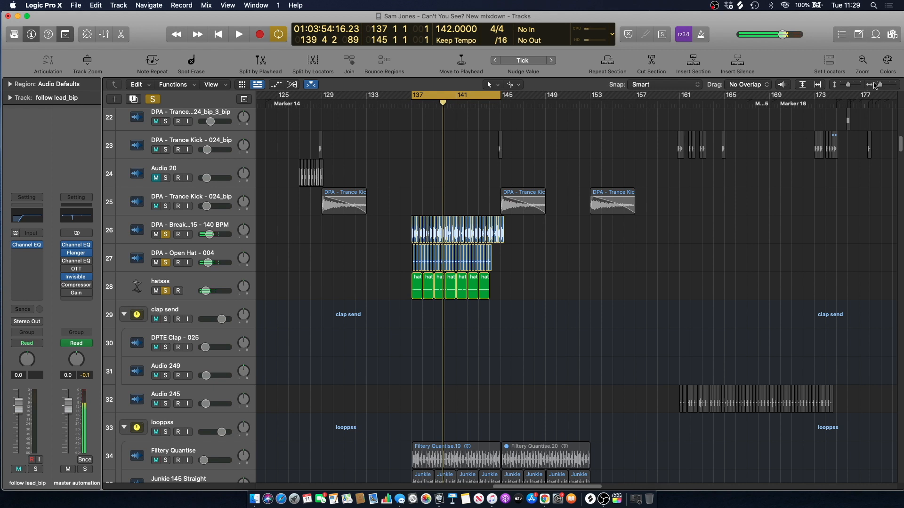
Clear the break and hat solos, turn off the cycle and play the full mix from shortly before bar 145
left_click_drag(880, 87, 883, 97)
scroll(881, 96, "down", 2)
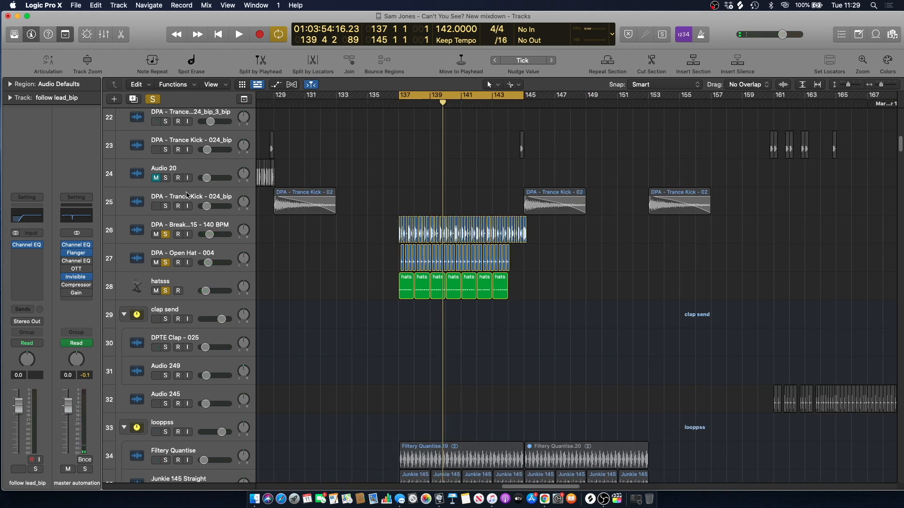
left_click(153, 99)
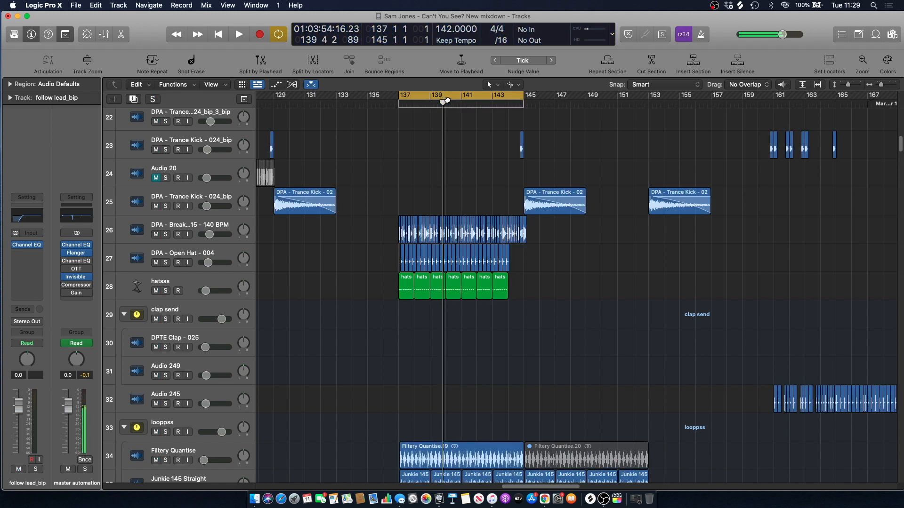
left_click(487, 91)
left_click(509, 97)
key("space")
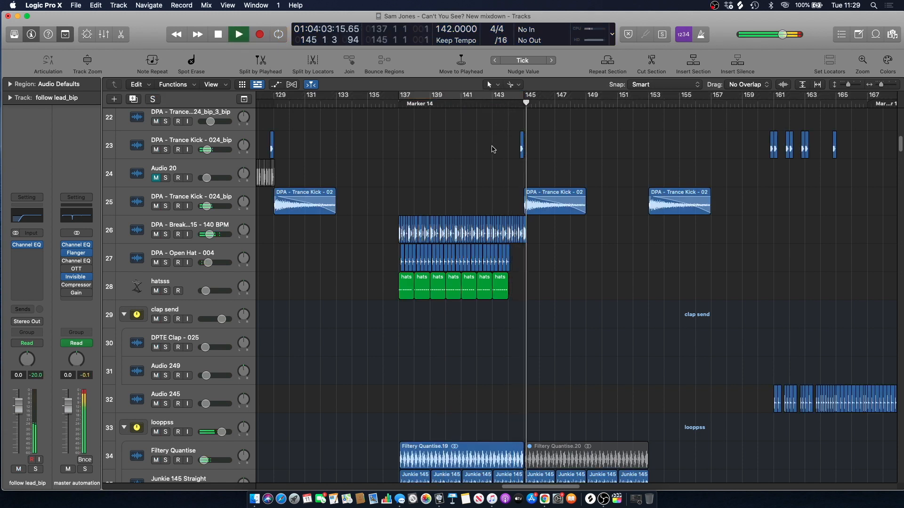
Stop playback, cycle bars 145 to 154 and solo the good love main pluck track
scroll(493, 155, "up", 5)
scroll(494, 164, "up", 5)
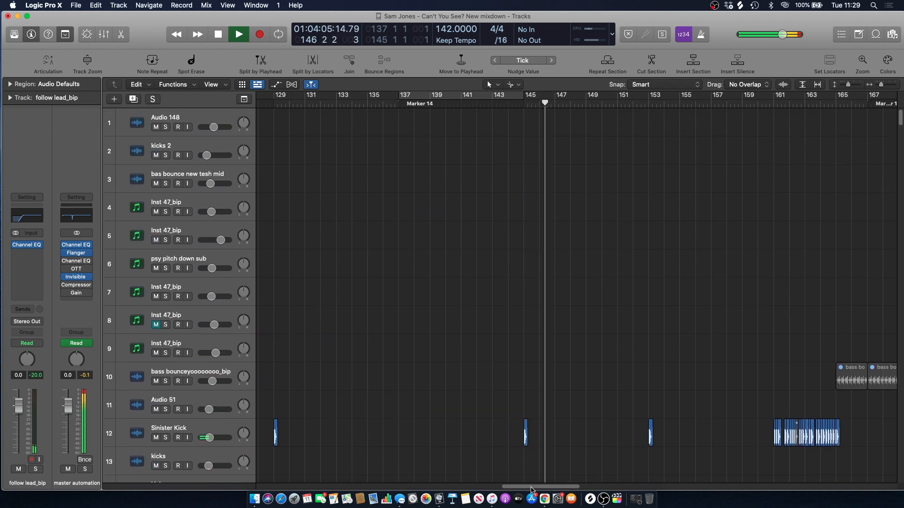
left_click_drag(531, 489, 540, 490)
left_click_drag(900, 140, 897, 410)
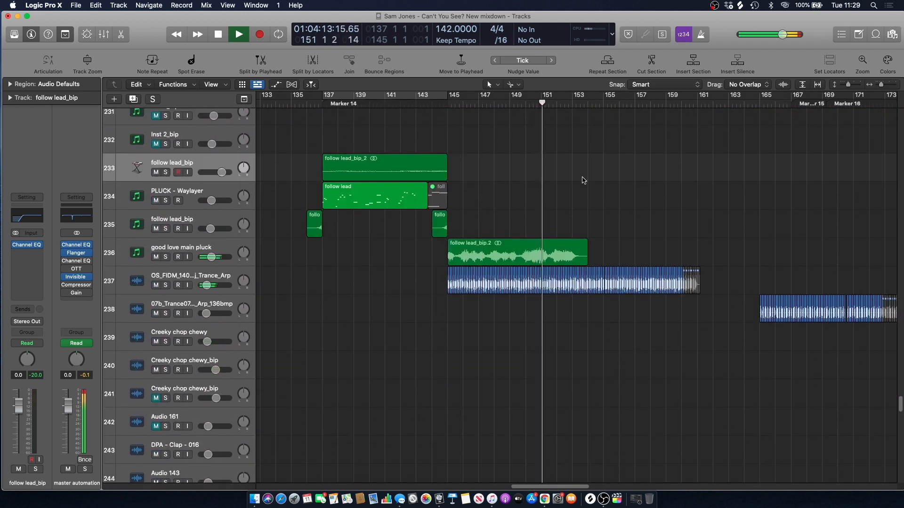
key("space")
left_click_drag(450, 99, 586, 95)
left_click(196, 251)
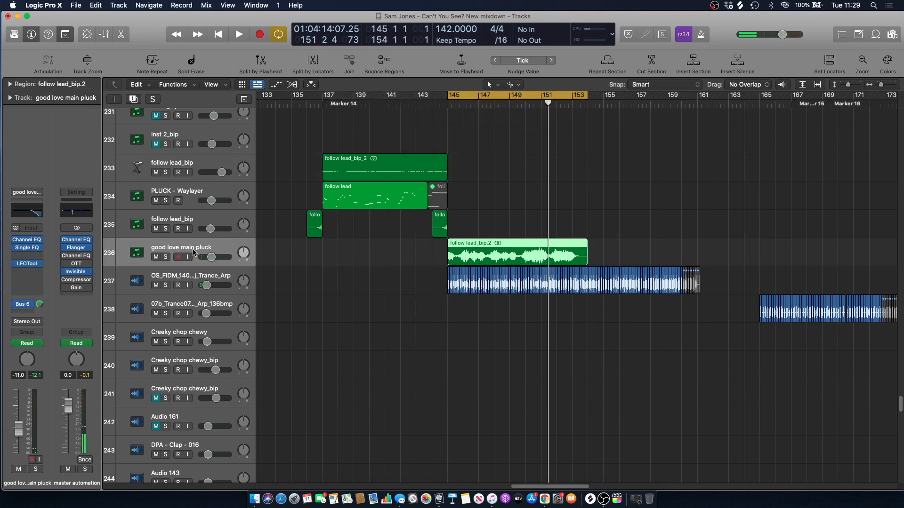
left_click(165, 257)
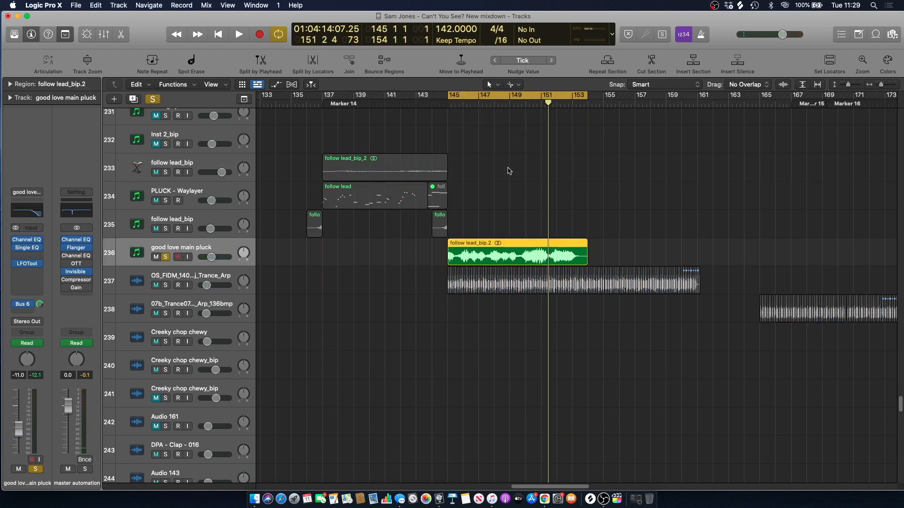
Select the good love main pluck track's follow lead_bip.2 region and play it soloed
left_click(529, 168)
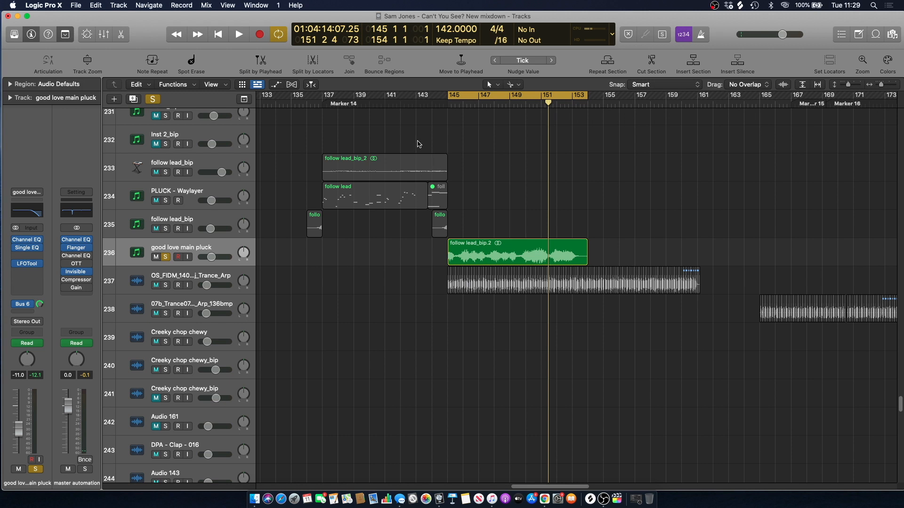
left_click(205, 244)
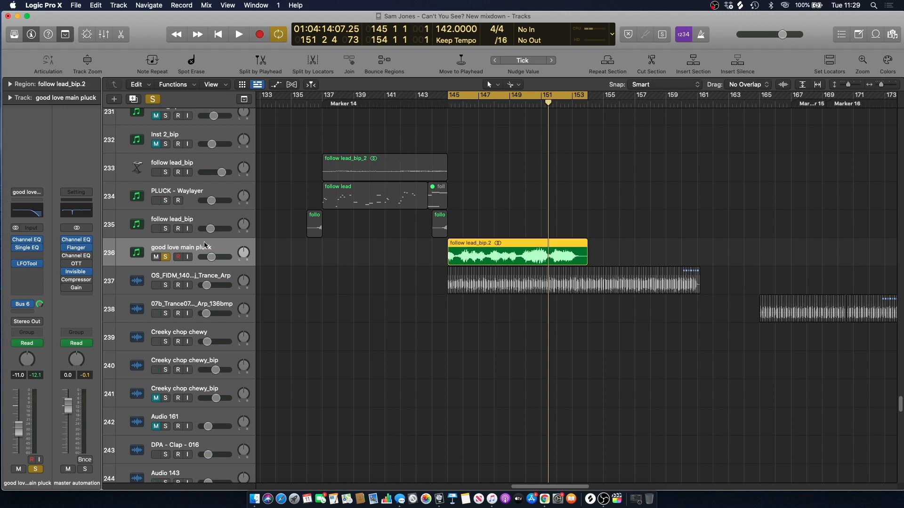
scroll(552, 488, "right", 3)
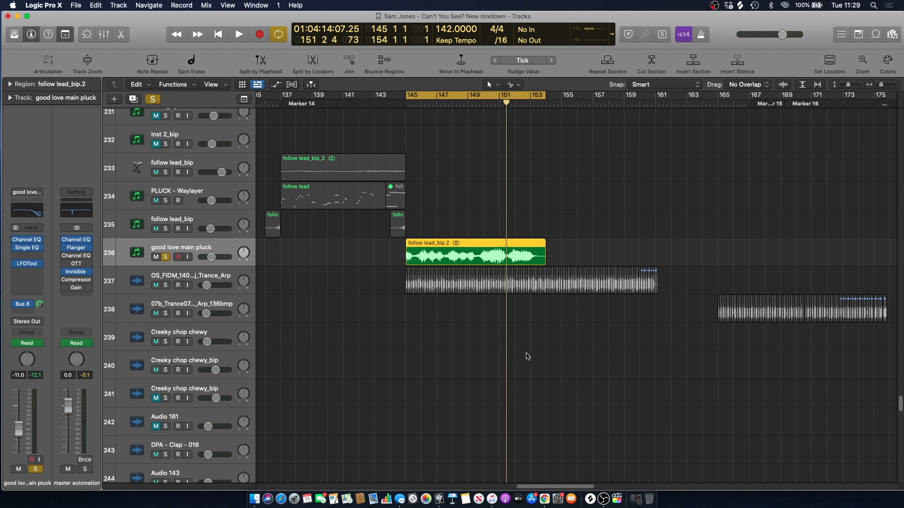
left_click(480, 210)
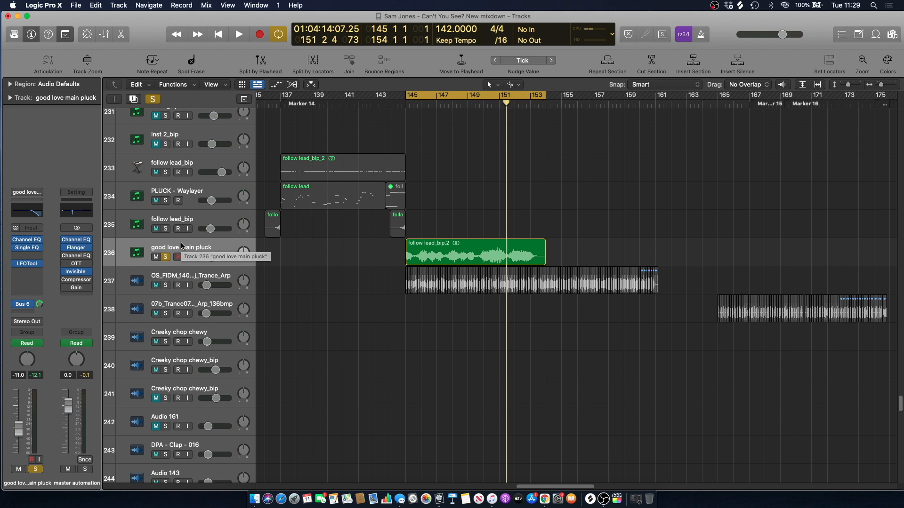
left_click(193, 252)
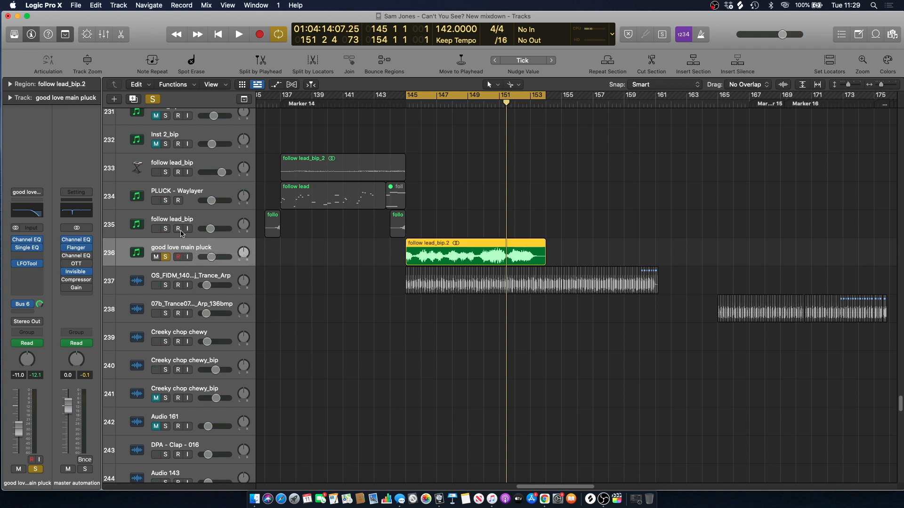
left_click_drag(436, 193, 444, 248)
key("shift+space")
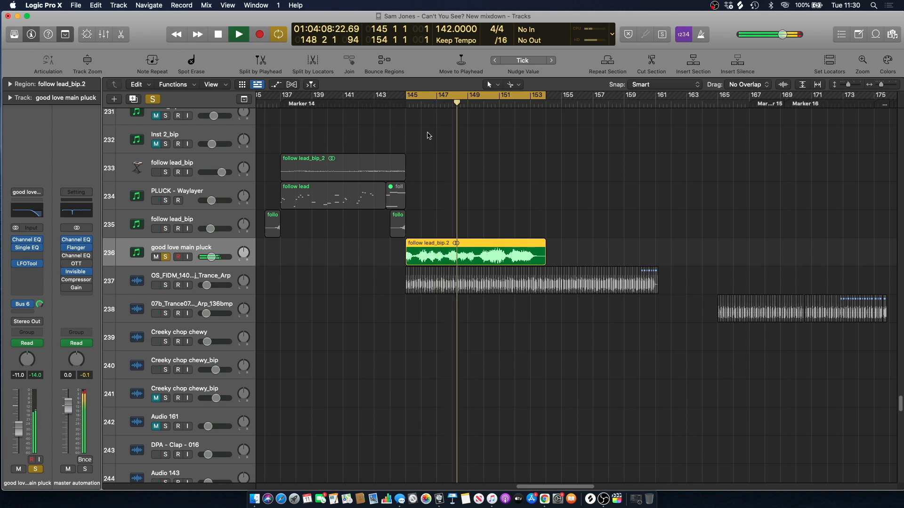
Stop playback, clear the good love main pluck solo, turn off the cycle and play the full mix from bar 144
key("space")
left_click(448, 133)
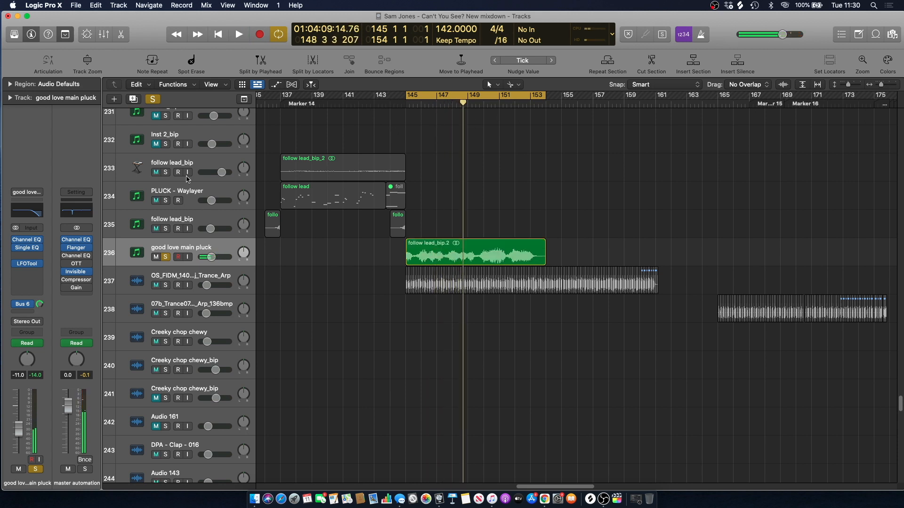
left_click(156, 100)
left_click(479, 96)
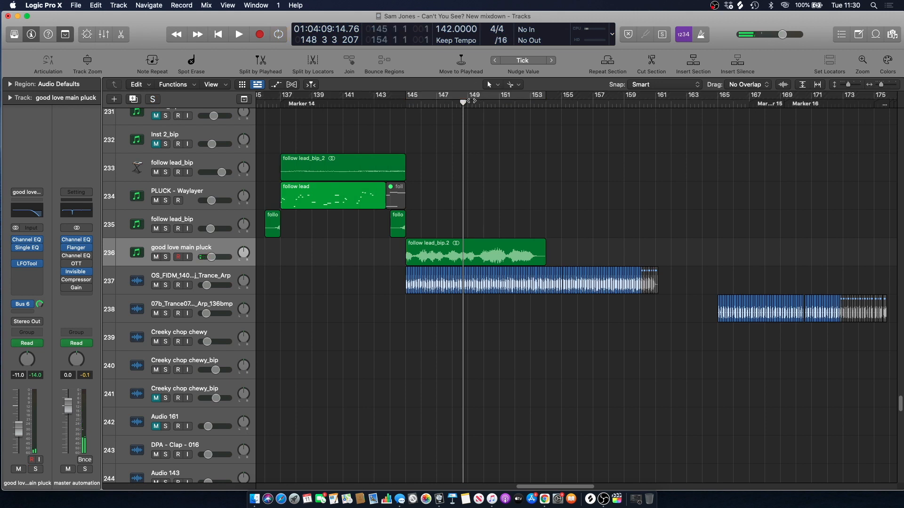
left_click(398, 104)
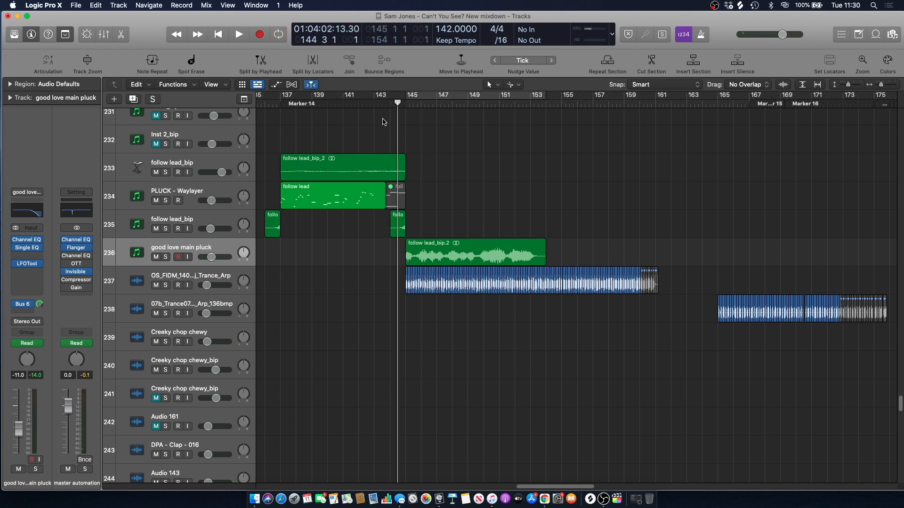
key("space")
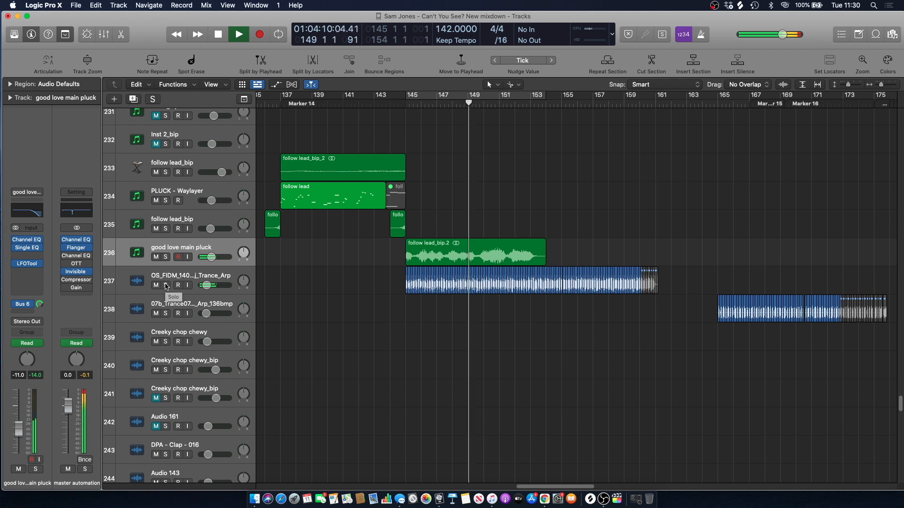
Solo the OS_FIDM Trance_Arp track and play it with the cycle on and extended to bar 155
left_click(424, 100)
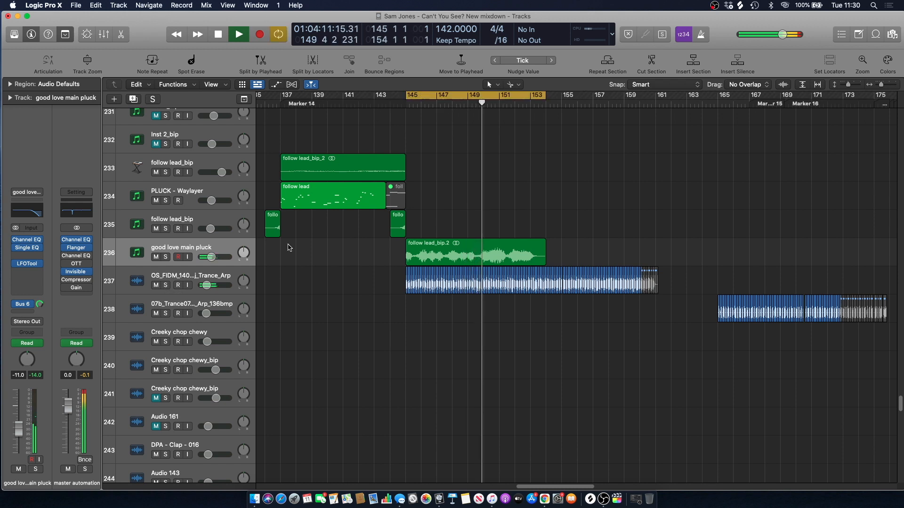
left_click(176, 273)
key("s")
left_click(404, 139)
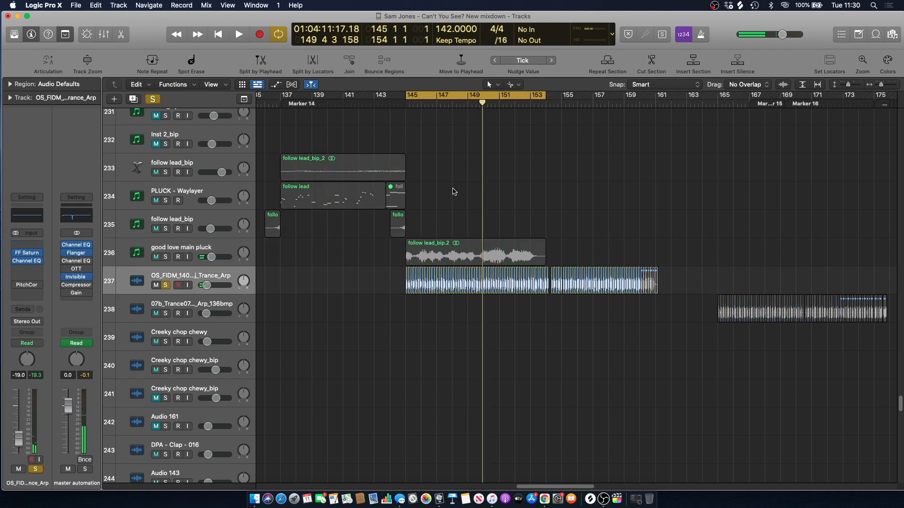
left_click_drag(538, 96, 561, 98)
key("space")
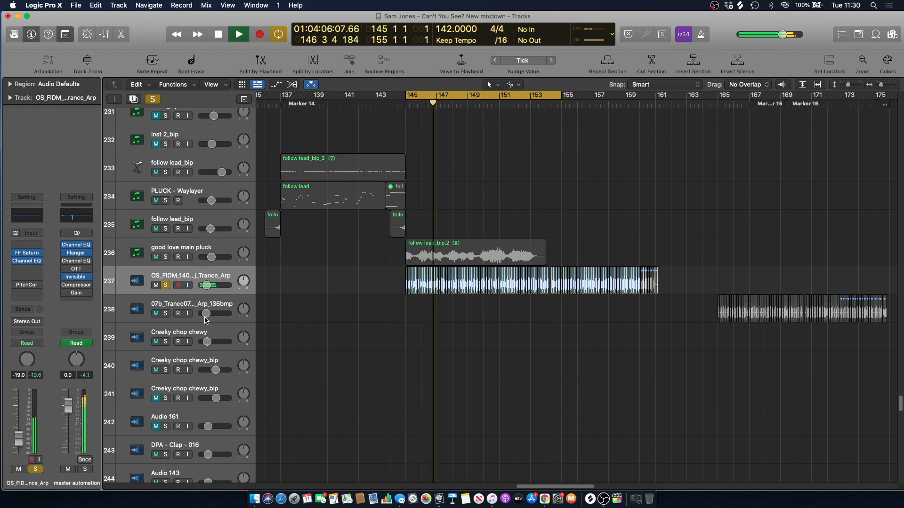
Show the track automation and extend the cycle to bar 162 to cover the rest of the Trance_Arp regions
scroll(411, 220, "right", 2)
key("a")
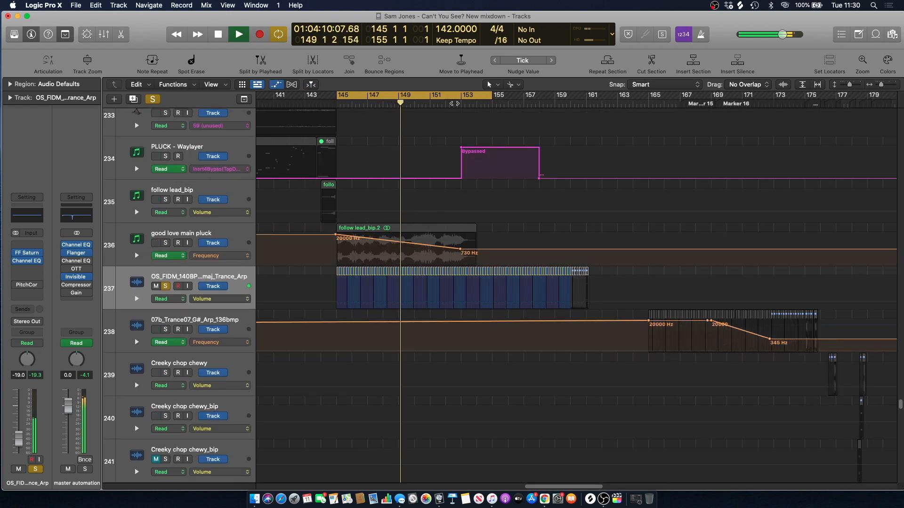
left_click_drag(492, 96, 600, 97)
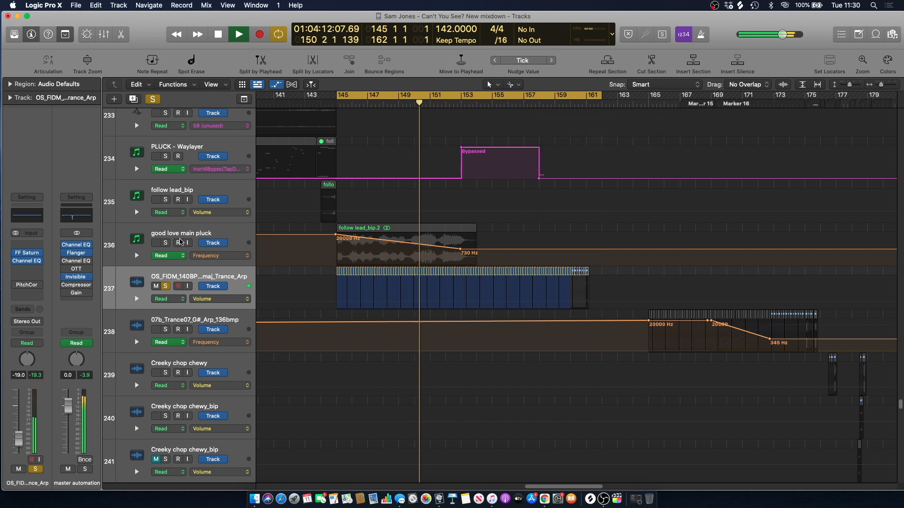
Clear the Trance_Arp solo, hide the automation, turn off the cycle and play the full mix from bar 155
left_click(167, 288)
key("a")
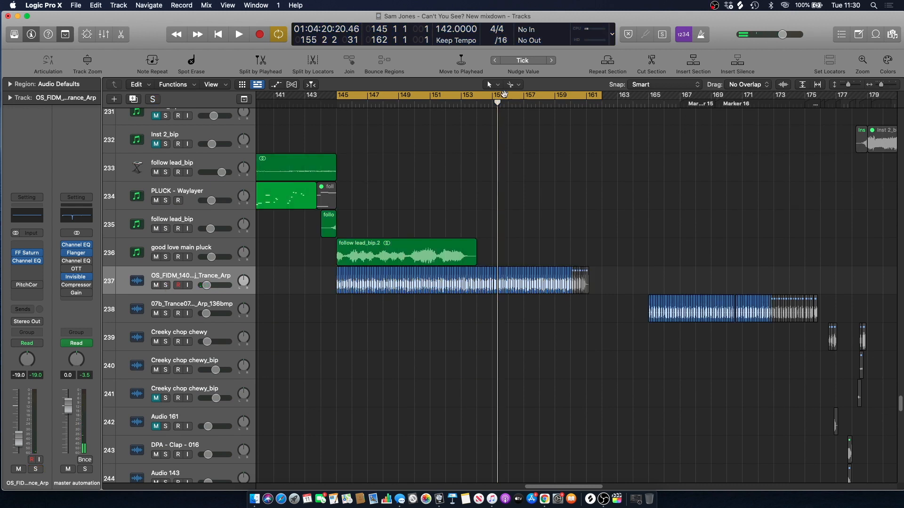
left_click(503, 94)
key("space")
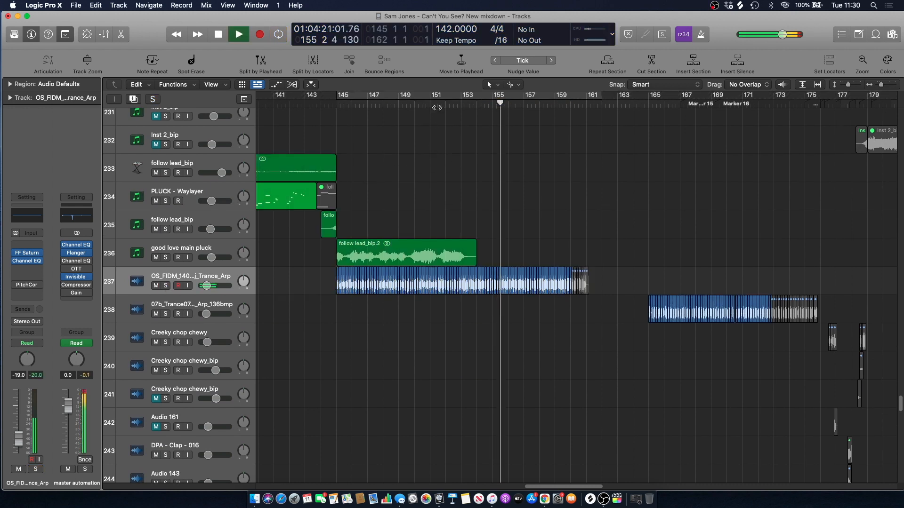
Restart the full mix from bar 150 and bring the leads main group and its neighbouring tracks into view
key("space")
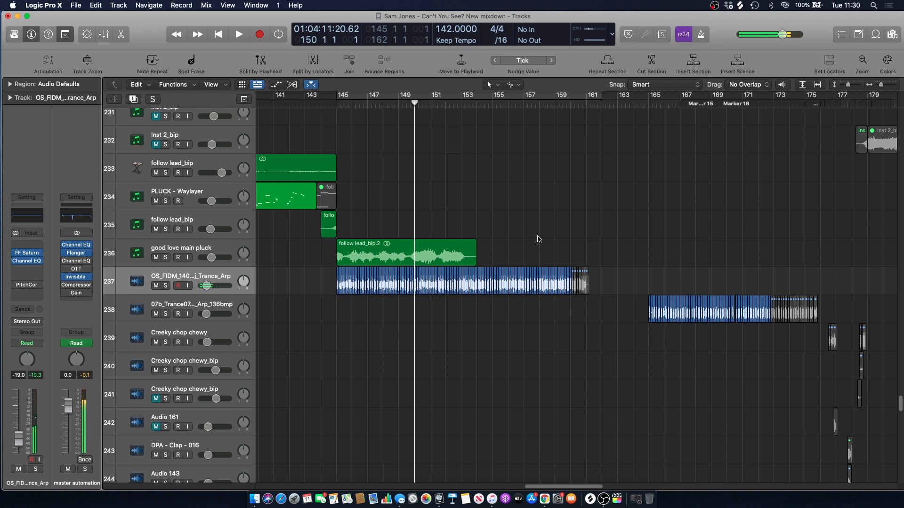
key("space")
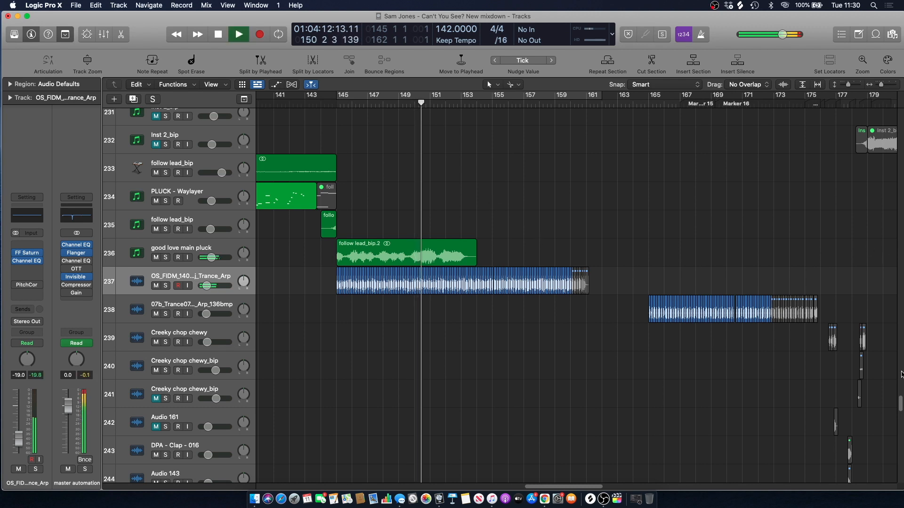
left_click_drag(899, 402, 899, 349)
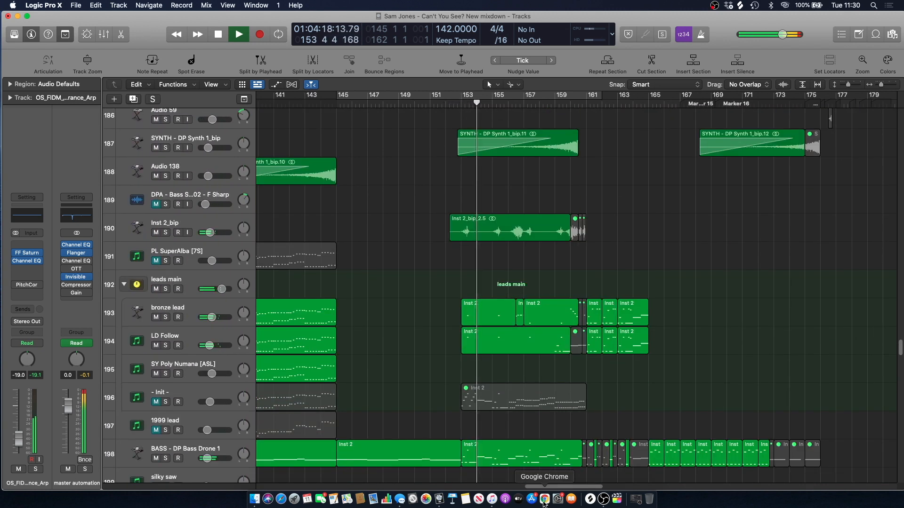
scroll(463, 189, "right", 2)
scroll(484, 282, "up", 3)
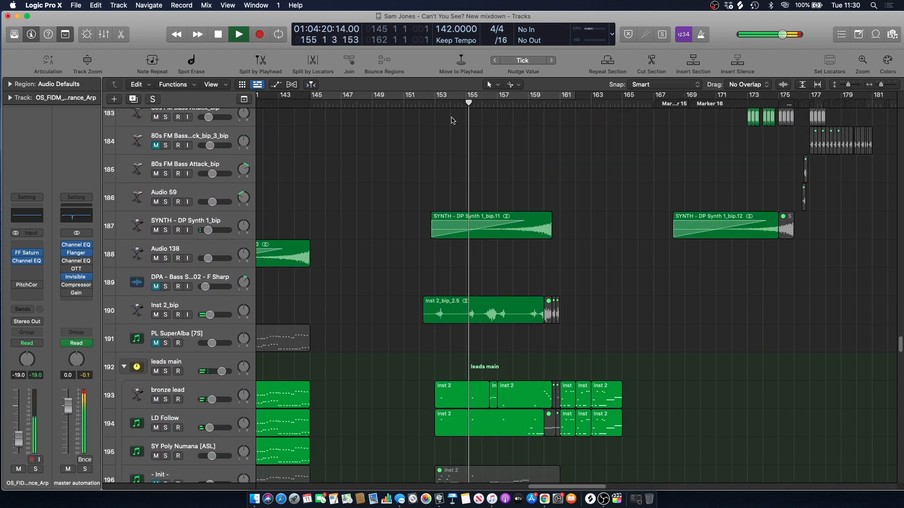
Stop playback, set the cycle from bar 153 to 162, solo Inst 2_bip on track 190 and leads main, and play them
key("space")
left_click_drag(438, 99, 575, 118)
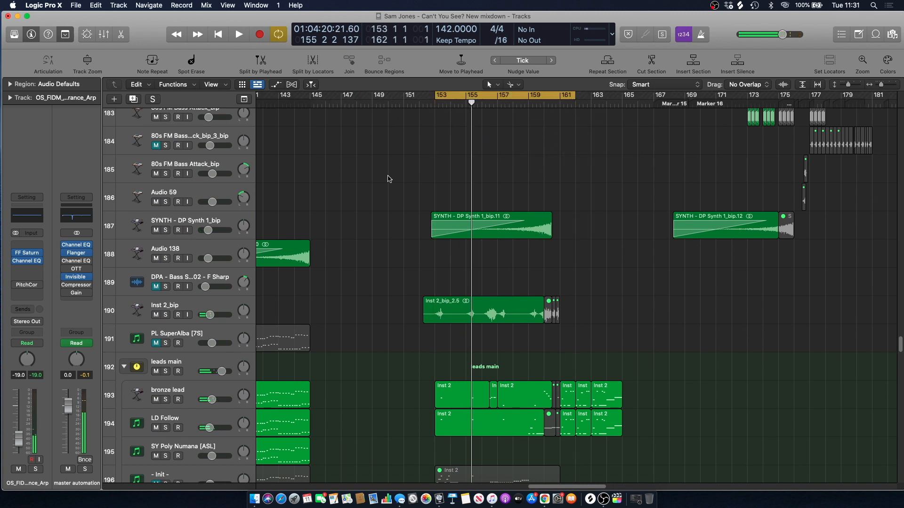
scroll(386, 185, "down", 2)
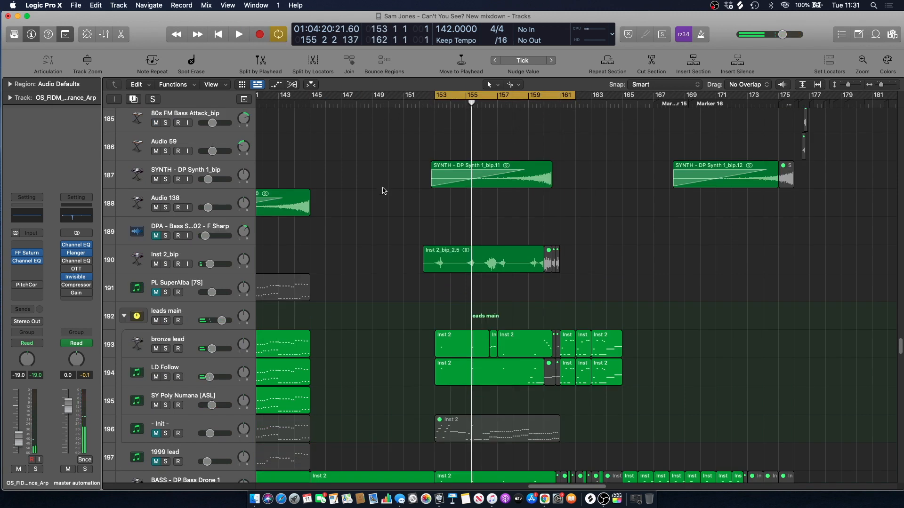
left_click(165, 264)
left_click(165, 320)
key("space")
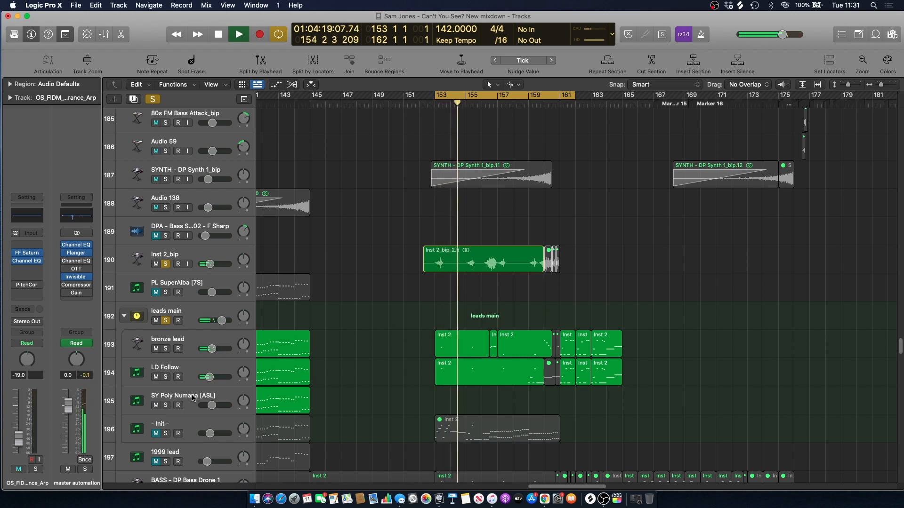
Replay the soloed leads from the cycle start and look over the BASS - DP Bass Drone 1 and silky saw tracks
scroll(386, 242, "down", 5)
key("space")
scroll(387, 244, "down", 4)
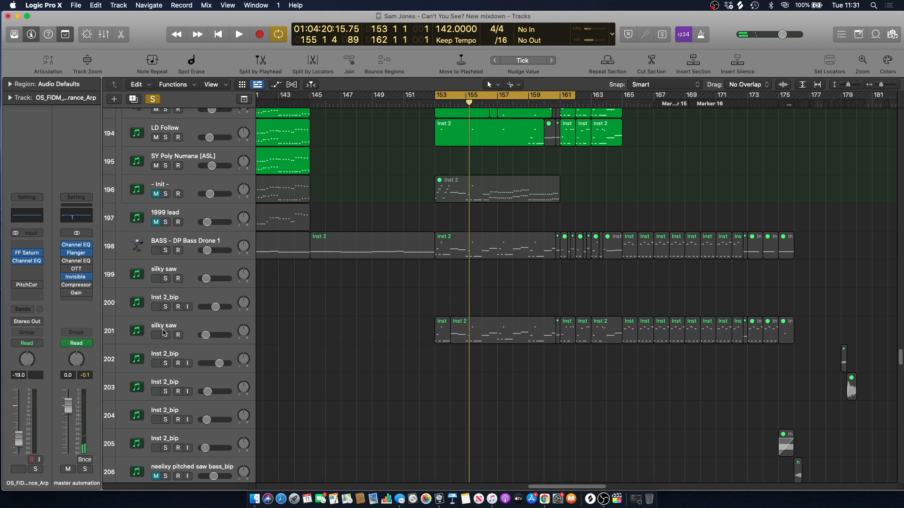
key("space")
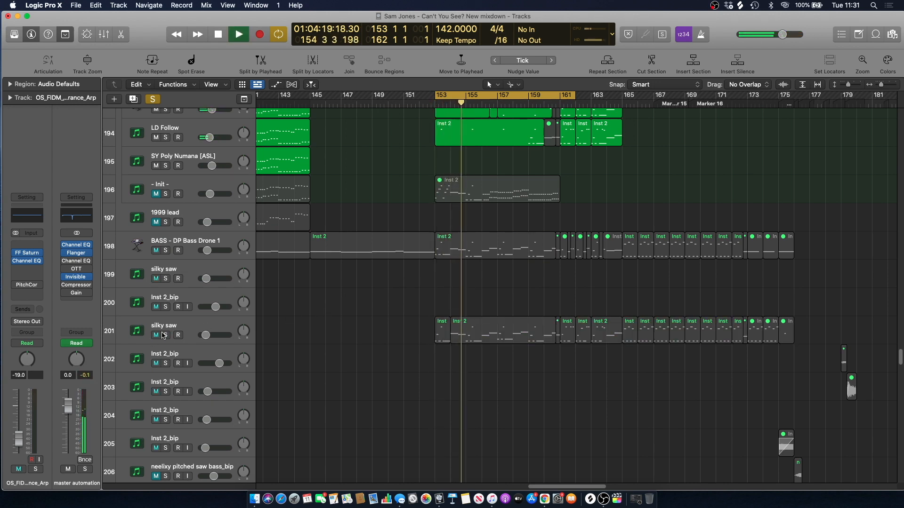
Solo the silky saw on track 201 and the PAD - Anjuna Pad track while the loop plays
left_click(165, 335)
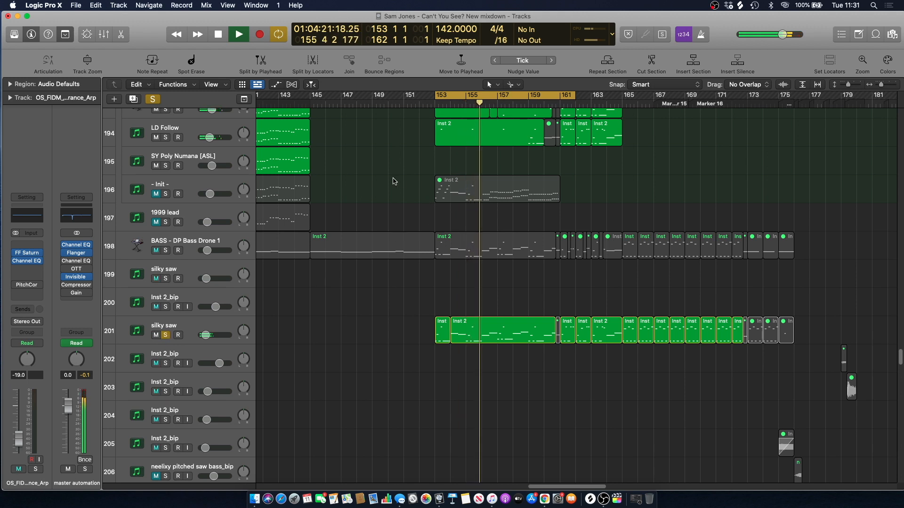
scroll(900, 358, "down", 1)
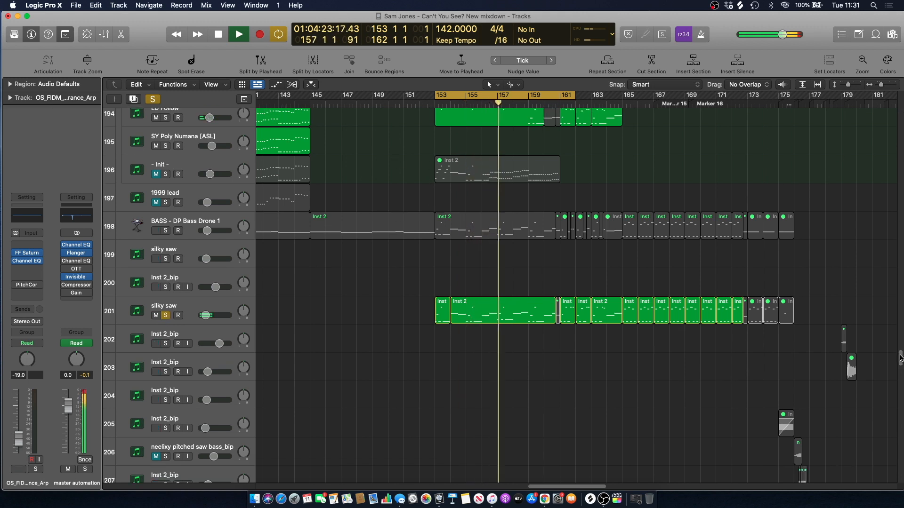
scroll(900, 358, "down", 15)
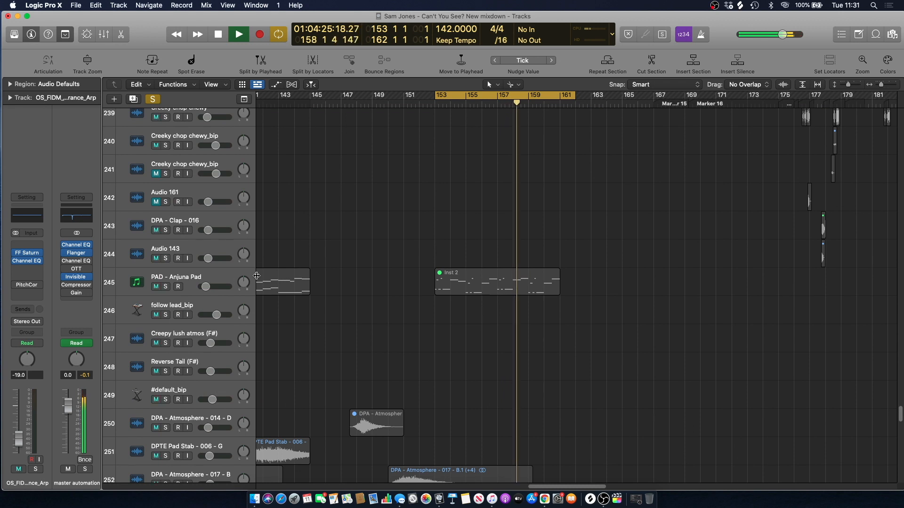
left_click(165, 287)
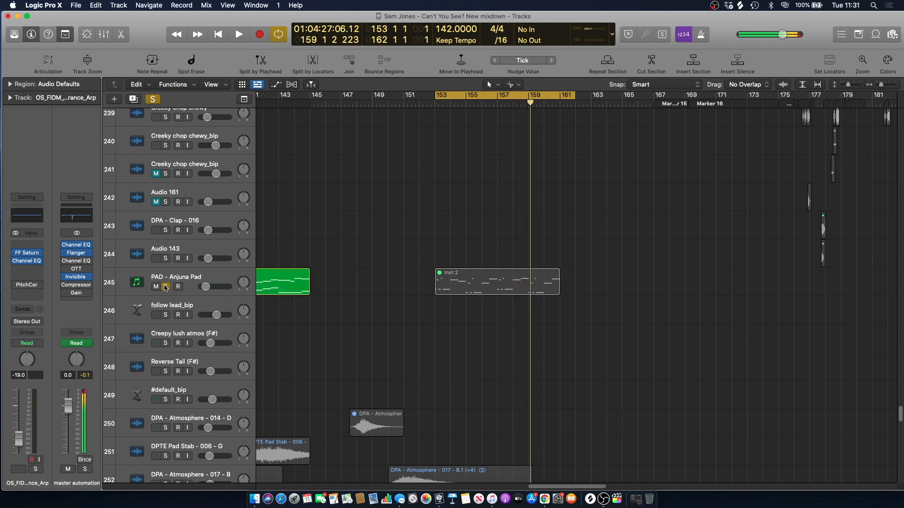
Solo the BASS - DP Bass Drone 1 track, listen to it with the leads, and stop with the playhead at the loop's start
scroll(896, 386, "up", 8)
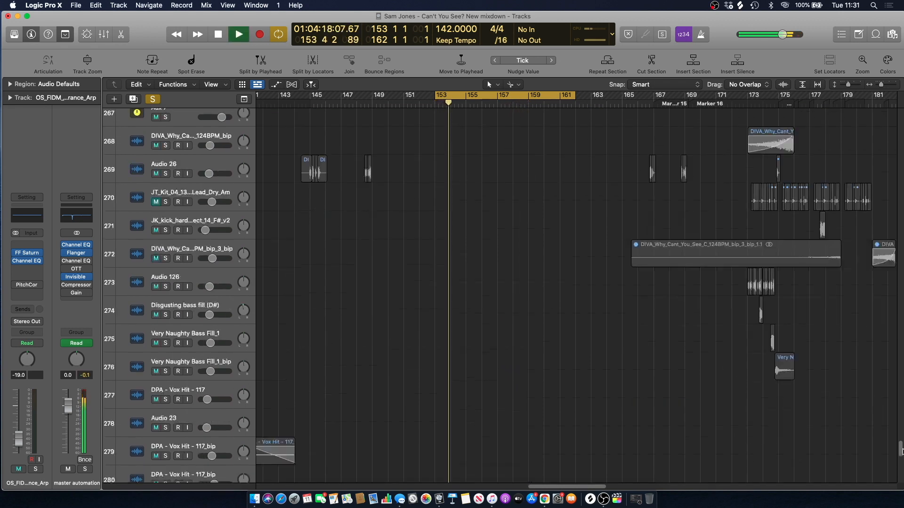
scroll(896, 386, "up", 10)
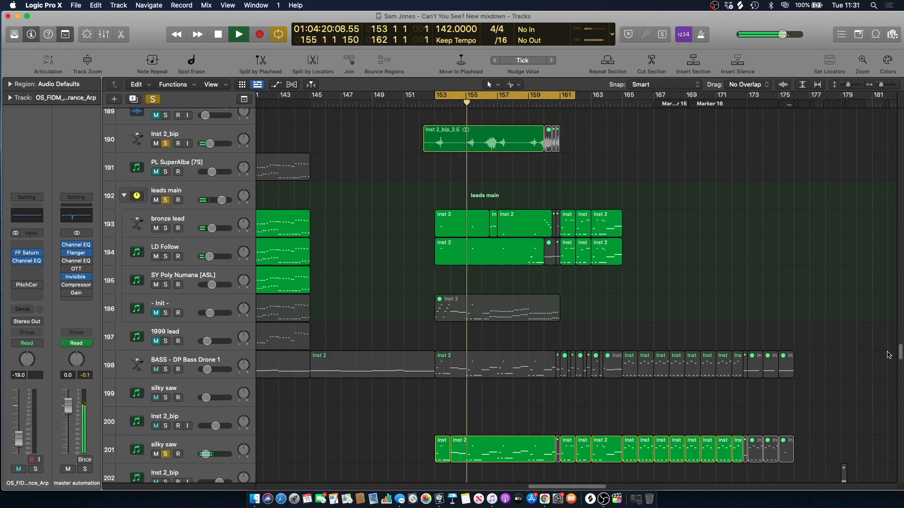
scroll(885, 343, "down", 4)
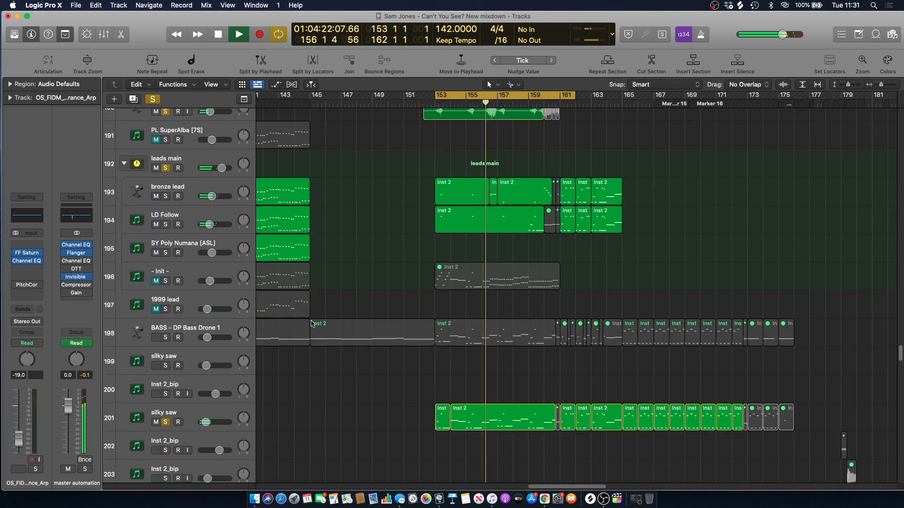
left_click(166, 337)
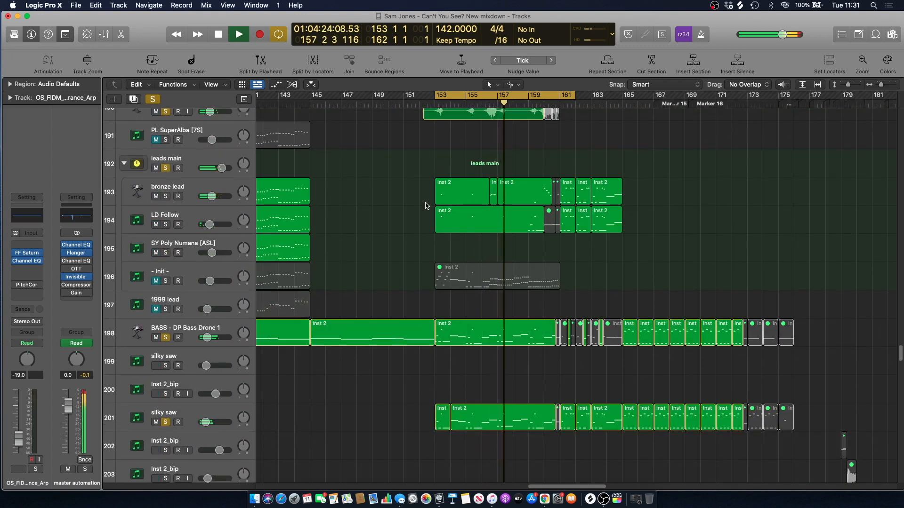
scroll(440, 177, "up", 2)
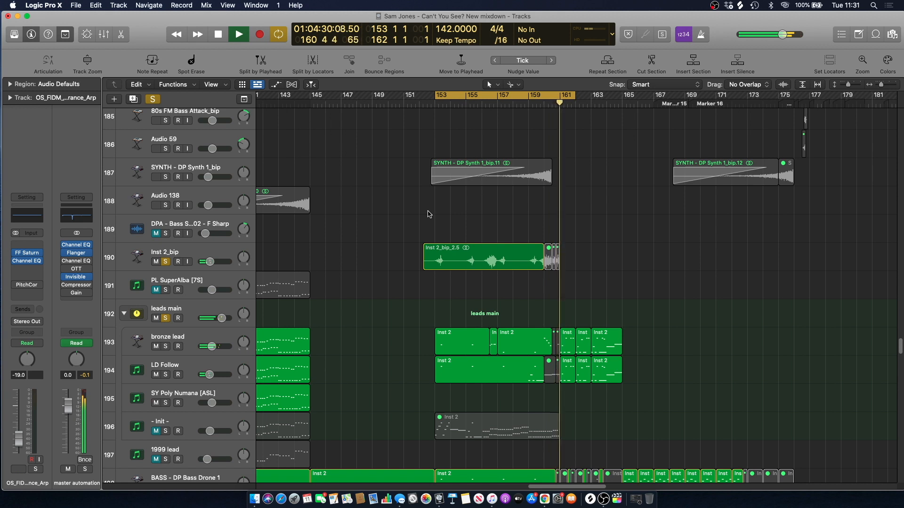
key("space")
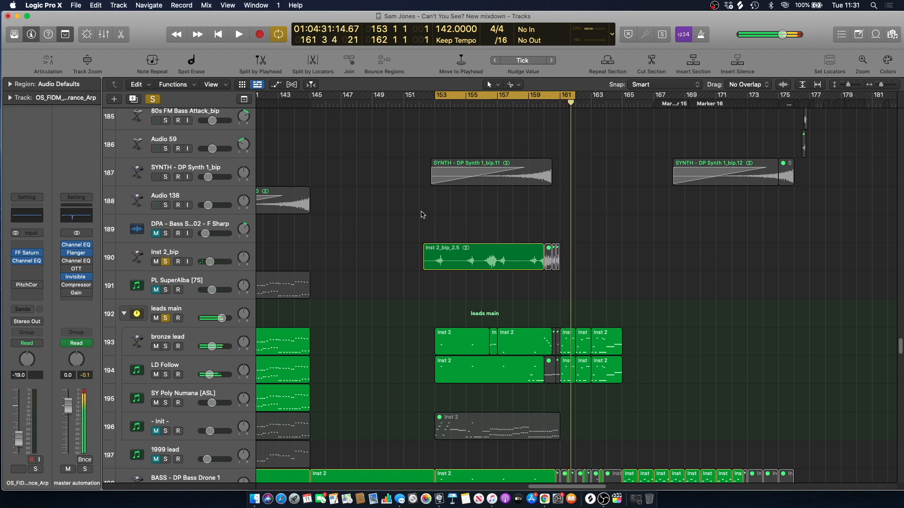
key("Return")
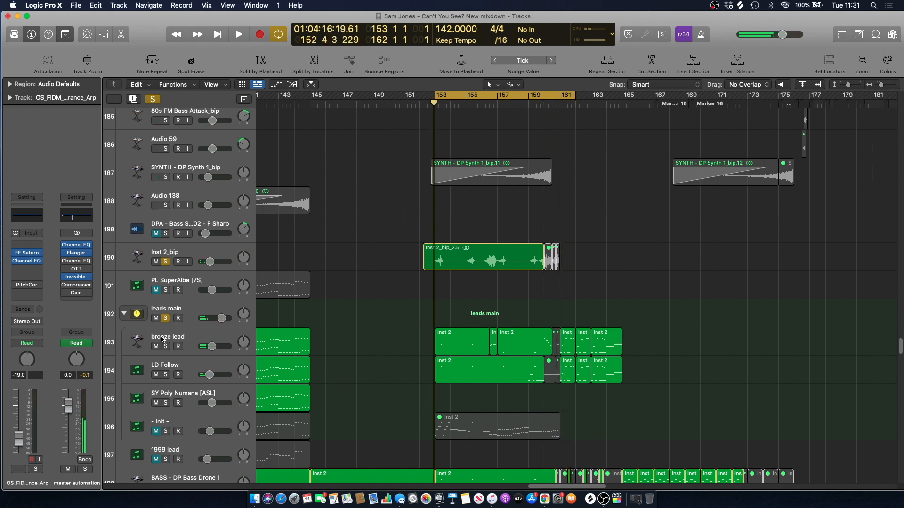
Examine the notes of the first Inst 2 region on the bronze lead track in the Piano Roll and close the editor
left_click(160, 341)
left_click(442, 315)
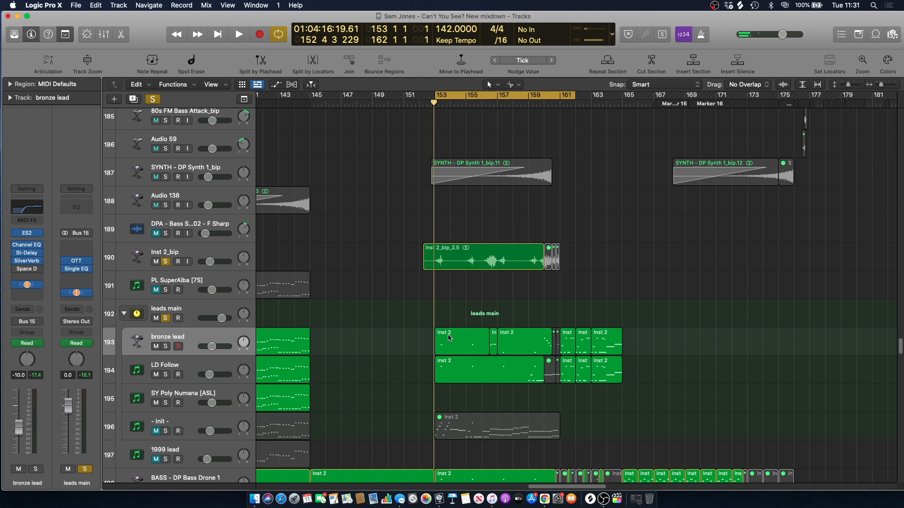
double_click(449, 338)
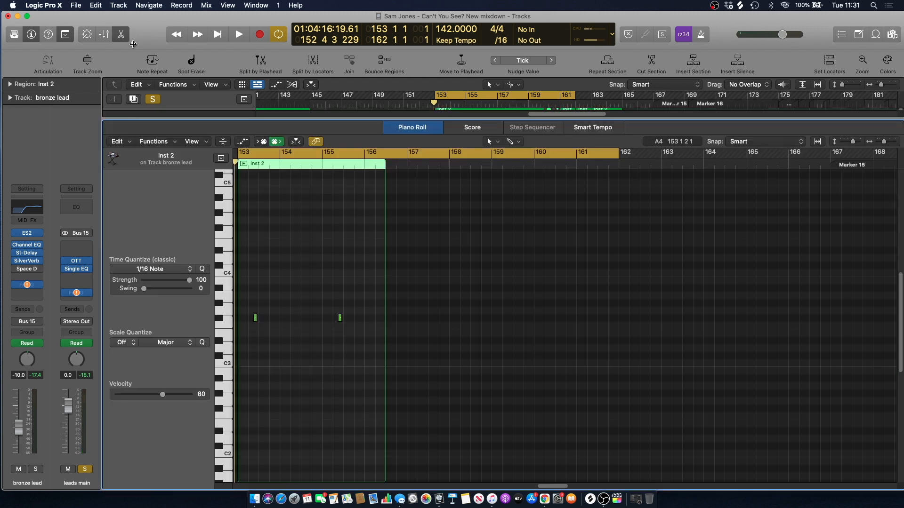
left_click(123, 36)
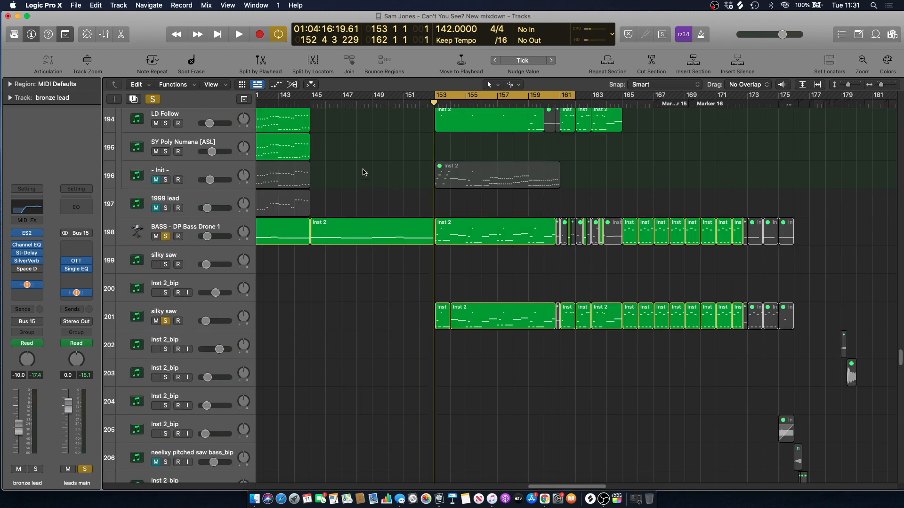
Select the LD Follow track, inspect and audition its Sylenth1 instrument, and close the plug-in window
scroll(362, 172, "up", 3)
left_click(192, 193)
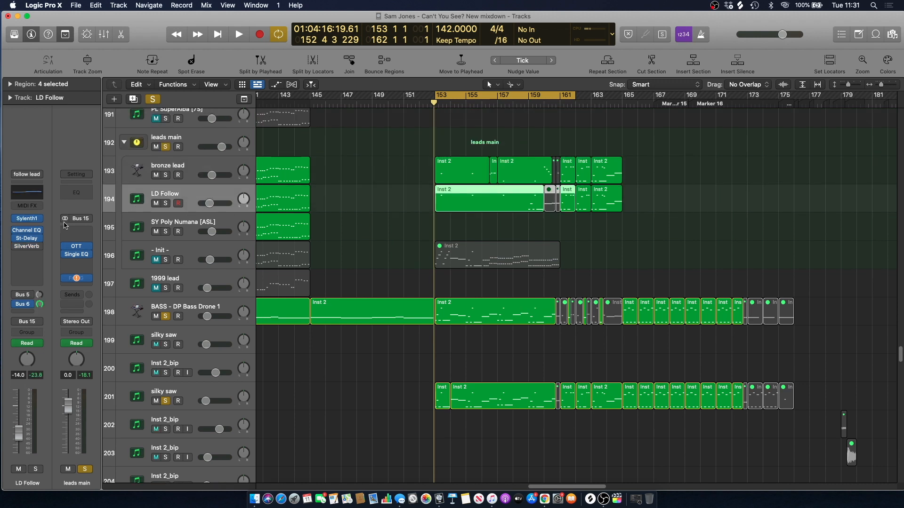
left_click(28, 220)
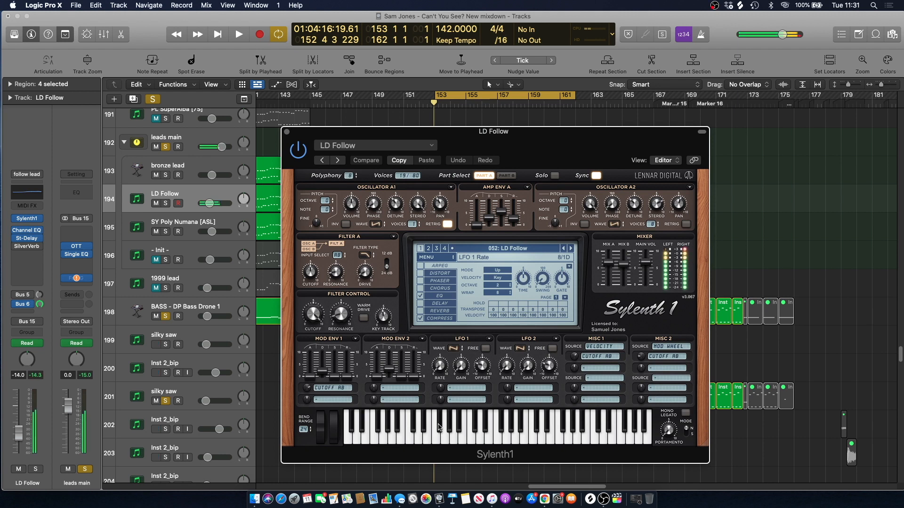
left_click(287, 132)
left_click(394, 141)
Play the loop while examining the short Inst 2 region near bar 156 on bronze lead in the Piano Roll, closing the editor and stopping playback
key("space")
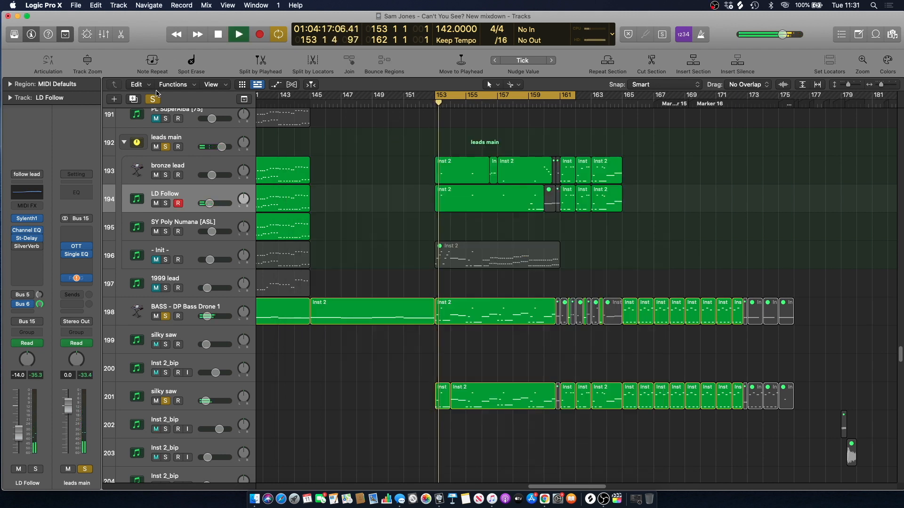
scroll(493, 151, "up", 2)
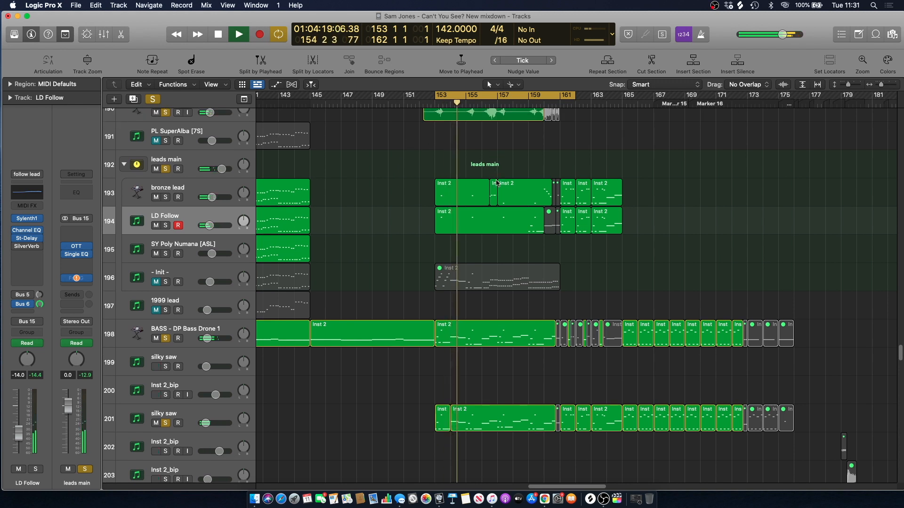
double_click(494, 194)
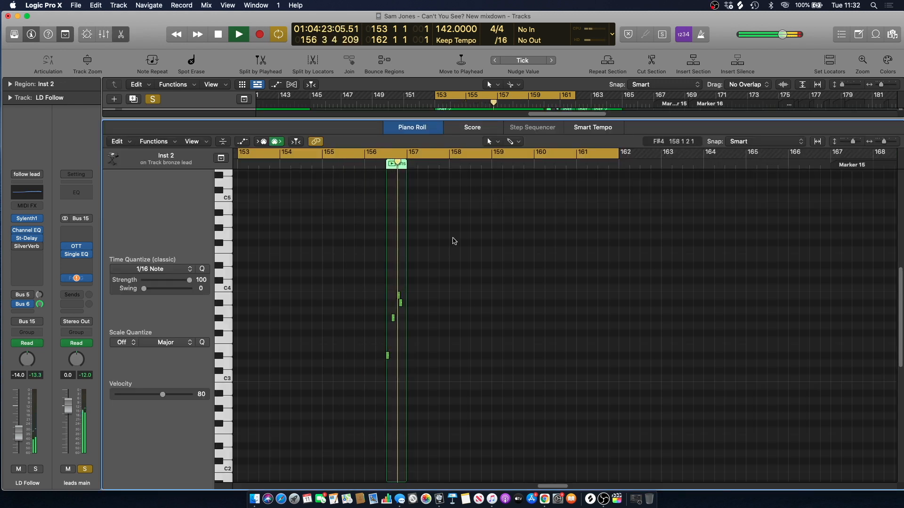
key("e")
key("space")
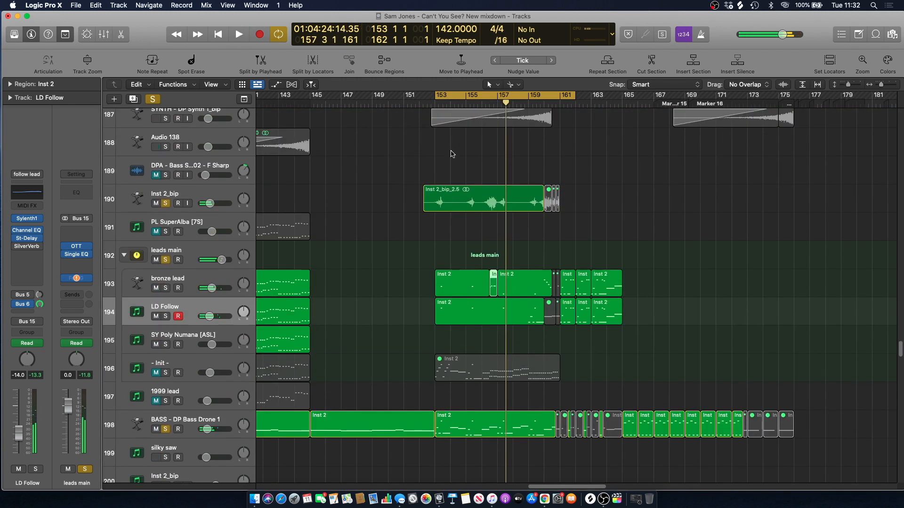
Clear all solos and listen to the Inst 2_bip track 190 soloed, restoring the full mix when done
key("ctrl+alt+super+s")
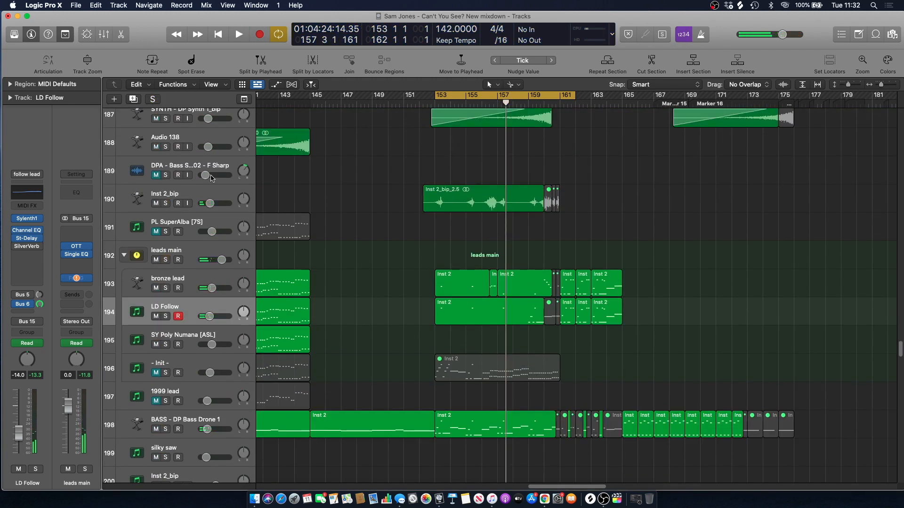
left_click(178, 192)
key("s")
left_click(427, 102)
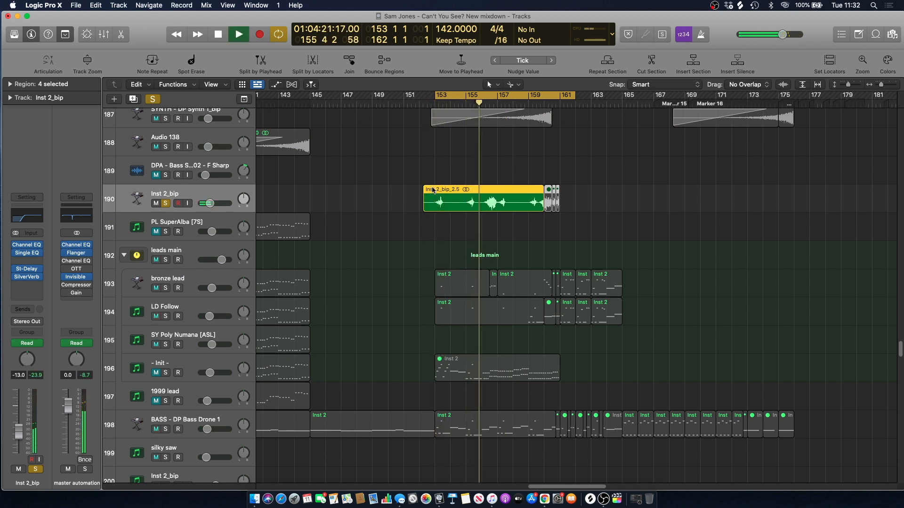
key("space")
left_click(158, 99)
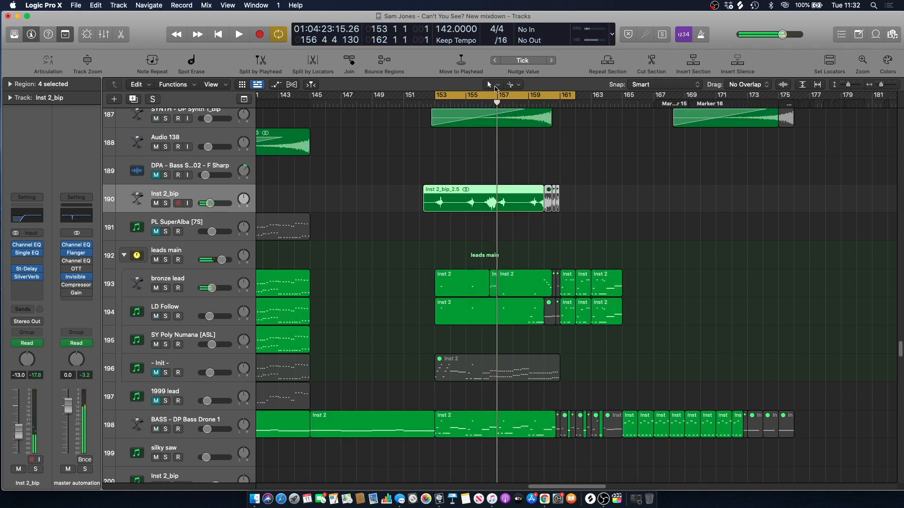
Turn off the cycle and play the full mix from around bar 160 with no regions selected
left_click(521, 95)
left_click(545, 103)
left_click(529, 155)
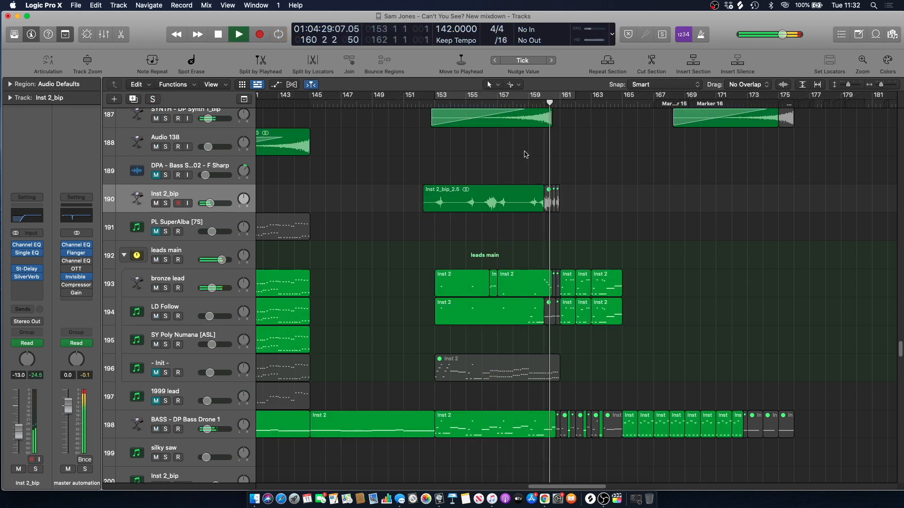
Move the cycle range to start at bar 161 and end at bar 170, listen to the section, and stop playback
left_click_drag(567, 487, 582, 489)
scroll(447, 184, "up", 5)
left_click_drag(445, 100, 585, 100)
scroll(467, 155, "down", 5)
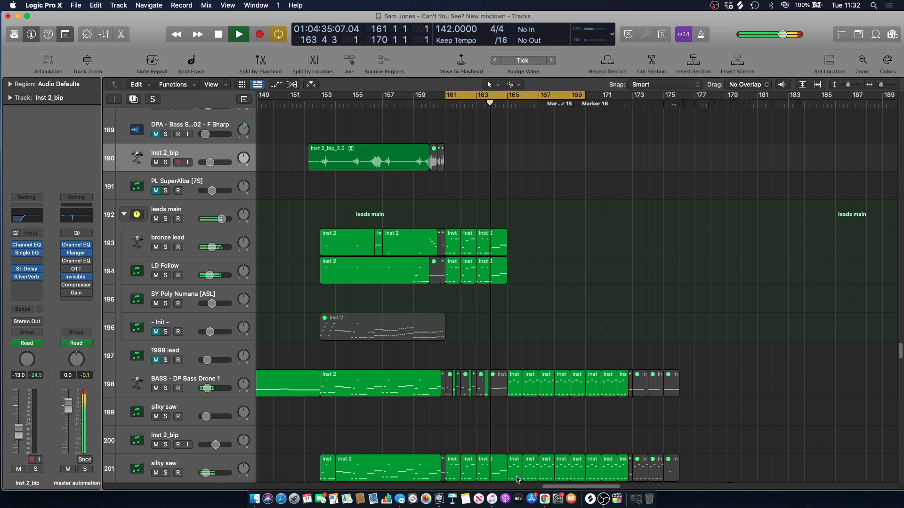
scroll(447, 170, "right", 3)
key("space")
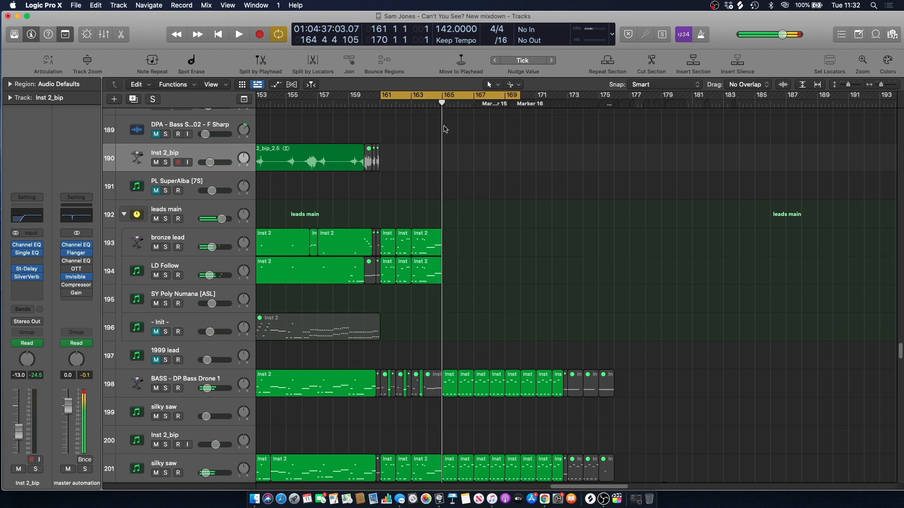
Turn off the cycle, play the full mix from around bar 161 while checking the lead and bass tracks, and stop playback
left_click(405, 96)
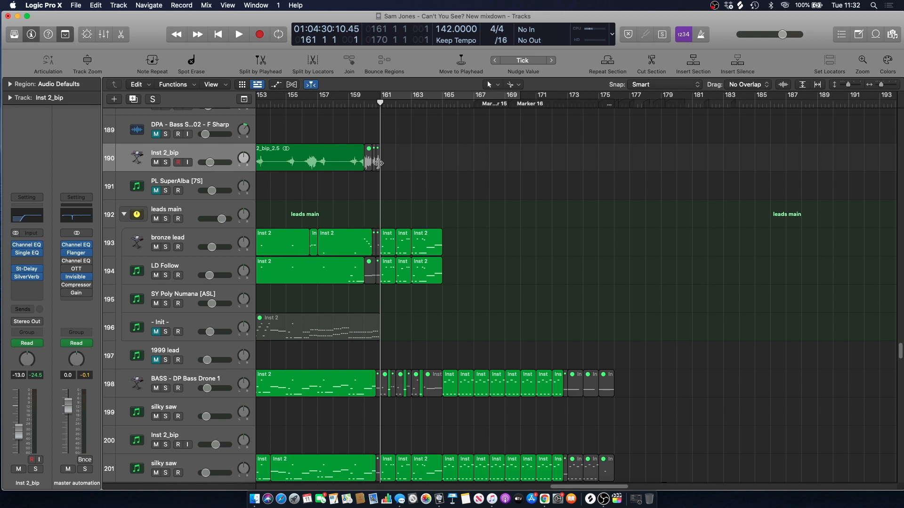
left_click(395, 104)
key("space")
scroll(436, 188, "down", 5)
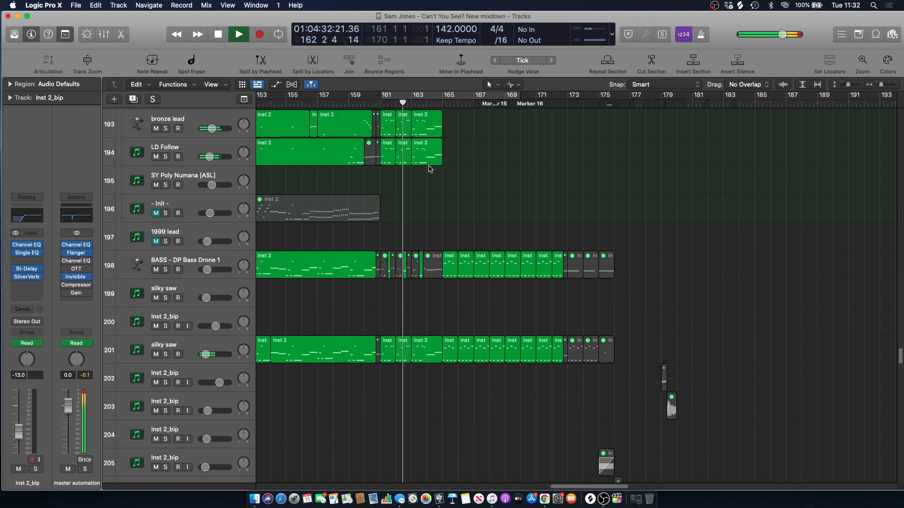
scroll(430, 169, "up", 1)
scroll(430, 168, "up", 5)
key("space")
Solo the Sinister Kick and the DPA - Trance Kick - 024_bip on track 23, and play them from bar 160 to examine the kick pattern
left_click(372, 104)
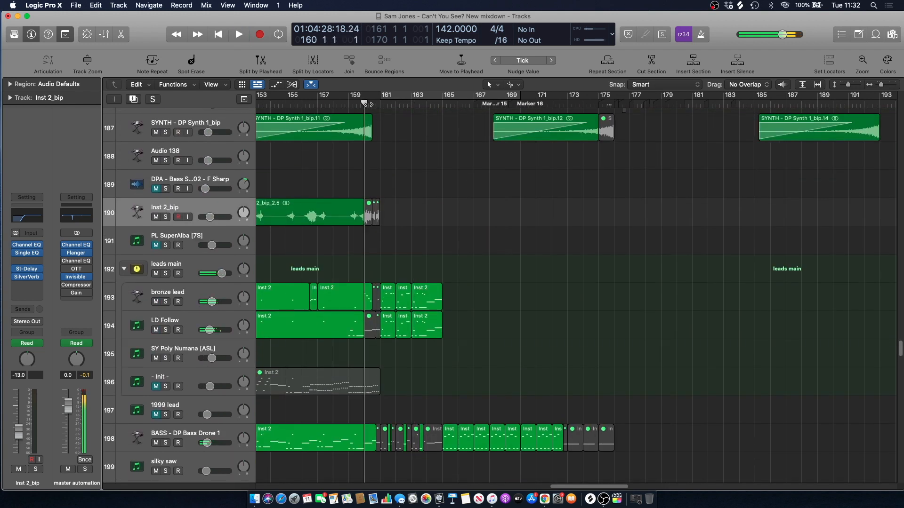
scroll(889, 301, "up", 20)
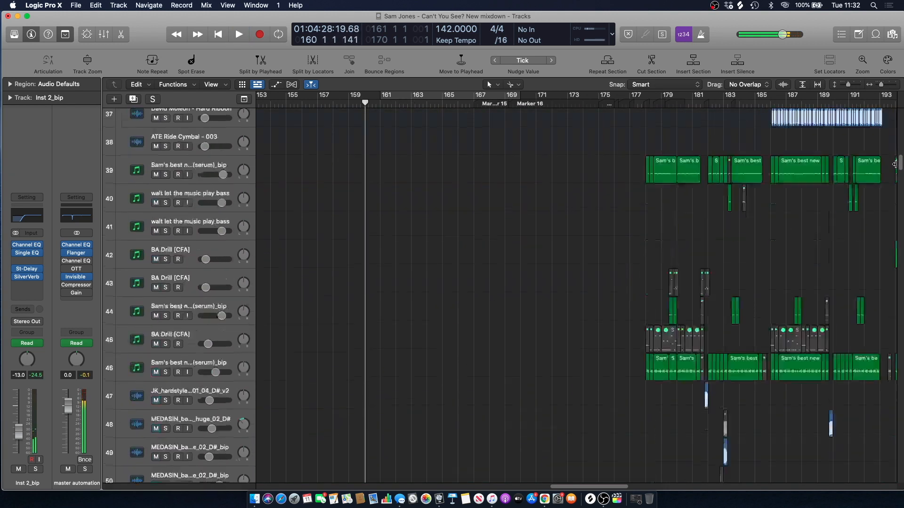
scroll(447, 306, "up", 13)
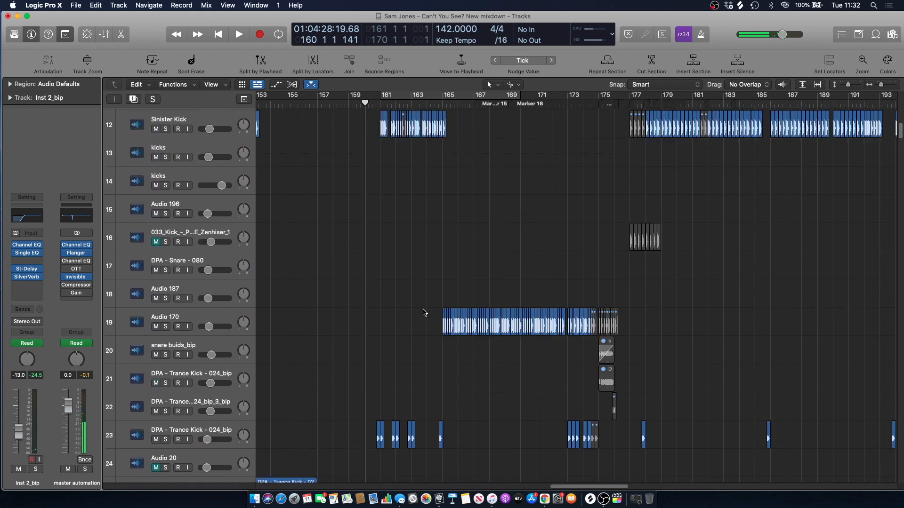
left_click(169, 293)
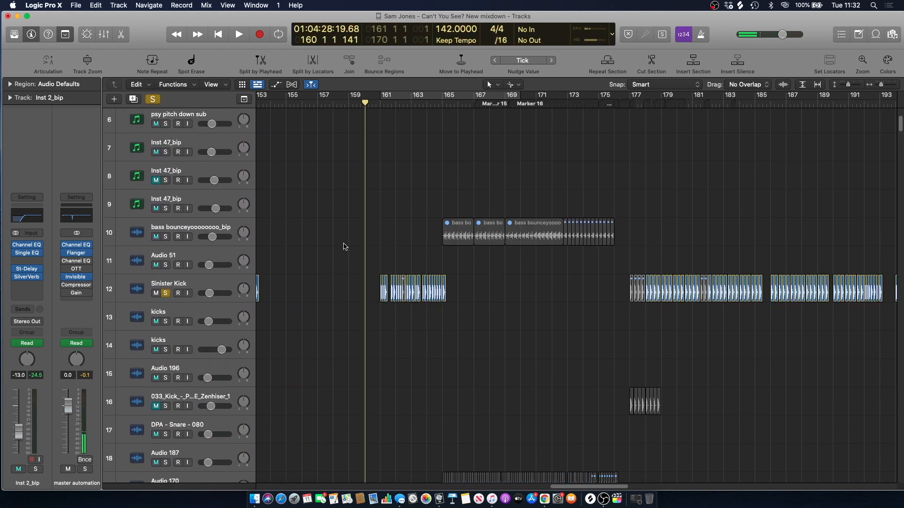
scroll(345, 253, "down", 7)
left_click(166, 395)
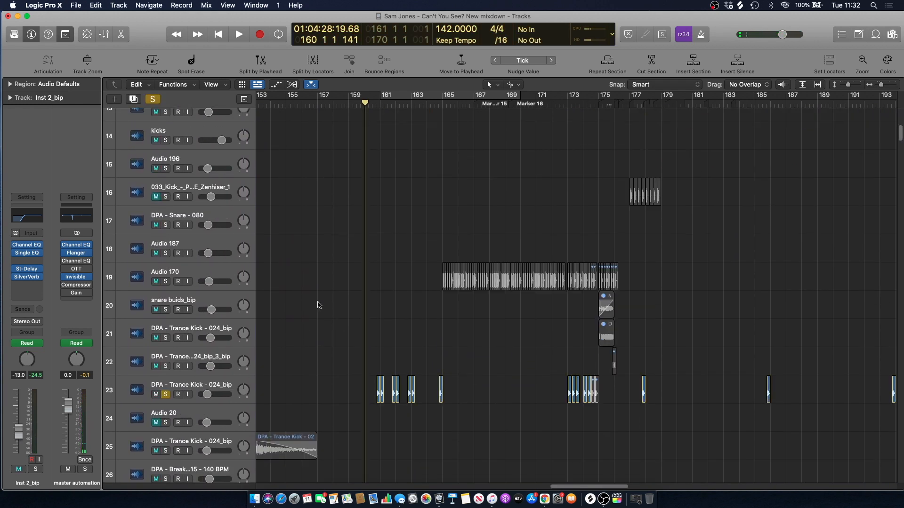
key("space")
scroll(325, 310, "up", 6)
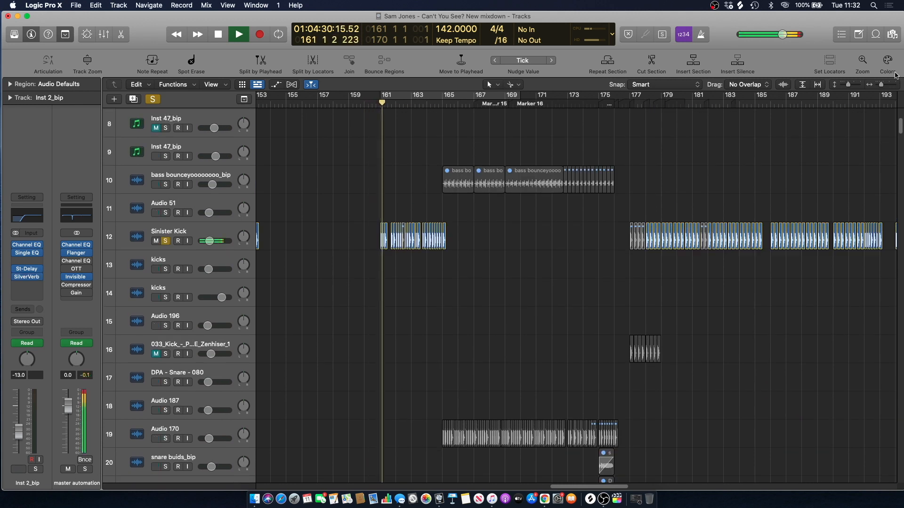
left_click_drag(881, 88, 890, 89)
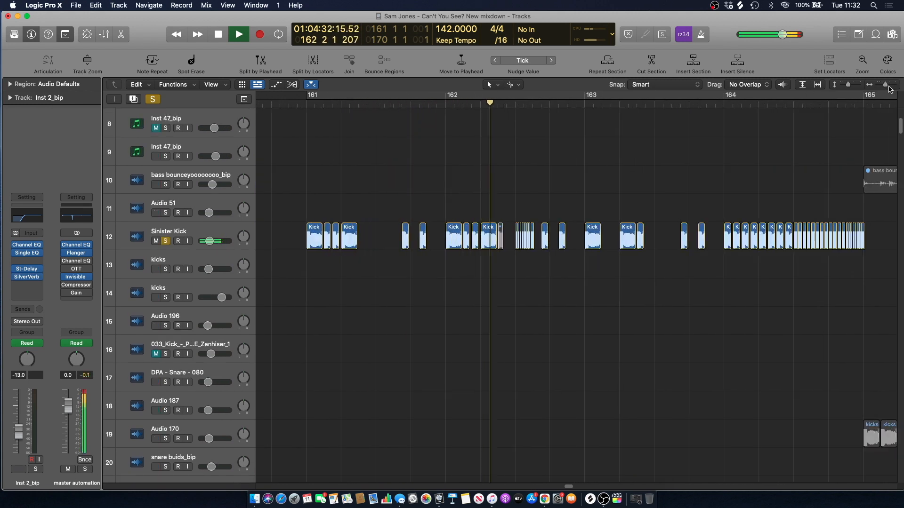
Clear the kick solos and play the full mix from around bar 160 while checking the kick tracks
scroll(594, 189, "down", 10)
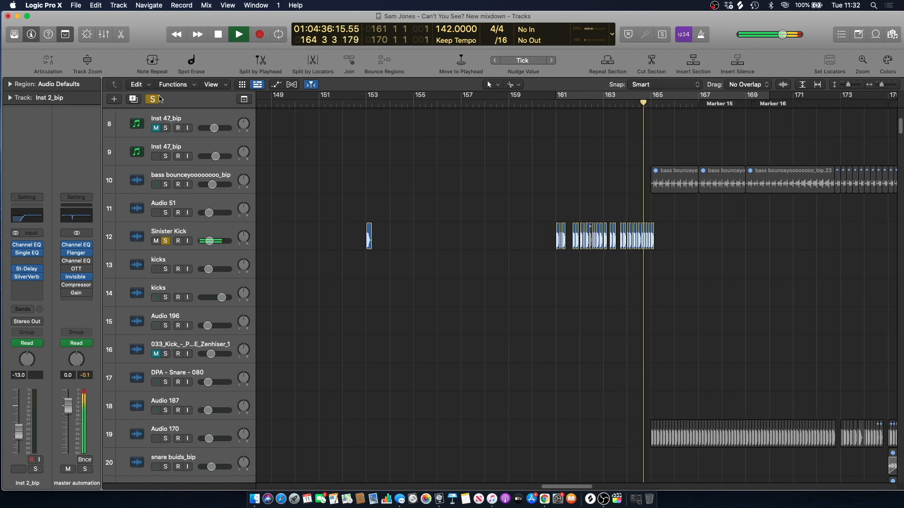
key("s")
key("space")
left_click(549, 111)
key("space")
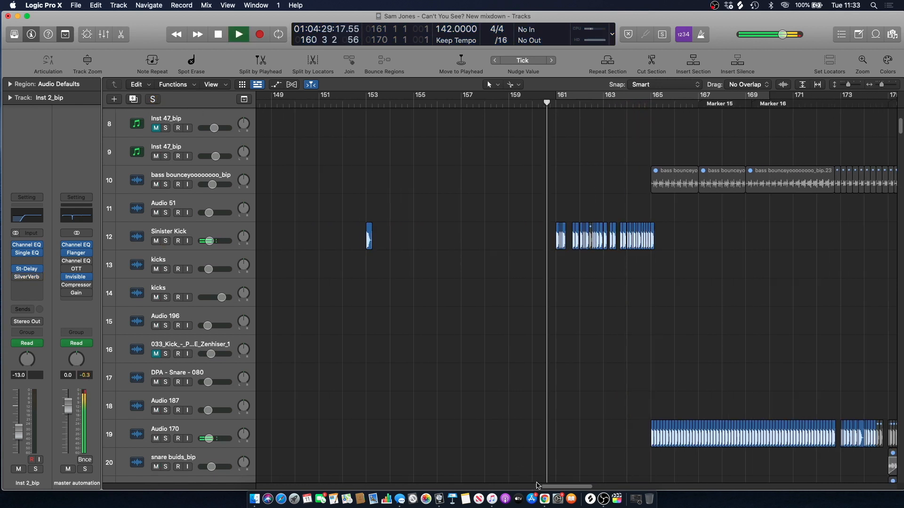
scroll(541, 283, "right", 5)
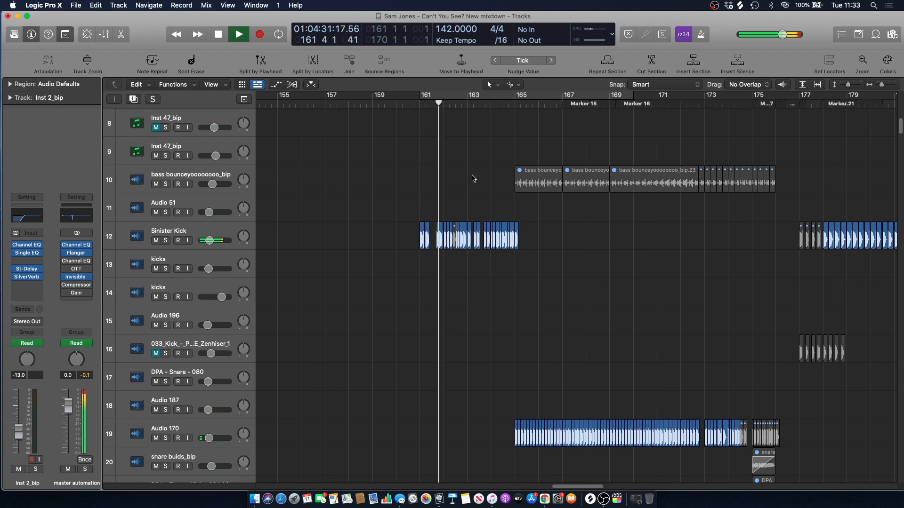
scroll(473, 178, "down", 10)
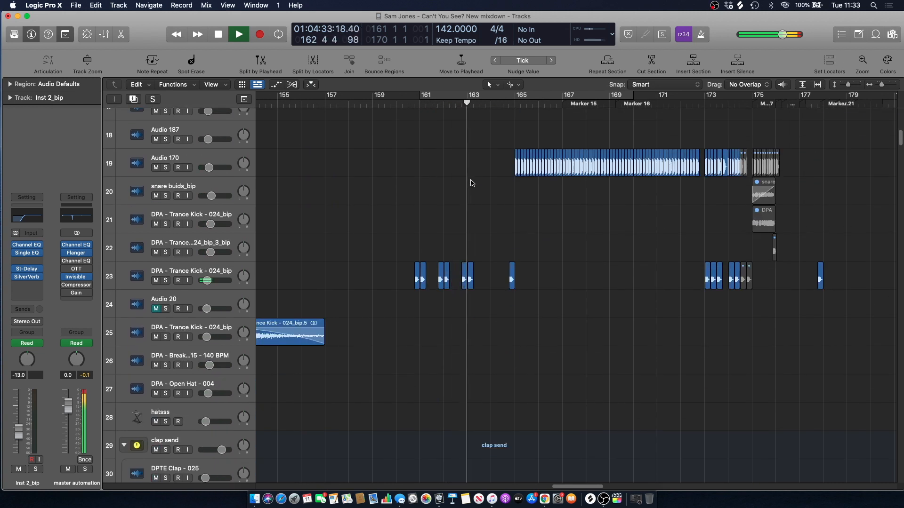
scroll(472, 186, "up", 10)
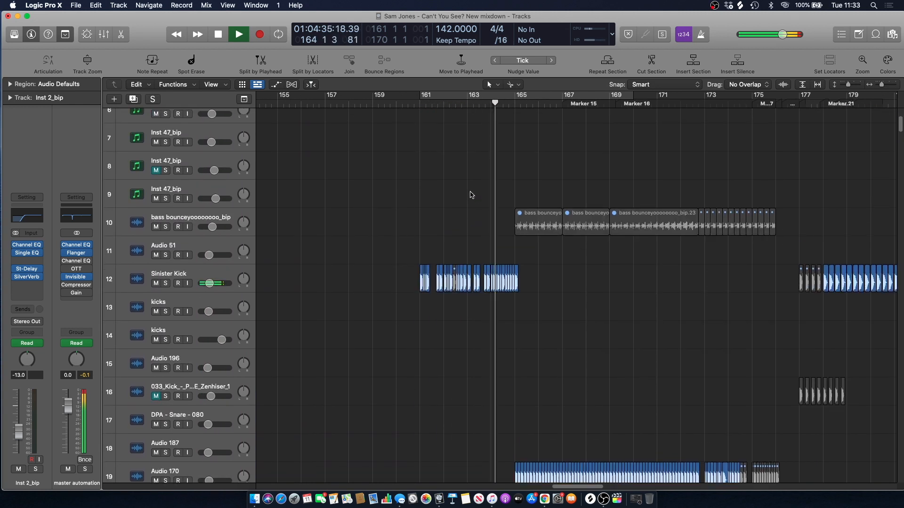
scroll(471, 195, "down", 4)
scroll(471, 195, "down", 2)
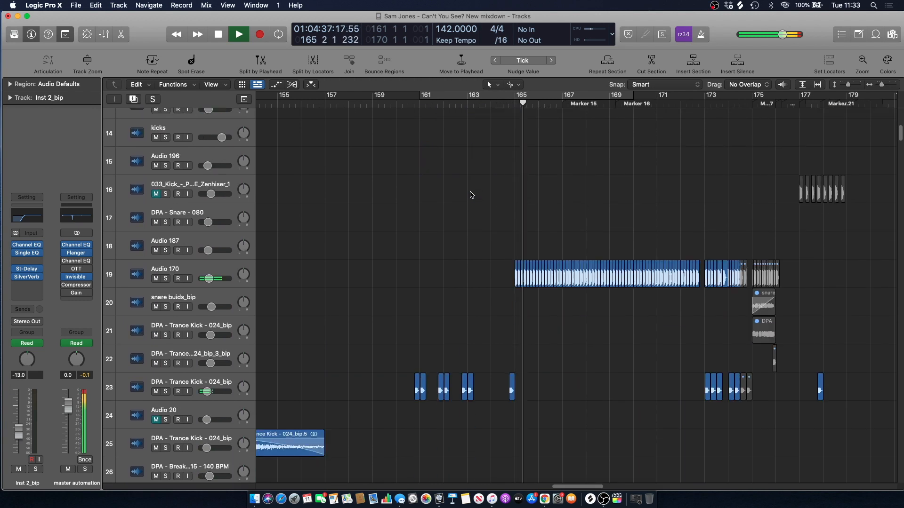
Solo Audio 170 on track 19 to hear its kick part, stop playback, select the track and unsolo it
scroll(471, 195, "down", 2)
left_click(167, 245)
key("space")
left_click(171, 244)
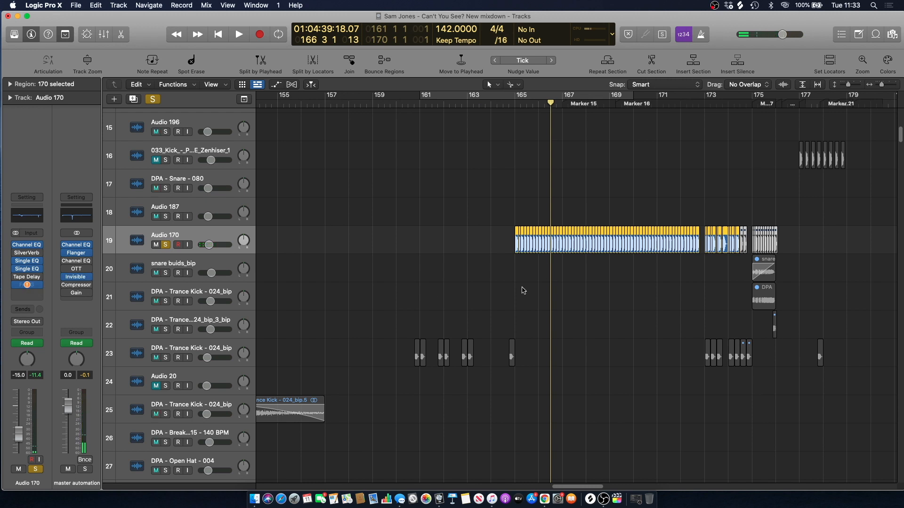
left_click(166, 245)
Play the mix from bar 164, solo and select Audio 245 on track 32 to hear its part, and unsolo it
left_click(490, 105)
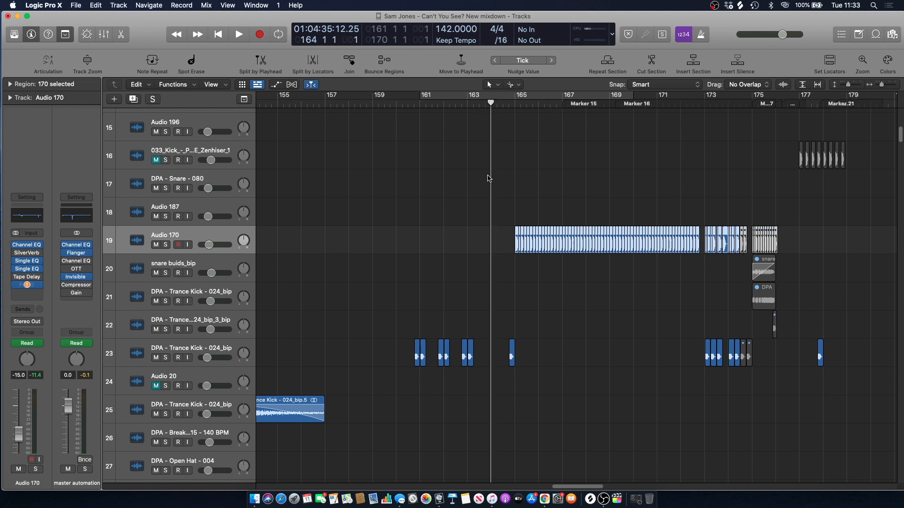
key("space")
scroll(500, 218, "down", 15)
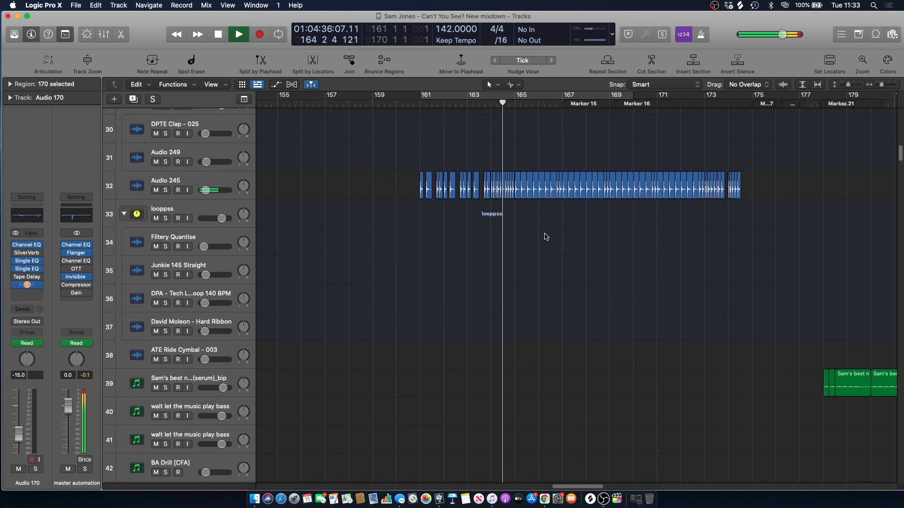
left_click(166, 190)
key("space")
left_click(185, 183)
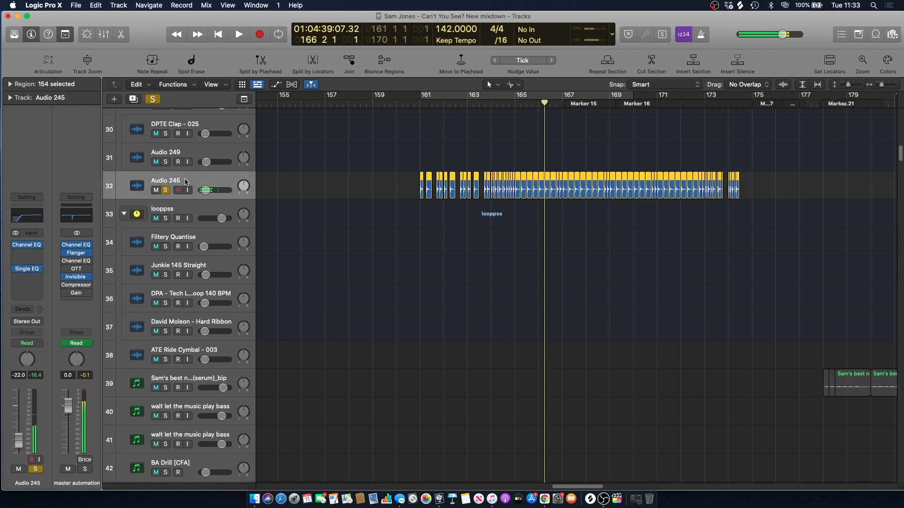
key("space")
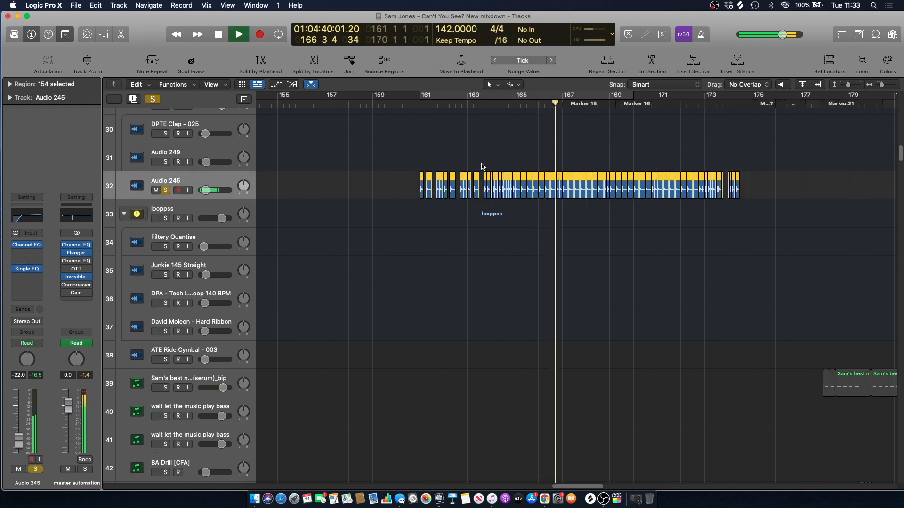
left_click(165, 191)
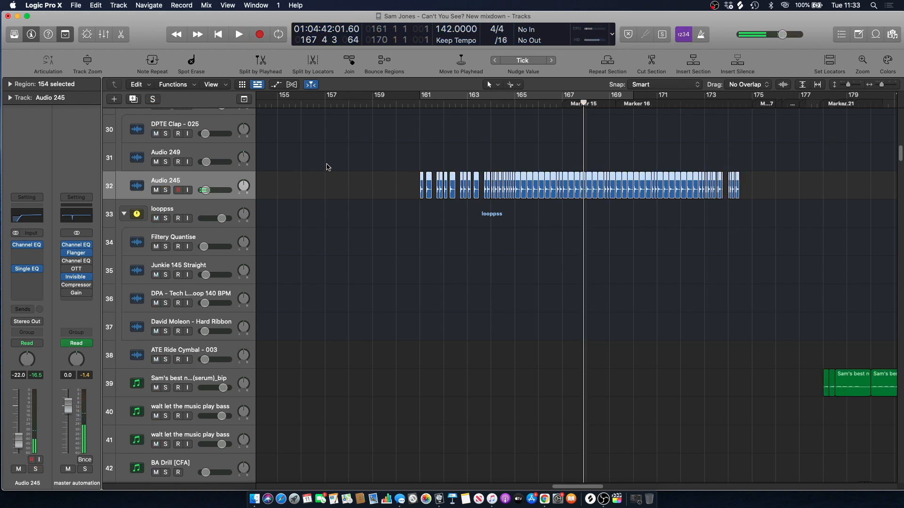
Deselect the regions, solo 80s FM Bass Attack_bip and ARP_BLADE LFO, play them from bar 165, and clear the solos
left_click(522, 147)
key("super+Down")
key("super+Up")
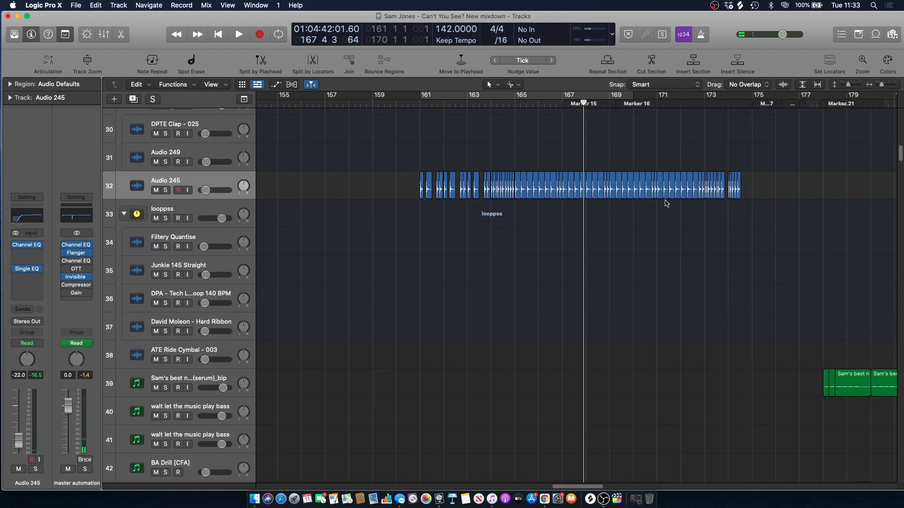
left_click_drag(901, 163, 900, 198)
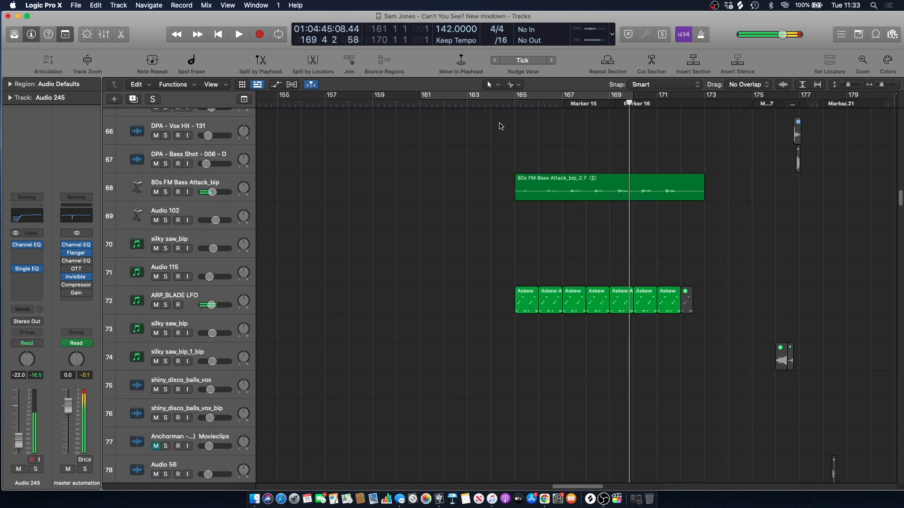
left_click(166, 193)
left_click(166, 305)
key("space")
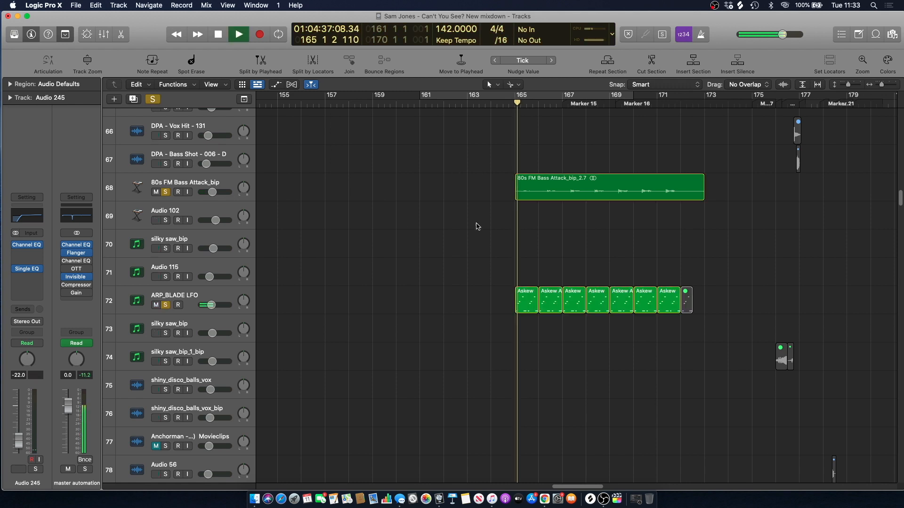
scroll(593, 447, "right", 5)
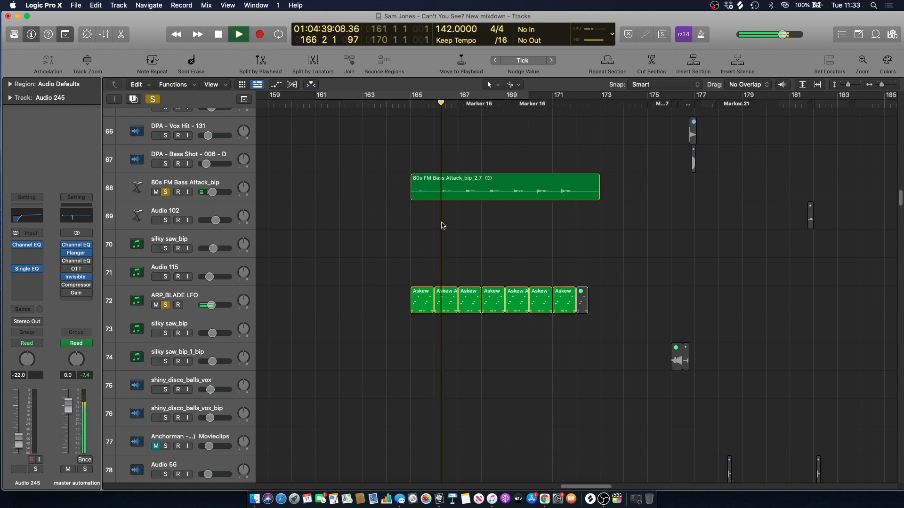
key("space")
left_click(152, 98)
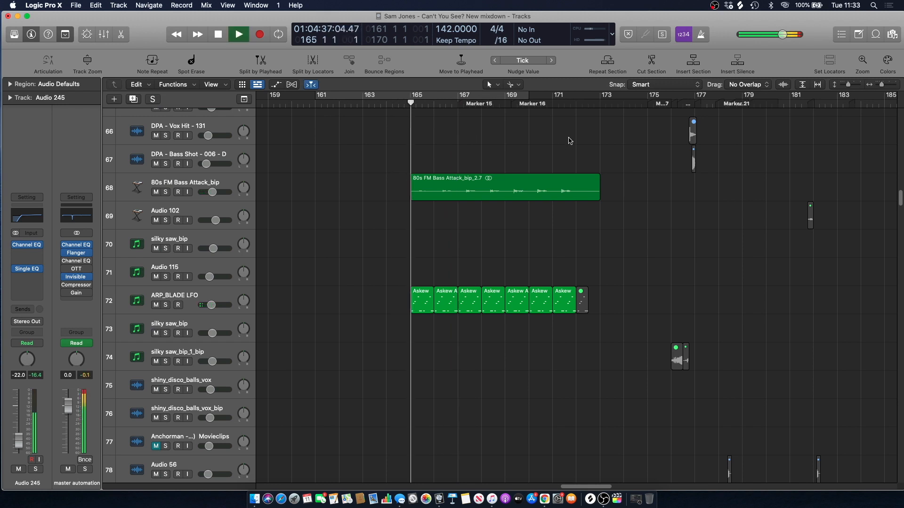
Solo Audio 26 on track 269, listen to it from around bar 165, clear the solo and stop playback
left_click_drag(900, 198, 898, 443)
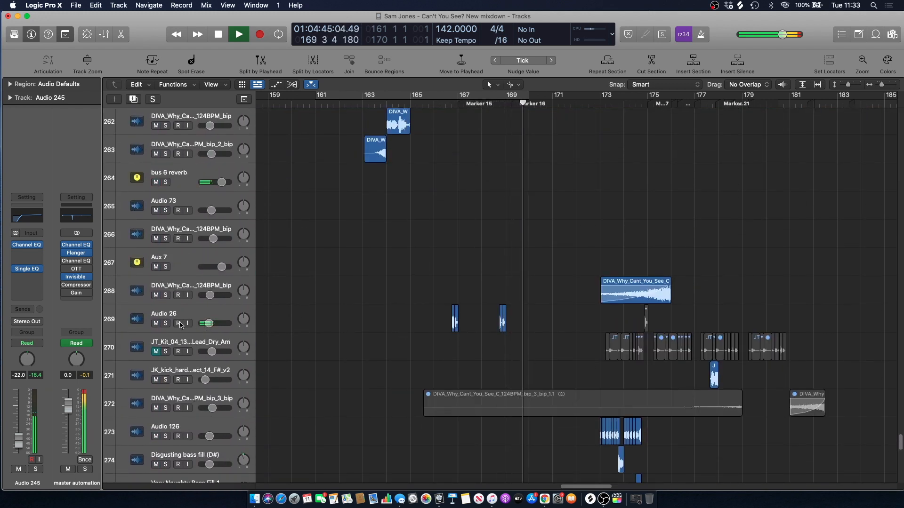
left_click(165, 324)
key("space")
left_click(421, 104)
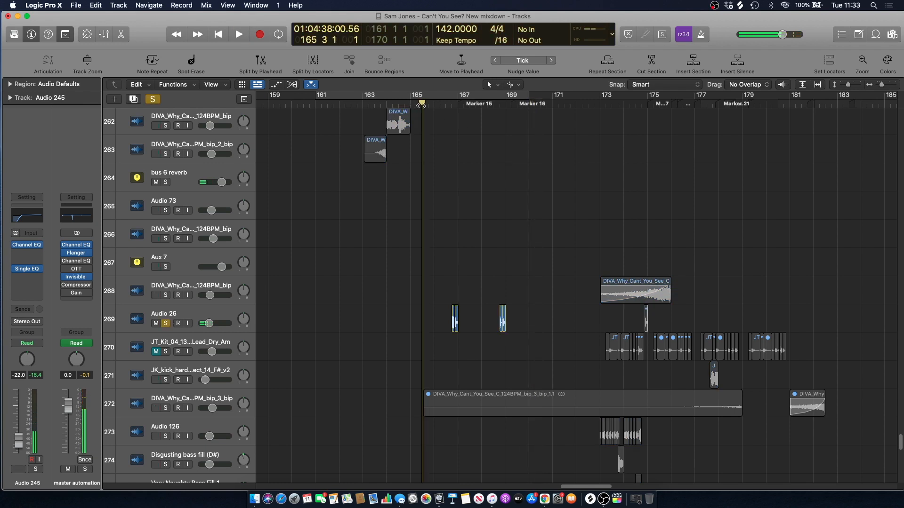
key("space")
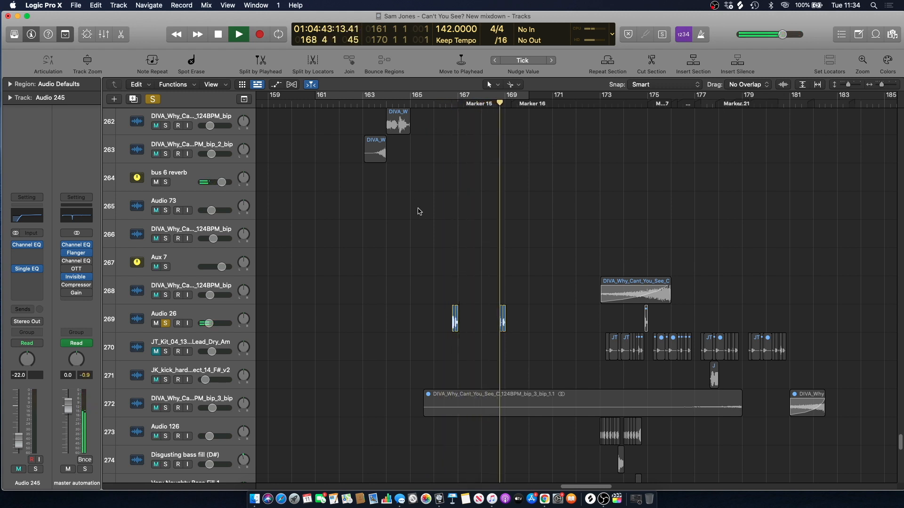
key("ctrl+alt+super+s")
key("space")
Play the mix from around bar 165, solo BASS - DP Bass Drone 1 and the silky saw on track 201, and clear the solos
left_click(422, 103)
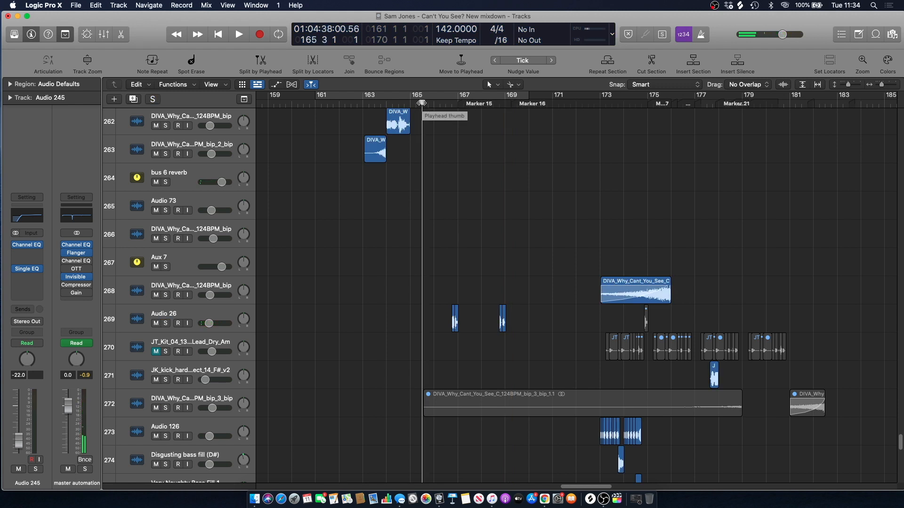
key("space")
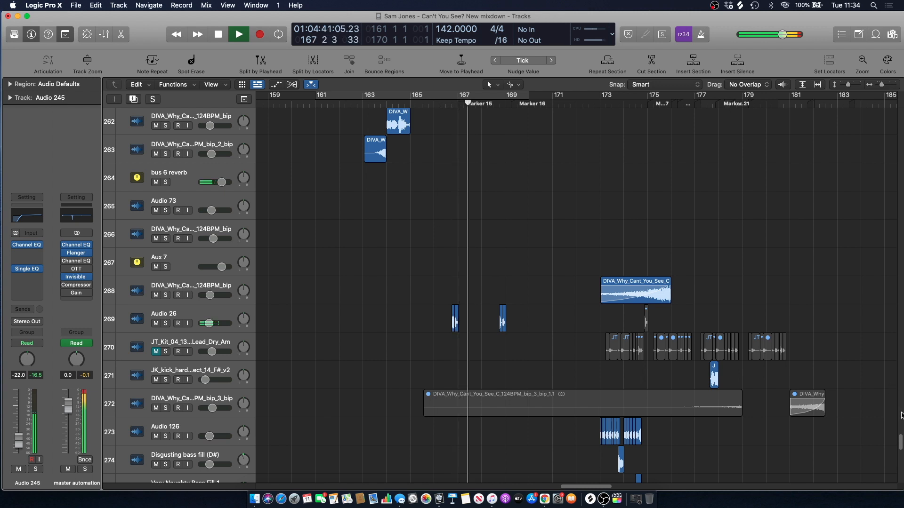
scroll(900, 447, "down", 2)
left_click_drag(900, 447, 900, 357)
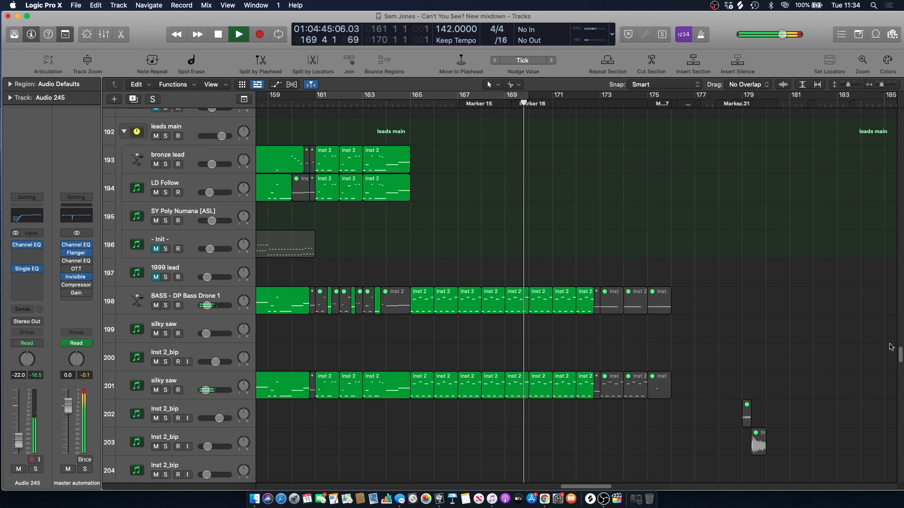
left_click(166, 306)
left_click(166, 390)
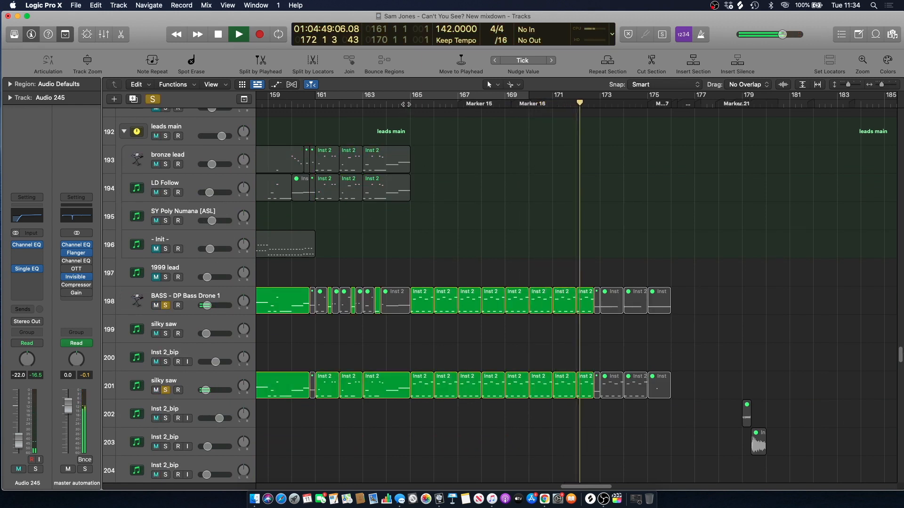
key("space")
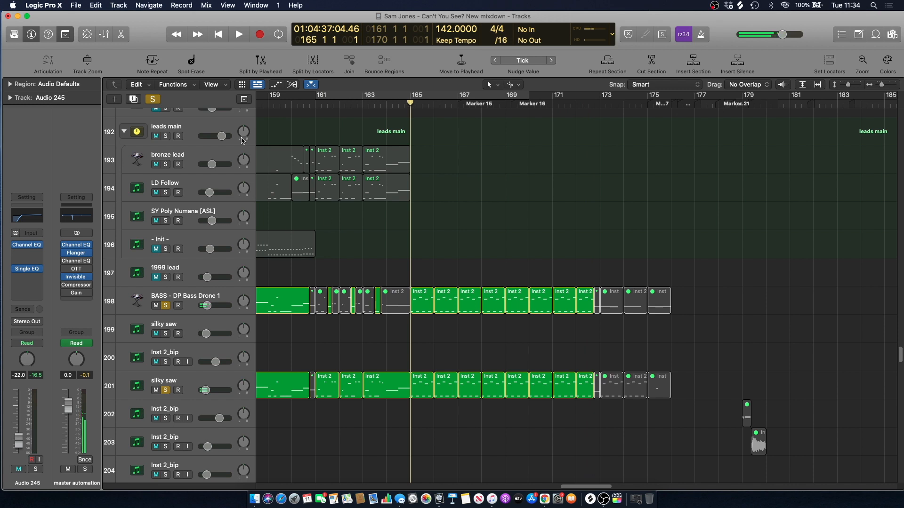
left_click(159, 100)
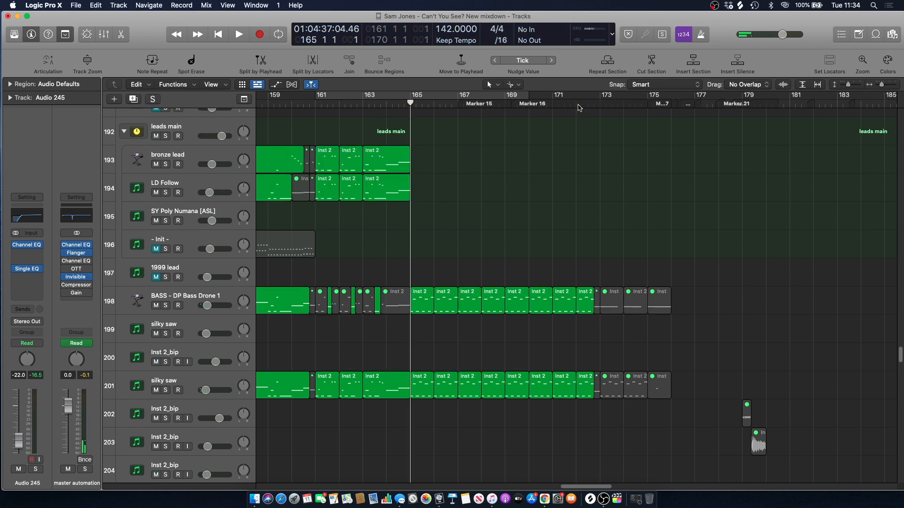
Play the full mix from around bar 171 while checking the 80s FM Bass Attack tracks, and stop playback
key("space")
left_click(556, 96)
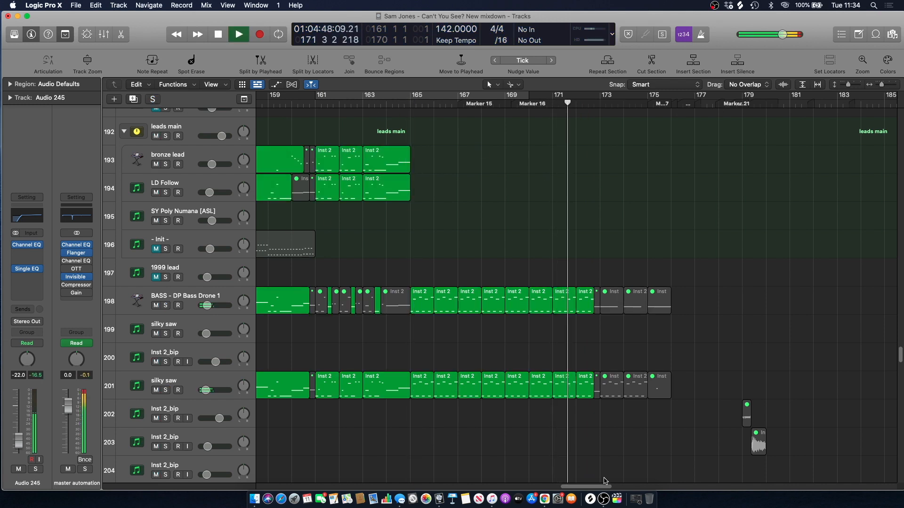
scroll(517, 247, "up", 10)
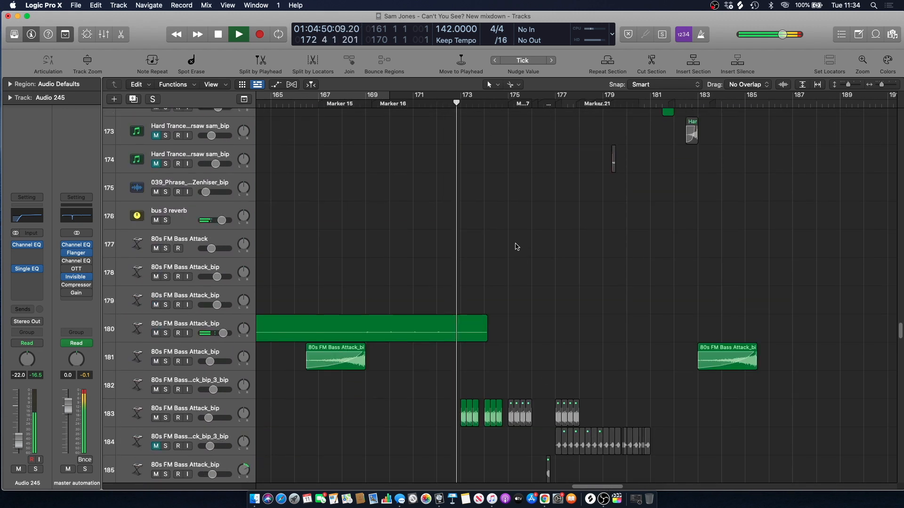
scroll(516, 247, "down", 3)
scroll(506, 199, "up", 2)
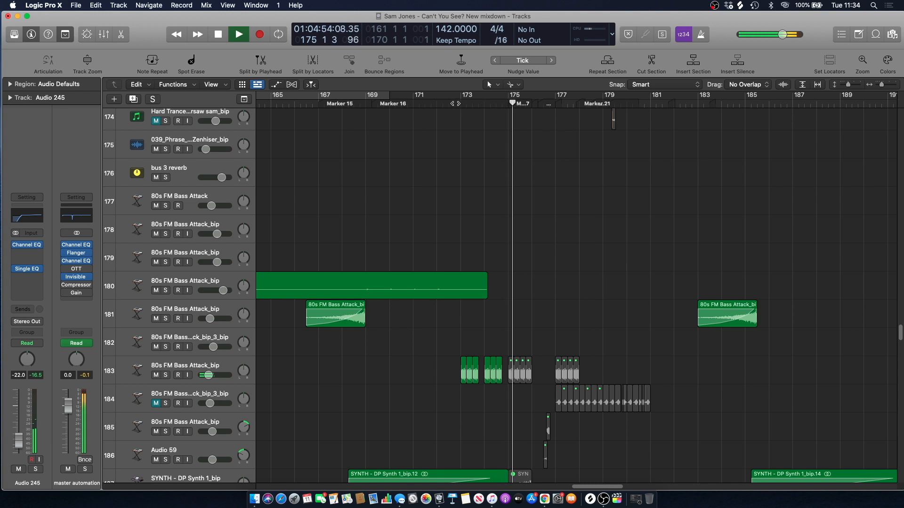
key("space")
Play the section from bar 173 to 174 while examining the Audio 170 and track 23 Trance Kick regions
left_click_drag(900, 335, 893, 143)
scroll(566, 288, "up", 4)
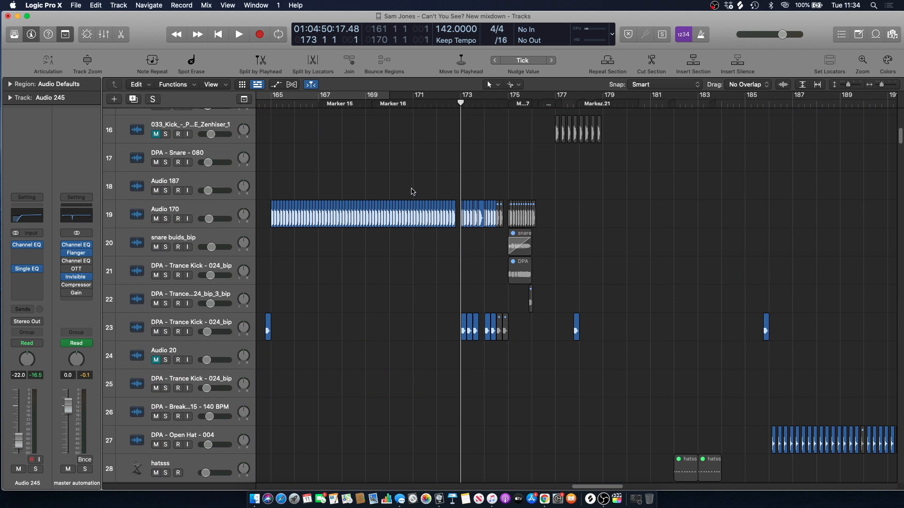
key("space")
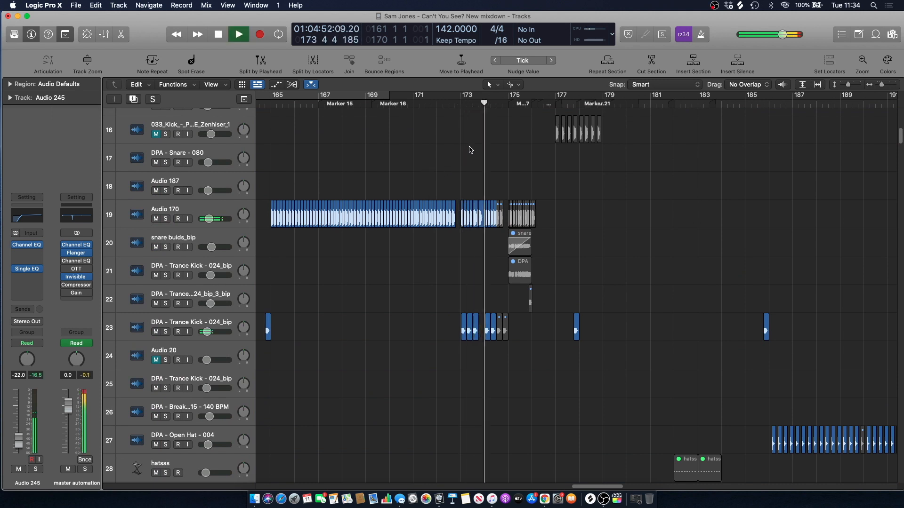
key("space")
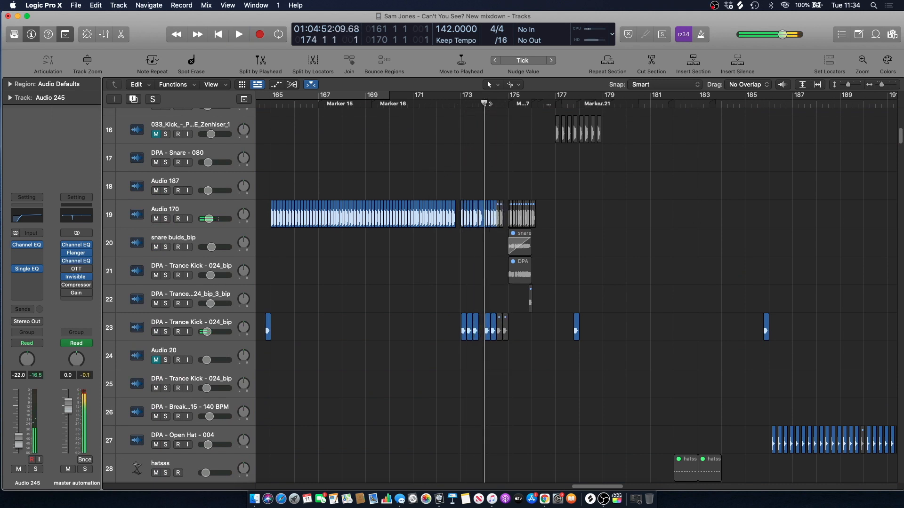
Solo Very Naughty Bass Fill_1 and Very Naughty Bass Fill_1_bip, and play them from bar 174
left_click(883, 86)
left_click_drag(901, 135, 894, 449)
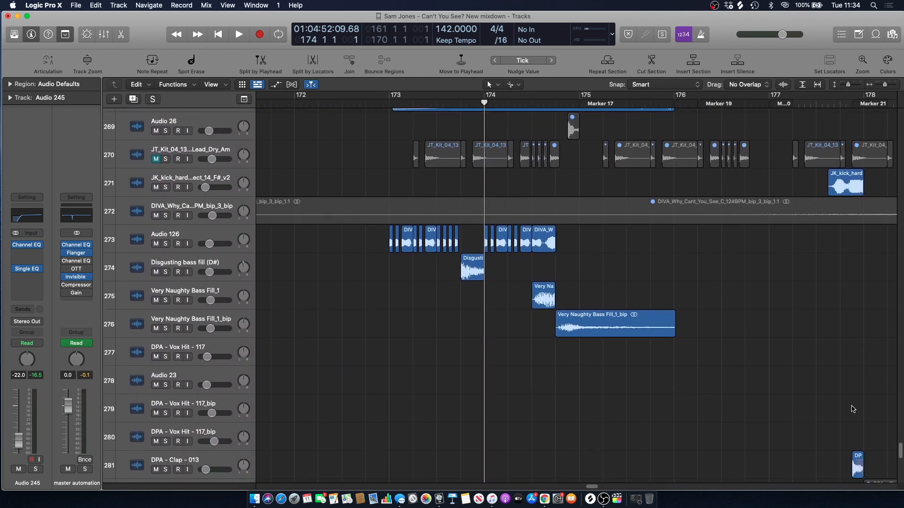
left_click(165, 300)
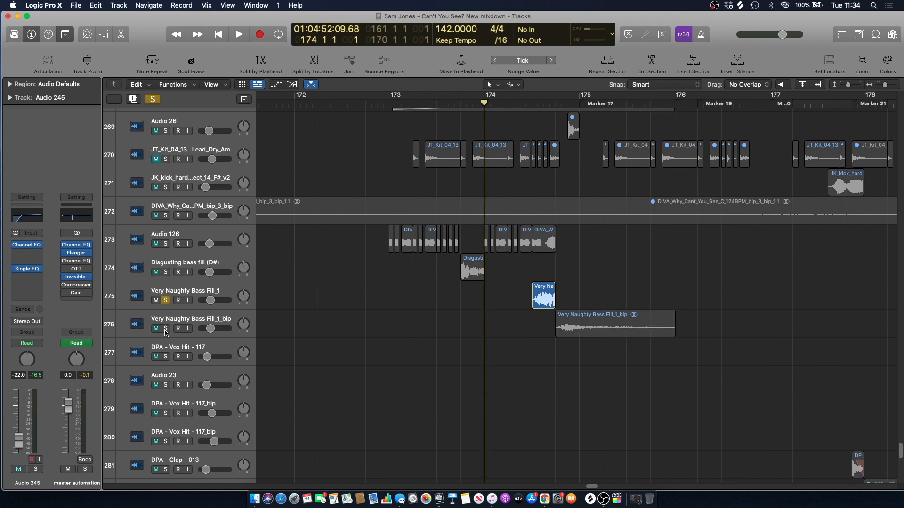
left_click(165, 328)
key("space")
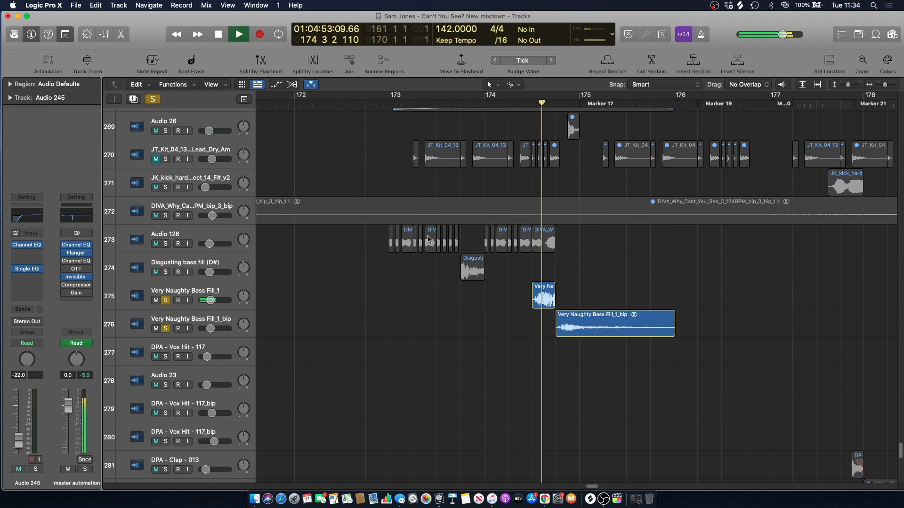
Clear the solos on the bass fills and play the full mix from bar 174 while checking the Audio 245 regions
key("space")
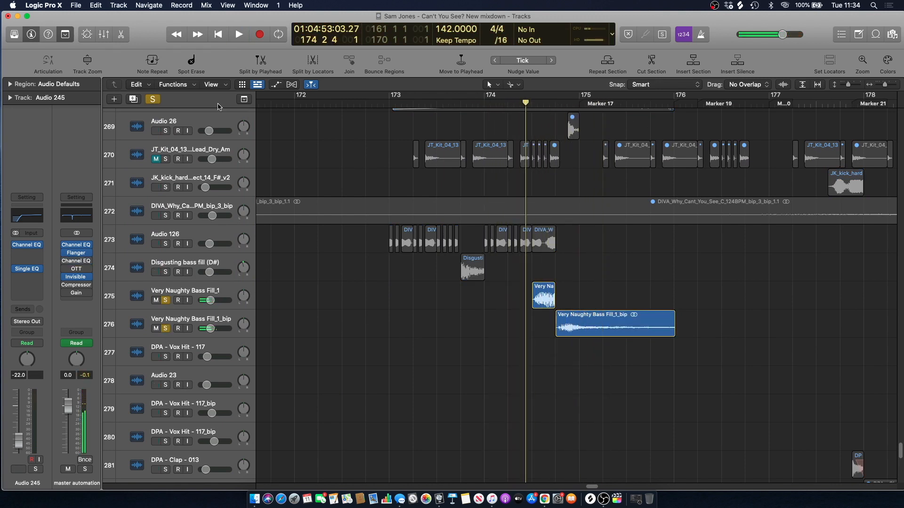
left_click(153, 100)
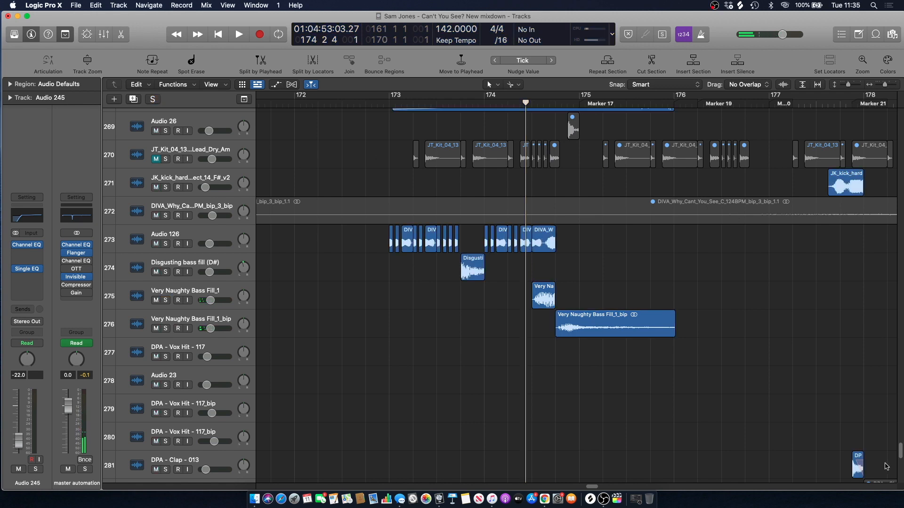
left_click_drag(900, 451, 884, 149)
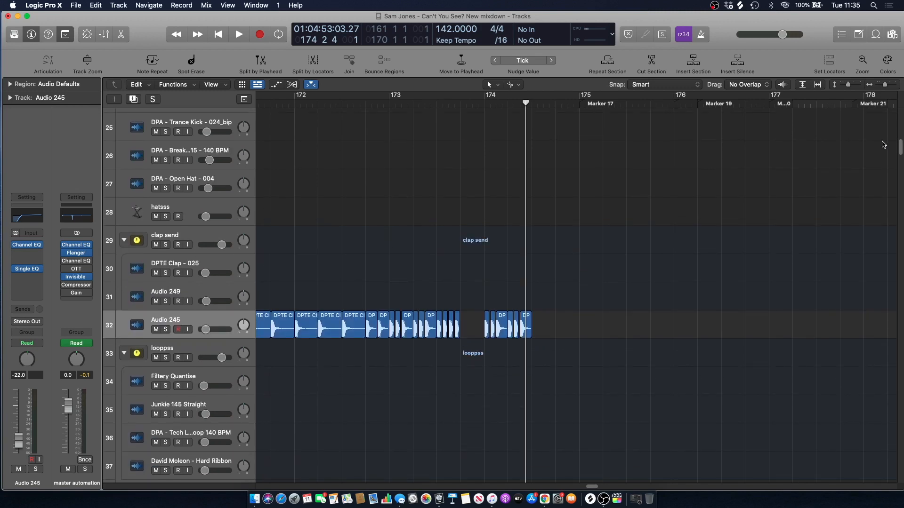
key("space")
left_click_drag(899, 150, 894, 453)
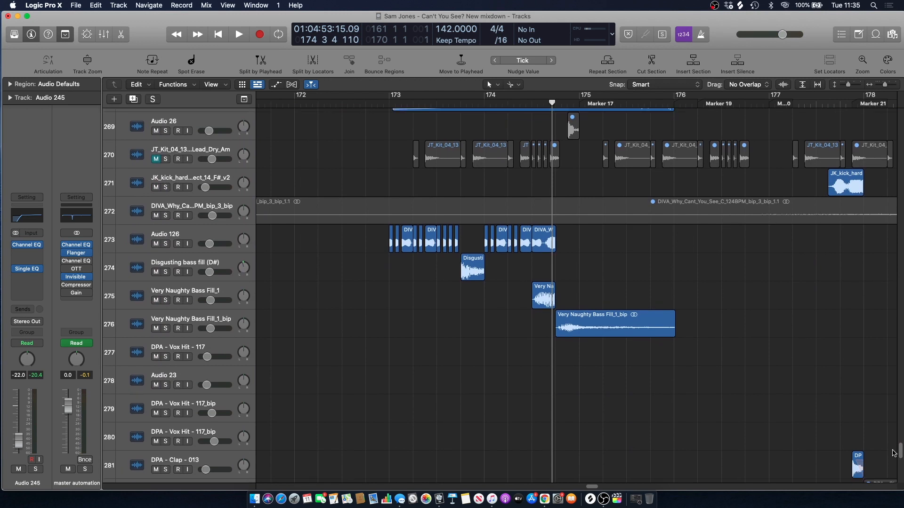
Solo Audio 126 on track 273, play it from the fourth beat of bar 173, and clear the solo
left_click(468, 97)
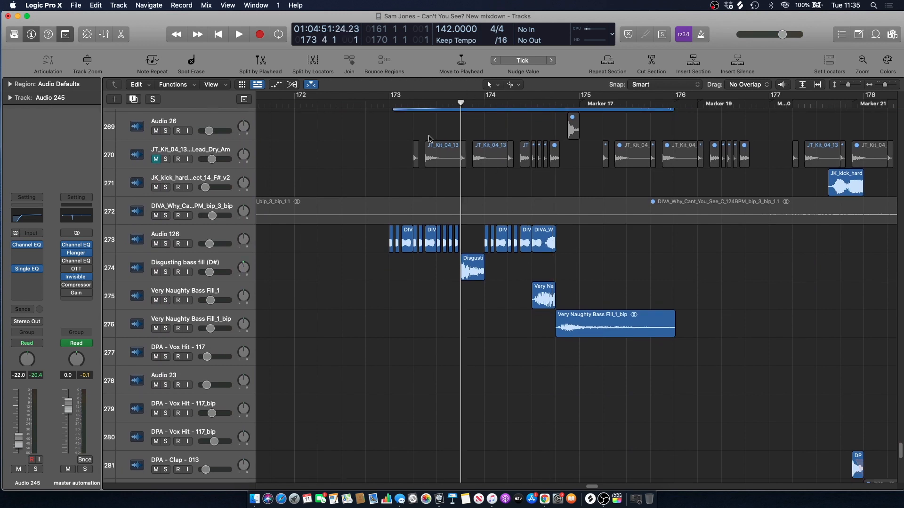
left_click(165, 244)
key("space")
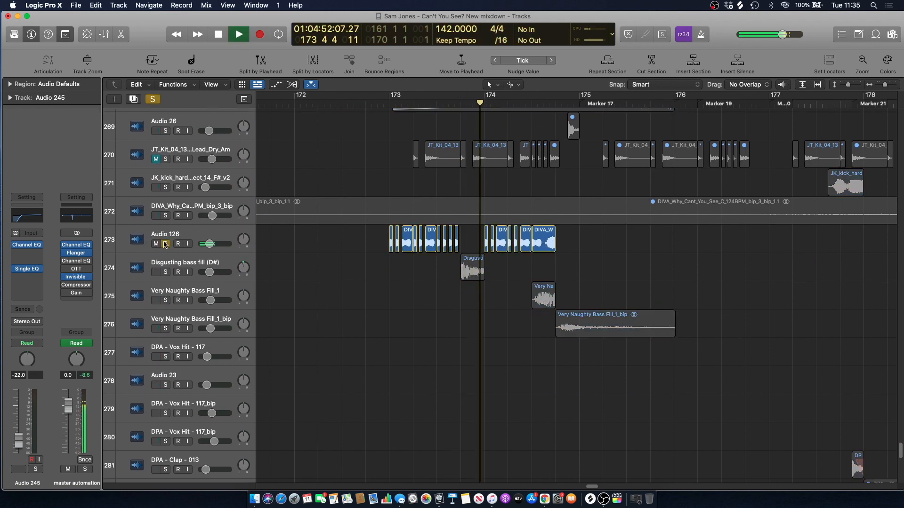
key("space")
left_click(152, 100)
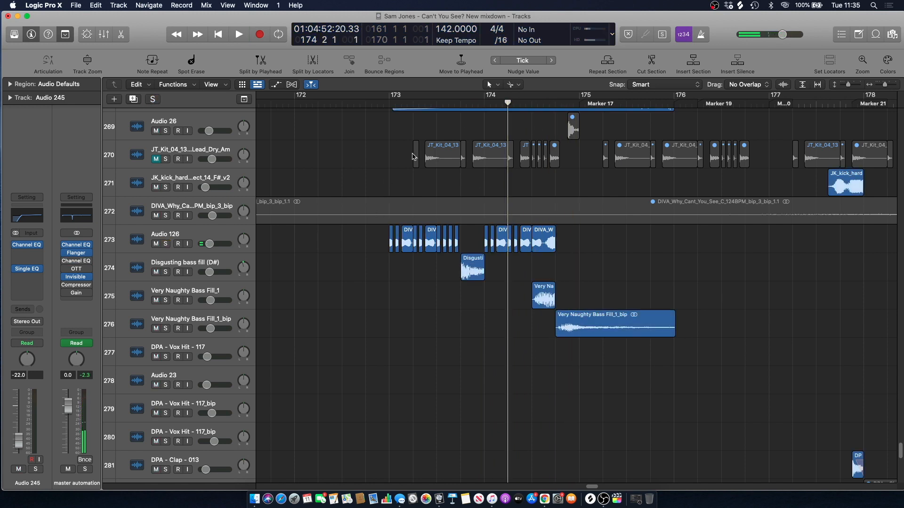
Play the full mix from around bar 174 into bar 175 and stop playback
key("space")
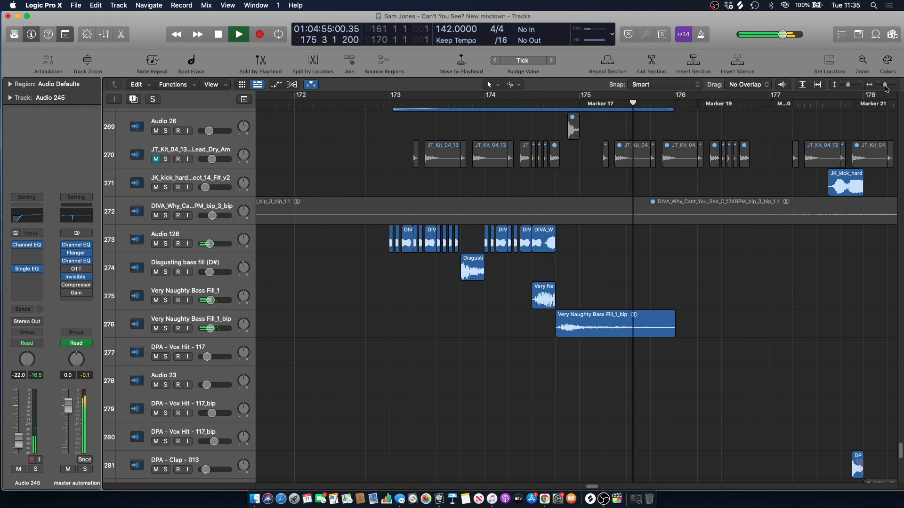
key("super+Left")
scroll(574, 282, "up", 2)
key("space")
Solo the DIVA_Why_Cant_You_See riser on track 268 and play it from bar 174 to bar 176
left_click(594, 102)
key("space")
key("s")
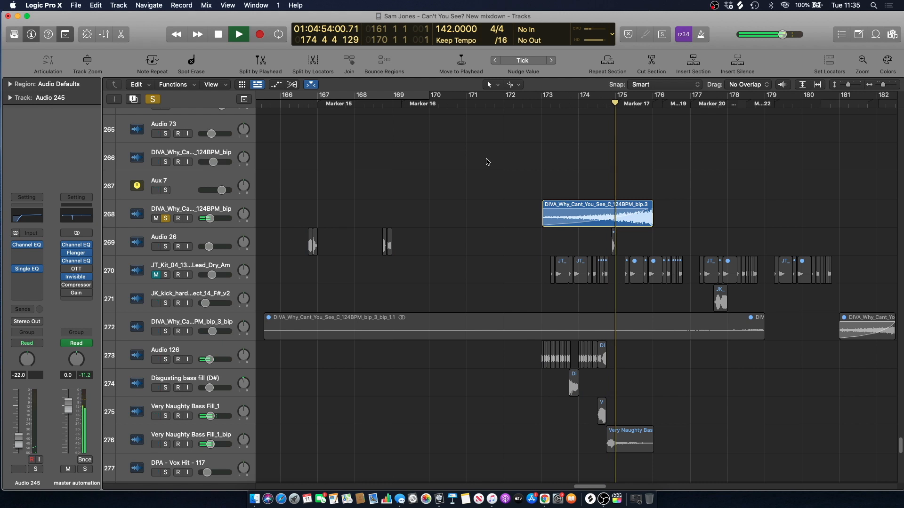
left_click_drag(588, 487, 598, 487)
key("space")
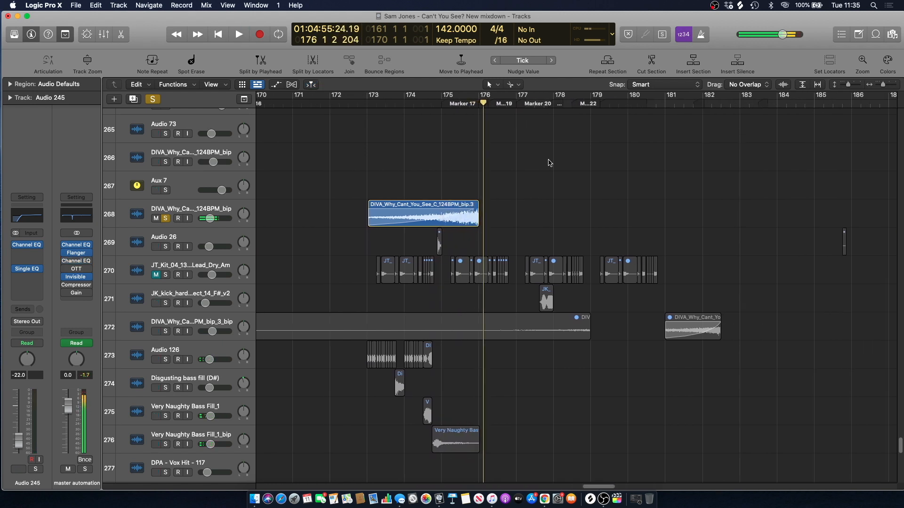
Clear the riser's solo and play the full mix from the middle of bar 174 into bar 176
left_click(422, 103)
left_click(153, 99)
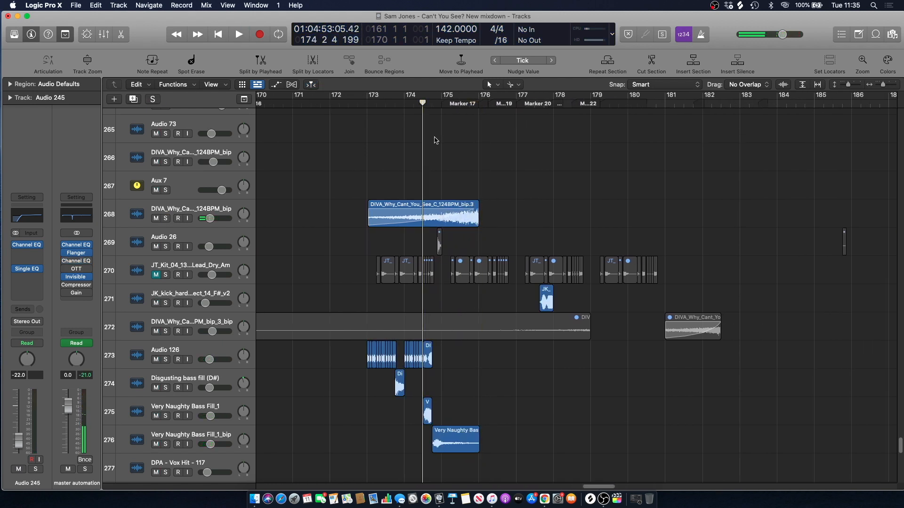
key("space")
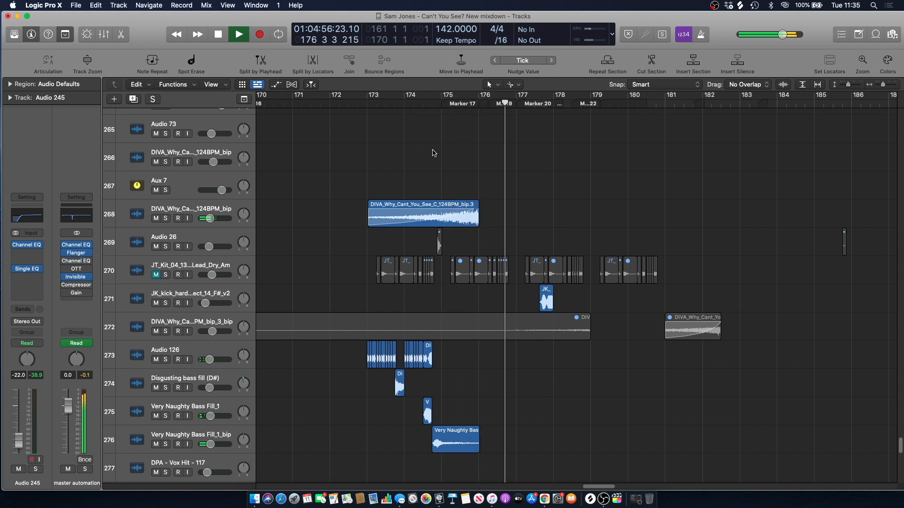
key("space")
Play the full mix from bar 176 while examining the diva vocal main and VFX2 Impacts 73 regions on tracks 253 to 256
scroll(501, 130, "up", 10)
scroll(513, 139, "up", 3)
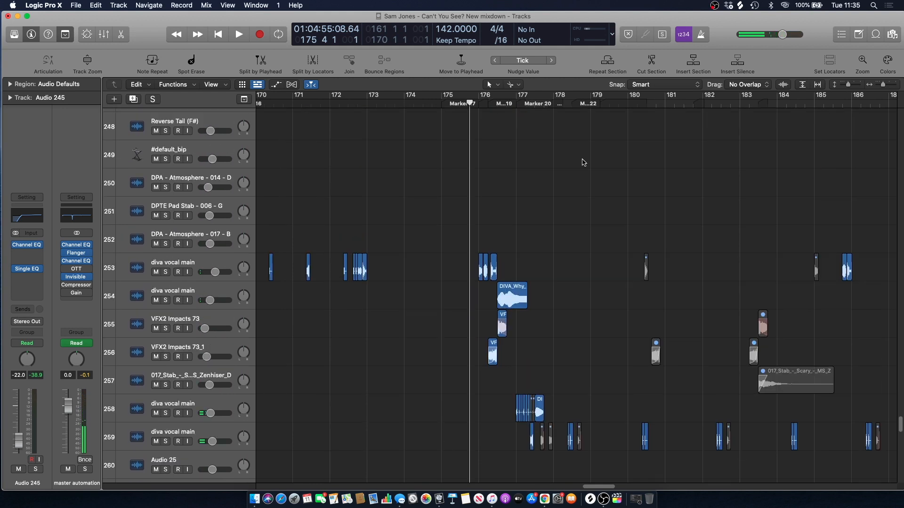
left_click(885, 85)
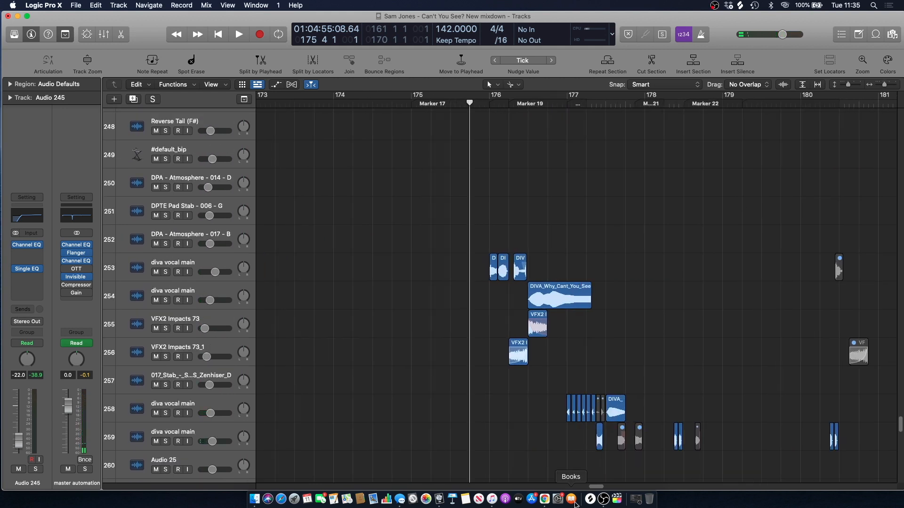
left_click_drag(596, 488, 597, 488)
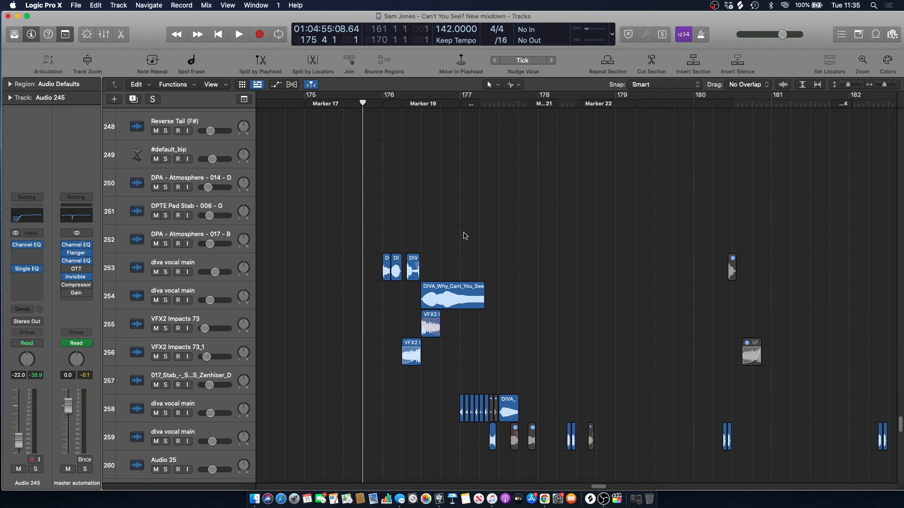
left_click(382, 99)
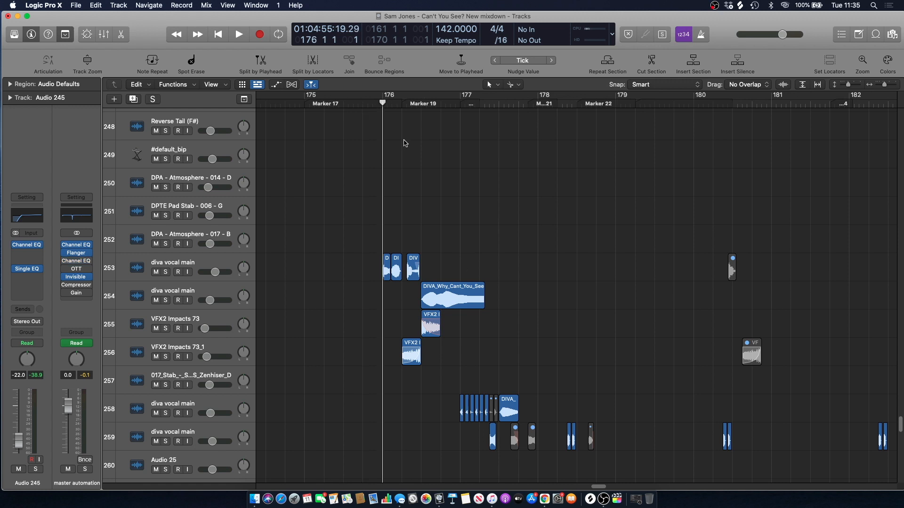
key("space")
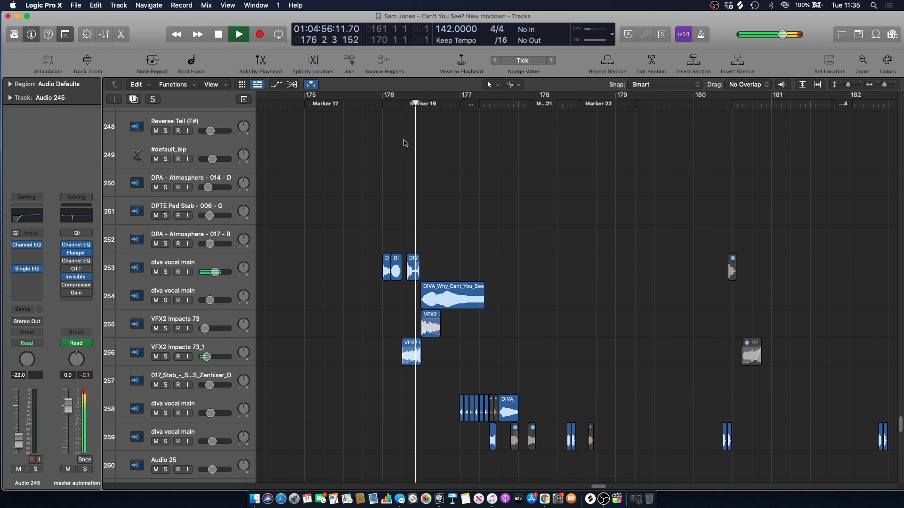
key("space")
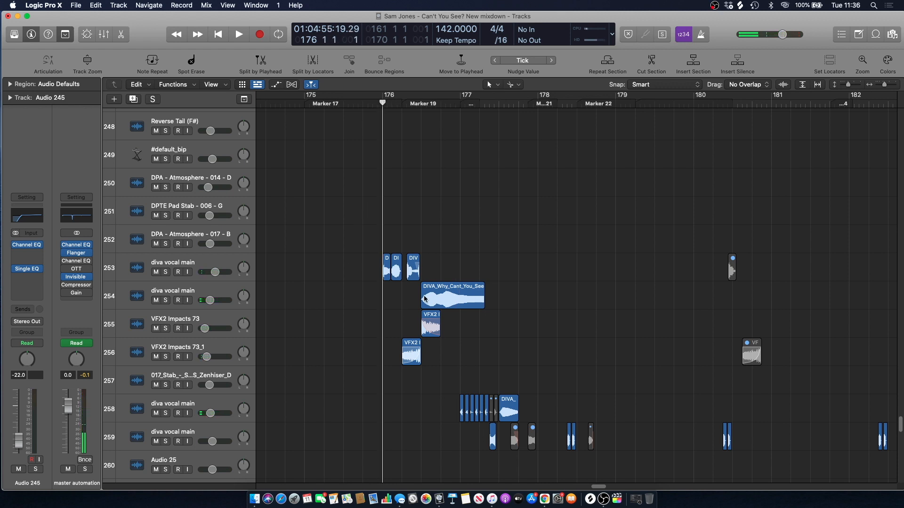
Solo diva vocal main on track 254, play it from bar 176 into bar 177, and clear the solo
left_click(182, 294)
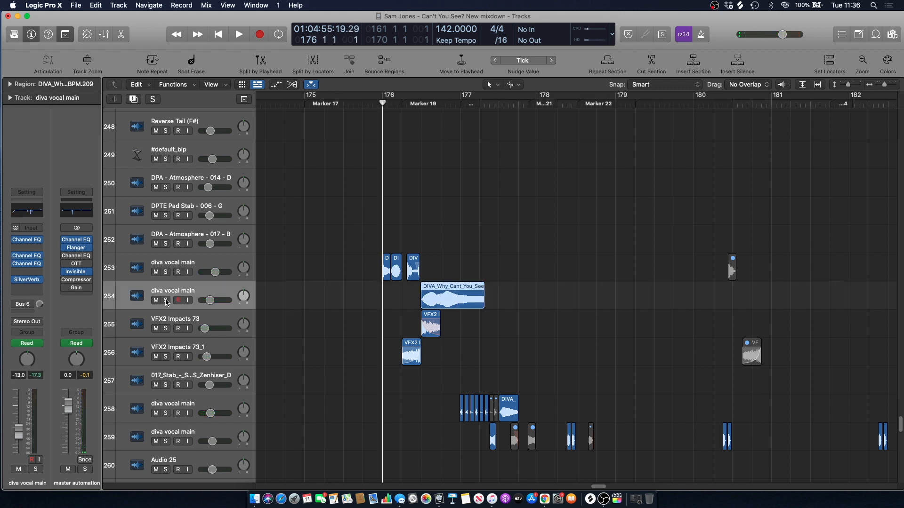
left_click(166, 301)
key("space")
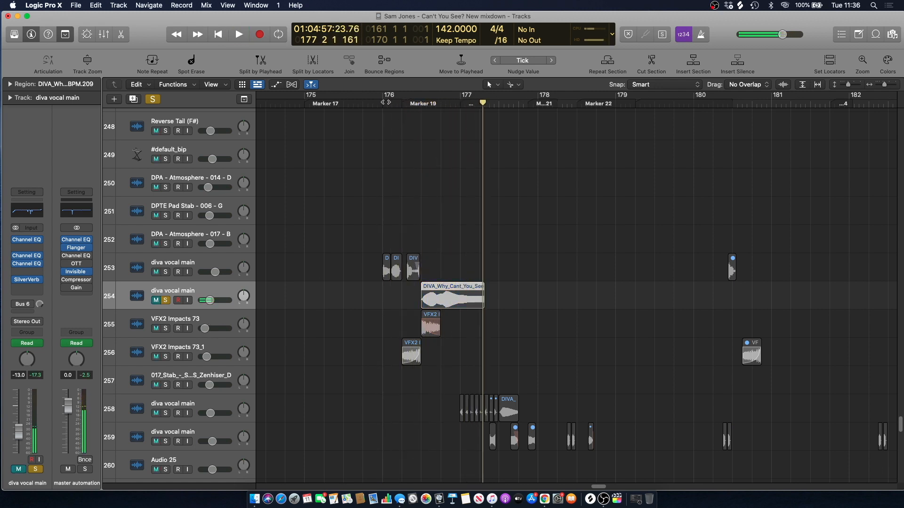
key("space")
key("s")
left_click(464, 196)
Solo the chopped diva vocal main on track 258 and play it from bar 176 into bar 177
scroll(240, 356, "down", 3)
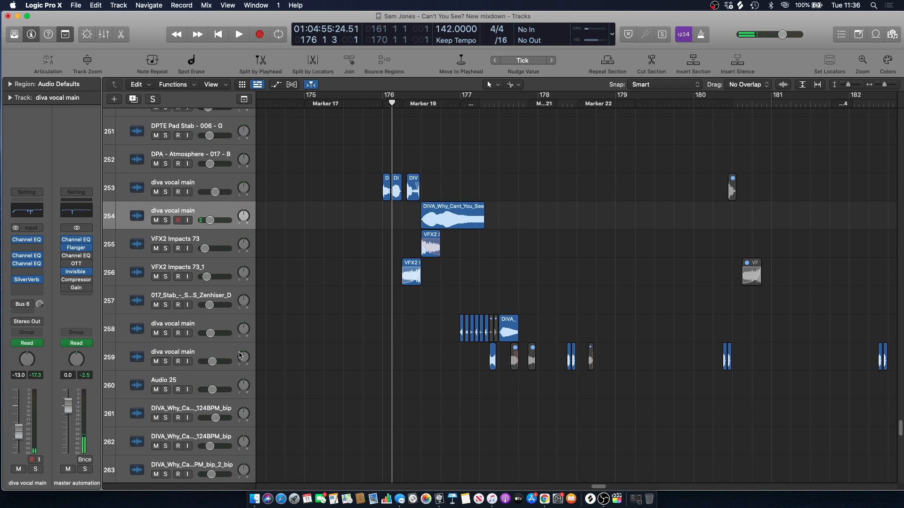
left_click(174, 319)
left_click(166, 333)
key("space")
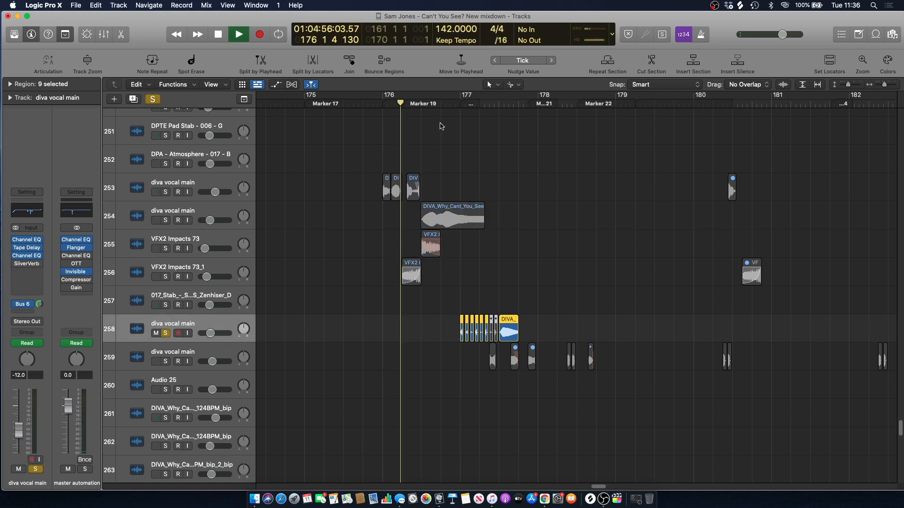
key("space")
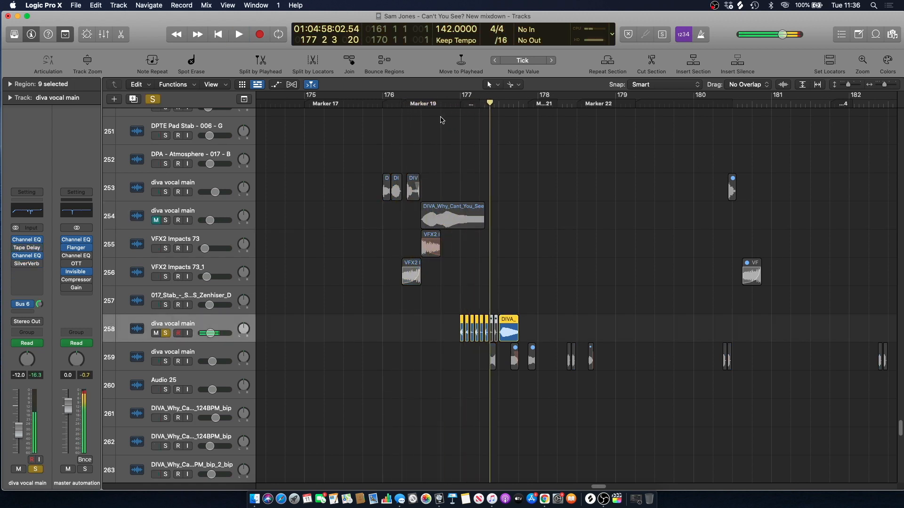
Add diva vocal main on track 259 to the solo and play both vocal tracks through bar 177
left_click(441, 118)
left_click(166, 361)
key("space")
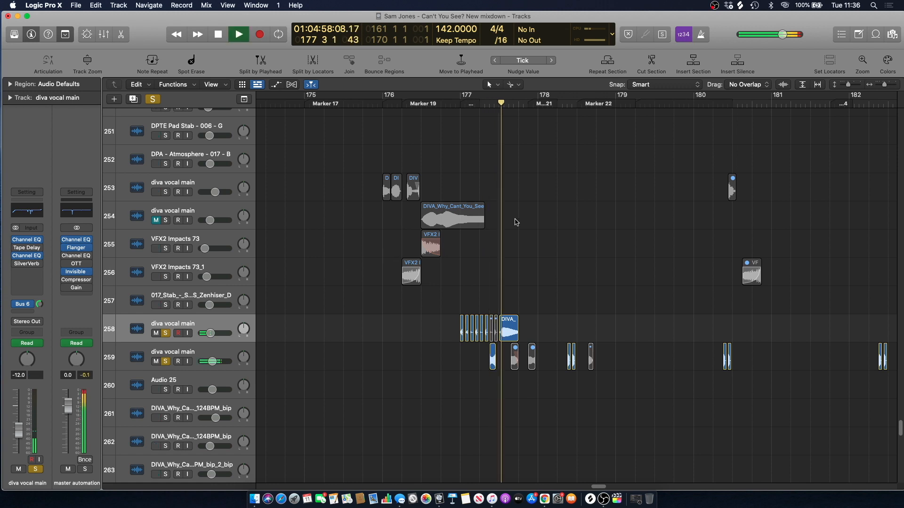
key("space")
left_click(470, 103)
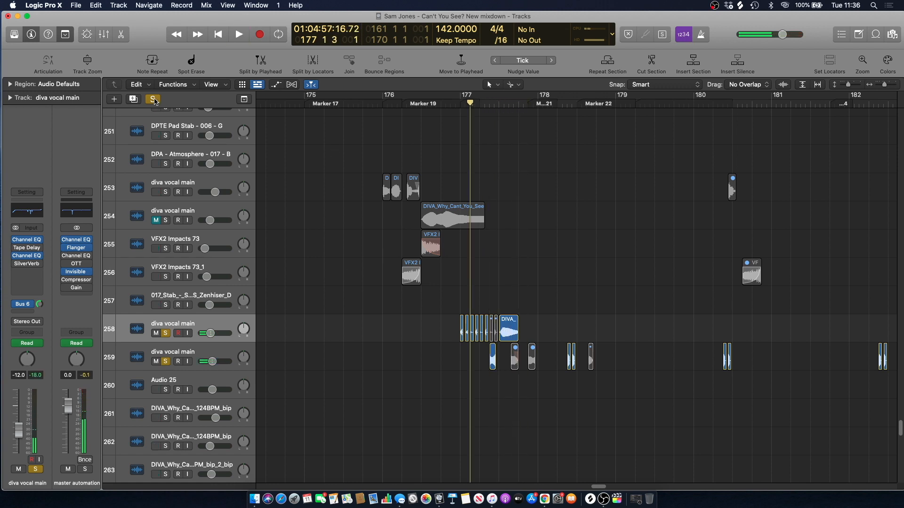
Clear the vocal solos, play the full mix from bar 176, and stop playback
left_click(155, 100)
key("space")
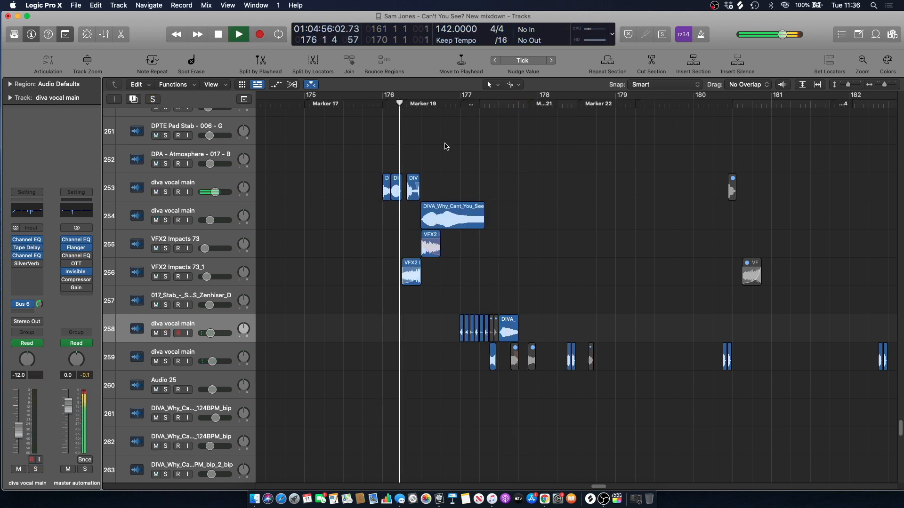
key("space")
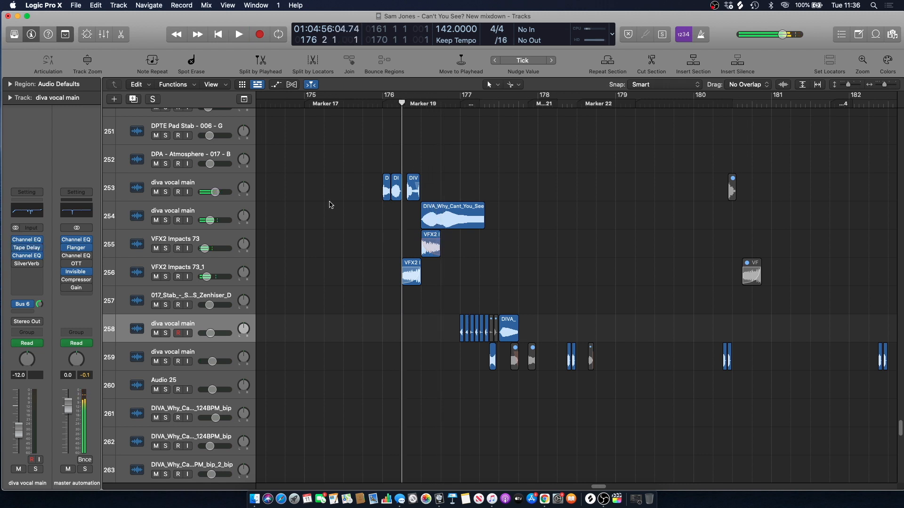
Solo VFX2 Impacts 73 and VFX2 Impacts 73_1, play them from the second beat of bar 176, and clear the solos
left_click(166, 249)
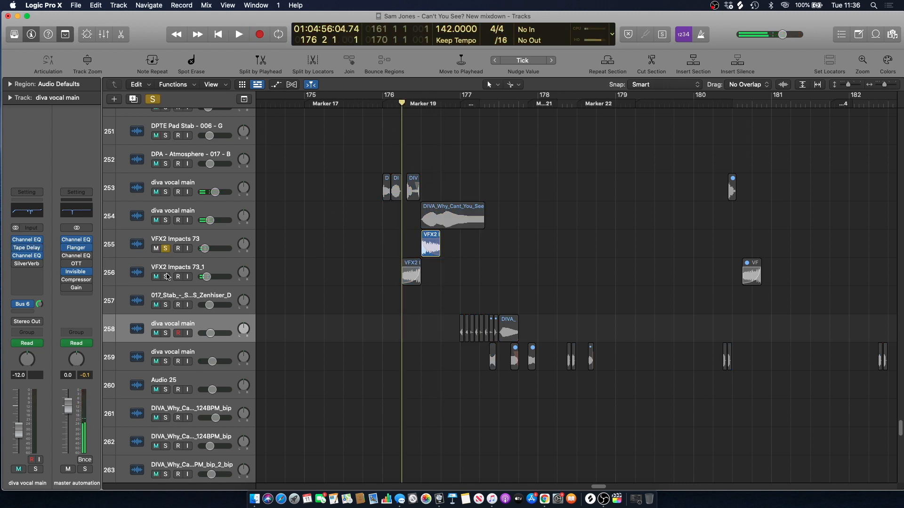
key("space")
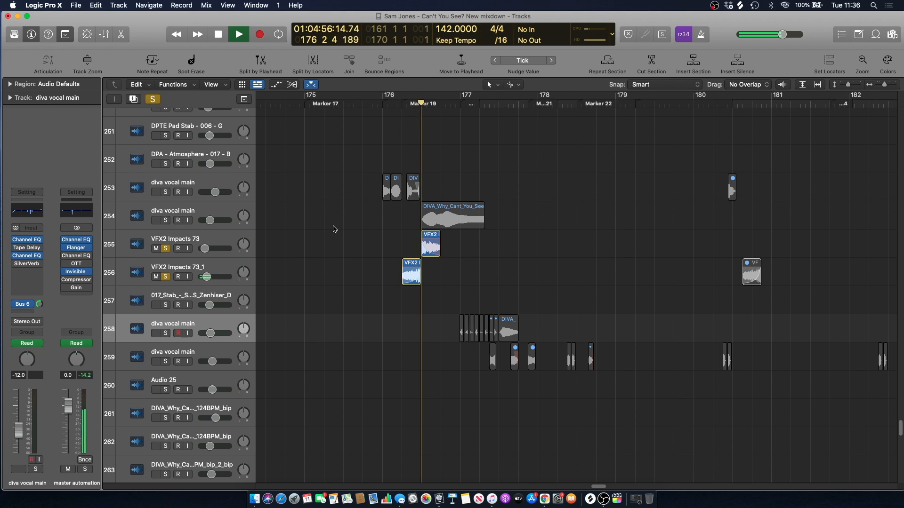
key("space")
left_click(153, 99)
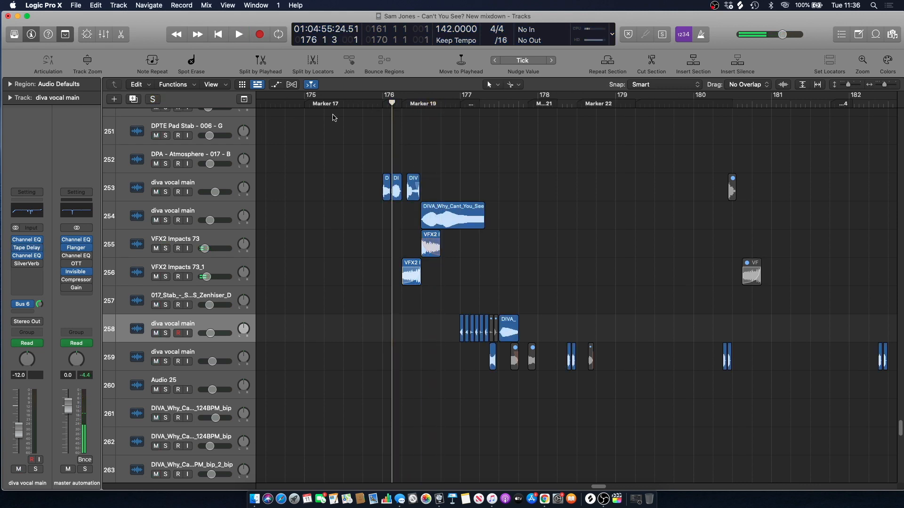
Replay the full mix from the start of bar 176 and from its second beat into bar 177
key("space")
left_click(391, 103)
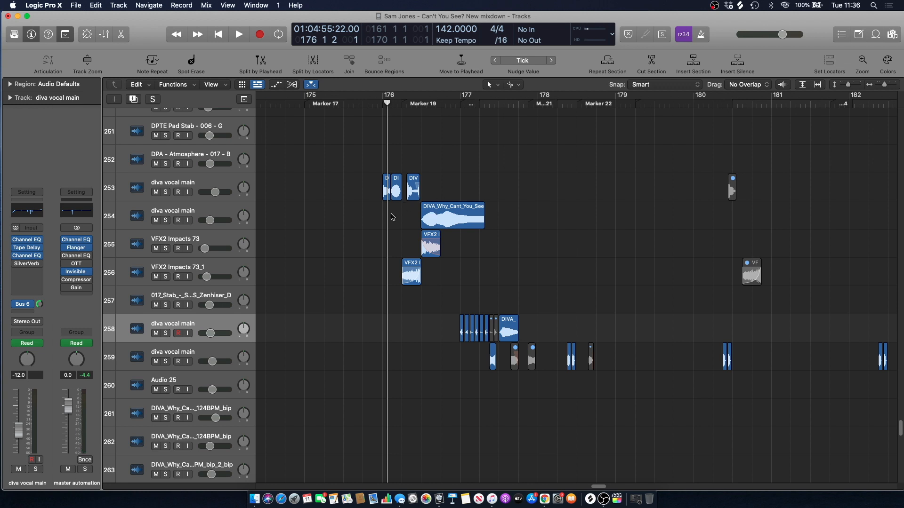
left_click_drag(387, 103, 398, 103)
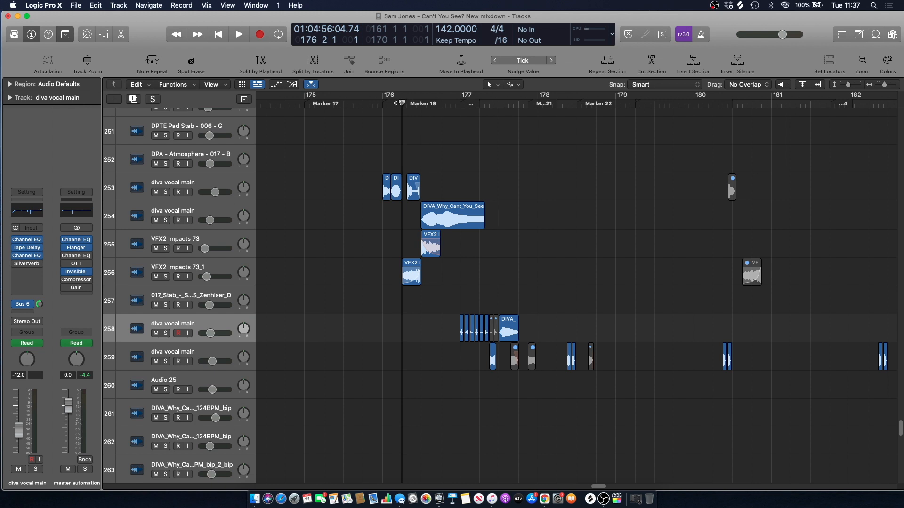
key("space")
key("ctrl+m")
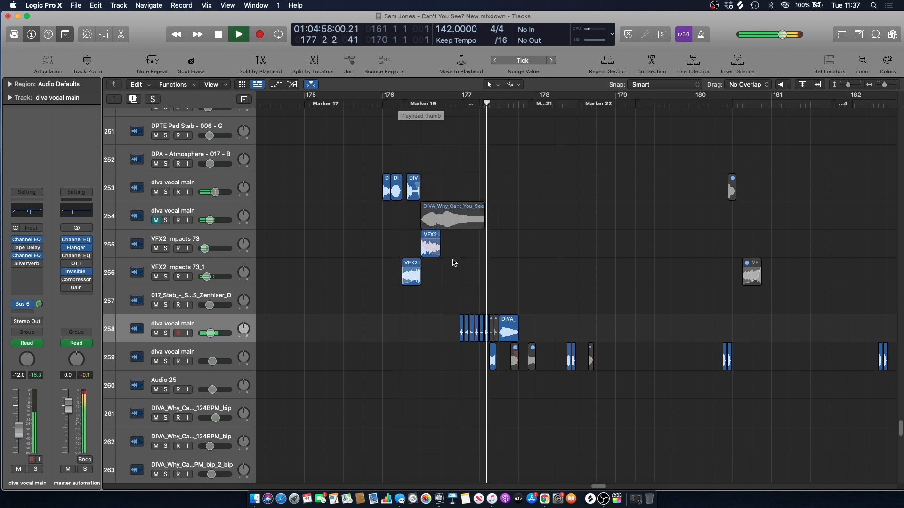
key("space")
Solo the JK_kick_hard track 271, play its hit in bar 177, and clear the solo
left_click_drag(899, 430, 900, 447)
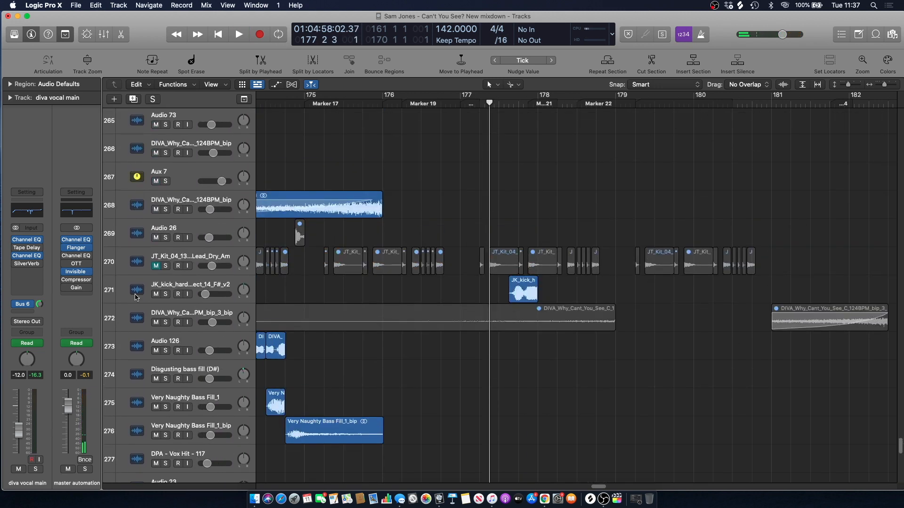
left_click(165, 295)
key("space")
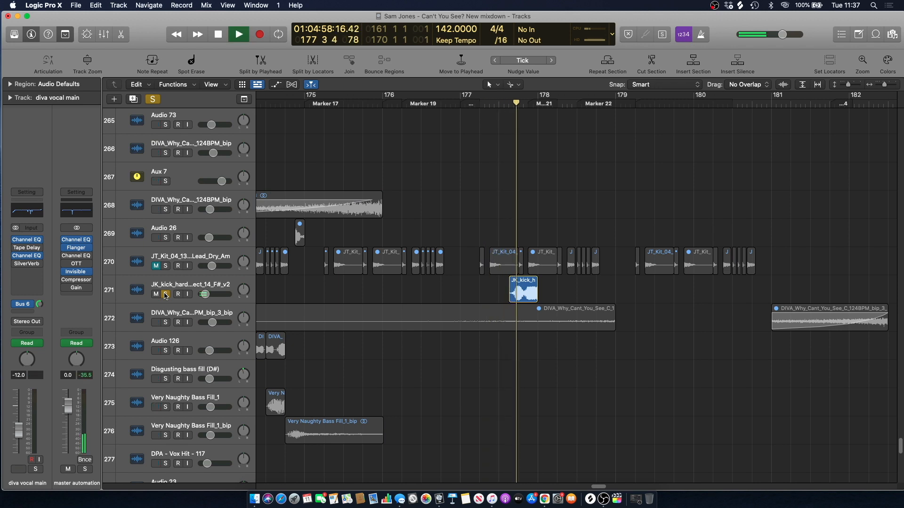
key("space")
left_click(165, 295)
Play the full mix from the third beat of bar 177 into bar 181 while examining bass tracks 42 to 54
left_click(499, 96)
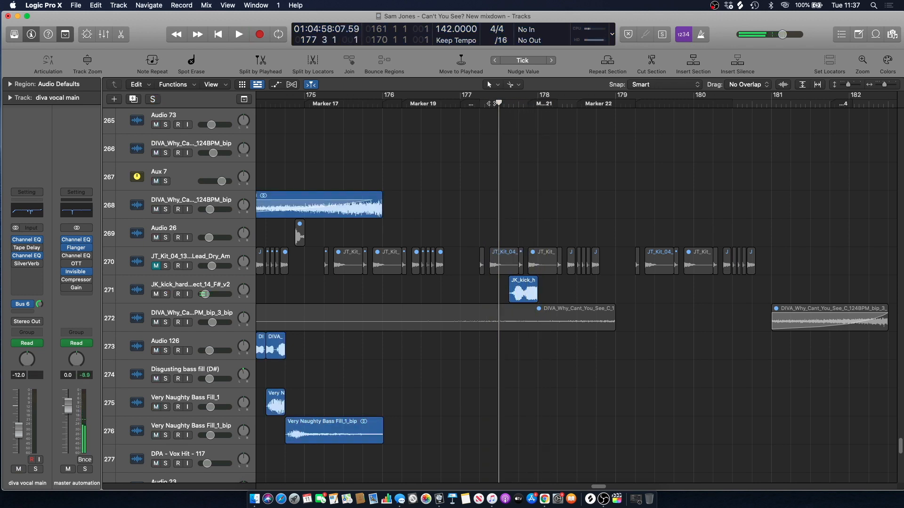
scroll(618, 232, "up", 3)
scroll(618, 233, "up", 2)
key("space")
left_click_drag(899, 440, 893, 221)
scroll(890, 191, "up", 10)
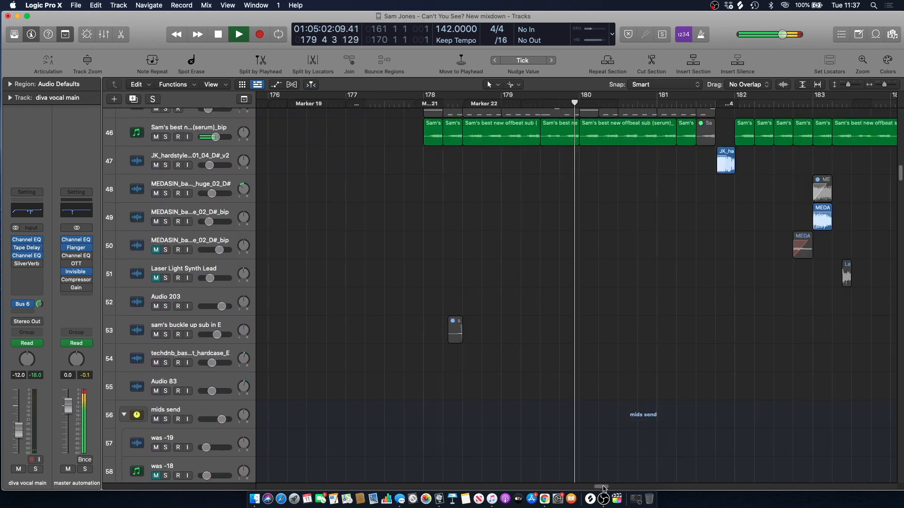
scroll(419, 238, "up", 3)
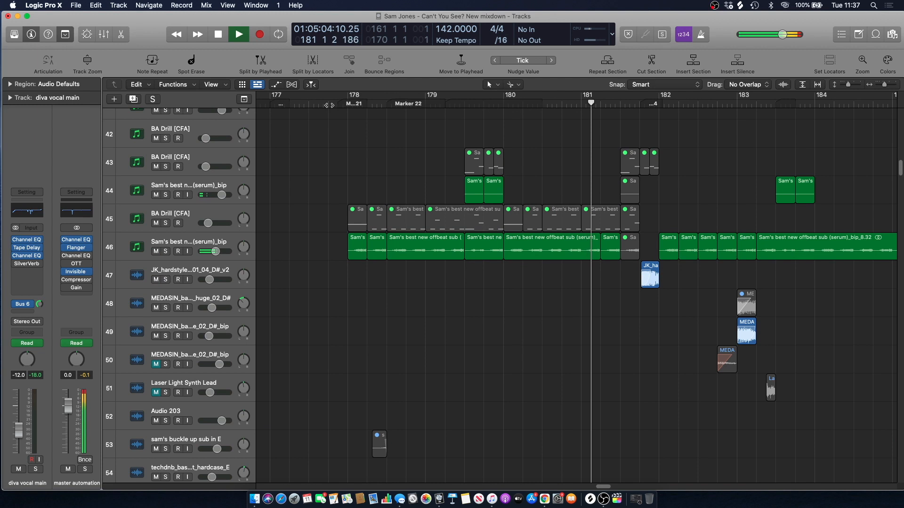
key("space")
Solo the Sam's best new offbeat sub (serum) track 46, play it from beat 4 of bar 177, and clear the solo
left_click(328, 104)
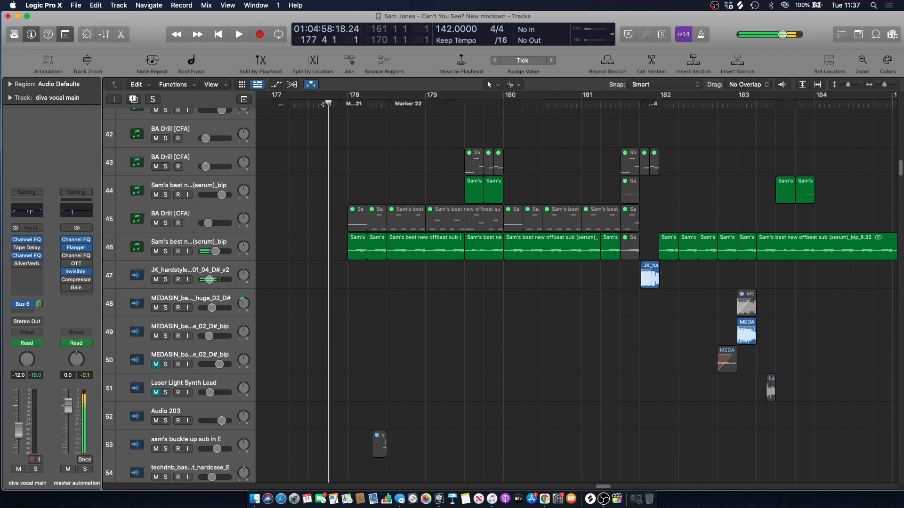
scroll(377, 133, "up", 5)
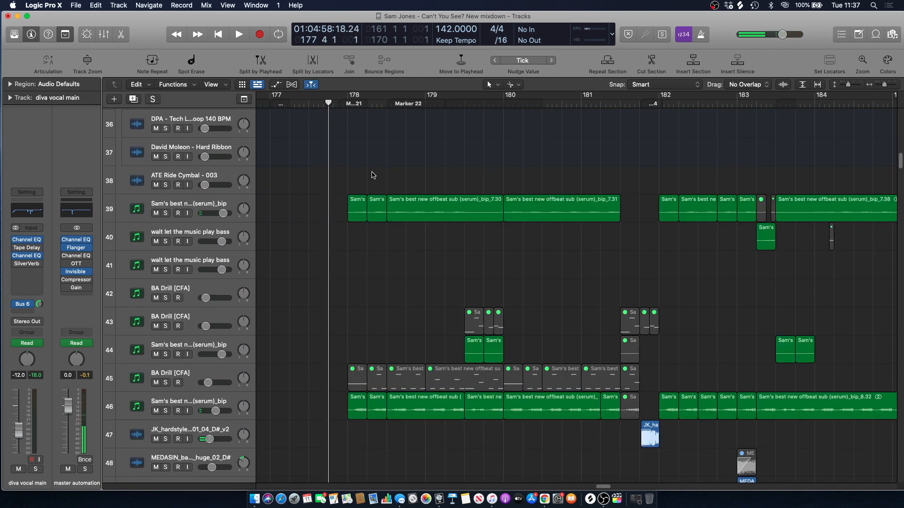
scroll(358, 226, "down", 3)
left_click(165, 329)
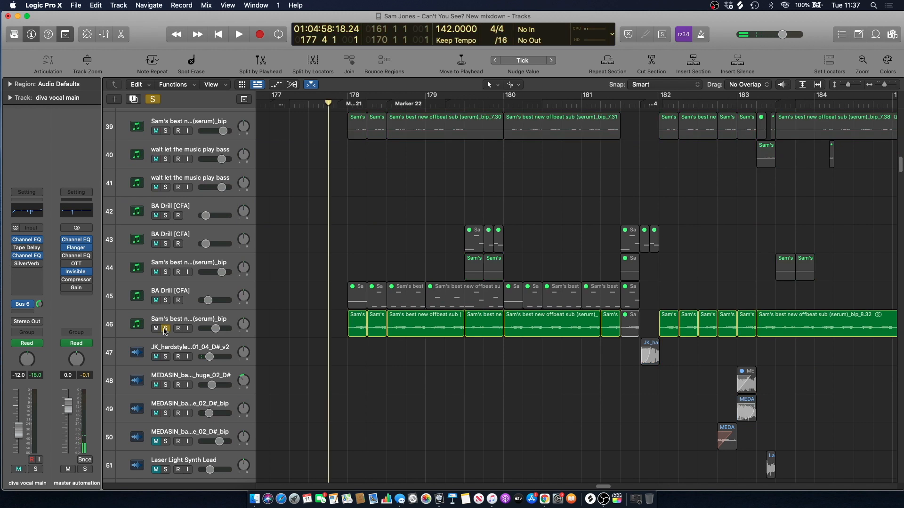
key("space")
left_click(165, 329)
Solo the two offbeat sub (serum) tracks 39 and 46 and play them from the start of bar 178 into bar 181
scroll(343, 181, "up", 4)
left_click(343, 182)
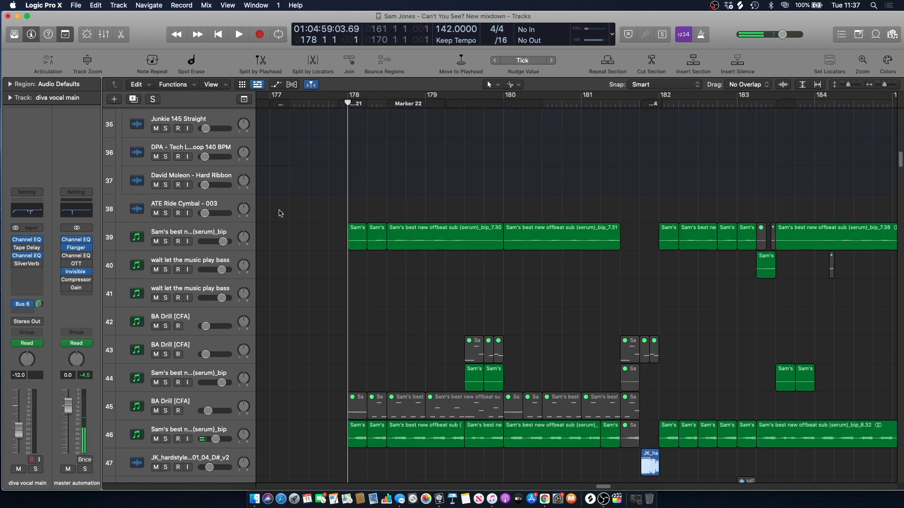
left_click(165, 241)
scroll(260, 291, "down", 3)
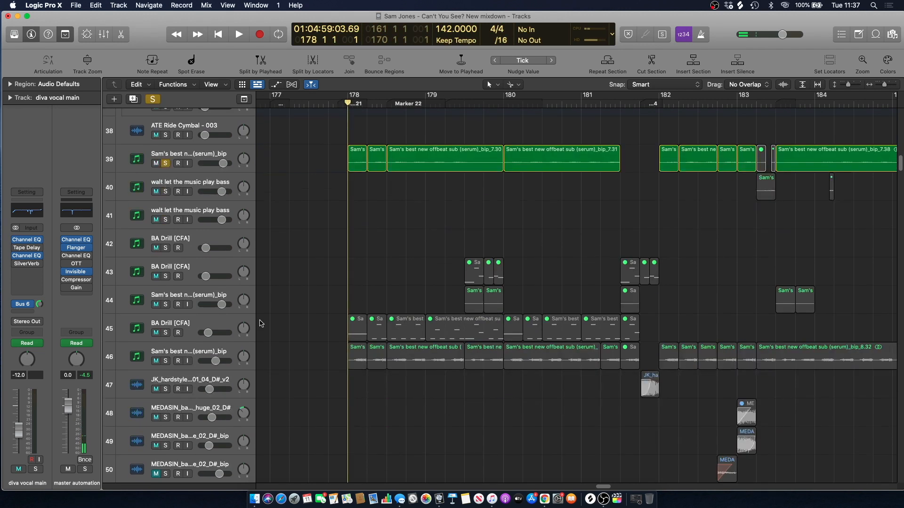
left_click(166, 361)
key("space")
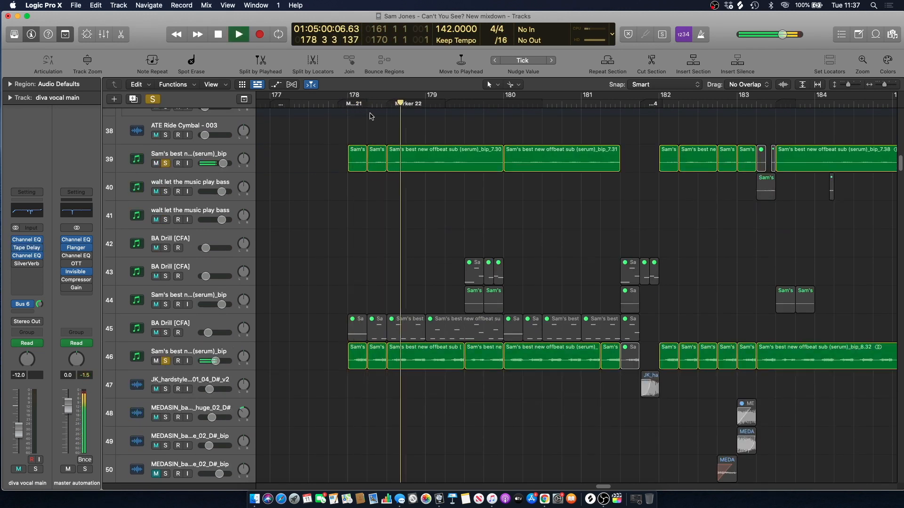
key("super+Left")
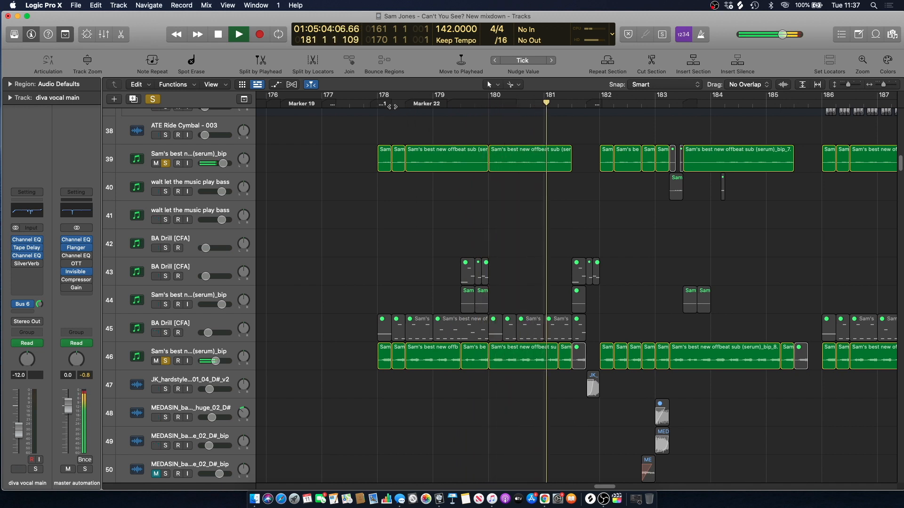
Replay soloed tracks 39 and 46 from the second beat of bar 178, stop, and clear the solos
key("space")
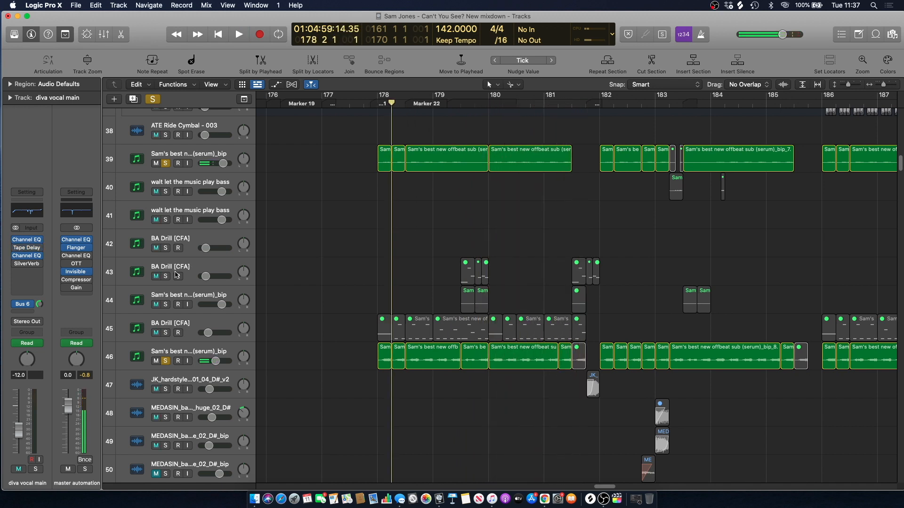
key("space")
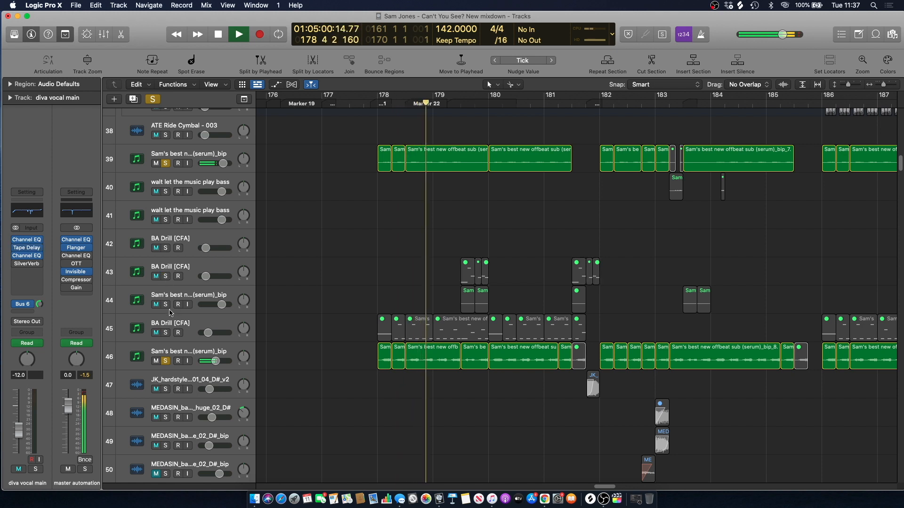
key("space")
left_click(155, 101)
Solo the offbeat sub (serum) track 44, play its regions in the second half of bar 179, and clear the solo
scroll(425, 207, "up", 2)
left_click(165, 354)
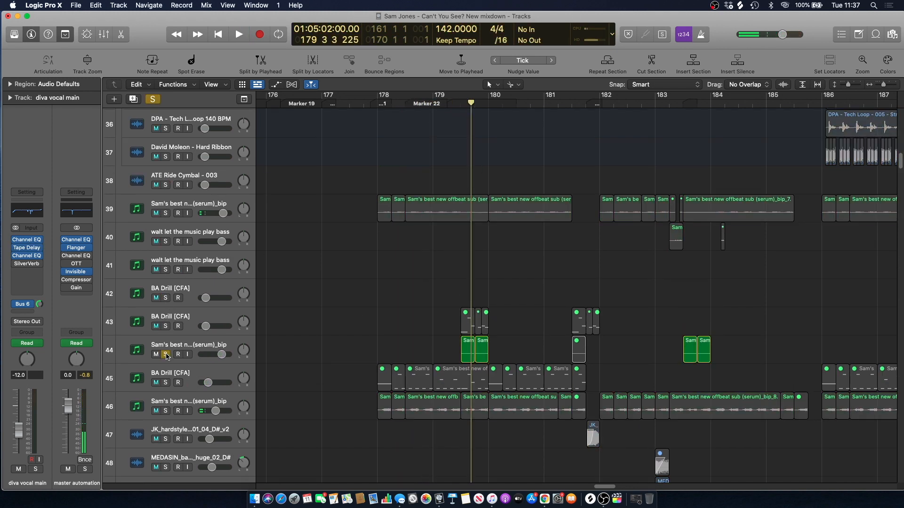
key("space")
key("space")
left_click(165, 355)
Open the Serum instrument on BA Drill [CFA] track 45, examine its patch, and close it
left_click(365, 104)
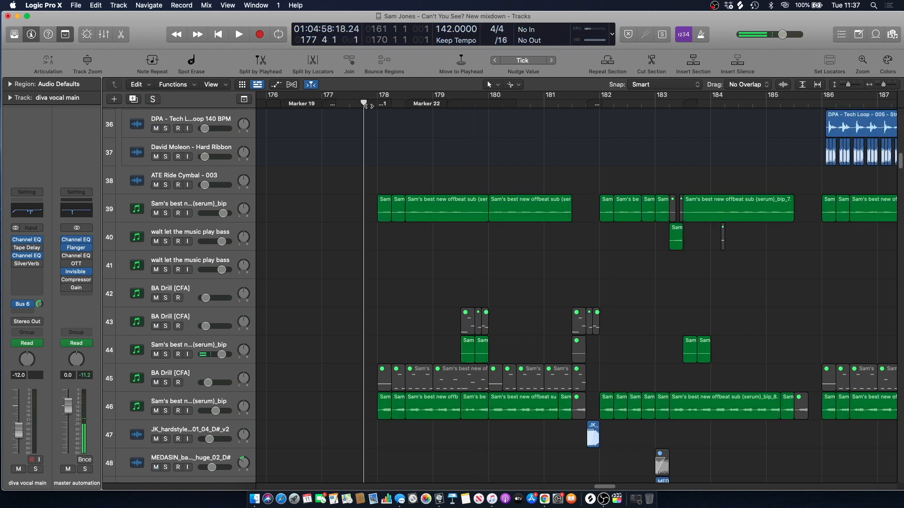
left_click(173, 374)
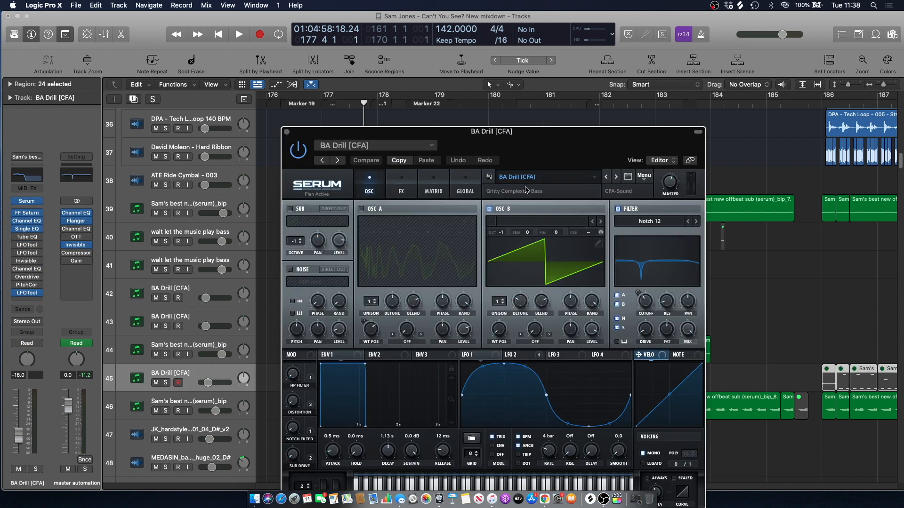
key("space")
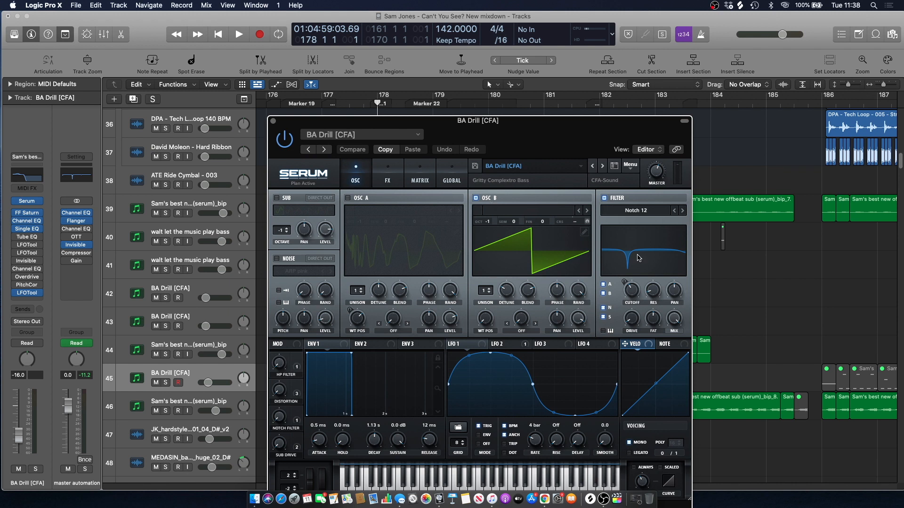
left_click(272, 121)
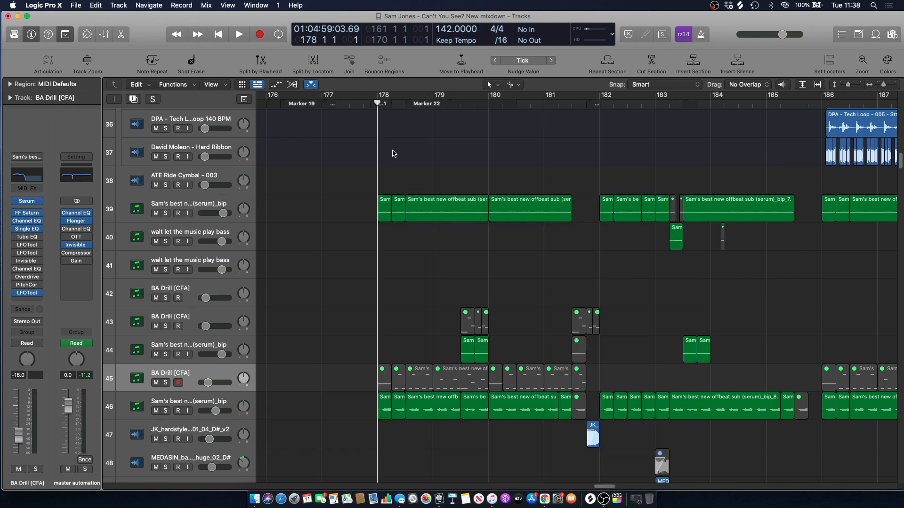
Play the full mix from the start of bar 178, then stop with the playhead at beat 4 of bar 178
key("space")
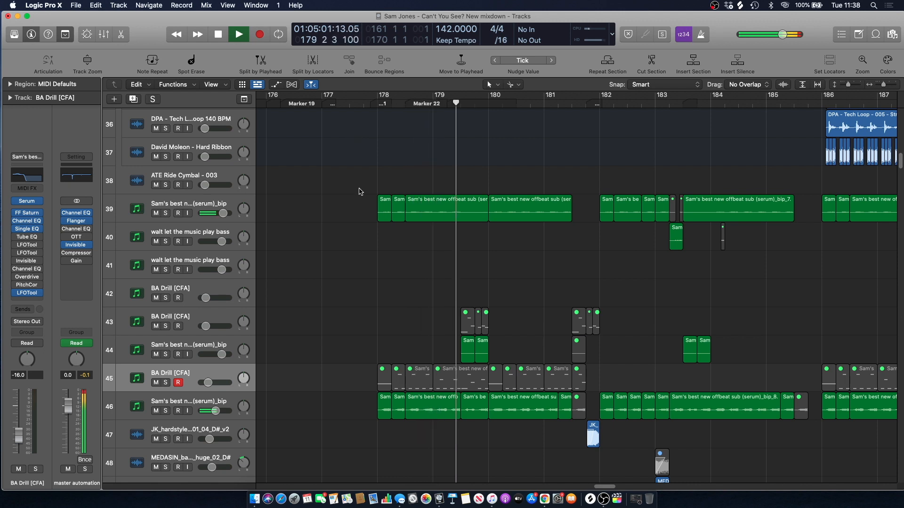
left_click(418, 98)
key("space")
Solo bass tracks 39, 44, 45 and 46, play them together from beat 4 of bar 178, and clear all solos
scroll(378, 188, "down", 4)
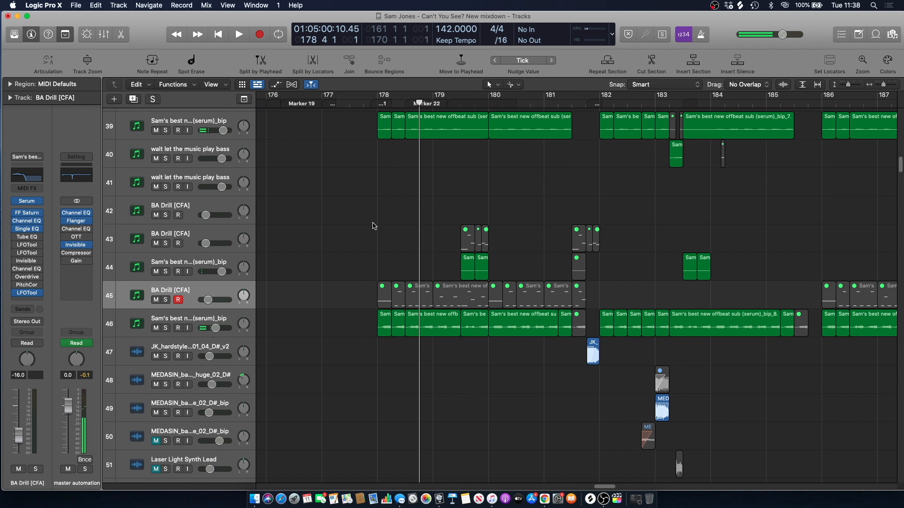
left_click(166, 271)
left_click(166, 300)
left_click(166, 328)
scroll(214, 306, "up", 6)
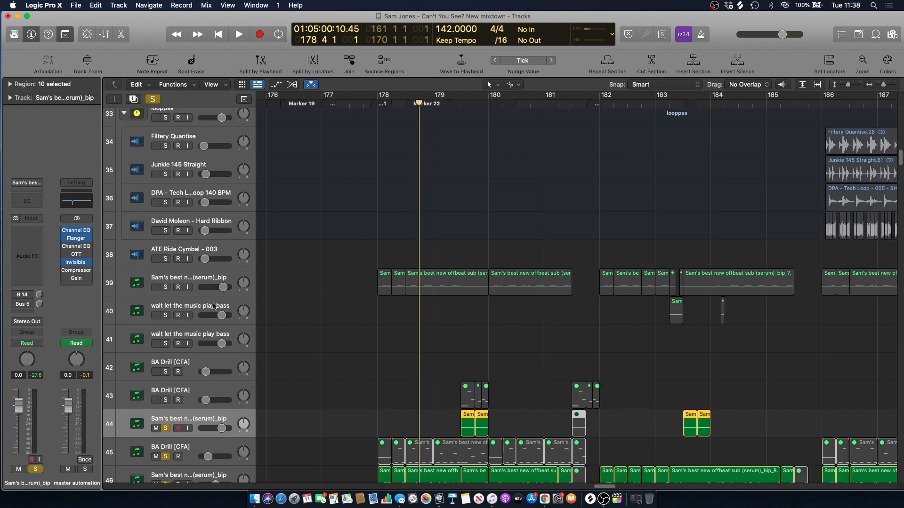
left_click(166, 287)
key("space")
scroll(404, 188, "down", 3)
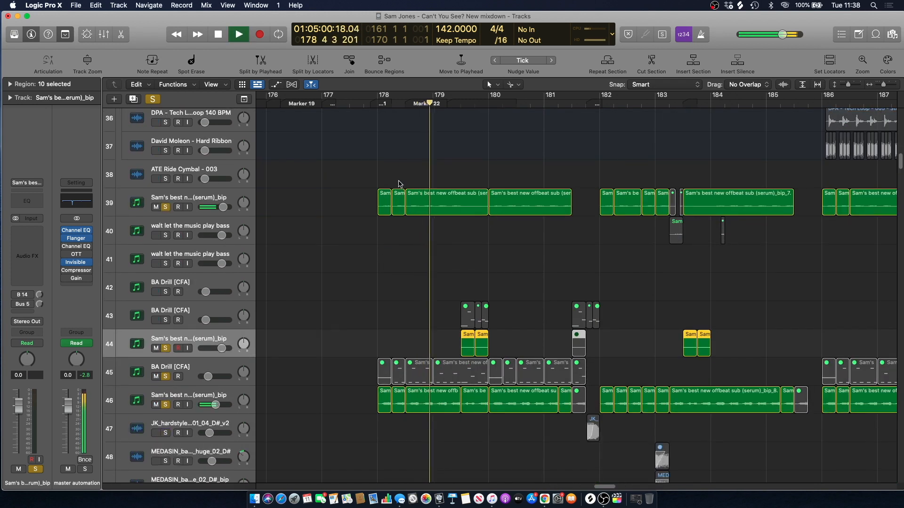
key("space")
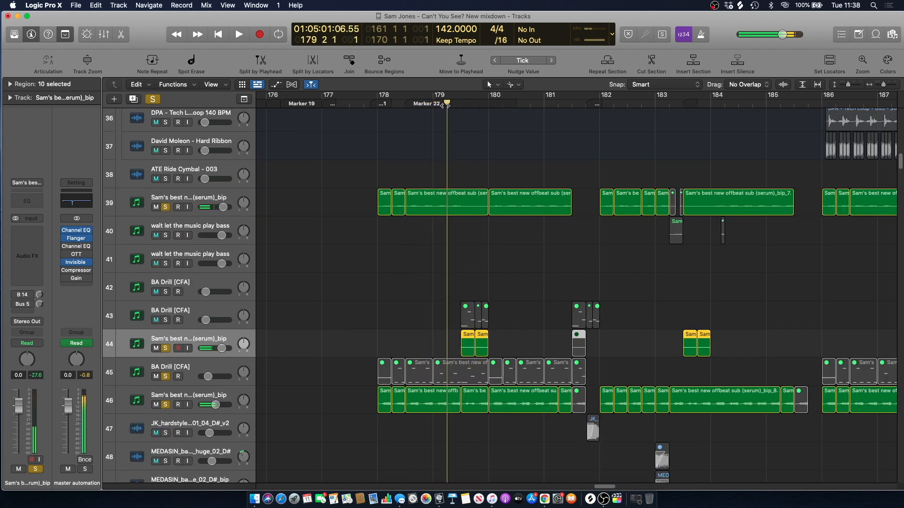
left_click(155, 99)
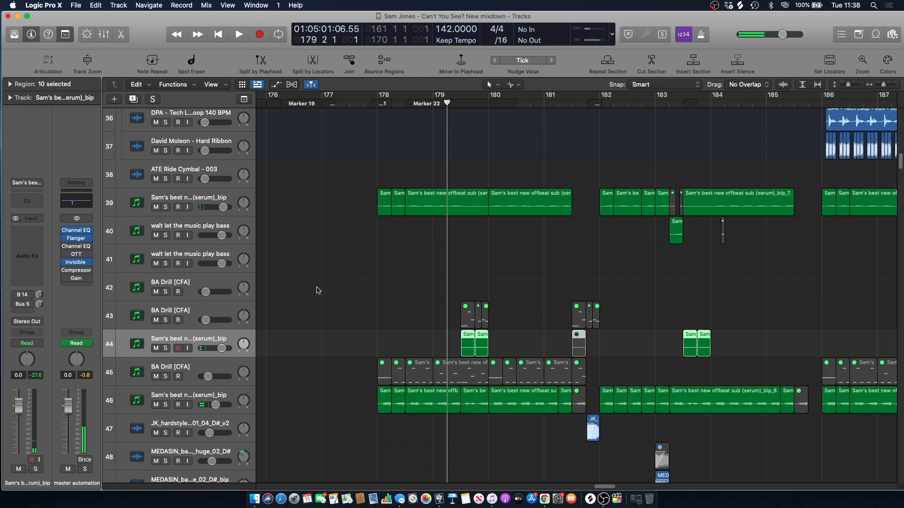
Play the full mix from the second beat of bar 179 into bar 182, replay the end of bar 181, and stop
scroll(415, 192, "down", 2)
left_click(572, 415)
key("space")
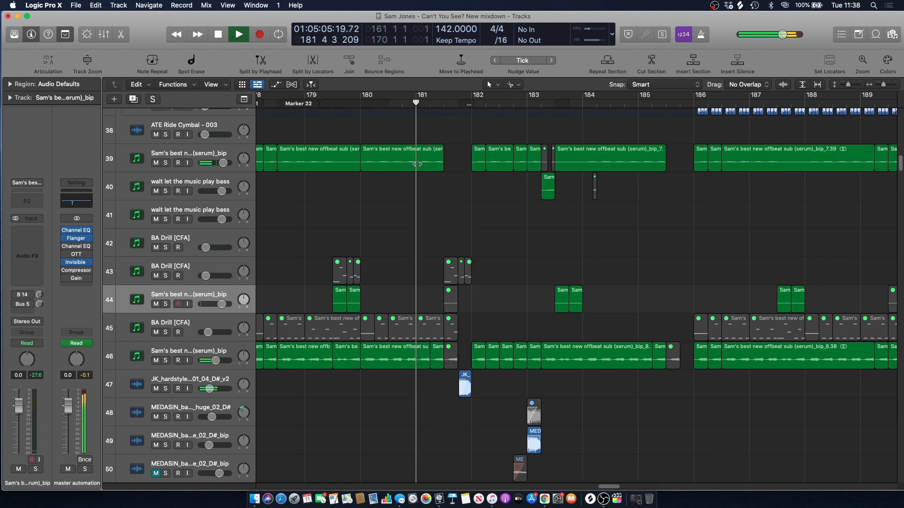
scroll(419, 175, "up", 7)
scroll(422, 179, "down", 7)
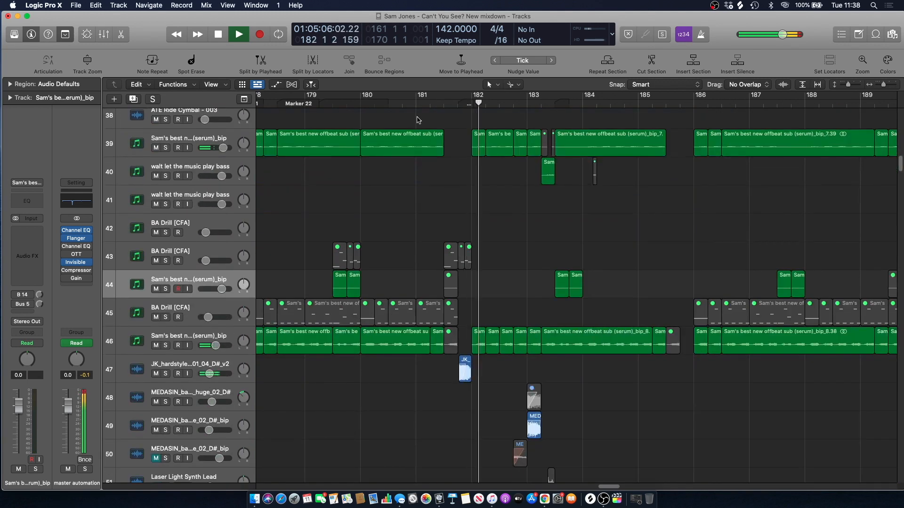
scroll(427, 219, "down", 2)
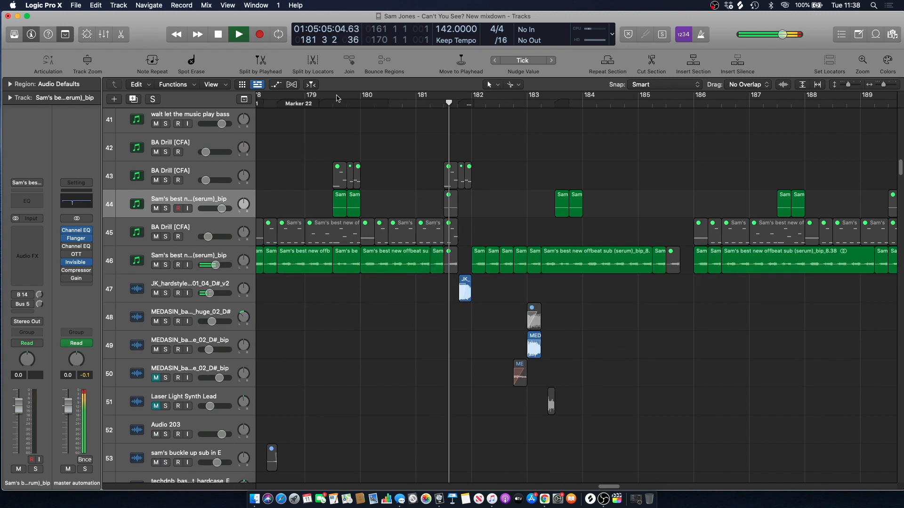
key("space")
Bring vocal tracks 208 to 220 into view and play the full mix from the second beat of bar 179
scroll(398, 175, "up", 2)
left_click_drag(900, 170, 881, 162)
scroll(881, 162, "down", 20)
scroll(869, 264, "down", 7)
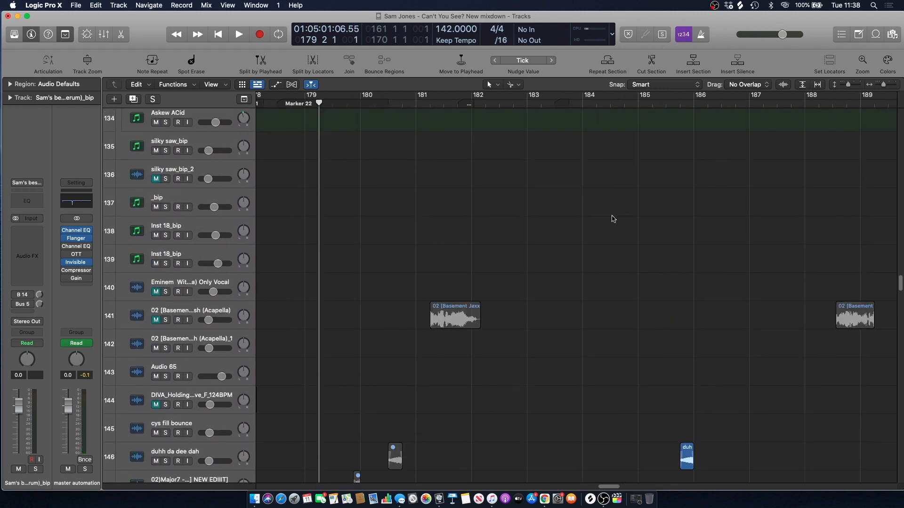
left_click_drag(900, 282, 902, 364)
key("space")
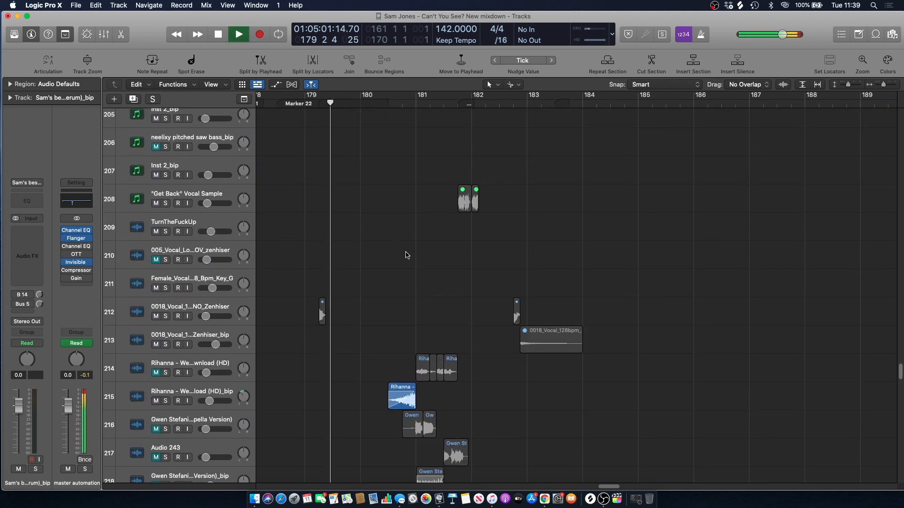
scroll(408, 254, "down", 3)
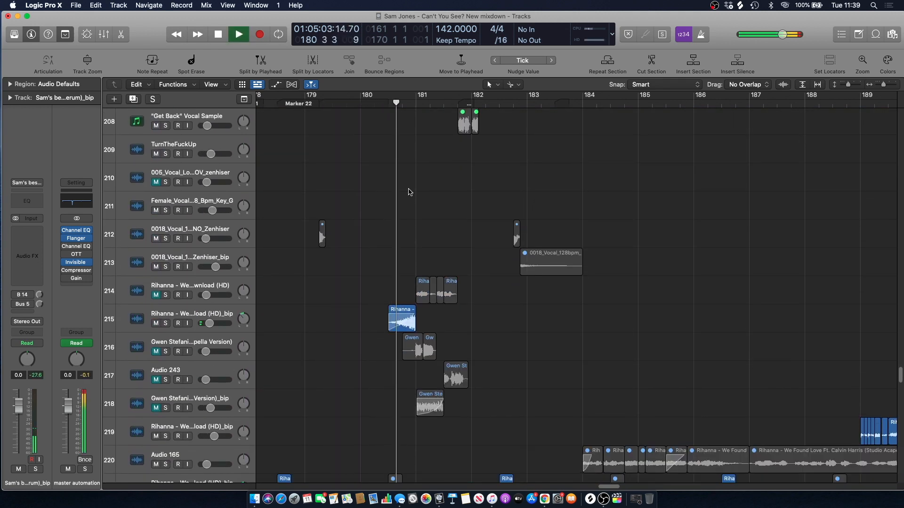
Cycle bars 181 to 184, solo the Rihanna vocal tracks 214 and 215, and play them from bar 181
left_click_drag(418, 97, 582, 97)
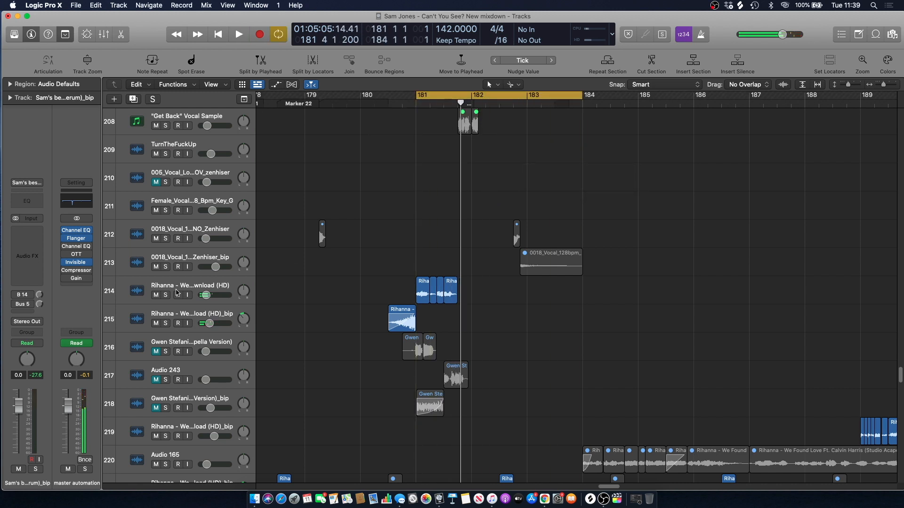
left_click(165, 324)
left_click(183, 274)
left_click(179, 285)
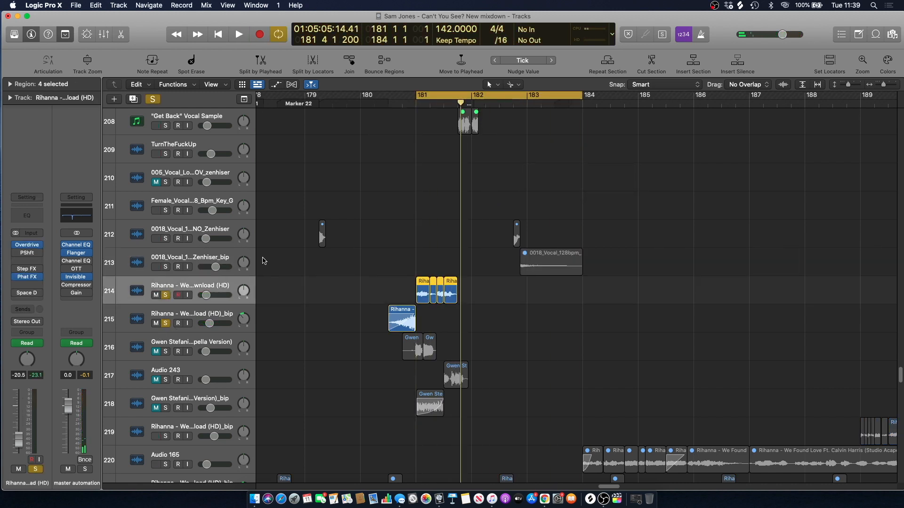
left_click_drag(886, 85, 891, 88)
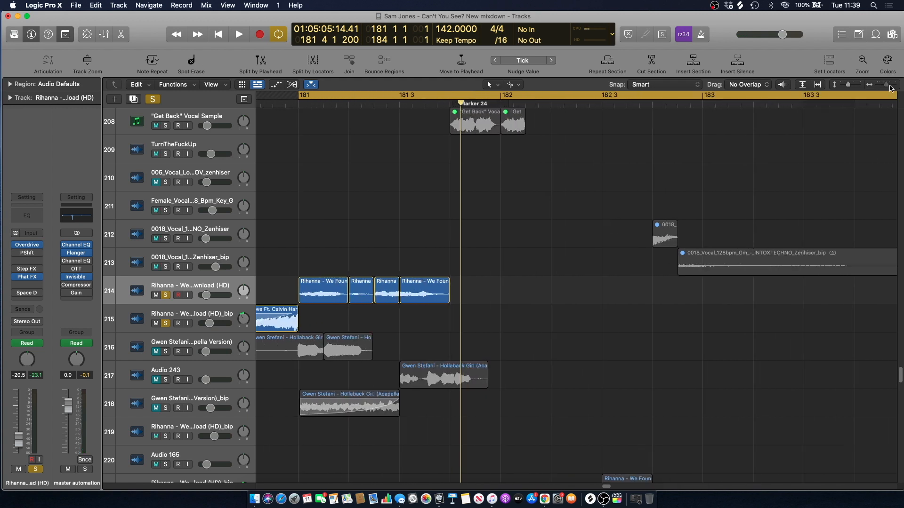
key("space")
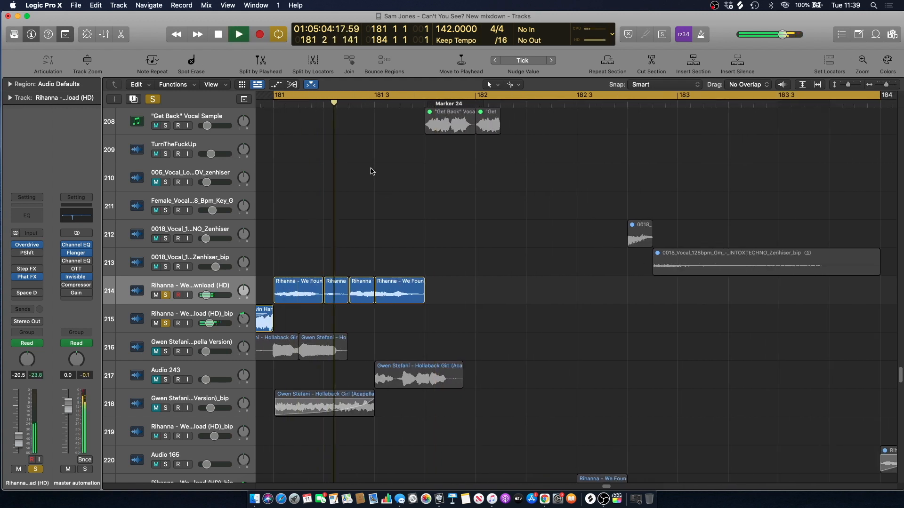
Replay the soloed Rihanna vocal tracks 214 and 215 around bar 181
key("space")
key("super+Left")
key("super+Left")
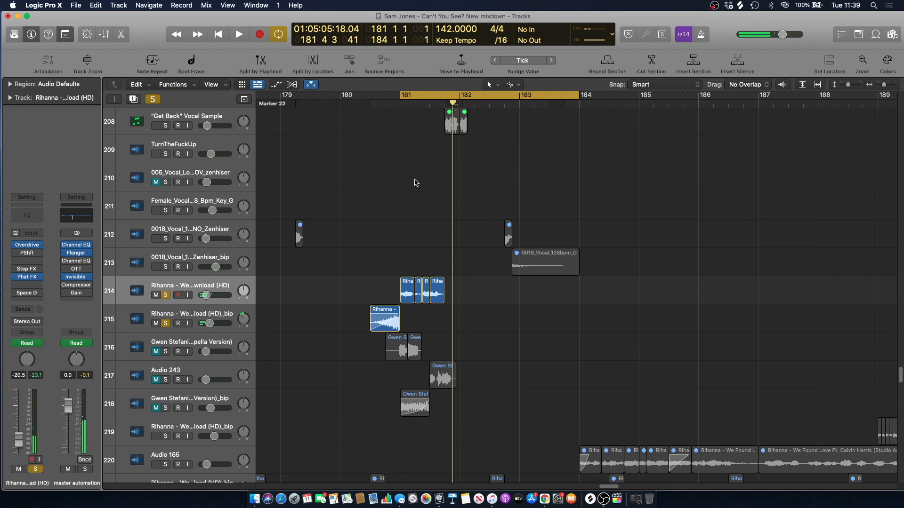
key("space")
key("comma")
key("space")
Extend the first Rihanna region on track 214 back to about beat 2 of bar 179, unmute the track and play it
left_click(405, 296)
left_click_drag(403, 296, 295, 297)
left_click(271, 168)
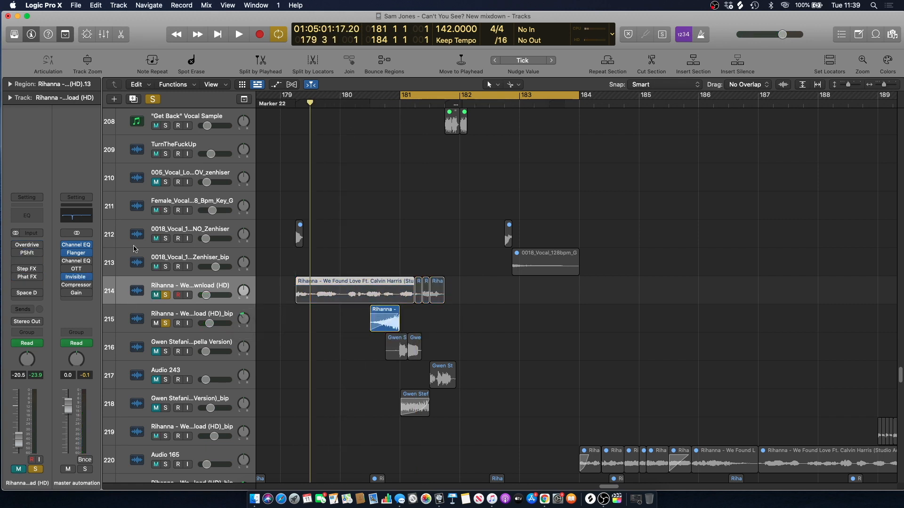
key("space")
left_click(291, 105)
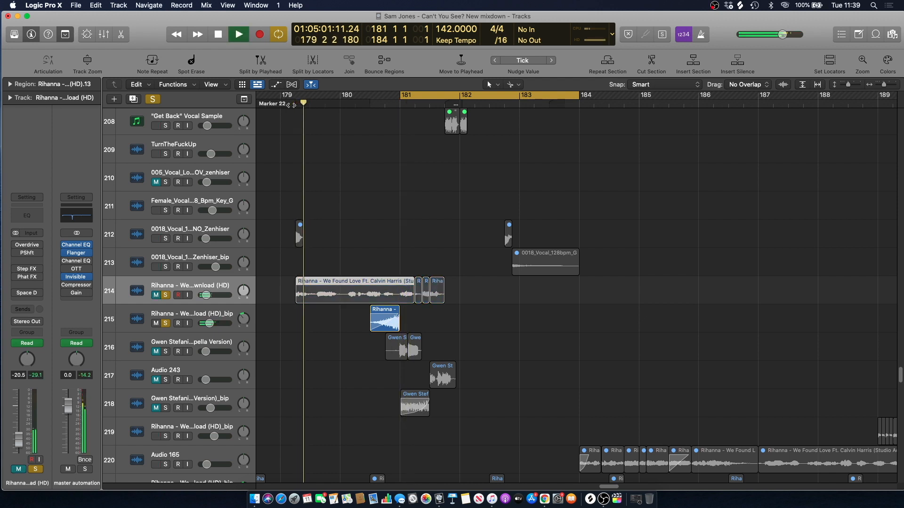
left_click(157, 295)
key("space")
Try moving track 214's mute automation point from bar 181 back to about beat 4 of bar 179, and play the vocals
key("a")
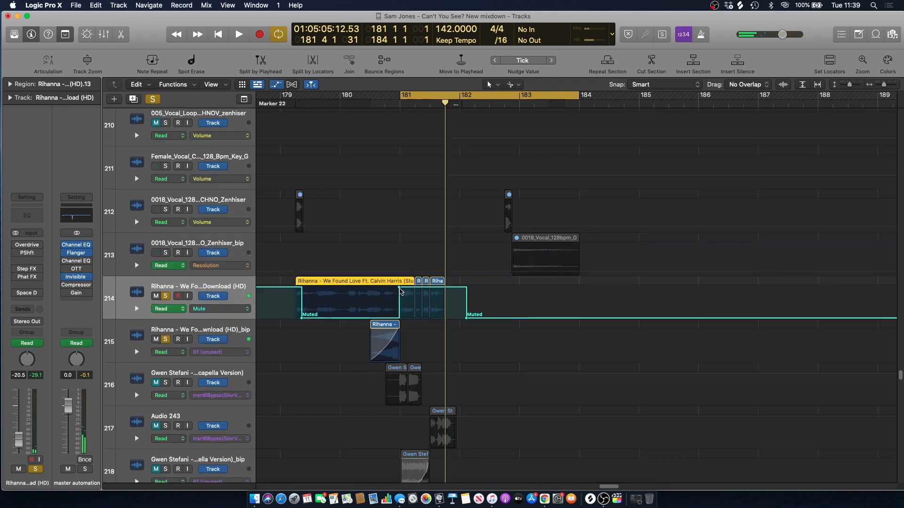
left_click(398, 289)
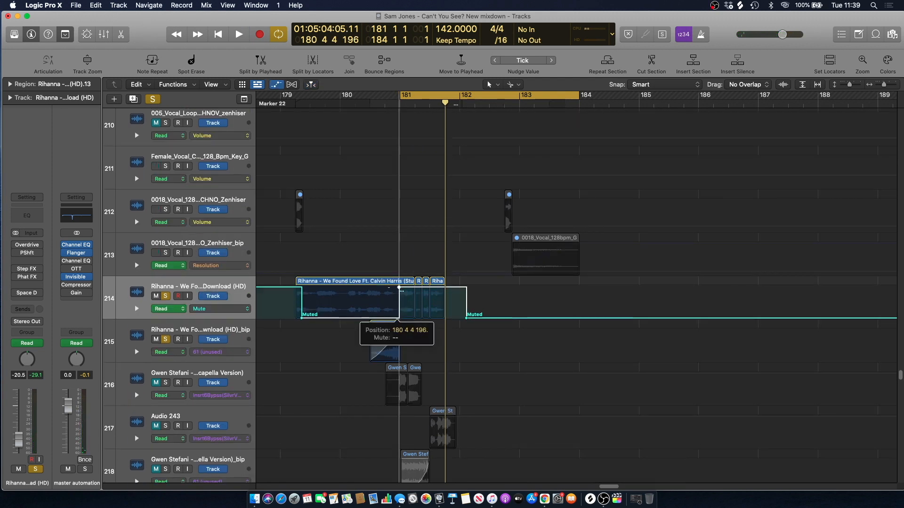
left_click_drag(398, 288, 324, 288)
key("space")
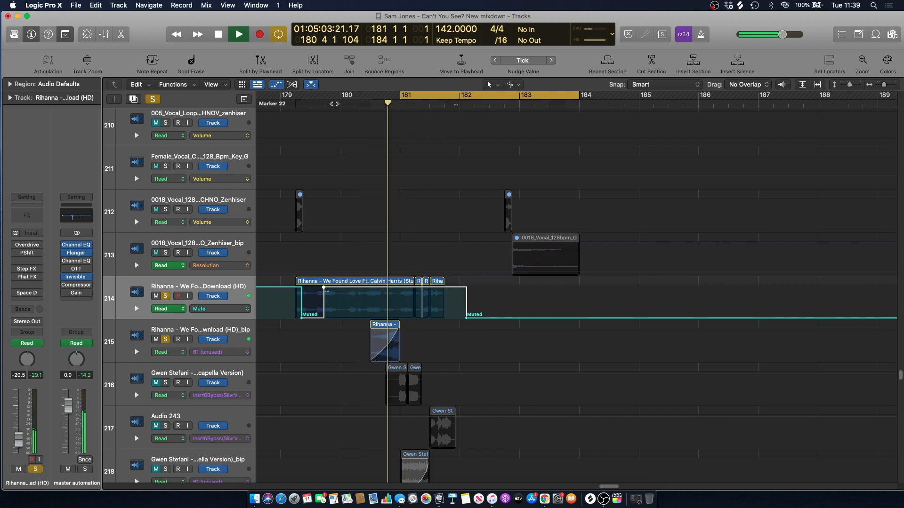
left_click(340, 129)
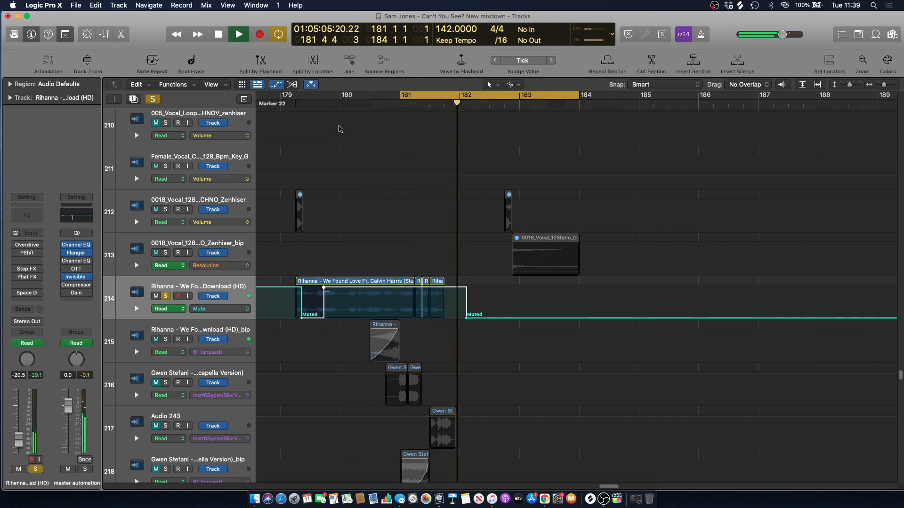
left_click(341, 104)
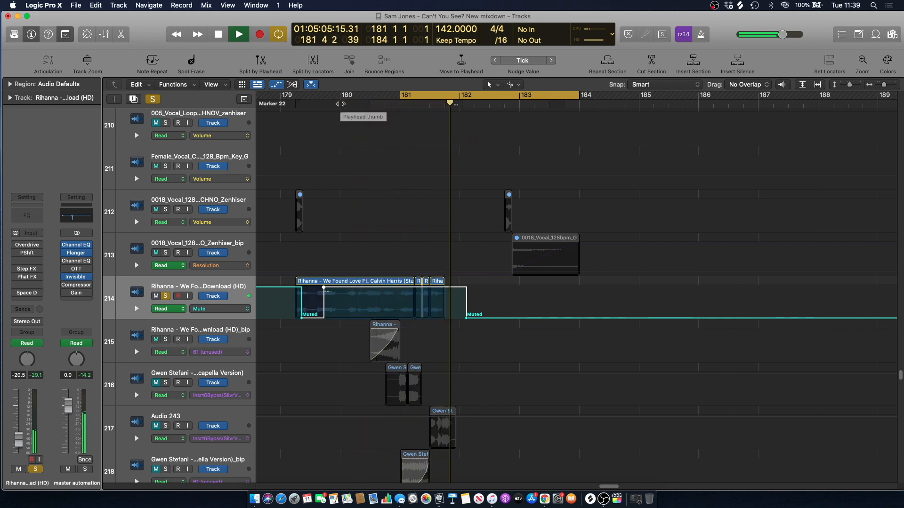
left_click(339, 104)
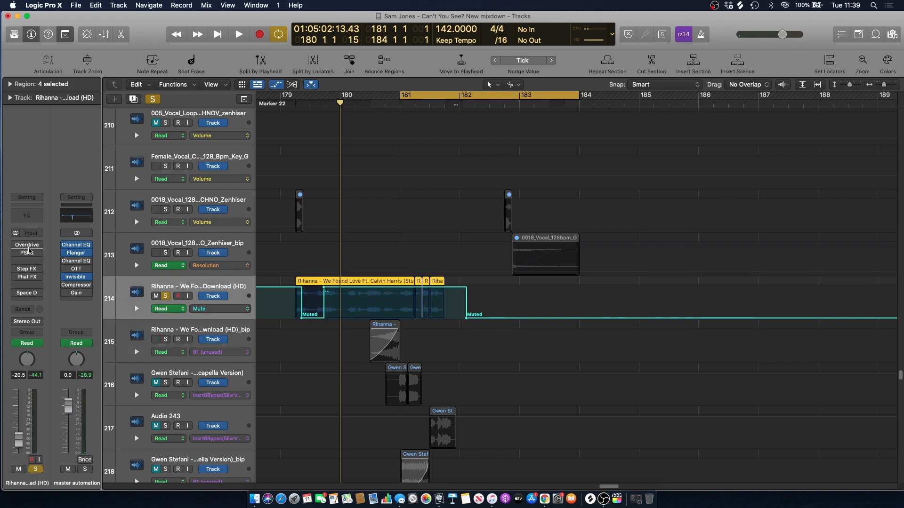
Switch on track 214's Overdrive, undo the mute automation move, and play the soloed vocals
left_click(15, 244)
left_click(17, 247)
key("super+z")
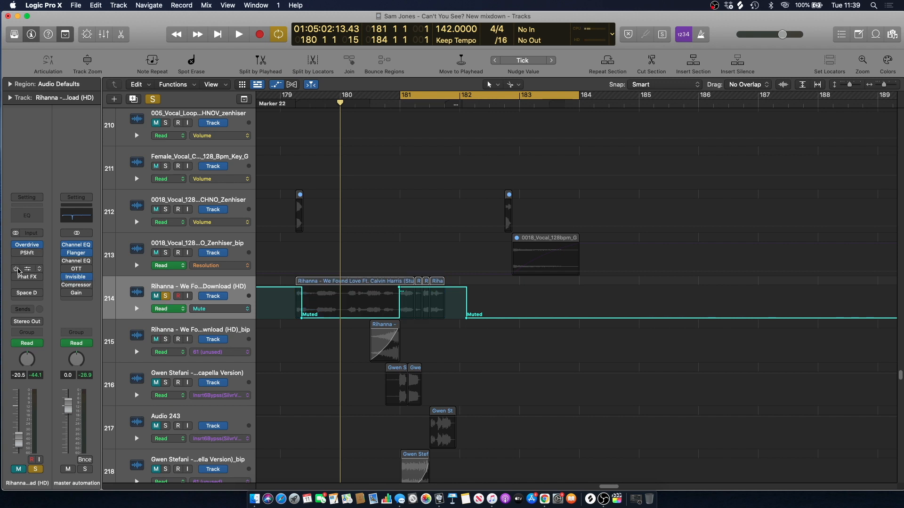
key("space")
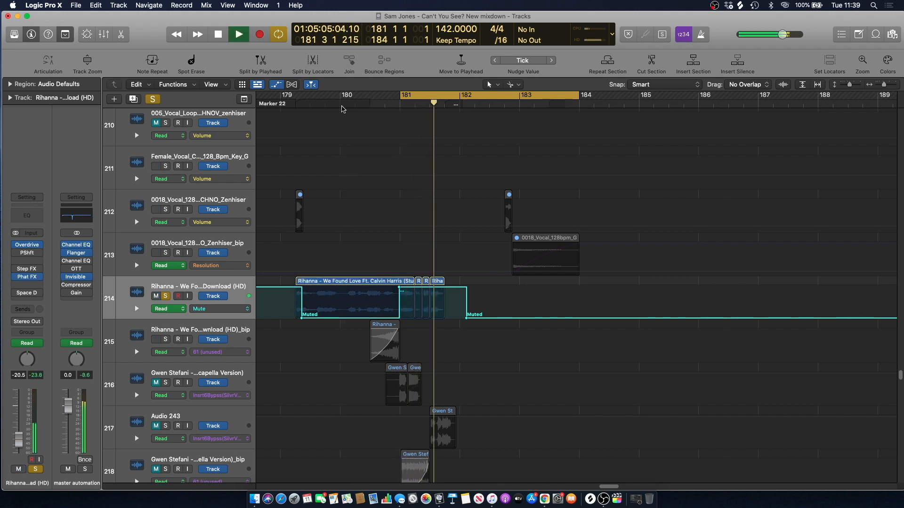
key("space")
Clear the vocal solos and play the full mix from beat 2 of bar 180
key("s")
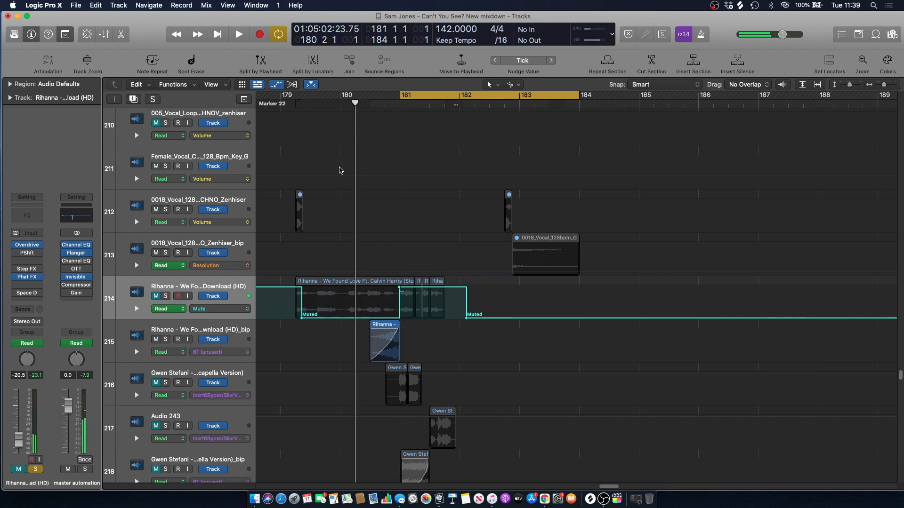
key("space")
left_click(412, 97)
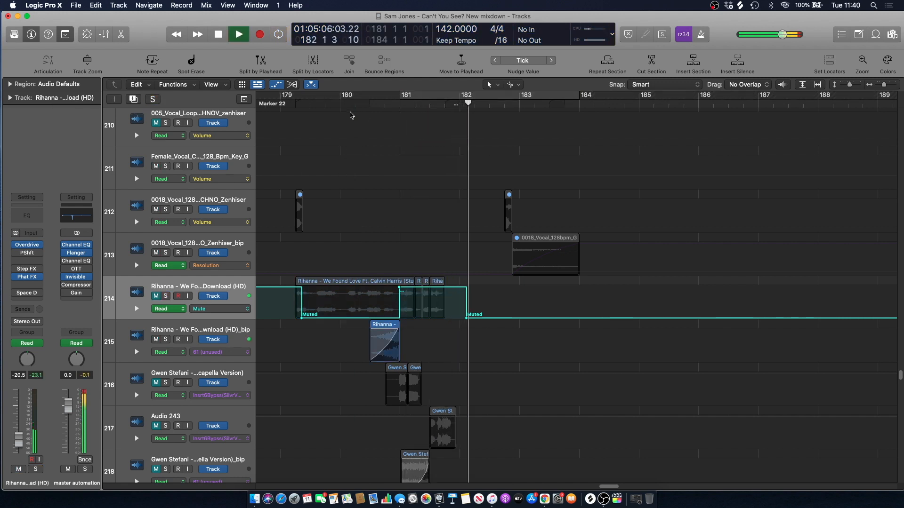
key("space")
Inspect the Overdrive and Phat FX settings on the Rihanna vocal track 214, closing each plug-in
left_click(170, 281)
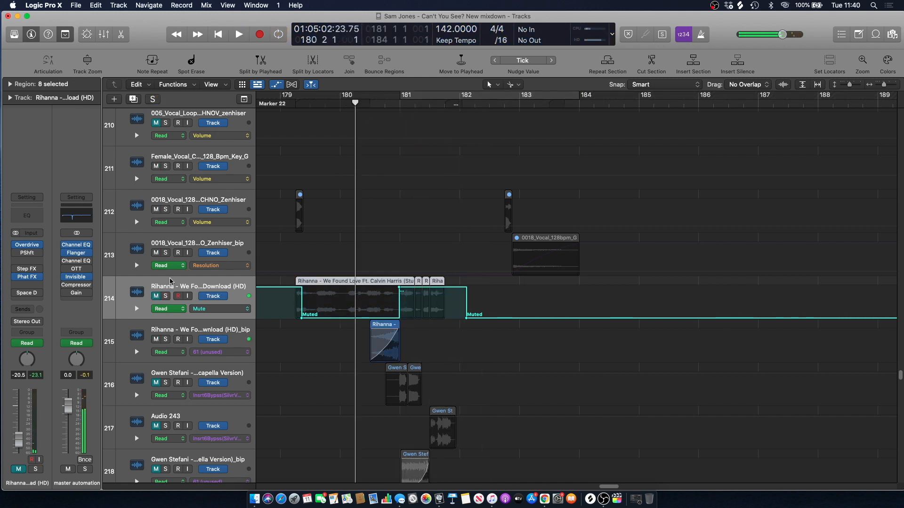
left_click(26, 245)
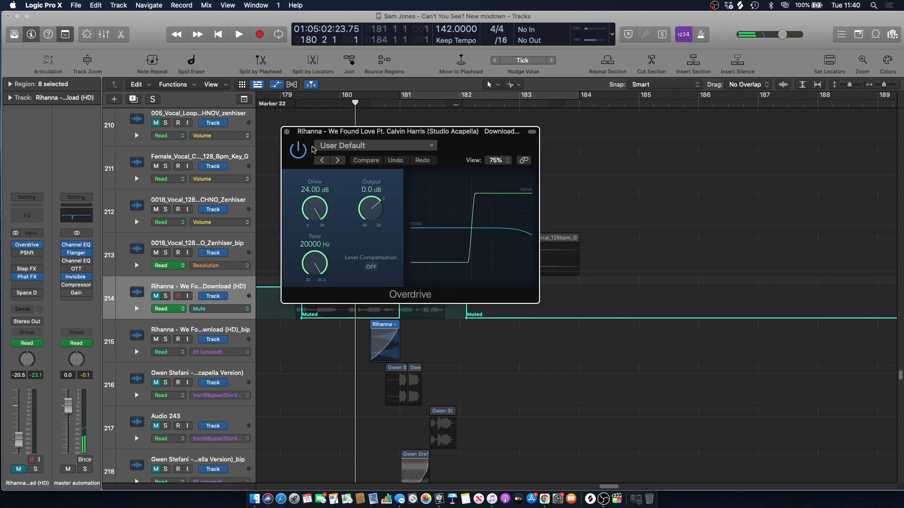
left_click(287, 131)
left_click(27, 279)
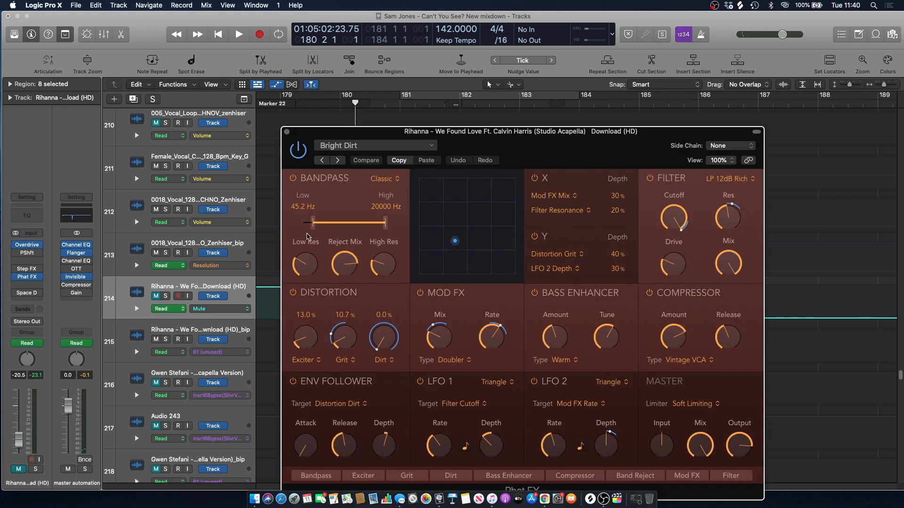
left_click(287, 132)
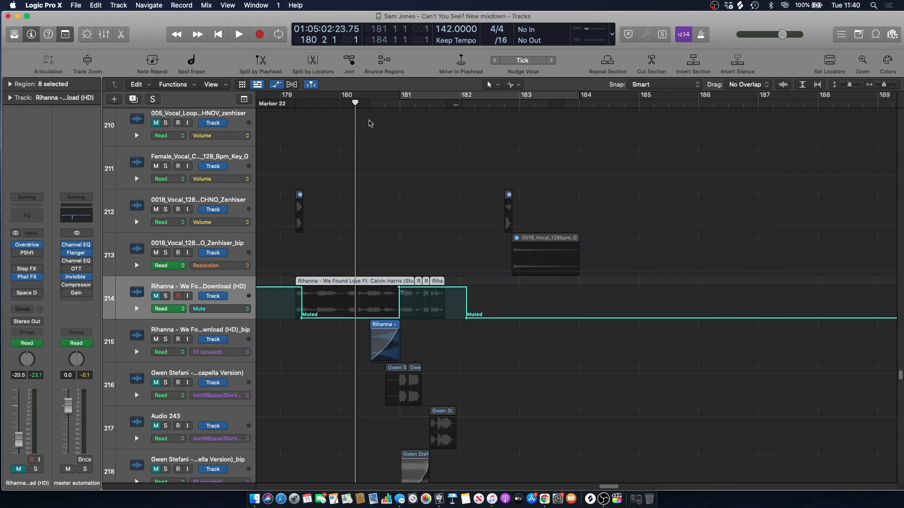
Hide the automation and play the full mix from bar 179, stopping at the end of bar 180
key("space")
key("a")
scroll(383, 174, "down", 1)
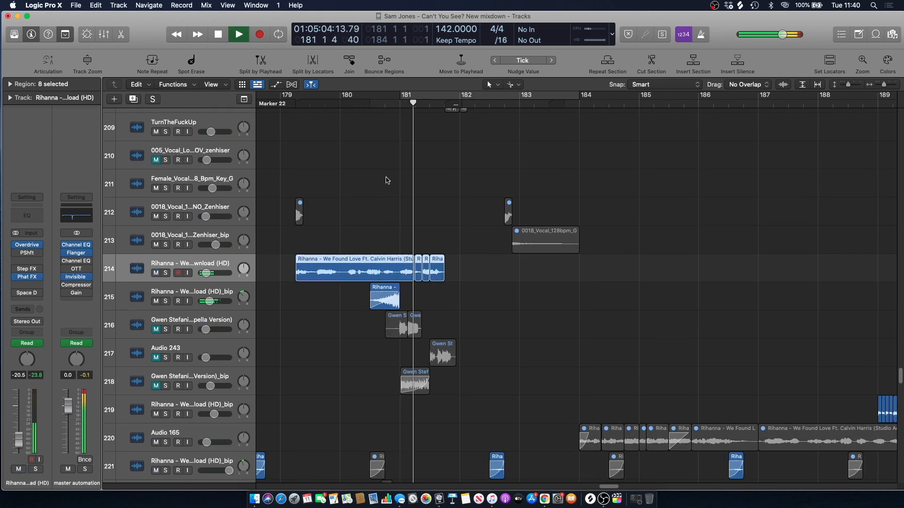
left_click(421, 174)
key("ctrl+m")
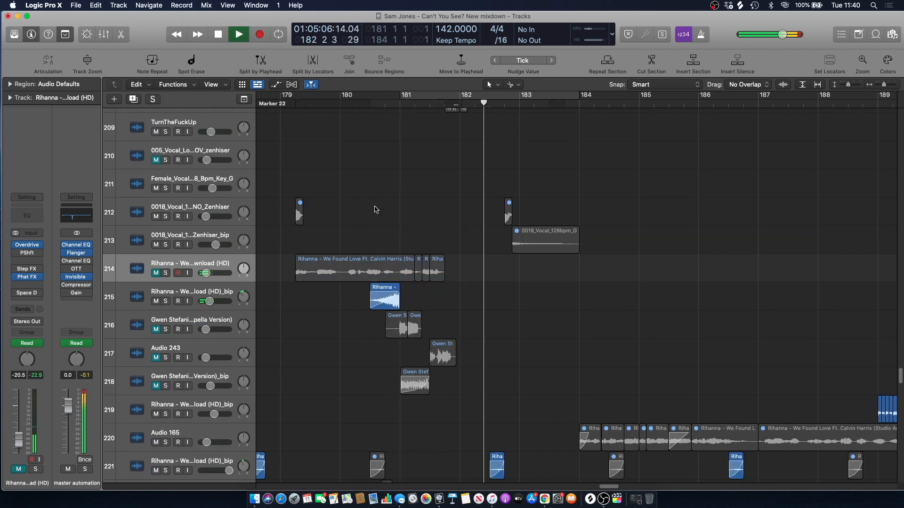
key("alt+comma")
key("ctrl+m")
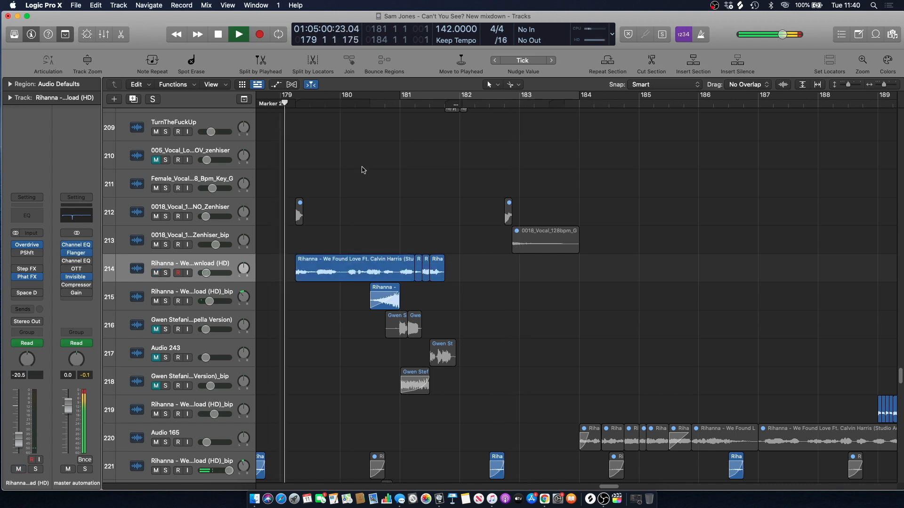
key("ctrl+m")
key("space")
left_click(343, 277)
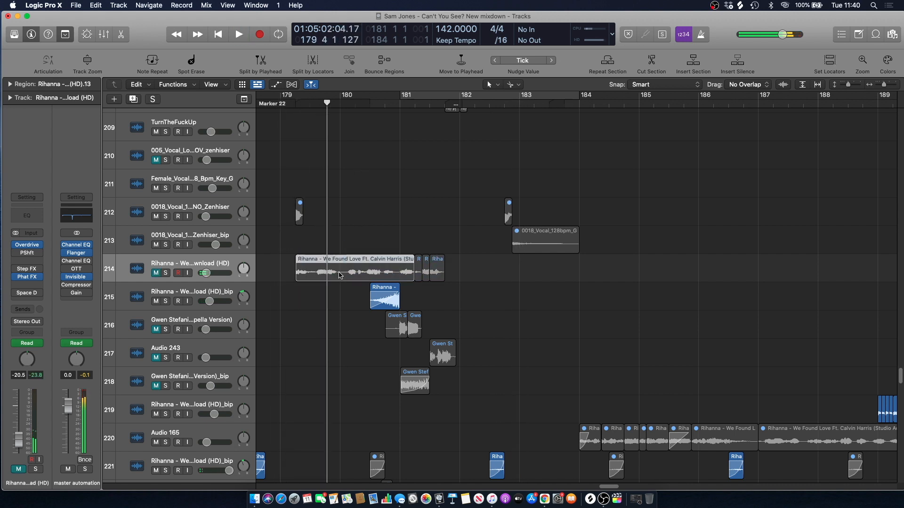
key("space")
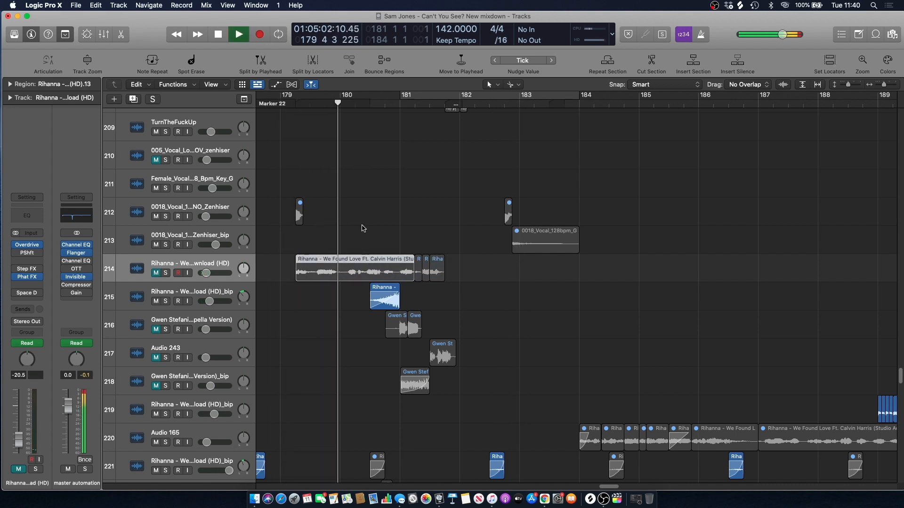
key("space")
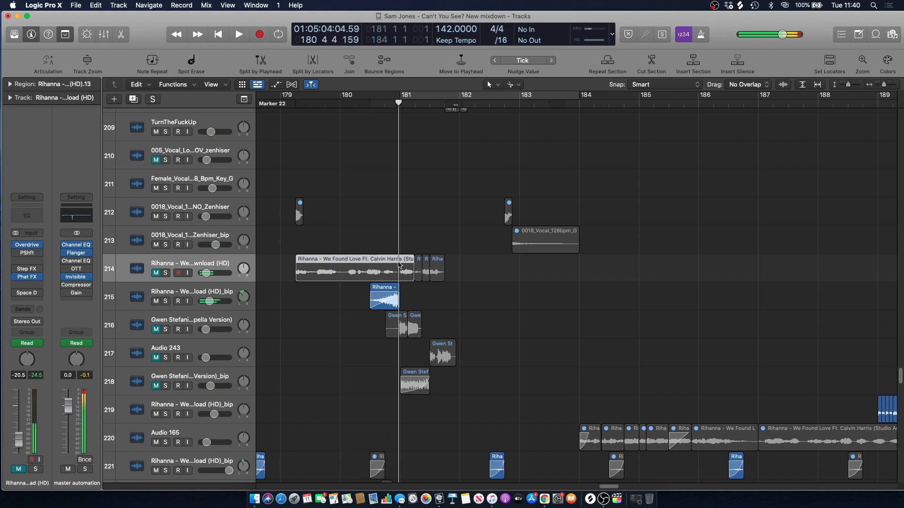
Split the long Rihanna region on track 214 just before bar 181, mute its earlier part, and play the result
key("super+t")
left_click(379, 271)
right_click(378, 264)
left_click(415, 267)
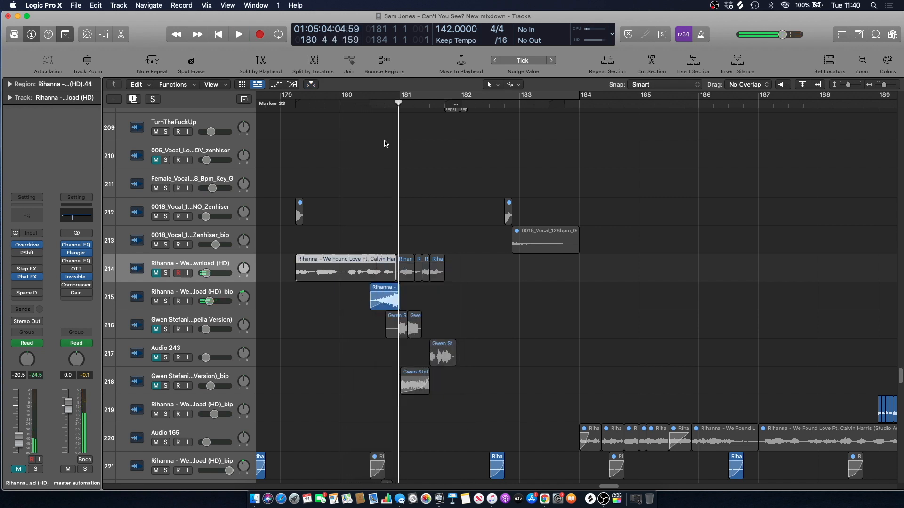
key("ctrl+m")
key("space")
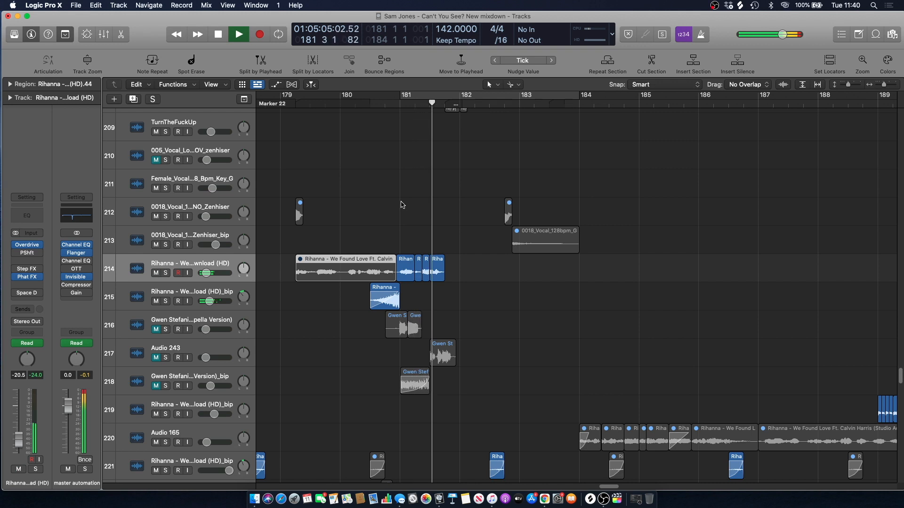
key("ctrl+m")
key("space")
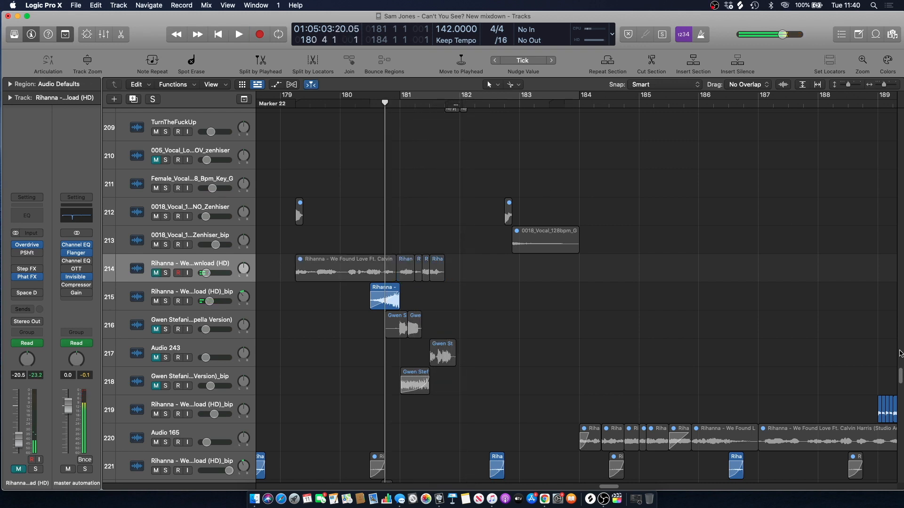
Solo the Hard Trance supersaw tracks 165 and 172, play them from beat 4 of bar 180, and clear the solos
left_click_drag(900, 376, 881, 319)
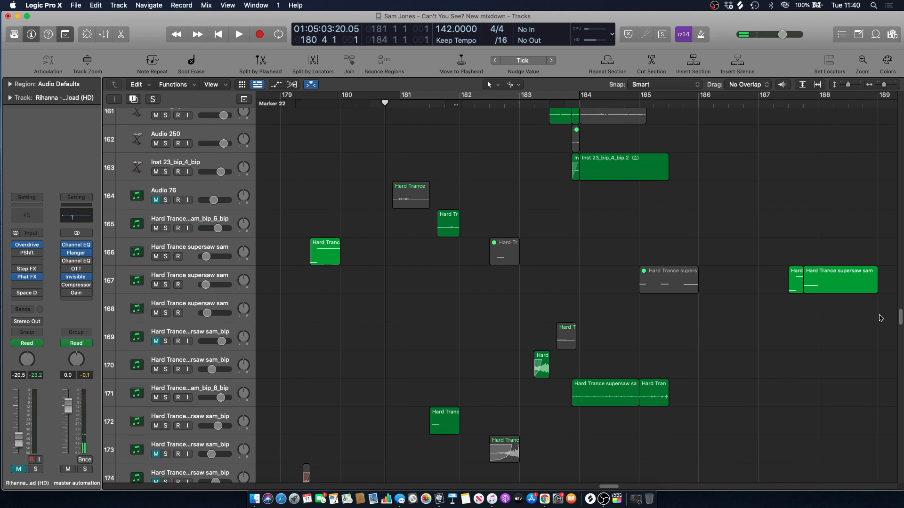
key("space")
left_click(166, 228)
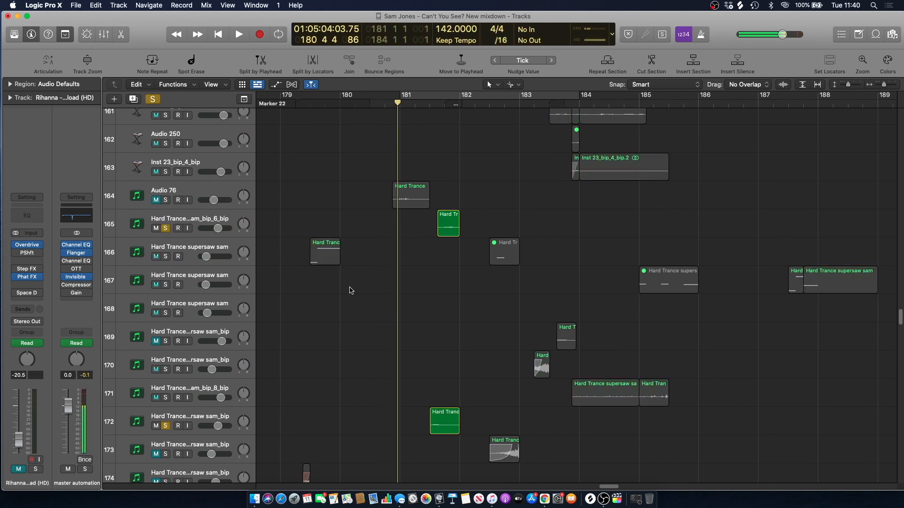
key("space")
key("s")
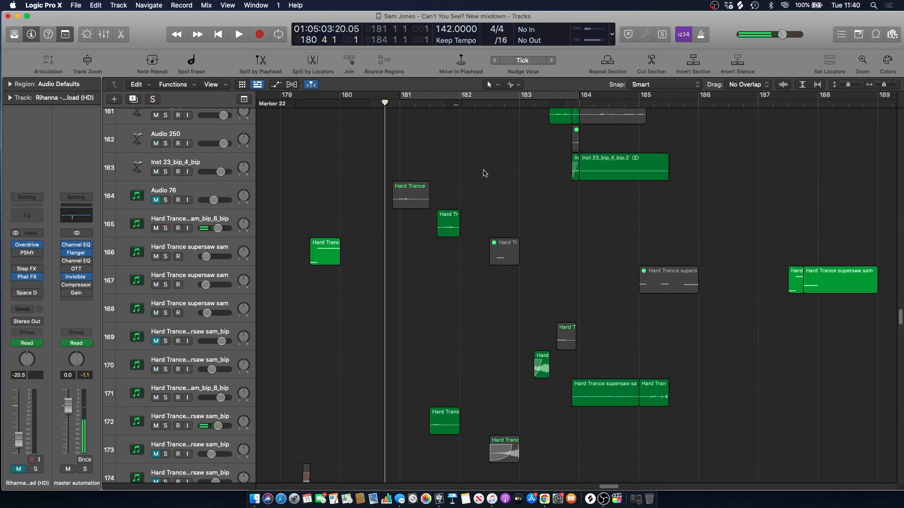
Play the full mix from bar 179 with a wider stretch of the arrangement in view, and stop in bar 180
left_click(273, 107)
left_click_drag(880, 89, 878, 88)
key("space")
scroll(622, 490, "left", 3)
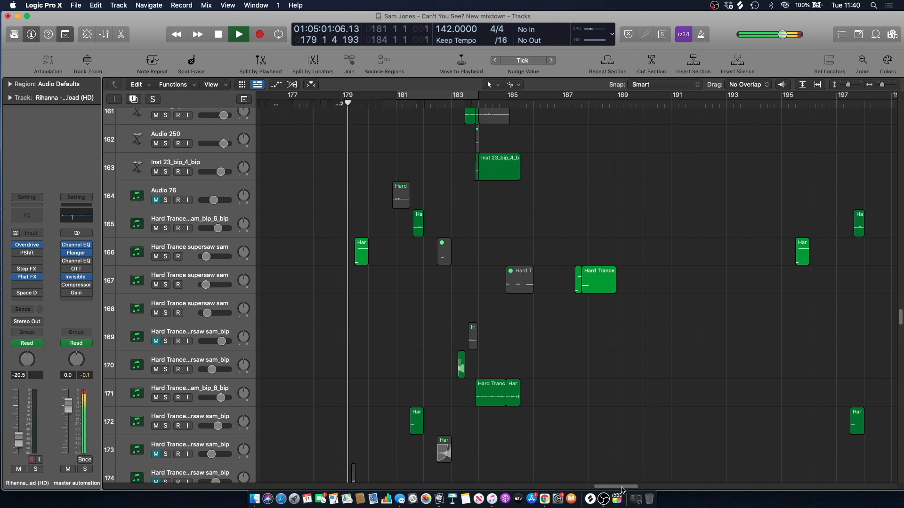
scroll(622, 490, "left", 3)
key("space")
Set the cycle range to bars 179 to 182 and solo the Hard Trance supersaw track 166
left_click_drag(426, 98, 504, 99)
left_click(180, 248)
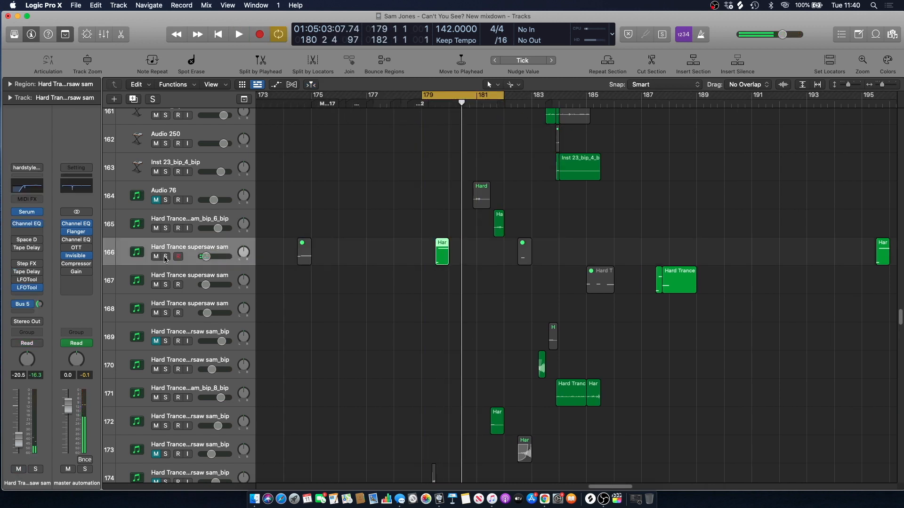
key("s")
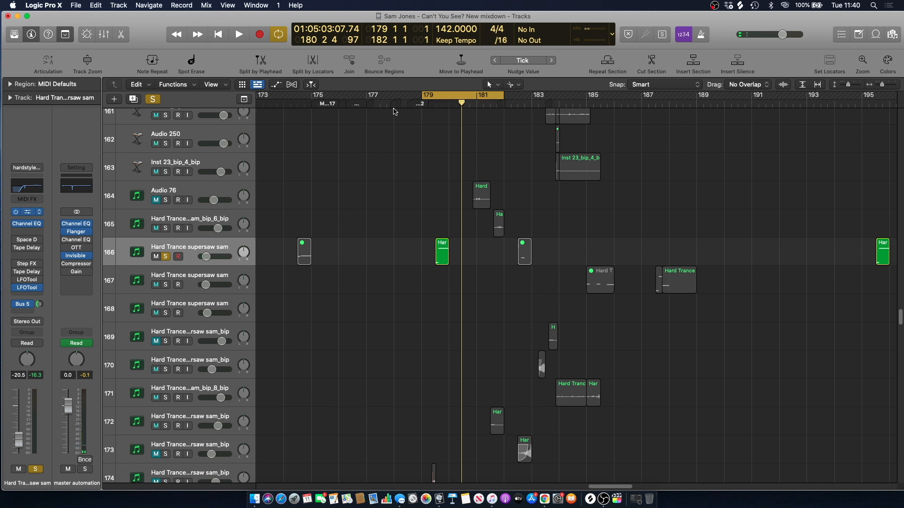
Examine track 166's Serum lead patch, including its effects chain and compressor, and return to the oscillator page
key("v")
left_click_drag(444, 133, 369, 78)
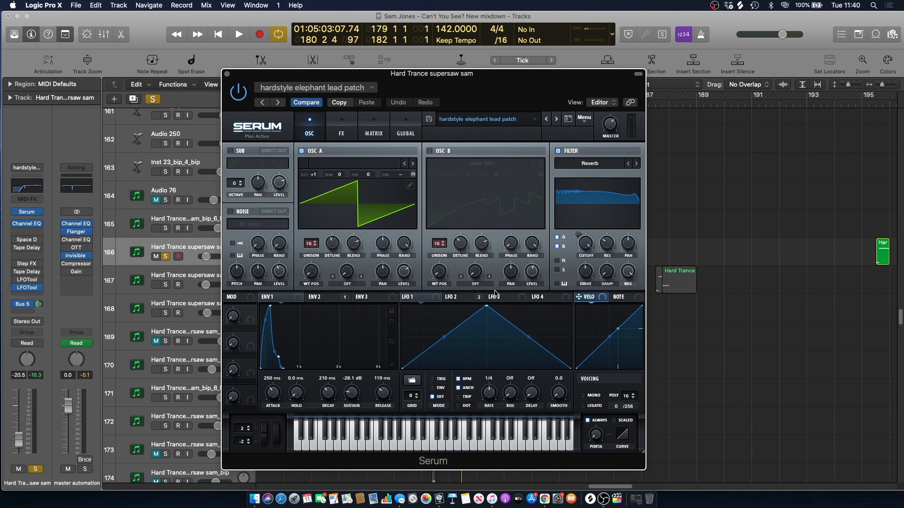
left_click(341, 123)
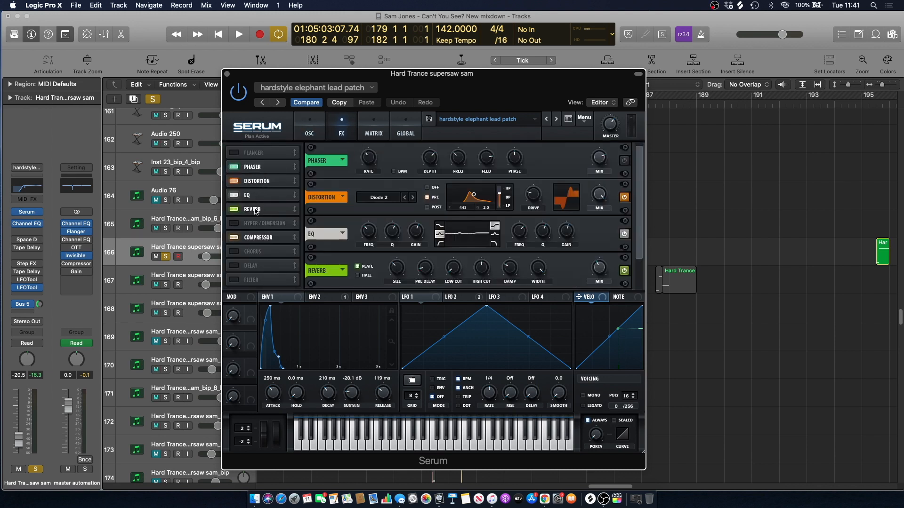
left_click(256, 236)
left_click(311, 125)
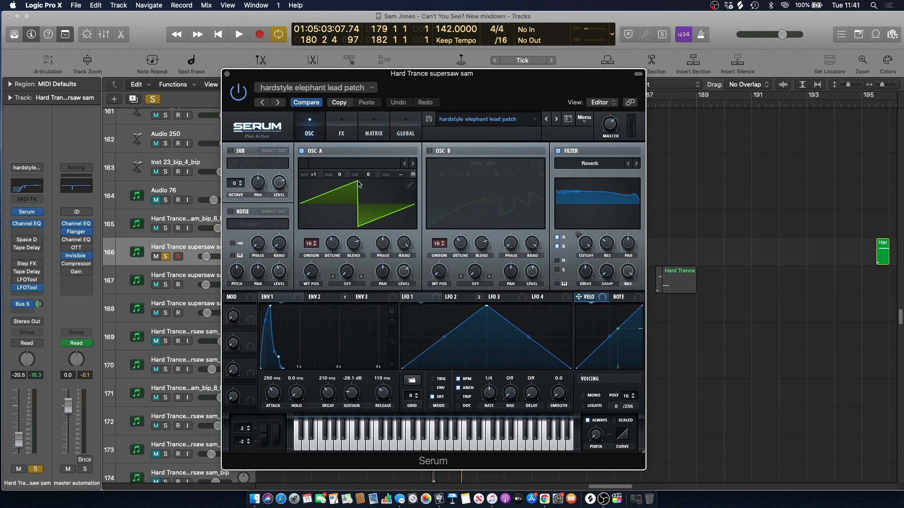
Show LFO 2 in the Serum lead patch, play the soloed part briefly, and close the plug-in window
mouse_move(282, 300)
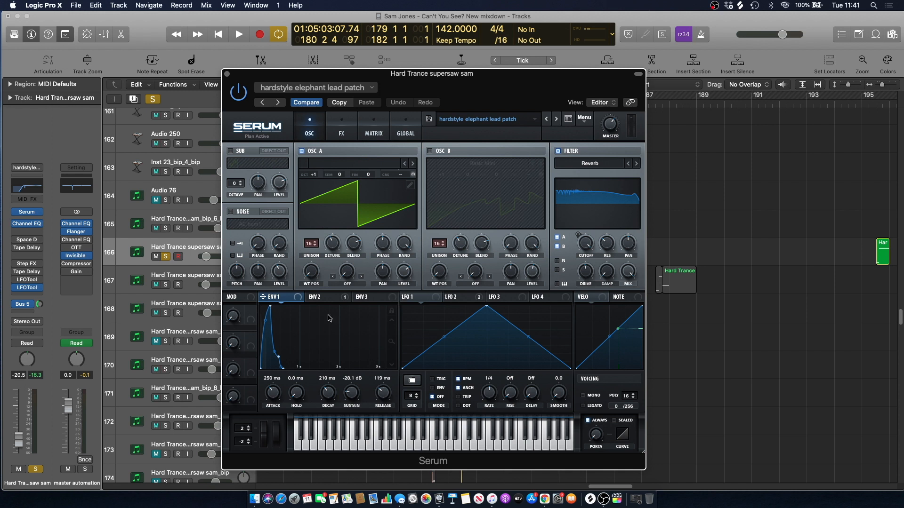
left_click(463, 300)
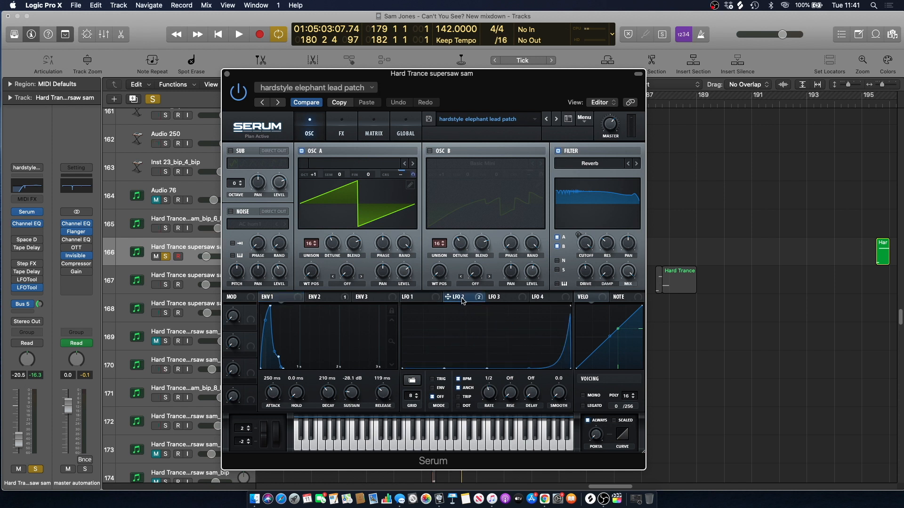
key("space")
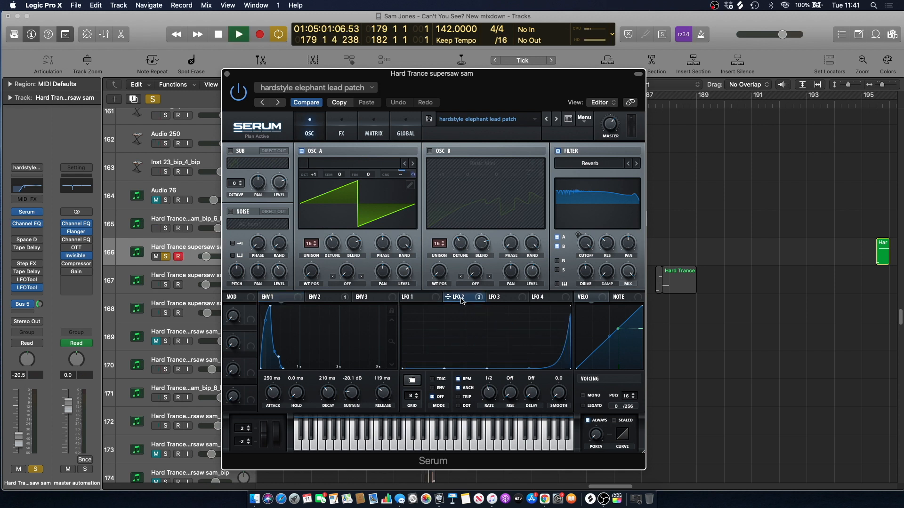
key("space")
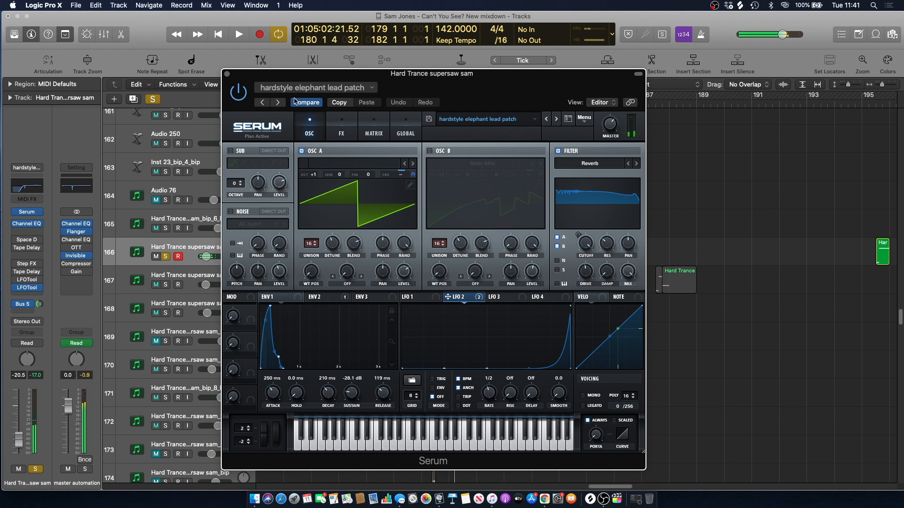
left_click(227, 75)
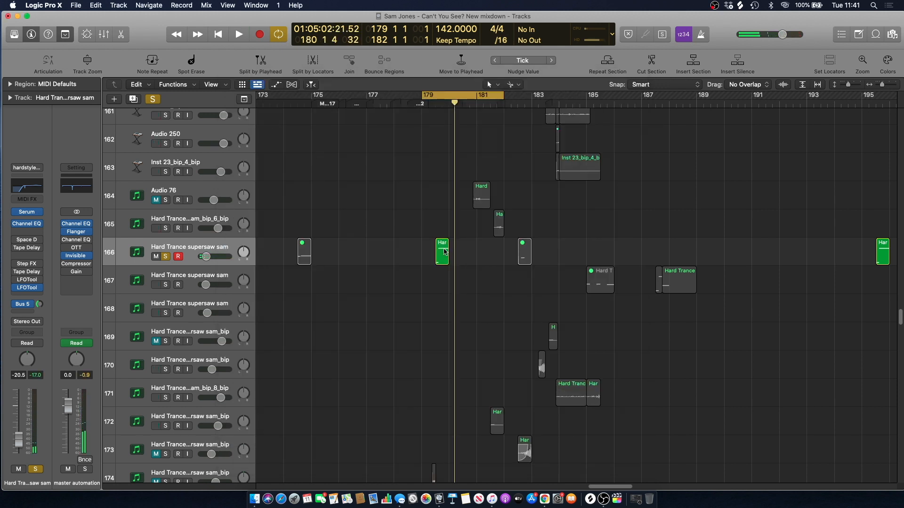
Open track 166's MIDI region at bar 179 in the Piano Roll, play its notes, and return to the arrangement
double_click(444, 252)
scroll(287, 282, "up", 10)
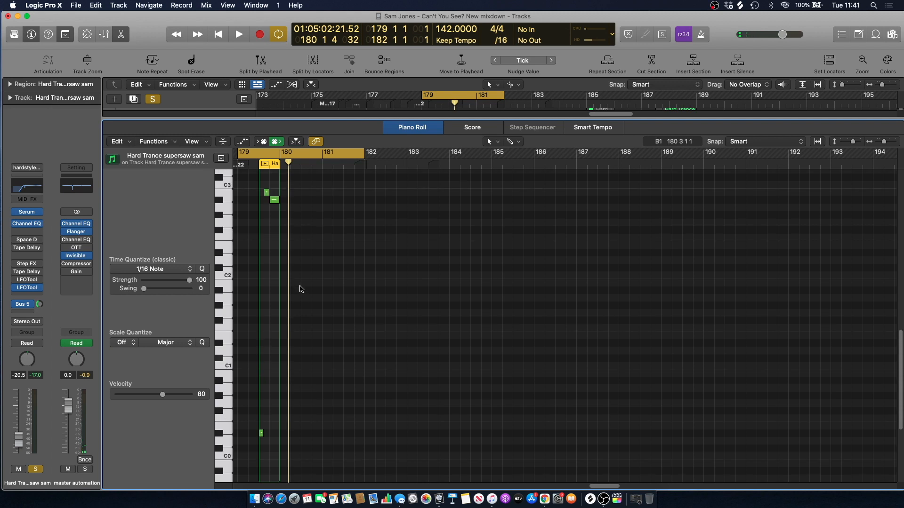
scroll(279, 372, "down", 3)
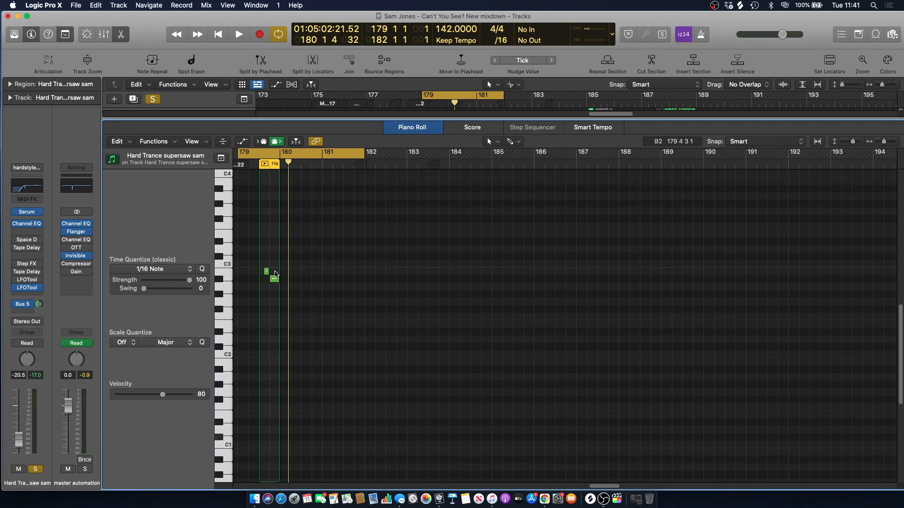
key("space")
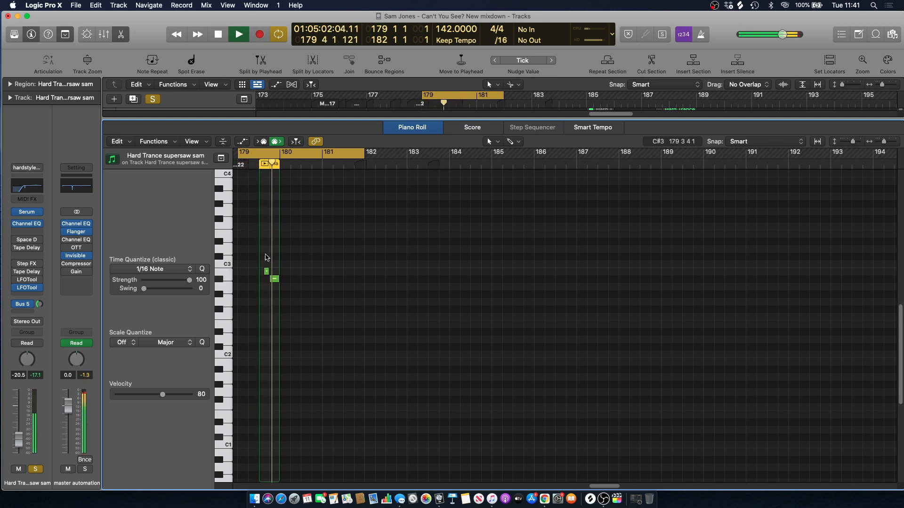
left_click(244, 100)
key("space")
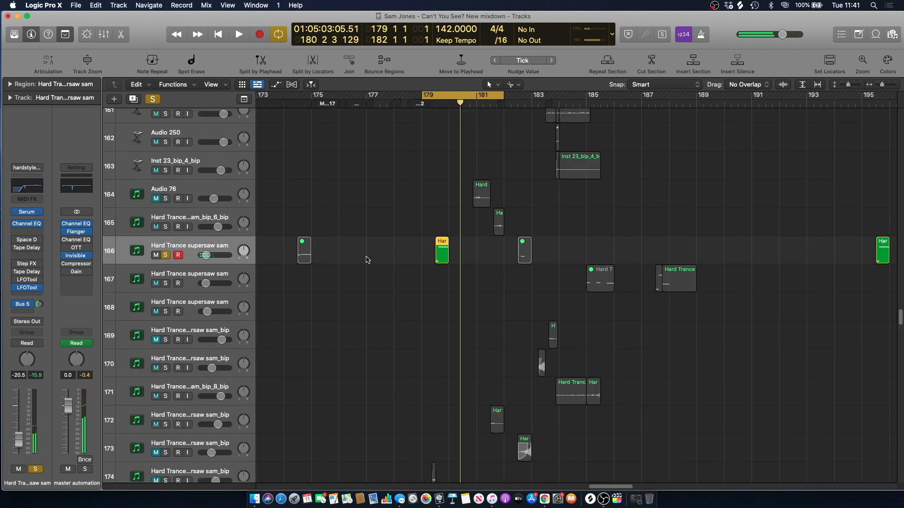
Clear the solo, turn off cycling, and play the full mix from beat 2 of bar 180 until bar 182
left_click(157, 100)
left_click(443, 96)
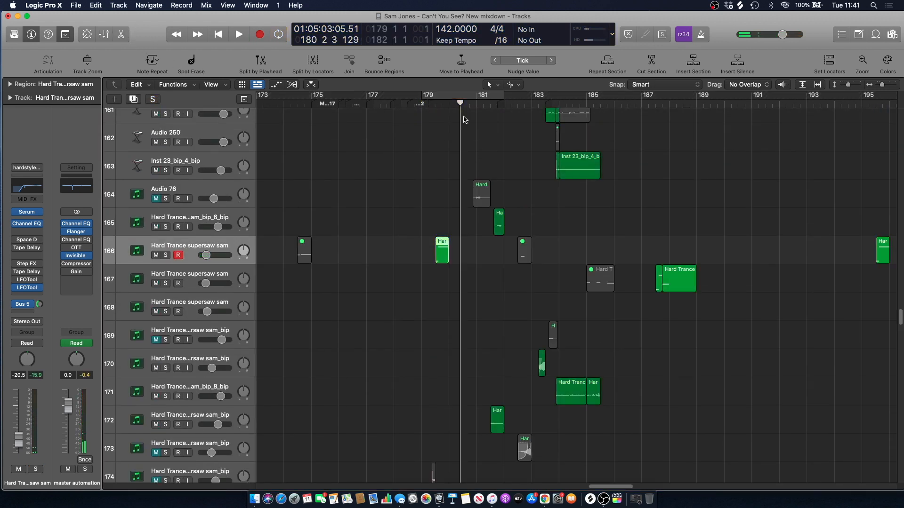
key("space")
scroll(430, 238, "down", 3)
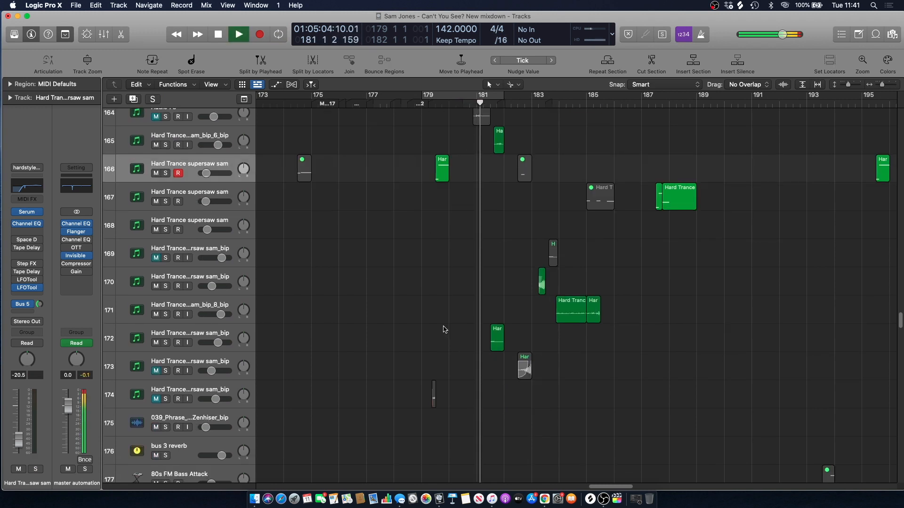
scroll(429, 129, "up", 5)
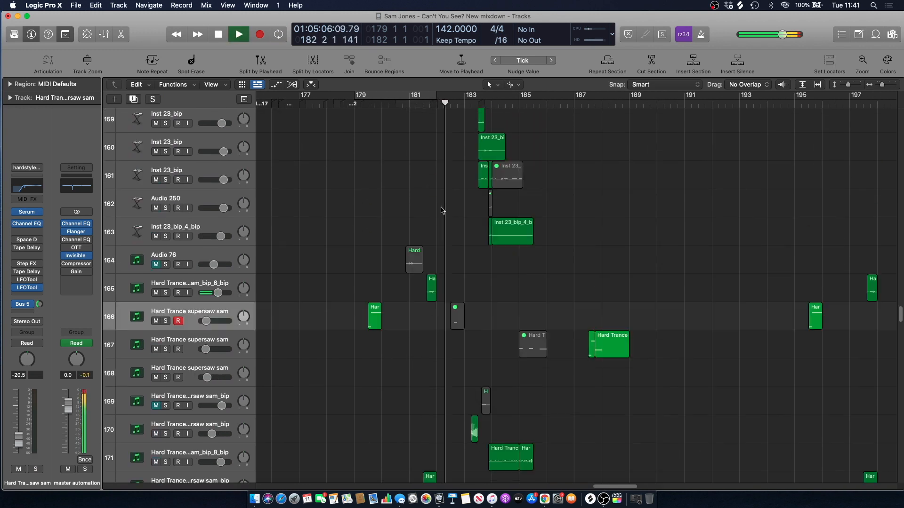
key("space")
Play the full mix from beat 3 of bar 181 while viewing the tracks active around bar 183, and stop
left_click(423, 106)
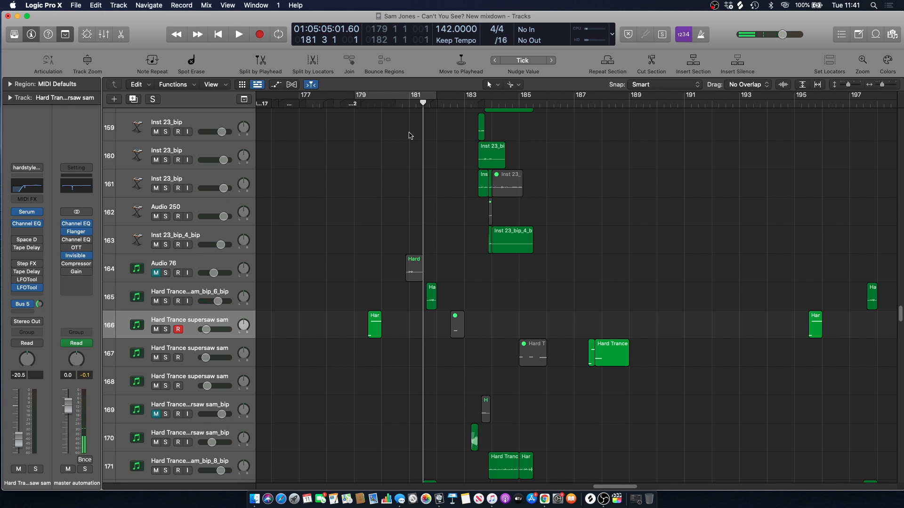
key("space")
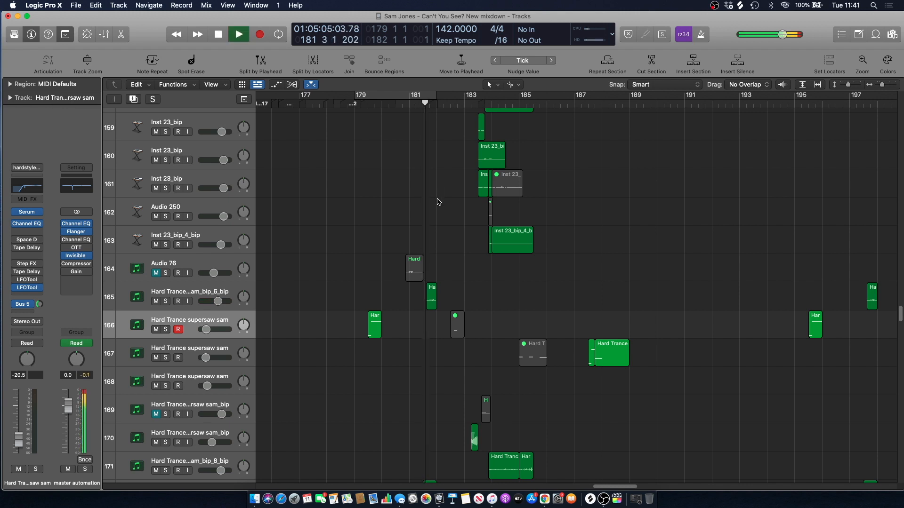
scroll(454, 202, "down", 6)
scroll(454, 203, "up", 16)
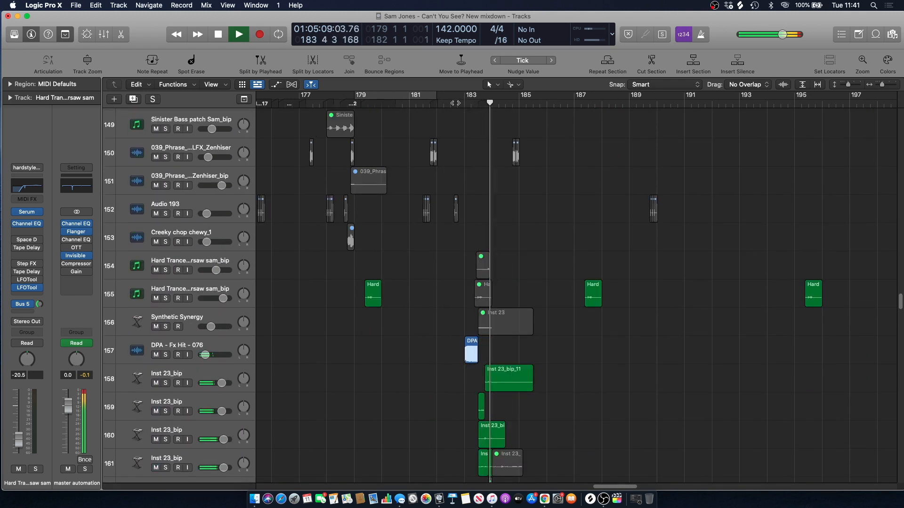
key("space")
Cycle from bar 183 to just past the start of bar 184, audition the DPA - Fx Hit - 076 track solo, and clear the solo
left_click_drag(883, 86, 886, 85)
scroll(635, 180, "down", 1)
scroll(634, 180, "down", 3)
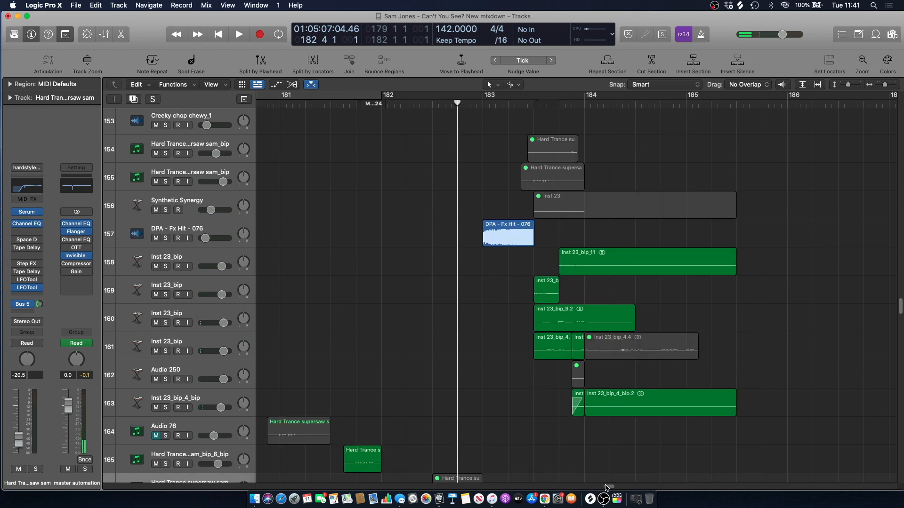
scroll(606, 487, "right", 3)
scroll(474, 251, "up", 4)
left_click_drag(396, 93, 508, 94)
left_click(165, 356)
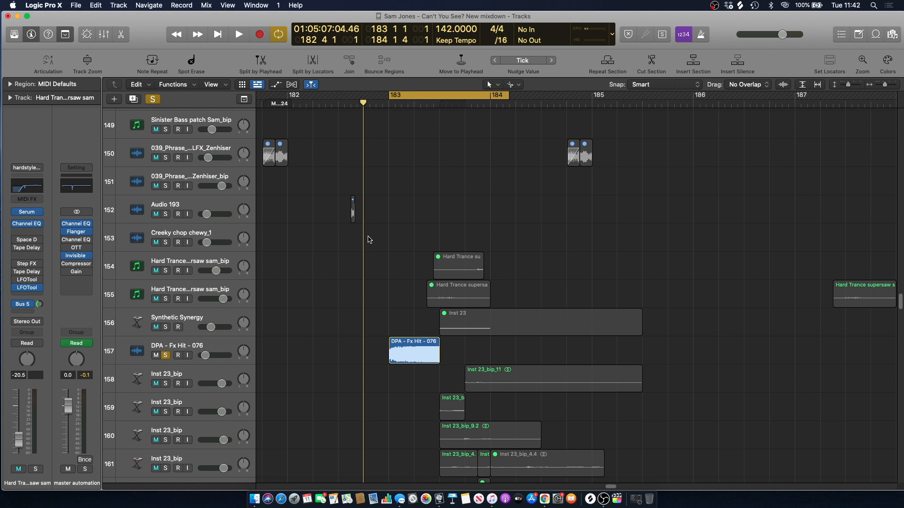
key("space")
key("space")
left_click(177, 356)
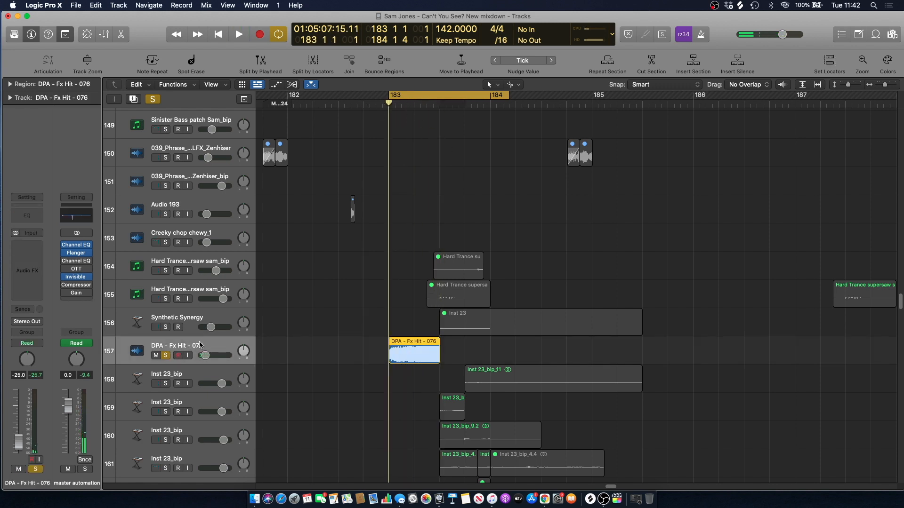
key("s")
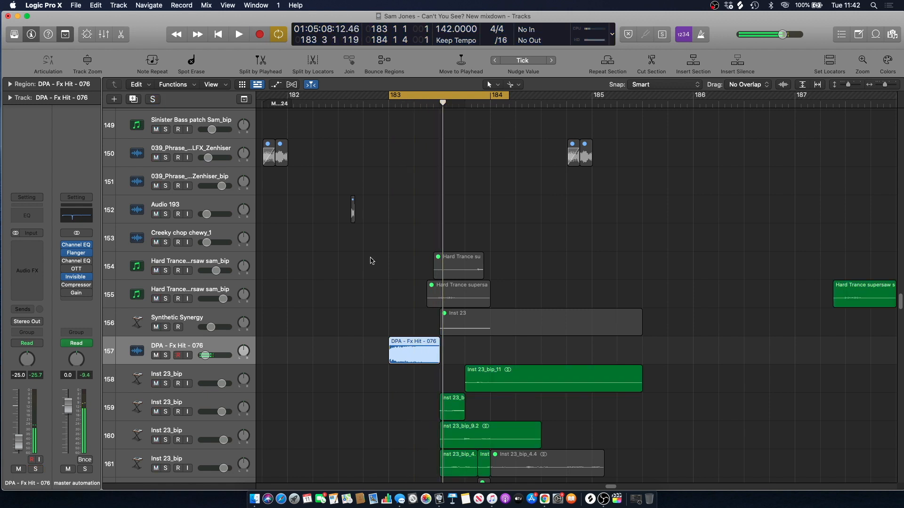
Solo the Inst 23_bip tracks 159 to 161 and Audio 250 on track 162, and play them together
scroll(370, 249, "down", 1)
scroll(372, 249, "down", 2)
left_click(273, 319)
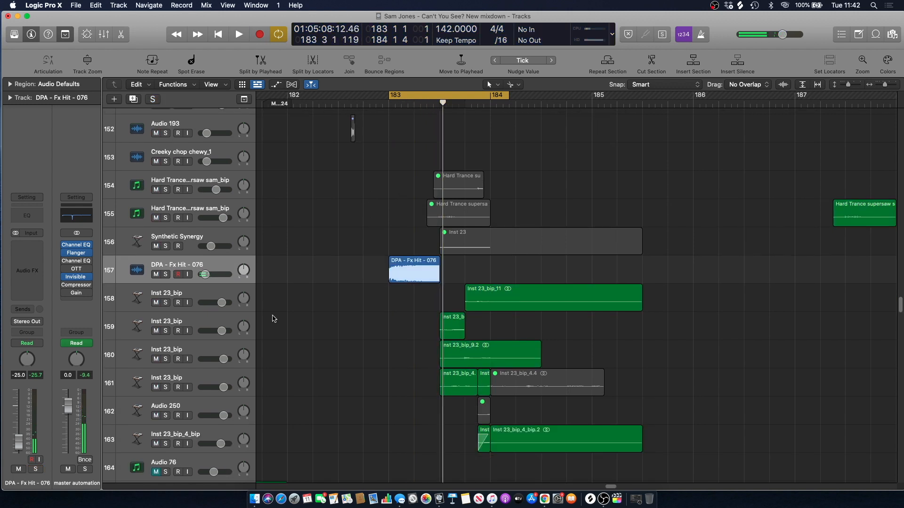
left_click(165, 331)
left_click_drag(166, 361, 165, 389)
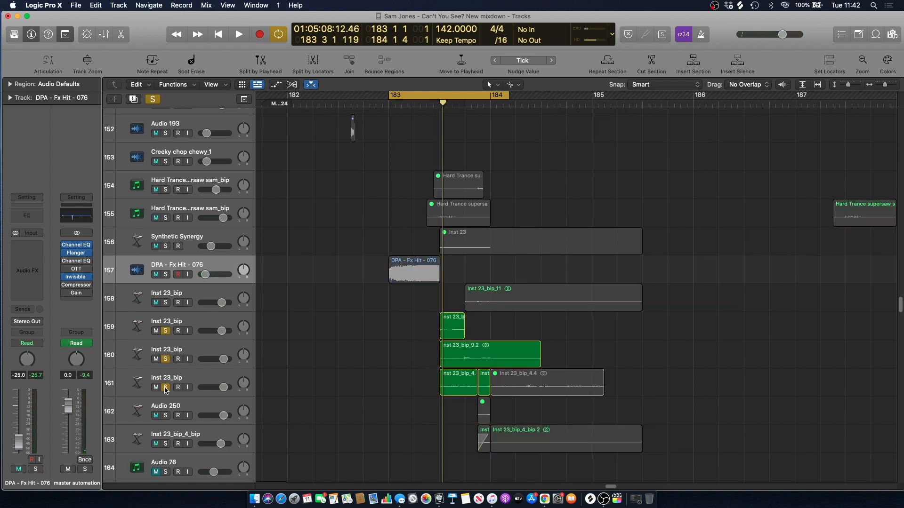
scroll(170, 421, "down", 3)
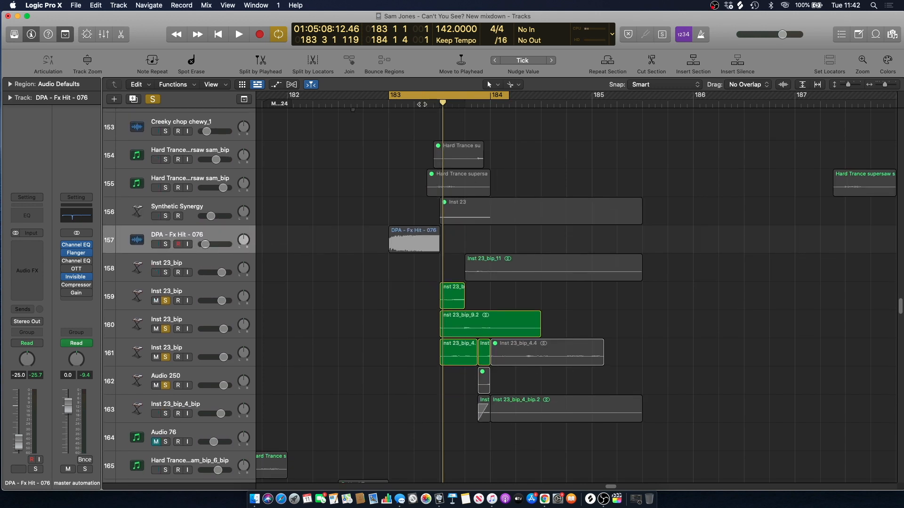
key("space")
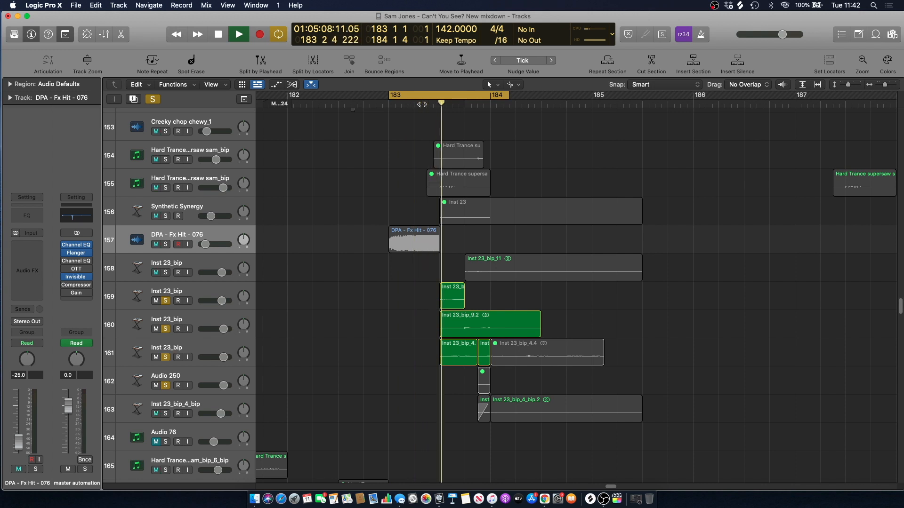
key("space")
Add the Inst 23_bip track 158 to the soloed group and play the combination
left_click(170, 271)
key("space")
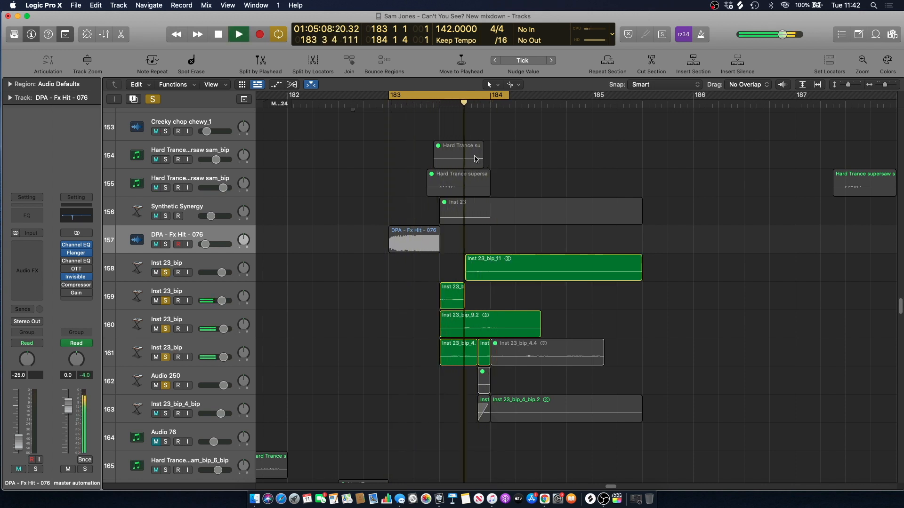
key("space")
Extend the cycle range to beat 4 of bar 185, add Inst 23_bip_4_bip to the solos, and play the group
left_click_drag(507, 95, 680, 94)
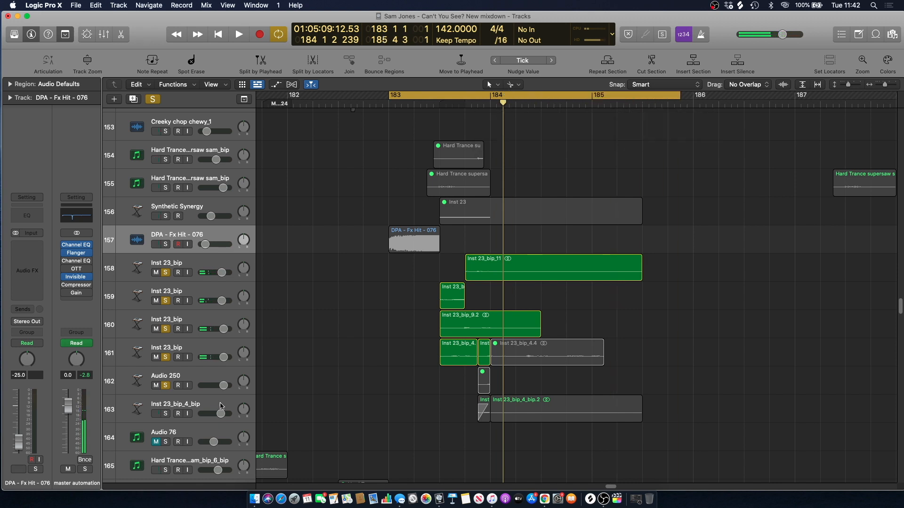
left_click(171, 414)
left_click(166, 415)
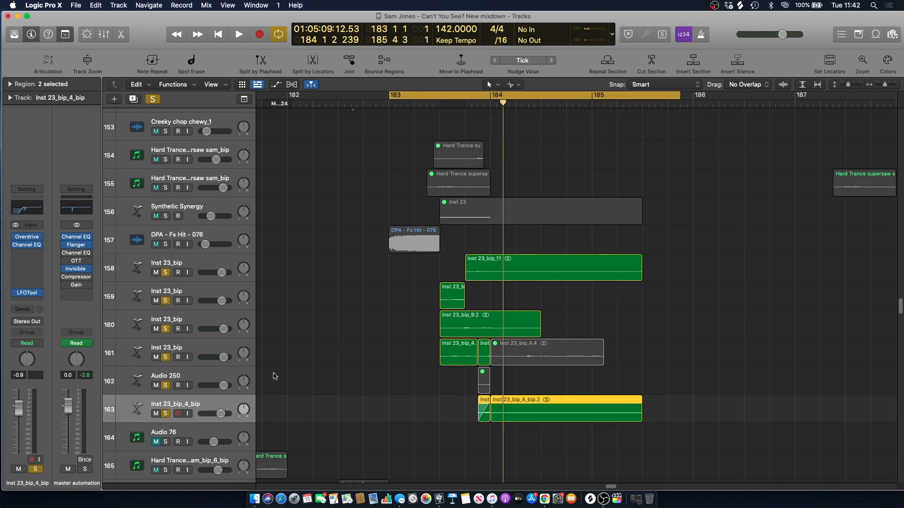
key("space")
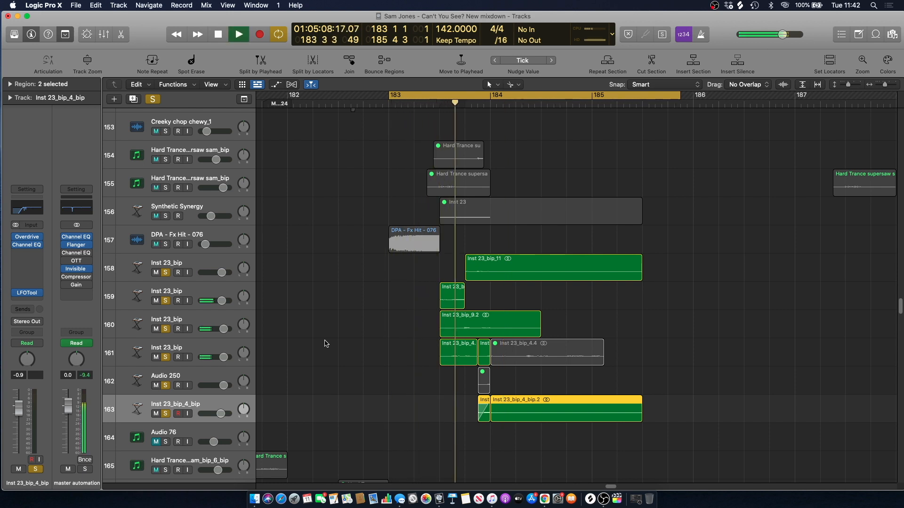
key("space")
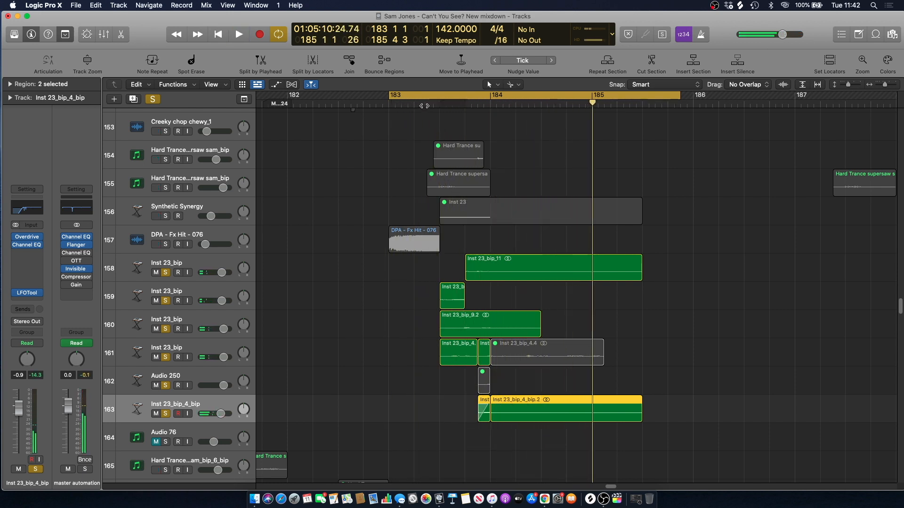
Add the DPA - Fx Hit - 076 track to the soloed group and play the cycled section
left_click(166, 244)
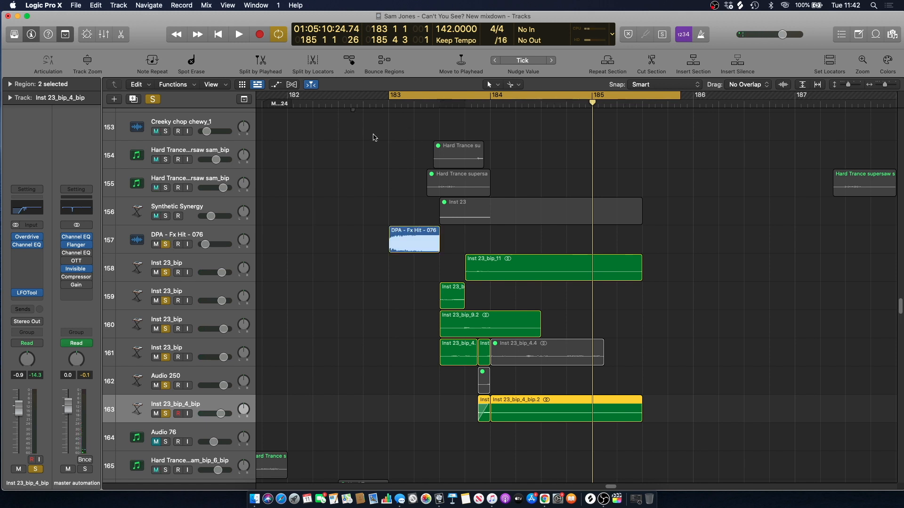
key("space")
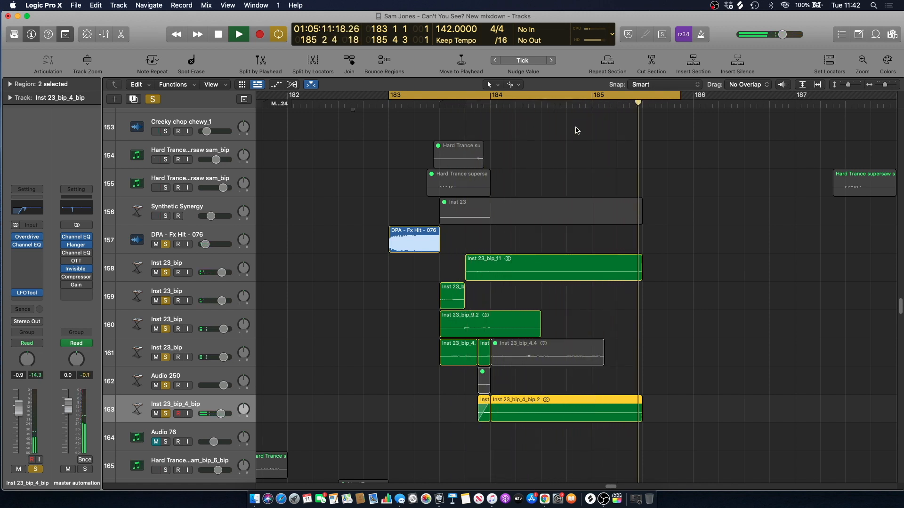
key("space")
Clear the solos and cycling, and play the full mix from bar 183 with a wider stretch of the arrangement in view
left_click(153, 99)
left_click(438, 96)
left_click(415, 104)
left_click(397, 138)
key("space")
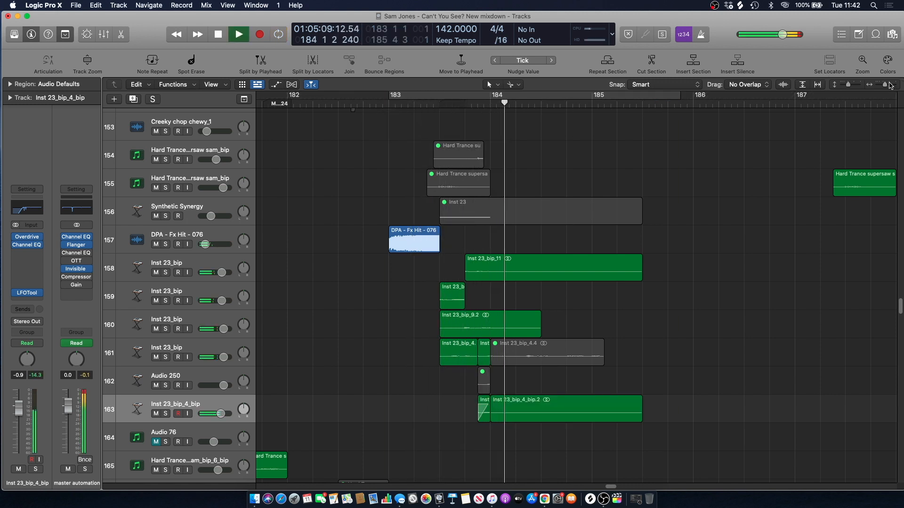
key("super+Left")
key("super+Left")
scroll(498, 172, "up", 10)
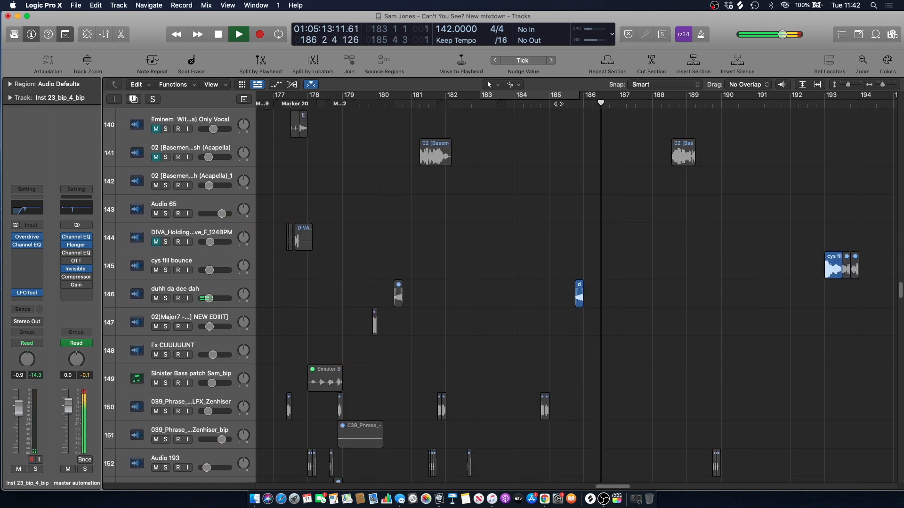
scroll(613, 436, "up", 12)
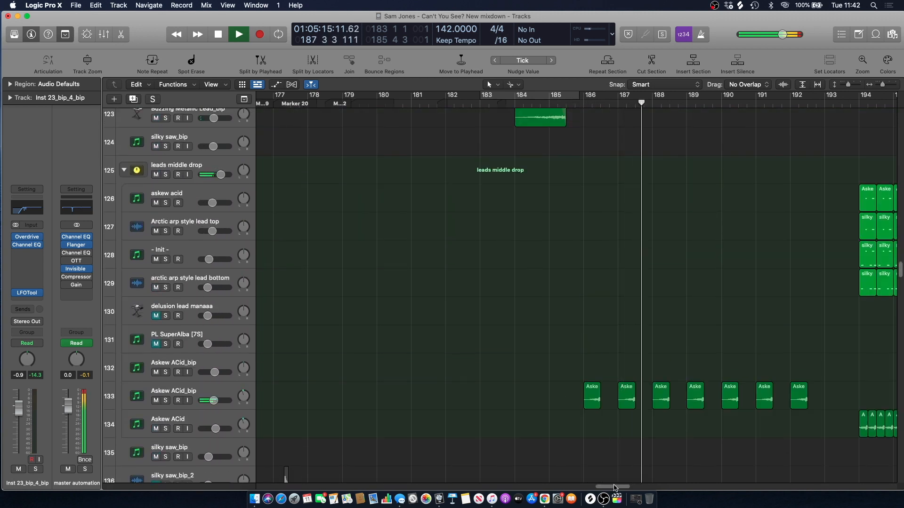
scroll(613, 437, "right", 5)
key("space")
Replay the mix from beat 3 of bar 184, stop, and place the playhead at beat 4 of bar 185 before the Terminator region
left_click(413, 106)
scroll(475, 178, "up", 14)
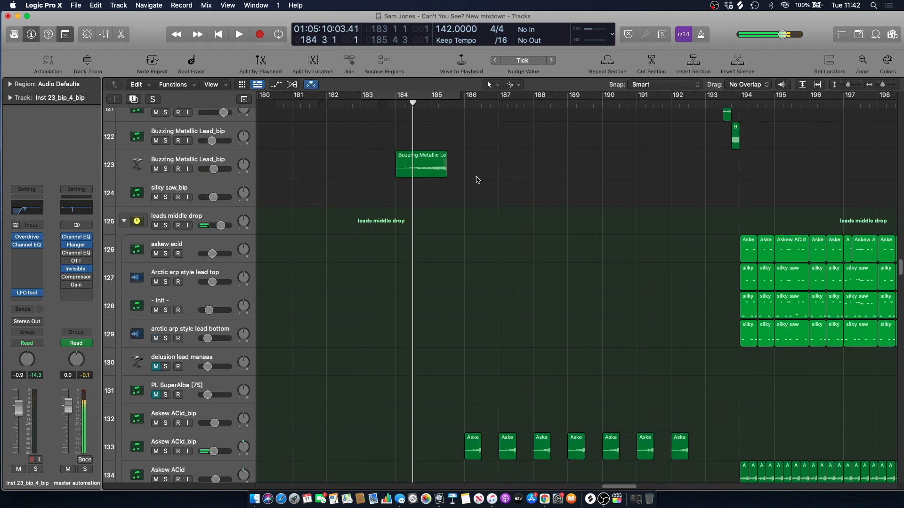
key("space")
key("space")
left_click(454, 105)
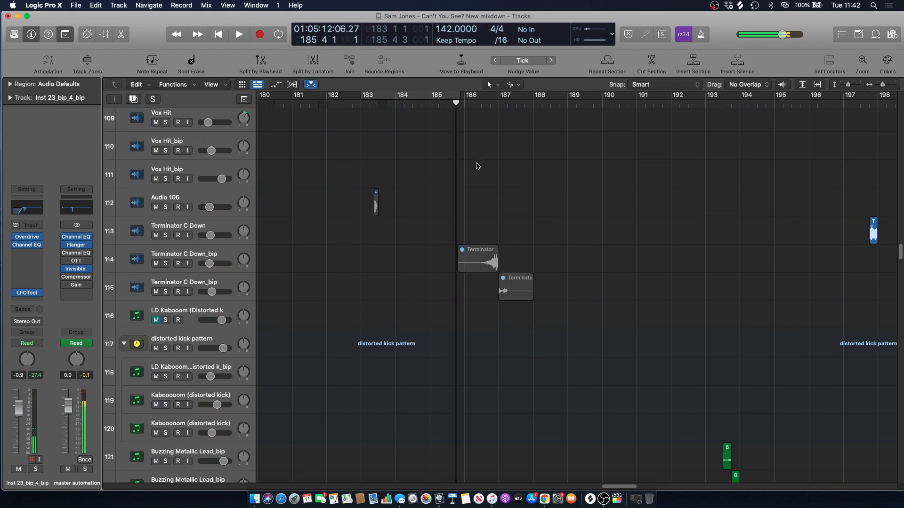
Play the full mix from beat 4 of bar 185 and look through the tracks for the parts that are sounding
scroll(423, 155, "up", 20)
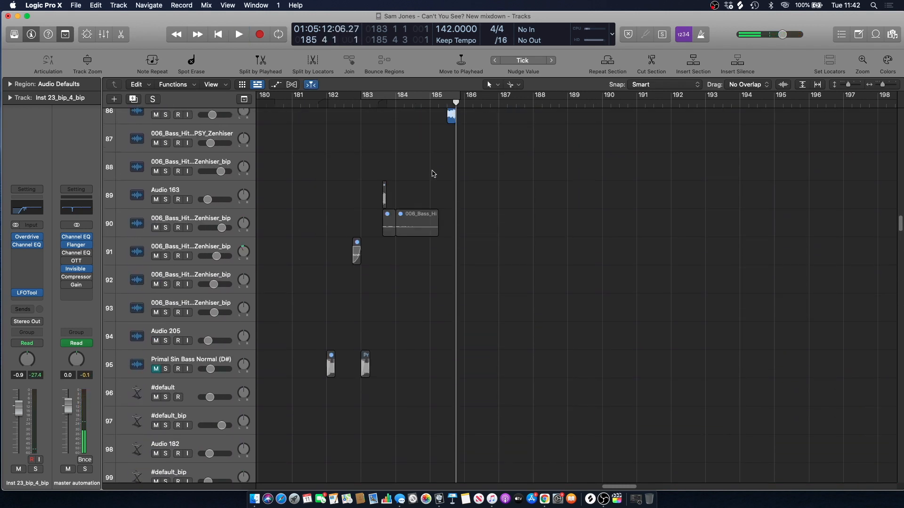
scroll(451, 174, "down", 10)
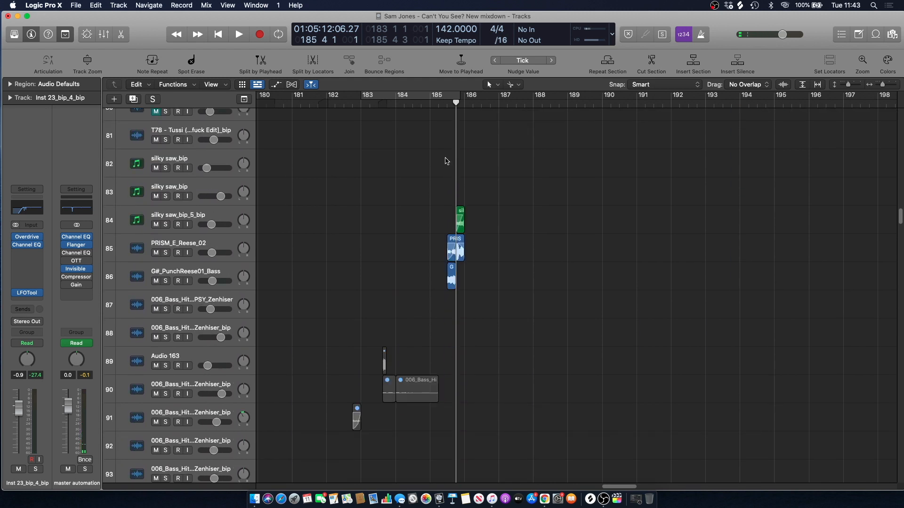
key("space")
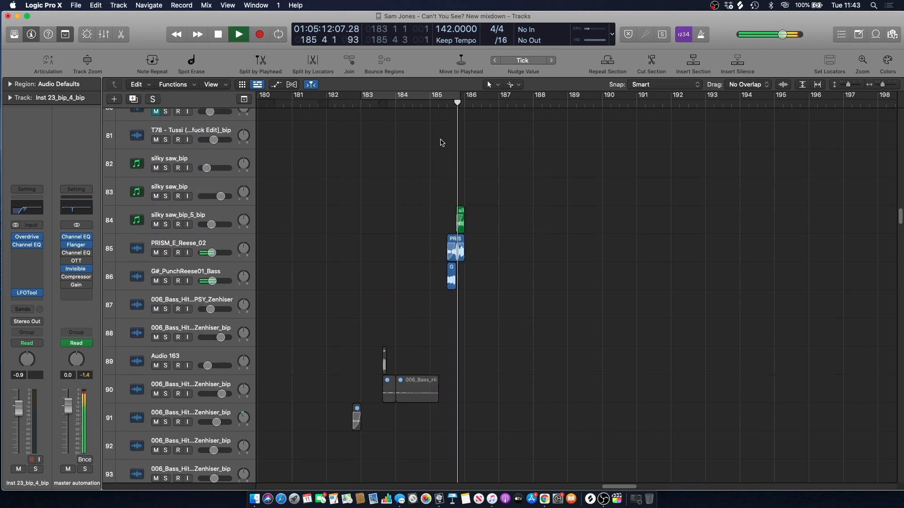
scroll(446, 148, "up", 20)
scroll(451, 155, "up", 20)
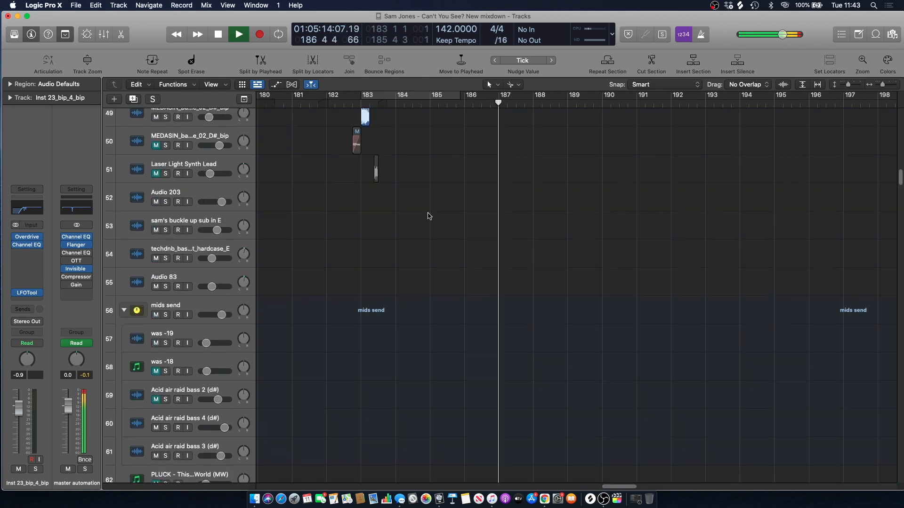
scroll(445, 215, "down", 14)
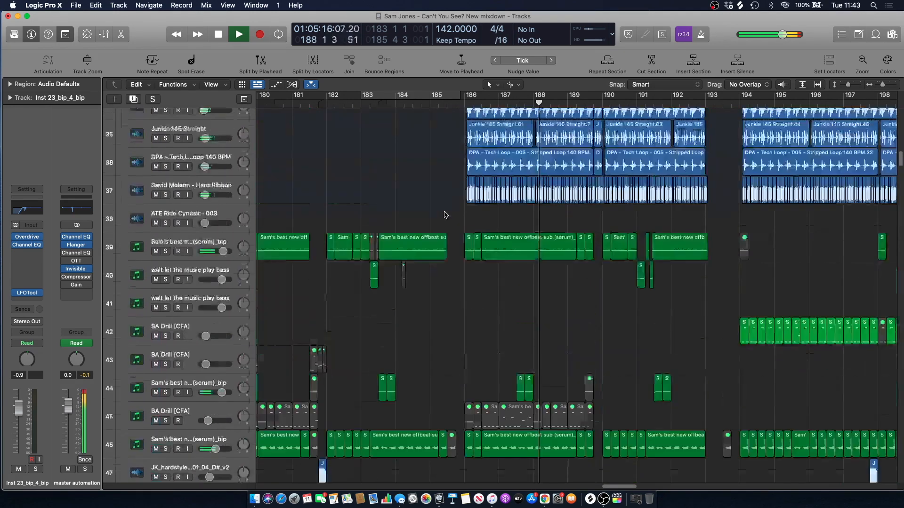
scroll(445, 216, "down", 20)
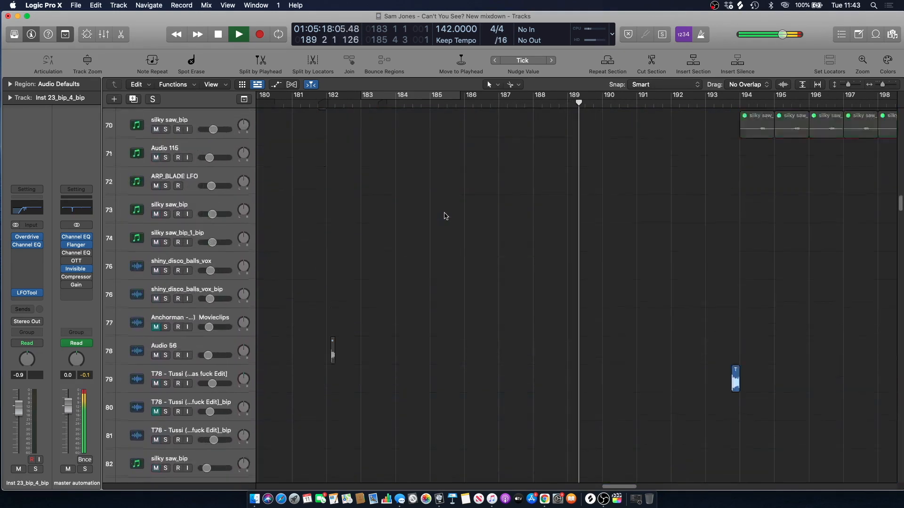
key("space")
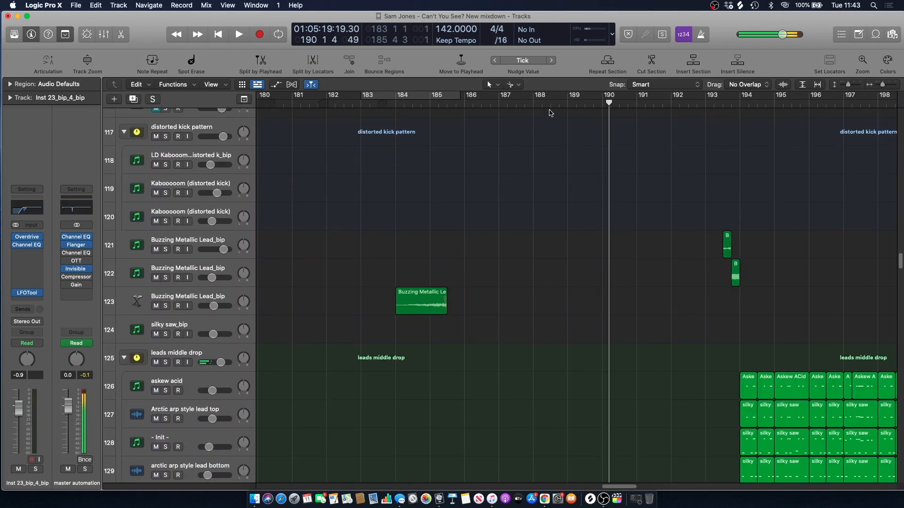
Place the playhead at beat 3 of bar 188 and find the chopped Rihanna vocal at bar 189 on track 219 in a close-up view
left_click(550, 105)
scroll(555, 200, "down", 20)
scroll(579, 197, "up", 4)
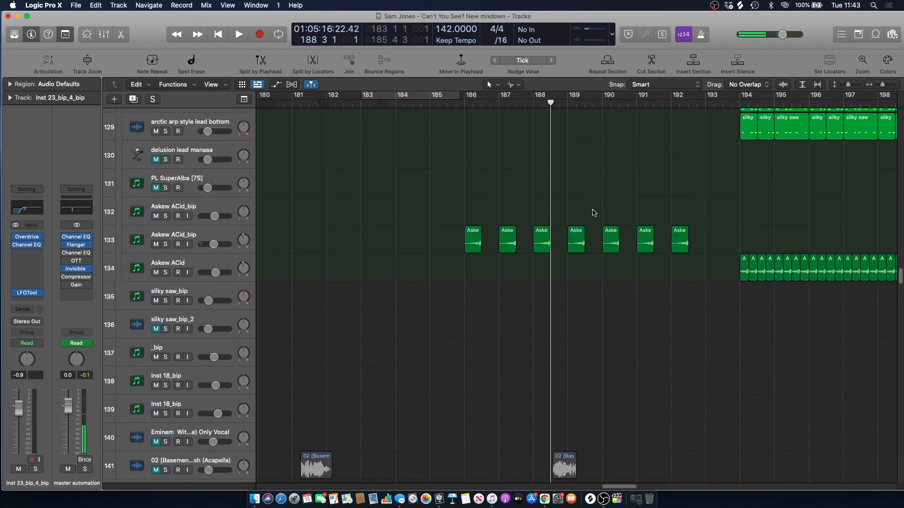
left_click_drag(900, 276, 900, 382)
left_click_drag(501, 234, 667, 251)
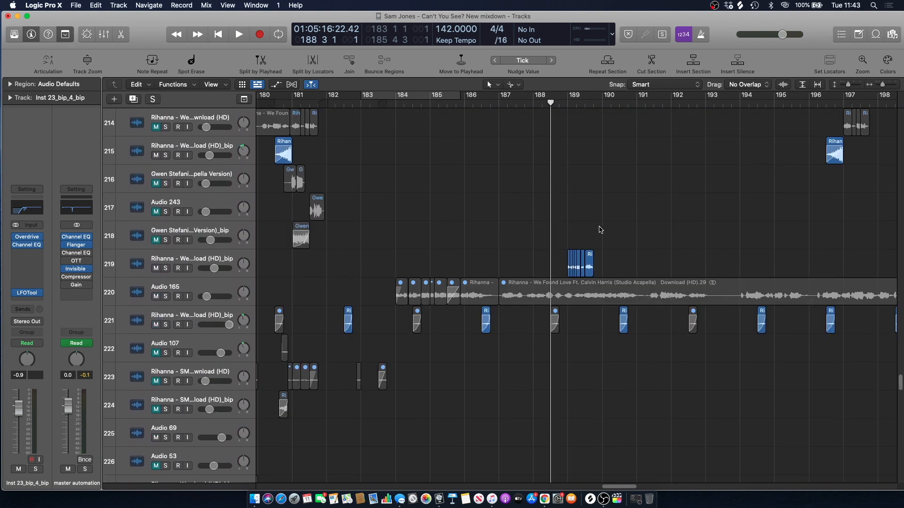
left_click_drag(884, 86, 886, 86)
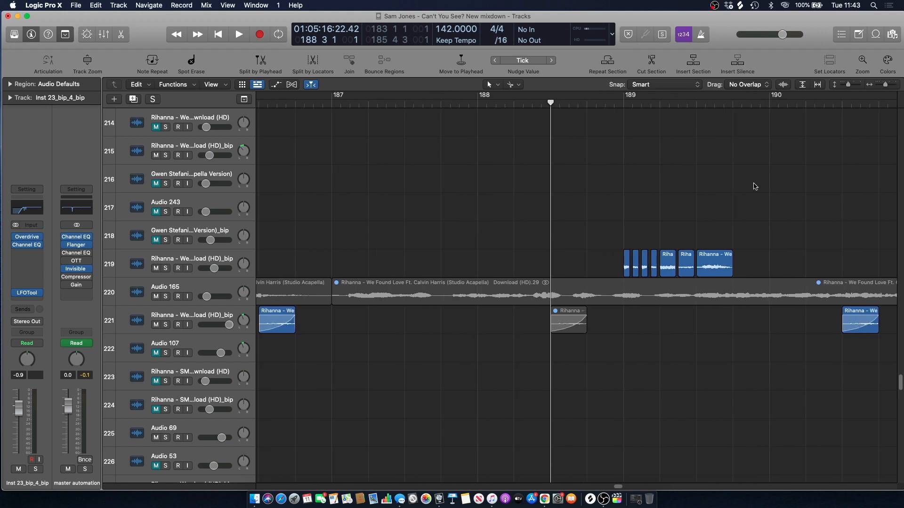
scroll(610, 485, "right", 3)
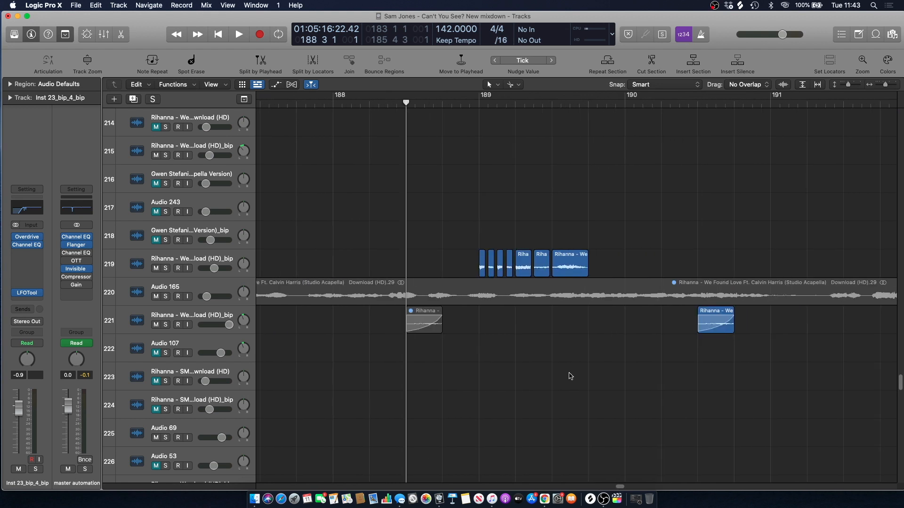
Solo the Rihanna vocal chops on track 219 and play them from the start of bar 189
left_click(472, 104)
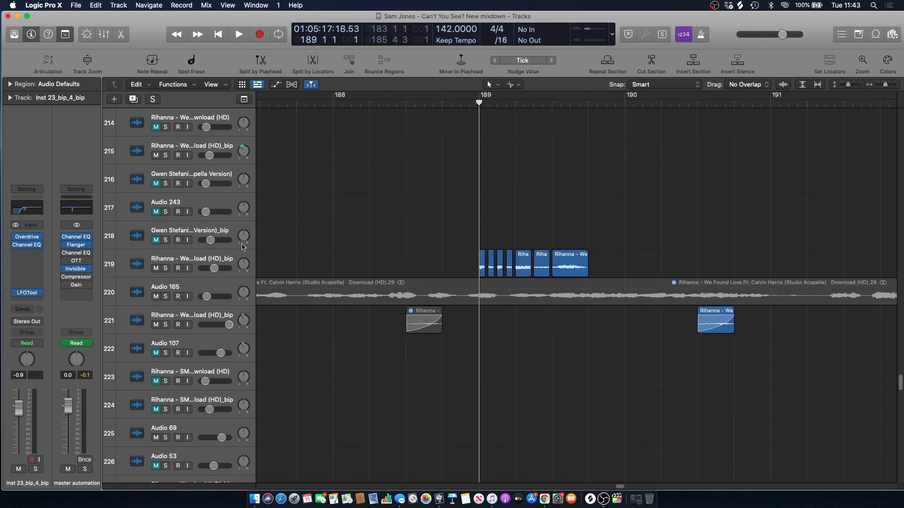
left_click(166, 268)
left_click(197, 262)
key("space")
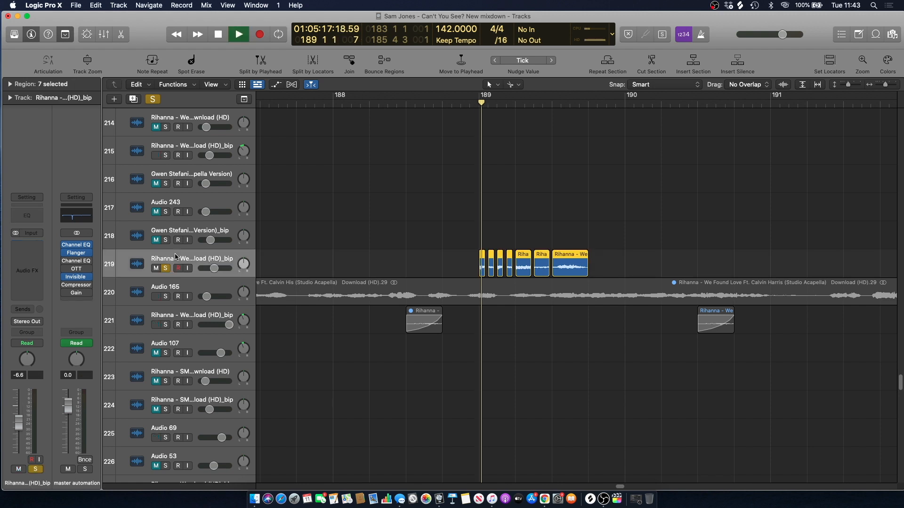
key("space")
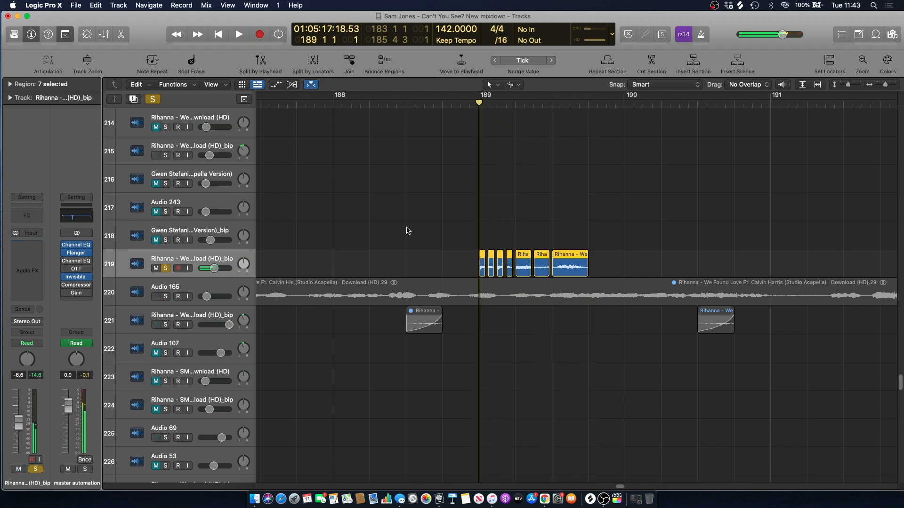
key("space")
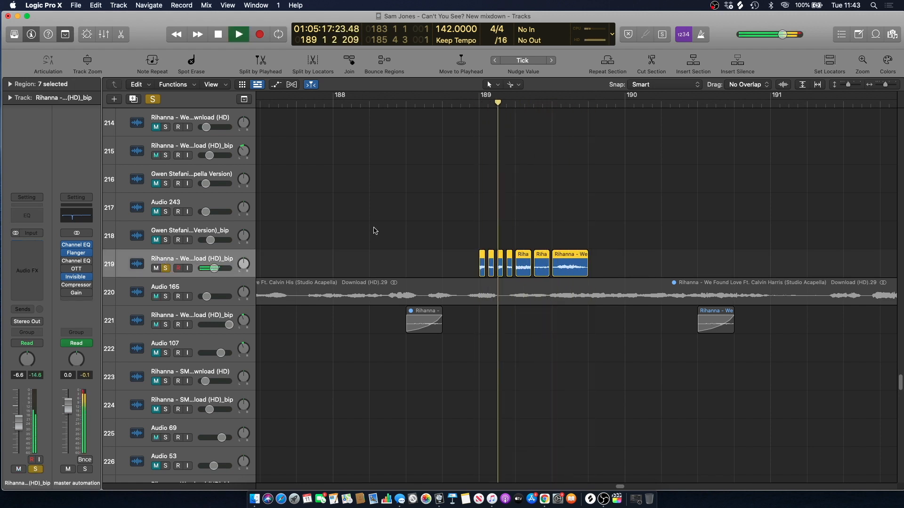
key("space")
Set the fade-out of all the Rihanna vocal chops on track 219 to 5 and replay them
left_click_drag(420, 196, 659, 275)
left_click(10, 84)
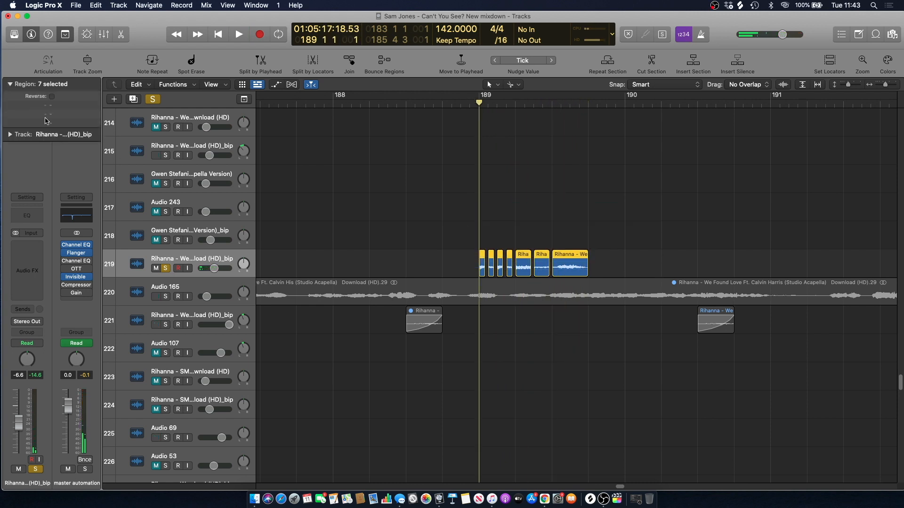
double_click(61, 204)
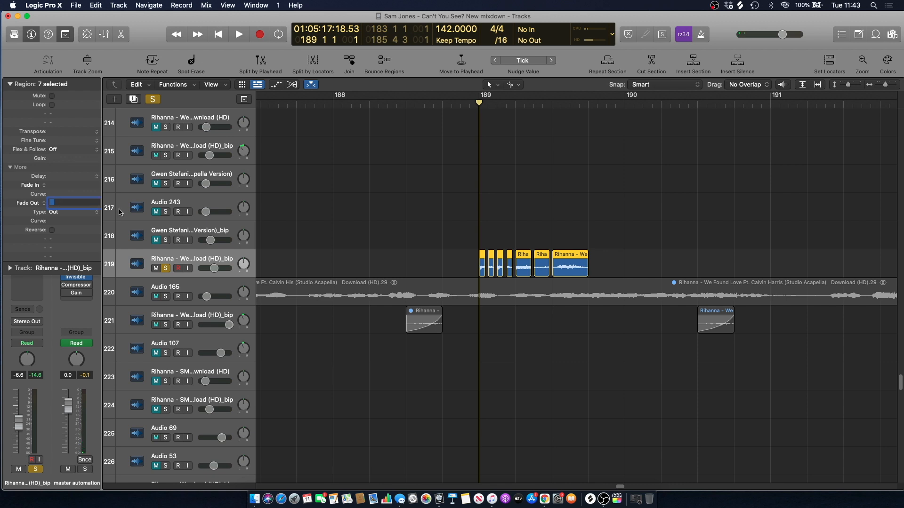
type("5")
key("Return")
key("space")
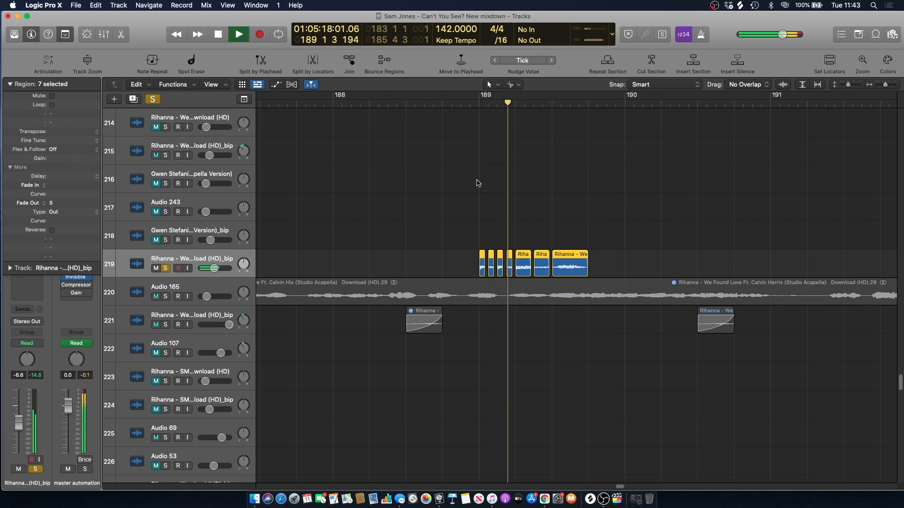
key("space")
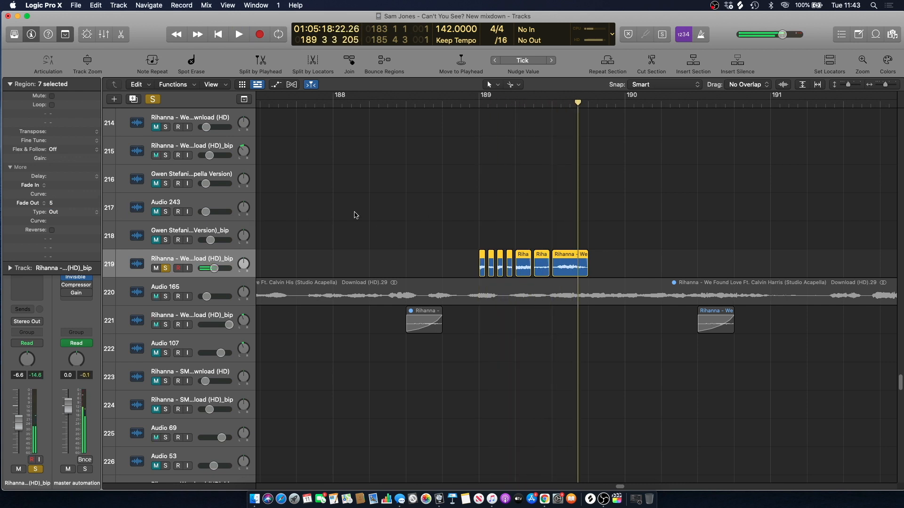
Clear the vocal solo and play the chops within the full mix with a wider stretch of the arrangement in view
left_click(465, 124)
left_click(423, 182)
key("space")
left_click_drag(886, 85, 884, 88)
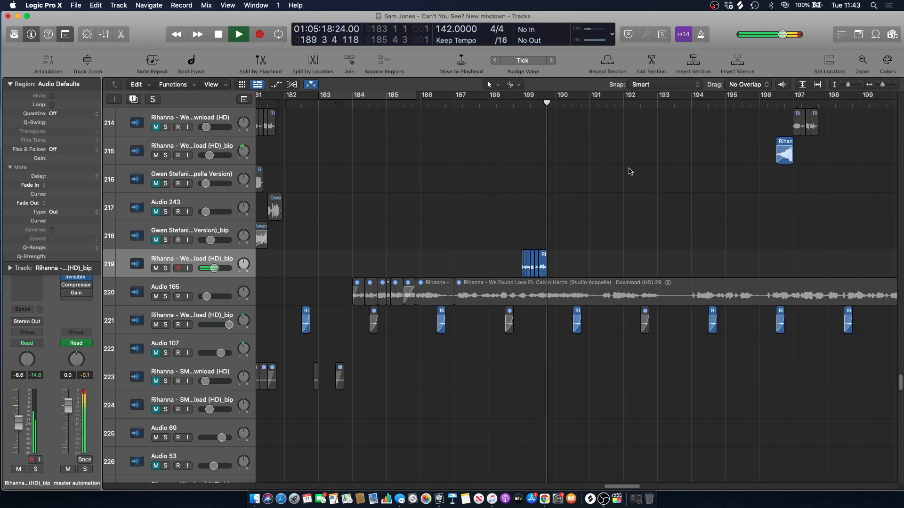
scroll(525, 176, "up", 7)
scroll(525, 176, "down", 6)
scroll(525, 176, "down", 2)
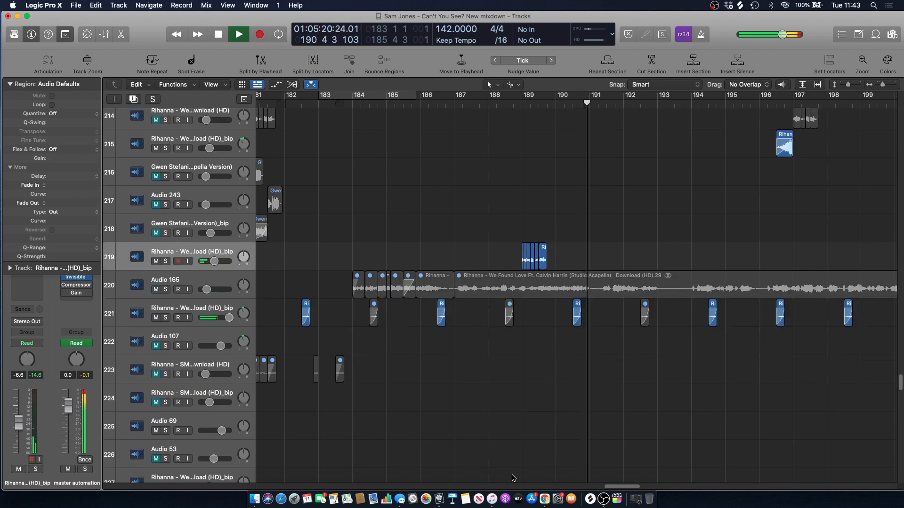
scroll(471, 141, "right", 4)
key("space")
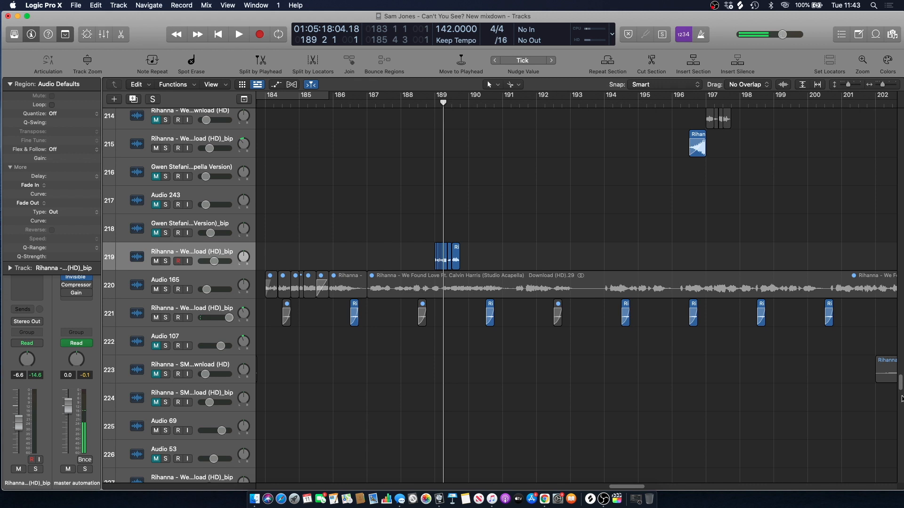
Play the mix from beat 2 of bar 189 and look for other active parts among the diva vocal, bass and DIVA_Why_Cant tracks
left_click_drag(899, 389, 893, 439)
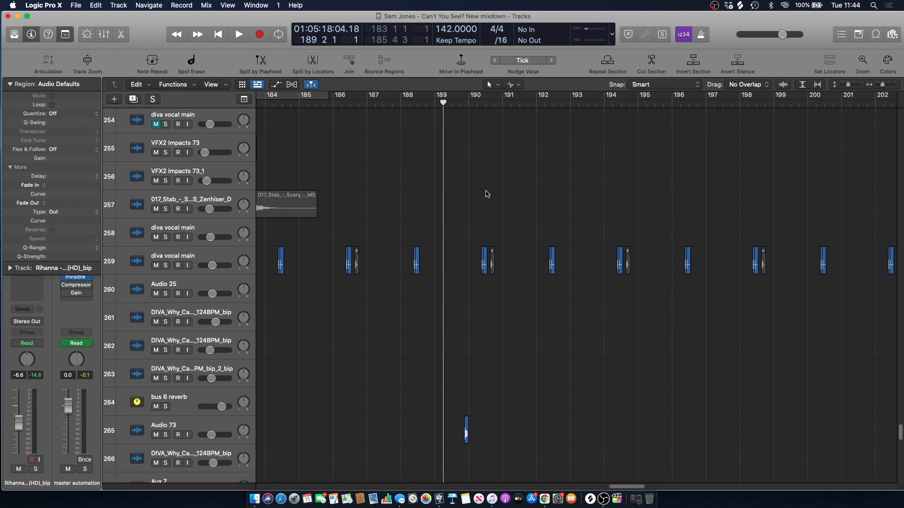
key("space")
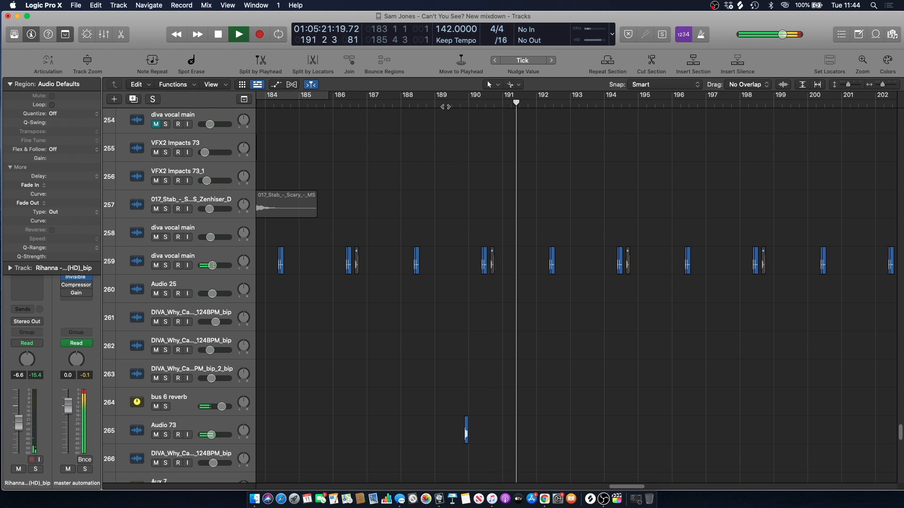
key("space")
left_click_drag(899, 433, 882, 250)
scroll(880, 219, "up", 20)
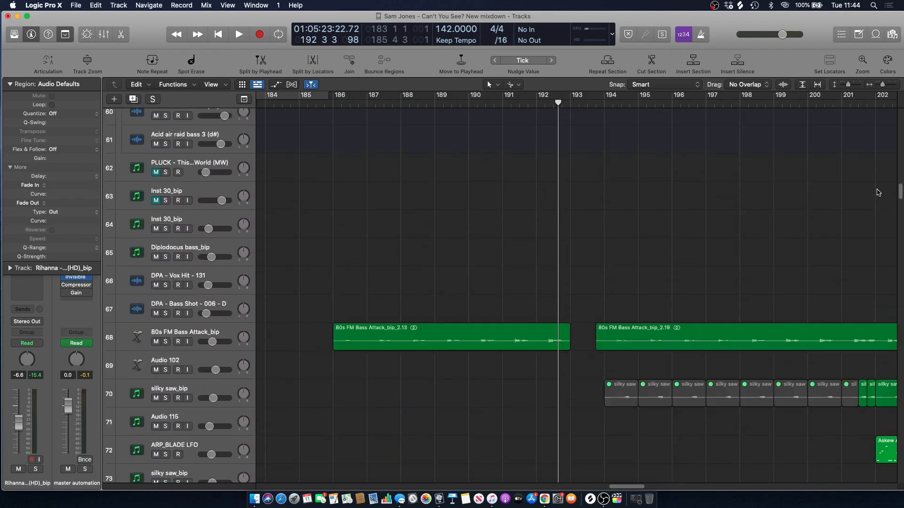
left_click_drag(900, 119, 901, 463)
scroll(625, 274, "up", 8)
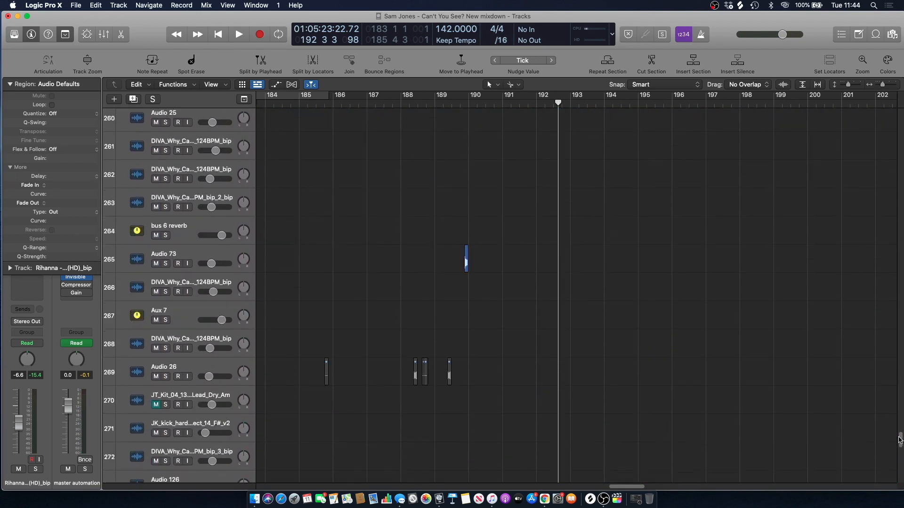
Play the mix from just before bar 190 and solo the Audio 73 track
left_click(463, 125)
key("space")
left_click(165, 413)
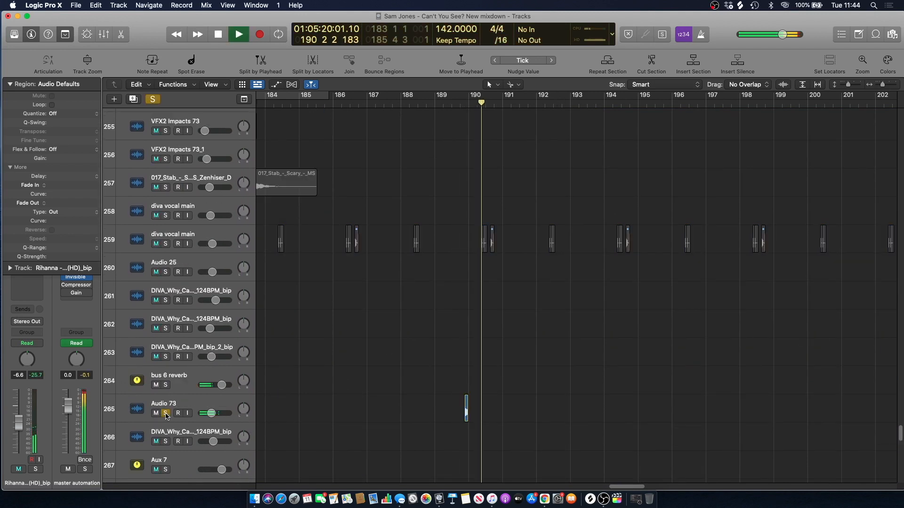
Show the automation lanes on taller tracks, with Audio 73 selected, while its soloed part plays, then stop
left_click(188, 404)
scroll(423, 292, "down", 2)
key("a")
key("super+Down")
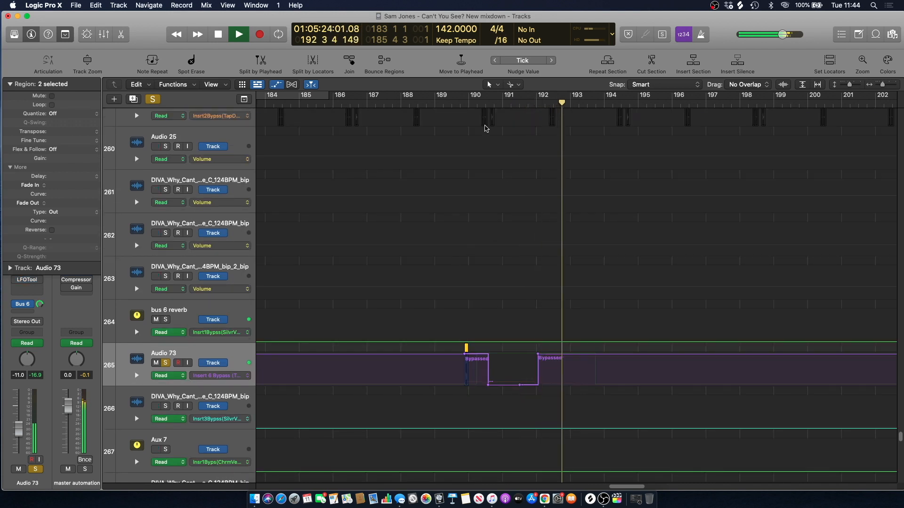
key("space")
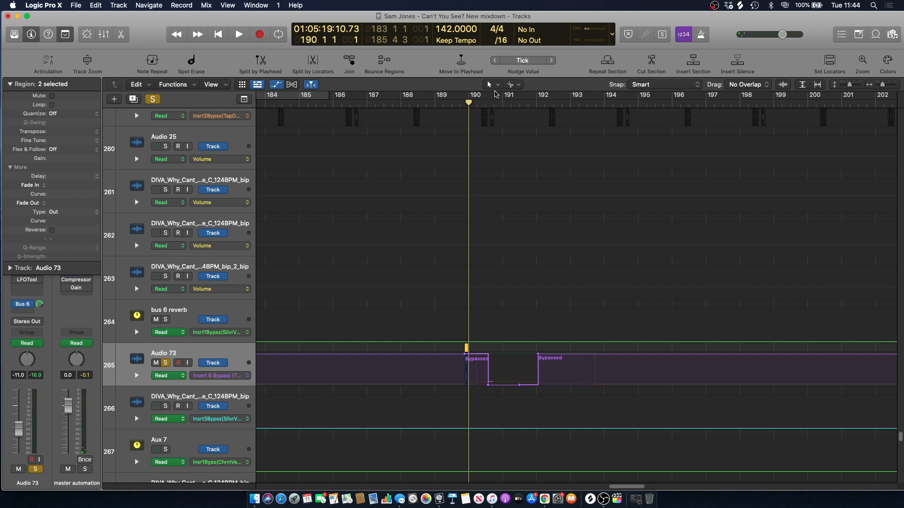
Play Audio 73 from beat 3 of bar 189, inspect its Tape Delay settings during playback, then close the plug-in
left_click(450, 103)
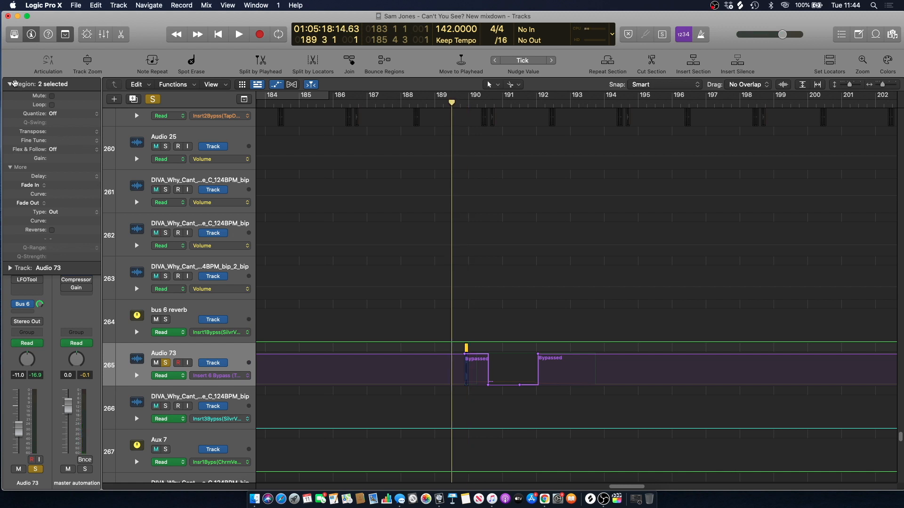
left_click(14, 83)
key("space")
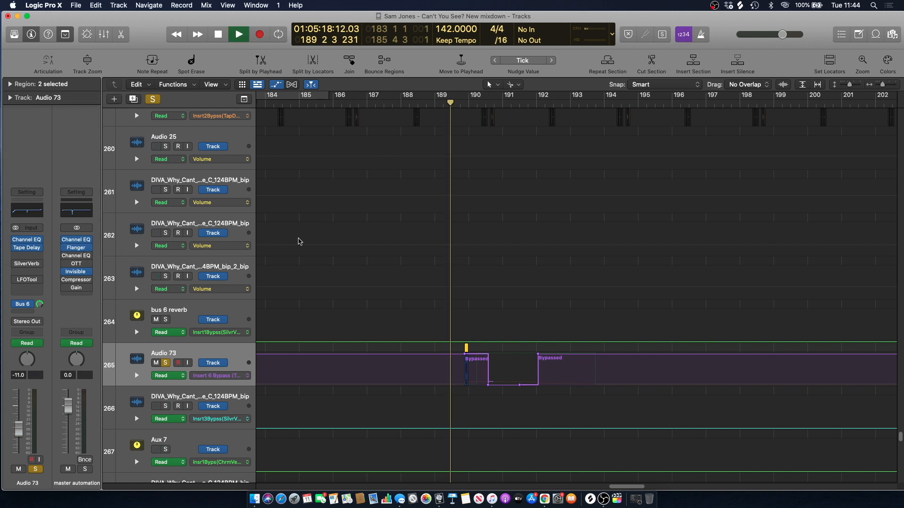
left_click(26, 248)
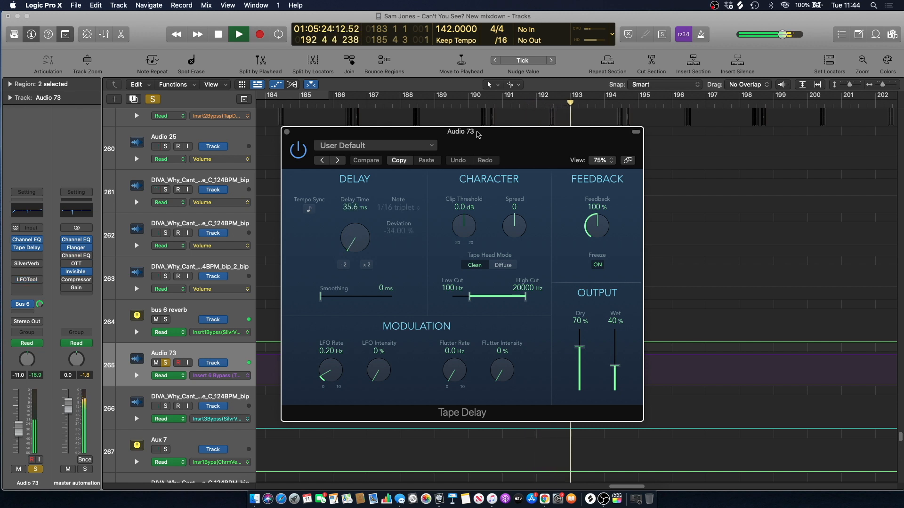
key("space")
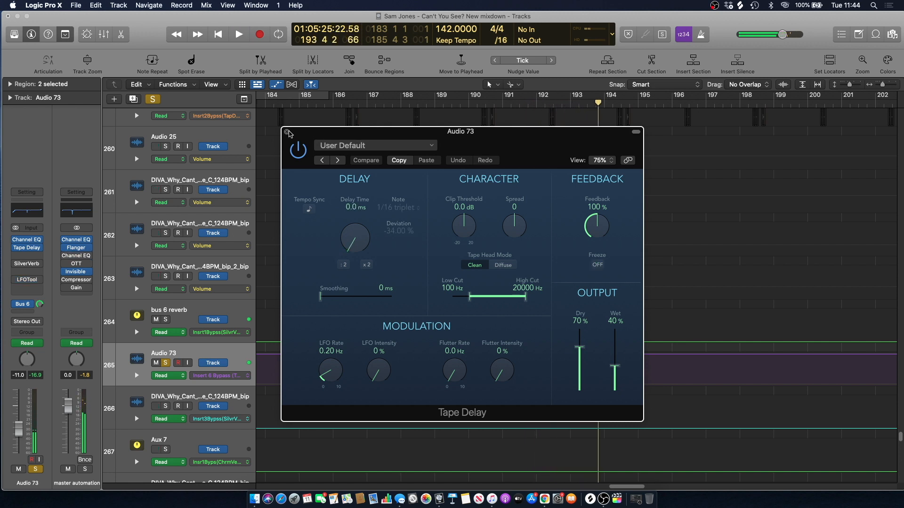
left_click(287, 133)
Position playback at beat 3 of bar 189 and display the Tape Delay's Delay Time automation on the Audio 73 track
left_click(451, 101)
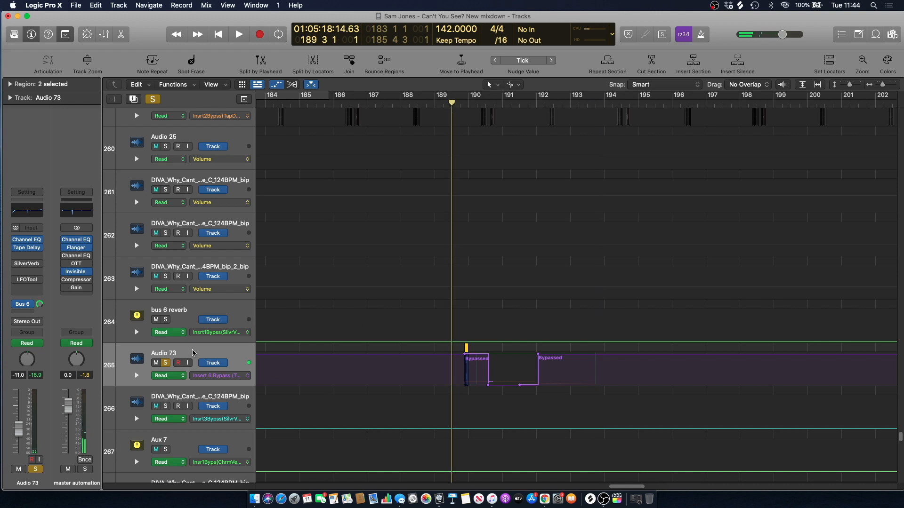
left_click(216, 380)
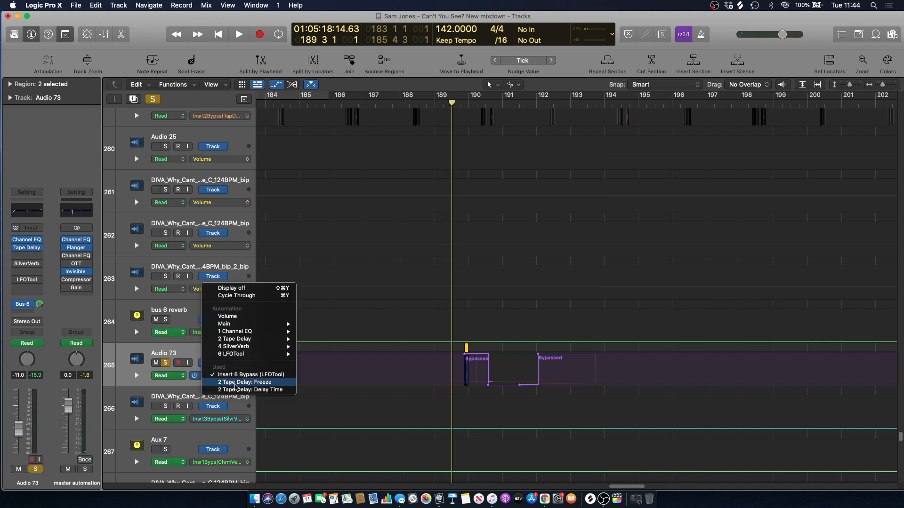
left_click(238, 389)
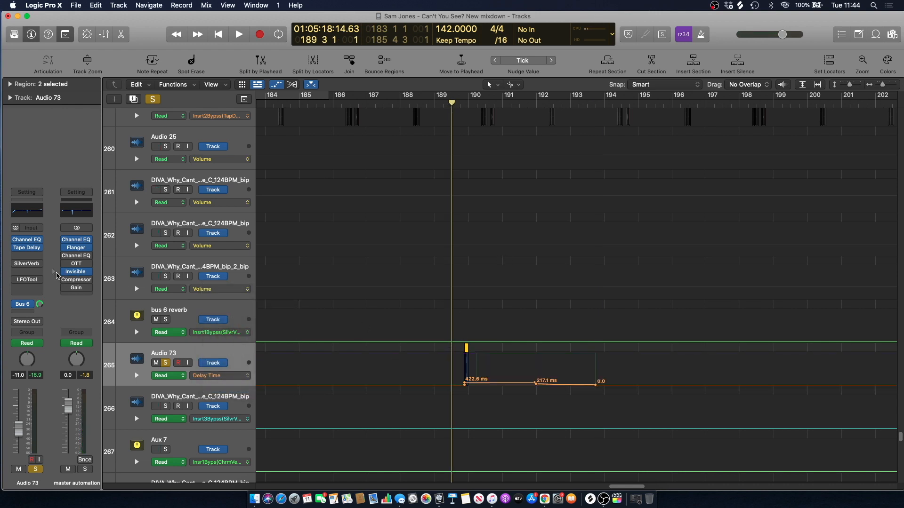
Open Audio 73's Tape Delay, move its window off the automation, watch the delay time during playback around bars 189 to 192, and close it
left_click(27, 248)
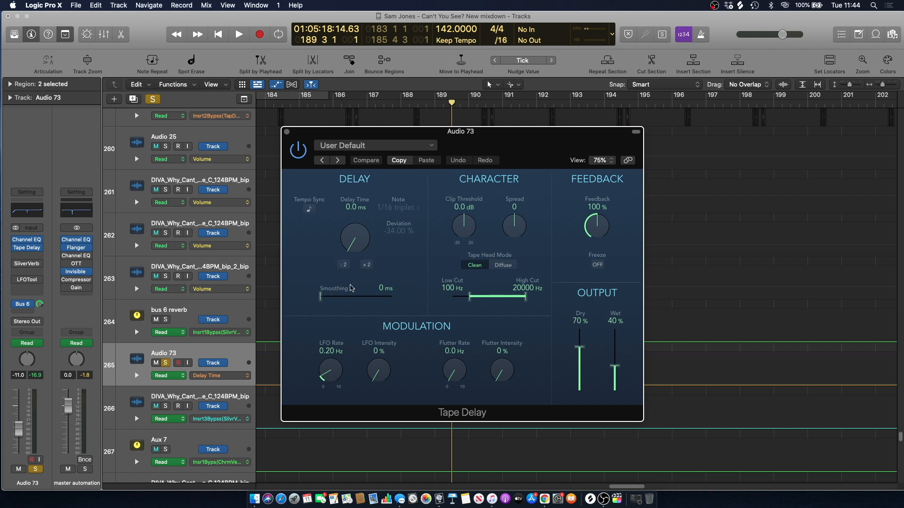
left_click_drag(366, 138, 630, 171)
key("space")
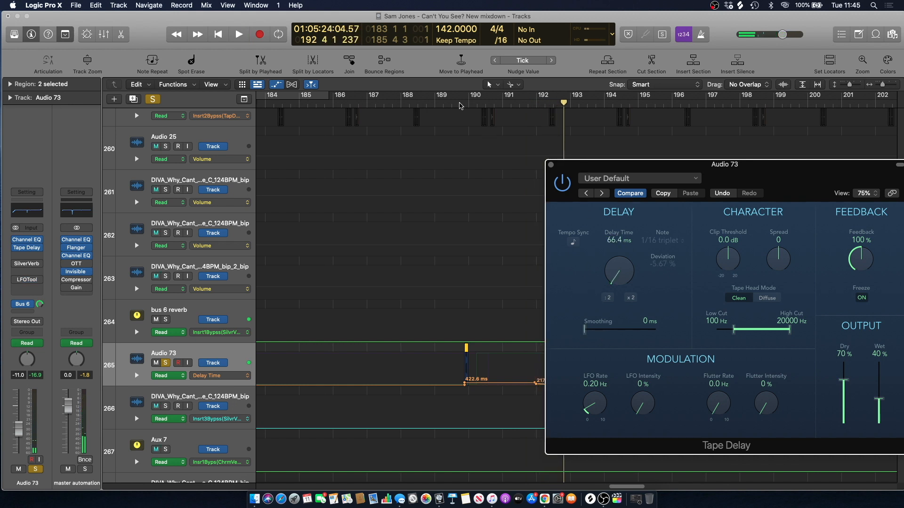
left_click(460, 103)
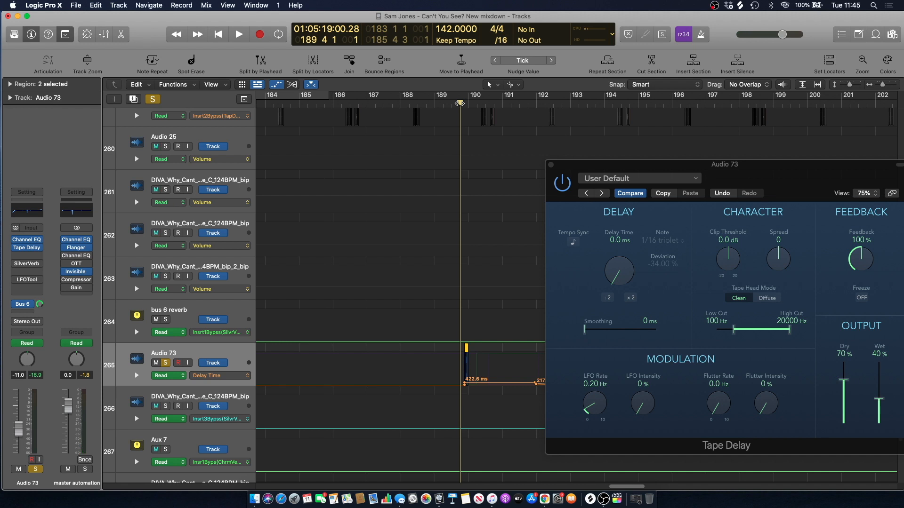
key("space")
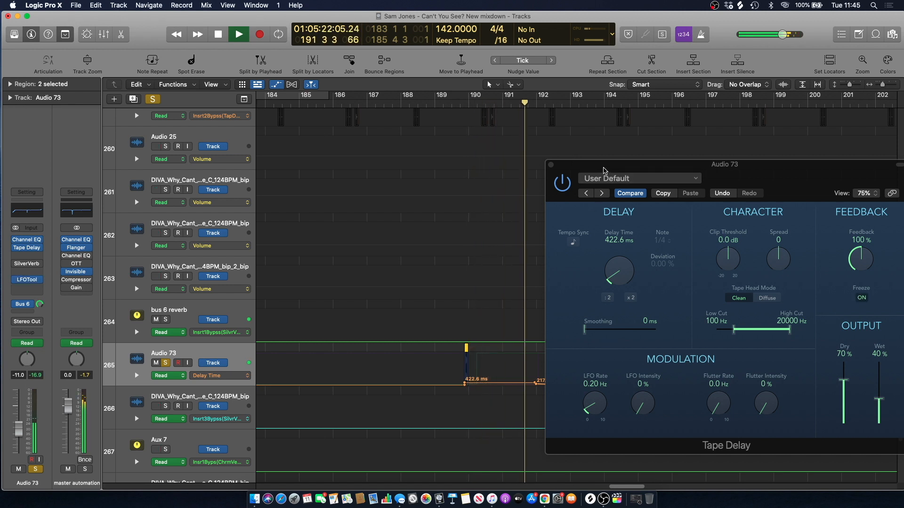
left_click(551, 164)
key("space")
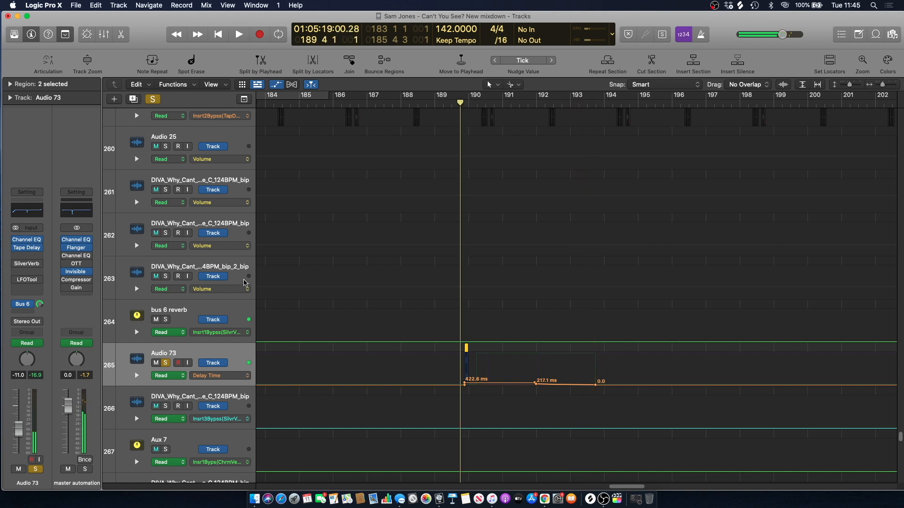
Unsolo Audio 73 and show the automation on the last tracks, down to master automation
left_click(166, 364)
key("a")
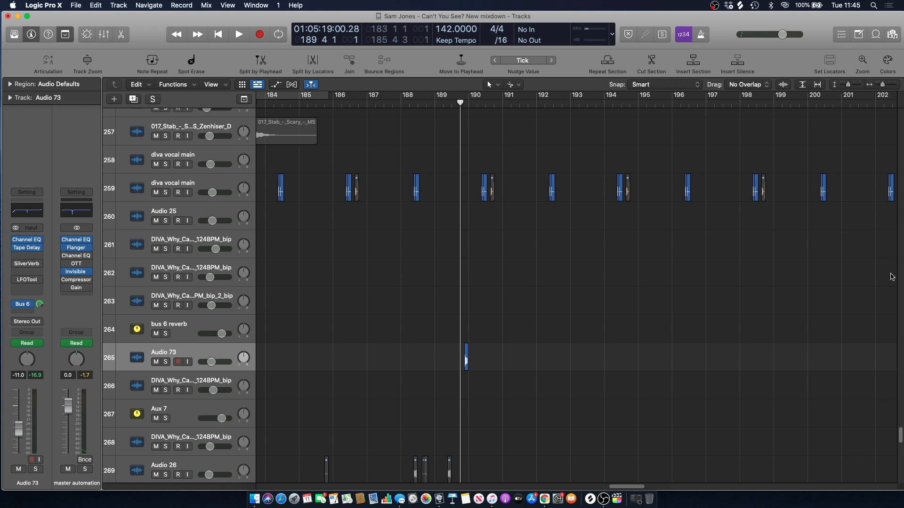
left_click_drag(900, 440, 900, 473)
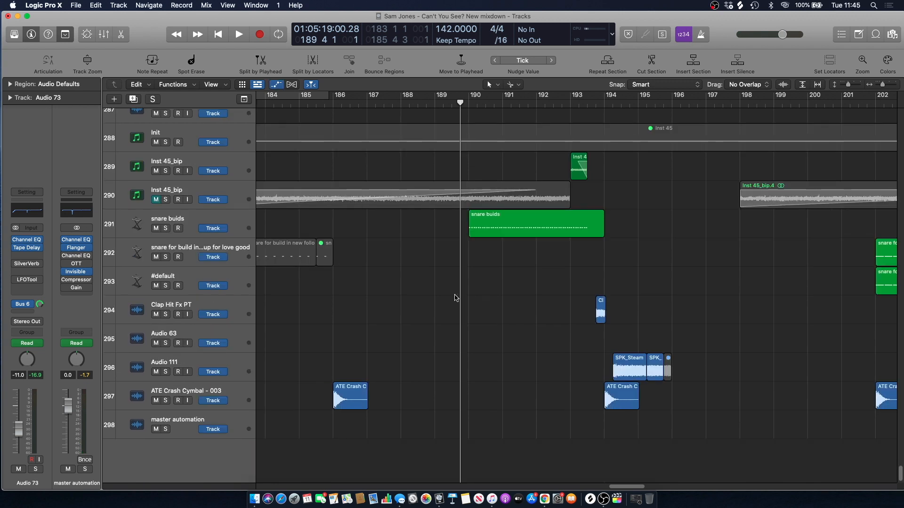
key("a")
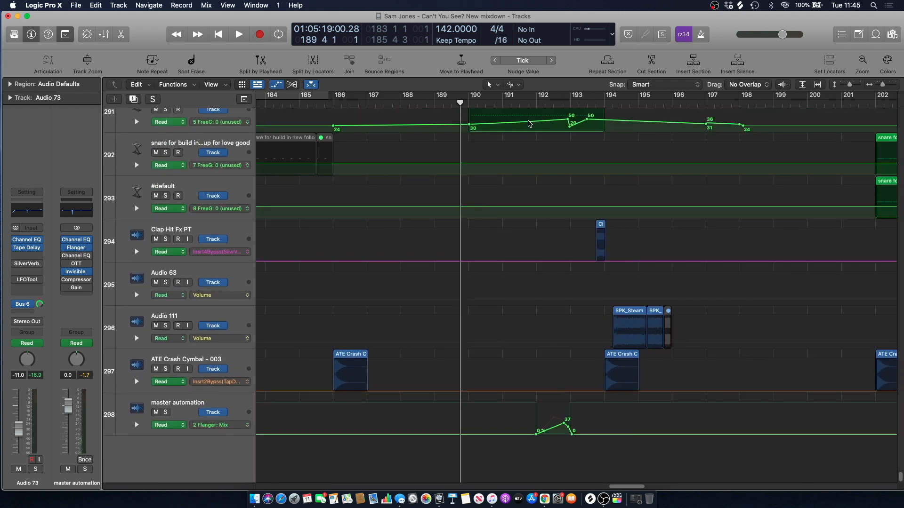
Play the full mix from beat 4 of bar 189 while examining the master automation track's Flanger Mix curve, then stop
key("space")
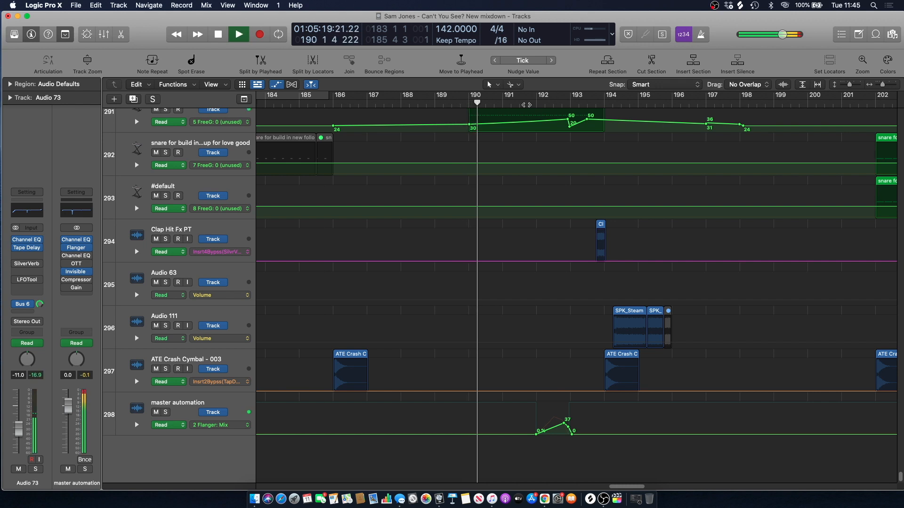
scroll(571, 397, "up", 4)
scroll(571, 397, "down", 4)
key("space")
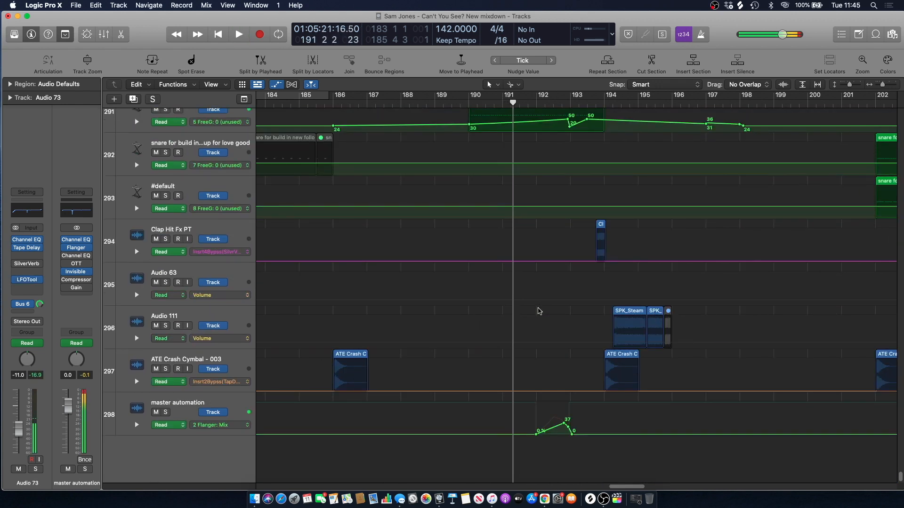
Play the mix from around bar 191 and look back up through the automation lanes for active parts
left_click(528, 102)
scroll(512, 263, "up", 5)
key("space")
scroll(512, 263, "up", 6)
scroll(511, 262, "up", 15)
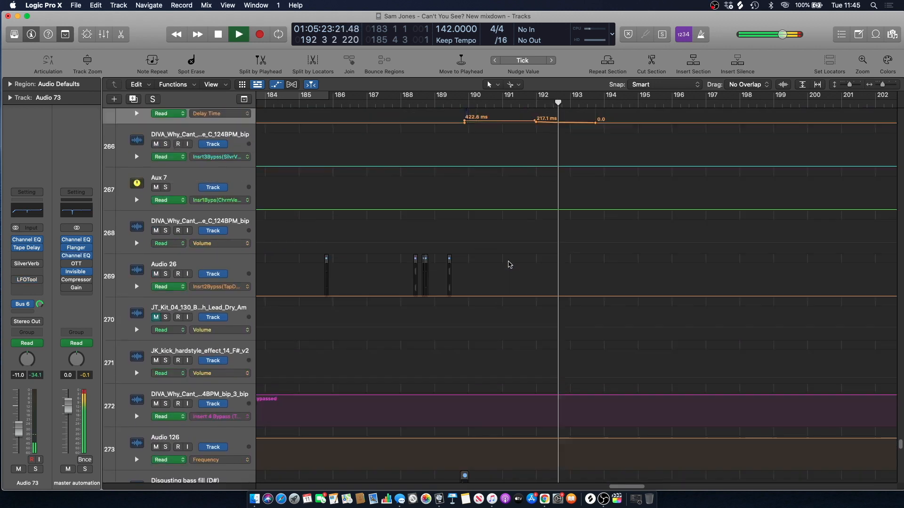
key("space")
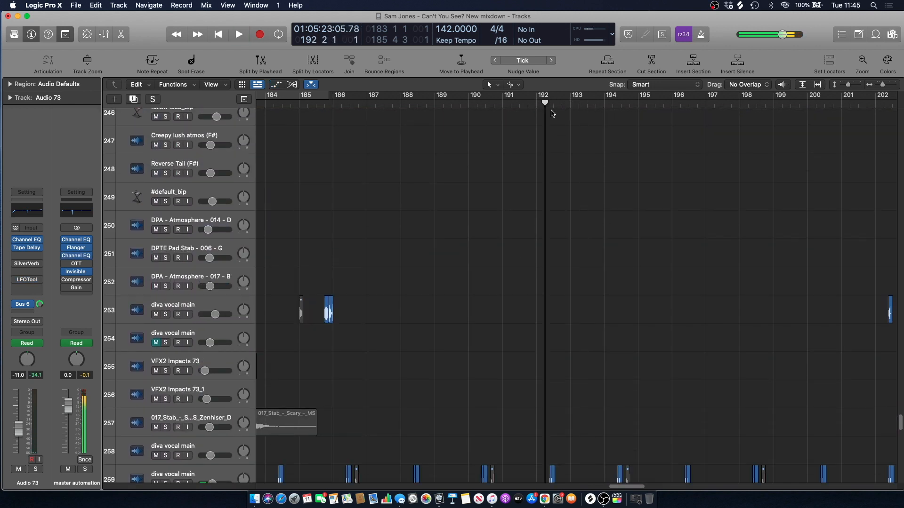
Play the mix from bar 192 while looking through the tracks above, then position playback at bar 193 and show the first tracks
scroll(530, 208, "up", 10)
key("space")
scroll(528, 210, "up", 2)
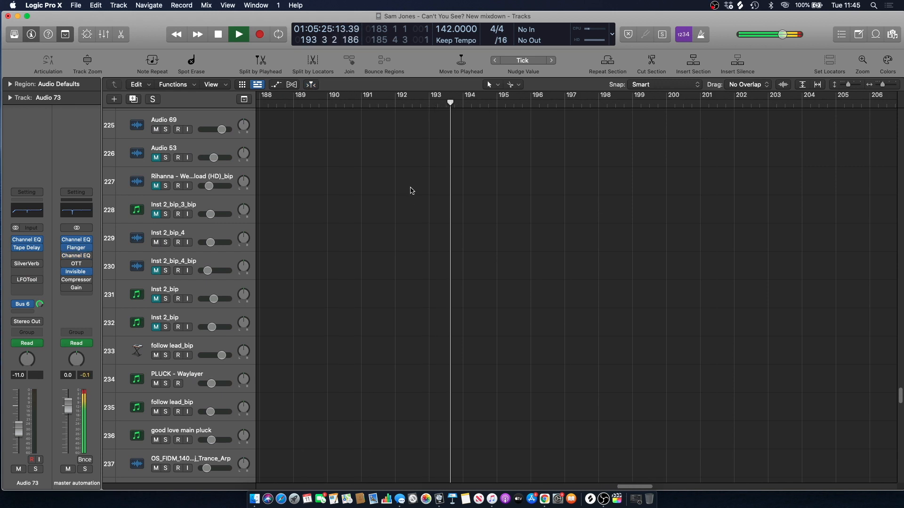
key("space")
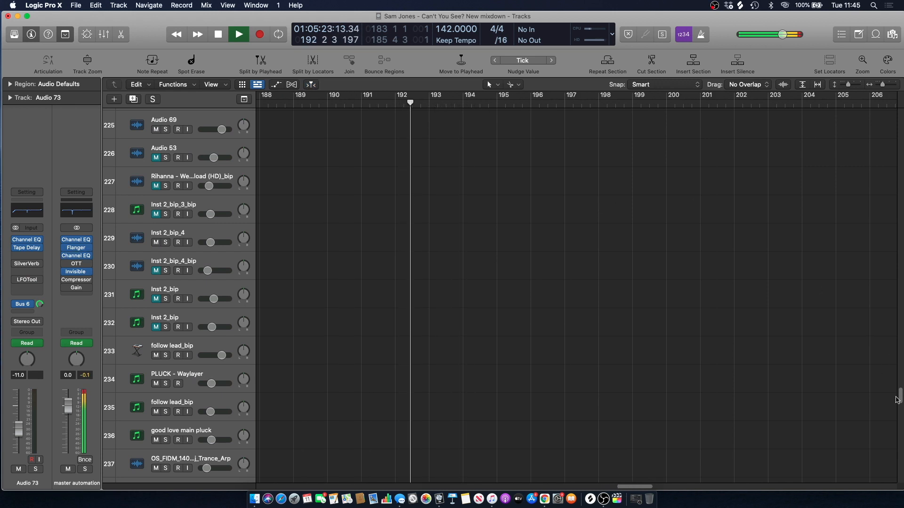
scroll(557, 228, "up", 20)
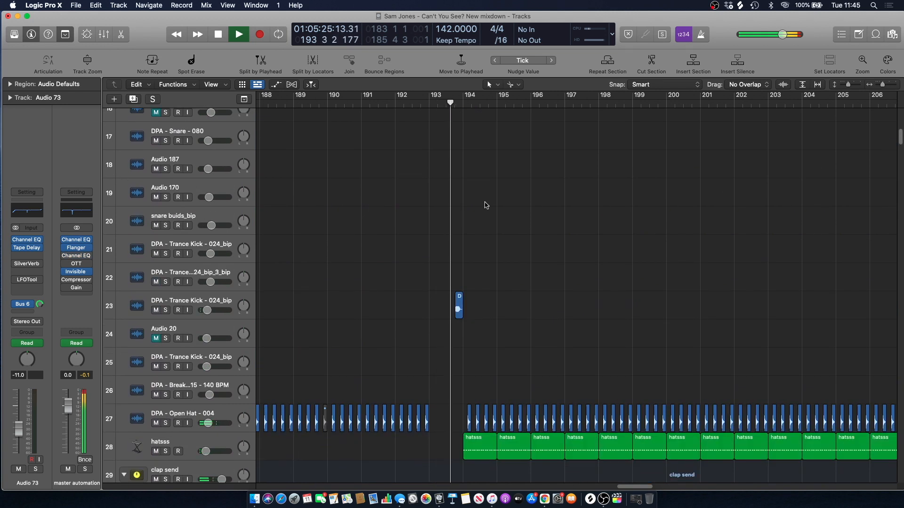
key("space")
left_click(424, 111)
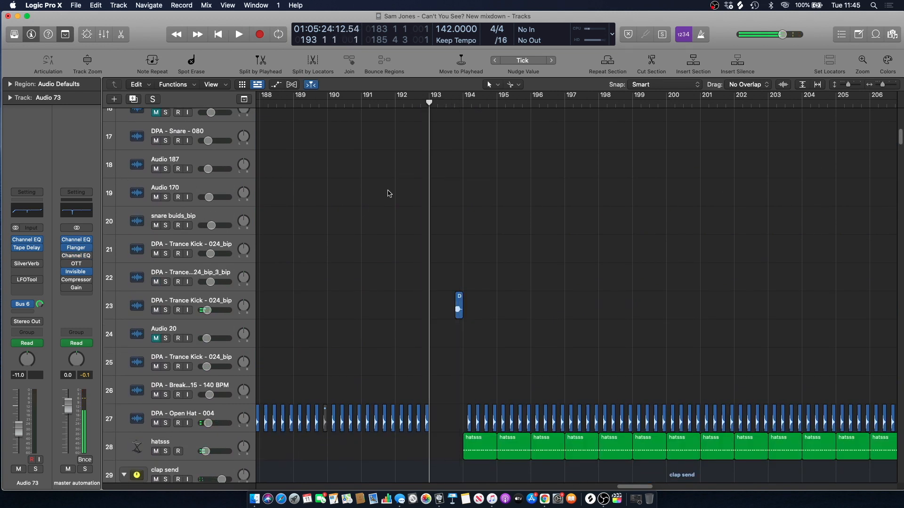
scroll(390, 194, "up", 5)
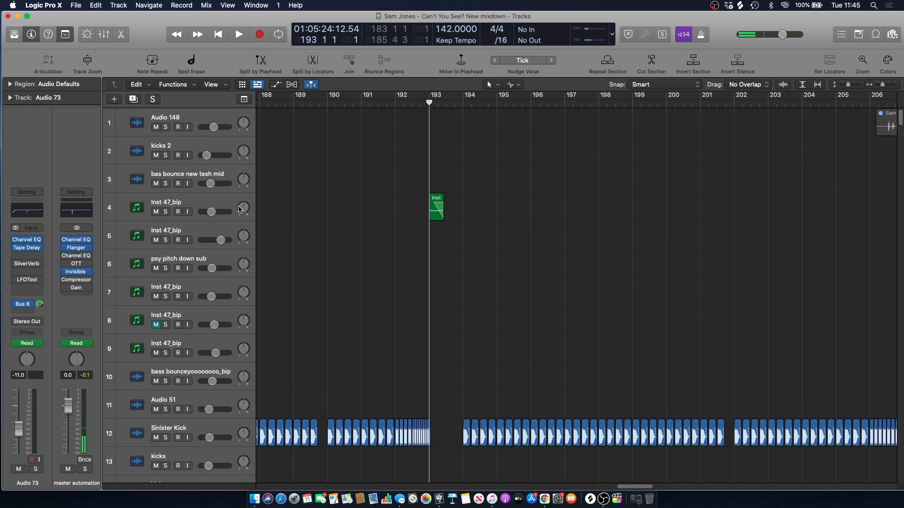
Select the Inst 47_bip track with the region at bar 193, and switch its solo on and off again
left_click(192, 203)
left_click(167, 212)
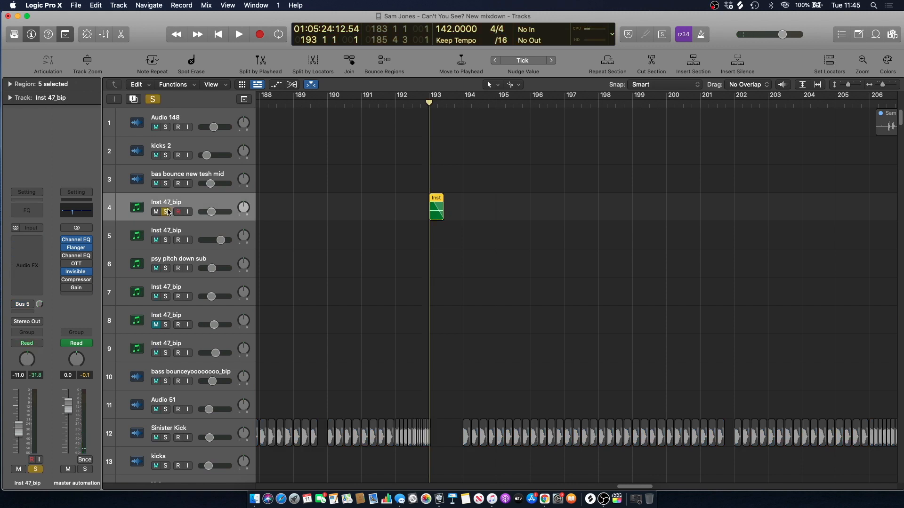
left_click(167, 212)
Switch to OBS to check the recording, and minimise its window
left_click(603, 500)
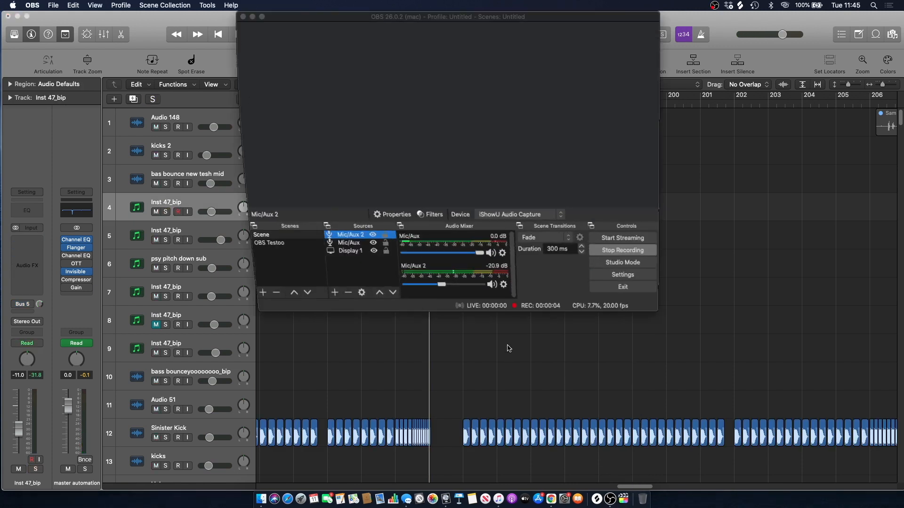
left_click(252, 17)
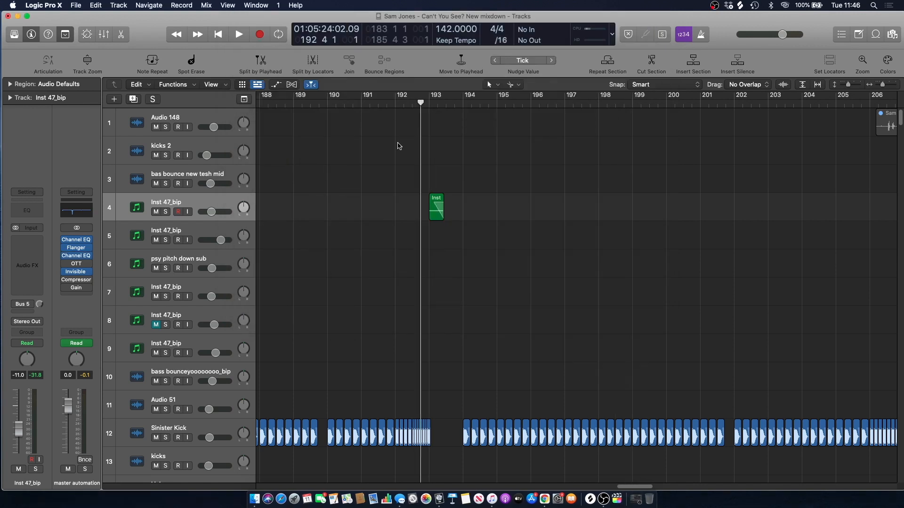
Look down the track list for parts after bar 193 and enlarge the timeline around the Buzzing Metallic Lead_bip regions
scroll(471, 186, "down", 1)
scroll(466, 179, "up", 1)
scroll(434, 142, "down", 12)
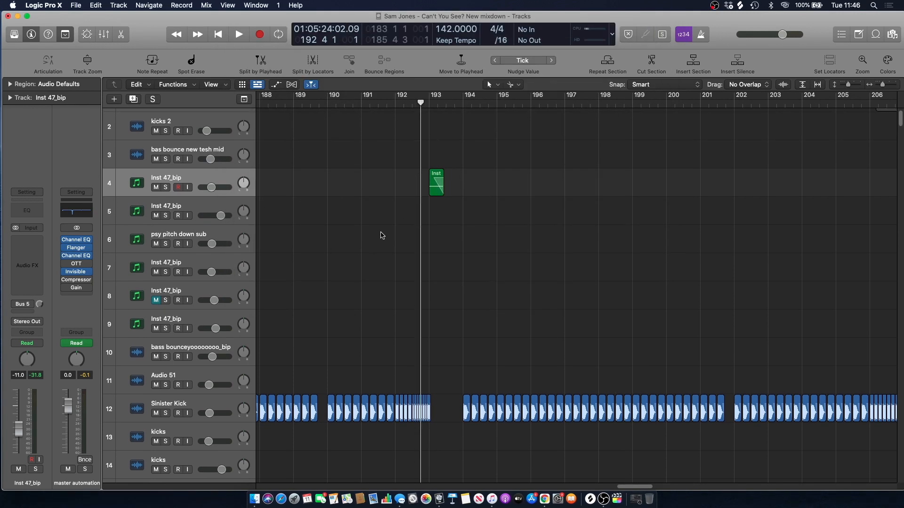
scroll(423, 230, "down", 20)
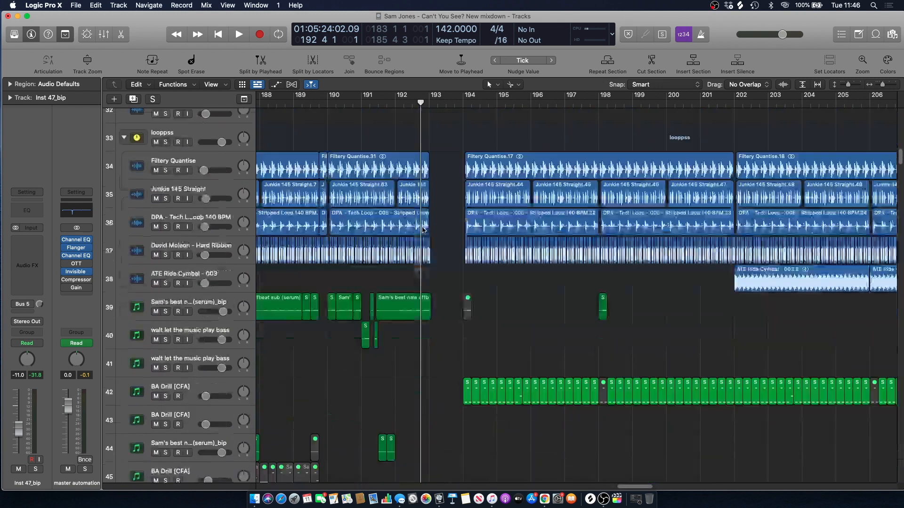
scroll(423, 230, "down", 20)
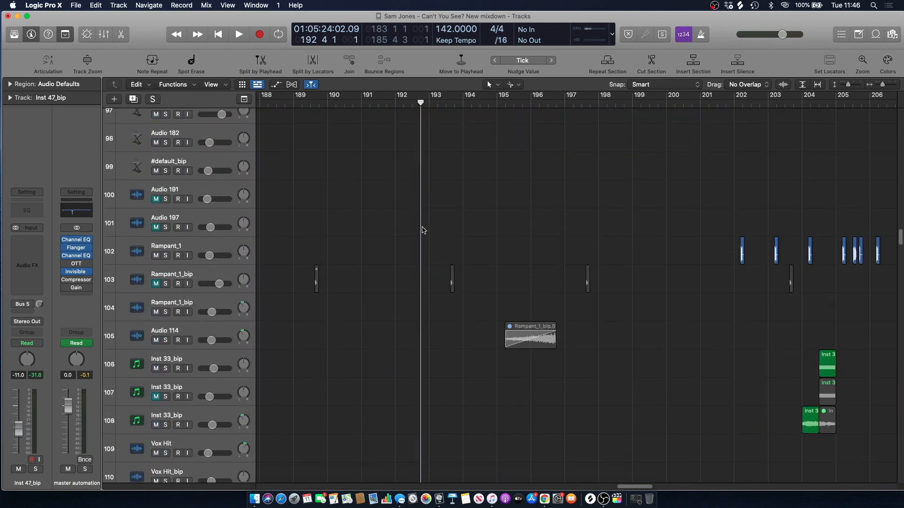
scroll(471, 245, "up", 3)
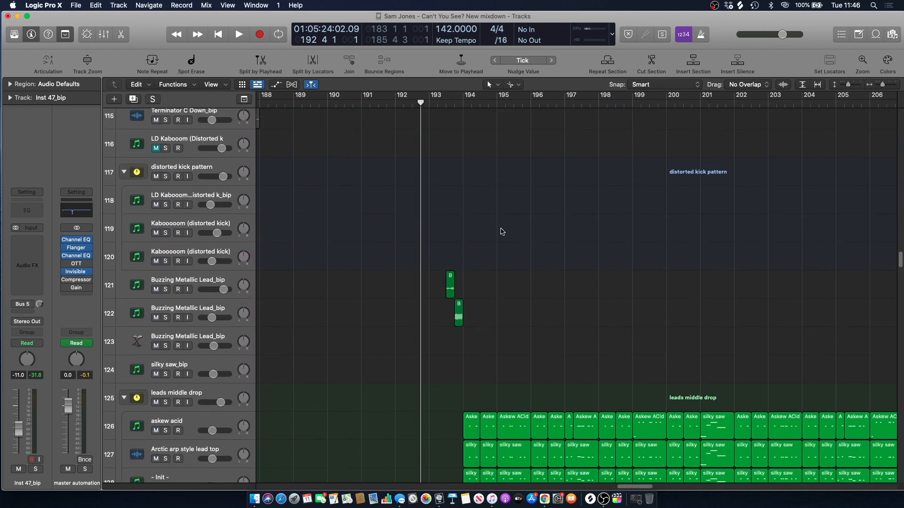
left_click(884, 85)
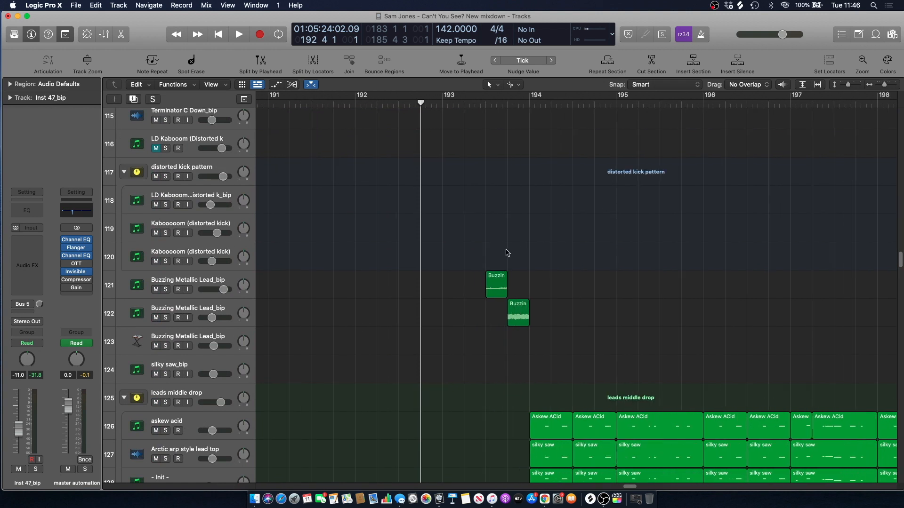
Play and replay the full mix from just before bar 193 to hear the transition with the Buzzing Metallic Lead_bip regions
key("space")
scroll(480, 228, "down", 3)
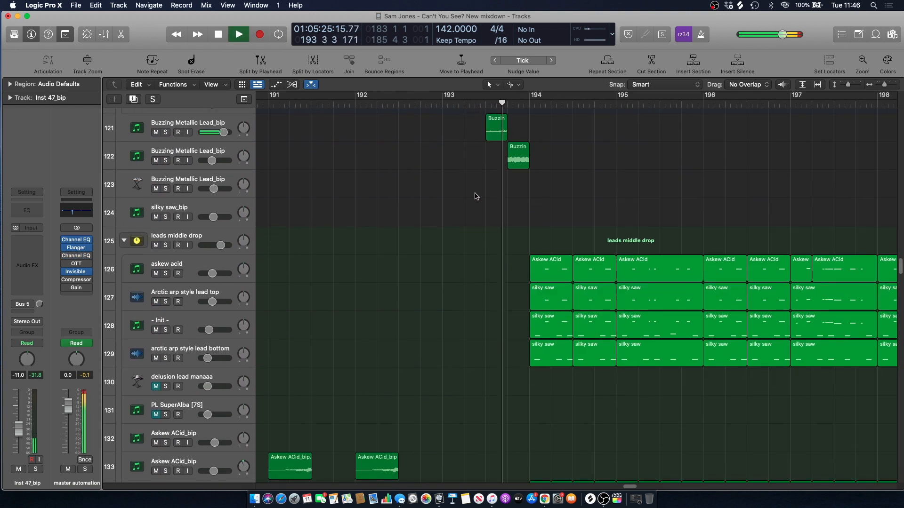
key("space")
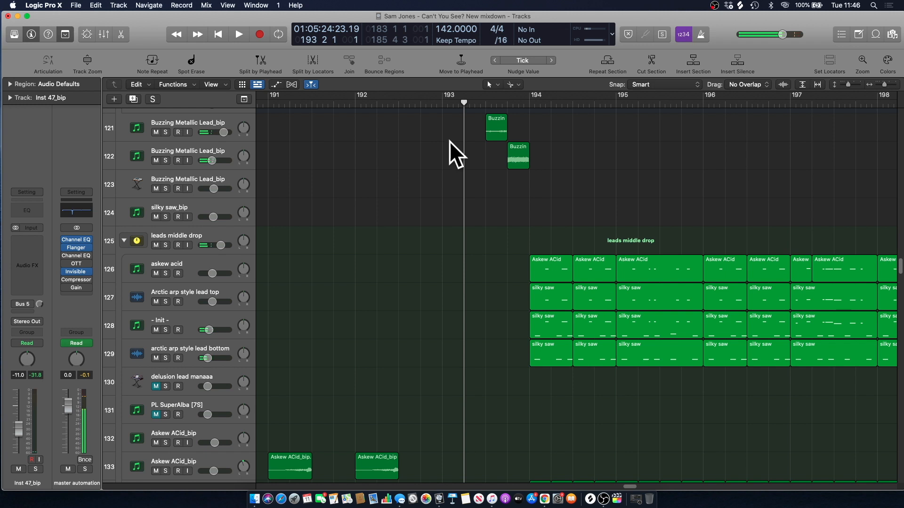
scroll(478, 161, "up", 3)
left_click(436, 104)
key("space")
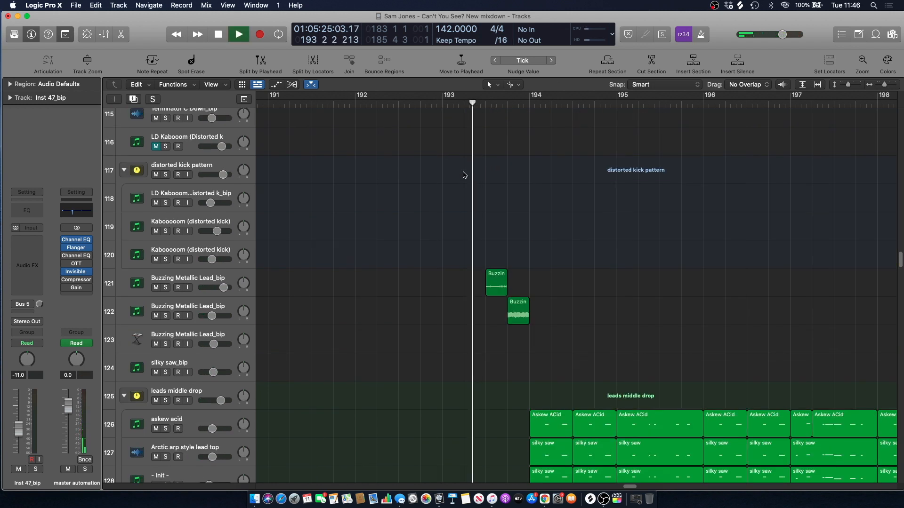
key("space")
Solo the Inst 45_bip track with the region at bar 193, play it from beat 3 of bar 192, and unsolo it
left_click(431, 104)
left_click_drag(899, 260, 882, 468)
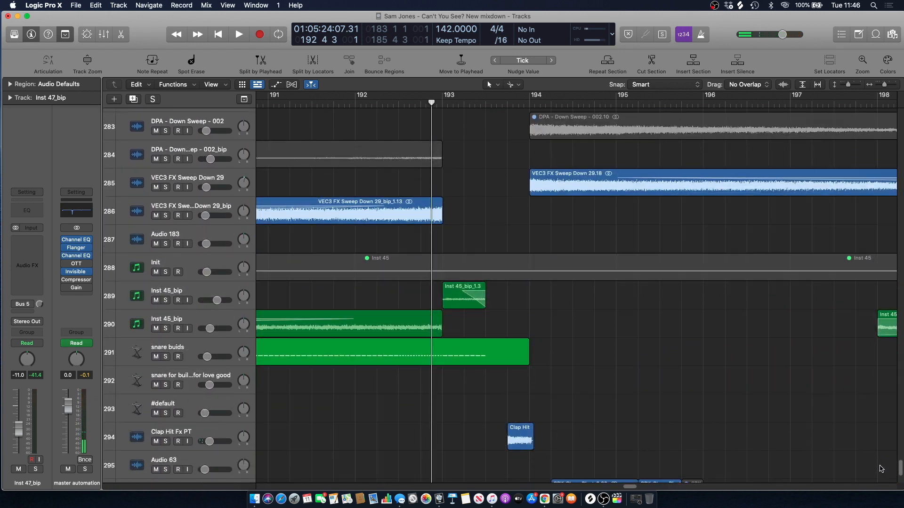
left_click(165, 300)
key("space")
key("space")
left_click(166, 301)
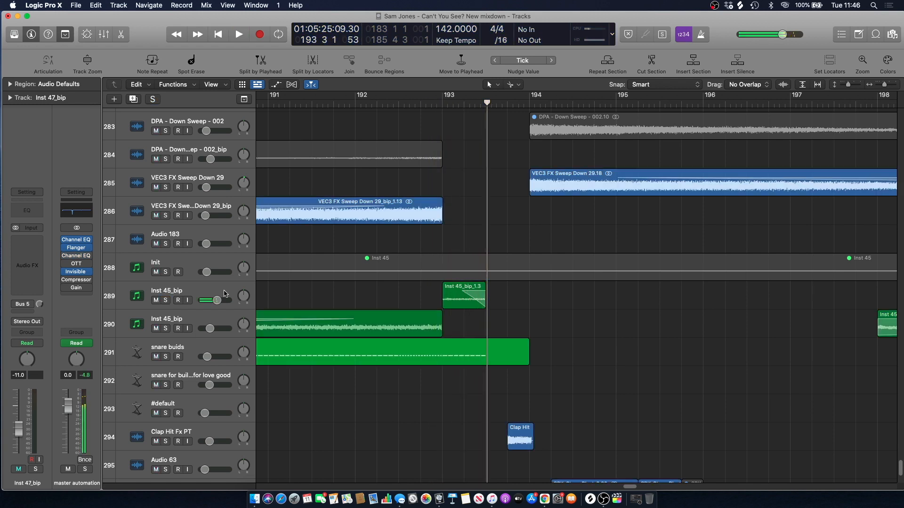
Solo the snare buids track, play it from beat 4 of bar 192, and unsolo it
left_click(437, 182)
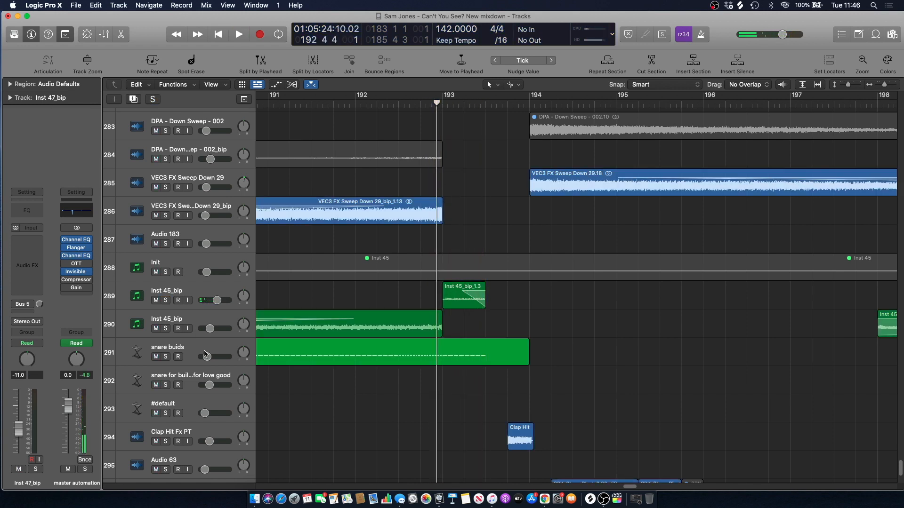
left_click(166, 357)
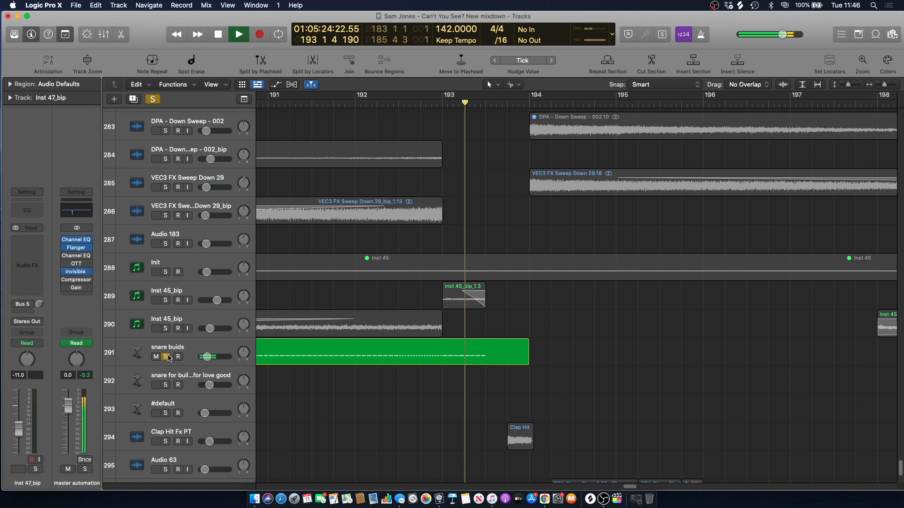
key("space")
left_click(166, 357)
Solo the Clap Hit Fx PT track, play its hit leading into bar 194, and unsolo it
scroll(895, 465, "down", 5)
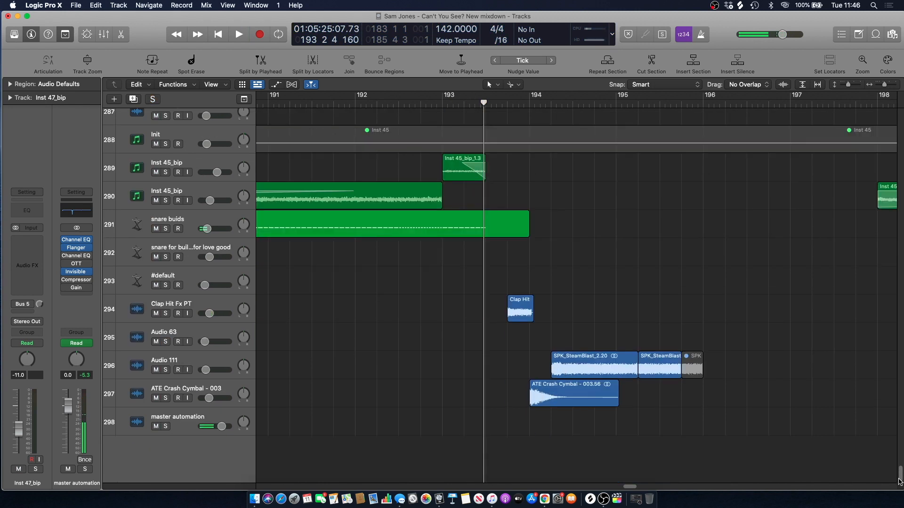
scroll(894, 466, "up", 15)
scroll(897, 480, "down", 3)
scroll(897, 486, "down", 5)
left_click(166, 313)
key("space")
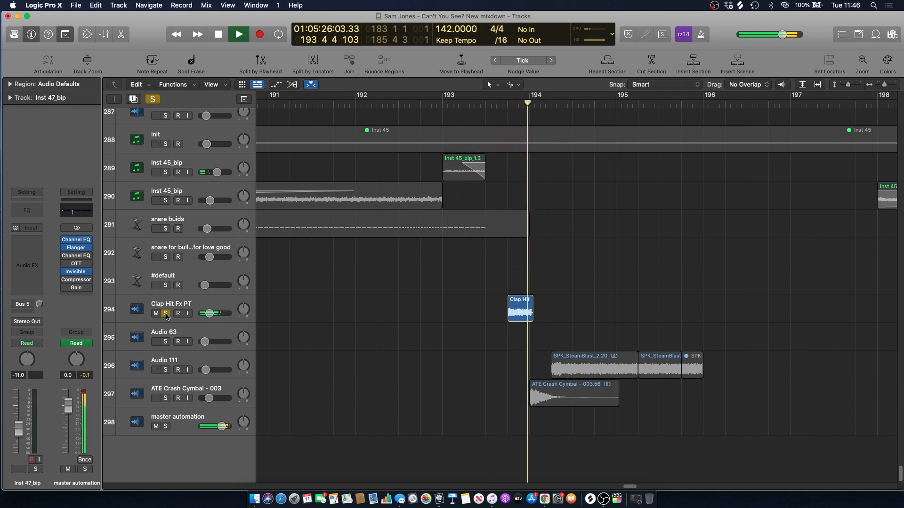
left_click(166, 313)
Solo the 80s FM Bass Attack_bip track with the short region in bar 193, play it from beat 2, and unsolo it
left_click_drag(899, 480, 891, 329)
left_click(469, 103)
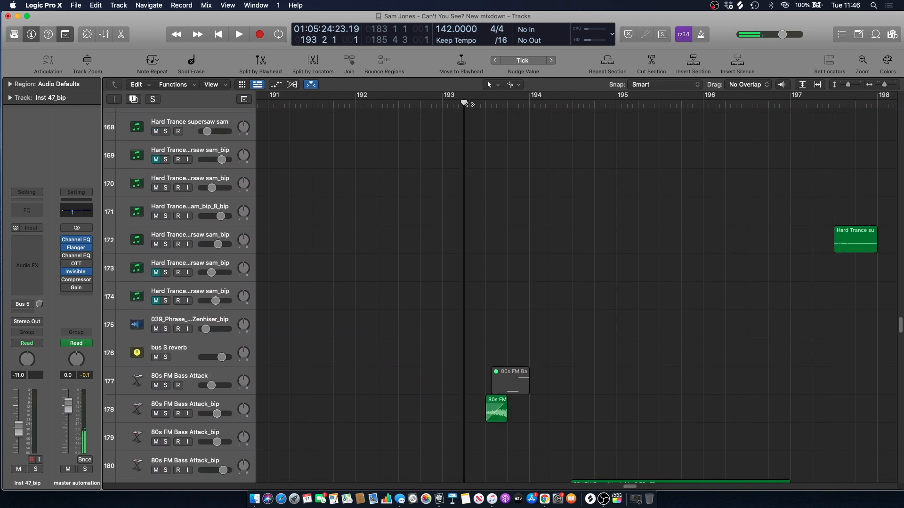
left_click(166, 414)
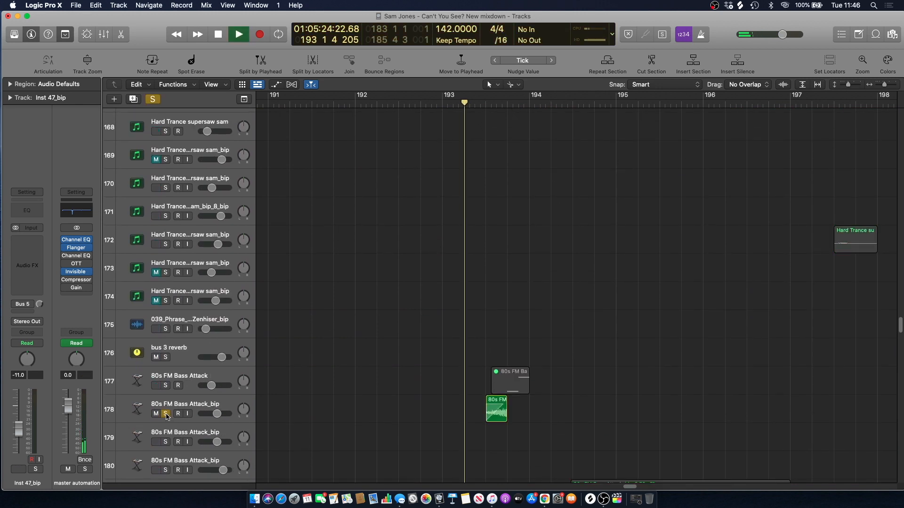
key("space")
left_click(166, 415)
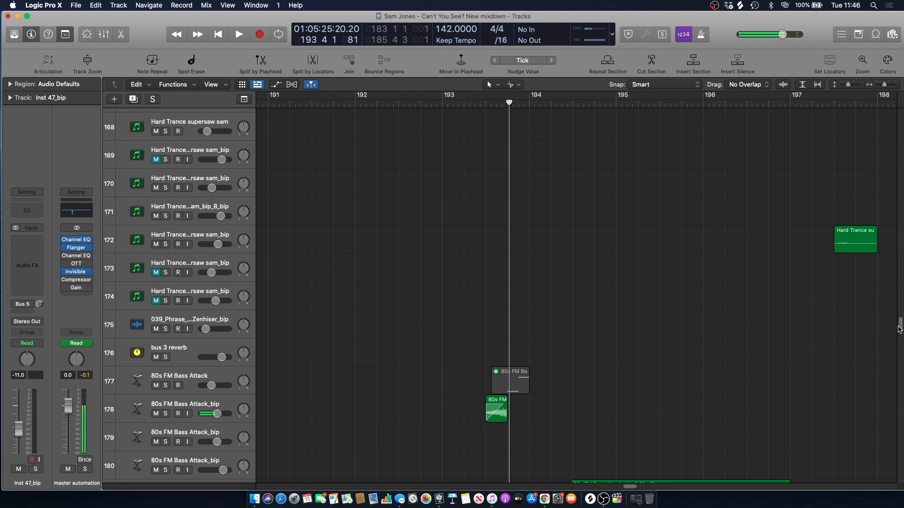
Solo the cys fill bounce track, play its fill at bar 193, and unsolo it
scroll(490, 209, "up", 20)
scroll(489, 209, "down", 3)
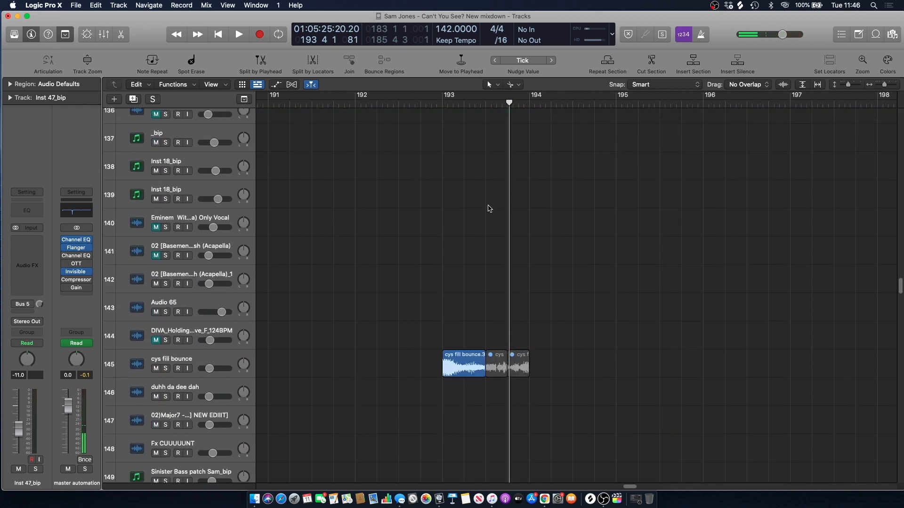
key("comma")
left_click(165, 368)
key("space")
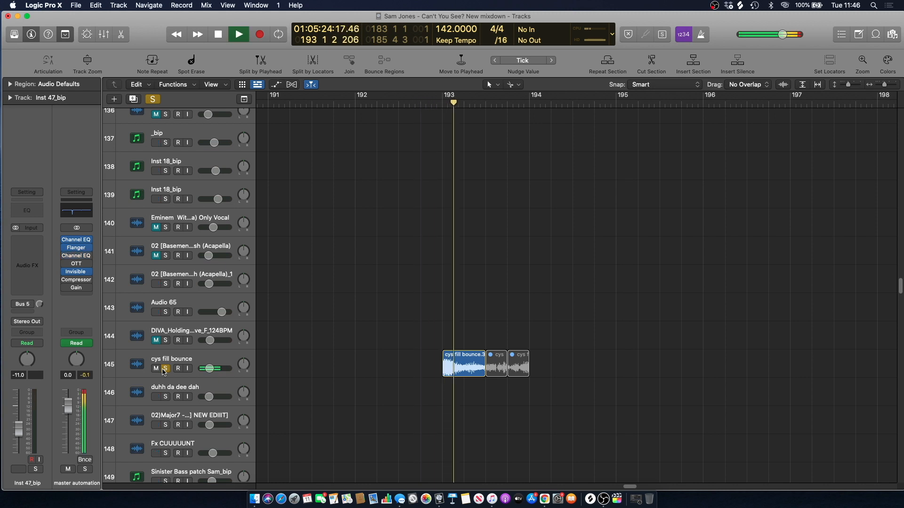
left_click(165, 368)
key("space")
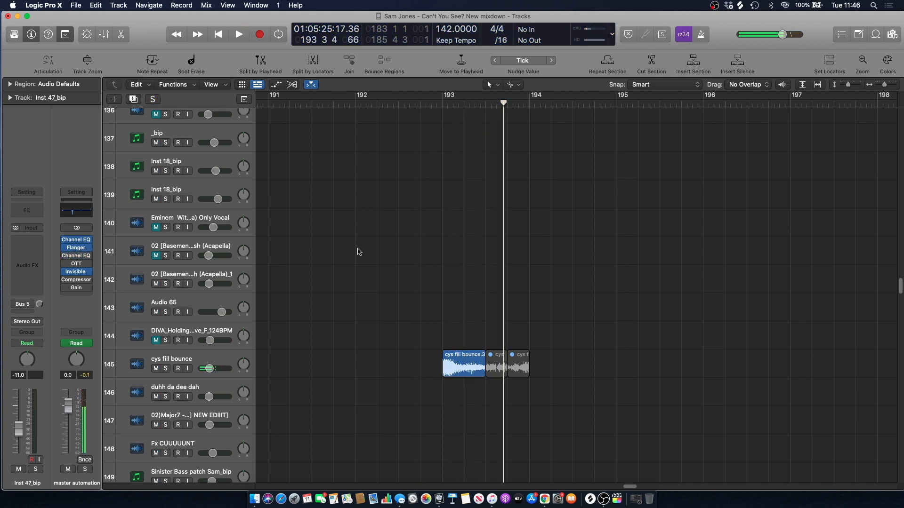
Replay the cys fill bounce track in solo from beat 4 of bar 192, and unsolo it
left_click(430, 110)
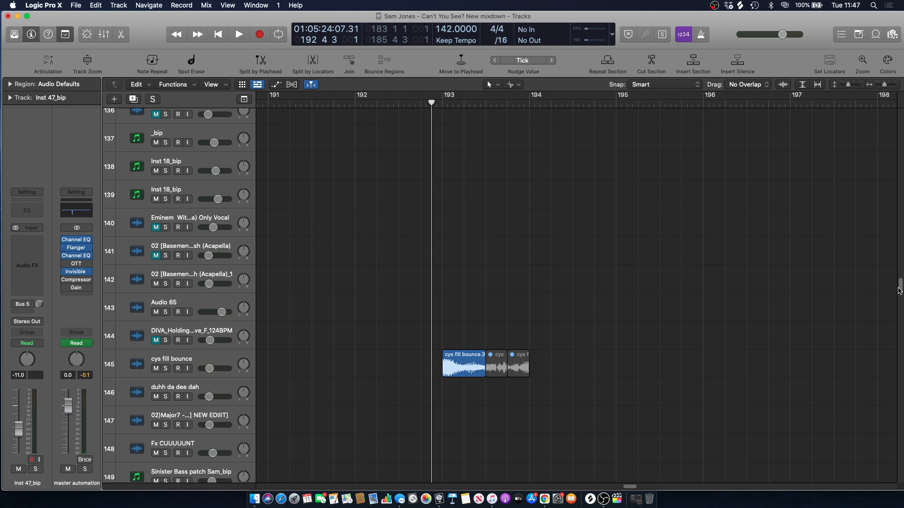
left_click(166, 368)
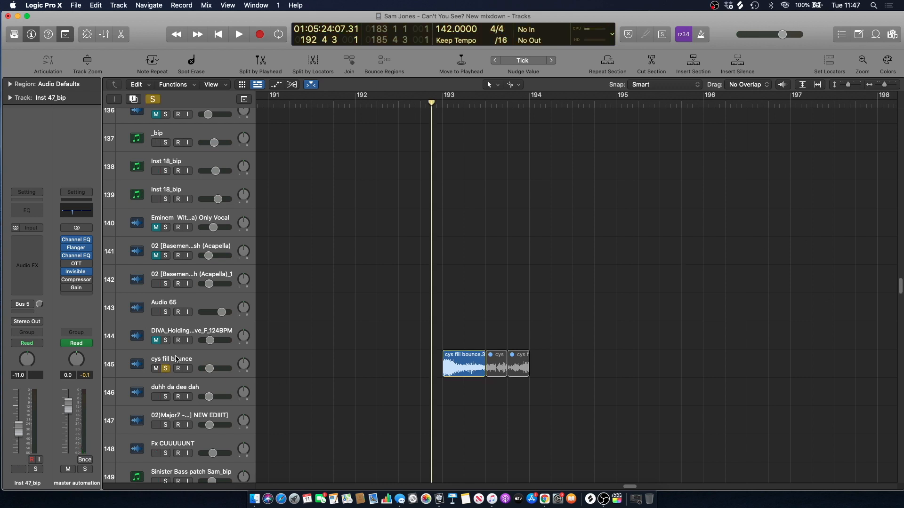
key("space")
key("s")
Play the full mix from bar 192 while looking down the track list for parts in the drop from bar 194
left_click(400, 105)
key("space")
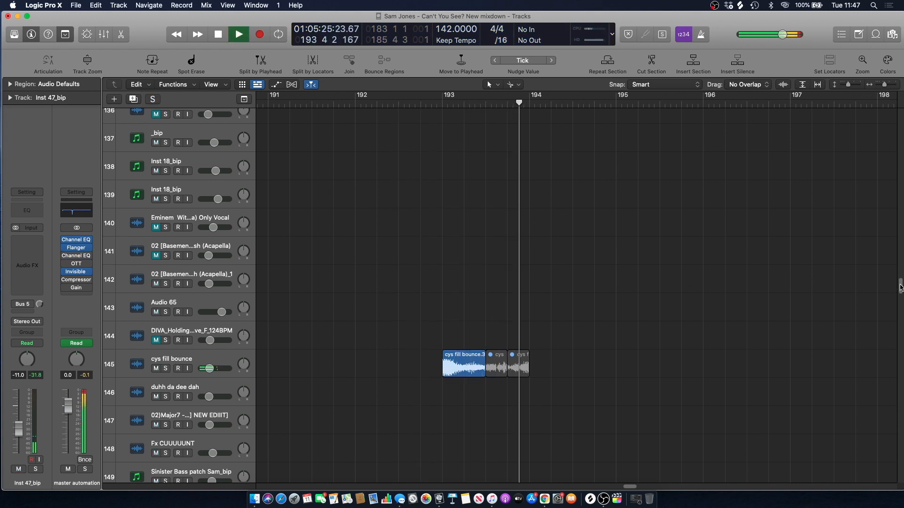
left_click_drag(899, 291, 895, 184)
left_click(877, 86)
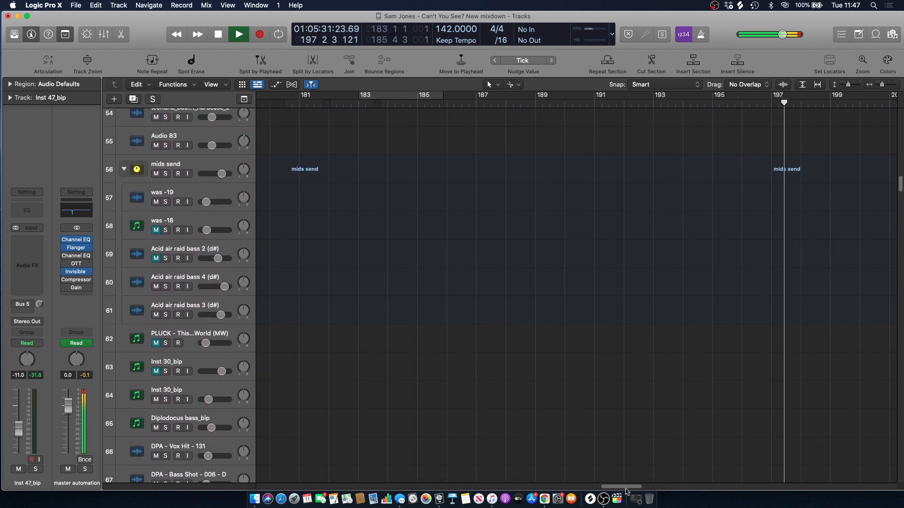
scroll(540, 241, "right", 3)
scroll(540, 241, "down", 10)
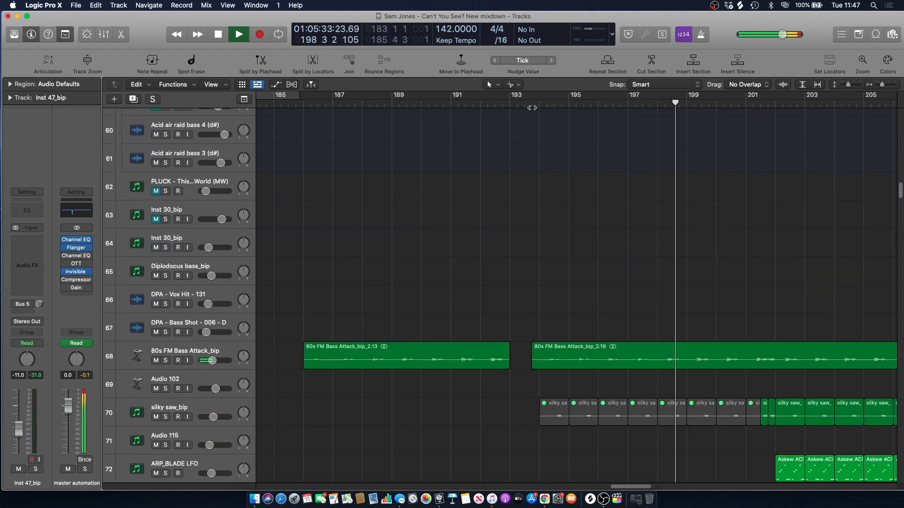
scroll(540, 241, "down", 20)
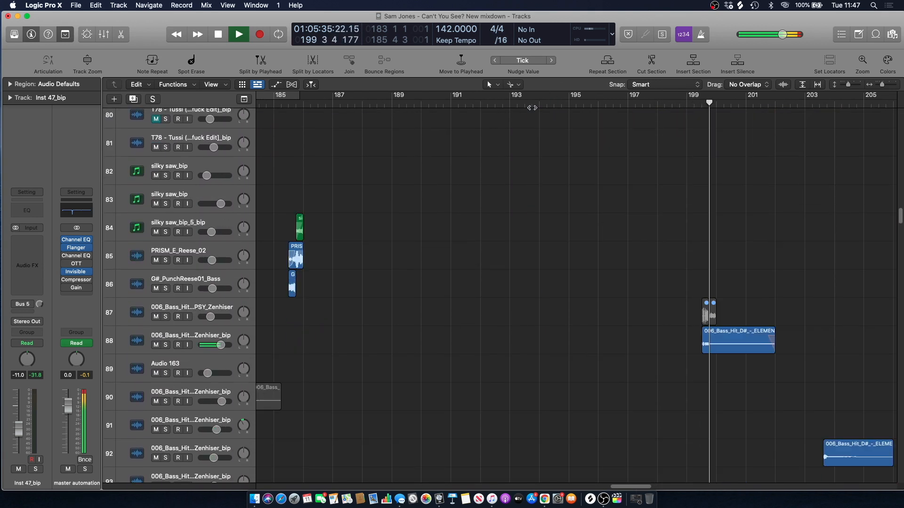
scroll(540, 241, "down", 8)
key("space")
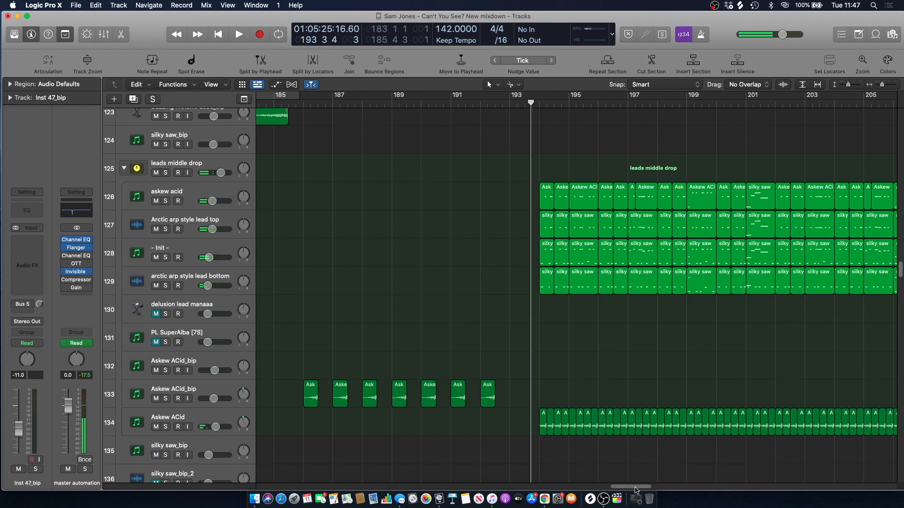
Place the playhead at bar 194 and select the first region of the askew acid track
scroll(557, 213, "right", 5)
left_click_drag(431, 104, 445, 105)
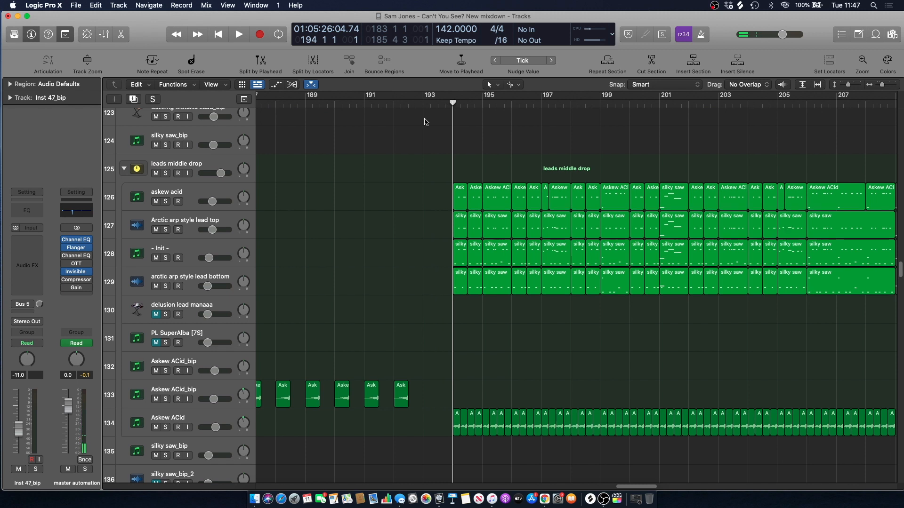
scroll(394, 204, "up", 3)
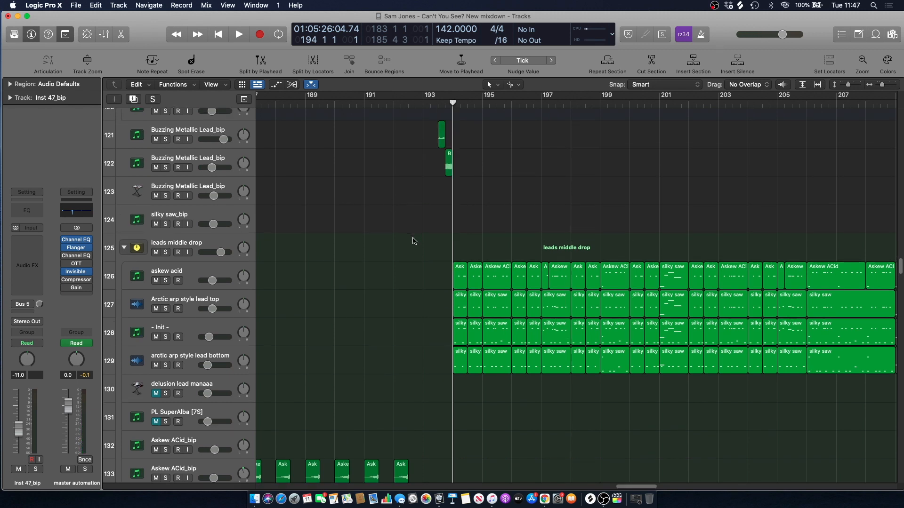
left_click_drag(455, 281, 455, 282)
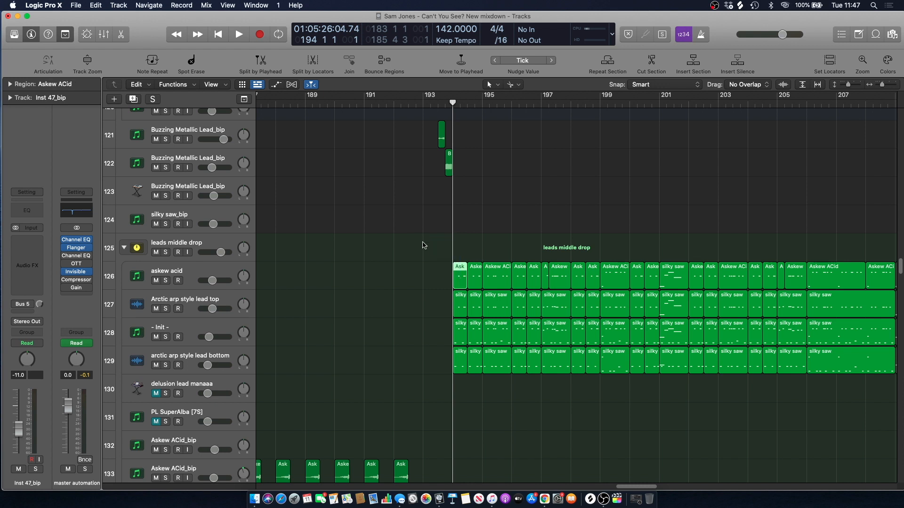
Play the earlier drop from Marker 11 at bar 89 for comparison, and return to the bar 193 transition
left_click_drag(587, 497, 433, 506)
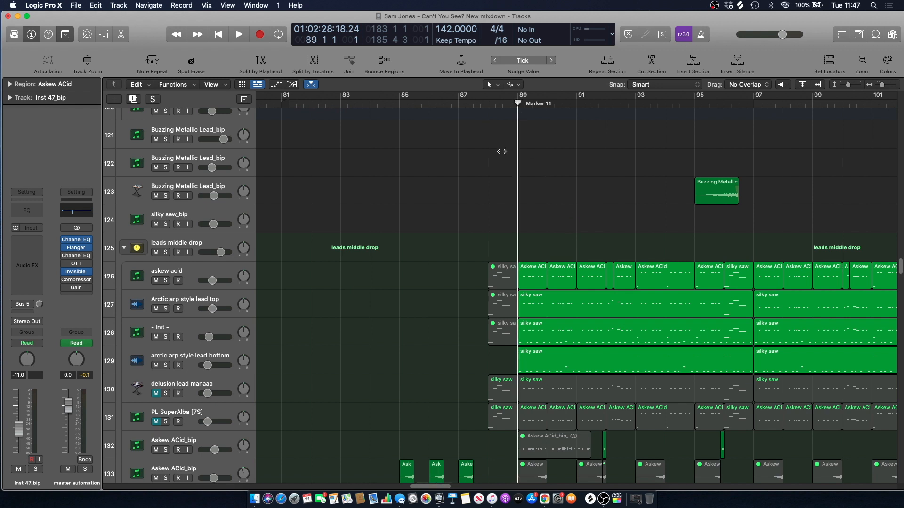
key("space")
left_click_drag(425, 499, 633, 501)
key("space")
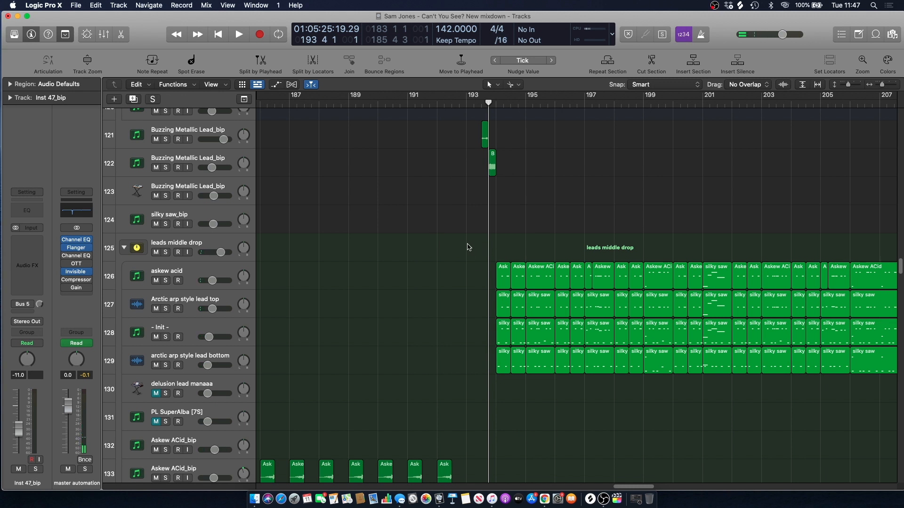
Play the full mix from beat 4 of bar 193 while inspecting the leads middle drop tracks
key("space")
scroll(467, 246, "down", 5)
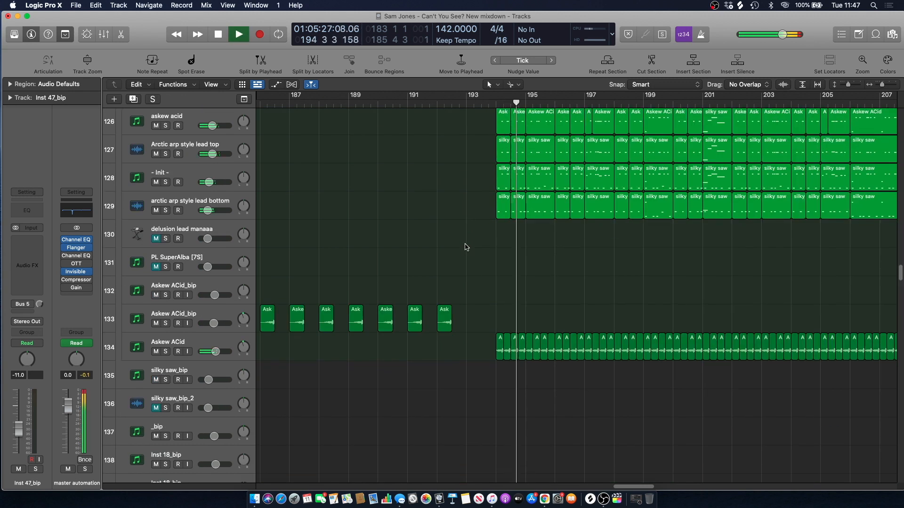
scroll(466, 247, "up", 5)
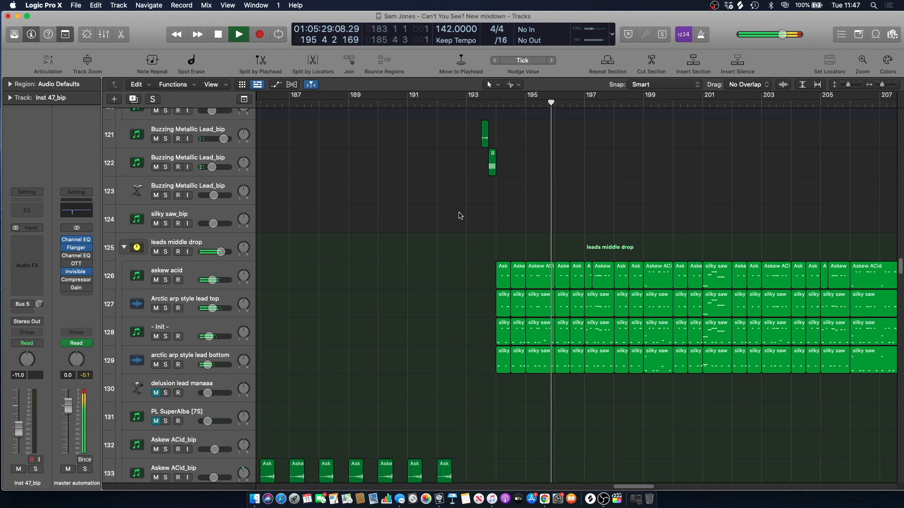
left_click_drag(629, 487, 634, 488)
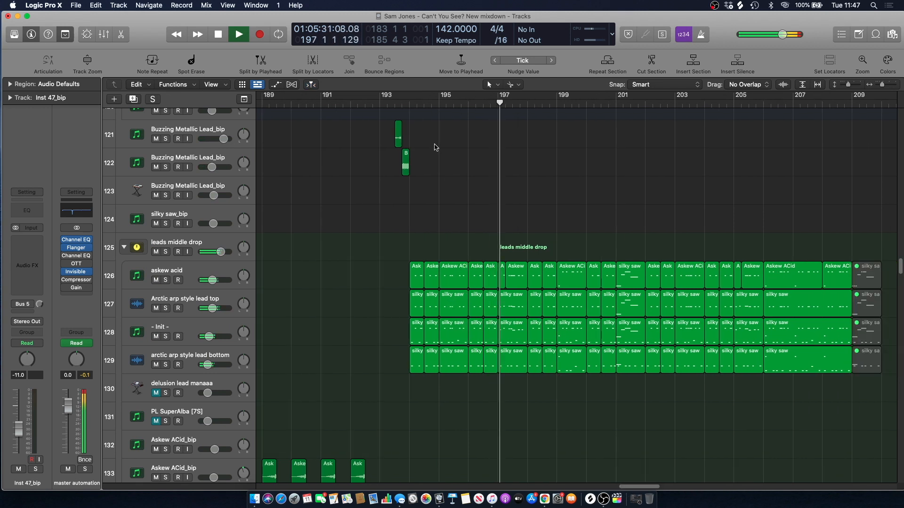
key("space")
Play the mix from beat 3 of bar 193 and look down the track list for extra parts between bars 195 and 197
scroll(476, 179, "down", 12)
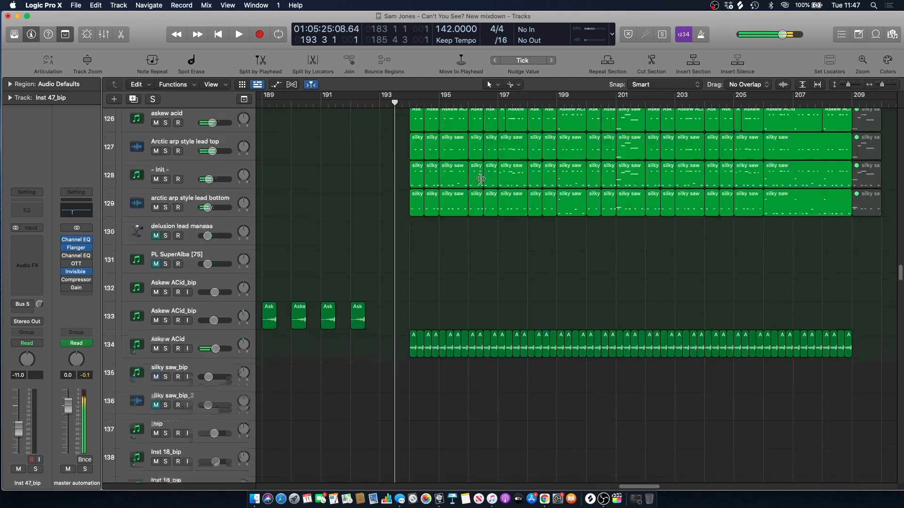
scroll(476, 172, "down", 15)
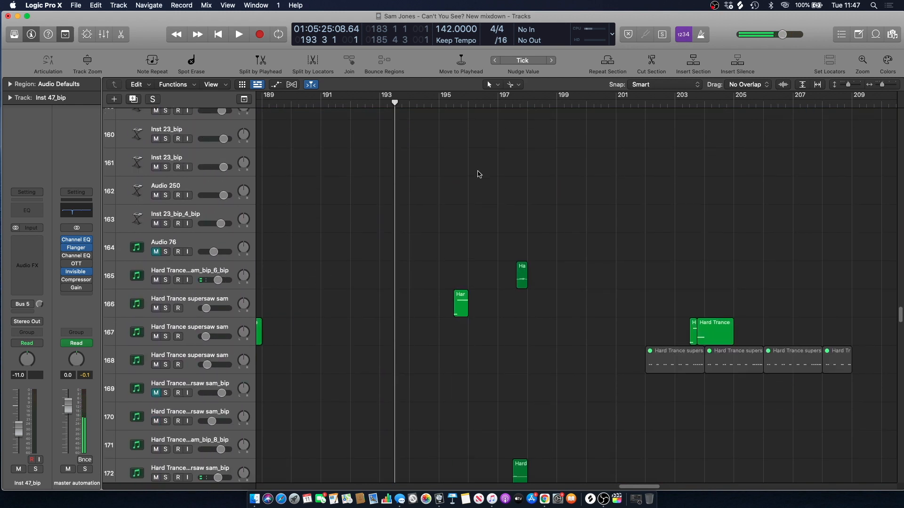
scroll(479, 177, "down", 5)
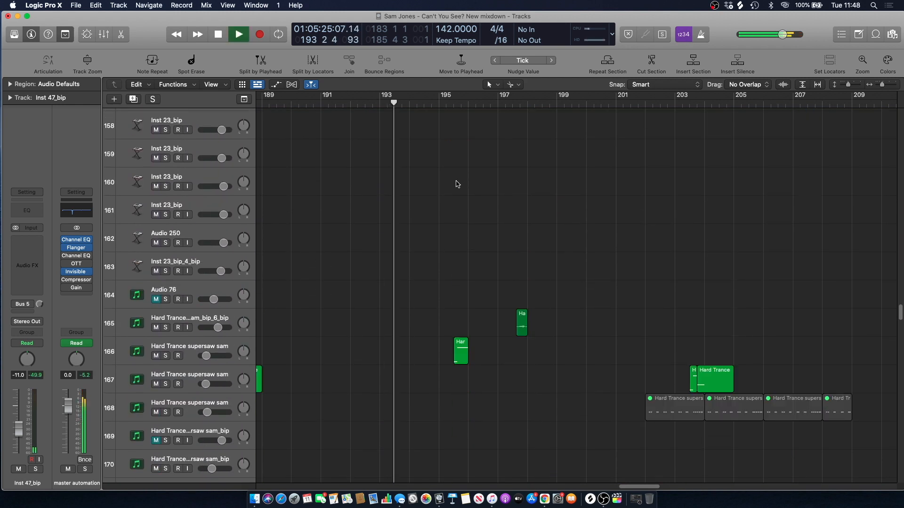
scroll(457, 184, "down", 5)
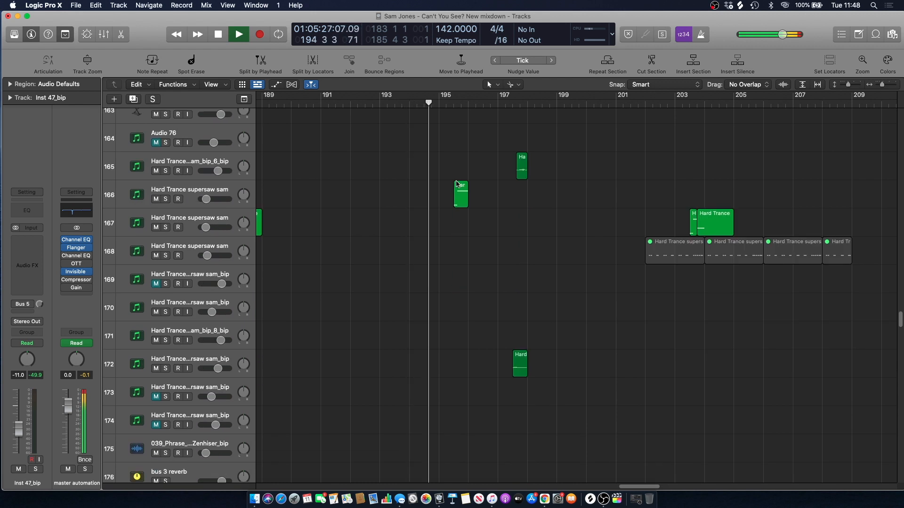
scroll(455, 183, "up", 5)
scroll(455, 183, "down", 15)
scroll(458, 186, "up", 20)
scroll(459, 189, "down", 10)
scroll(459, 188, "down", 20)
key("space")
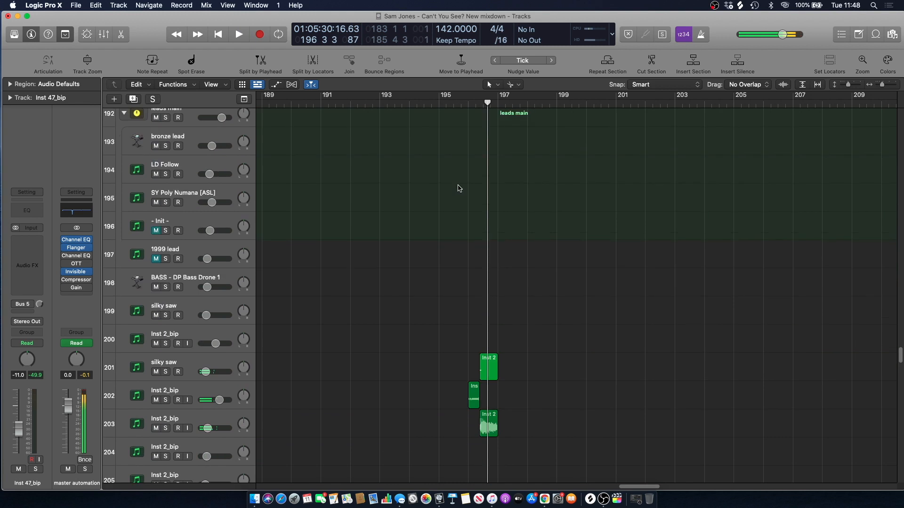
Solo the silky saw track and the two Inst 2_bip tracks with regions in bar 196, and play them from beat 4 of bar 195
scroll(459, 188, "up", 4)
left_click(457, 104)
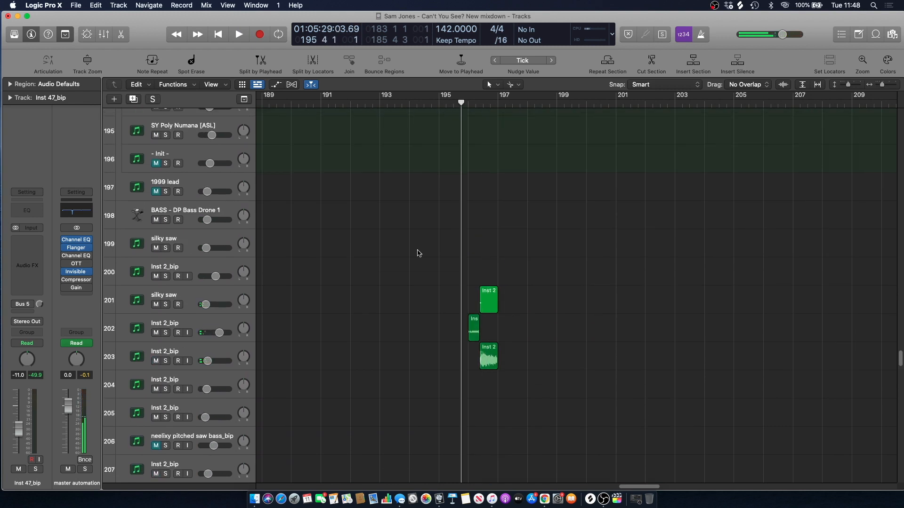
left_click(166, 333)
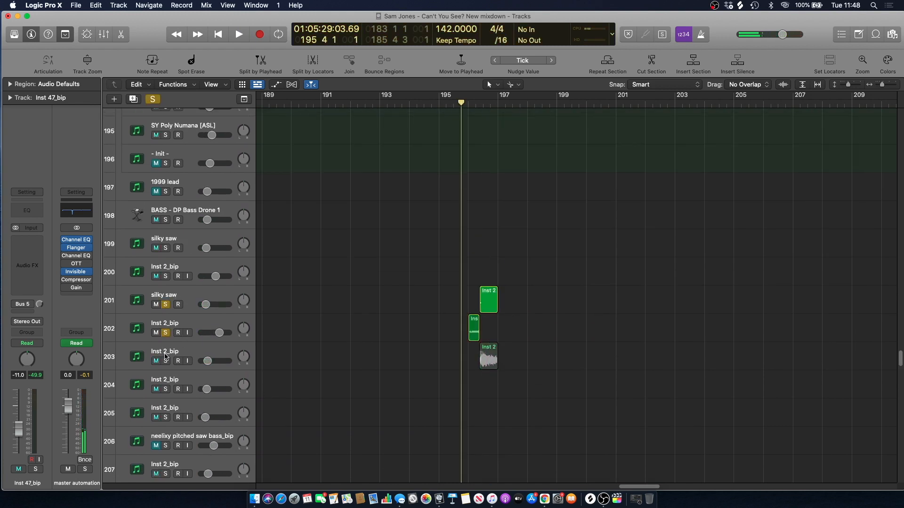
key("space")
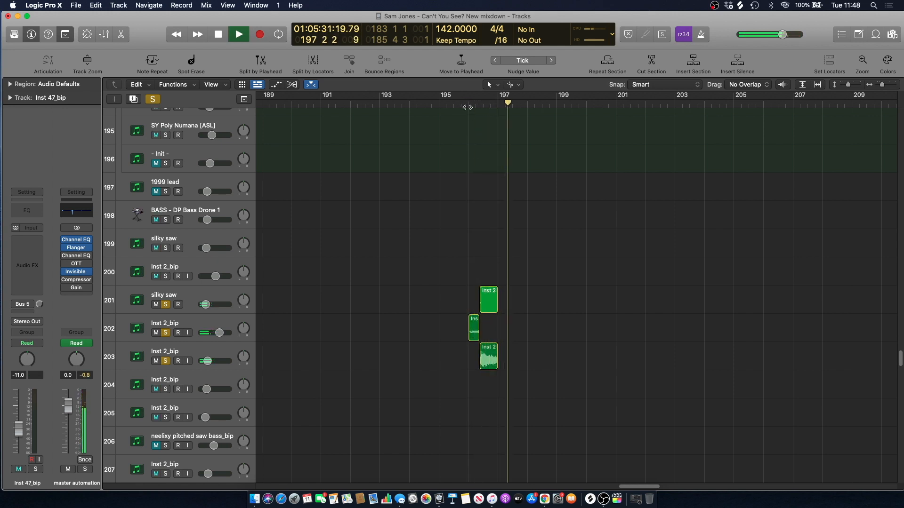
key("space")
Examine the three soloed bar 196 fill regions and the silky saw track's Serum patch while playing from bar 196
left_click(198, 322)
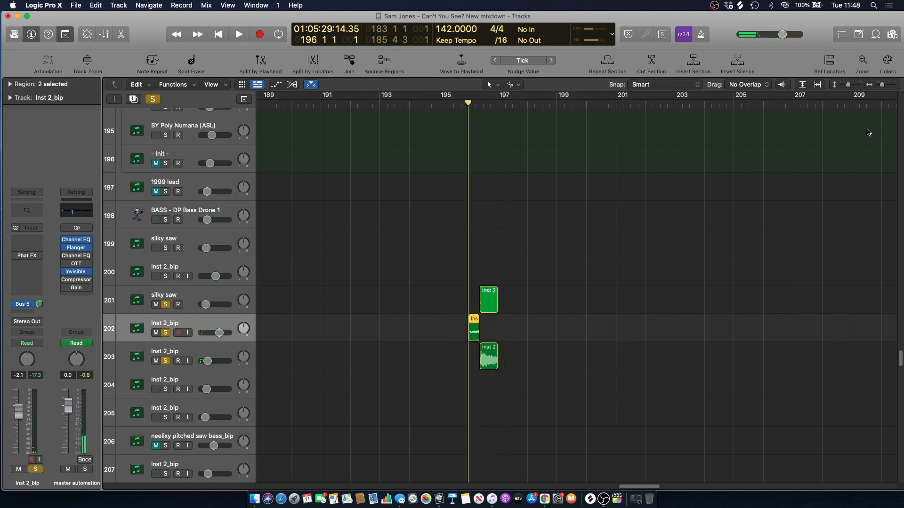
left_click_drag(881, 84, 885, 85)
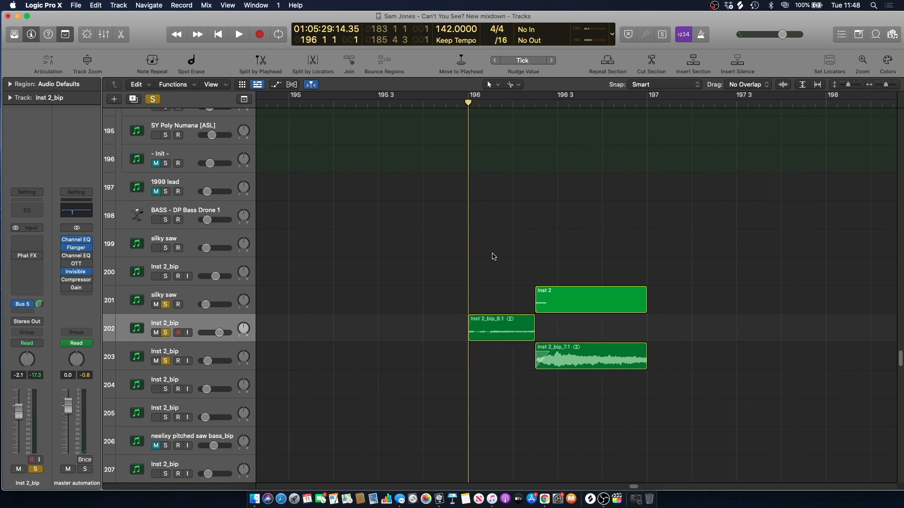
left_click_drag(398, 257, 471, 340)
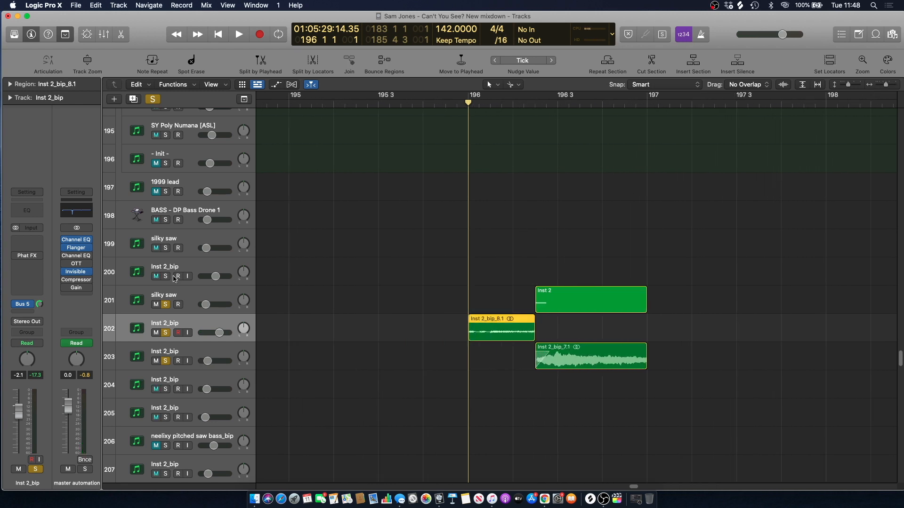
left_click(188, 292)
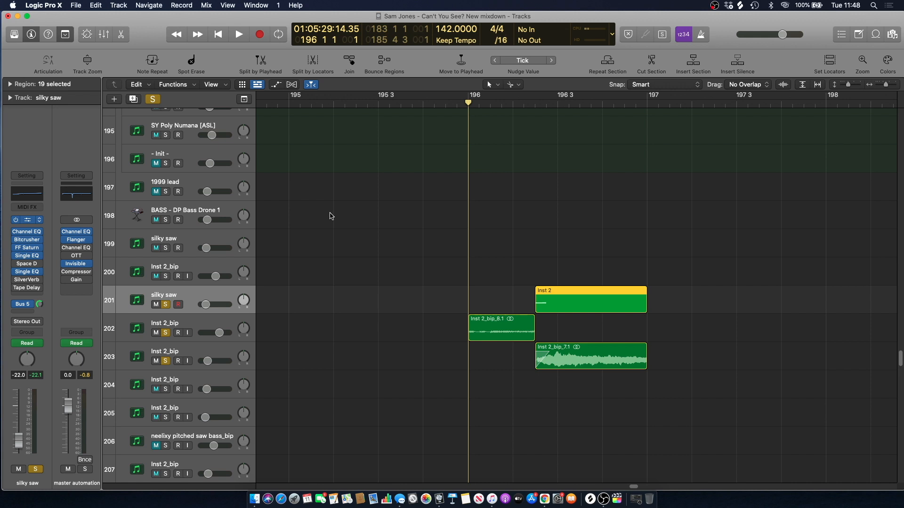
key("v")
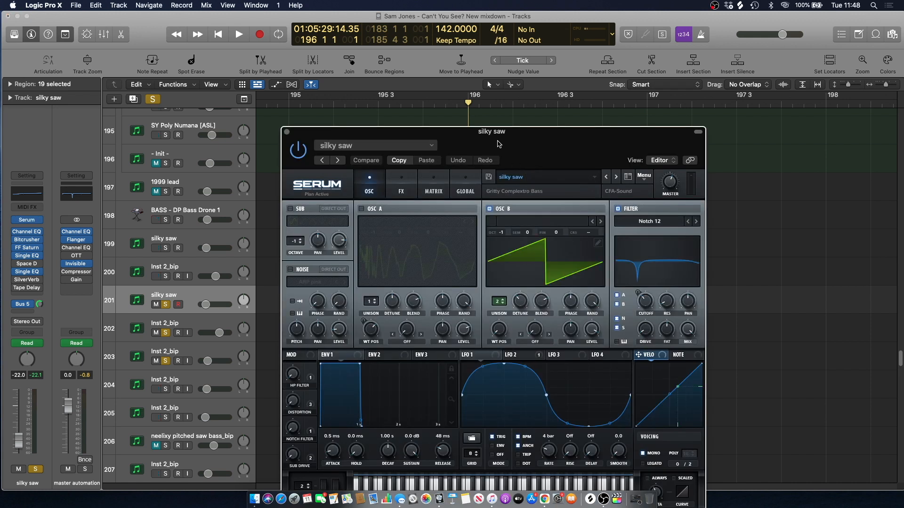
key("space")
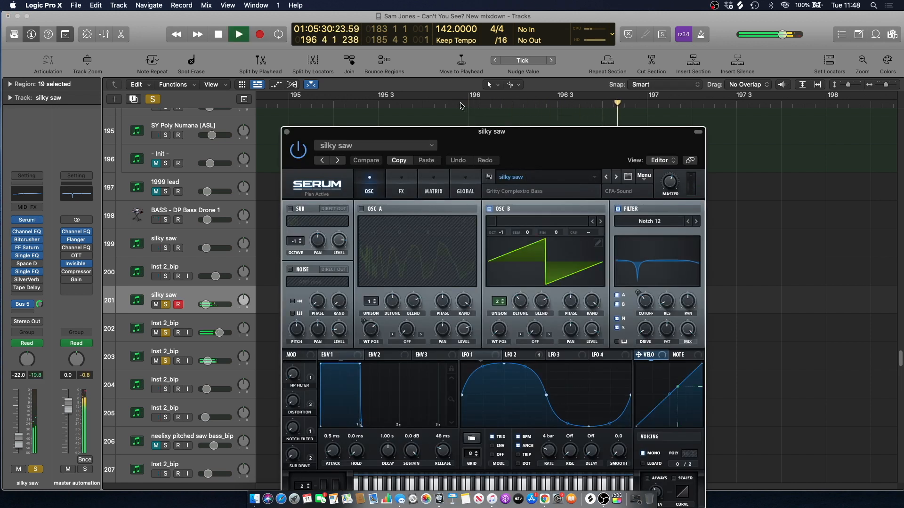
left_click(287, 131)
left_click(297, 332)
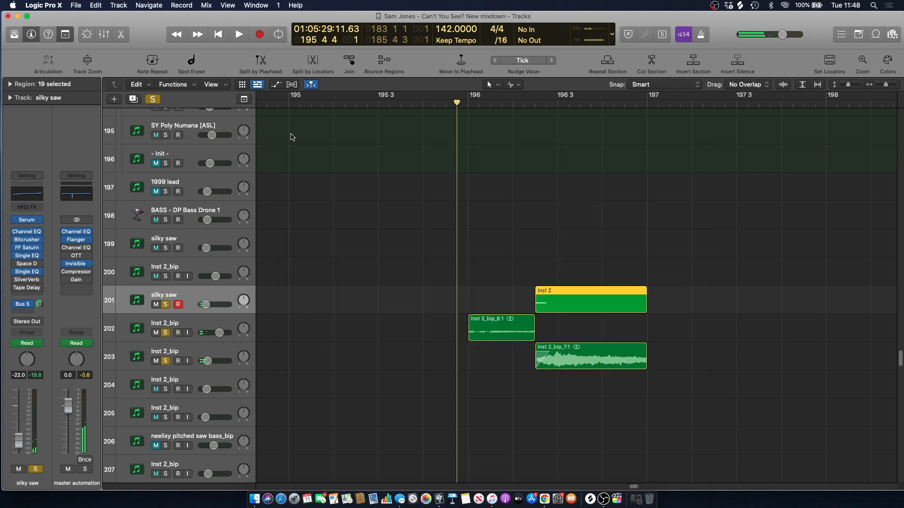
Unsolo the silky saw and the upper Inst 2_bip track, and play the remaining Inst 2_bip fill from beat 4 of bar 195
left_click(172, 369)
left_click(165, 305)
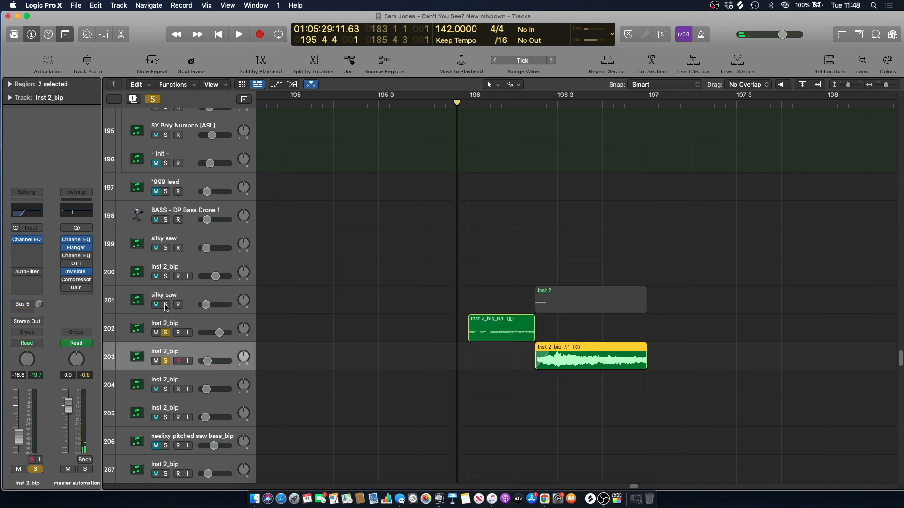
left_click(166, 333)
key("space")
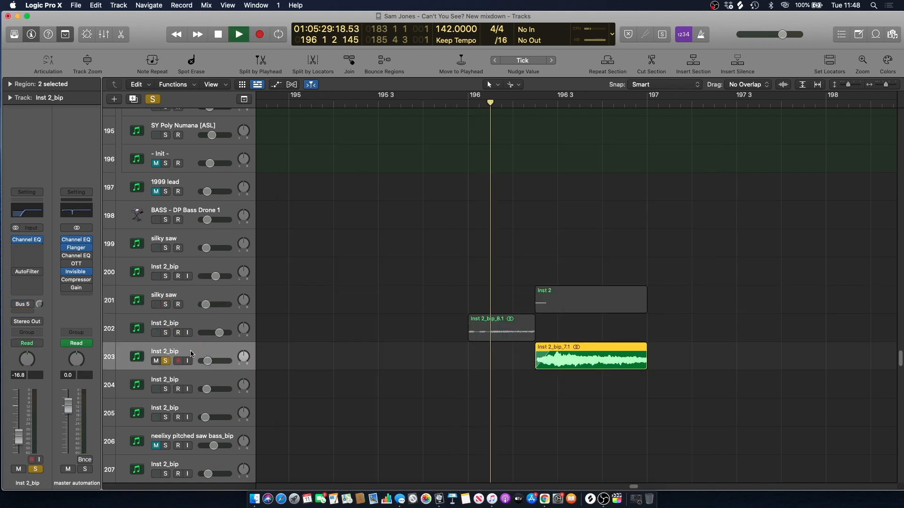
key("space")
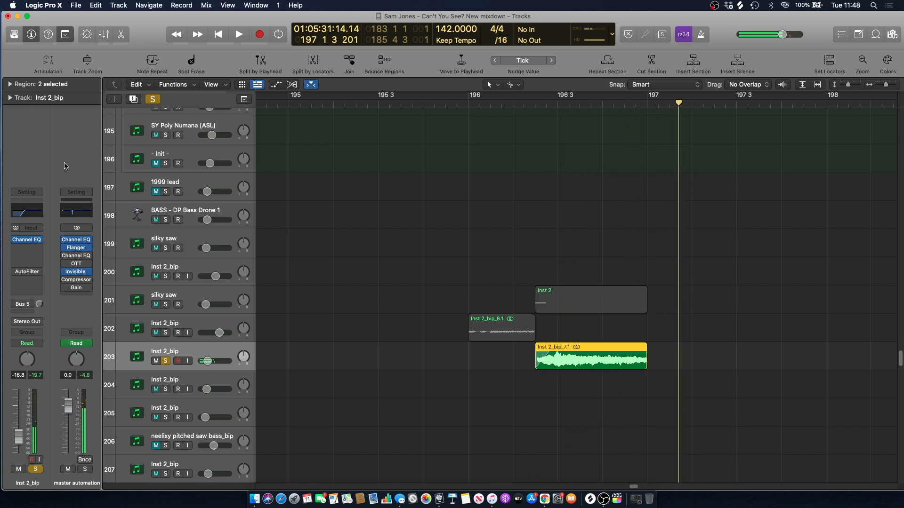
Clear all solos and play the full mix from bar 196 through the fill into bar 198
left_click(153, 99)
left_click(479, 104)
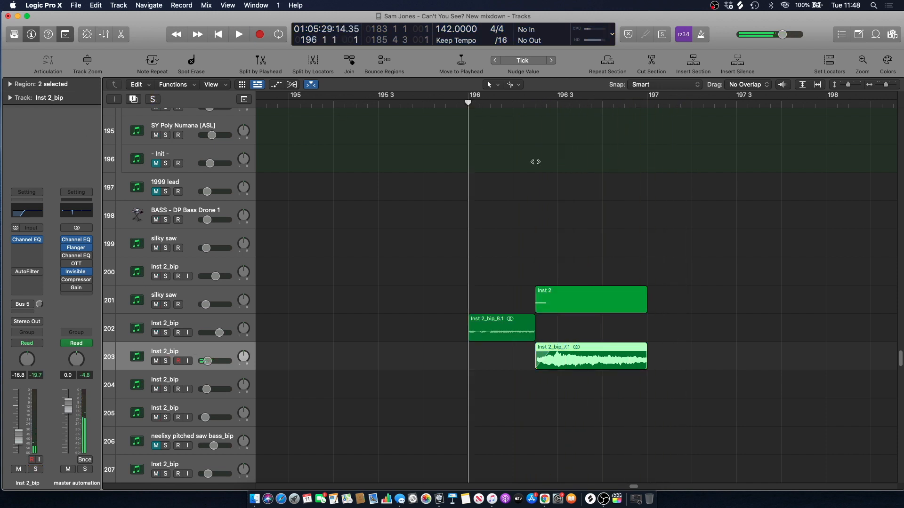
key("space")
left_click(875, 87)
left_click(875, 86)
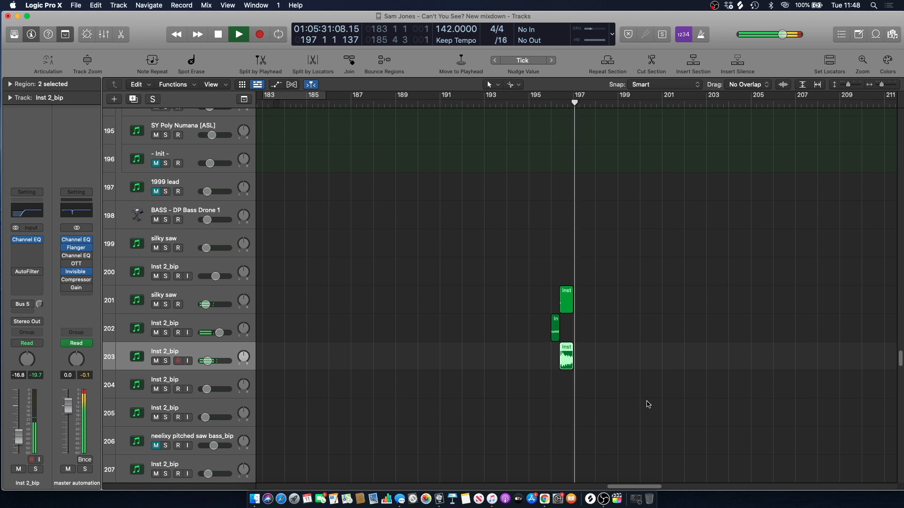
left_click_drag(627, 486, 634, 487)
key("space")
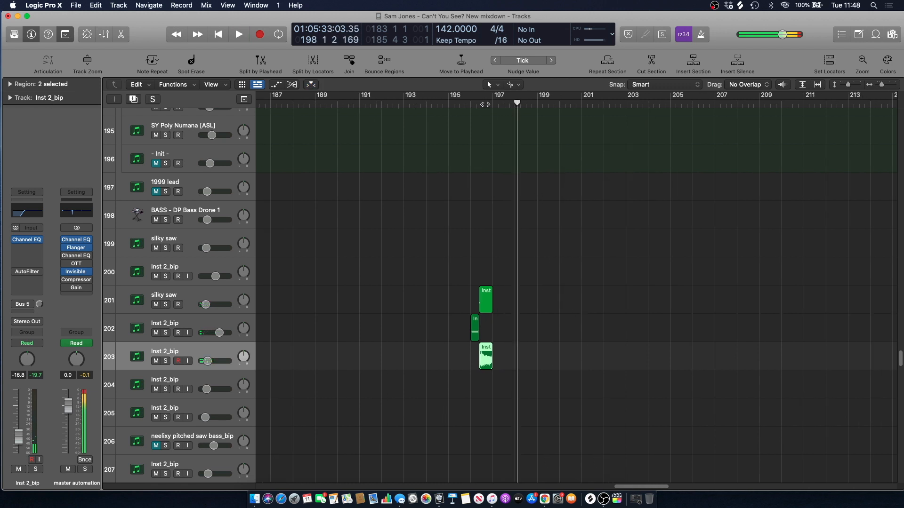
Play the full mix from bar 196 and look up the track list for the extra parts between bars 197 and 199
scroll(476, 195, "up", 5)
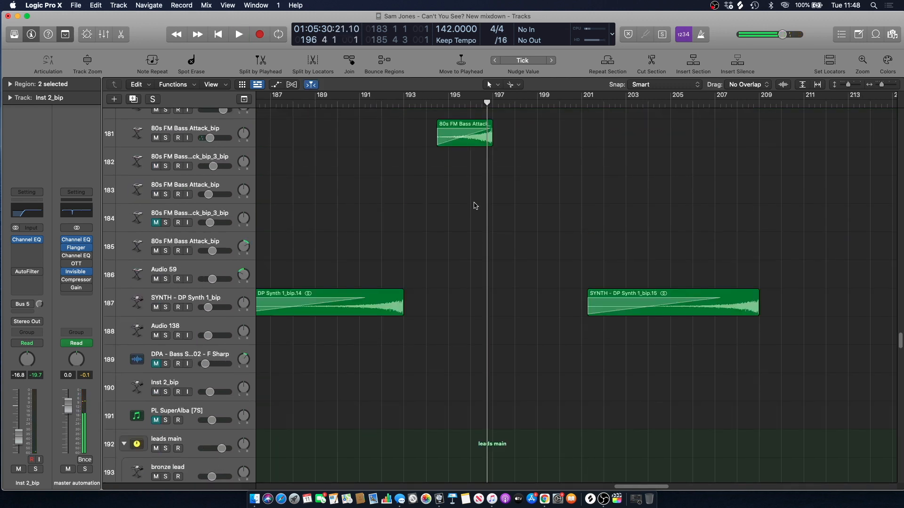
key("space")
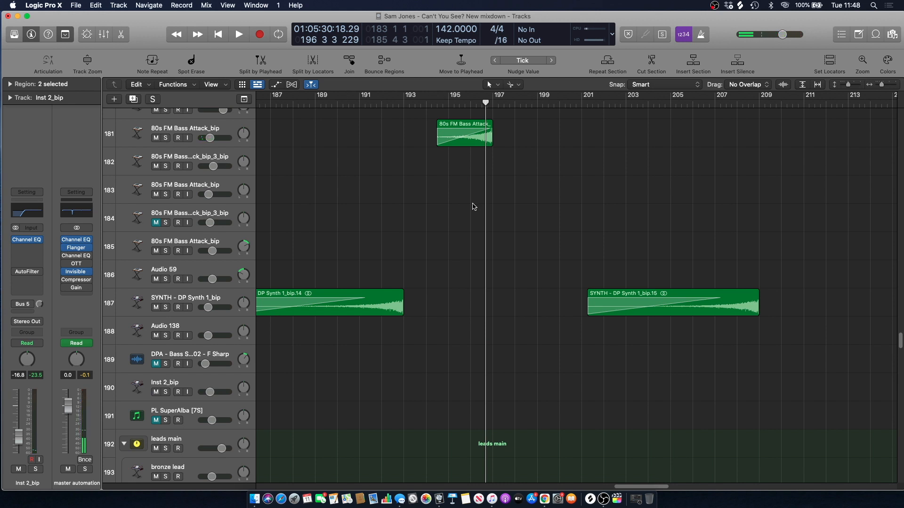
scroll(474, 206, "up", 6)
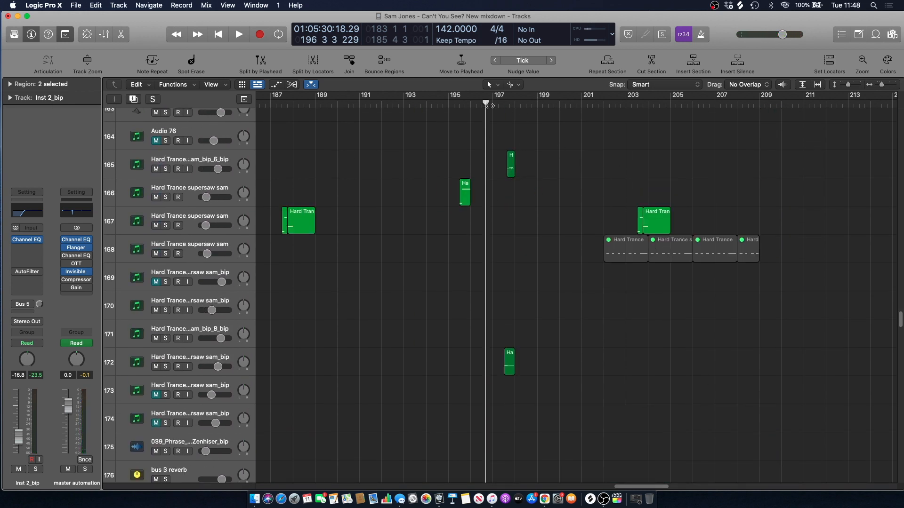
scroll(477, 178, "up", 9)
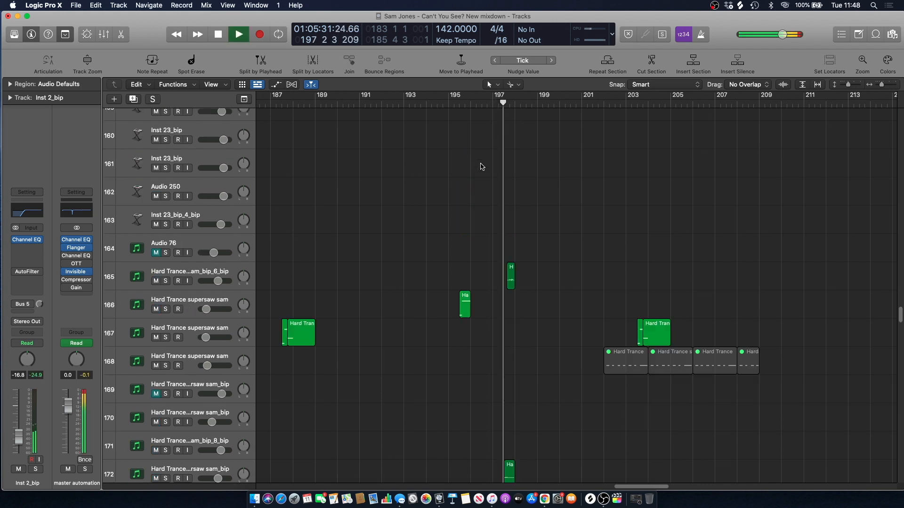
scroll(486, 185, "up", 15)
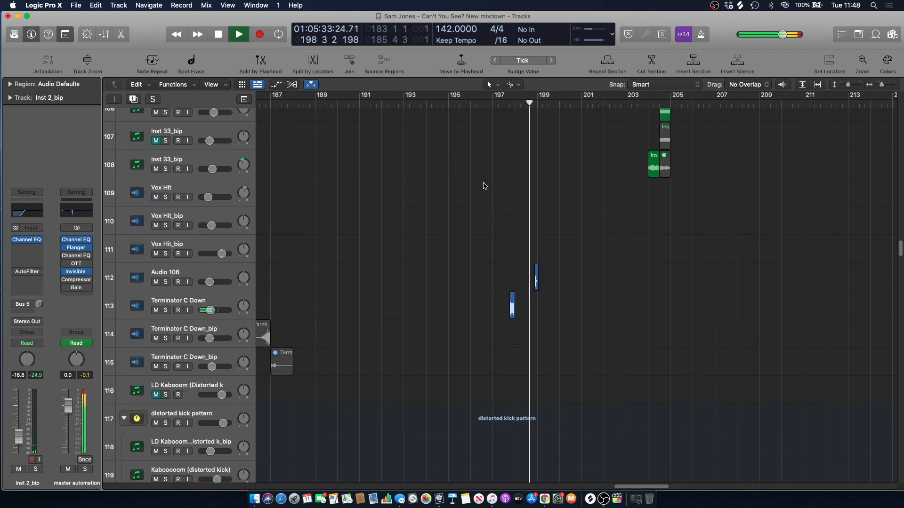
scroll(487, 193, "down", 4)
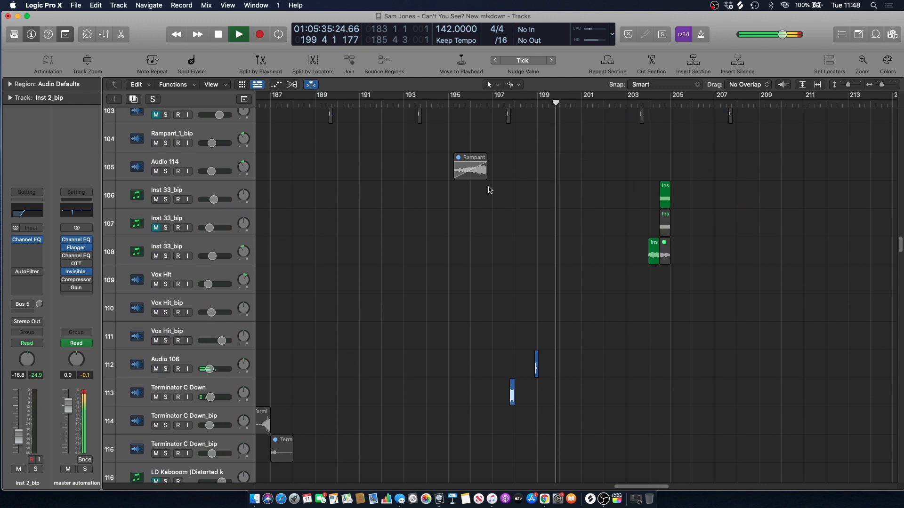
left_click_drag(622, 488, 631, 482)
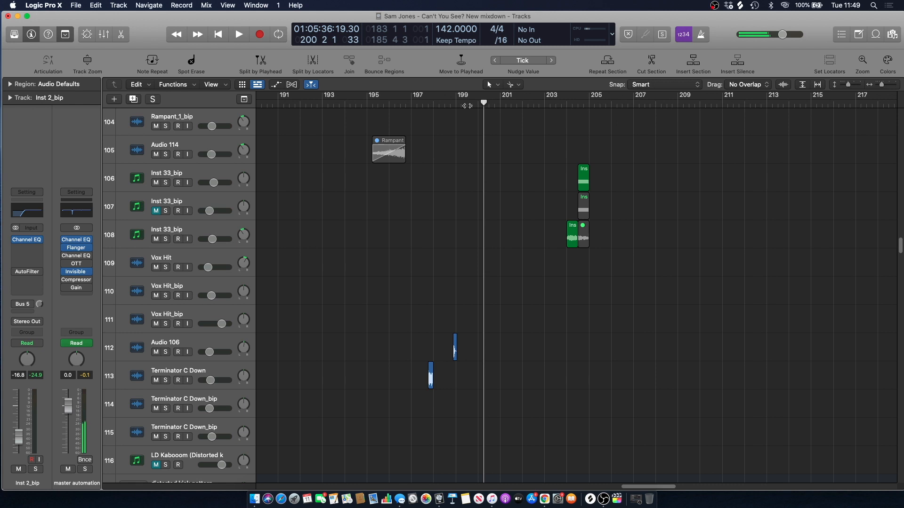
Play the mix on from around bar 200 while examining the Rampant_1 and Inst 33_bip regions between bars 202 and 205
key("space")
scroll(507, 155, "up", 10)
scroll(505, 182, "down", 8)
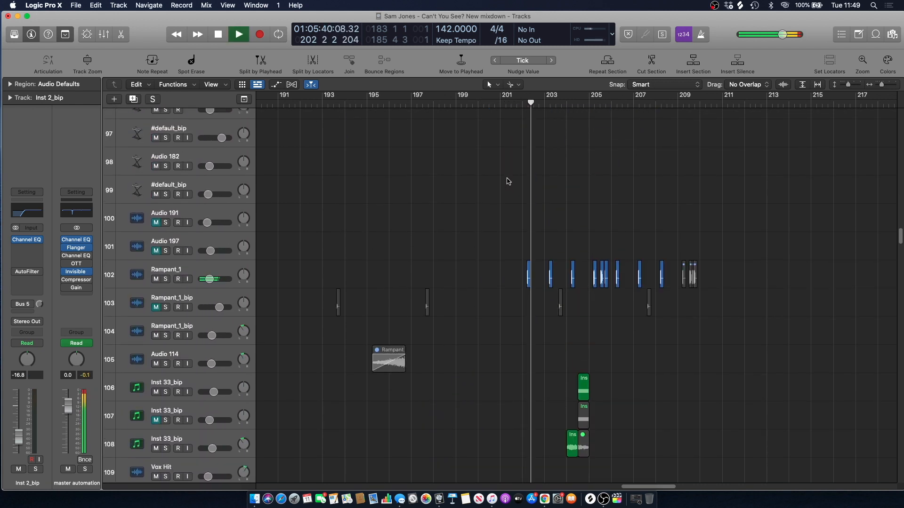
left_click_drag(639, 485, 649, 485)
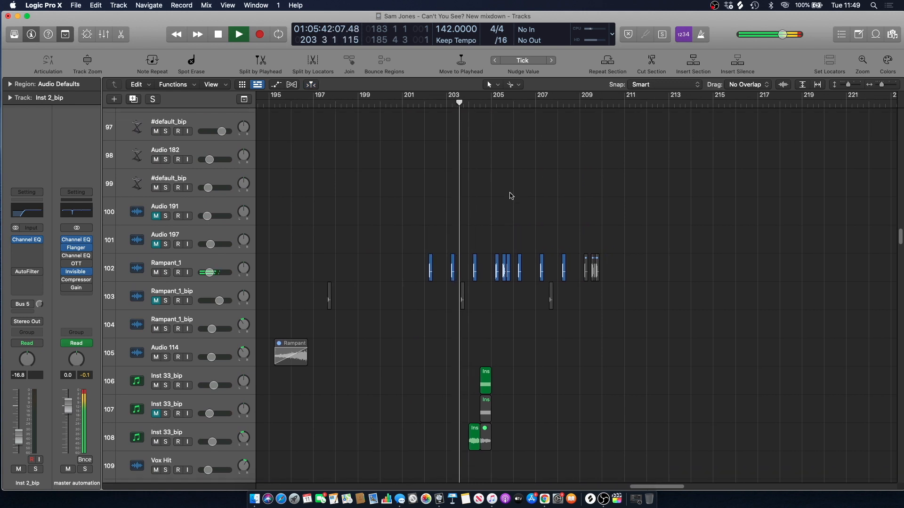
scroll(510, 196, "down", 2)
scroll(501, 218, "down", 3)
scroll(502, 221, "up", 4)
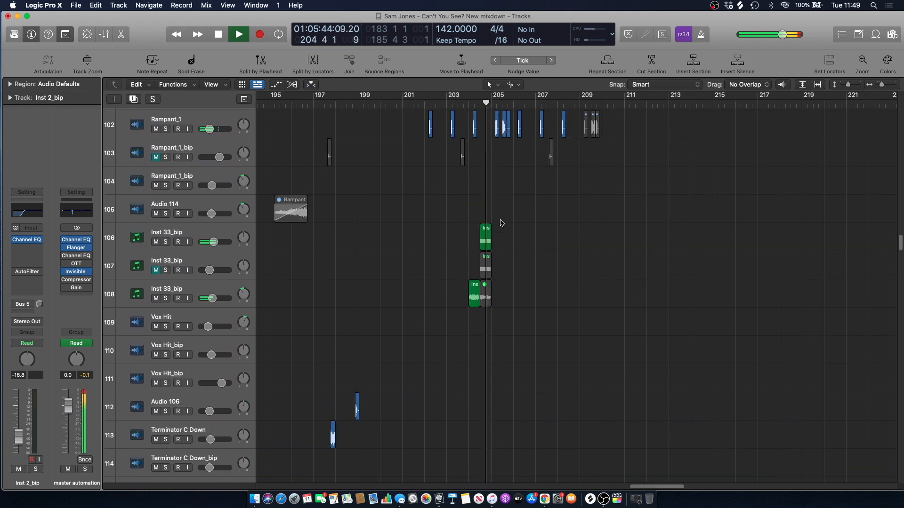
Follow the leads middle drop tracks to their end at bar 209 with the full mix playing, and replay that ending
scroll(502, 222, "down", 2)
scroll(502, 221, "down", 13)
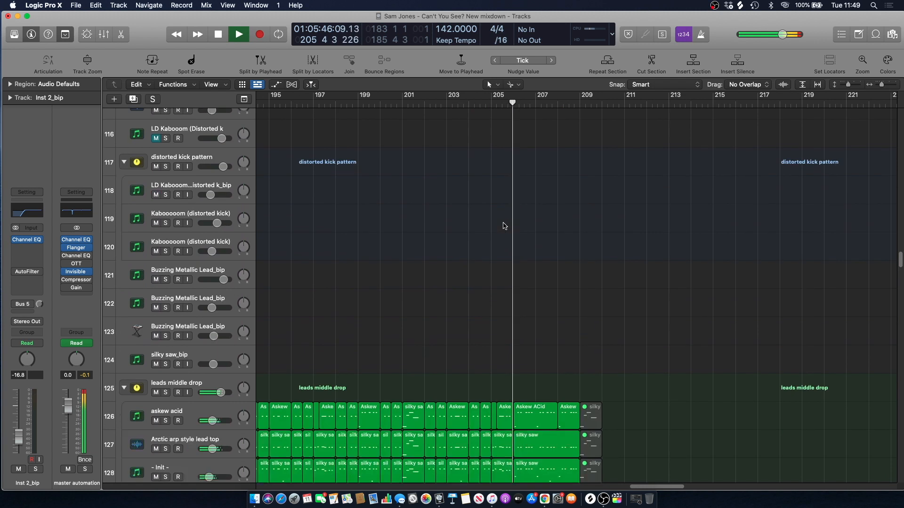
scroll(499, 164, "right", 4)
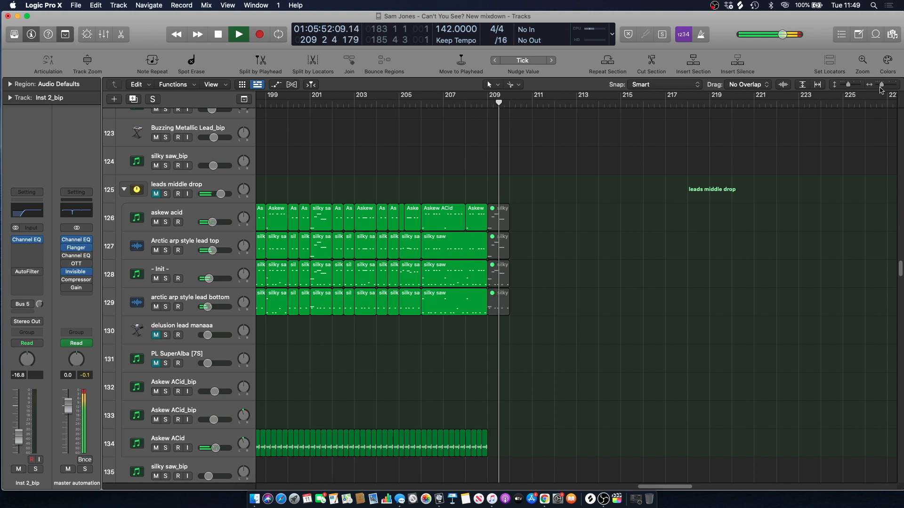
left_click_drag(881, 85, 884, 87)
key("space")
scroll(490, 145, "up", 2)
key("space")
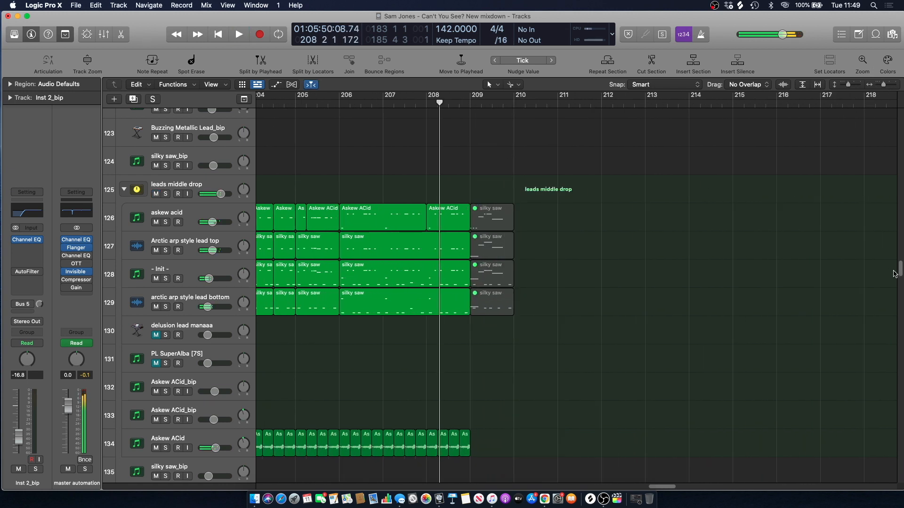
Solo the Audio 148 track at the start of the track list and play it from beat 2 of bar 207
left_click_drag(900, 271, 885, 113)
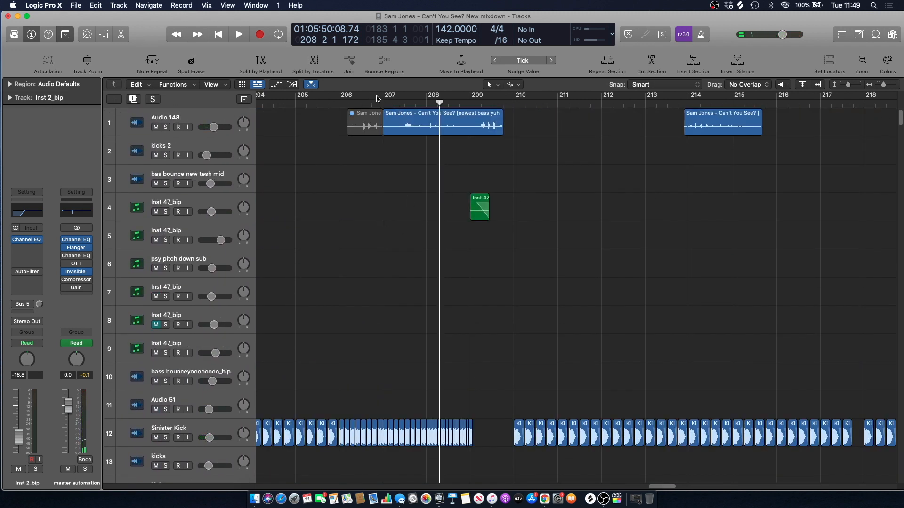
left_click(190, 121)
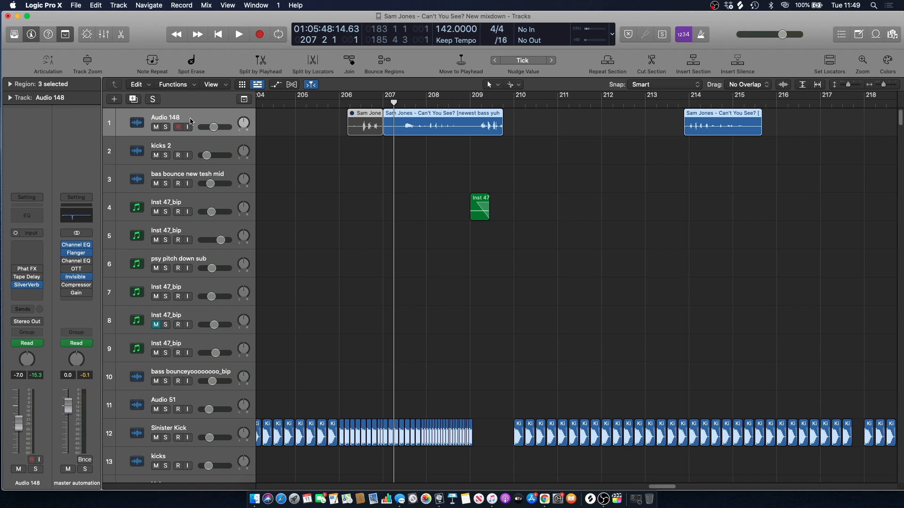
left_click(476, 182)
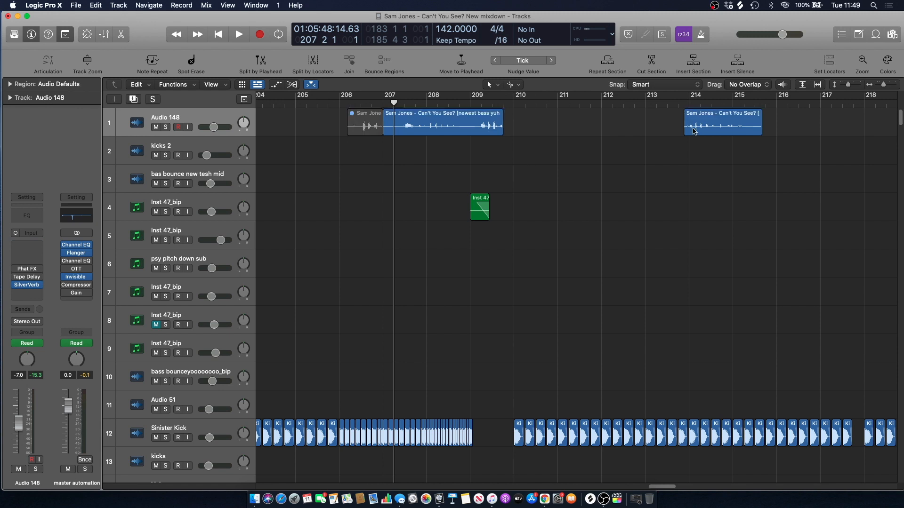
left_click(166, 127)
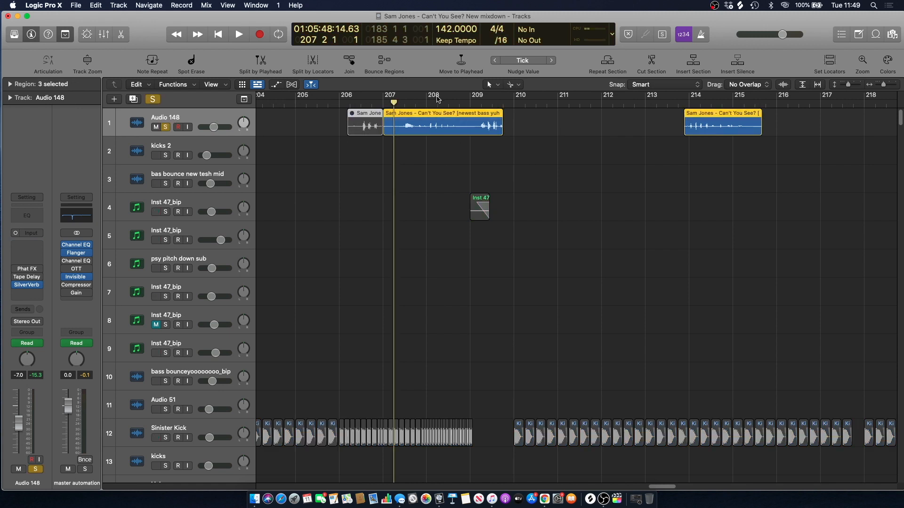
key("space")
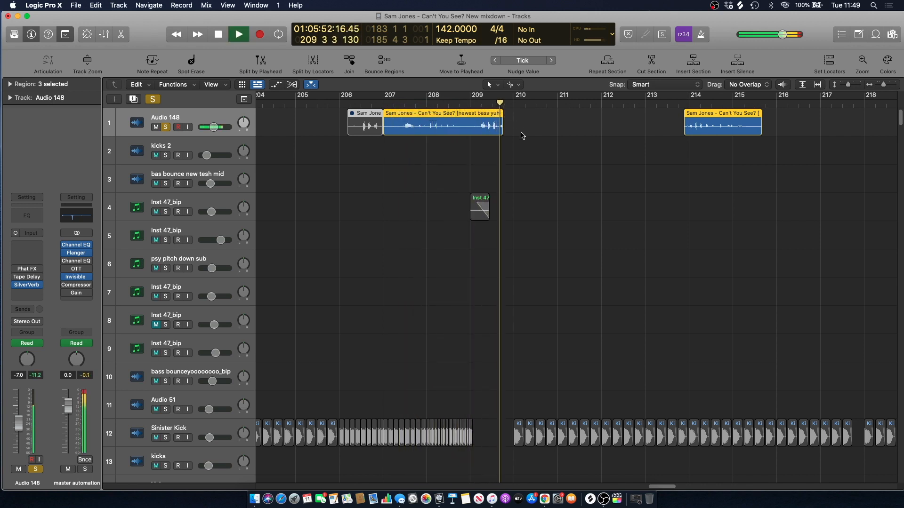
Stop the first Audio 148 passage and play the track's next region from beat 4 of bar 213
key("space")
key("comma")
key("comma")
key("comma")
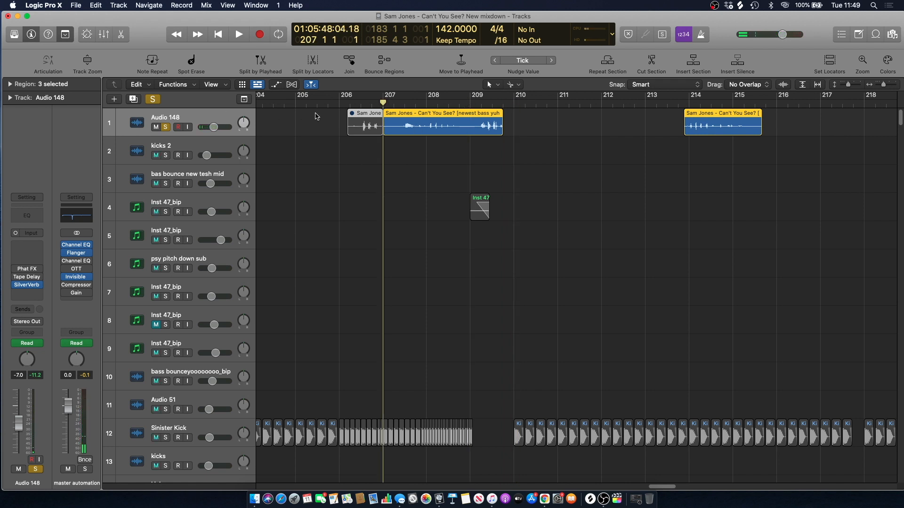
left_click(404, 102)
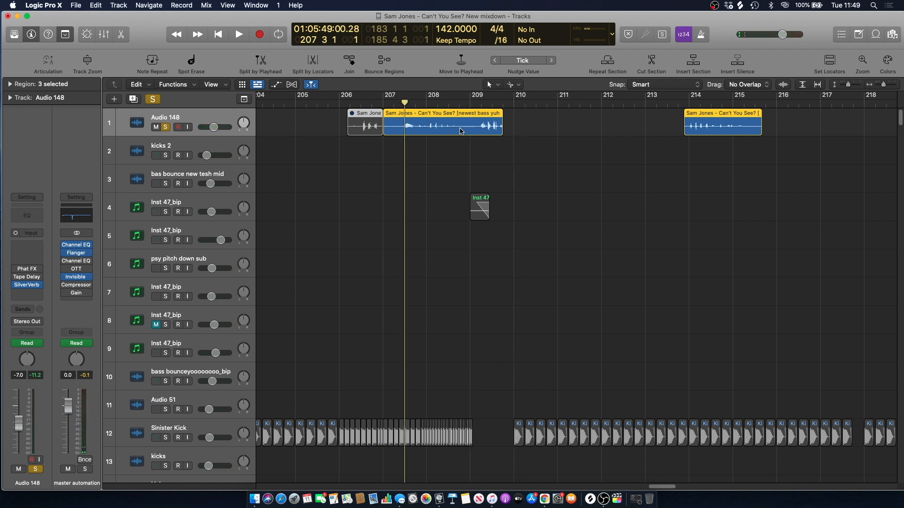
left_click(678, 102)
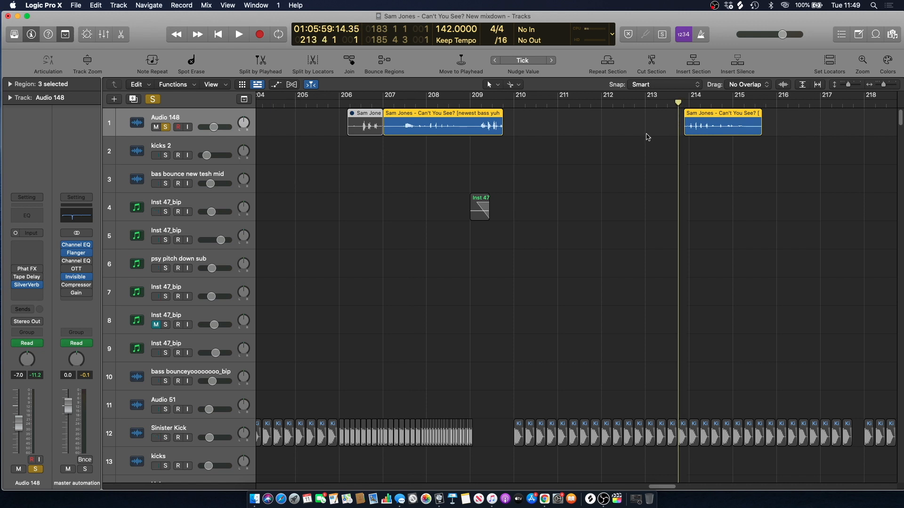
key("space")
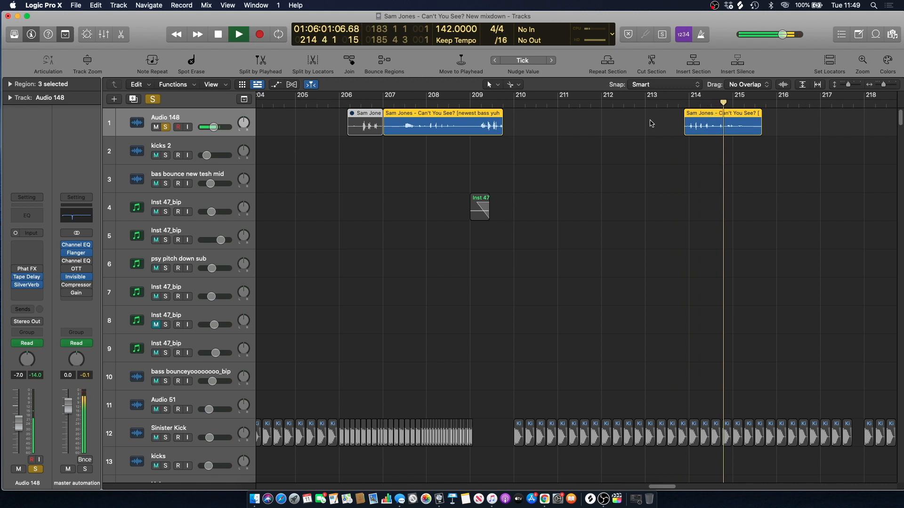
Stop playback, clear the region selection and unsolo the Audio 148 track
key("space")
left_click(621, 137)
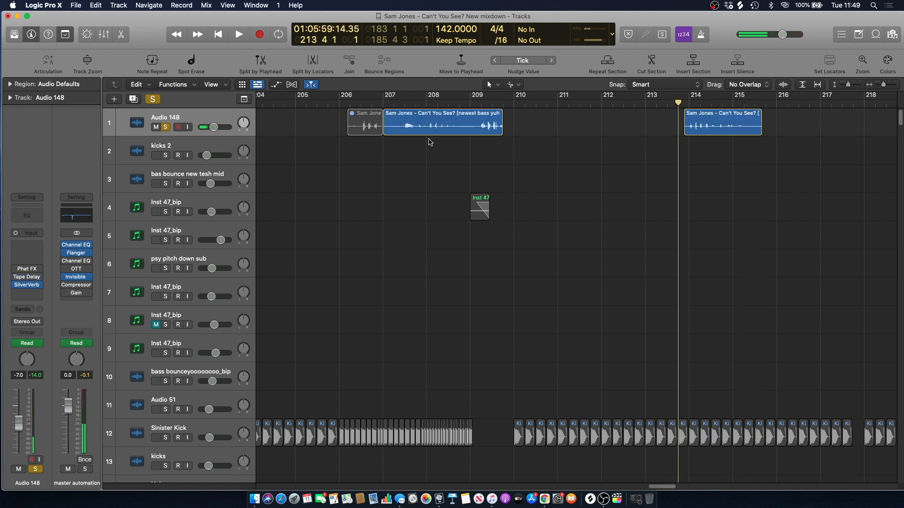
left_click(167, 127)
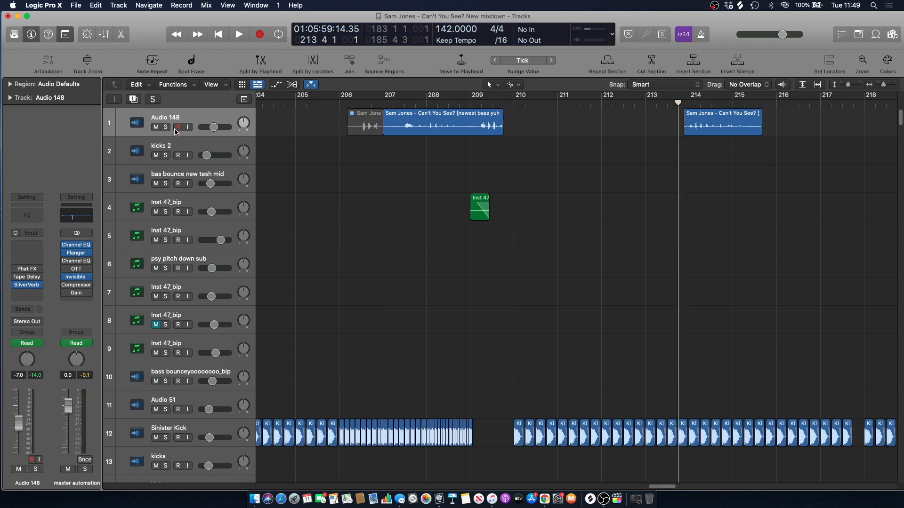
Play the full mix from beat 3 of bar 206 into bar 211 while viewing the kick tracks, and stop it
left_click(361, 105)
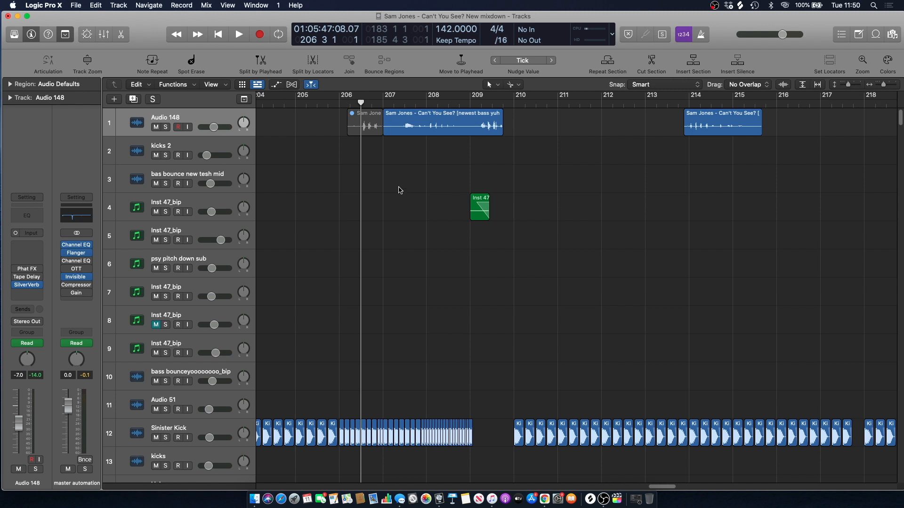
key("space")
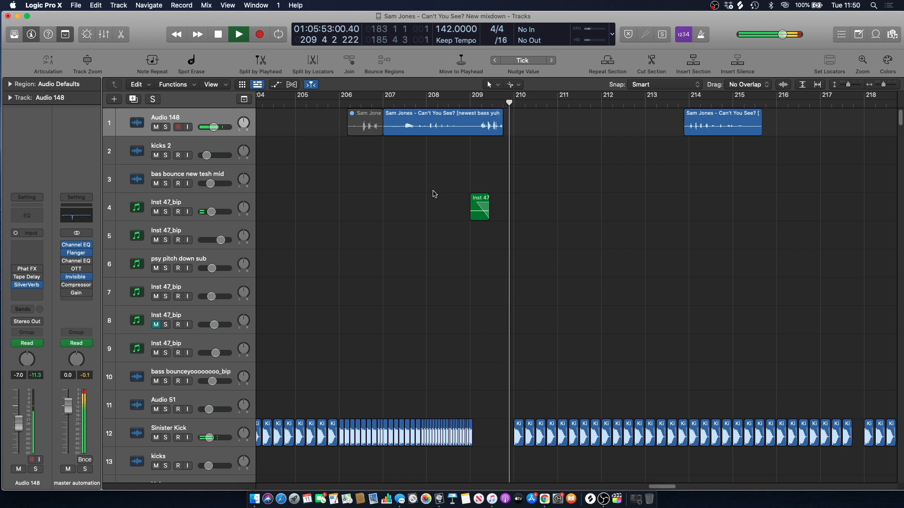
scroll(452, 217, "down", 10)
scroll(505, 240, "up", 5)
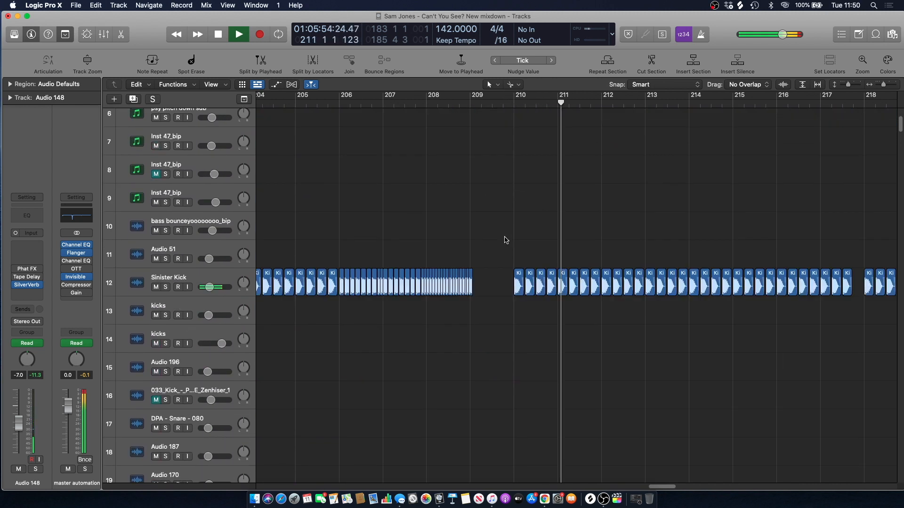
scroll(505, 240, "up", 3)
key("space")
Play the mix from beat 4 of bar 208 and examine the tracks down to the mids send group
left_click(503, 103)
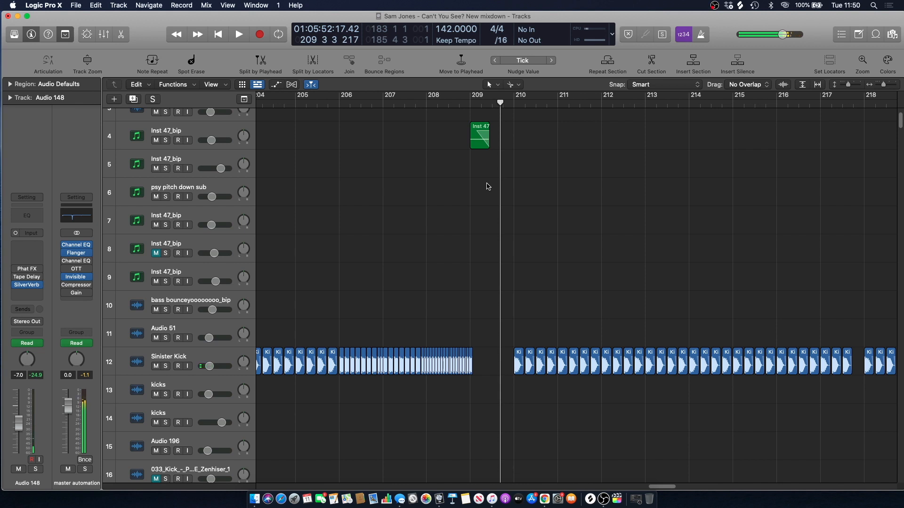
left_click(469, 101)
left_click(467, 103)
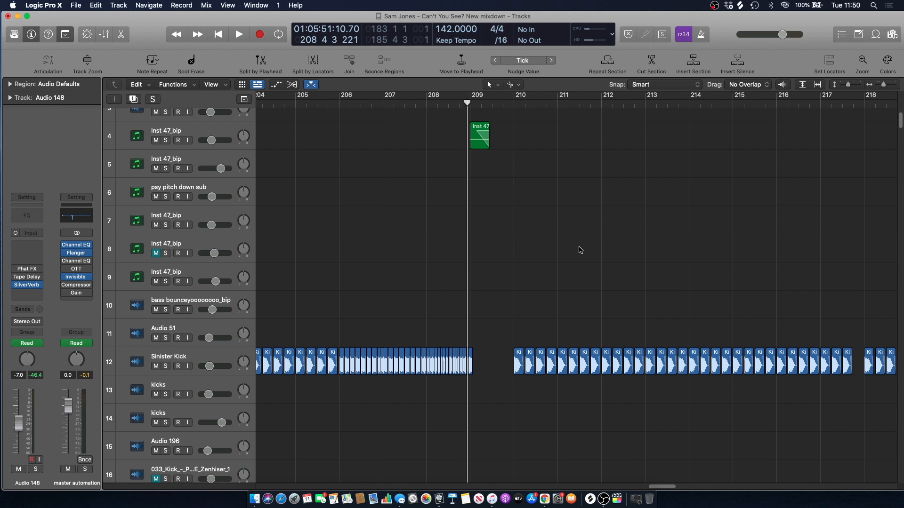
scroll(579, 249, "down", 5)
key("space")
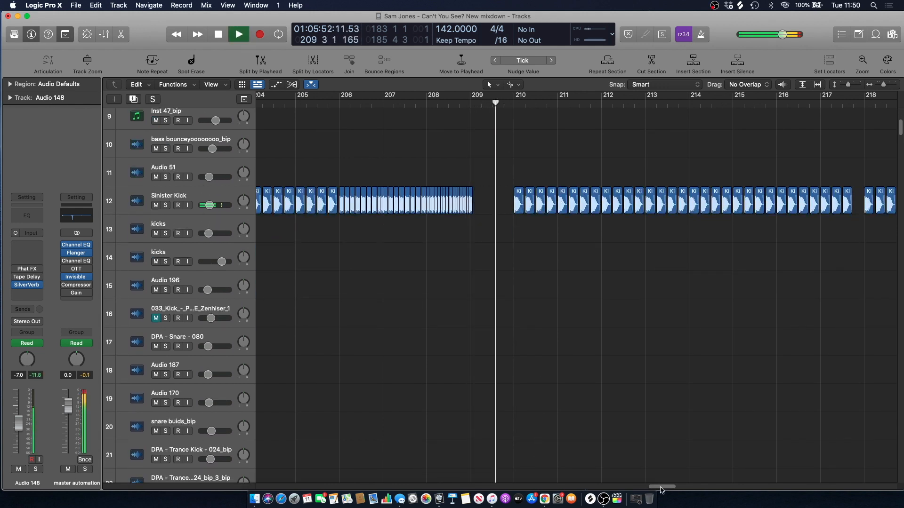
scroll(524, 194, "up", 8)
scroll(526, 197, "down", 5)
scroll(525, 196, "up", 4)
scroll(528, 200, "down", 20)
scroll(531, 197, "down", 15)
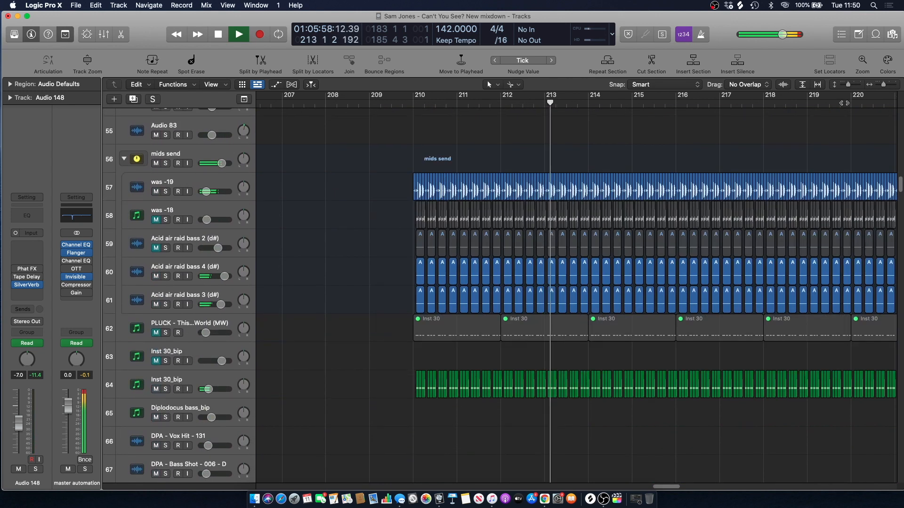
Follow the drop's kick, clap, bass and mids regions across bars 211 to 225 during playback, and stop at bar 225
scroll(763, 121, "down", 3)
scroll(580, 181, "up", 15)
scroll(580, 182, "up", 20)
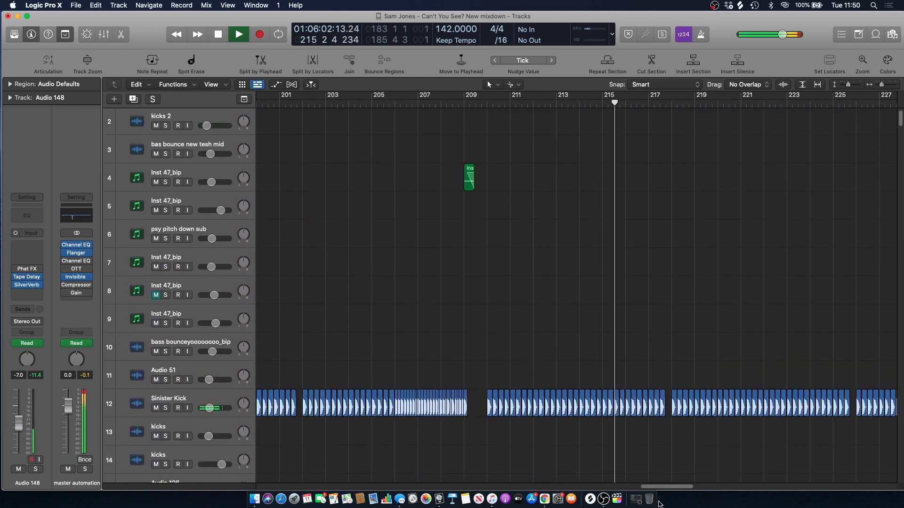
scroll(599, 285, "down", 20)
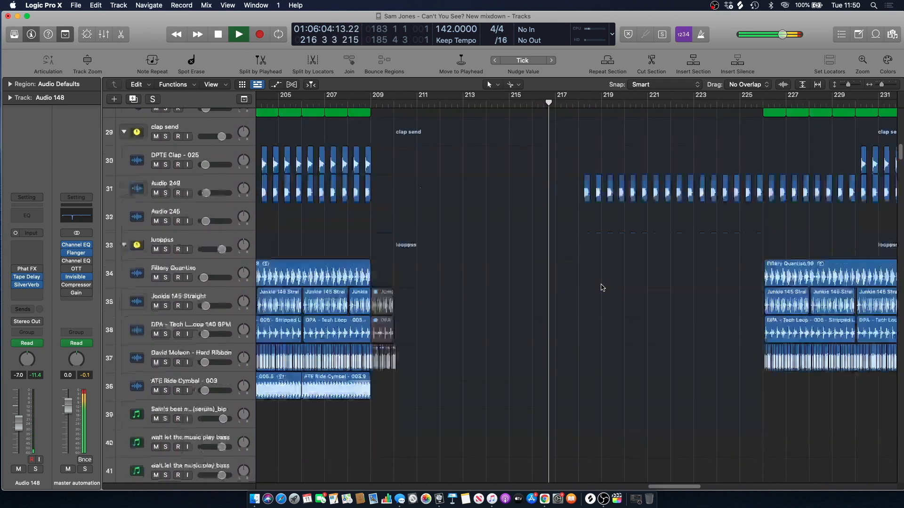
scroll(601, 287, "down", 10)
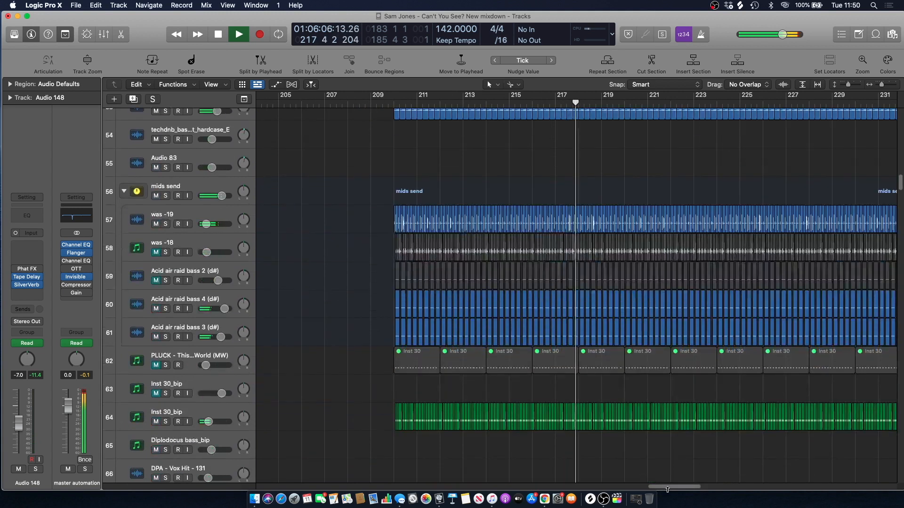
scroll(649, 283, "up", 15)
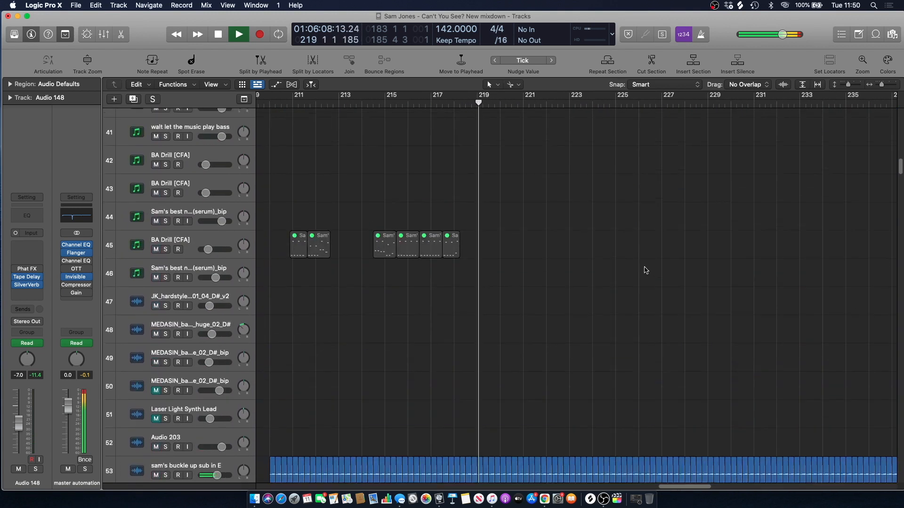
scroll(618, 262, "up", 10)
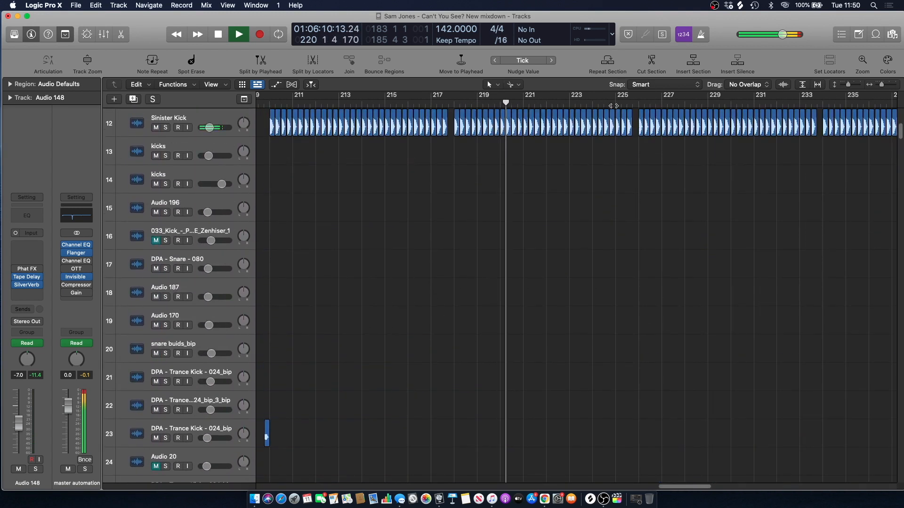
scroll(595, 291, "down", 15)
key("space")
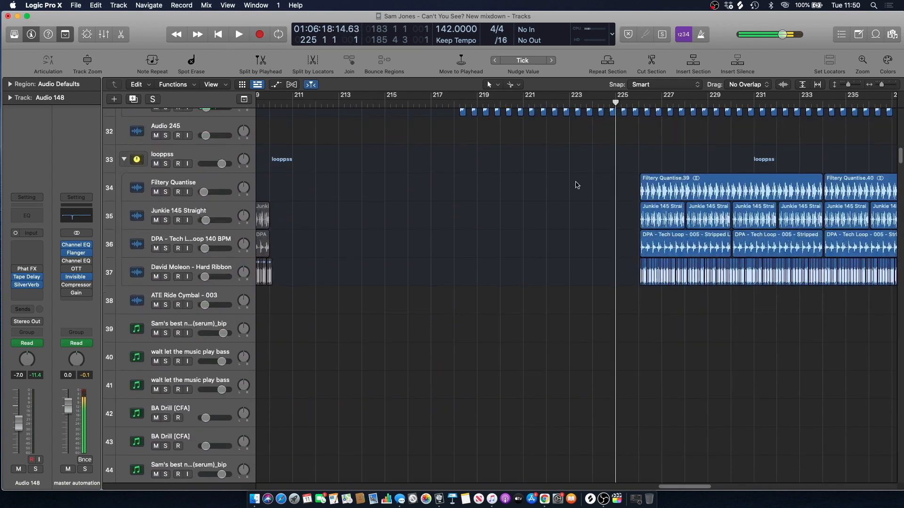
Play on from bar 225, stop, and examine the looppss, hatsss and open hat regions starting at bar 226
key("space")
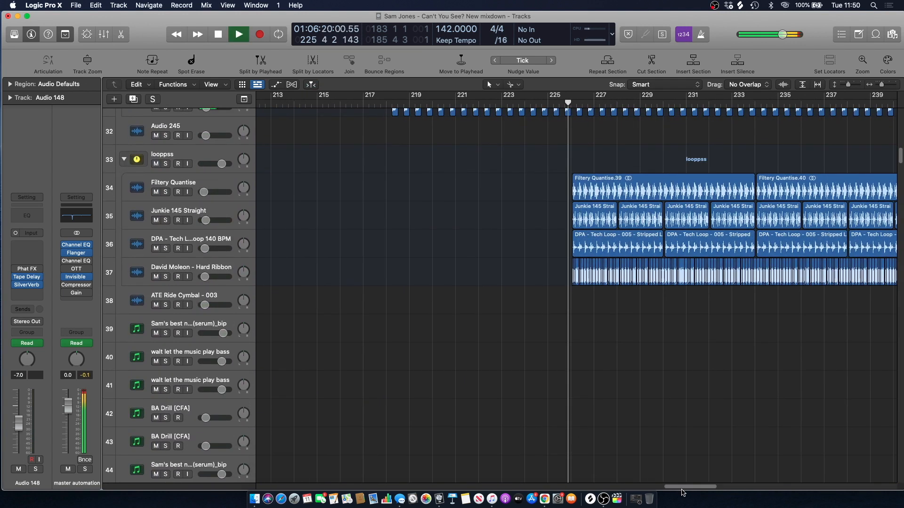
scroll(669, 482, "right", 5)
scroll(485, 187, "up", 5)
scroll(489, 188, "up", 10)
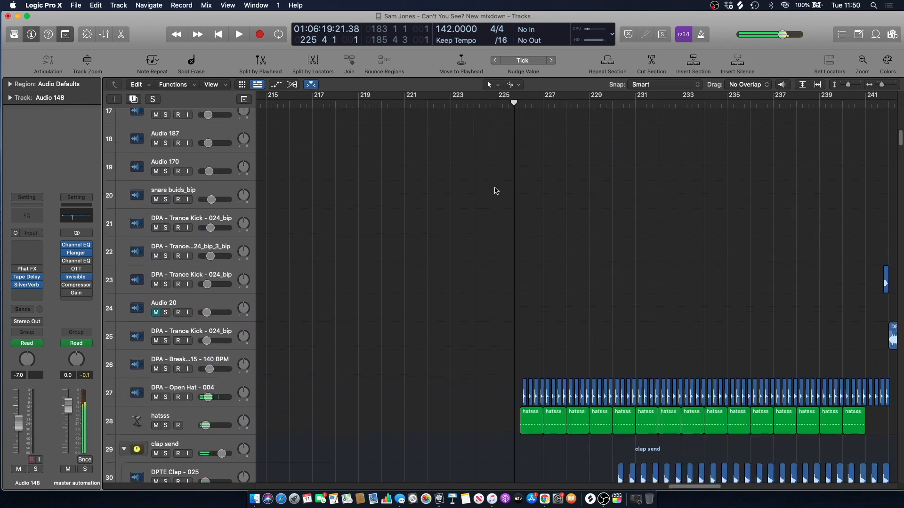
left_click(497, 102)
scroll(499, 103, "down", 8)
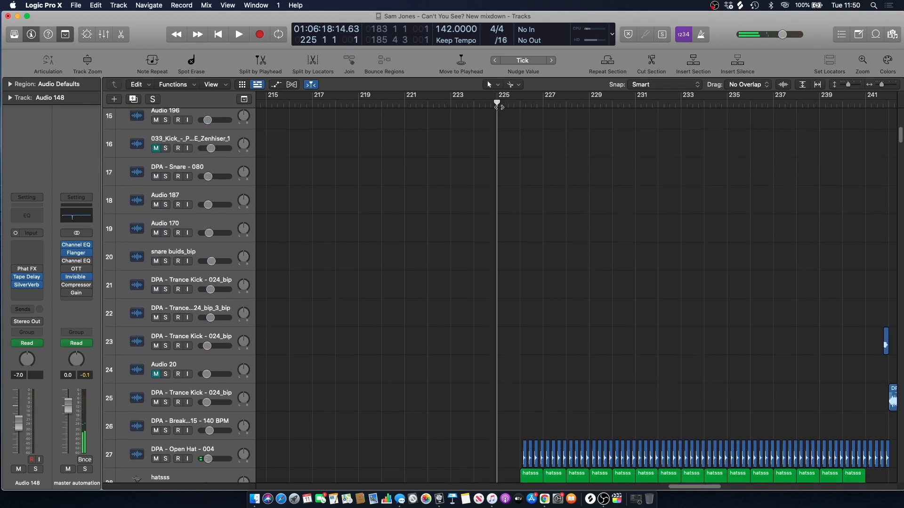
scroll(501, 103, "up", 11)
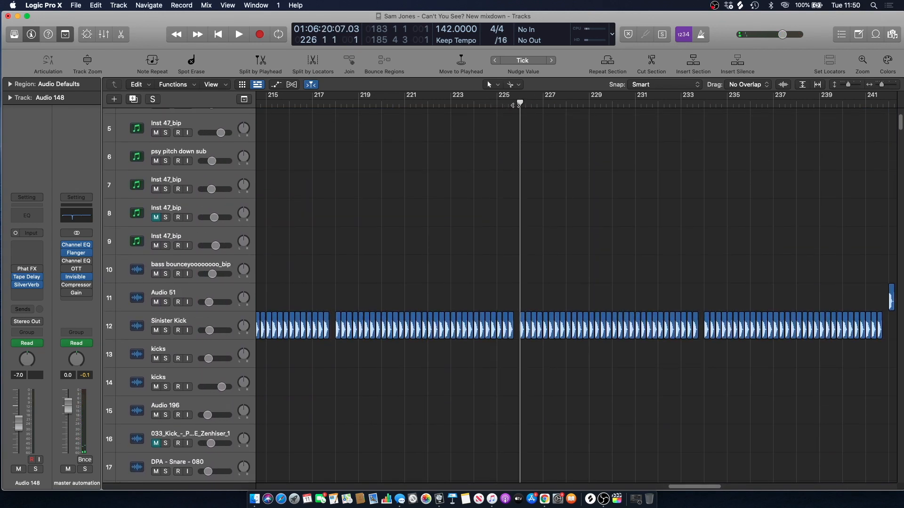
Move the playhead between bars 225 and 215, and play the mix from bar 226 while viewing the hat and clap regions
left_click(503, 102)
left_click_drag(500, 103, 497, 103)
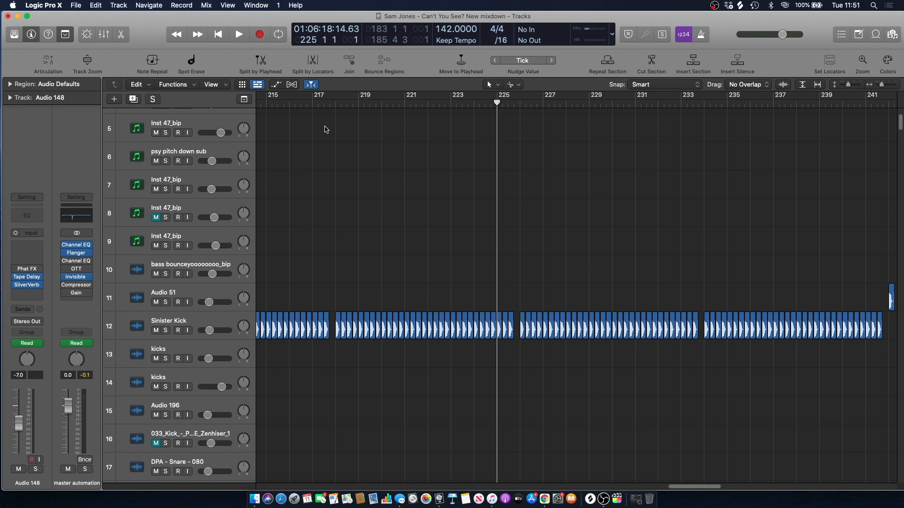
left_click(274, 97)
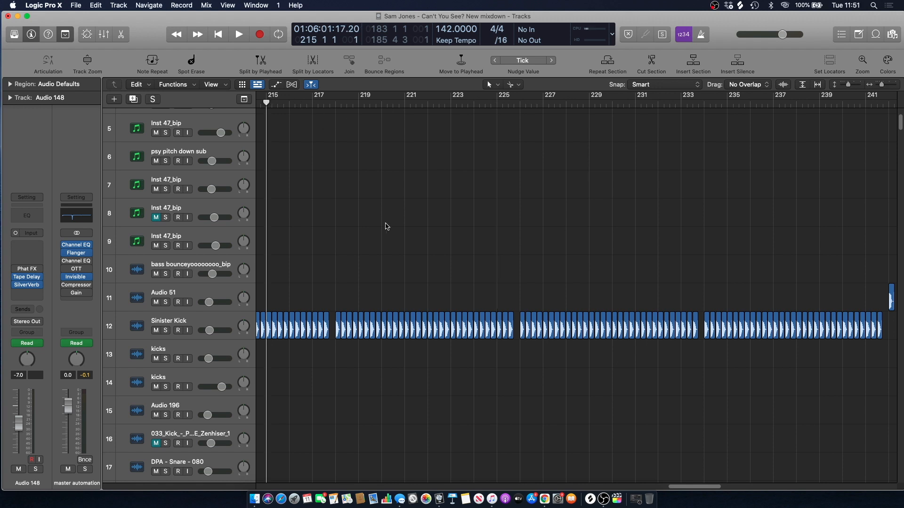
left_click(518, 104)
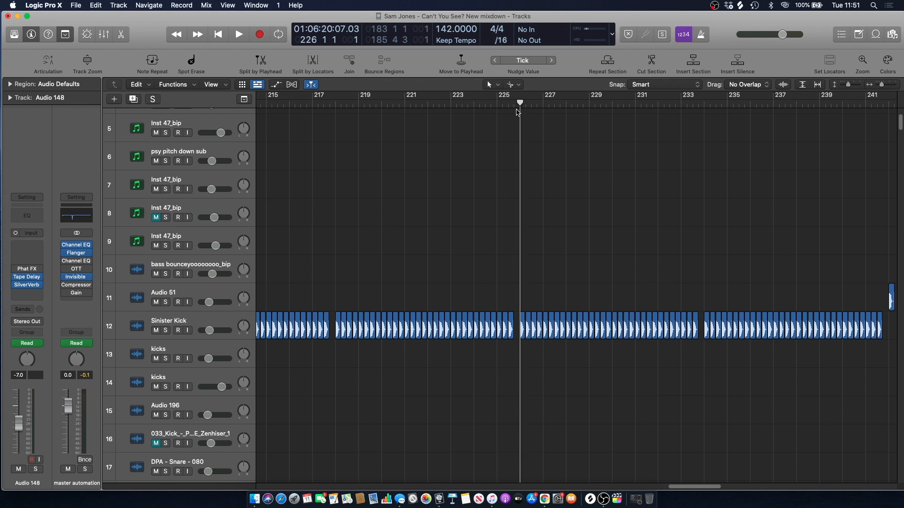
key("space")
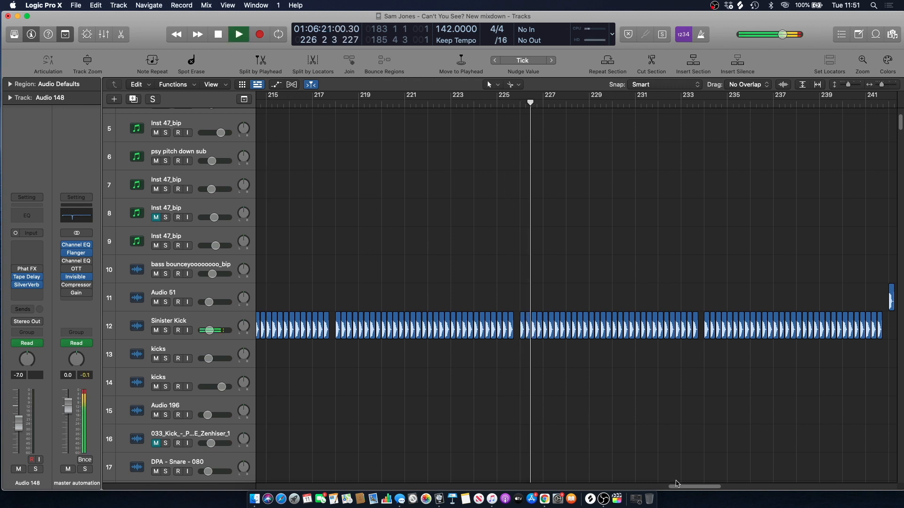
scroll(531, 355, "right", 5)
scroll(546, 180, "down", 2)
scroll(549, 146, "down", 10)
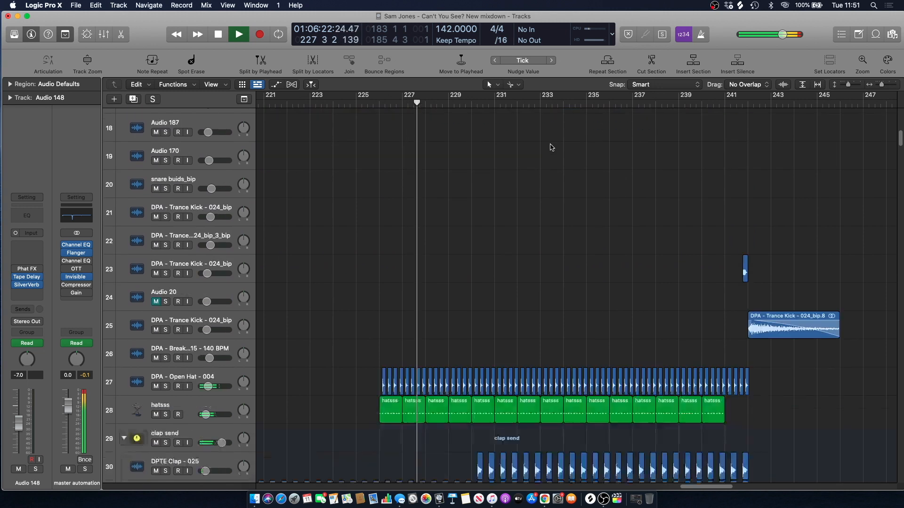
Show track automation, stop playback and inspect the filter curves on the looppss, clap send and hatsss tracks
key("a")
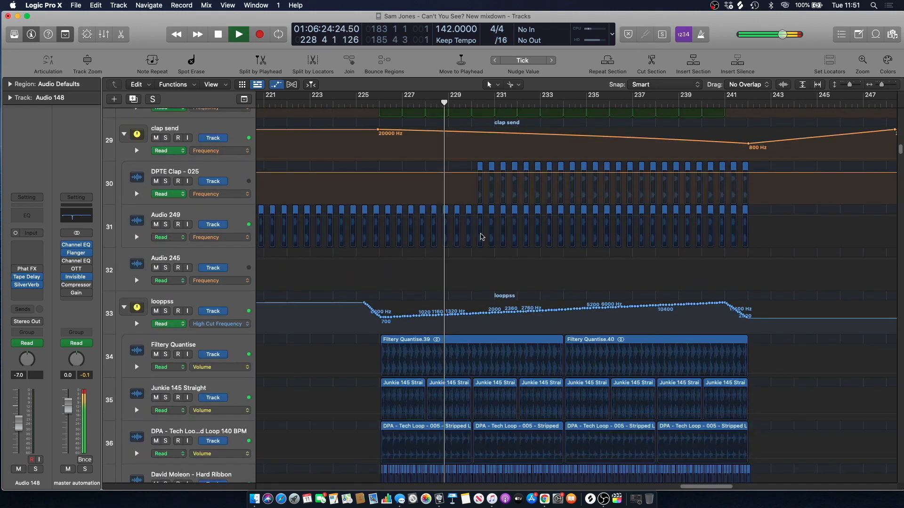
scroll(548, 254, "down", 2)
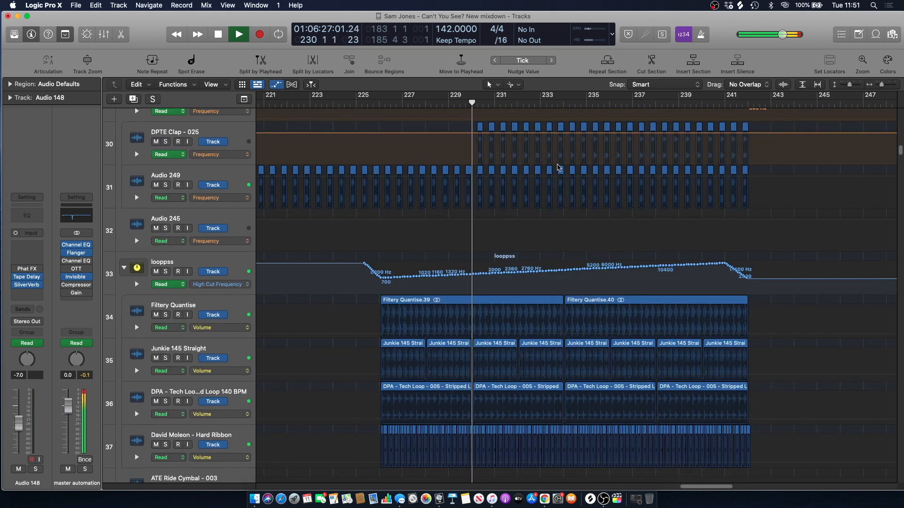
key("space")
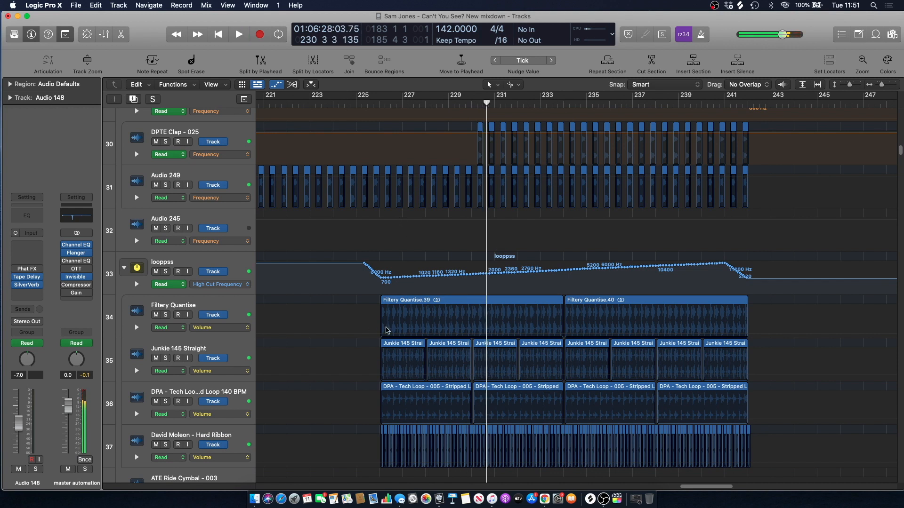
scroll(411, 182, "up", 5)
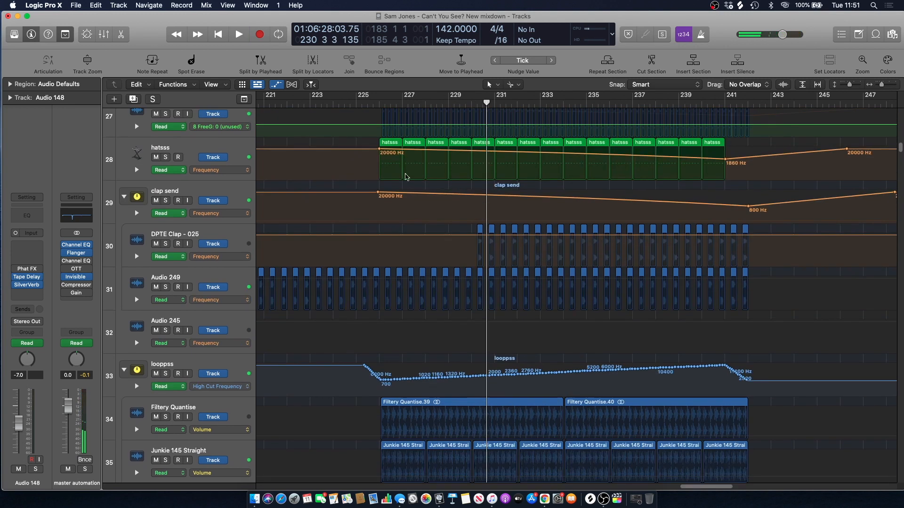
scroll(412, 126, "up", 4)
scroll(411, 126, "up", 1)
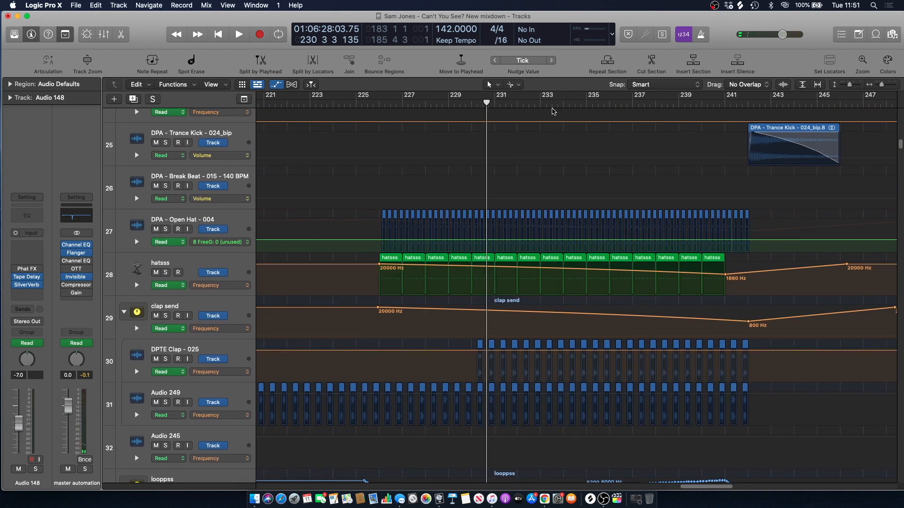
Resume playback while following the clap send and looppss automation up to bar 235, and hide the automation
key("space")
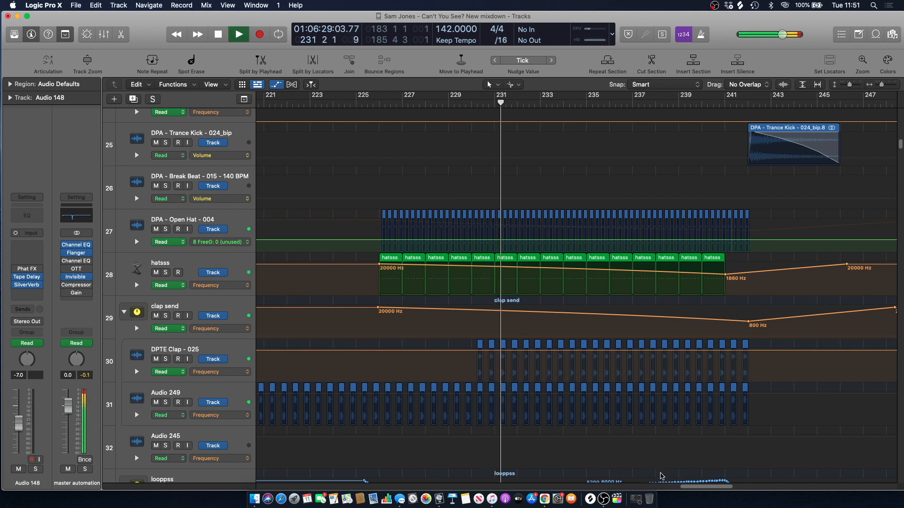
left_click_drag(692, 488, 700, 488)
scroll(522, 219, "down", 9)
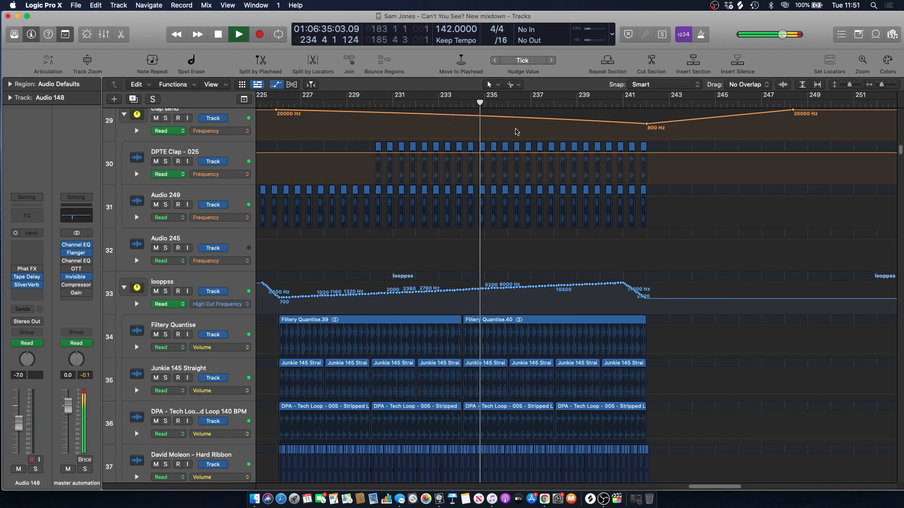
key("a")
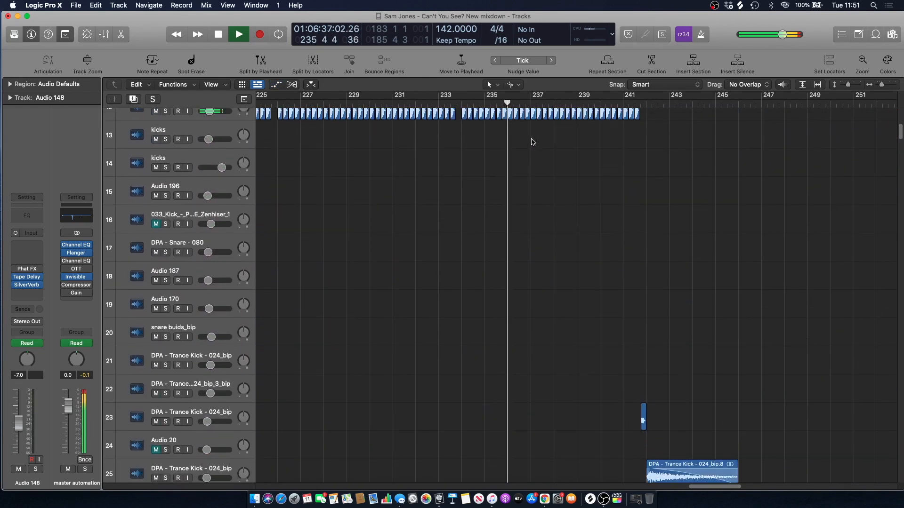
Follow the playing mix to bar 241, examining where the drum, Inst 30_bip and 80s FM Bass Attack_bip regions end
scroll(533, 142, "down", 10)
left_click_drag(710, 487, 718, 489)
scroll(525, 252, "up", 15)
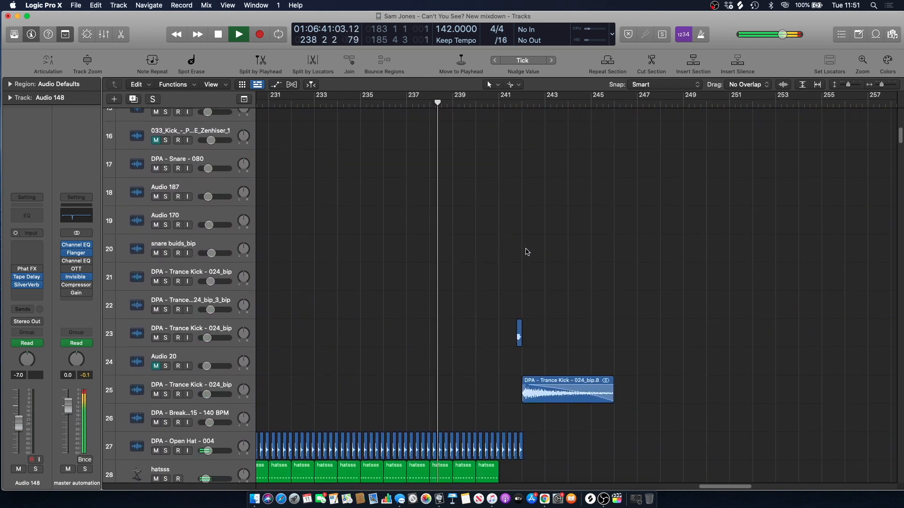
scroll(518, 247, "up", 4)
scroll(517, 249, "down", 15)
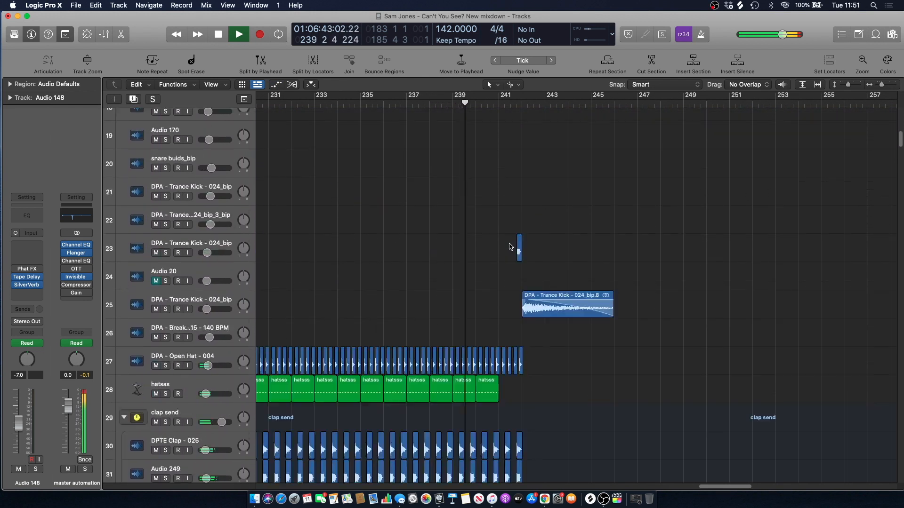
scroll(510, 247, "down", 17)
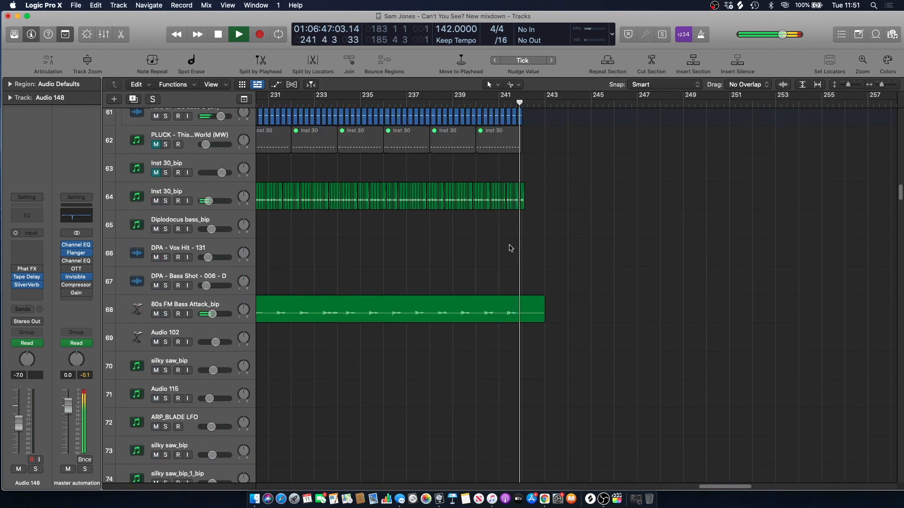
Follow the playing mix past bar 243 while examining the kick, Audio 51 and vocal tracks, and stop playback at bar 246
scroll(511, 249, "up", 20)
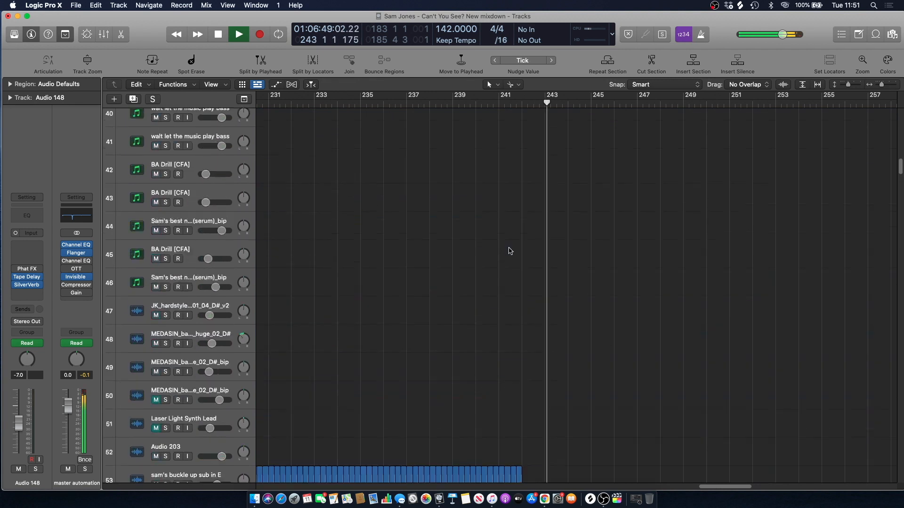
scroll(510, 254, "up", 18)
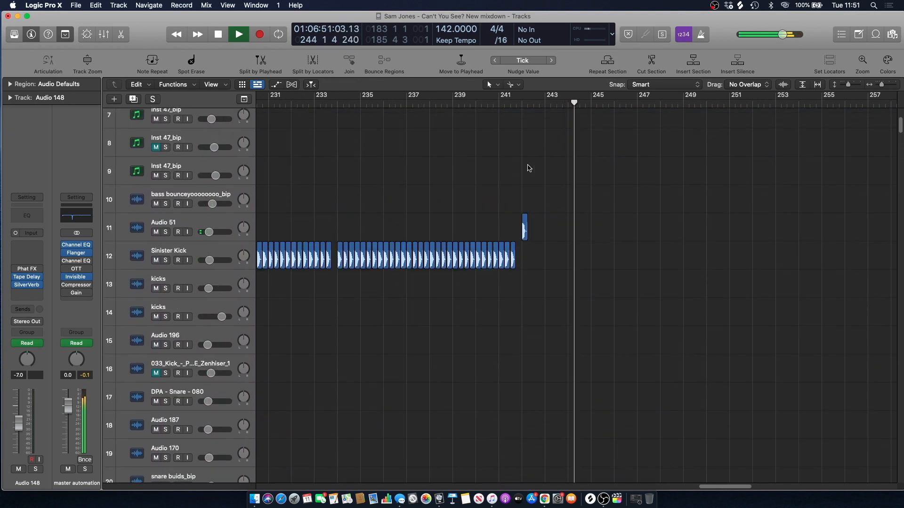
scroll(573, 178, "down", 3)
left_click_drag(900, 126, 901, 400)
scroll(580, 229, "up", 13)
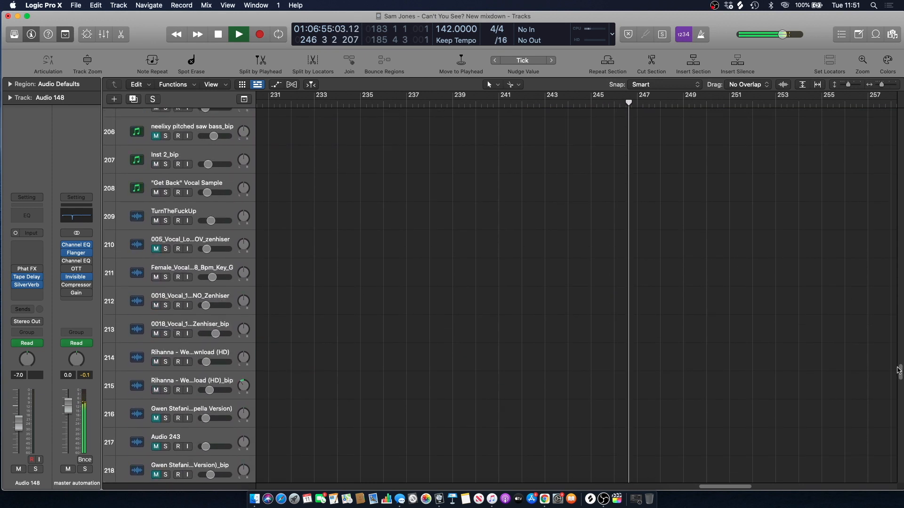
key("space")
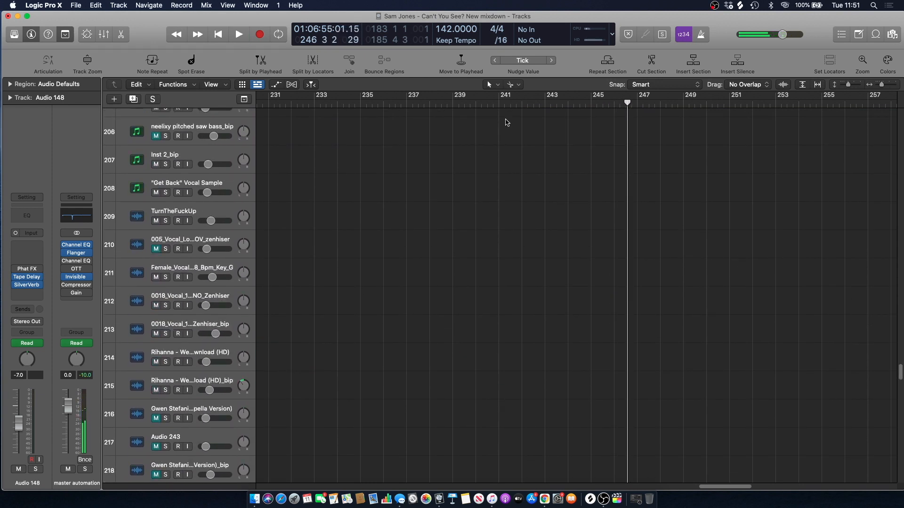
Move the playhead back to bar 237, check the running screen recording in OBS and minimise its window
left_click(489, 102)
left_click(418, 103)
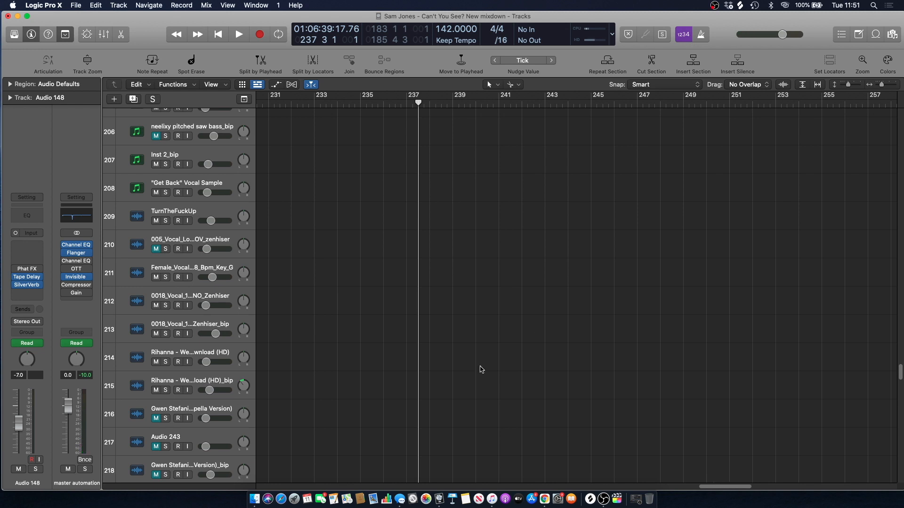
left_click(636, 499)
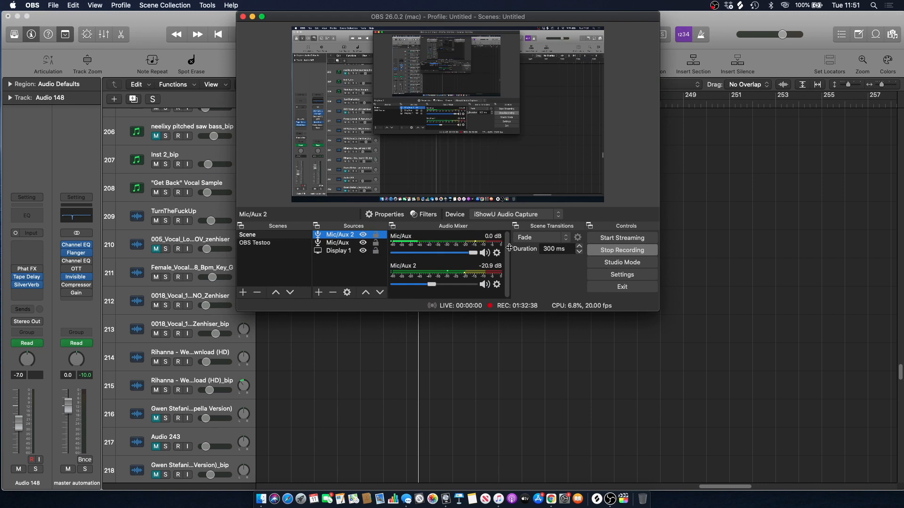
left_click(253, 16)
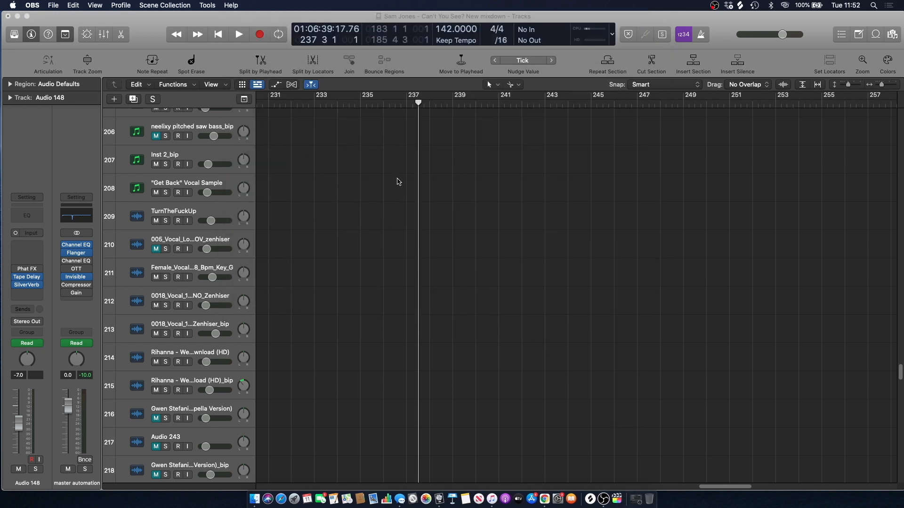
Move the playhead back through bar 235 to the start of bar 234
left_click(349, 102)
left_click_drag(349, 103, 371, 106)
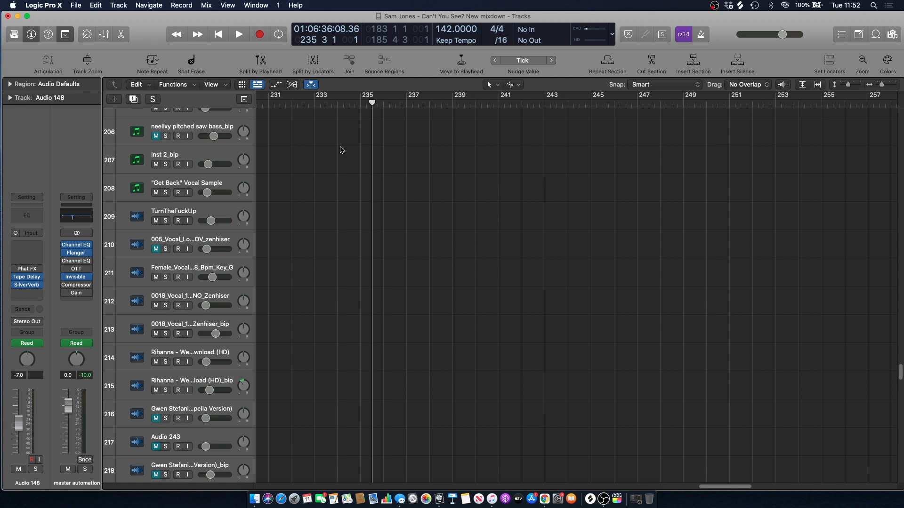
left_click(340, 104)
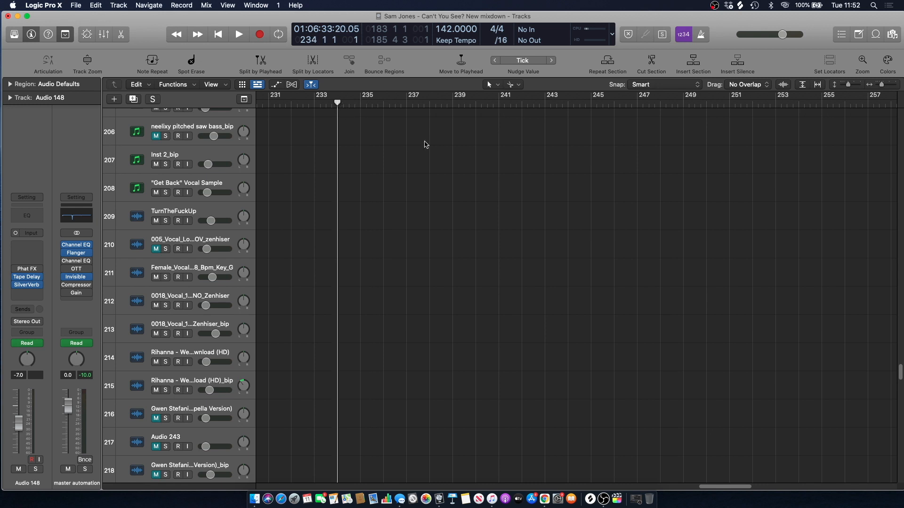
Examine the arrangement from the master automation and VEC3 FX Sweep Down 29 tracks up to Sinister Kick, keeping the playhead at bar 234
scroll(901, 372, "up", 20)
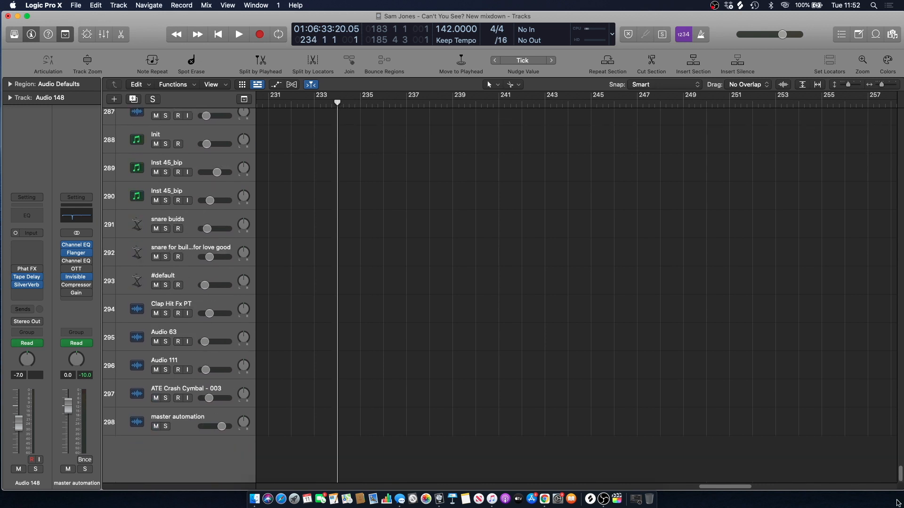
scroll(876, 210, "down", 20)
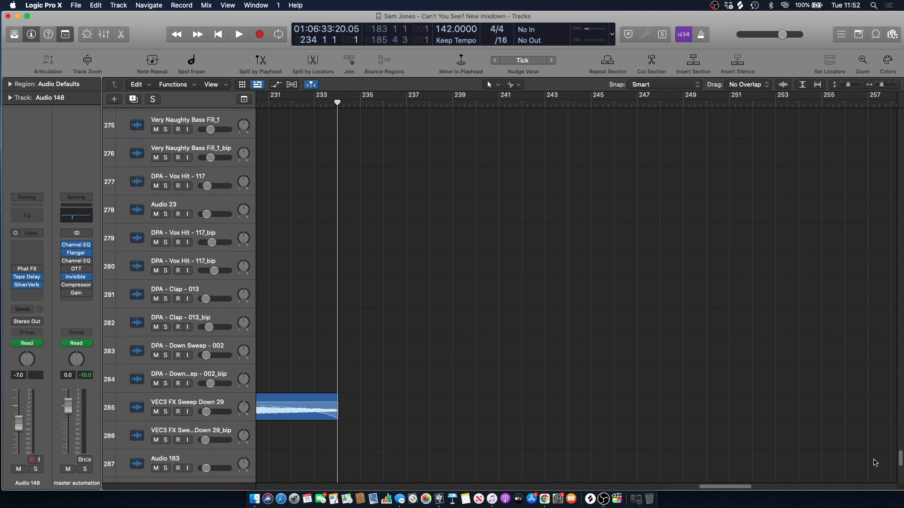
scroll(882, 419, "up", 20)
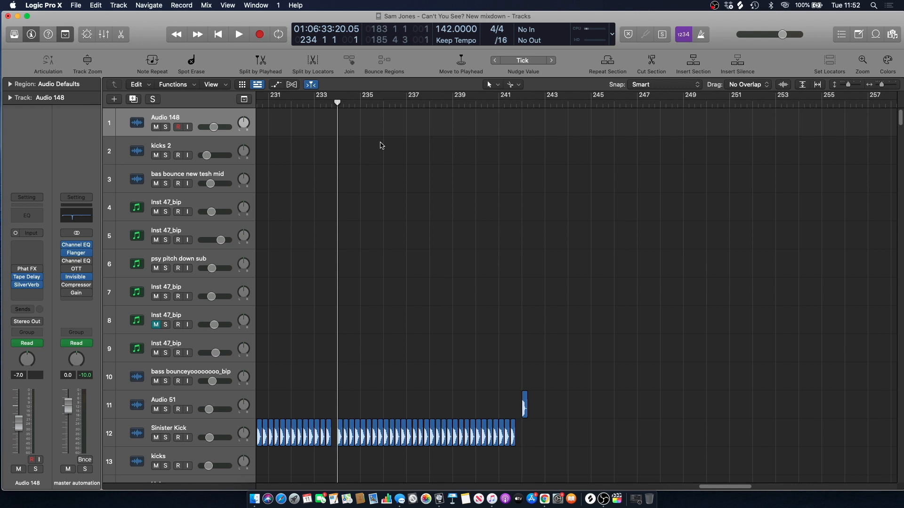
left_click(313, 104)
left_click(337, 104)
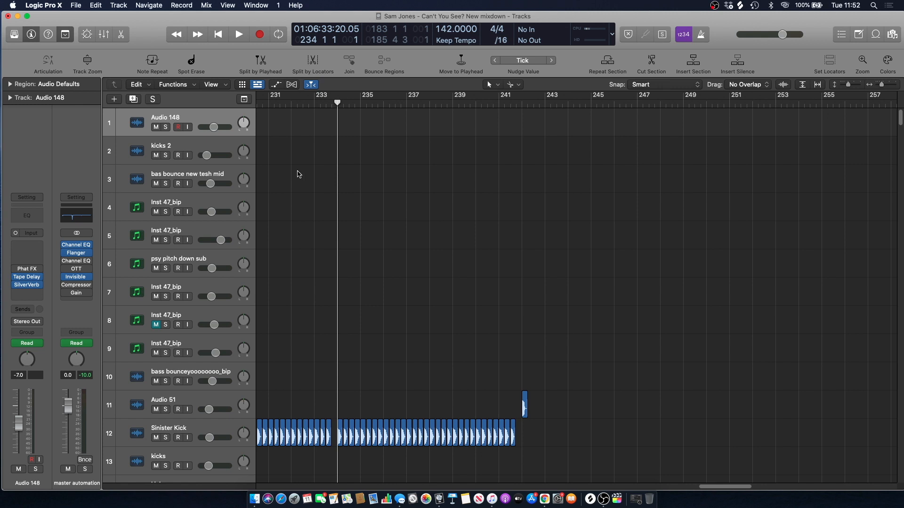